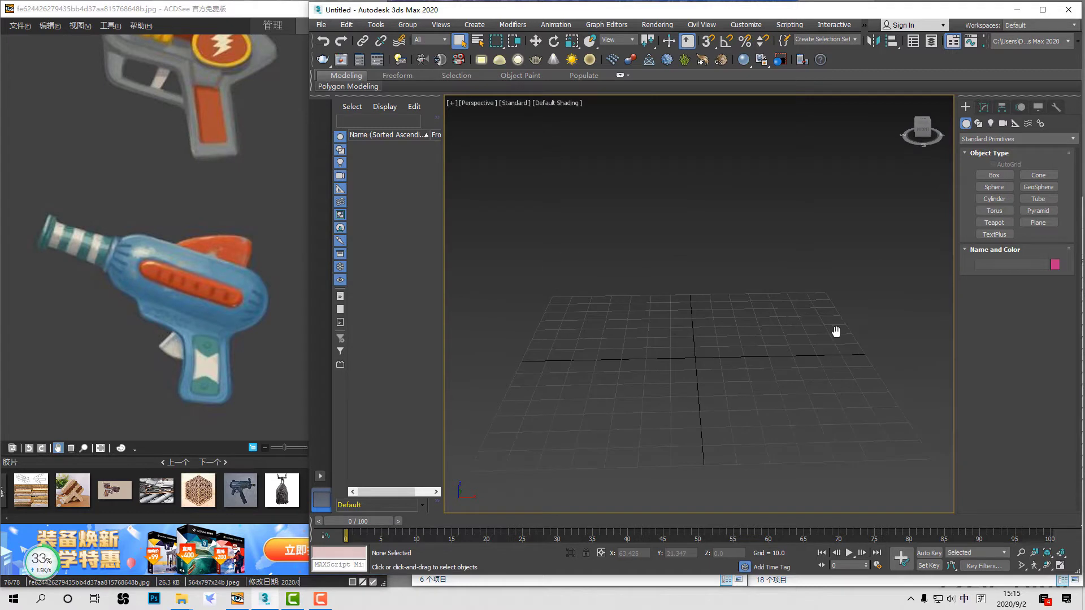
# Step: Create an upright cylinder near the grid center, radius about 4.5 and height about 55, and show edged faces
pyautogui.click(990, 191)
pyautogui.click(992, 198)
pyautogui.moveTo(695, 360); pyautogui.dragTo(700, 361)
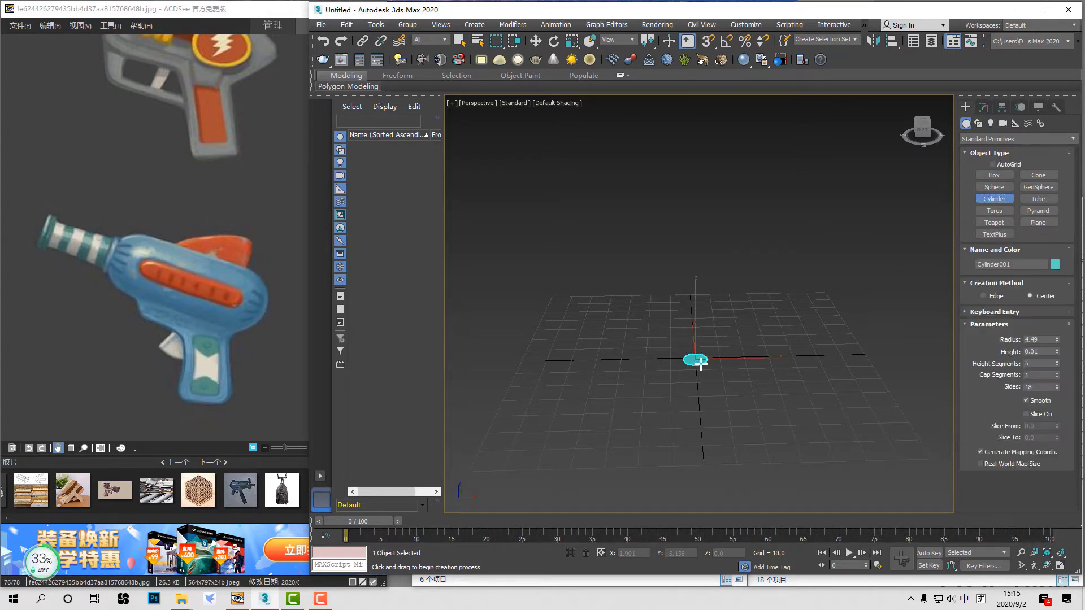
pyautogui.click(709, 226)
pyautogui.rightClick(741, 246)
pyautogui.press('F4')
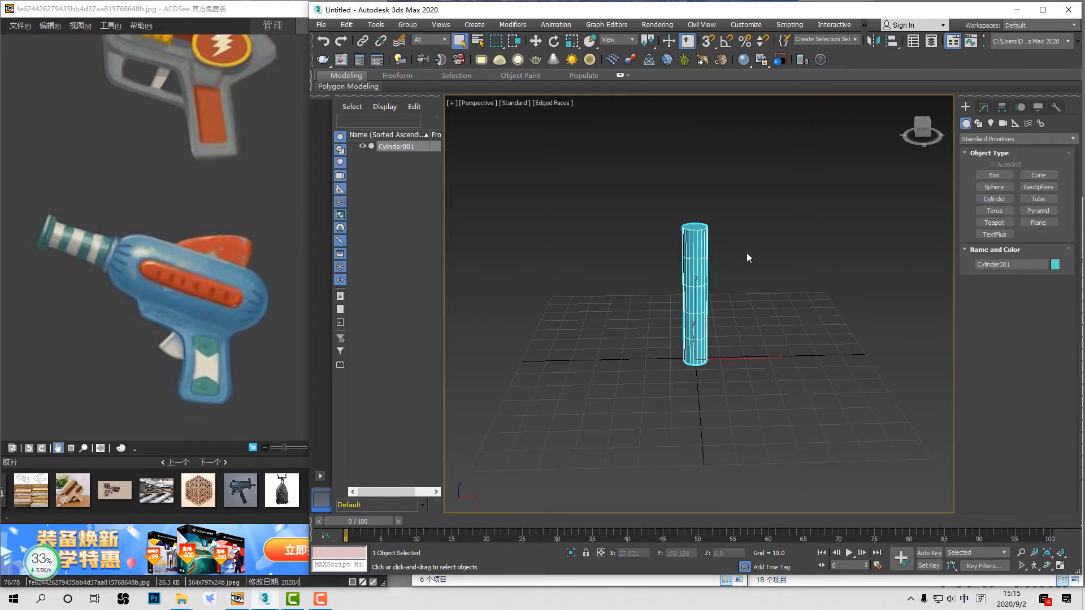
# Step: Set the cylinder to 1 height segment and 12 sides
pyautogui.click(984, 108)
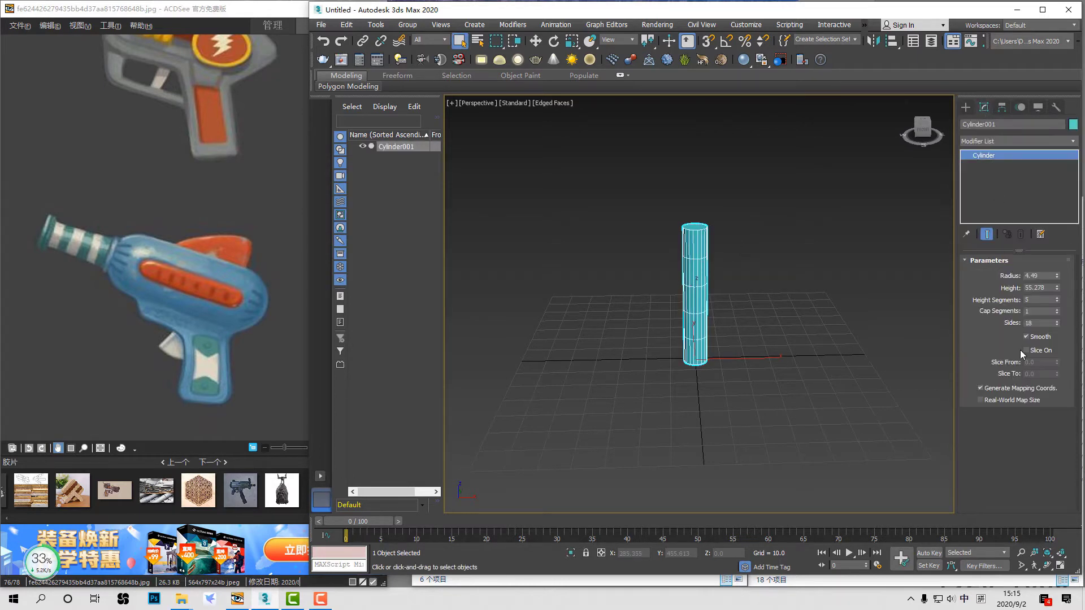
pyautogui.moveTo(1057, 302); pyautogui.dragTo(1048, 321)
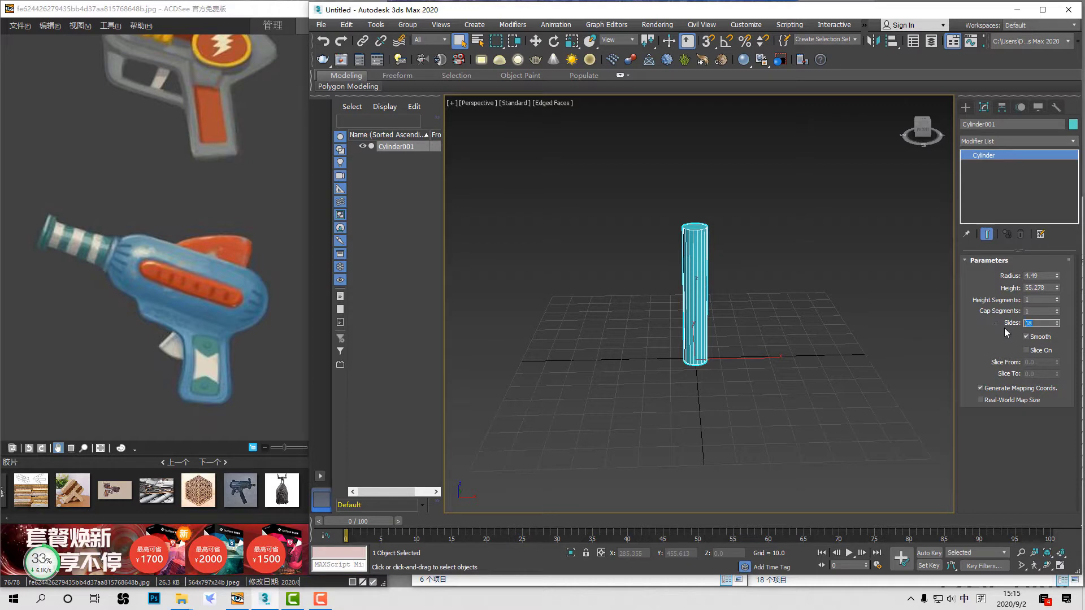
pyautogui.write('12')
pyautogui.press('Return')
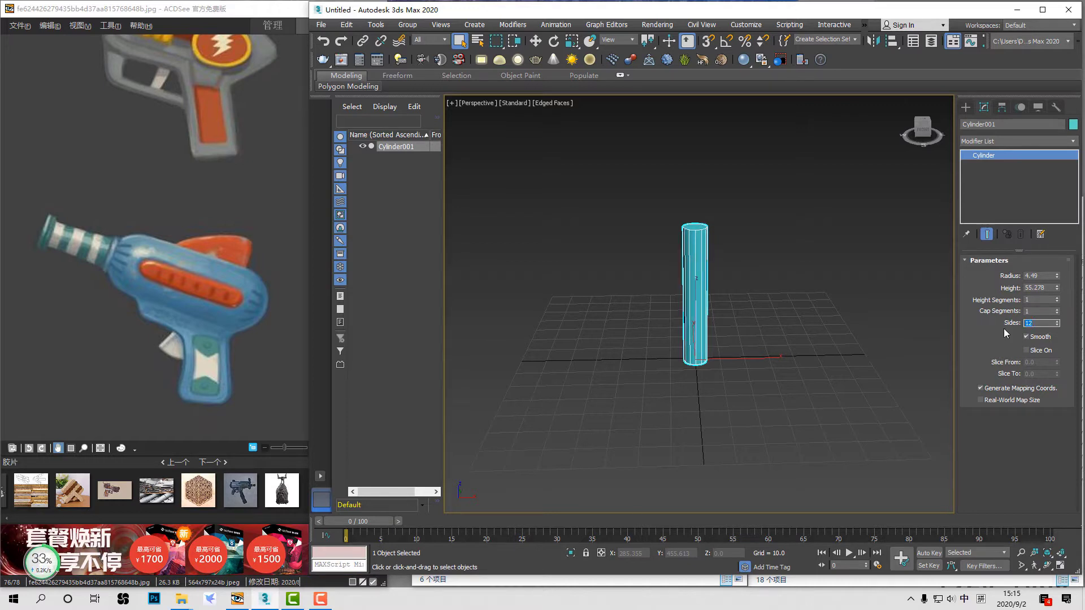
pyautogui.write('8')
pyautogui.press('Return')
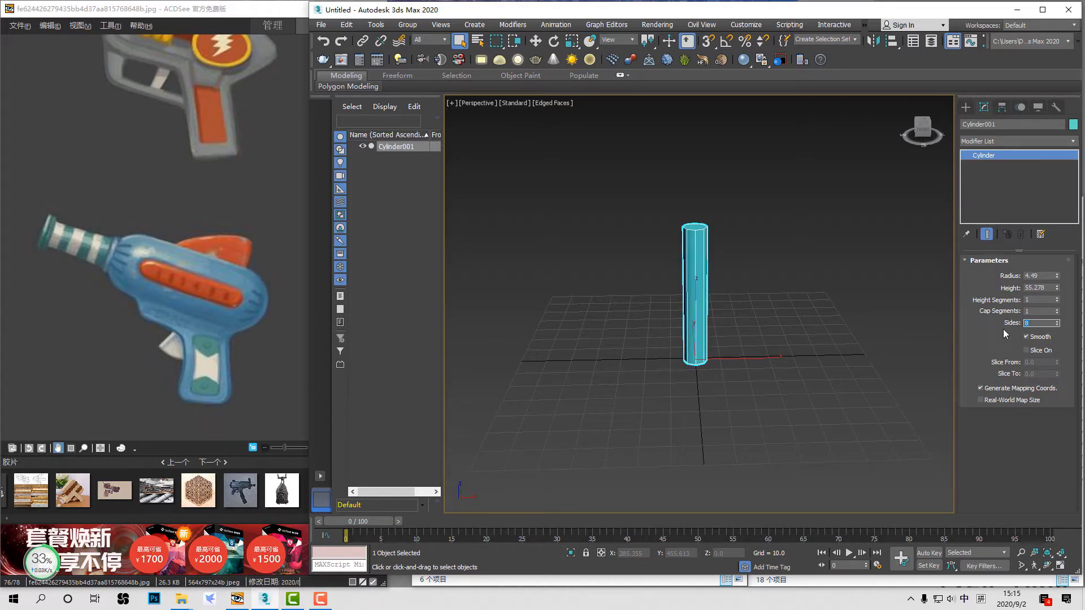
pyautogui.write('12')
pyautogui.press('Return')
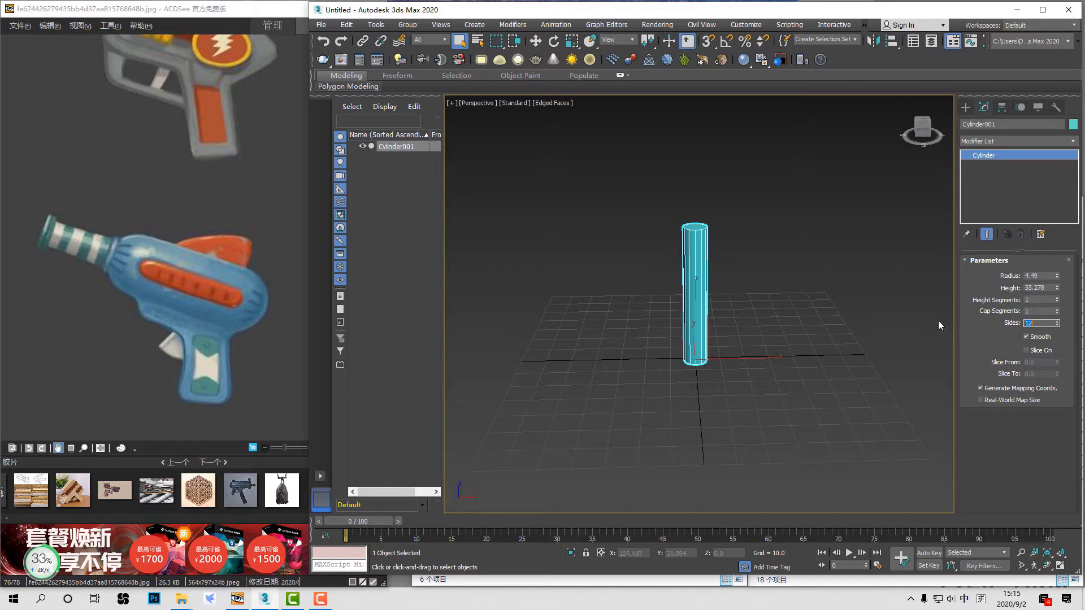
# Step: Set the cylinder's radius to 5 and its height to 50
pyautogui.write('5')
pyautogui.press('Return')
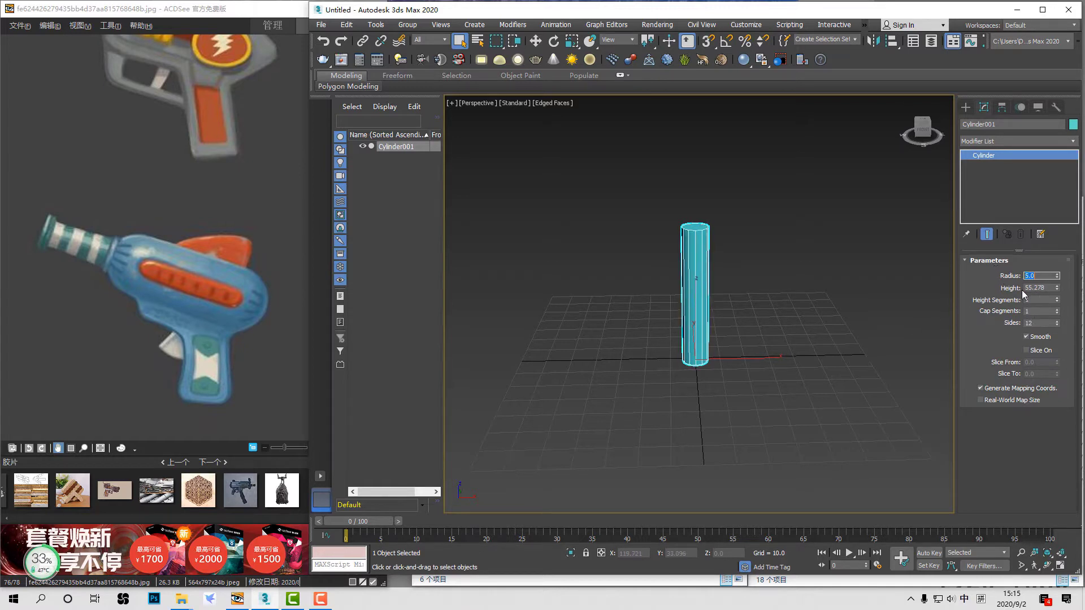
pyautogui.write('50')
pyautogui.press('Return')
# Step: Rotate the cylinder 90 degrees about the X axis so it lies horizontally along the Y axis
pyautogui.moveTo(749, 302); pyautogui.dragTo(725, 340, button='middle')
pyautogui.scroll(2, 745, 310)
pyautogui.press('e')
pyautogui.press('shift')
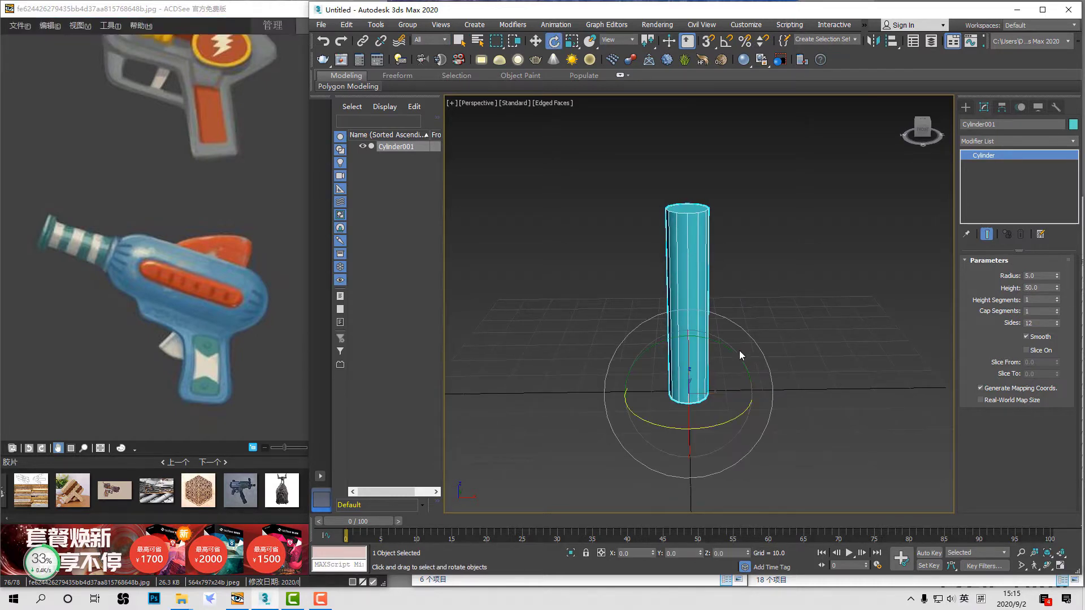
pyautogui.keyDown('alt'); pyautogui.moveTo(687, 360); pyautogui.dragTo(824, 346, button='middle'); pyautogui.keyUp('alt')
pyautogui.moveTo(744, 355); pyautogui.dragTo(617, 338)
pyautogui.keyDown('alt'); pyautogui.moveTo(617, 337); pyautogui.dragTo(764, 315, button='middle'); pyautogui.keyUp('alt')
pyautogui.press('w')
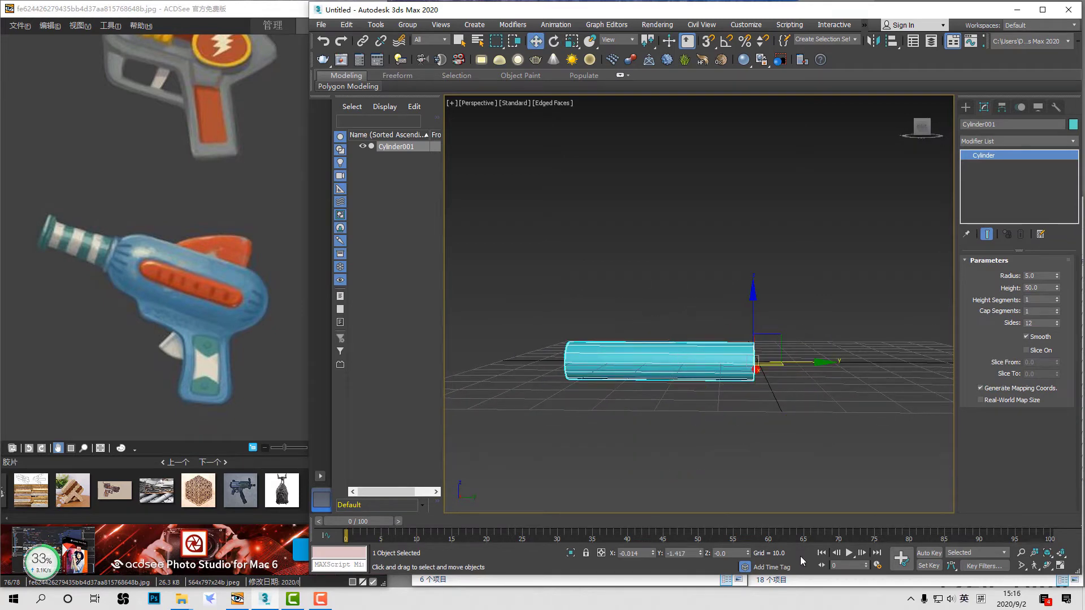
pyautogui.press('e')
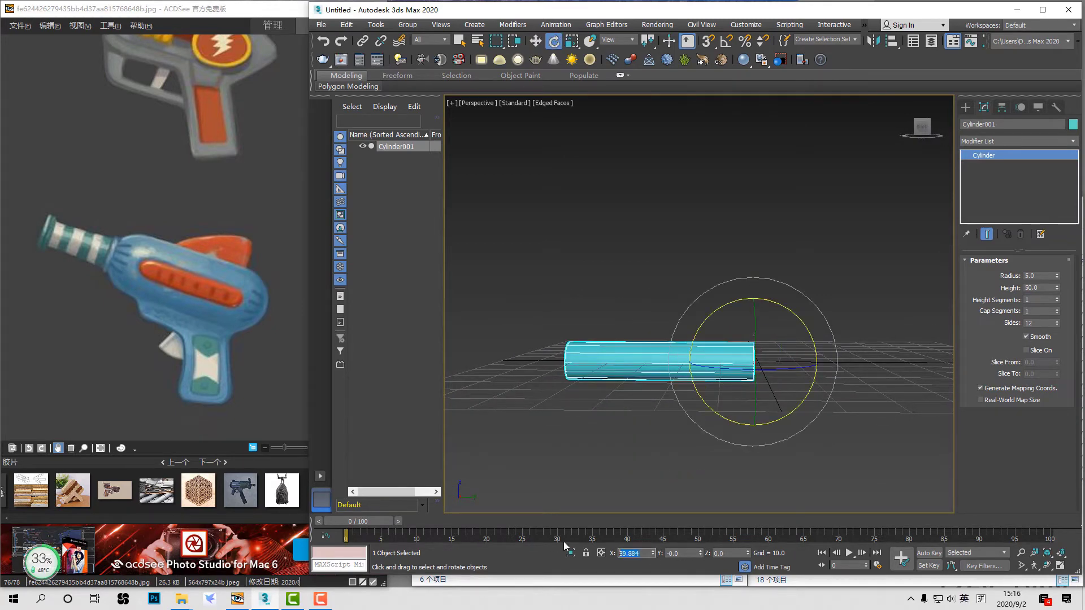
pyautogui.keyDown('alt'); pyautogui.moveTo(721, 460); pyautogui.dragTo(777, 287, button='middle'); pyautogui.keyUp('alt')
# Step: Raise the cylinder above the grid to a Z position of about 28.5
pyautogui.press('w')
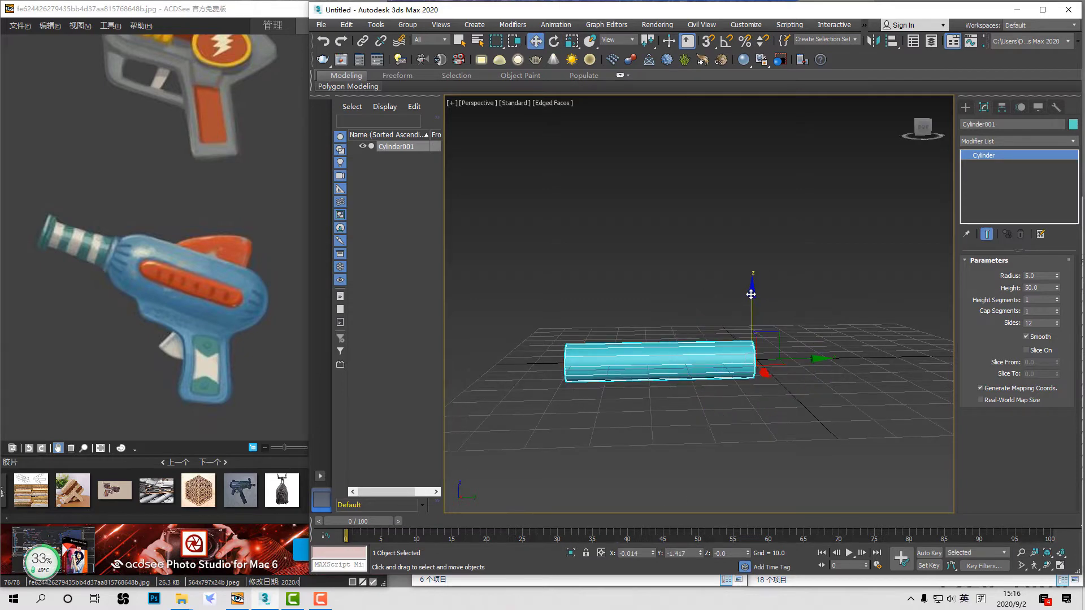
pyautogui.moveTo(750, 294); pyautogui.dragTo(748, 226)
pyautogui.keyDown('alt'); pyautogui.moveTo(749, 226); pyautogui.dragTo(785, 333, button='middle'); pyautogui.keyUp('alt')
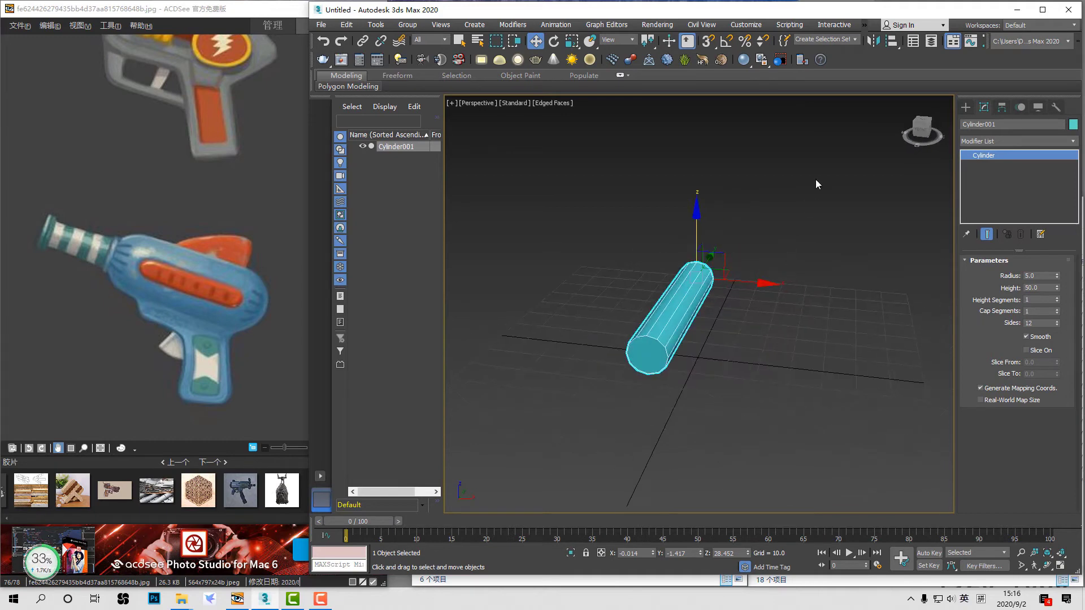
# Step: Set the cylinder's X rotation to -90 so it points the opposite way along the Y axis
pyautogui.press('e')
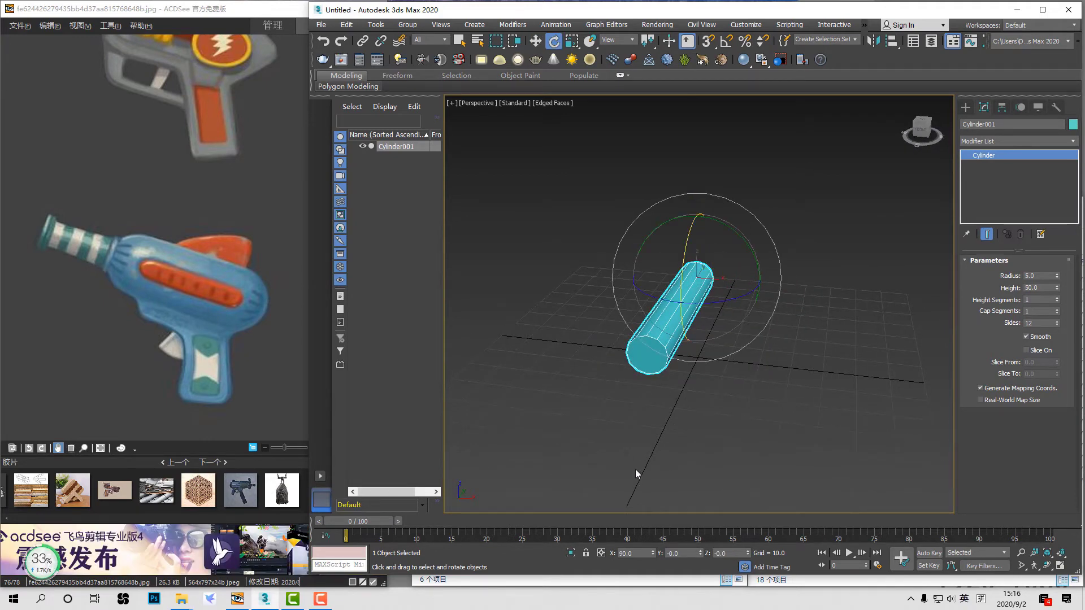
pyautogui.write('-90')
pyautogui.press('Return')
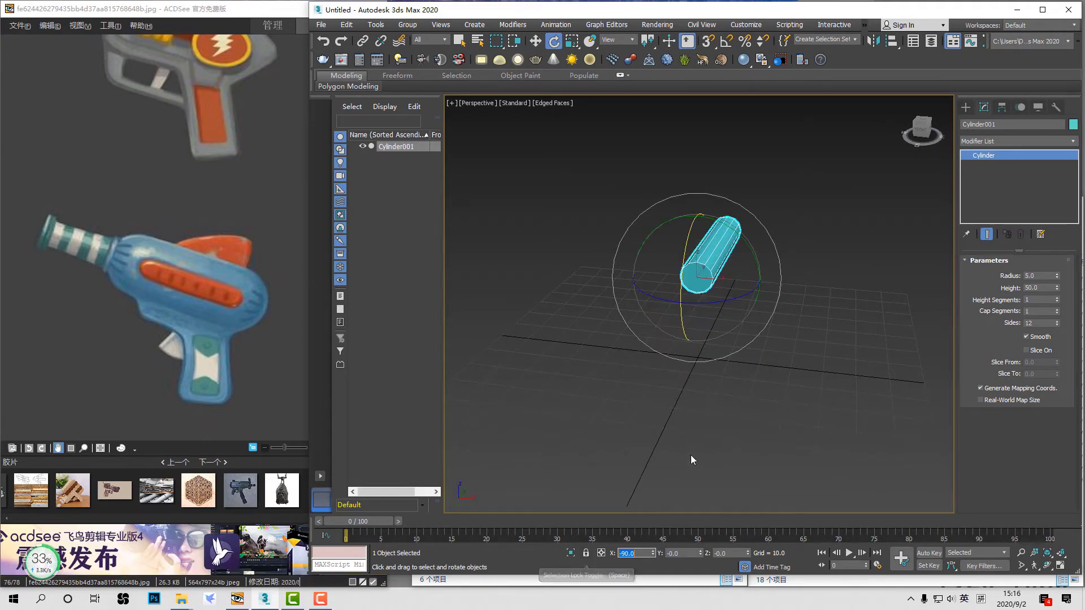
pyautogui.keyDown('alt'); pyautogui.moveTo(722, 279); pyautogui.dragTo(840, 267, button='middle'); pyautogui.keyUp('alt')
pyautogui.press('w')
pyautogui.keyDown('alt'); pyautogui.moveTo(782, 310); pyautogui.dragTo(678, 344, button='middle'); pyautogui.keyUp('alt')
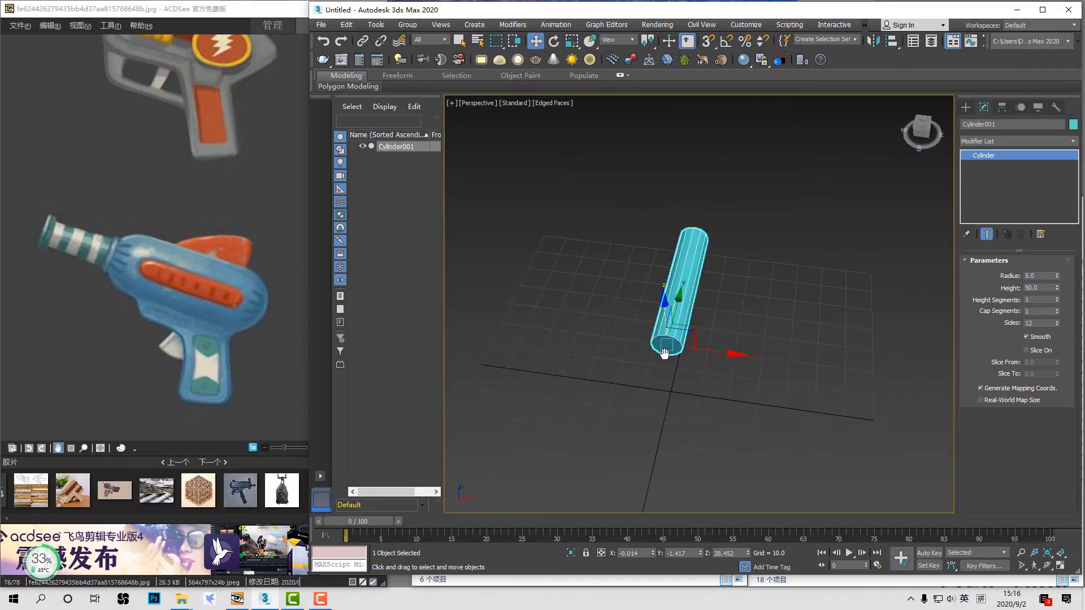
pyautogui.keyDown('alt'); pyautogui.moveTo(744, 329); pyautogui.dragTo(702, 304, button='middle'); pyautogui.keyUp('alt')
pyautogui.keyDown('alt'); pyautogui.moveTo(740, 264); pyautogui.dragTo(638, 378, button='middle'); pyautogui.keyUp('alt')
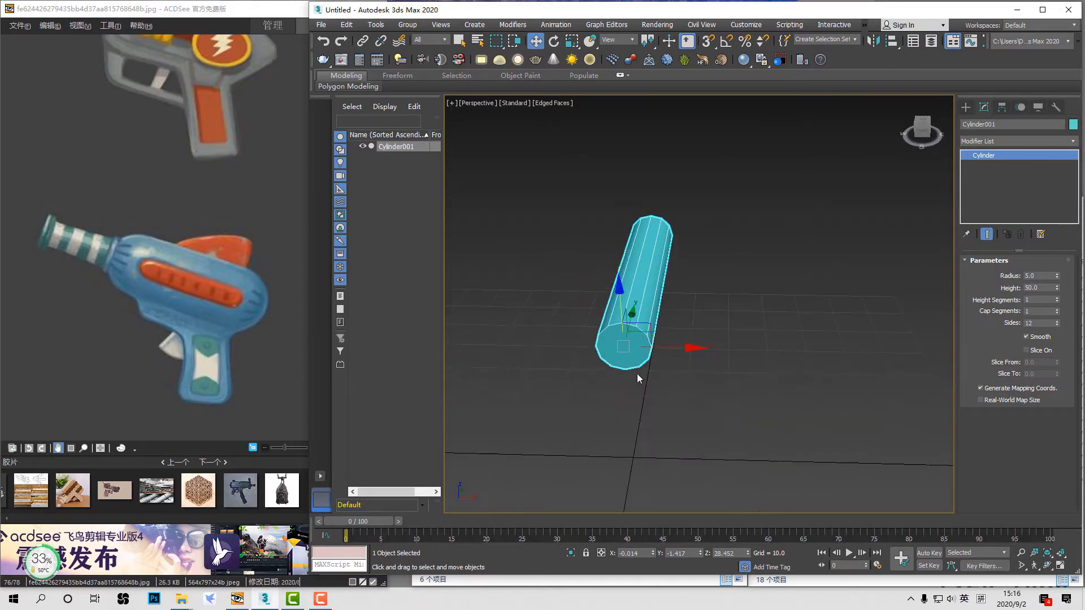
pyautogui.keyDown('alt'); pyautogui.moveTo(722, 139); pyautogui.dragTo(737, 239, button='middle'); pyautogui.keyUp('alt')
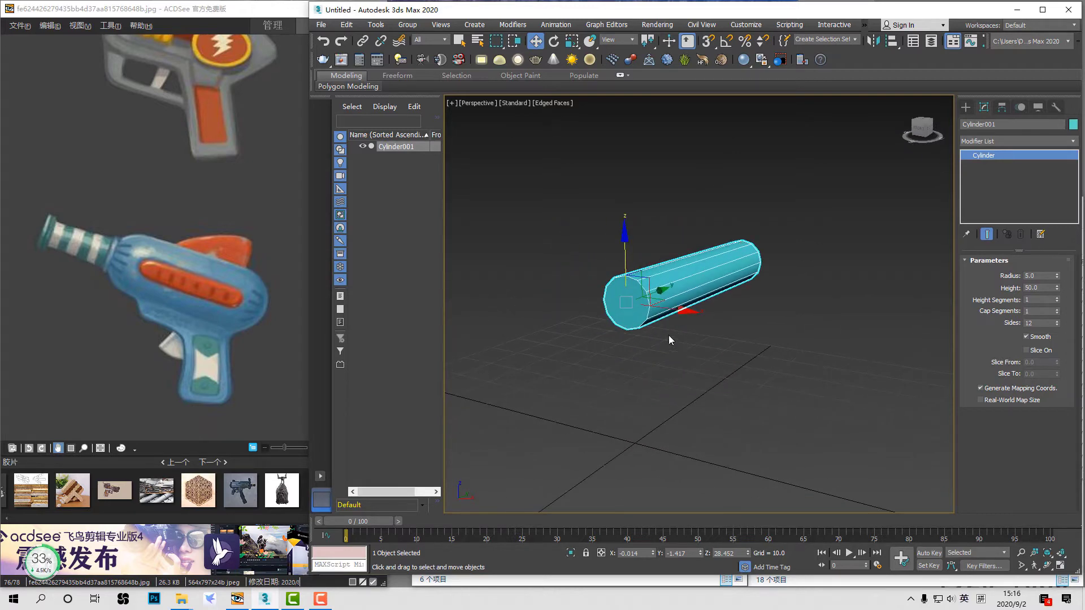
pyautogui.keyDown('alt'); pyautogui.moveTo(669, 339); pyautogui.dragTo(757, 282, button='middle'); pyautogui.keyUp('alt')
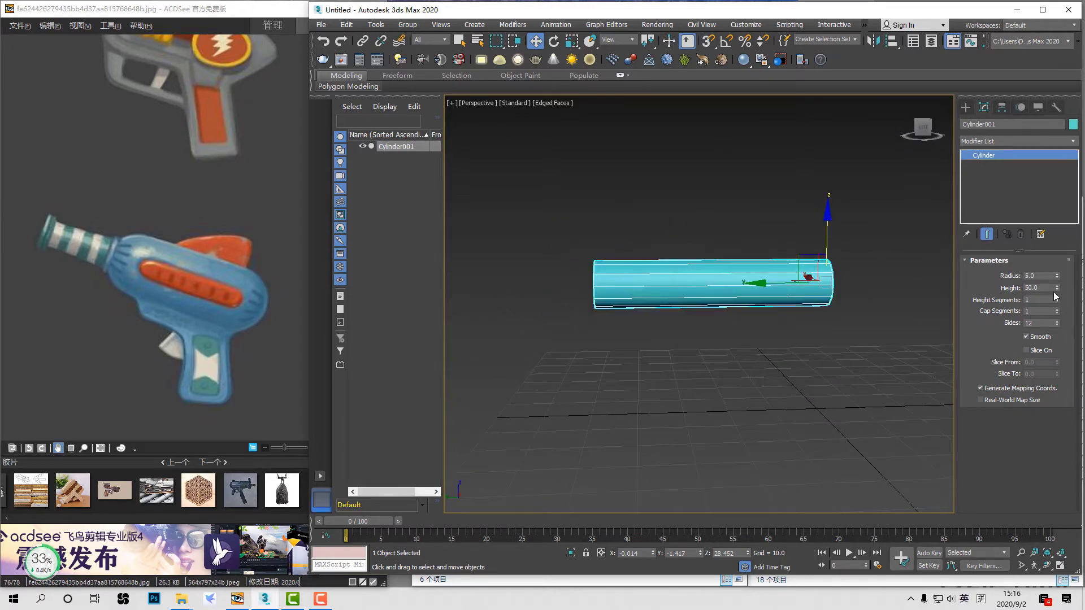
# Step: Convert the cylinder to Editable Poly and switch to vertex editing
pyautogui.rightClick(1018, 155)
pyautogui.click(1019, 240)
pyautogui.press('1')
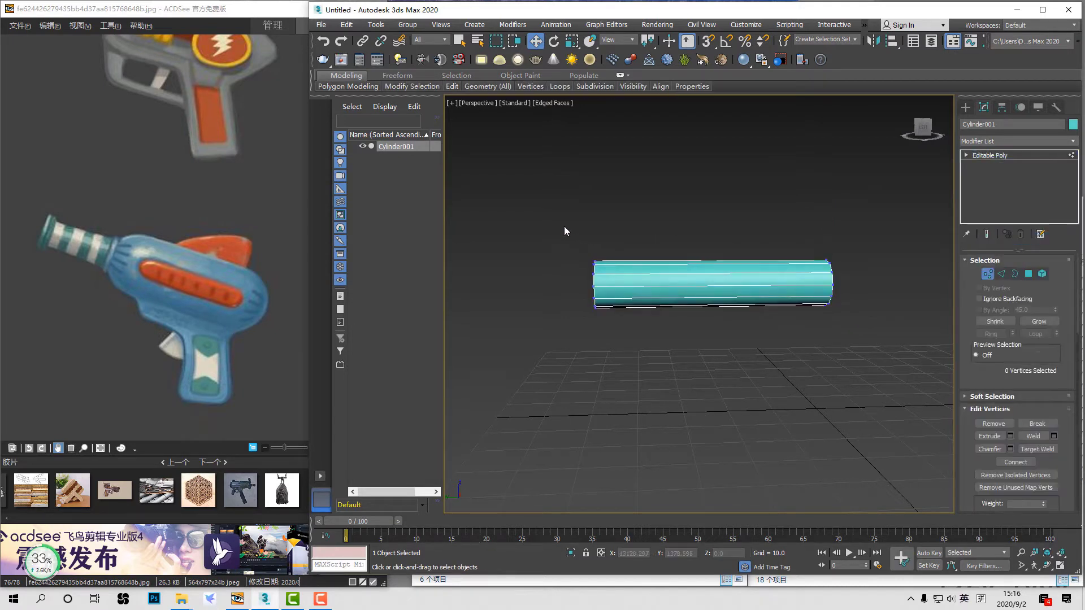
# Step: Move the vertex rings at both ends of the cylinder along its length toward the rear
pyautogui.moveTo(544, 206); pyautogui.dragTo(655, 378)
pyautogui.moveTo(554, 288)
pyautogui.mouseDown()
pyautogui.moveTo(593, 298)
pyautogui.moveTo(572, 297)
pyautogui.mouseUp()
pyautogui.moveTo(716, 331); pyautogui.dragTo(774, 330)
pyautogui.press('space')
pyautogui.moveTo(758, 192); pyautogui.dragTo(870, 362)
pyautogui.press('space')
pyautogui.moveTo(856, 384); pyautogui.dragTo(937, 389)
# Step: Select all vertices and snap the cylinder's midpoint to the world origin along Y, centering it at Y 0
pyautogui.moveTo(927, 385); pyautogui.dragTo(823, 378, button='middle')
pyautogui.press('space')
pyautogui.hotkey('ctrl', 'a')
pyautogui.press('space')
pyautogui.press('s')
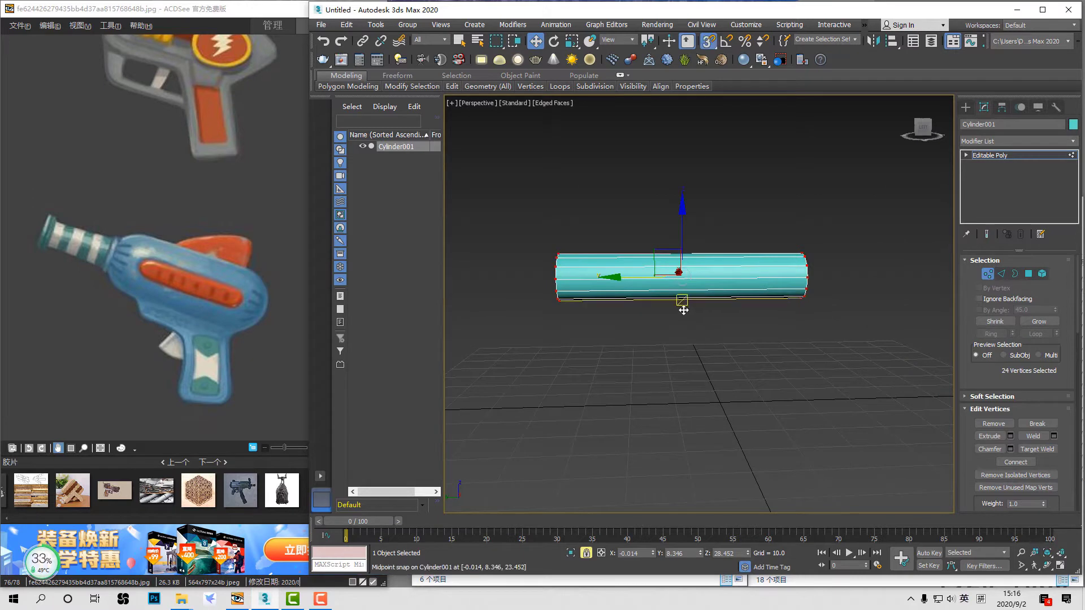
pyautogui.moveTo(683, 305); pyautogui.dragTo(721, 406)
pyautogui.press('s')
pyautogui.press('space')
pyautogui.keyDown('alt'); pyautogui.moveTo(738, 329); pyautogui.dragTo(724, 330, button='middle'); pyautogui.keyUp('alt')
pyautogui.moveTo(723, 330); pyautogui.dragTo(724, 335, button='middle')
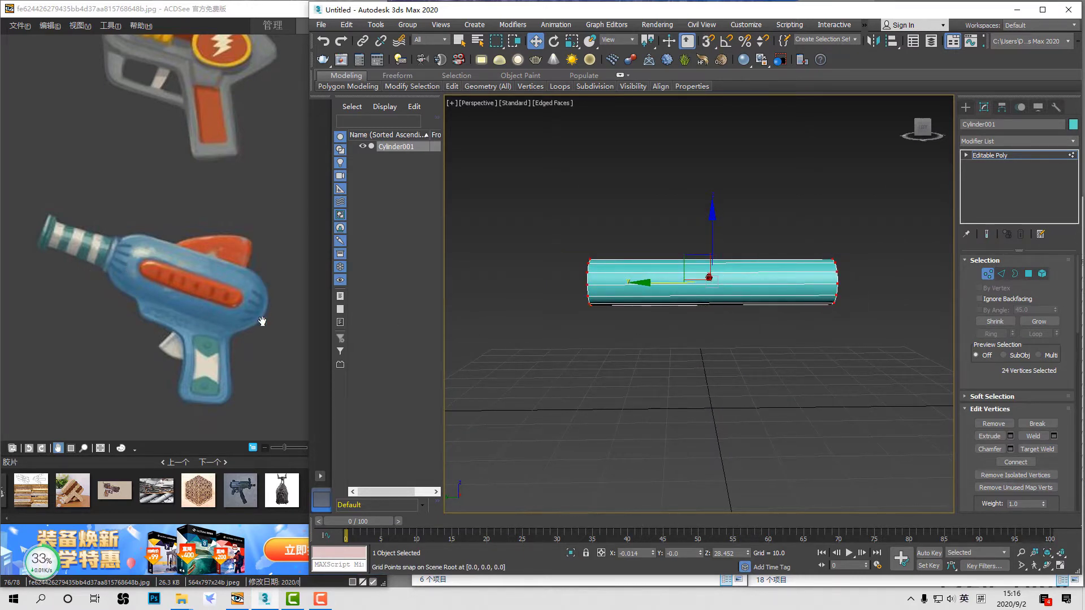
# Step: Connect the cylinder's lengthwise edges with one edge loop and move it toward the front end
pyautogui.press('2')
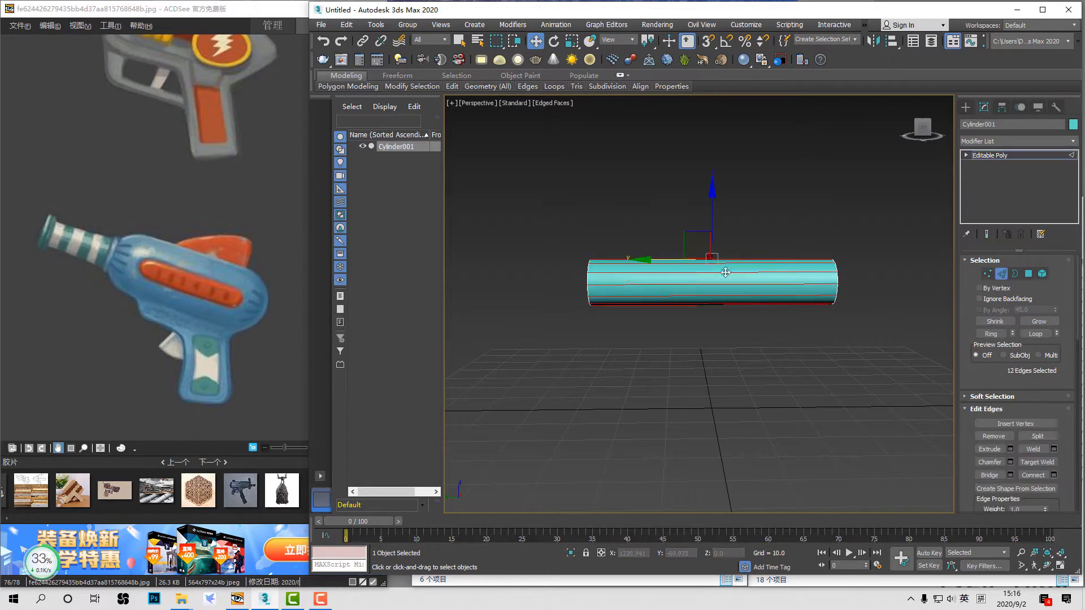
pyautogui.click(320, 599)
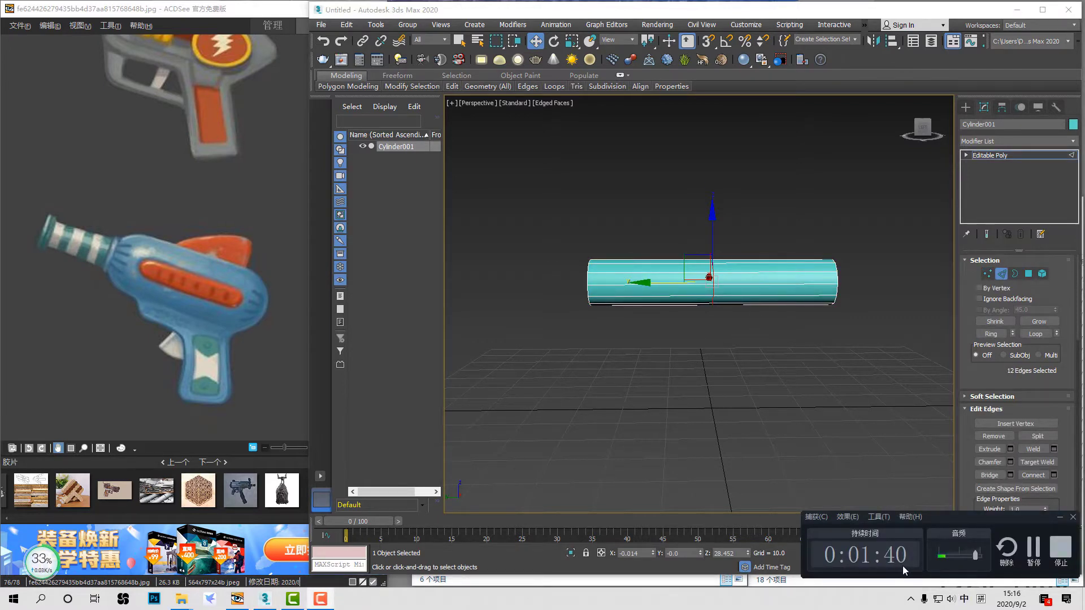
pyautogui.moveTo(642, 282); pyautogui.dragTo(613, 294)
pyautogui.scroll(2, 626, 300)
pyautogui.moveTo(626, 301); pyautogui.dragTo(626, 325, button='middle')
# Step: Connect the front section's lengthwise edges with a second loop and move it back close to the first, at Y about 9.5
pyautogui.moveTo(632, 245); pyautogui.dragTo(680, 456)
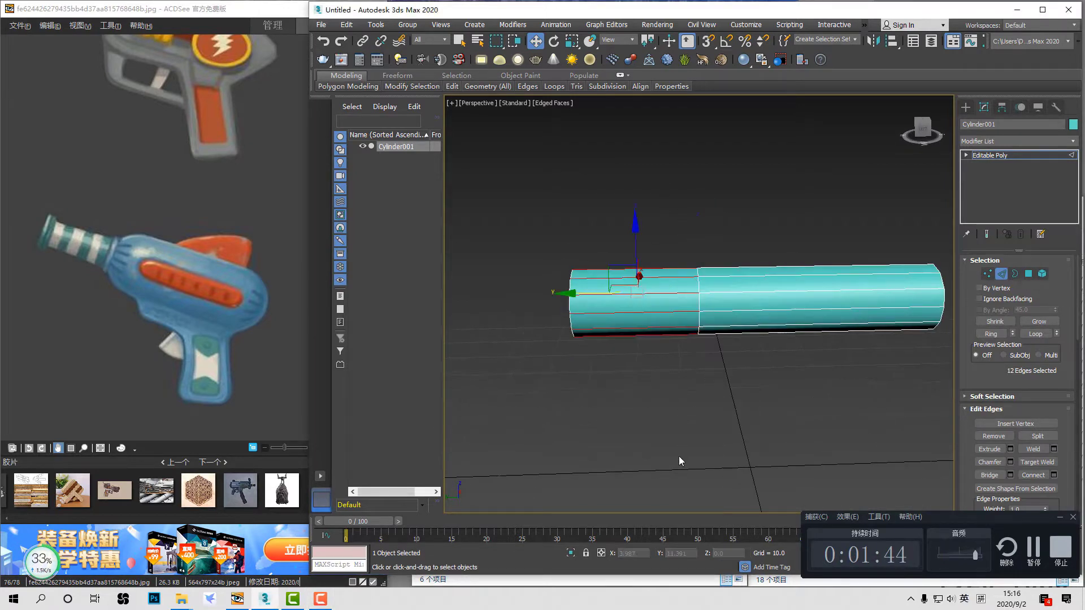
pyautogui.hotkey('ctrl', 'shift', 'e')
pyautogui.press('space')
pyautogui.moveTo(656, 371); pyautogui.dragTo(700, 385)
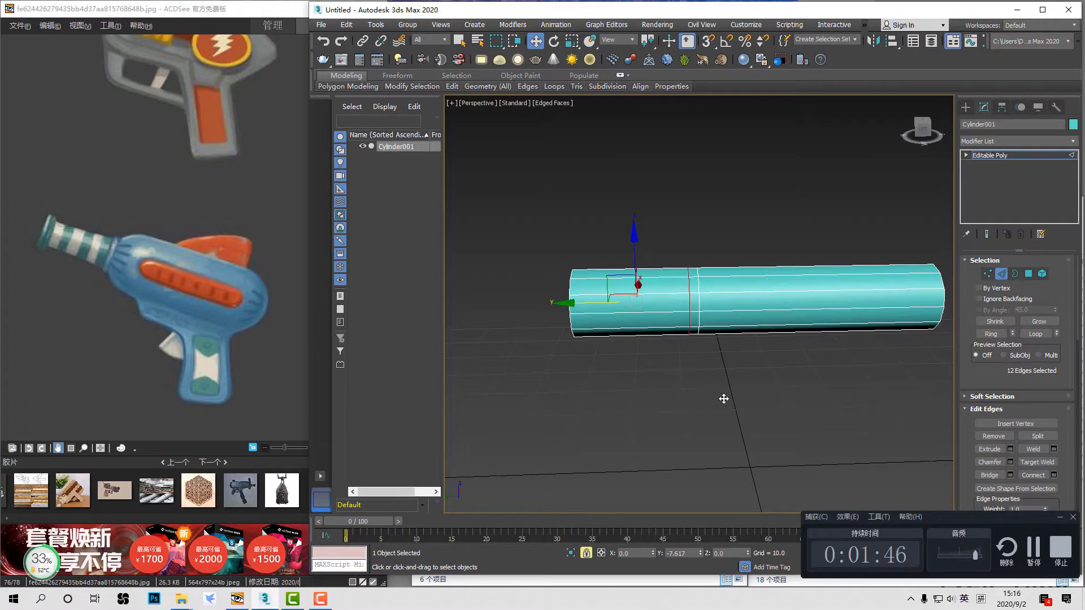
pyautogui.moveTo(734, 390); pyautogui.dragTo(683, 368, button='middle')
pyautogui.moveTo(672, 371); pyautogui.dragTo(668, 376)
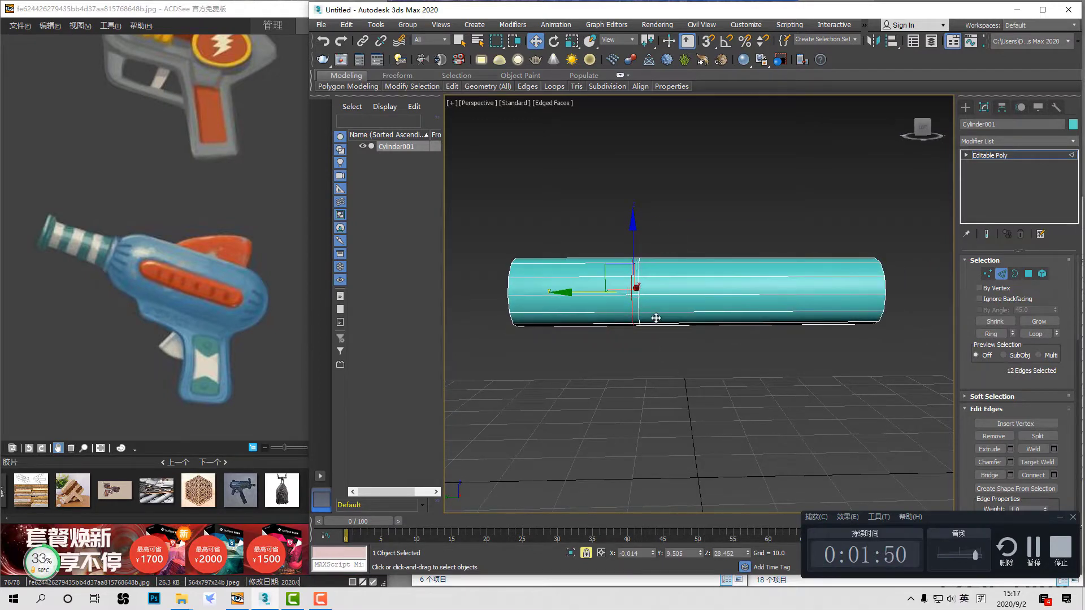
# Step: Select the 12 side polygons of the front section and scale them down uniformly to form a thin gun barrel
pyautogui.press('space')
pyautogui.moveTo(640, 305); pyautogui.dragTo(646, 366)
pyautogui.press('4')
pyautogui.moveTo(581, 368); pyautogui.dragTo(562, 208)
pyautogui.keyDown('alt'); pyautogui.moveTo(563, 226); pyautogui.dragTo(613, 243, button='middle'); pyautogui.keyUp('alt')
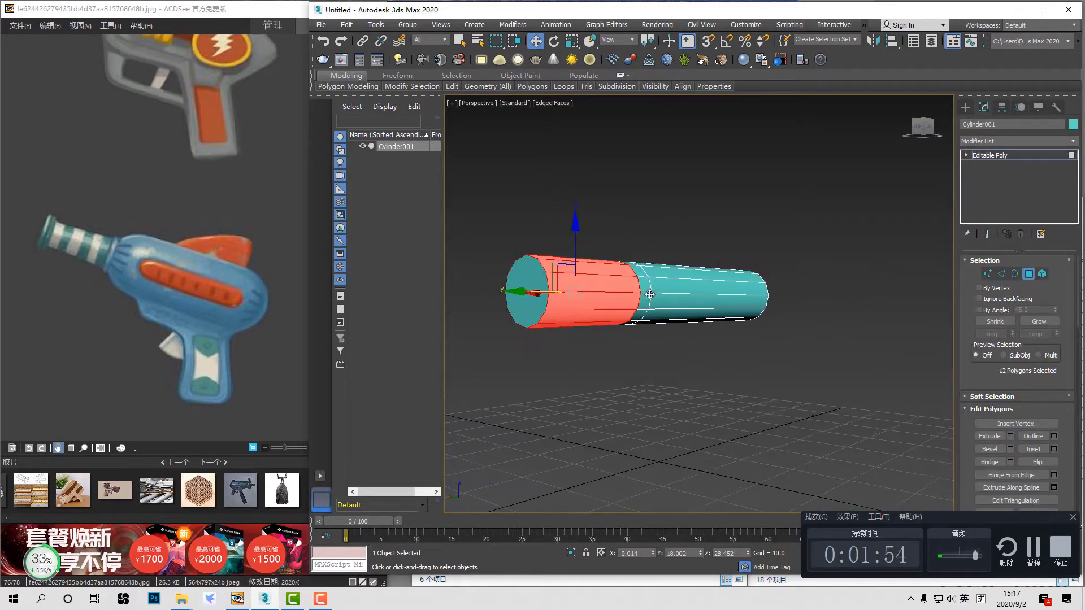
pyautogui.press('r')
pyautogui.moveTo(604, 273); pyautogui.dragTo(581, 293)
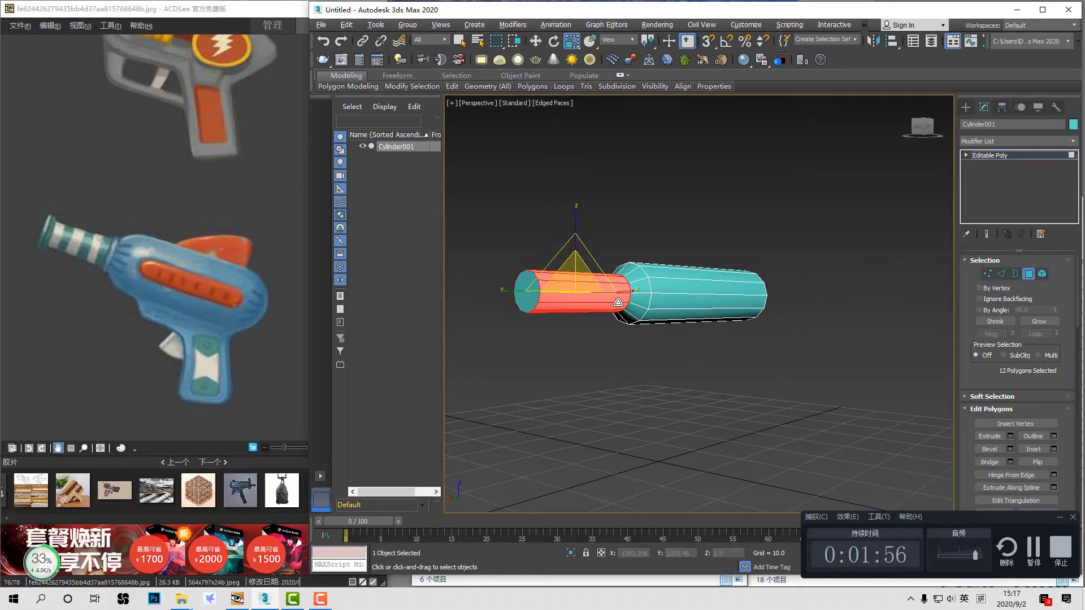
# Step: Select the 12 side polygons of the rear section and scale them up slightly to thicken the gun body
pyautogui.keyDown('alt'); pyautogui.moveTo(621, 299); pyautogui.dragTo(586, 309, button='middle'); pyautogui.keyUp('alt')
pyautogui.moveTo(585, 309); pyautogui.dragTo(616, 302, button='middle')
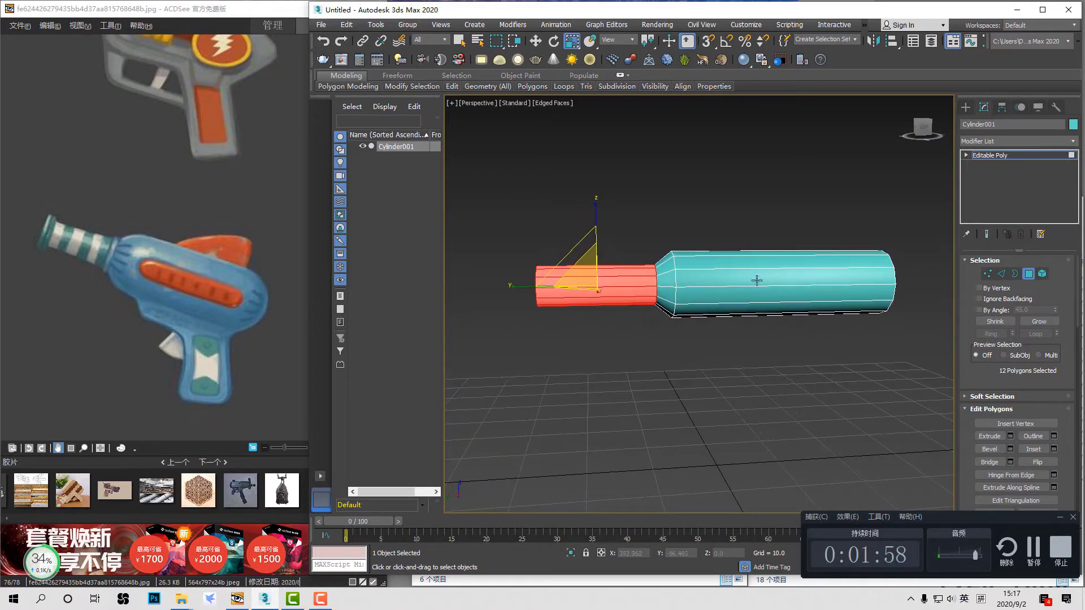
pyautogui.keyDown('alt'); pyautogui.moveTo(790, 388); pyautogui.dragTo(782, 285, button='middle'); pyautogui.keyUp('alt')
pyautogui.moveTo(783, 285)
pyautogui.mouseDown(button='middle')
pyautogui.moveTo(758, 295)
pyautogui.moveTo(789, 270)
pyautogui.mouseUp(button='middle')
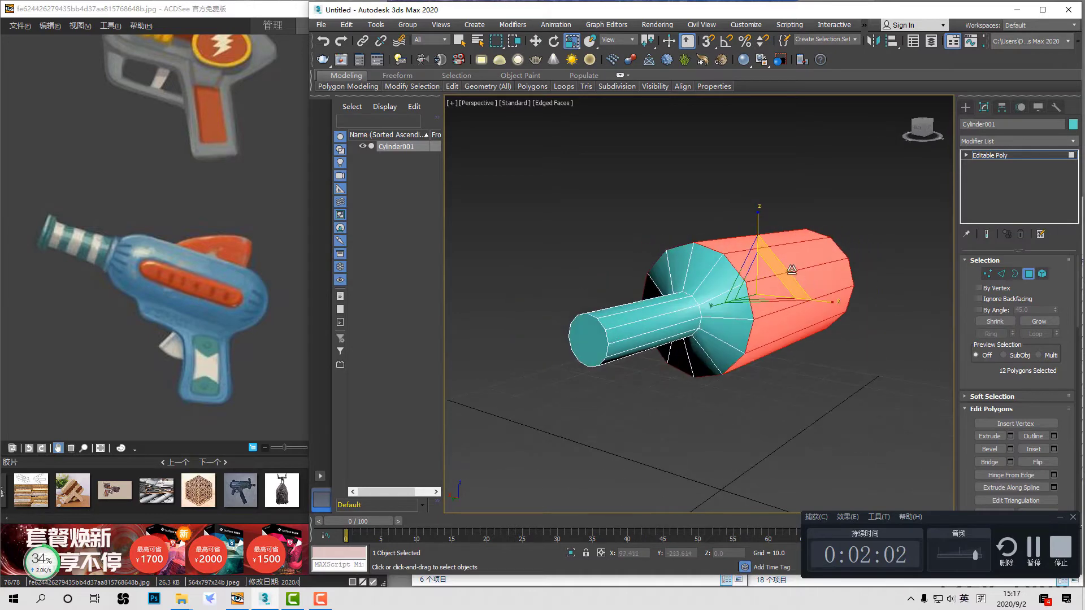
pyautogui.moveTo(789, 270); pyautogui.dragTo(774, 284)
pyautogui.keyDown('alt'); pyautogui.moveTo(775, 283); pyautogui.dragTo(752, 312, button='middle'); pyautogui.keyUp('alt')
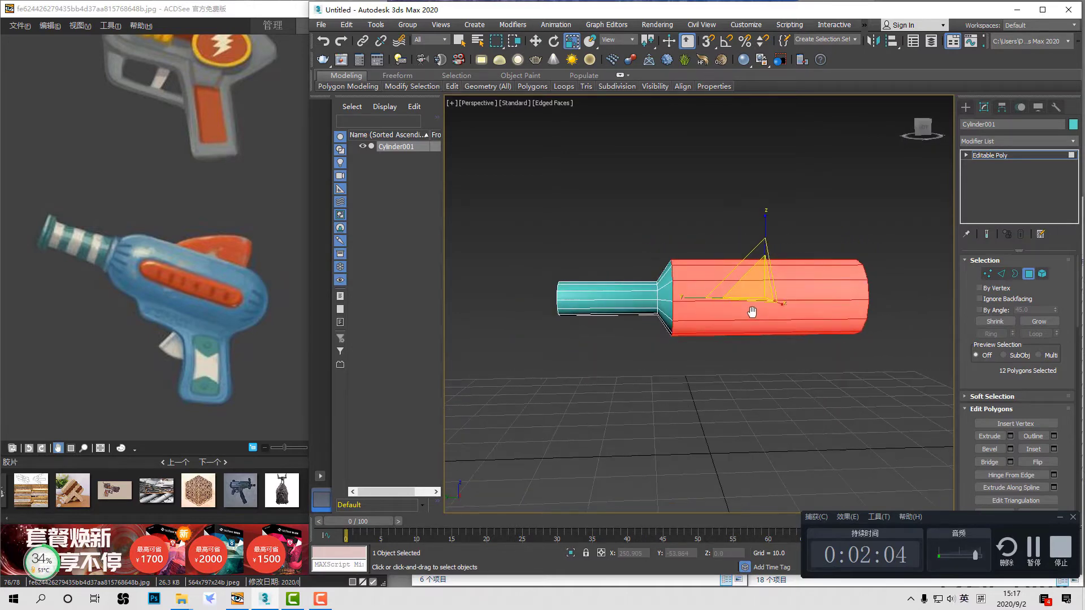
# Step: Move the vertex ring at the barrel's base forward to Y about 11.4, lengthening the tapered shoulder
pyautogui.press('1')
pyautogui.moveTo(660, 347); pyautogui.dragTo(660, 346)
pyautogui.press('w')
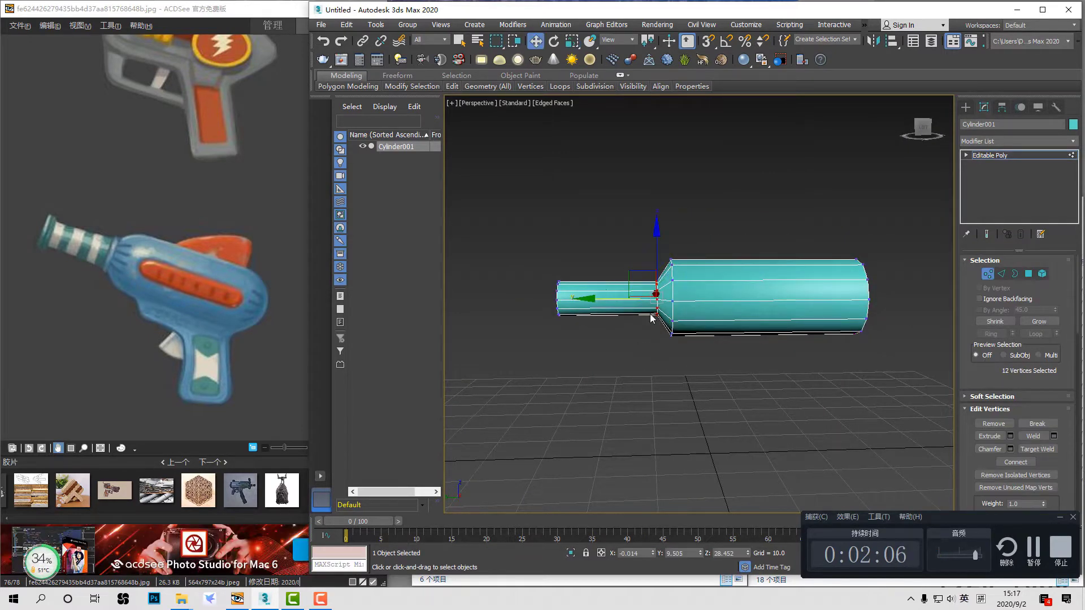
pyautogui.moveTo(603, 299); pyautogui.dragTo(593, 298)
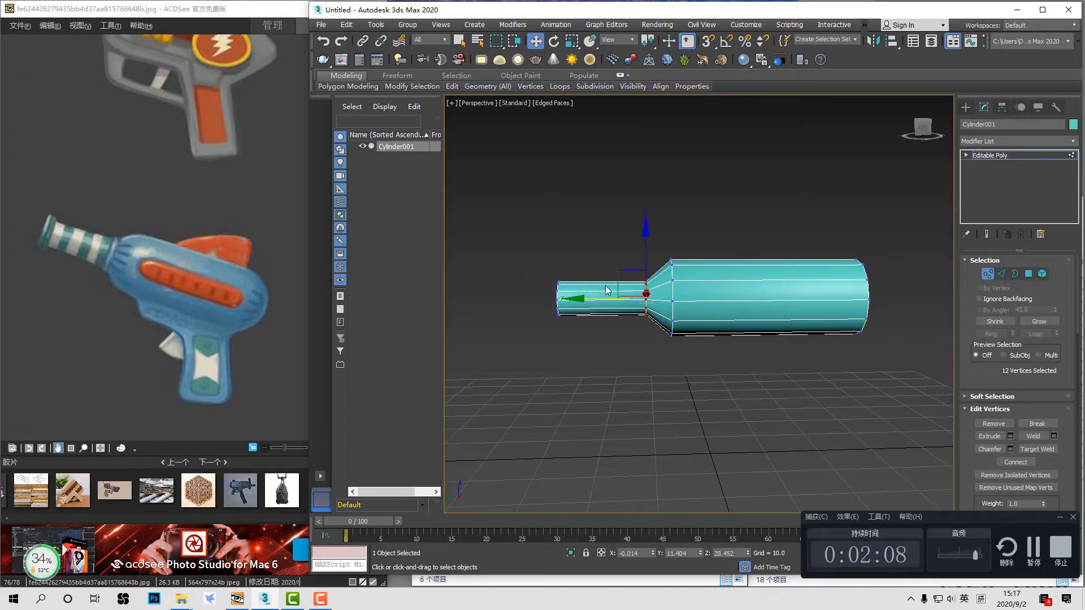
# Step: Nudge the two shoulder rings back to Y about 9.0 and move the body's rear end ring forward to Y about -22
pyautogui.moveTo(731, 440); pyautogui.dragTo(729, 439)
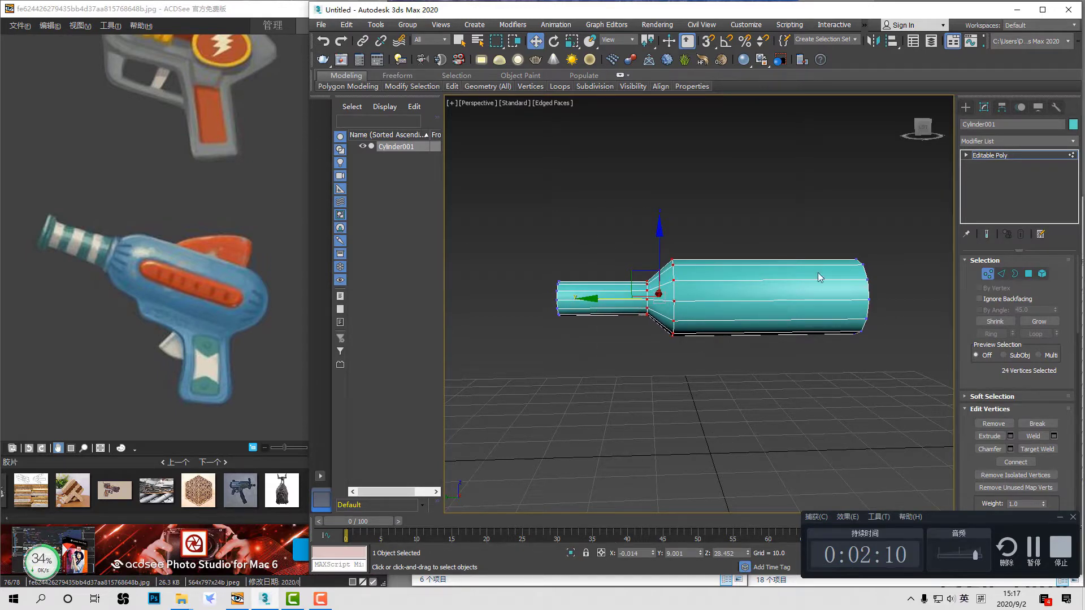
pyautogui.moveTo(819, 237); pyautogui.dragTo(882, 412)
pyautogui.press('space')
pyautogui.moveTo(872, 420); pyautogui.dragTo(846, 429)
pyautogui.press('space')
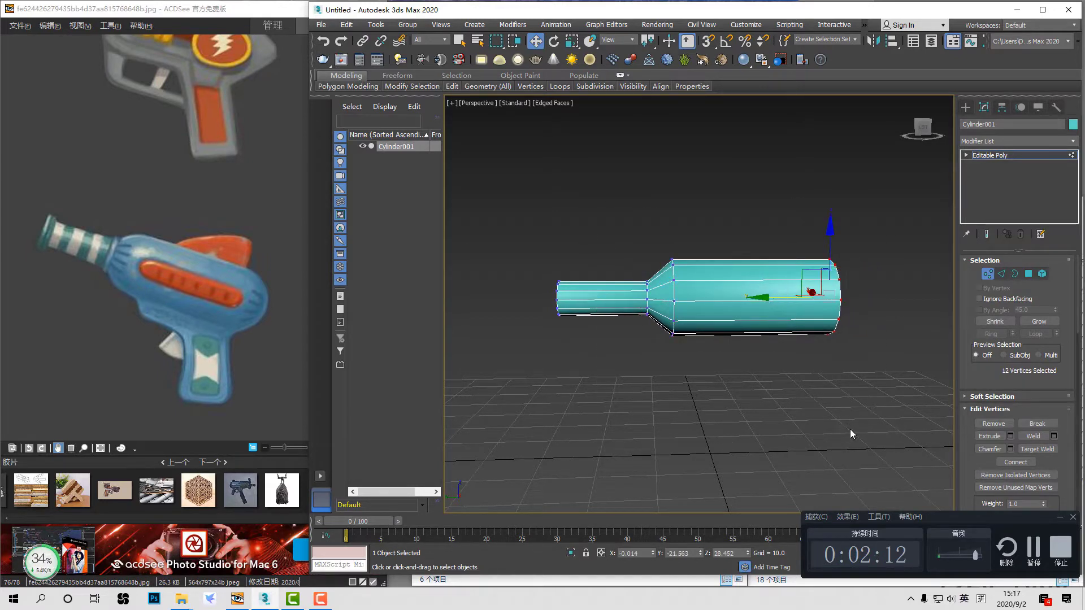
pyautogui.click(849, 429)
pyautogui.moveTo(564, 349); pyautogui.dragTo(541, 343, button='middle')
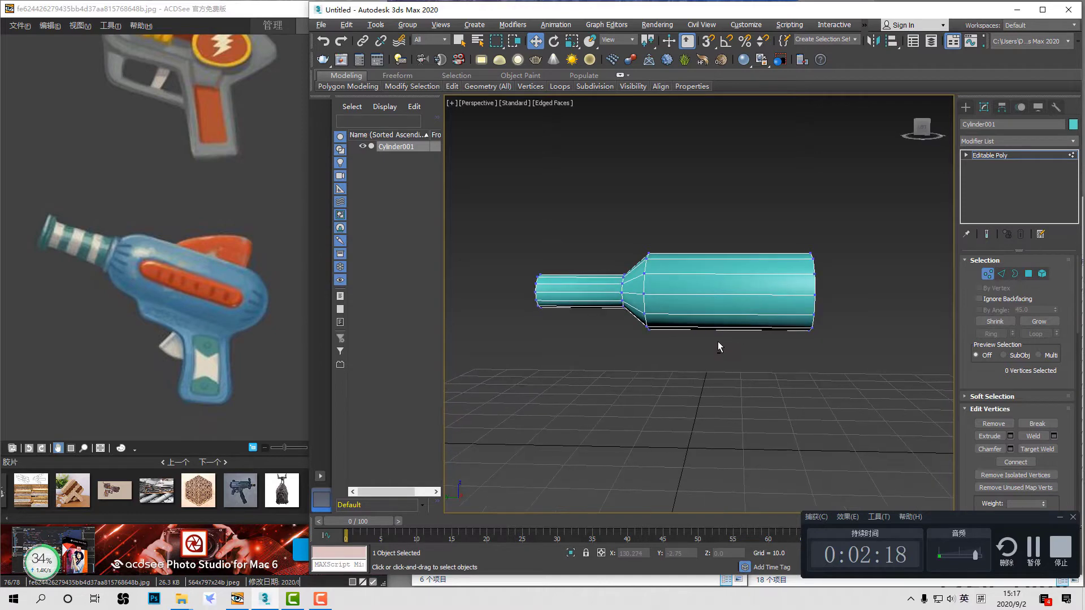
# Step: Connect the thin barrel's lengthwise edges with a new loop and move it toward the muzzle, to Y about 25.2
pyautogui.keyDown('alt'); pyautogui.moveTo(718, 341); pyautogui.dragTo(717, 279, button='middle'); pyautogui.keyUp('alt')
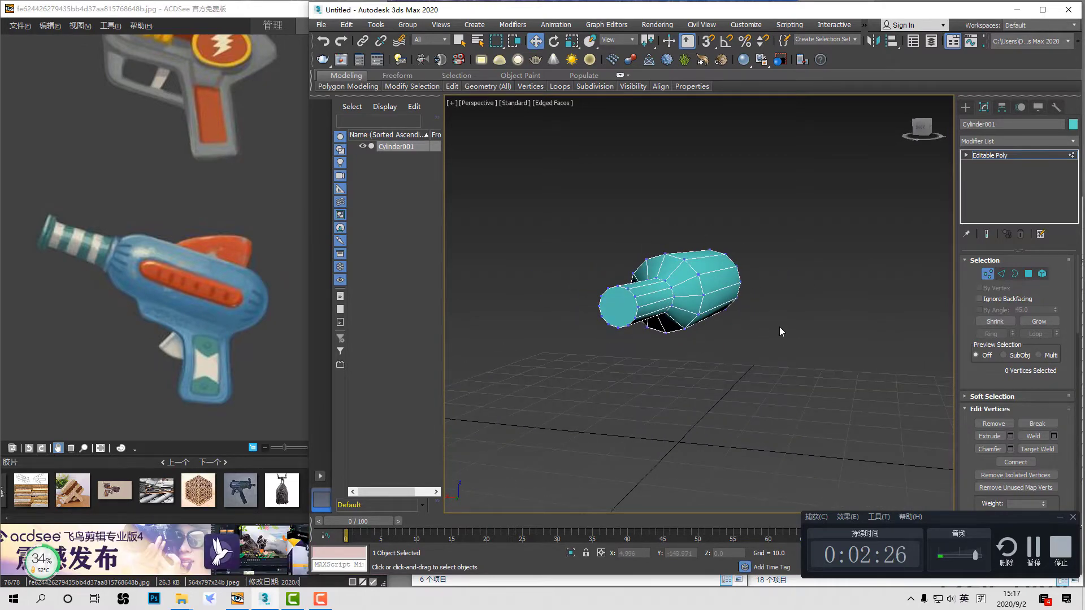
pyautogui.keyDown('alt'); pyautogui.moveTo(780, 331); pyautogui.dragTo(654, 308, button='middle'); pyautogui.keyUp('alt')
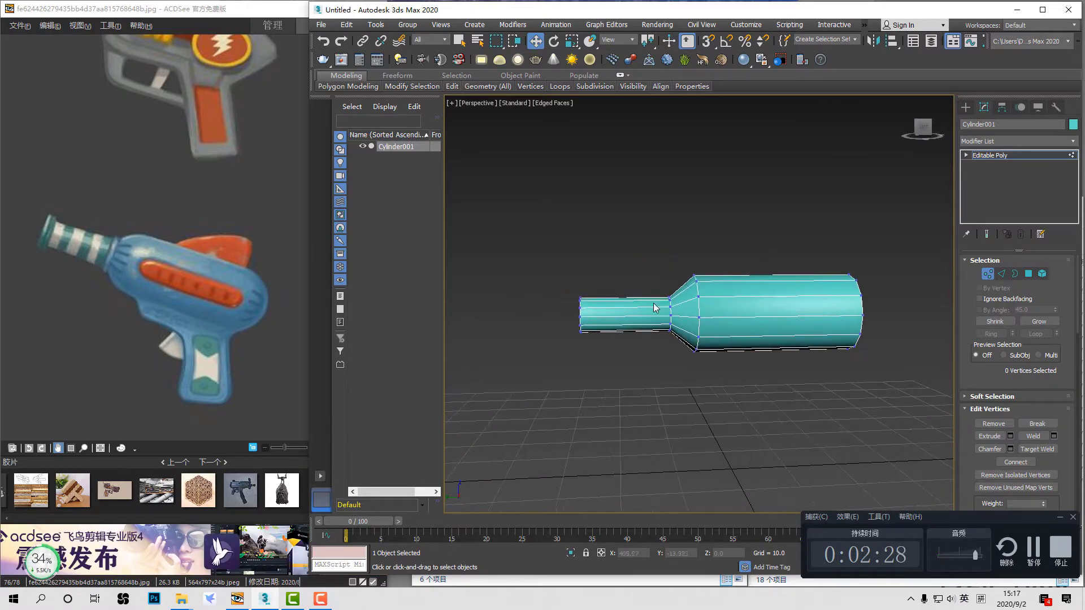
pyautogui.scroll(3, 655, 307)
pyautogui.press('2')
pyautogui.moveTo(623, 262); pyautogui.dragTo(618, 350)
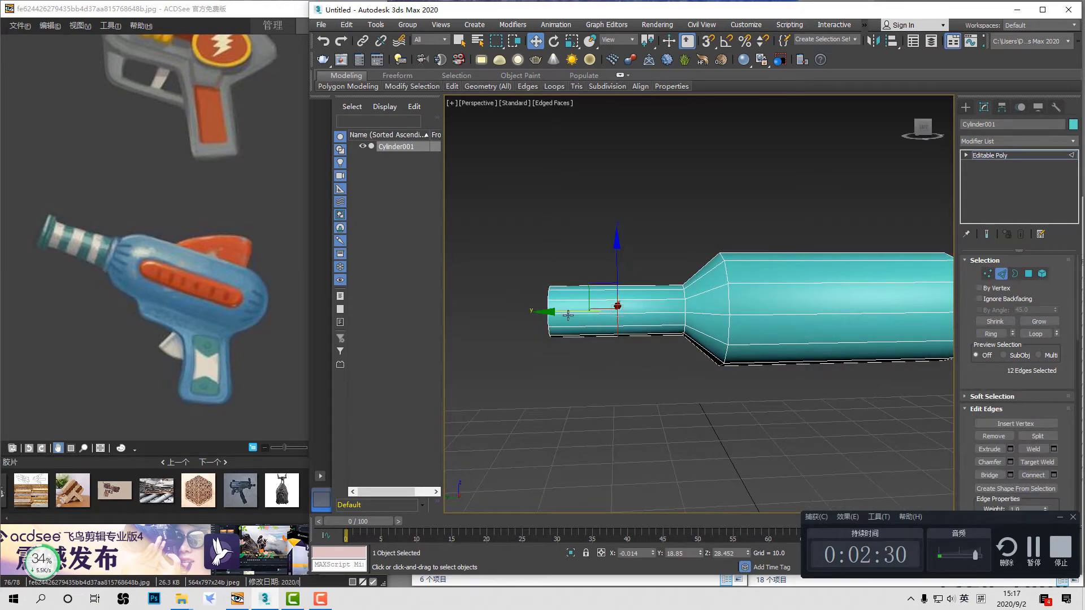
pyautogui.moveTo(568, 315); pyautogui.dragTo(510, 339)
pyautogui.scroll(8, 701, 341)
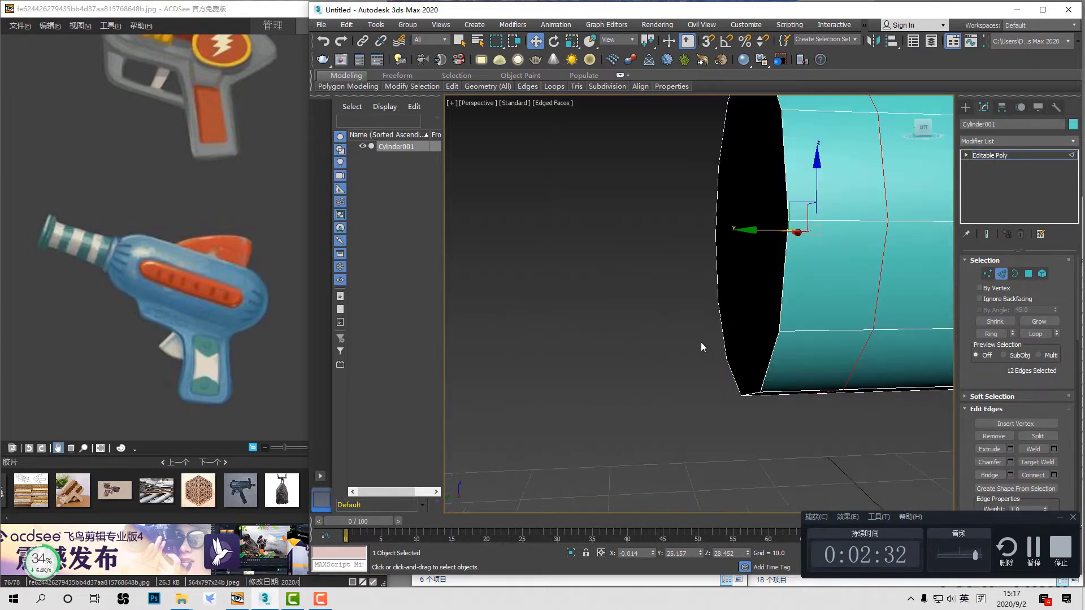
pyautogui.scroll(-5, 544, 282)
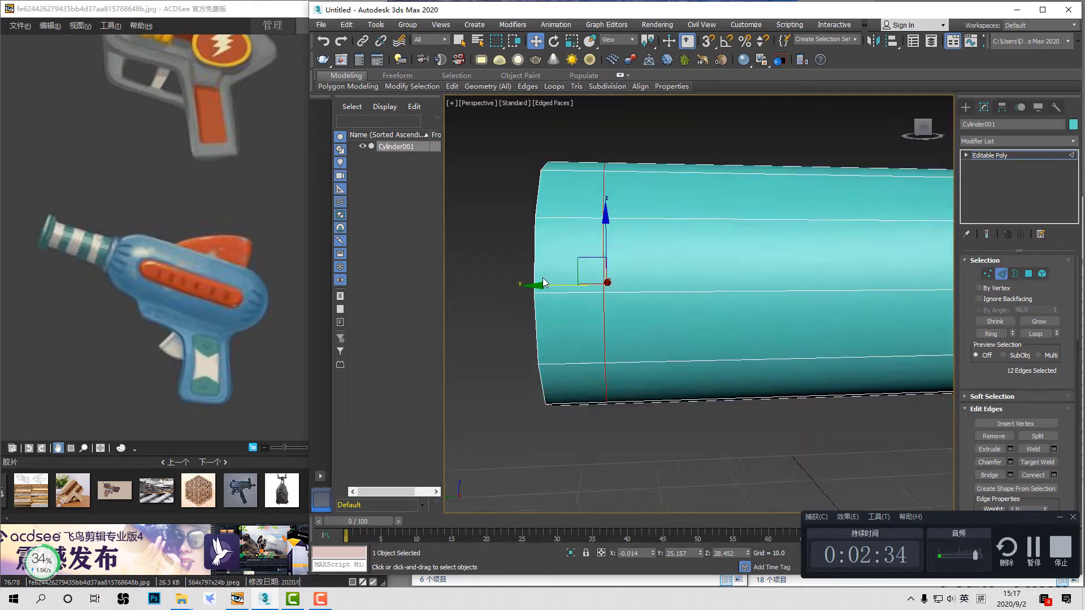
# Step: Connect the barrel edges behind the muzzle loop with a second loop and place it close behind the first
pyautogui.moveTo(632, 186); pyautogui.dragTo(567, 428)
pyautogui.hotkey('ctrl', 'shift', 'e')
pyautogui.press('space')
pyautogui.press('r')
pyautogui.press('space')
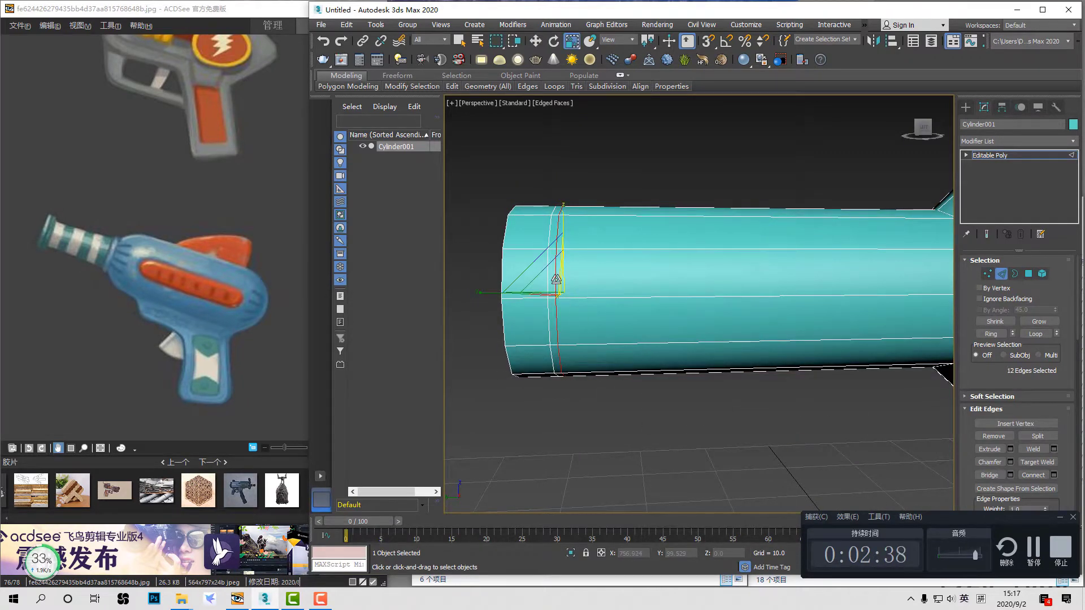
# Step: Scale the rear one of the two muzzle loops down uniformly so the barrel's end forms a raised collar
pyautogui.moveTo(556, 279); pyautogui.dragTo(557, 255)
pyautogui.hotkey('ctrl', 'z')
pyautogui.keyDown('alt'); pyautogui.moveTo(581, 293); pyautogui.dragTo(671, 279, button='middle'); pyautogui.keyUp('alt')
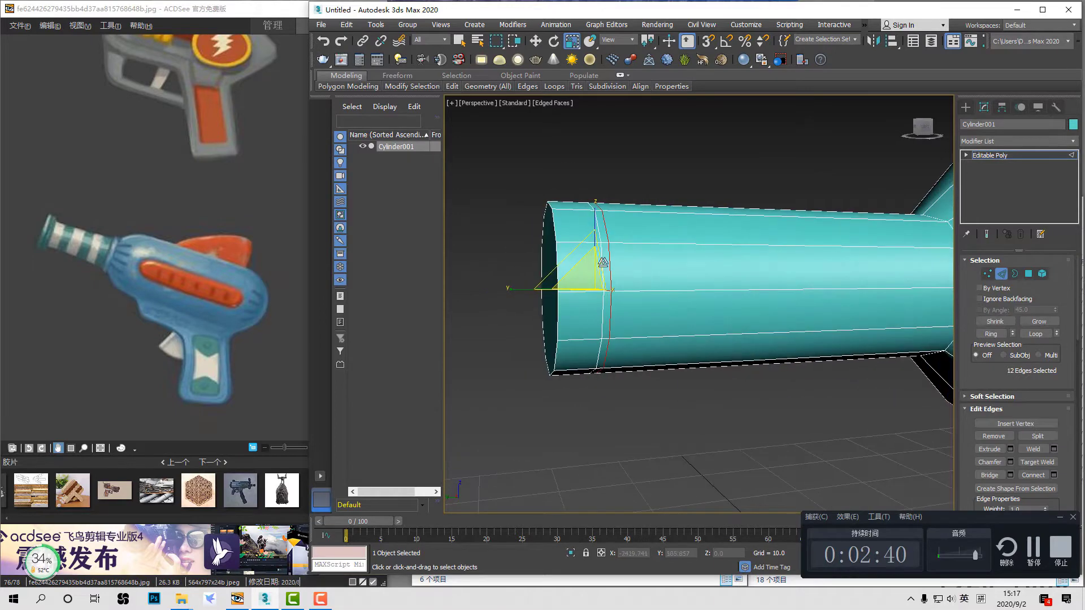
pyautogui.moveTo(590, 274); pyautogui.dragTo(590, 286)
pyautogui.keyDown('alt'); pyautogui.moveTo(619, 285); pyautogui.dragTo(588, 281, button='middle'); pyautogui.keyUp('alt')
pyautogui.moveTo(588, 281); pyautogui.dragTo(585, 272)
# Step: Connect the muzzle collar's 12 lengthwise edges with a loop around its middle and chamfer that loop by 0.094
pyautogui.click(565, 212)
pyautogui.hotkey('alt', 'r')
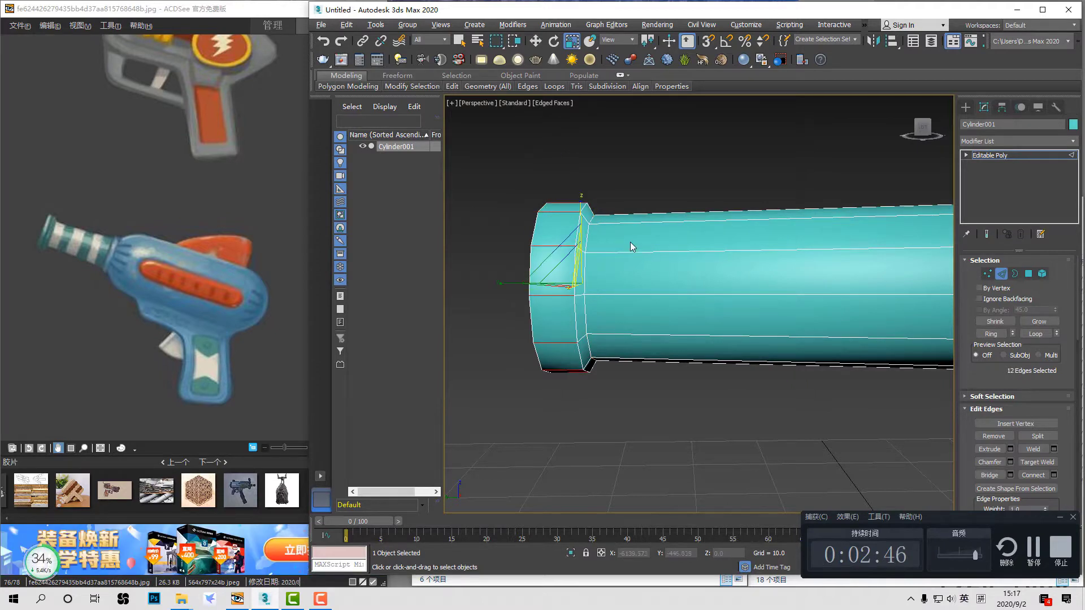
pyautogui.hotkey('ctrl', 'shift', 'e')
pyautogui.keyDown('alt'); pyautogui.moveTo(631, 242); pyautogui.dragTo(635, 250, button='middle'); pyautogui.keyUp('alt')
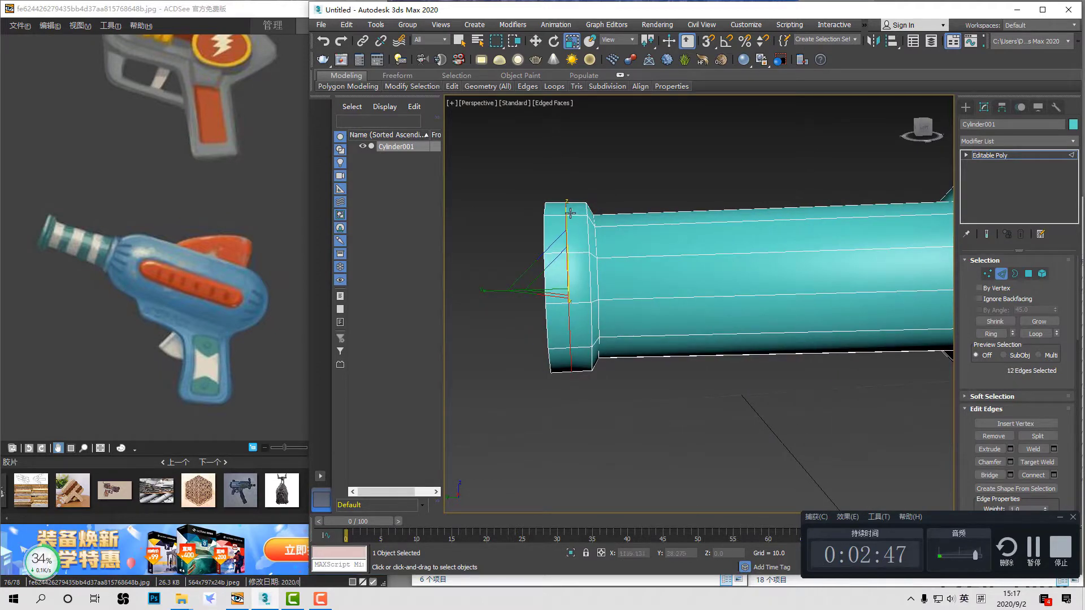
pyautogui.click(1009, 462)
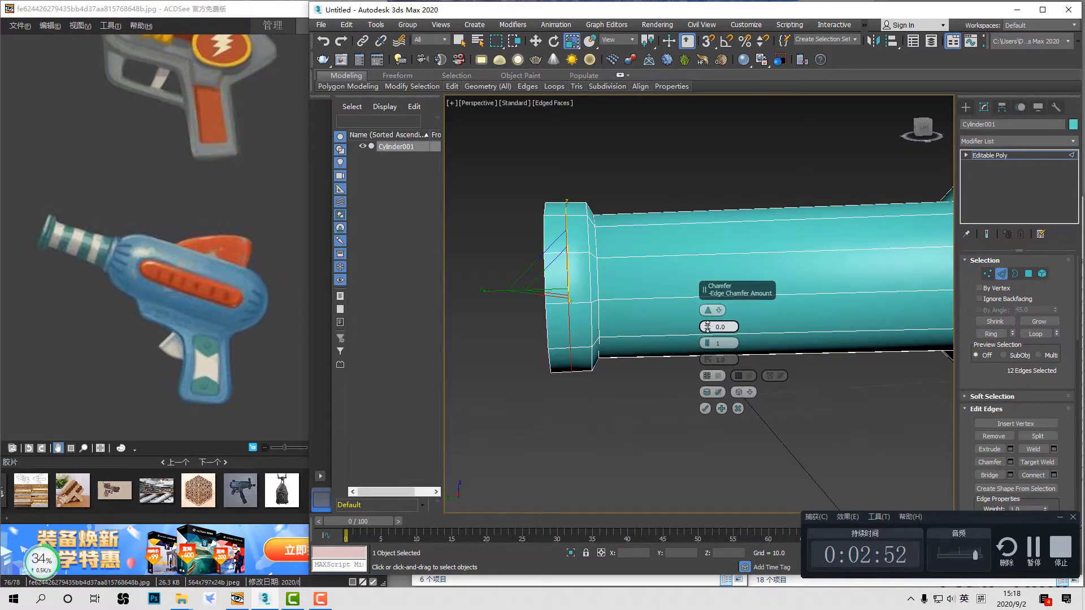
pyautogui.moveTo(707, 326); pyautogui.dragTo(707, 338)
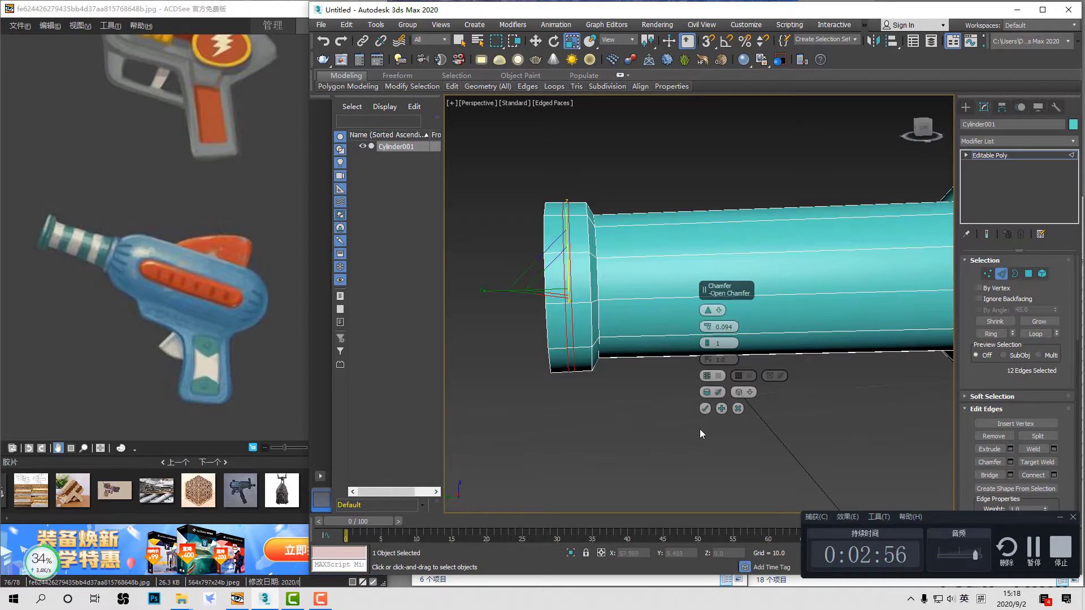
pyautogui.click(705, 408)
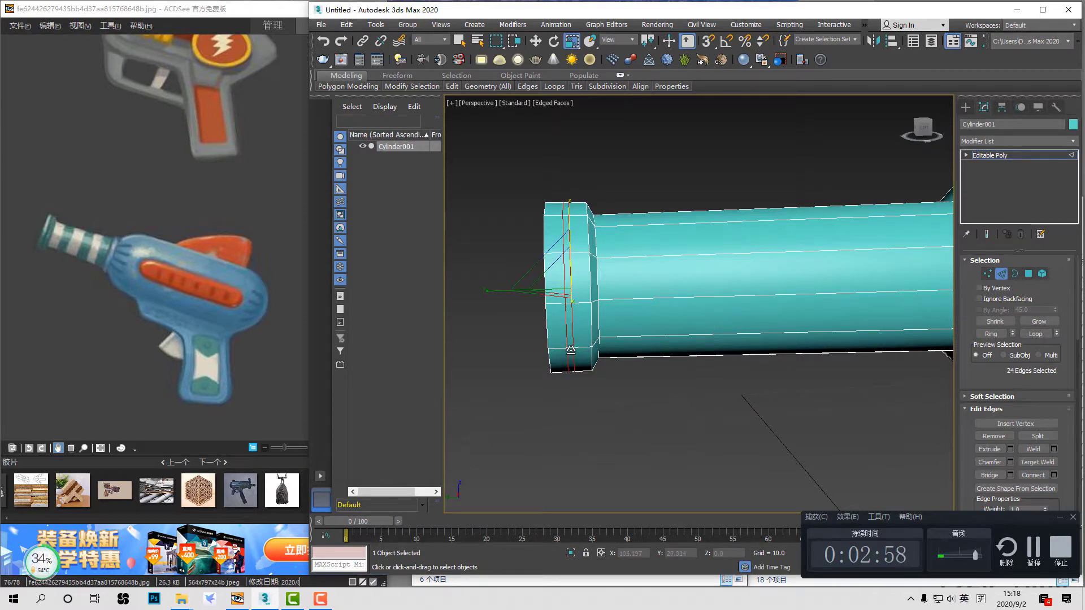
# Step: Connect the short edges of the collar's narrow chamfered strip with a loop and scale it down uniformly to form a groove
pyautogui.click(571, 350)
pyautogui.moveTo(592, 331); pyautogui.dragTo(613, 334, button='middle')
pyautogui.scroll(2, 589, 310)
pyautogui.click(589, 310)
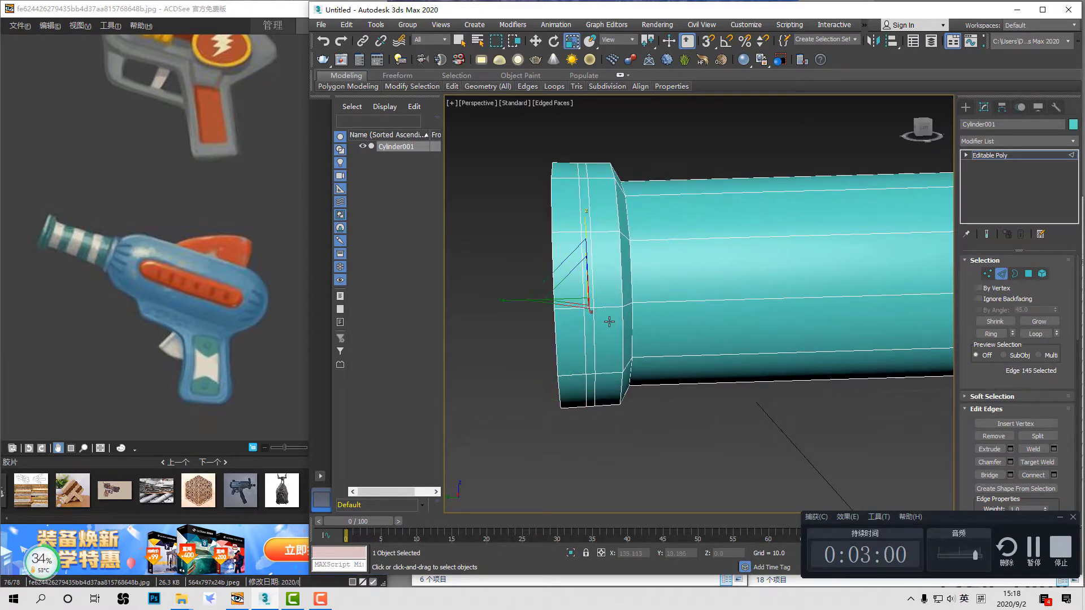
pyautogui.click(586, 230)
pyautogui.press('w')
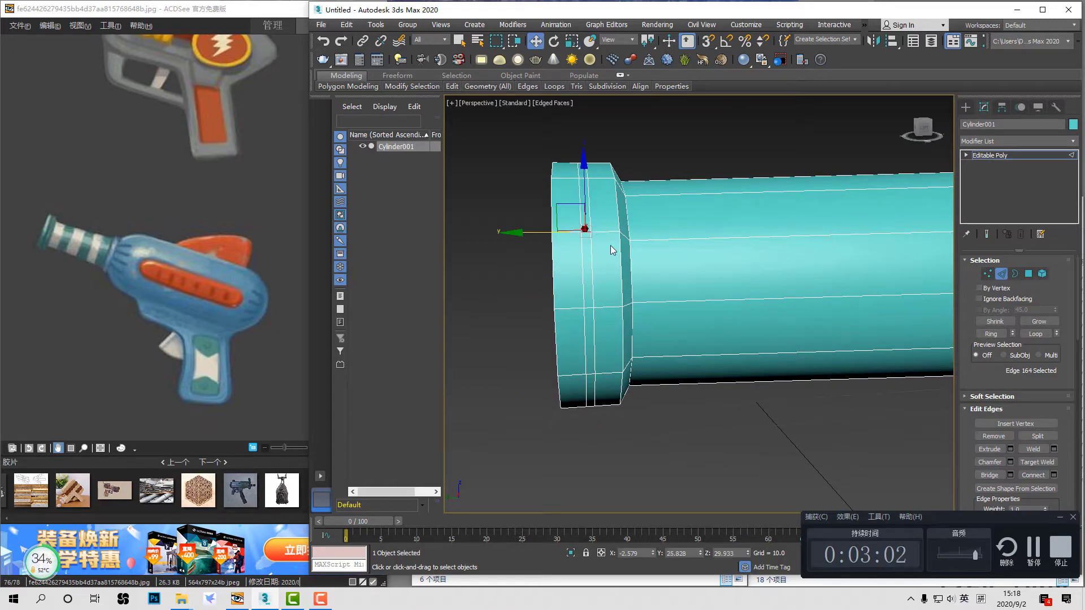
pyautogui.hotkey('alt', 'r')
pyautogui.hotkey('ctrl', 'shift', 'e')
pyautogui.press('r')
pyautogui.keyDown('alt'); pyautogui.moveTo(695, 296); pyautogui.dragTo(675, 301, button='middle'); pyautogui.keyUp('alt')
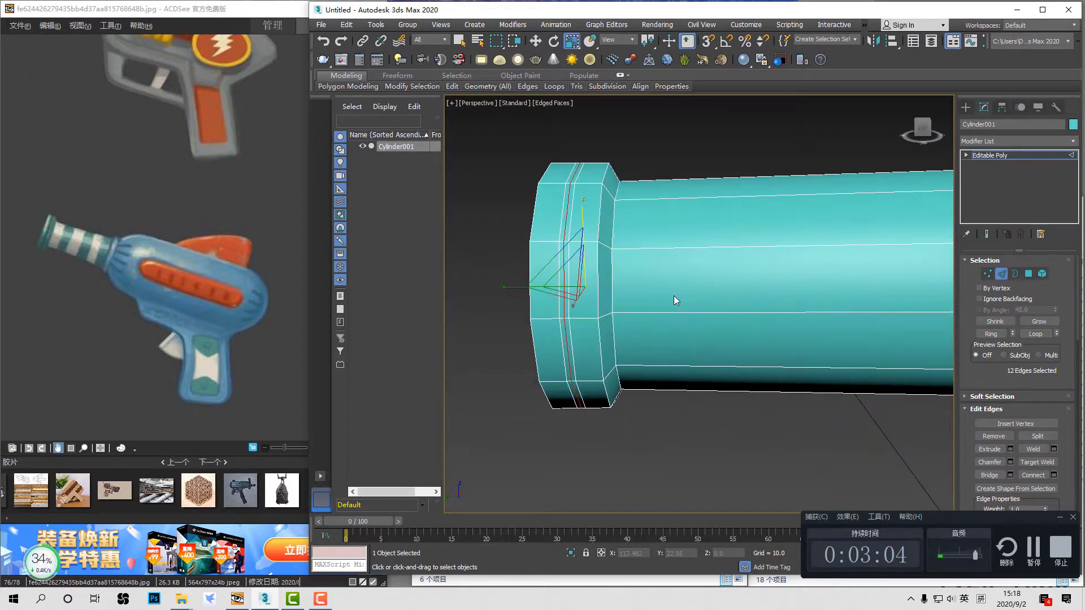
pyautogui.moveTo(574, 277); pyautogui.dragTo(572, 282)
# Step: Connect the edges of both collar bands beside the groove with one loop each and scale the loops up to round the bands
pyautogui.keyDown('alt'); pyautogui.moveTo(572, 281); pyautogui.dragTo(612, 259, button='middle'); pyautogui.keyUp('alt')
pyautogui.click(564, 246)
pyautogui.keyDown('ctrl'); pyautogui.click(601, 246); pyautogui.keyUp('ctrl')
pyautogui.hotkey('alt', 'r')
pyautogui.hotkey('ctrl', 'shift', 'e')
pyautogui.moveTo(597, 272); pyautogui.dragTo(599, 269)
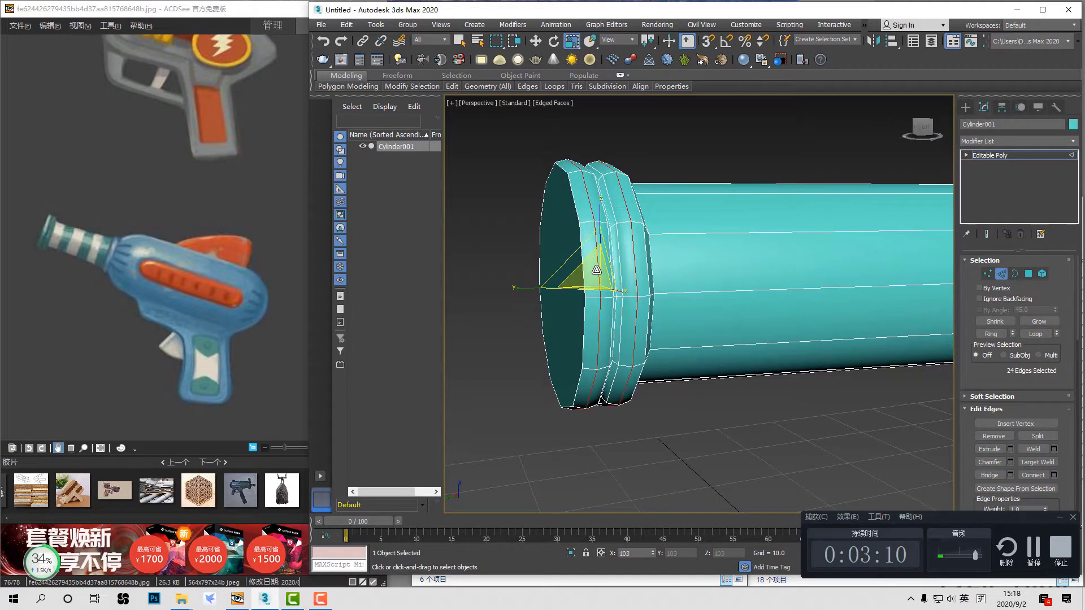
pyautogui.keyDown('alt'); pyautogui.moveTo(600, 270); pyautogui.dragTo(588, 271, button='middle'); pyautogui.keyUp('alt')
pyautogui.moveTo(589, 271); pyautogui.dragTo(591, 270)
pyautogui.keyDown('alt'); pyautogui.moveTo(597, 278); pyautogui.dragTo(634, 285, button='middle'); pyautogui.keyUp('alt')
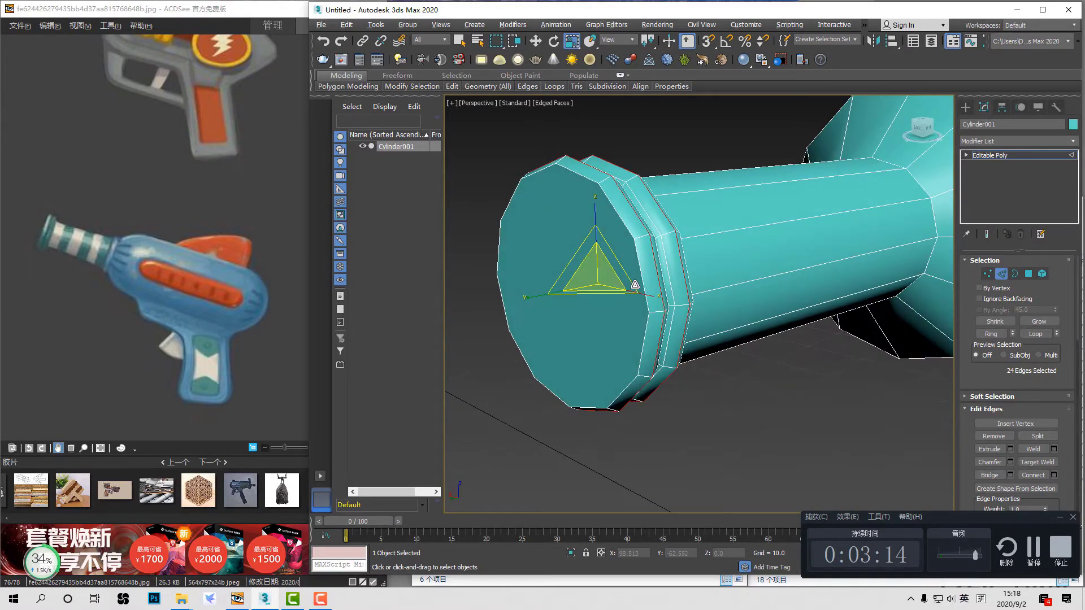
# Step: Extrude the muzzle's front cap polygon with a height of 0 and scale it down slightly to form a narrow outer rim
pyautogui.press('4')
pyautogui.click(628, 284)
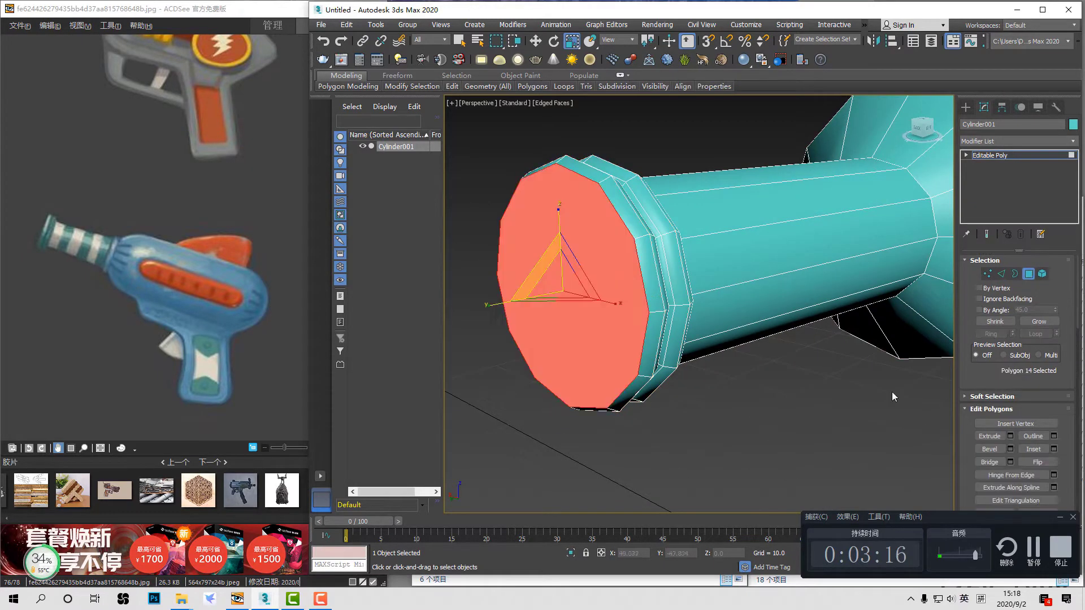
pyautogui.click(1010, 435)
pyautogui.rightClick(707, 327)
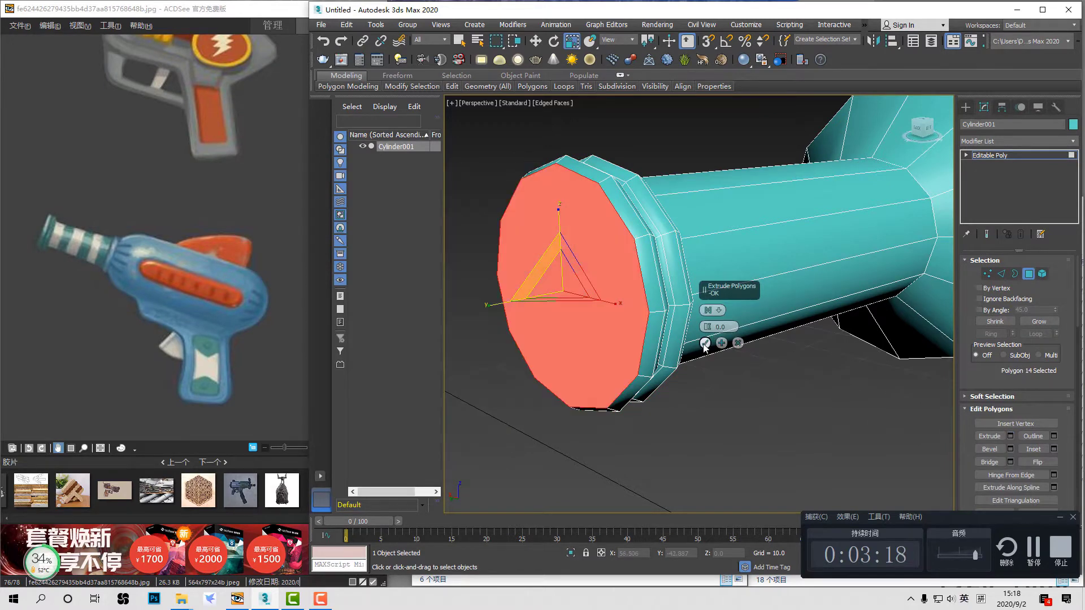
pyautogui.click(705, 342)
pyautogui.moveTo(570, 282); pyautogui.dragTo(562, 289)
pyautogui.hotkey('ctrl', 'z')
pyautogui.keyDown('alt'); pyautogui.moveTo(563, 289); pyautogui.dragTo(795, 369, button='middle'); pyautogui.keyUp('alt')
pyautogui.press('w')
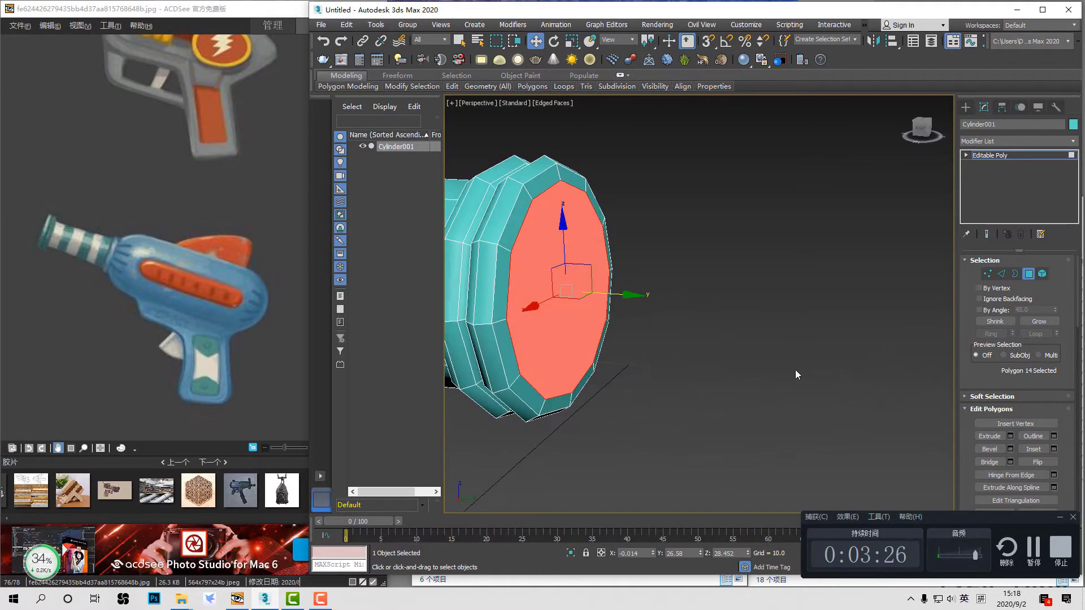
# Step: Extrude the front cap polygon again without height and scale it down to about 79% to form a second rim ring
pyautogui.click(1010, 436)
pyautogui.click(705, 344)
pyautogui.press('r')
pyautogui.moveTo(577, 286)
pyautogui.mouseDown()
pyautogui.moveTo(579, 311)
pyautogui.moveTo(579, 298)
pyautogui.mouseUp()
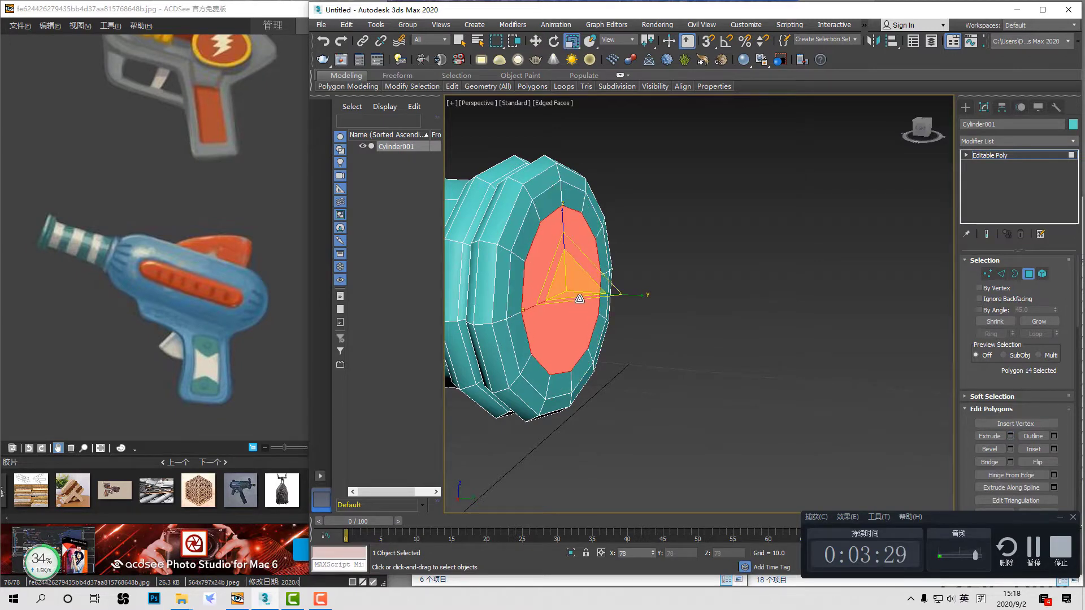
# Step: Extrude the reduced cap polygon without height and move it into the barrel to Y about 25.6 to hollow the muzzle
pyautogui.click(1010, 436)
pyautogui.click(708, 344)
pyautogui.press('w')
pyautogui.moveTo(546, 300); pyautogui.dragTo(597, 327)
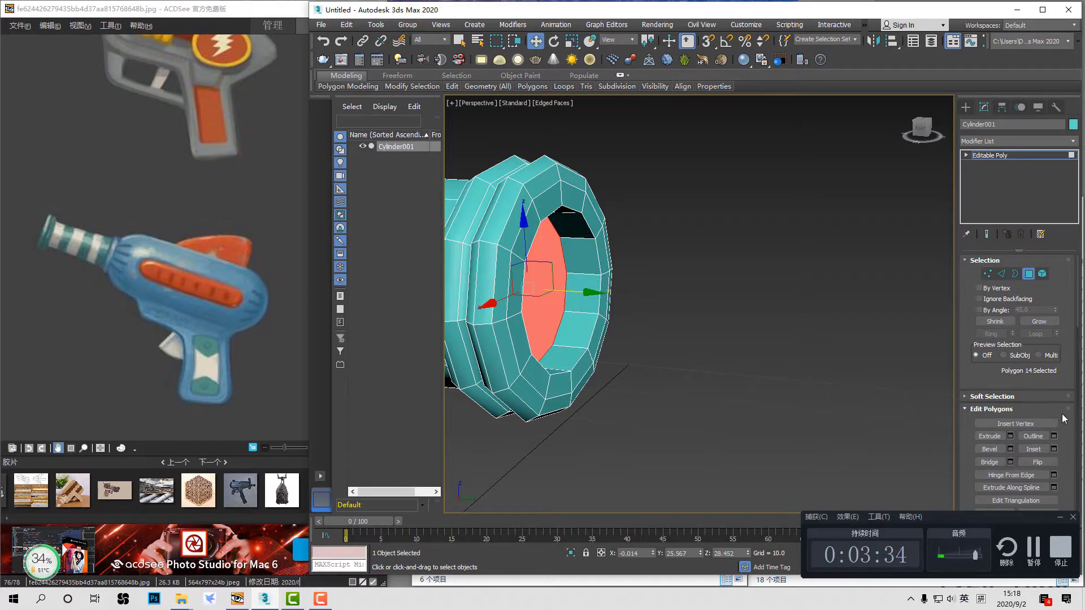
# Step: Extrude the recessed polygon with a height of 0, move it deeper to Y about 24, and collapse it to a point
pyautogui.click(1010, 437)
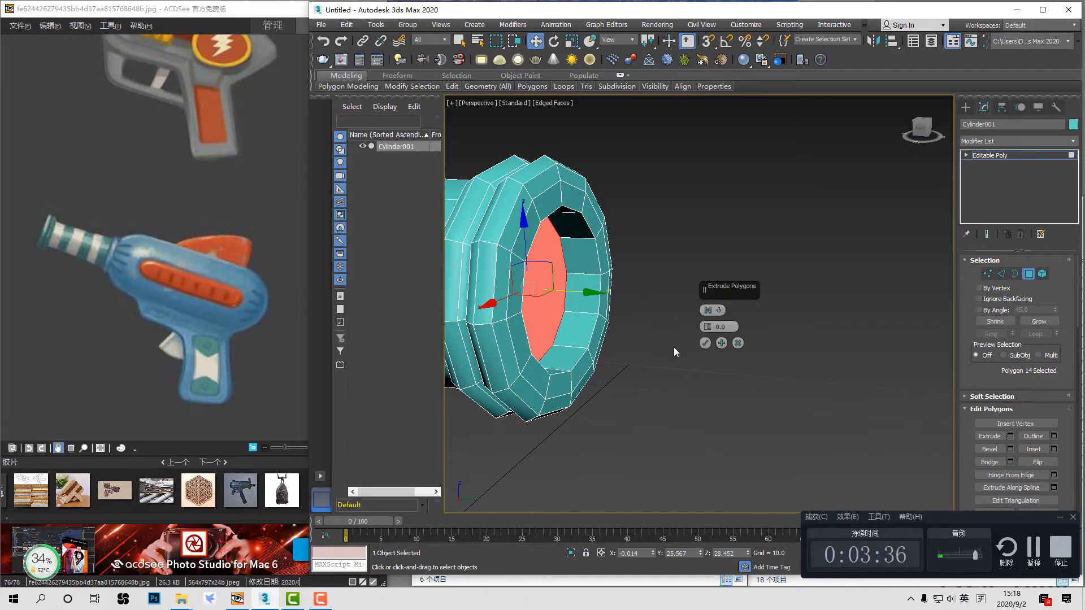
pyautogui.click(704, 343)
pyautogui.moveTo(577, 293); pyautogui.dragTo(516, 289)
pyautogui.hotkey('alt', 'x')
pyautogui.keyDown('alt'); pyautogui.moveTo(618, 324); pyautogui.dragTo(735, 381, button='middle'); pyautogui.keyUp('alt')
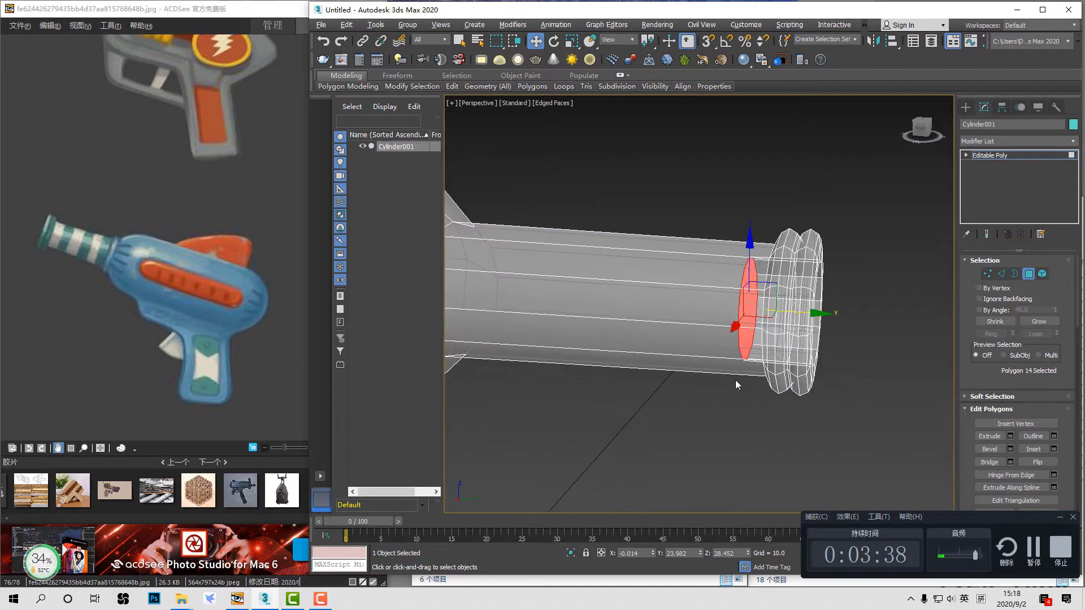
pyautogui.scroll(-5, 1049, 372)
pyautogui.click(1036, 415)
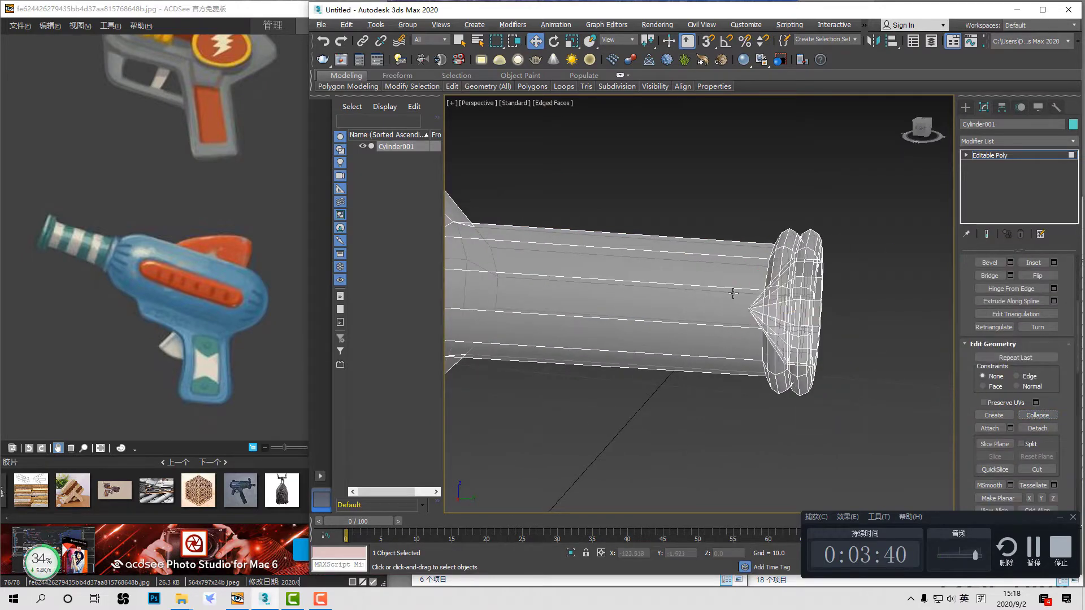
# Step: Move the collapsed centre vertex of the muzzle hole farther into the barrel, to Y about 23.25
pyautogui.press('2')
pyautogui.moveTo(736, 297); pyautogui.dragTo(766, 313)
pyautogui.click(747, 305)
pyautogui.press('2')
pyautogui.press('1')
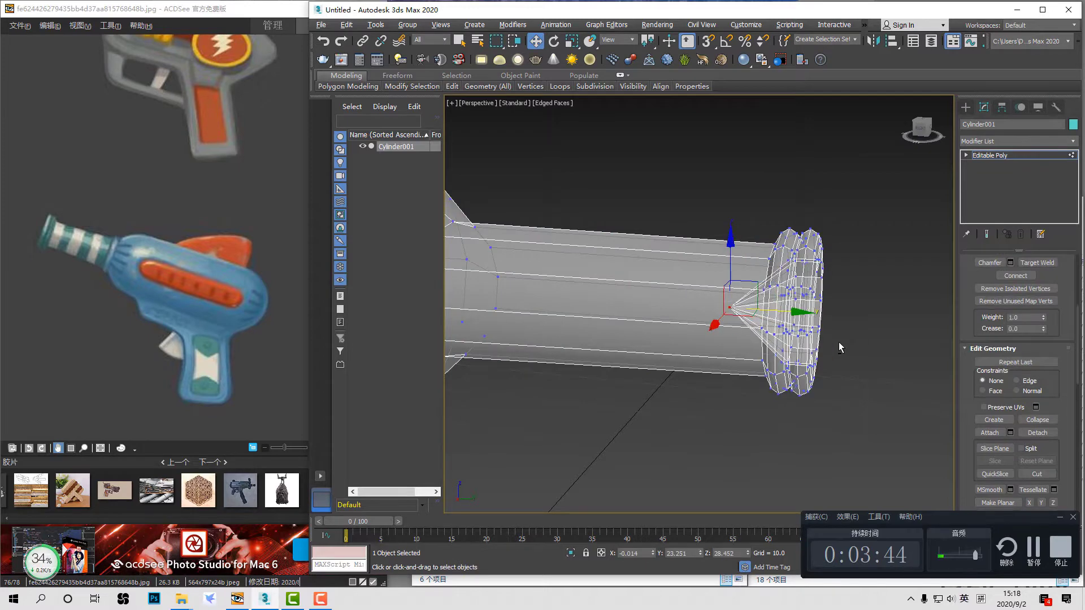
pyautogui.hotkey('alt', 'x')
pyautogui.keyDown('alt'); pyautogui.moveTo(838, 343); pyautogui.dragTo(750, 295, button='middle'); pyautogui.keyUp('alt')
# Step: Move the muzzle hole's inner edge loop deeper to Y about 23.7 and push the centre vertex farther into the barrel
pyautogui.press('2')
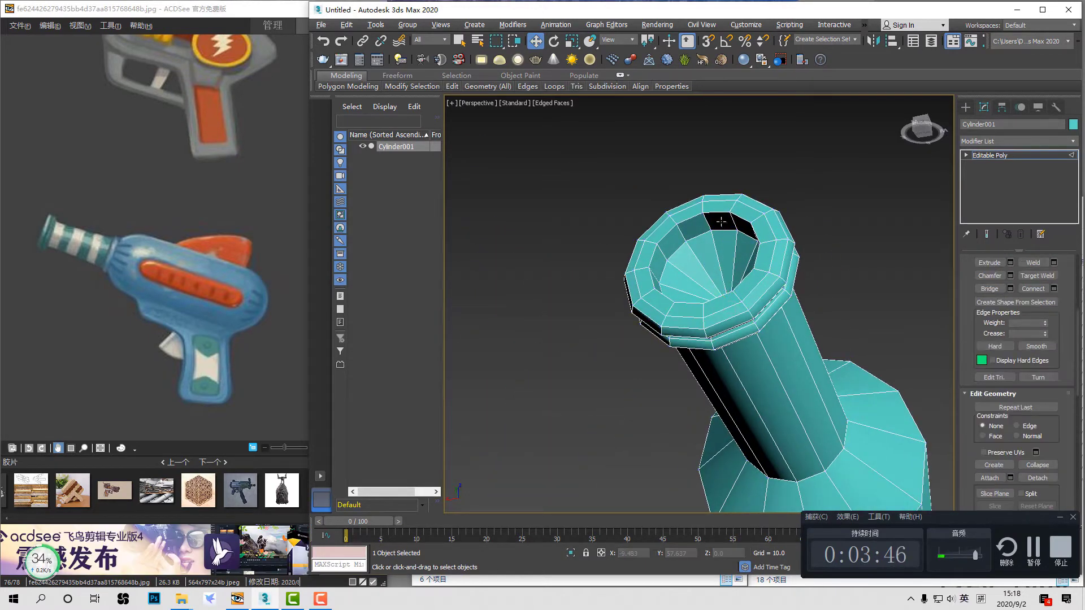
pyautogui.doubleClick(721, 230)
pyautogui.keyDown('alt'); pyautogui.moveTo(722, 230); pyautogui.dragTo(723, 287, button='middle'); pyautogui.keyUp('alt')
pyautogui.press('F3')
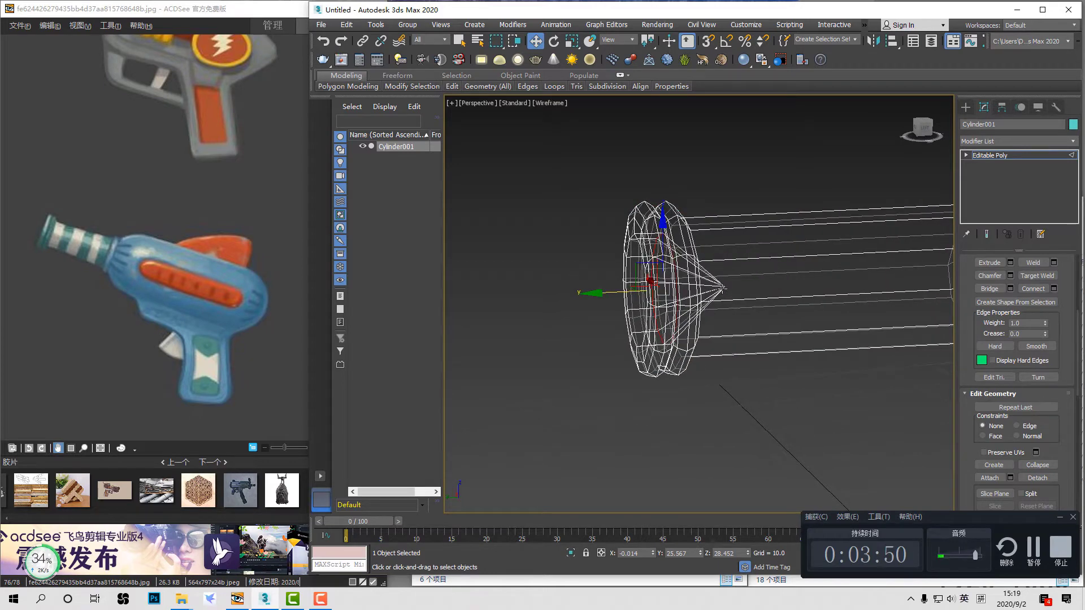
pyautogui.press('1')
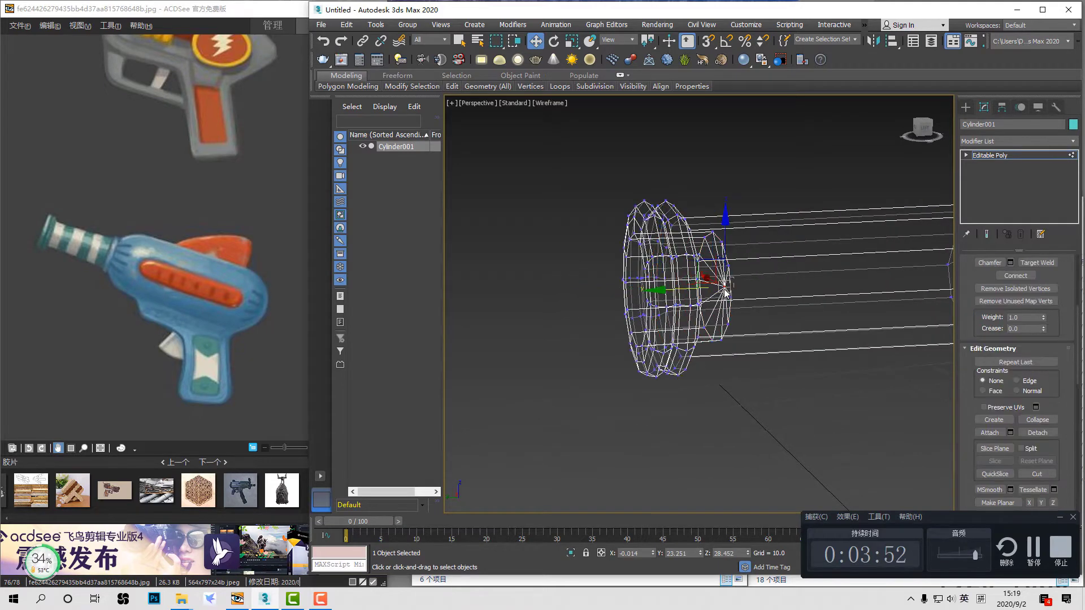
pyautogui.moveTo(771, 314); pyautogui.dragTo(792, 320)
pyautogui.press('space')
pyautogui.press('2')
pyautogui.press('F3')
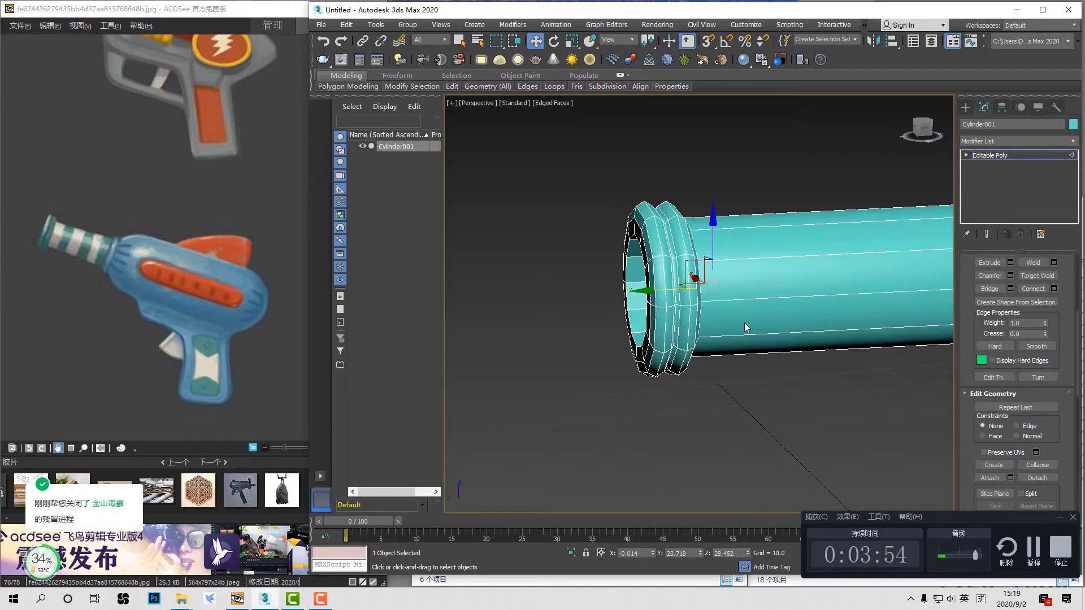
# Step: Clear the selection, hide the edge lines and leave edge editing to examine the shaded barrel and body
pyautogui.moveTo(746, 325)
pyautogui.keyDown('alt'); pyautogui.mouseDown(button='middle')
pyautogui.moveTo(765, 314)
pyautogui.moveTo(745, 309)
pyautogui.moveTo(808, 317)
pyautogui.moveTo(748, 313)
pyautogui.moveTo(785, 321)
pyautogui.moveTo(698, 291)
pyautogui.moveTo(832, 311)
pyautogui.moveTo(805, 303)
pyautogui.moveTo(743, 321)
pyautogui.moveTo(816, 295)
pyautogui.moveTo(827, 339)
pyautogui.moveTo(828, 303)
pyautogui.moveTo(677, 312)
pyautogui.mouseUp(button='middle'); pyautogui.keyUp('alt')
pyautogui.hotkey('alt', 'x')
pyautogui.click(827, 339)
pyautogui.press('F4')
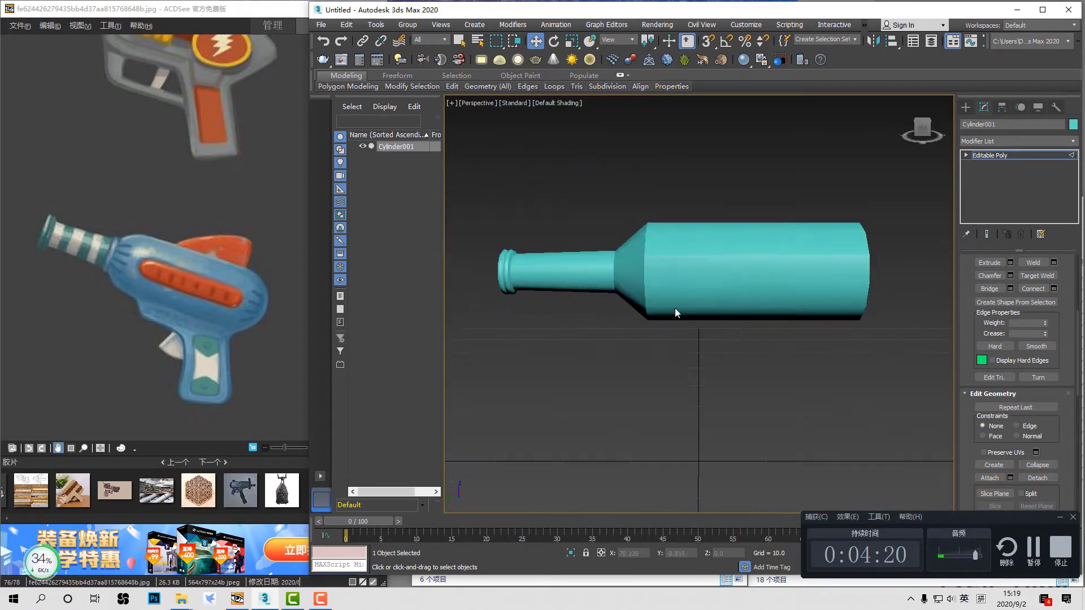
pyautogui.scroll(5, 690, 311)
pyautogui.press('2')
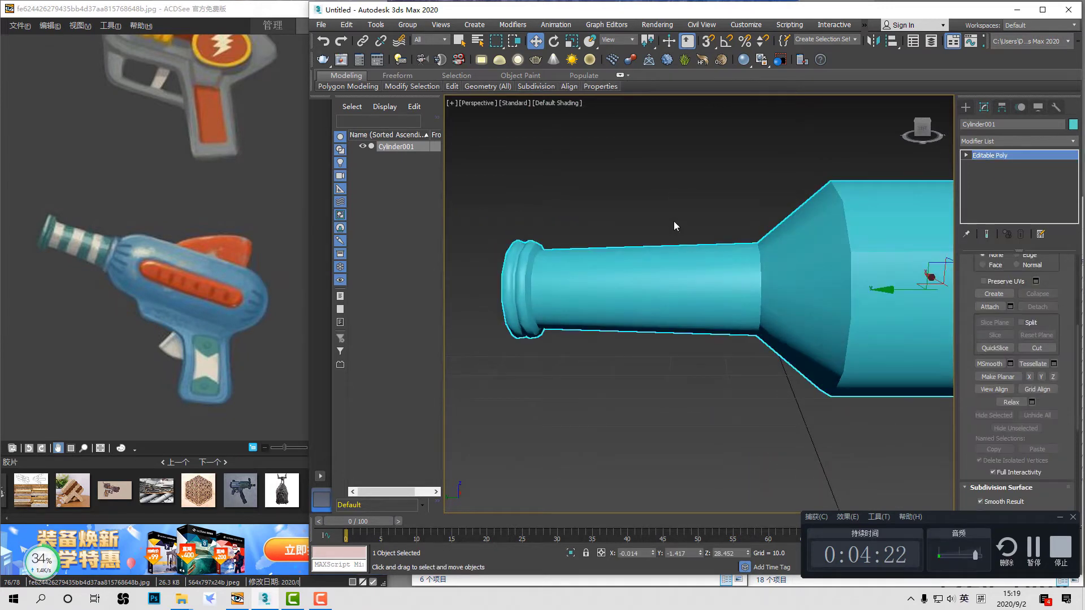
# Step: Show the model's edge lines, dismiss the application error and recover the scene from AutoBackup01.max
pyautogui.press('F4')
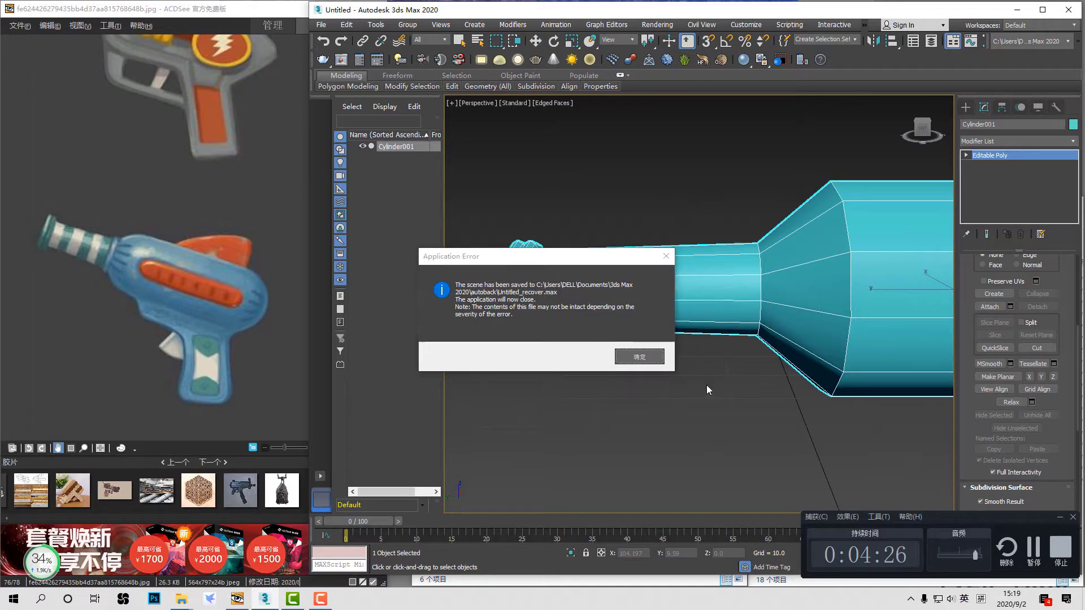
pyautogui.click(651, 362)
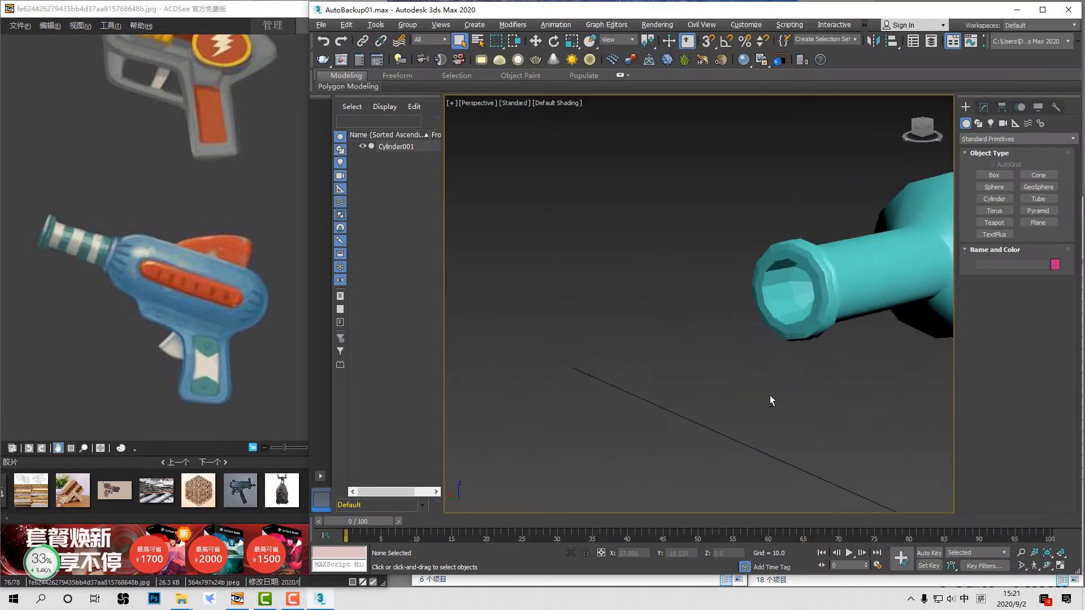
pyautogui.moveTo(788, 395); pyautogui.dragTo(693, 392, button='middle')
pyautogui.hotkey('ctrl', 'o')
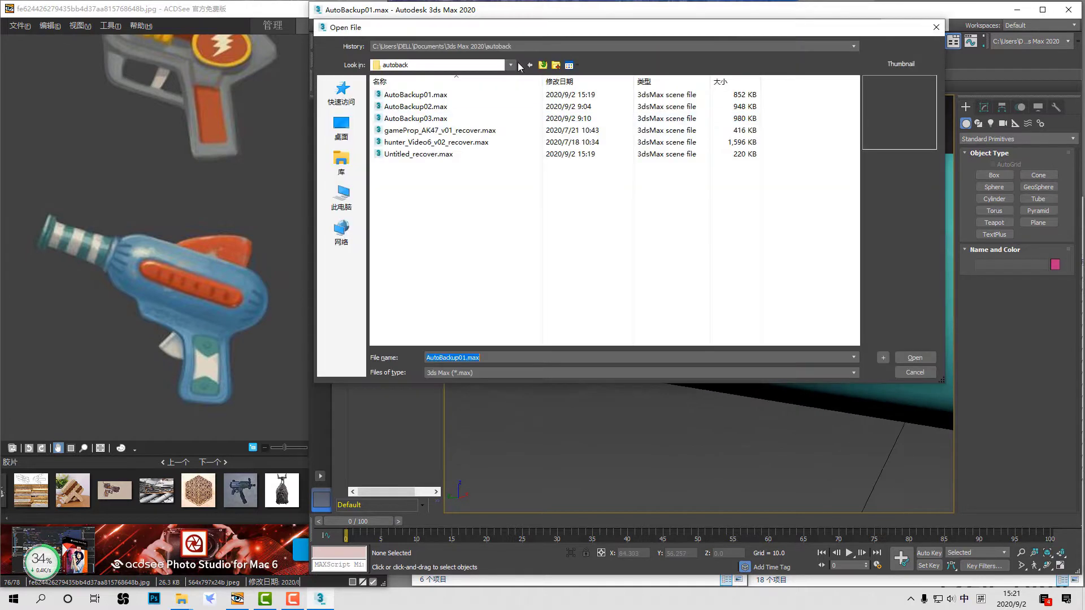
pyautogui.click(511, 65)
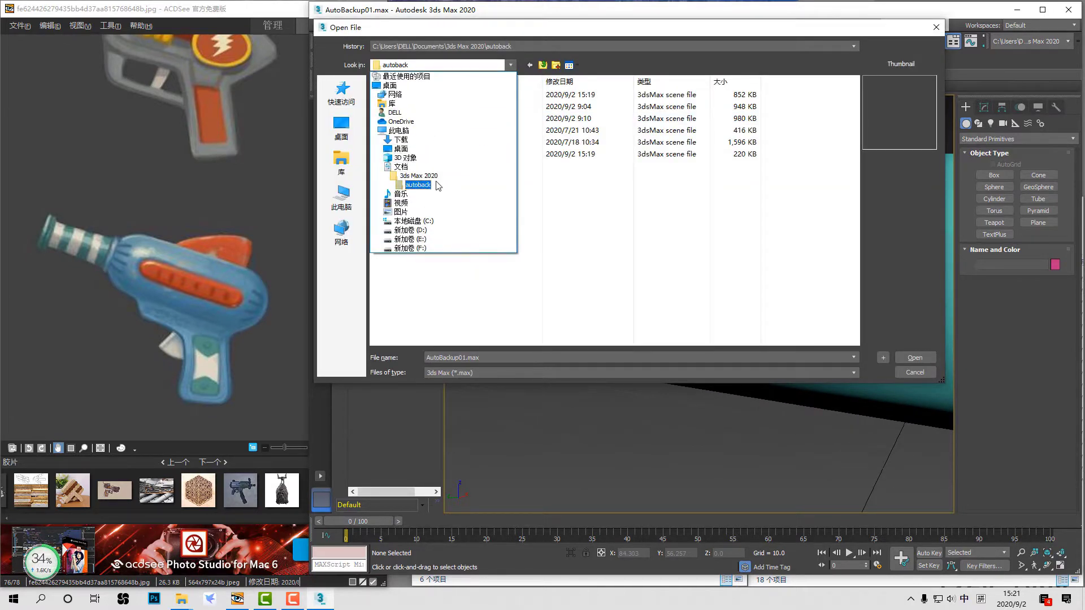
pyautogui.click(602, 226)
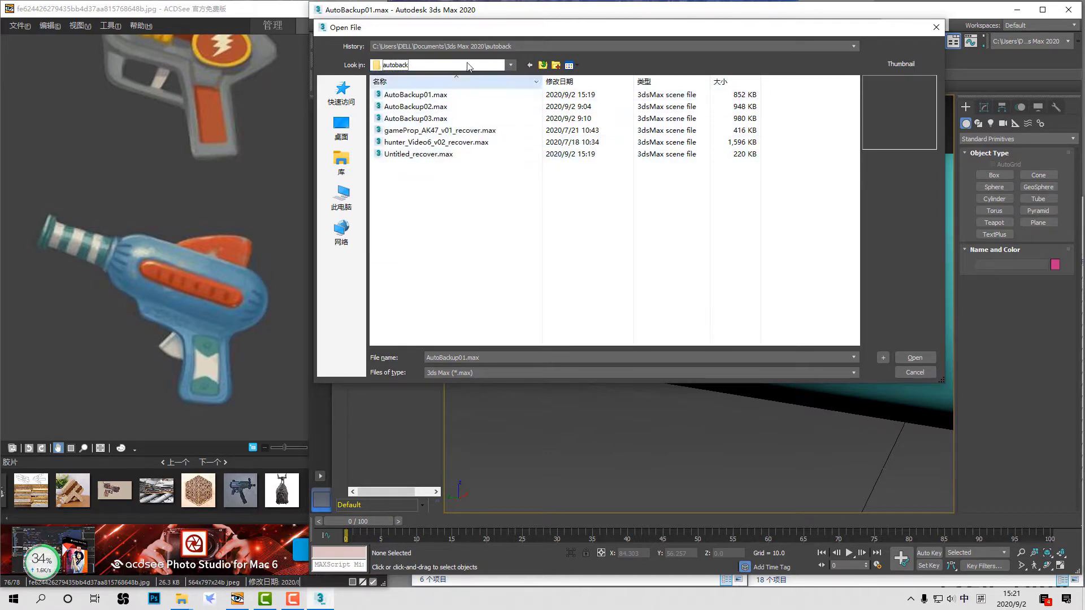
pyautogui.click(924, 374)
# Step: Select the recovered gun cylinder, display its edge lines and bring up its Editable Poly settings
pyautogui.scroll(-3, 858, 329)
pyautogui.keyDown('alt'); pyautogui.moveTo(857, 330); pyautogui.dragTo(883, 331, button='middle'); pyautogui.keyUp('alt')
pyautogui.moveTo(852, 298); pyautogui.dragTo(765, 286, button='middle')
pyautogui.click(765, 286)
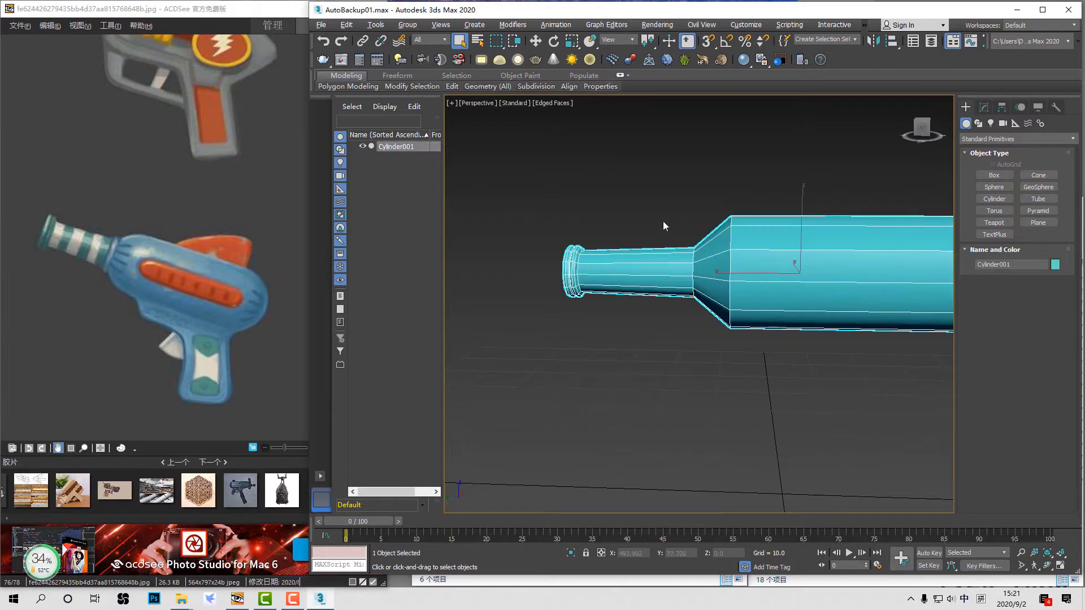
pyautogui.scroll(5, 678, 291)
pyautogui.scroll(-4, 723, 288)
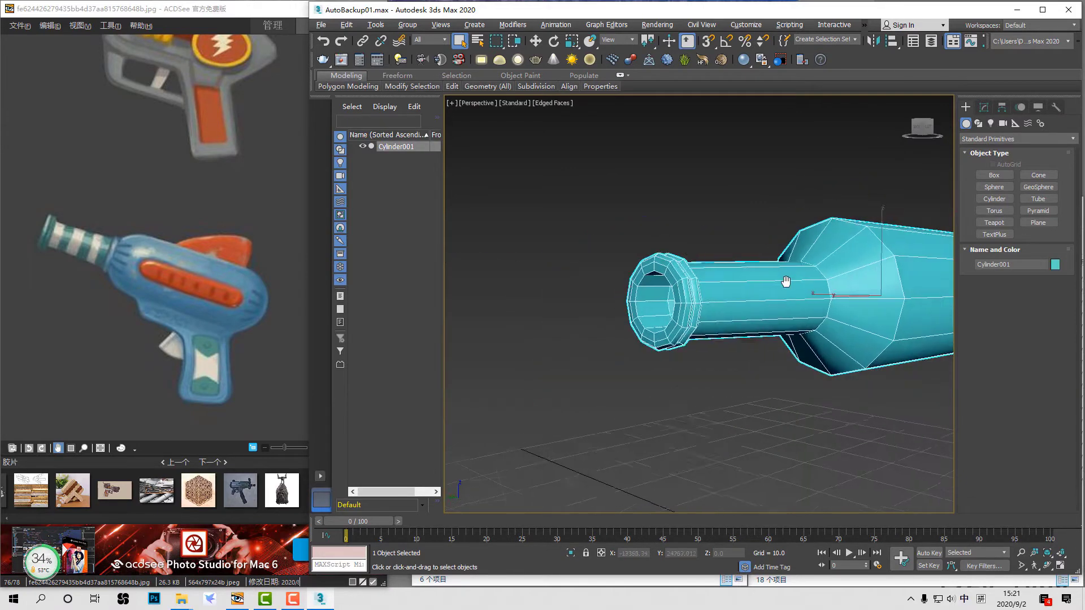
pyautogui.click(983, 106)
pyautogui.keyDown('alt'); pyautogui.moveTo(892, 217); pyautogui.dragTo(778, 273, button='middle'); pyautogui.keyUp('alt')
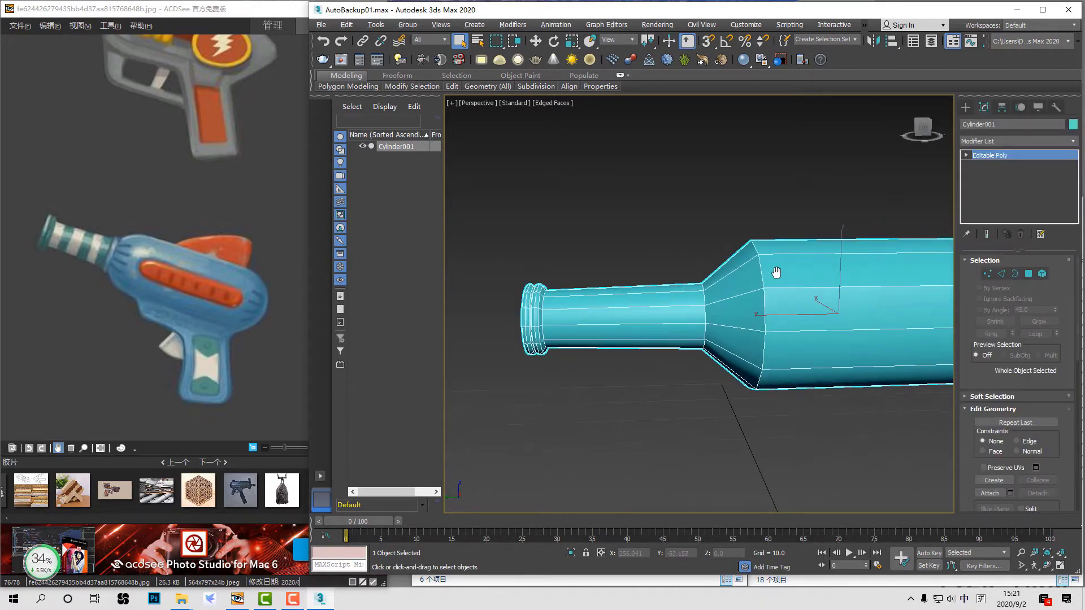
# Step: Connect the barrel's lengthwise edges with a new loop and move it about 5.9 along Y, close to the body
pyautogui.press('2')
pyautogui.moveTo(653, 226); pyautogui.dragTo(662, 385)
pyautogui.hotkey('ctrl', 'shift', 'e')
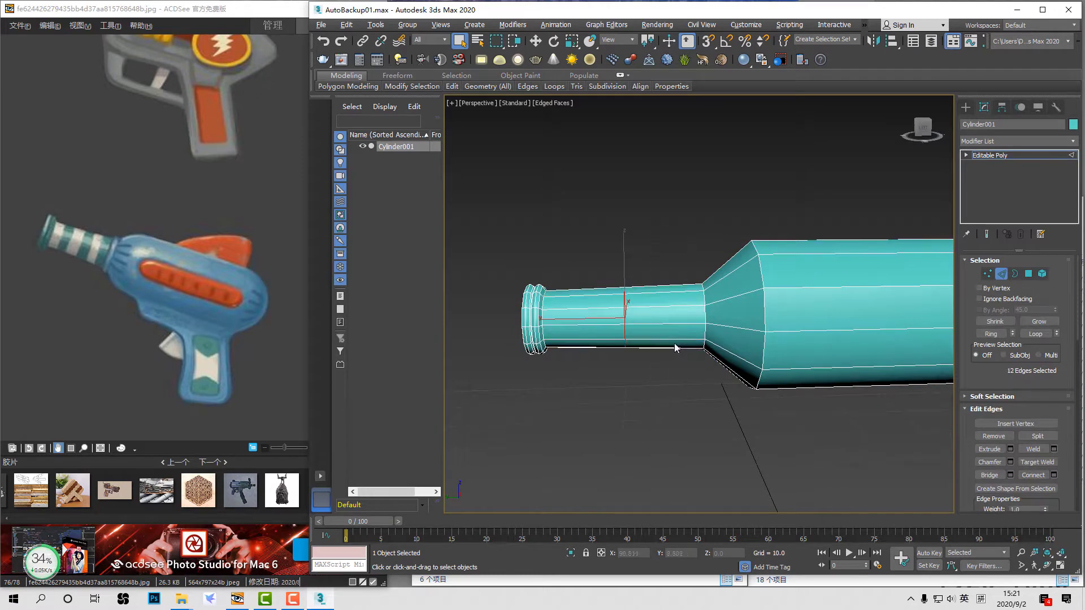
pyautogui.moveTo(657, 339); pyautogui.dragTo(660, 340, button='middle')
pyautogui.press('w')
pyautogui.moveTo(589, 322); pyautogui.dragTo(656, 357)
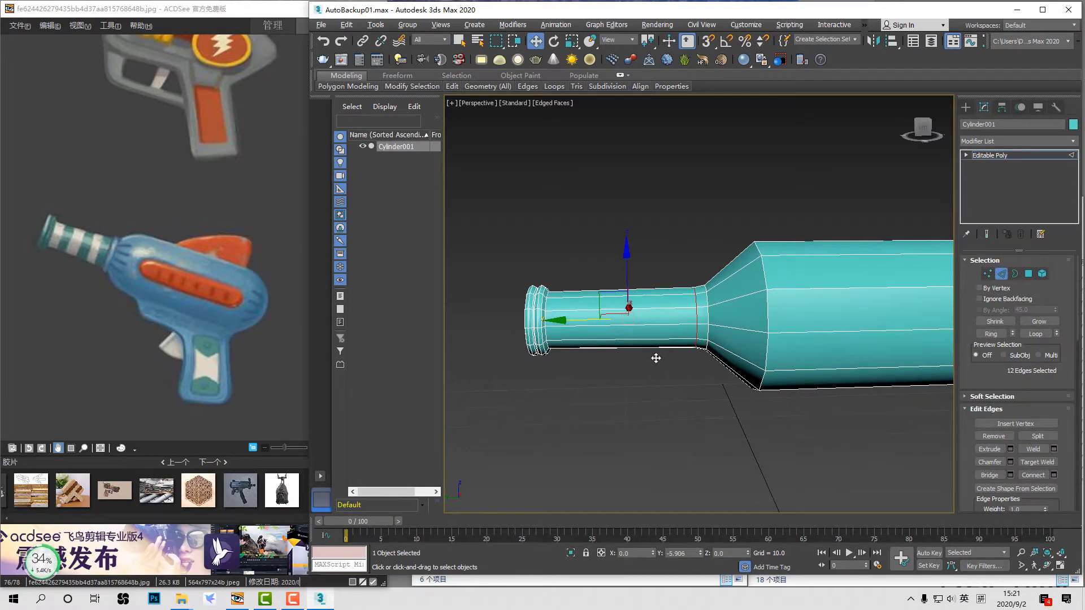
# Step: Scale up the edge loop where the barrel meets the tapered body slightly to form a small flare
pyautogui.press('r')
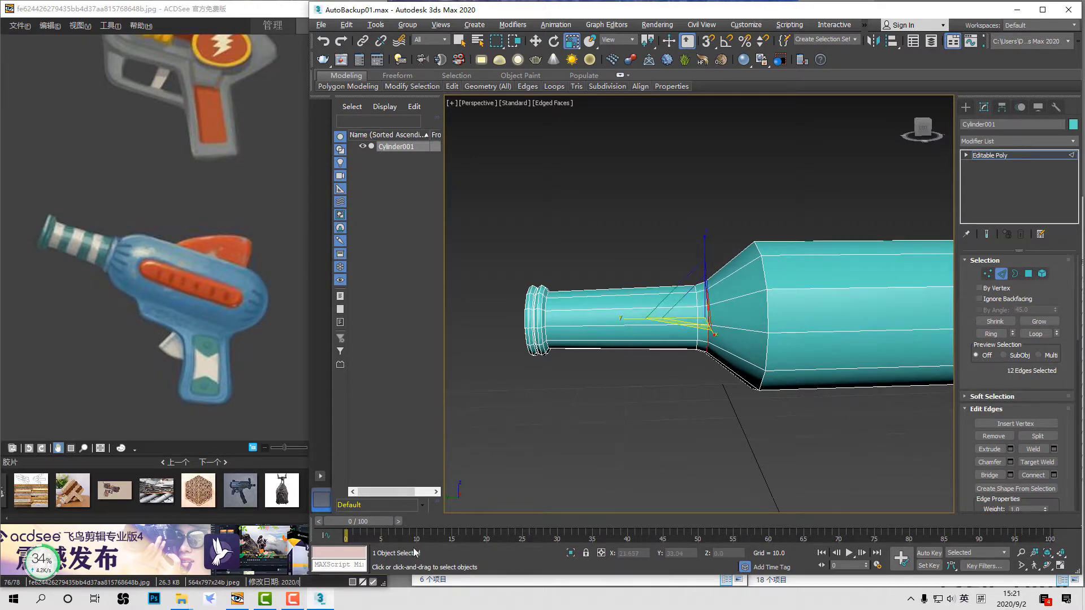
pyautogui.click(292, 595)
pyautogui.moveTo(692, 354)
pyautogui.mouseDown(button='middle')
pyautogui.moveTo(673, 357)
pyautogui.moveTo(683, 339)
pyautogui.mouseUp(button='middle')
pyautogui.click(1060, 517)
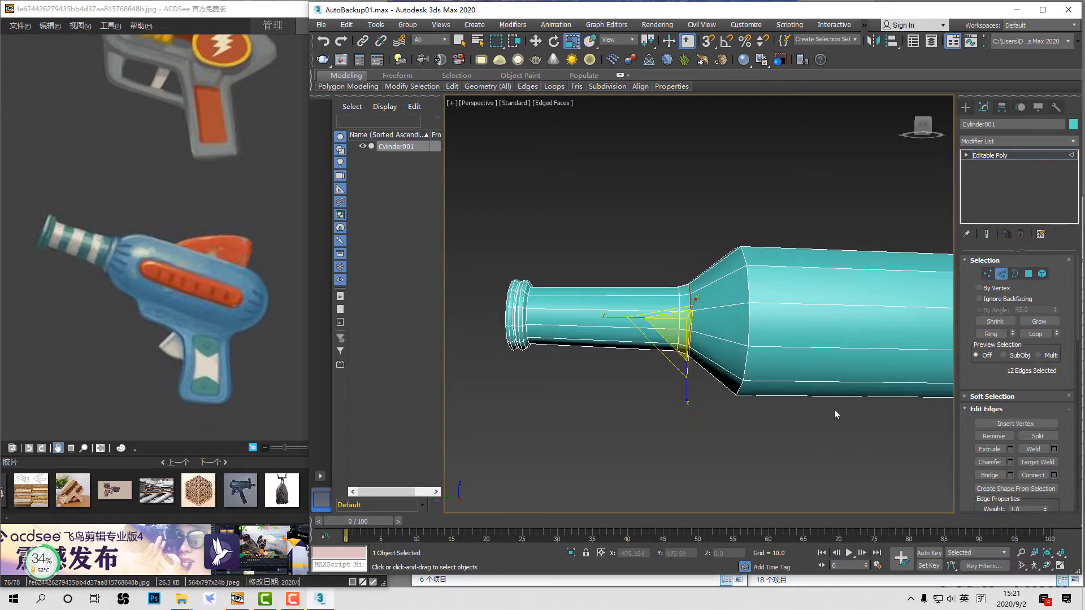
pyautogui.keyDown('alt'); pyautogui.moveTo(745, 383); pyautogui.dragTo(736, 401, button='middle'); pyautogui.keyUp('alt')
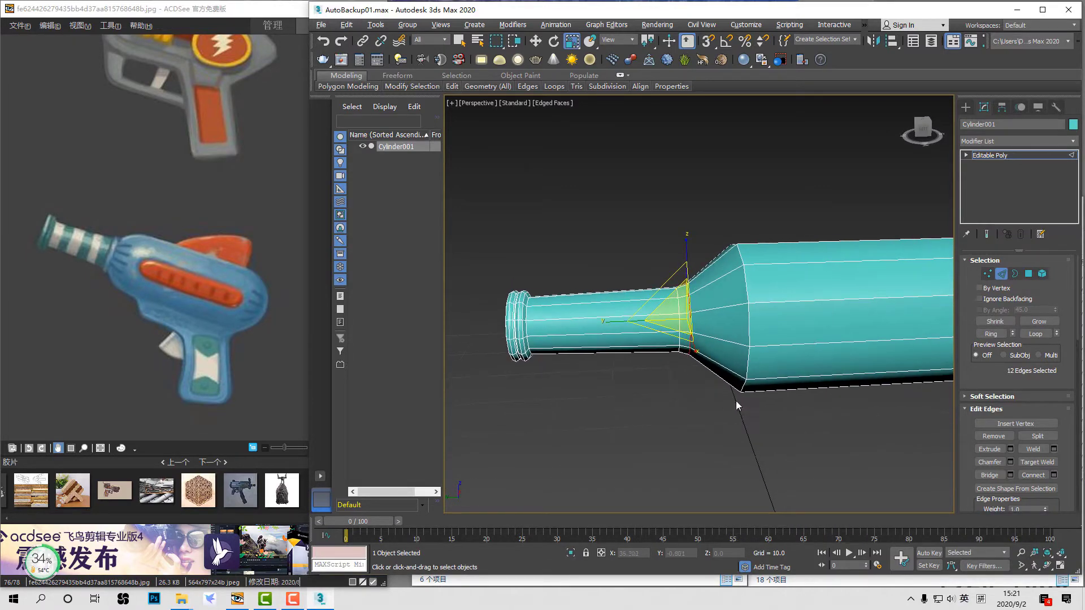
# Step: Move the edge loop directly behind the muzzle rings about 0.25 along Y toward the body
pyautogui.press('w')
pyautogui.moveTo(611, 327); pyautogui.dragTo(630, 316, button='middle')
pyautogui.scroll(5, 561, 302)
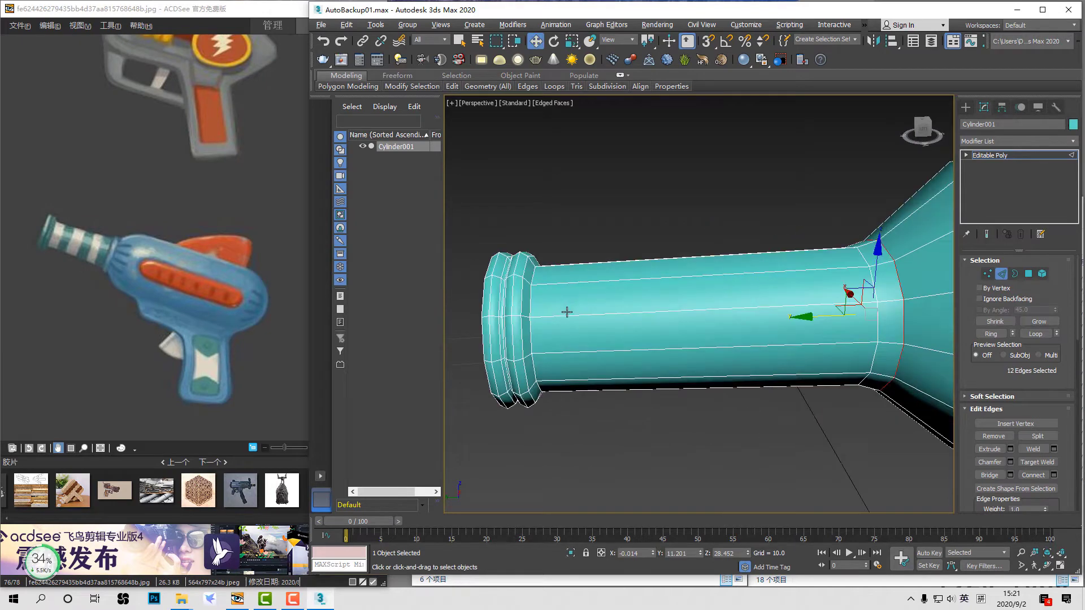
pyautogui.doubleClick(534, 305)
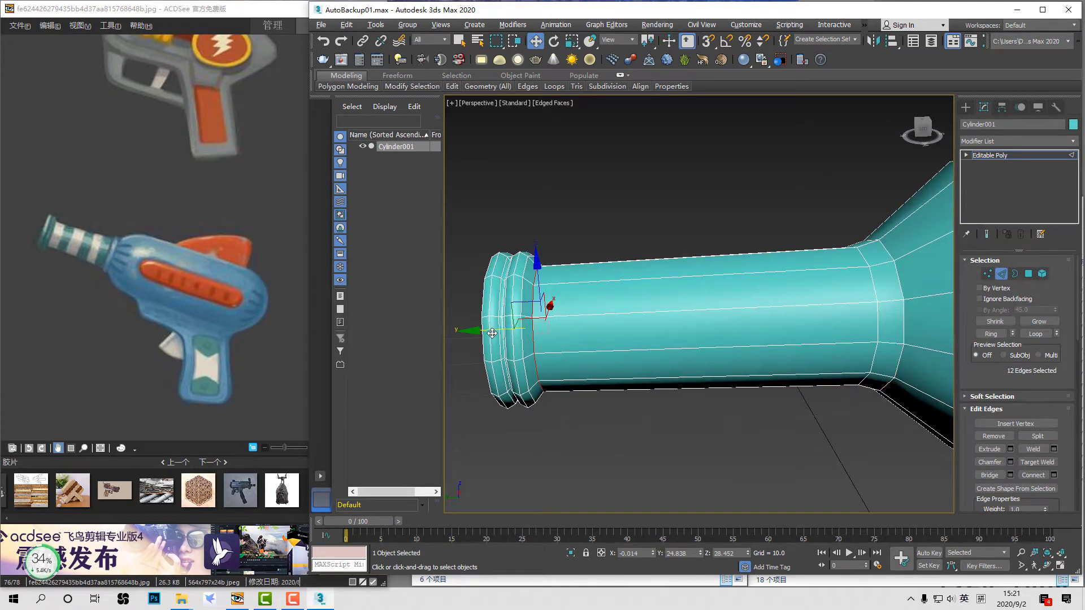
pyautogui.press('space')
pyautogui.moveTo(602, 374); pyautogui.dragTo(598, 371)
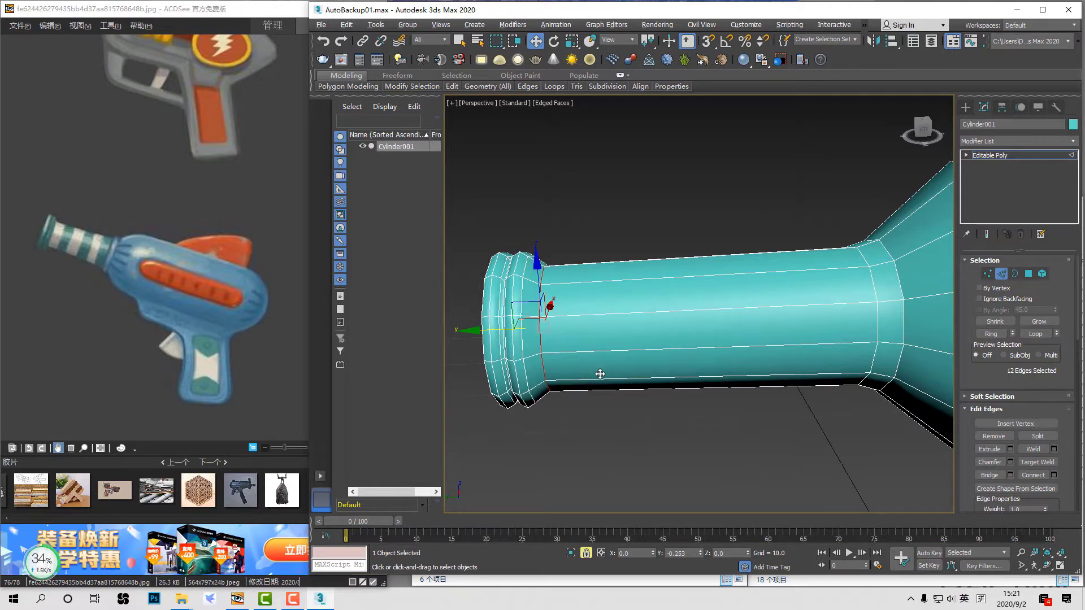
pyautogui.scroll(-5, 600, 374)
# Step: Smooth the transition from the rear muzzle ring to the barrel by moving its intermediate edge loop to Y about 25.12, then clear the selection
pyautogui.press('r')
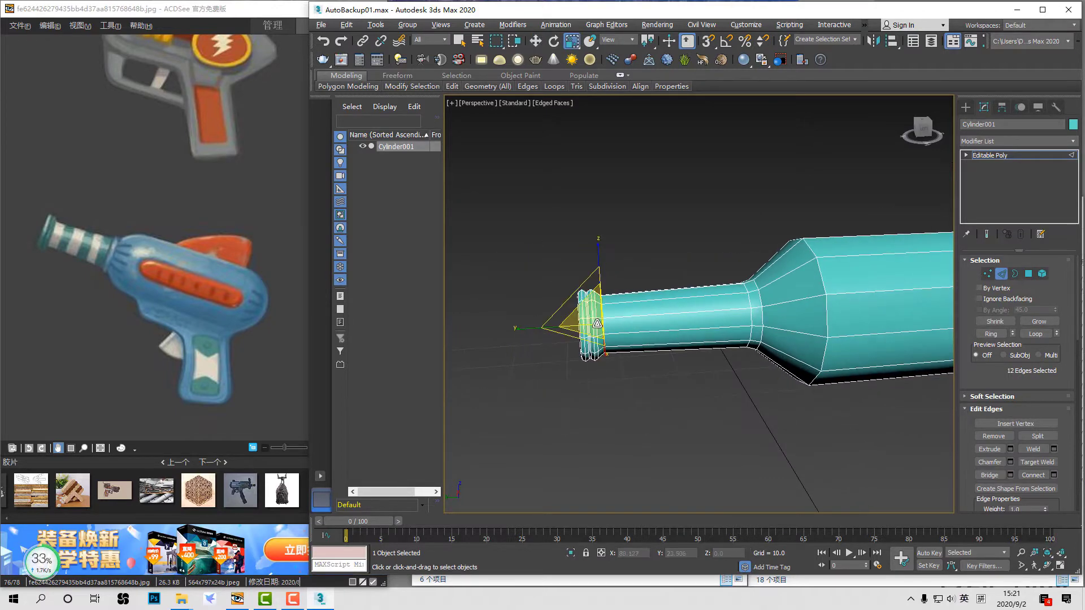
pyautogui.press('w')
pyautogui.scroll(5, 618, 286)
pyautogui.moveTo(526, 361); pyautogui.dragTo(605, 291, button='middle')
pyautogui.scroll(-3, 564, 300)
pyautogui.keyDown('alt'); pyautogui.moveTo(656, 249); pyautogui.dragTo(688, 291, button='middle'); pyautogui.keyUp('alt')
pyautogui.press('r')
pyautogui.press('w')
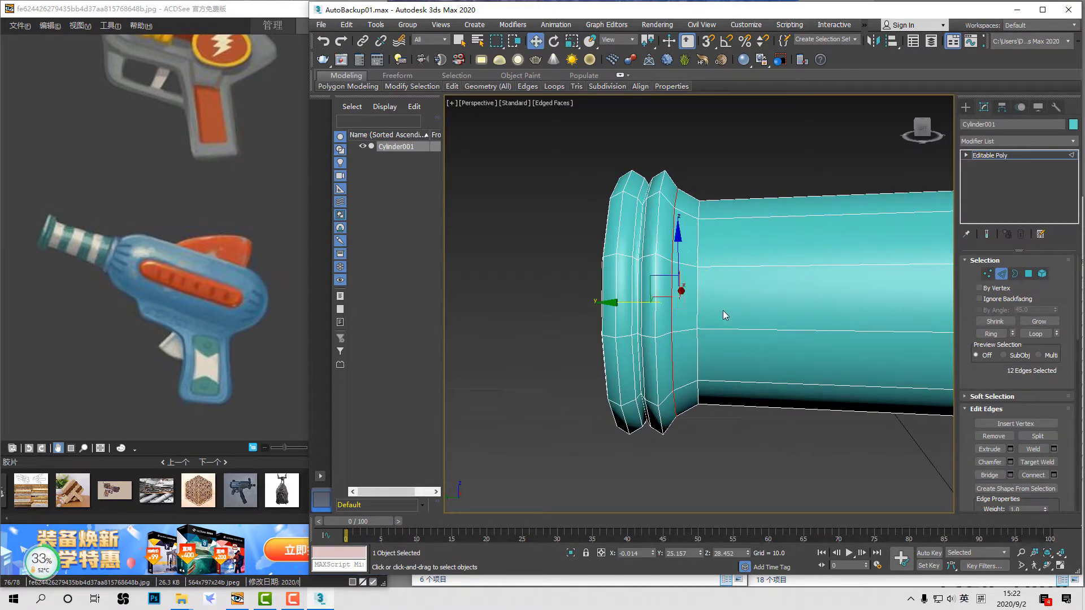
pyautogui.moveTo(643, 301); pyautogui.dragTo(643, 305)
pyautogui.moveTo(795, 300); pyautogui.dragTo(748, 288, button='middle')
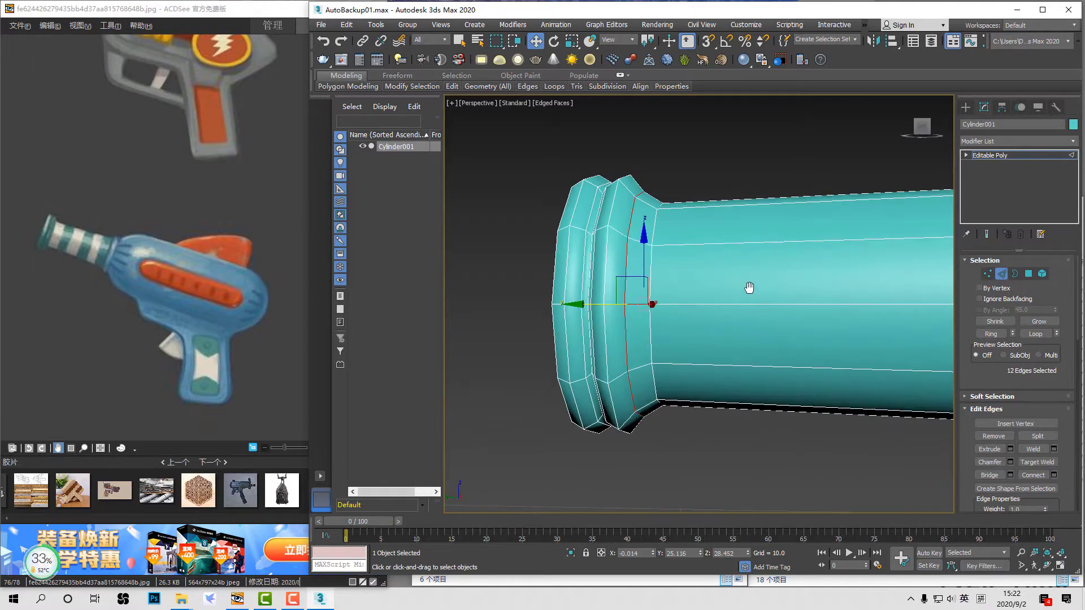
pyautogui.click(751, 188)
pyautogui.keyDown('alt'); pyautogui.moveTo(751, 187); pyautogui.dragTo(806, 295, button='middle'); pyautogui.keyUp('alt')
# Step: Add an edge loop around the body's tapered shoulder, scale it up for roundness and move it to Y about 9.51
pyautogui.scroll(-4, 753, 288)
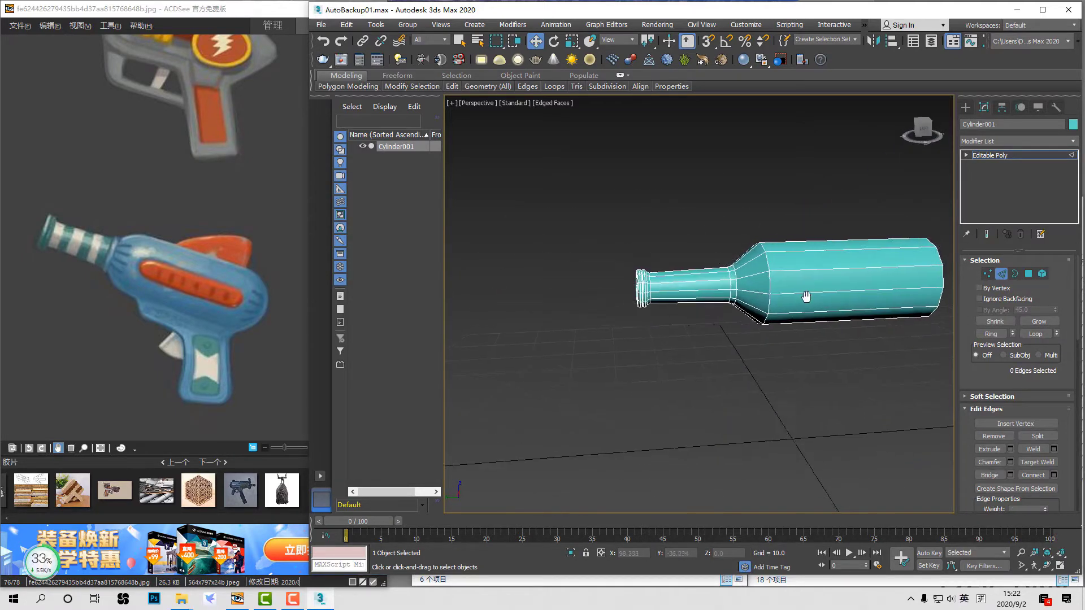
pyautogui.scroll(5, 757, 295)
pyautogui.doubleClick(684, 265)
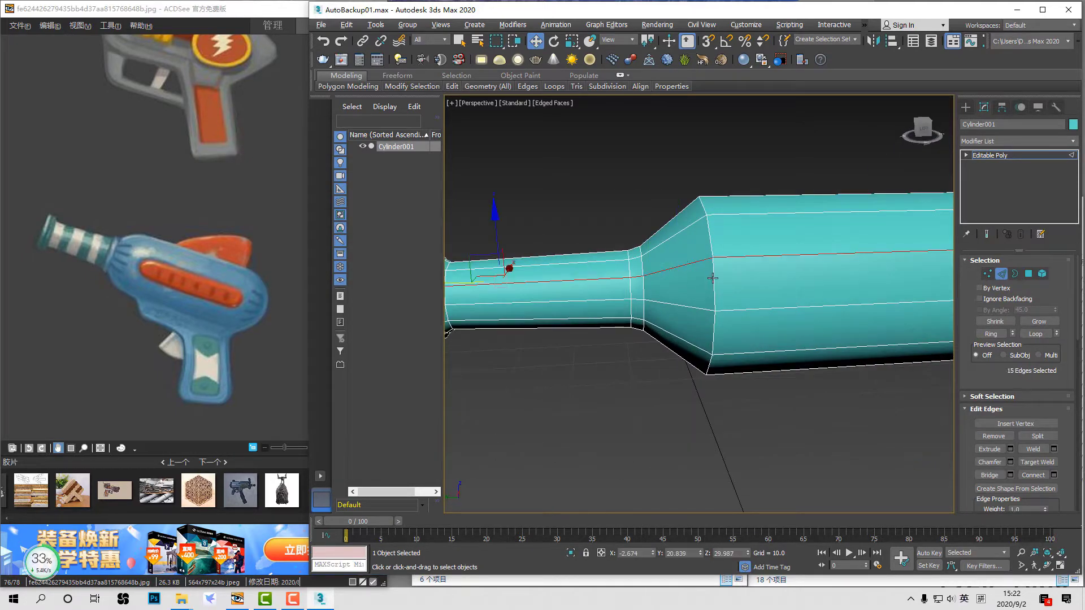
pyautogui.click(687, 269)
pyautogui.click(689, 262)
pyautogui.hotkey('alt', 'r')
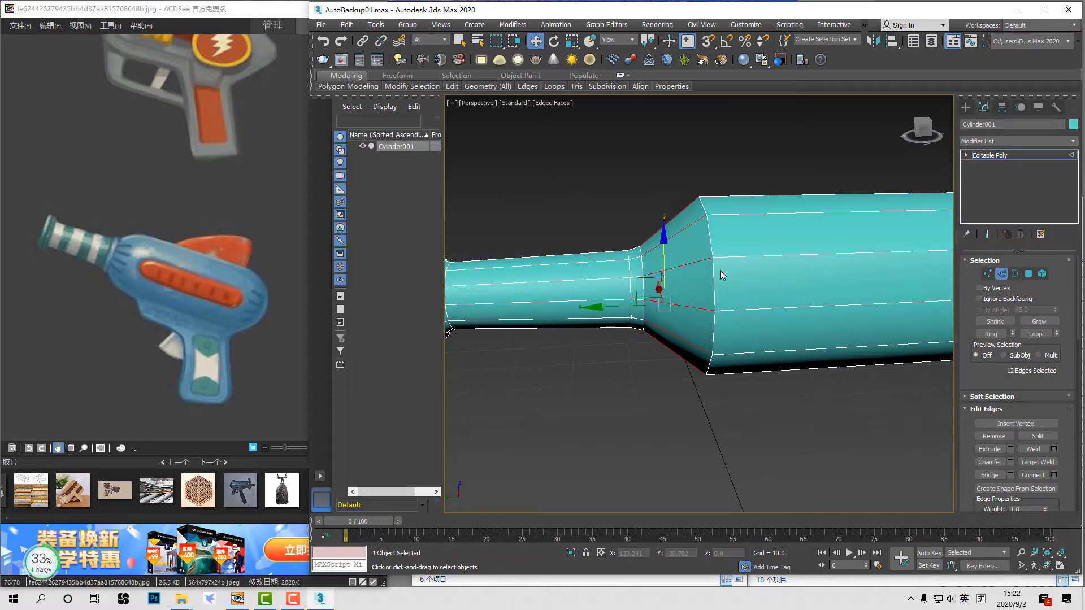
pyautogui.hotkey('ctrl', 'shift', 'e')
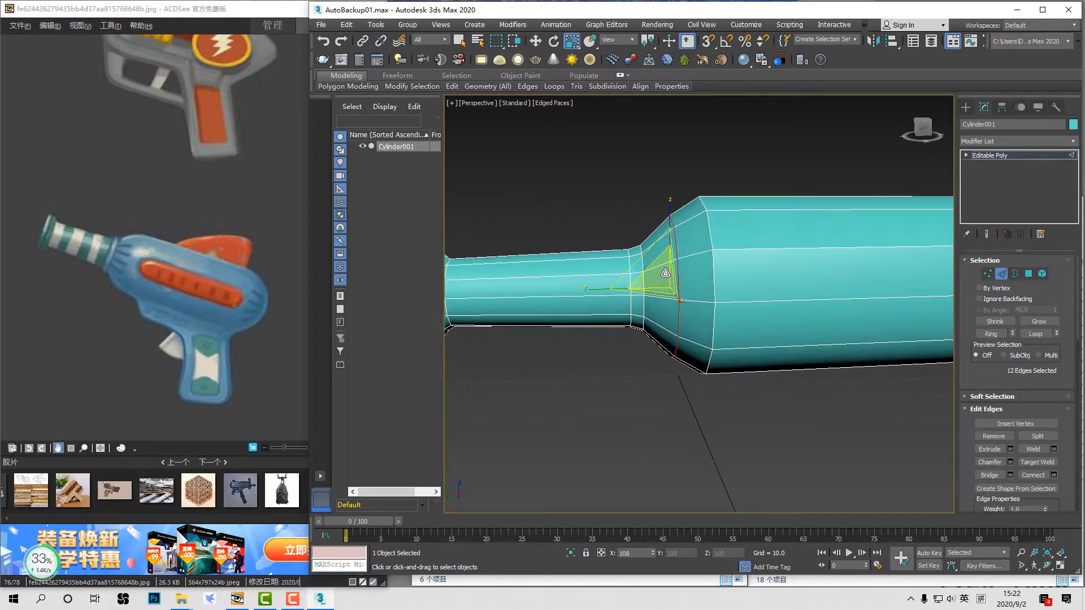
pyautogui.moveTo(646, 282); pyautogui.dragTo(623, 291)
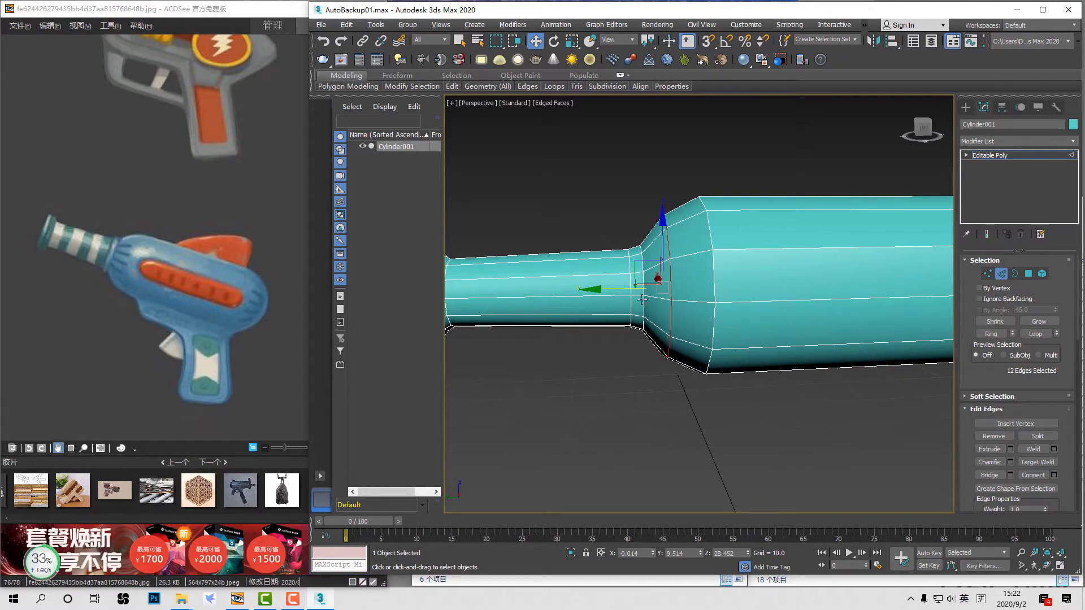
# Step: Add an edge loop in the narrow strip between barrel and body, move it to Y about 11.94 and scale it into a collar
pyautogui.keyDown('alt'); pyautogui.moveTo(621, 291); pyautogui.dragTo(678, 291, button='middle'); pyautogui.keyUp('alt')
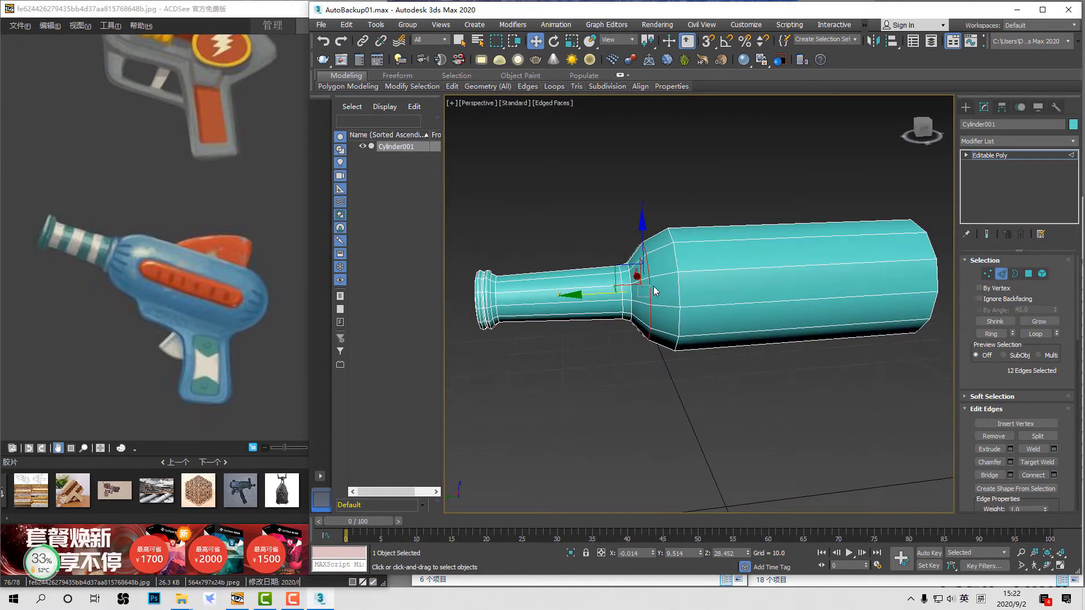
pyautogui.scroll(6, 678, 294)
pyautogui.click(680, 291)
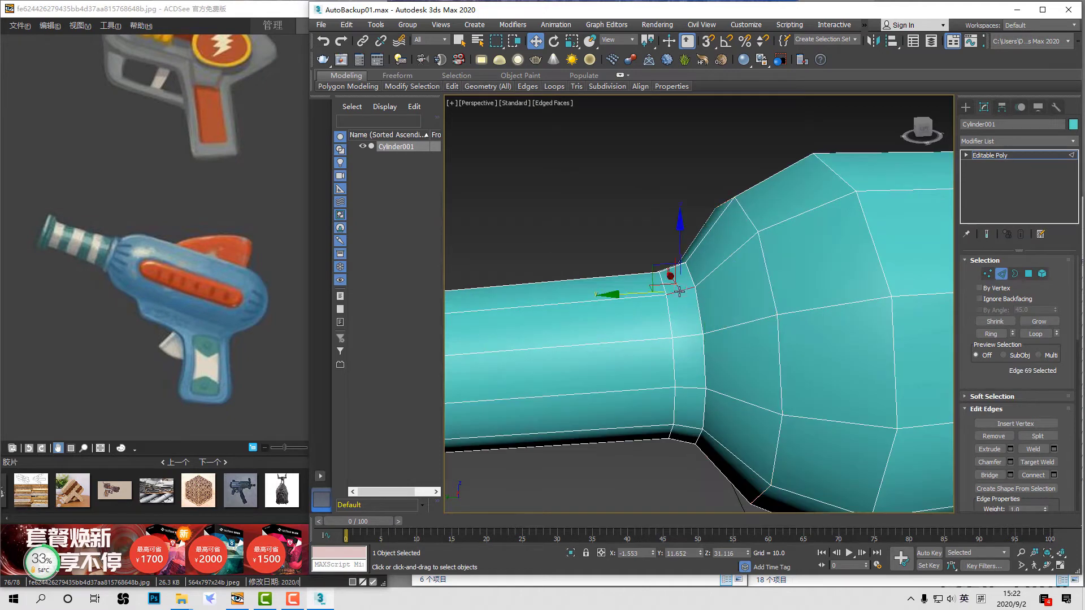
pyautogui.hotkey('alt', 'r')
pyautogui.hotkey('ctrl', 'shift', 'e')
pyautogui.keyDown('alt'); pyautogui.moveTo(696, 318); pyautogui.dragTo(703, 314, button='middle'); pyautogui.keyUp('alt')
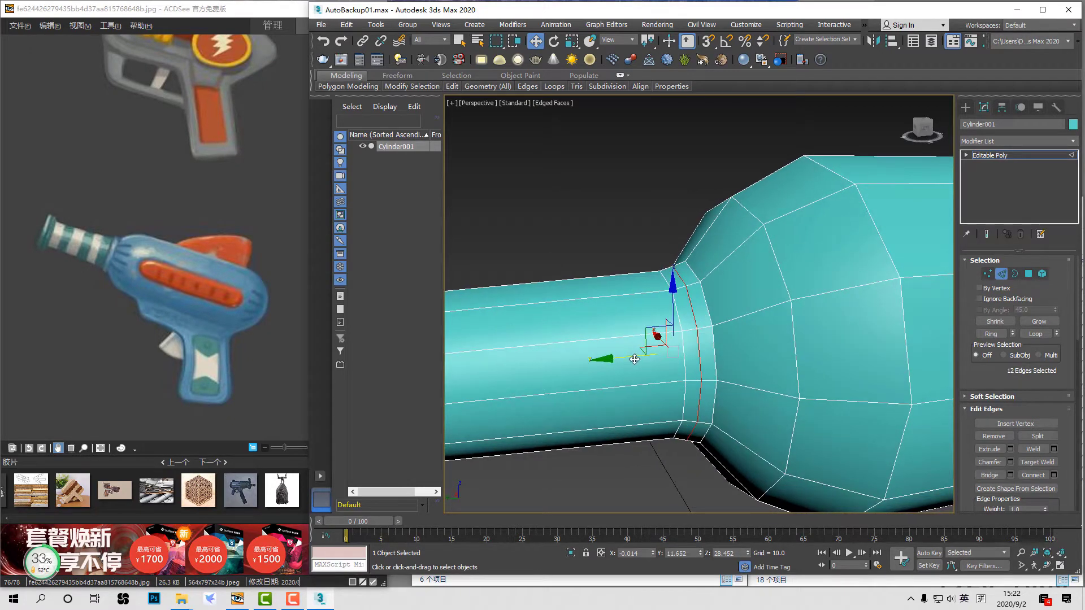
pyautogui.press('r')
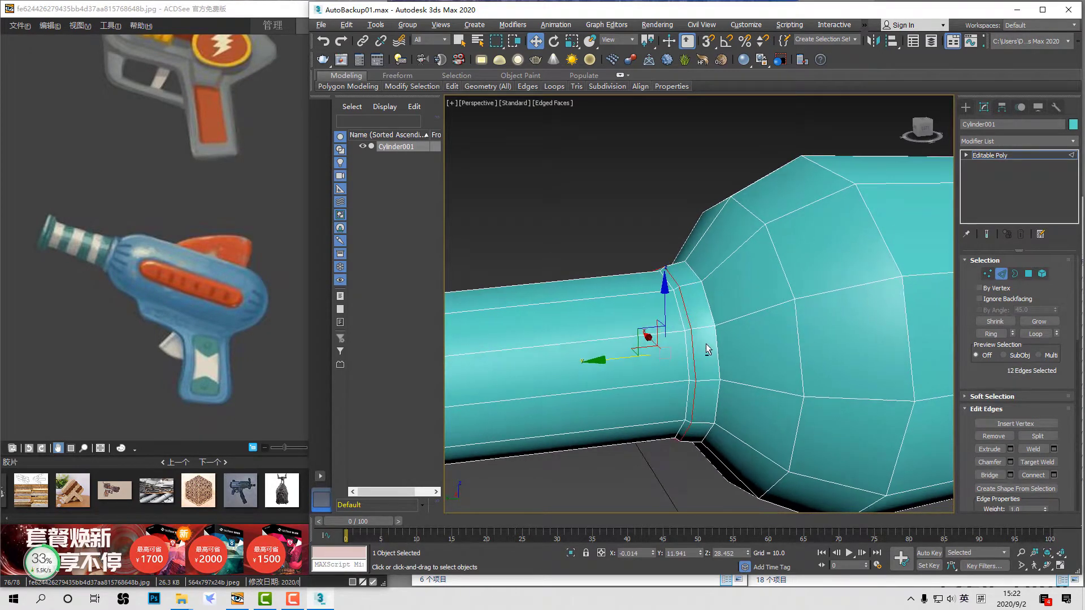
pyautogui.moveTo(654, 344); pyautogui.dragTo(678, 327)
pyautogui.scroll(-3, 743, 329)
pyautogui.keyDown('alt'); pyautogui.moveTo(759, 338); pyautogui.dragTo(733, 326, button='middle'); pyautogui.keyUp('alt')
pyautogui.scroll(2, 733, 326)
# Step: Adjust the collar's rear edge loop at the body and move its front loop to Y about 11.86
pyautogui.press('w')
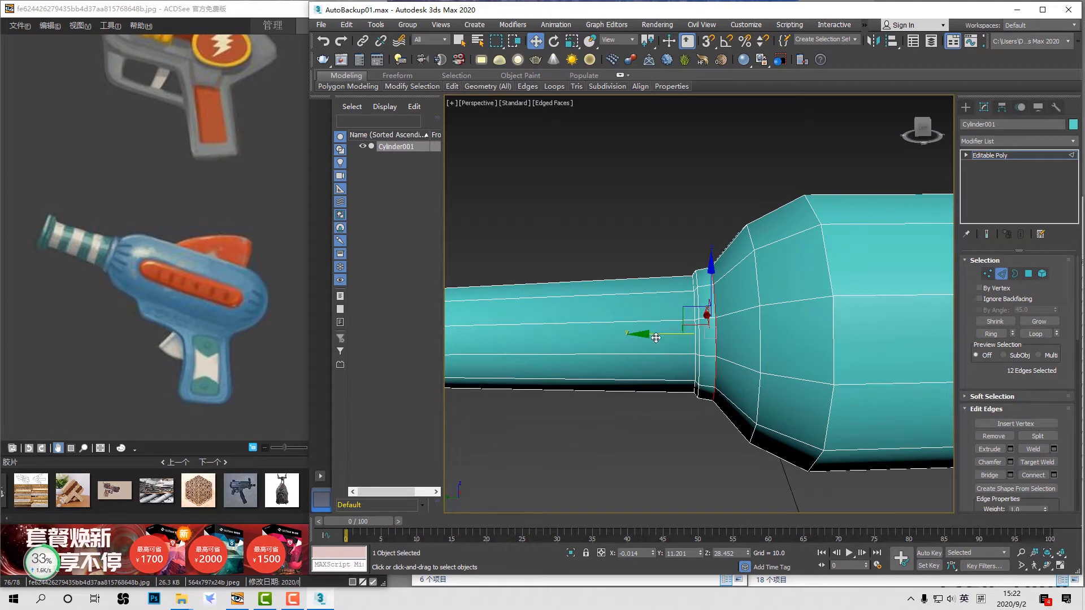
pyautogui.moveTo(655, 338); pyautogui.dragTo(658, 338)
pyautogui.moveTo(701, 307); pyautogui.dragTo(657, 339)
pyautogui.scroll(3, 701, 321)
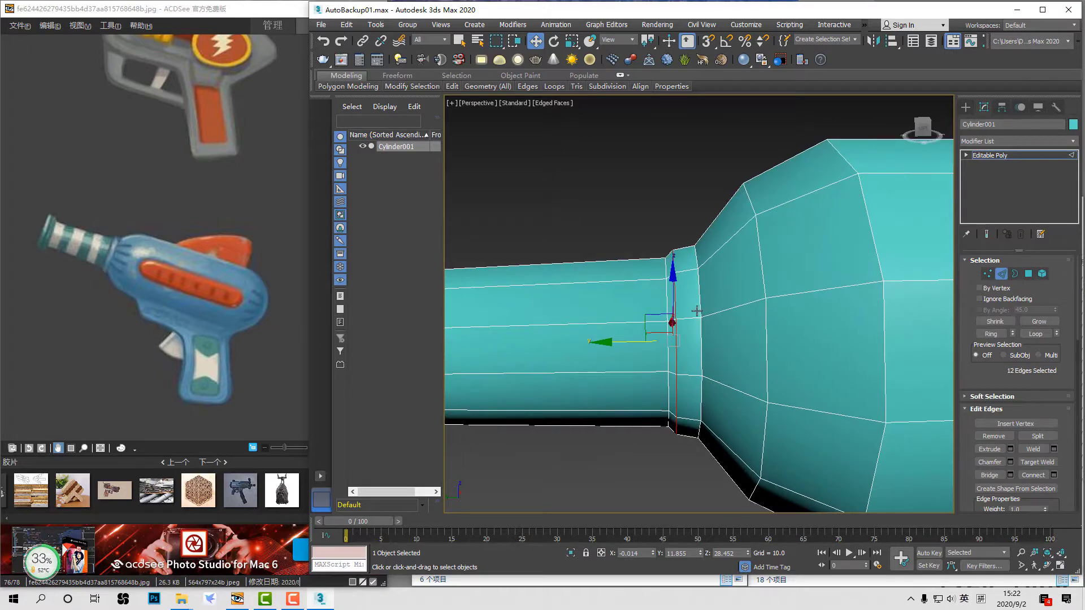
pyautogui.click(693, 317)
# Step: Scale the collar's front edge loop to sharpen its step and move it to Y about 11.93
pyautogui.keyDown('alt'); pyautogui.moveTo(693, 316); pyautogui.dragTo(703, 317, button='middle'); pyautogui.keyUp('alt')
pyautogui.doubleClick(663, 316)
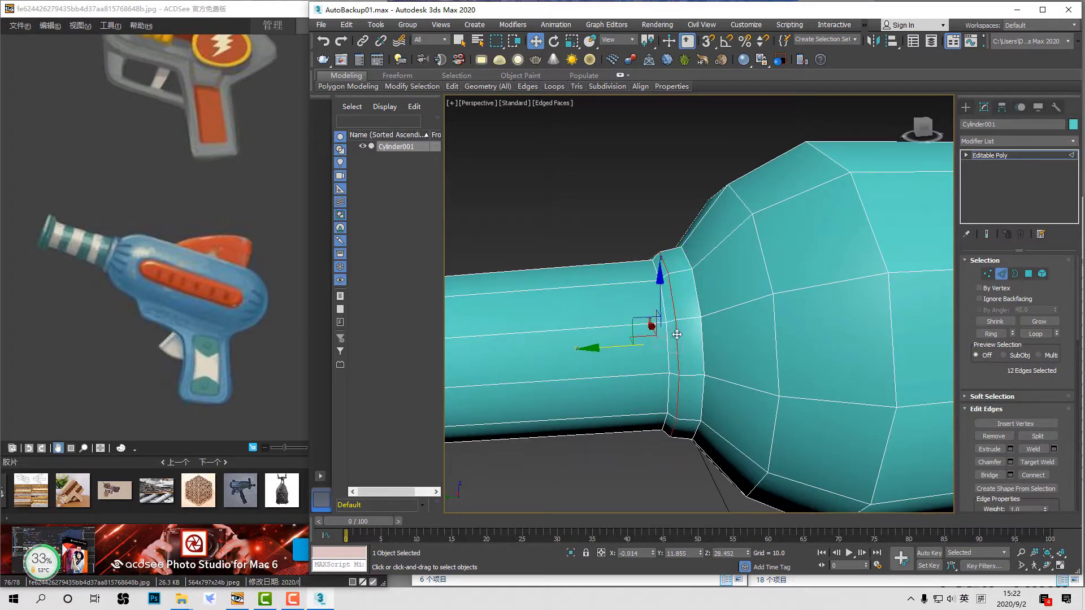
pyautogui.keyDown('alt'); pyautogui.moveTo(660, 326); pyautogui.dragTo(652, 327, button='middle'); pyautogui.keyUp('alt')
pyautogui.press('r')
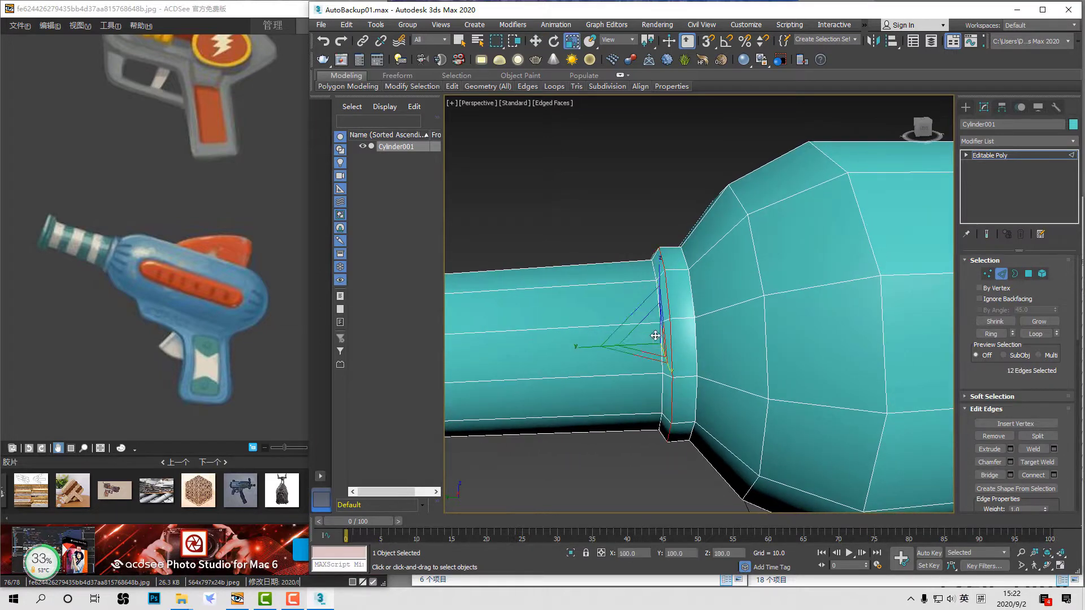
pyautogui.moveTo(645, 333); pyautogui.dragTo(640, 340)
pyautogui.press('w')
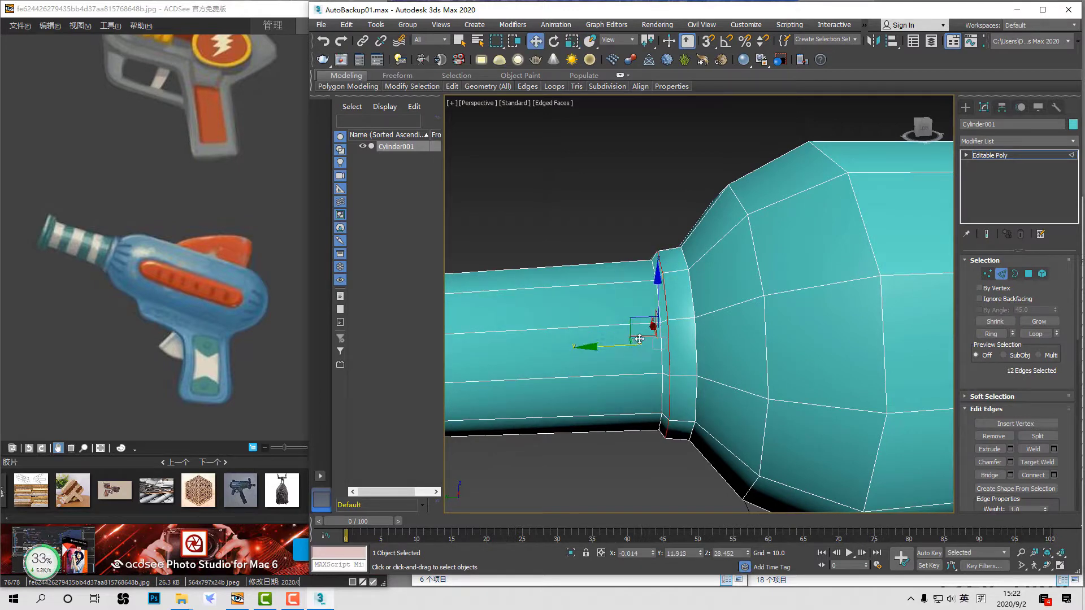
pyautogui.press('r')
pyautogui.press('w')
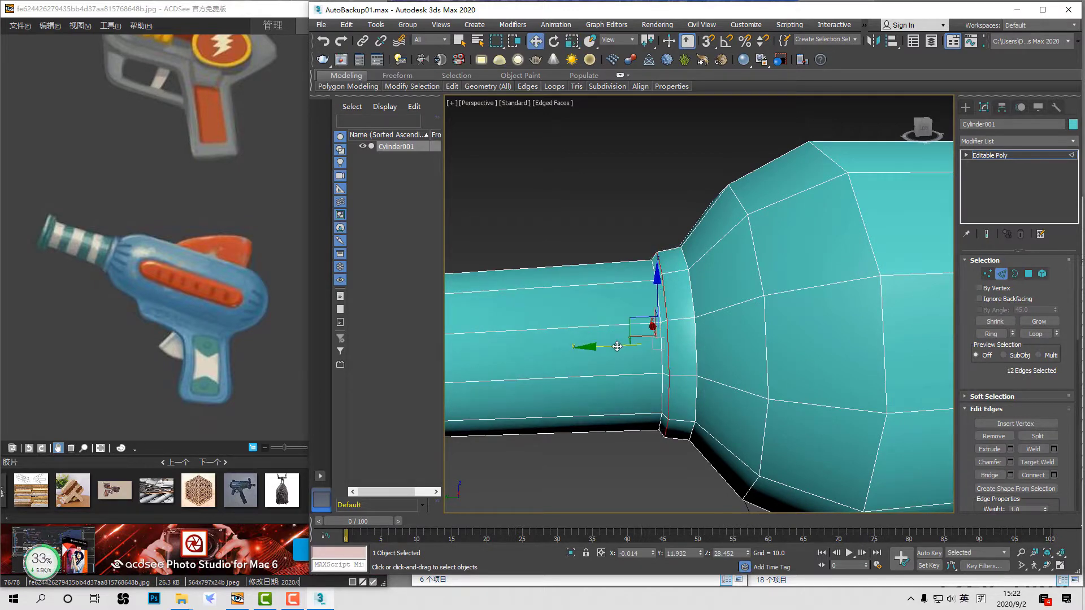
# Step: Add an edge loop around the middle of the barrel collar, scale it outward to round the collar, and place it at Y about 11.6
pyautogui.press('e')
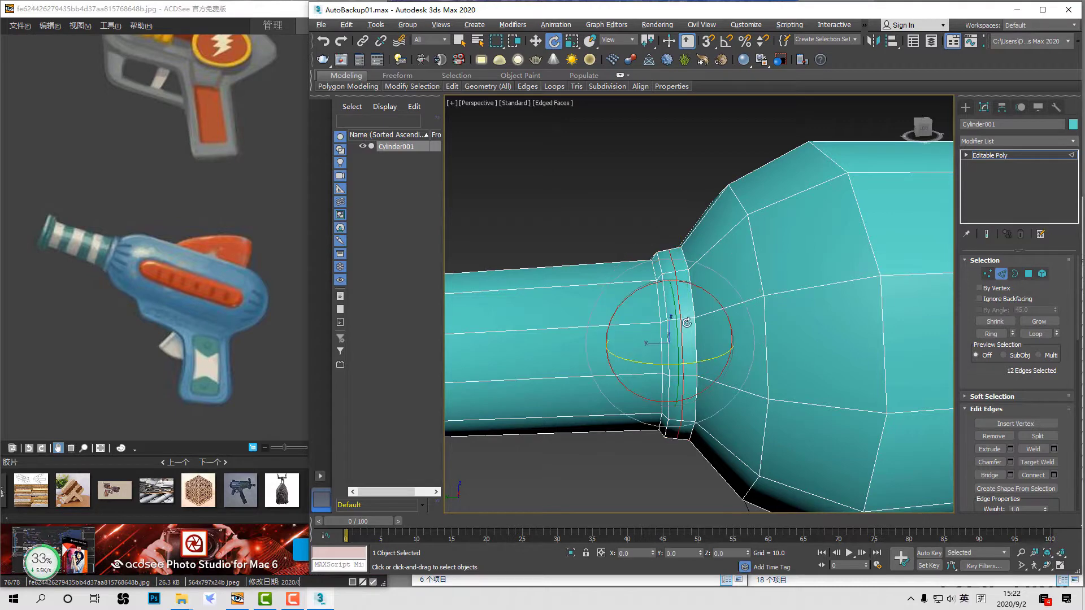
pyautogui.press('r')
pyautogui.moveTo(667, 339); pyautogui.dragTo(665, 334)
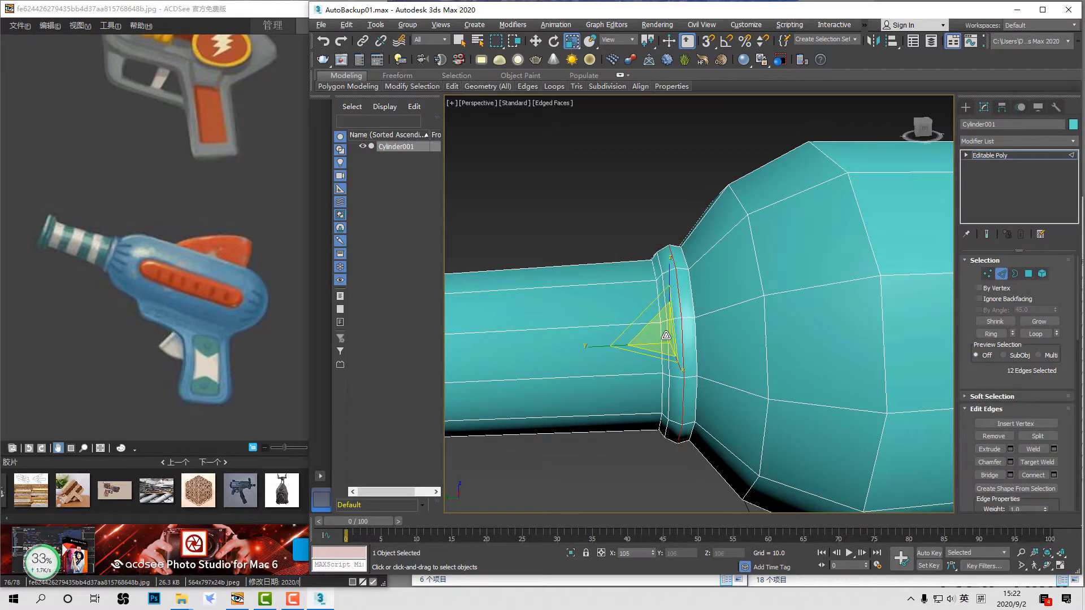
pyautogui.press('w')
pyautogui.keyDown('alt'); pyautogui.moveTo(667, 332); pyautogui.dragTo(664, 326, button='middle'); pyautogui.keyUp('alt')
pyautogui.press('r')
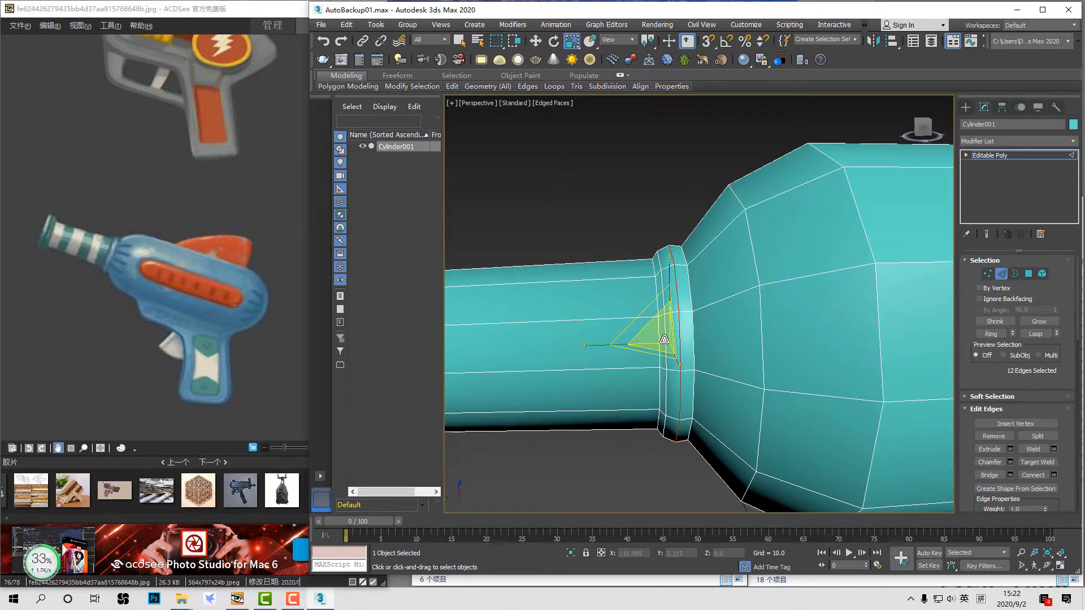
pyautogui.press('w')
pyautogui.press('r')
pyautogui.moveTo(661, 334); pyautogui.dragTo(662, 337)
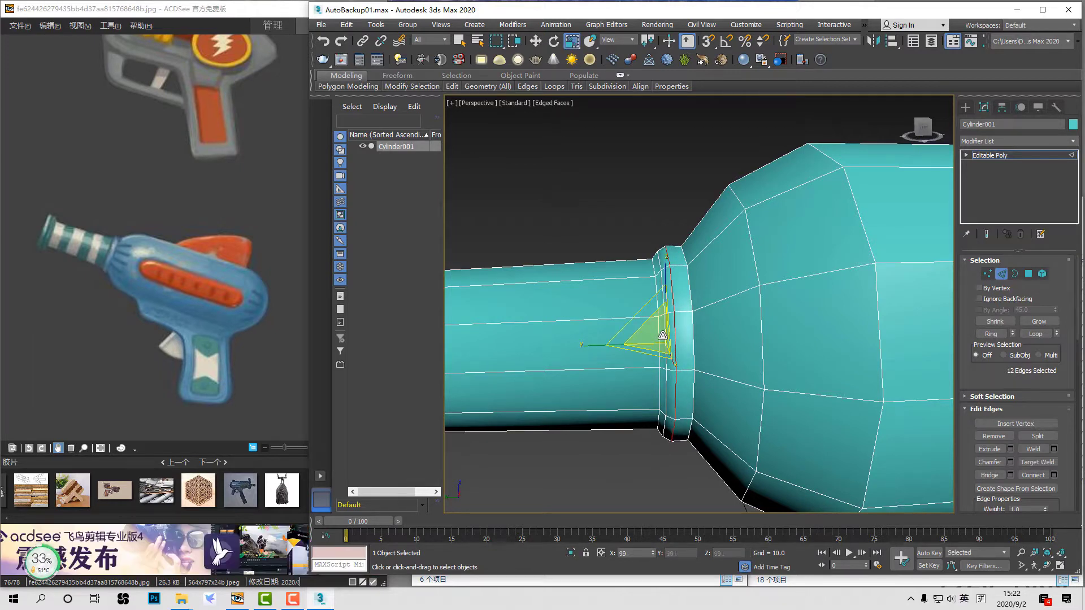
pyautogui.press('w')
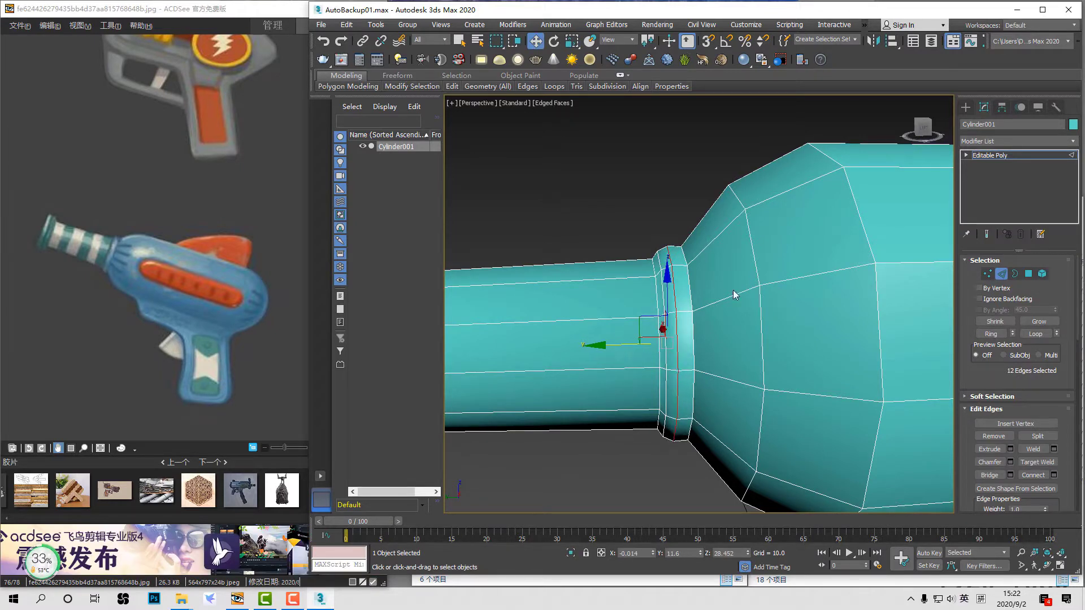
# Step: Extrude the body's rear face twice, scaling each new face smaller, the first to about 58%, and moving it rearward to taper the end
pyautogui.scroll(-3, 757, 211)
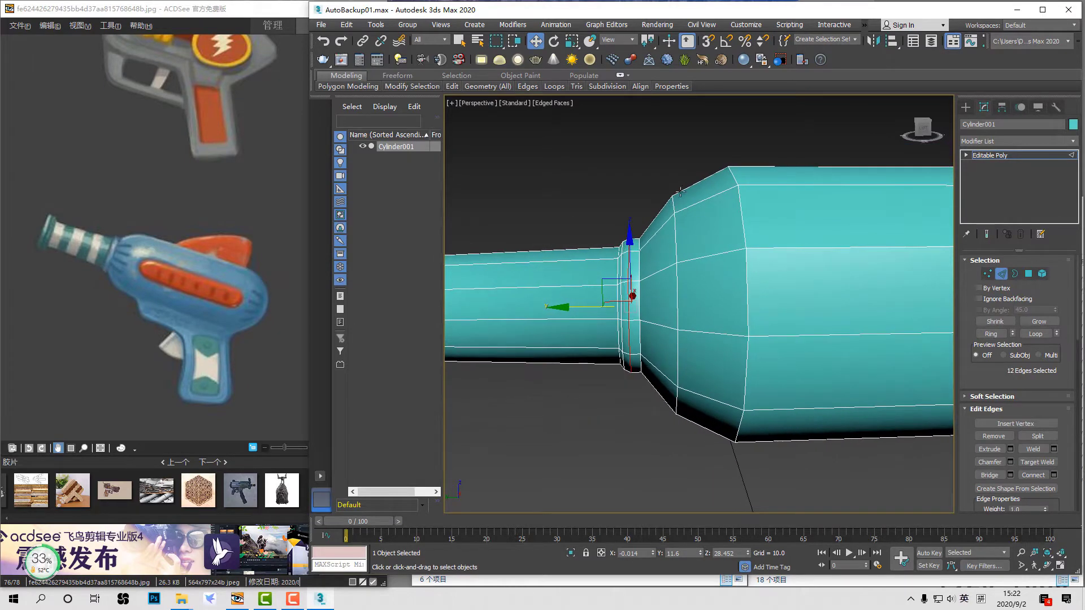
pyautogui.scroll(-3, 674, 252)
pyautogui.keyDown('alt'); pyautogui.moveTo(673, 252); pyautogui.dragTo(731, 286, button='middle'); pyautogui.keyUp('alt')
pyautogui.scroll(-2, 748, 261)
pyautogui.press('4')
pyautogui.click(732, 287)
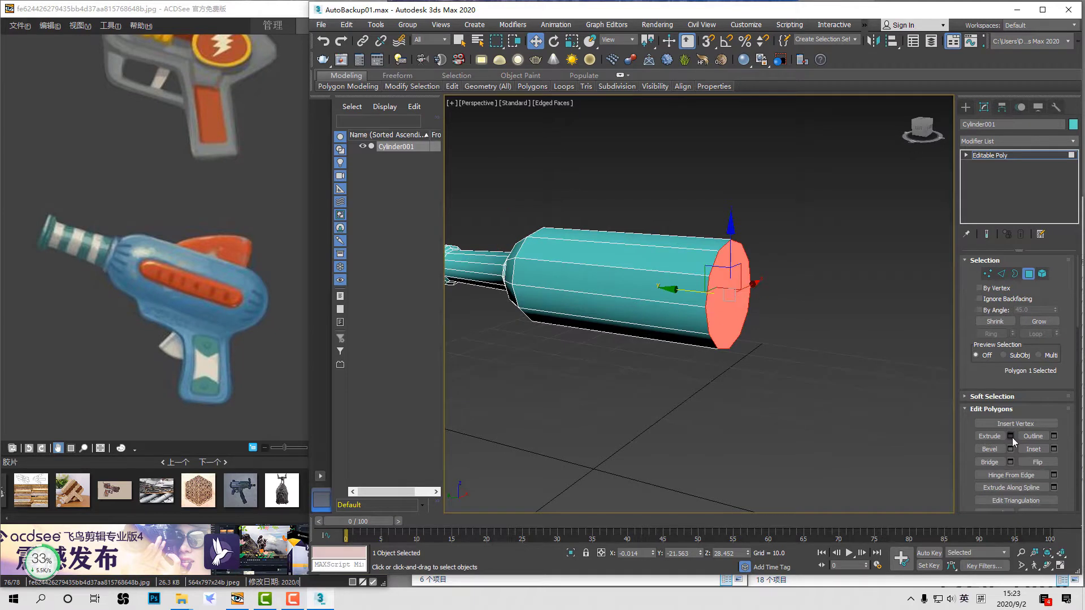
pyautogui.press('r')
pyautogui.moveTo(738, 286); pyautogui.dragTo(752, 299)
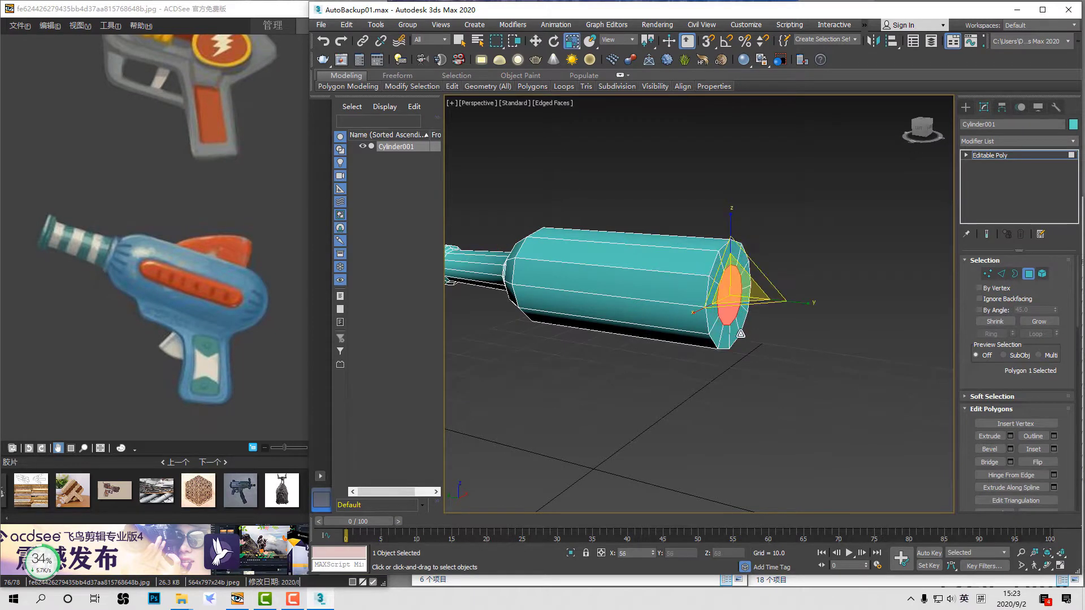
pyautogui.press('w')
pyautogui.press('r')
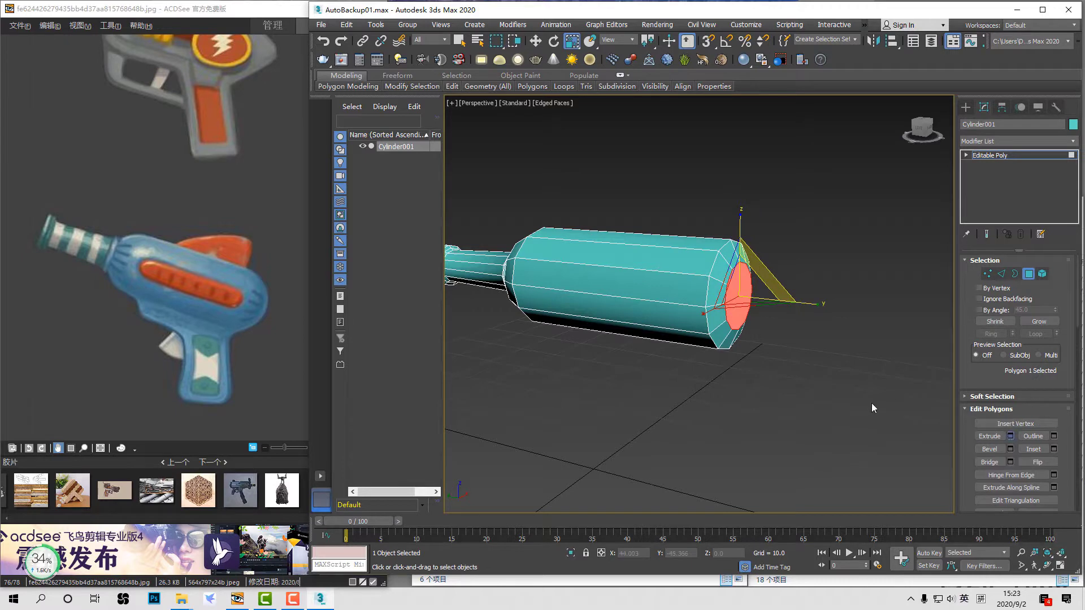
pyautogui.press('w')
pyautogui.moveTo(699, 292); pyautogui.dragTo(721, 312)
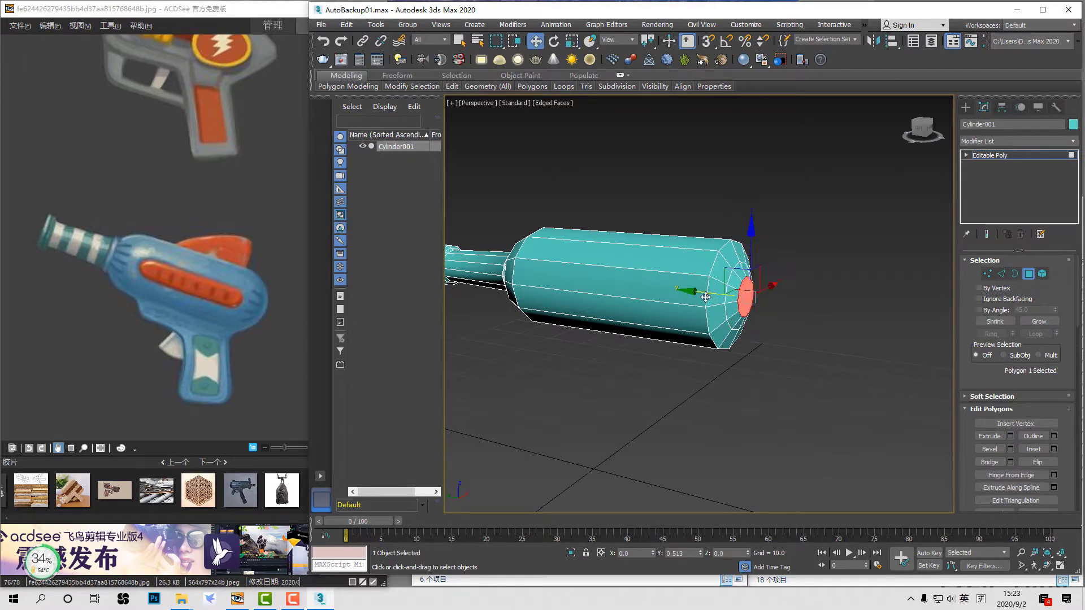
# Step: Extrude a smaller face from the center of the rear end and collapse it into a single point
pyautogui.press('r')
pyautogui.keyDown('alt'); pyautogui.moveTo(802, 322); pyautogui.dragTo(712, 314, button='middle'); pyautogui.keyUp('alt')
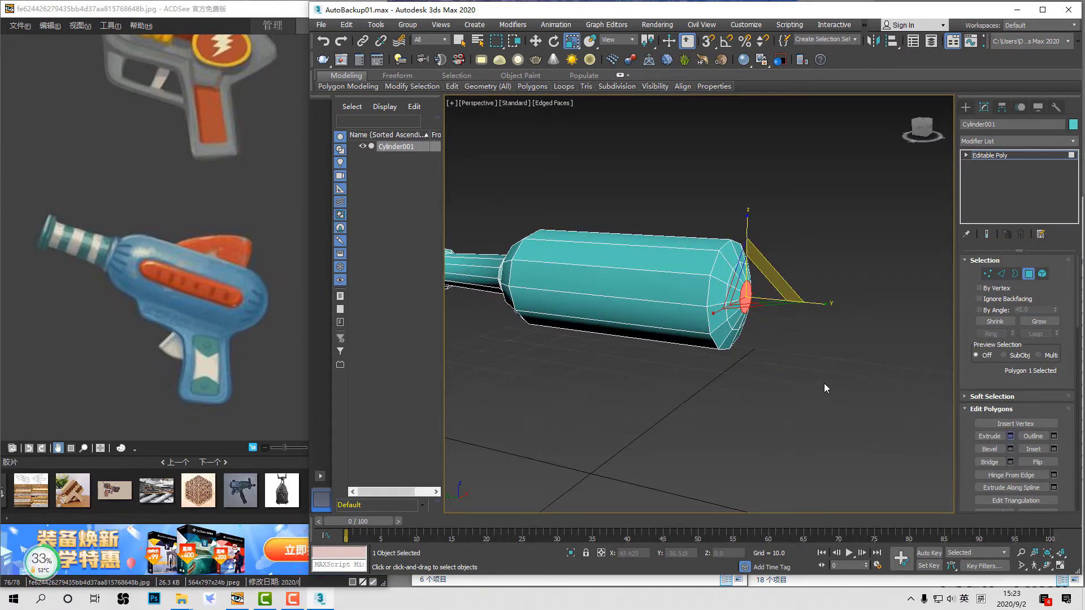
pyautogui.scroll(-5, 1042, 415)
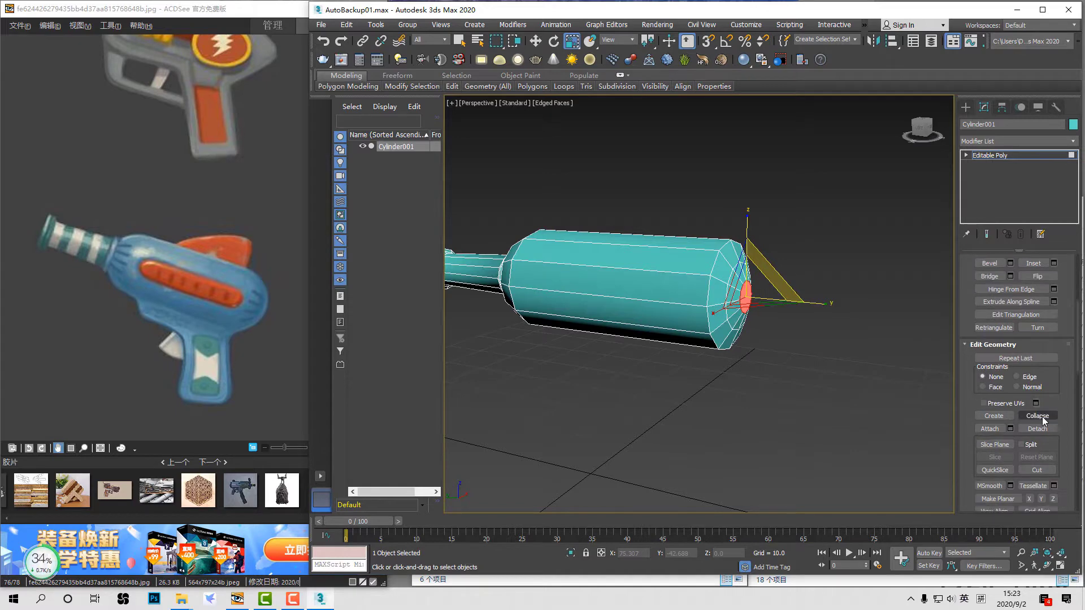
pyautogui.click(1042, 417)
pyautogui.scroll(6, 802, 303)
pyautogui.scroll(-3, 772, 293)
pyautogui.keyDown('alt'); pyautogui.moveTo(772, 293); pyautogui.dragTo(712, 273, button='middle'); pyautogui.keyUp('alt')
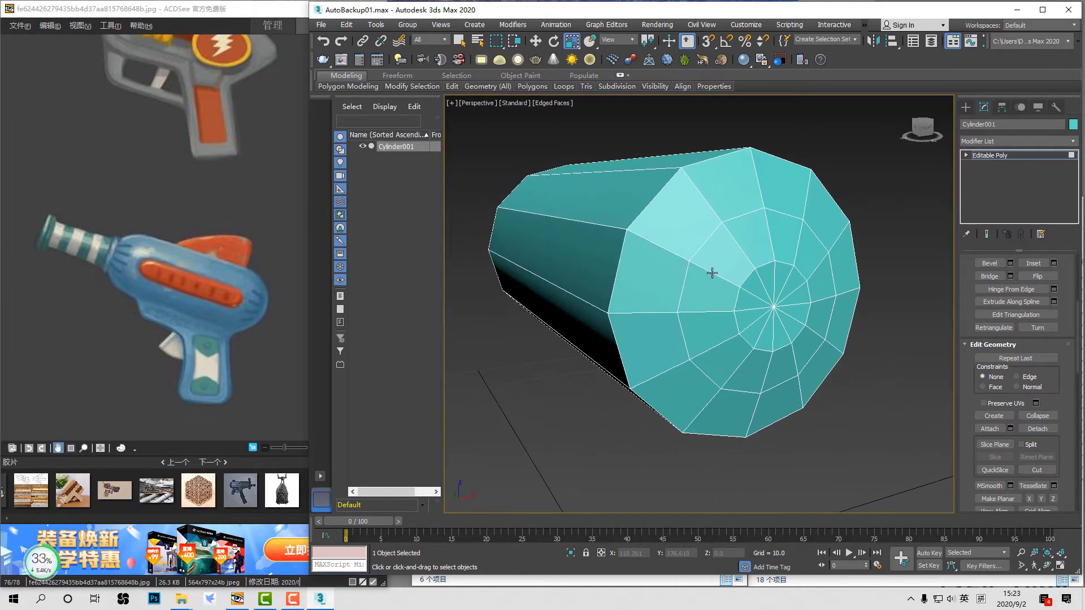
# Step: In the left view, scale up the rear cap's outer vertex ring and move it about 0.139 rearward
pyautogui.scroll(2, 712, 273)
pyautogui.press('2')
pyautogui.scroll(-2, 817, 303)
pyautogui.keyDown('alt'); pyautogui.moveTo(814, 302); pyautogui.dragTo(884, 299, button='middle'); pyautogui.keyUp('alt')
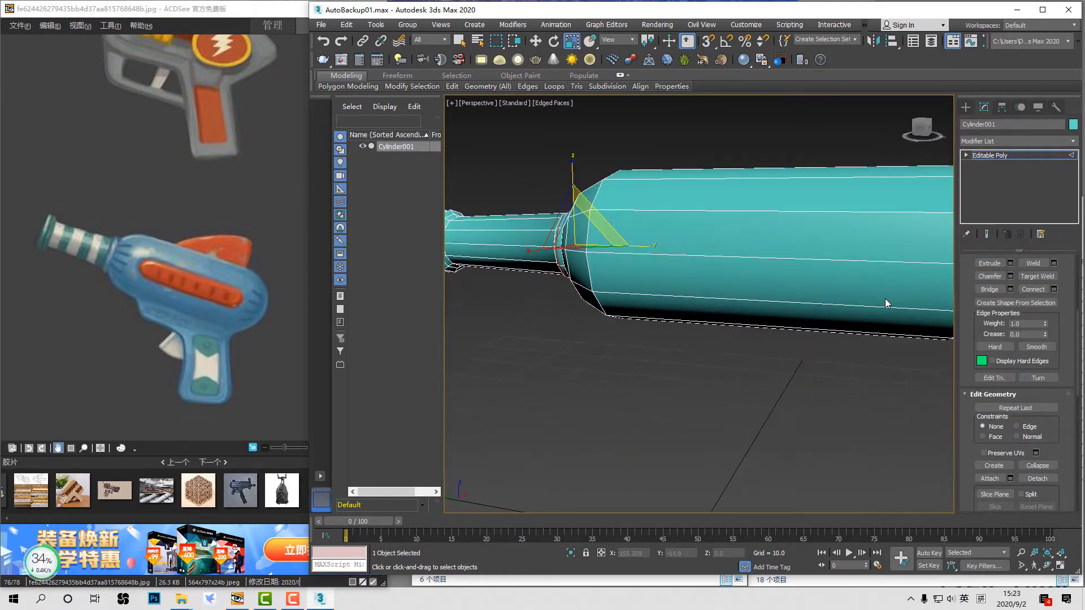
pyautogui.press('f')
pyautogui.press('v')
pyautogui.press('r')
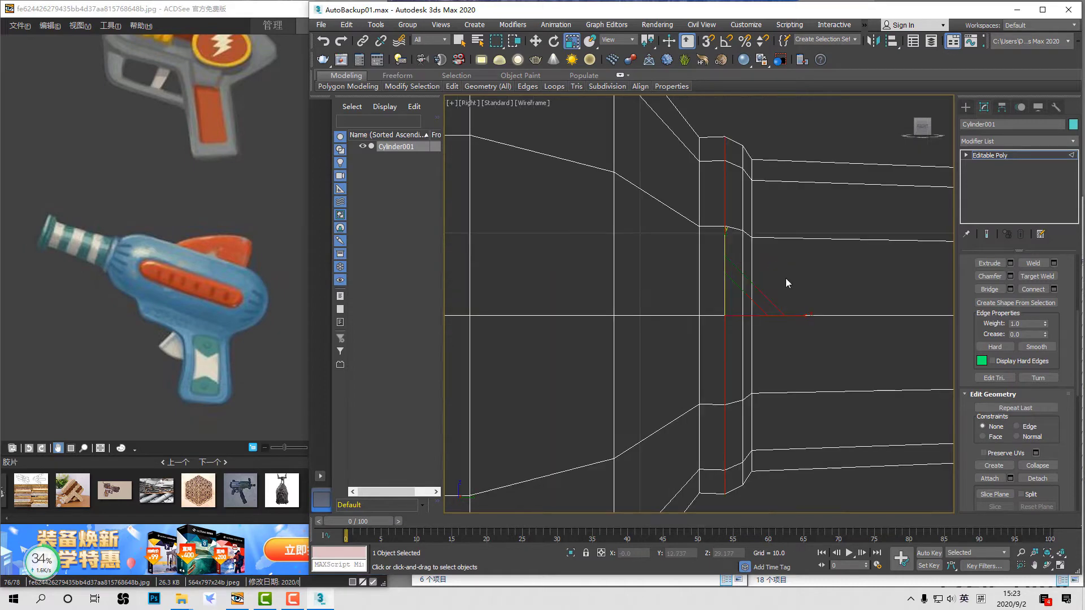
pyautogui.press('l')
pyautogui.scroll(5, 734, 260)
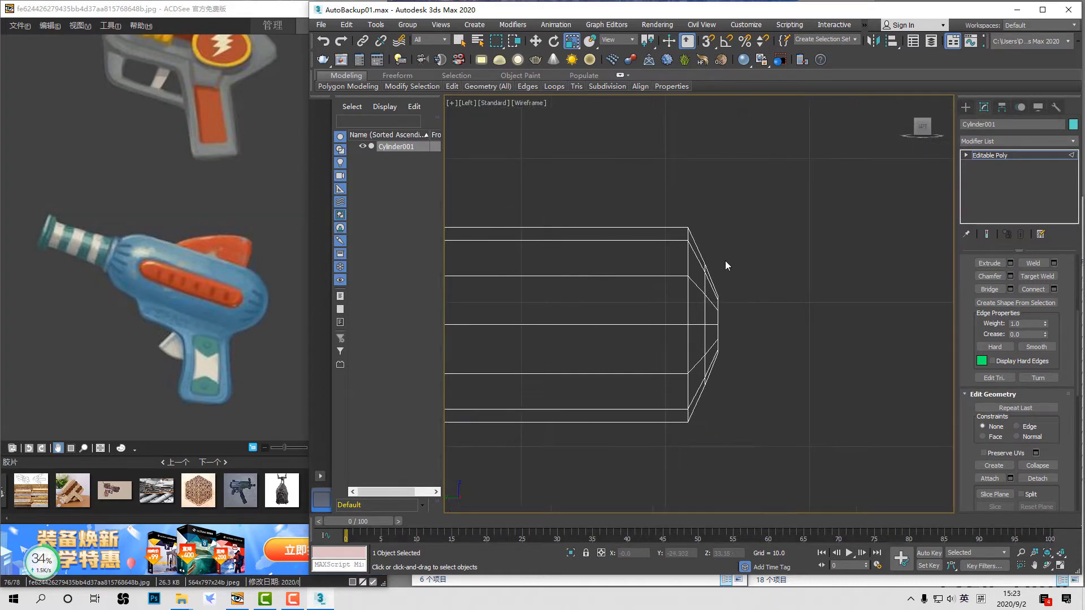
pyautogui.press('1')
pyautogui.moveTo(695, 399); pyautogui.dragTo(693, 398)
pyautogui.scroll(2, 711, 345)
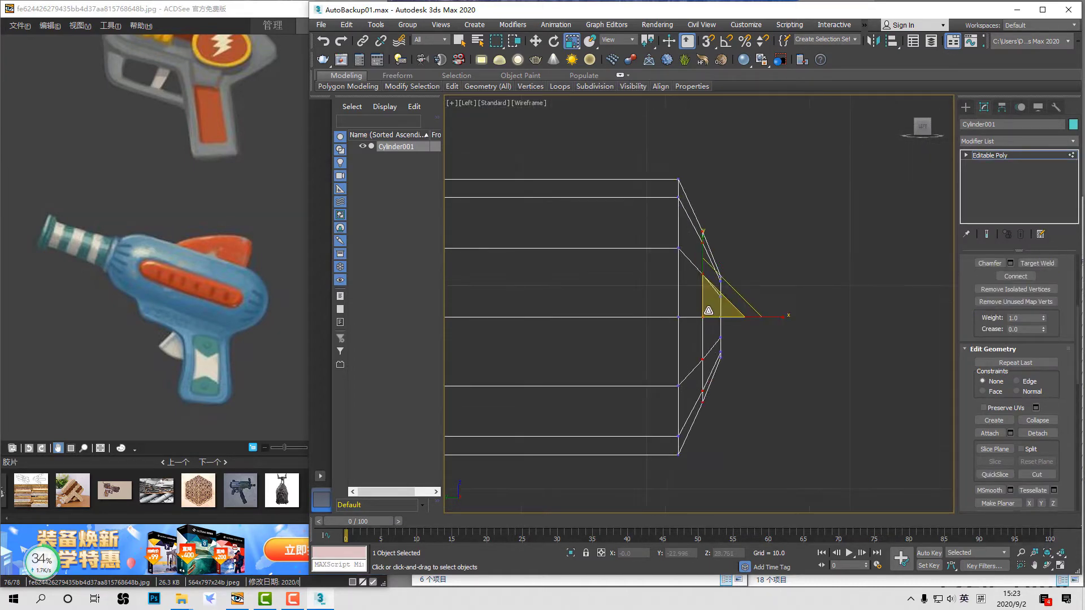
pyautogui.press('w')
pyautogui.moveTo(738, 320); pyautogui.dragTo(742, 320)
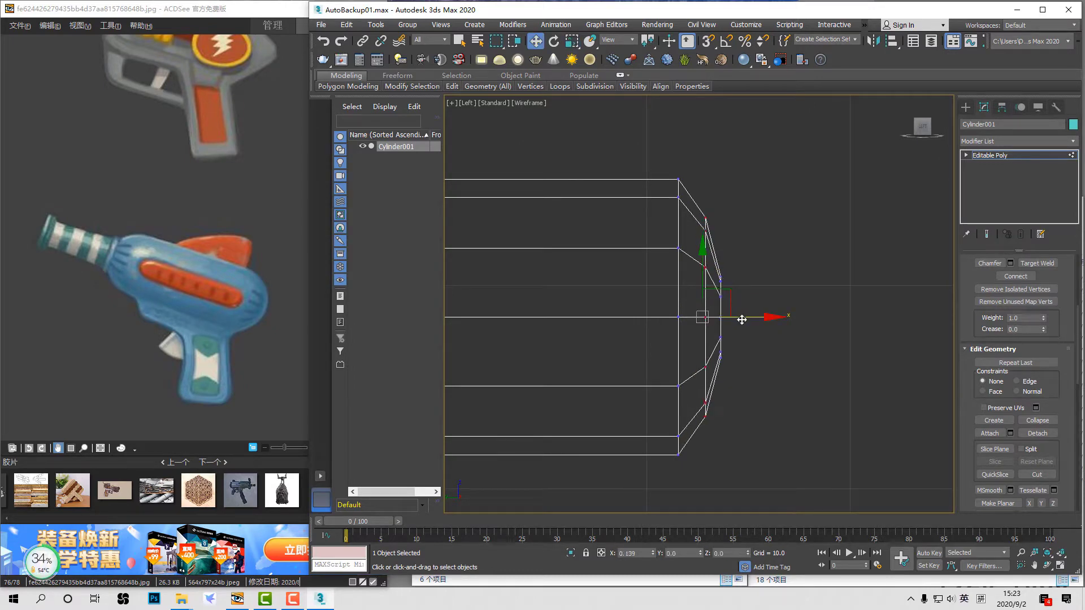
pyautogui.click(779, 340)
# Step: Select the rear cap's center vertex and move it about 0.222 outward in the left view
pyautogui.press('p')
pyautogui.moveTo(780, 341); pyautogui.dragTo(748, 308, button='middle')
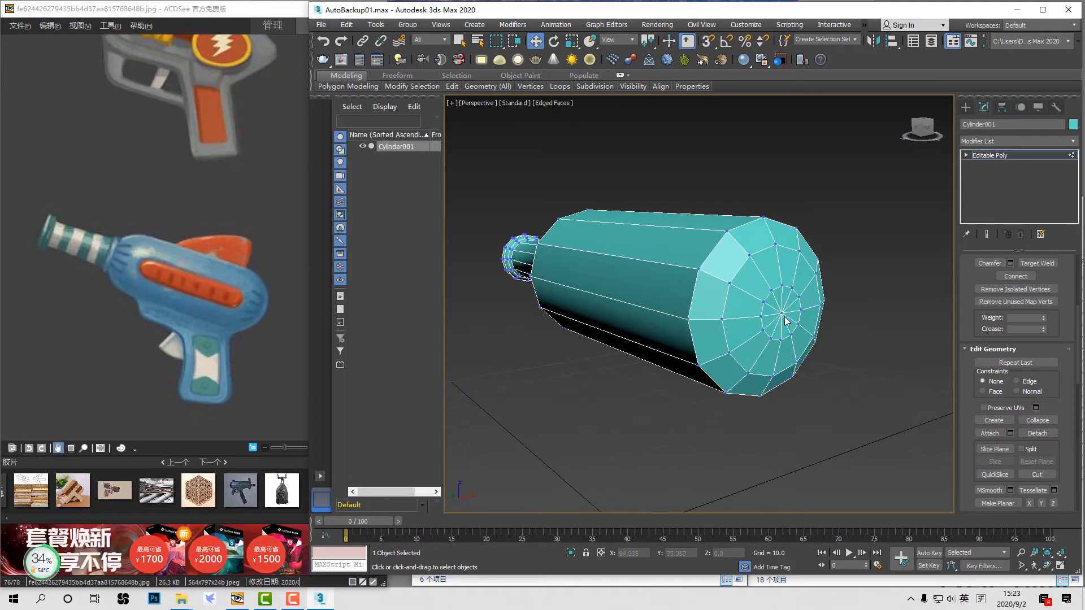
pyautogui.click(783, 305)
pyautogui.press('l')
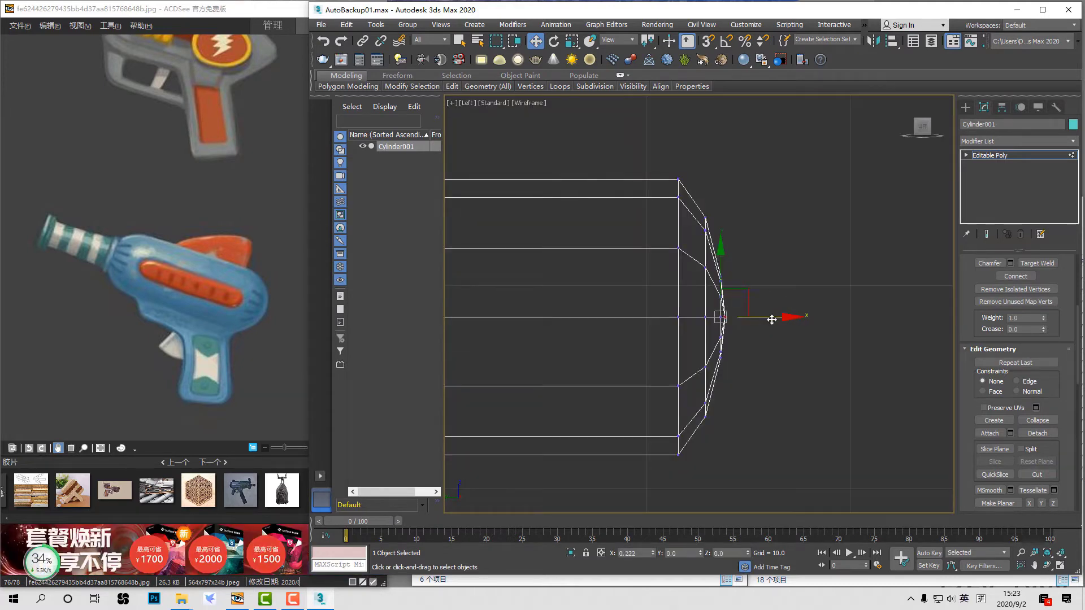
# Step: Scale the rear cap's outer vertex ring down slightly and move it to Y about -22.995
pyautogui.scroll(3, 772, 319)
pyautogui.moveTo(689, 419); pyautogui.dragTo(756, 310, button='middle')
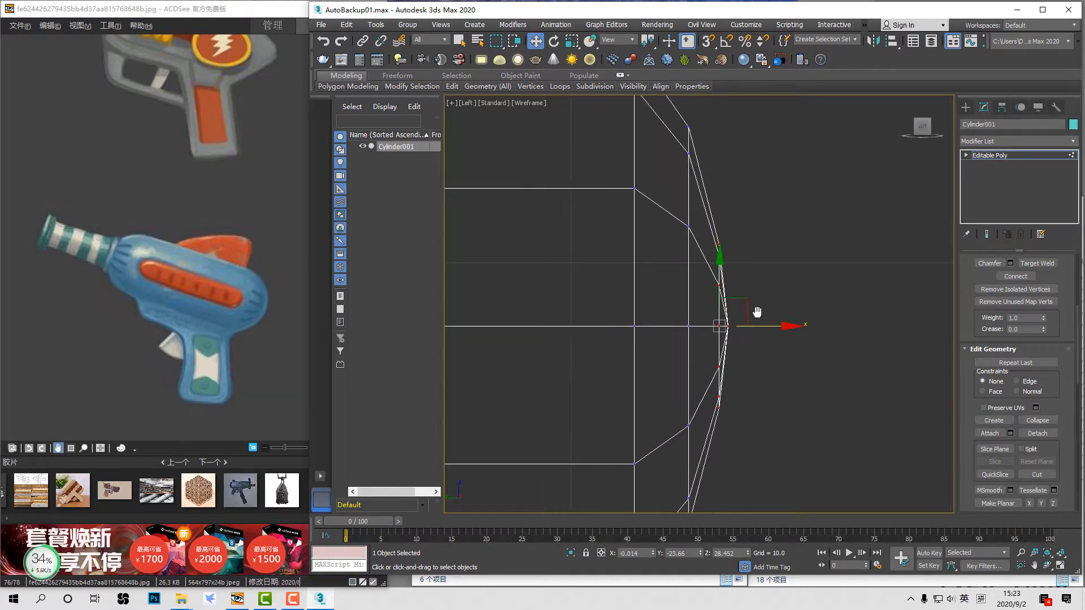
pyautogui.press('r')
pyautogui.scroll(-2, 730, 306)
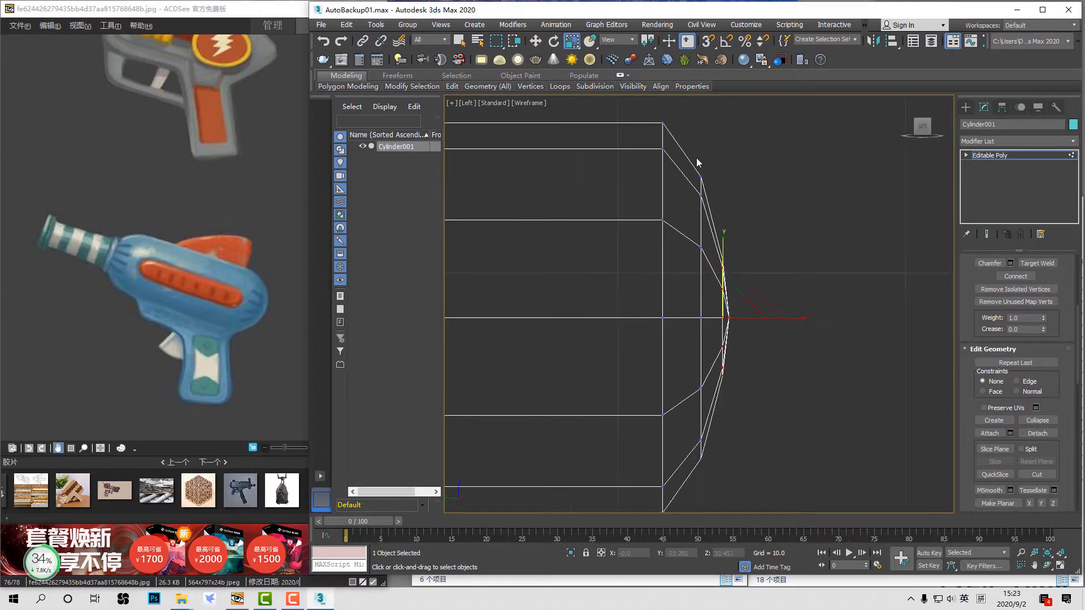
pyautogui.moveTo(708, 313); pyautogui.dragTo(743, 321)
pyautogui.press('w')
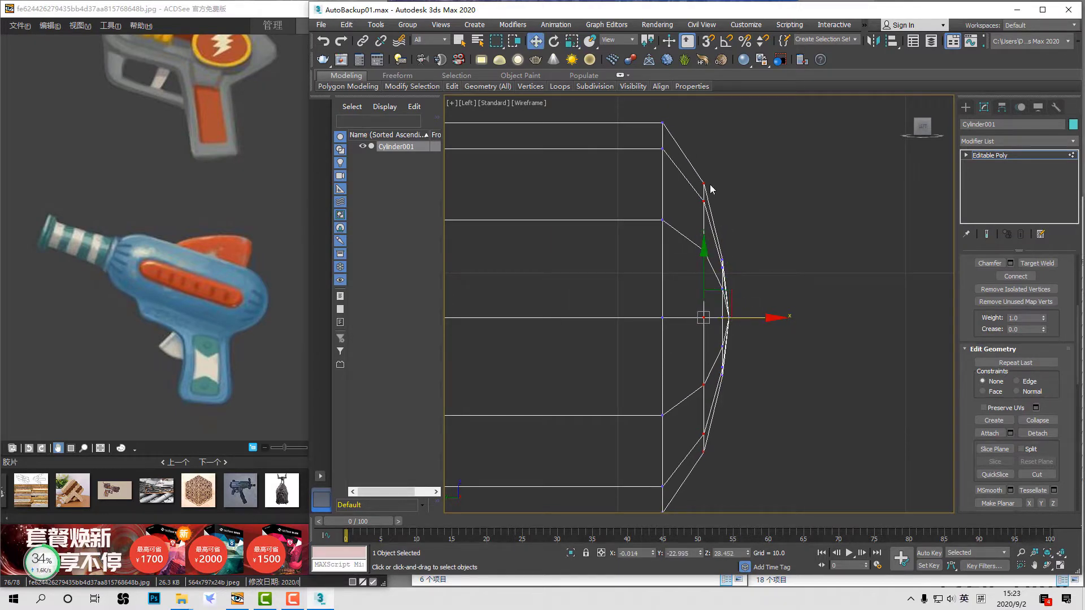
# Step: Select all the rear cap's vertices and stretch them along the body's length into a deeper dome
pyautogui.scroll(-4, 711, 189)
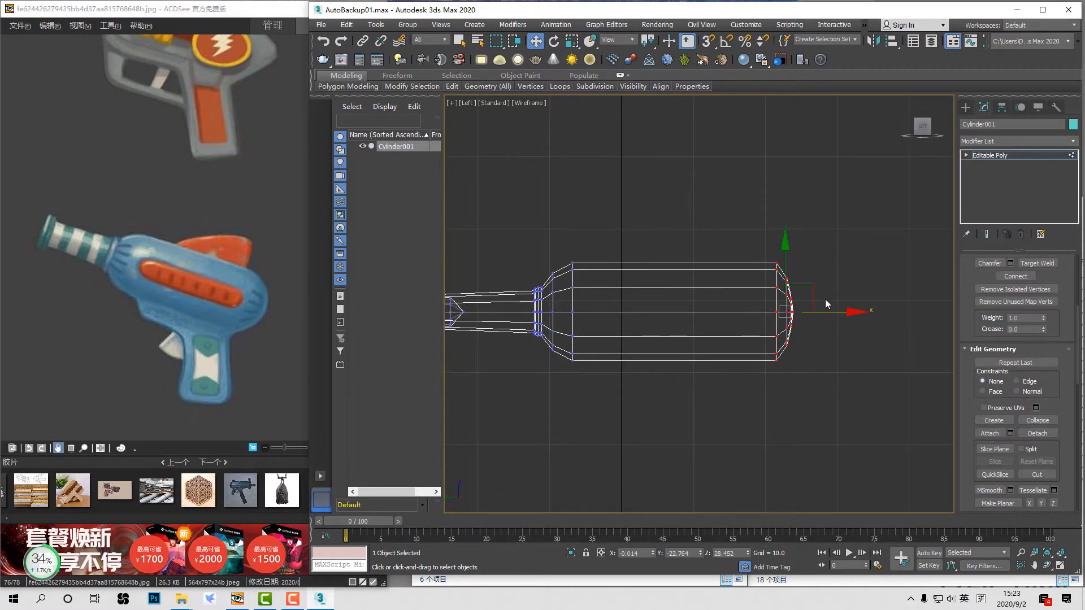
pyautogui.press('r')
pyautogui.moveTo(859, 313); pyautogui.dragTo(898, 340)
pyautogui.scroll(5, 839, 330)
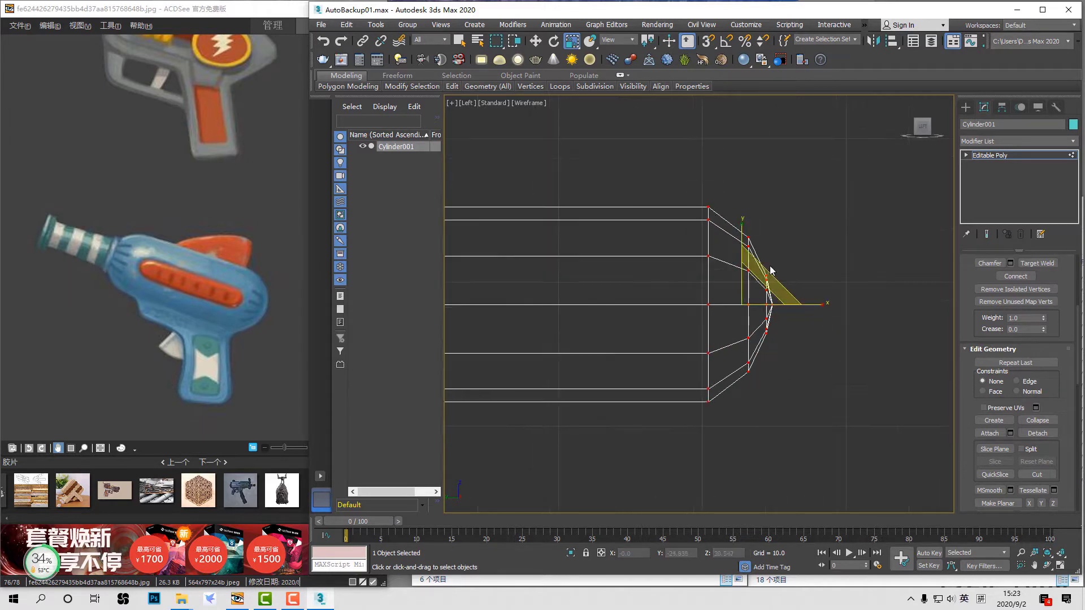
# Step: Scale up the rear dome's vertex rings and move its inner ring back to Y about -25.552
pyautogui.moveTo(740, 282); pyautogui.dragTo(752, 393)
pyautogui.moveTo(755, 300); pyautogui.dragTo(827, 310)
pyautogui.press('w')
pyautogui.moveTo(768, 403); pyautogui.dragTo(785, 404, button='middle')
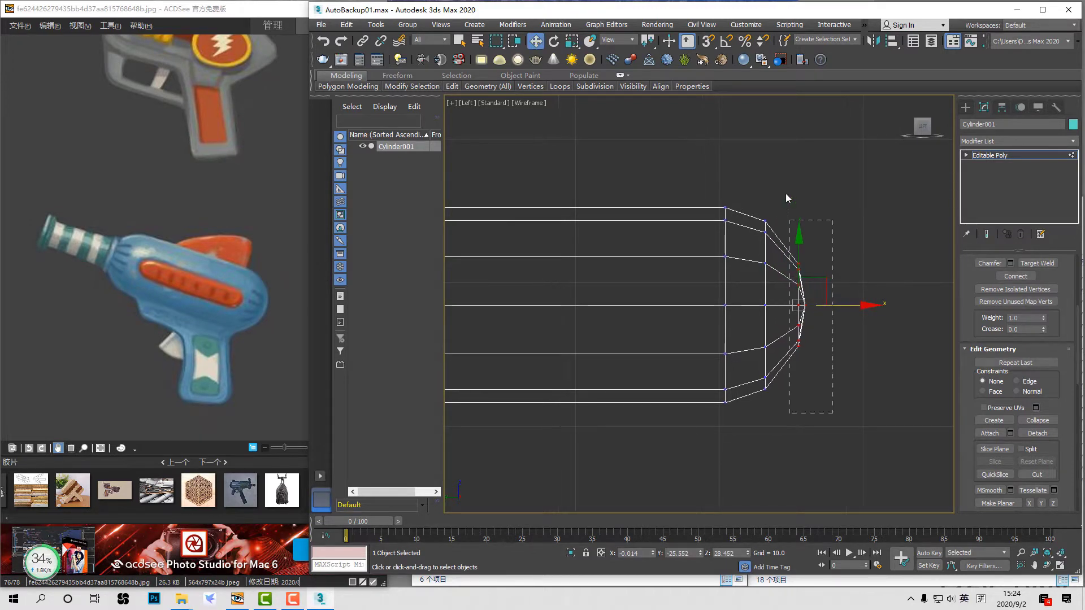
# Step: Move the dome's two vertex rings and tip about 0.269 rearward together, and select the whole rear cap
pyautogui.moveTo(785, 194); pyautogui.dragTo(837, 201)
pyautogui.press('space')
pyautogui.press('space')
pyautogui.press('space')
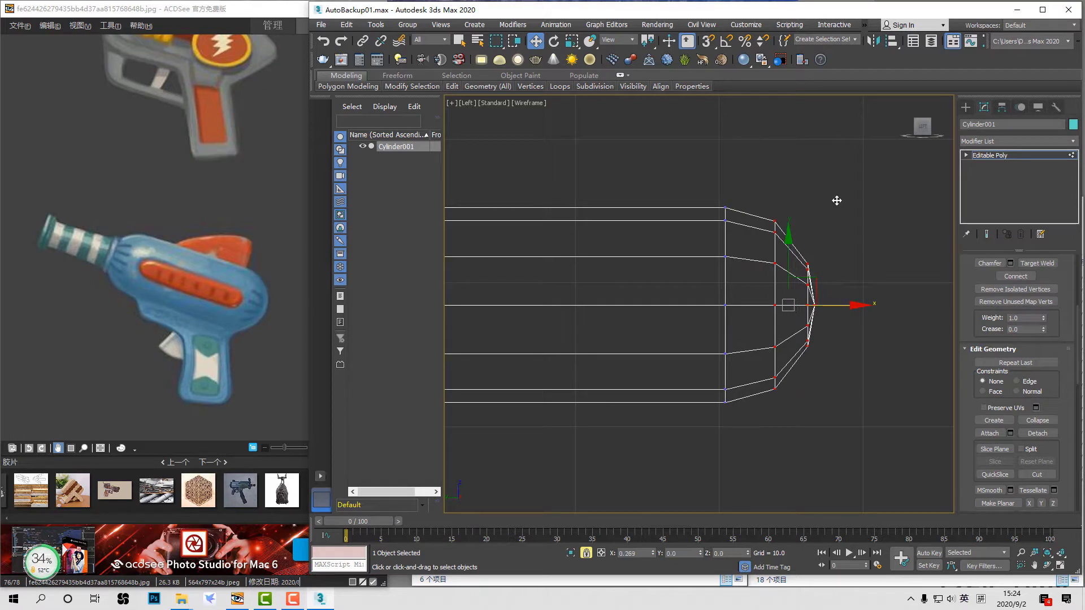
pyautogui.moveTo(625, 164); pyautogui.dragTo(876, 489)
pyautogui.scroll(-4, 813, 375)
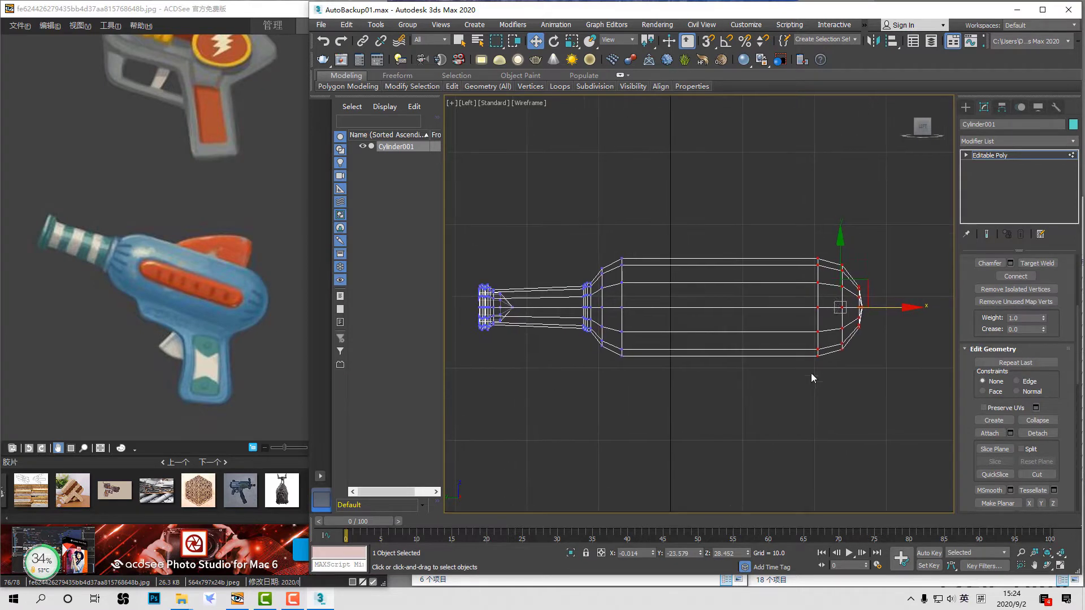
pyautogui.press('space')
# Step: Examine the whole model in perspective, checking the ringed muzzle, barrel collar, shoulder and rear dome
pyautogui.click(777, 384)
pyautogui.moveTo(775, 389)
pyautogui.mouseDown(button='middle')
pyautogui.moveTo(763, 380)
pyautogui.moveTo(836, 361)
pyautogui.mouseUp(button='middle')
pyautogui.press('p')
pyautogui.scroll(-5, 787, 385)
pyautogui.scroll(5, 794, 363)
pyautogui.press('4')
pyautogui.moveTo(916, 429); pyautogui.dragTo(423, 200)
pyautogui.keyDown('alt'); pyautogui.moveTo(622, 305); pyautogui.dragTo(701, 308, button='middle'); pyautogui.keyUp('alt')
pyautogui.scroll(6, 593, 345)
pyautogui.moveTo(617, 356); pyautogui.dragTo(665, 374, button='middle')
pyautogui.click(824, 461)
pyautogui.keyDown('alt'); pyautogui.moveTo(756, 296); pyautogui.dragTo(633, 259, button='middle'); pyautogui.keyUp('alt')
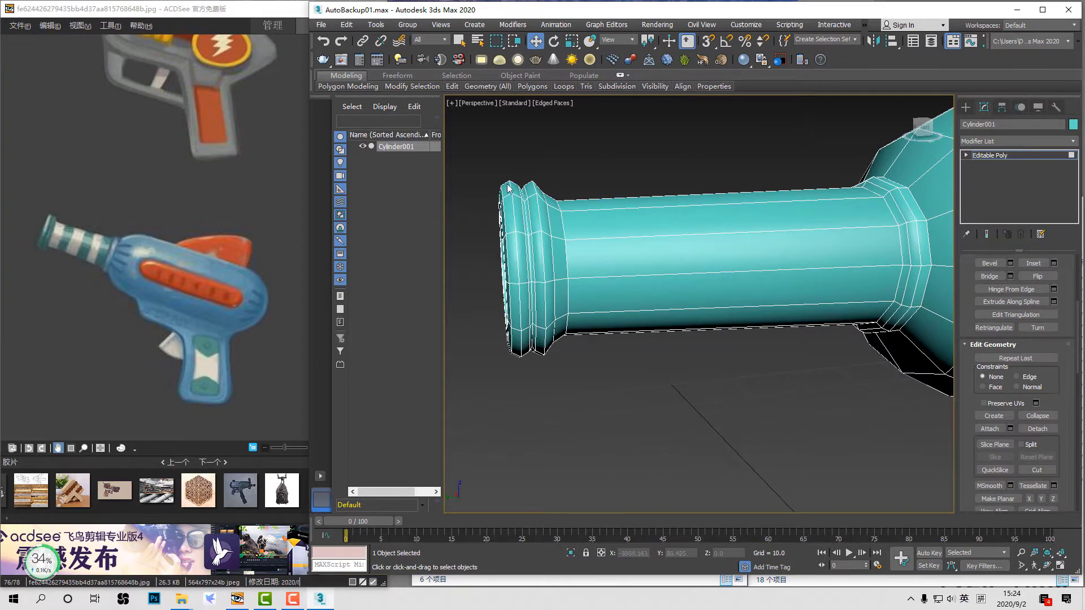
pyautogui.scroll(-5, 706, 259)
pyautogui.moveTo(829, 279); pyautogui.dragTo(705, 281, button='middle')
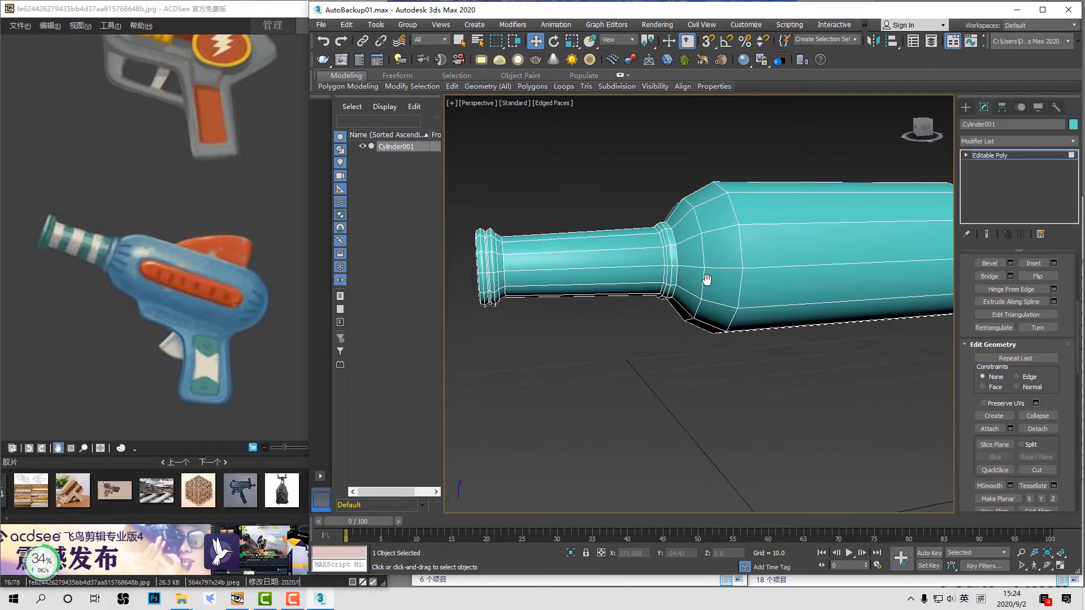
pyautogui.keyDown('alt'); pyautogui.moveTo(785, 265); pyautogui.dragTo(662, 304, button='middle'); pyautogui.keyUp('alt')
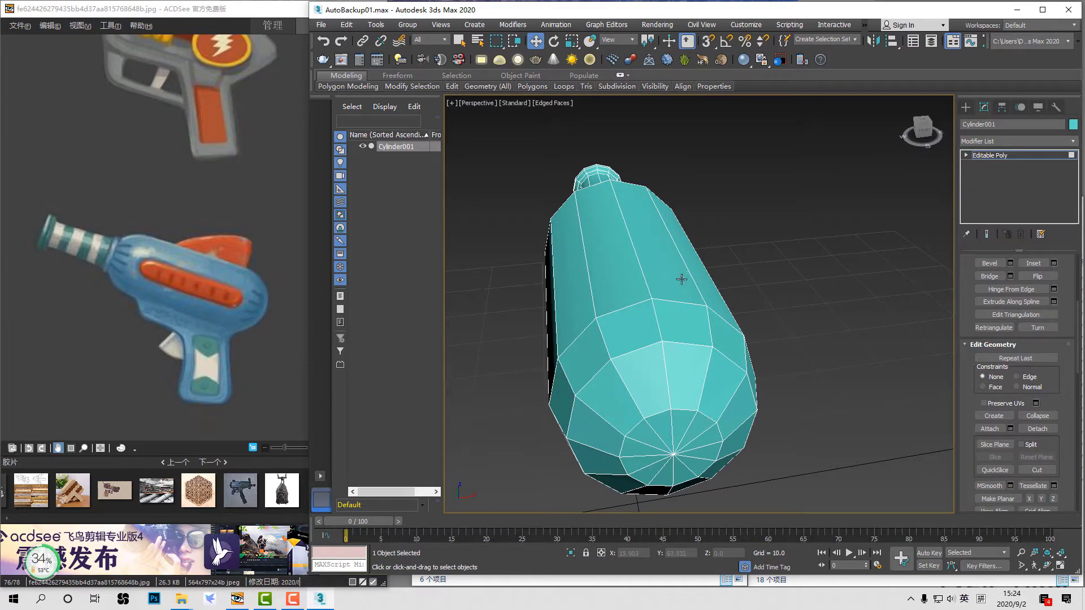
# Step: Connect the body's lengthwise edges with a new edge loop and move the loop toward the barrel
pyautogui.press('2')
pyautogui.click(647, 279)
pyautogui.scroll(-3, 795, 330)
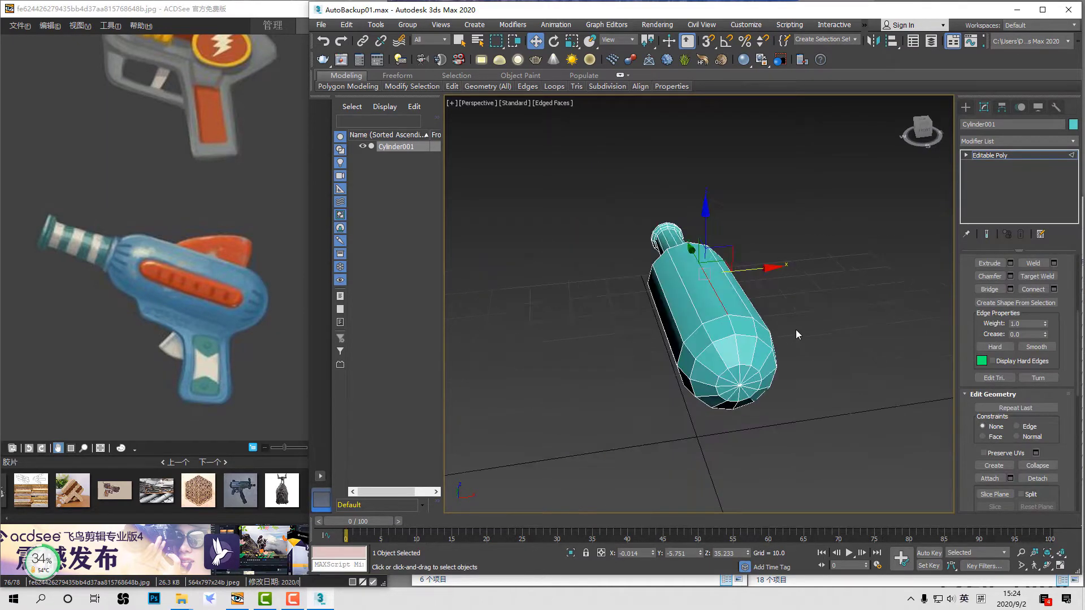
pyautogui.keyDown('alt'); pyautogui.moveTo(796, 330); pyautogui.dragTo(773, 295, button='middle'); pyautogui.keyUp('alt')
pyautogui.hotkey('alt', 'r')
pyautogui.keyDown('alt'); pyautogui.moveTo(728, 401); pyautogui.dragTo(741, 369, button='middle'); pyautogui.keyUp('alt')
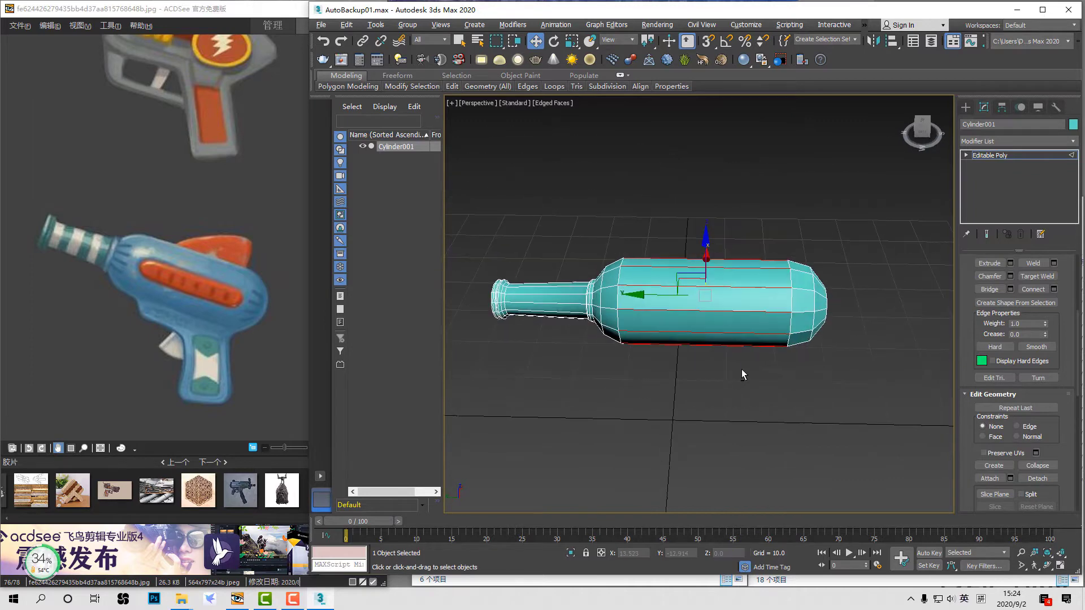
pyautogui.hotkey('ctrl', 'shift', 'e')
pyautogui.scroll(4, 744, 350)
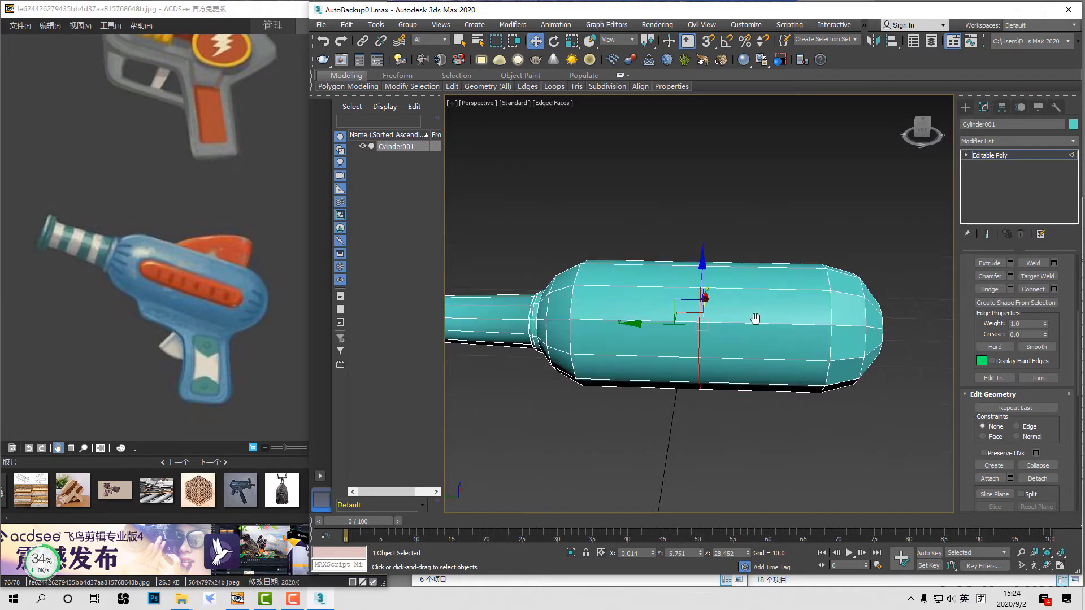
pyautogui.moveTo(647, 327); pyautogui.dragTo(613, 343)
pyautogui.keyDown('alt'); pyautogui.moveTo(614, 343); pyautogui.dragTo(812, 284, button='middle'); pyautogui.keyUp('alt')
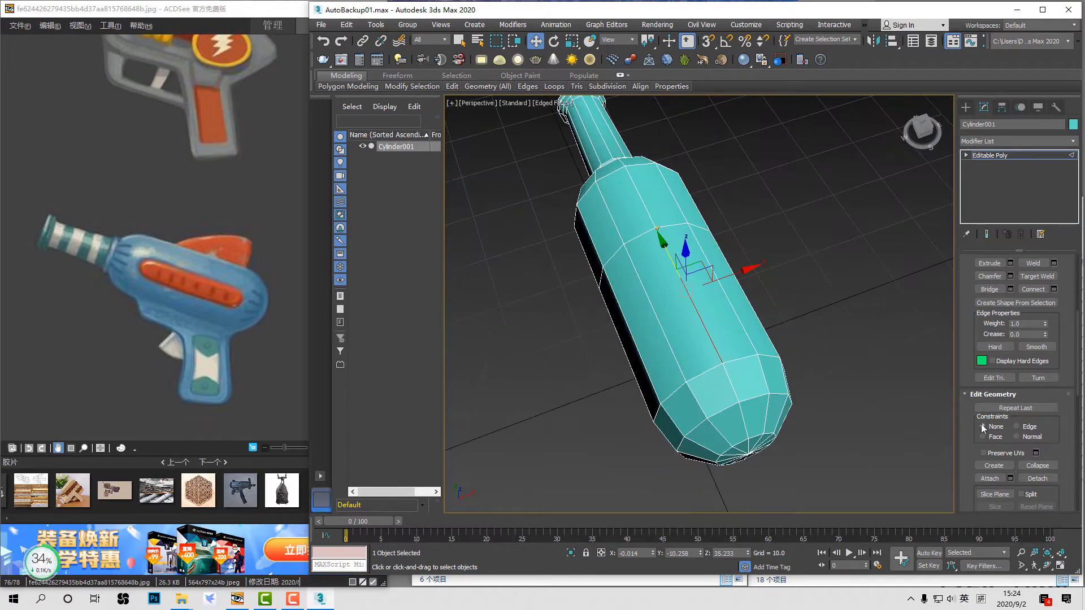
# Step: Chamfer the selected lengthwise edge on top of the body and target-weld the extra vertices at both ends of the chamfer
pyautogui.click(1010, 276)
pyautogui.moveTo(707, 327); pyautogui.dragTo(708, 321)
pyautogui.click(705, 408)
pyautogui.press('1')
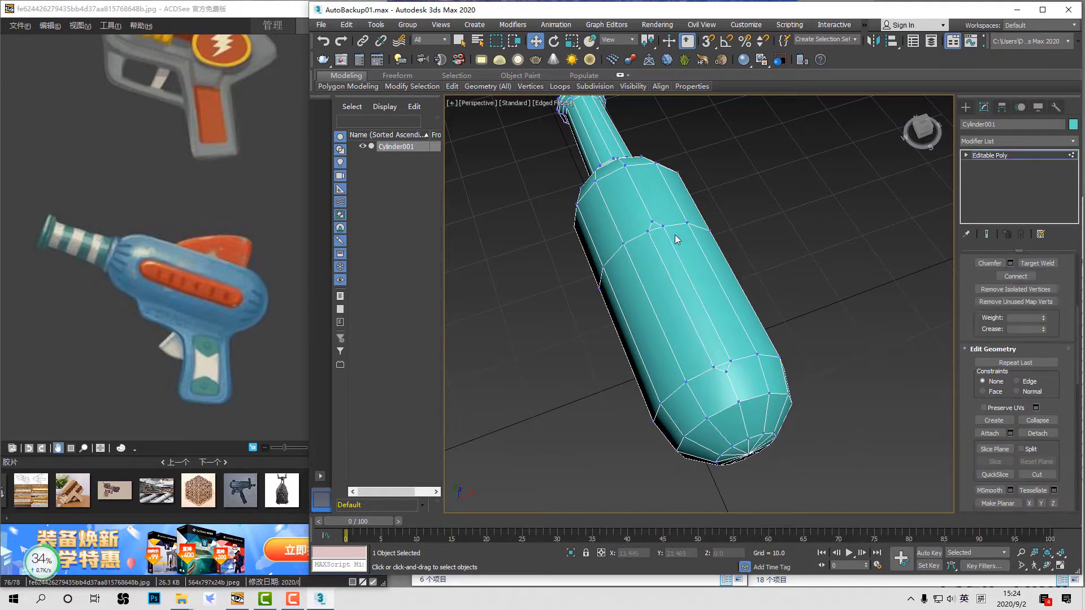
pyautogui.hotkey('ctrl', 'w')
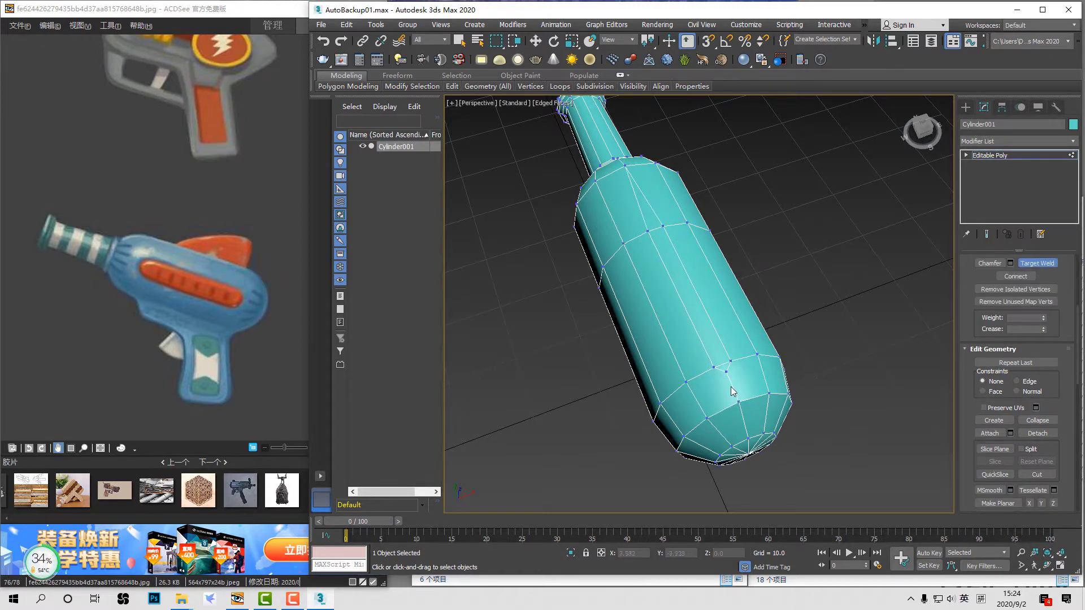
pyautogui.keyDown('alt'); pyautogui.moveTo(740, 399); pyautogui.dragTo(828, 322, button='middle'); pyautogui.keyUp('alt')
# Step: Extrude the narrow strip polygon on top of the body and raise its top face to Z about 38.978
pyautogui.press('w')
pyautogui.press('4')
pyautogui.click(814, 237)
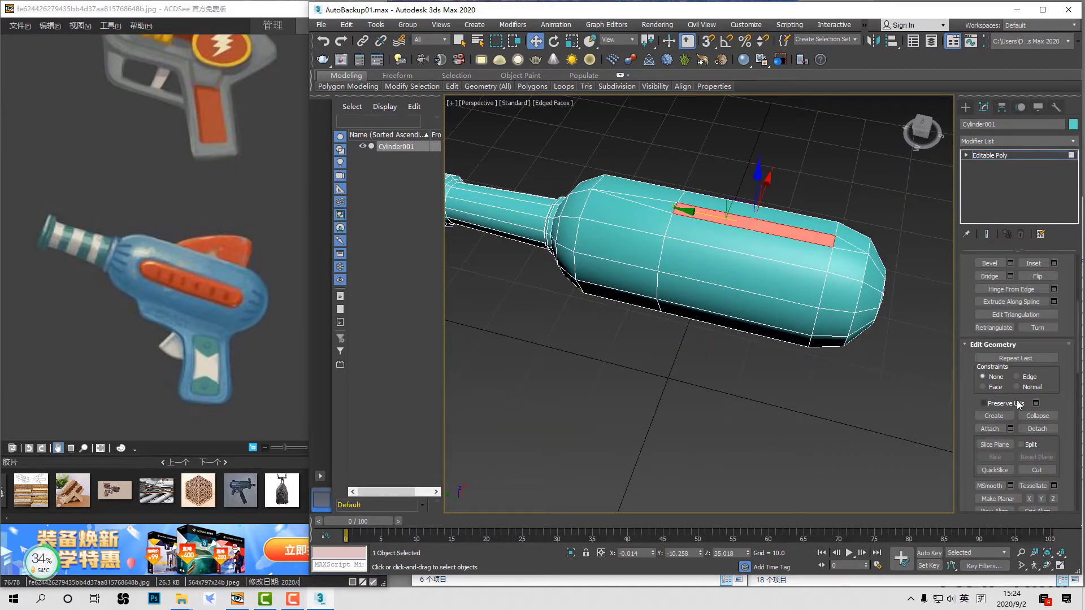
pyautogui.scroll(3, 1022, 311)
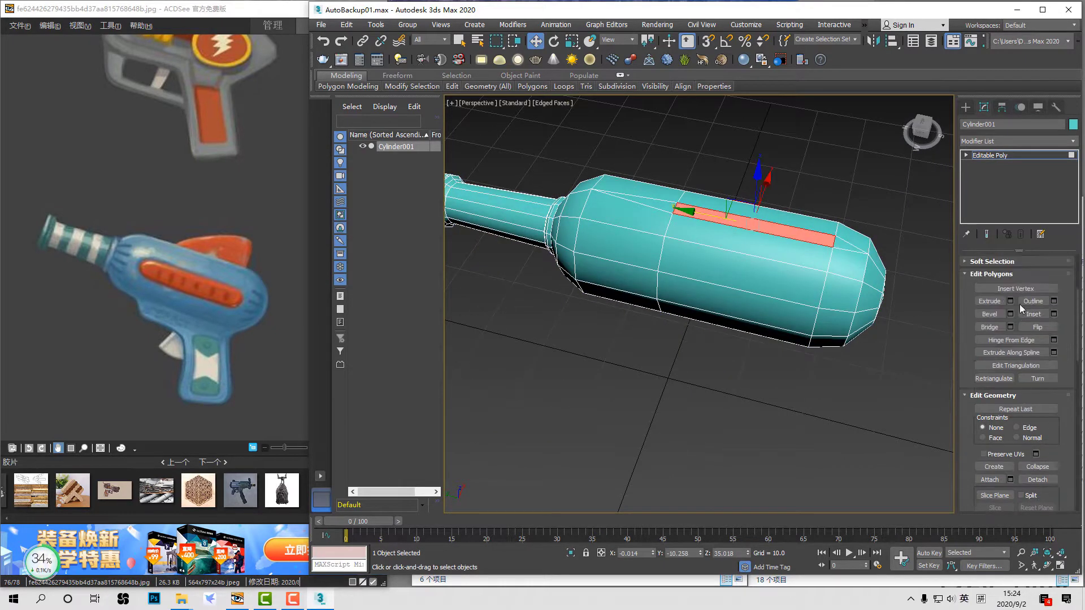
pyautogui.click(1010, 301)
pyautogui.click(705, 344)
pyautogui.keyDown('alt'); pyautogui.moveTo(706, 339); pyautogui.dragTo(741, 271, button='middle'); pyautogui.keyUp('alt')
pyautogui.moveTo(738, 262); pyautogui.dragTo(738, 237)
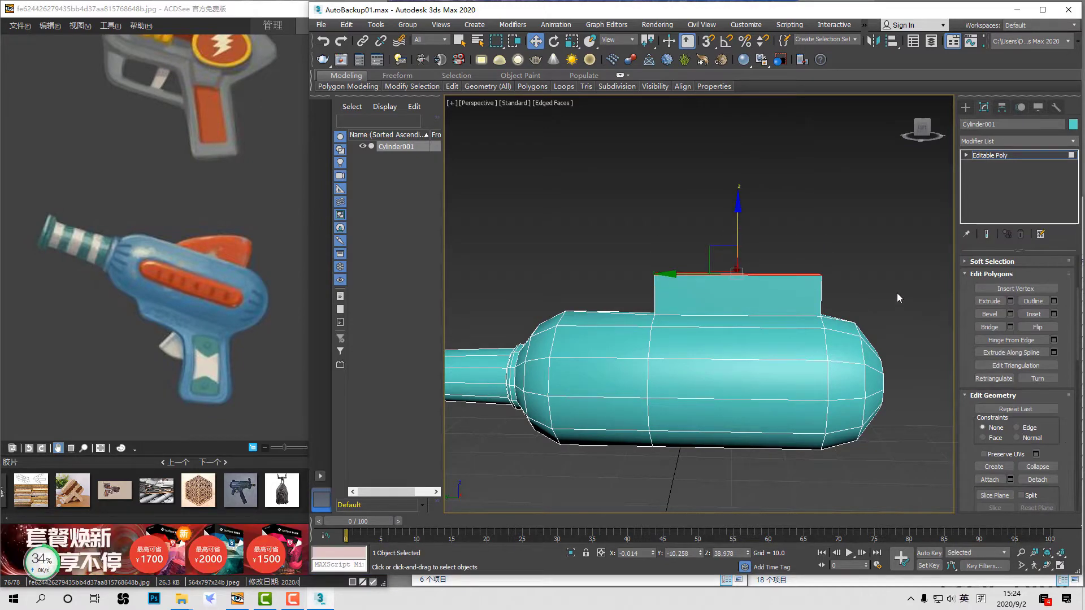
# Step: In a left wireframe view, select the top fin's base vertices and raise them about 0.221
pyautogui.press('l')
pyautogui.scroll(4, 811, 266)
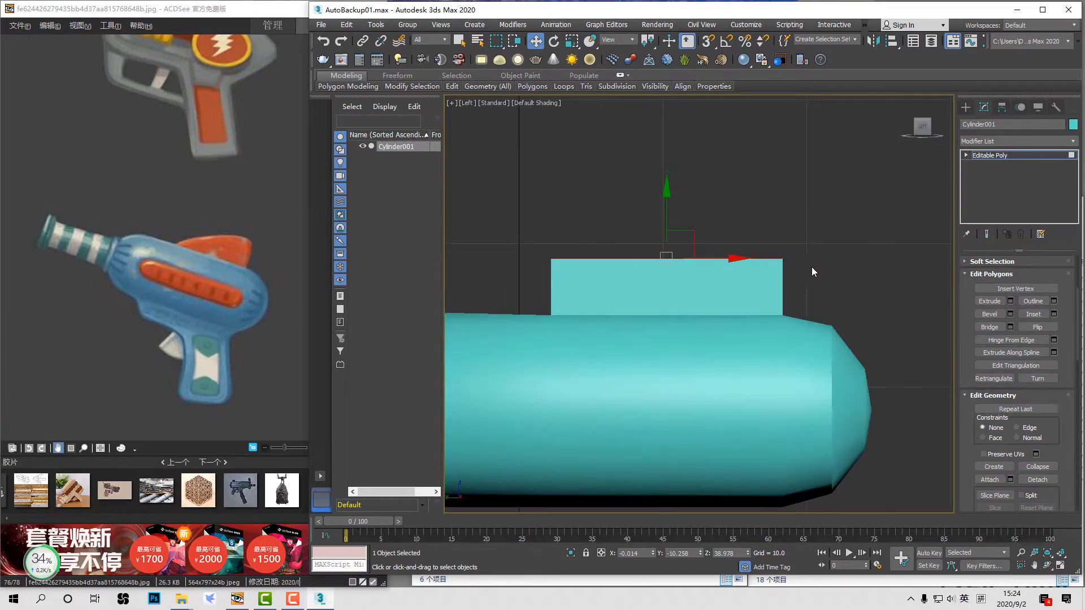
pyautogui.scroll(-2, 811, 271)
pyautogui.press('F3')
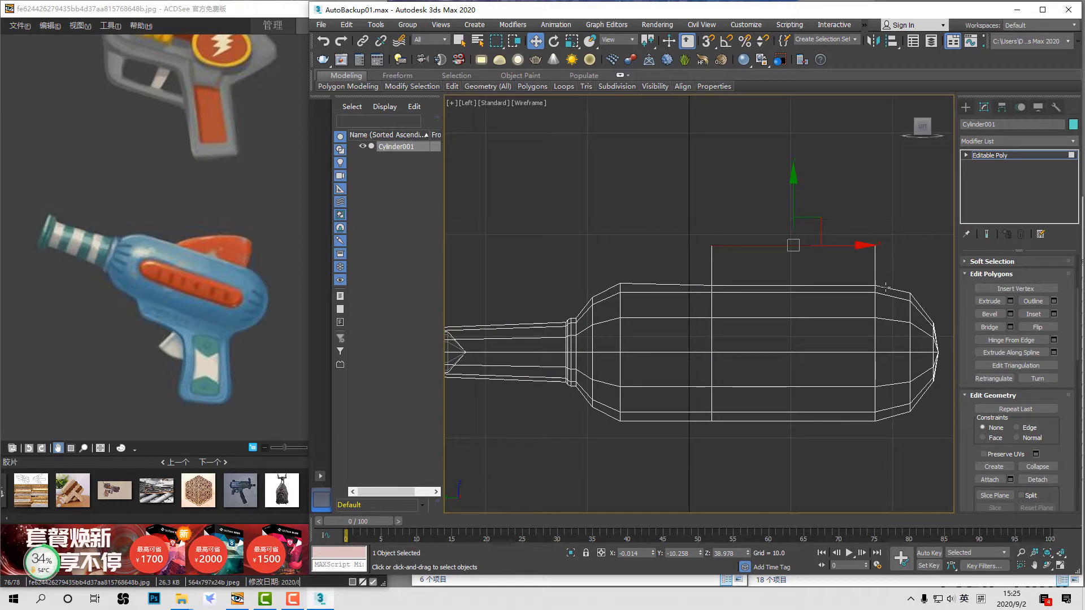
pyautogui.press('1')
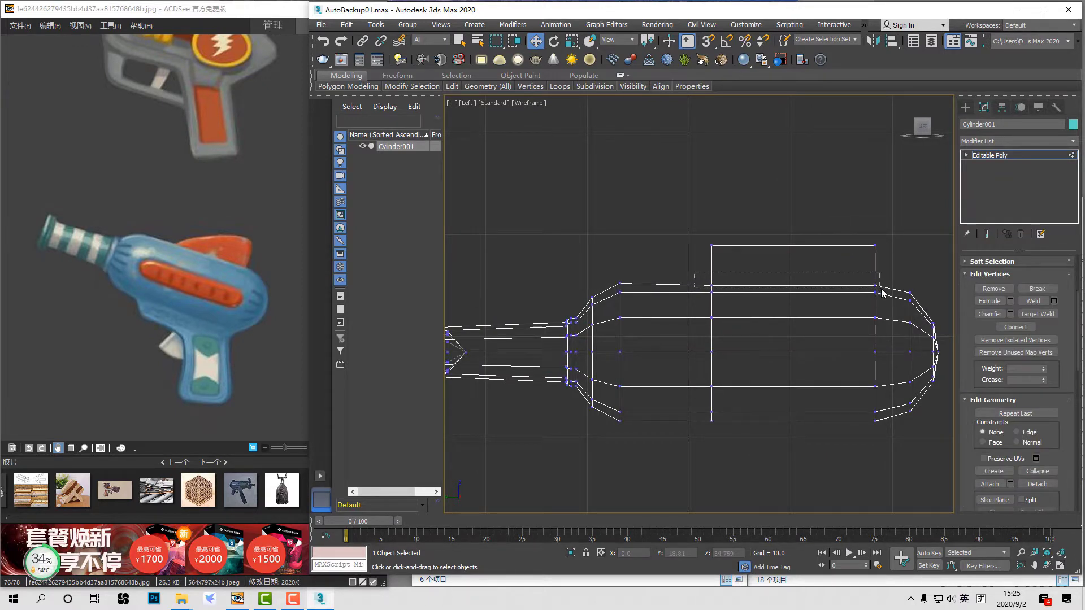
pyautogui.moveTo(882, 292); pyautogui.dragTo(882, 292)
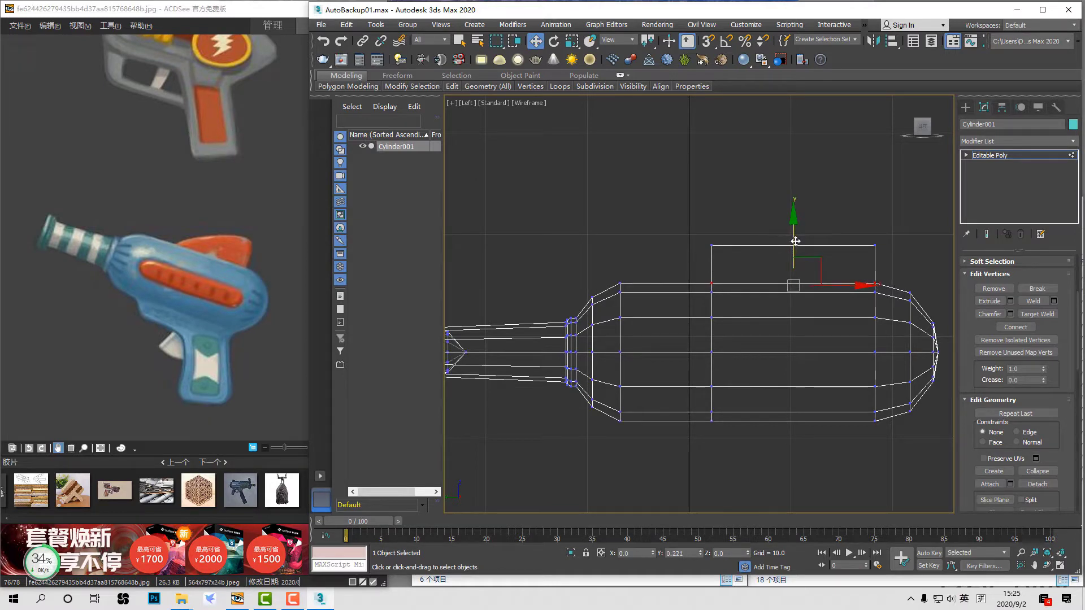
# Step: Move the fin's upper corners into a short raised tip with a long front slope, and connect its two slanted sides with an edge loop
pyautogui.click(717, 220)
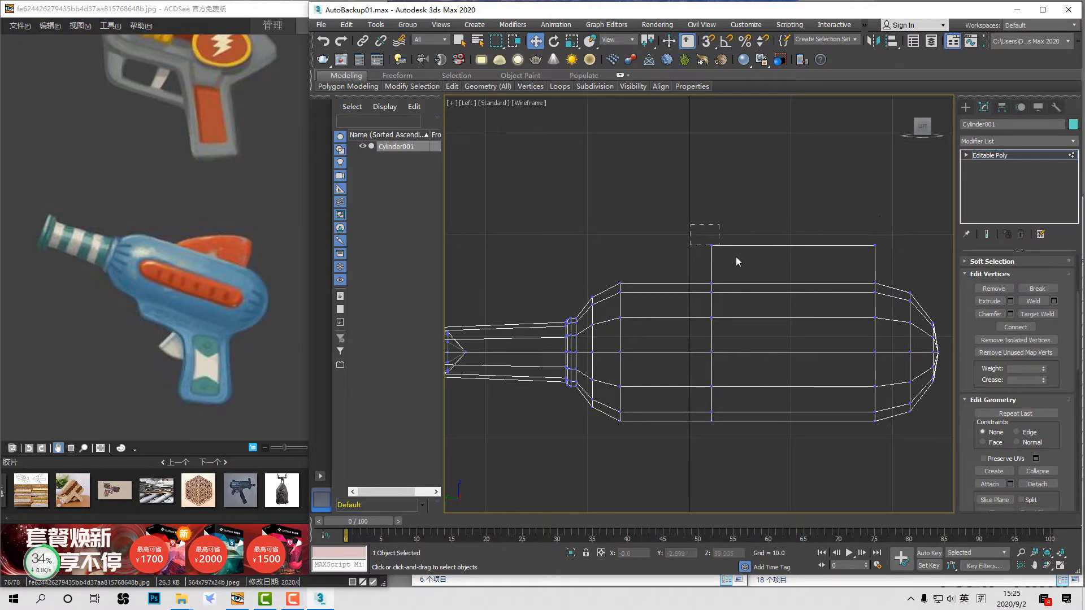
pyautogui.moveTo(736, 262); pyautogui.dragTo(875, 202)
pyautogui.press('2')
pyautogui.moveTo(768, 249); pyautogui.dragTo(947, 262)
pyautogui.hotkey('ctrl', 'shift', 'e')
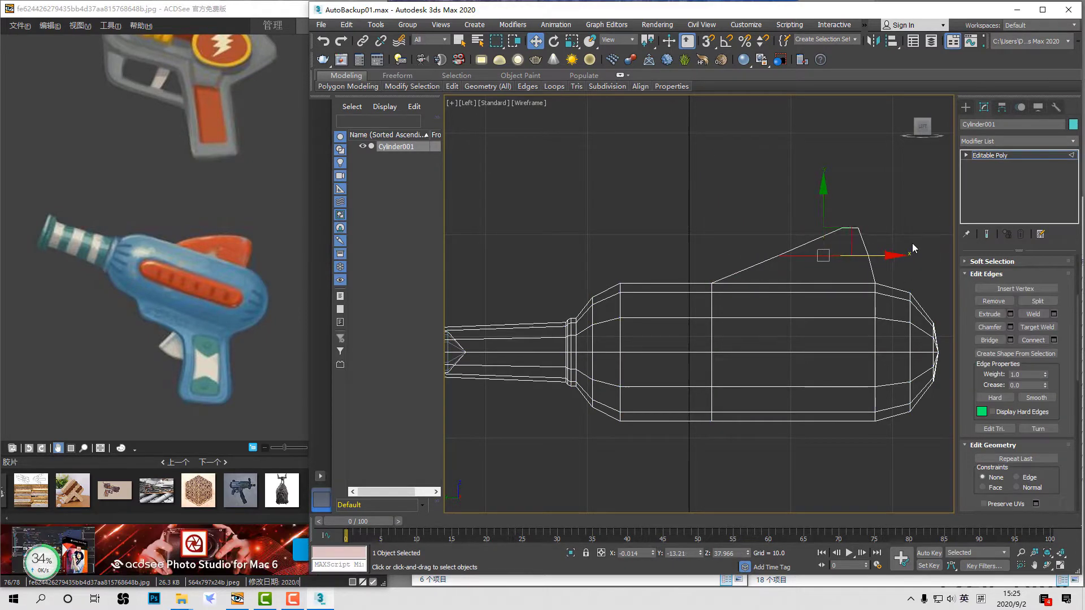
# Step: Move the fin's new rear and front mid-height vertices up and outward to round its profile
pyautogui.press('1')
pyautogui.click(868, 255)
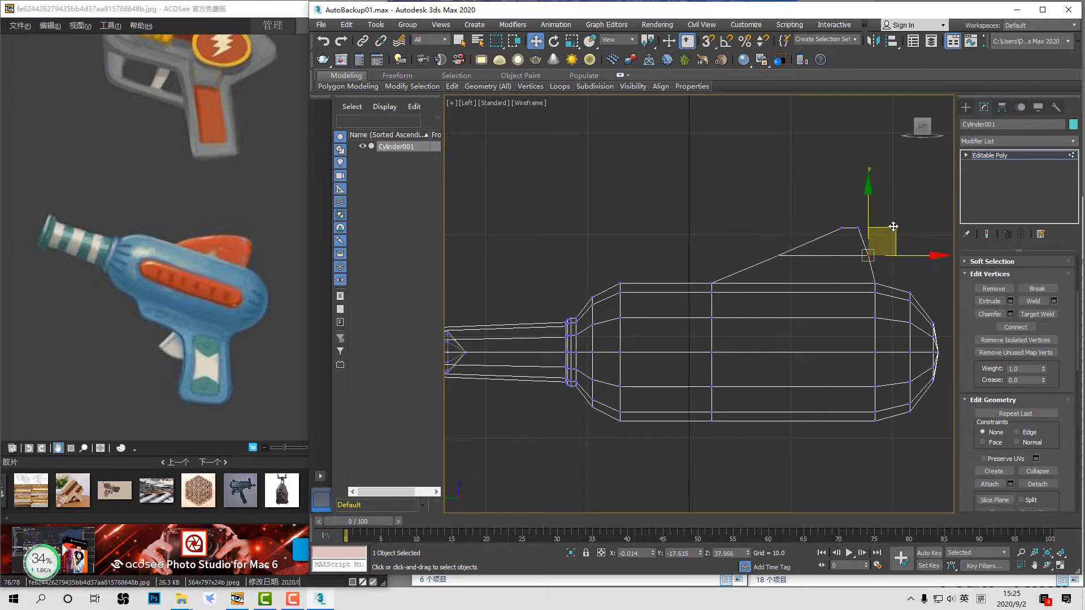
pyautogui.moveTo(893, 227); pyautogui.dragTo(897, 218)
pyautogui.click(778, 255)
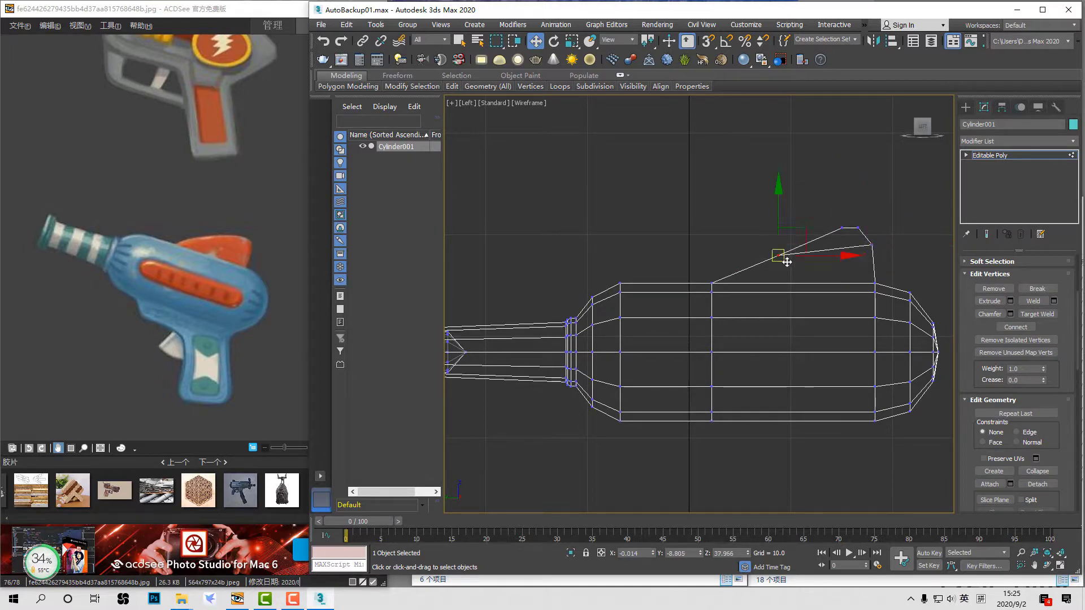
pyautogui.moveTo(802, 246); pyautogui.dragTo(804, 234)
pyautogui.click(906, 206)
# Step: Examine the whole model in perspective, checking the new top fin against the body and barrel
pyautogui.scroll(-2, 906, 206)
pyautogui.moveTo(907, 206)
pyautogui.mouseDown(button='middle')
pyautogui.moveTo(860, 219)
pyautogui.moveTo(880, 252)
pyautogui.moveTo(875, 283)
pyautogui.moveTo(866, 276)
pyautogui.moveTo(889, 277)
pyautogui.moveTo(904, 246)
pyautogui.mouseUp(button='middle')
pyautogui.press('p')
pyautogui.scroll(-5, 867, 237)
pyautogui.scroll(3, 880, 253)
pyautogui.click(998, 156)
pyautogui.click(913, 250)
pyautogui.click(813, 288)
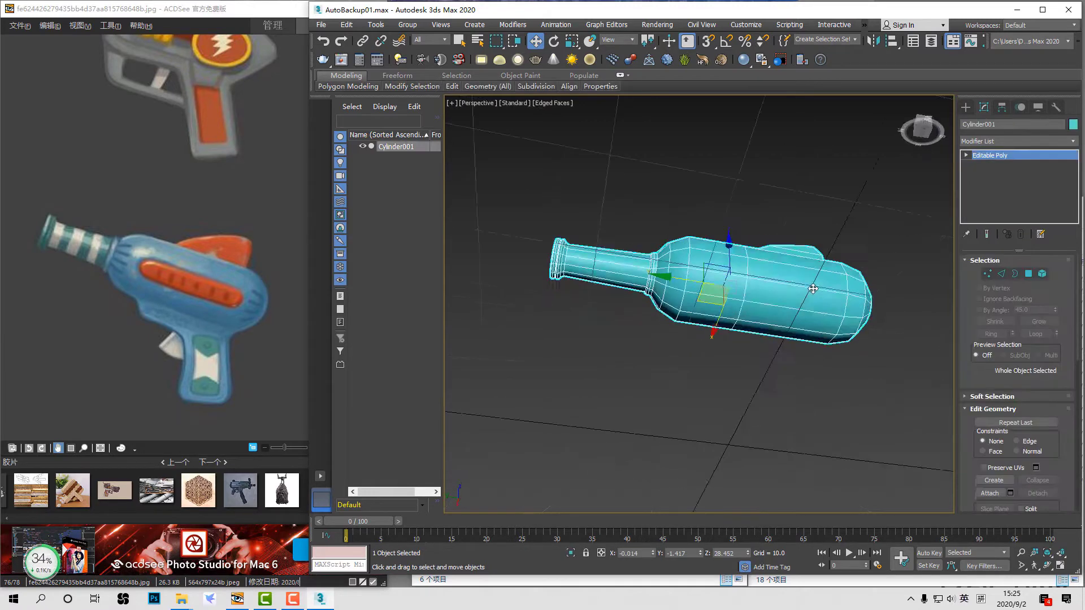
pyautogui.scroll(5, 813, 288)
pyautogui.keyDown('alt'); pyautogui.moveTo(811, 277); pyautogui.dragTo(823, 306, button='middle'); pyautogui.keyUp('alt')
pyautogui.scroll(-3, 792, 291)
# Step: Select the lengthwise edge on the underside of the body's rear section and chamfer it with one segment
pyautogui.press('4')
pyautogui.moveTo(734, 283)
pyautogui.keyDown('alt'); pyautogui.mouseDown(button='middle')
pyautogui.moveTo(720, 284)
pyautogui.moveTo(754, 290)
pyautogui.mouseUp(button='middle'); pyautogui.keyUp('alt')
pyautogui.press('2')
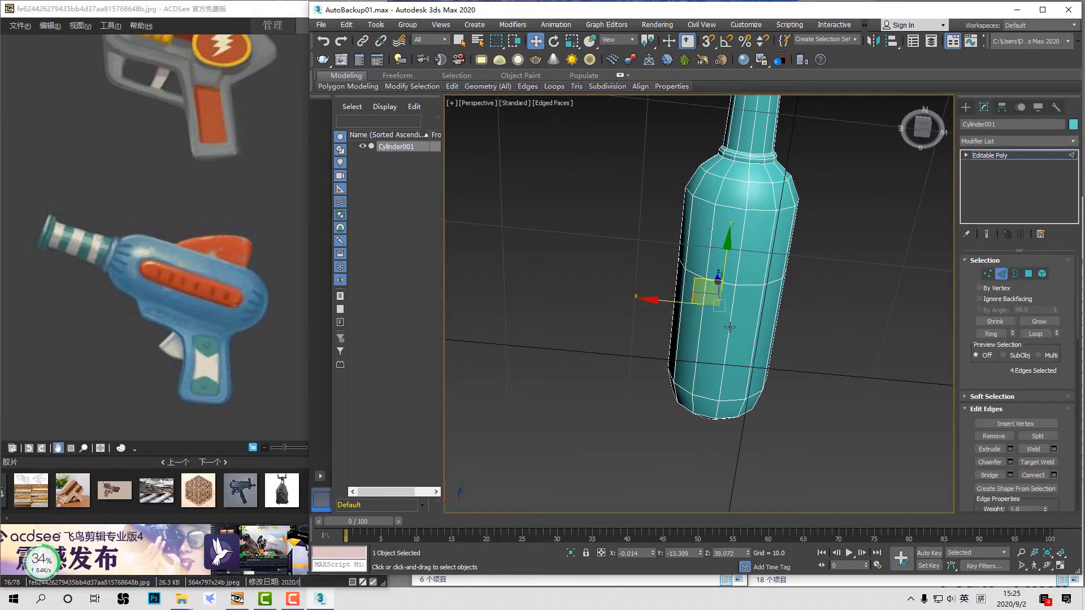
pyautogui.click(729, 327)
pyautogui.keyDown('alt'); pyautogui.moveTo(729, 326); pyautogui.dragTo(650, 317, button='middle'); pyautogui.keyUp('alt')
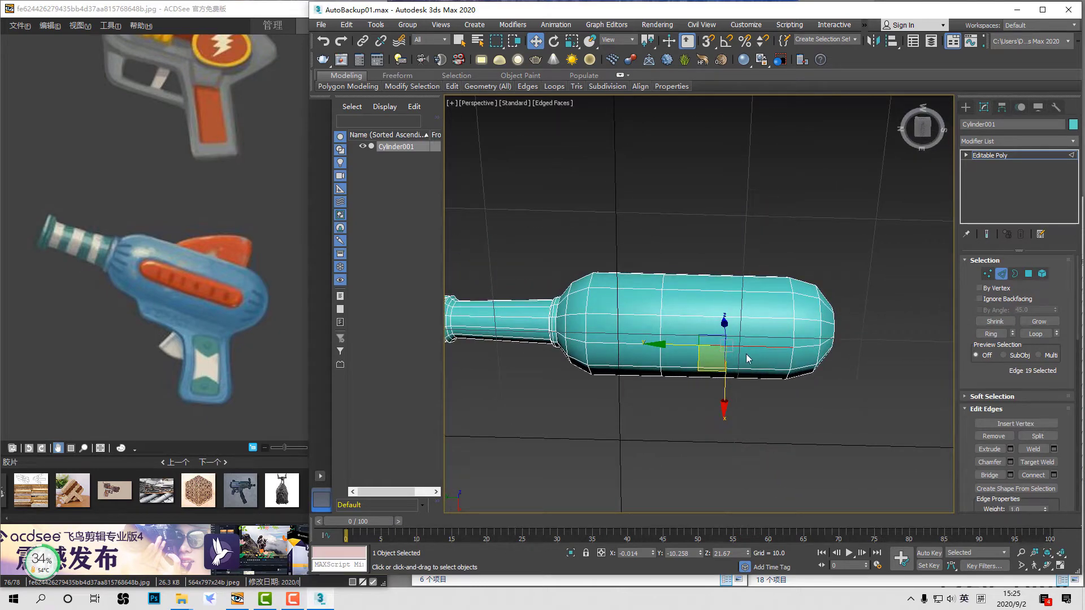
pyautogui.click(1010, 450)
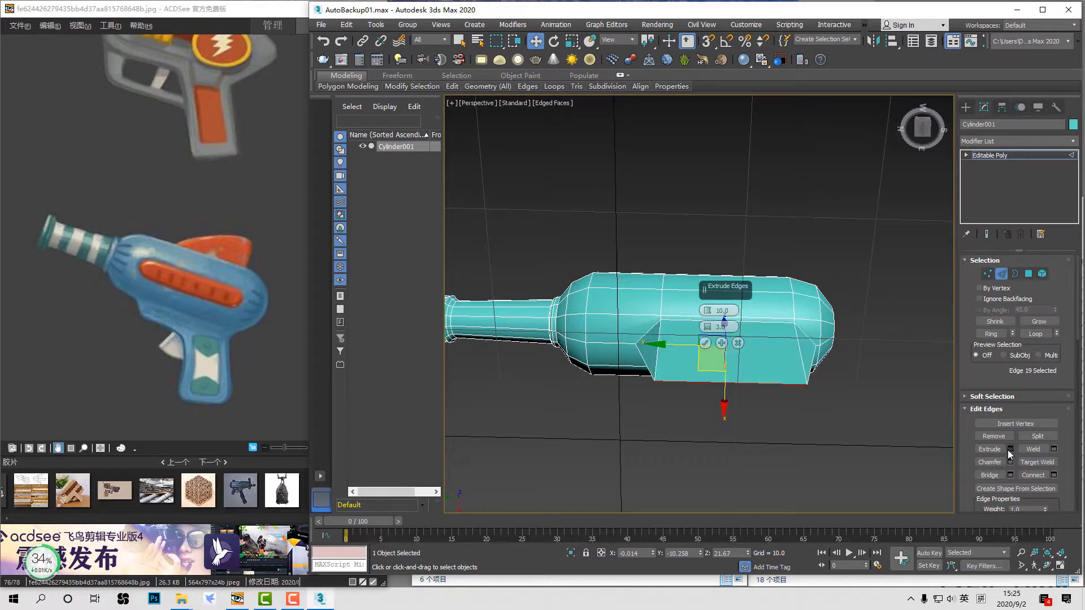
pyautogui.click(1011, 463)
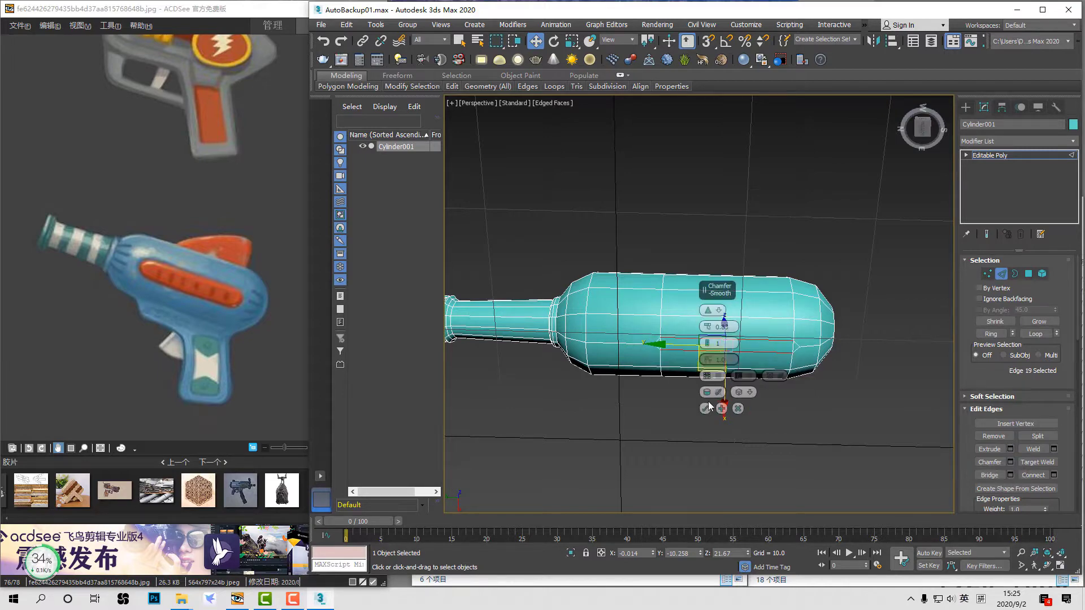
pyautogui.click(705, 408)
# Step: Target-weld the extra vertices at the front and rear ends of the underside chamfer
pyautogui.keyDown('alt'); pyautogui.moveTo(704, 362); pyautogui.dragTo(724, 305, button='middle'); pyautogui.keyUp('alt')
pyautogui.scroll(2, 723, 303)
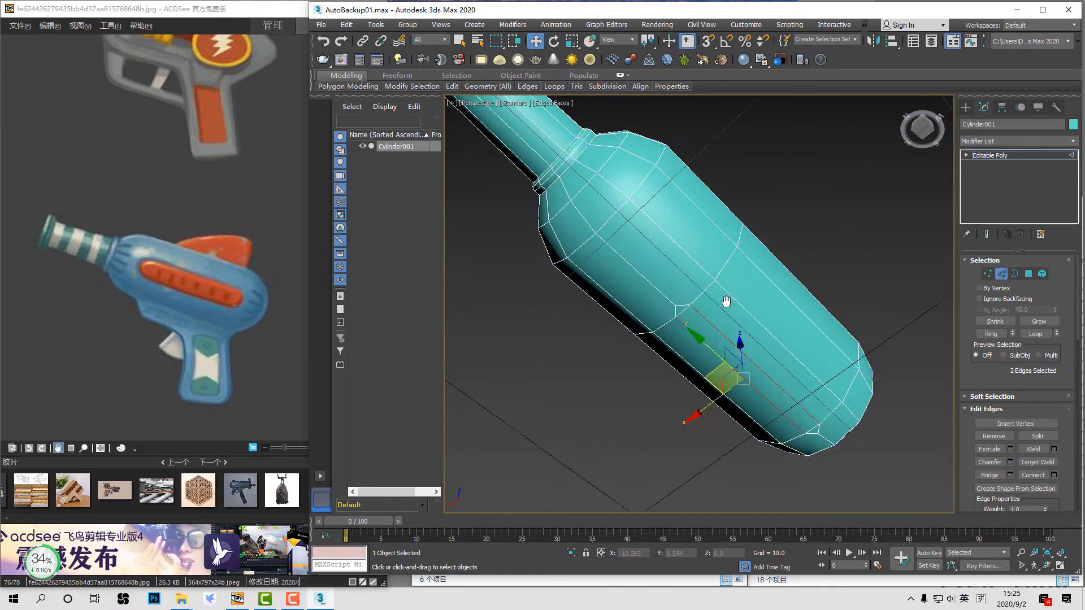
pyautogui.press('1')
pyautogui.hotkey('ctrl', 'w')
pyautogui.click(676, 305)
pyautogui.click(596, 234)
pyautogui.keyDown('alt'); pyautogui.moveTo(632, 271); pyautogui.dragTo(847, 345, button='middle'); pyautogui.keyUp('alt')
pyautogui.moveTo(847, 345); pyautogui.dragTo(686, 455, button='middle')
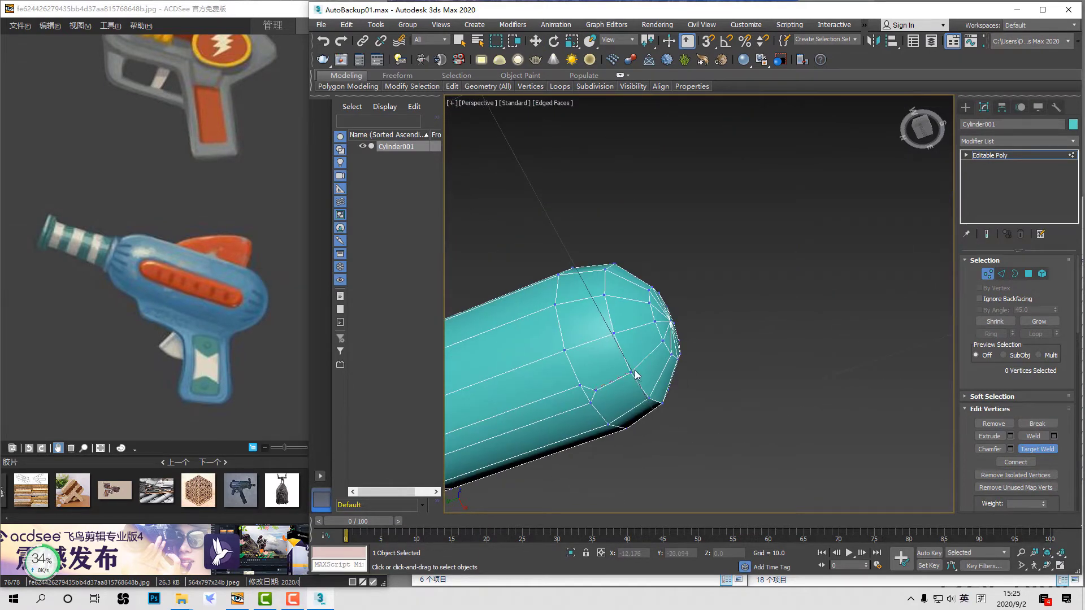
pyautogui.scroll(-4, 689, 343)
pyautogui.keyDown('alt'); pyautogui.moveTo(689, 343); pyautogui.dragTo(834, 309, button='middle'); pyautogui.keyUp('alt')
pyautogui.press('w')
pyautogui.scroll(2, 775, 330)
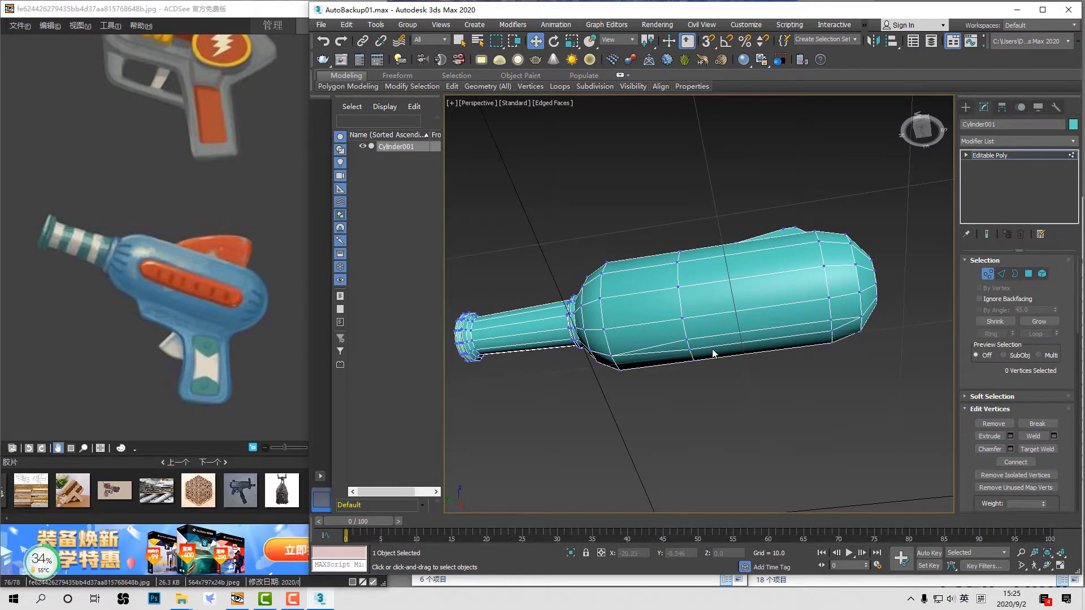
# Step: Move the short front edge of the underside strip toward the barrel to Y about 1.353
pyautogui.press('2')
pyautogui.click(691, 345)
pyautogui.moveTo(632, 359); pyautogui.dragTo(625, 358)
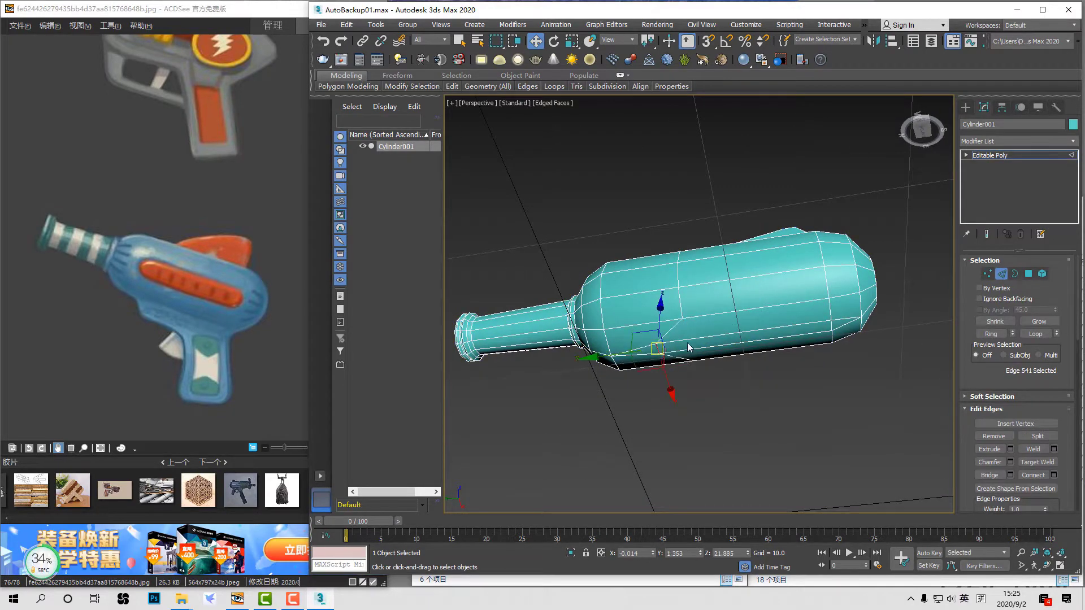
pyautogui.keyDown('alt'); pyautogui.moveTo(696, 334); pyautogui.dragTo(709, 333, button='middle'); pyautogui.keyUp('alt')
# Step: Extrude the underside strip polygon into a block reaching down to Z about 15.744
pyautogui.press('4')
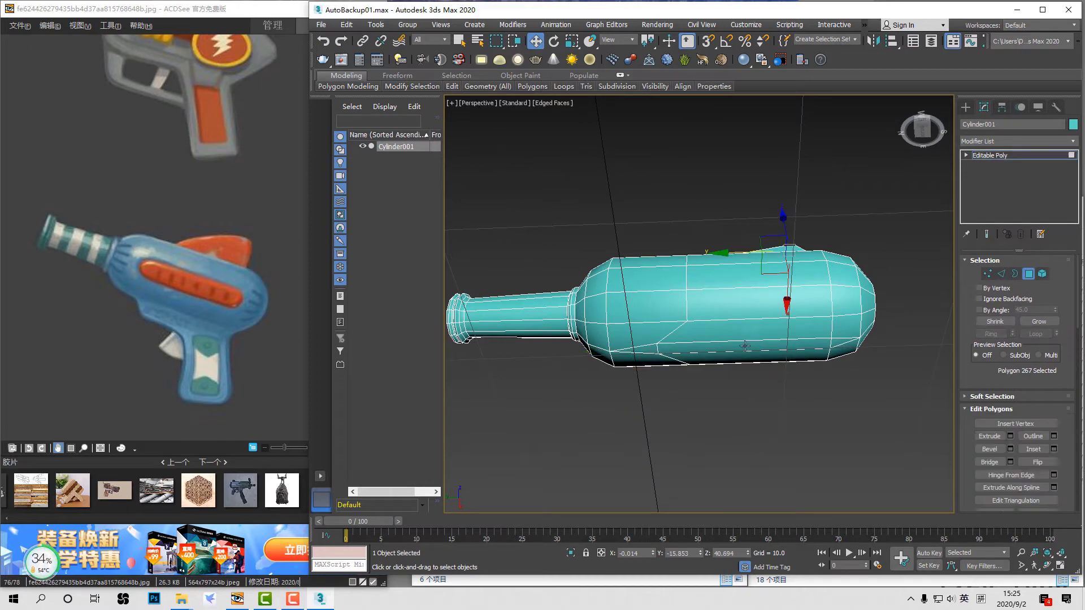
pyautogui.click(747, 345)
pyautogui.click(1009, 435)
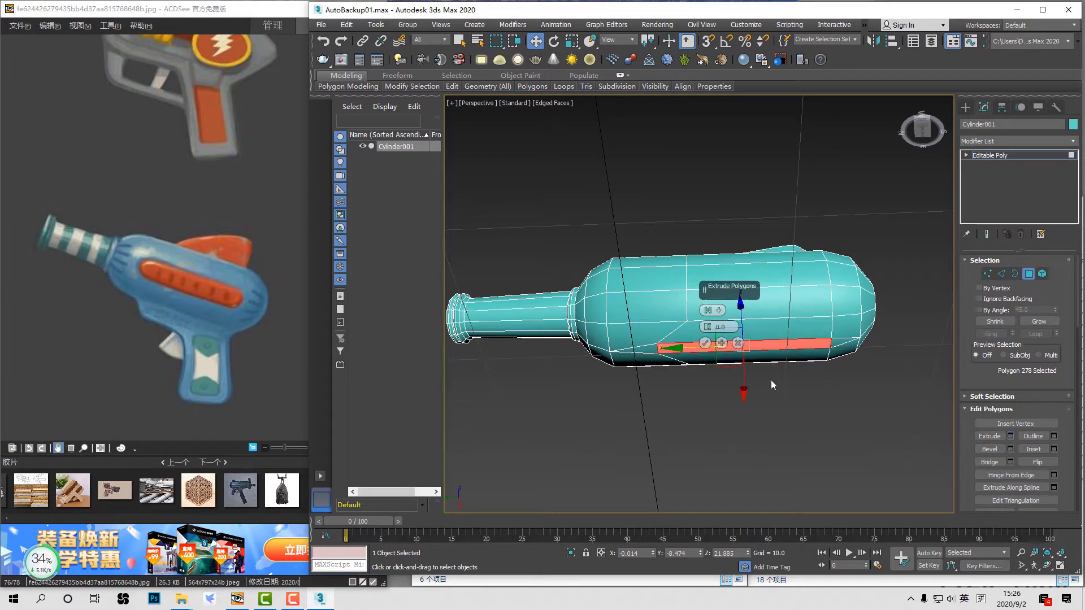
pyautogui.click(705, 343)
pyautogui.keyDown('alt'); pyautogui.moveTo(711, 349); pyautogui.dragTo(794, 347, button='middle'); pyautogui.keyUp('alt')
pyautogui.scroll(-3, 773, 347)
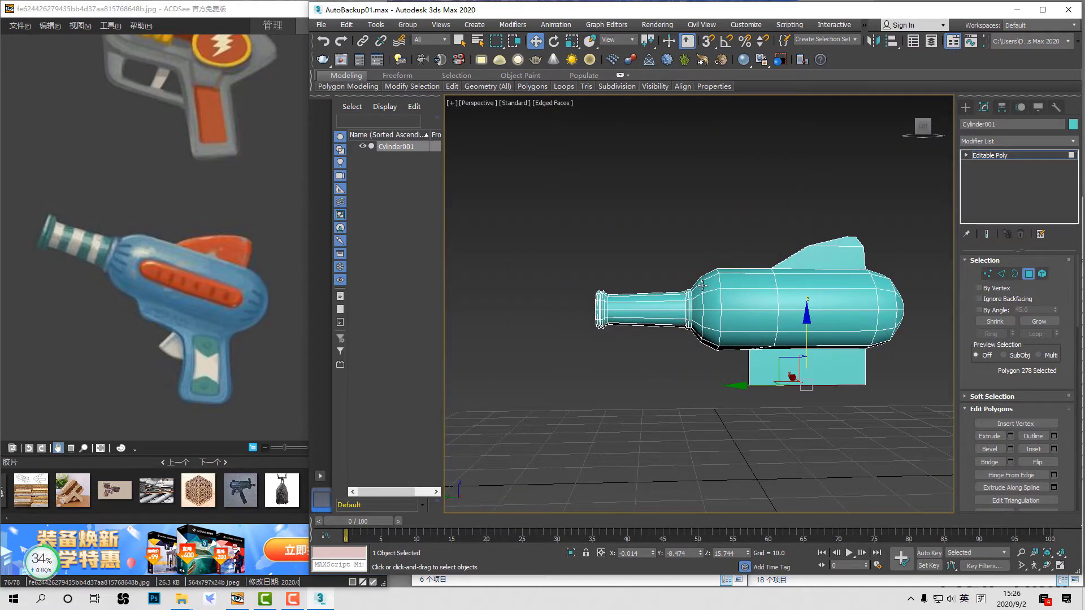
pyautogui.press('1')
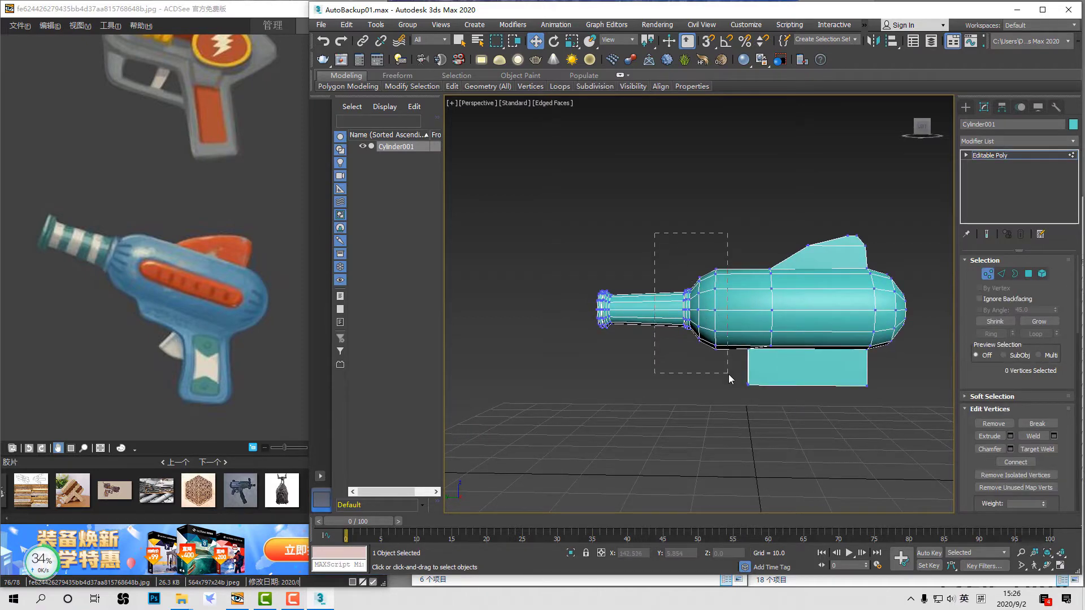
pyautogui.moveTo(728, 374); pyautogui.dragTo(729, 376)
pyautogui.keyDown('alt'); pyautogui.moveTo(812, 399); pyautogui.dragTo(839, 399, button='middle'); pyautogui.keyUp('alt')
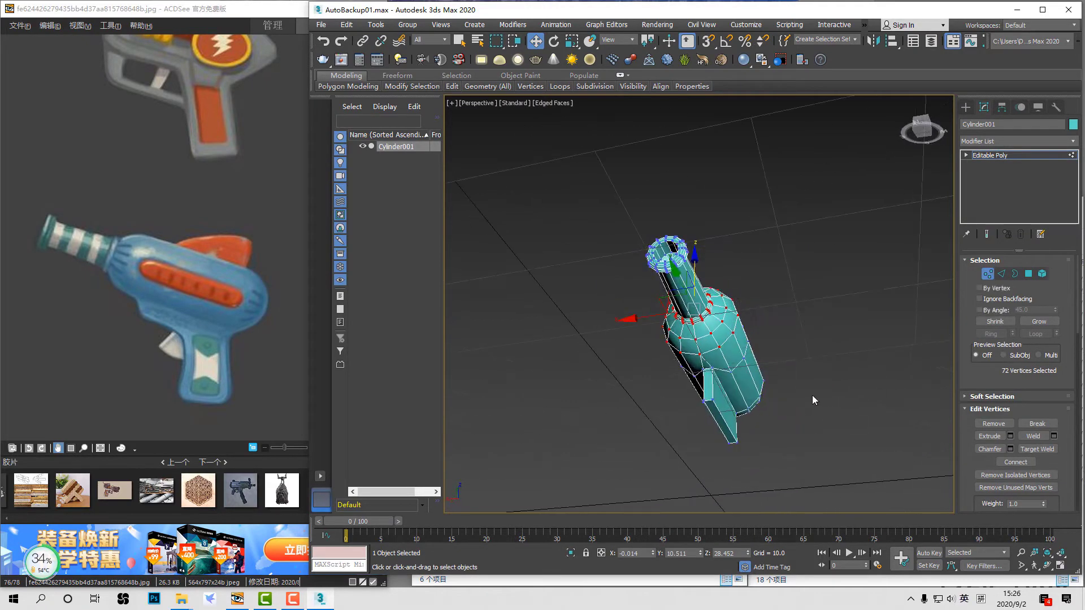
# Step: Grow the selection to all five polygons of the underside block and scale them to 150% along X
pyautogui.press('4')
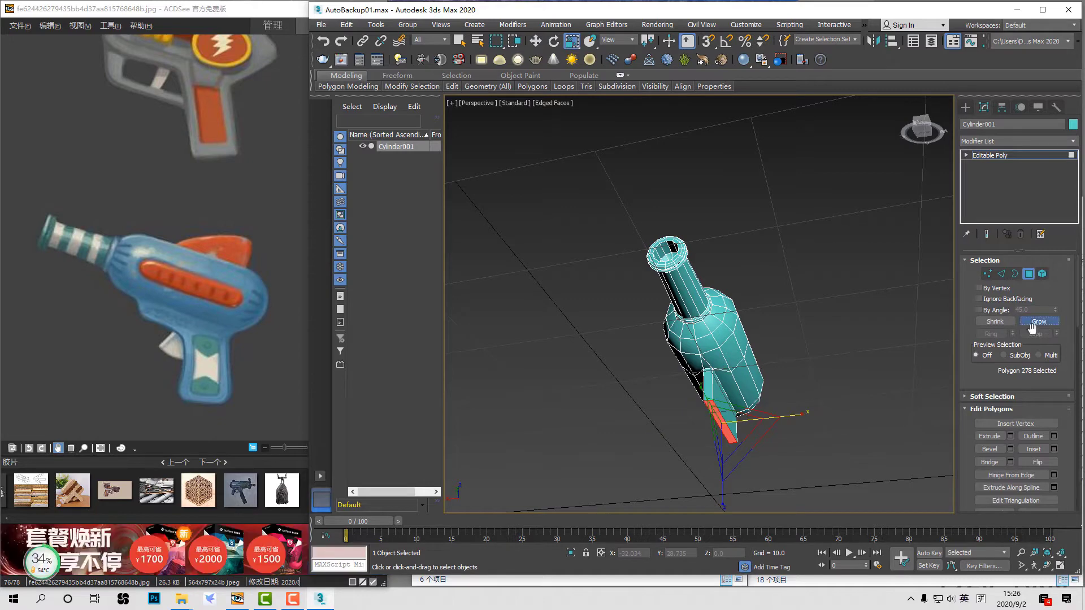
pyautogui.click(1032, 321)
pyautogui.press('z')
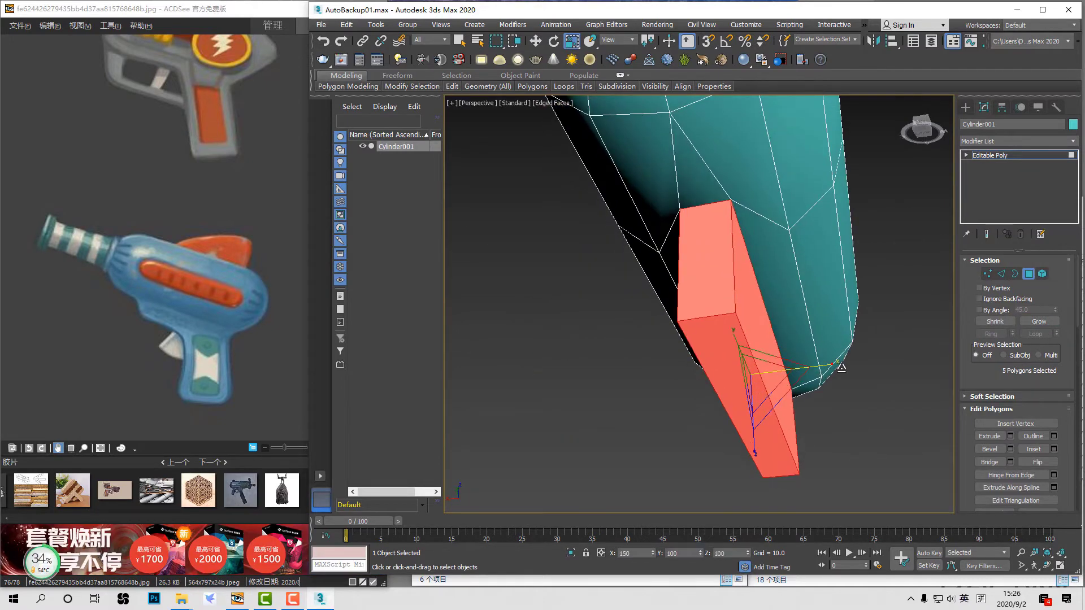
pyautogui.scroll(-6, 820, 367)
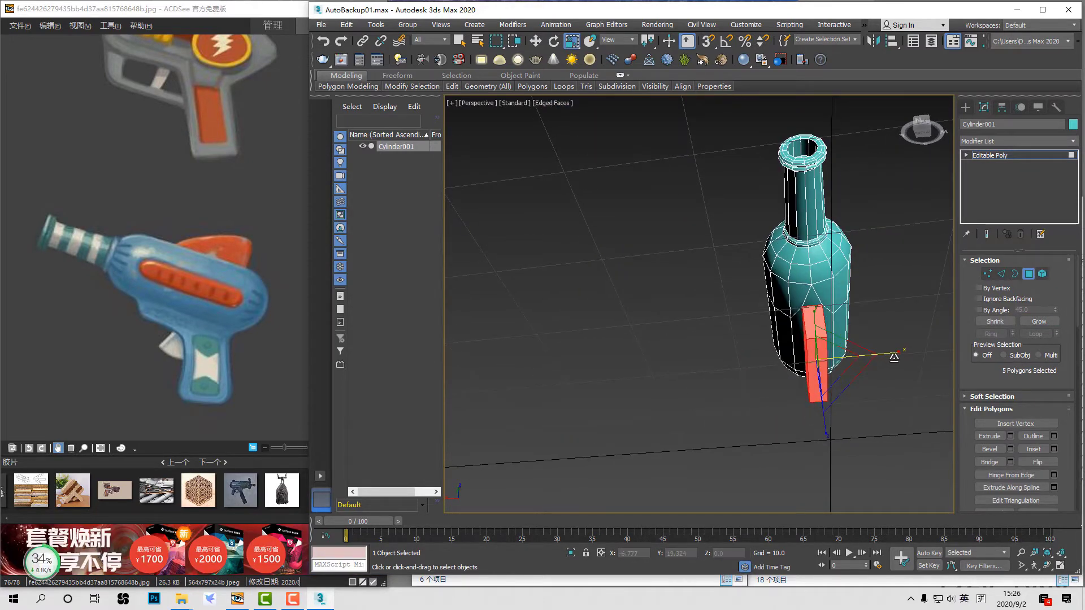
pyautogui.moveTo(888, 356)
pyautogui.keyDown('alt'); pyautogui.mouseDown(button='middle')
pyautogui.moveTo(926, 385)
pyautogui.moveTo(798, 330)
pyautogui.moveTo(822, 395)
pyautogui.mouseUp(button='middle'); pyautogui.keyUp('alt')
# Step: In a left wireframe view, select the underside block's four base vertices and lower them about 0.275
pyautogui.press('l')
pyautogui.press('F3')
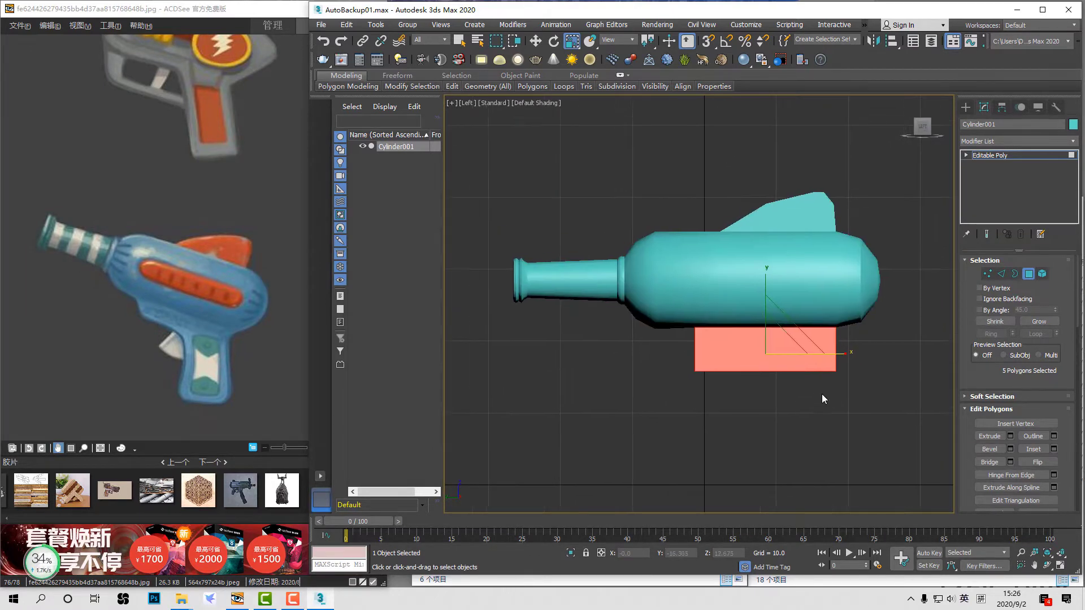
pyautogui.press('1')
pyautogui.moveTo(673, 350); pyautogui.dragTo(714, 380)
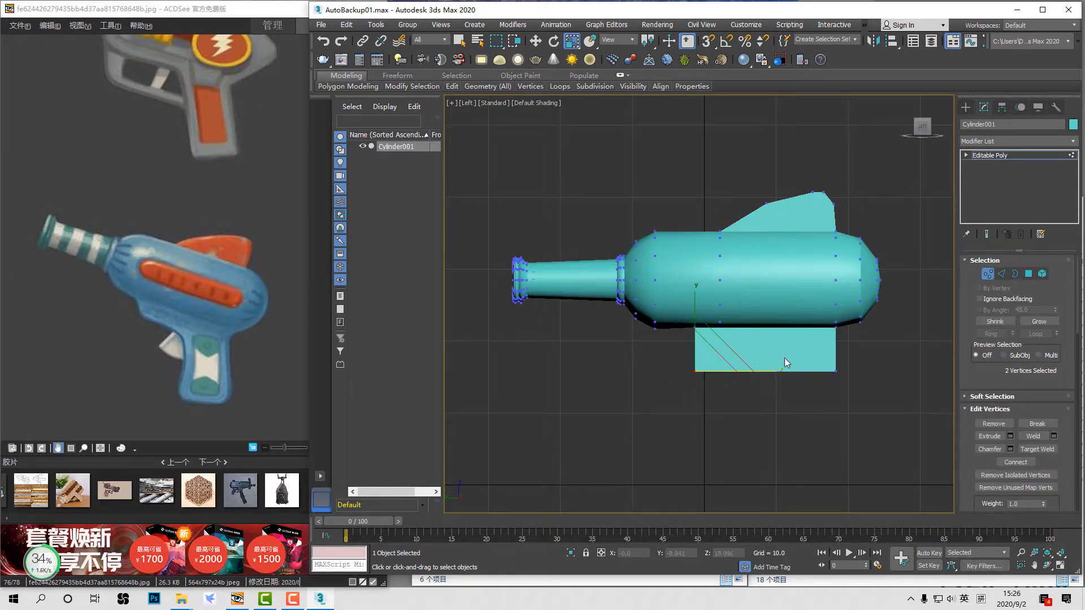
pyautogui.press('F3')
pyautogui.scroll(3, 784, 358)
pyautogui.moveTo(859, 343); pyautogui.dragTo(651, 314)
pyautogui.press('w')
pyautogui.moveTo(755, 272); pyautogui.dragTo(759, 275)
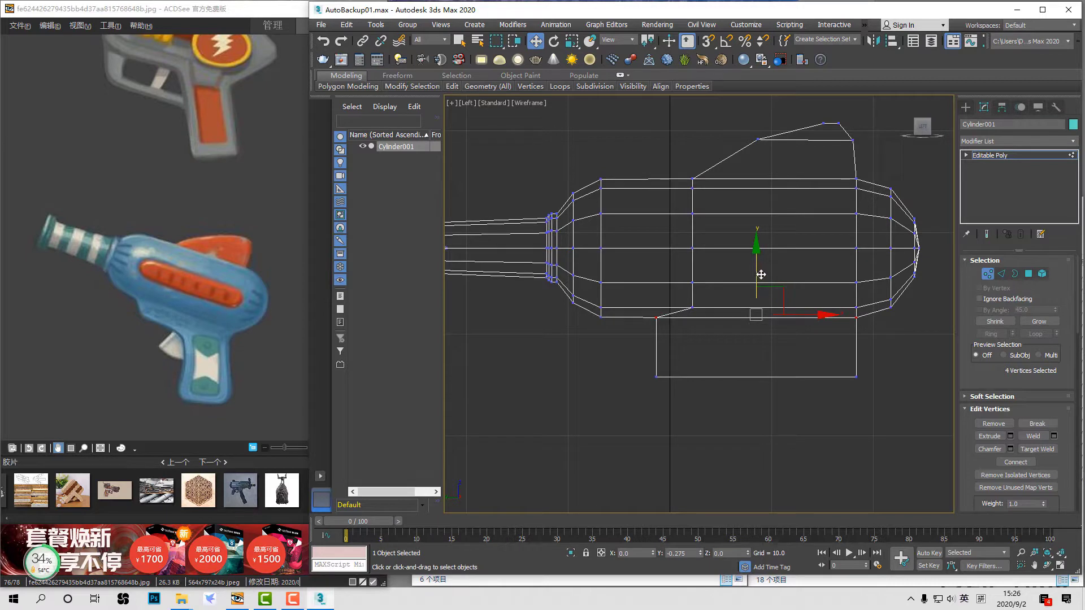
pyautogui.click(890, 374)
# Step: Reshape the underside block by raising its lower front and rear corners and shifting its front vertices toward the barrel
pyautogui.press('F3')
pyautogui.moveTo(653, 360)
pyautogui.mouseDown()
pyautogui.moveTo(688, 391)
pyautogui.moveTo(696, 327)
pyautogui.mouseUp()
pyautogui.moveTo(700, 393); pyautogui.dragTo(645, 313)
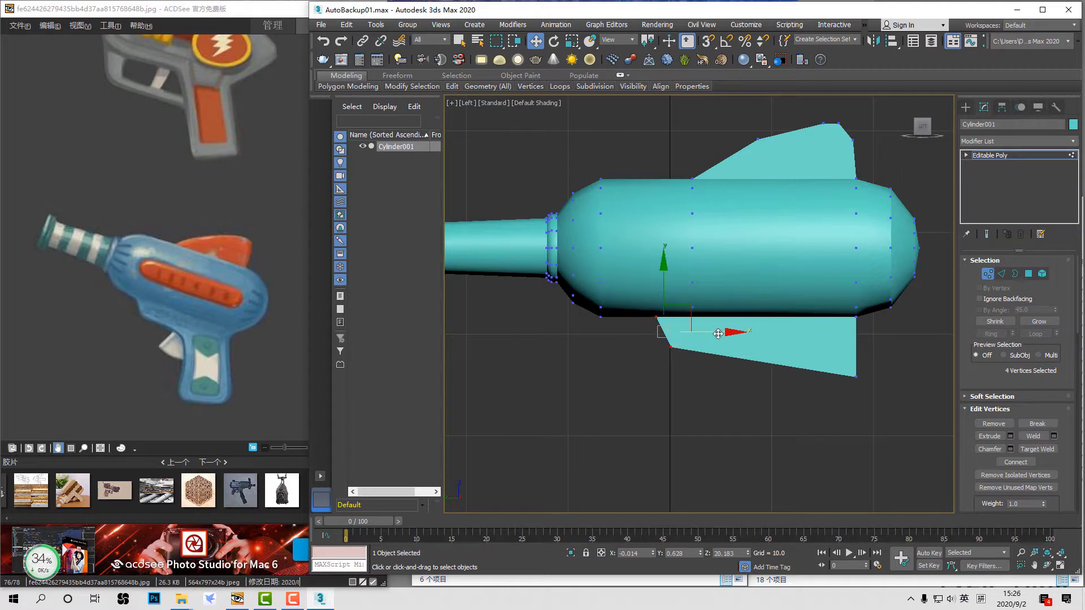
pyautogui.moveTo(718, 334); pyautogui.dragTo(707, 337)
pyautogui.moveTo(845, 370); pyautogui.dragTo(889, 323)
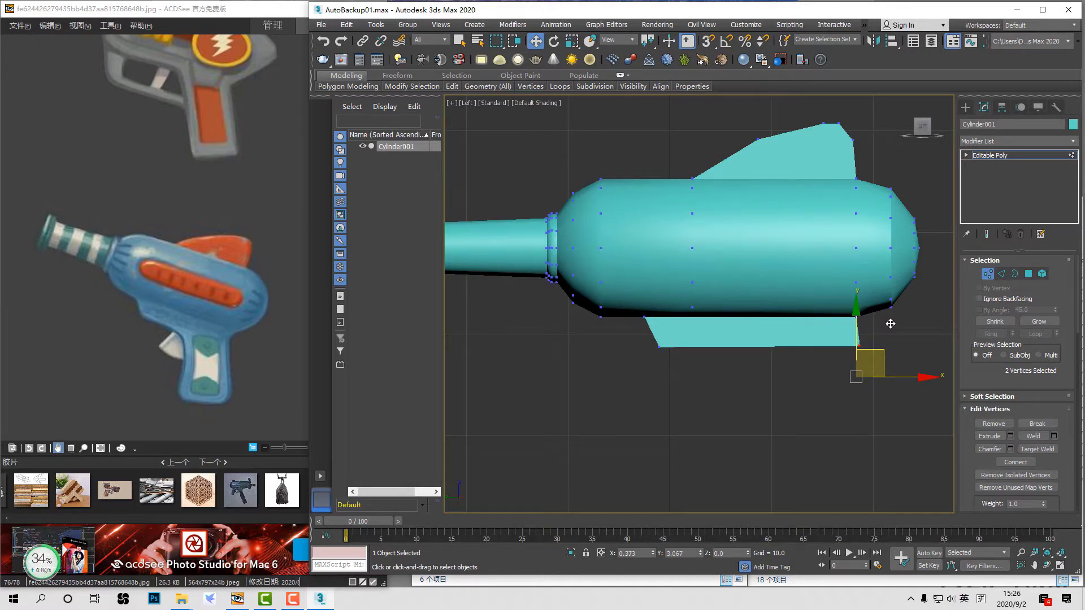
# Step: Snap the underside block's lower rear vertices level with its lower front vertices, and shift them about 0.206 toward the rear
pyautogui.moveTo(890, 323); pyautogui.dragTo(860, 323)
pyautogui.press('s')
pyautogui.press('space')
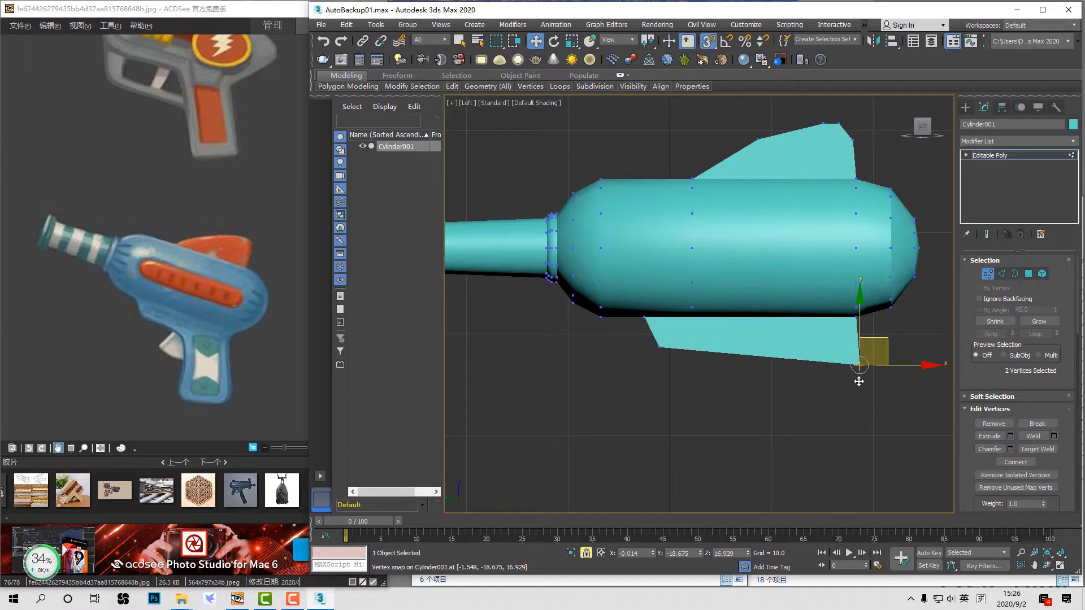
pyautogui.moveTo(860, 363); pyautogui.dragTo(661, 348)
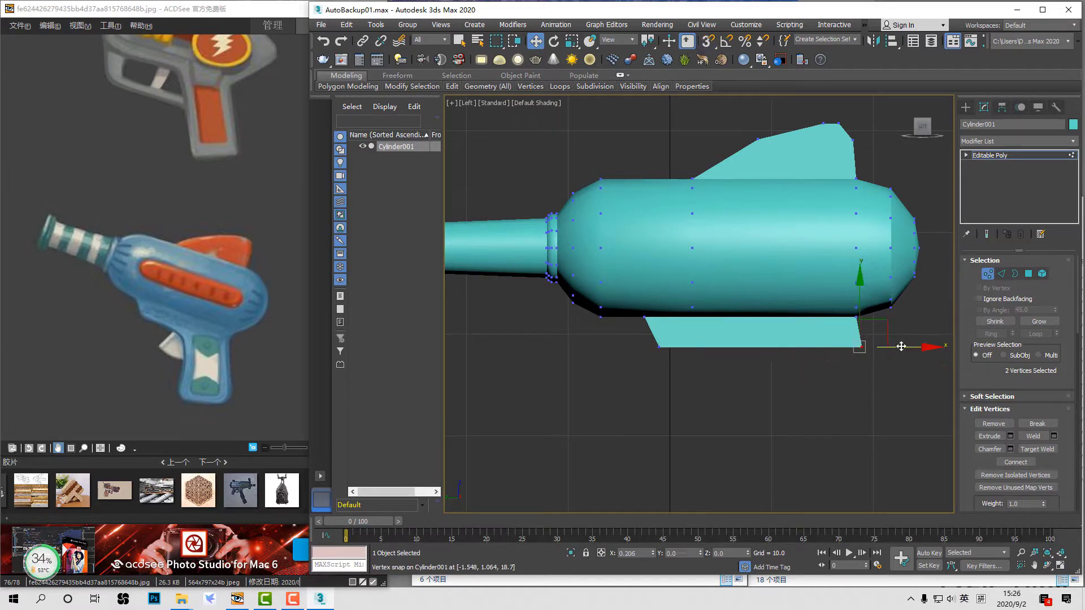
pyautogui.click(869, 376)
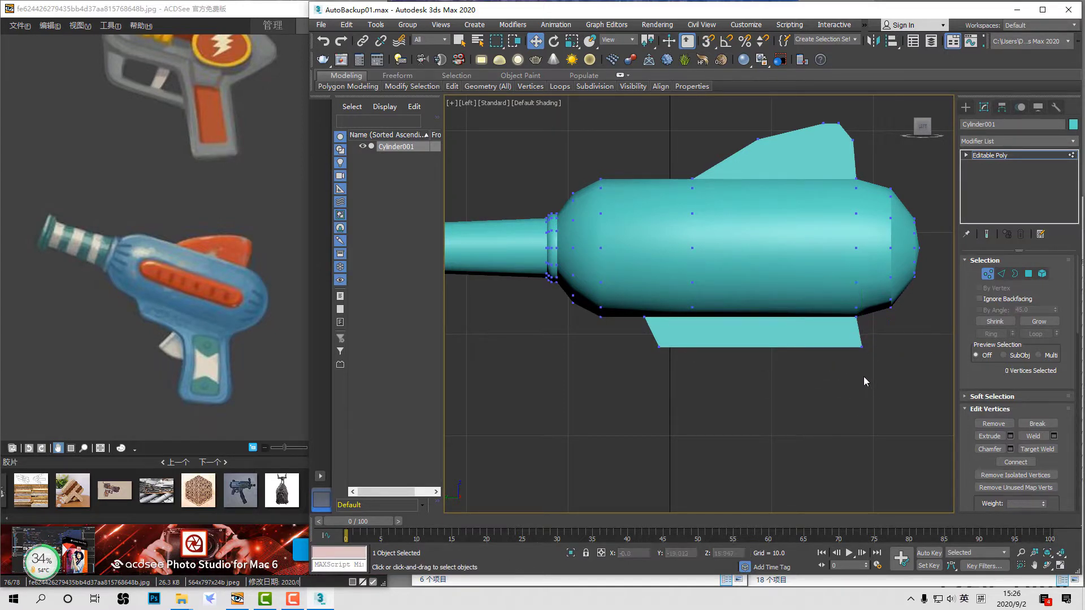
# Step: Connect the underside block's four lengthwise edges to add a crosswise edge loop around its middle
pyautogui.press('4')
pyautogui.scroll(1, 862, 384)
pyautogui.scroll(-2, 857, 374)
pyautogui.moveTo(852, 364); pyautogui.dragTo(840, 325, button='middle')
pyautogui.press('F4')
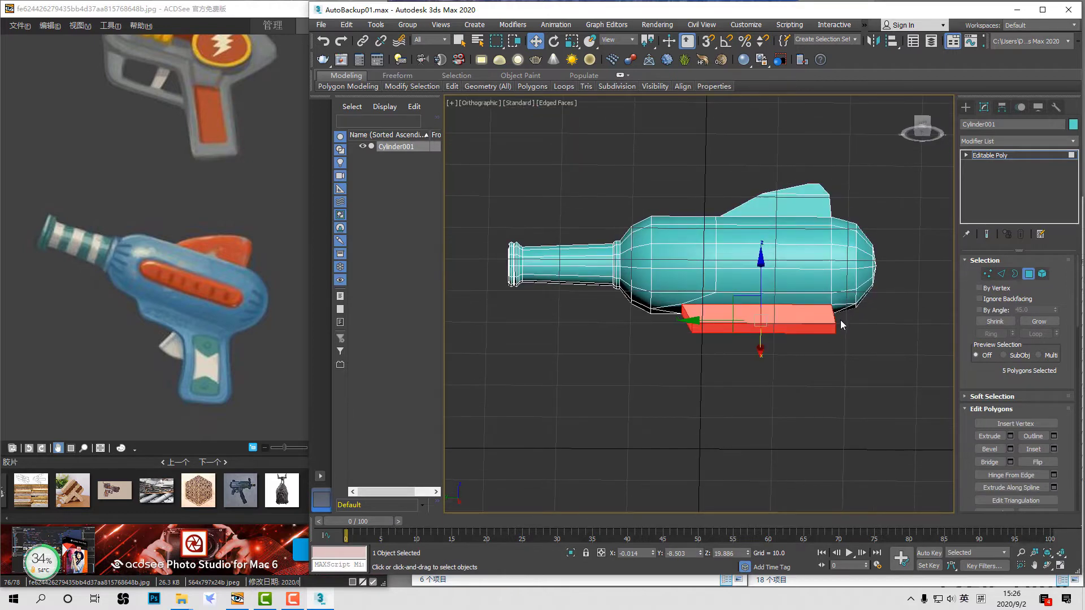
pyautogui.press('p')
pyautogui.keyDown('alt'); pyautogui.moveTo(838, 330); pyautogui.dragTo(852, 323, button='middle'); pyautogui.keyUp('alt')
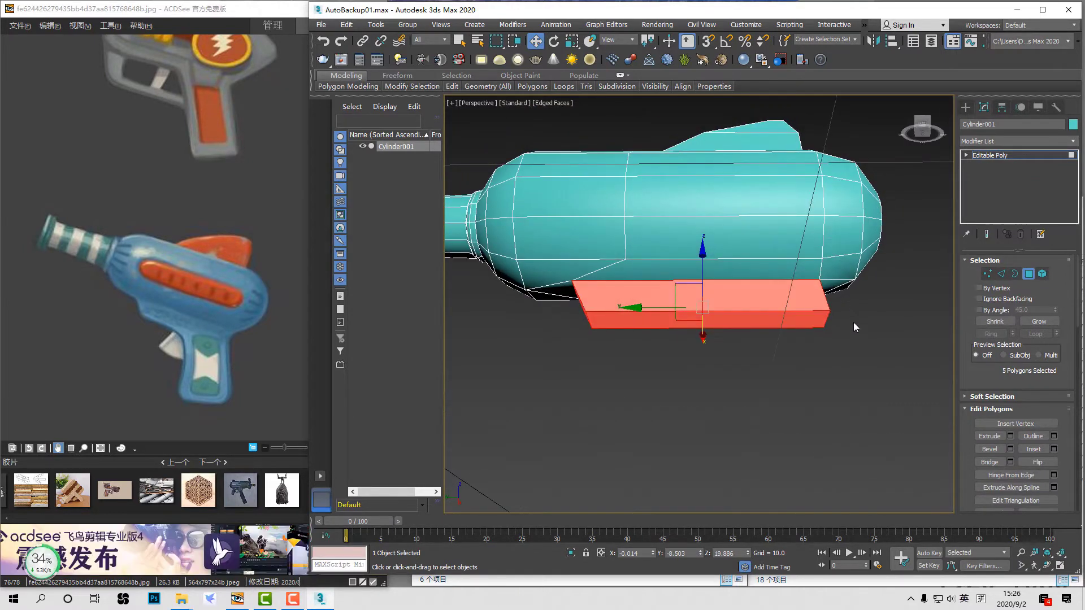
pyautogui.click(852, 323)
pyautogui.press('2')
pyautogui.click(704, 327)
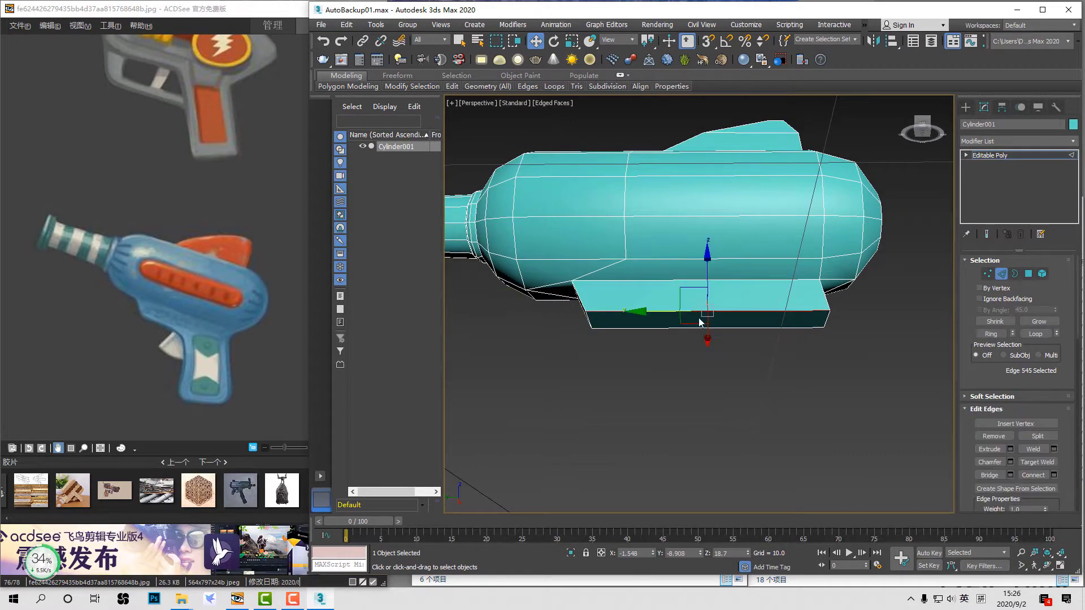
pyautogui.hotkey('ctrl', 'shift')
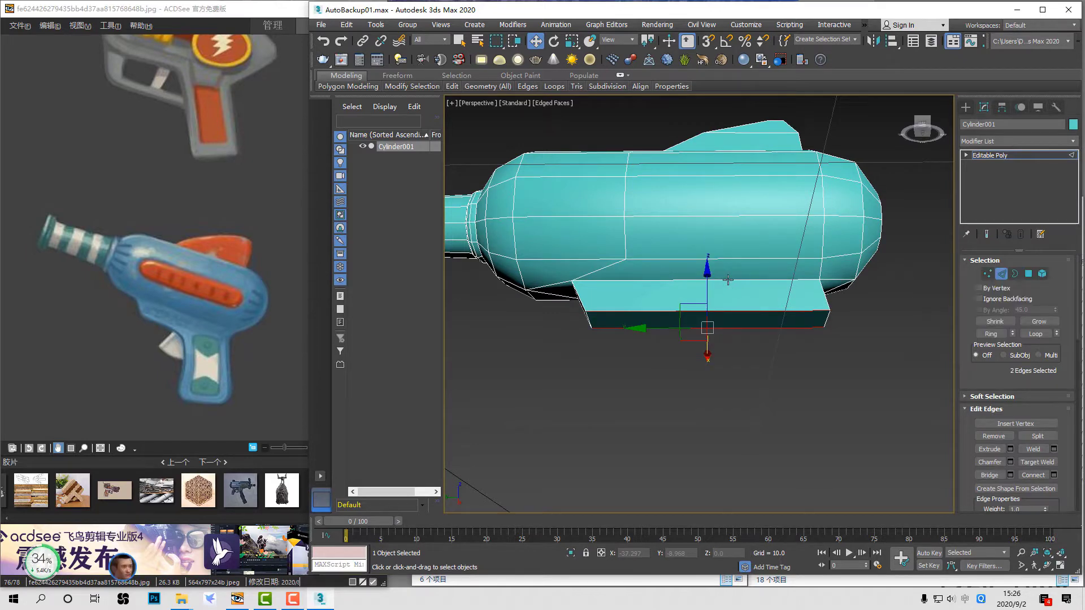
pyautogui.keyDown('ctrl'); pyautogui.click(727, 281); pyautogui.keyUp('ctrl')
pyautogui.keyDown('alt'); pyautogui.moveTo(726, 281); pyautogui.dragTo(732, 342, button='middle'); pyautogui.keyUp('alt')
pyautogui.keyDown('ctrl'); pyautogui.click(731, 341); pyautogui.keyUp('ctrl')
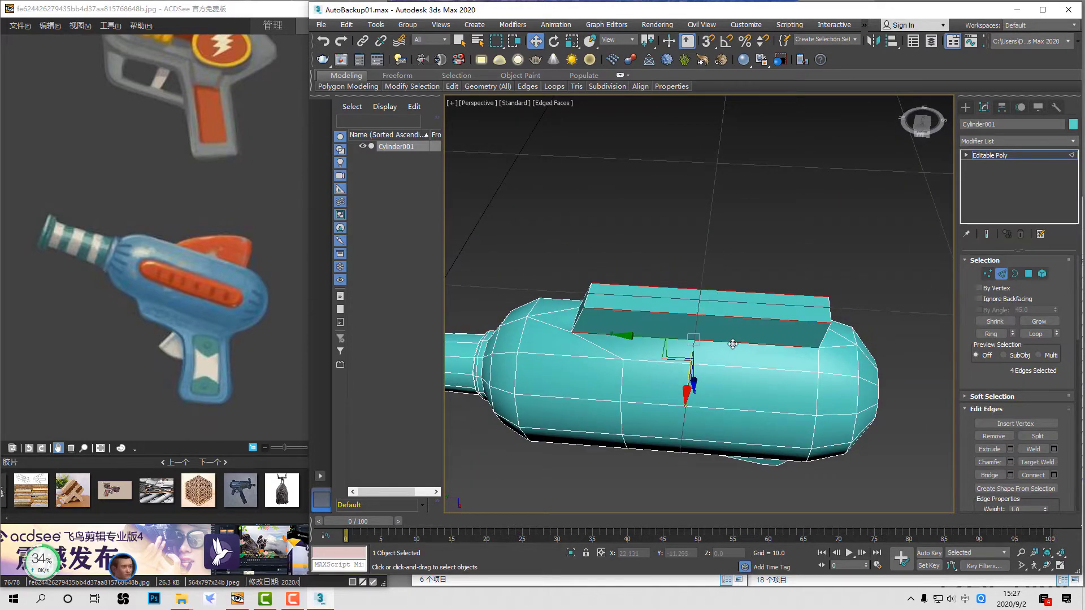
pyautogui.hotkey('ctrl', 'shift', 'e')
pyautogui.click(886, 236)
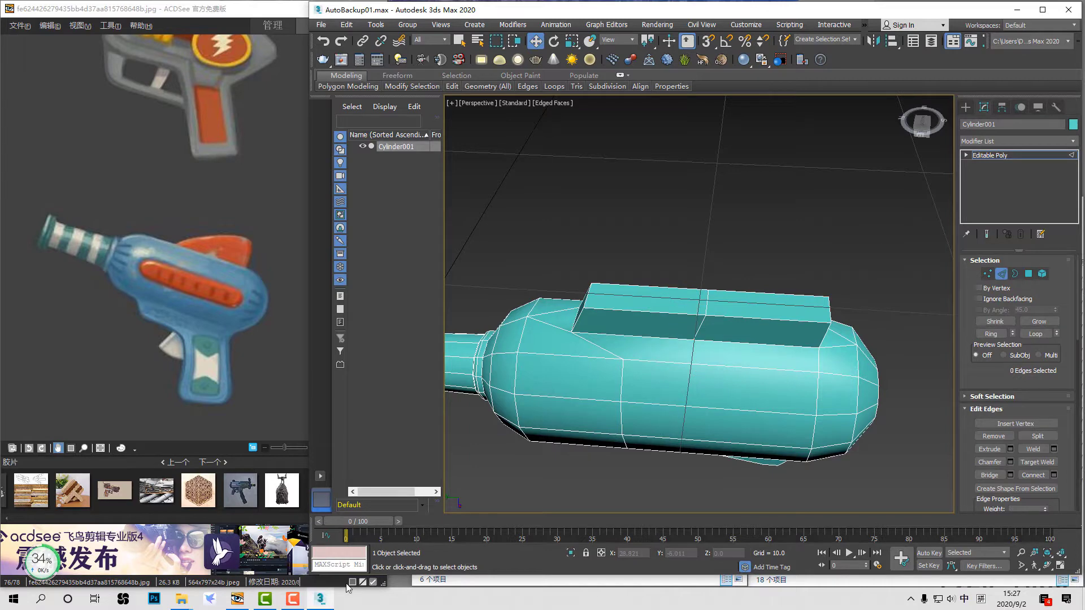
# Step: Select the body's side vertices and the new loop's upper vertices, and connect each pair on both sides of the underside block
pyautogui.moveTo(895, 554)
pyautogui.keyDown('alt'); pyautogui.moveTo(847, 452); pyautogui.dragTo(655, 356, button='middle'); pyautogui.keyUp('alt')
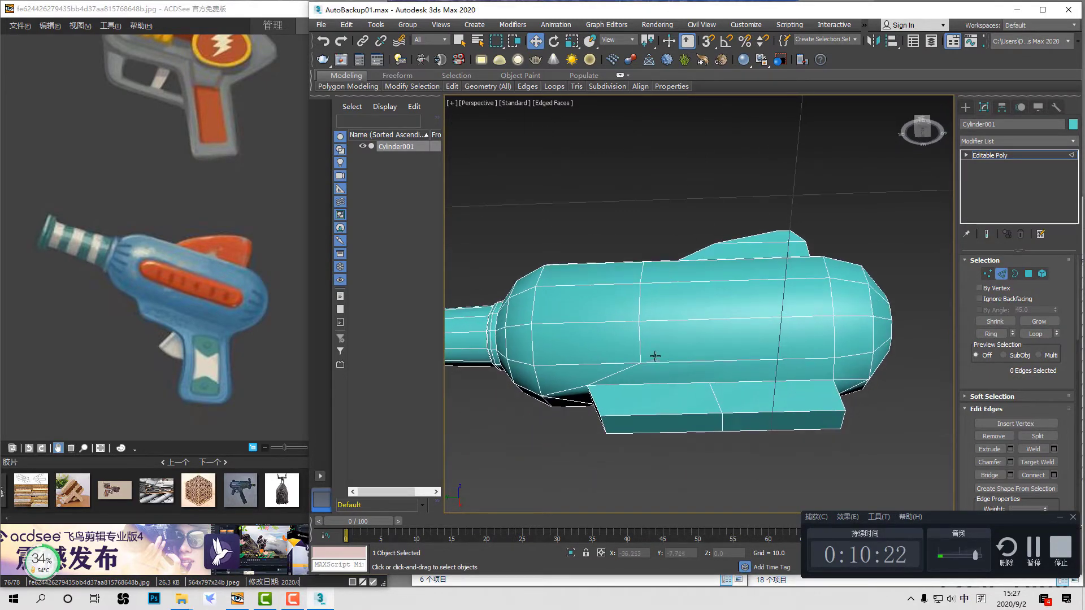
pyautogui.press('1')
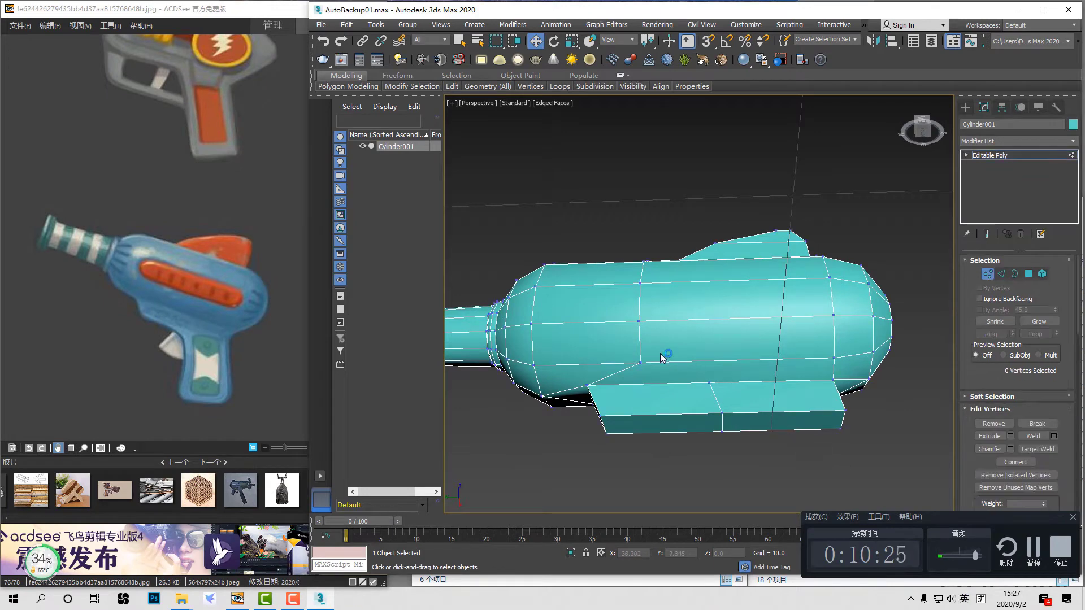
pyautogui.click(640, 362)
pyautogui.keyDown('alt'); pyautogui.moveTo(724, 397); pyautogui.dragTo(669, 382, button='middle'); pyautogui.keyUp('alt')
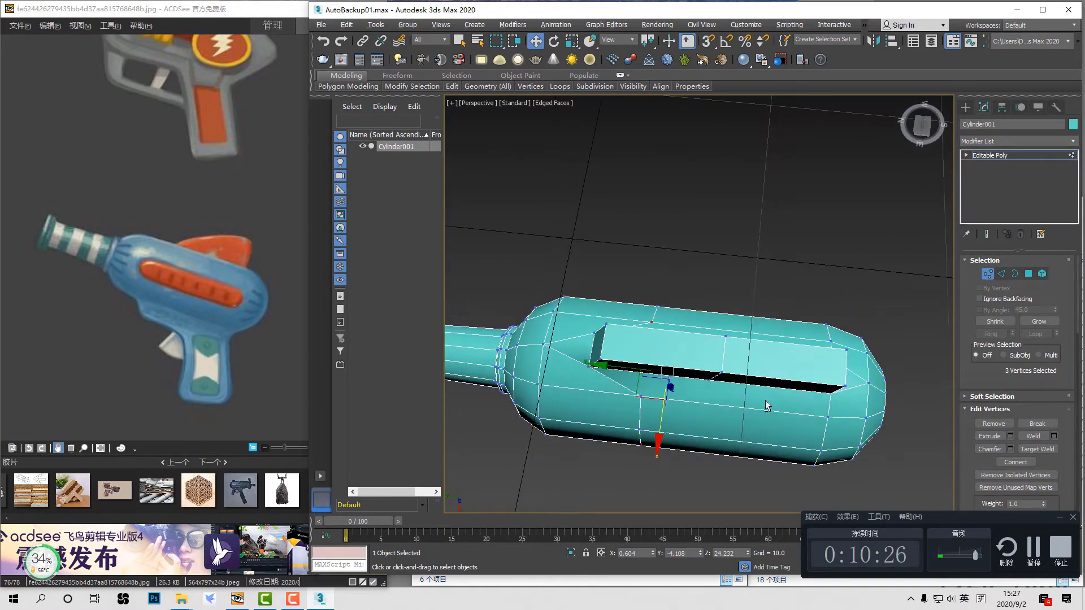
pyautogui.keyDown('ctrl'); pyautogui.click(641, 397); pyautogui.keyUp('ctrl')
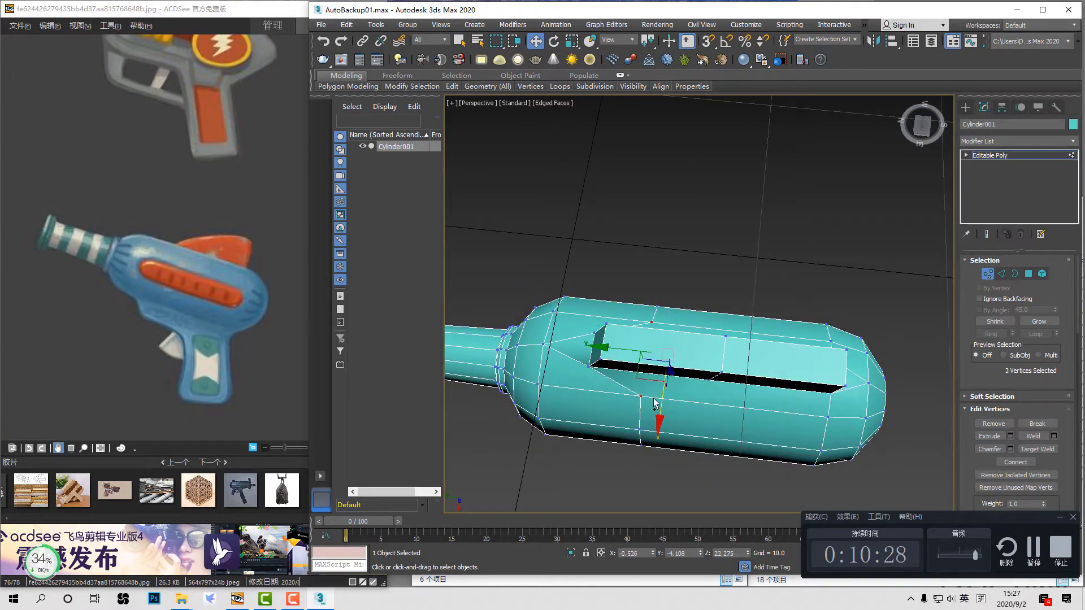
pyautogui.keyDown('ctrl'); pyautogui.click(720, 373); pyautogui.keyUp('ctrl')
pyautogui.keyDown('alt'); pyautogui.moveTo(720, 372); pyautogui.dragTo(790, 298, button='middle'); pyautogui.keyUp('alt')
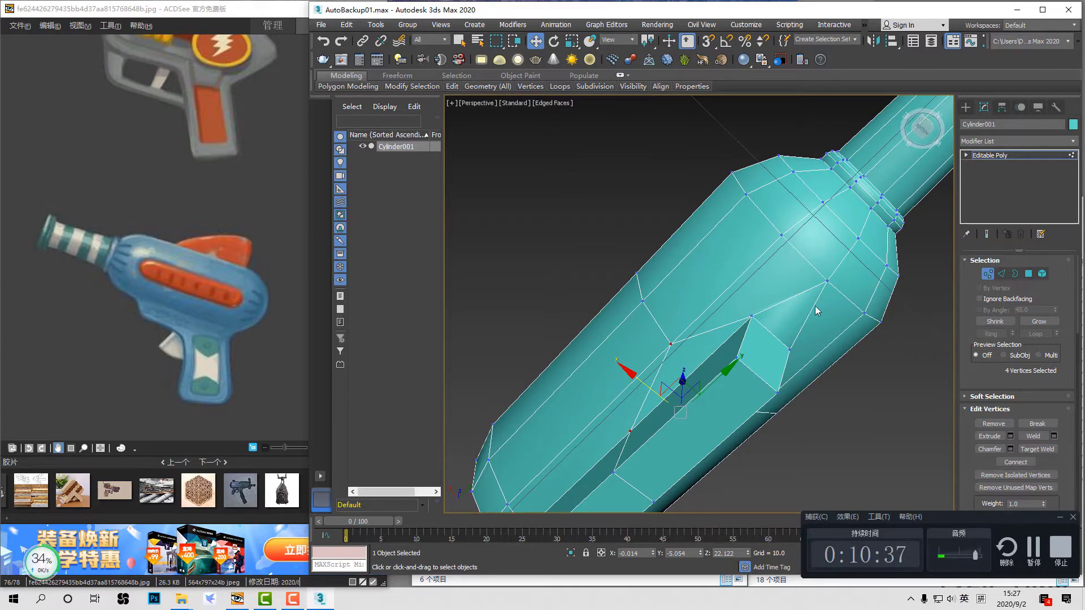
# Step: Connect the underside block's front corner vertices to the neighbouring body vertices on both sides, leaving extra vertices out of the selection
pyautogui.keyDown('alt'); pyautogui.moveTo(816, 310); pyautogui.dragTo(722, 240, button='middle'); pyautogui.keyUp('alt')
pyautogui.keyDown('alt'); pyautogui.moveTo(716, 306); pyautogui.dragTo(706, 305, button='middle'); pyautogui.keyUp('alt')
pyautogui.moveTo(589, 233); pyautogui.dragTo(588, 234)
pyautogui.keyDown('ctrl'); pyautogui.moveTo(648, 289); pyautogui.dragTo(633, 310); pyautogui.keyUp('ctrl')
pyautogui.keyDown('ctrl'); pyautogui.moveTo(701, 291); pyautogui.dragTo(689, 306); pyautogui.keyUp('ctrl')
pyautogui.keyDown('ctrl'); pyautogui.moveTo(728, 210); pyautogui.dragTo(716, 224); pyautogui.keyUp('ctrl')
pyautogui.keyDown('alt'); pyautogui.moveTo(720, 237); pyautogui.dragTo(781, 320, button='middle'); pyautogui.keyUp('alt')
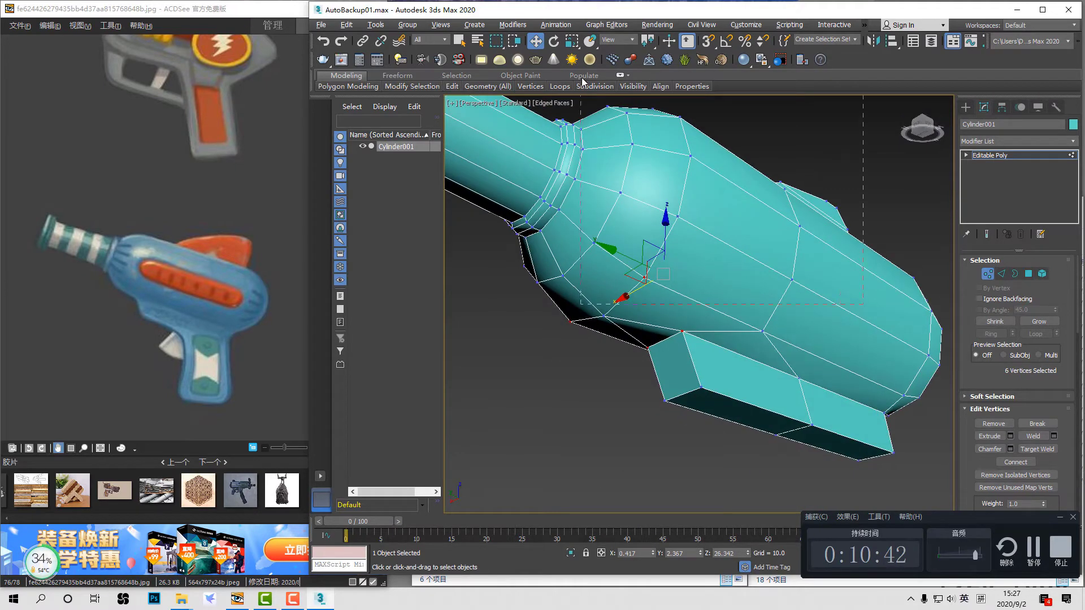
pyautogui.keyDown('alt'); pyautogui.moveTo(628, 291); pyautogui.dragTo(661, 280); pyautogui.keyUp('alt')
pyautogui.hotkey('ctrl', 'z')
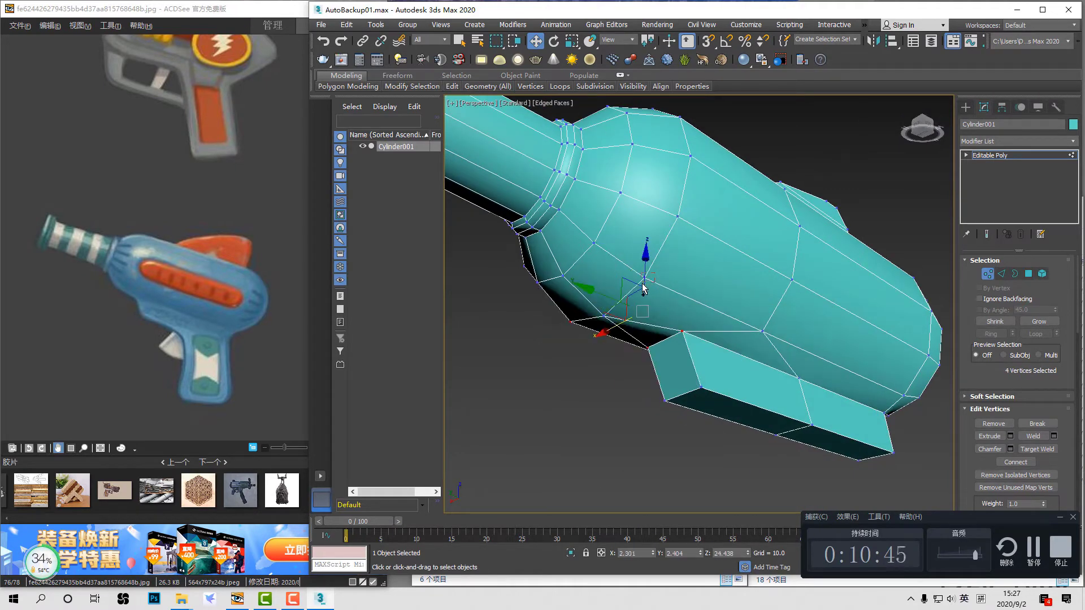
pyautogui.keyDown('alt'); pyautogui.moveTo(643, 288); pyautogui.dragTo(728, 267, button='middle'); pyautogui.keyUp('alt')
pyautogui.keyDown('alt'); pyautogui.moveTo(820, 201); pyautogui.dragTo(805, 257, button='middle'); pyautogui.keyUp('alt')
pyautogui.moveTo(817, 371); pyautogui.dragTo(750, 250, button='middle')
pyautogui.click(849, 237)
# Step: Extrude the rear polygon on the block's underside and lower it to Z about 12.477 to start the grip
pyautogui.scroll(-4, 848, 240)
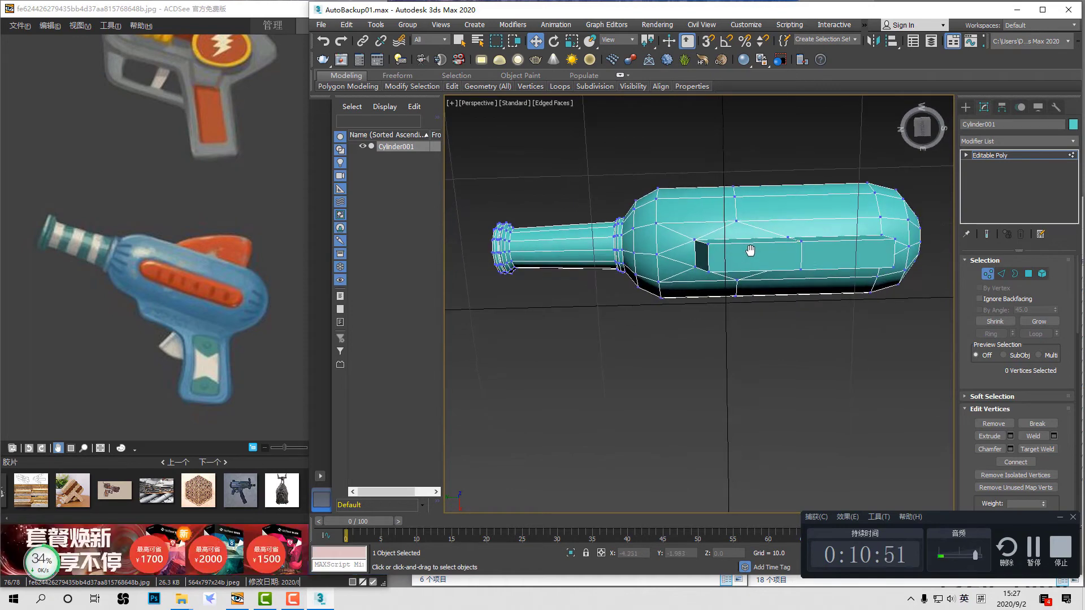
pyautogui.press('4')
pyautogui.click(848, 262)
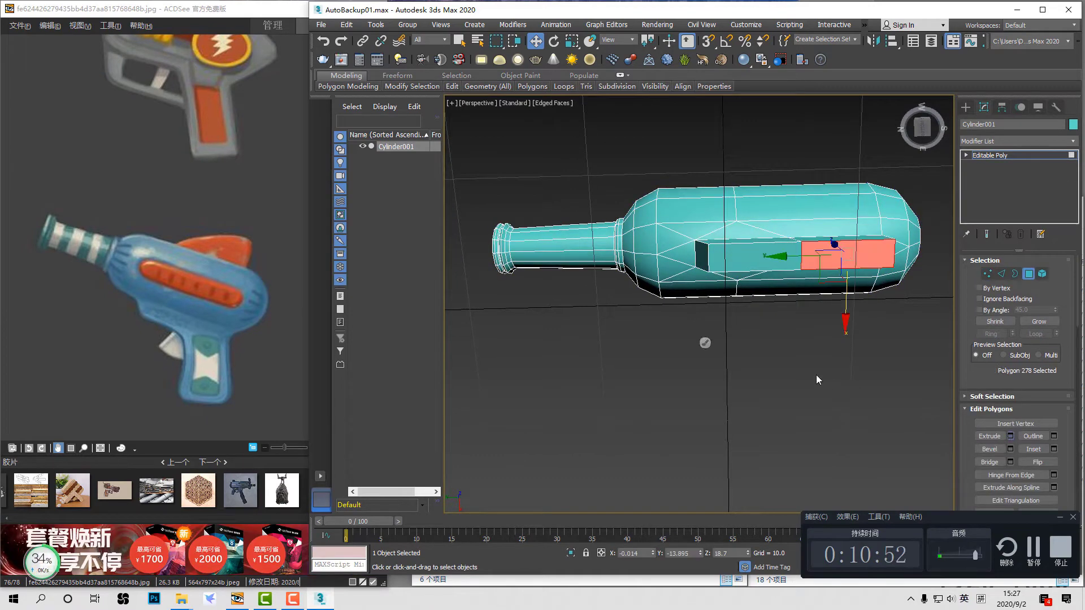
pyautogui.click(709, 344)
pyautogui.keyDown('alt'); pyautogui.moveTo(826, 274); pyautogui.dragTo(841, 353, button='middle'); pyautogui.keyUp('alt')
pyautogui.moveTo(849, 216); pyautogui.dragTo(864, 273)
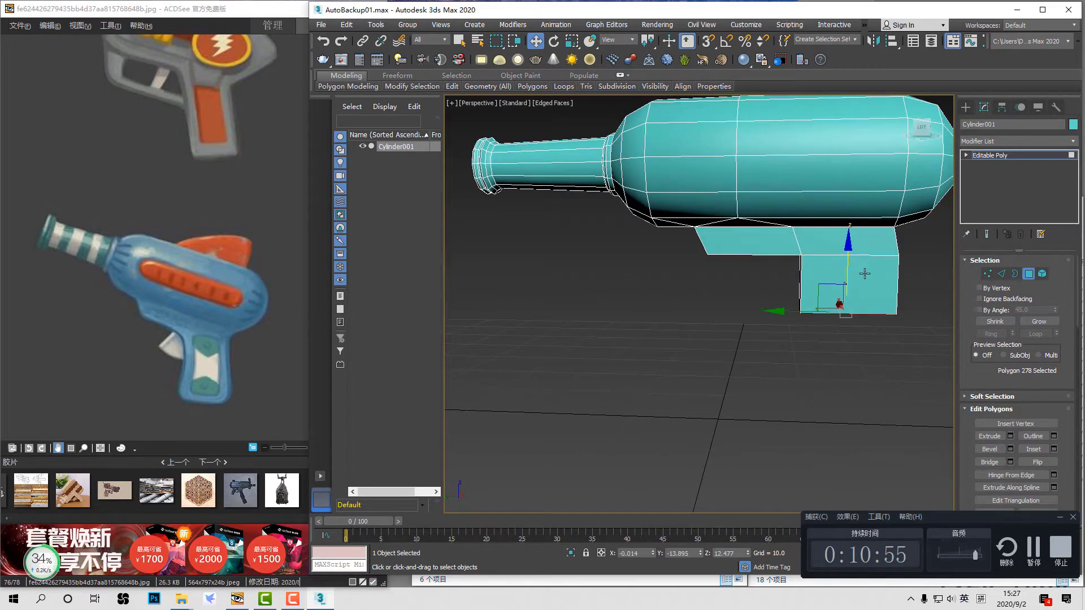
# Step: In the left view, move the grip's four bottom vertices down and rearward to lengthen and slant the grip
pyautogui.press('l')
pyautogui.scroll(6, 811, 274)
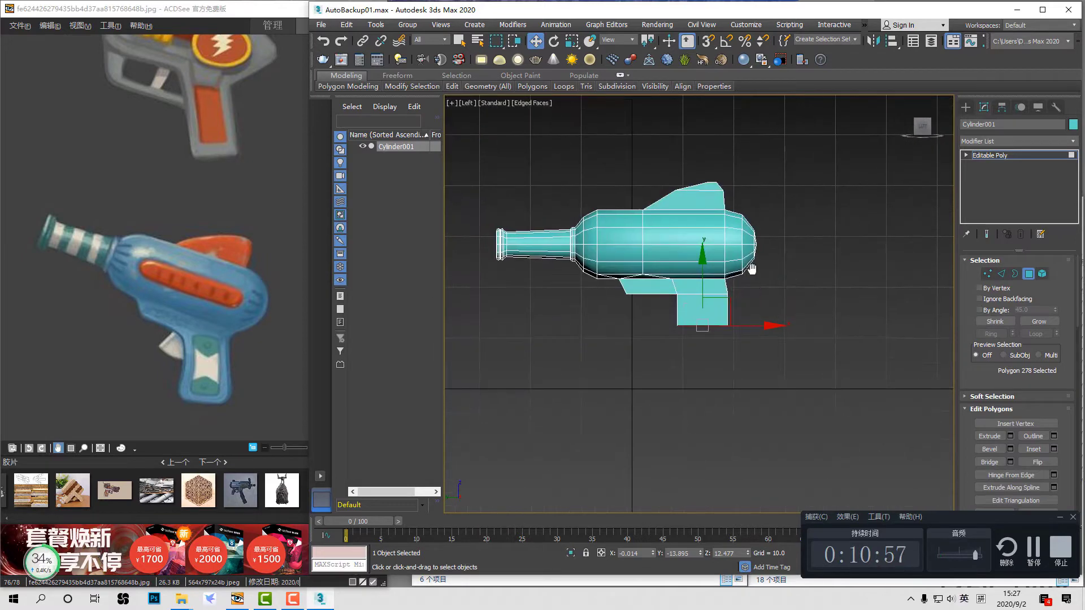
pyautogui.press('1')
pyautogui.moveTo(825, 375); pyautogui.dragTo(601, 327)
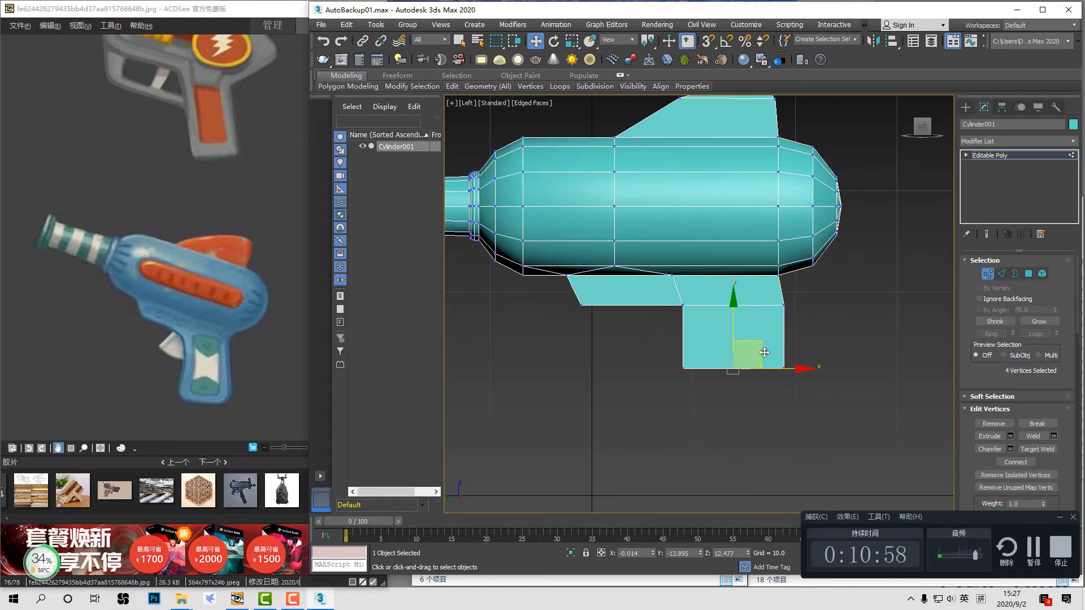
pyautogui.moveTo(760, 356); pyautogui.dragTo(793, 432)
# Step: Tilt the grip's base by raising its rear bottom vertices and adjusting its front bottom vertices
pyautogui.moveTo(833, 466); pyautogui.dragTo(789, 423)
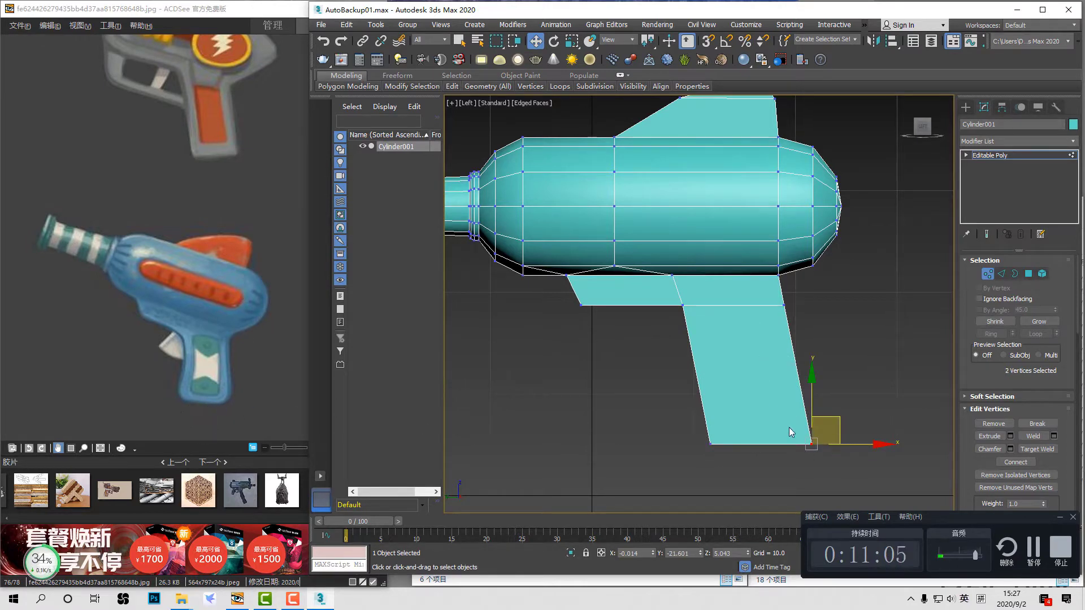
pyautogui.scroll(-3, 838, 364)
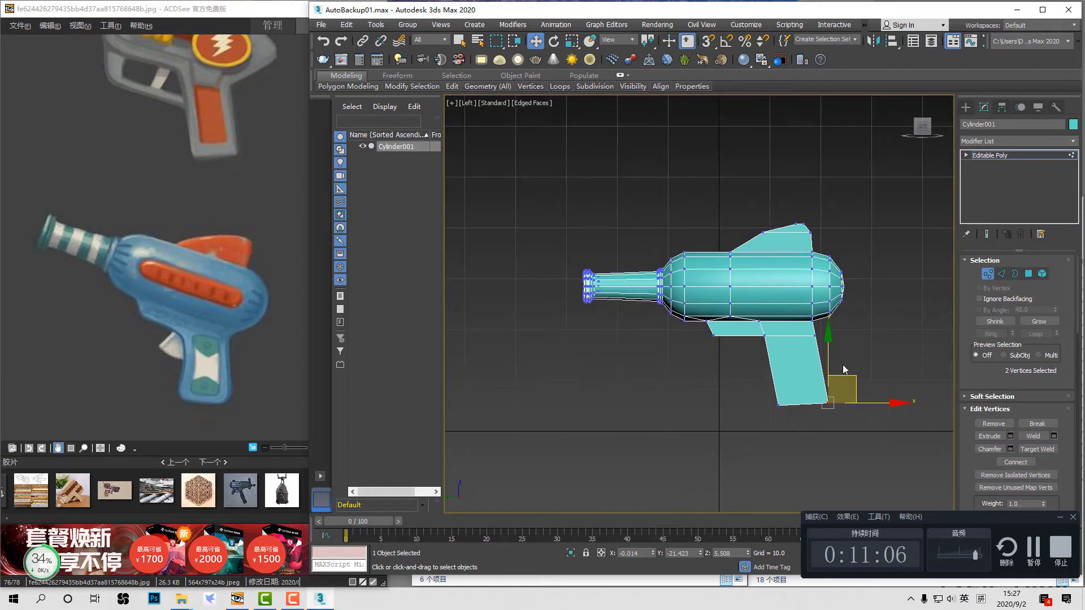
pyautogui.scroll(1, 844, 361)
pyautogui.moveTo(720, 370); pyautogui.dragTo(741, 412)
pyautogui.press('space')
pyautogui.press('space')
pyautogui.press('space')
pyautogui.moveTo(765, 452); pyautogui.dragTo(764, 458)
pyautogui.click(763, 459)
pyautogui.scroll(-3, 813, 382)
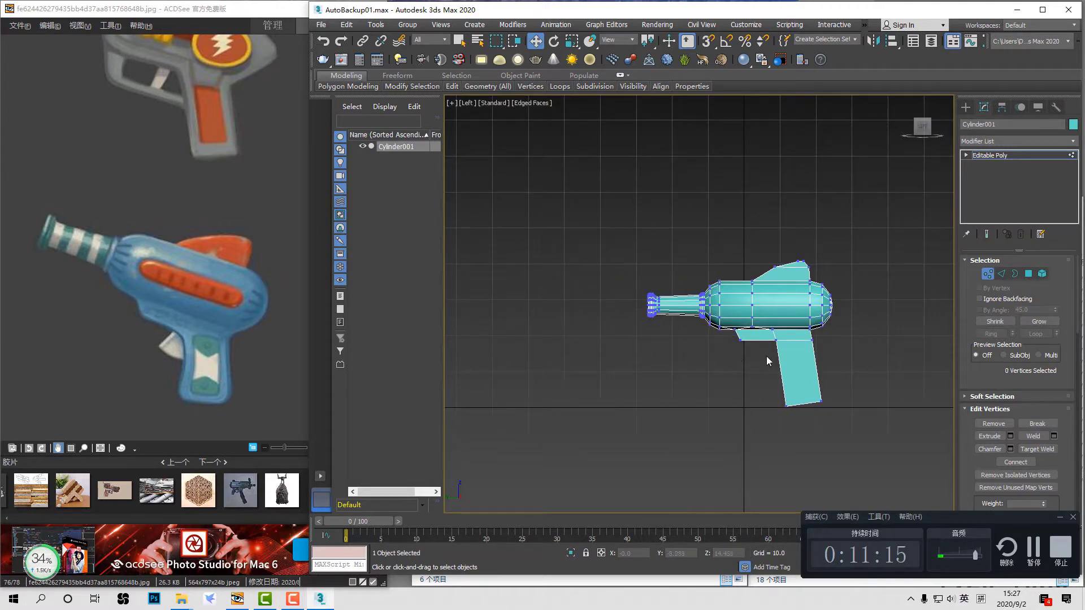
pyautogui.moveTo(766, 356); pyautogui.dragTo(763, 354, button='middle')
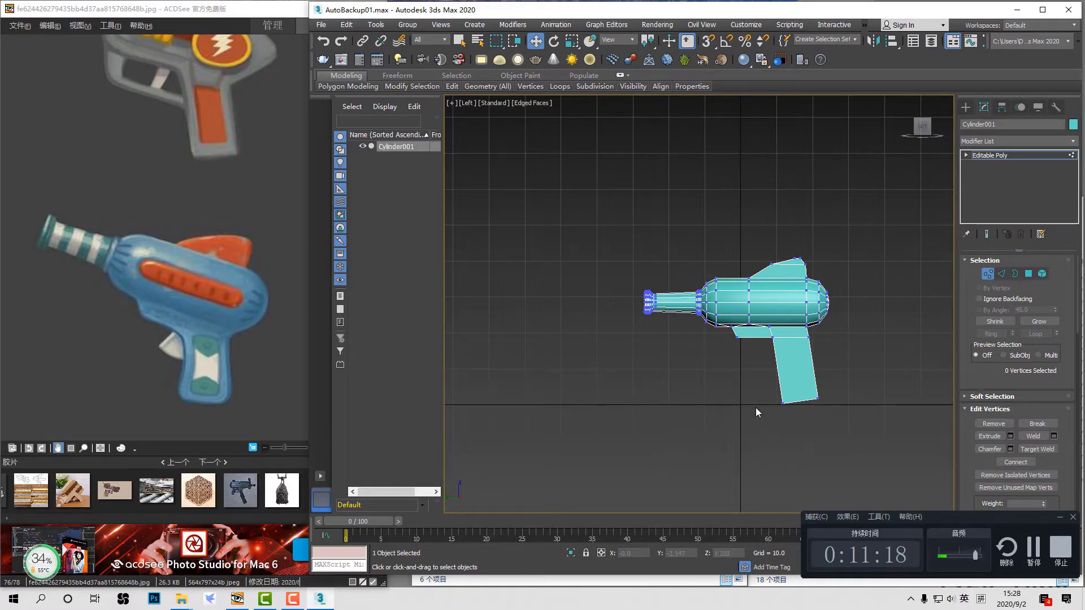
pyautogui.scroll(2, 837, 267)
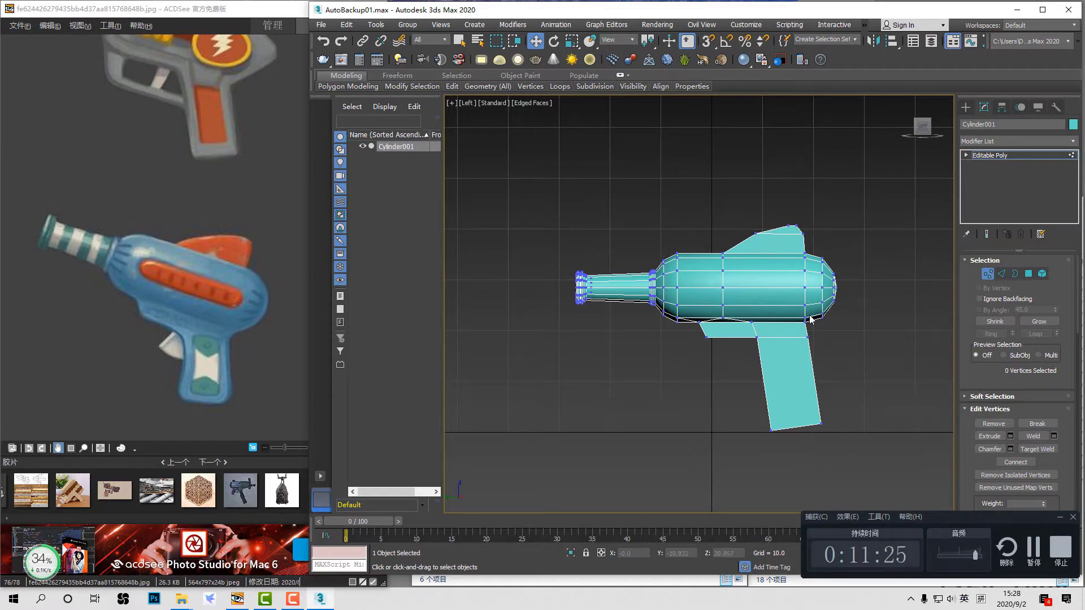
# Step: Shorten the grip by raising its four bottom vertices, and fine-tune the position of the base corners
pyautogui.moveTo(727, 388); pyautogui.dragTo(828, 381)
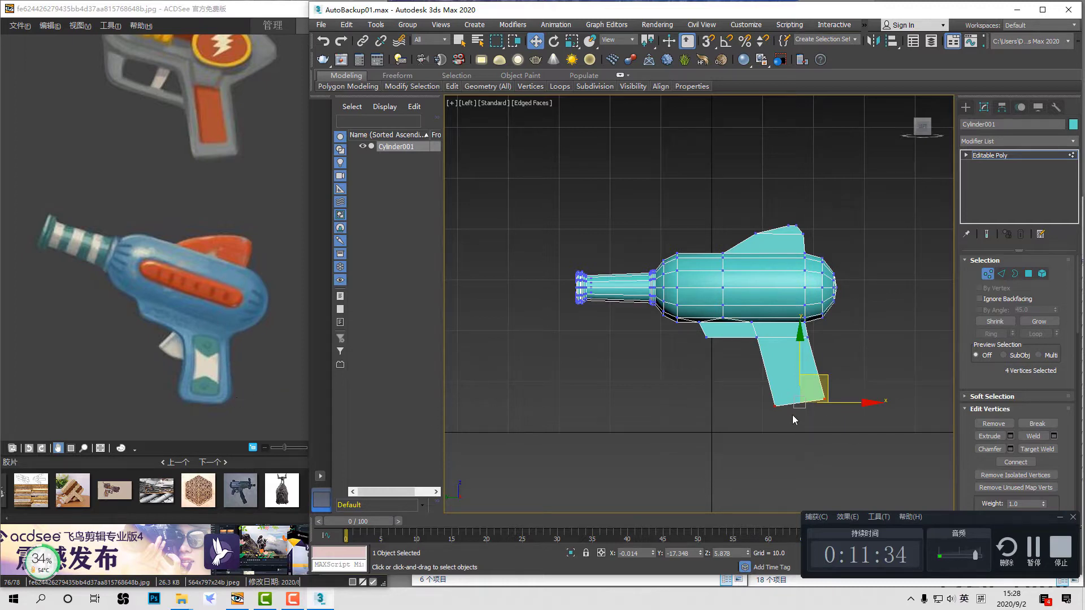
pyautogui.press('space')
pyautogui.moveTo(838, 437); pyautogui.dragTo(760, 389)
pyautogui.press('space')
pyautogui.press('space')
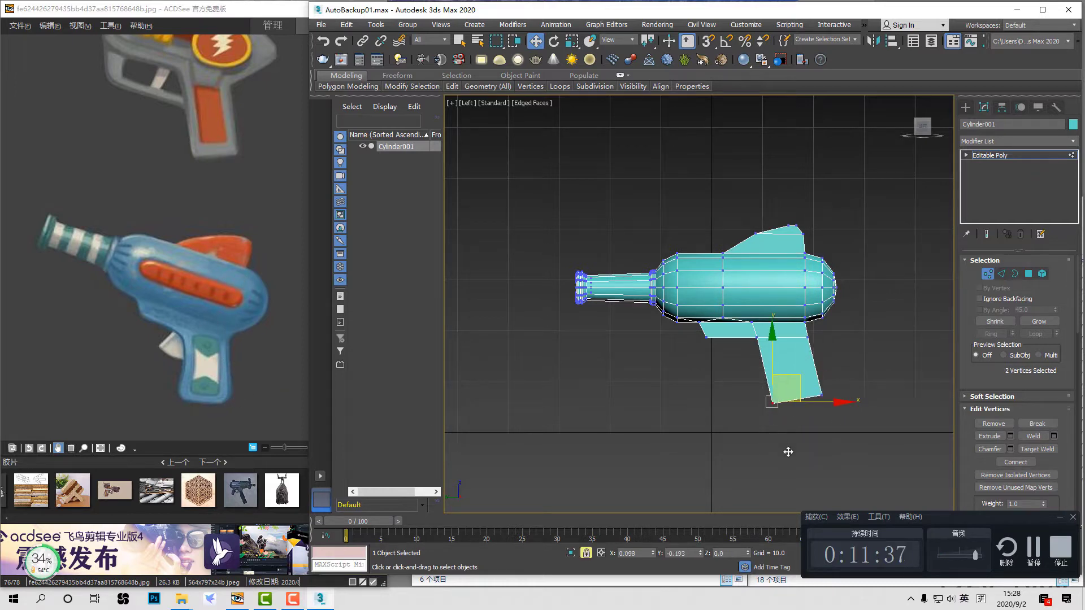
pyautogui.moveTo(788, 451); pyautogui.dragTo(784, 430)
pyautogui.click(841, 451)
# Step: Add an edge loop across the middle of the grip and move its front and rear vertices to bend the profile
pyautogui.moveTo(806, 377); pyautogui.dragTo(627, 372)
pyautogui.scroll(3, 774, 392)
pyautogui.press('2')
pyautogui.press('1')
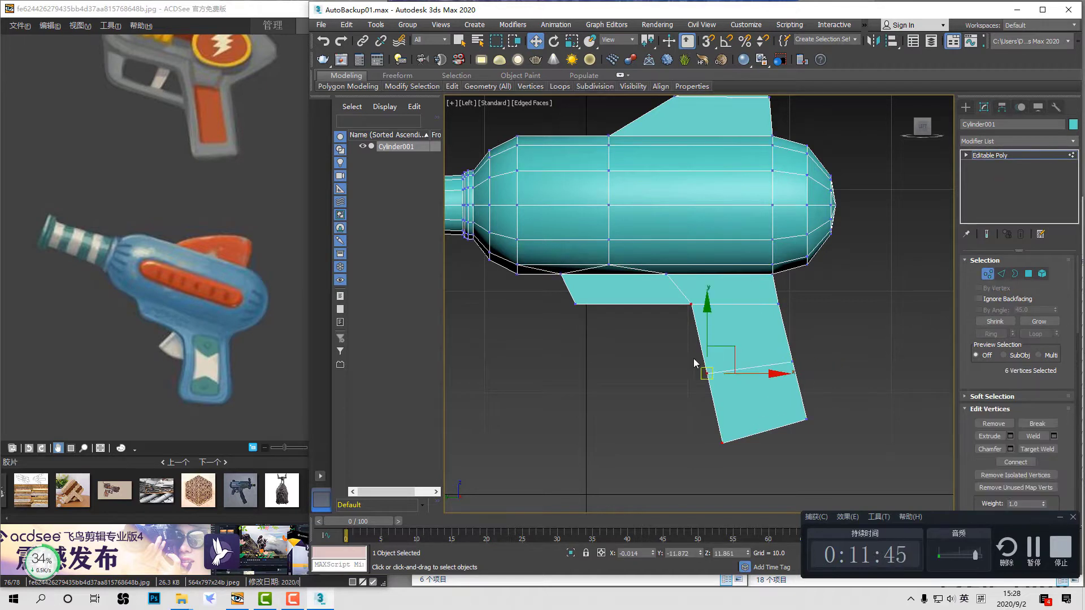
pyautogui.moveTo(693, 359); pyautogui.dragTo(803, 384)
pyautogui.moveTo(814, 397); pyautogui.dragTo(819, 343, button='middle')
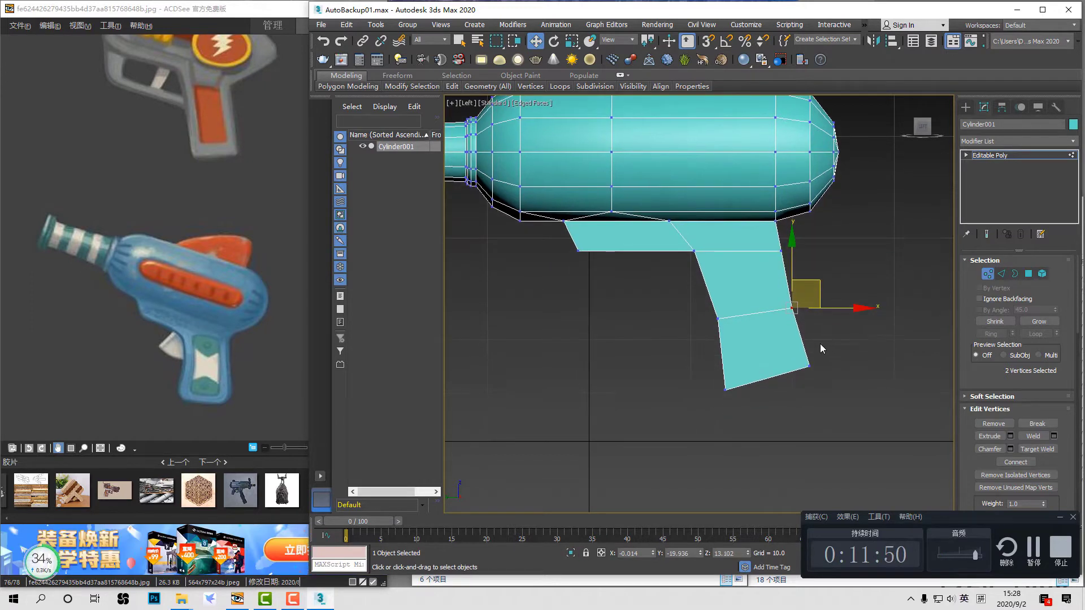
# Step: Connect the lower section's lengthwise edges to add a second edge loop near the grip's base
pyautogui.scroll(2, 817, 344)
pyautogui.press('2')
pyautogui.hotkey('ctrl', 'shift', 'e')
pyautogui.keyDown('ctrl'); pyautogui.moveTo(667, 339); pyautogui.dragTo(709, 398); pyautogui.keyUp('ctrl')
pyautogui.press('1')
pyautogui.press('space')
pyautogui.press('space')
# Step: Taper the grip's base by moving its rear bottom vertices forward and its front bottom vertices about 1.376 rearward and 0.561 up
pyautogui.moveTo(786, 318); pyautogui.dragTo(820, 385)
pyautogui.press('space')
pyautogui.press('space')
pyautogui.press('space')
pyautogui.moveTo(811, 400); pyautogui.dragTo(796, 402)
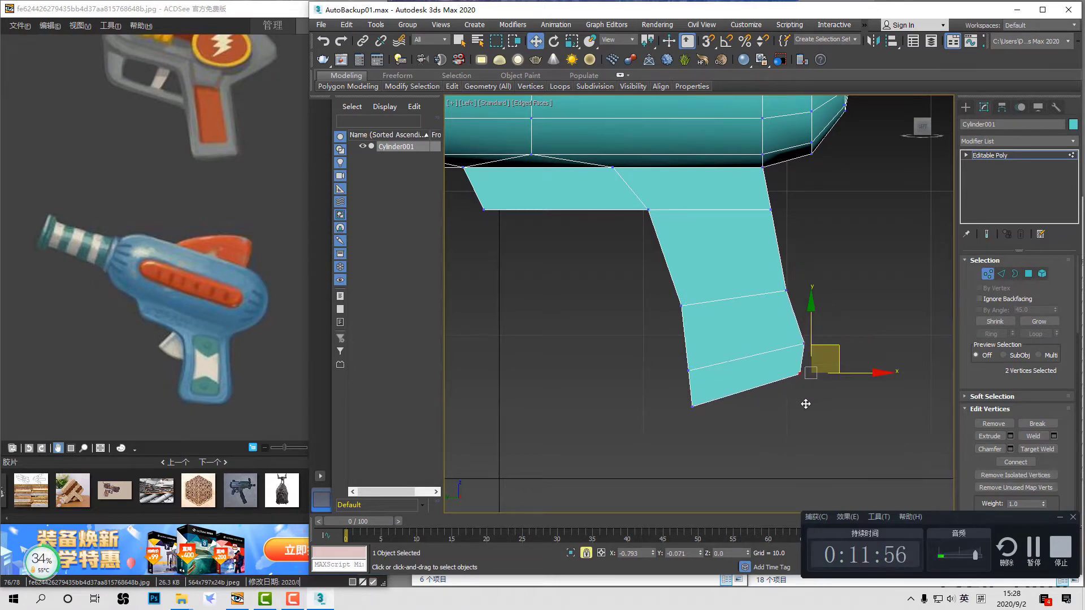
pyautogui.press('space')
pyautogui.moveTo(666, 425); pyautogui.dragTo(710, 395)
pyautogui.press('space')
pyautogui.moveTo(702, 438); pyautogui.dragTo(717, 432)
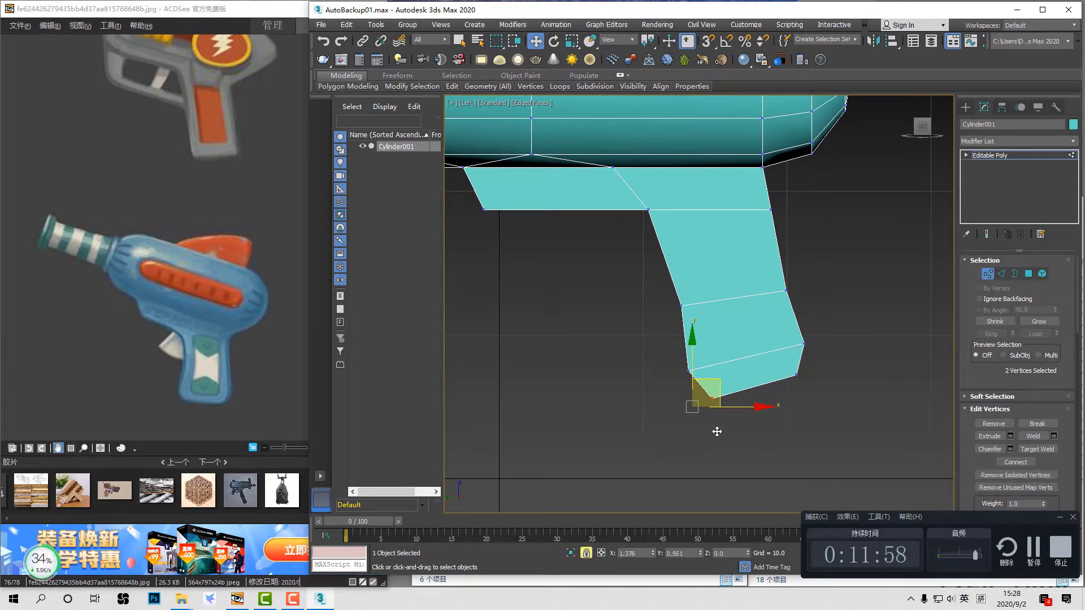
pyautogui.click(711, 431)
pyautogui.scroll(-3, 743, 354)
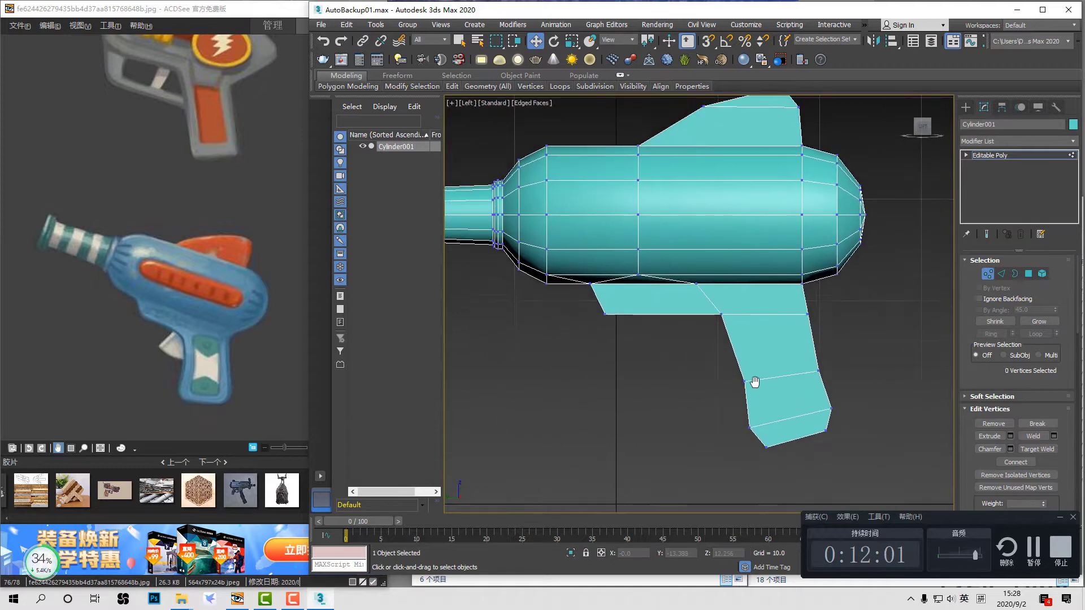
pyautogui.moveTo(748, 375); pyautogui.dragTo(721, 347, button='middle')
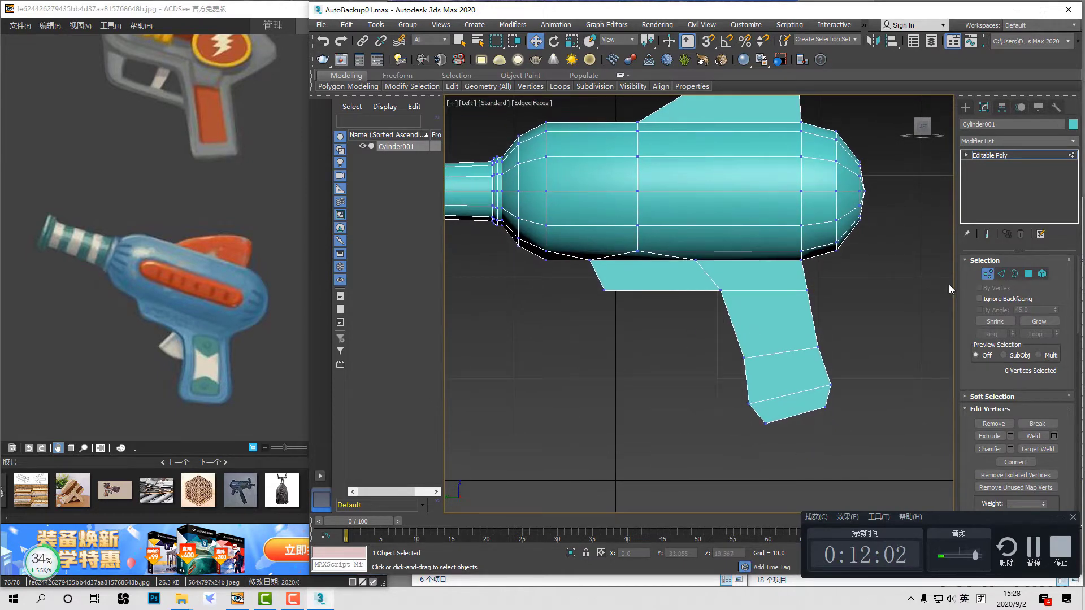
# Step: Scale the four edges around the grip's junction with the body along X, using the selection center as the transform center
pyautogui.press('p')
pyautogui.scroll(-3, 755, 292)
pyautogui.scroll(4, 727, 303)
pyautogui.keyDown('alt'); pyautogui.moveTo(727, 303); pyautogui.dragTo(729, 260, button='middle'); pyautogui.keyUp('alt')
pyautogui.press('2')
pyautogui.scroll(2, 704, 279)
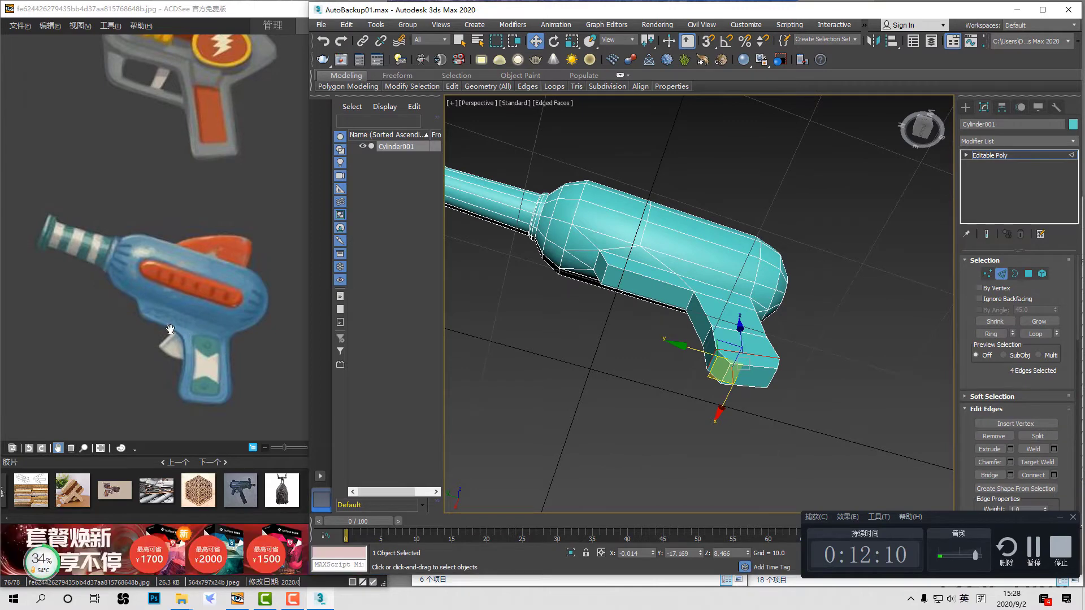
pyautogui.click(715, 284)
pyautogui.keyDown('ctrl'); pyautogui.click(659, 270); pyautogui.keyUp('ctrl')
pyautogui.keyDown('alt'); pyautogui.moveTo(664, 279); pyautogui.dragTo(706, 292, button='middle'); pyautogui.keyUp('alt')
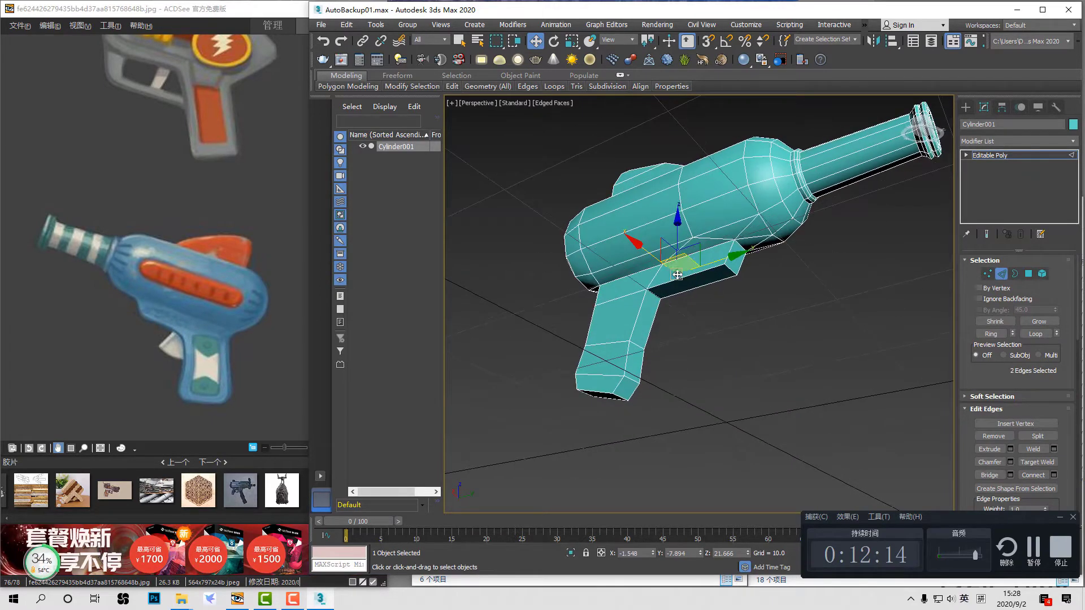
pyautogui.keyDown('ctrl'); pyautogui.click(651, 267); pyautogui.keyUp('ctrl')
pyautogui.keyDown('ctrl'); pyautogui.click(686, 256); pyautogui.keyUp('ctrl')
pyautogui.press('r')
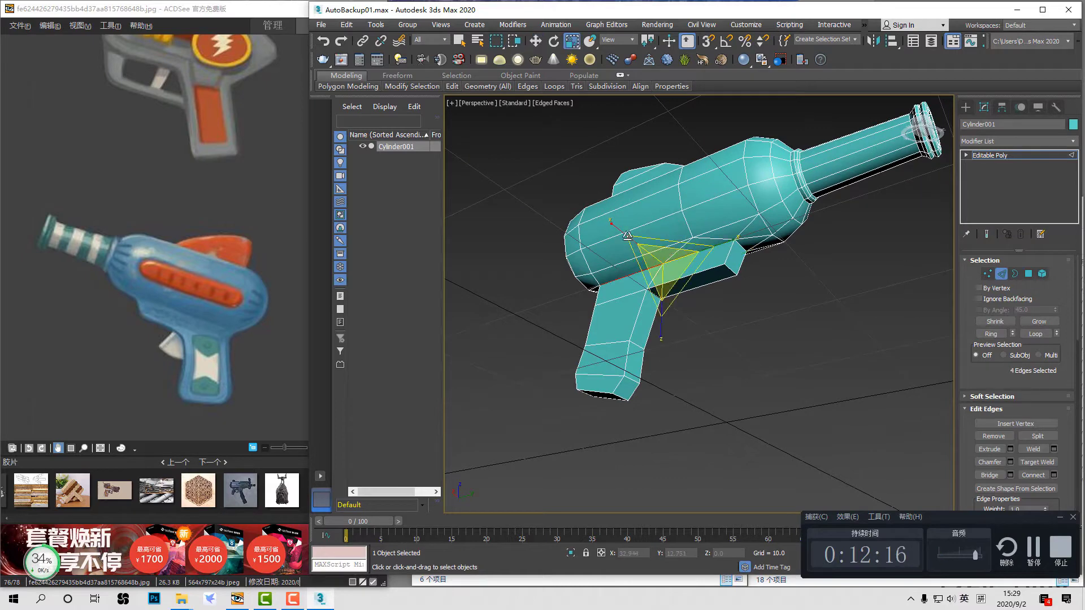
pyautogui.moveTo(626, 236); pyautogui.dragTo(610, 226)
pyautogui.scroll(-1, 610, 225)
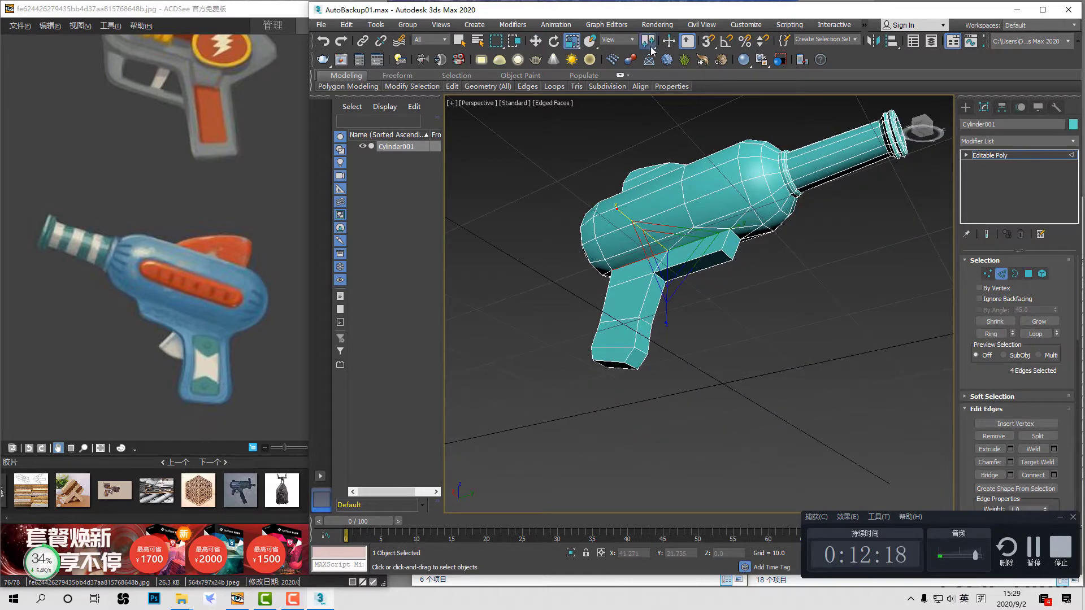
pyautogui.click(652, 77)
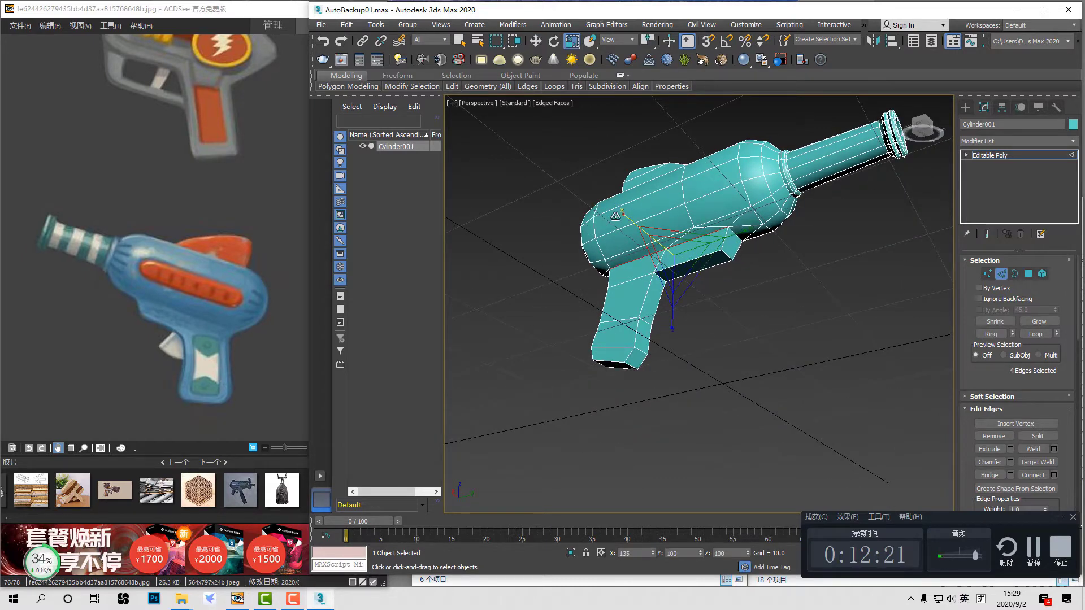
# Step: Select only the polygons of the grip and underside block, scale them slightly along X, and leave polygon editing
pyautogui.press('4')
pyautogui.moveTo(739, 386); pyautogui.dragTo(577, 290)
pyautogui.keyDown('alt'); pyautogui.moveTo(696, 308); pyautogui.dragTo(757, 296, button='middle'); pyautogui.keyUp('alt')
pyautogui.keyDown('alt'); pyautogui.moveTo(632, 295); pyautogui.dragTo(765, 190, button='middle'); pyautogui.keyUp('alt')
pyautogui.keyDown('alt'); pyautogui.moveTo(765, 190); pyautogui.dragTo(624, 265); pyautogui.keyUp('alt')
pyautogui.keyDown('alt'); pyautogui.moveTo(723, 273); pyautogui.dragTo(755, 276, button='middle'); pyautogui.keyUp('alt')
pyautogui.keyDown('alt'); pyautogui.moveTo(659, 287); pyautogui.dragTo(738, 309, button='middle'); pyautogui.keyUp('alt')
pyautogui.keyDown('ctrl'); pyautogui.click(662, 281); pyautogui.keyUp('ctrl')
pyautogui.keyDown('ctrl'); pyautogui.click(646, 285); pyautogui.keyUp('ctrl')
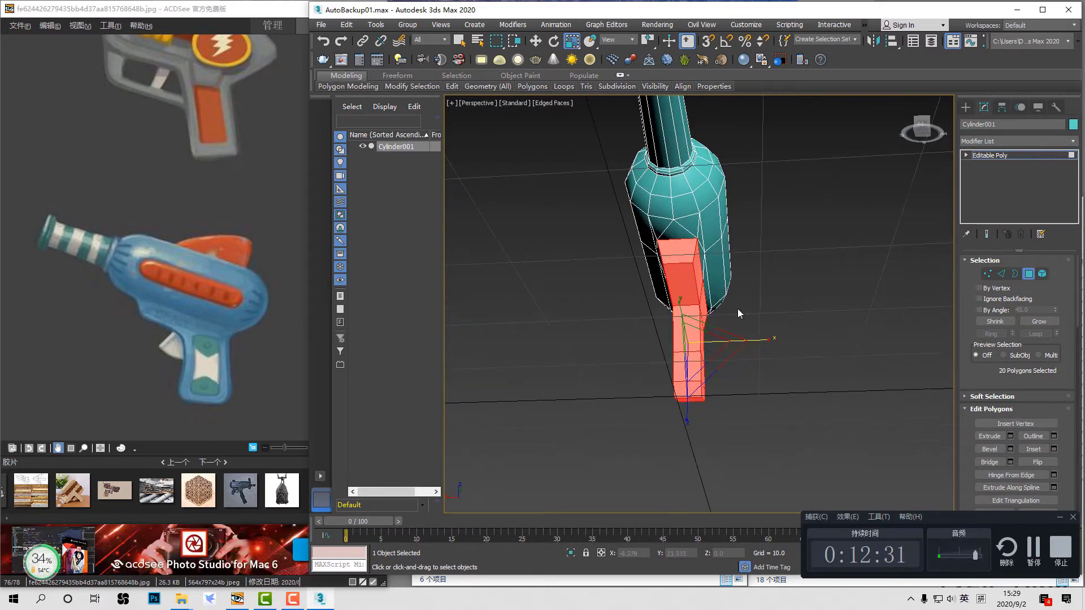
pyautogui.moveTo(762, 340); pyautogui.dragTo(764, 339)
pyautogui.keyDown('alt'); pyautogui.moveTo(764, 339); pyautogui.dragTo(863, 289, button='middle'); pyautogui.keyUp('alt')
pyautogui.click(879, 319)
pyautogui.click(995, 156)
pyautogui.click(883, 264)
pyautogui.scroll(-5, 883, 271)
pyautogui.scroll(5, 862, 289)
pyautogui.press('w')
pyautogui.click(966, 108)
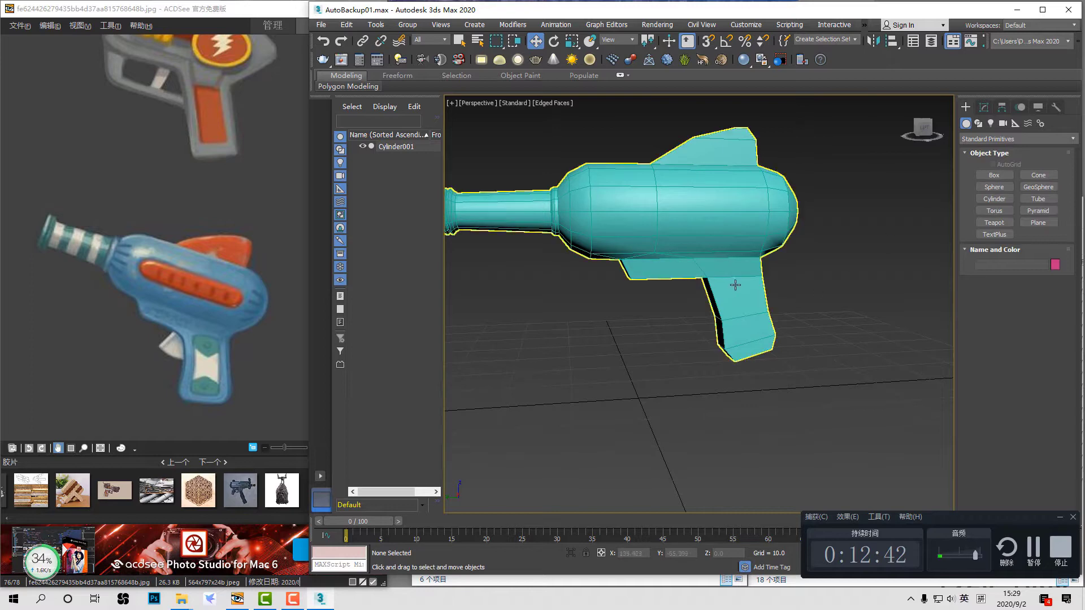
pyautogui.keyDown('alt'); pyautogui.moveTo(887, 212); pyautogui.dragTo(914, 164, button='middle'); pyautogui.keyUp('alt')
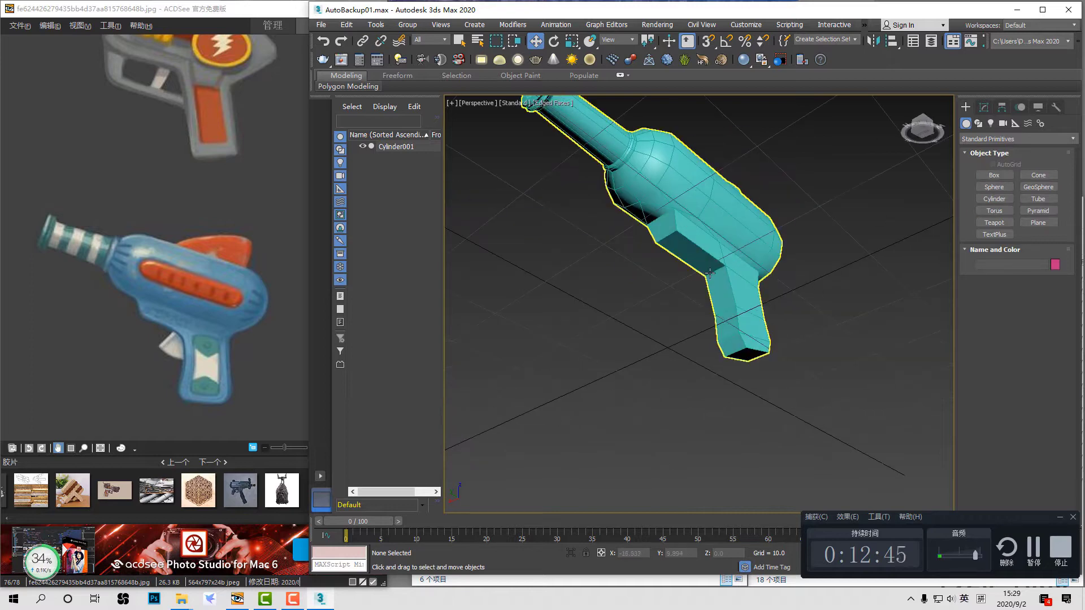
pyautogui.scroll(4, 736, 277)
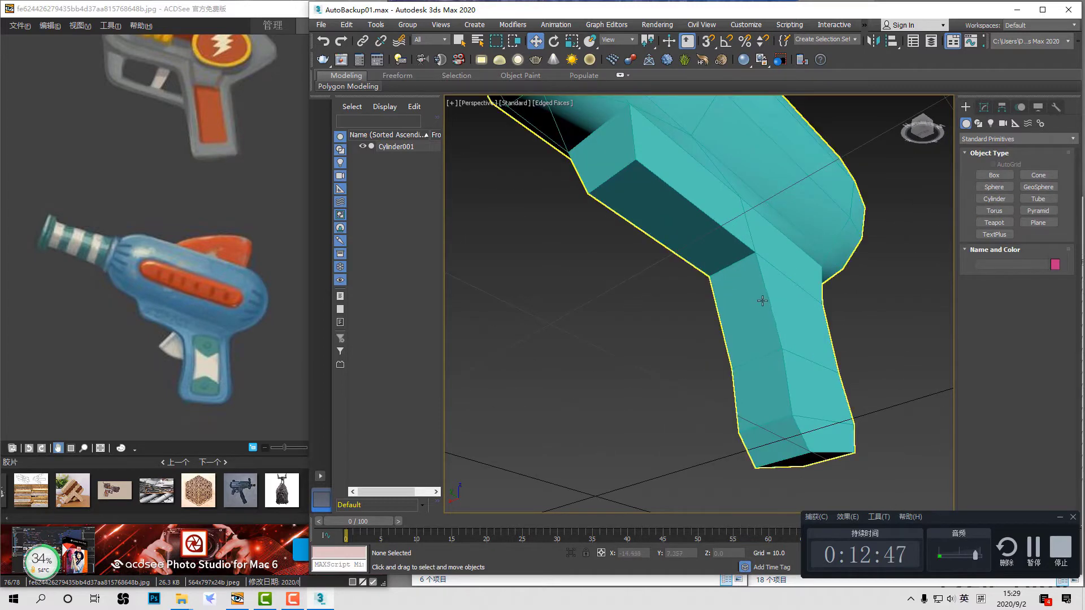
pyautogui.click(756, 299)
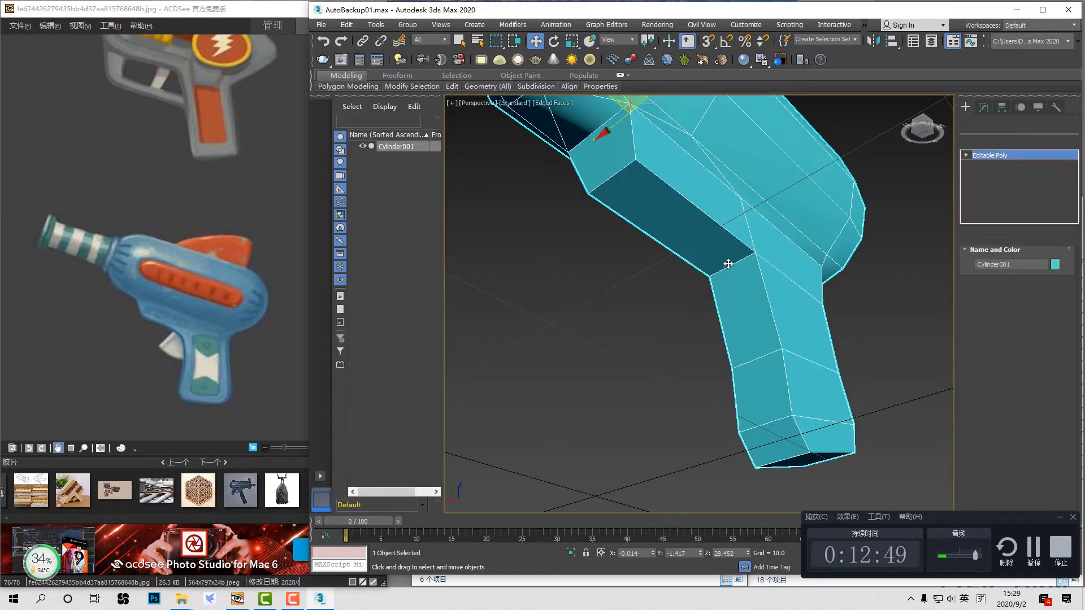
pyautogui.press('4')
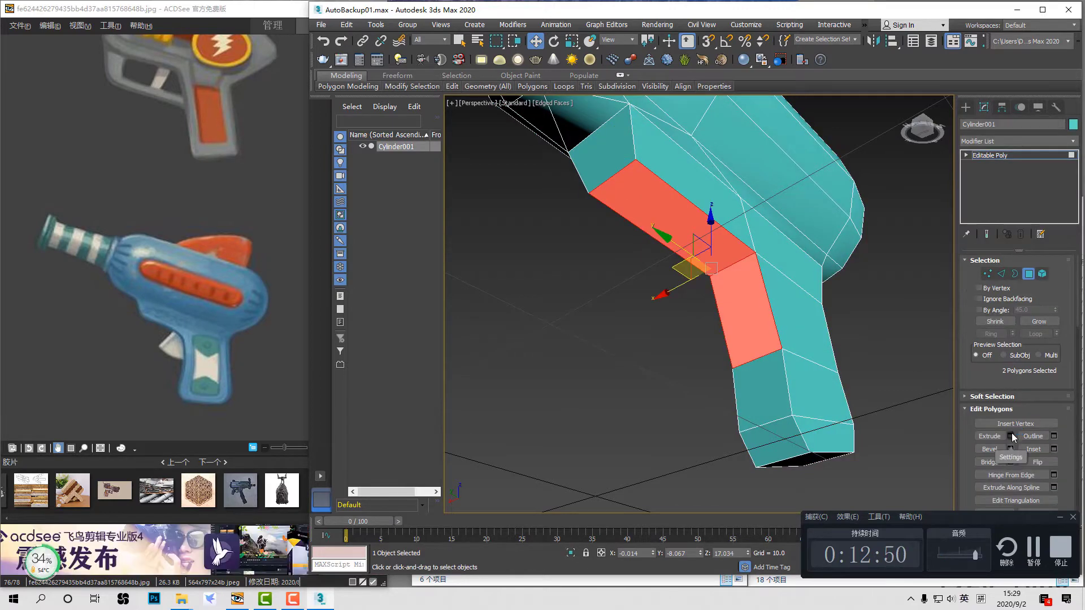
pyautogui.click(988, 155)
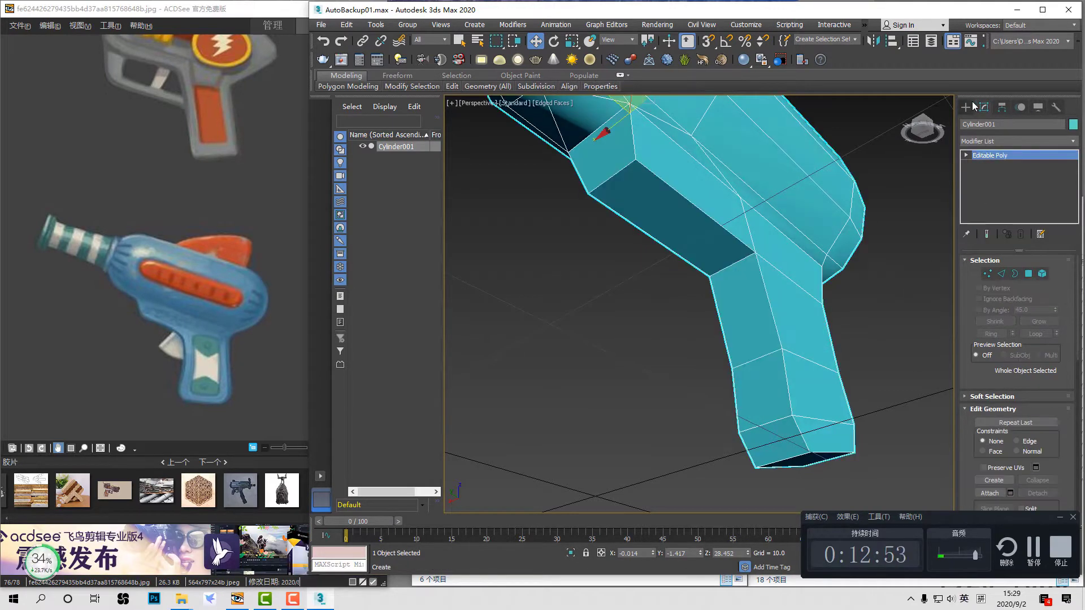
# Step: Create a box about 7.539 × 2.652 × 5.898 for the trigger and set its X and Y position to 0
pyautogui.click(966, 107)
pyautogui.click(993, 174)
pyautogui.scroll(-6, 843, 321)
pyautogui.keyDown('alt'); pyautogui.moveTo(842, 321); pyautogui.dragTo(740, 378, button='middle'); pyautogui.keyUp('alt')
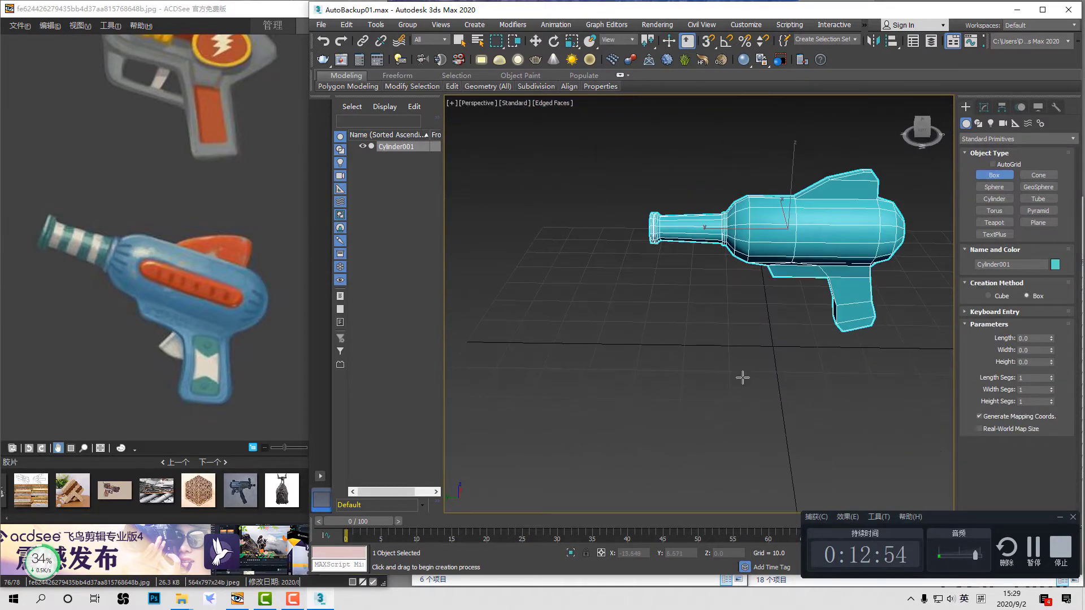
pyautogui.moveTo(750, 371); pyautogui.dragTo(786, 376)
pyautogui.click(789, 352)
pyautogui.rightClick(803, 392)
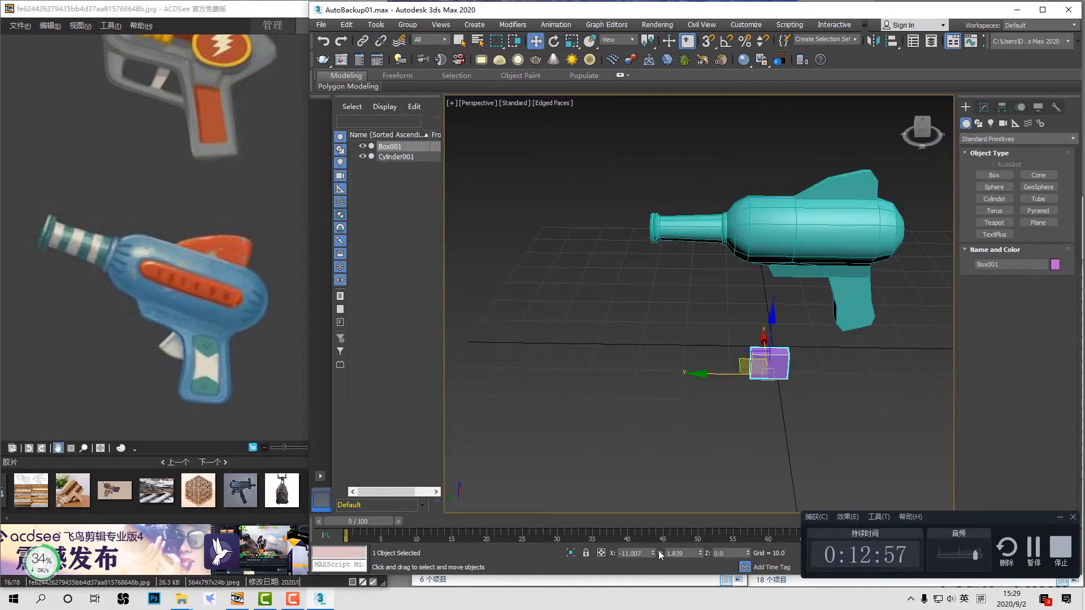
pyautogui.rightClick(653, 553)
pyautogui.rightClick(700, 553)
pyautogui.moveTo(879, 326); pyautogui.dragTo(795, 326, button='middle')
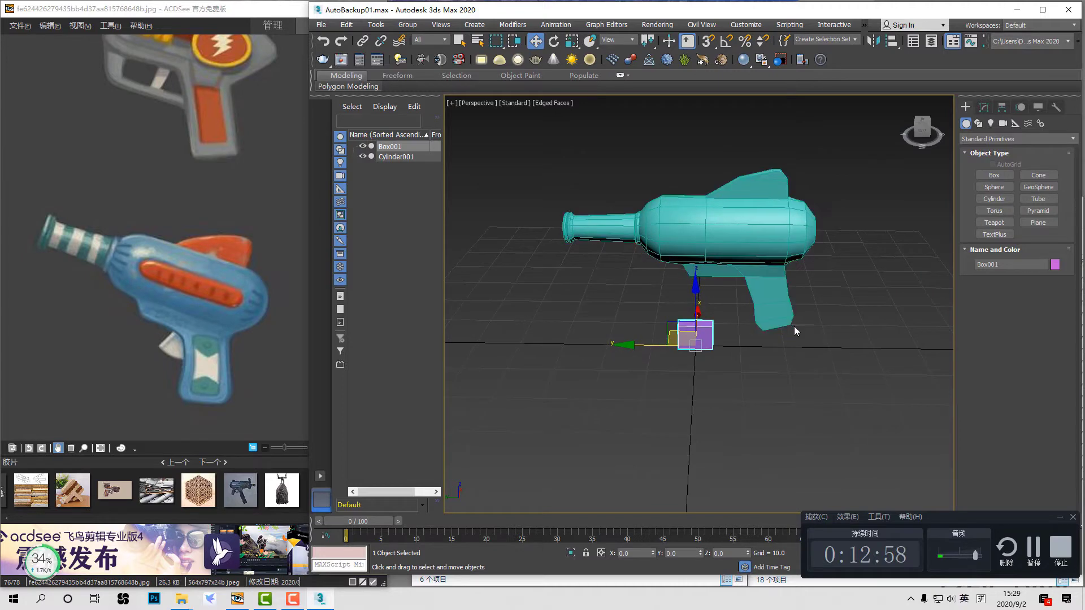
# Step: Place the trigger box under the block against the grip's front, at about Y -9.166, Z 13.77, and convert it to Editable Poly
pyautogui.press('l')
pyautogui.scroll(3, 675, 389)
pyautogui.moveTo(565, 489); pyautogui.dragTo(696, 293)
pyautogui.click(984, 107)
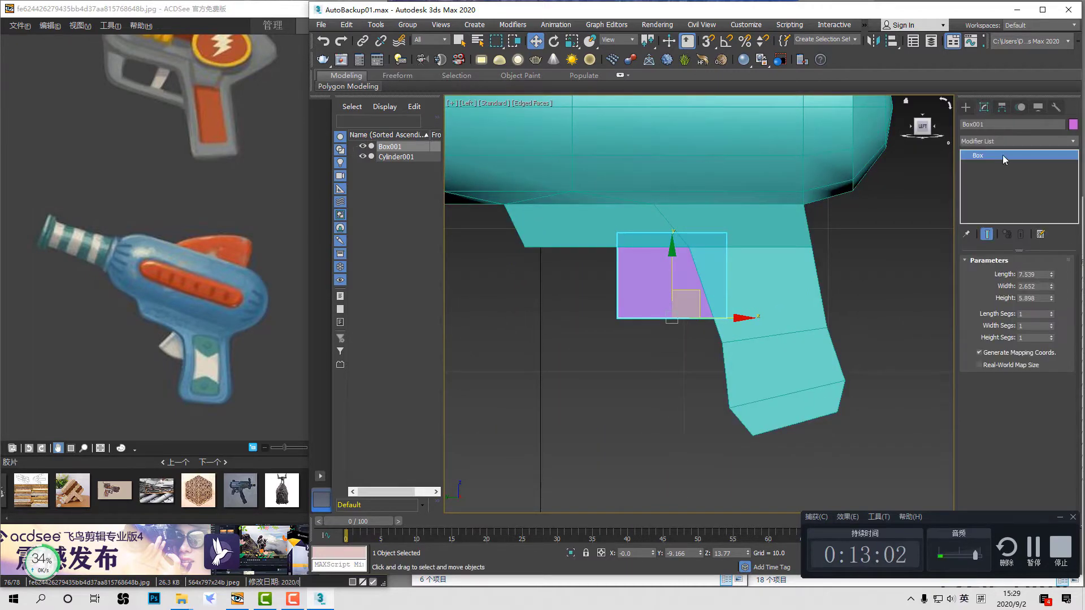
pyautogui.rightClick(1003, 155)
pyautogui.click(1016, 241)
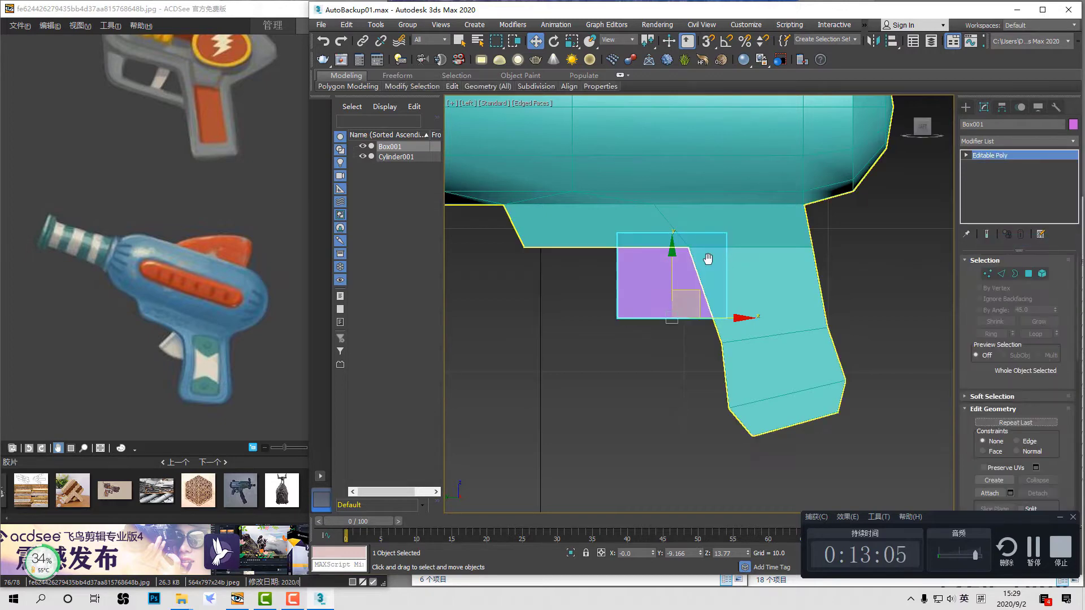
# Step: Lower the trigger box's top vertices slightly, nudge its rear vertices rearward, and shift its upper front vertices rearward to slant the front
pyautogui.scroll(4, 694, 259)
pyautogui.press('1')
pyautogui.moveTo(500, 187); pyautogui.dragTo(794, 278)
pyautogui.press('F3')
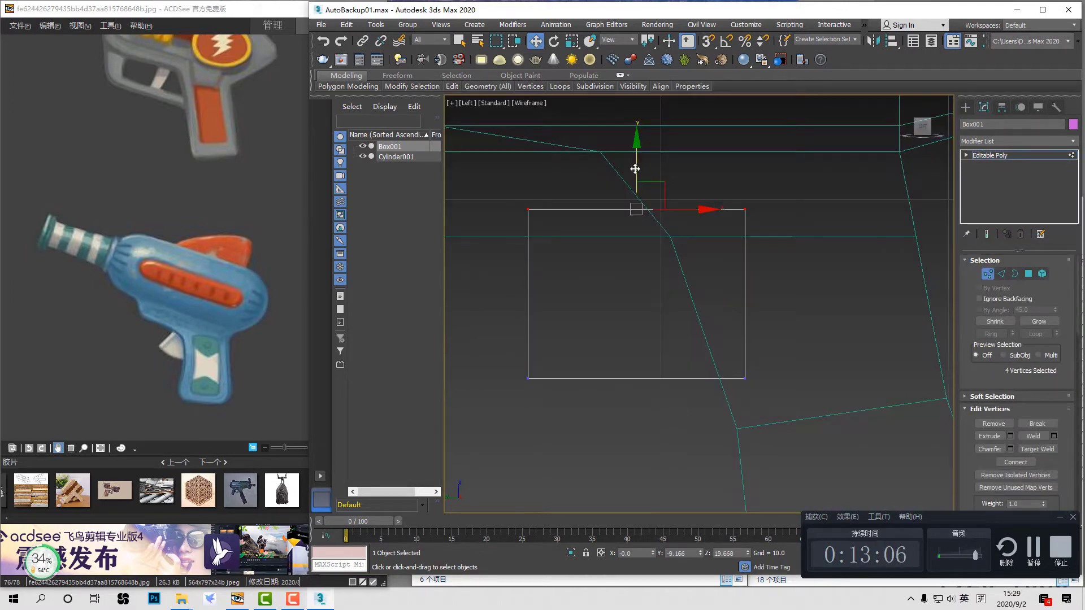
pyautogui.moveTo(637, 169); pyautogui.dragTo(638, 180)
pyautogui.moveTo(708, 185); pyautogui.dragTo(808, 391)
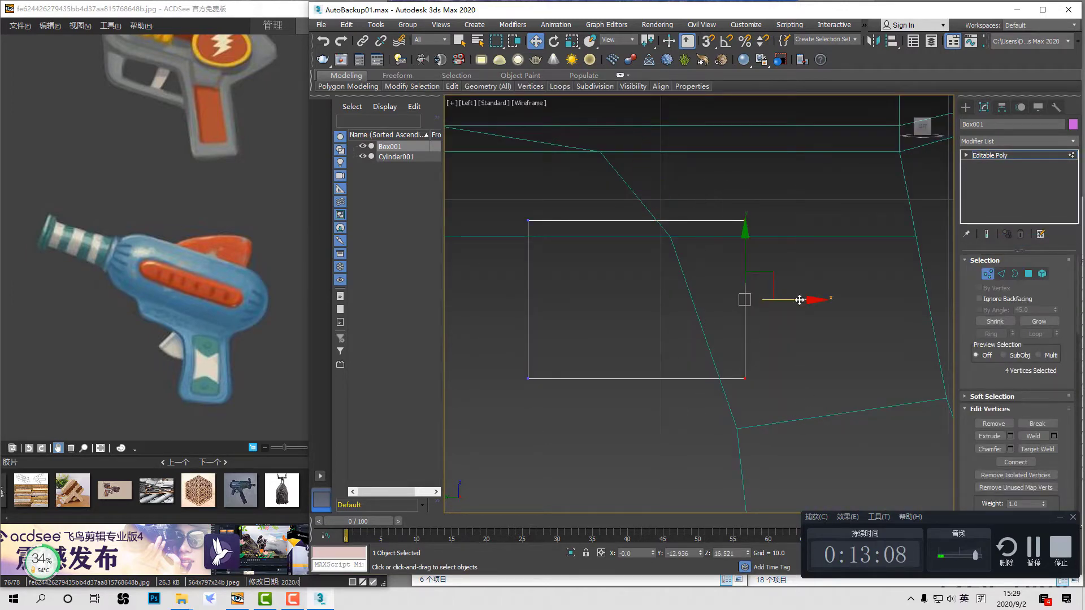
pyautogui.moveTo(800, 300); pyautogui.dragTo(803, 300)
pyautogui.moveTo(510, 184); pyautogui.dragTo(565, 255)
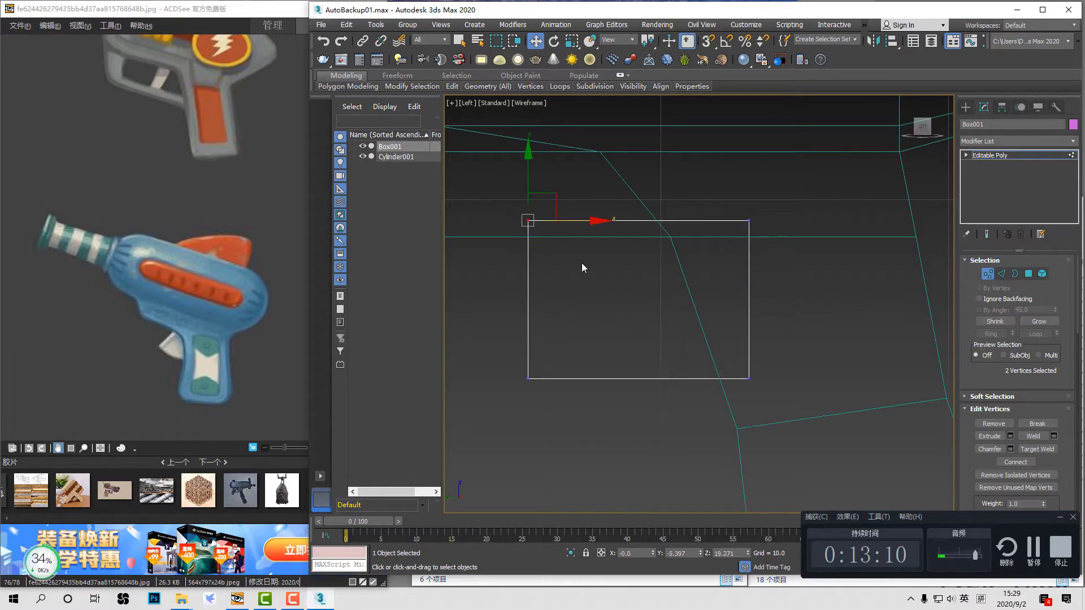
pyautogui.moveTo(613, 226); pyautogui.dragTo(675, 249)
pyautogui.press('F3')
pyautogui.scroll(-3, 658, 315)
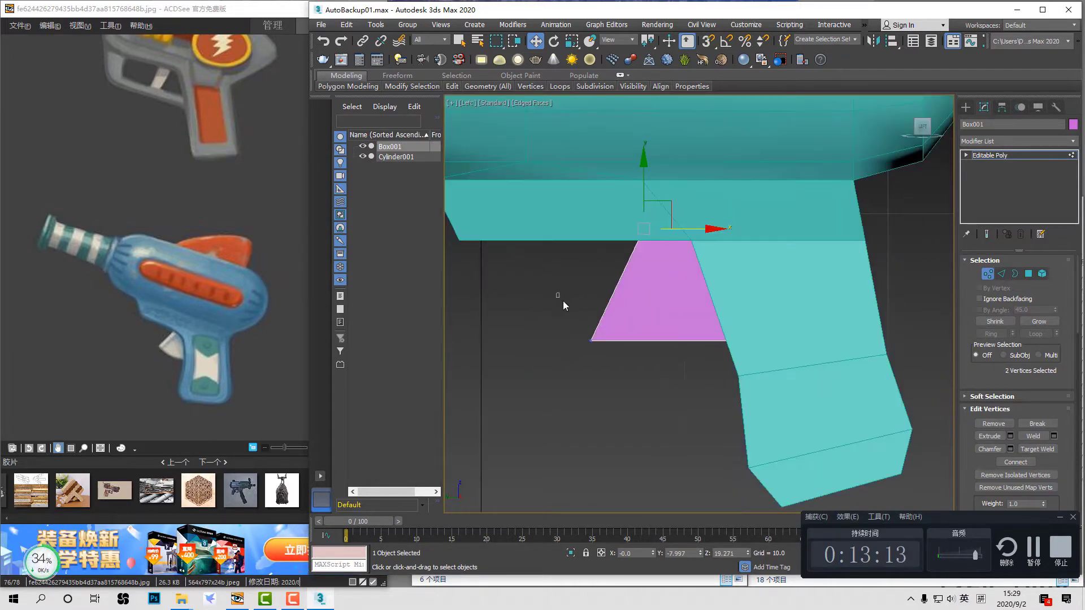
# Step: Split the trigger's bottom edges in the middle and connect the new vertices to the upper rear corners
pyautogui.press('F3')
pyautogui.moveTo(564, 302); pyautogui.dragTo(711, 364)
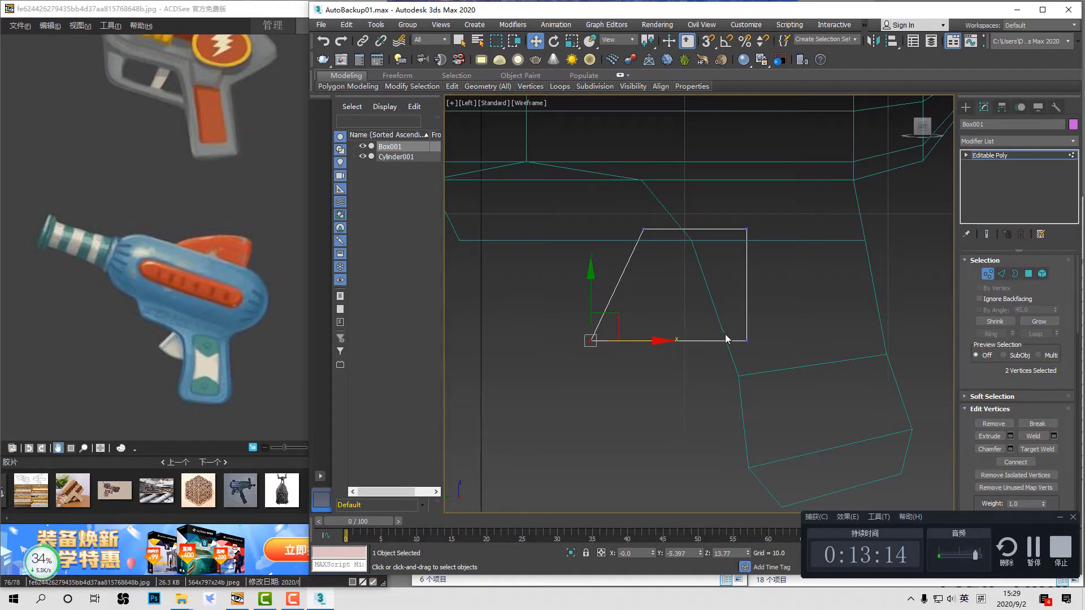
pyautogui.press('2')
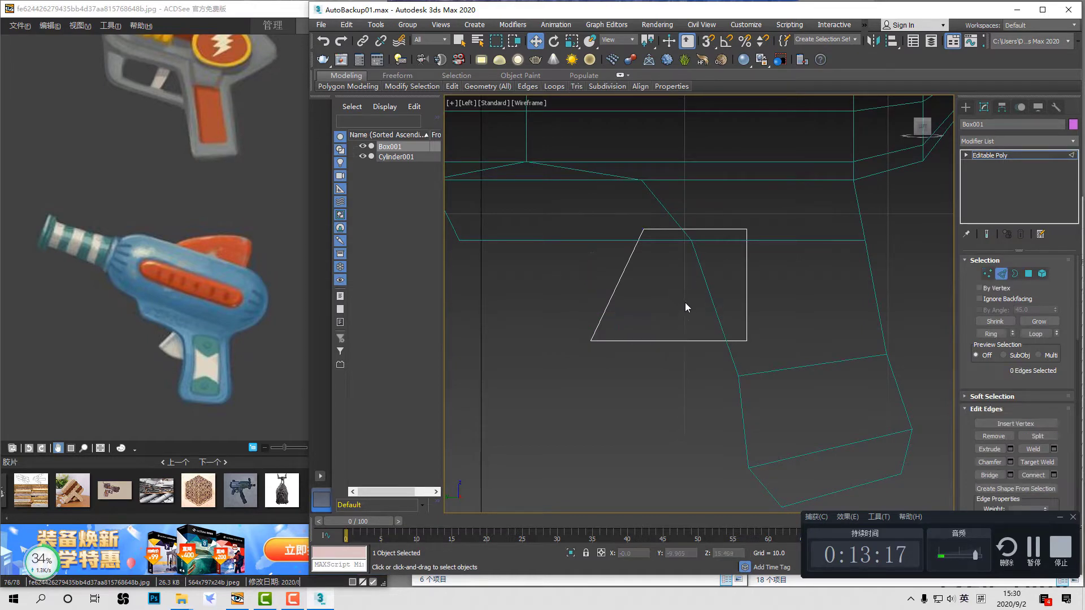
pyautogui.moveTo(675, 390); pyautogui.dragTo(650, 316)
pyautogui.hotkey('ctrl', 'shift', 'e')
pyautogui.press('1')
pyautogui.keyDown('ctrl'); pyautogui.moveTo(713, 261); pyautogui.dragTo(763, 215); pyautogui.keyUp('ctrl')
pyautogui.hotkey('ctrl', 'shift', 'e')
# Step: Move the trigger's bottom front vertices rearward and up, and raise its bottom middle vertices slightly
pyautogui.moveTo(650, 322); pyautogui.dragTo(707, 375)
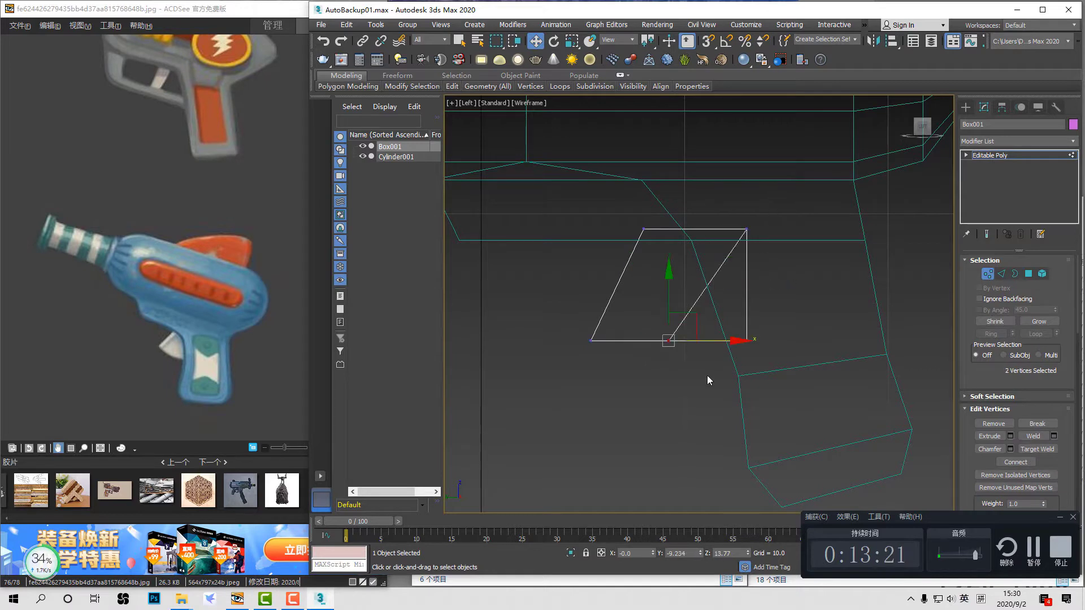
pyautogui.press('space')
pyautogui.moveTo(567, 317); pyautogui.dragTo(635, 361)
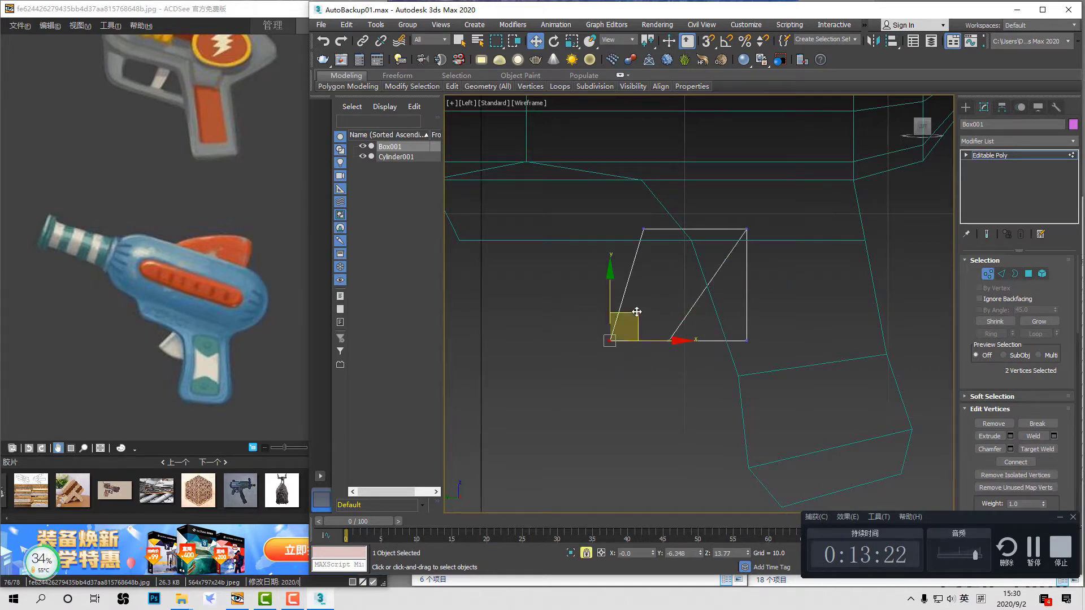
pyautogui.moveTo(637, 313); pyautogui.dragTo(636, 288)
pyautogui.click(668, 341)
pyautogui.press('space')
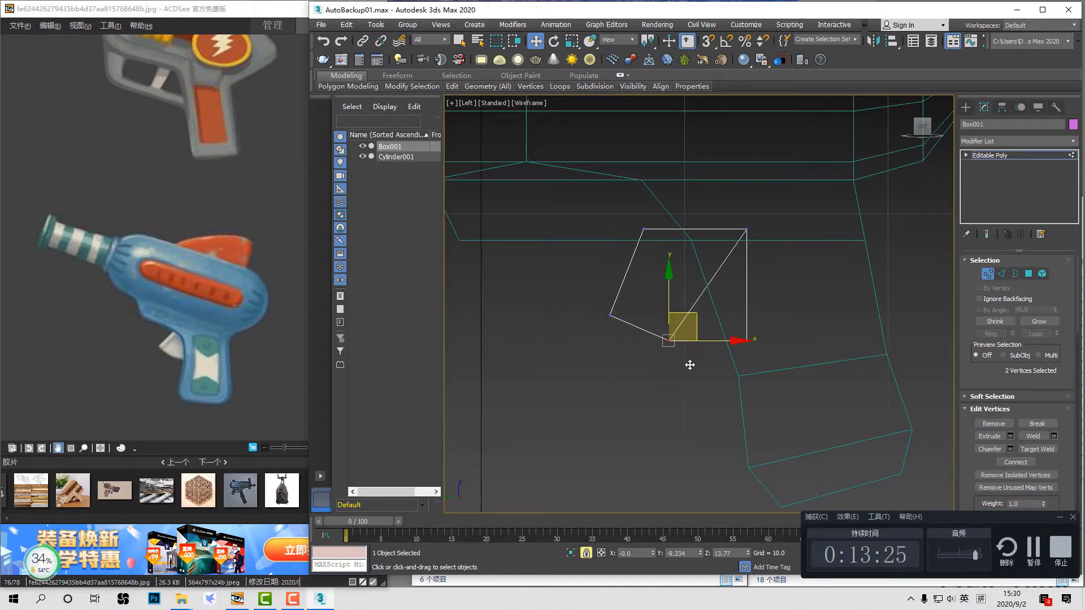
pyautogui.press('space')
pyautogui.moveTo(680, 388); pyautogui.dragTo(594, 300)
pyautogui.press('space')
pyautogui.press('space')
pyautogui.moveTo(639, 361); pyautogui.dragTo(639, 345)
pyautogui.press('space')
pyautogui.click(696, 368)
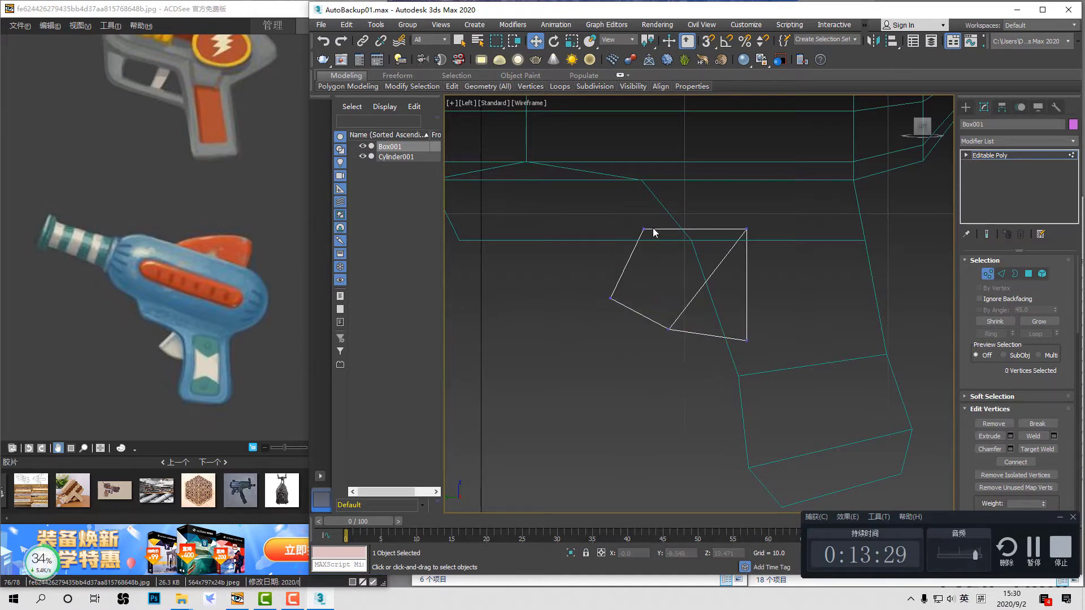
# Step: Move the trigger's upper rear vertices forward to slant its back along the grip, and leave vertex editing
pyautogui.scroll(-2, 680, 256)
pyautogui.press('F3')
pyautogui.press('F3')
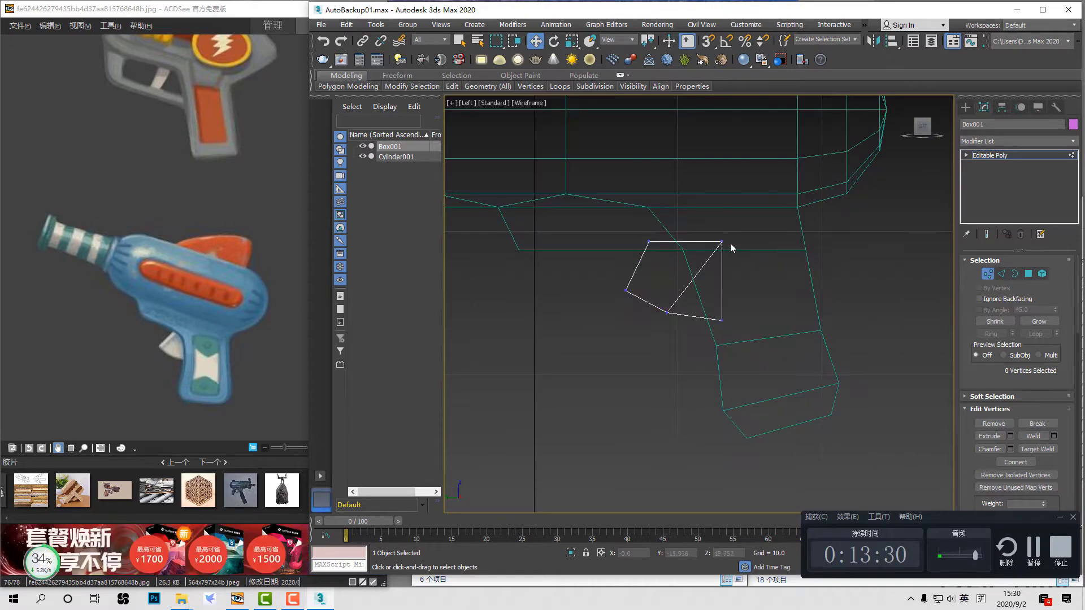
pyautogui.click(728, 243)
pyautogui.moveTo(750, 248); pyautogui.dragTo(740, 244)
pyautogui.click(864, 219)
pyautogui.click(995, 156)
pyautogui.press('F3')
# Step: Center the trigger's pivot on the object and try sliding it rearward into the grip
pyautogui.click(1002, 106)
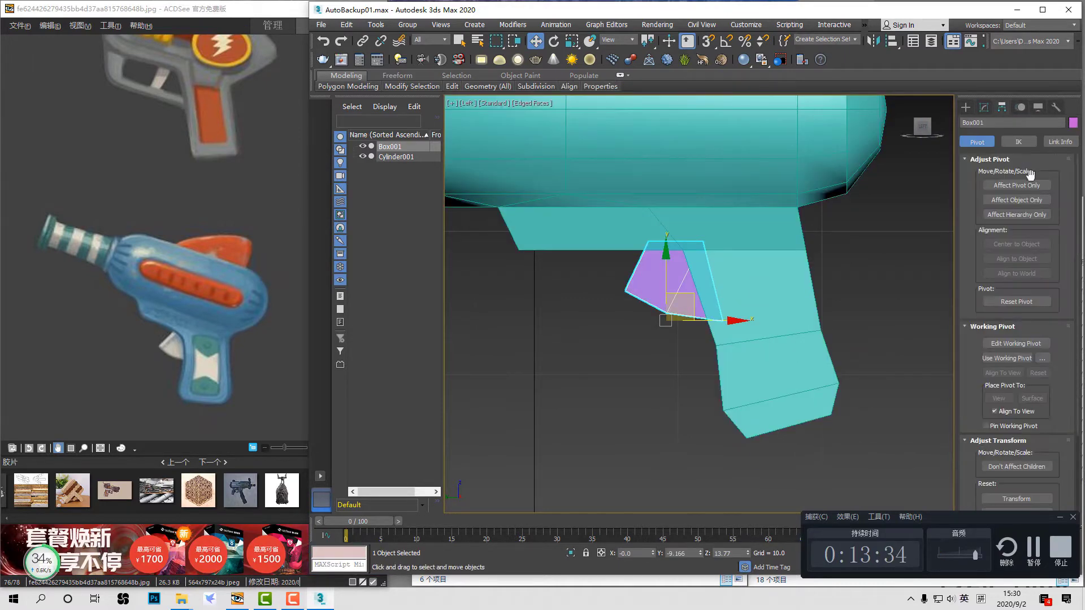
pyautogui.click(1016, 185)
pyautogui.click(1017, 243)
pyautogui.click(1017, 185)
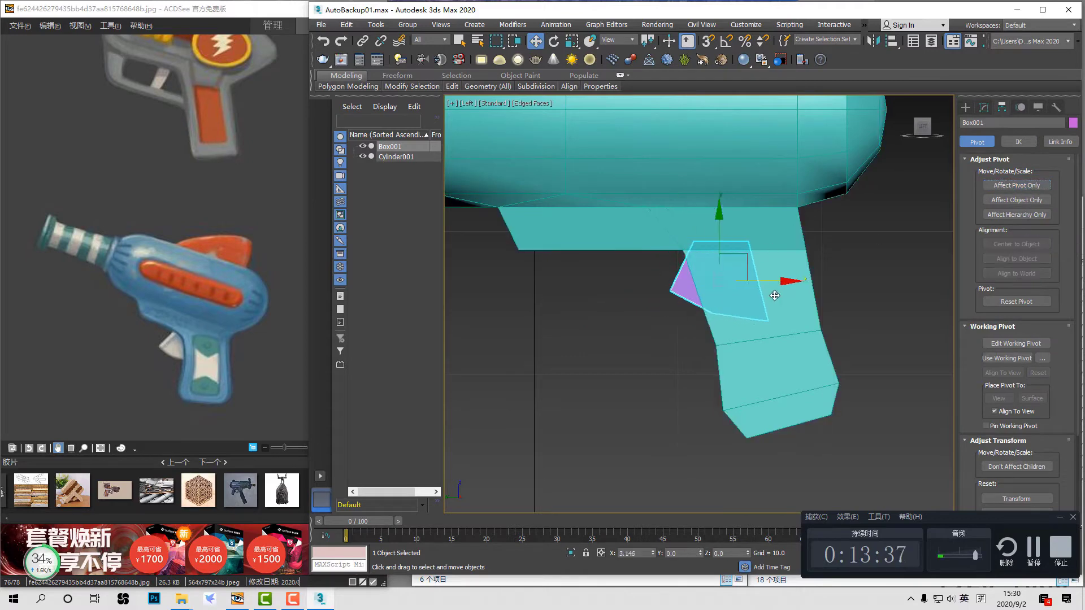
pyautogui.moveTo(732, 299)
pyautogui.mouseDown()
pyautogui.moveTo(721, 305)
pyautogui.moveTo(756, 306)
pyautogui.moveTo(712, 305)
pyautogui.moveTo(730, 306)
pyautogui.mouseUp()
pyautogui.click(842, 317)
# Step: Select the trigger's lower vertices and move them down and slightly forward to lengthen it
pyautogui.scroll(-2, 841, 316)
pyautogui.moveTo(829, 315); pyautogui.dragTo(803, 288, button='middle')
pyautogui.scroll(-2, 788, 298)
pyautogui.scroll(2, 740, 294)
pyautogui.click(737, 295)
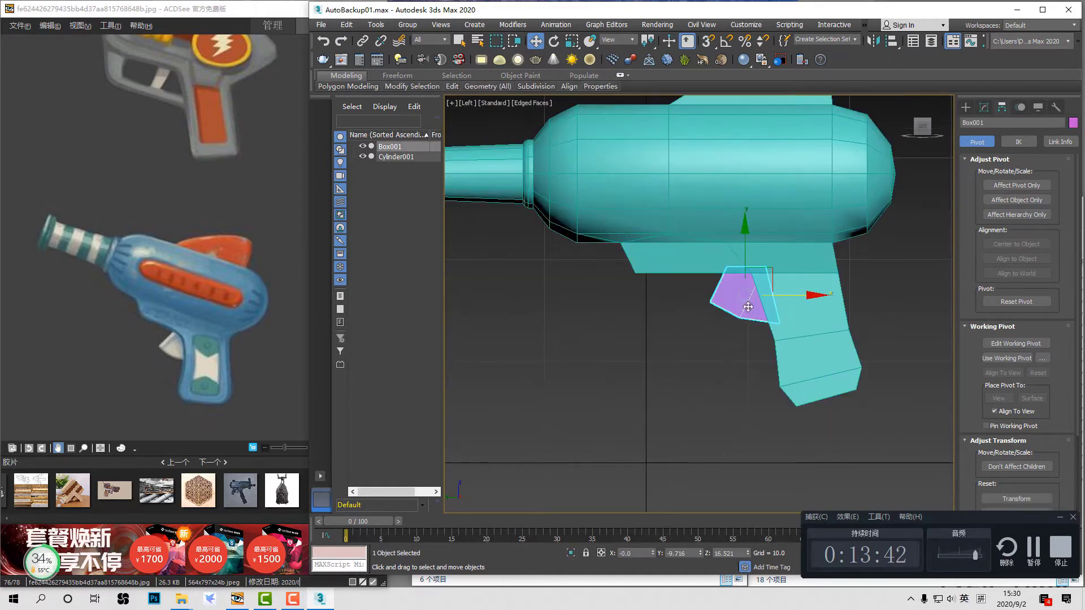
pyautogui.press('1')
pyautogui.moveTo(671, 293); pyautogui.dragTo(803, 366)
pyautogui.moveTo(749, 275)
pyautogui.mouseDown()
pyautogui.moveTo(750, 307)
pyautogui.moveTo(733, 317)
pyautogui.moveTo(751, 295)
pyautogui.mouseUp()
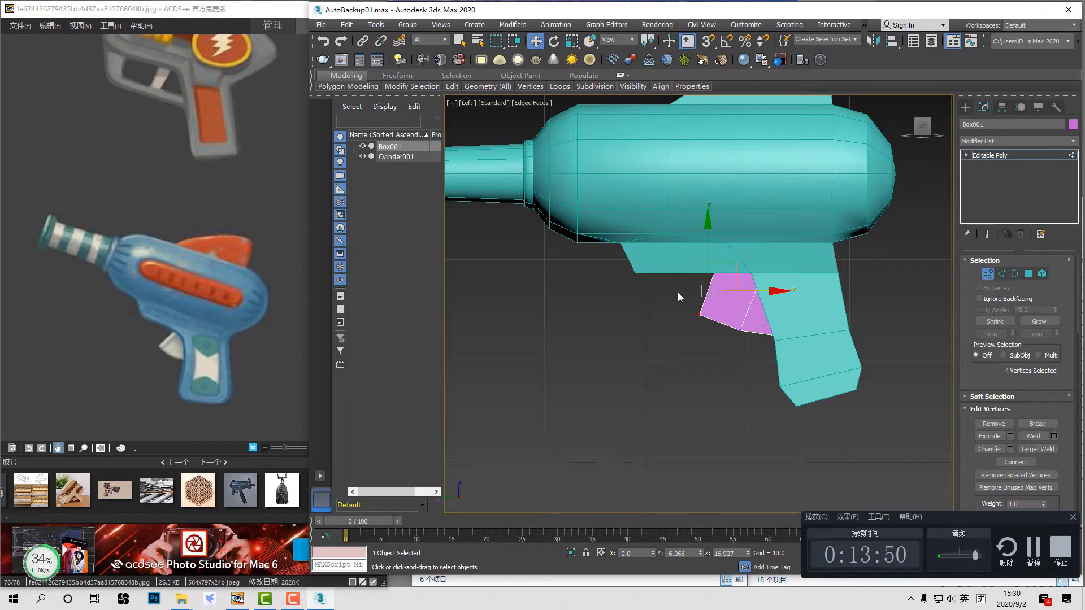
# Step: Refine the trigger's lower profile by pulling its front corner forward and adjusting its bottom vertices, and finish vertex editing
pyautogui.moveTo(703, 323); pyautogui.dragTo(817, 313)
pyautogui.press('space')
pyautogui.press('space')
pyautogui.press('space')
pyautogui.press('space')
pyautogui.moveTo(801, 367); pyautogui.dragTo(719, 319)
pyautogui.press('space')
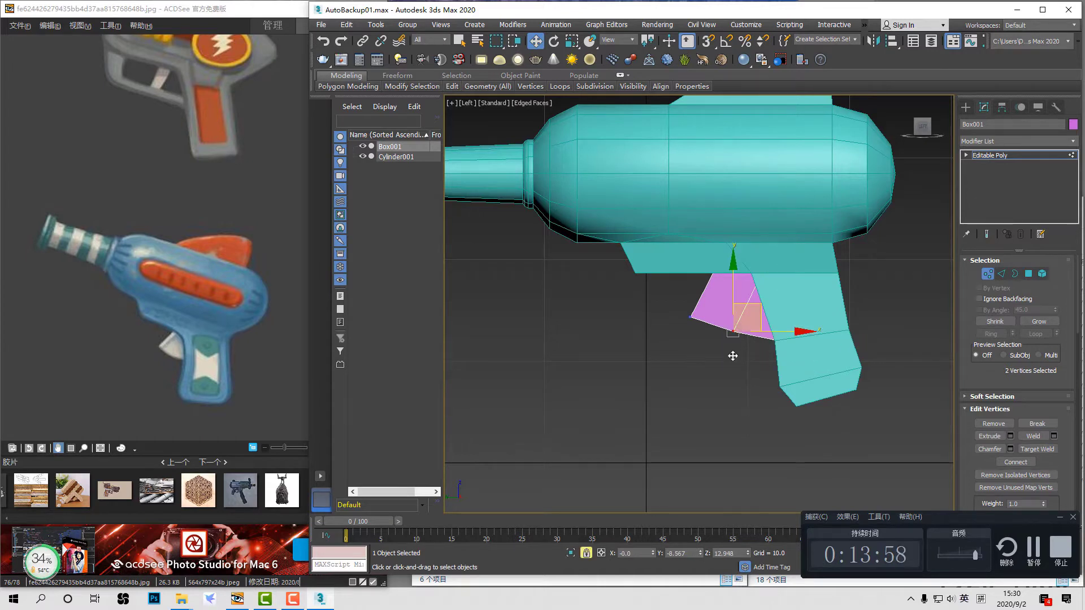
pyautogui.click(745, 365)
pyautogui.press('F3')
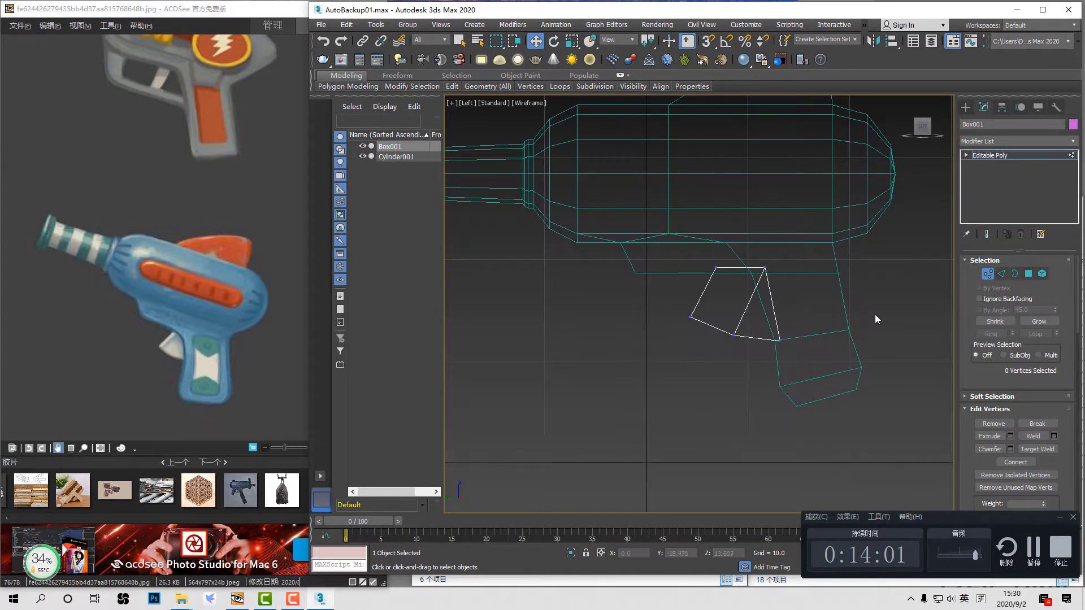
pyautogui.moveTo(759, 327); pyautogui.dragTo(812, 343)
pyautogui.press('F3')
pyautogui.press('1')
pyautogui.scroll(-3, 817, 309)
pyautogui.press('p')
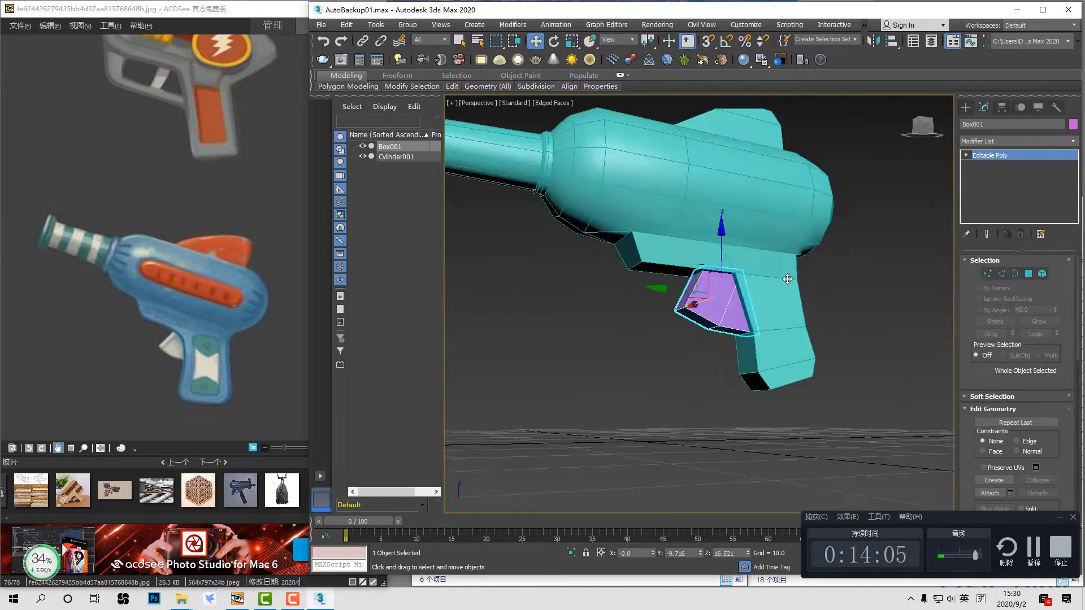
# Step: Scale the trigger thinner across its width so it sits in proportion to the grip
pyautogui.keyDown('alt'); pyautogui.moveTo(817, 308); pyautogui.dragTo(828, 254, button='middle'); pyautogui.keyUp('alt')
pyautogui.press('r')
pyautogui.moveTo(634, 298); pyautogui.dragTo(670, 315)
pyautogui.press('w')
pyautogui.keyDown('alt'); pyautogui.moveTo(796, 331); pyautogui.dragTo(693, 390, button='middle'); pyautogui.keyUp('alt')
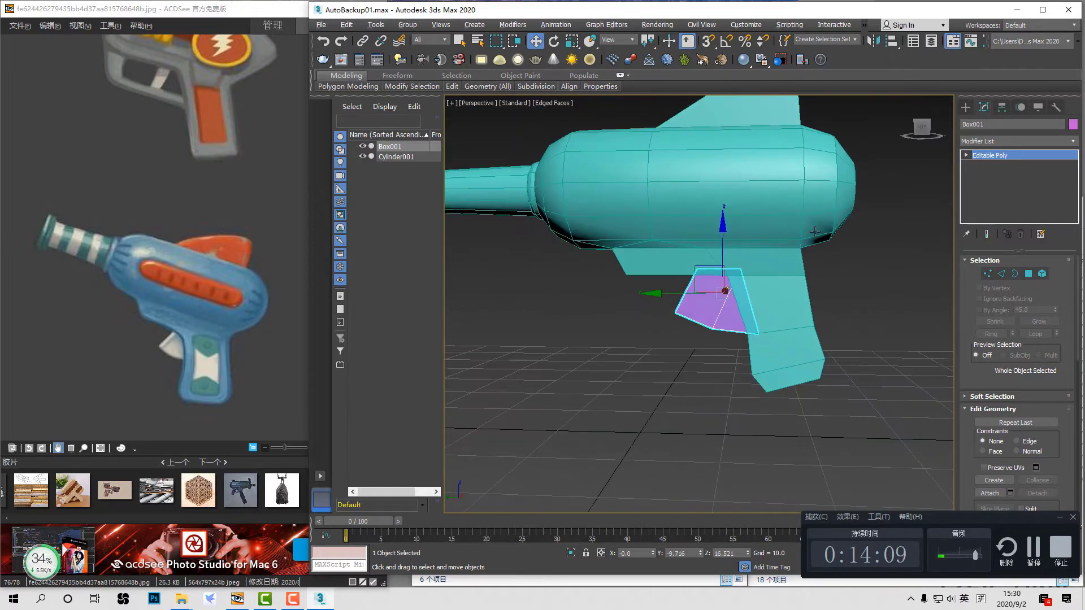
# Step: Isolate the trigger, delete its rear face that meets the grip, and bring the gun body back into view
pyautogui.keyDown('alt'); pyautogui.moveTo(764, 267); pyautogui.dragTo(777, 316, button='middle'); pyautogui.keyUp('alt')
pyautogui.hotkey('alt', 'q')
pyautogui.press('4')
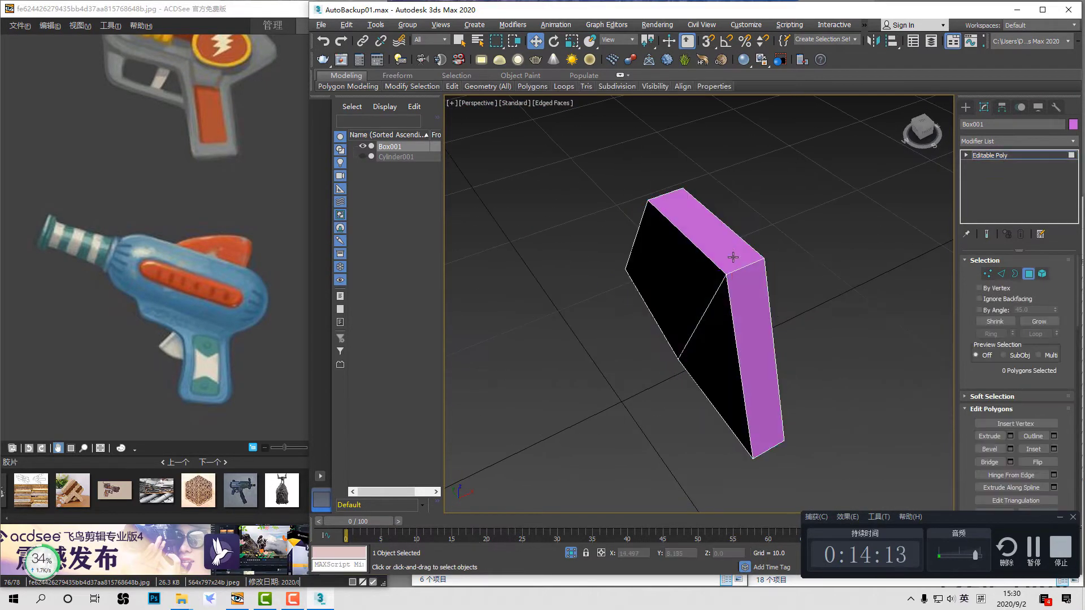
pyautogui.click(751, 305)
pyautogui.press('Delete')
pyautogui.click(990, 156)
pyautogui.scroll(-5, 841, 234)
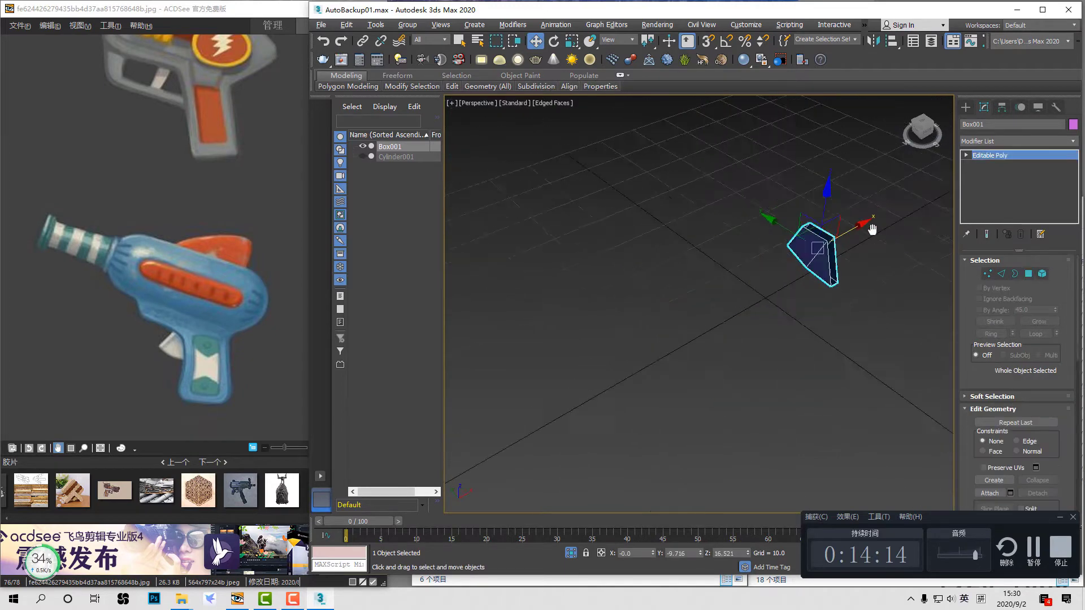
pyautogui.click(571, 553)
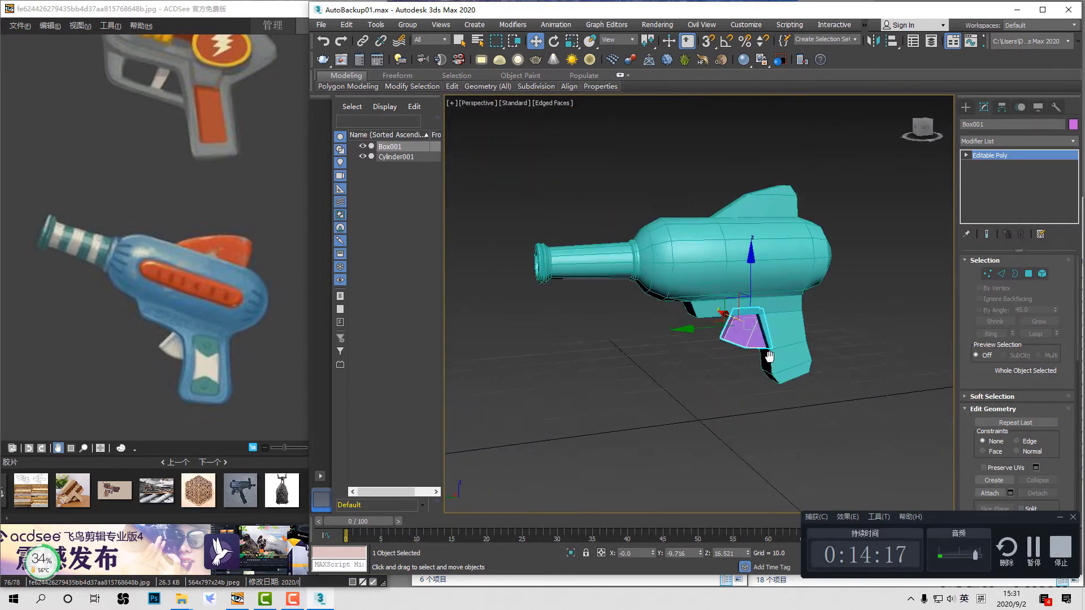
# Step: Attach the trigger to the gun body so both form a single editable poly
pyautogui.click(804, 290)
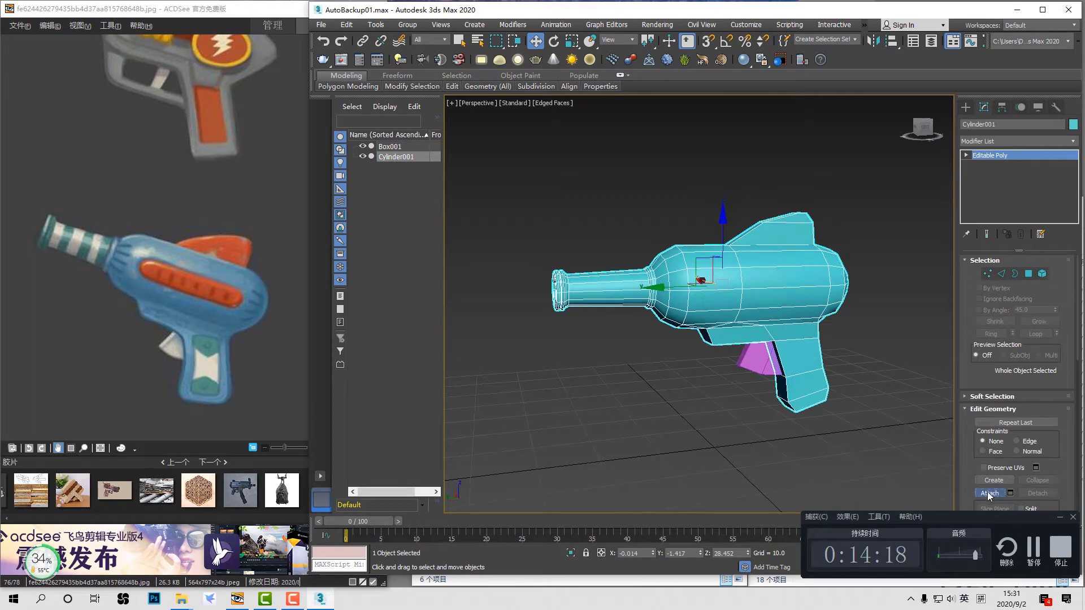
pyautogui.click(760, 358)
pyautogui.scroll(4, 873, 356)
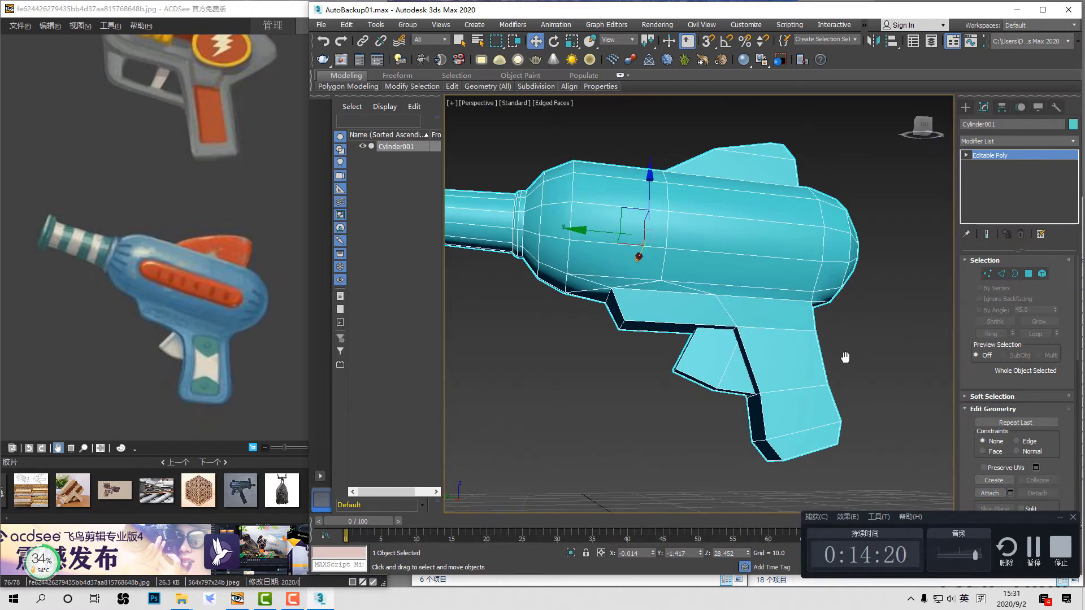
# Step: In the left view, connect the short front and rear edges at the grip's lower end to add a crosswise edge loop
pyautogui.scroll(-3, 845, 357)
pyautogui.keyDown('alt'); pyautogui.moveTo(844, 357); pyautogui.dragTo(857, 405, button='middle'); pyautogui.keyUp('alt')
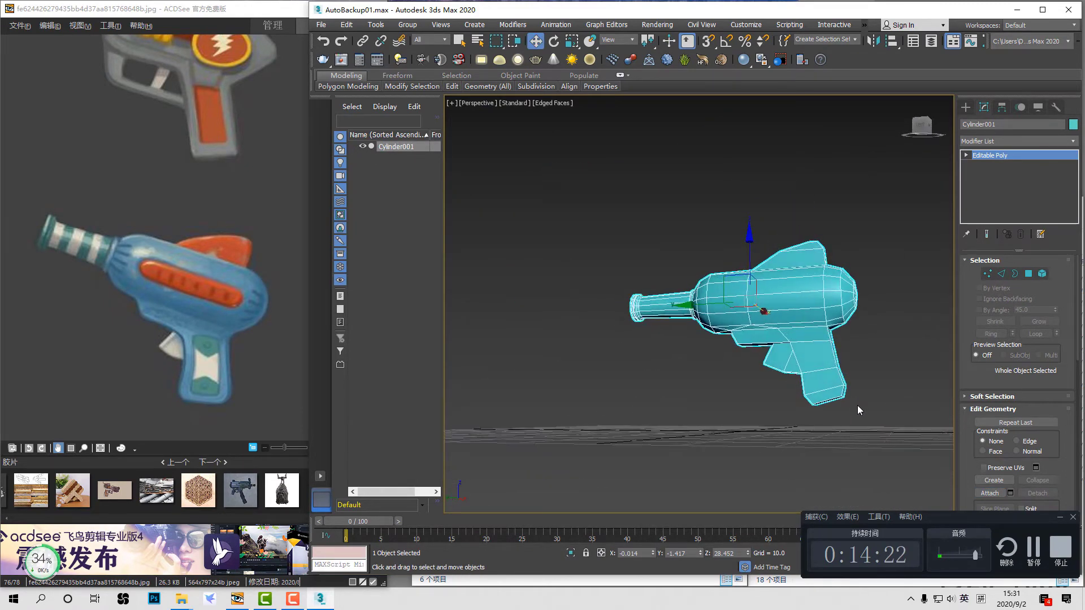
pyautogui.scroll(4, 838, 375)
pyautogui.press('f')
pyautogui.press('l')
pyautogui.scroll(8, 751, 321)
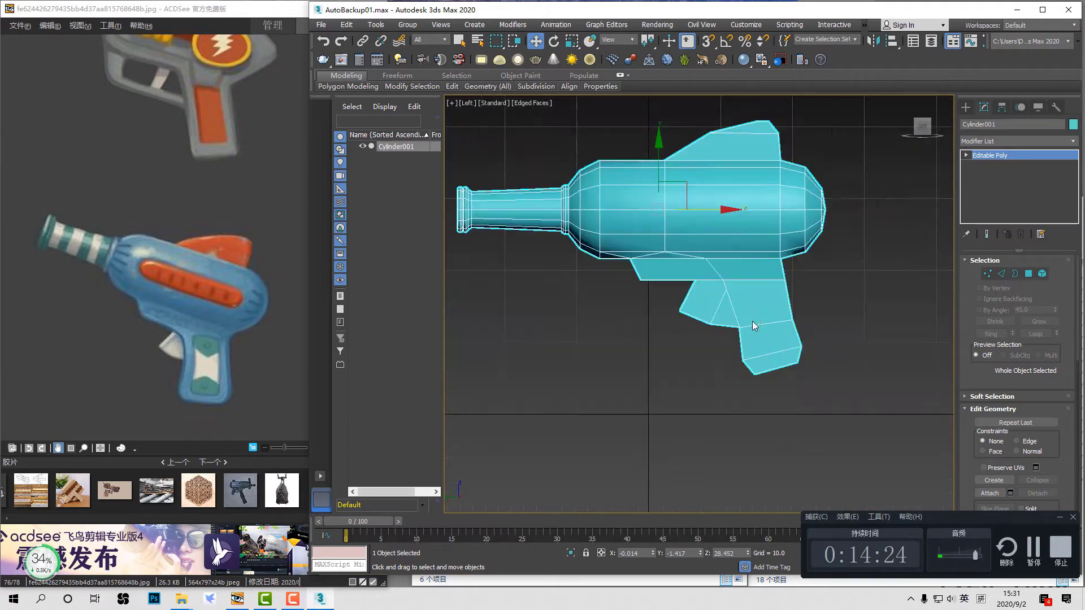
pyautogui.press('2')
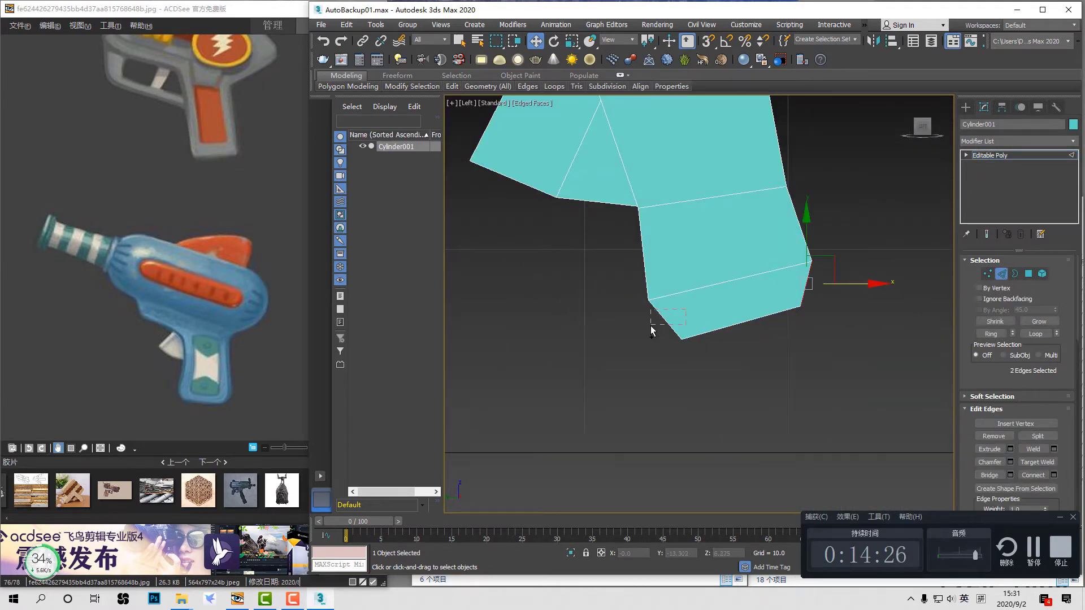
pyautogui.scroll(3, 651, 327)
# Step: Move the new loop's front and rear vertices outward to round the lower corners of the grip
pyautogui.press('1')
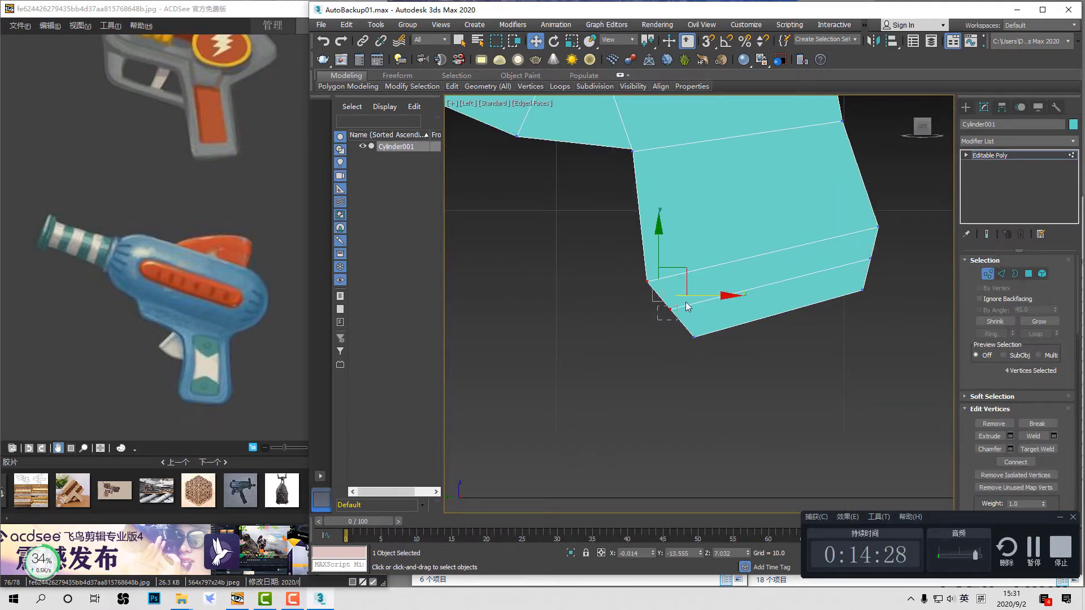
pyautogui.moveTo(686, 303); pyautogui.dragTo(686, 294)
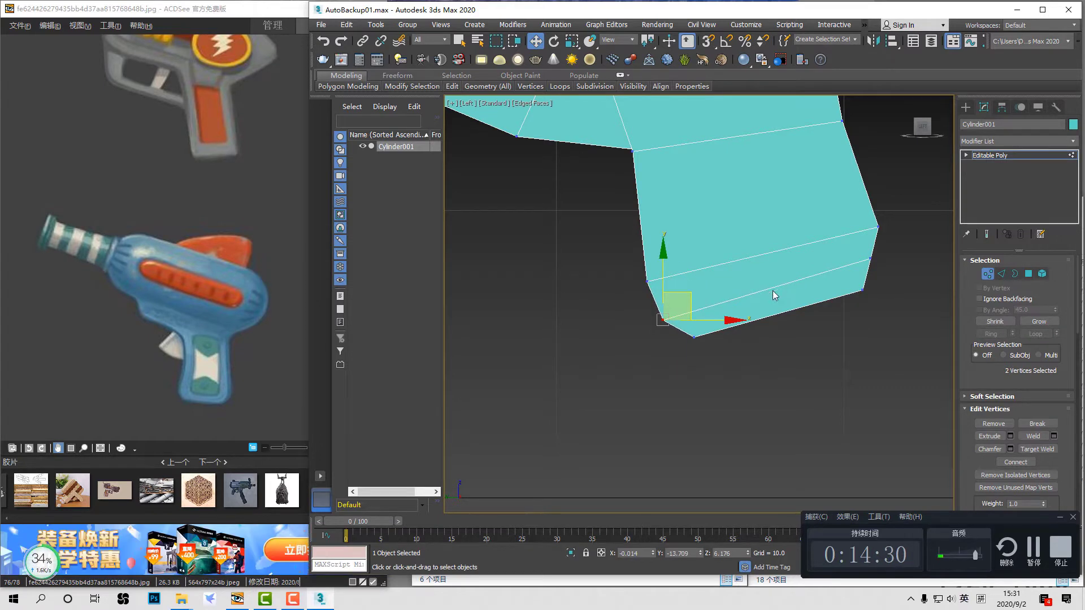
pyautogui.moveTo(763, 307); pyautogui.dragTo(764, 306)
pyautogui.moveTo(894, 271); pyautogui.dragTo(893, 273)
pyautogui.press('space')
pyautogui.moveTo(885, 286); pyautogui.dragTo(898, 293)
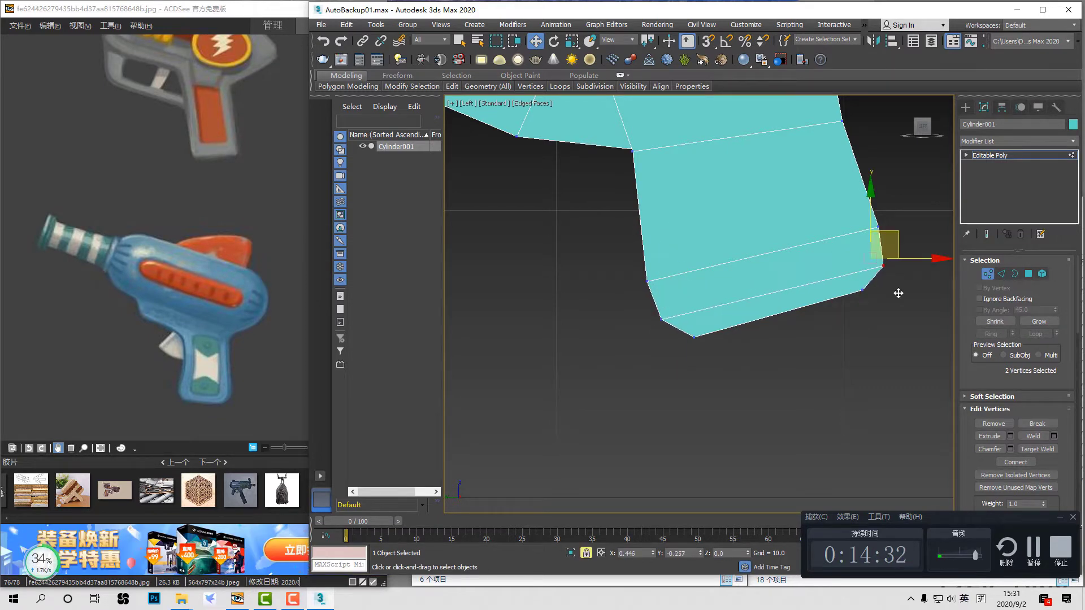
pyautogui.click(897, 292)
pyautogui.scroll(-5, 897, 292)
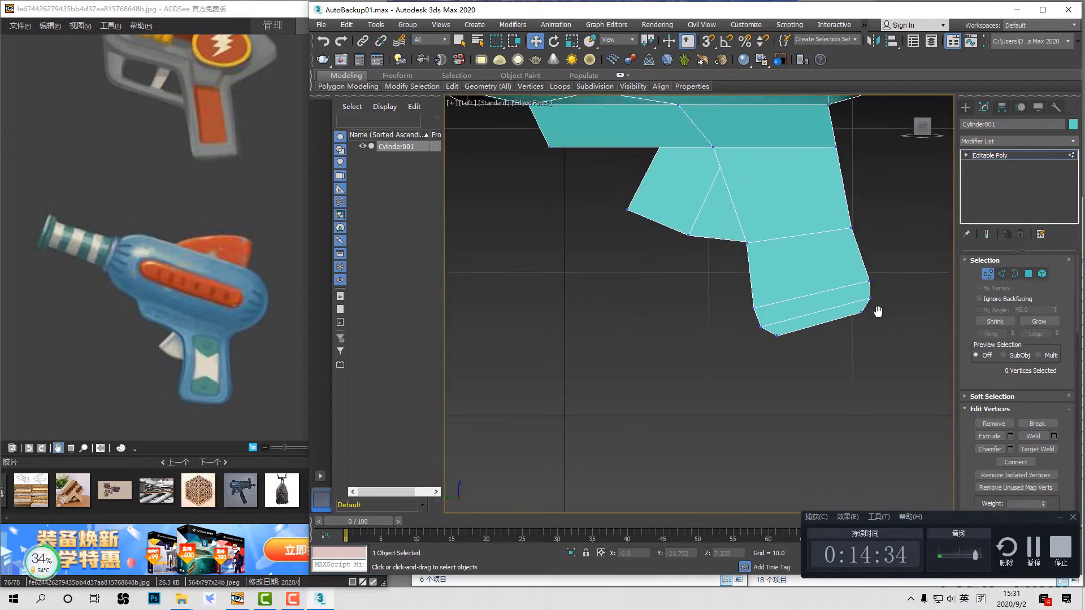
pyautogui.moveTo(898, 293); pyautogui.dragTo(874, 331, button='middle')
# Step: Move the upper and middle vertices on the grip's rear edge slightly forward and up, checking the outline in wireframe
pyautogui.moveTo(820, 291); pyautogui.dragTo(819, 345, button='middle')
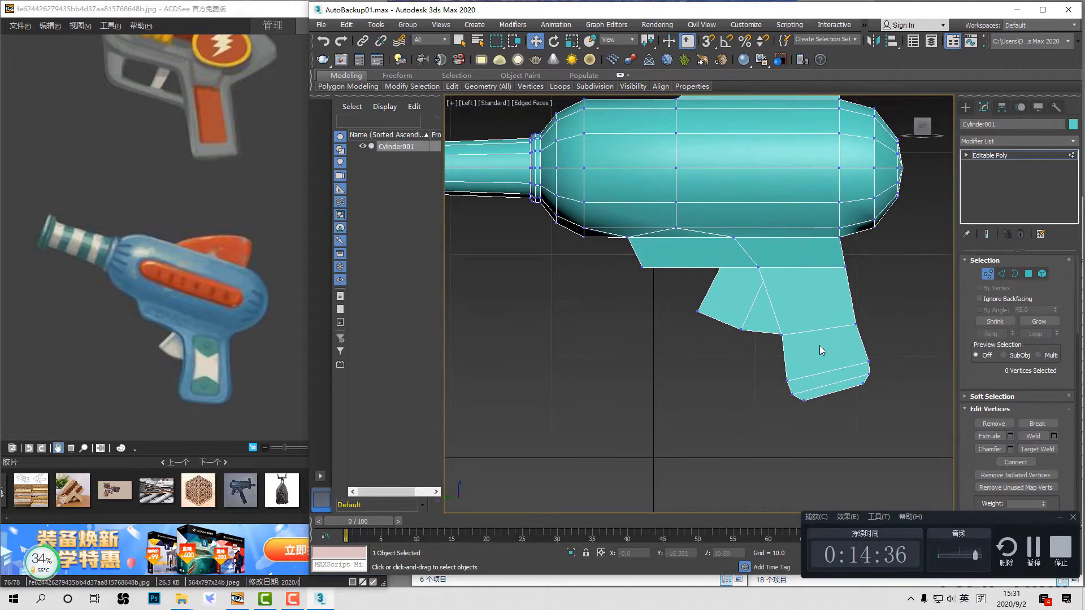
pyautogui.press('space')
pyautogui.moveTo(859, 340); pyautogui.dragTo(836, 334)
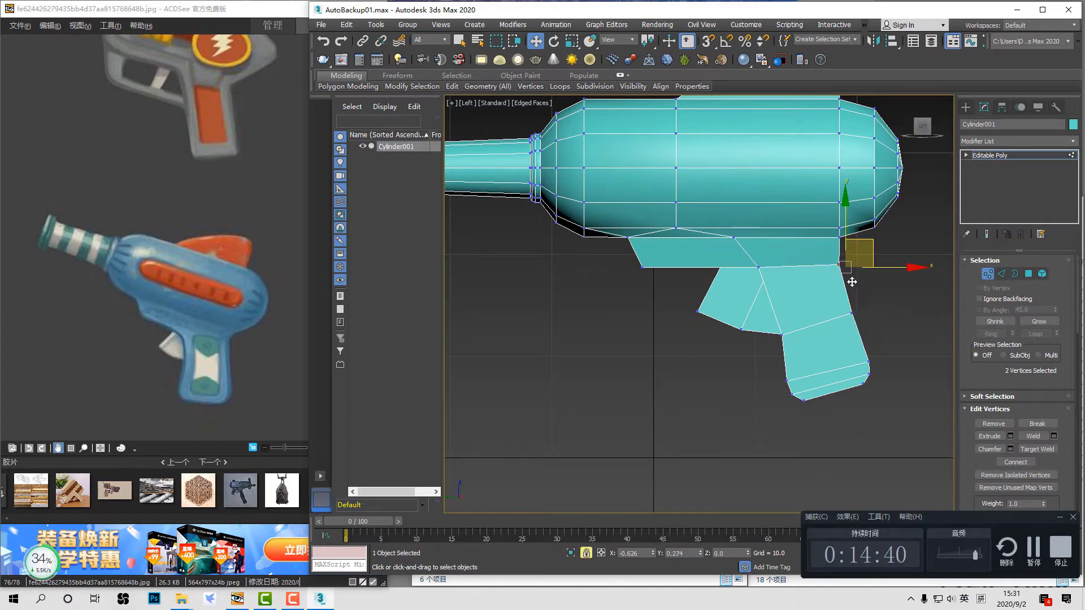
pyautogui.press('space')
pyautogui.press('space')
pyautogui.moveTo(809, 324); pyautogui.dragTo(794, 358)
pyautogui.click(795, 358)
pyautogui.press('F3')
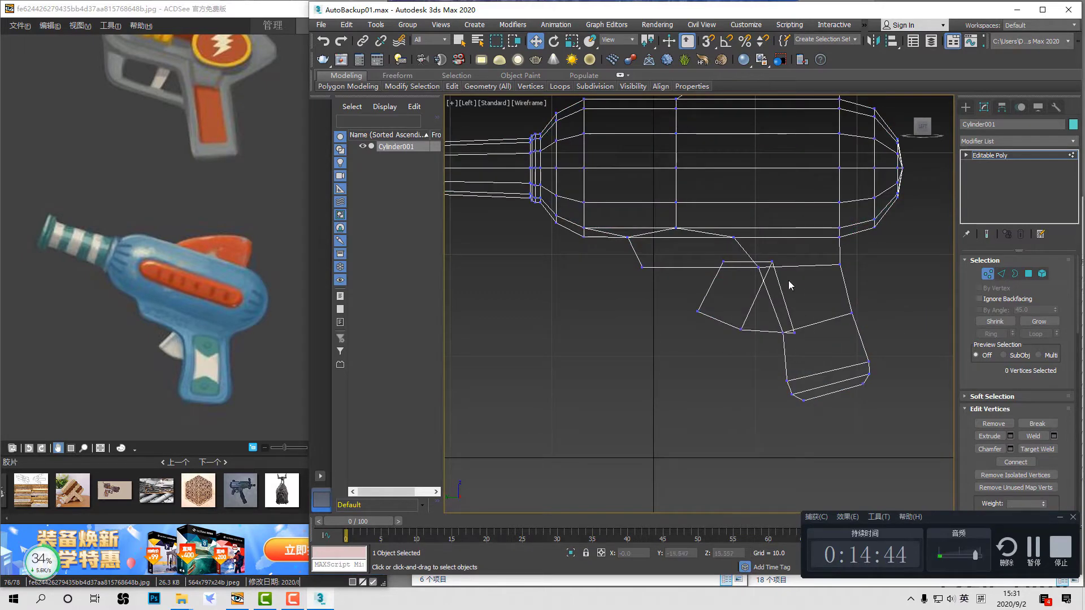
pyautogui.press('F3')
pyautogui.scroll(-8, 629, 303)
pyautogui.scroll(6, 647, 291)
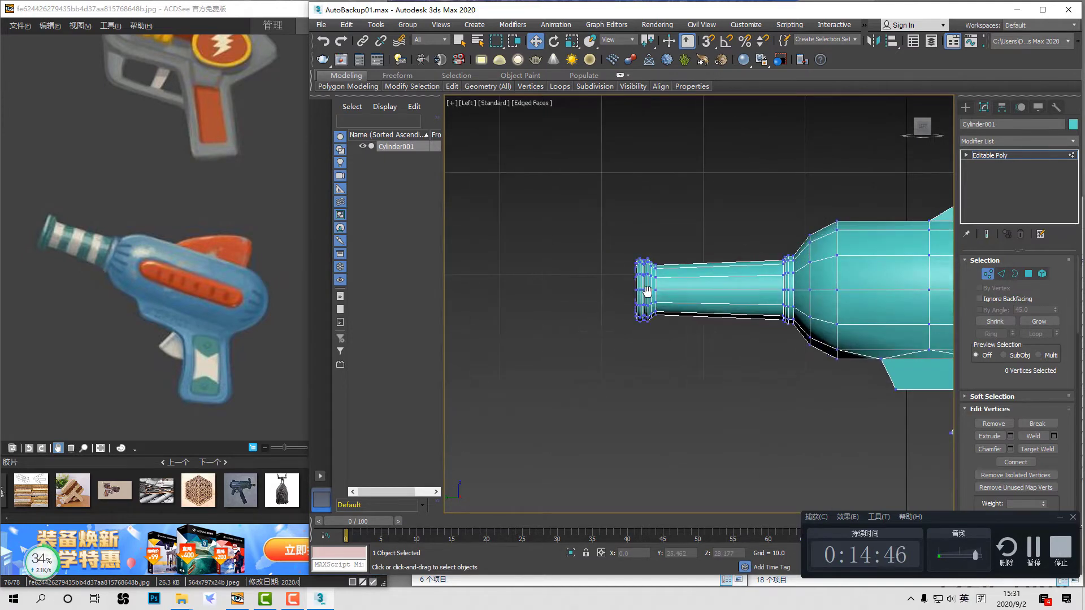
# Step: Focus on the muzzle in the perspective view and remove a surplus edge loop from its flared rim
pyautogui.press('p')
pyautogui.keyDown('alt'); pyautogui.moveTo(600, 251); pyautogui.dragTo(649, 275, button='middle'); pyautogui.keyUp('alt')
pyautogui.moveTo(763, 280); pyautogui.dragTo(676, 269, button='middle')
pyautogui.moveTo(613, 243); pyautogui.dragTo(542, 344)
pyautogui.scroll(6, 545, 328)
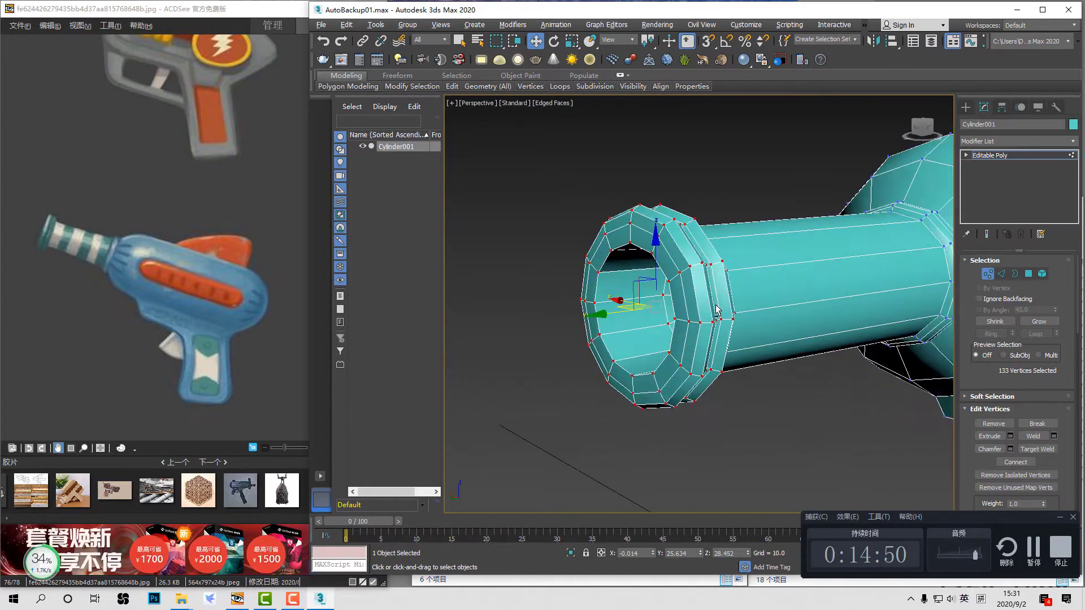
pyautogui.keyDown('alt'); pyautogui.moveTo(724, 293); pyautogui.dragTo(654, 244, button='middle'); pyautogui.keyUp('alt')
pyautogui.press('2')
pyautogui.doubleClick(657, 264)
pyautogui.hotkey('ctrl', 'BackSpace')
pyautogui.scroll(-2, 713, 273)
pyautogui.scroll(4, 650, 250)
pyautogui.scroll(4, 650, 238)
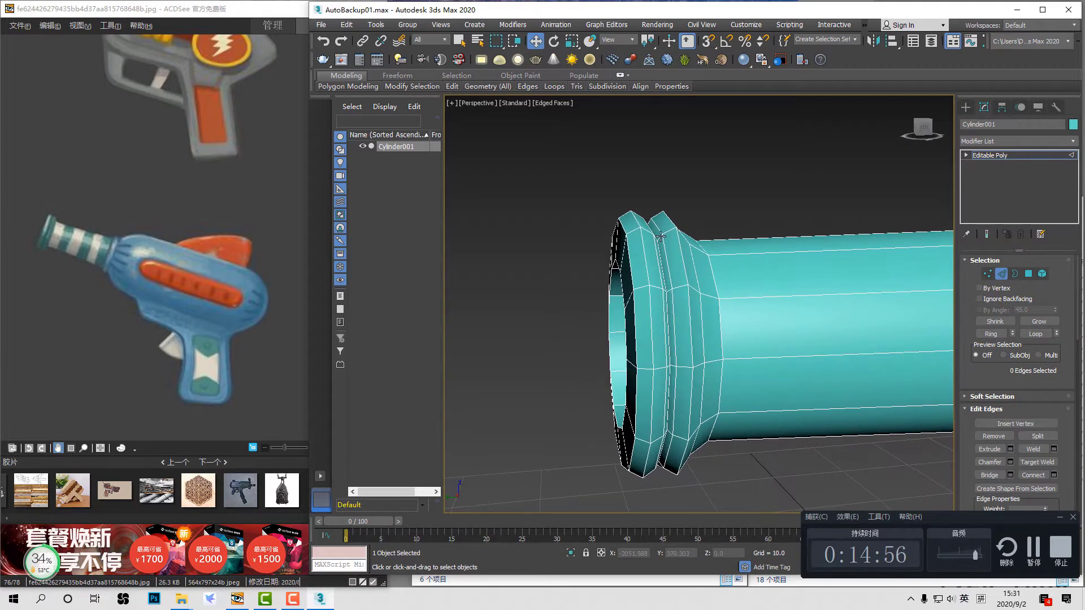
# Step: Remove the surplus edge loops in the muzzle groove and shift the remaining loop slightly toward the muzzle opening
pyautogui.moveTo(618, 208); pyautogui.dragTo(600, 207, button='middle')
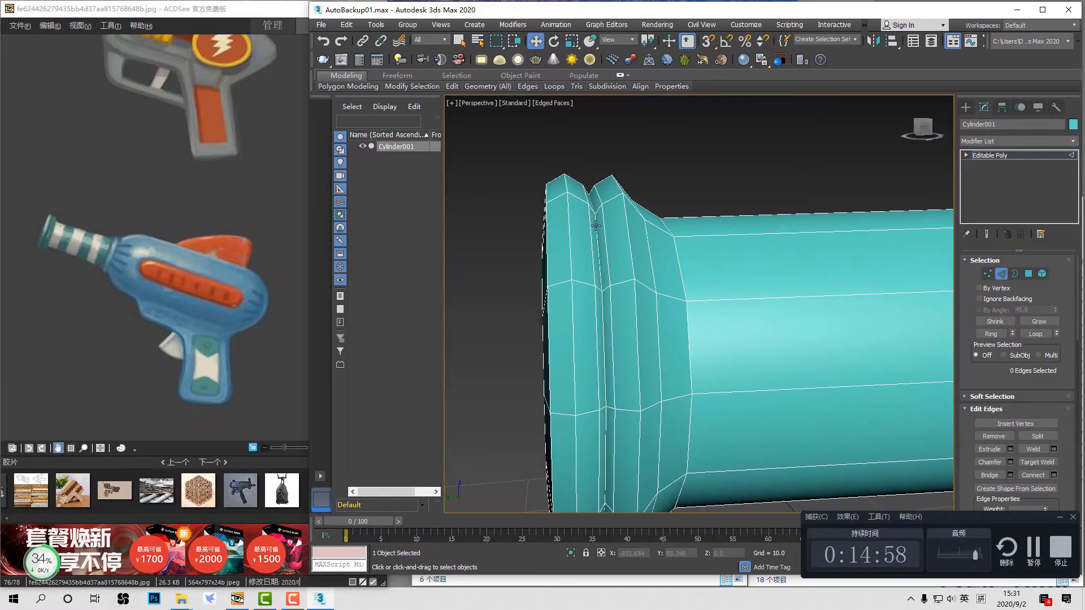
pyautogui.doubleClick(597, 230)
pyautogui.hotkey('ctrl', 'BackSpace')
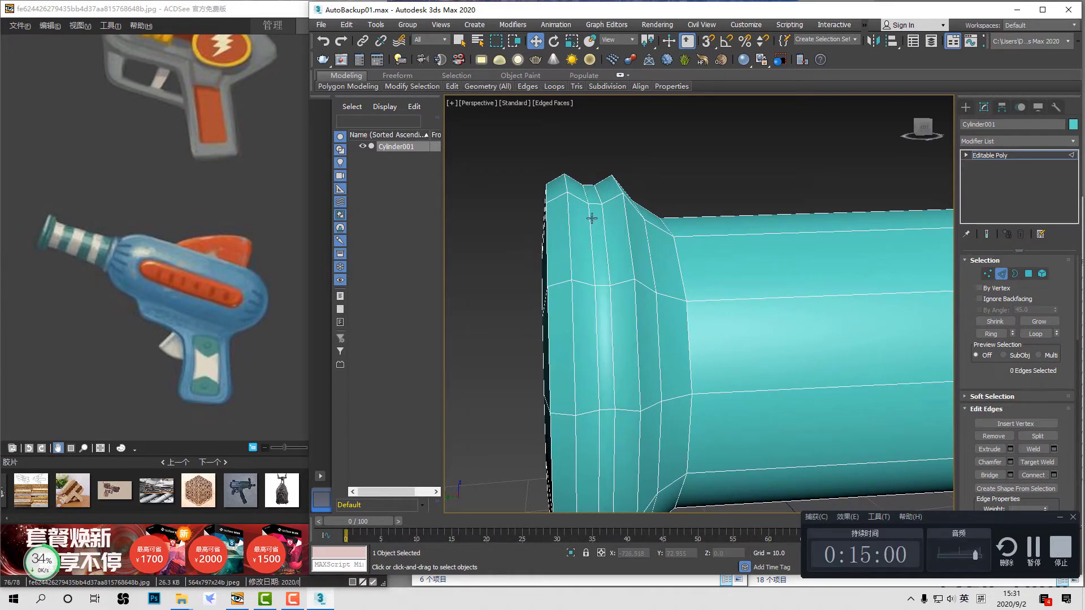
pyautogui.hotkey('ctrl', 'z')
pyautogui.doubleClick(604, 225)
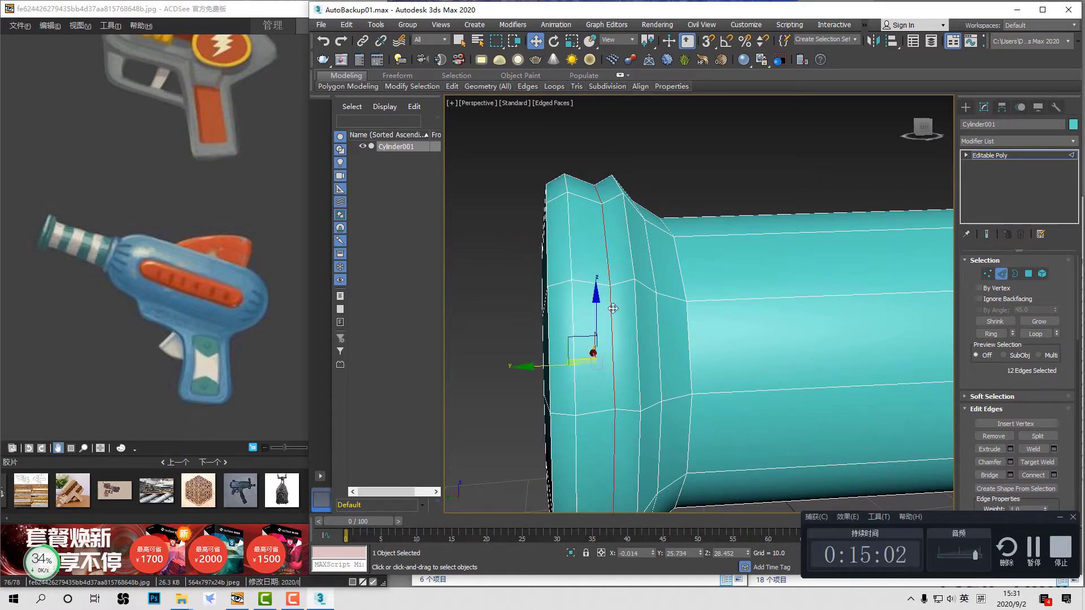
pyautogui.moveTo(557, 363); pyautogui.dragTo(550, 367)
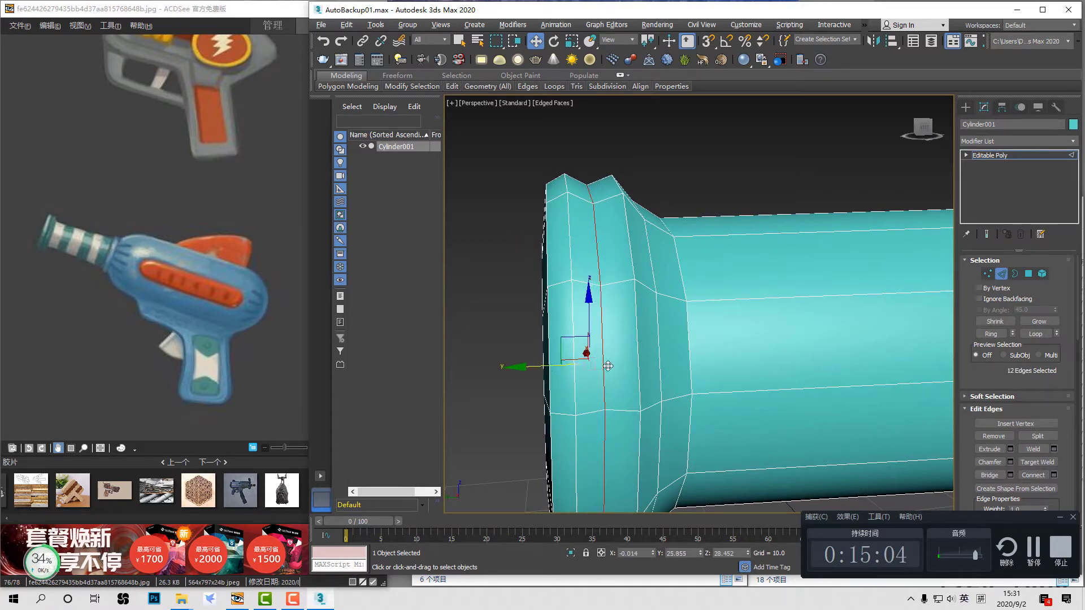
# Step: Remove one more edge loop from the muzzle's flared rim to simplify it
pyautogui.keyDown('alt'); pyautogui.moveTo(550, 368); pyautogui.dragTo(668, 270, button='middle'); pyautogui.keyUp('alt')
pyautogui.doubleClick(606, 272)
pyautogui.hotkey('ctrl', 'BackSpace')
# Step: Remove the middle edge loop from the collar where the barrel meets the body
pyautogui.scroll(-5, 606, 271)
pyautogui.moveTo(772, 290); pyautogui.dragTo(660, 326, button='middle')
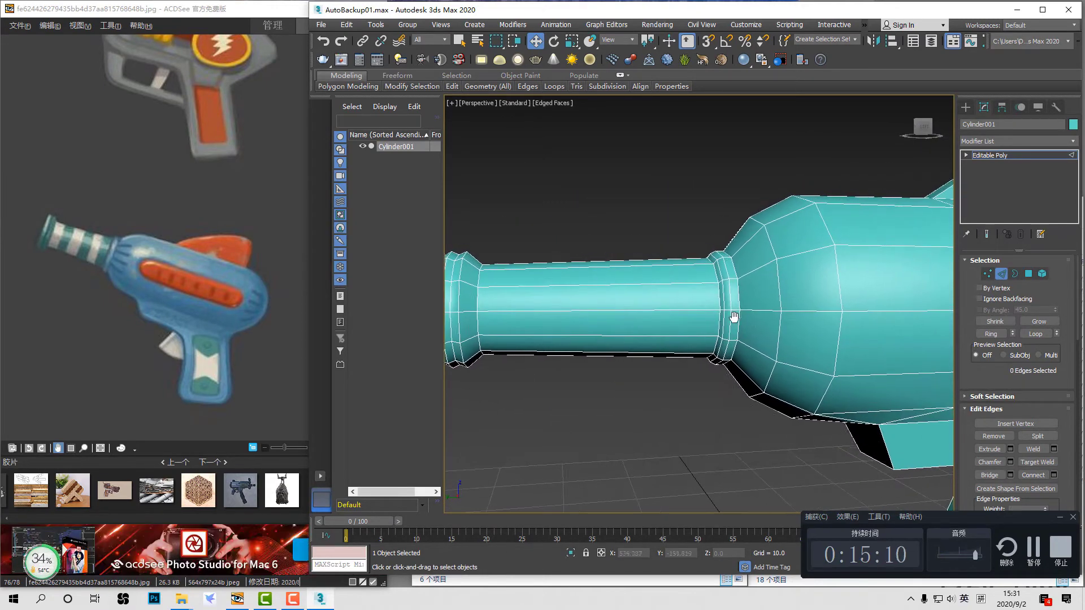
pyautogui.doubleClick(729, 281)
pyautogui.scroll(2, 733, 279)
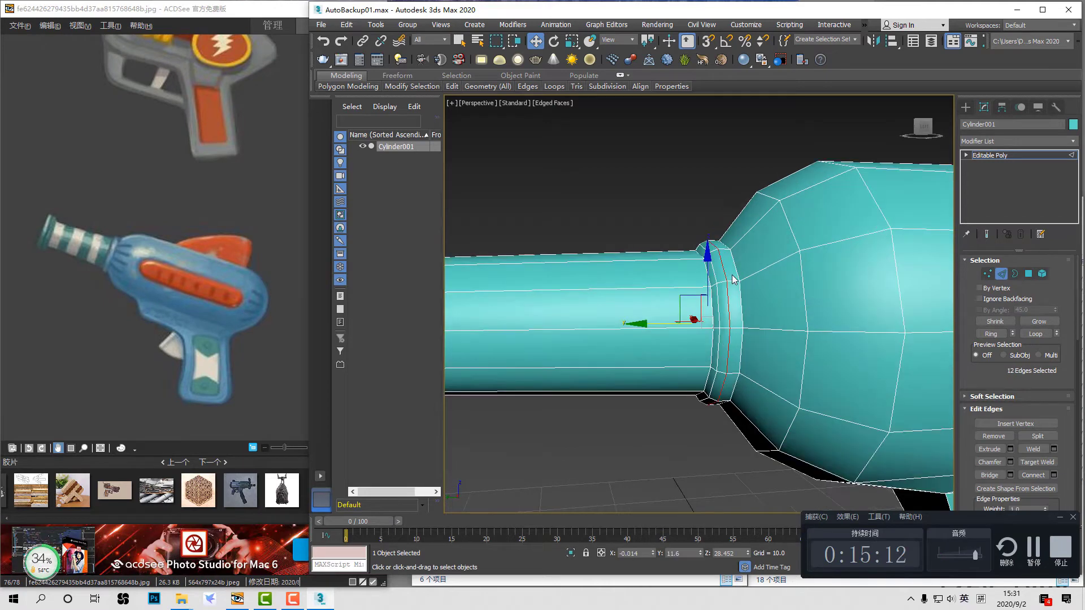
pyautogui.click(733, 279)
# Step: Scale the edge loop at the front of the barrel collar and check the gun's shading with the edges hidden
pyautogui.click(715, 272)
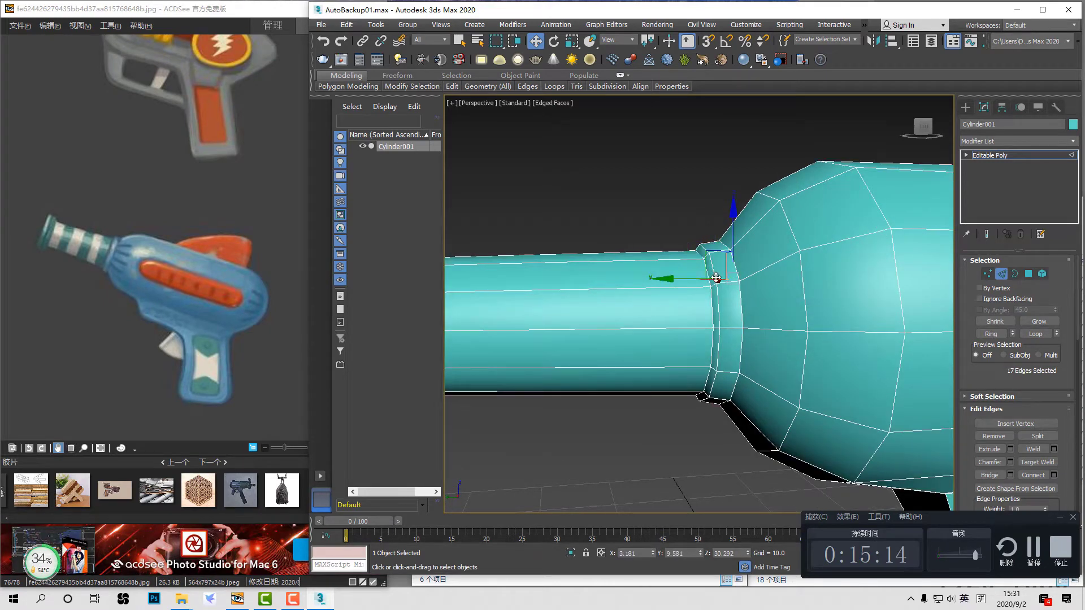
pyautogui.doubleClick(715, 272)
pyautogui.press('r')
pyautogui.moveTo(691, 313); pyautogui.dragTo(653, 322)
pyautogui.press('w')
pyautogui.click(796, 229)
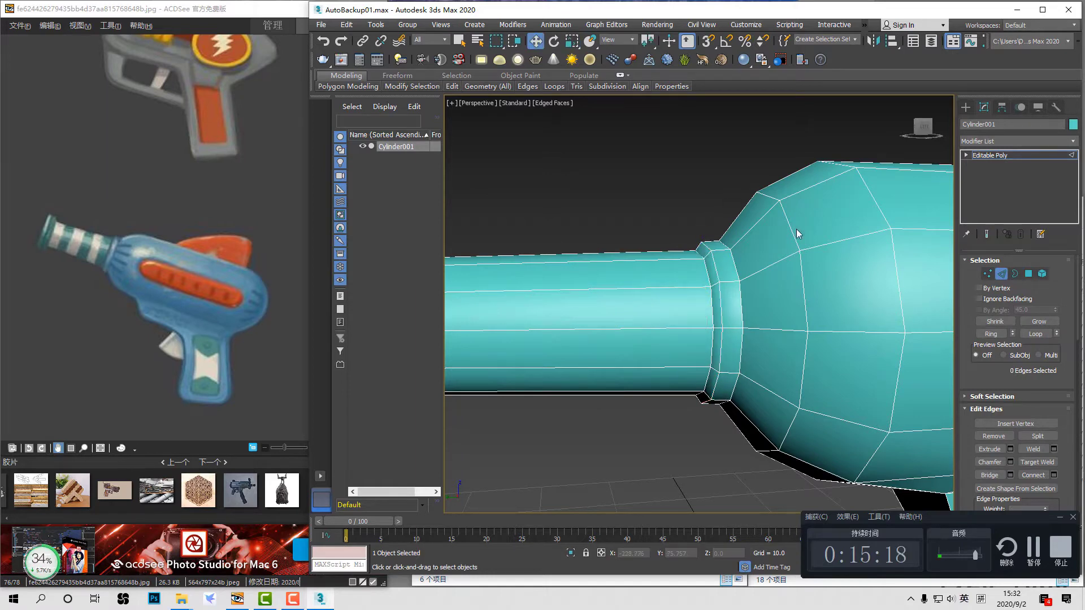
pyautogui.scroll(-4, 796, 229)
pyautogui.moveTo(795, 229); pyautogui.dragTo(751, 233, button='middle')
pyautogui.scroll(-6, 750, 233)
pyautogui.press('F4')
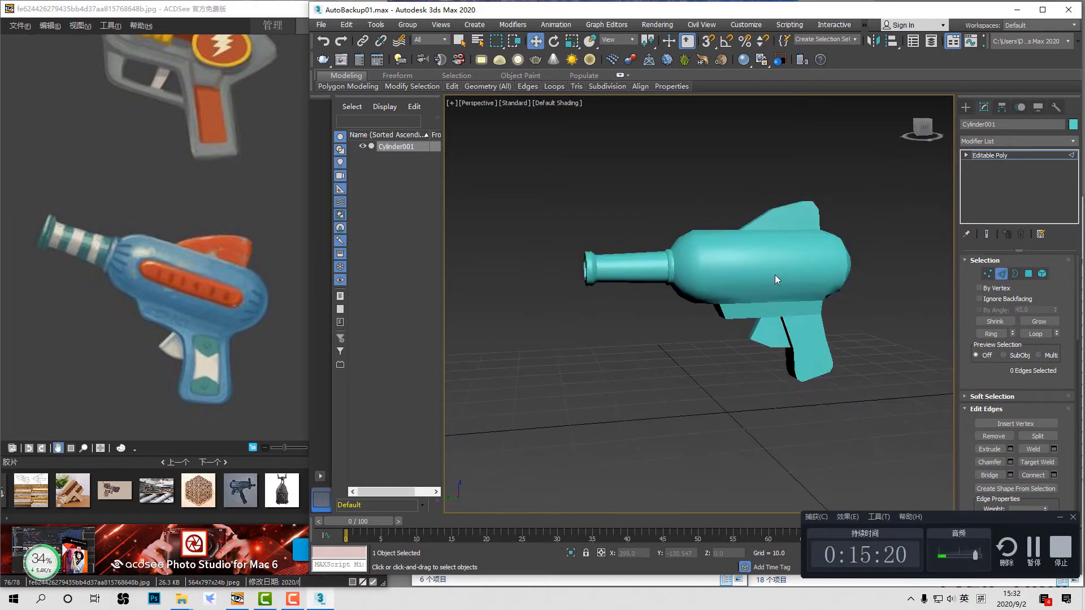
pyautogui.press('F4')
# Step: Select the six polygons forming the two middle rows along the side of the gun body
pyautogui.scroll(5, 719, 290)
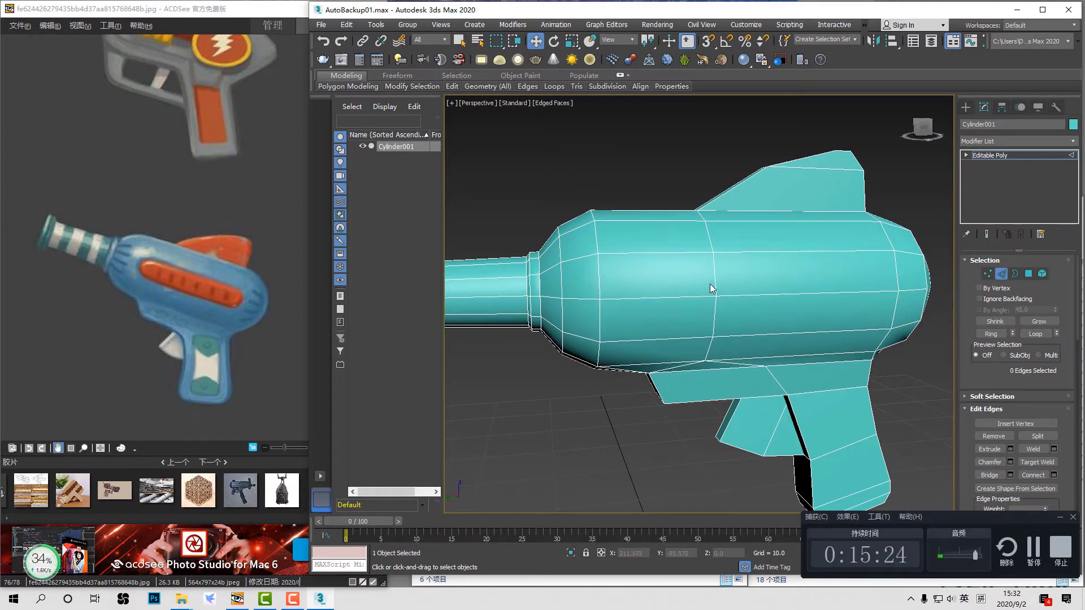
pyautogui.press('4')
pyautogui.click(706, 286)
pyautogui.keyDown('ctrl'); pyautogui.click(762, 286); pyautogui.keyUp('ctrl')
pyautogui.keyDown('ctrl'); pyautogui.click(725, 310); pyautogui.keyUp('ctrl')
pyautogui.keyDown('ctrl'); pyautogui.click(697, 308); pyautogui.keyUp('ctrl')
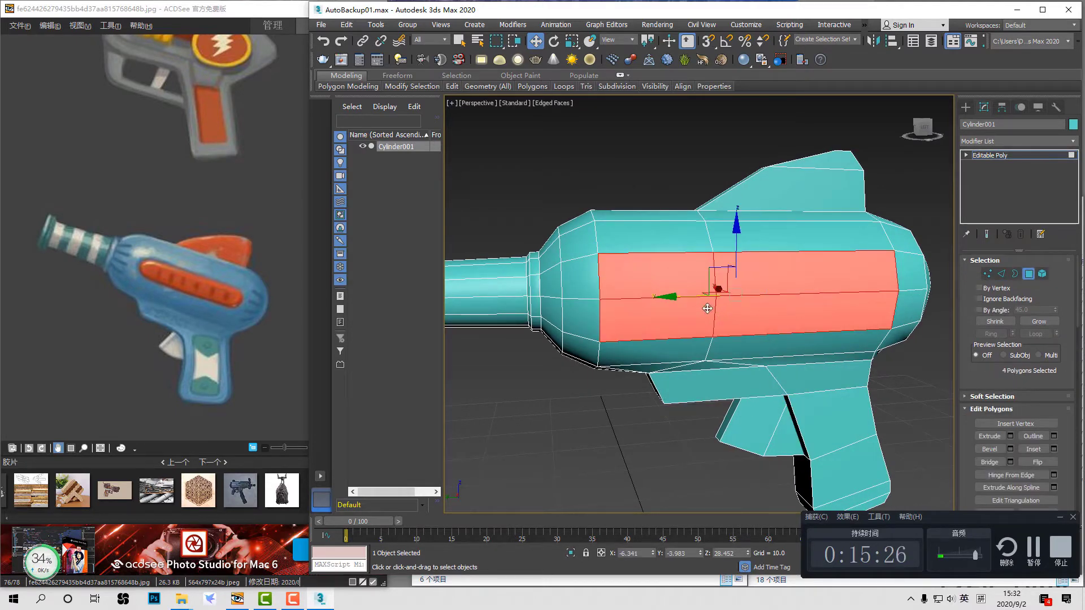
pyautogui.scroll(-4, 756, 283)
pyautogui.keyDown('ctrl'); pyautogui.click(841, 281); pyautogui.keyUp('ctrl')
pyautogui.keyDown('ctrl'); pyautogui.click(842, 301); pyautogui.keyUp('ctrl')
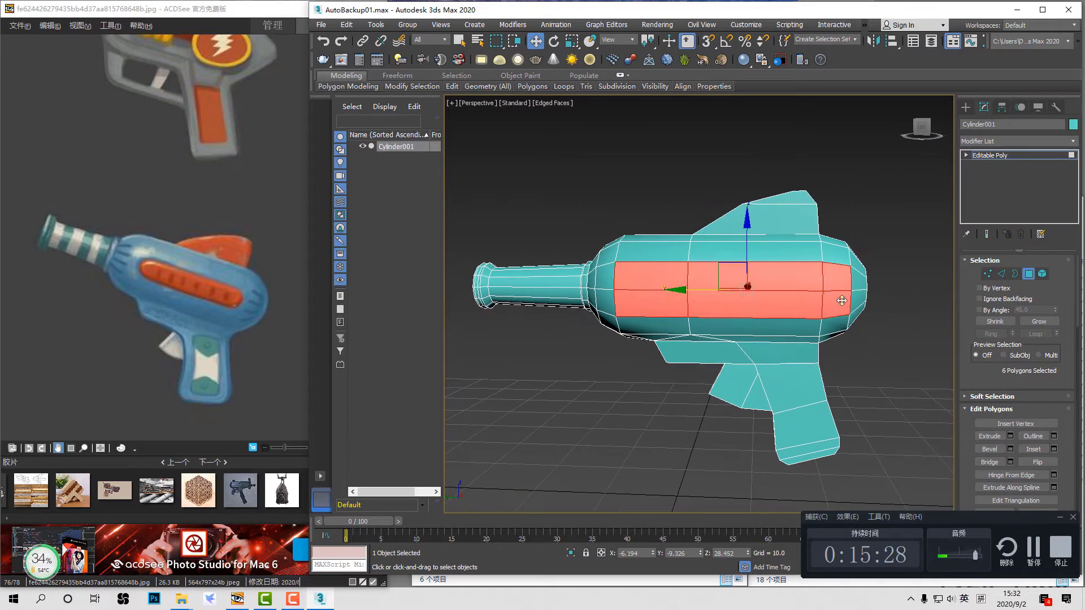
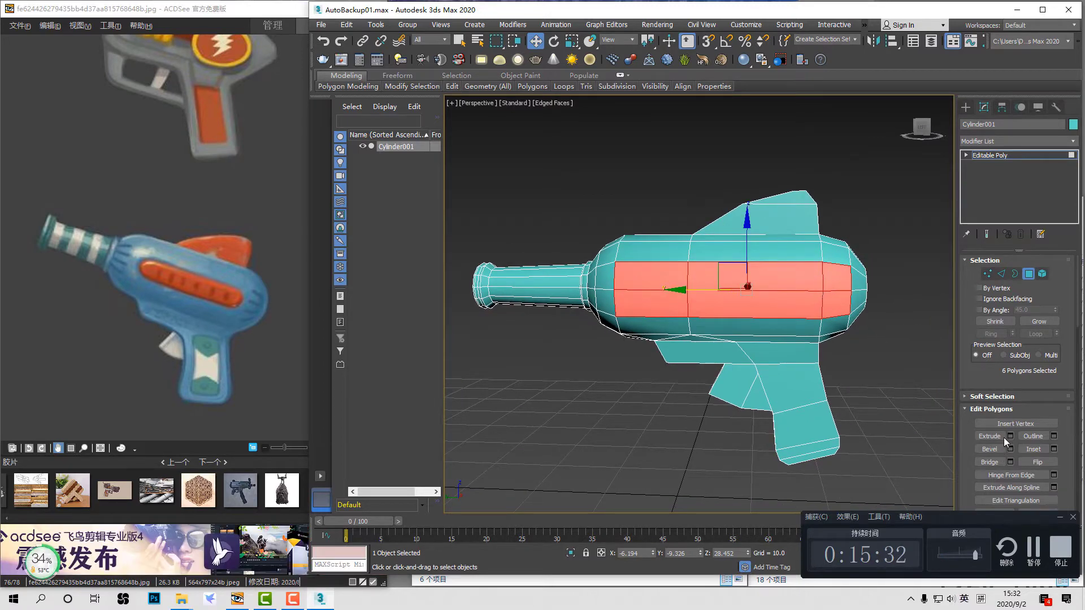
# Step: Inset the selected side polygons by scaling them down in height and length into a narrow strip
pyautogui.press('r')
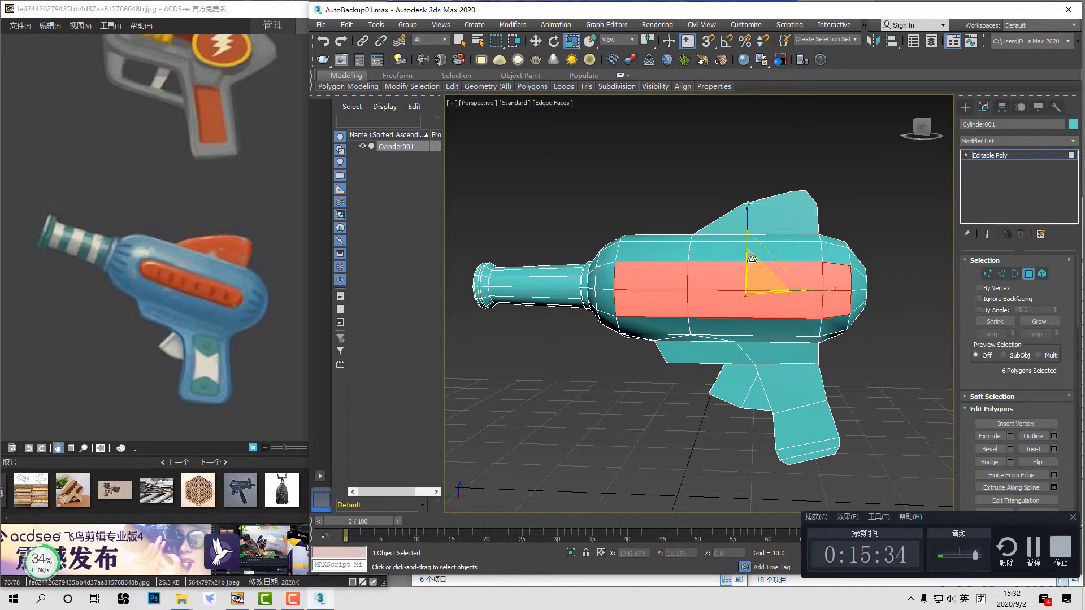
pyautogui.moveTo(748, 230); pyautogui.dragTo(753, 242)
pyautogui.moveTo(834, 305); pyautogui.dragTo(826, 318)
pyautogui.moveTo(749, 222); pyautogui.dragTo(754, 235)
pyautogui.press('l')
pyautogui.press('z')
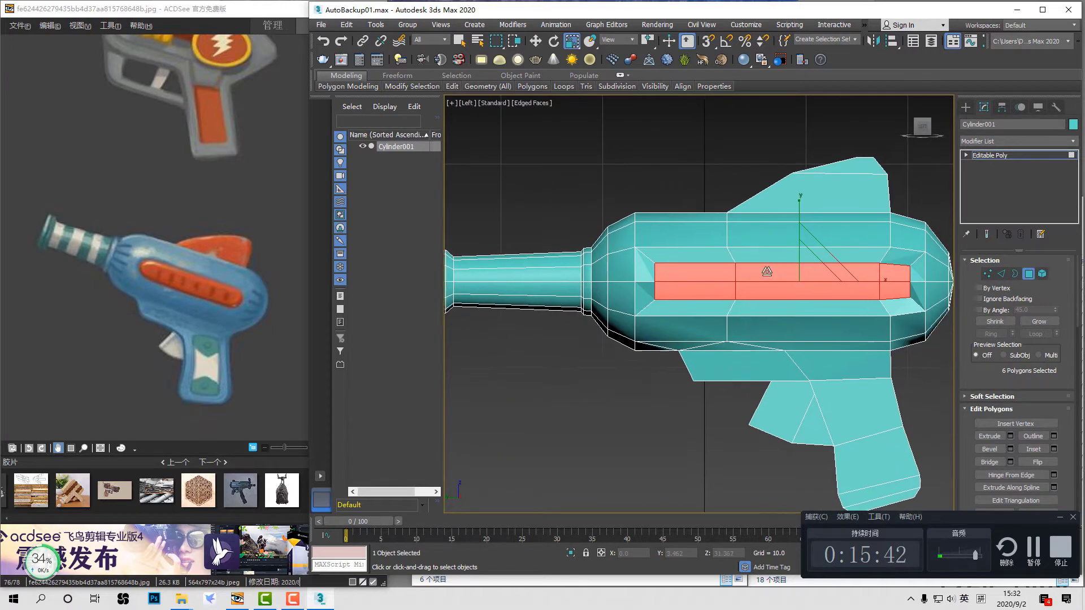
pyautogui.scroll(-8, 791, 226)
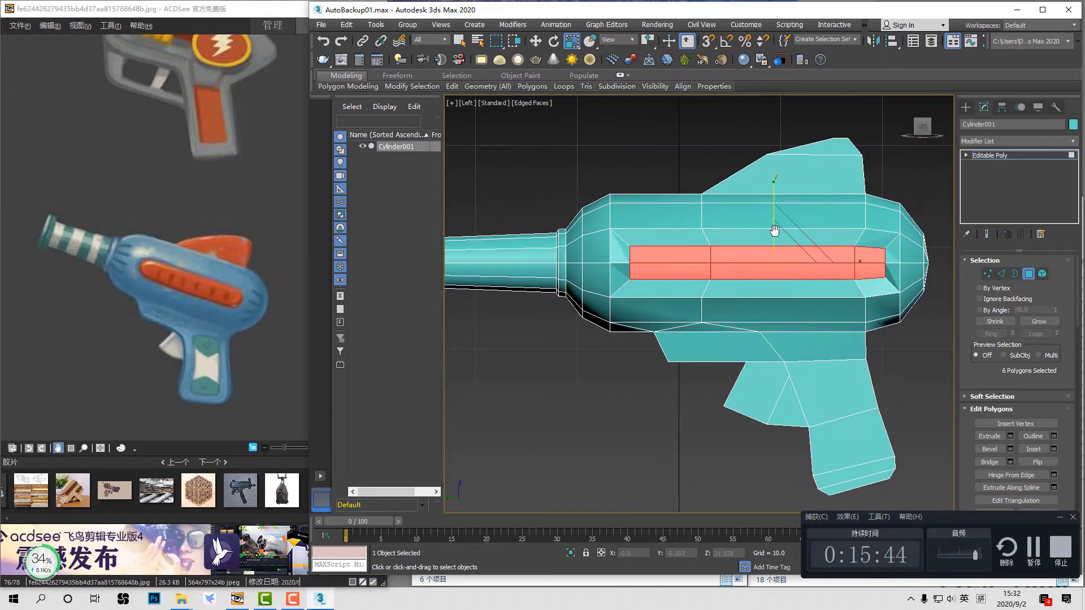
# Step: Round the rear end of the side strip by moving its three end vertices forward and scaling them closer together vertically
pyautogui.scroll(8, 802, 271)
pyautogui.press('1')
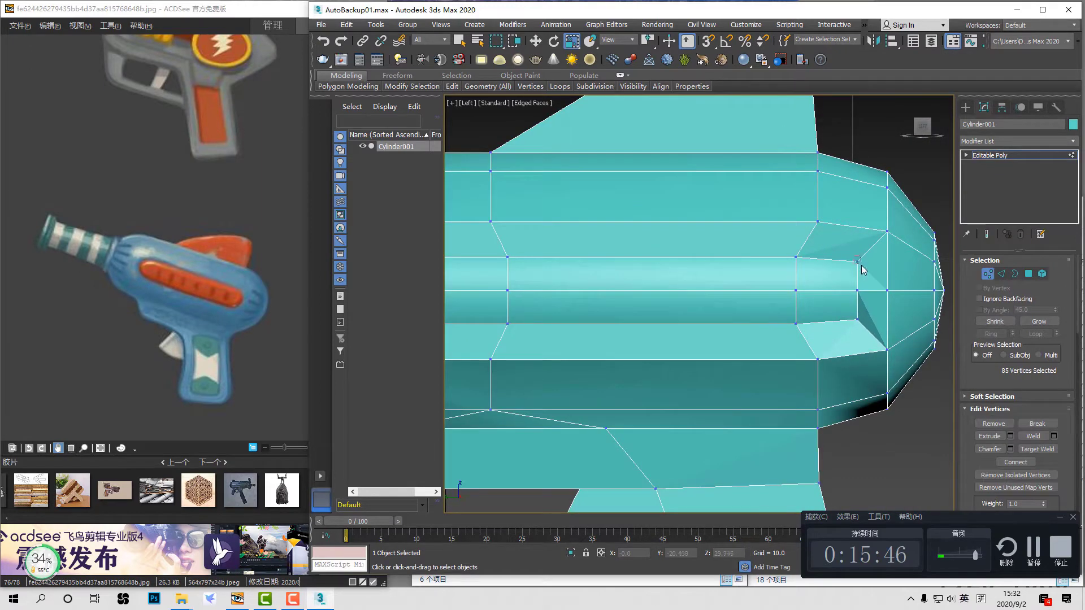
pyautogui.moveTo(862, 266); pyautogui.dragTo(864, 268)
pyautogui.keyDown('ctrl'); pyautogui.moveTo(851, 314); pyautogui.dragTo(863, 325); pyautogui.keyUp('ctrl')
pyautogui.press('w')
pyautogui.moveTo(888, 291); pyautogui.dragTo(873, 299)
pyautogui.keyDown('ctrl'); pyautogui.click(857, 290); pyautogui.keyUp('ctrl')
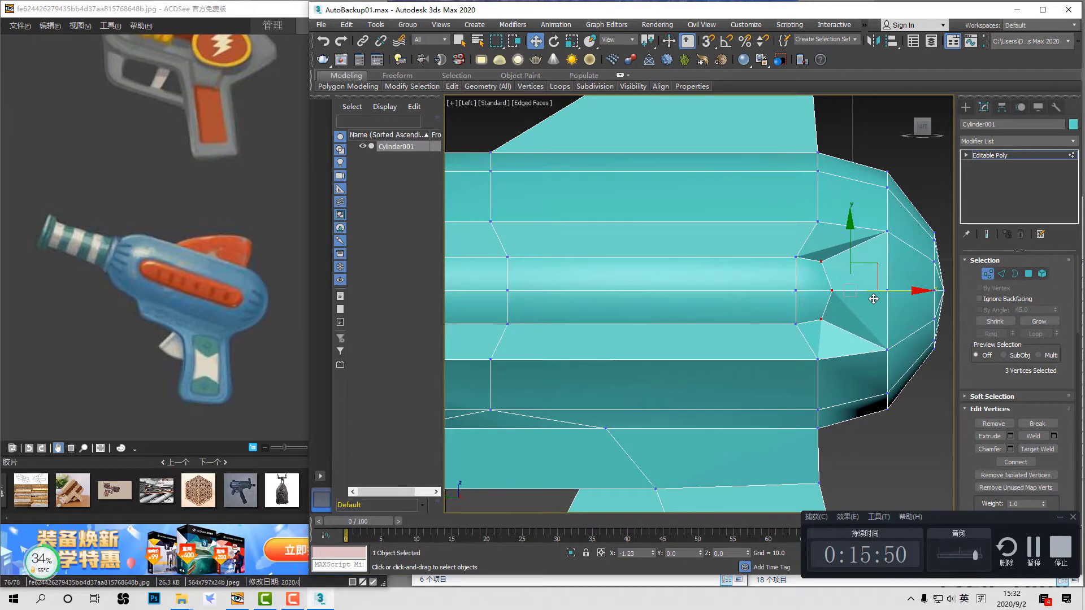
pyautogui.press('r')
pyautogui.moveTo(825, 232); pyautogui.dragTo(825, 238)
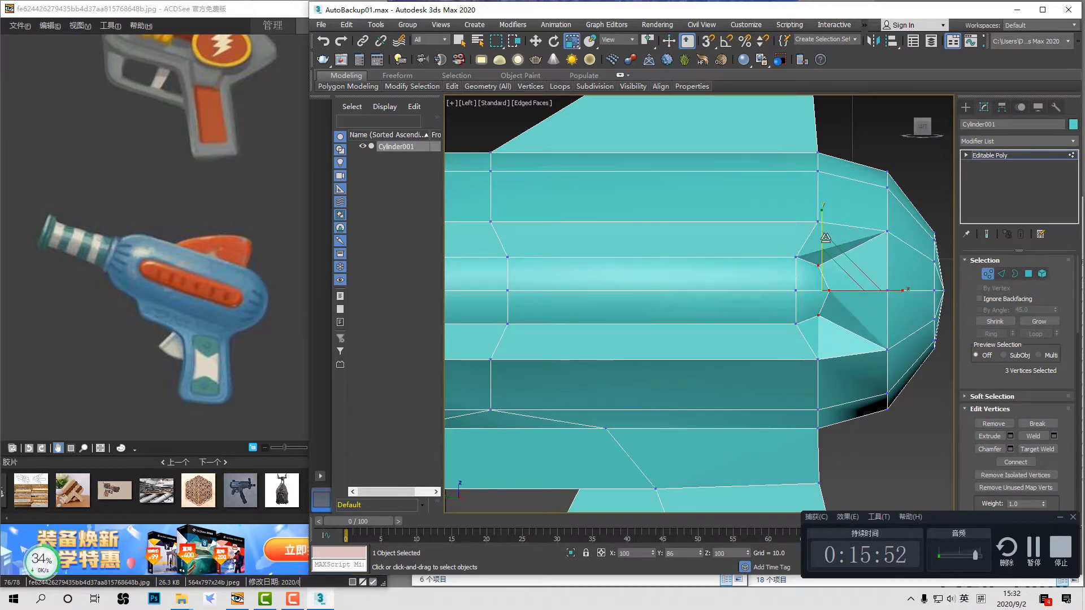
pyautogui.press('w')
# Step: Move the three vertices of the side strip's first cross edge forward, closer to the strip's front end
pyautogui.scroll(-3, 816, 283)
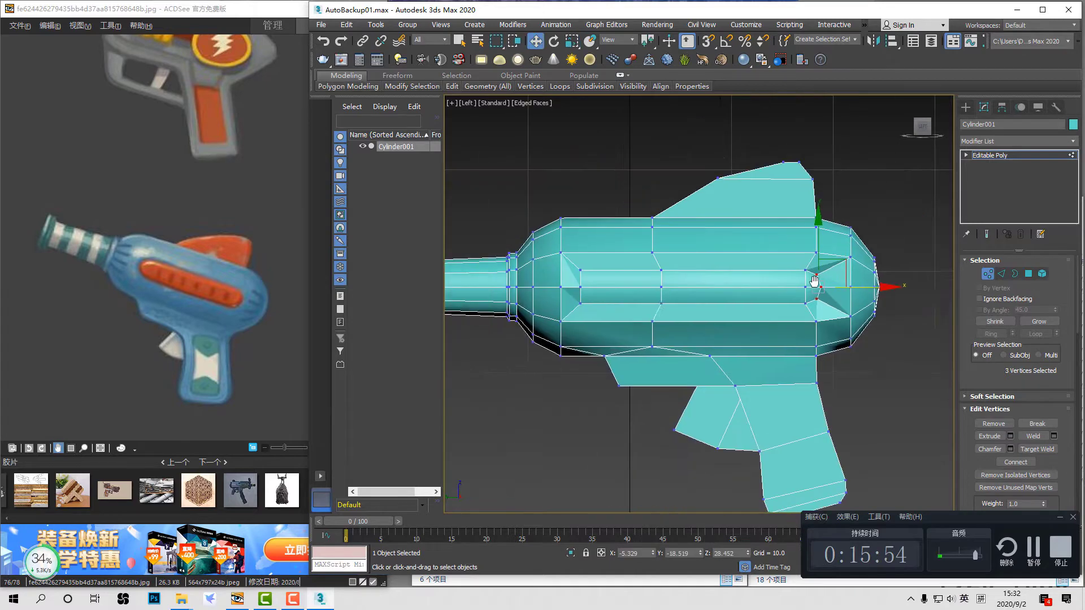
pyautogui.scroll(3, 617, 287)
pyautogui.moveTo(617, 287); pyautogui.dragTo(707, 291, button='middle')
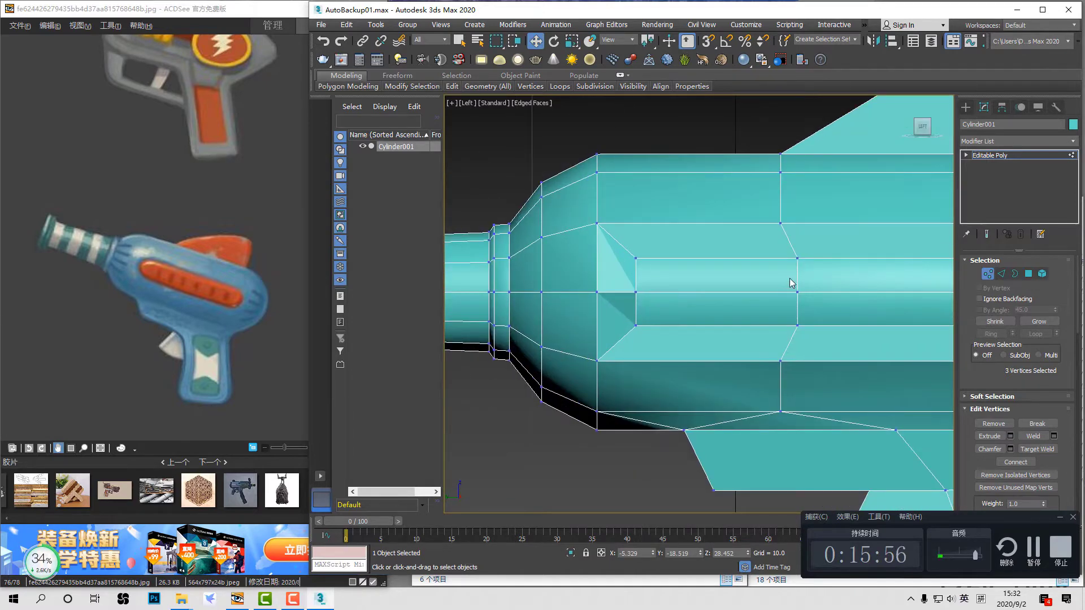
pyautogui.moveTo(833, 290); pyautogui.dragTo(744, 303)
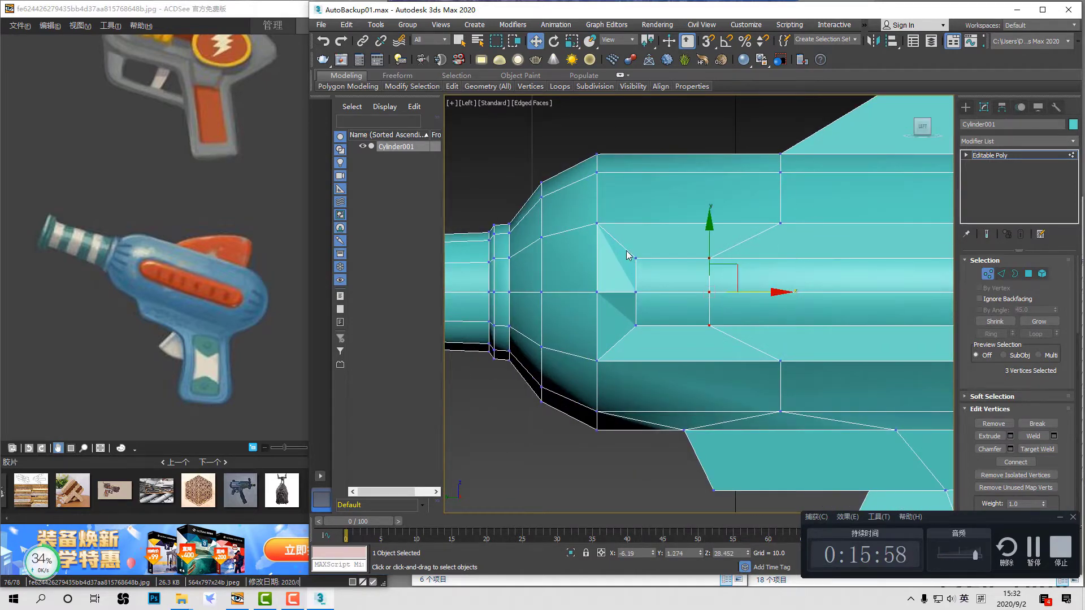
# Step: Round the front end of the side strip by moving its three end vertices backward and scaling them closer together
pyautogui.moveTo(627, 250); pyautogui.dragTo(642, 266)
pyautogui.keyDown('ctrl'); pyautogui.moveTo(626, 323); pyautogui.dragTo(654, 335); pyautogui.keyUp('ctrl')
pyautogui.moveTo(691, 299); pyautogui.dragTo(705, 299)
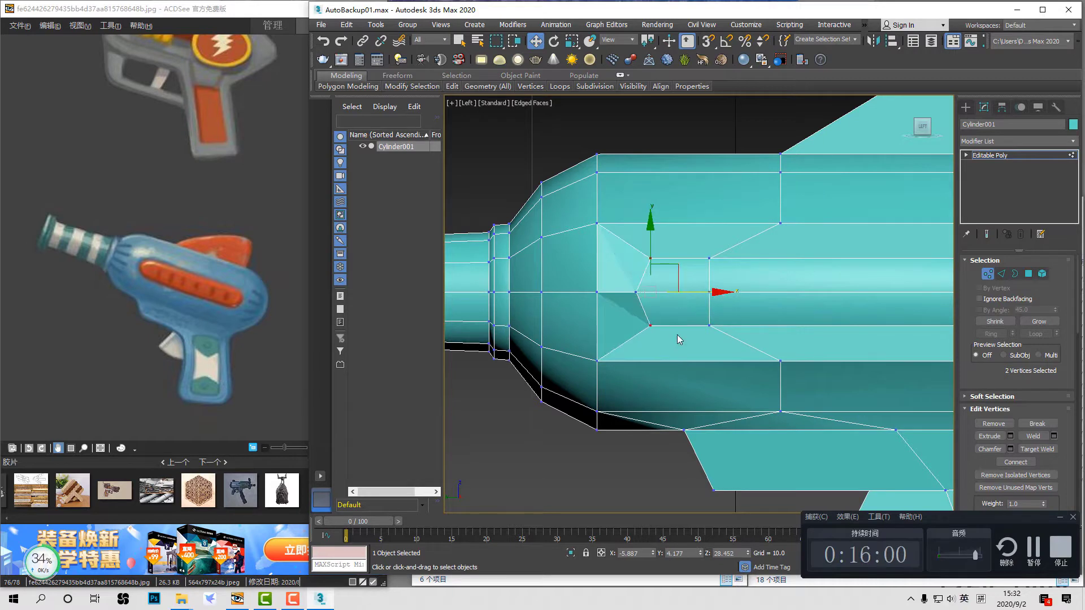
pyautogui.keyDown('ctrl'); pyautogui.click(635, 292); pyautogui.keyUp('ctrl')
pyautogui.press('space')
pyautogui.moveTo(695, 340); pyautogui.dragTo(730, 347)
pyautogui.press('space')
pyautogui.press('r')
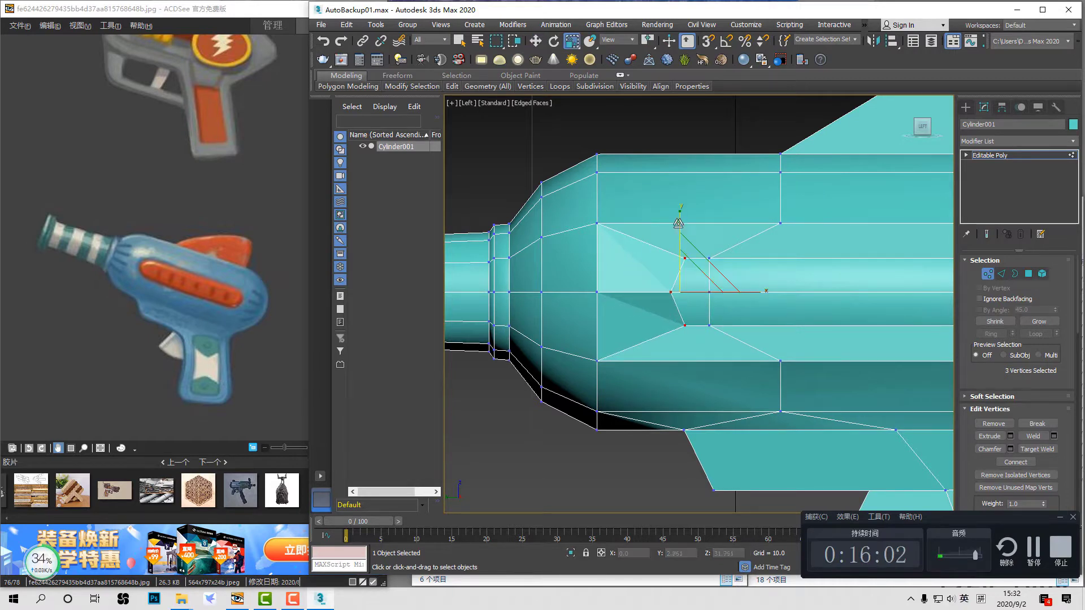
pyautogui.moveTo(679, 222); pyautogui.dragTo(683, 235)
pyautogui.moveTo(747, 293); pyautogui.dragTo(735, 294)
pyautogui.press('w')
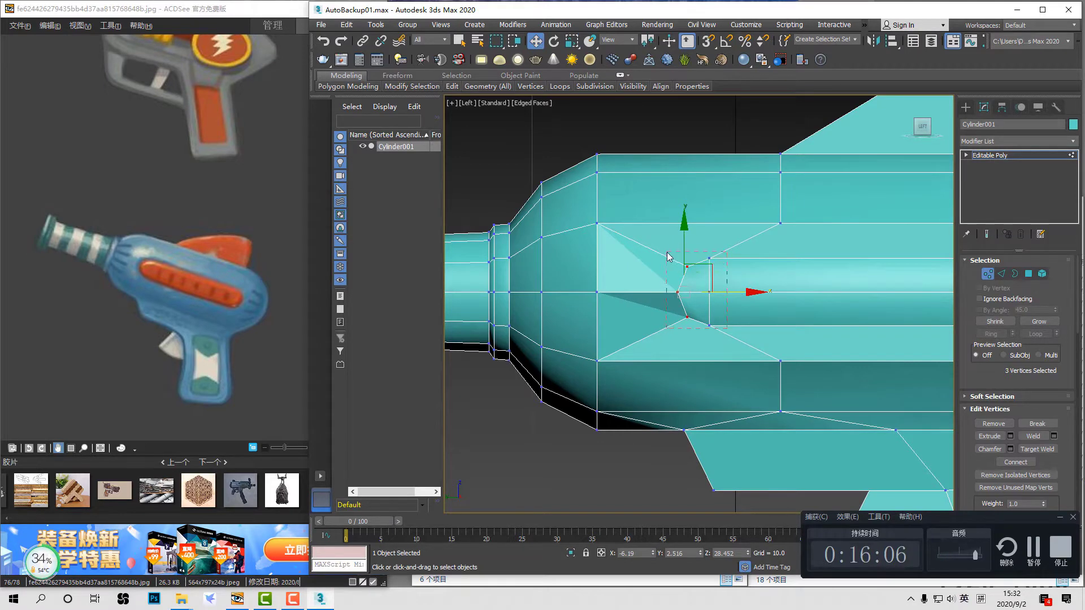
# Step: Select the six vertices forming the strip's front end and shift them slightly toward the barrel
pyautogui.moveTo(667, 251); pyautogui.dragTo(666, 252)
pyautogui.press('space')
pyautogui.moveTo(726, 334); pyautogui.dragTo(705, 337)
pyautogui.press('space')
pyautogui.scroll(-5, 713, 310)
pyautogui.moveTo(795, 320); pyautogui.dragTo(711, 309, button='middle')
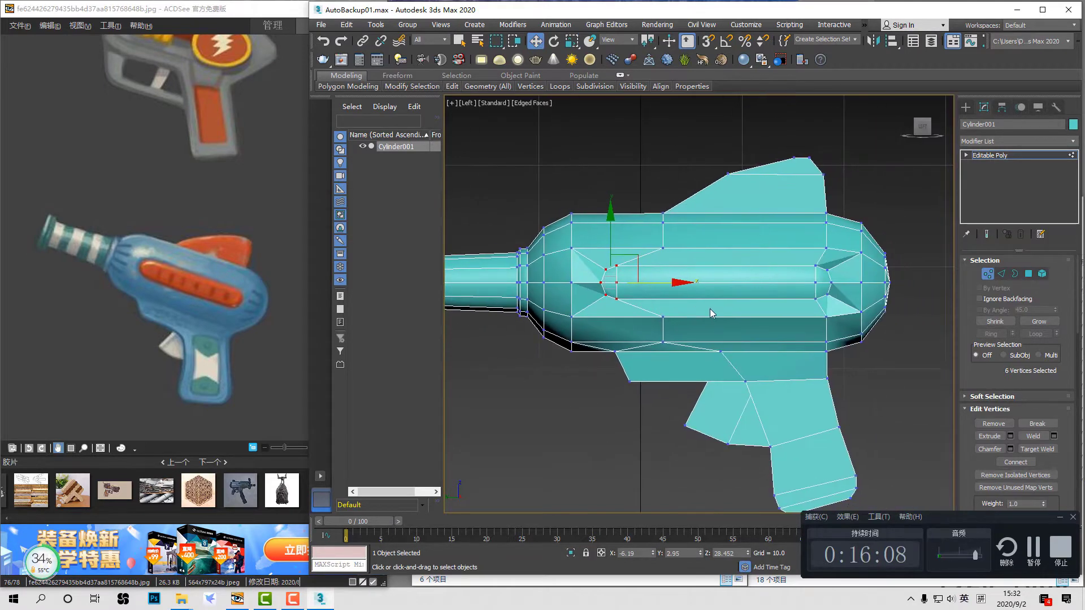
# Step: Select the end vertices at both ends of the side strip and exclude the far side in a front wireframe view
pyautogui.moveTo(826, 294); pyautogui.dragTo(824, 296)
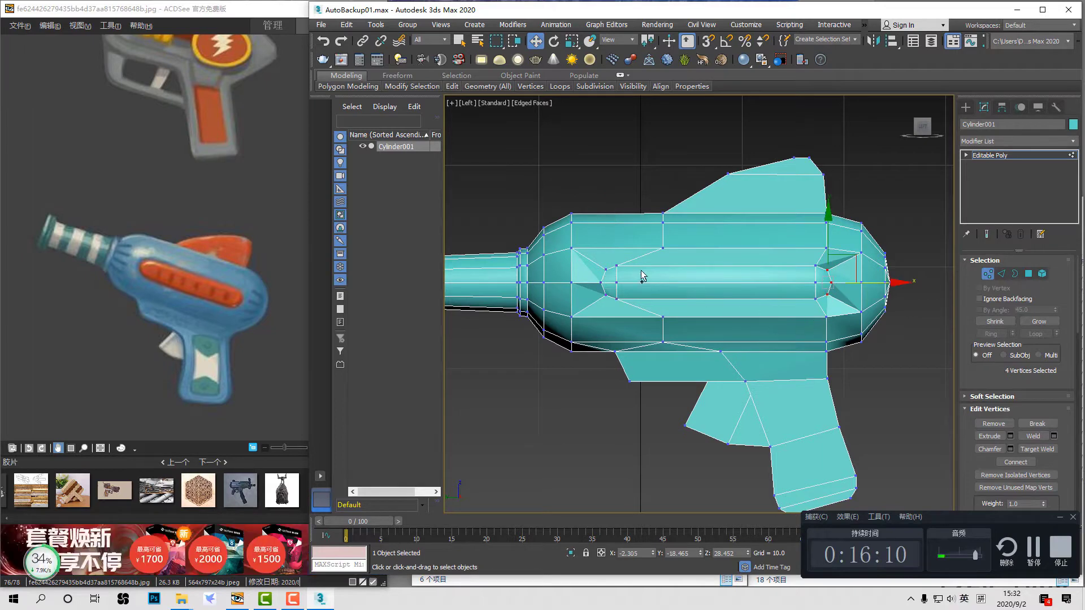
pyautogui.keyDown('ctrl'); pyautogui.moveTo(607, 302); pyautogui.dragTo(610, 304); pyautogui.keyUp('ctrl')
pyautogui.press('f')
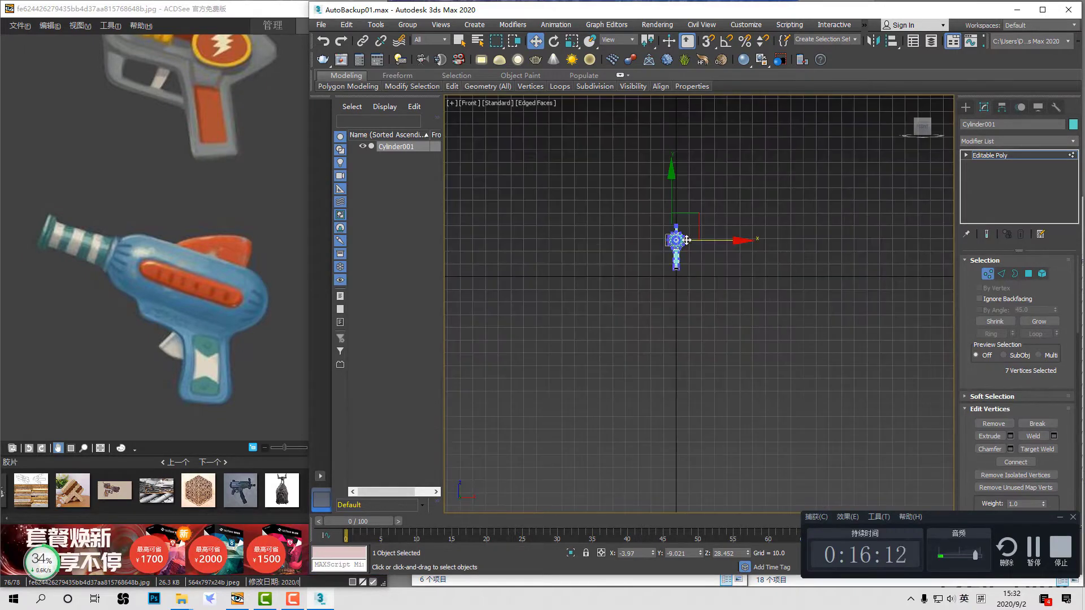
pyautogui.press('z')
pyautogui.press('F3')
pyautogui.scroll(-3, 759, 291)
pyautogui.moveTo(759, 291); pyautogui.dragTo(769, 290, button='middle')
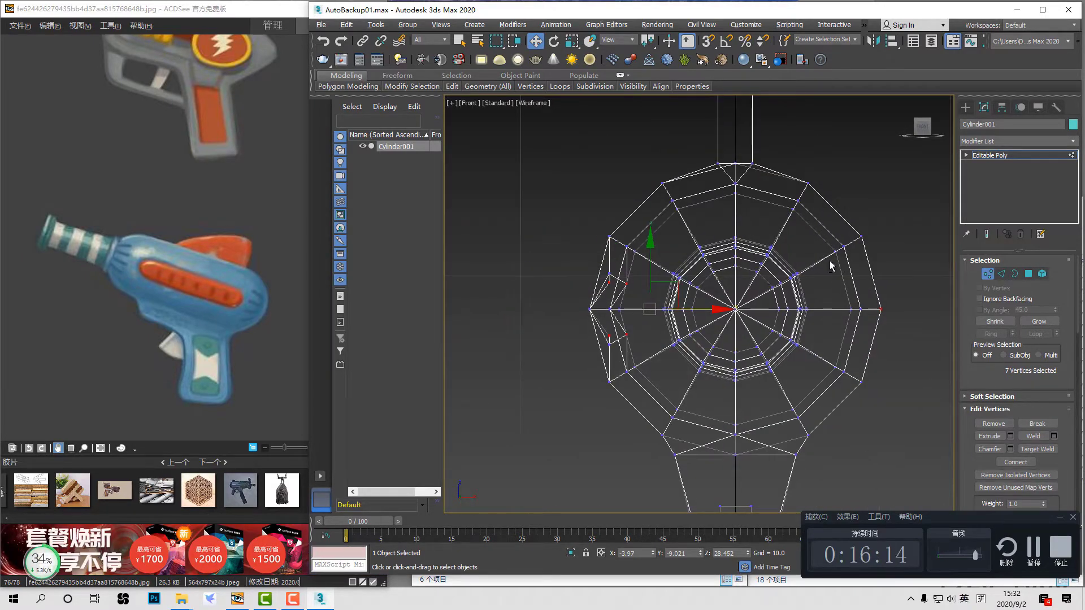
pyautogui.keyDown('alt'); pyautogui.moveTo(830, 260); pyautogui.dragTo(902, 341); pyautogui.keyUp('alt')
# Step: Move the upper four strip-end vertices outward onto the body's outline, aligning the last one individually
pyautogui.moveTo(725, 317); pyautogui.dragTo(782, 314, button='middle')
pyautogui.scroll(3, 689, 289)
pyautogui.moveTo(635, 265); pyautogui.dragTo(627, 256)
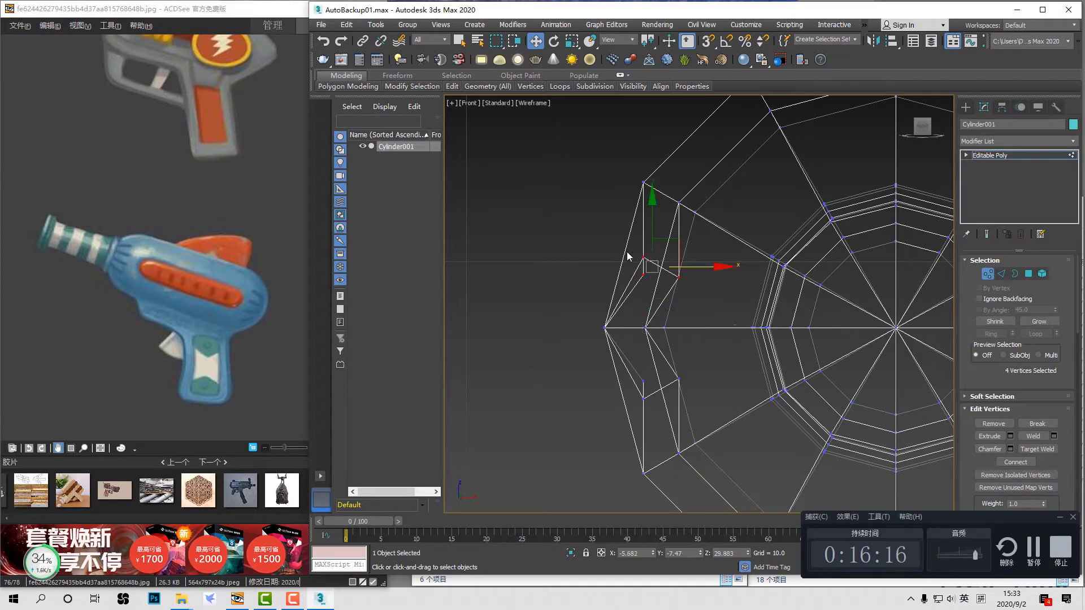
pyautogui.moveTo(713, 269); pyautogui.dragTo(693, 271)
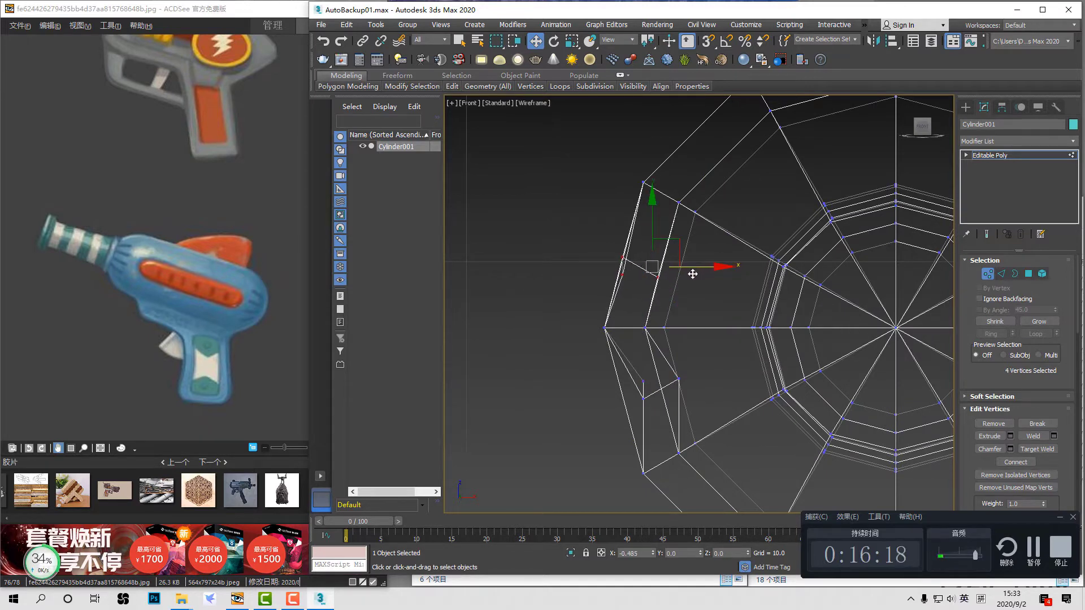
pyautogui.click(621, 274)
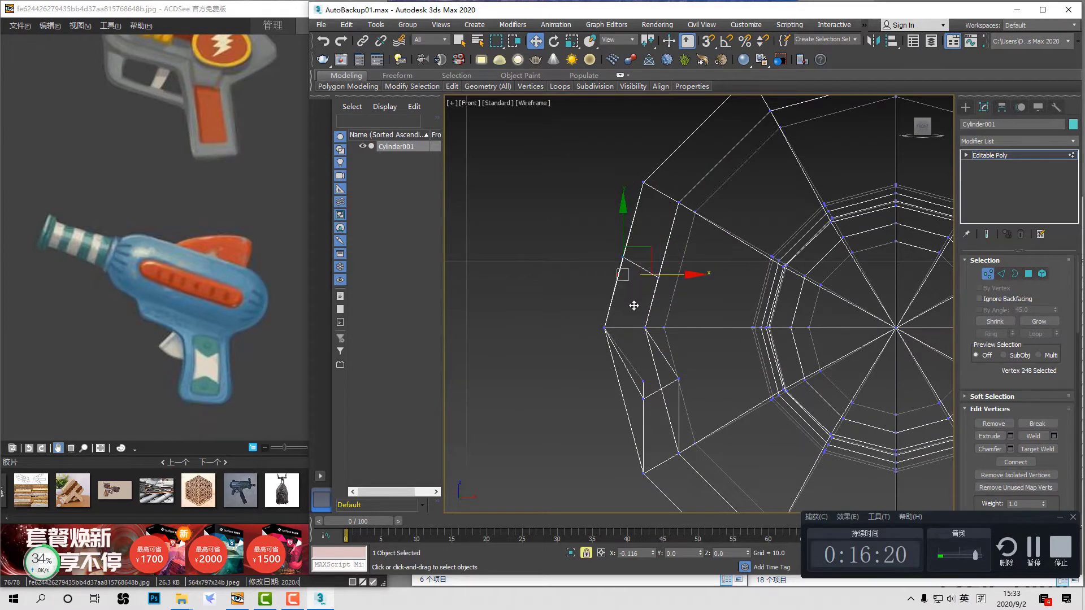
pyautogui.press('space')
# Step: Move the lower four strip-end vertices outward onto the body's outline, aligning the stray one individually
pyautogui.moveTo(705, 374); pyautogui.dragTo(632, 426)
pyautogui.press('space')
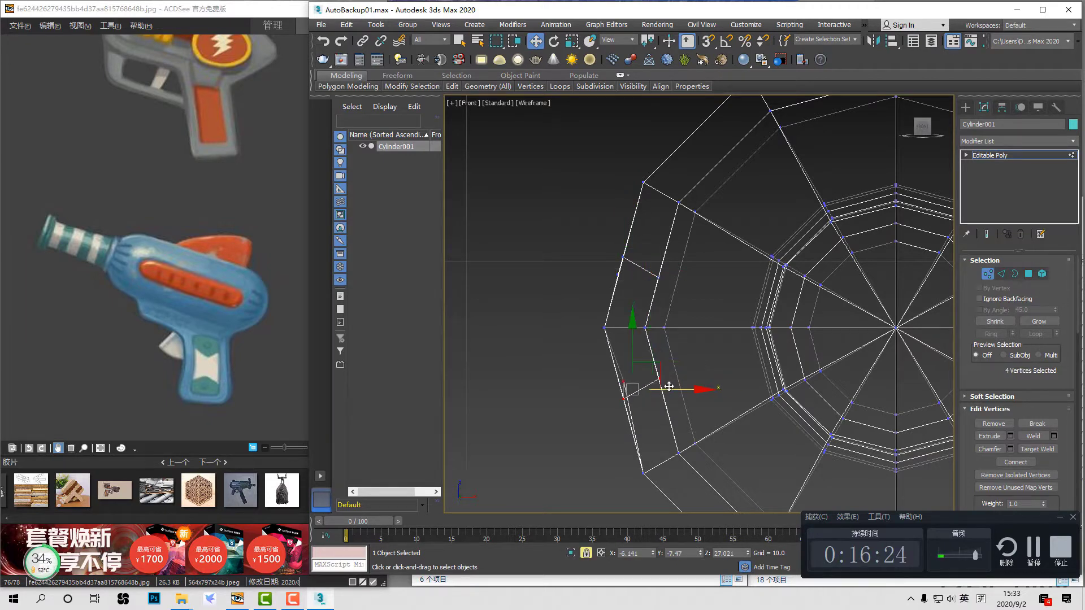
pyautogui.press('space')
pyautogui.moveTo(616, 373); pyautogui.dragTo(640, 394)
pyautogui.press('space')
pyautogui.moveTo(650, 414); pyautogui.dragTo(647, 415)
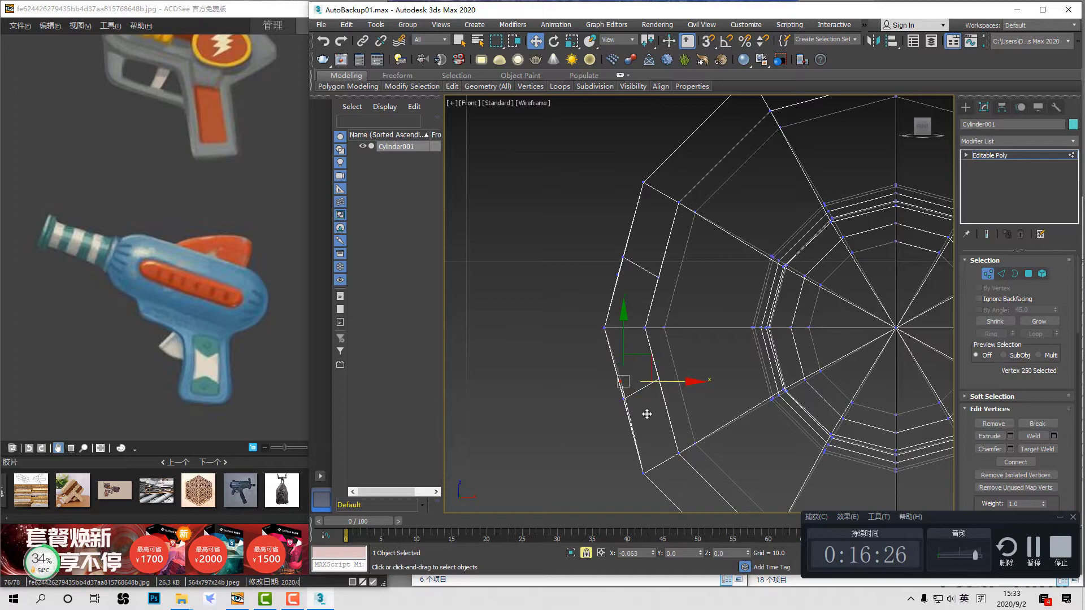
pyautogui.click(644, 415)
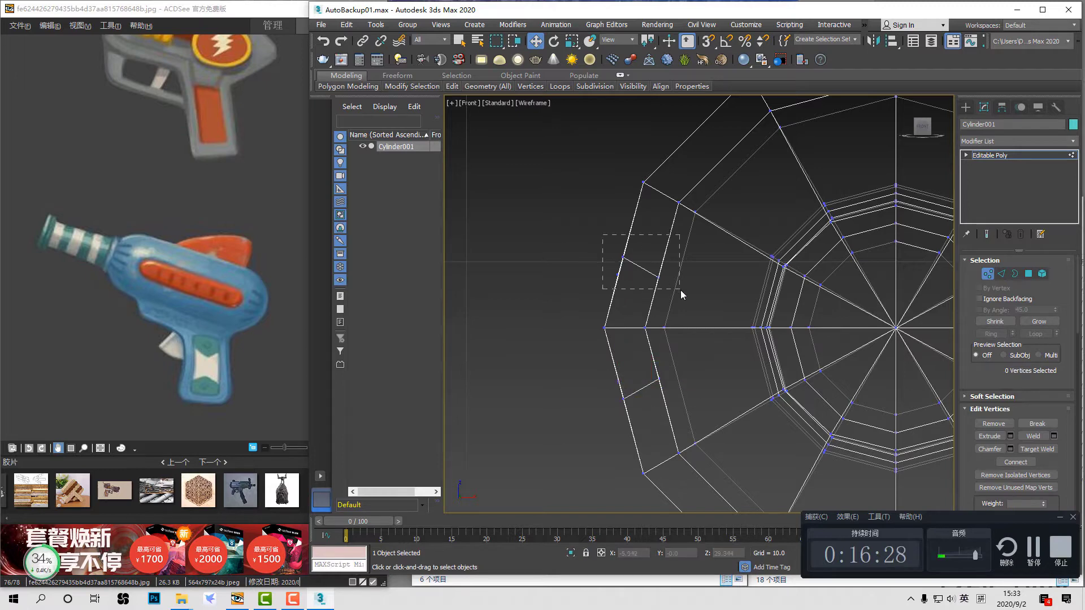
# Step: Try to move the eight upper and lower strip-end vertices outward together
pyautogui.moveTo(680, 290); pyautogui.dragTo(708, 333)
pyautogui.scroll(-2, 783, 229)
pyautogui.scroll(1, 702, 333)
pyautogui.press('space')
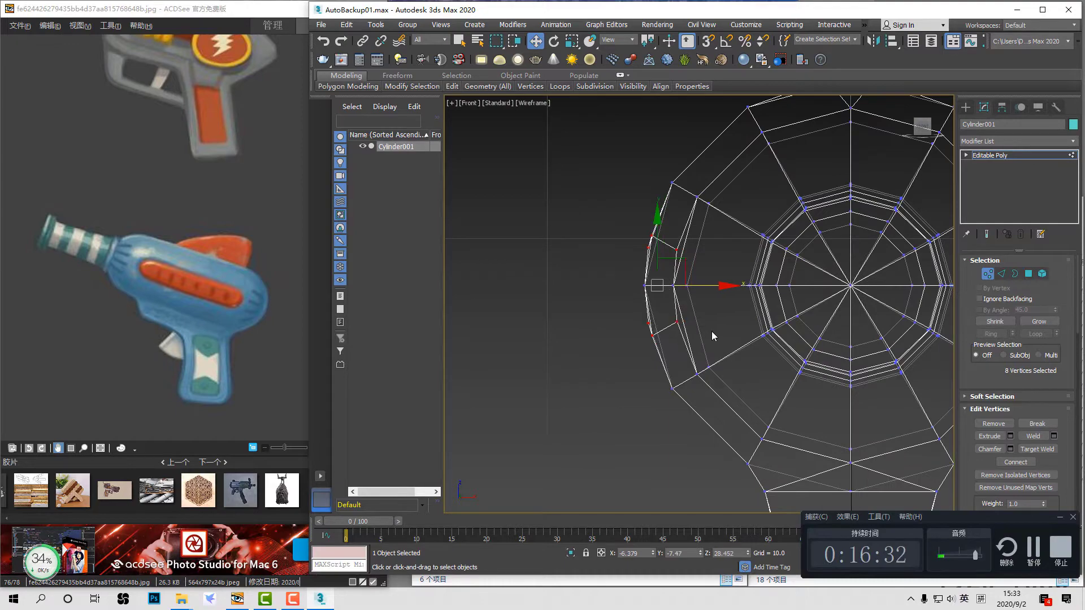
pyautogui.hotkey('ctrl', 'z')
# Step: Select the end vertices at the rear of the side strip in a shaded perspective view
pyautogui.scroll(-3, 768, 324)
pyautogui.moveTo(768, 324); pyautogui.dragTo(853, 312, button='middle')
pyautogui.press('p')
pyautogui.press('F3')
pyautogui.click(855, 341)
pyautogui.scroll(-3, 855, 341)
pyautogui.scroll(4, 754, 272)
pyautogui.moveTo(721, 304); pyautogui.dragTo(722, 308)
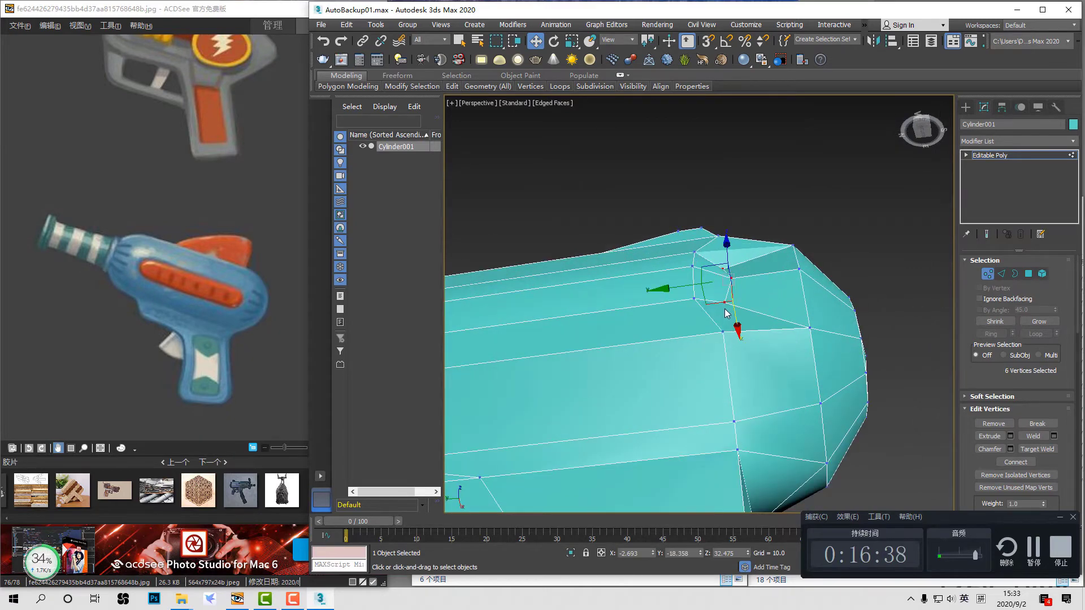
# Step: Deselect the stray vertices and move the strip's three rear end vertices outward to the body's outermost outline
pyautogui.press('v')
pyautogui.press('r')
pyautogui.press('f')
pyautogui.press('z')
pyautogui.press('F3')
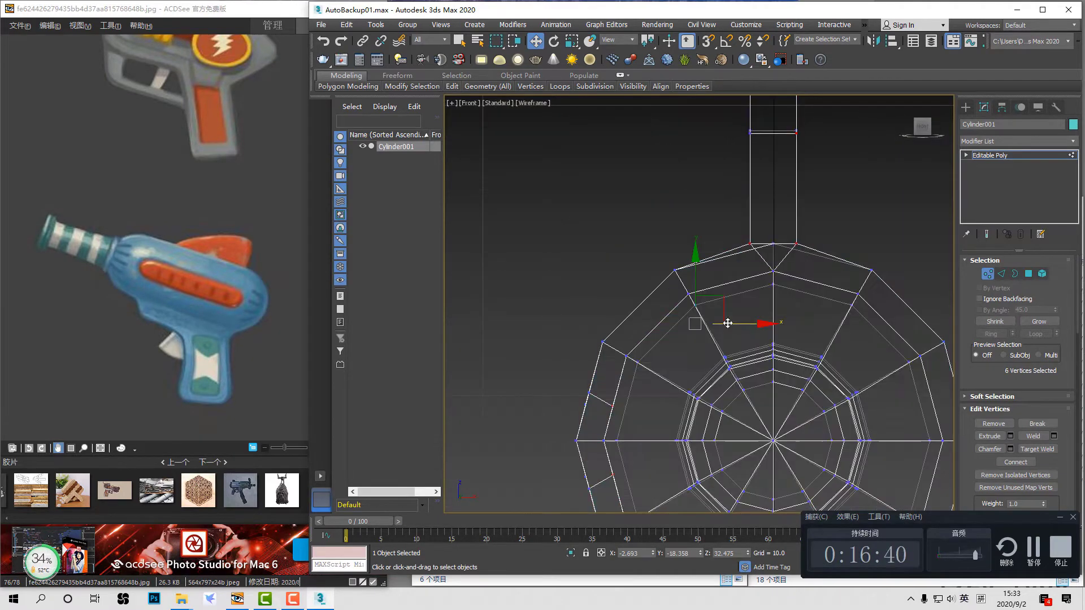
pyautogui.moveTo(709, 336); pyautogui.dragTo(724, 238, button='middle')
pyautogui.scroll(-5, 742, 291)
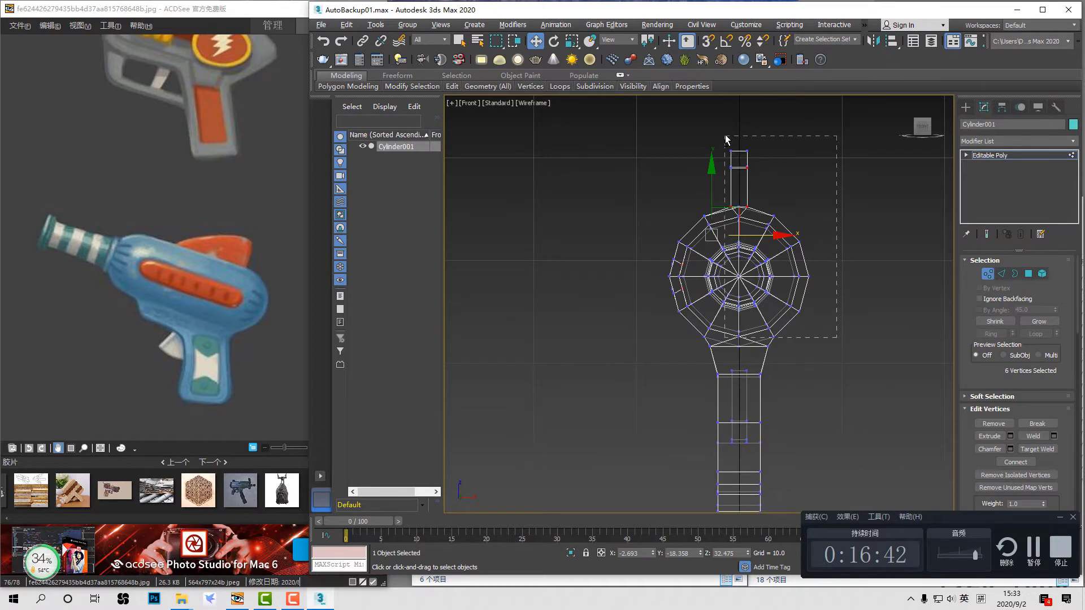
pyautogui.keyDown('alt'); pyautogui.moveTo(725, 135); pyautogui.dragTo(724, 136); pyautogui.keyUp('alt')
pyautogui.press('z')
pyautogui.scroll(-6, 717, 298)
pyautogui.moveTo(718, 297)
pyautogui.mouseDown(button='middle')
pyautogui.moveTo(714, 266)
pyautogui.moveTo(723, 299)
pyautogui.mouseUp(button='middle')
pyautogui.scroll(3, 726, 304)
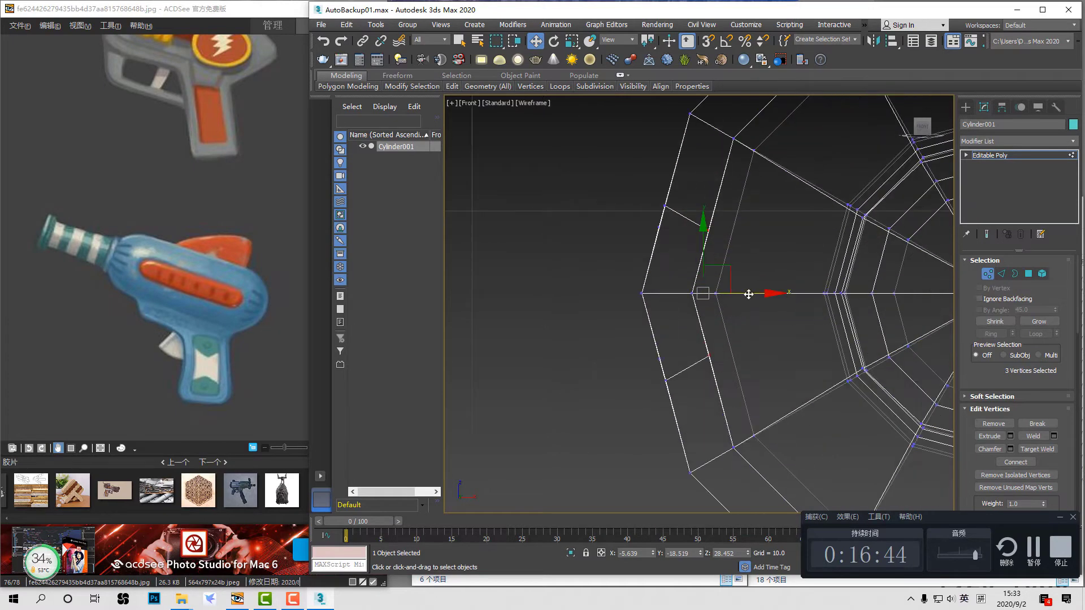
pyautogui.moveTo(748, 295); pyautogui.dragTo(697, 305)
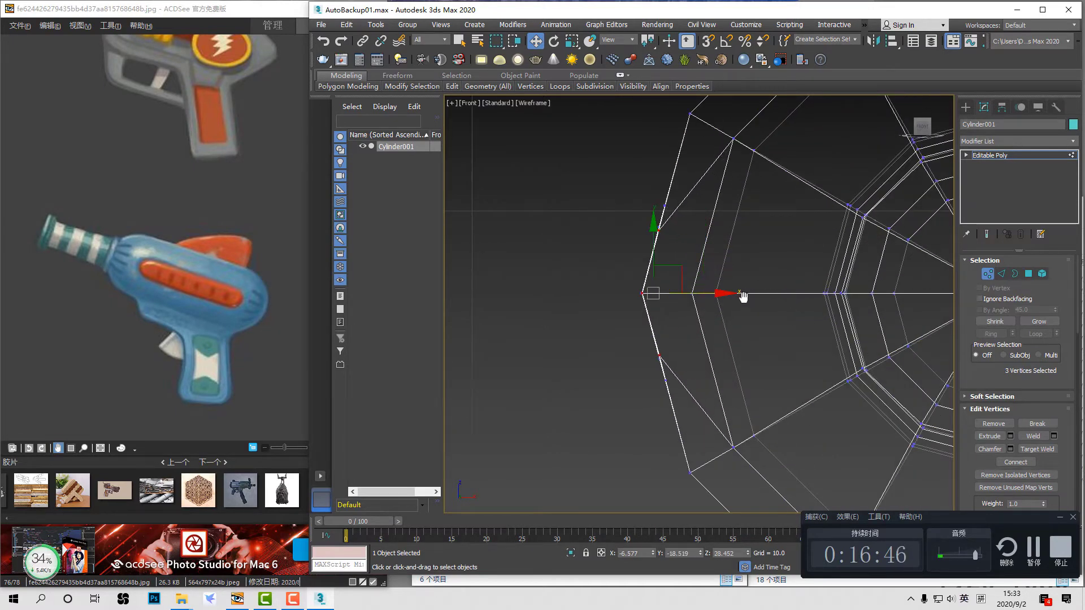
# Step: Select the three end vertices at the front of the side strip in perspective view
pyautogui.scroll(-3, 743, 297)
pyautogui.press('p')
pyautogui.press('F3')
pyautogui.keyDown('alt'); pyautogui.moveTo(712, 309); pyautogui.dragTo(814, 301, button='middle'); pyautogui.keyUp('alt')
pyautogui.scroll(-4, 787, 305)
pyautogui.moveTo(813, 300); pyautogui.dragTo(877, 300, button='middle')
pyautogui.scroll(3, 649, 294)
pyautogui.moveTo(650, 286); pyautogui.dragTo(703, 301, button='middle')
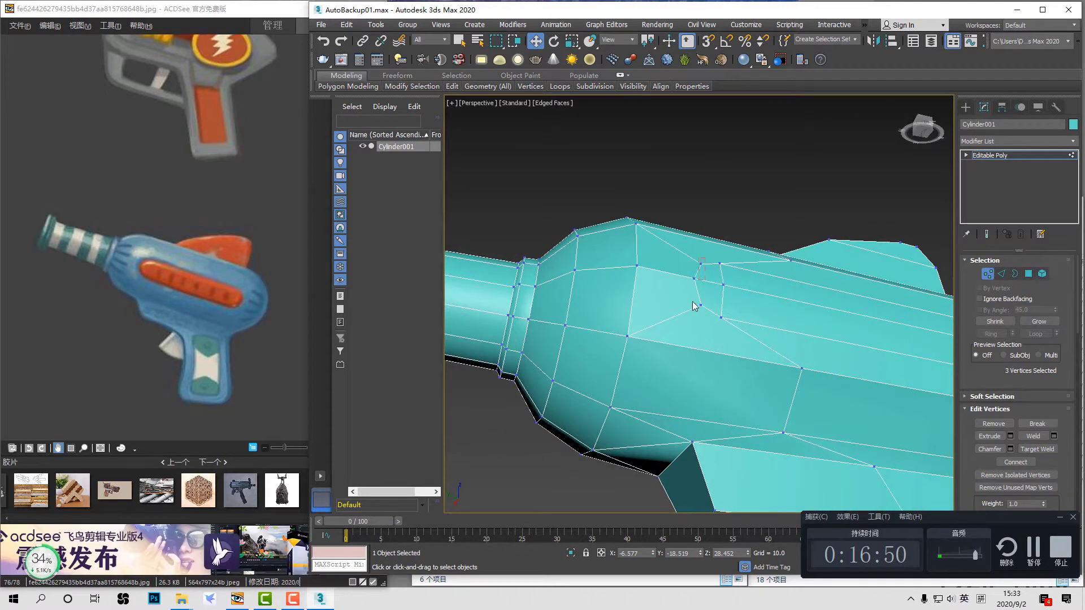
# Step: Move the strip's three front end vertices slightly outward in line with the body's outline, and deselect them
pyautogui.press('f')
pyautogui.press('z')
pyautogui.press('F3')
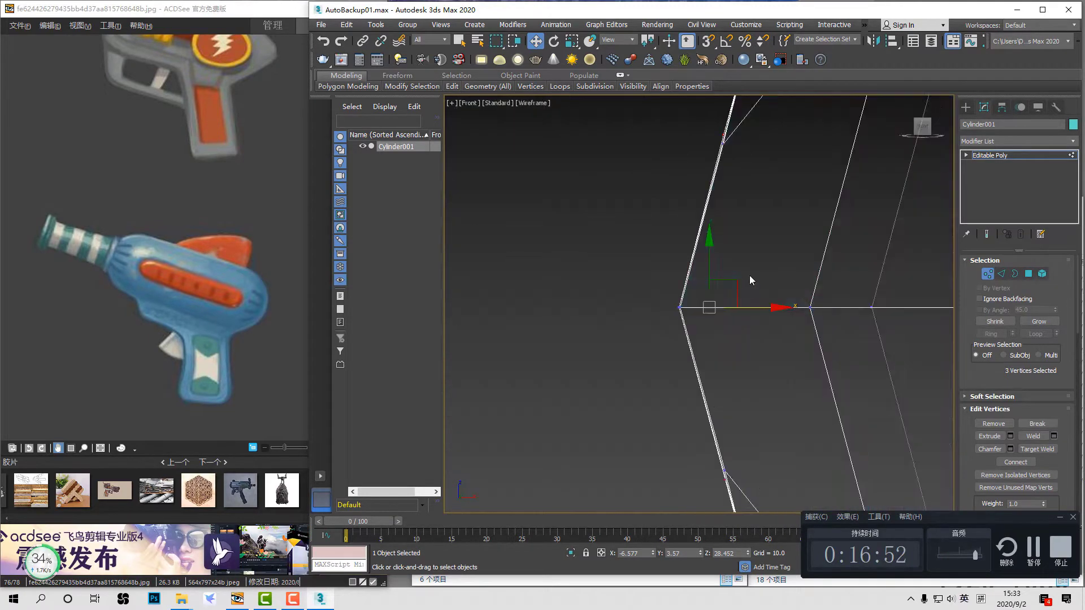
pyautogui.scroll(-4, 695, 293)
pyautogui.scroll(2, 744, 294)
pyautogui.moveTo(719, 305); pyautogui.dragTo(711, 306)
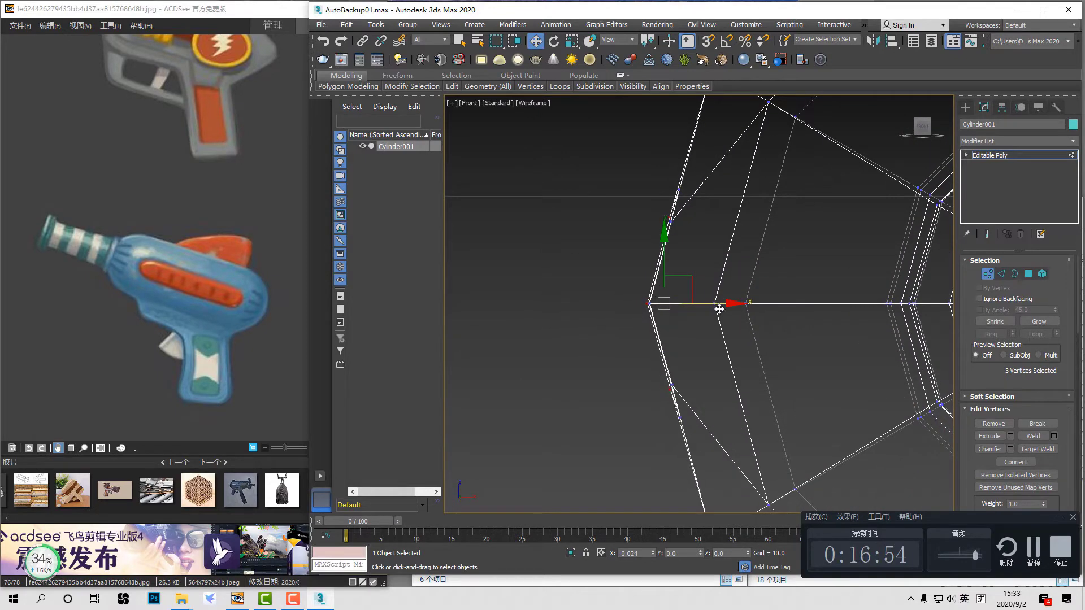
pyautogui.scroll(-5, 716, 294)
pyautogui.click(687, 179)
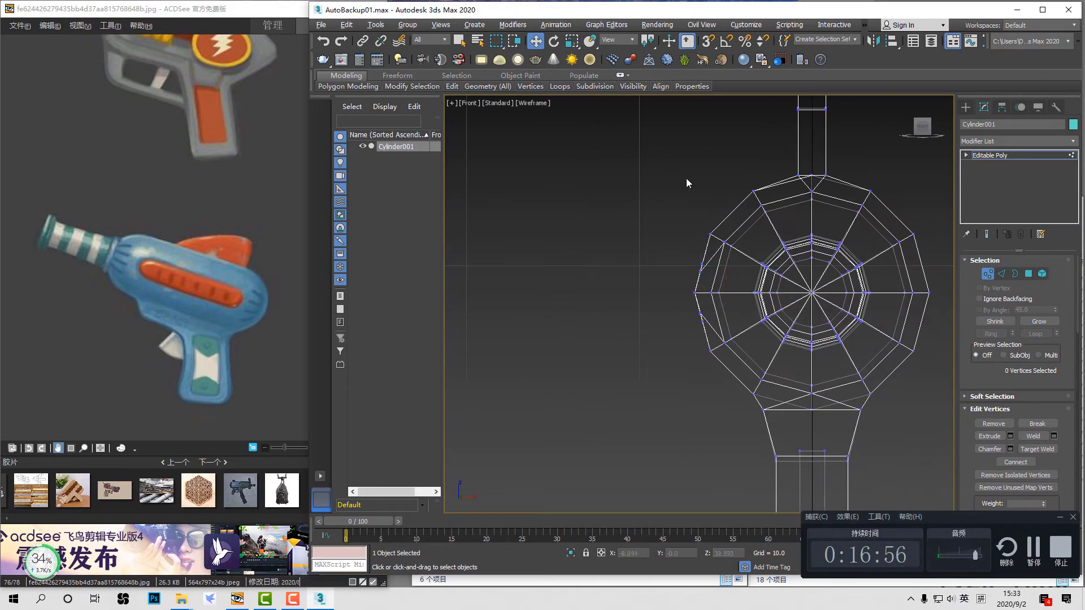
# Step: Select all the gun's polygons, clear their smoothing groups and assign them to smoothing group 1
pyautogui.press('p')
pyautogui.press('F3')
pyautogui.scroll(-5, 885, 403)
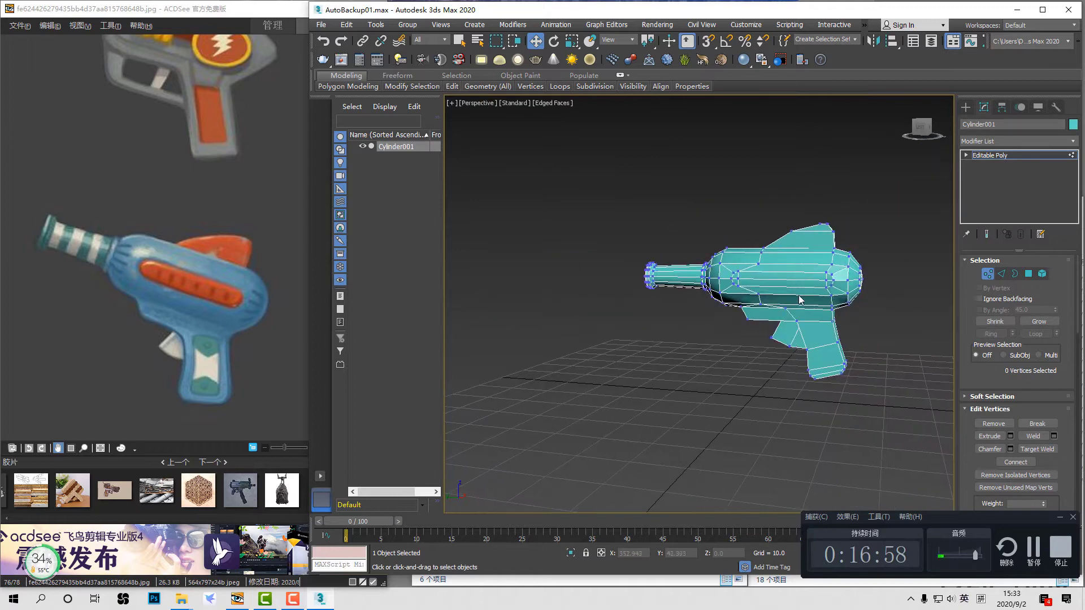
pyautogui.press('4')
pyautogui.hotkey('ctrl', 'a')
pyautogui.scroll(-10, 1042, 443)
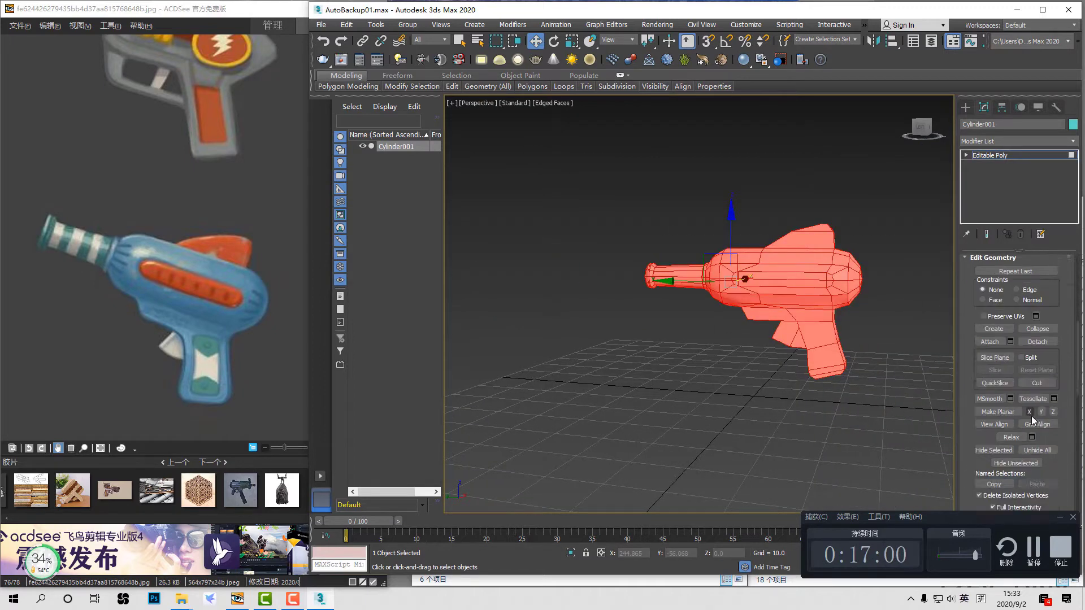
pyautogui.scroll(-4, 1043, 444)
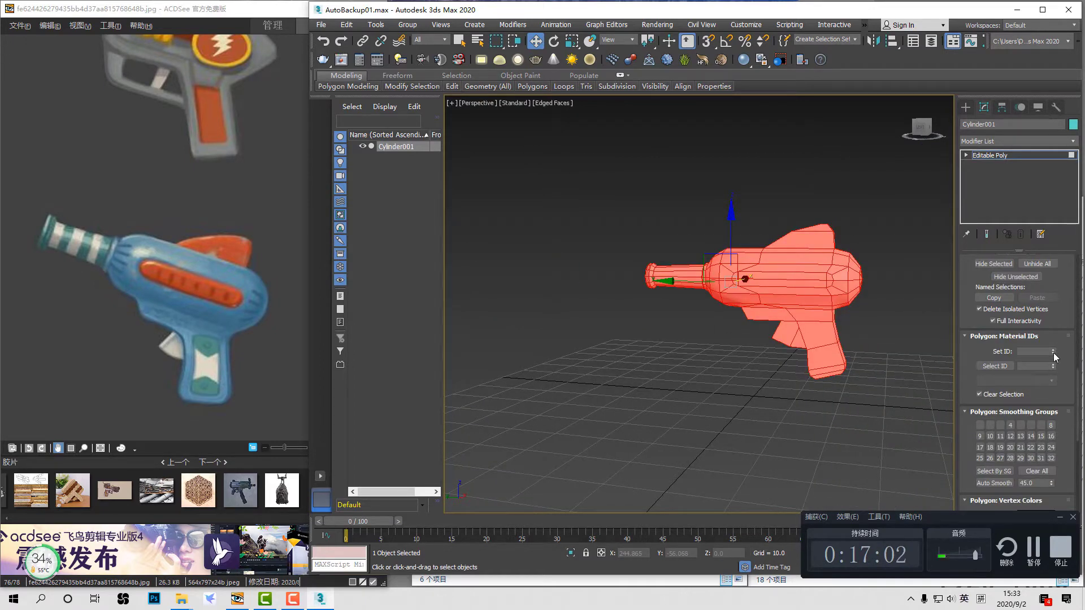
pyautogui.click(1045, 472)
pyautogui.click(981, 425)
# Step: Deselect the polygons and examine the gun's smoothed shading with the edges hidden
pyautogui.moveTo(774, 370)
pyautogui.keyDown('alt'); pyautogui.mouseDown(button='middle')
pyautogui.moveTo(842, 380)
pyautogui.moveTo(868, 366)
pyautogui.mouseUp(button='middle'); pyautogui.keyUp('alt')
pyautogui.click(869, 358)
pyautogui.scroll(3, 812, 306)
pyautogui.keyDown('alt'); pyautogui.moveTo(836, 325); pyautogui.dragTo(881, 328, button='middle'); pyautogui.keyUp('alt')
pyautogui.press('F4')
pyautogui.scroll(-5, 847, 297)
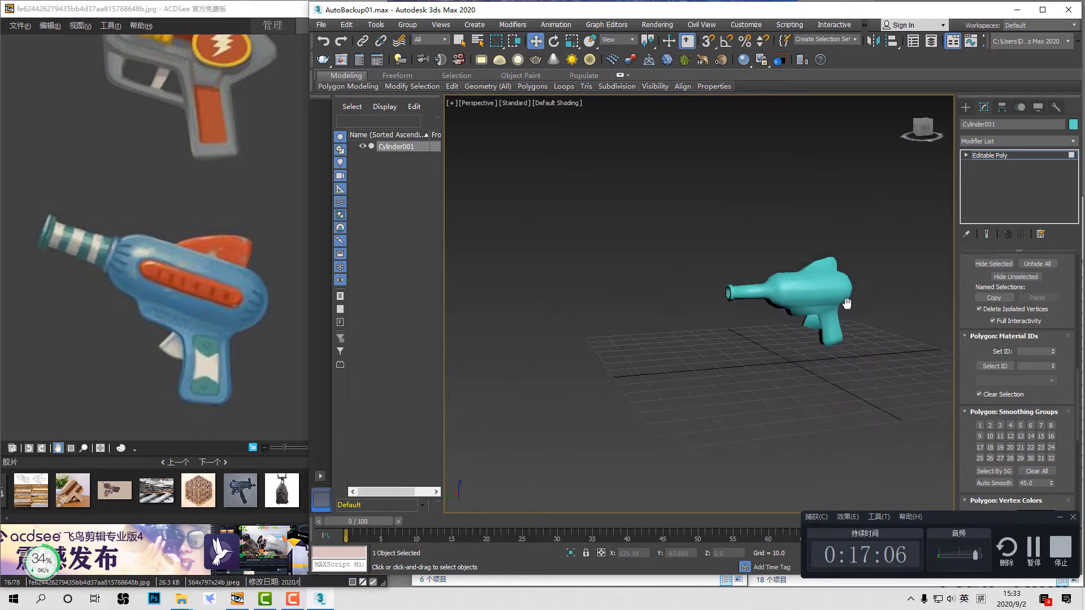
pyautogui.scroll(4, 757, 281)
pyautogui.moveTo(757, 282); pyautogui.dragTo(754, 296, button='middle')
pyautogui.scroll(3, 754, 297)
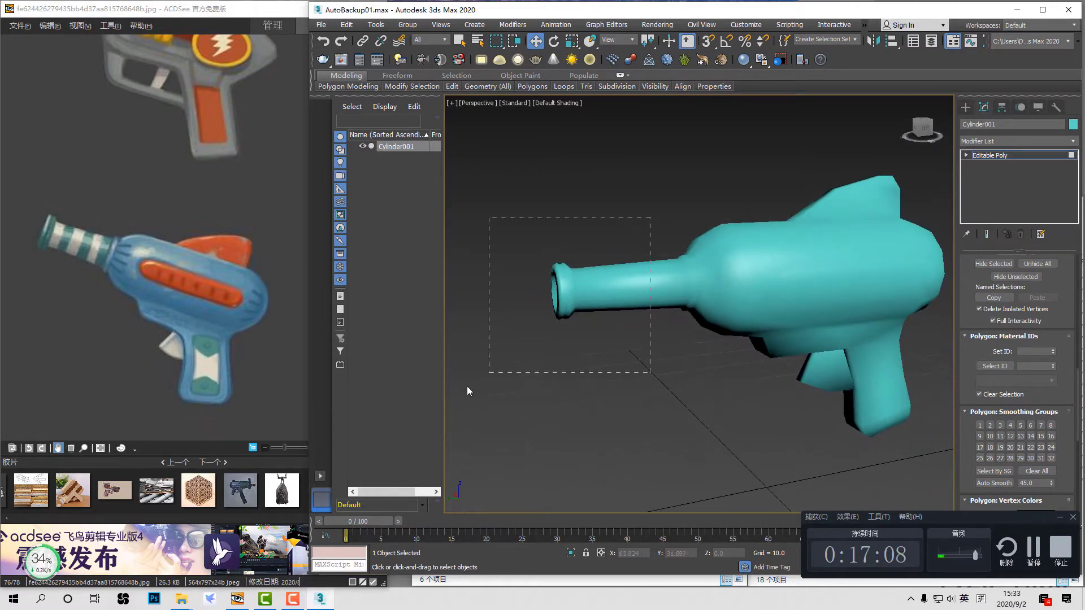
# Step: Select the barrel and muzzle polygons and switch them from smoothing group 1 to smoothing group 2
pyautogui.moveTo(467, 390); pyautogui.dragTo(468, 390)
pyautogui.click(988, 426)
pyautogui.click(980, 425)
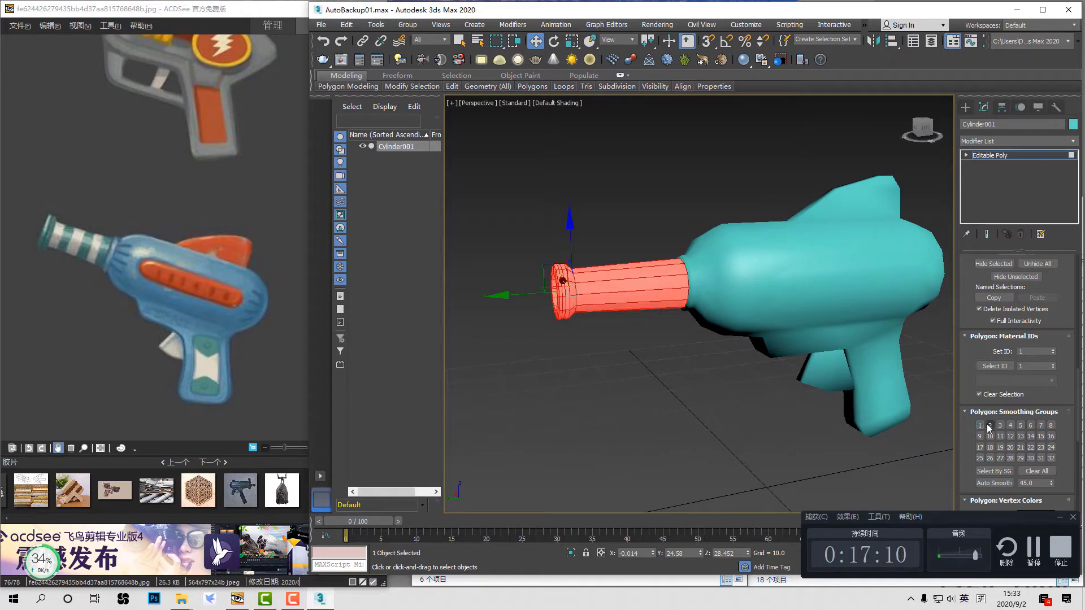
# Step: Select the ring of polygons on the muzzle's front rim and switch them from smoothing group 2 to smoothing group 3
pyautogui.click(710, 442)
pyautogui.keyDown('alt'); pyautogui.moveTo(710, 441); pyautogui.dragTo(774, 435, button='middle'); pyautogui.keyUp('alt')
pyautogui.scroll(2, 621, 311)
pyautogui.moveTo(599, 314); pyautogui.dragTo(645, 311, button='middle')
pyautogui.click(623, 294)
pyautogui.press('F4')
pyautogui.scroll(5, 623, 294)
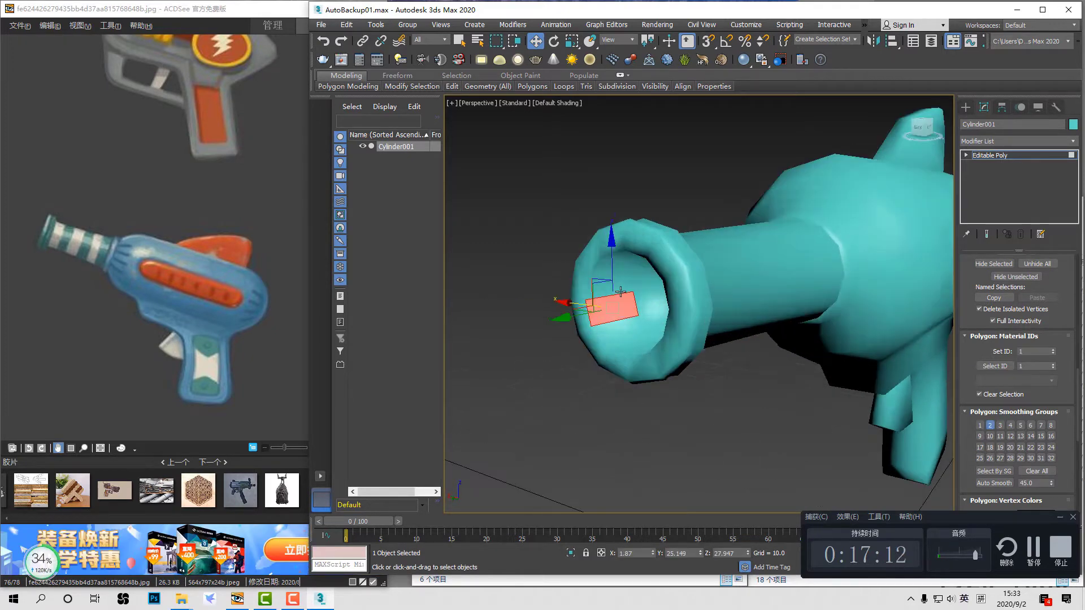
pyautogui.click(685, 236)
pyautogui.press('2')
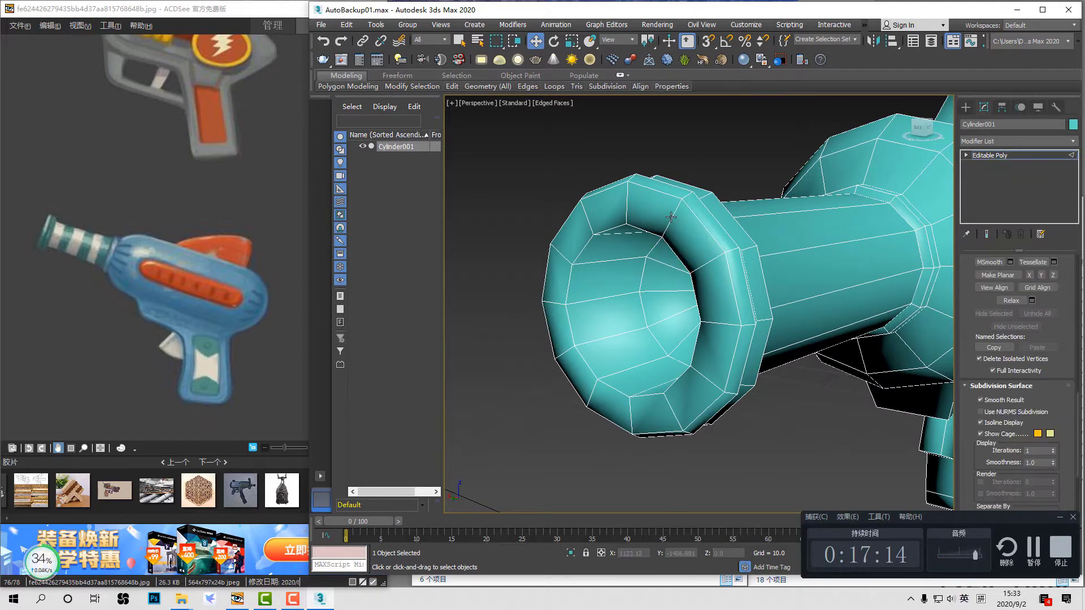
pyautogui.click(671, 217)
pyautogui.rightClick(671, 214)
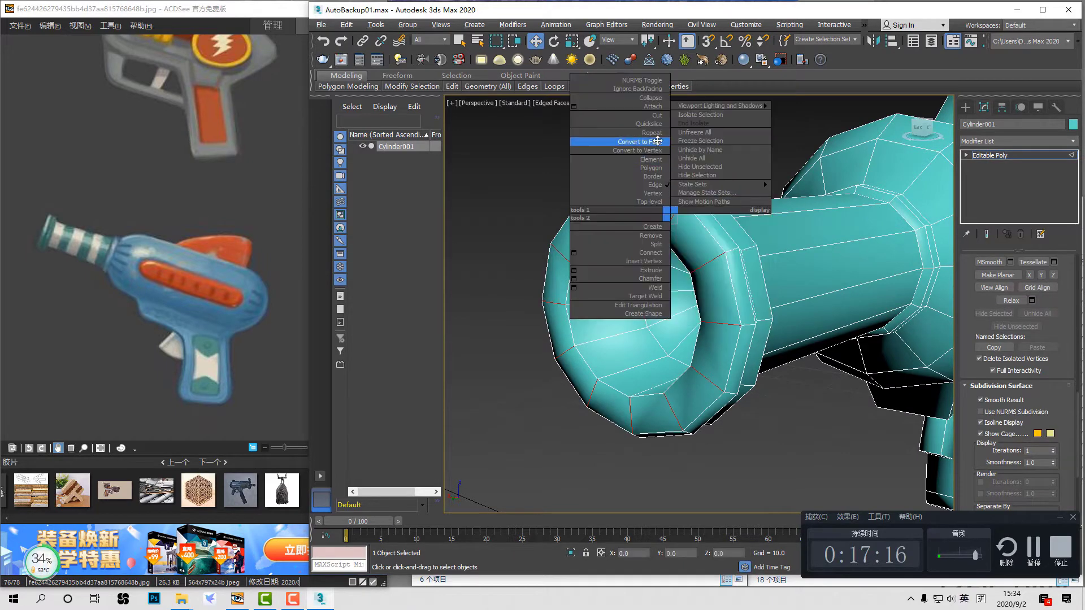
pyautogui.click(656, 142)
pyautogui.click(991, 425)
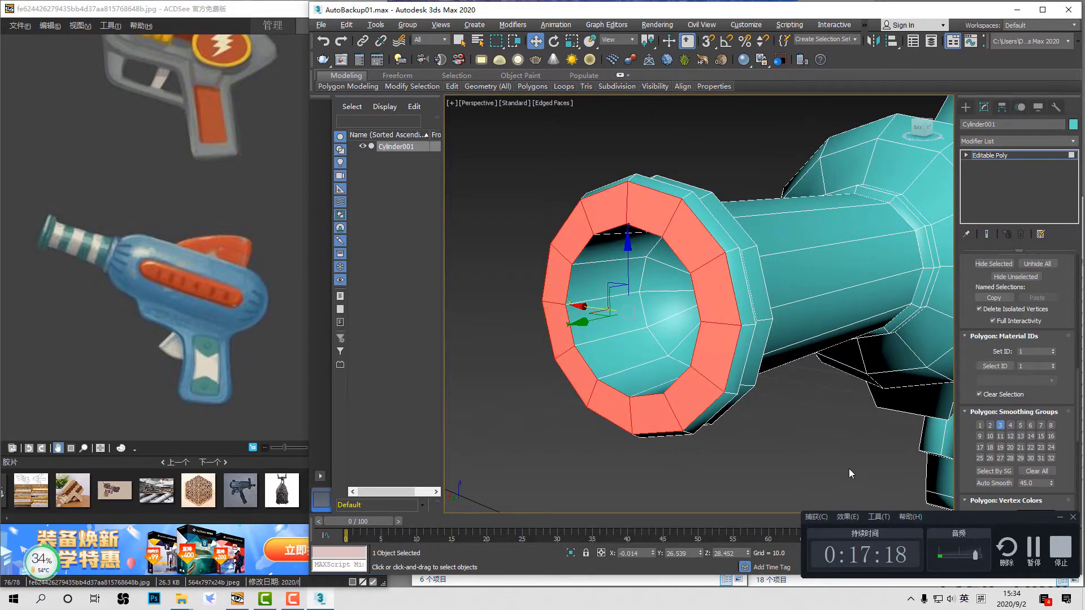
# Step: Select the polygons on both sides of the top fin and switch them from smoothing group 1 to smoothing group 2
pyautogui.click(849, 469)
pyautogui.press('F4')
pyautogui.scroll(-8, 827, 392)
pyautogui.keyDown('alt'); pyautogui.moveTo(827, 392); pyautogui.dragTo(760, 342, button='middle'); pyautogui.keyUp('alt')
pyautogui.scroll(5, 853, 387)
pyautogui.moveTo(850, 216); pyautogui.dragTo(623, 243)
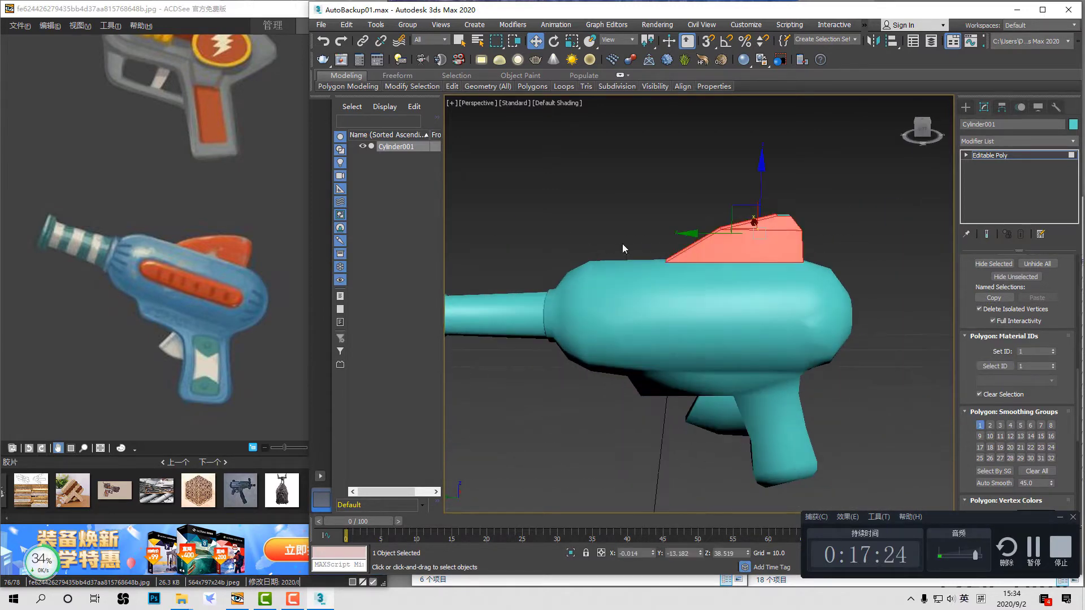
pyautogui.keyDown('alt'); pyautogui.moveTo(622, 243); pyautogui.dragTo(761, 256, button='middle'); pyautogui.keyUp('alt')
pyautogui.keyDown('ctrl'); pyautogui.click(772, 209); pyautogui.keyUp('ctrl')
pyautogui.keyDown('alt'); pyautogui.moveTo(772, 209); pyautogui.dragTo(876, 225, button='middle'); pyautogui.keyUp('alt')
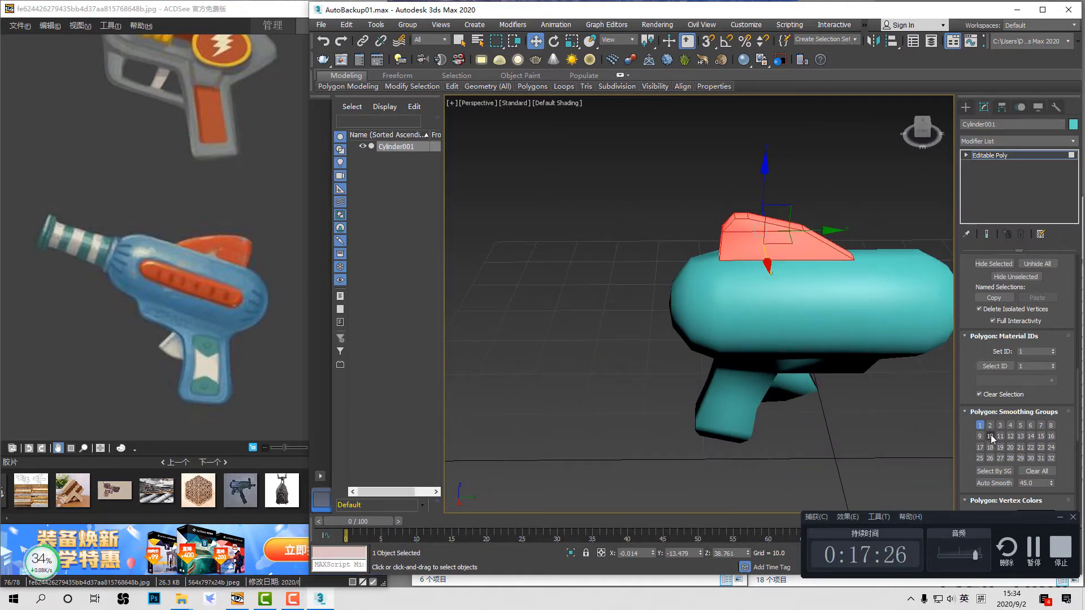
pyautogui.click(982, 426)
pyautogui.click(992, 426)
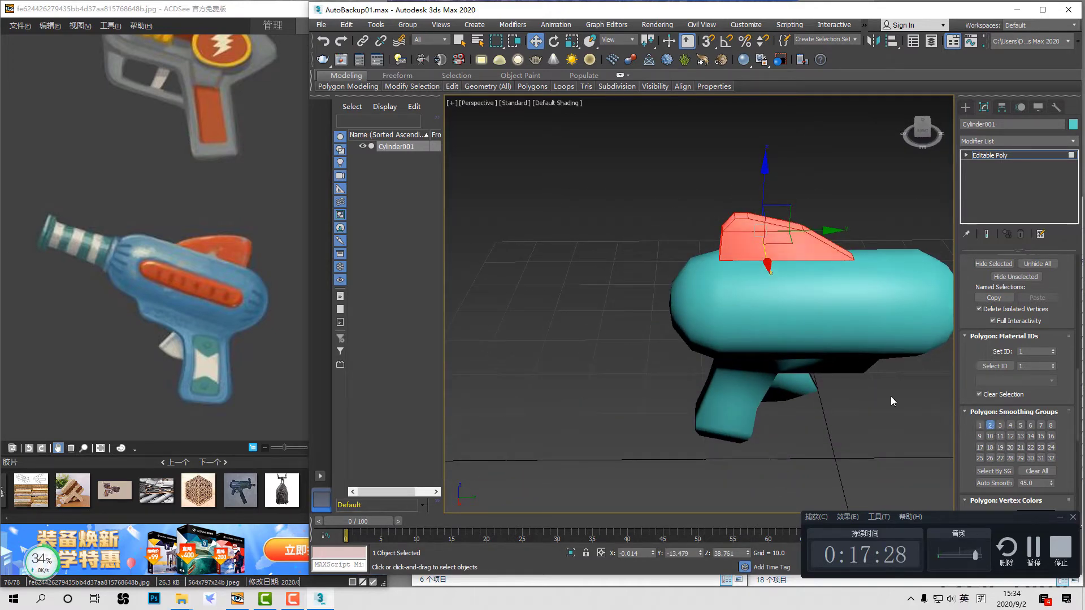
# Step: Deselect the fin's polygons and examine the shading of the muzzle, body and fin with the edges hidden
pyautogui.click(870, 395)
pyautogui.keyDown('alt'); pyautogui.moveTo(861, 396); pyautogui.dragTo(545, 304, button='middle'); pyautogui.keyUp('alt')
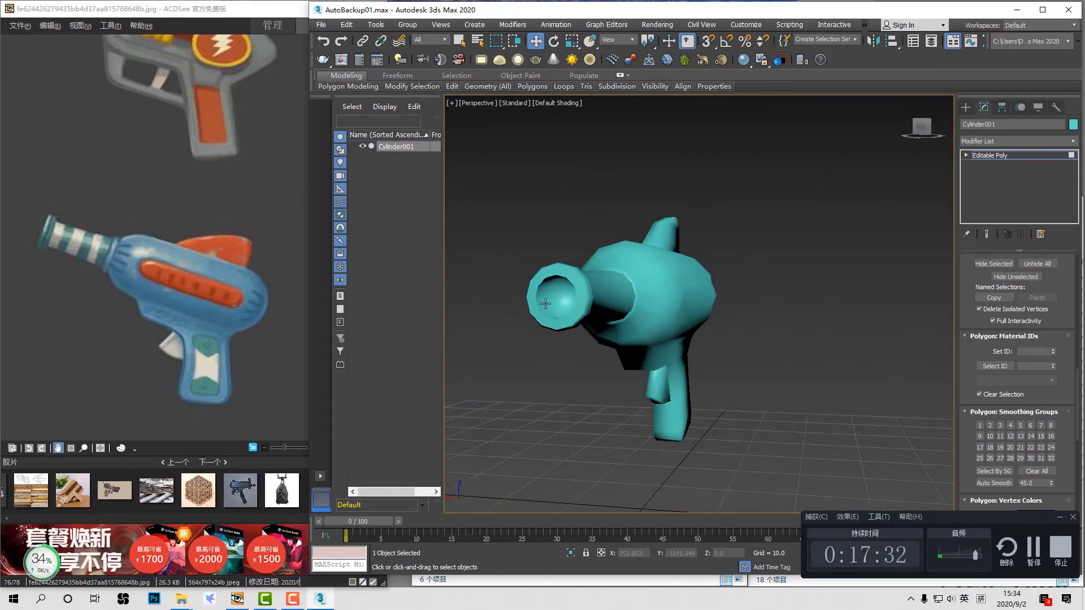
pyautogui.keyDown('alt'); pyautogui.moveTo(656, 294); pyautogui.dragTo(581, 253, button='middle'); pyautogui.keyUp('alt')
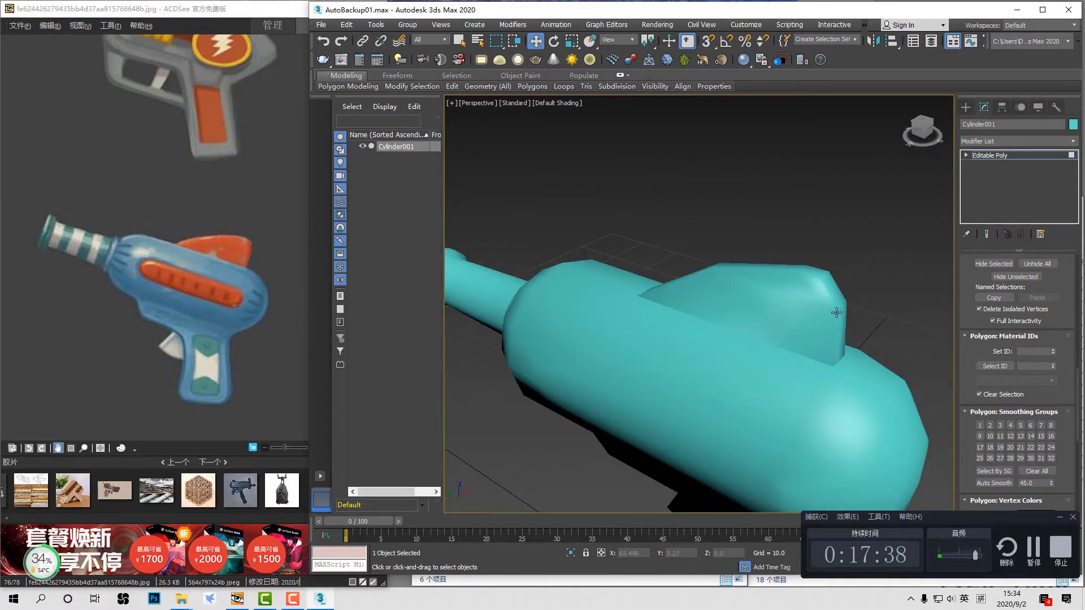
pyautogui.keyDown('alt'); pyautogui.moveTo(836, 313); pyautogui.dragTo(702, 268, button='middle'); pyautogui.keyUp('alt')
# Step: Connect the top fin's cross edges to add a lengthwise centre line of edges over it
pyautogui.press('F4')
pyautogui.press('2')
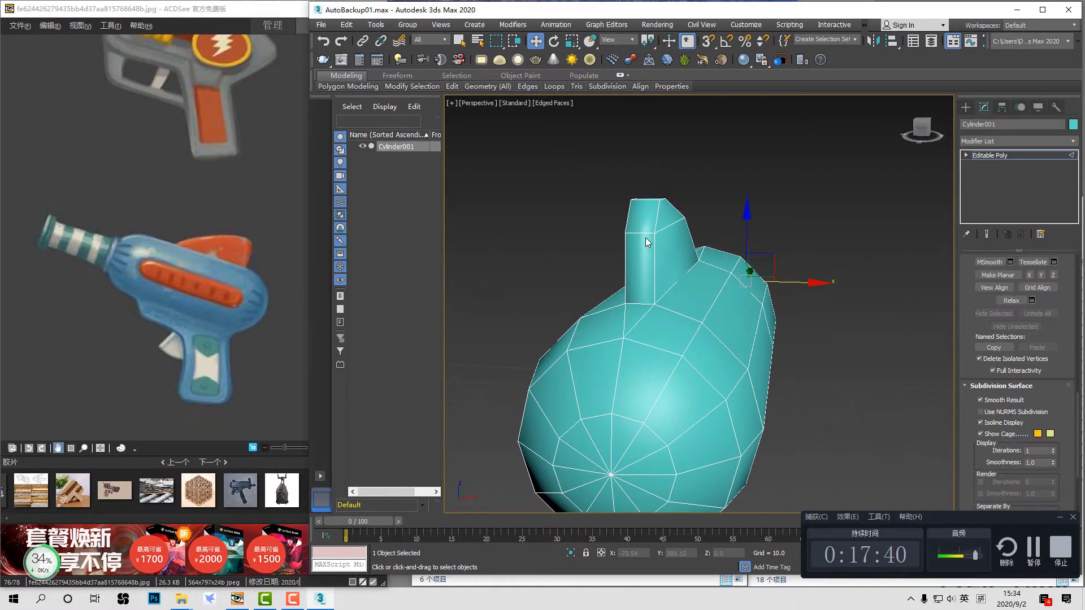
pyautogui.keyDown('alt'); pyautogui.moveTo(646, 242); pyautogui.dragTo(752, 280, button='middle'); pyautogui.keyUp('alt')
pyautogui.scroll(-5, 673, 256)
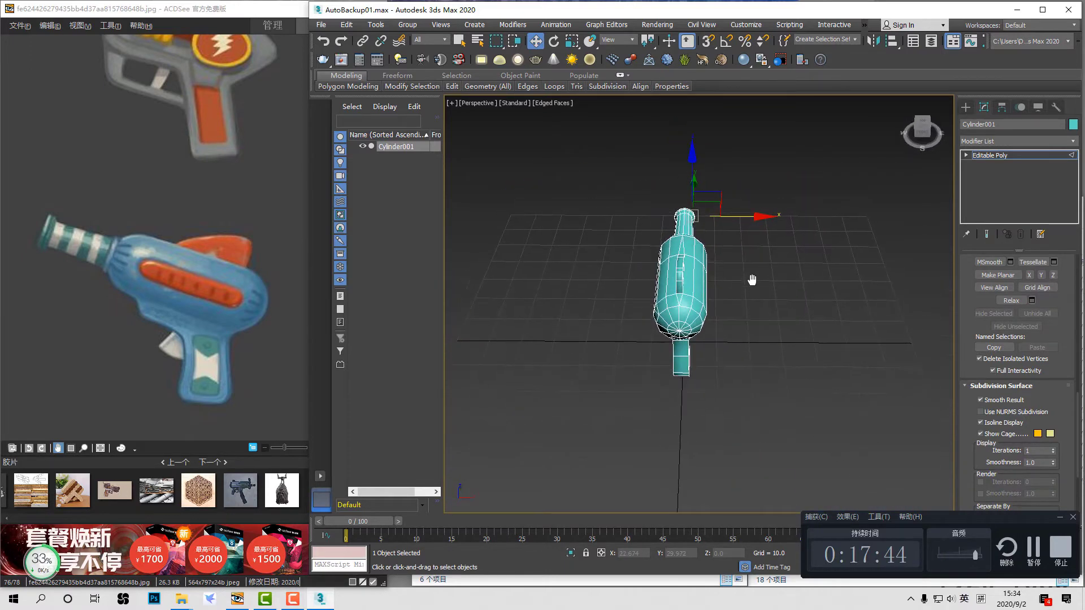
pyautogui.scroll(5, 703, 293)
pyautogui.press('2')
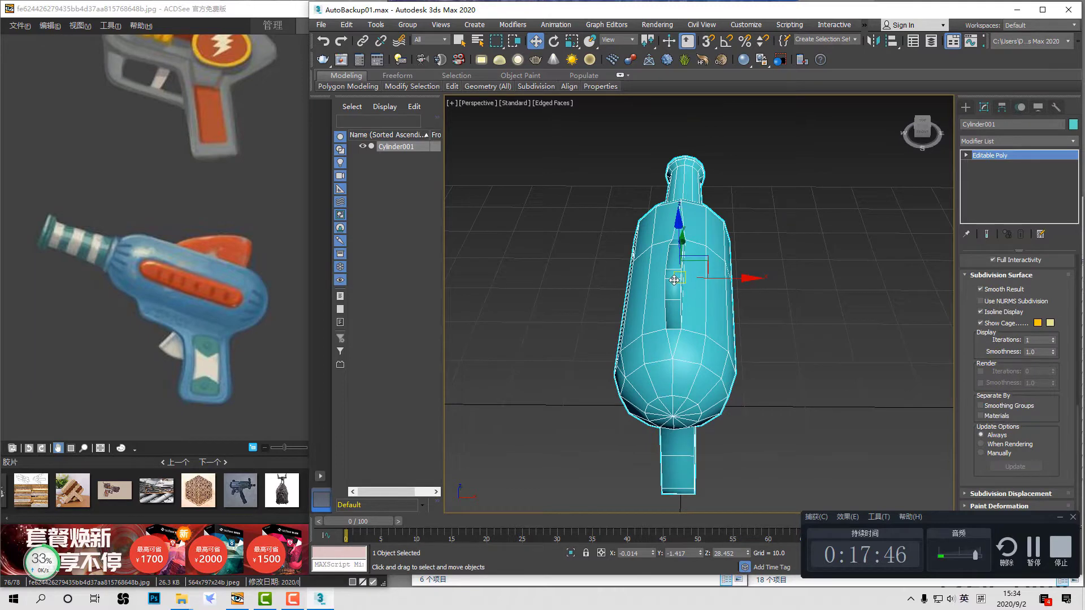
pyautogui.press('2')
pyautogui.click(712, 287)
pyautogui.scroll(3, 708, 321)
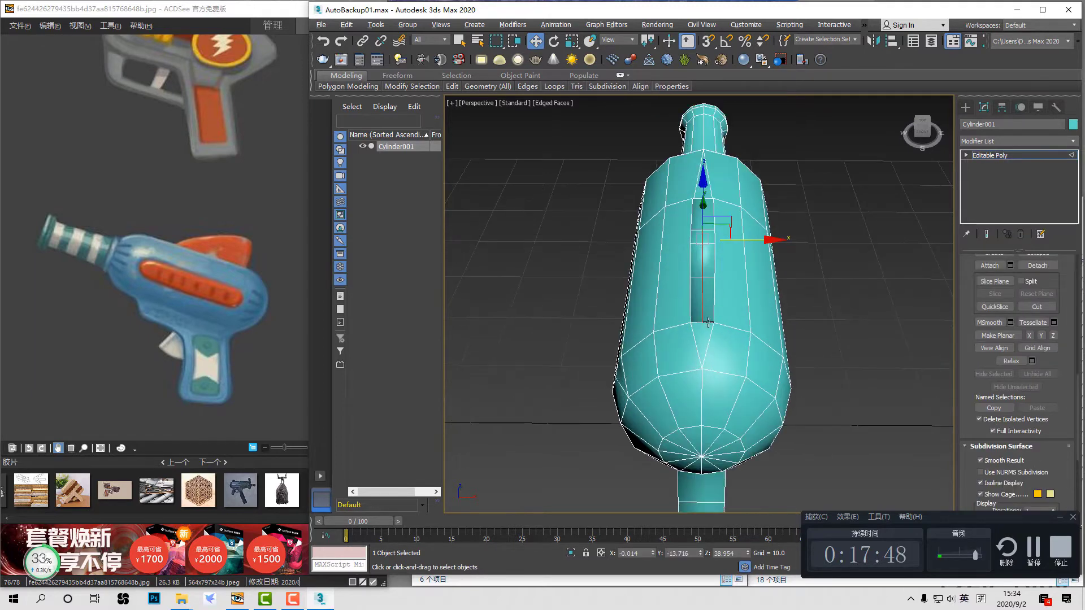
# Step: Connect the fin's centre line to the neighbouring body vertices at the fin's rear and front ends
pyautogui.press('1')
pyautogui.click(703, 321)
pyautogui.keyDown('ctrl'); pyautogui.click(702, 370); pyautogui.keyUp('ctrl')
pyautogui.keyDown('alt'); pyautogui.moveTo(726, 210); pyautogui.dragTo(767, 240, button='middle'); pyautogui.keyUp('alt')
pyautogui.click(727, 279)
pyautogui.click(730, 132)
# Step: Move the centre edge on the fin's front slope slightly outward in the Left view
pyautogui.press('2')
pyautogui.press('f')
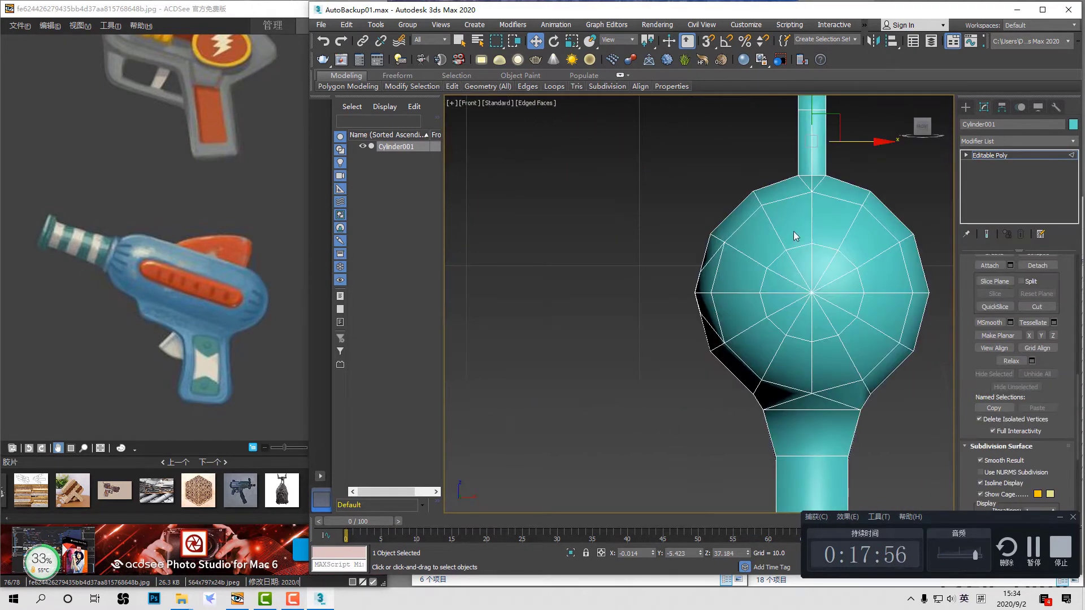
pyautogui.press('l')
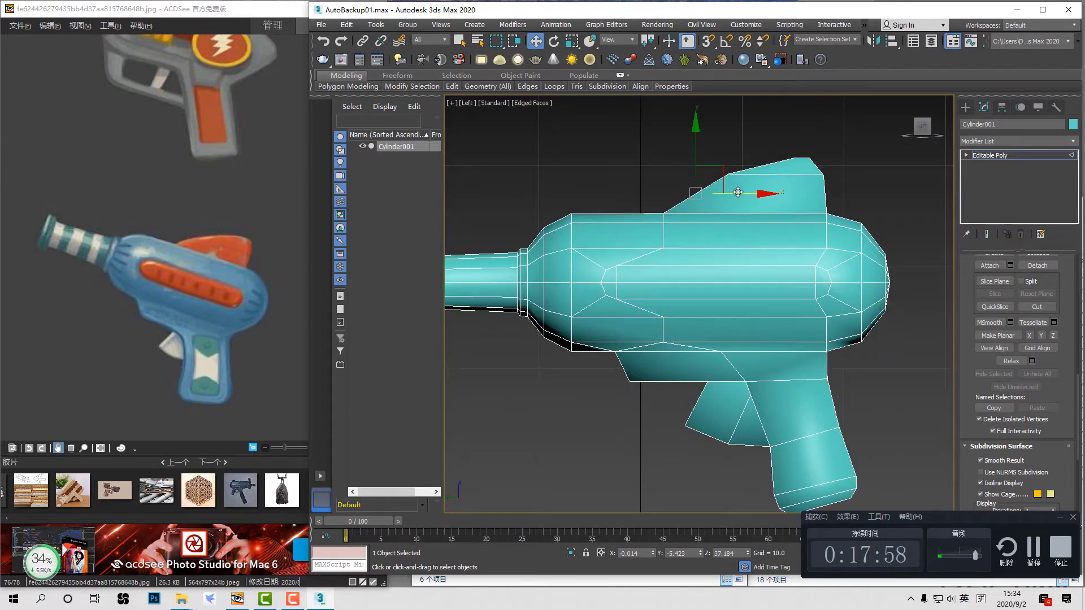
pyautogui.scroll(3, 723, 237)
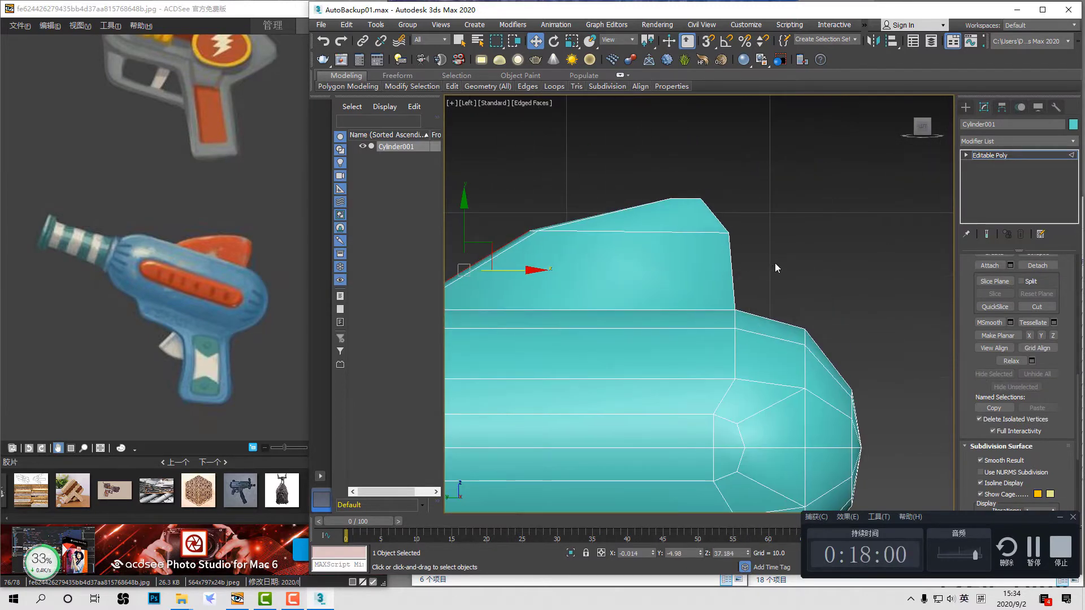
# Step: Select the two centre edges on the fin's rear side and move them slightly outward in the Left view
pyautogui.press('p')
pyautogui.click(712, 259)
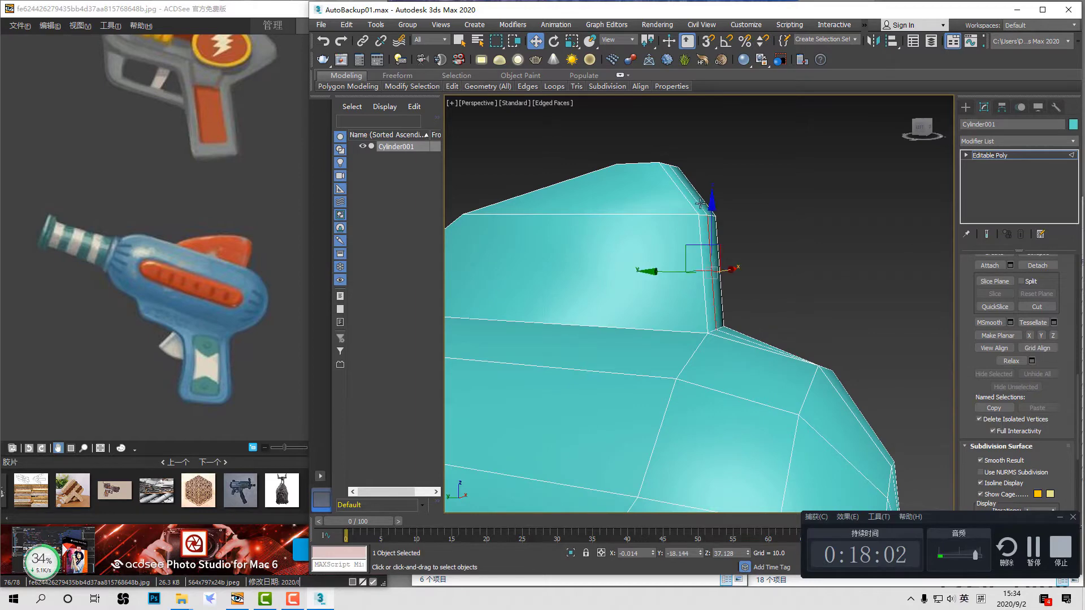
pyautogui.keyDown('ctrl'); pyautogui.click(703, 206); pyautogui.keyUp('ctrl')
pyautogui.press('l')
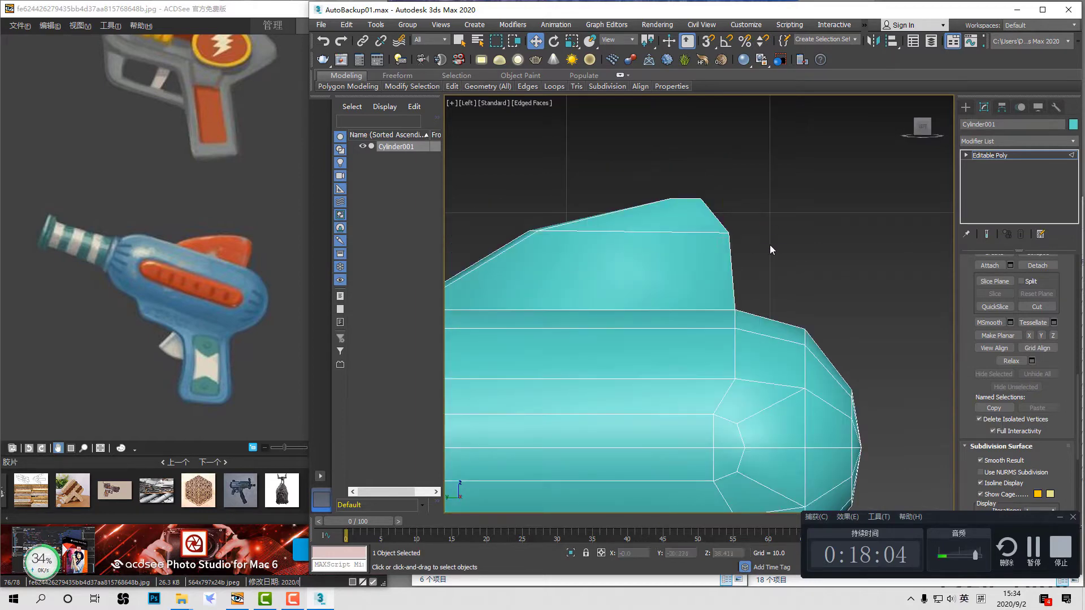
pyautogui.scroll(3, 769, 245)
# Step: Raise the centre edge on the fin's top slightly above its side edges in the Left view
pyautogui.press('p')
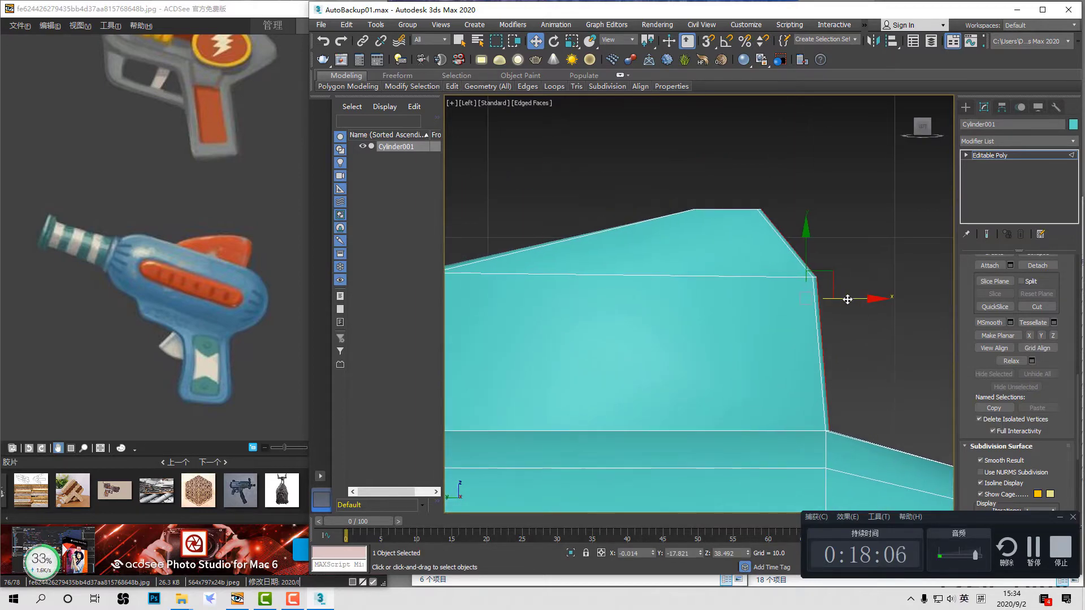
pyautogui.scroll(-4, 785, 222)
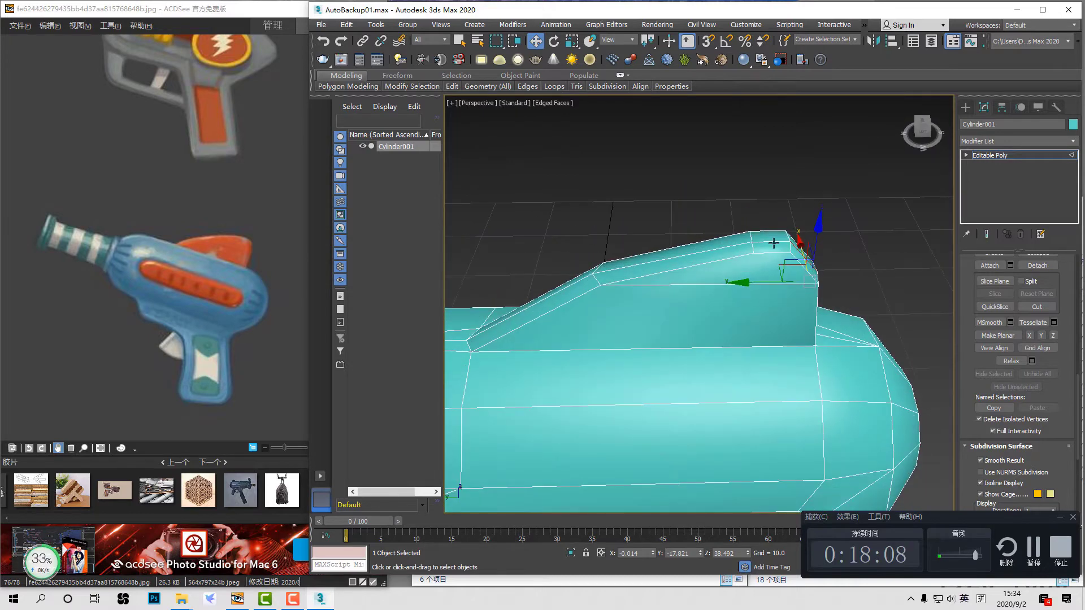
pyautogui.press('f')
pyautogui.press('l')
pyautogui.scroll(3, 809, 161)
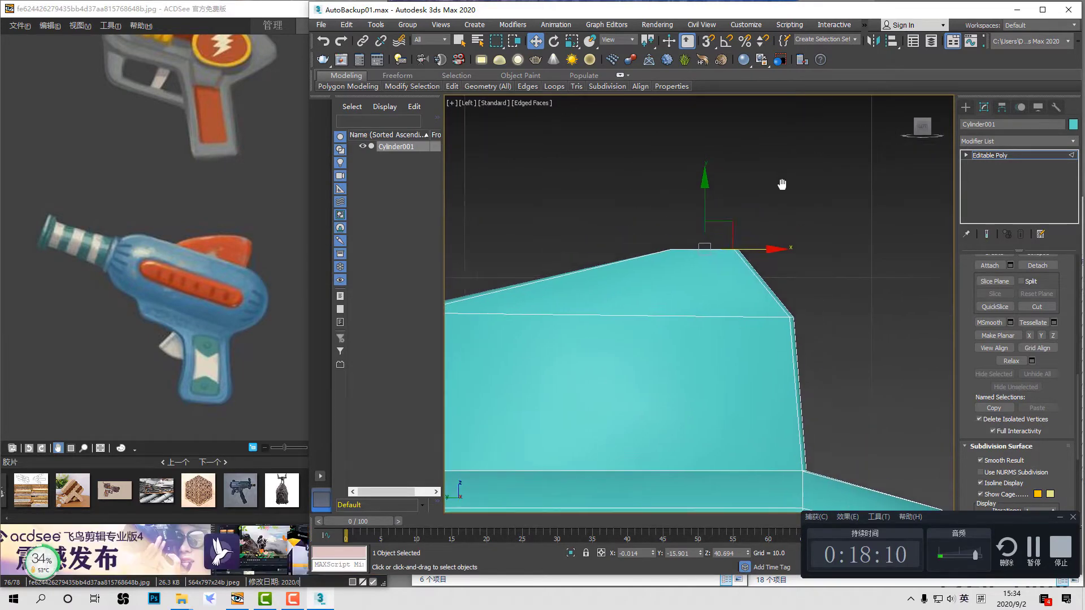
pyautogui.moveTo(717, 202); pyautogui.dragTo(717, 200)
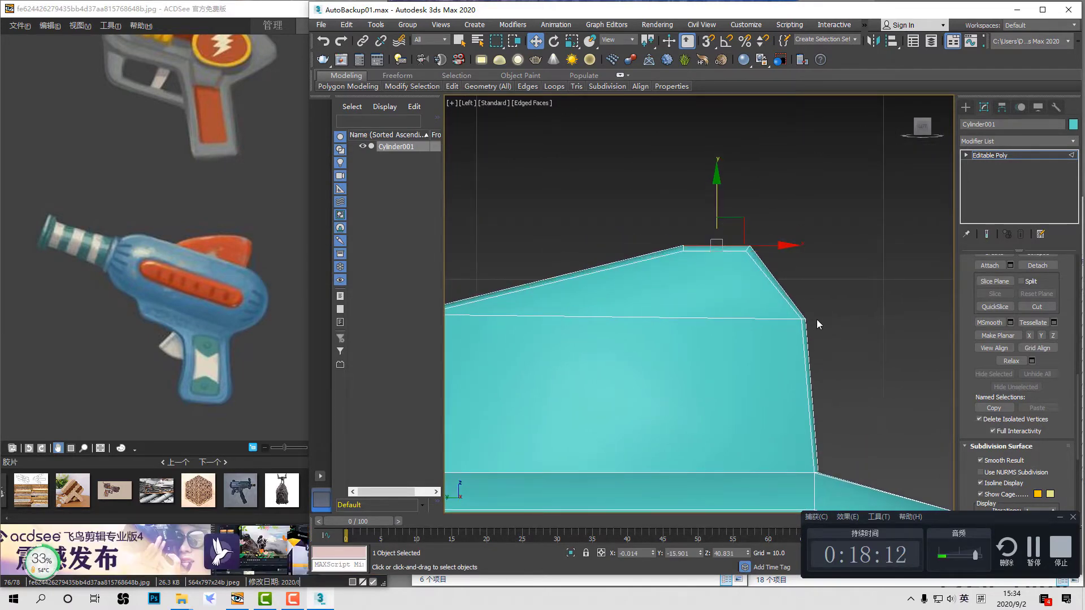
pyautogui.click(813, 348)
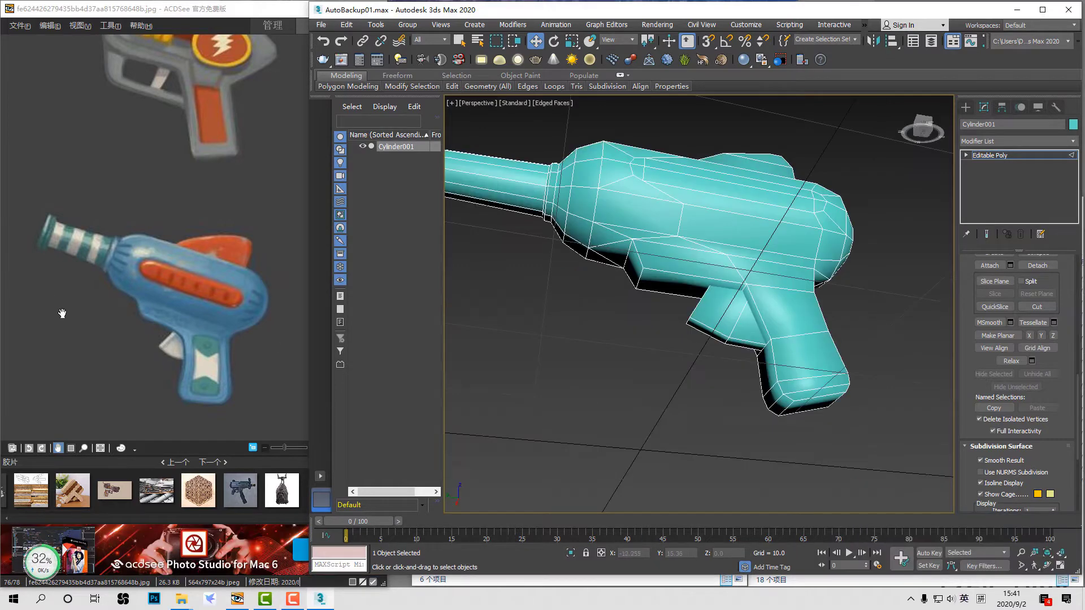
# Step: Select the trigger's front bottom edges in wireframe and add its top edges to the selection
pyautogui.scroll(5, 728, 322)
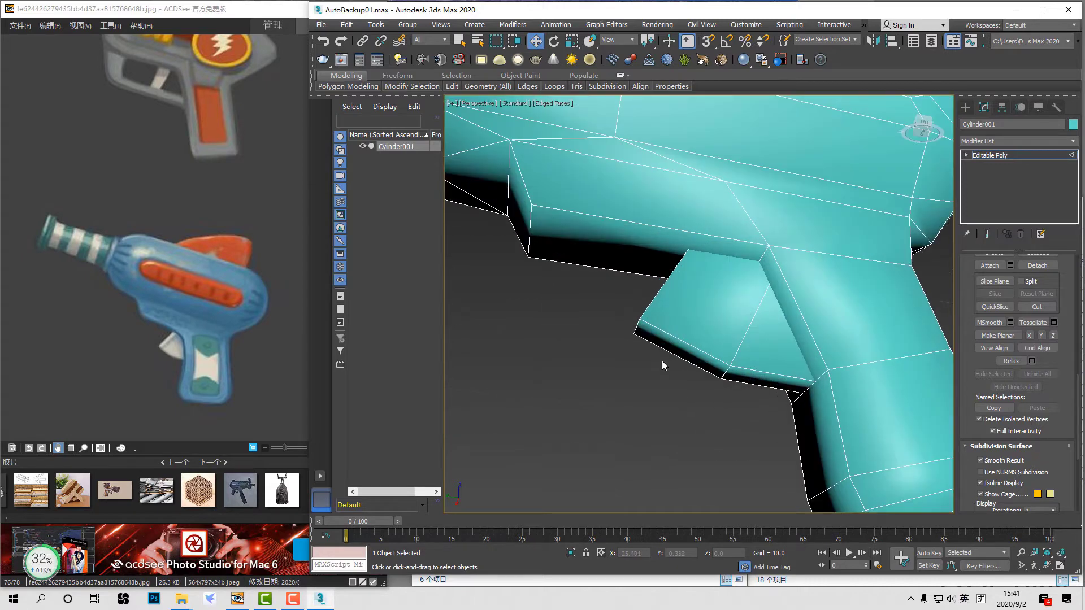
pyautogui.click(671, 346)
pyautogui.moveTo(718, 345)
pyautogui.mouseDown(button='middle')
pyautogui.moveTo(714, 368)
pyautogui.moveTo(731, 334)
pyautogui.mouseUp(button='middle')
pyautogui.press('F3')
pyautogui.hotkey('alt', 'e')
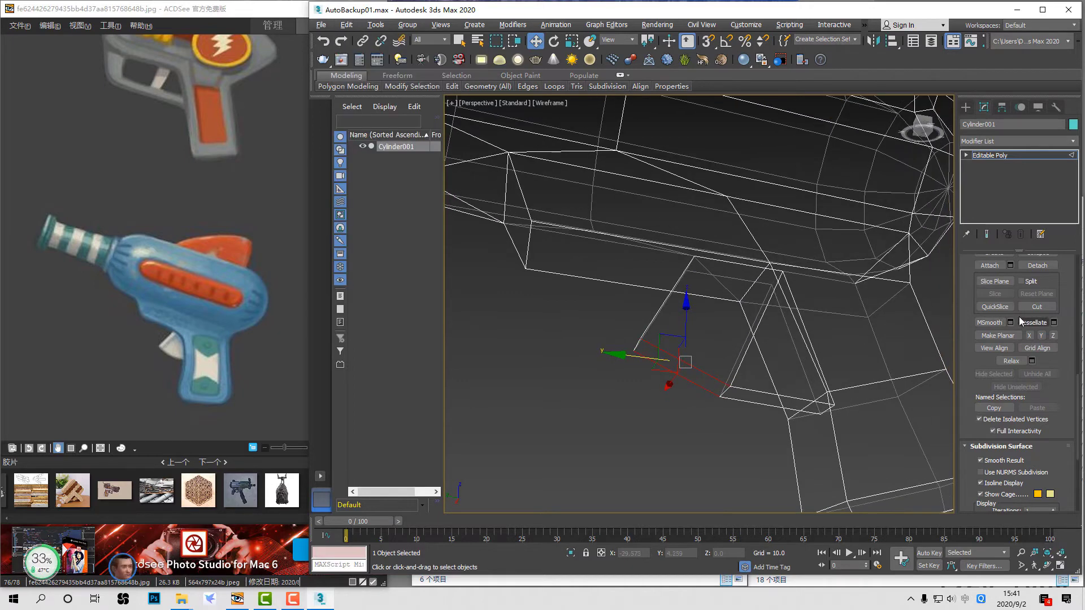
pyautogui.hotkey('alt', 'e')
pyautogui.keyDown('alt'); pyautogui.moveTo(807, 300); pyautogui.dragTo(723, 288, button='middle'); pyautogui.keyUp('alt')
pyautogui.keyDown('ctrl'); pyautogui.moveTo(723, 288); pyautogui.dragTo(704, 241); pyautogui.keyUp('ctrl')
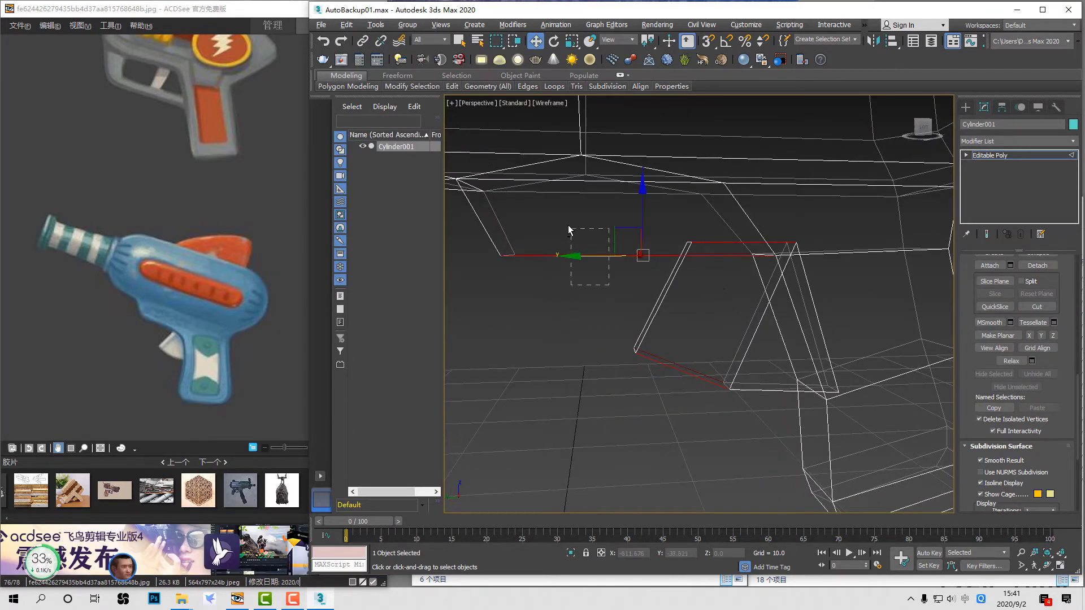
# Step: Remove the edges of the body's underside from the selection, keeping only the trigger's top and bottom edges
pyautogui.keyDown('alt'); pyautogui.moveTo(568, 225); pyautogui.dragTo(568, 225); pyautogui.keyUp('alt')
pyautogui.keyDown('alt'); pyautogui.moveTo(672, 271); pyautogui.dragTo(710, 294, button='middle'); pyautogui.keyUp('alt')
pyautogui.hotkey('ctrl', 'z')
pyautogui.keyDown('alt'); pyautogui.moveTo(590, 299); pyautogui.dragTo(590, 260); pyautogui.keyUp('alt')
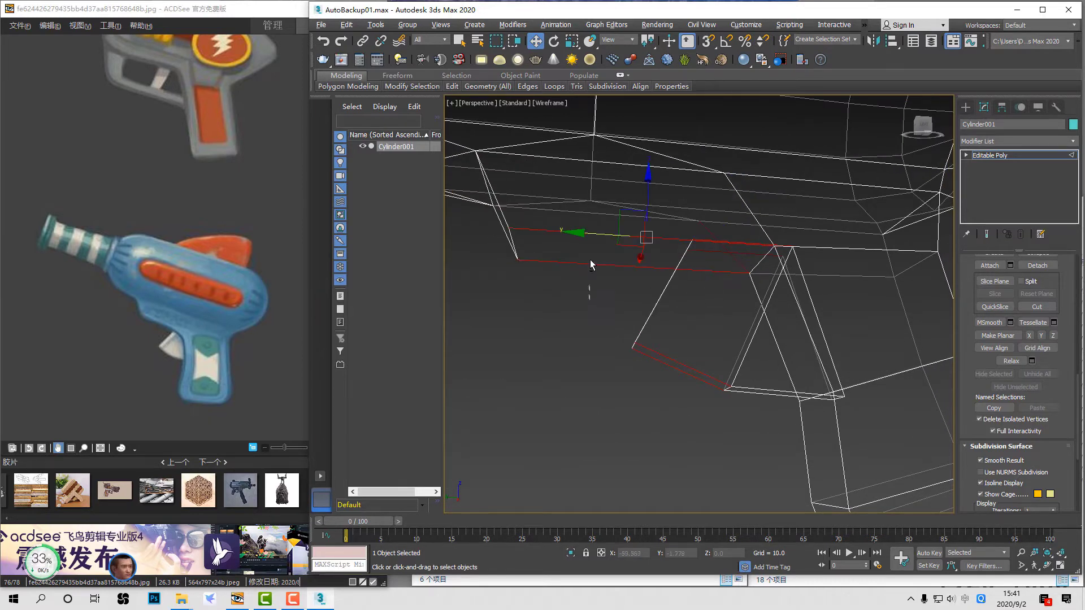
pyautogui.keyDown('alt'); pyautogui.moveTo(590, 261); pyautogui.dragTo(613, 171, button='middle'); pyautogui.keyUp('alt')
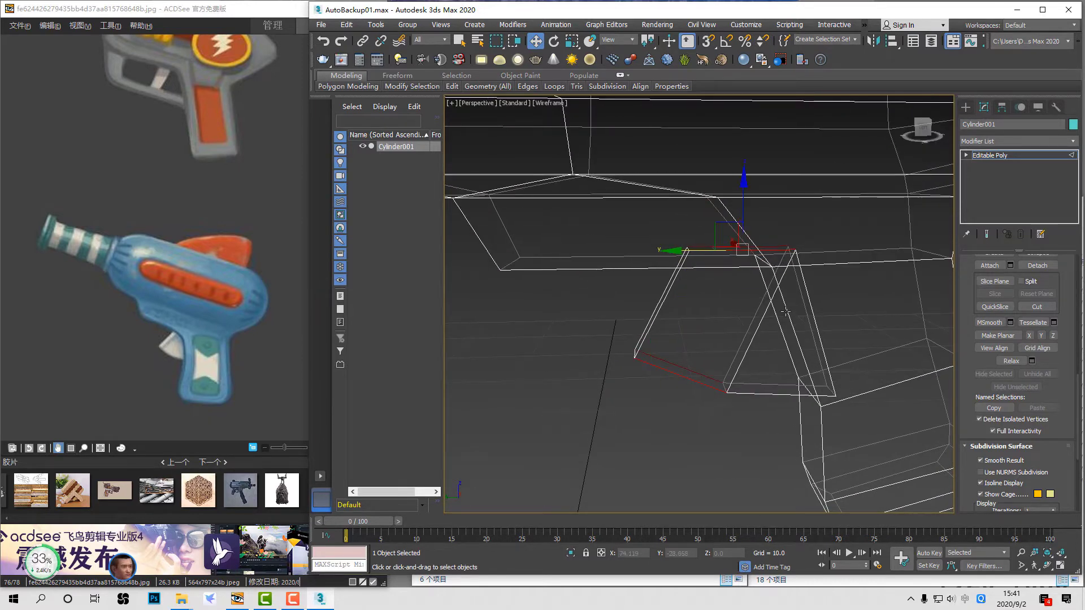
pyautogui.moveTo(786, 312); pyautogui.dragTo(781, 311, button='middle')
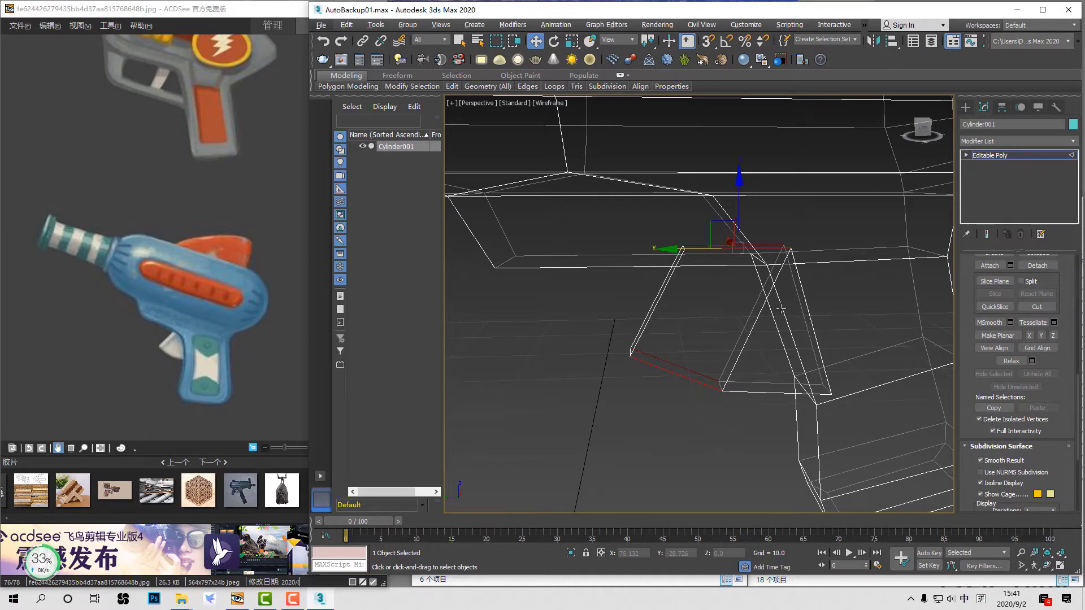
# Step: Connect the selected trigger edges with one edge loop across the trigger and show it in the Left view
pyautogui.hotkey('alt', 'f')
pyautogui.moveTo(781, 311)
pyautogui.keyDown('alt'); pyautogui.mouseDown(button='middle')
pyautogui.moveTo(768, 298)
pyautogui.moveTo(763, 310)
pyautogui.mouseUp(button='middle'); pyautogui.keyUp('alt')
pyautogui.press('f')
pyautogui.press('shift')
pyautogui.press('l')
pyautogui.scroll(5, 764, 317)
pyautogui.press('F3')
pyautogui.press('F3')
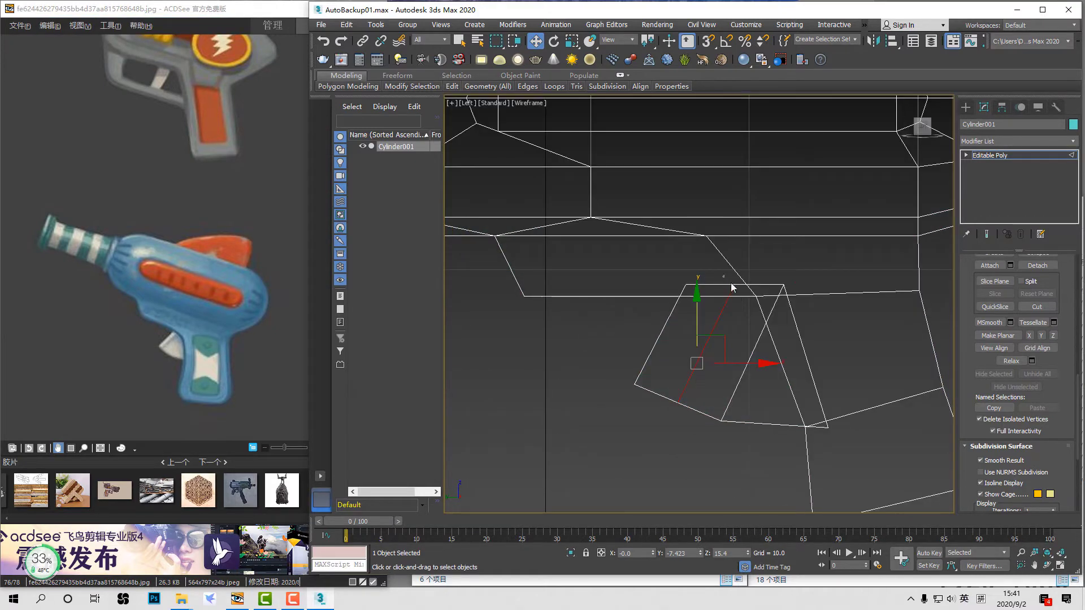
# Step: Move the trigger loop's vertices 1.5 units toward the front edge and align its lower vertices with the trigger's bottom outline
pyautogui.press('1')
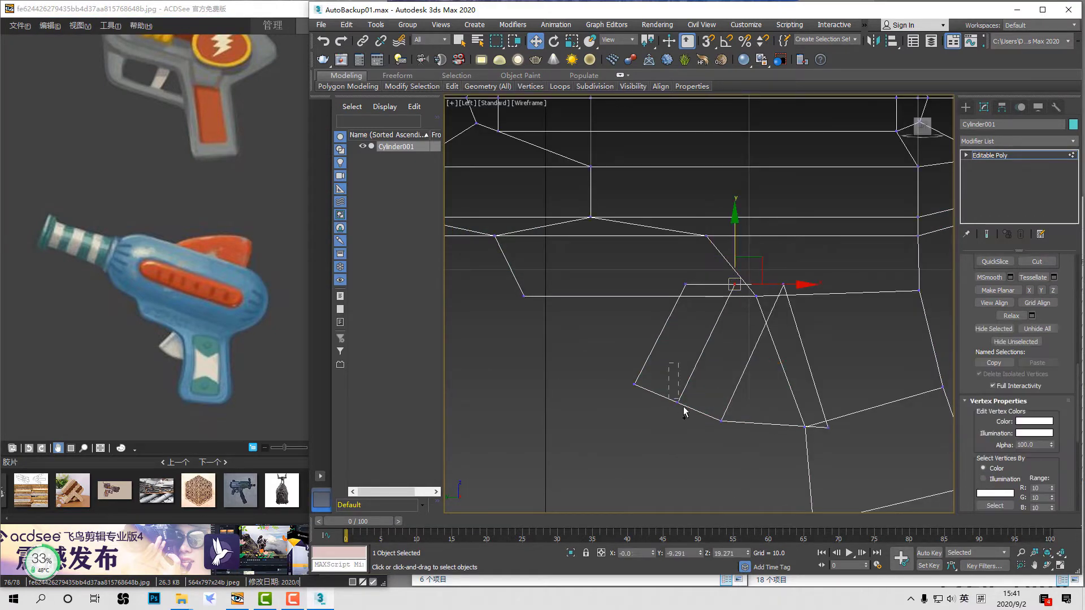
pyautogui.keyDown('ctrl'); pyautogui.moveTo(683, 411); pyautogui.dragTo(686, 413); pyautogui.keyUp('ctrl')
pyautogui.moveTo(758, 344); pyautogui.dragTo(728, 352)
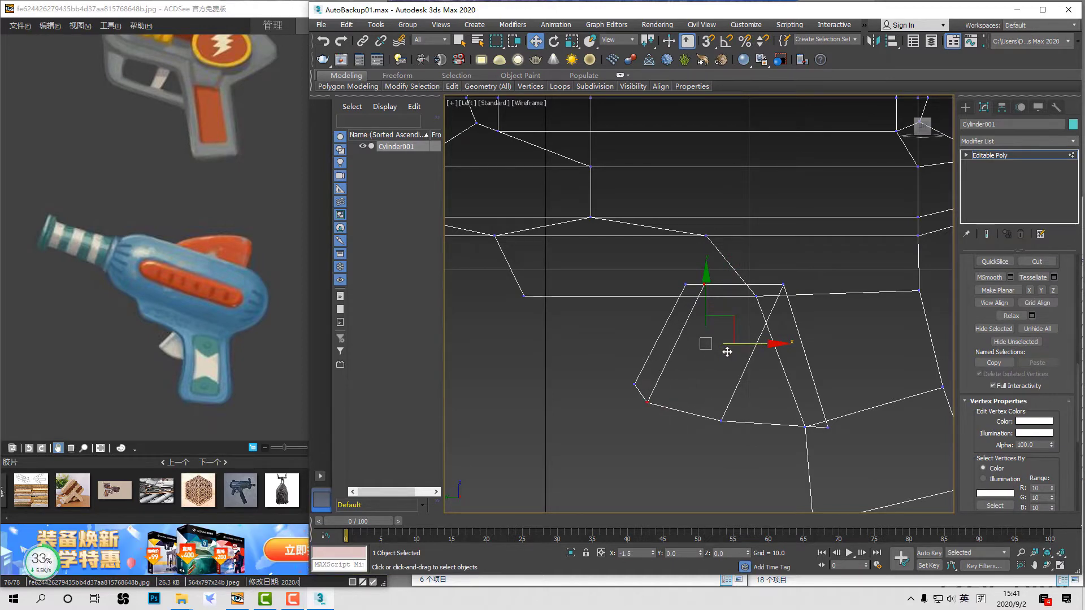
pyautogui.moveTo(635, 423); pyautogui.dragTo(636, 422)
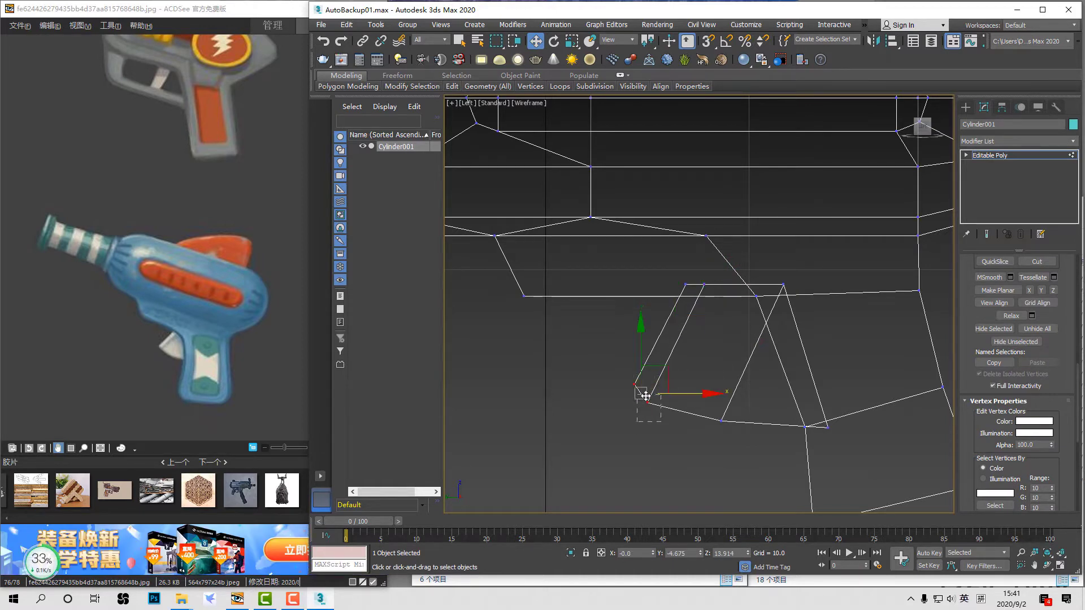
pyautogui.moveTo(675, 364); pyautogui.dragTo(676, 363)
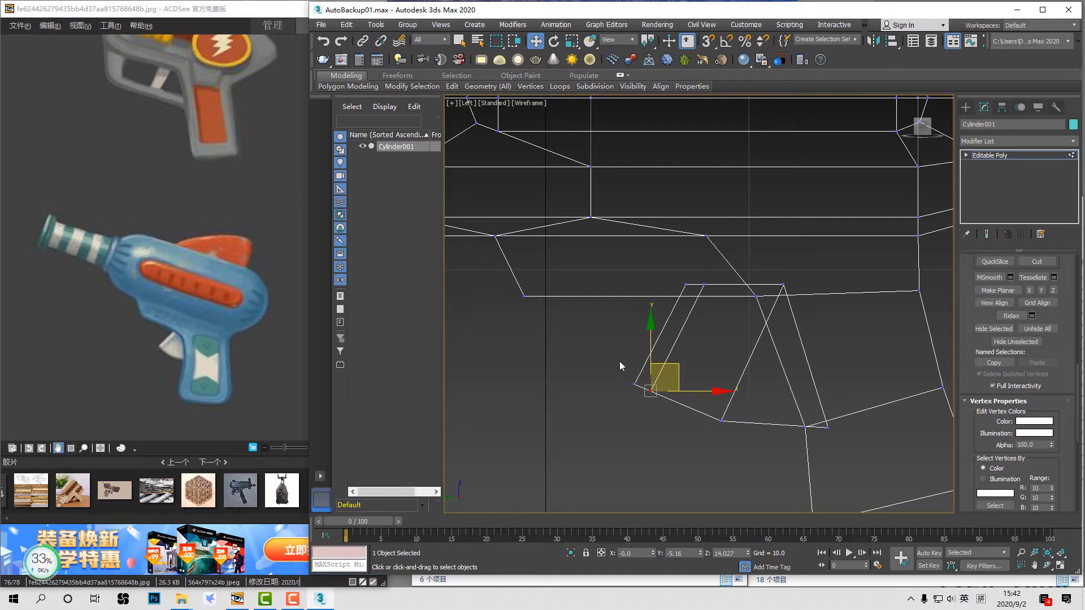
# Step: Line up the vertices at the trigger's lower front corner and clear the vertex selection
pyautogui.moveTo(619, 361); pyautogui.dragTo(647, 383)
pyautogui.scroll(3, 637, 398)
pyautogui.press('space')
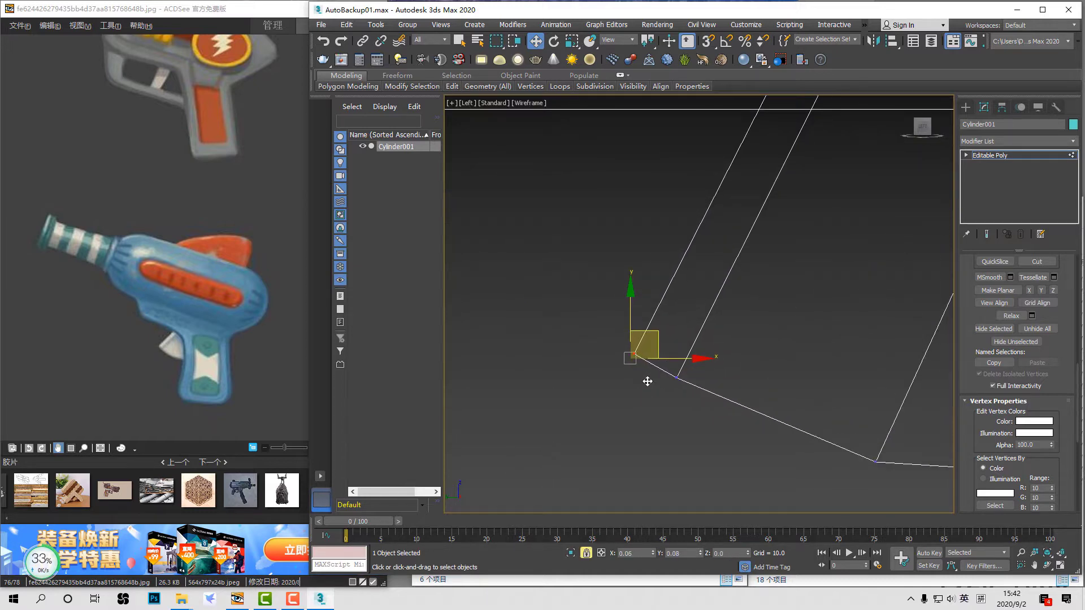
pyautogui.press('space')
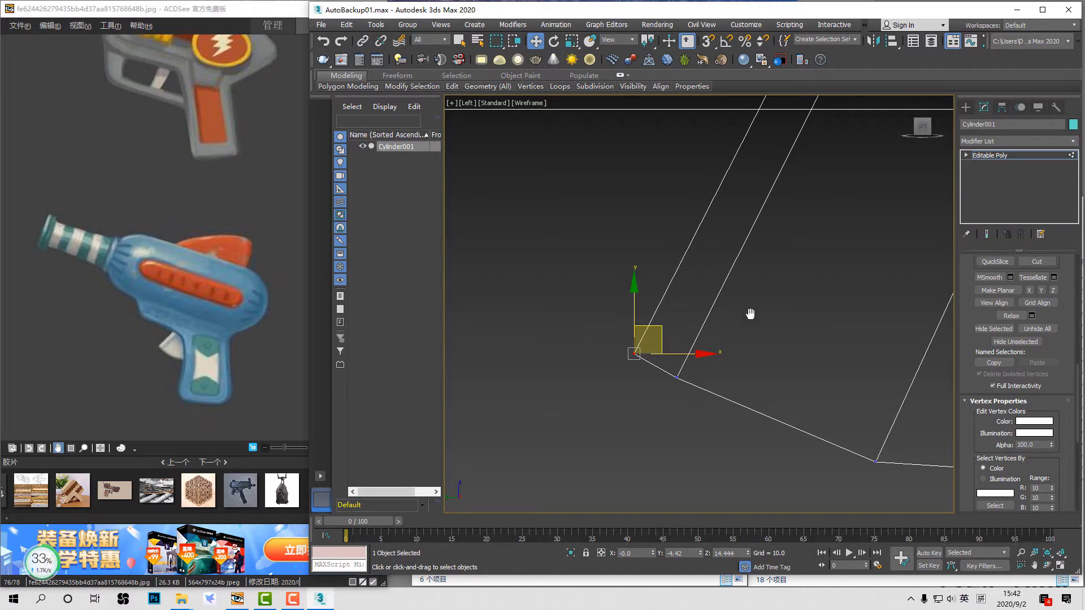
pyautogui.moveTo(750, 314); pyautogui.dragTo(640, 346, button='middle')
pyautogui.scroll(-3, 640, 347)
pyautogui.click(672, 327)
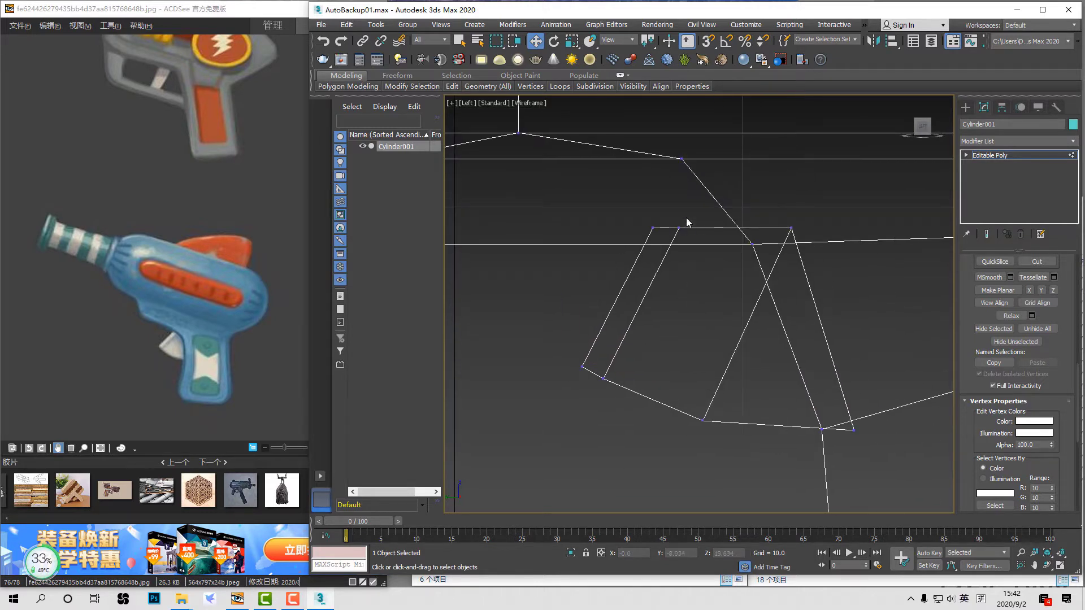
# Step: Connect the trigger's top and bottom edges with a second loop and move it close behind the first loop near the front
pyautogui.press('2')
pyautogui.click(666, 228)
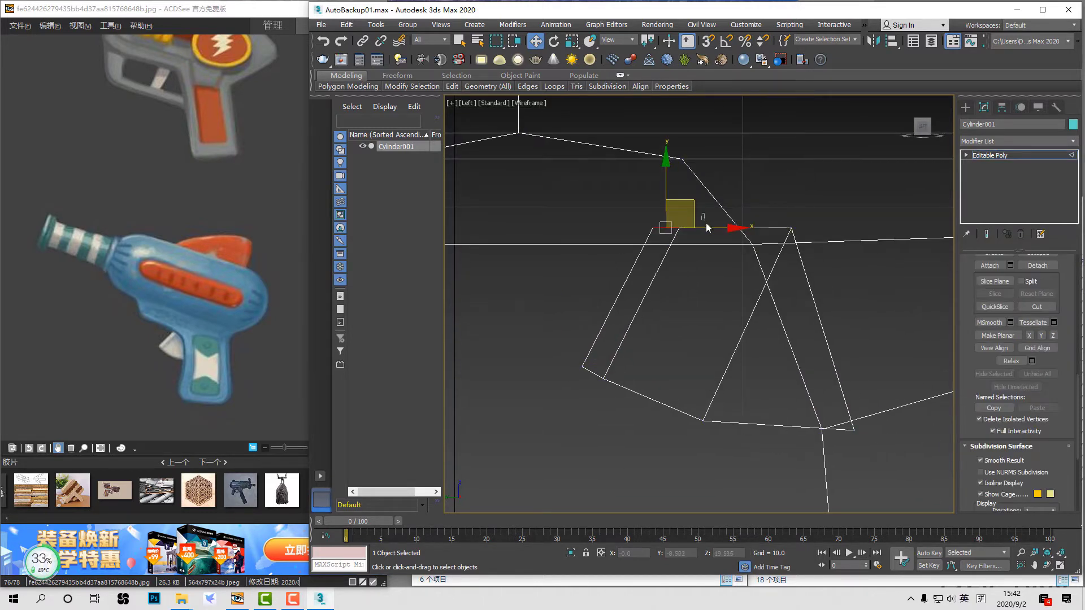
pyautogui.click(706, 228)
pyautogui.click(658, 396)
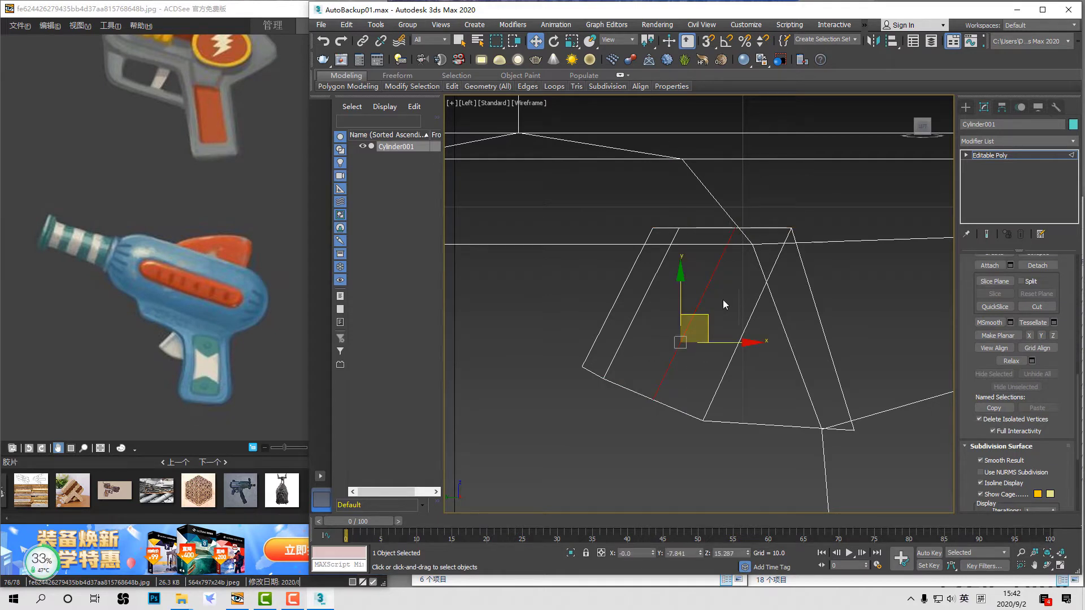
pyautogui.moveTo(725, 340); pyautogui.dragTo(671, 348)
# Step: Align the lower vertices of the second trigger loop with the trigger's bottom outline in the Left view
pyautogui.scroll(5, 608, 394)
pyautogui.press('1')
pyautogui.moveTo(574, 370); pyautogui.dragTo(610, 440)
pyautogui.press('space')
pyautogui.moveTo(608, 398); pyautogui.dragTo(634, 317)
pyautogui.scroll(-2, 723, 265)
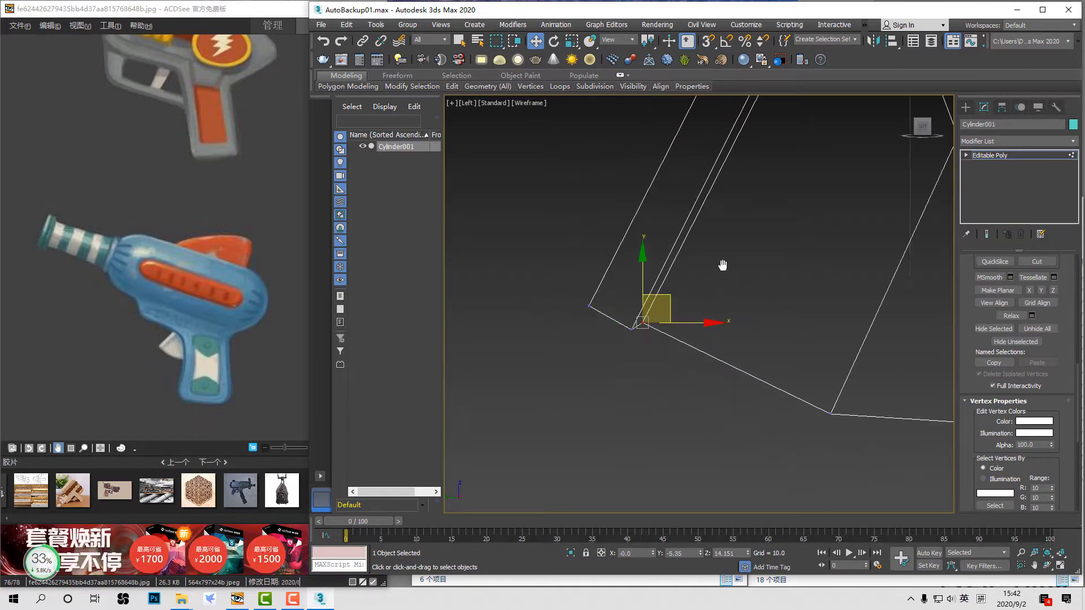
pyautogui.scroll(-4, 722, 264)
pyautogui.scroll(3, 702, 310)
pyautogui.moveTo(702, 310); pyautogui.dragTo(674, 362, button='middle')
pyautogui.click(685, 341)
pyautogui.scroll(-2, 718, 311)
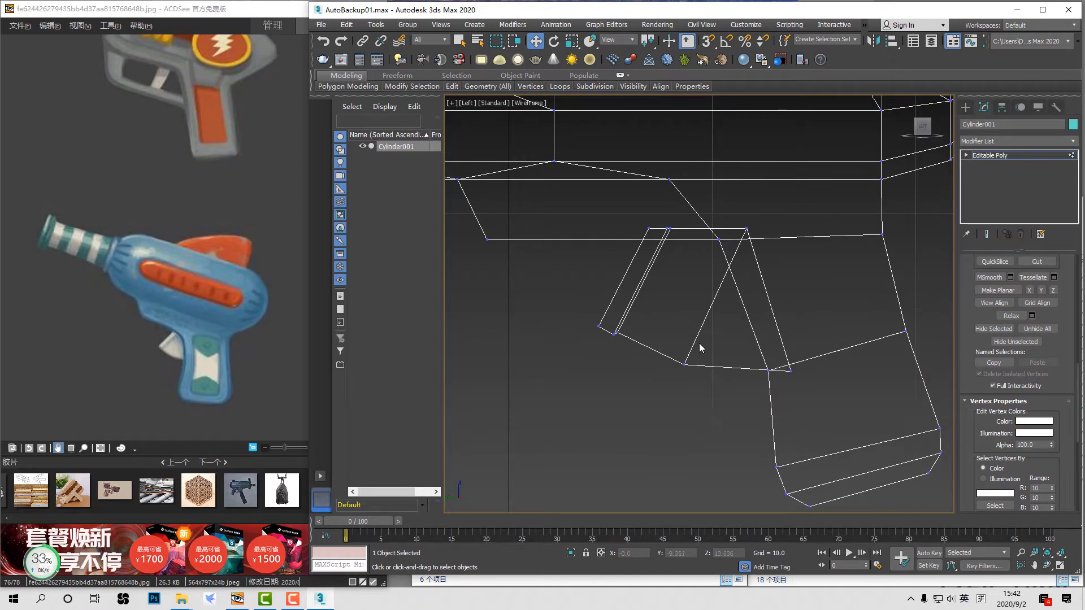
pyautogui.scroll(4, 637, 327)
pyautogui.moveTo(597, 347); pyautogui.dragTo(596, 345)
# Step: Select the trigger's polygons in the perspective view, leaving out the narrow strip at its front
pyautogui.press('p')
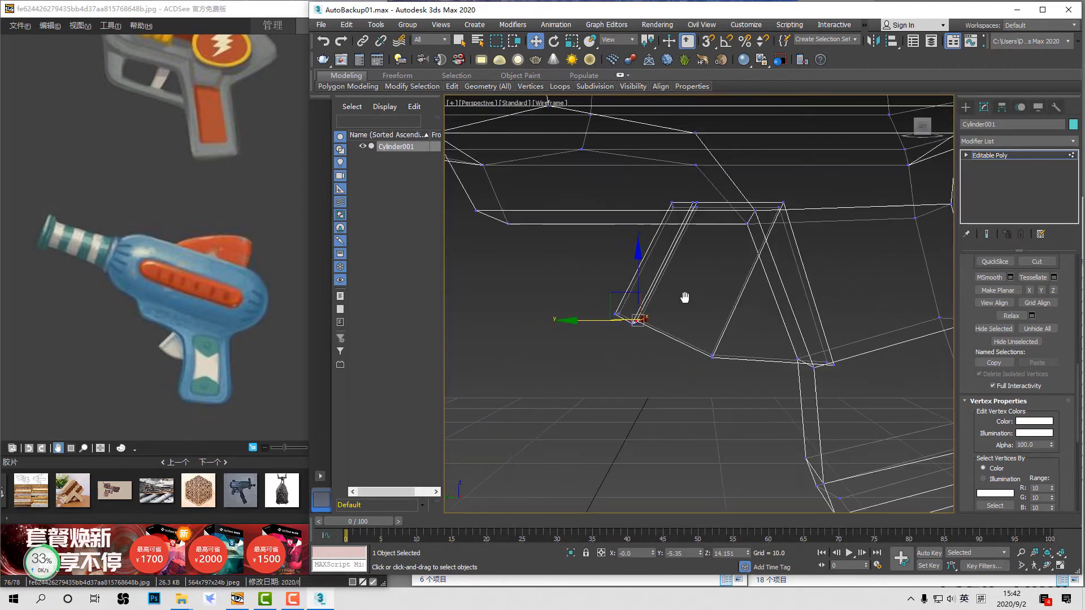
pyautogui.moveTo(683, 298)
pyautogui.keyDown('alt'); pyautogui.mouseDown(button='middle')
pyautogui.moveTo(734, 240)
pyautogui.moveTo(739, 264)
pyautogui.mouseUp(button='middle'); pyautogui.keyUp('alt')
pyautogui.press('F3')
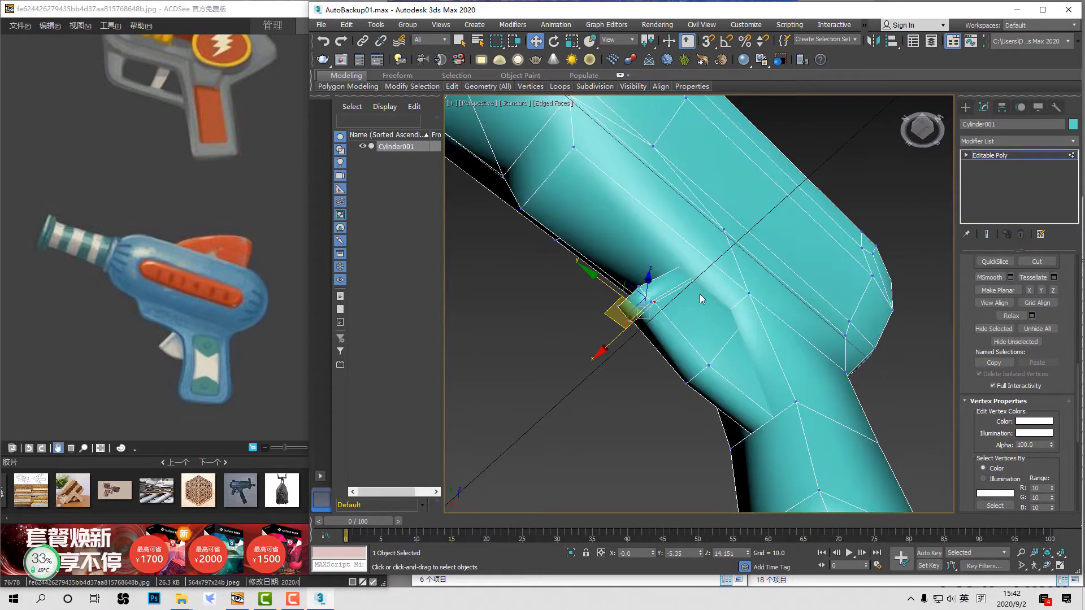
pyautogui.hotkey('ctrl', '4')
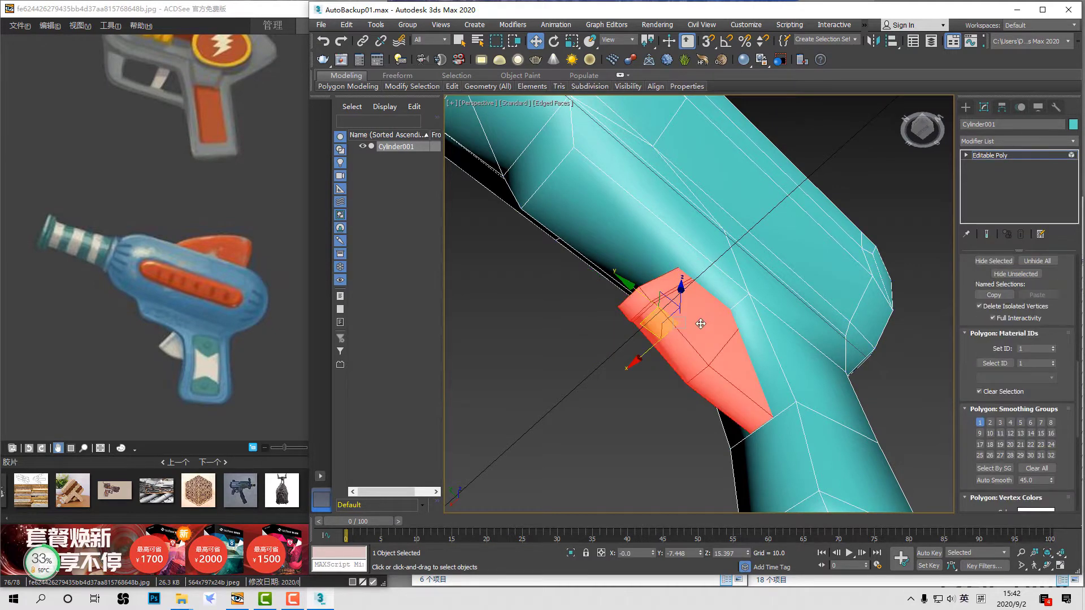
pyautogui.press('F3')
pyautogui.keyDown('alt'); pyautogui.moveTo(701, 324); pyautogui.dragTo(705, 232, button='middle'); pyautogui.keyUp('alt')
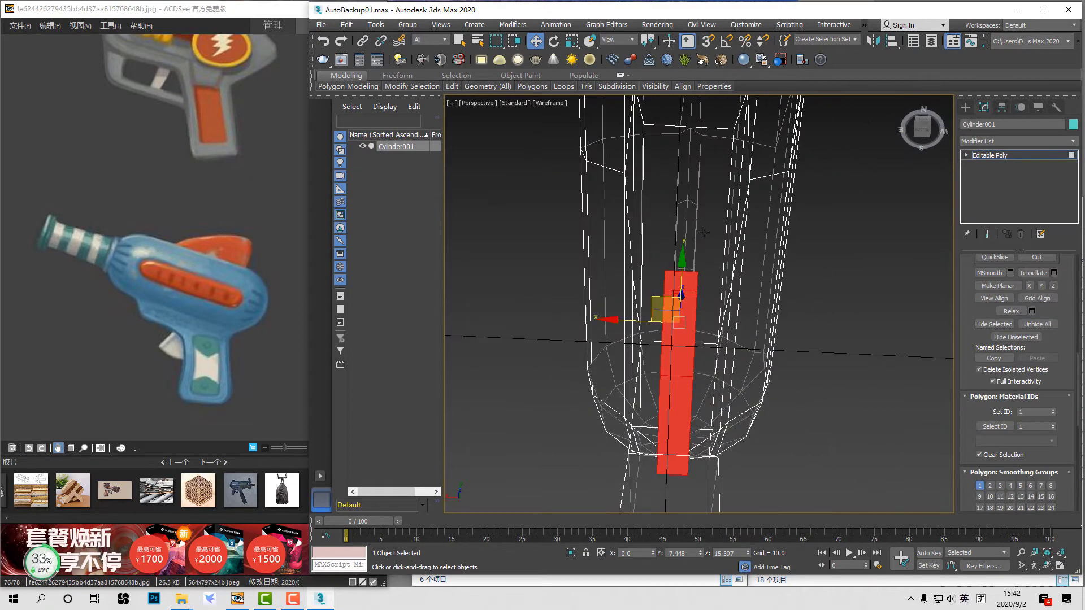
pyautogui.keyDown('alt'); pyautogui.moveTo(764, 295); pyautogui.dragTo(764, 296); pyautogui.keyUp('alt')
pyautogui.keyDown('alt'); pyautogui.moveTo(737, 355); pyautogui.dragTo(780, 452, button='middle'); pyautogui.keyUp('alt')
pyautogui.keyDown('ctrl'); pyautogui.moveTo(780, 452); pyautogui.dragTo(706, 422); pyautogui.keyUp('ctrl')
pyautogui.moveTo(706, 421)
pyautogui.keyDown('alt'); pyautogui.mouseDown(button='middle')
pyautogui.moveTo(710, 391)
pyautogui.moveTo(642, 389)
pyautogui.moveTo(700, 344)
pyautogui.moveTo(751, 275)
pyautogui.mouseUp(button='middle'); pyautogui.keyUp('alt')
pyautogui.press('F3')
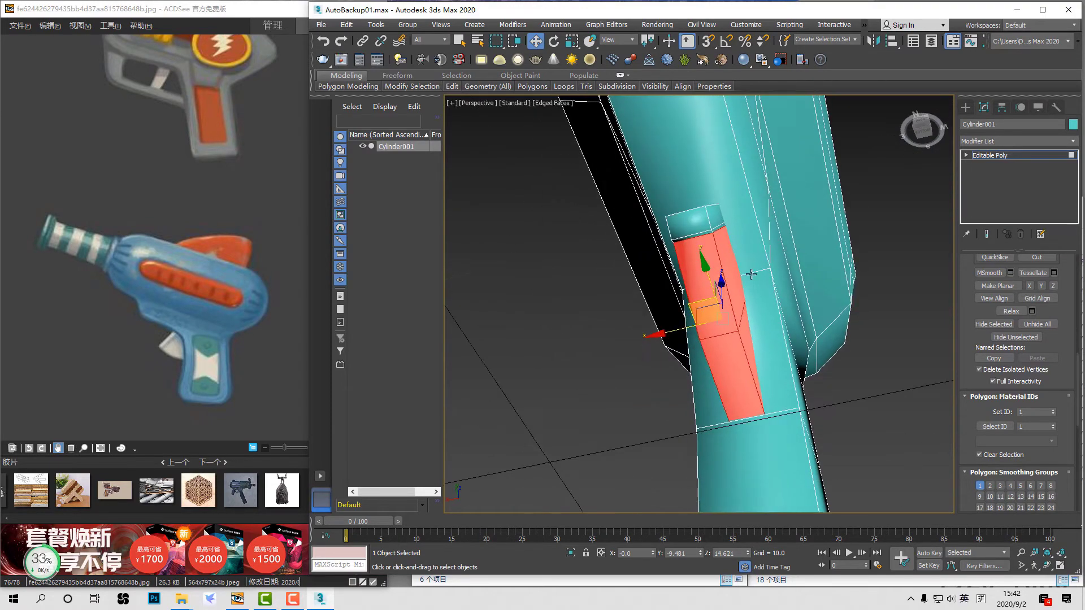
# Step: Scale the selected trigger polygons narrower across their width so the front strip stands out, and clear the selection
pyautogui.press('r')
pyautogui.moveTo(781, 305); pyautogui.dragTo(764, 310)
pyautogui.keyDown('alt'); pyautogui.moveTo(763, 310); pyautogui.dragTo(792, 318, button='middle'); pyautogui.keyUp('alt')
pyautogui.moveTo(793, 313); pyautogui.dragTo(785, 313)
pyautogui.keyDown('alt'); pyautogui.moveTo(784, 313); pyautogui.dragTo(850, 358, button='middle'); pyautogui.keyUp('alt')
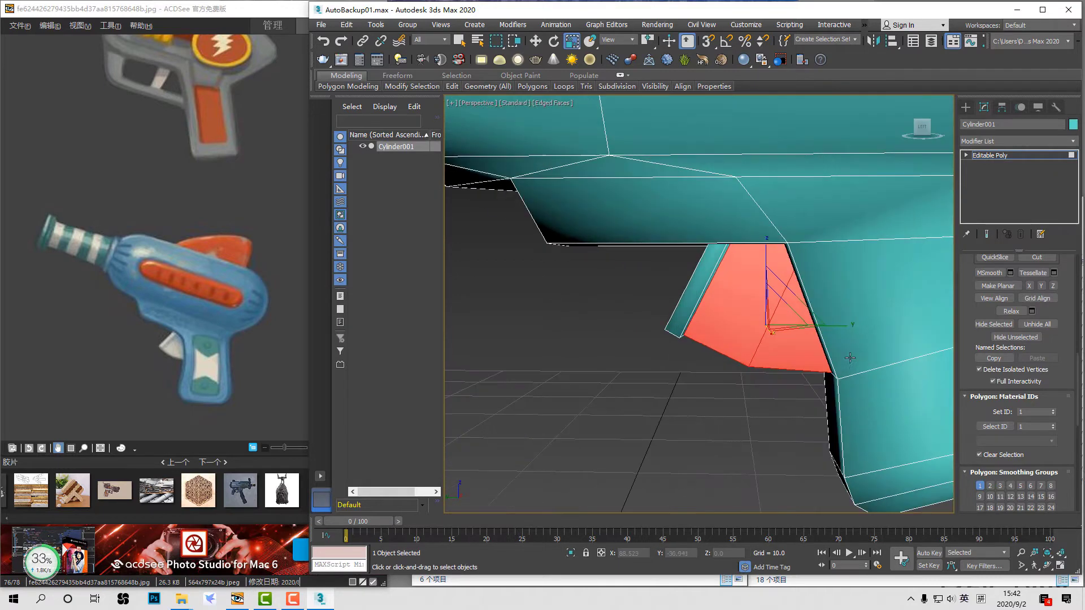
pyautogui.scroll(-2, 849, 358)
pyautogui.hotkey('ctrl', 'd')
pyautogui.scroll(-6, 801, 339)
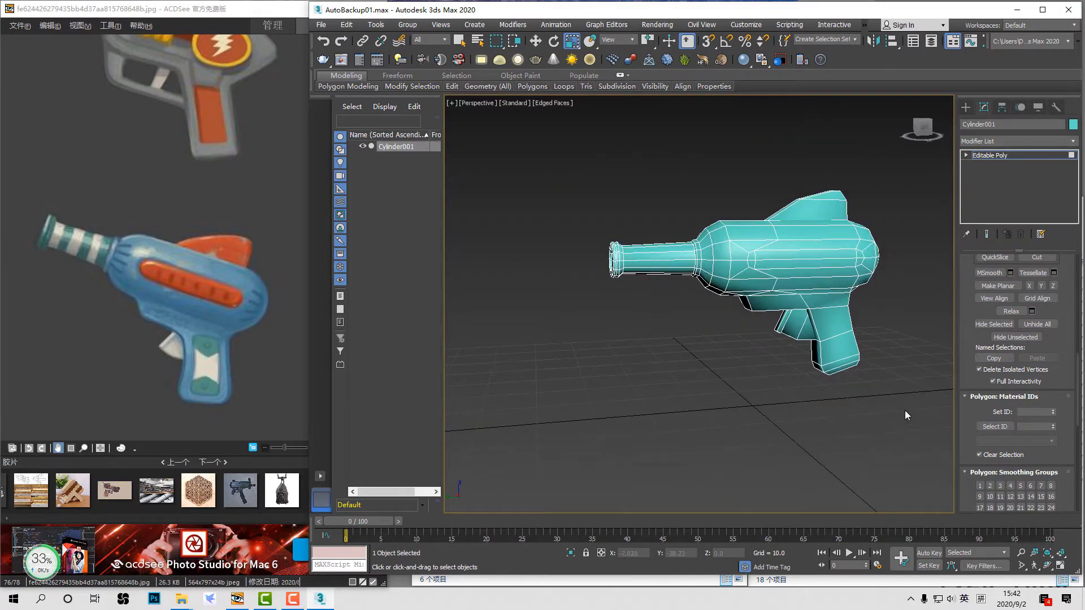
# Step: Auto-smooth all polygons of the gun with a 45 degree threshold and clear the selection
pyautogui.hotkey('ctrl', 'a')
pyautogui.scroll(-5, 1049, 384)
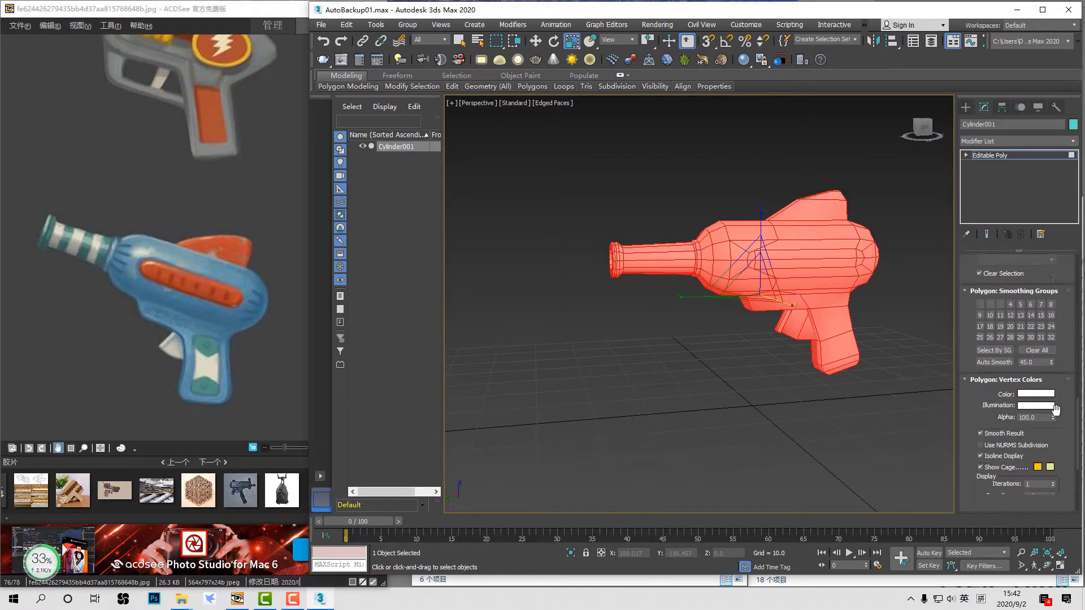
pyautogui.click(991, 328)
pyautogui.click(894, 334)
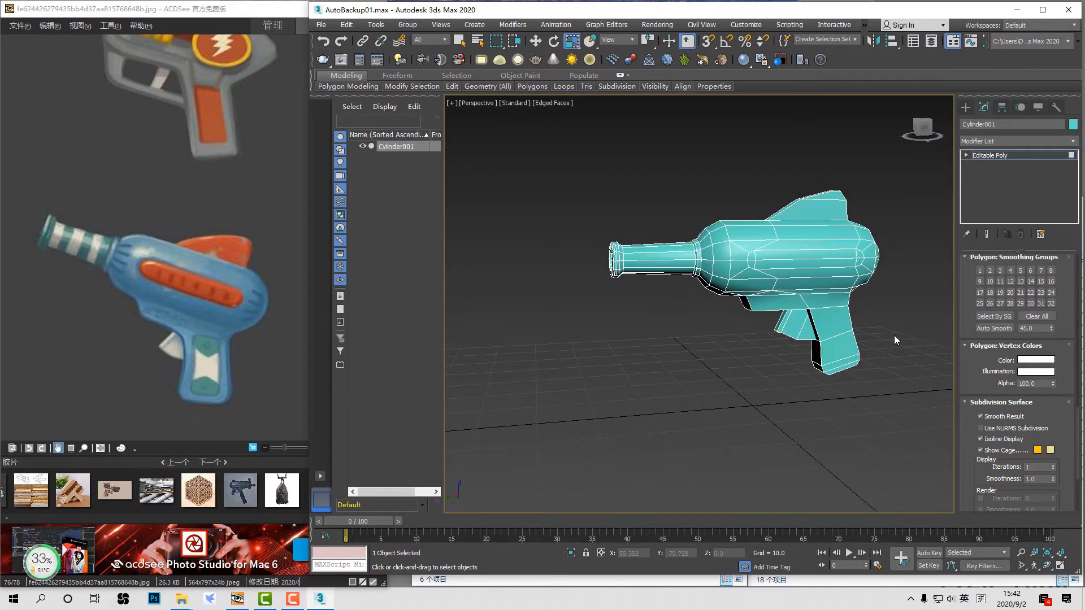
# Step: Examine the smoothed gun from both sides with its edges hidden, and restore the edged display
pyautogui.moveTo(893, 334)
pyautogui.keyDown('alt'); pyautogui.mouseDown(button='middle')
pyautogui.moveTo(886, 300)
pyautogui.moveTo(870, 331)
pyautogui.moveTo(921, 300)
pyautogui.moveTo(1022, 297)
pyautogui.moveTo(1046, 316)
pyautogui.mouseUp(button='middle'); pyautogui.keyUp('alt')
pyautogui.press('F4')
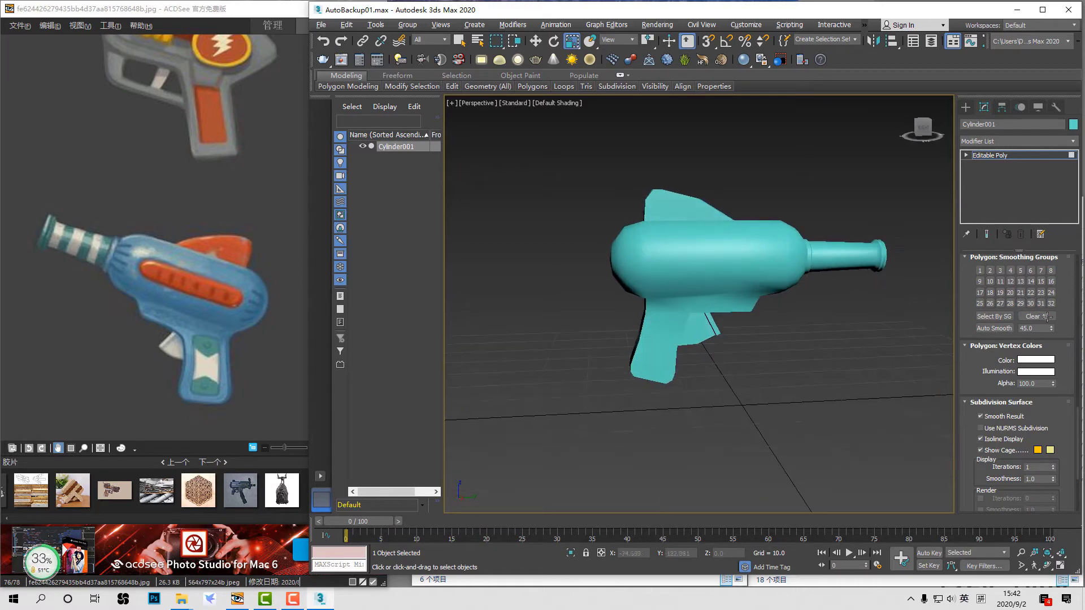
pyautogui.keyDown('alt'); pyautogui.moveTo(787, 309); pyautogui.dragTo(864, 317, button='middle'); pyautogui.keyUp('alt')
pyautogui.scroll(3, 870, 294)
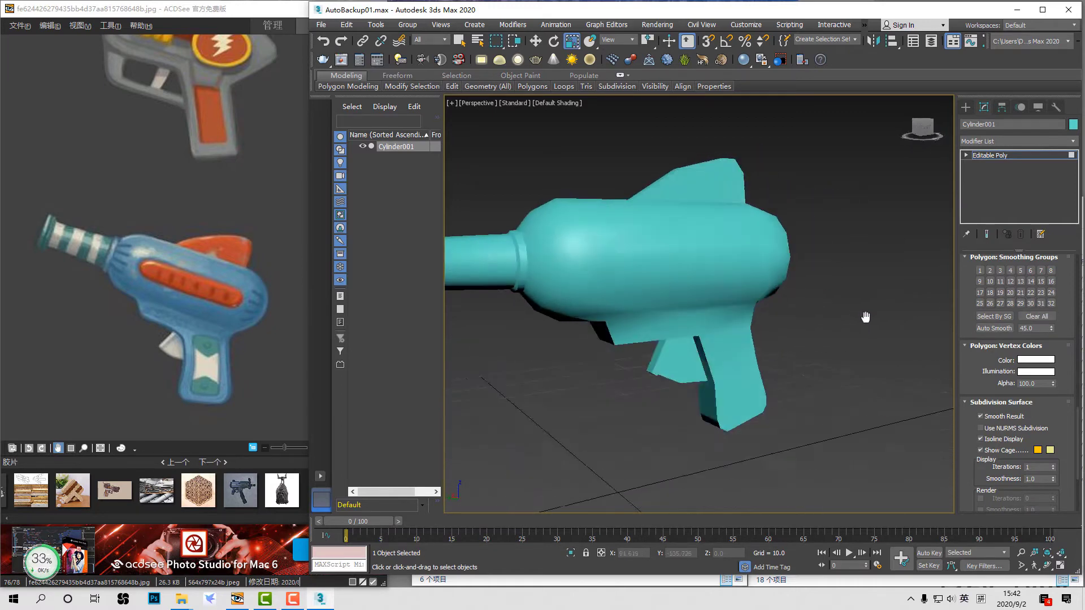
pyautogui.scroll(-3, 762, 313)
pyautogui.keyDown('alt'); pyautogui.moveTo(737, 298); pyautogui.dragTo(730, 297, button='middle'); pyautogui.keyUp('alt')
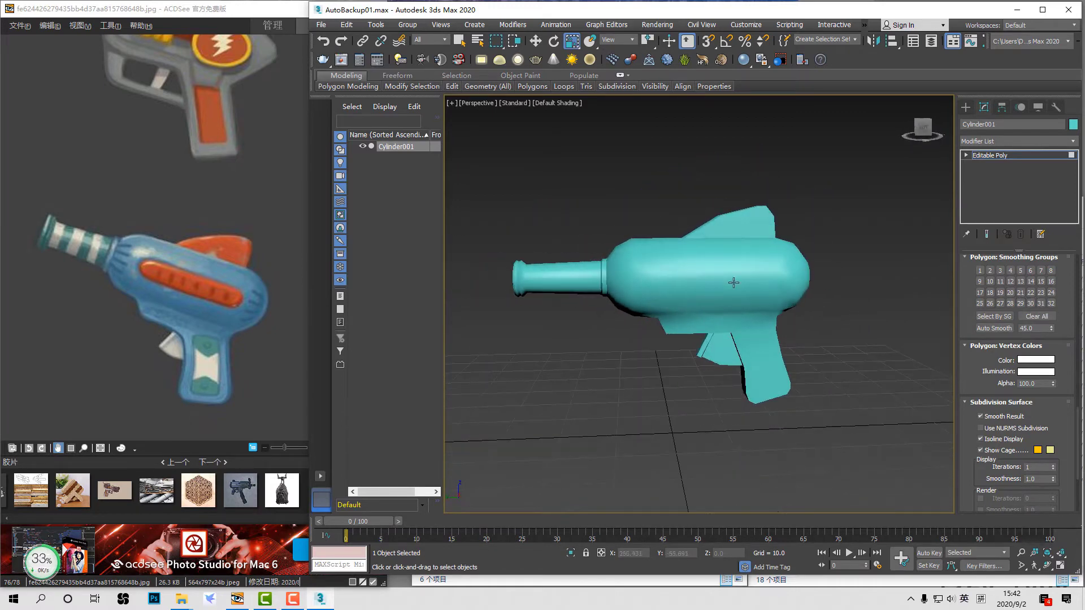
pyautogui.scroll(5, 735, 294)
pyautogui.press('F4')
# Step: Select the long strip of polygons on the body's side and examine it in the Front and Left views
pyautogui.click(546, 275)
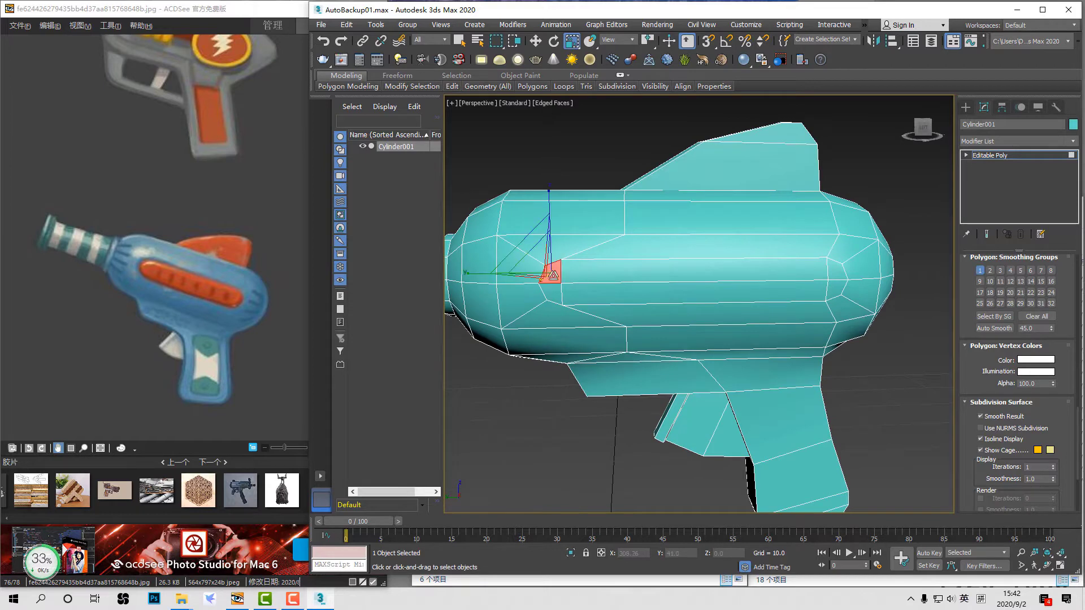
pyautogui.keyDown('ctrl'); pyautogui.click(837, 278); pyautogui.keyUp('ctrl')
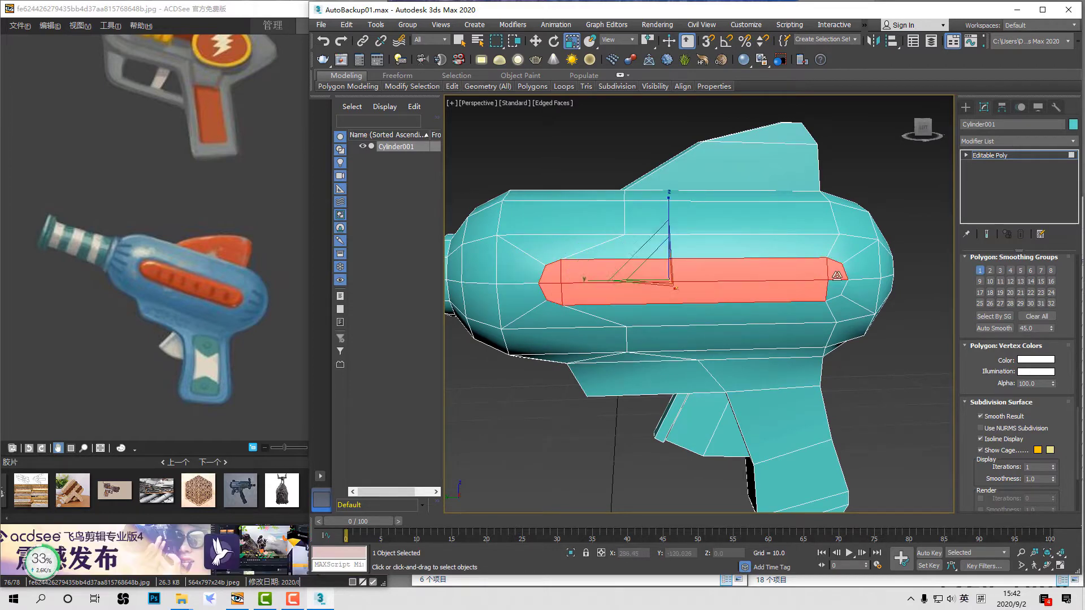
pyautogui.scroll(-3, 985, 362)
pyautogui.keyDown('alt'); pyautogui.moveTo(797, 175); pyautogui.dragTo(794, 238, button='middle'); pyautogui.keyUp('alt')
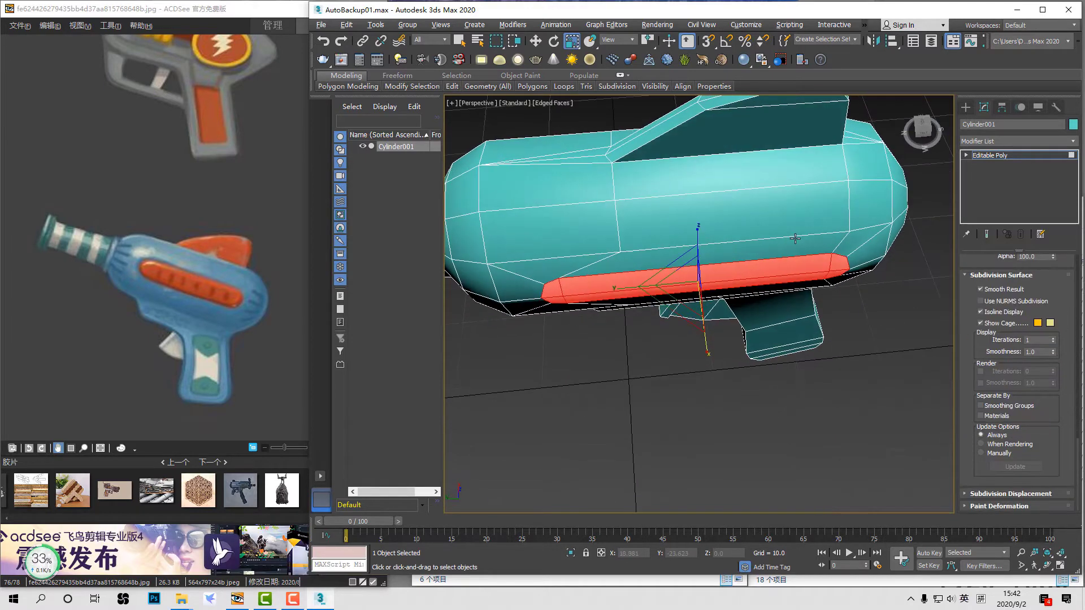
pyautogui.moveTo(762, 152); pyautogui.dragTo(748, 191, button='middle')
pyautogui.scroll(6, 748, 191)
pyautogui.press('f')
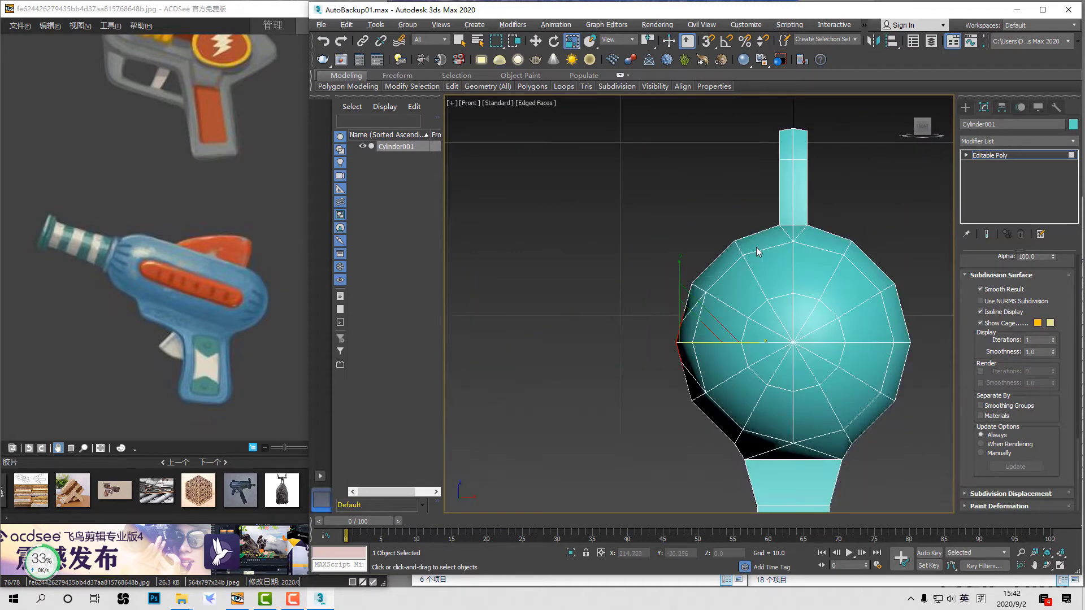
pyautogui.moveTo(757, 252); pyautogui.dragTo(702, 281, button='middle')
pyautogui.scroll(2, 702, 280)
pyautogui.press('l')
pyautogui.scroll(4, 753, 251)
pyautogui.scroll(-6, 757, 219)
pyautogui.moveTo(774, 161); pyautogui.dragTo(746, 354, button='middle')
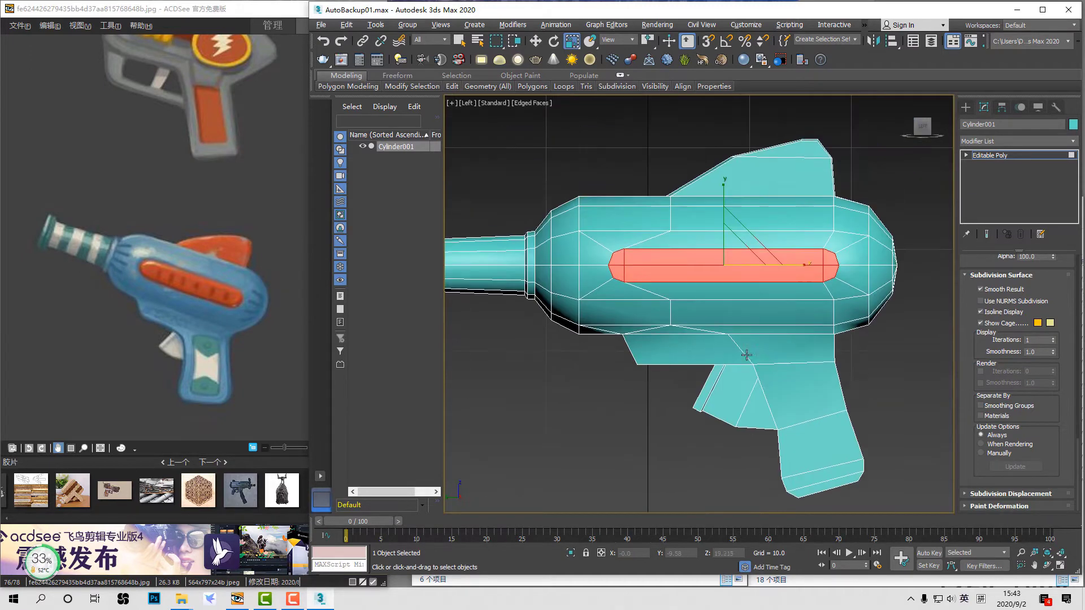
# Step: Move the outer vertex at the fin's front slope corner slightly backward to align it with the inner vertex
pyautogui.scroll(3, 743, 169)
pyautogui.moveTo(742, 169); pyautogui.dragTo(669, 300, button='middle')
pyautogui.scroll(3, 732, 262)
pyautogui.press('1')
pyautogui.moveTo(596, 299); pyautogui.dragTo(616, 318)
pyautogui.press('w')
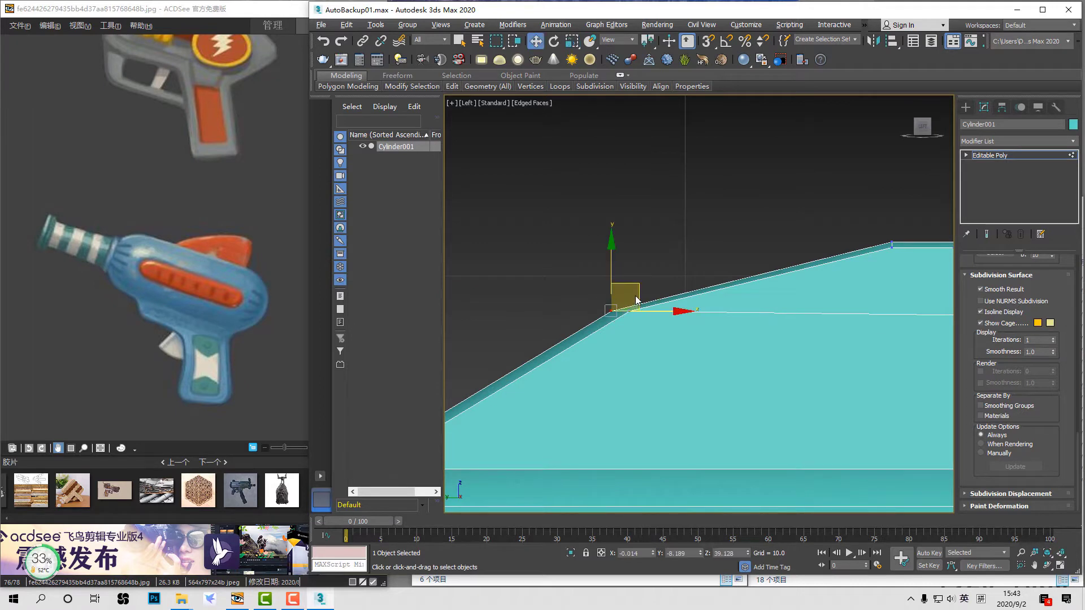
pyautogui.moveTo(655, 285); pyautogui.dragTo(656, 286)
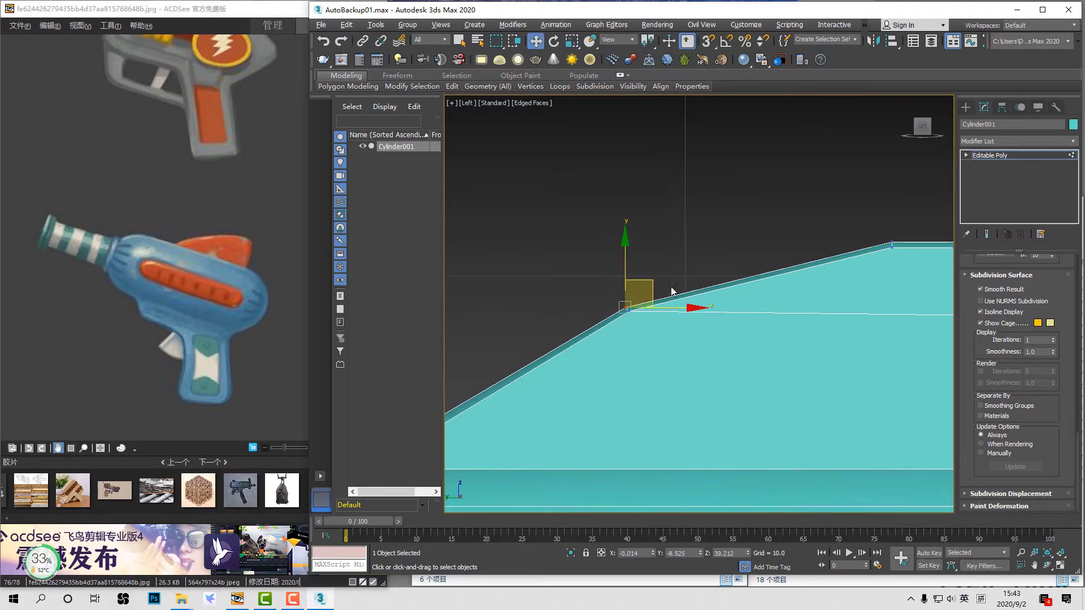
# Step: Adjust the outer vertex at the front end of the fin's top edge to match the inner outline
pyautogui.moveTo(904, 237); pyautogui.dragTo(677, 295, button='middle')
pyautogui.scroll(3, 655, 285)
pyautogui.click(667, 319)
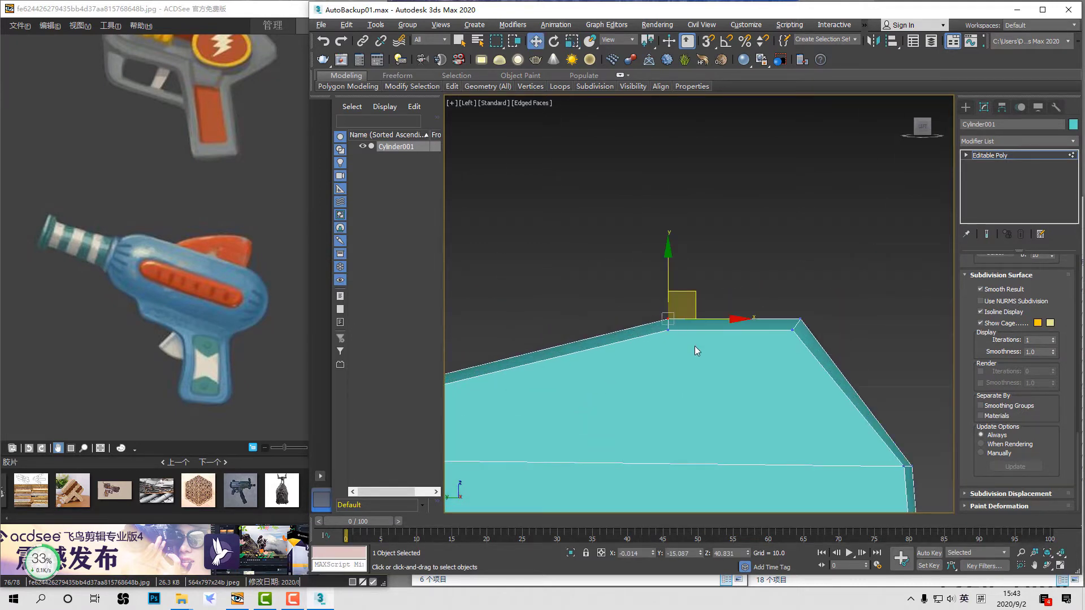
pyautogui.press('space')
pyautogui.press('space')
# Step: Adjust the vertices at the fin's rear corner and at the rear end of its top edge to even the outline
pyautogui.scroll(-1, 687, 309)
pyautogui.moveTo(687, 309); pyautogui.dragTo(581, 201, button='middle')
pyautogui.moveTo(781, 291); pyautogui.dragTo(742, 328)
pyautogui.press('space')
pyautogui.press('space')
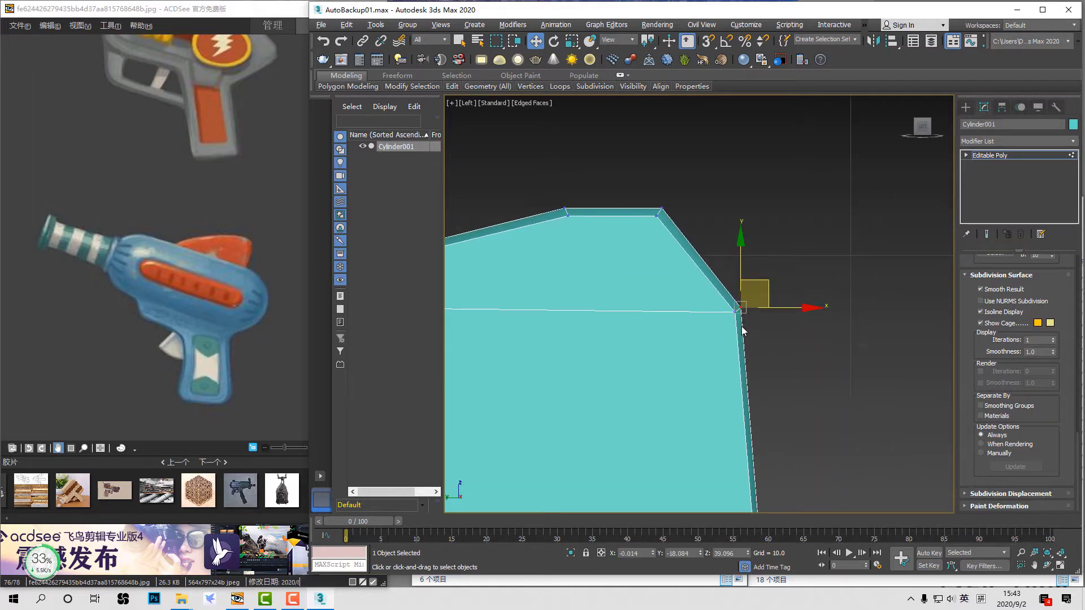
pyautogui.moveTo(673, 210); pyautogui.dragTo(673, 212)
pyautogui.press('space')
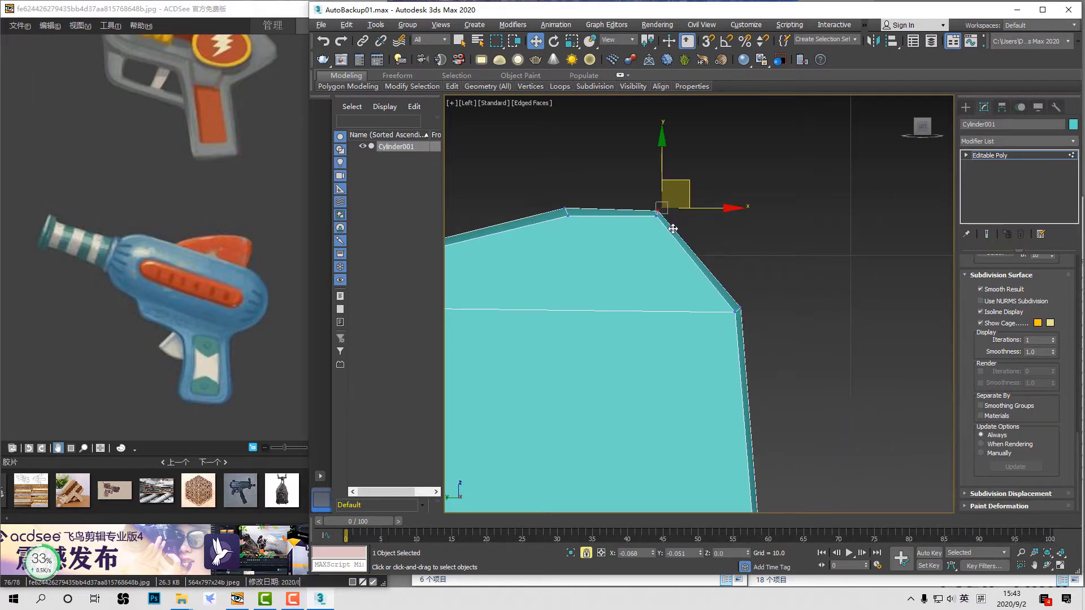
pyautogui.press('space')
pyautogui.click(706, 250)
# Step: Connect the ring of crosswise edges around the underside block and handle with one centre edge loop
pyautogui.scroll(-5, 678, 271)
pyautogui.moveTo(683, 310); pyautogui.dragTo(784, 222, button='middle')
pyautogui.scroll(-3, 772, 245)
pyautogui.scroll(4, 746, 283)
pyautogui.moveTo(746, 284); pyautogui.dragTo(775, 261, button='middle')
pyautogui.scroll(-4, 748, 300)
pyautogui.press('p')
pyautogui.scroll(3, 774, 261)
pyautogui.moveTo(774, 299); pyautogui.dragTo(759, 166, button='middle')
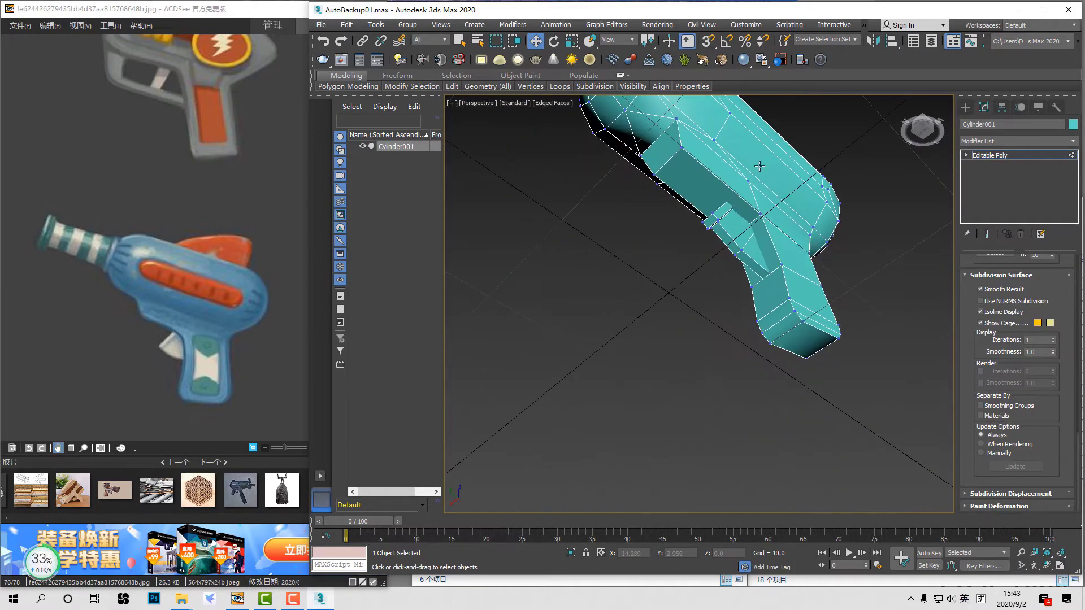
pyautogui.press('4')
pyautogui.click(656, 162)
pyautogui.moveTo(793, 210); pyautogui.dragTo(775, 298, button='middle')
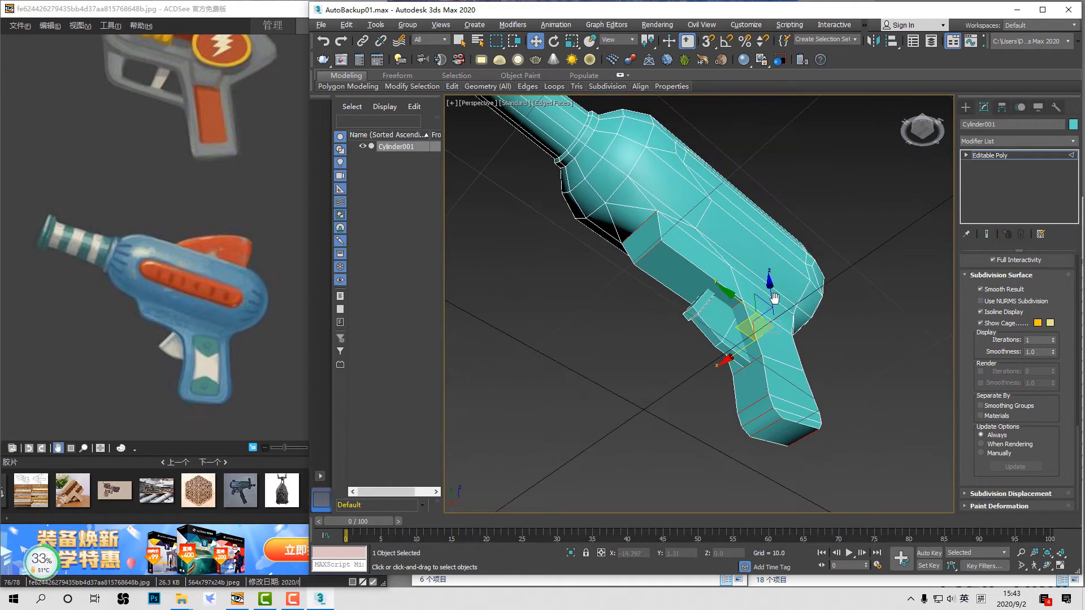
pyautogui.hotkey('ctrl', 'shift', 'e')
# Step: Connect the centre loop's end vertices to the neighbouring body vertices in front of the underside block and behind the handle
pyautogui.press('1')
pyautogui.click(606, 203)
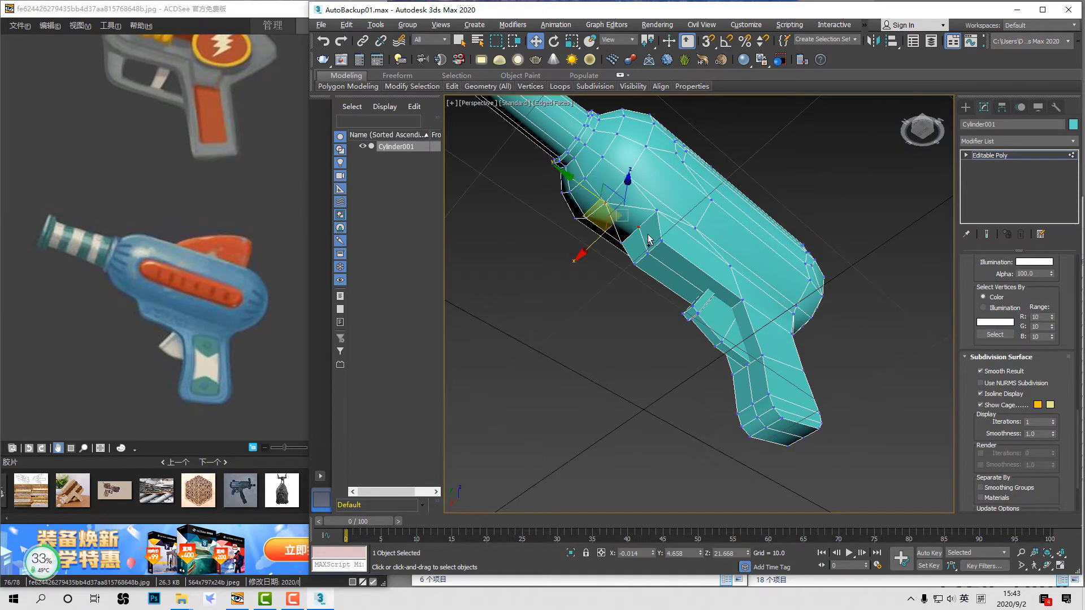
pyautogui.keyDown('alt'); pyautogui.moveTo(633, 231); pyautogui.dragTo(741, 295, button='middle'); pyautogui.keyUp('alt')
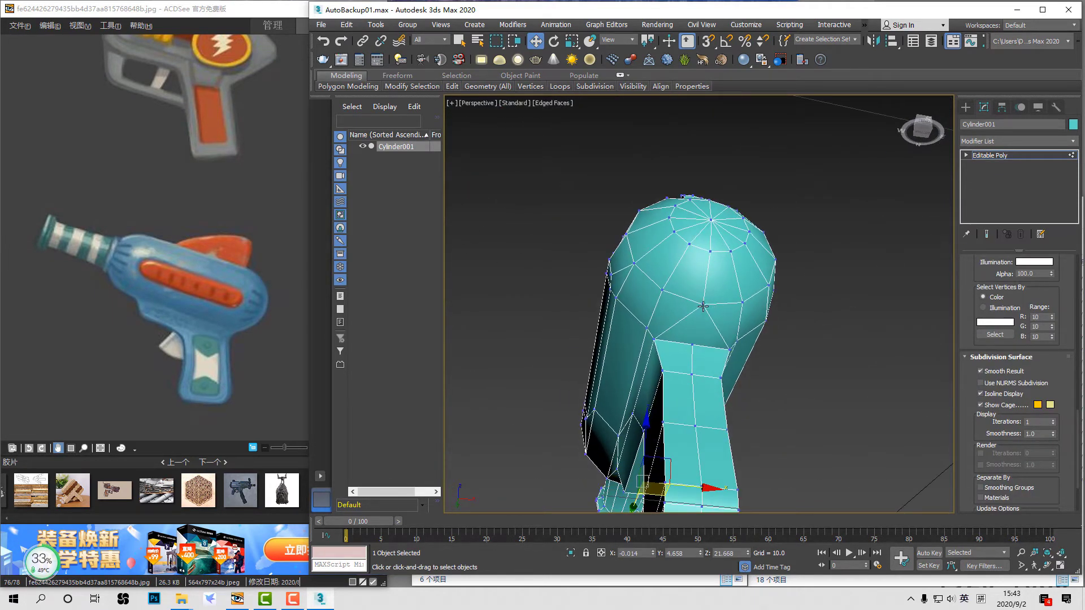
pyautogui.click(693, 343)
pyautogui.moveTo(727, 352); pyautogui.dragTo(725, 278, button='middle')
# Step: Move the side vertices along the handle's rear edge forward by about 0.59 in the Left view, leaving the centre loop bulging
pyautogui.press('2')
pyautogui.keyDown('alt'); pyautogui.click(700, 237); pyautogui.keyUp('alt')
pyautogui.keyDown('alt'); pyautogui.click(723, 444); pyautogui.keyUp('alt')
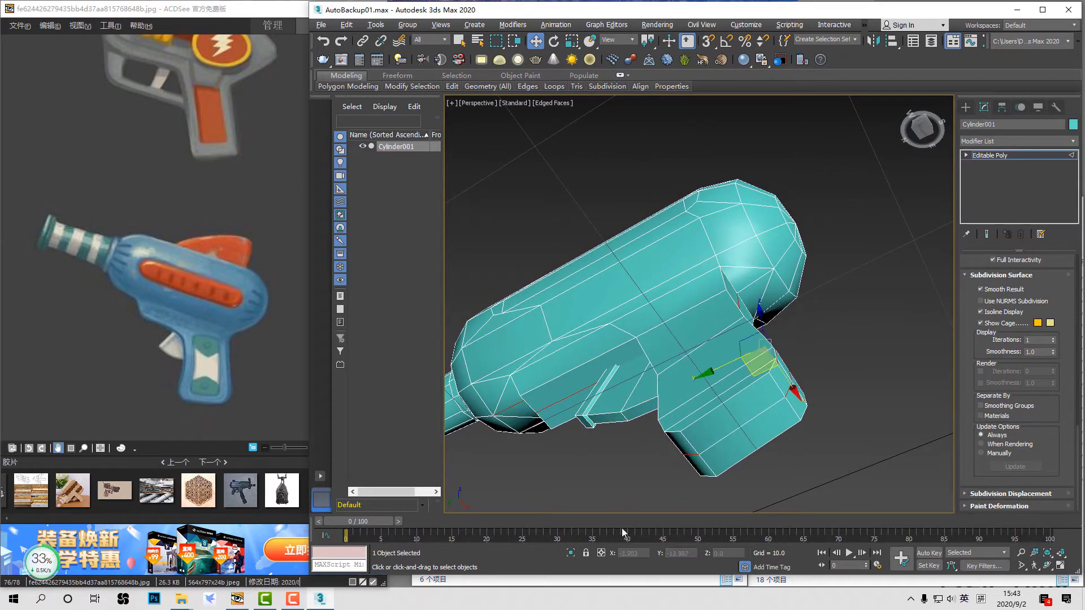
pyautogui.keyDown('alt'); pyautogui.moveTo(674, 372); pyautogui.dragTo(757, 390, button='middle'); pyautogui.keyUp('alt')
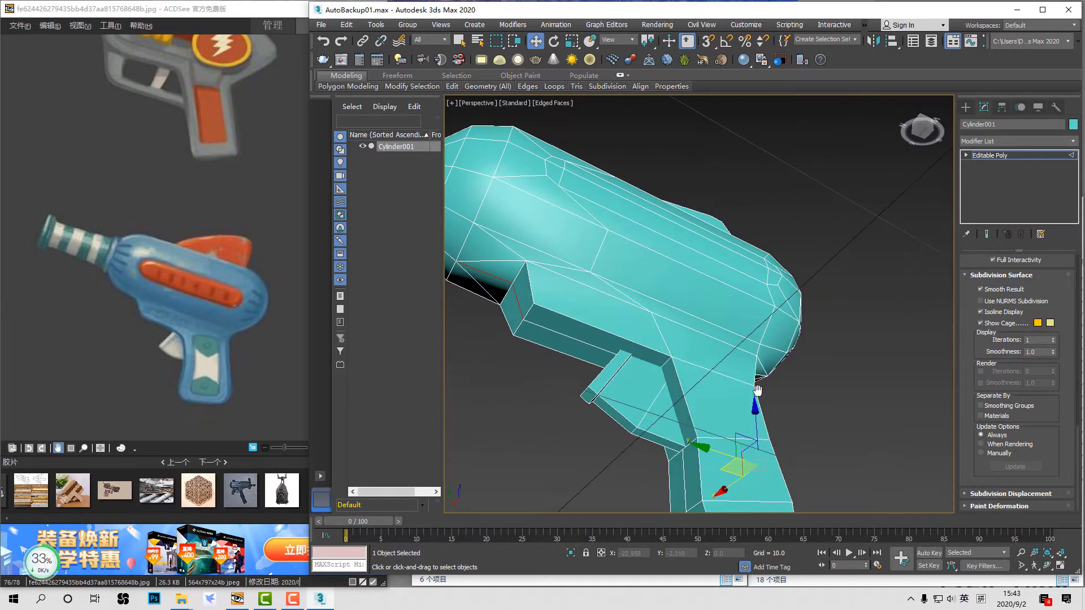
pyautogui.keyDown('alt'); pyautogui.moveTo(497, 429); pyautogui.dragTo(763, 356, button='middle'); pyautogui.keyUp('alt')
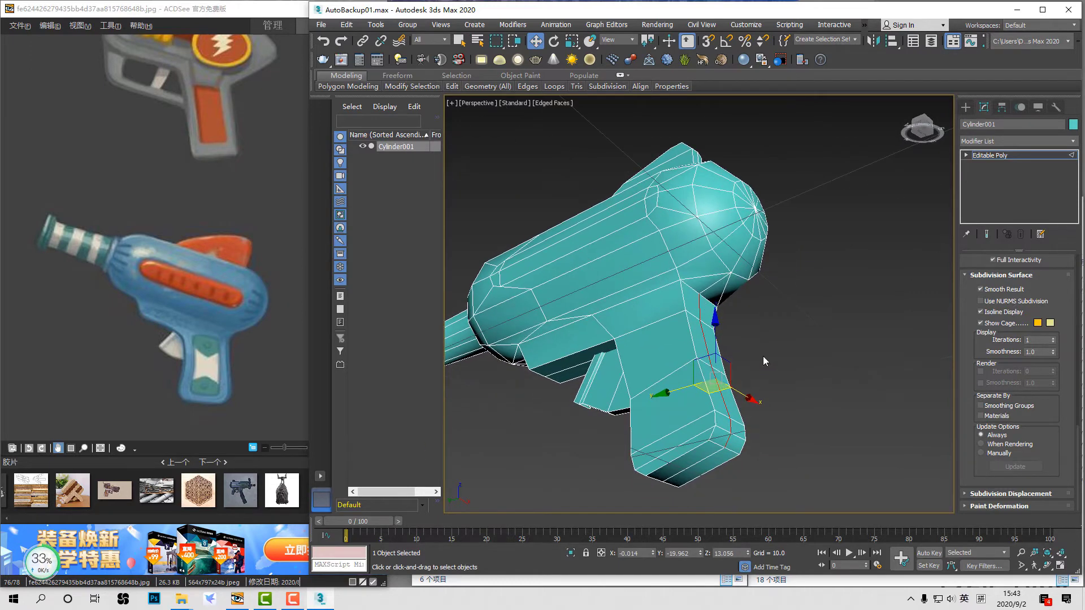
pyautogui.press('l')
pyautogui.scroll(5, 700, 333)
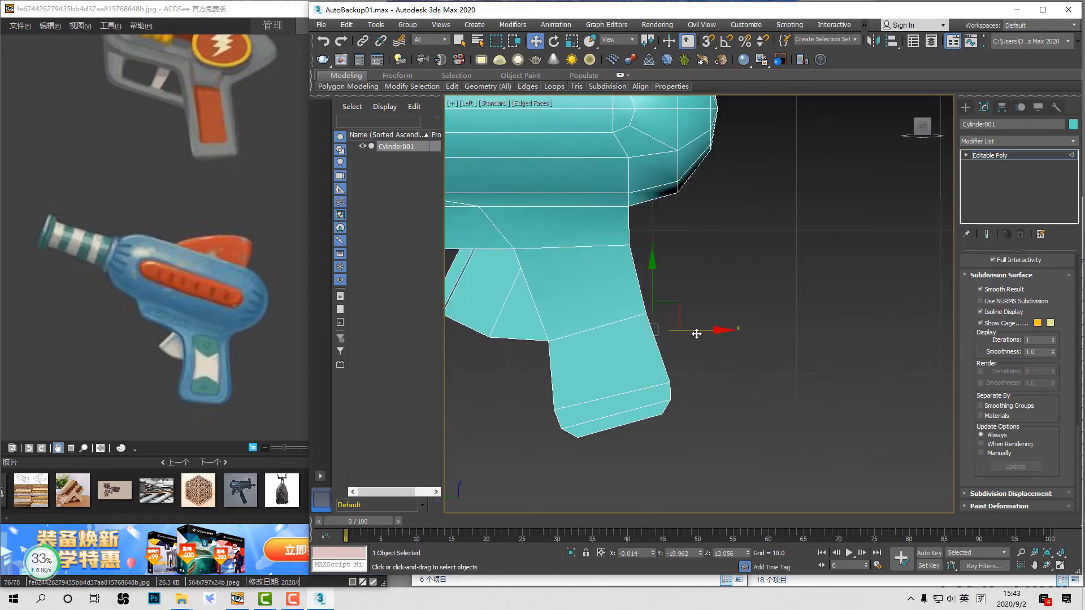
pyautogui.press('1')
pyautogui.moveTo(713, 451); pyautogui.dragTo(610, 204)
pyautogui.moveTo(696, 328); pyautogui.dragTo(688, 333)
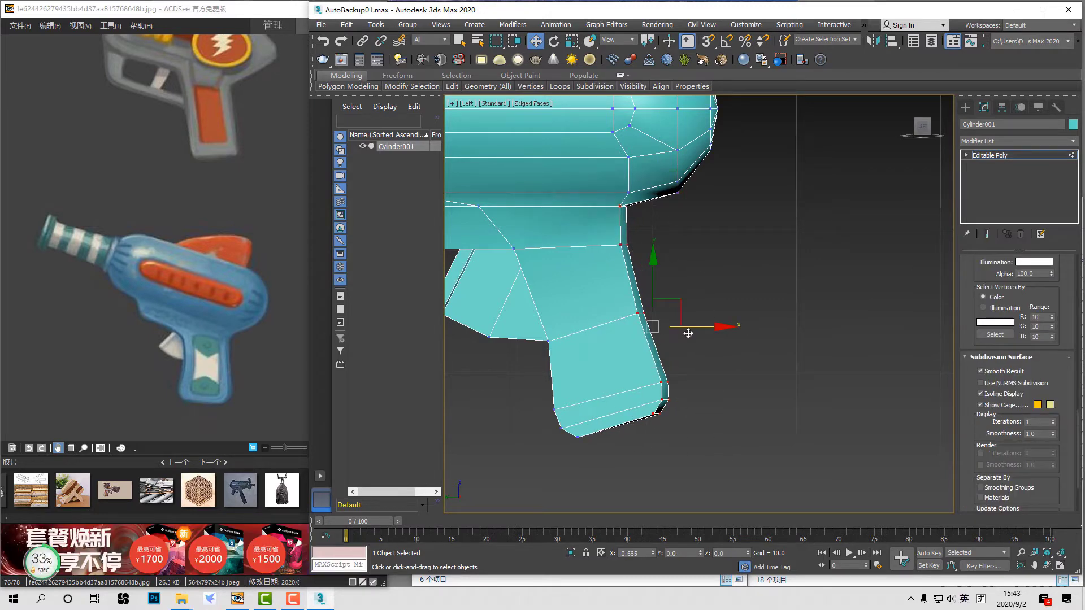
# Step: Isolate the centre-loop edges on the handle's front and move them slightly forward in the Left view so the front bulges
pyautogui.moveTo(674, 271); pyautogui.dragTo(779, 243, button='middle')
pyautogui.moveTo(706, 285); pyautogui.dragTo(747, 299, button='middle')
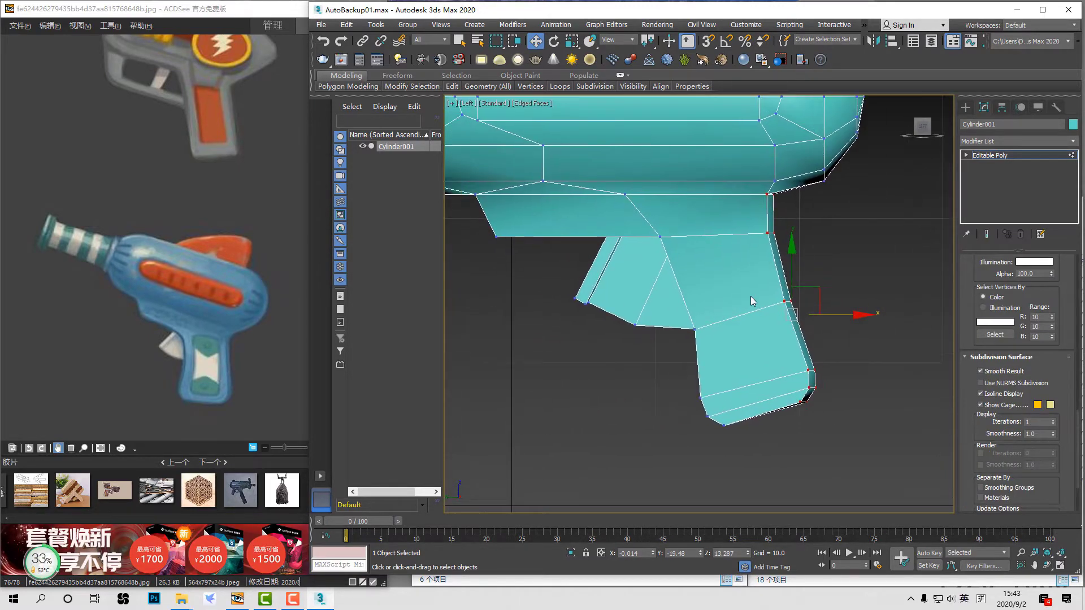
pyautogui.press('2')
pyautogui.doubleClick(787, 284)
pyautogui.keyDown('alt'); pyautogui.moveTo(754, 124); pyautogui.dragTo(755, 127); pyautogui.keyUp('alt')
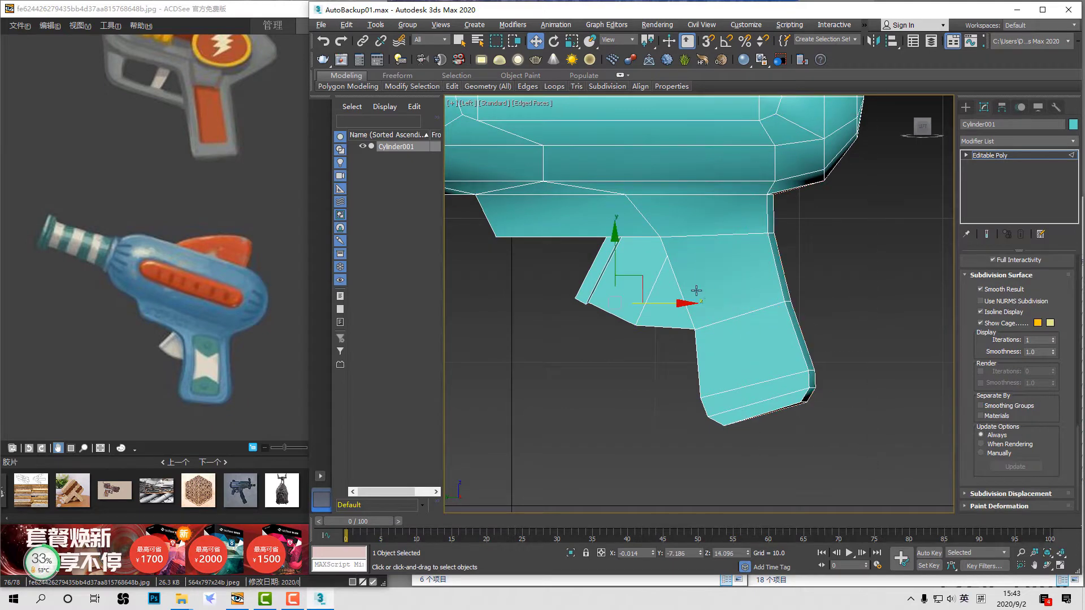
pyautogui.keyDown('alt'); pyautogui.moveTo(574, 319); pyautogui.dragTo(633, 239); pyautogui.keyUp('alt')
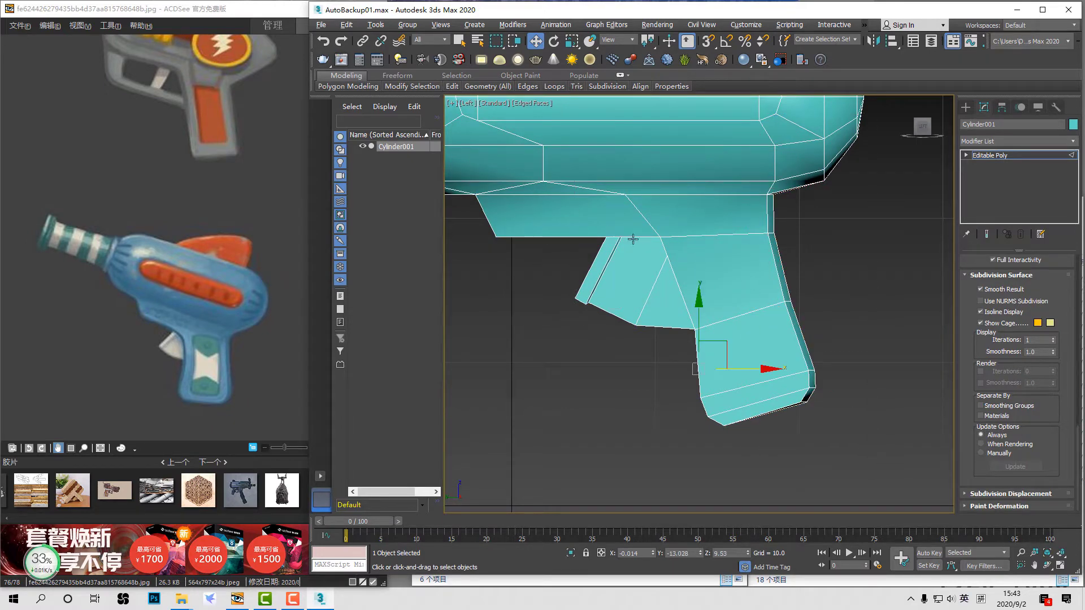
pyautogui.press('p')
pyautogui.scroll(-3, 778, 301)
pyautogui.keyDown('alt'); pyautogui.moveTo(778, 300); pyautogui.dragTo(807, 218, button='middle'); pyautogui.keyUp('alt')
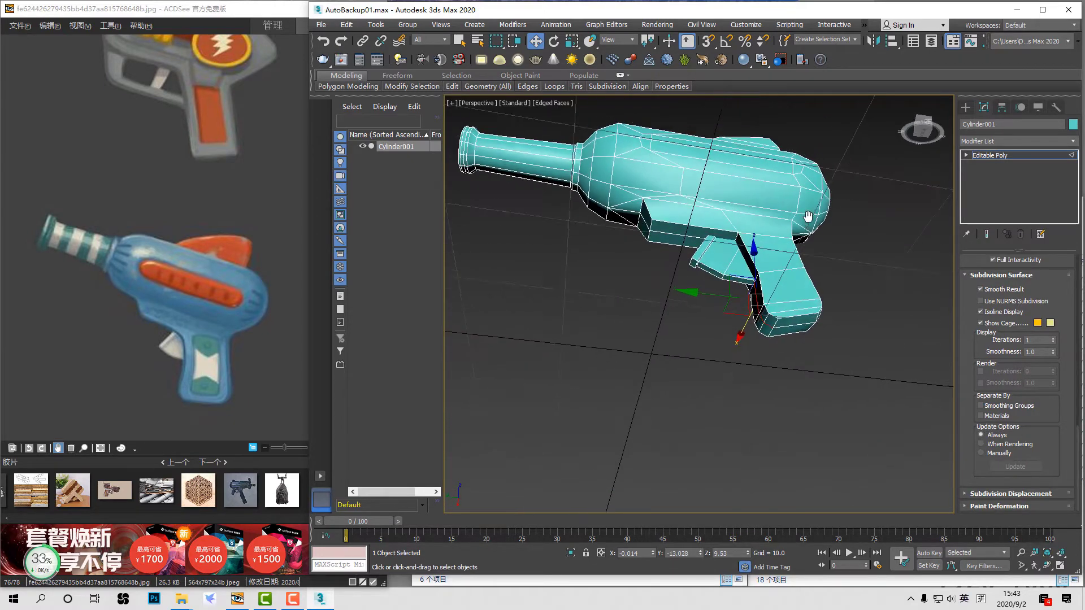
pyautogui.scroll(3, 807, 219)
pyautogui.moveTo(808, 259); pyautogui.dragTo(862, 227, button='middle')
pyautogui.press('F3')
pyautogui.press('F3')
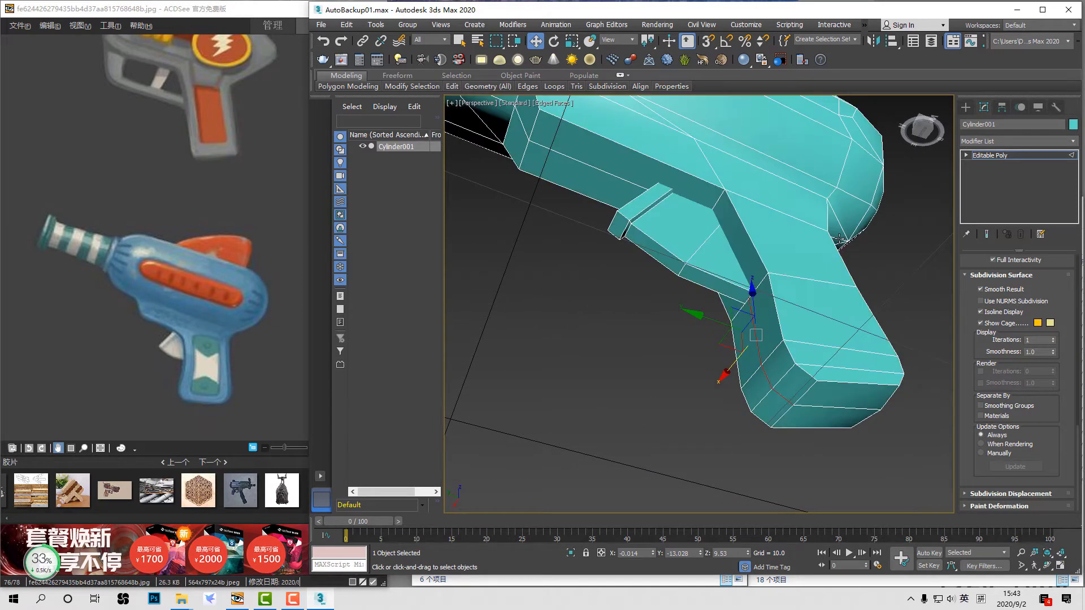
pyautogui.press('l')
pyautogui.moveTo(746, 367); pyautogui.dragTo(740, 373)
# Step: Move the centre edge on the underside block's front face forward by about 0.26 in the Left view
pyautogui.press('p')
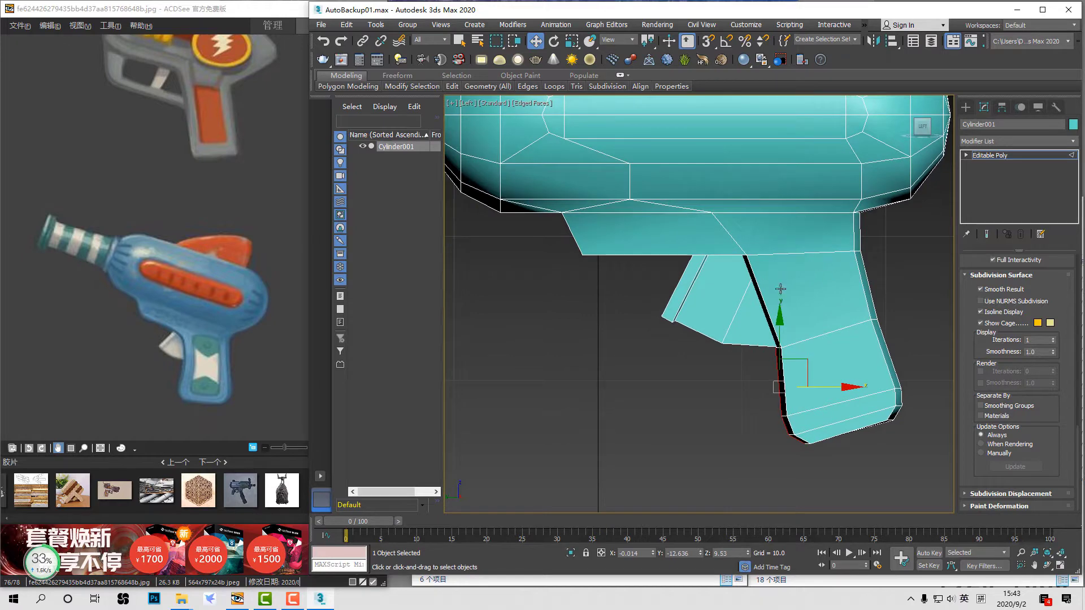
pyautogui.keyDown('alt'); pyautogui.moveTo(780, 300); pyautogui.dragTo(602, 219, button='middle'); pyautogui.keyUp('alt')
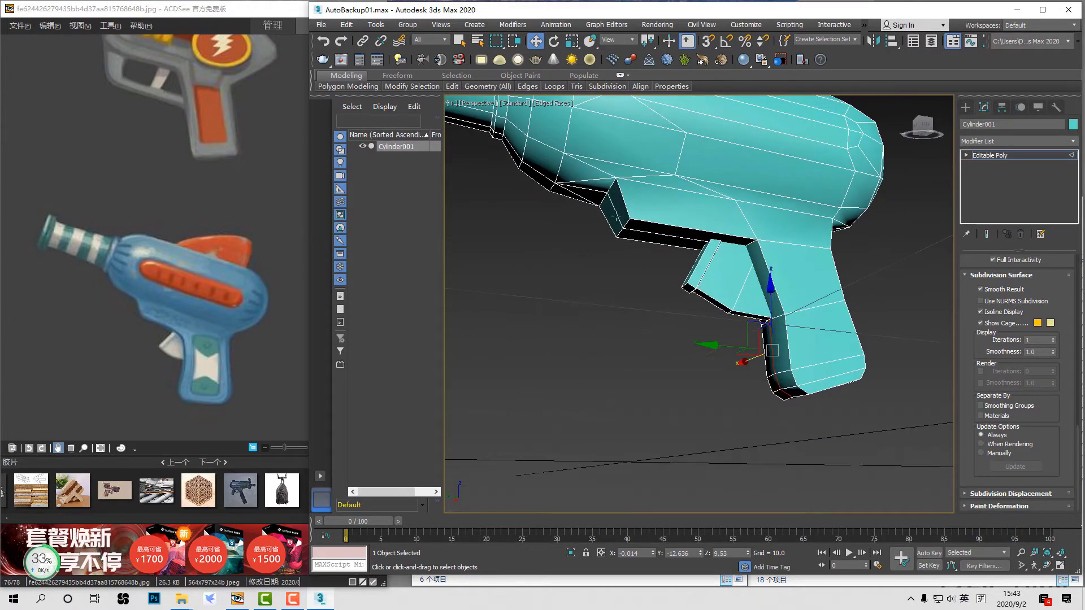
pyautogui.press('l')
pyautogui.moveTo(620, 232); pyautogui.dragTo(615, 236)
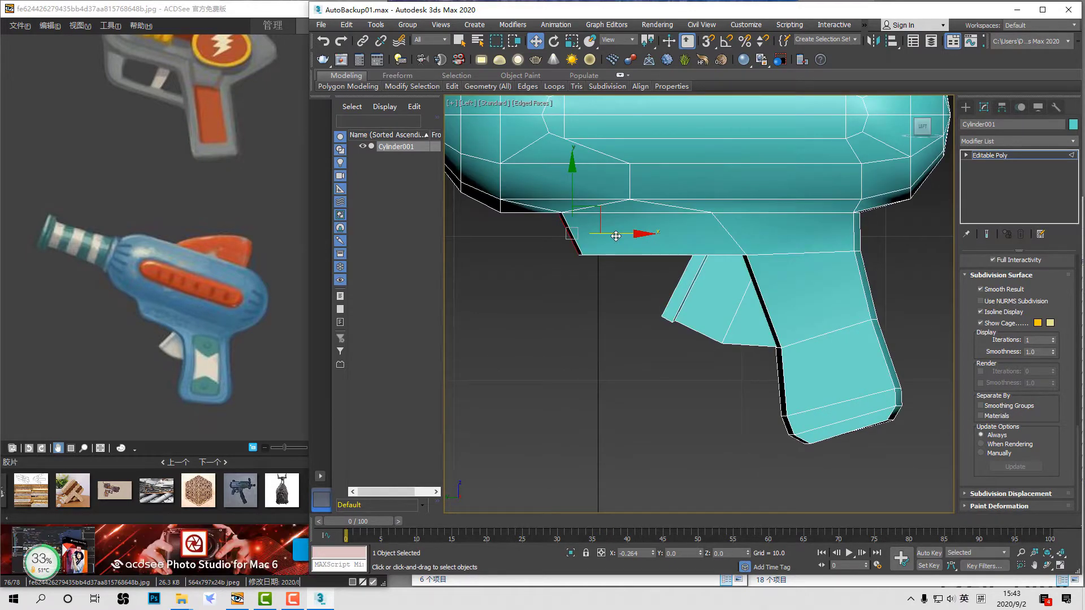
# Step: Lower the centre edge along the bottom of the underside block slightly in the Left view
pyautogui.press('p')
pyautogui.keyDown('alt'); pyautogui.moveTo(697, 242); pyautogui.dragTo(648, 236, button='middle'); pyautogui.keyUp('alt')
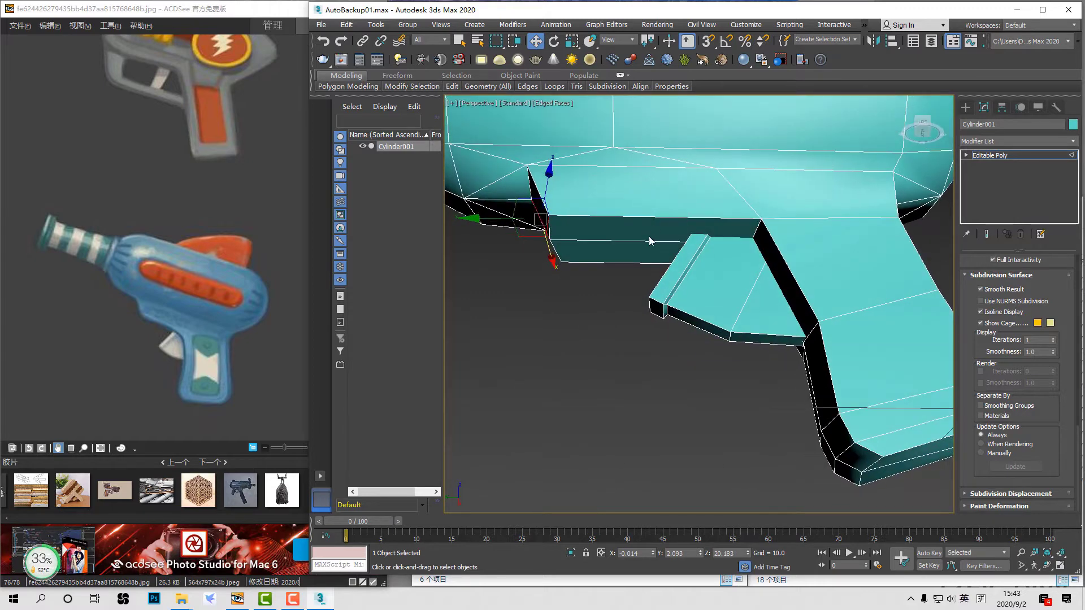
pyautogui.press('l')
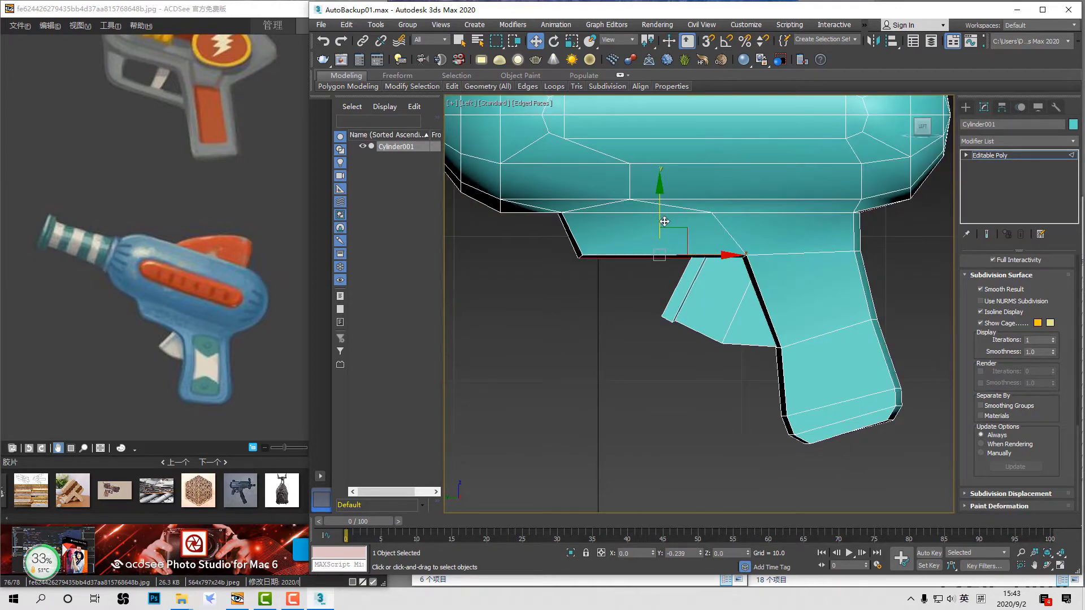
pyautogui.moveTo(665, 222); pyautogui.dragTo(666, 226)
# Step: In wireframe display, reposition the three centre-loop vertices around the handle's lower front corner to form an even offset outside the side outline
pyautogui.scroll(5, 761, 411)
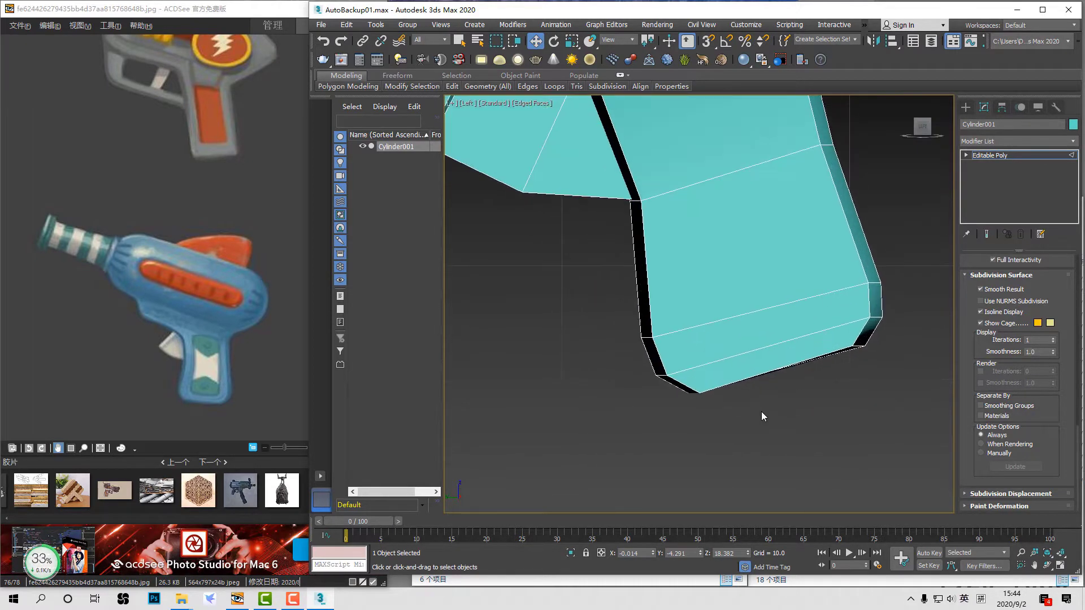
pyautogui.press('F3')
pyautogui.press('1')
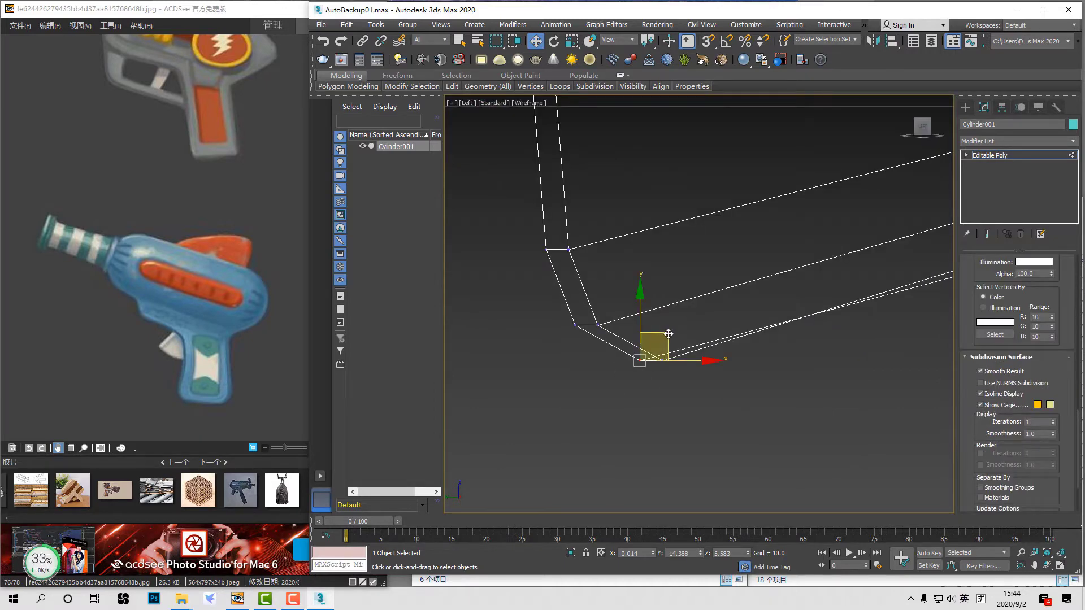
pyautogui.moveTo(658, 344); pyautogui.dragTo(684, 357)
pyautogui.moveTo(588, 352); pyautogui.dragTo(590, 351)
pyautogui.press('space')
pyautogui.moveTo(590, 351); pyautogui.dragTo(594, 363)
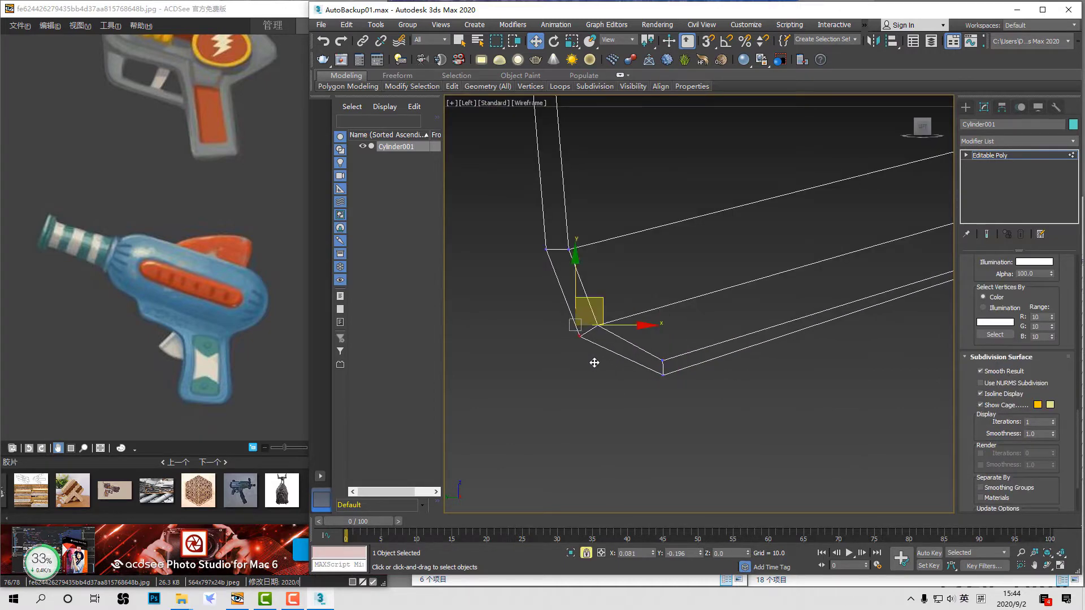
pyautogui.moveTo(542, 237); pyautogui.dragTo(564, 282)
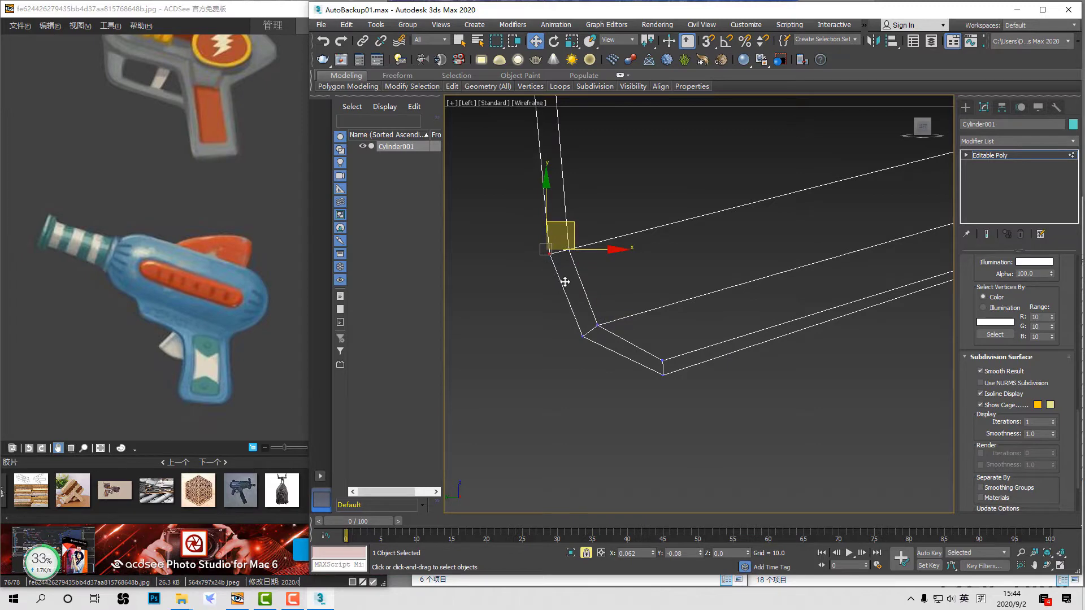
# Step: Nudge the corner vertex at the bottom rear of the grip slightly downward to round its outline
pyautogui.moveTo(675, 288); pyautogui.dragTo(388, 352, button='middle')
pyautogui.click(728, 324)
pyautogui.press('space')
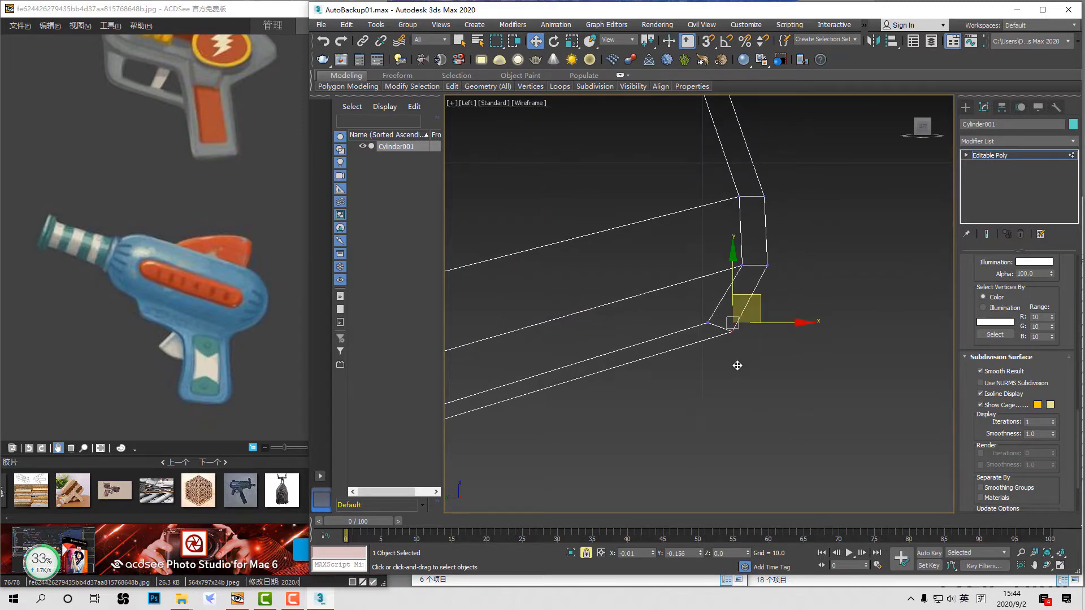
pyautogui.press('space')
pyautogui.press('F3')
pyautogui.scroll(-6, 802, 307)
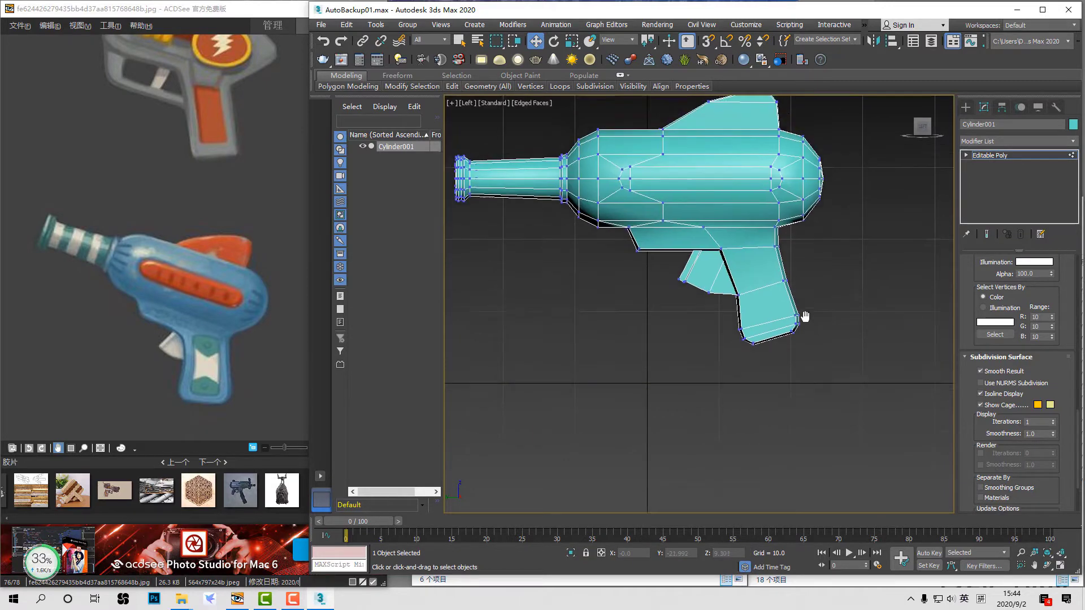
# Step: Lengthen the side strip on the body by moving its rear end vertices backward and its front end vertices forward
pyautogui.scroll(5, 830, 349)
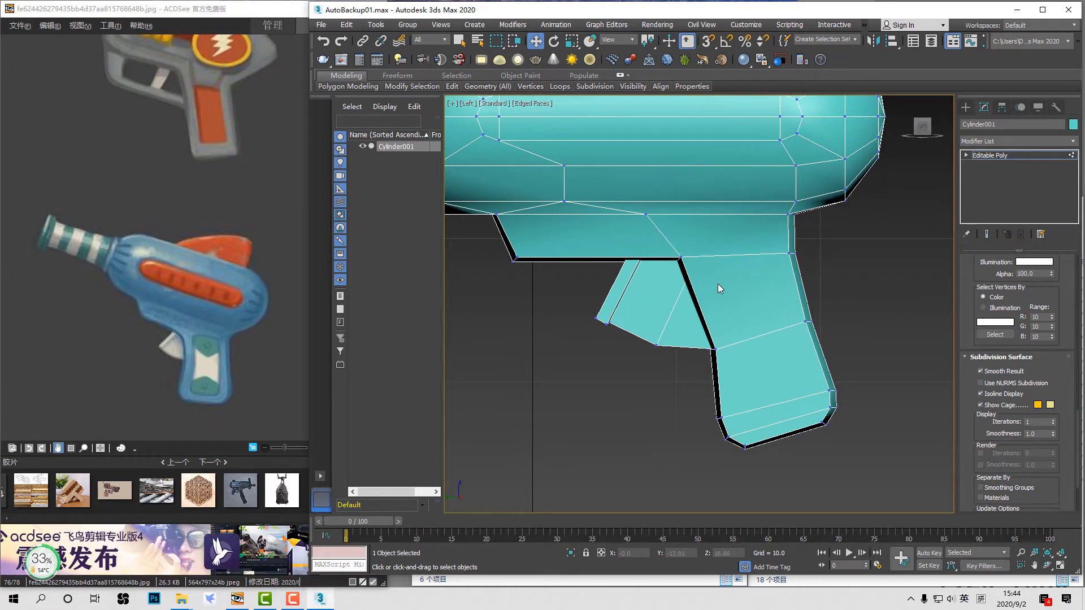
pyautogui.moveTo(692, 284); pyautogui.dragTo(722, 296, button='middle')
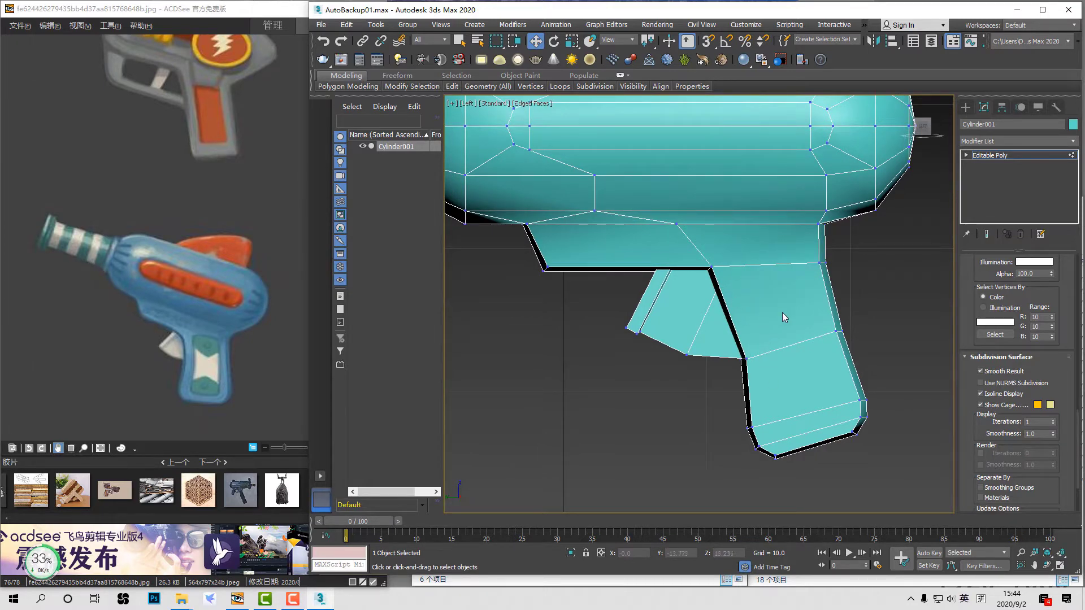
pyautogui.scroll(-4, 714, 310)
pyautogui.moveTo(695, 310); pyautogui.dragTo(713, 381, button='middle')
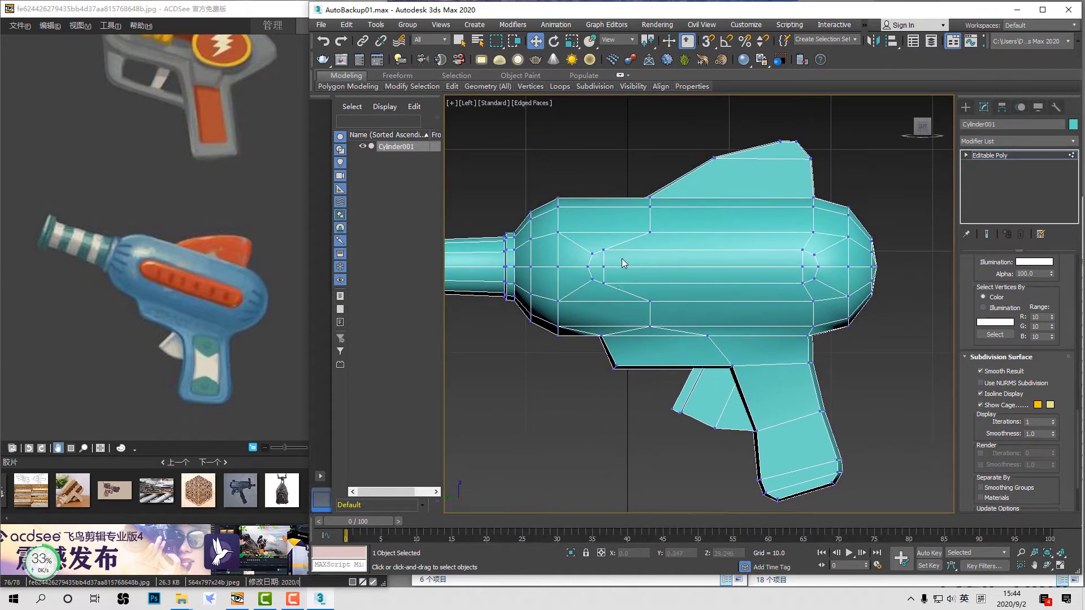
pyautogui.press('4')
pyautogui.click(601, 261)
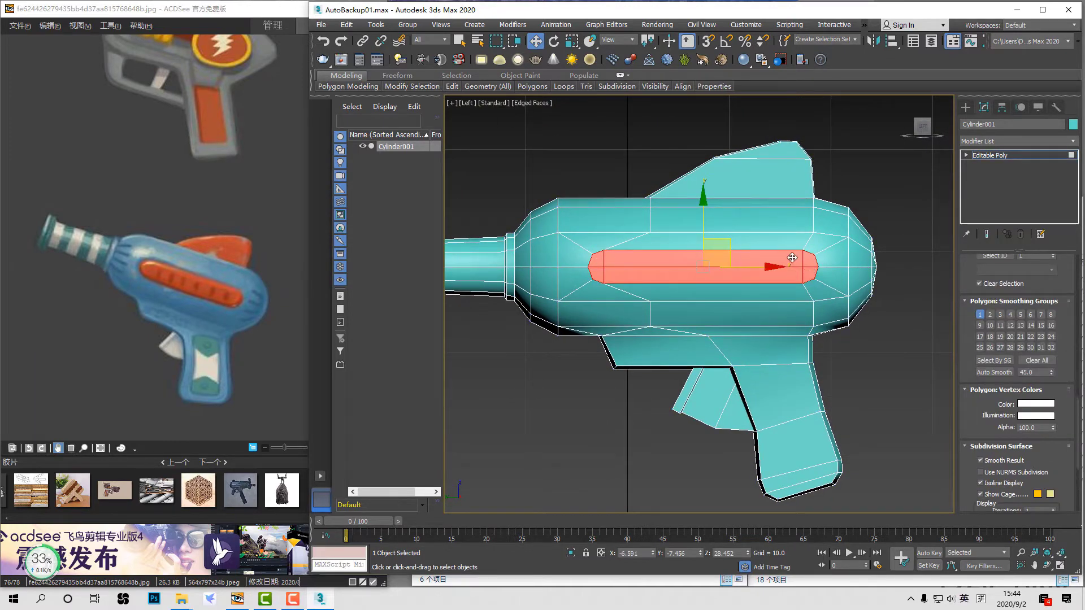
pyautogui.press('1')
pyautogui.moveTo(790, 245); pyautogui.dragTo(858, 272)
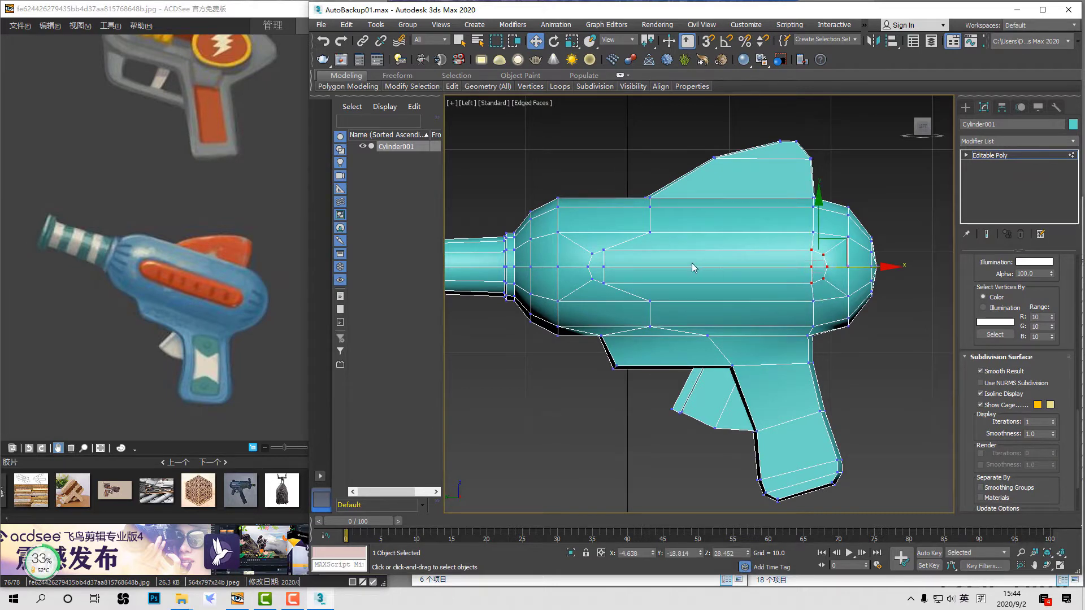
pyautogui.moveTo(588, 295); pyautogui.dragTo(588, 299)
pyautogui.press('space')
pyautogui.press('space')
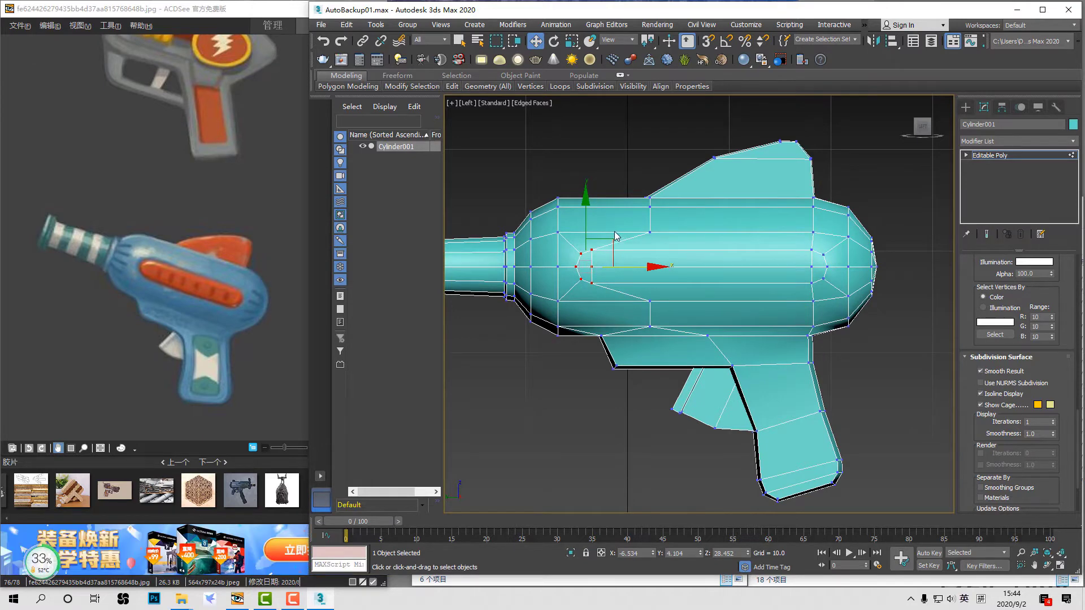
# Step: Connect the upper and lower front corner vertices of the side strip to the adjacent body vertices
pyautogui.scroll(4, 616, 243)
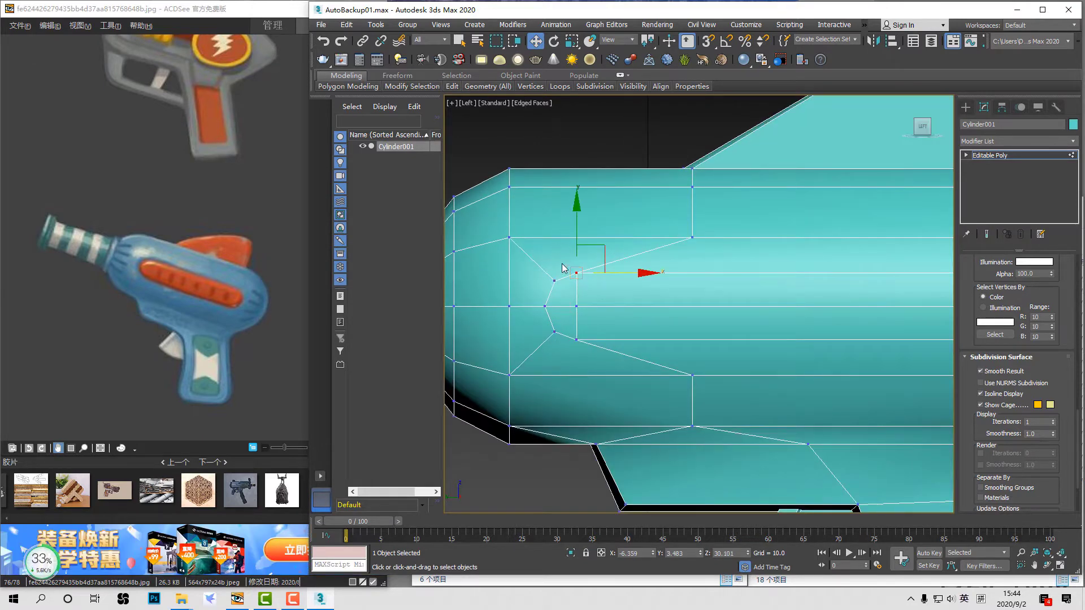
pyautogui.keyDown('ctrl'); pyautogui.moveTo(510, 244); pyautogui.dragTo(506, 246); pyautogui.keyUp('ctrl')
pyautogui.hotkey('ctrl', 'shift', 'e')
pyautogui.moveTo(594, 333); pyautogui.dragTo(506, 382)
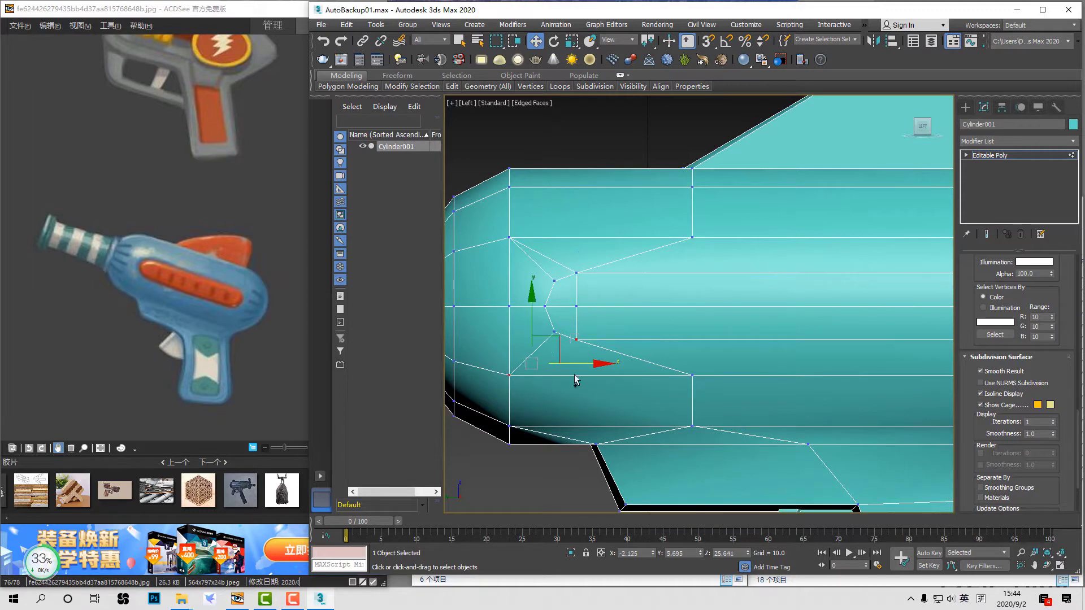
pyautogui.hotkey('ctrl', 'shift', 'e')
pyautogui.scroll(-4, 644, 308)
# Step: Extrude the side strip's polygons with a height of 0.0 and scale them inward in height and length
pyautogui.press('4')
pyautogui.click(606, 293)
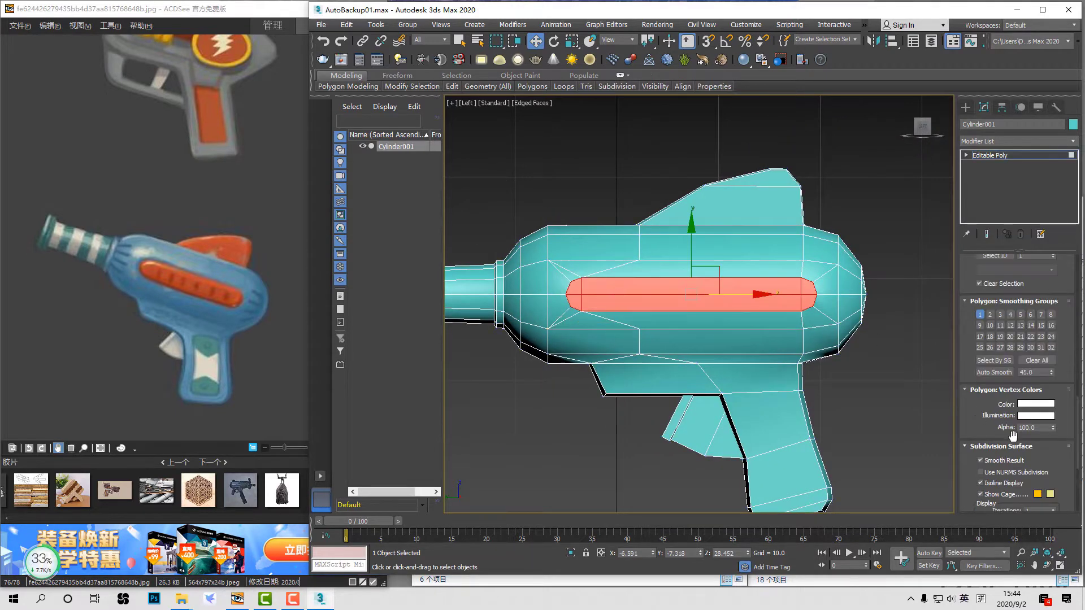
pyautogui.scroll(7, 1066, 335)
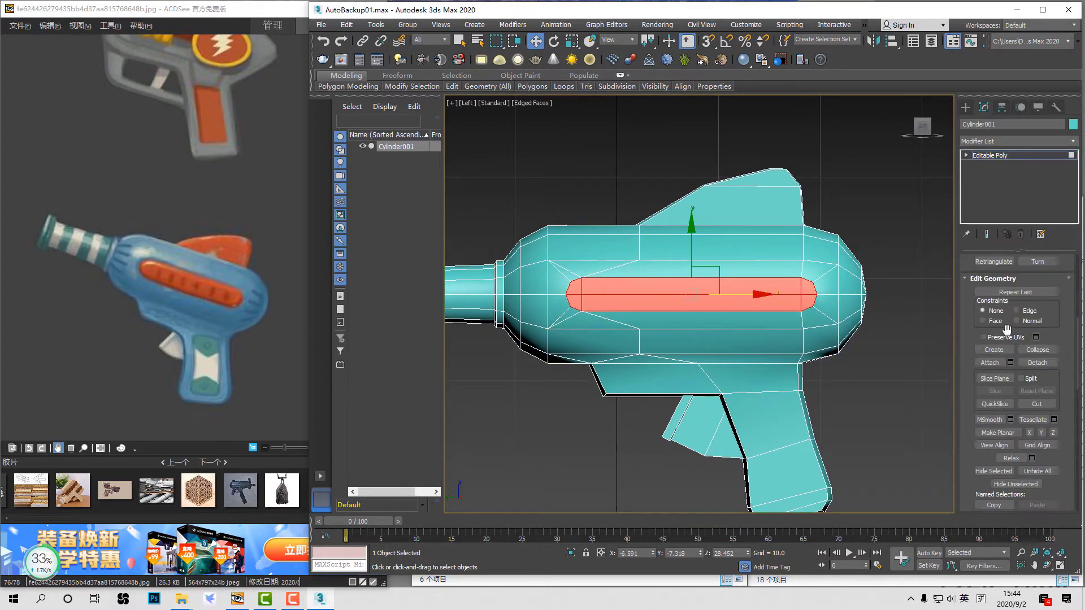
pyautogui.click(1010, 270)
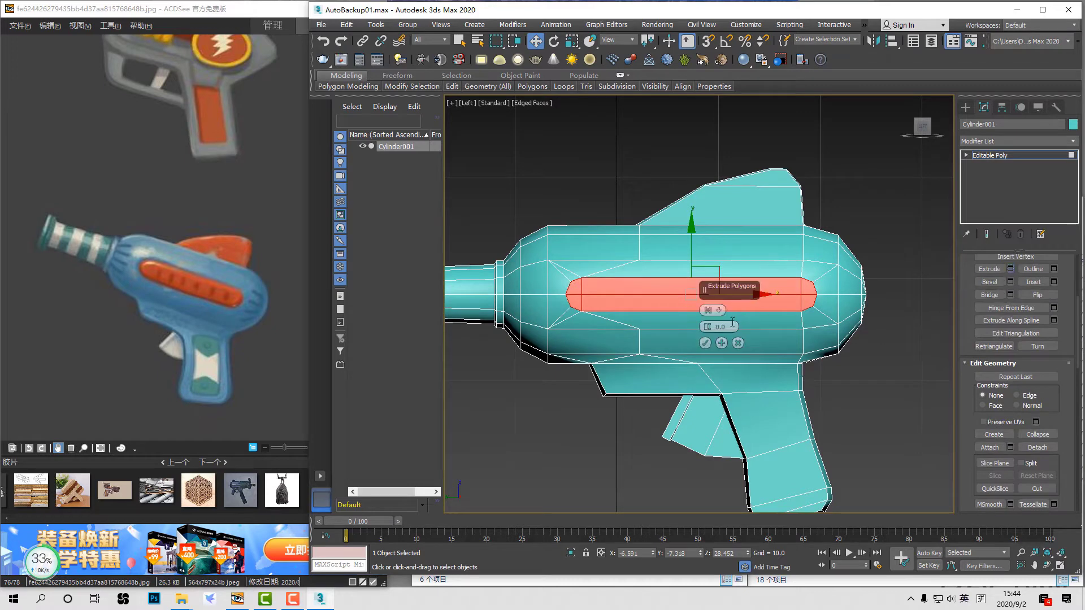
pyautogui.click(705, 343)
pyautogui.press('r')
pyautogui.moveTo(695, 231); pyautogui.dragTo(697, 246)
pyautogui.scroll(3, 735, 263)
pyautogui.moveTo(736, 320); pyautogui.dragTo(727, 324)
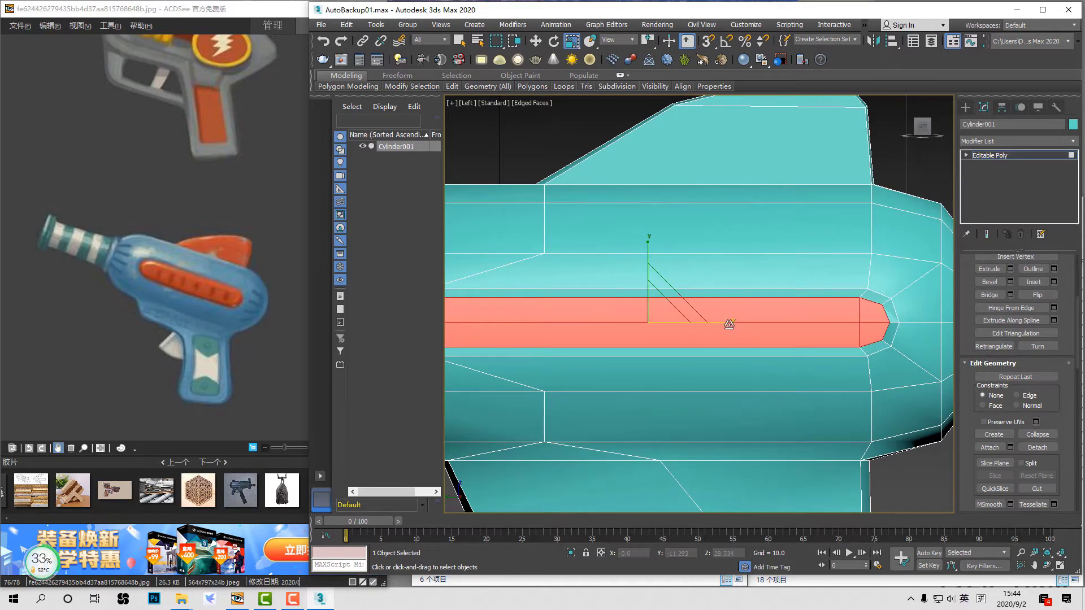
pyautogui.moveTo(728, 324); pyautogui.dragTo(746, 298, button='middle')
pyautogui.scroll(-3, 746, 298)
# Step: Move the inner strip polygons outward from the body along X to raise the side strip
pyautogui.press('p')
pyautogui.keyDown('alt'); pyautogui.moveTo(699, 261); pyautogui.dragTo(735, 305, button='middle'); pyautogui.keyUp('alt')
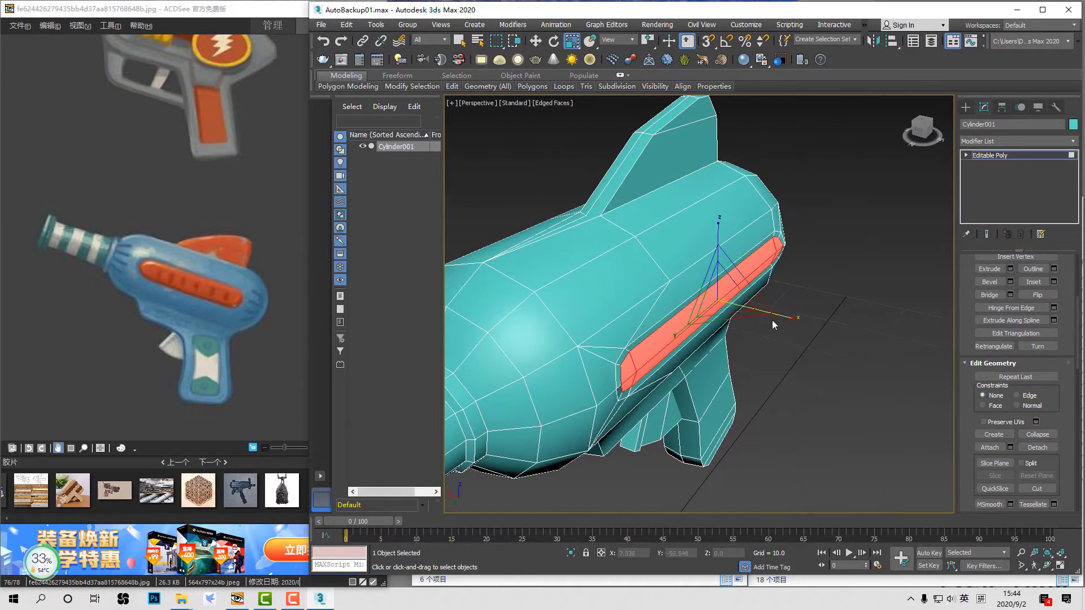
pyautogui.press('w')
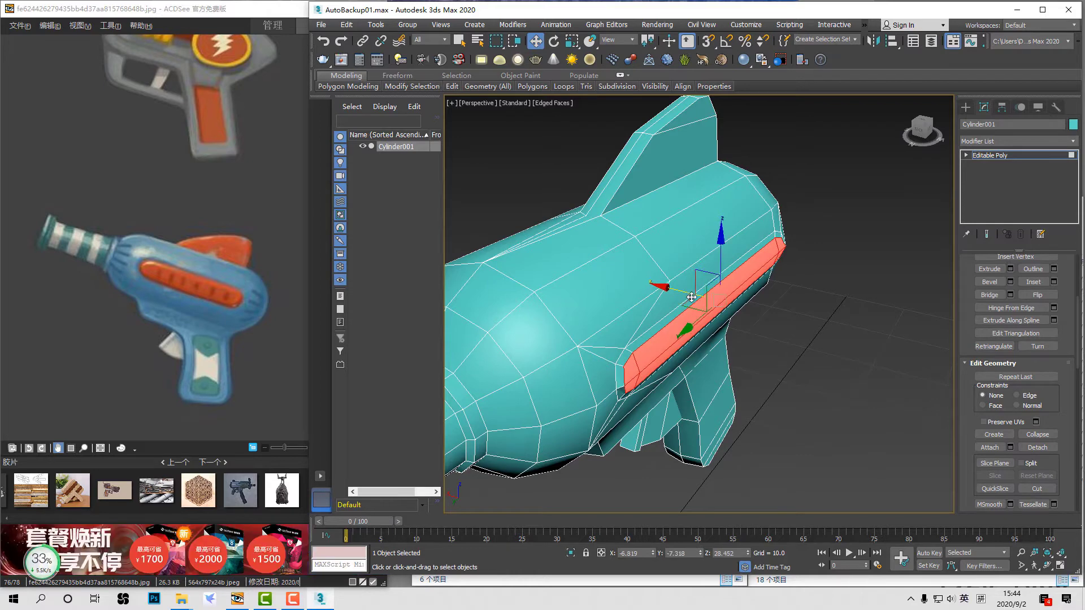
pyautogui.scroll(-6, 756, 308)
pyautogui.scroll(3, 789, 332)
pyautogui.keyDown('alt'); pyautogui.moveTo(790, 332); pyautogui.dragTo(838, 431, button='middle'); pyautogui.keyUp('alt')
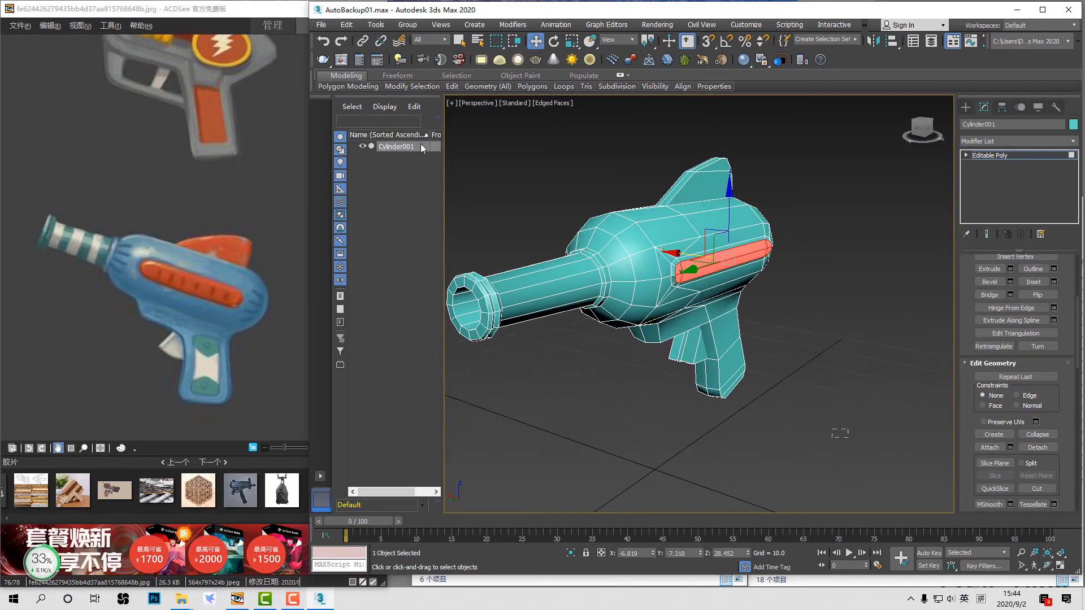
pyautogui.hotkey('ctrl', 'a')
pyautogui.scroll(-6, 830, 305)
pyautogui.click(845, 315)
pyautogui.press('t')
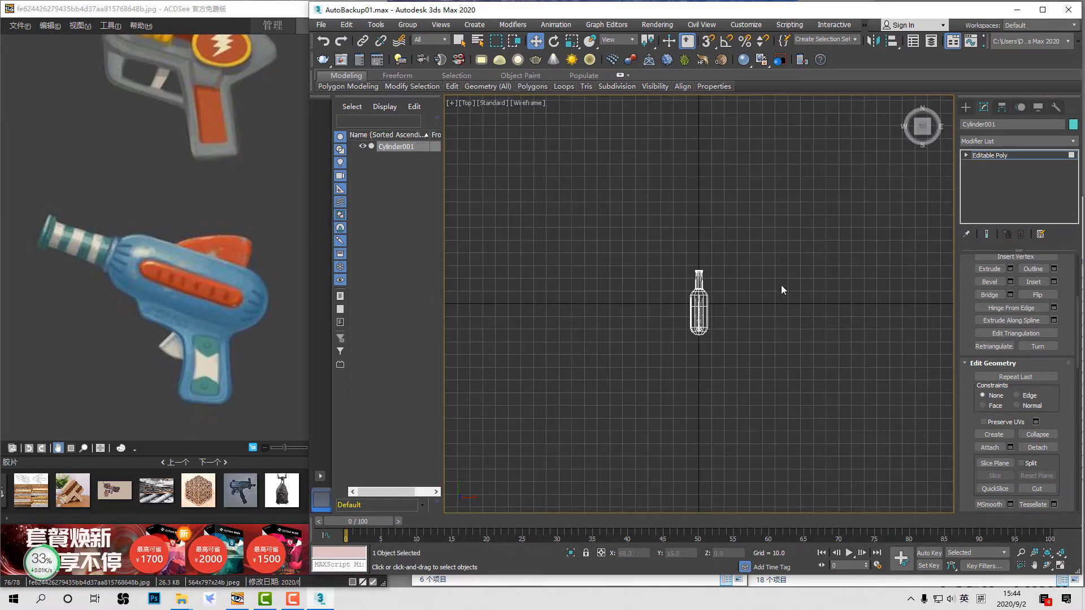
pyautogui.scroll(5, 781, 285)
pyautogui.moveTo(742, 249); pyautogui.dragTo(791, 170, button='middle')
pyautogui.moveTo(789, 121); pyautogui.dragTo(673, 425)
pyautogui.scroll(3, 641, 307)
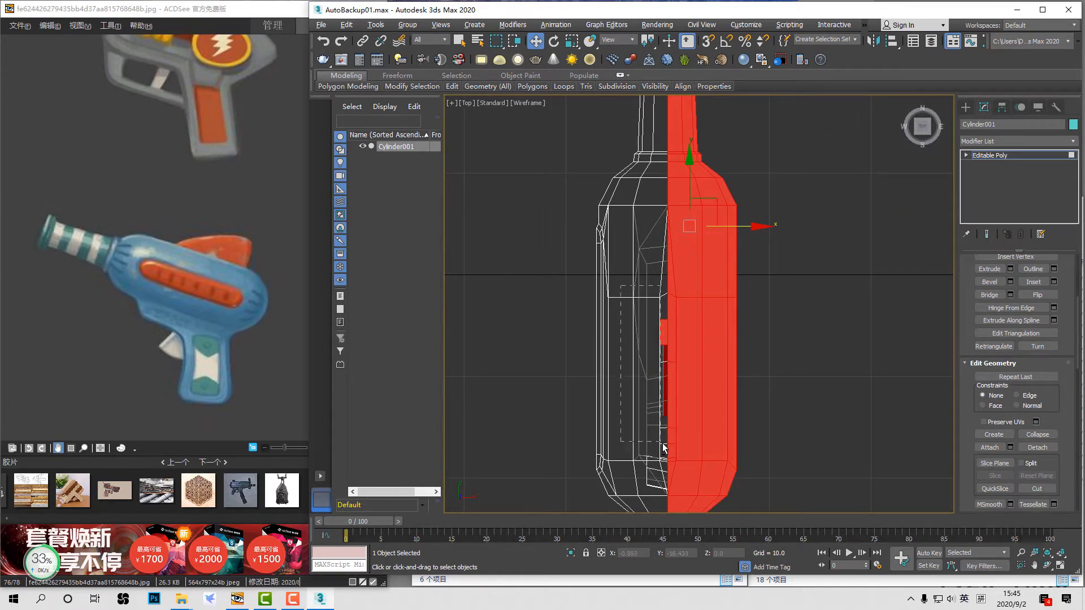
pyautogui.scroll(-3, 735, 356)
pyautogui.press('p')
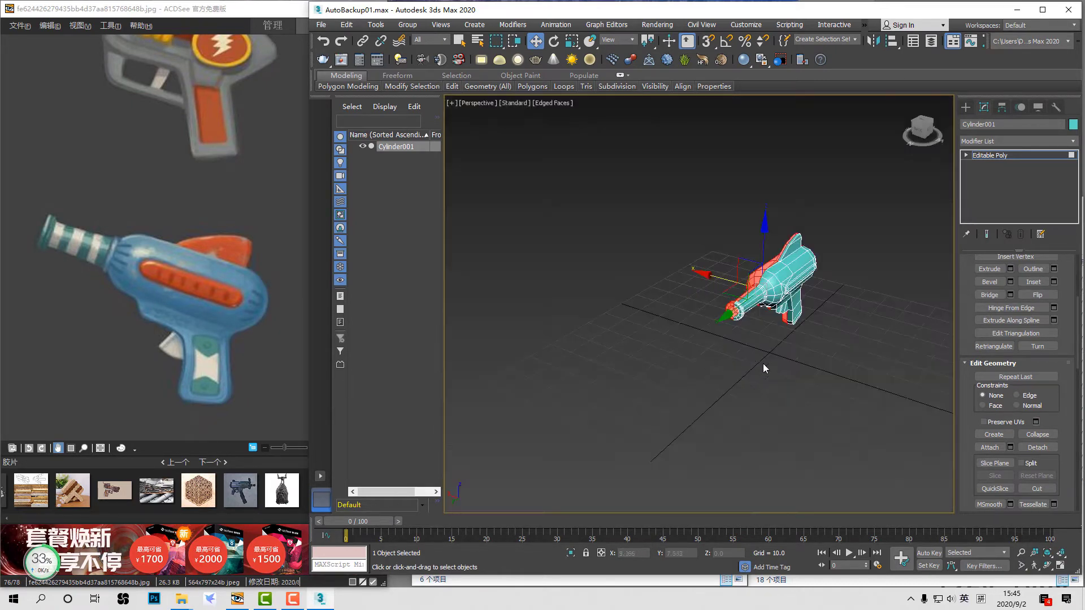
pyautogui.keyDown('alt'); pyautogui.moveTo(763, 364); pyautogui.dragTo(826, 284, button='middle'); pyautogui.keyUp('alt')
pyautogui.press('Delete')
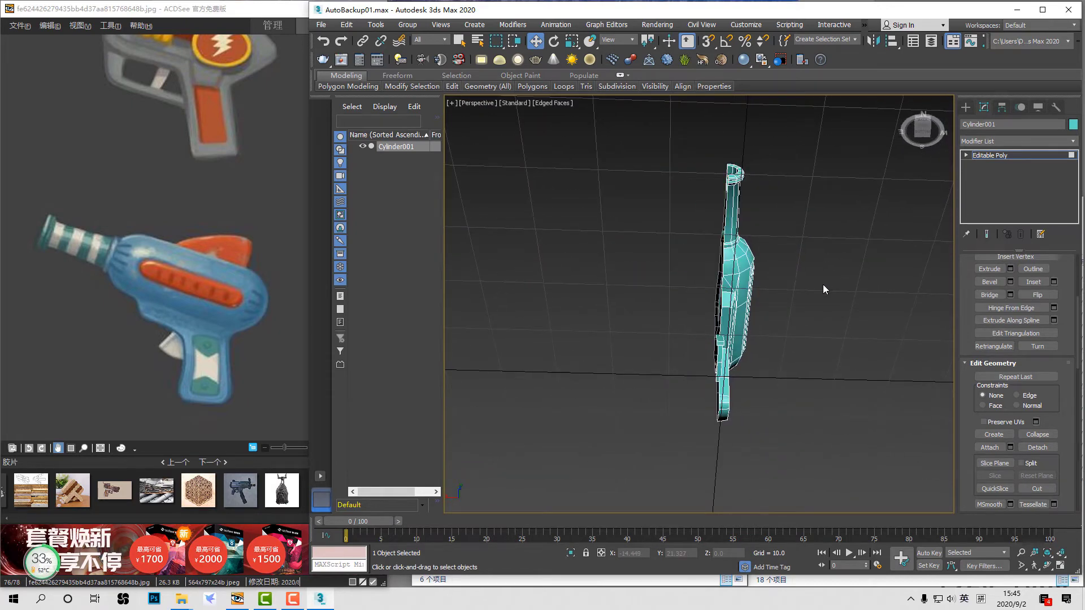
pyautogui.keyDown('alt'); pyautogui.moveTo(773, 326); pyautogui.dragTo(804, 270, button='middle'); pyautogui.keyUp('alt')
pyautogui.scroll(3, 749, 330)
pyautogui.hotkey('ctrl', 'z')
# Step: Detach the trigger element from the gun body as the separate object Object001
pyautogui.click(1002, 161)
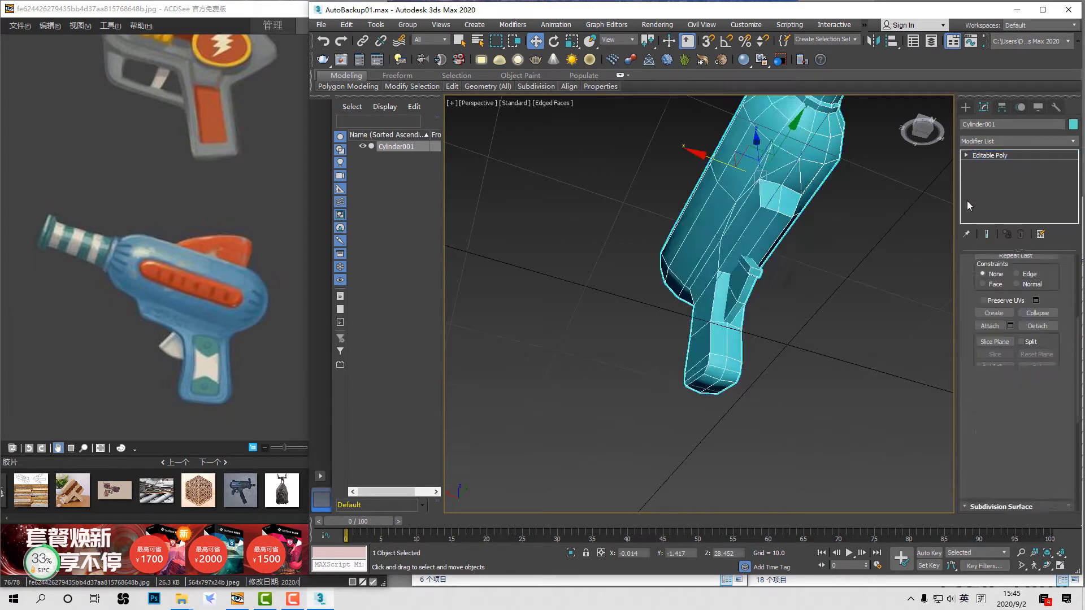
pyautogui.click(869, 283)
pyautogui.click(744, 285)
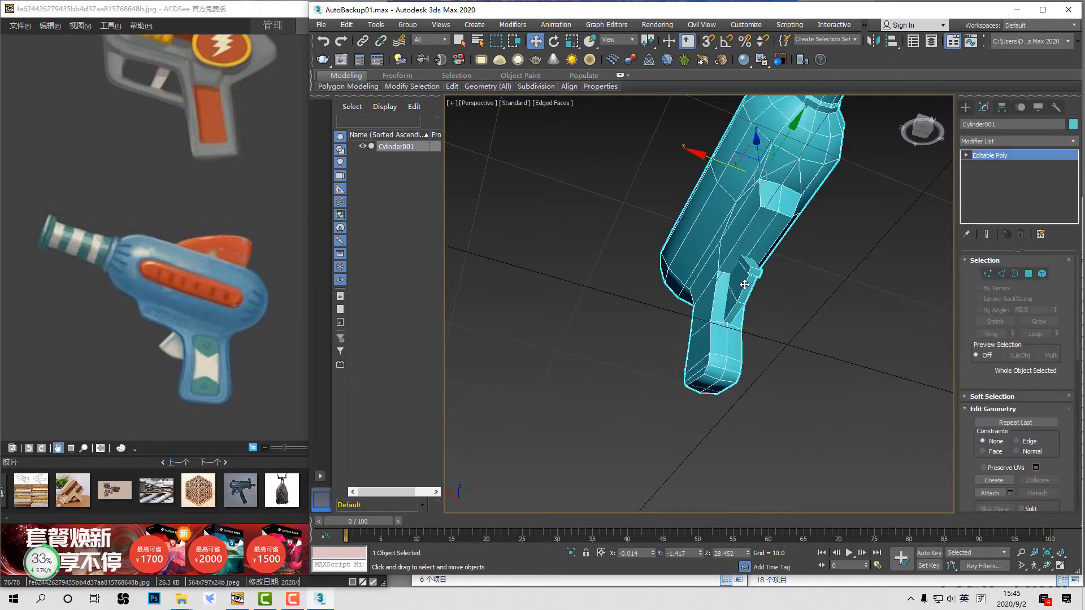
pyautogui.press('5')
pyautogui.click(744, 285)
pyautogui.scroll(-3, 1069, 451)
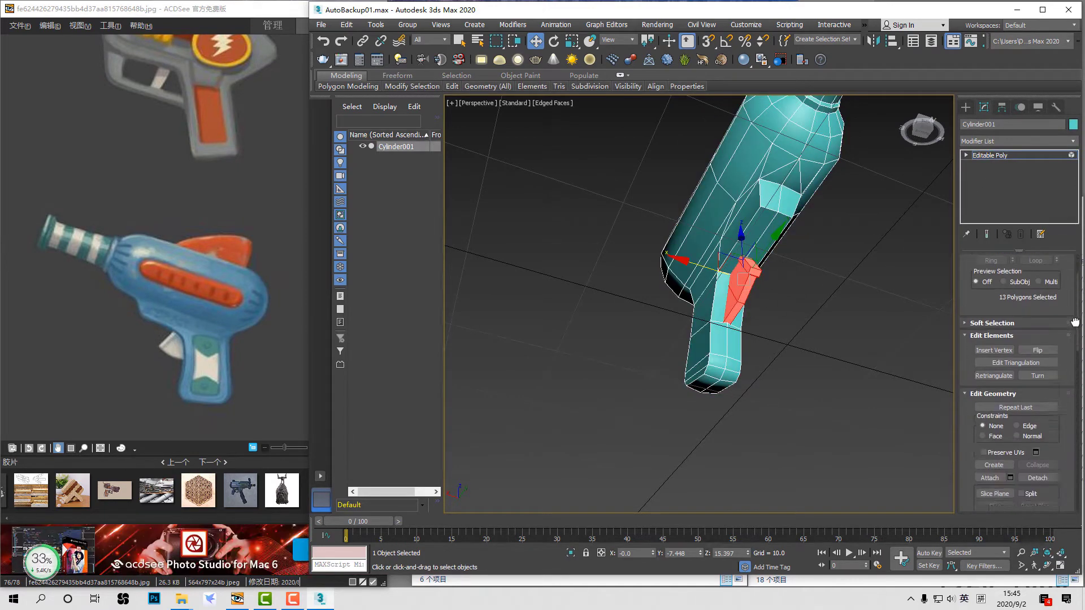
pyautogui.click(1037, 432)
pyautogui.click(720, 316)
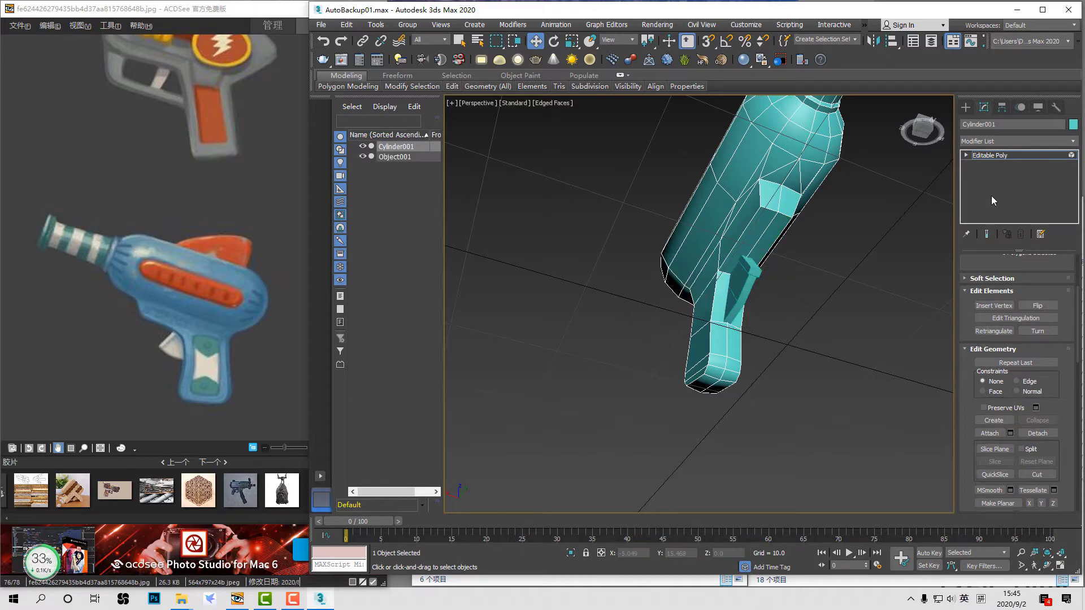
# Step: Delete the half of the body's polygons opposite the side strip, splitting Cylinder001 along its centre line
pyautogui.click(993, 160)
pyautogui.moveTo(870, 180); pyautogui.dragTo(846, 331, button='middle')
pyautogui.press('4')
pyautogui.scroll(-5, 824, 296)
pyautogui.press('t')
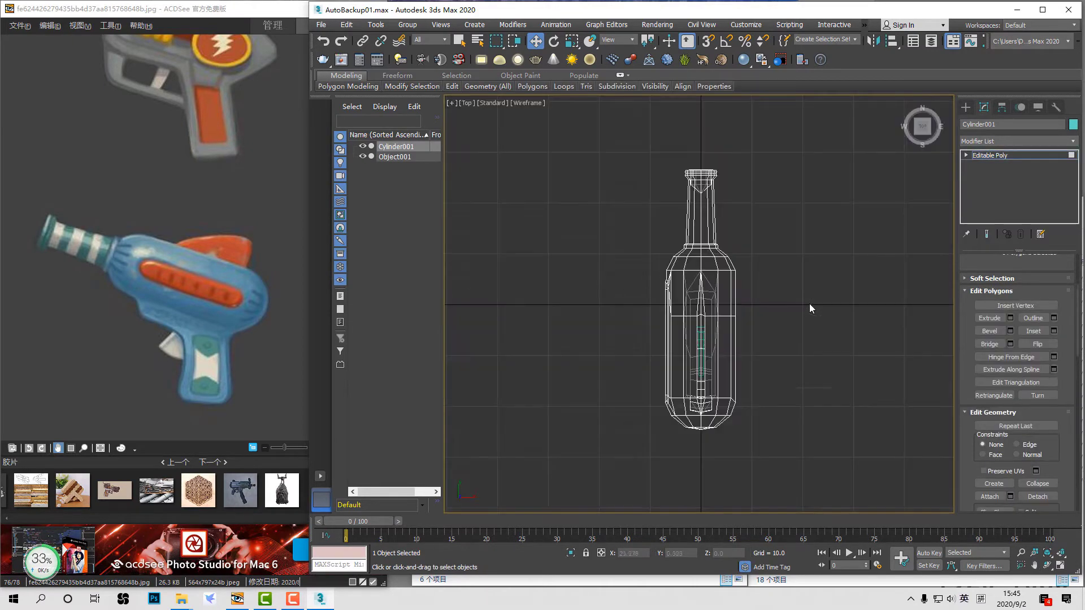
pyautogui.moveTo(802, 467); pyautogui.dragTo(706, 85)
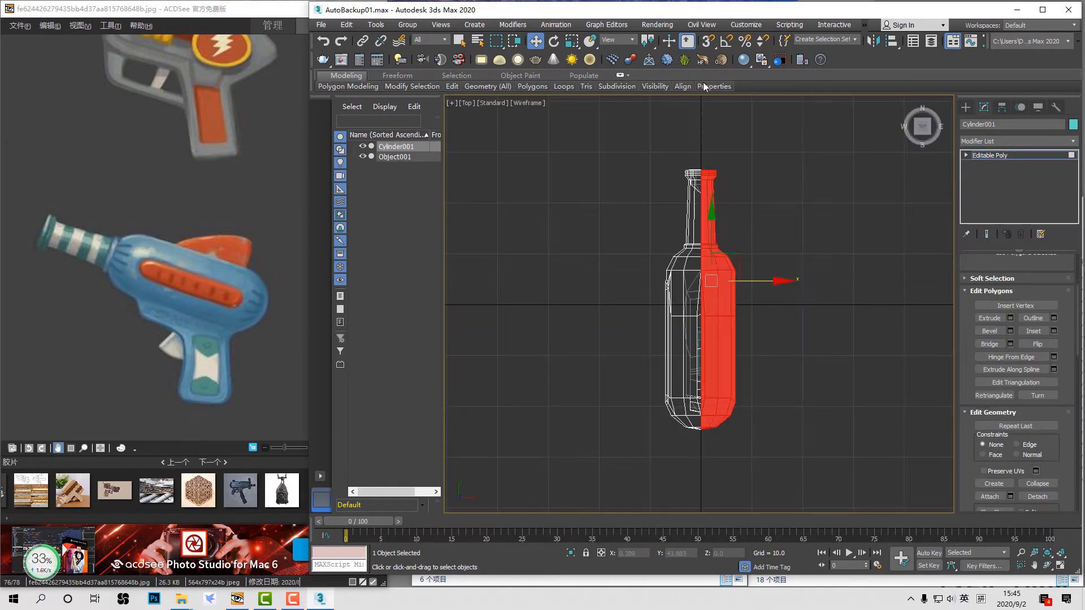
pyautogui.moveTo(706, 86)
pyautogui.press('Delete')
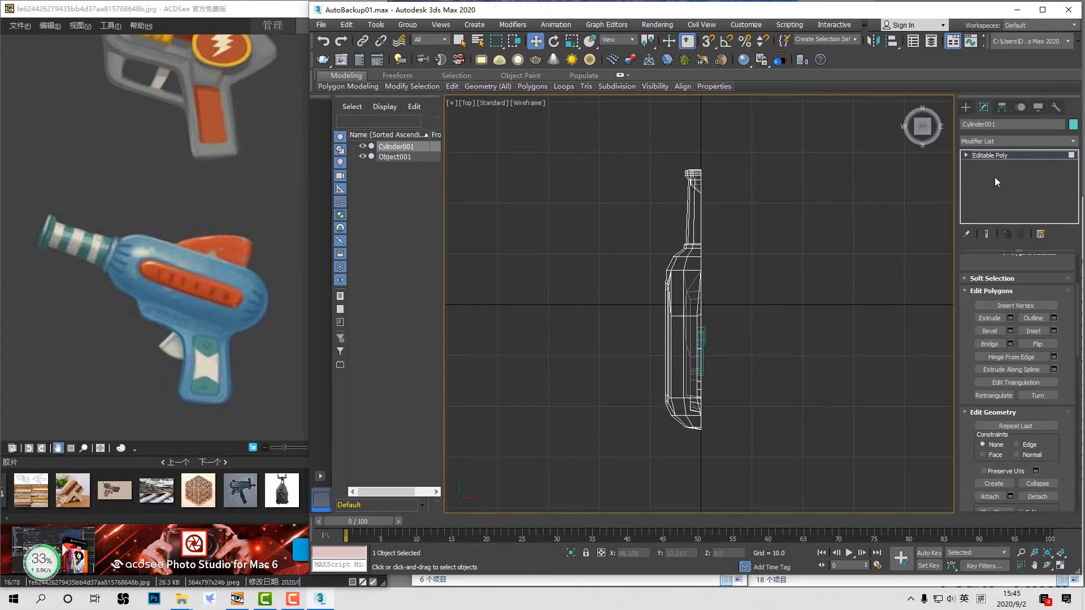
pyautogui.click(993, 157)
# Step: Inspect the half gun model in perspective from several angles, with and without shading and edge display
pyautogui.moveTo(860, 283); pyautogui.dragTo(849, 293, button='middle')
pyautogui.press('p')
pyautogui.keyDown('alt'); pyautogui.moveTo(747, 376); pyautogui.dragTo(752, 295, button='middle'); pyautogui.keyUp('alt')
pyautogui.press('F3')
pyautogui.scroll(5, 791, 293)
pyautogui.press('F3')
pyautogui.keyDown('alt'); pyautogui.moveTo(859, 292); pyautogui.dragTo(901, 310, button='middle'); pyautogui.keyUp('alt')
pyautogui.scroll(4, 867, 277)
pyautogui.click(891, 303)
pyautogui.press('F4')
pyautogui.press('F4')
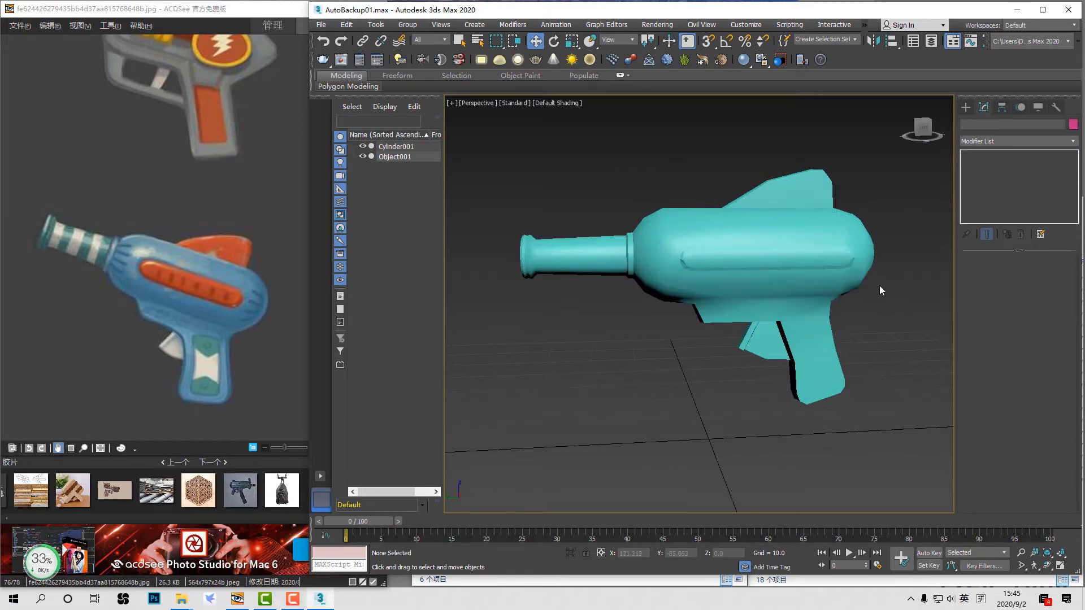
# Step: Target weld the body vertices above and below the side strip to the neighbouring vertices at the front of the body
pyautogui.scroll(3, 752, 248)
pyautogui.click(743, 251)
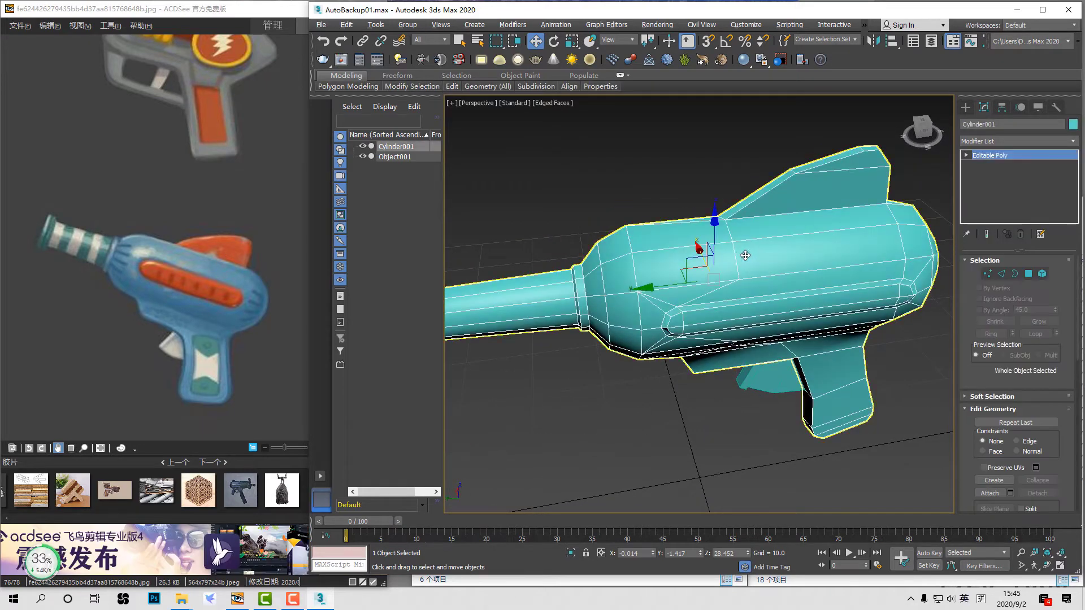
pyautogui.keyDown('alt'); pyautogui.moveTo(732, 281); pyautogui.dragTo(858, 276, button='middle'); pyautogui.keyUp('alt')
pyautogui.press('1')
pyautogui.hotkey('ctrl', 'shift', 'w')
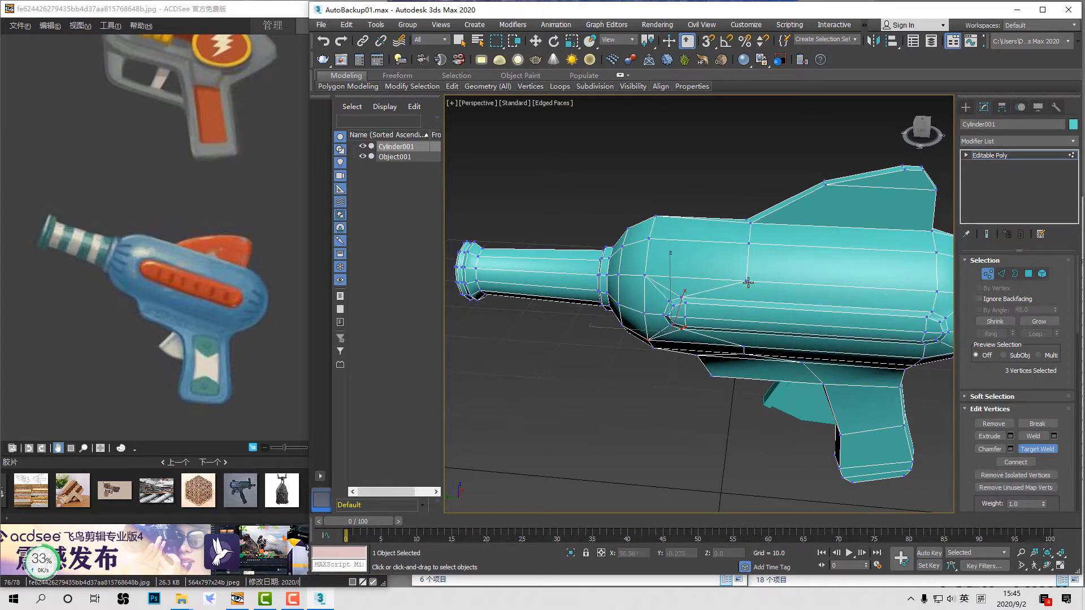
pyautogui.click(646, 275)
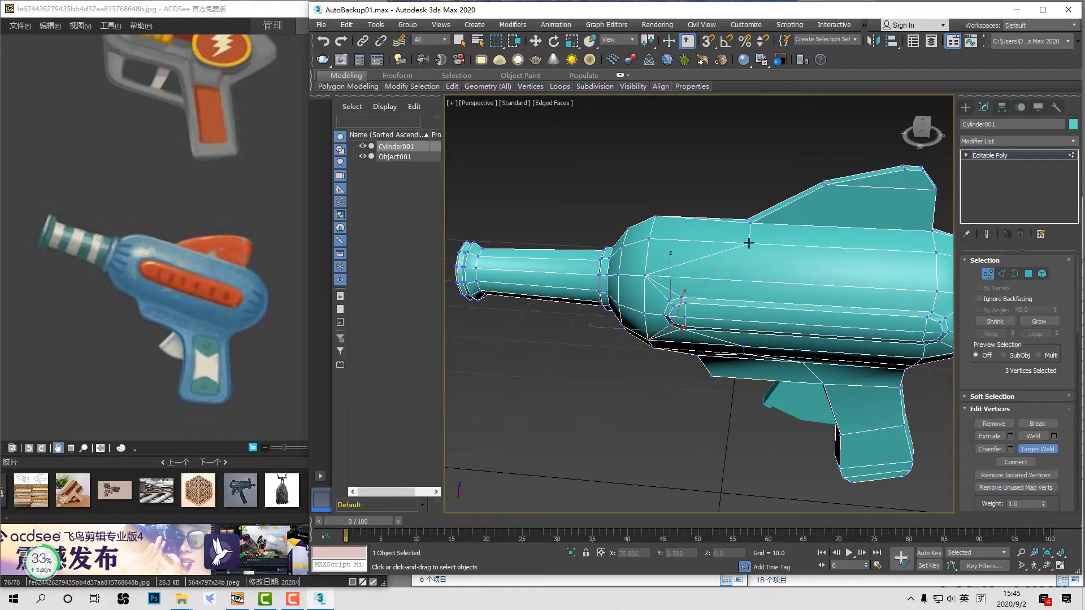
pyautogui.keyDown('alt'); pyautogui.moveTo(731, 242); pyautogui.dragTo(664, 286, button='middle'); pyautogui.keyUp('alt')
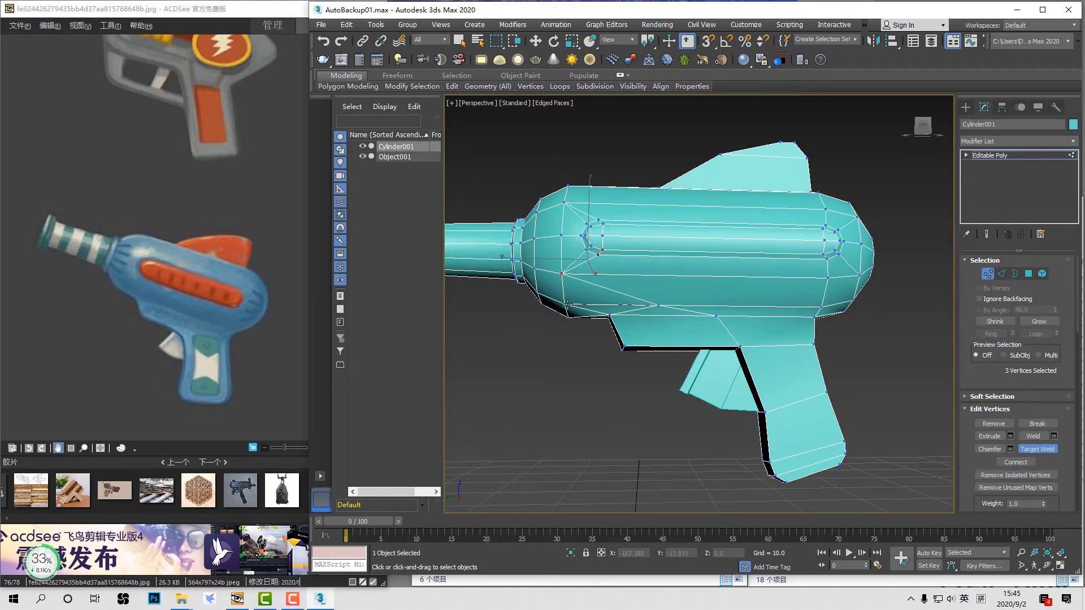
pyautogui.keyDown('alt'); pyautogui.moveTo(686, 331); pyautogui.dragTo(726, 325, button='middle'); pyautogui.keyUp('alt')
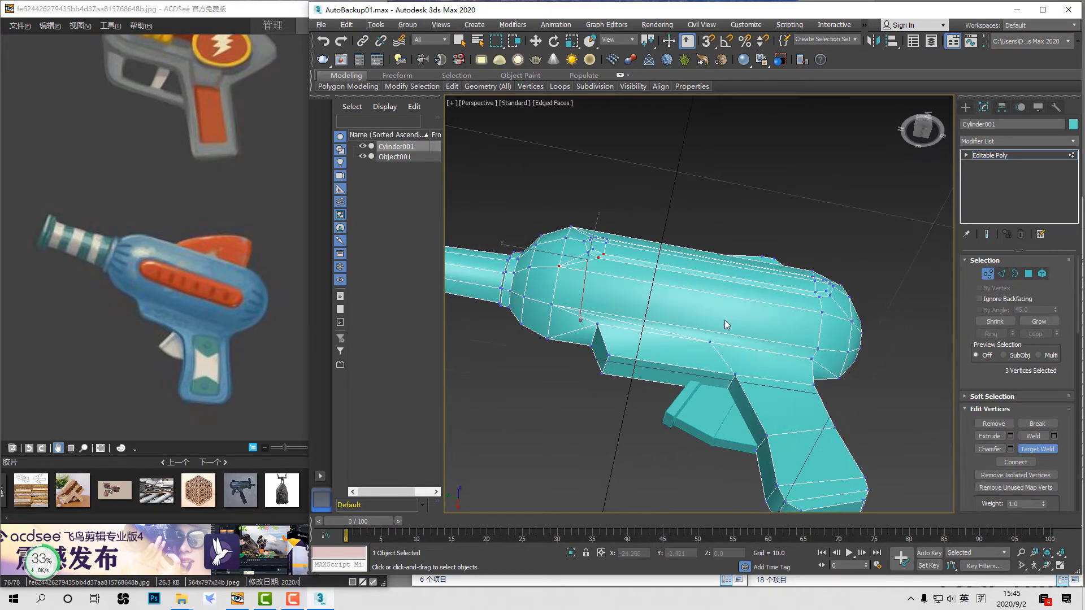
pyautogui.keyDown('alt'); pyautogui.moveTo(843, 354); pyautogui.dragTo(780, 374, button='middle'); pyautogui.keyUp('alt')
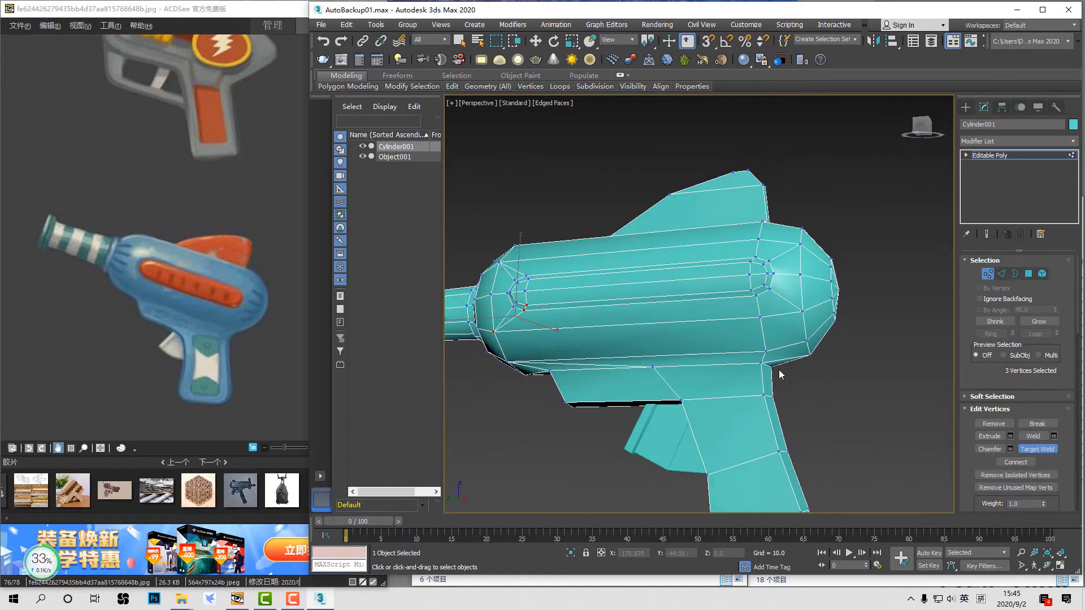
# Step: Connect the underside edges between the back of the grip and the body's rear end to add a cross edge
pyautogui.press('l')
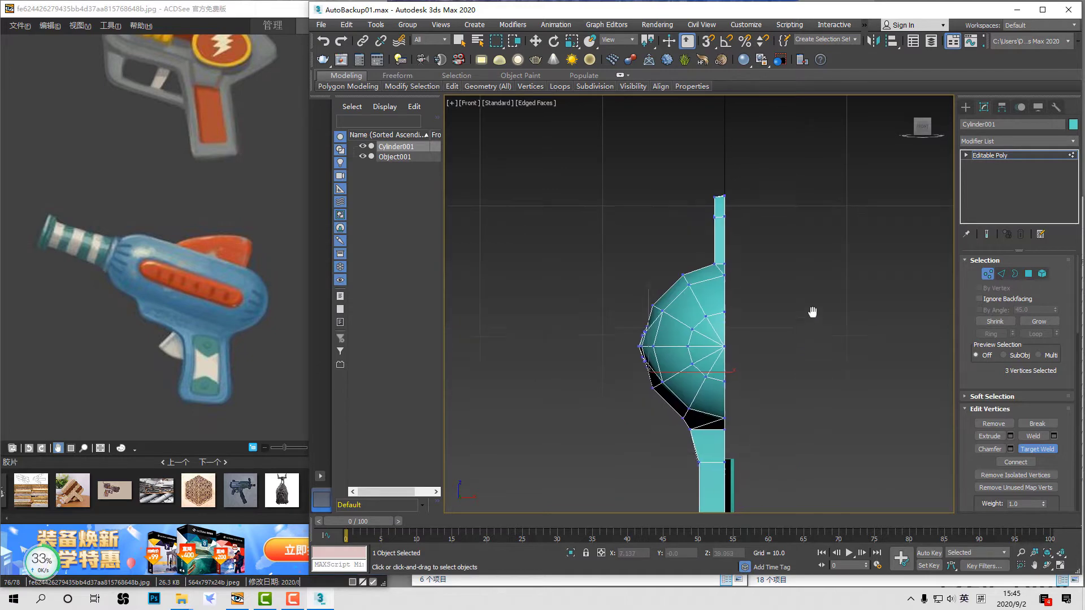
pyautogui.press('w')
pyautogui.scroll(6, 763, 291)
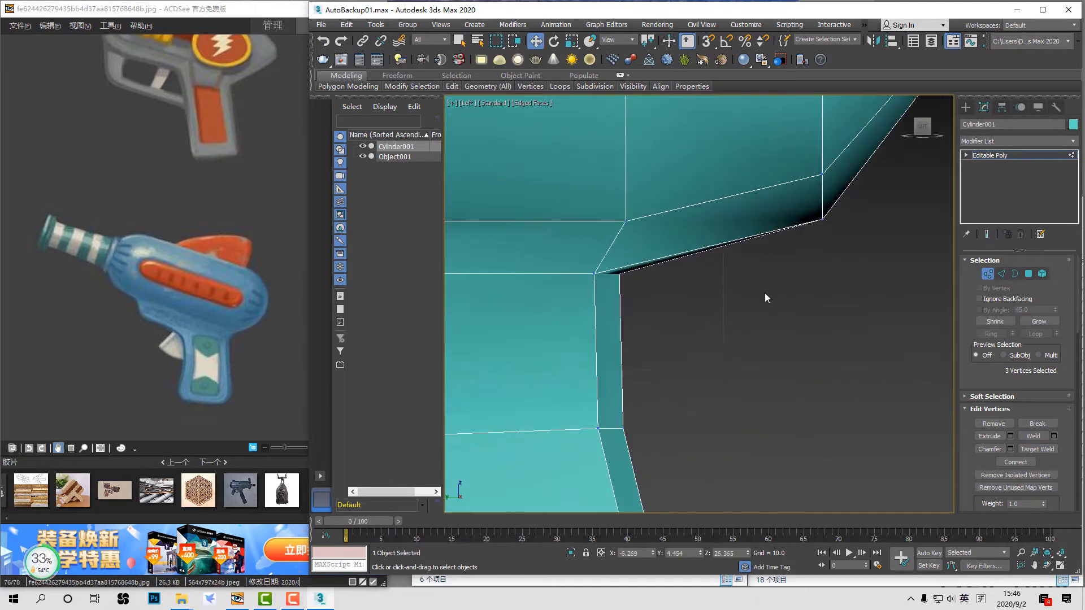
pyautogui.press('2')
pyautogui.moveTo(692, 285); pyautogui.dragTo(677, 235)
pyautogui.hotkey('ctrl', 'shift', 'e')
pyautogui.press('1')
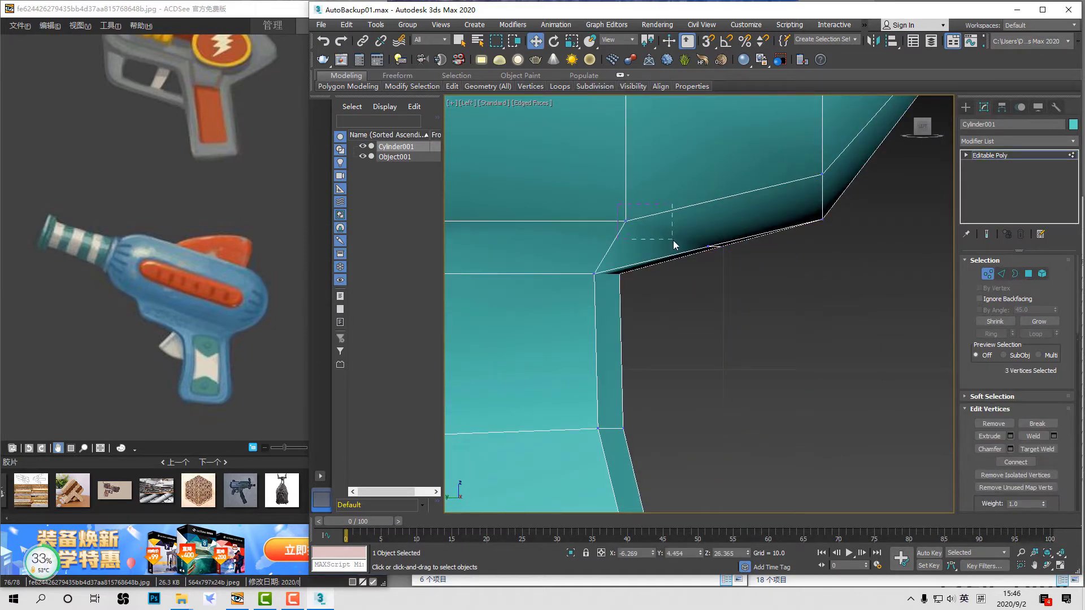
# Step: Connect the new underside vertices to the body corner above the grip and move them up close to that corner
pyautogui.keyDown('ctrl'); pyautogui.click(705, 246); pyautogui.keyUp('ctrl')
pyautogui.hotkey('ctrl', 'shift', 'e')
pyautogui.moveTo(731, 279); pyautogui.dragTo(648, 235)
pyautogui.press('space')
pyautogui.moveTo(662, 263)
pyautogui.mouseDown()
pyautogui.moveTo(635, 235)
pyautogui.moveTo(658, 263)
pyautogui.mouseUp()
pyautogui.press('space')
pyautogui.press('space')
pyautogui.press('space')
pyautogui.click(676, 286)
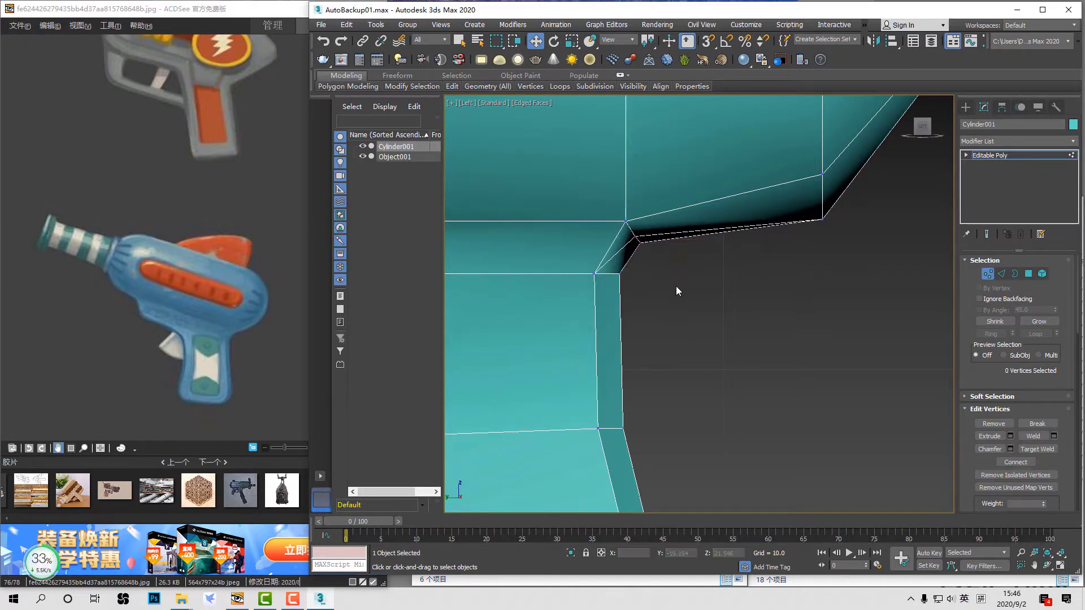
pyautogui.press('p')
pyautogui.keyDown('alt'); pyautogui.moveTo(701, 281); pyautogui.dragTo(750, 320, button='middle'); pyautogui.keyUp('alt')
pyautogui.press('1')
pyautogui.press('q')
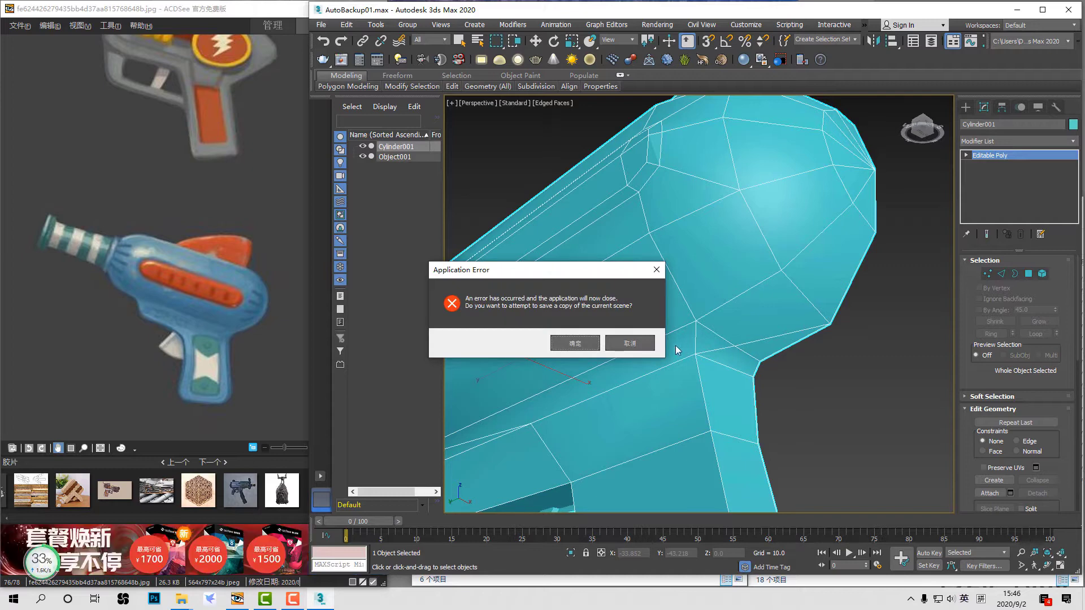
# Step: Accept saving a copy of the scene after the application error and dismiss the error report unsent
pyautogui.click(591, 346)
pyautogui.click(639, 361)
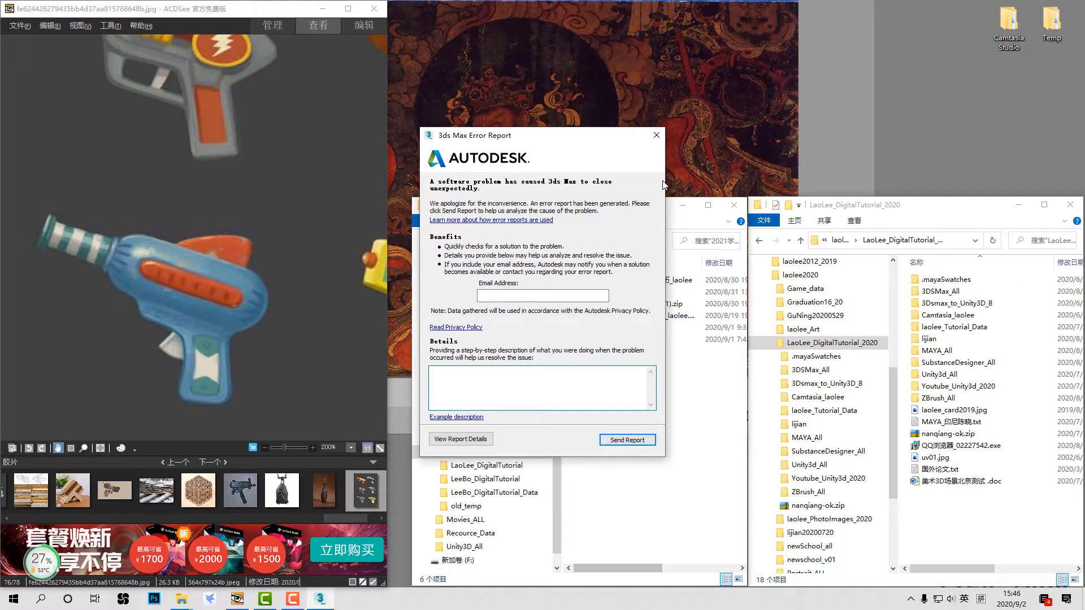
pyautogui.click(656, 135)
pyautogui.click(624, 328)
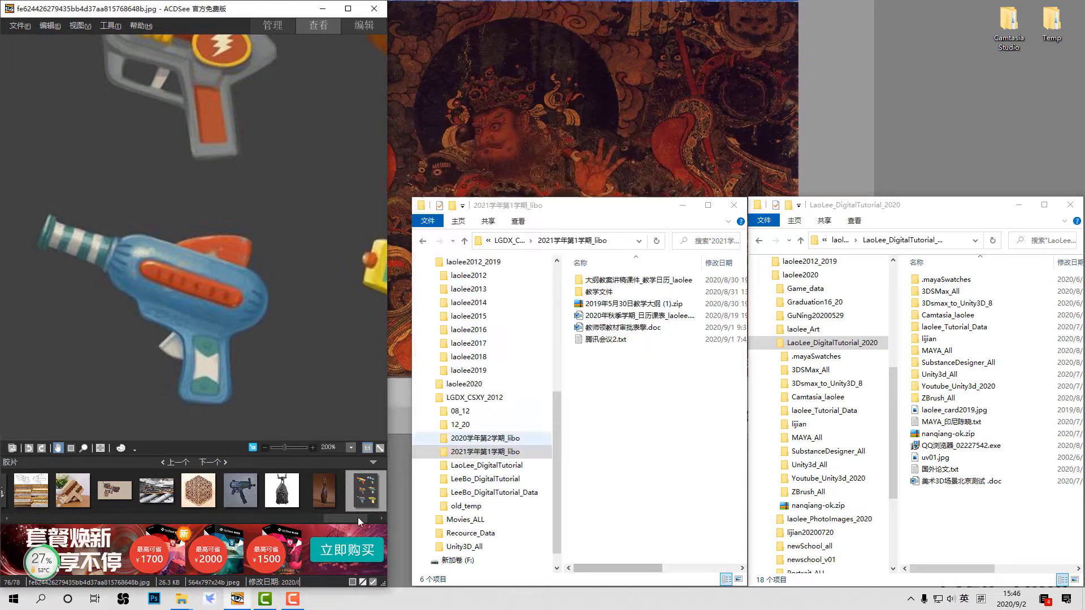
pyautogui.click(292, 599)
pyautogui.click(293, 603)
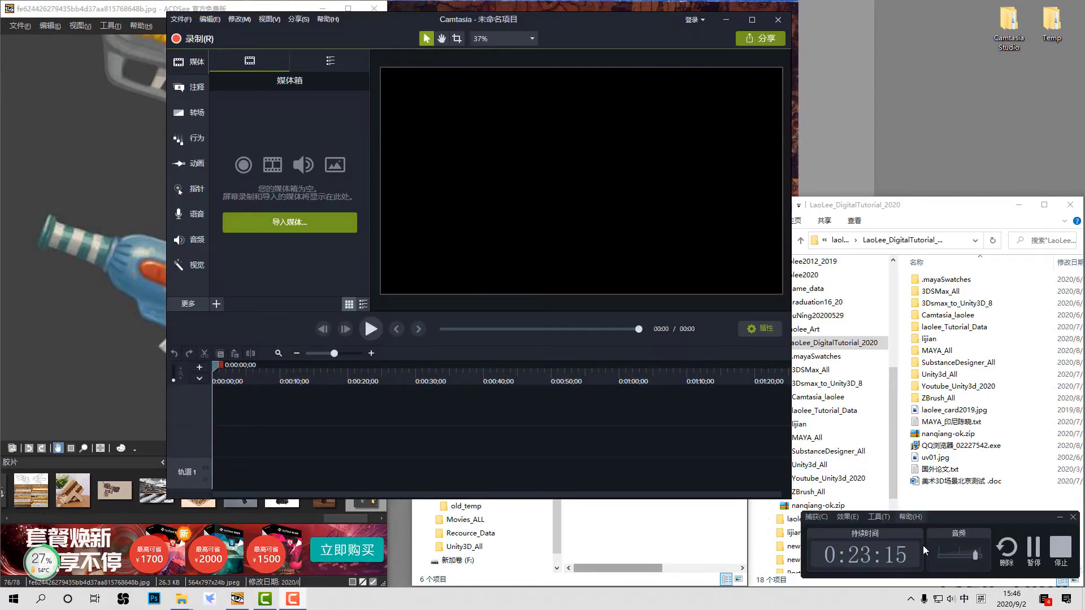
pyautogui.click(1032, 560)
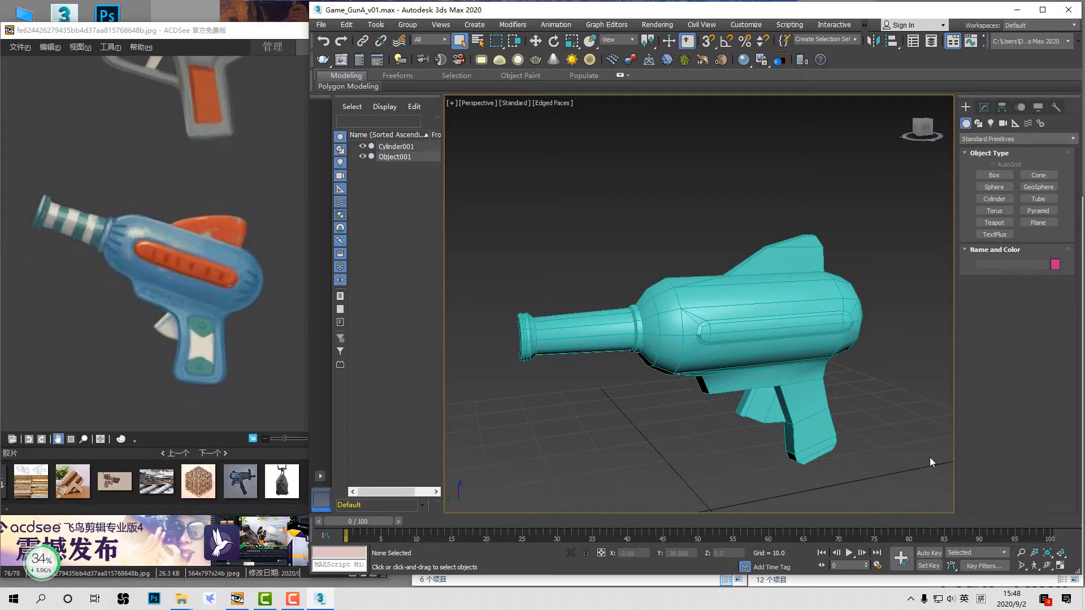
# Step: Target weld the extra underside vertex behind the grip to its outer neighbour and remove the leftover diagonal edge
pyautogui.keyDown('alt'); pyautogui.moveTo(930, 456); pyautogui.dragTo(791, 270, button='middle'); pyautogui.keyUp('alt')
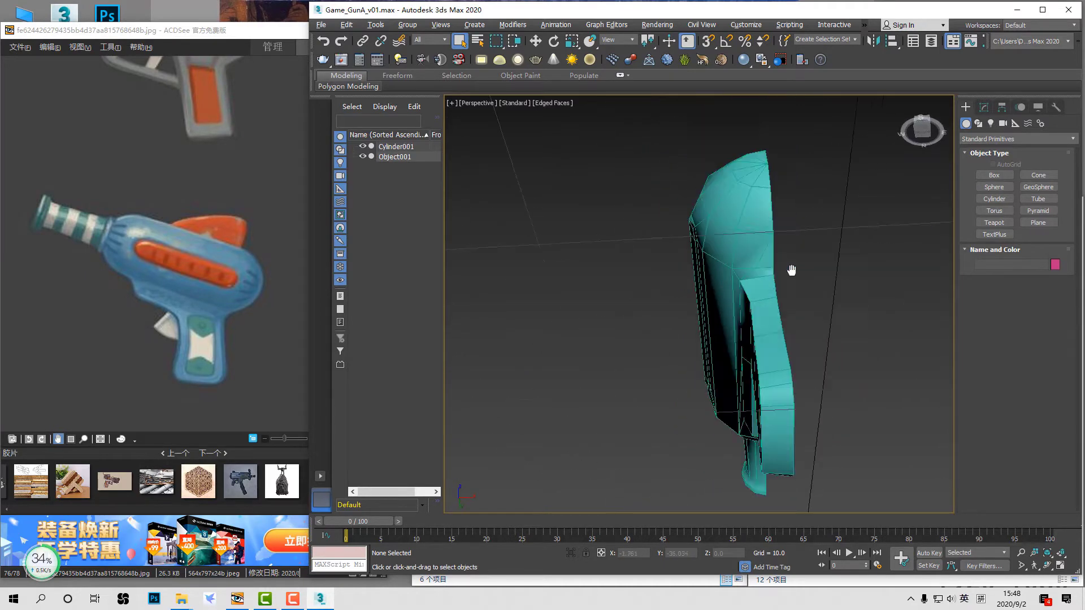
pyautogui.scroll(5, 791, 270)
pyautogui.click(703, 291)
pyautogui.press('1')
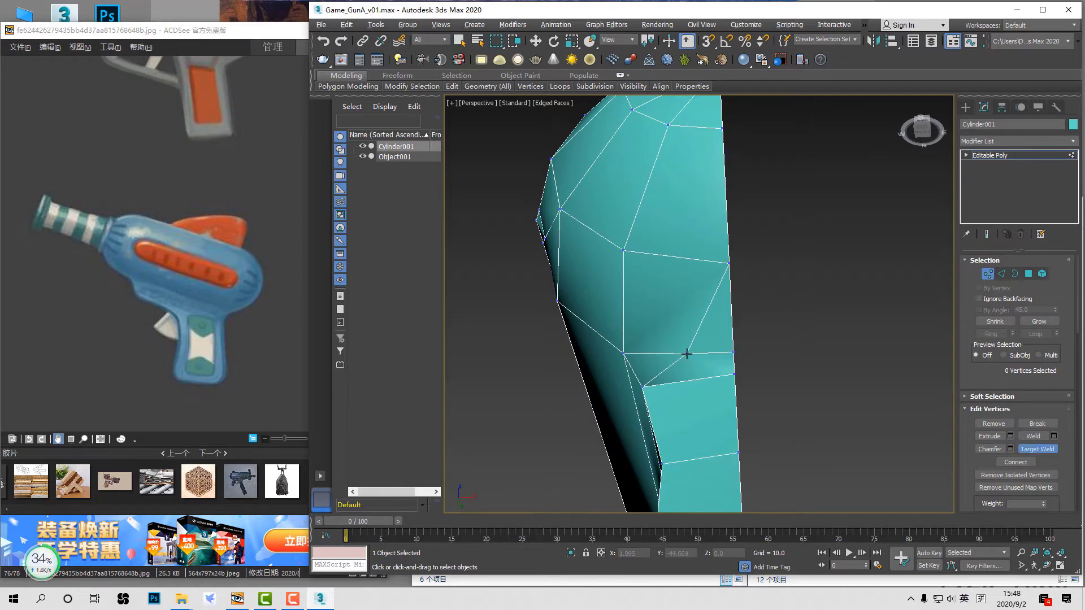
pyautogui.press('2')
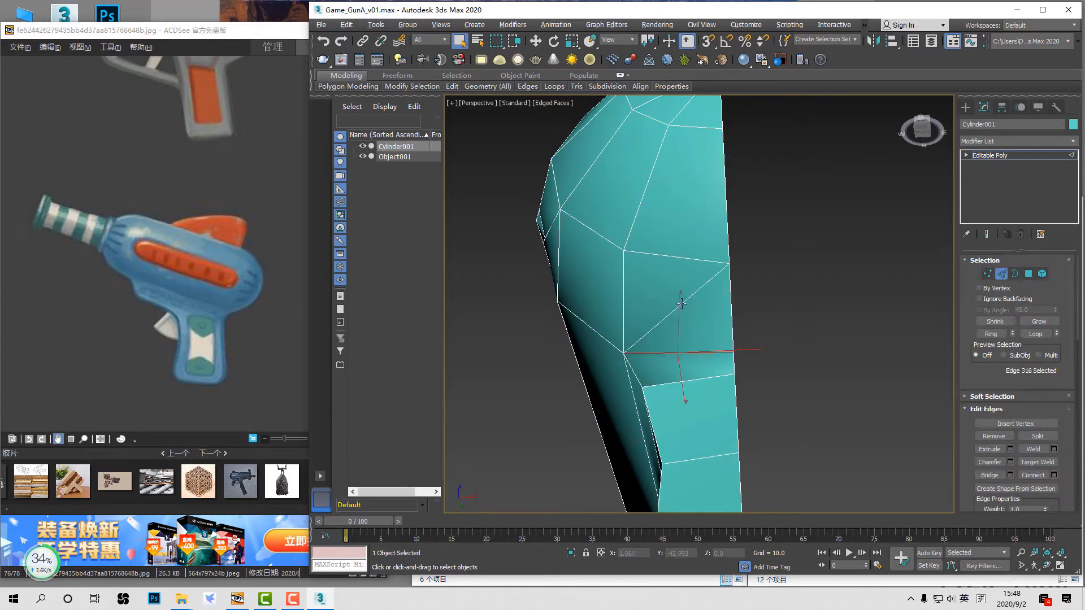
pyautogui.keyDown('alt'); pyautogui.moveTo(699, 317); pyautogui.dragTo(827, 392, button='middle'); pyautogui.keyUp('alt')
pyautogui.scroll(-10, 819, 369)
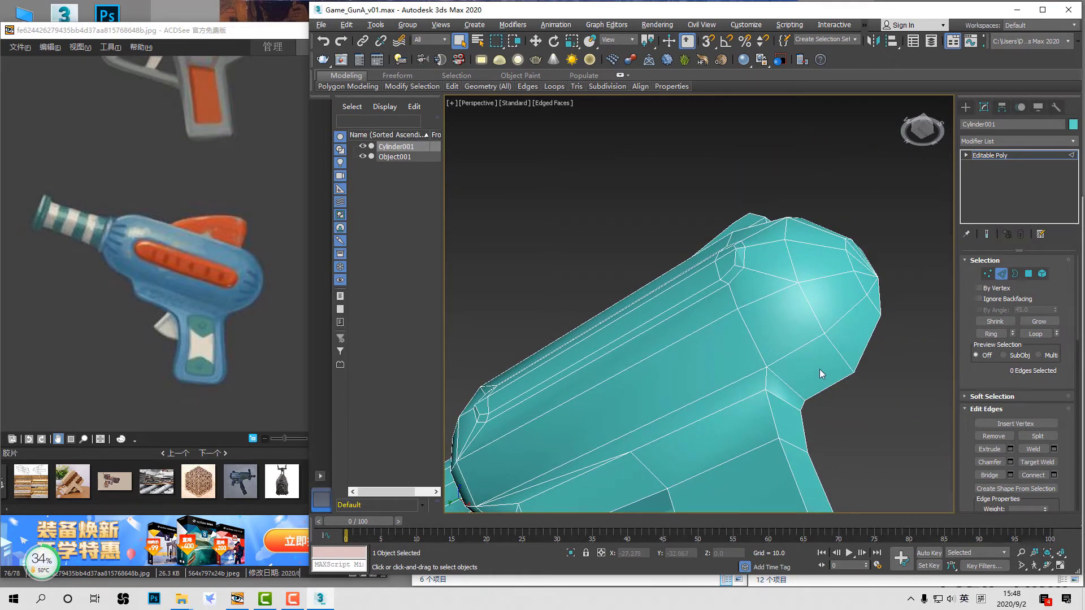
# Step: Move the vertex at the grip's upper rear corner slightly down and inward in the left view
pyautogui.press('l')
pyautogui.moveTo(849, 383); pyautogui.dragTo(794, 353, button='middle')
pyautogui.scroll(8, 794, 354)
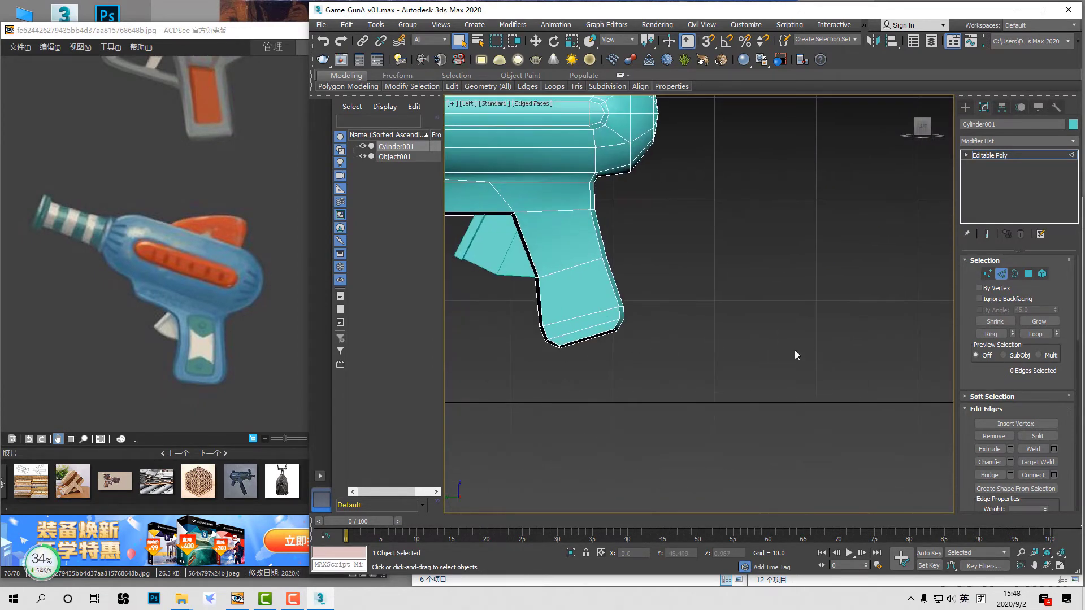
pyautogui.scroll(3, 727, 293)
pyautogui.press('1')
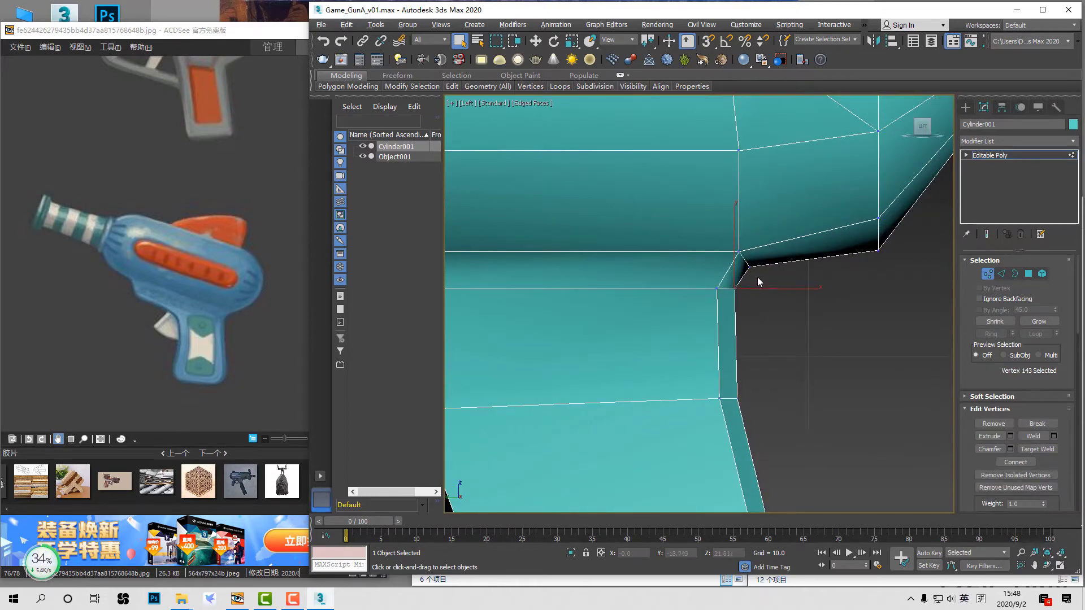
pyautogui.press('w')
pyautogui.moveTo(758, 276); pyautogui.dragTo(759, 277)
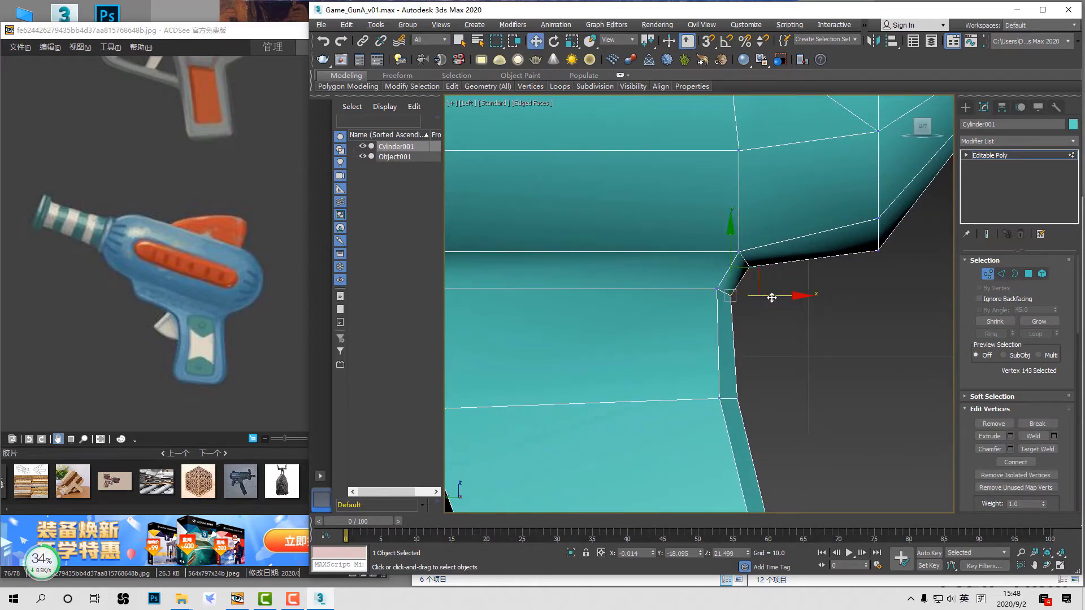
pyautogui.scroll(-4, 797, 333)
pyautogui.click(811, 349)
pyautogui.scroll(-4, 835, 312)
pyautogui.moveTo(835, 312); pyautogui.dragTo(867, 315, button='middle')
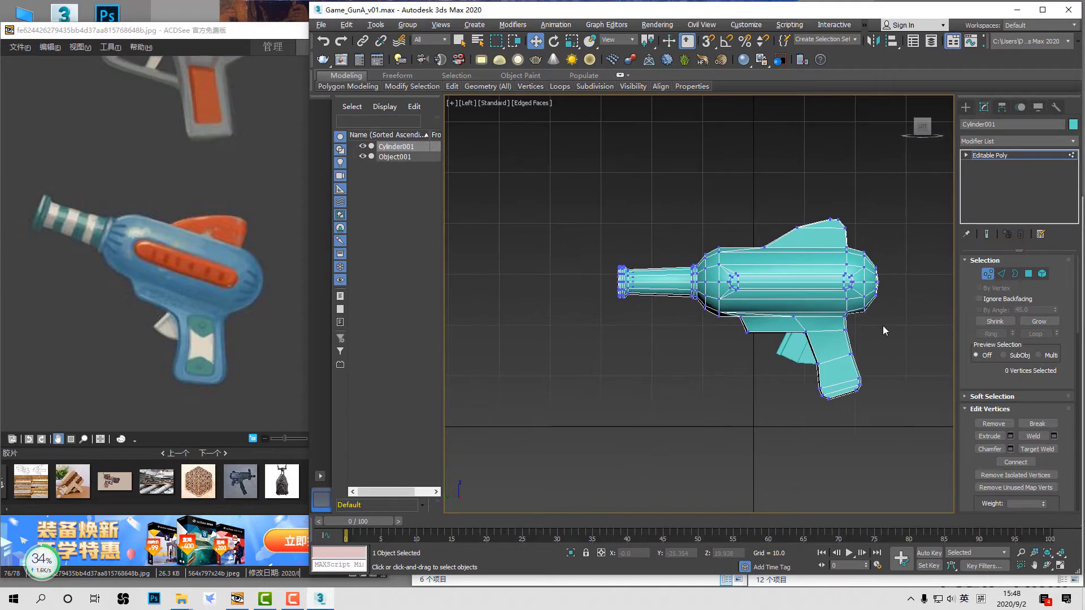
# Step: Leave vertex editing, deselect the body and show the model in perspective without edge display
pyautogui.press('p')
pyautogui.scroll(-2, 816, 326)
pyautogui.click(990, 155)
pyautogui.click(924, 210)
pyautogui.press('F4')
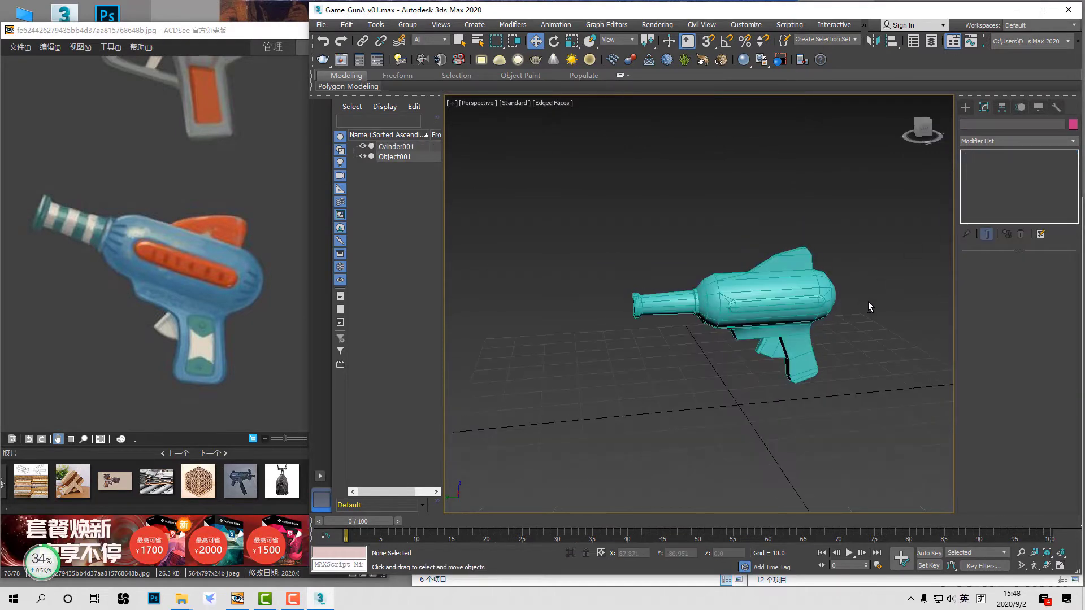
pyautogui.scroll(3, 847, 308)
pyautogui.scroll(2, 791, 356)
pyautogui.keyDown('alt'); pyautogui.moveTo(761, 323); pyautogui.dragTo(756, 329, button='middle'); pyautogui.keyUp('alt')
# Step: Try rotating the gun body and trigger together to match the tilt of the gun in the reference image
pyautogui.moveTo(880, 211); pyautogui.dragTo(801, 301)
pyautogui.press('e')
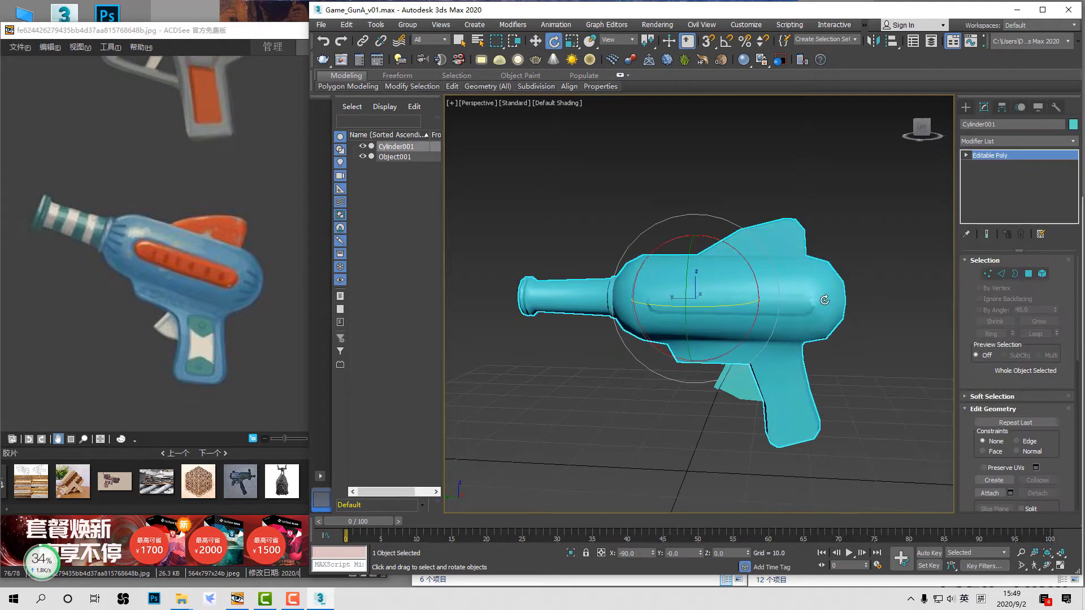
pyautogui.click(847, 383)
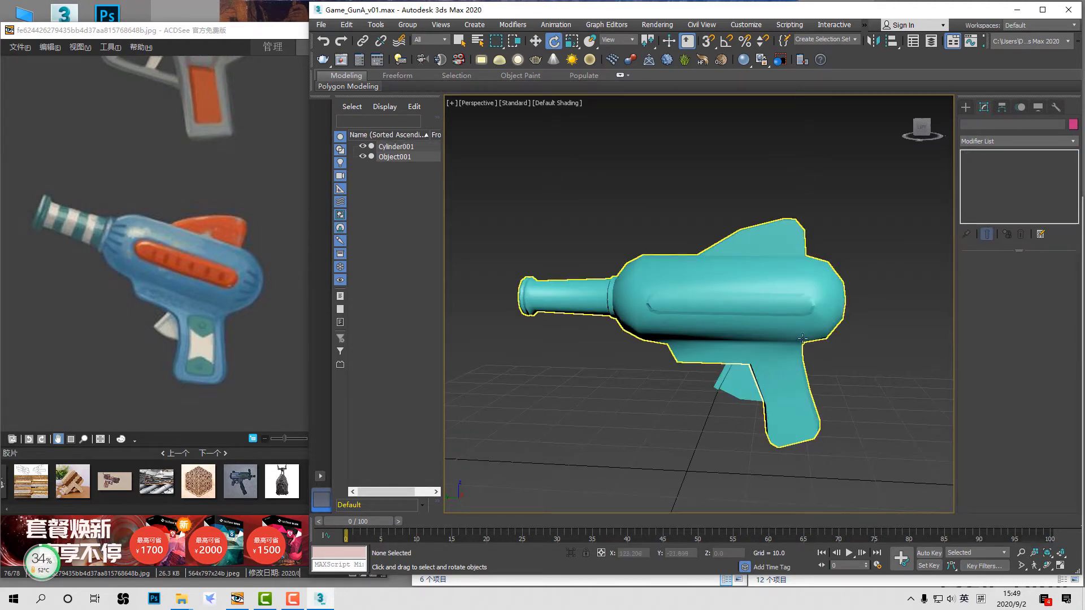
pyautogui.moveTo(852, 389); pyautogui.dragTo(666, 291)
pyautogui.moveTo(762, 321); pyautogui.dragTo(773, 343)
pyautogui.click(883, 396)
pyautogui.keyDown('alt'); pyautogui.moveTo(883, 397); pyautogui.dragTo(888, 373, button='middle'); pyautogui.keyUp('alt')
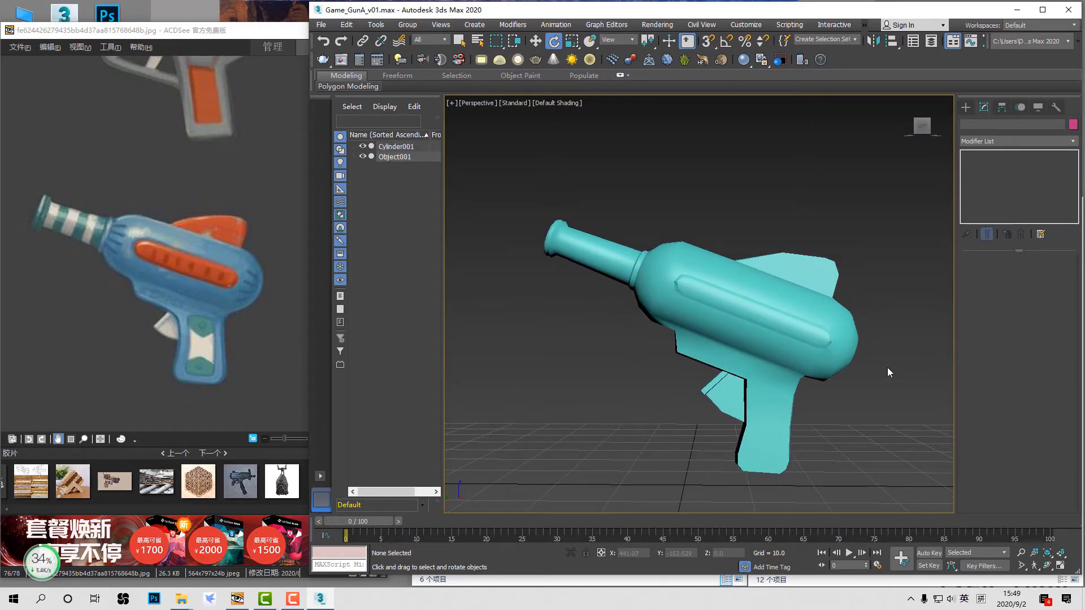
# Step: Undo the rotation of the gun body and trigger
pyautogui.hotkey('ctrl', 'z')
pyautogui.hotkey('ctrl', 'z')
pyautogui.hotkey('ctrl', 'z')
pyautogui.hotkey('ctrl', 'z')
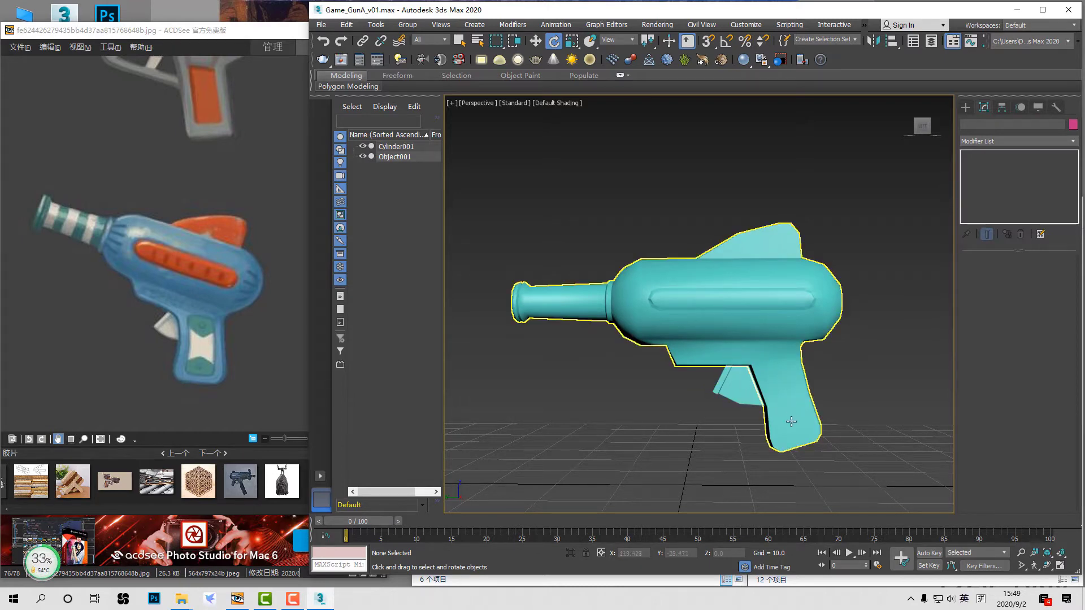
# Step: Inspect the shaded half gun from several angles in perspective, checking its silhouette and surface shading
pyautogui.keyDown('alt'); pyautogui.moveTo(791, 405); pyautogui.dragTo(872, 401, button='middle'); pyautogui.keyUp('alt')
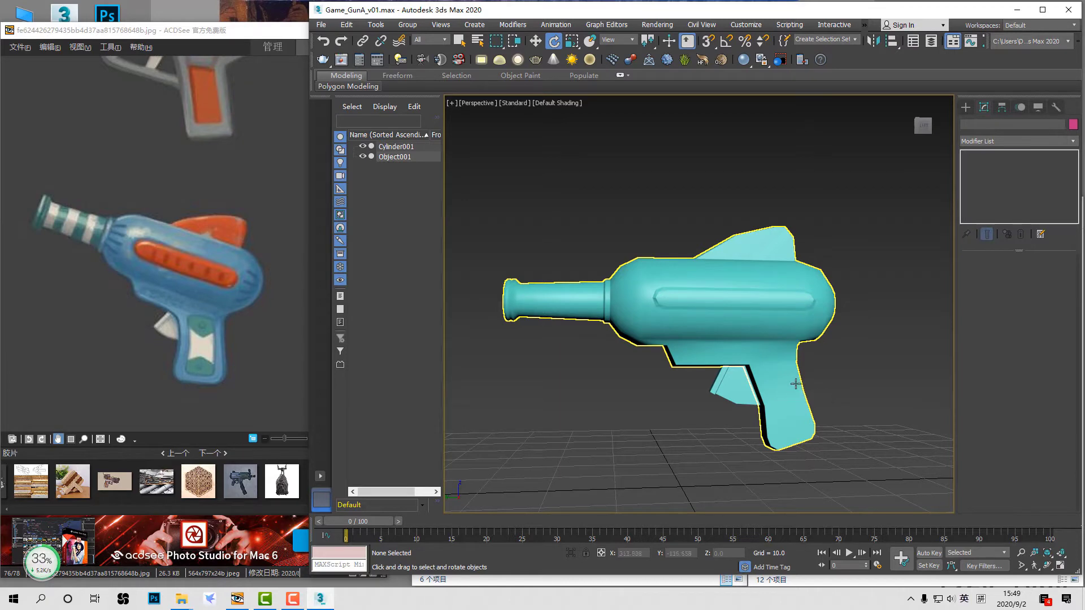
pyautogui.keyDown('alt'); pyautogui.moveTo(787, 393); pyautogui.dragTo(816, 350, button='middle'); pyautogui.keyUp('alt')
pyautogui.moveTo(834, 307)
pyautogui.keyDown('alt'); pyautogui.mouseDown(button='middle')
pyautogui.moveTo(859, 315)
pyautogui.moveTo(826, 317)
pyautogui.mouseUp(button='middle'); pyautogui.keyUp('alt')
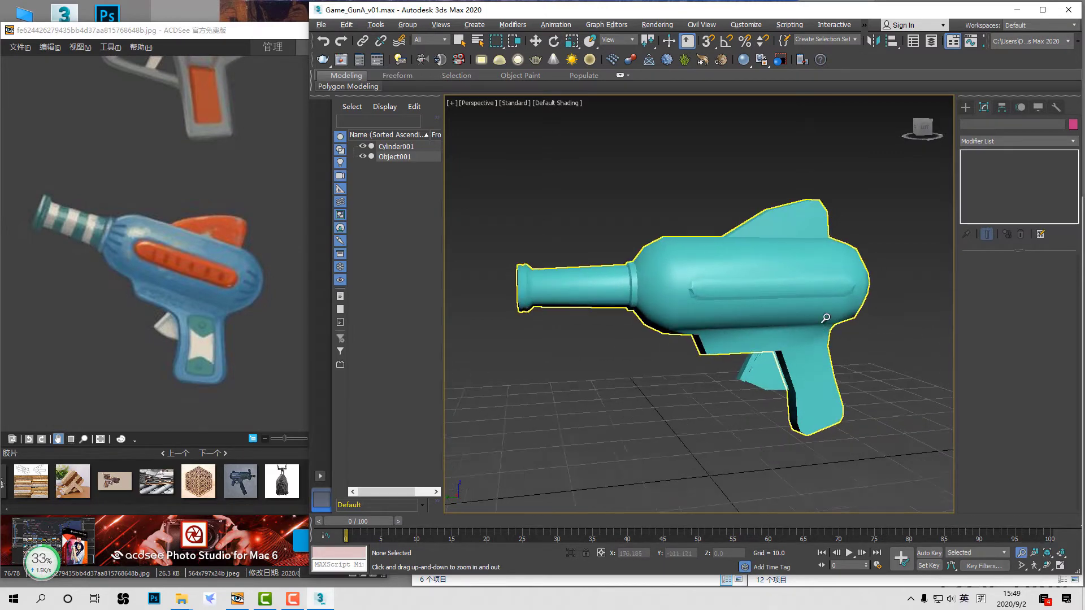
pyautogui.scroll(2, 842, 321)
pyautogui.press('e')
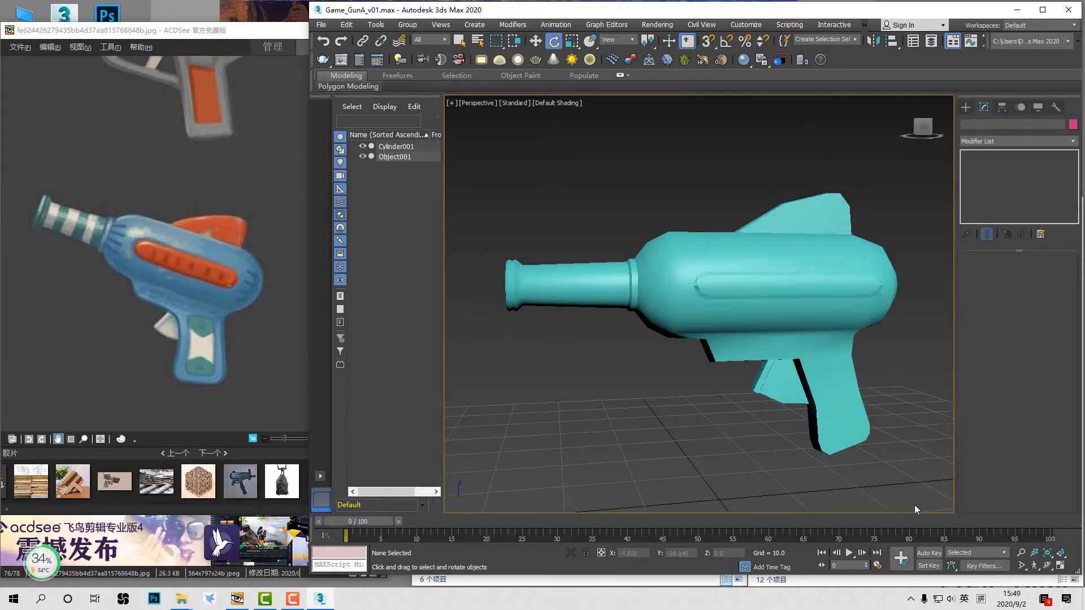
pyautogui.click(950, 581)
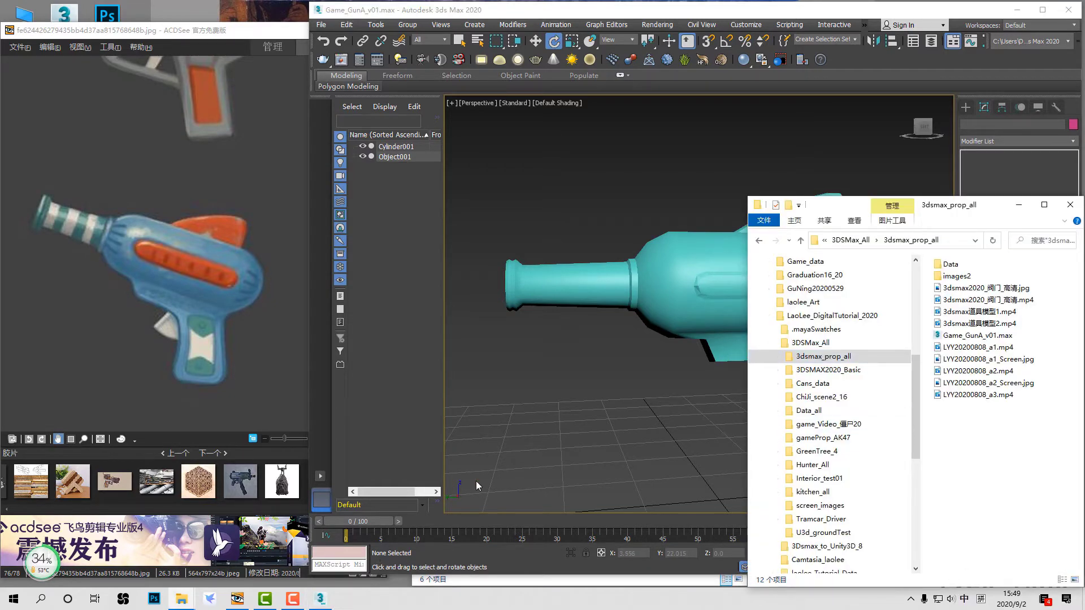
pyautogui.click(661, 388)
# Step: Select all polygons of Cylinder001 and apply Auto Smooth with a 45.0 threshold, then exit polygon editing
pyautogui.click(737, 304)
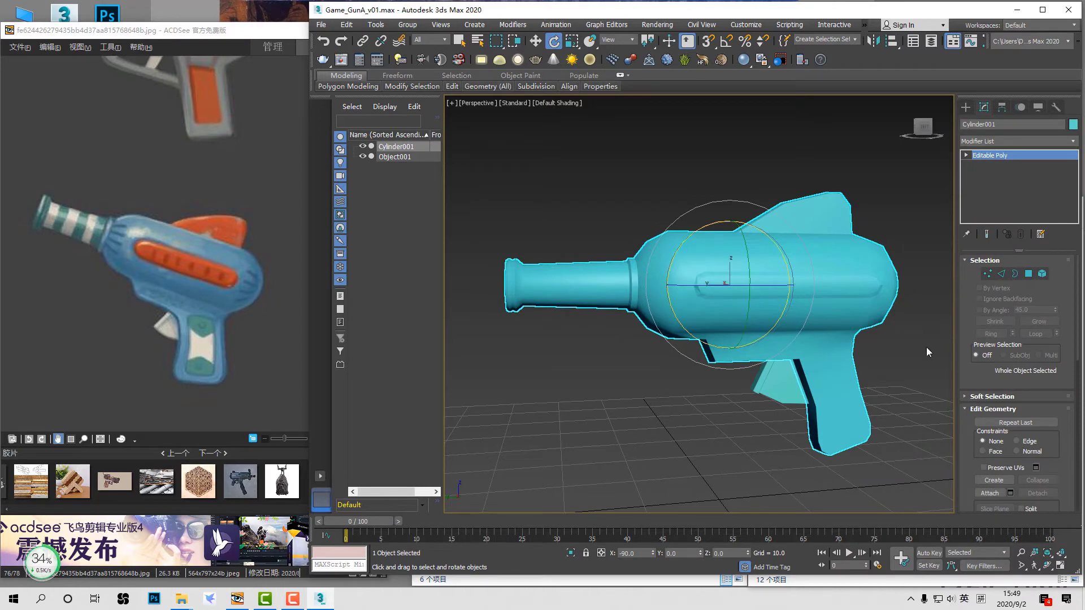
pyautogui.press('4')
pyautogui.hotkey('ctrl', 'a')
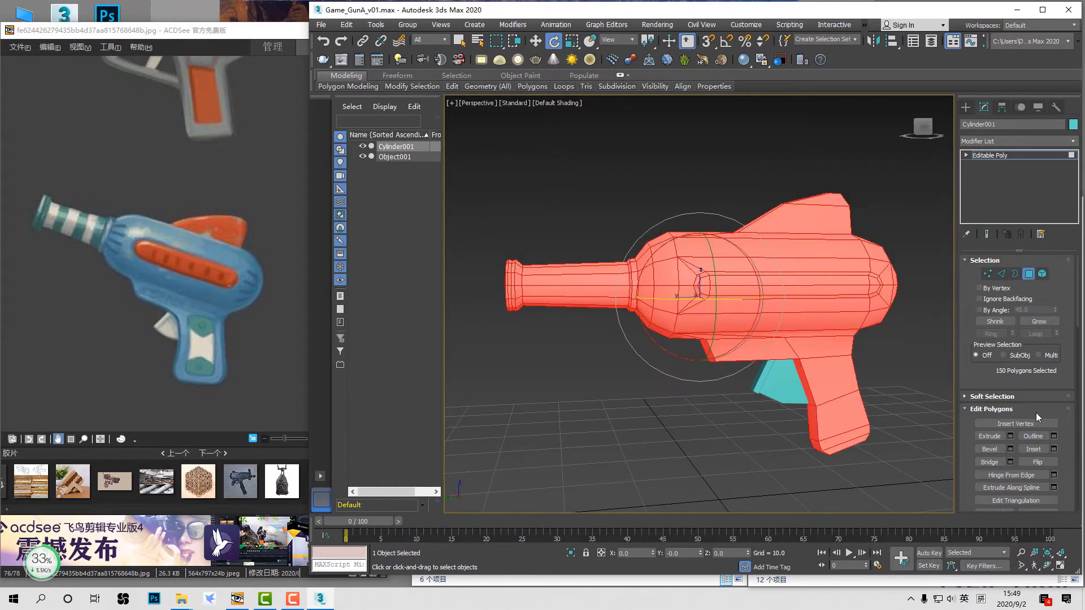
pyautogui.scroll(-10, 1035, 413)
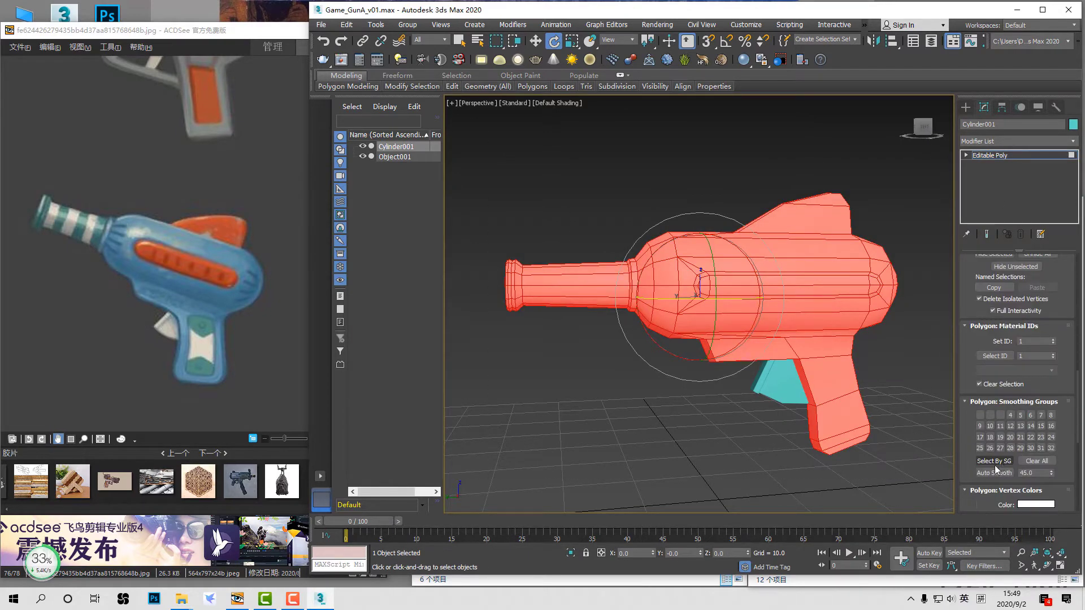
pyautogui.click(994, 474)
pyautogui.click(931, 402)
pyautogui.click(1018, 157)
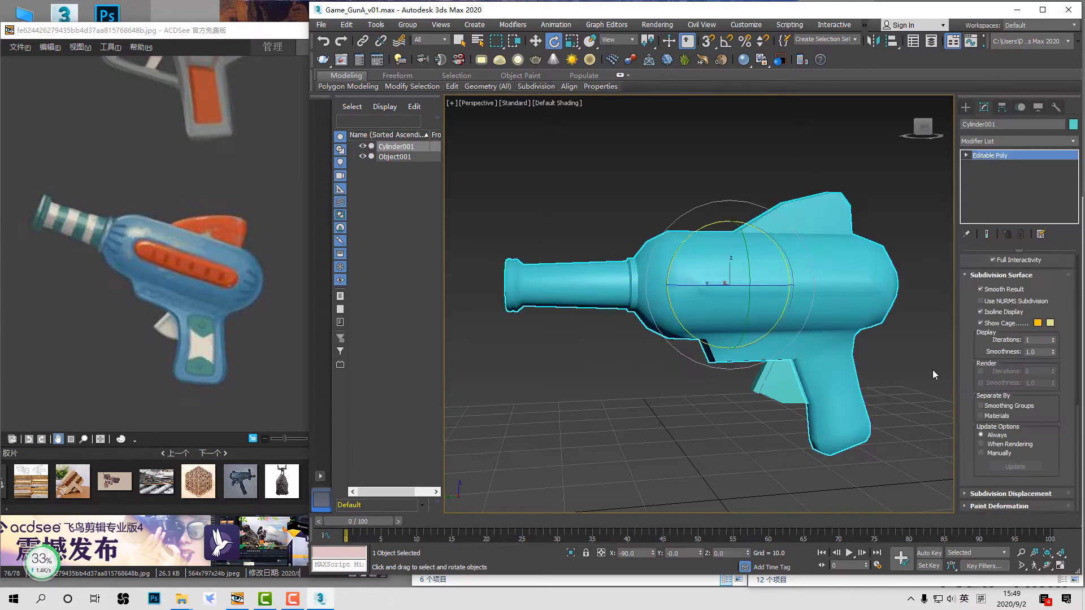
pyautogui.click(933, 370)
pyautogui.moveTo(871, 368)
pyautogui.keyDown('alt'); pyautogui.mouseDown(button='middle')
pyautogui.moveTo(774, 363)
pyautogui.moveTo(886, 382)
pyautogui.moveTo(873, 372)
pyautogui.mouseUp(button='middle'); pyautogui.keyUp('alt')
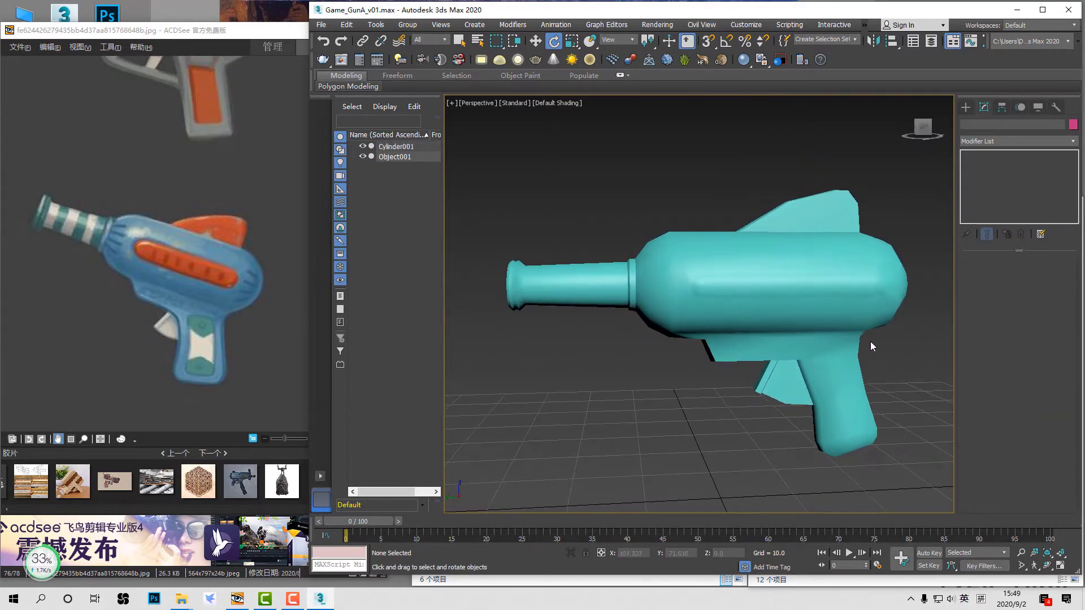
# Step: Create a Standard material in the Slate Material Editor and assign it to the gun body, Cylinder001
pyautogui.click(868, 288)
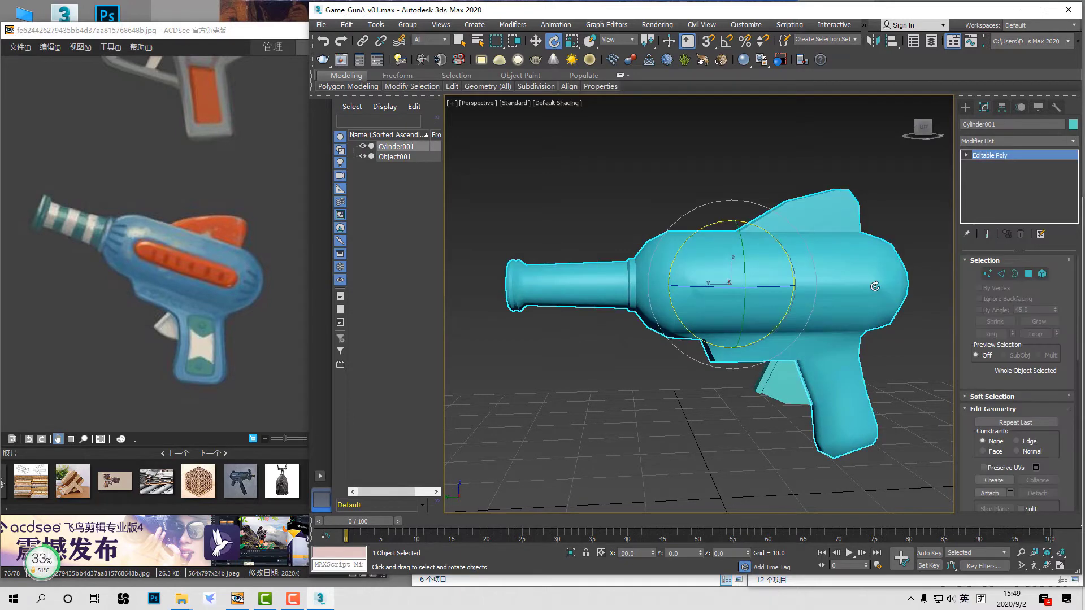
pyautogui.press('m')
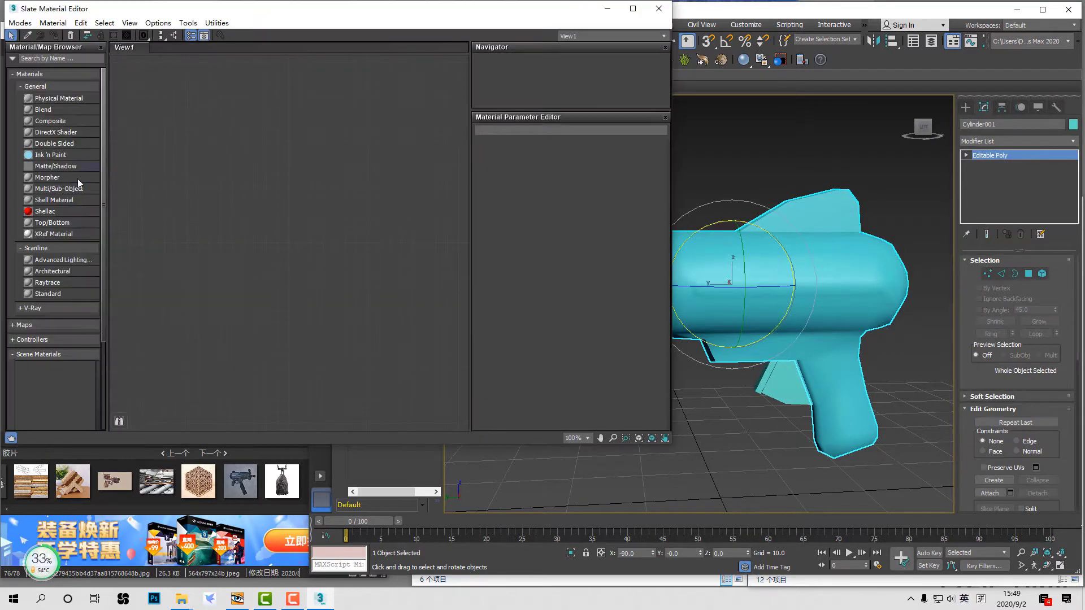
pyautogui.moveTo(67, 294); pyautogui.dragTo(345, 184)
pyautogui.rightClick(344, 189)
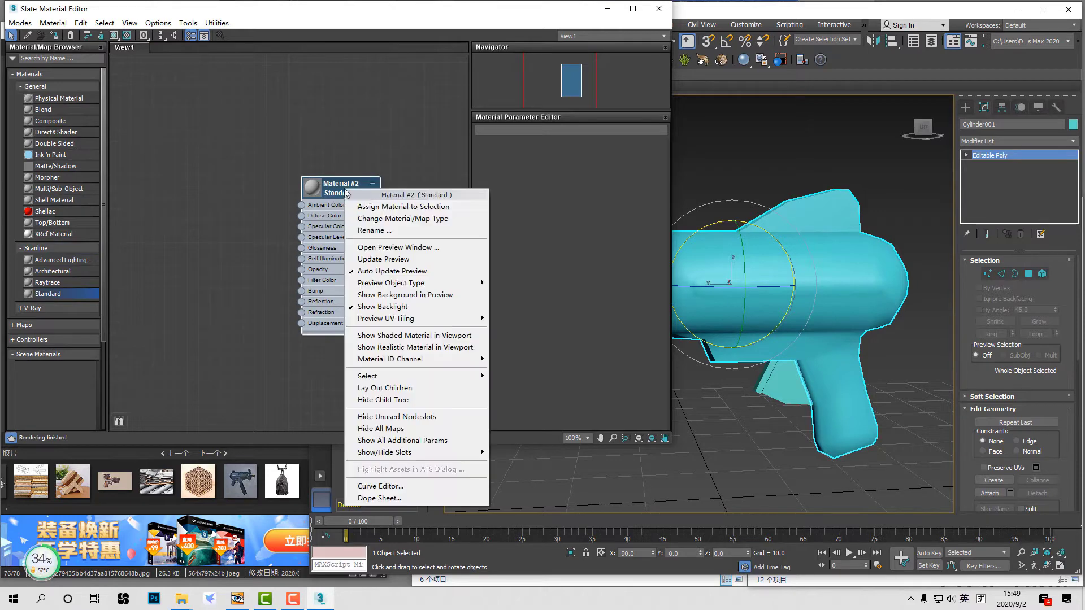
pyautogui.rightClick(335, 187)
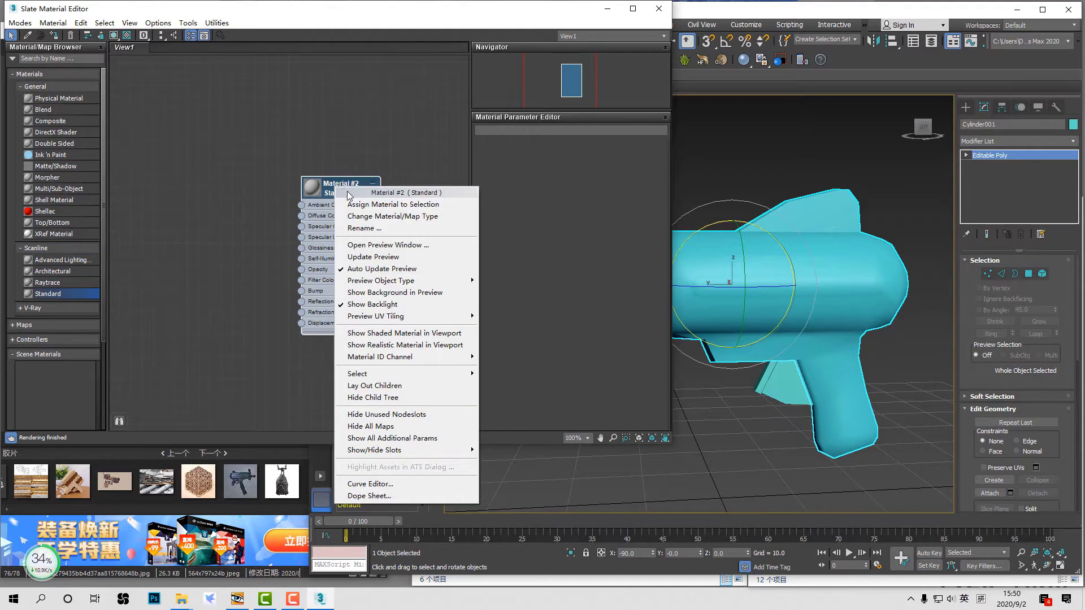
pyautogui.click(360, 205)
pyautogui.moveTo(358, 195); pyautogui.dragTo(305, 208)
pyautogui.moveTo(333, 269); pyautogui.dragTo(822, 285)
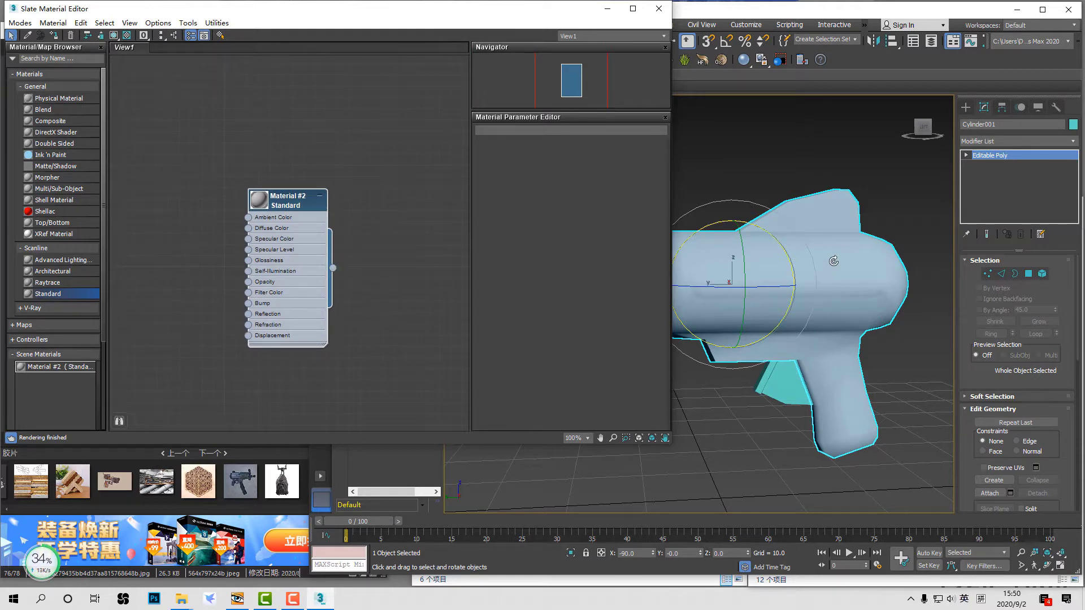
pyautogui.rightClick(833, 261)
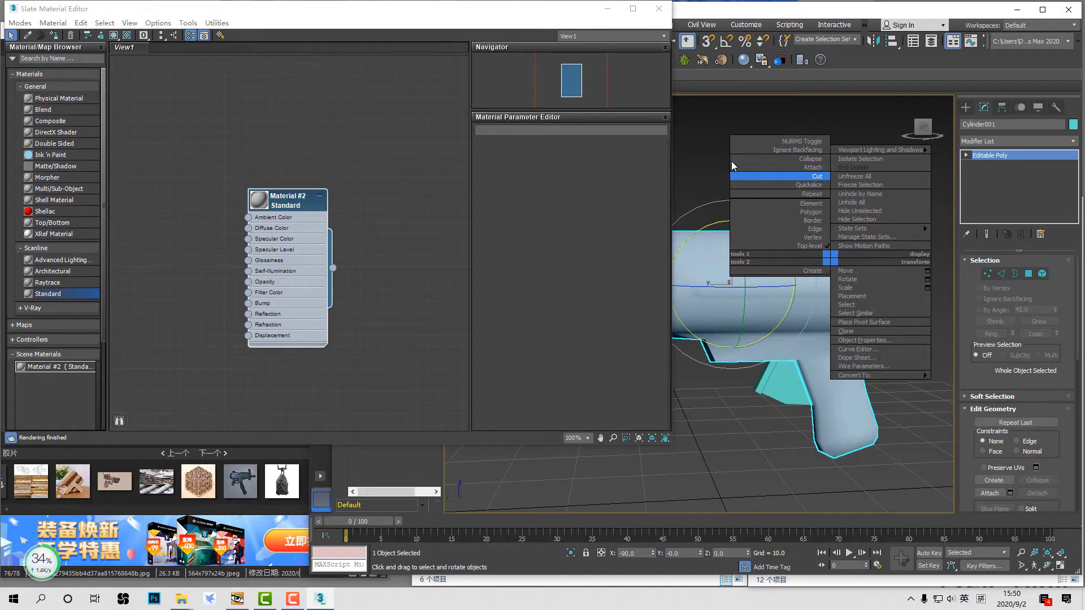
pyautogui.click(347, 153)
# Step: Load the image uv01.jpg as a Bitmap map in the Standard material's Diffuse channel
pyautogui.doubleClick(289, 198)
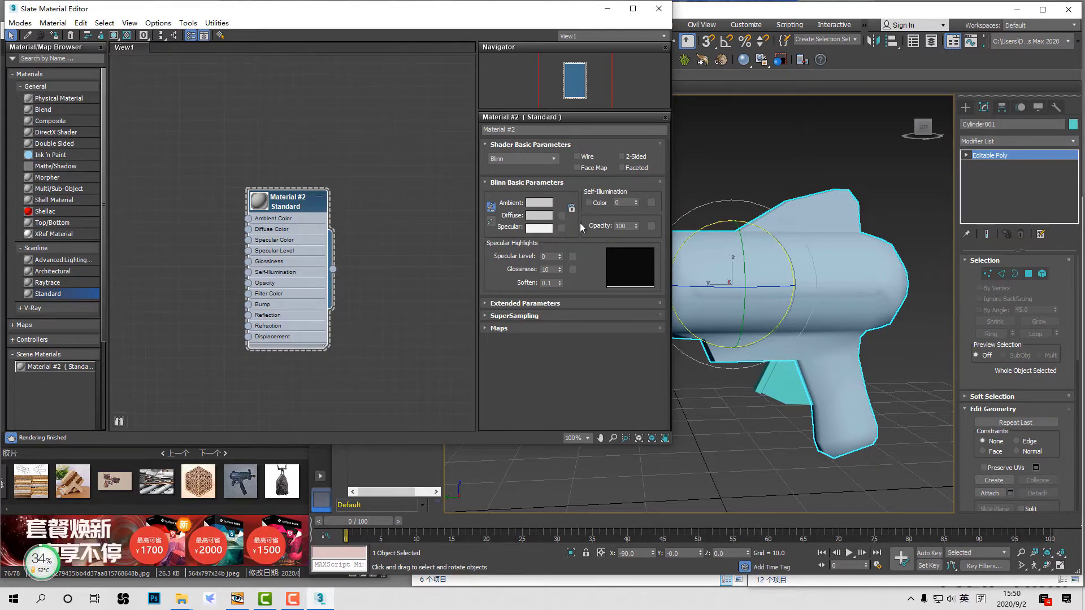
pyautogui.click(562, 217)
pyautogui.click(455, 146)
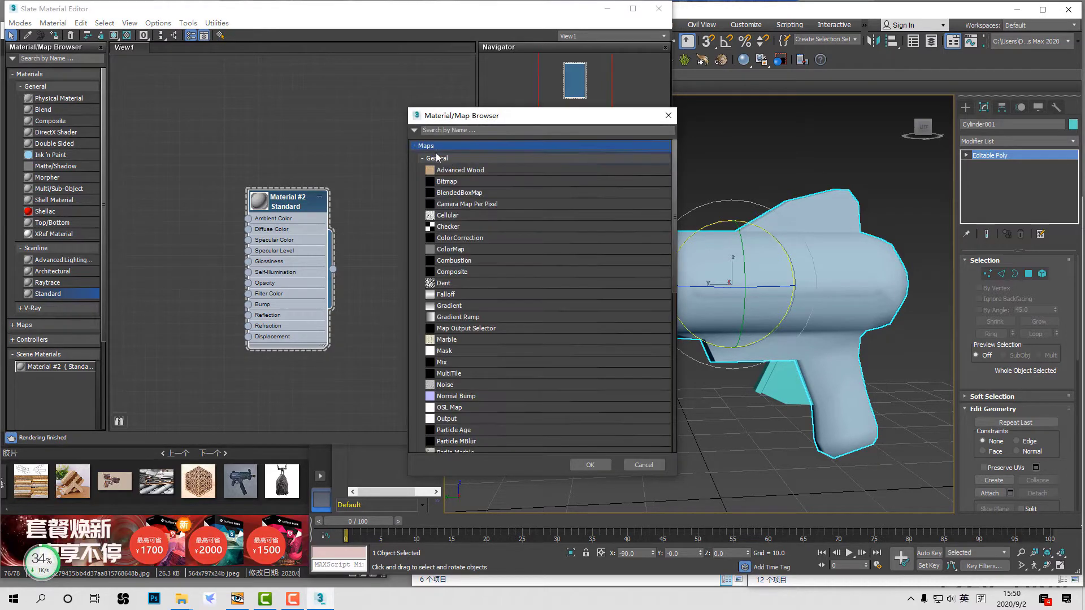
pyautogui.doubleClick(456, 182)
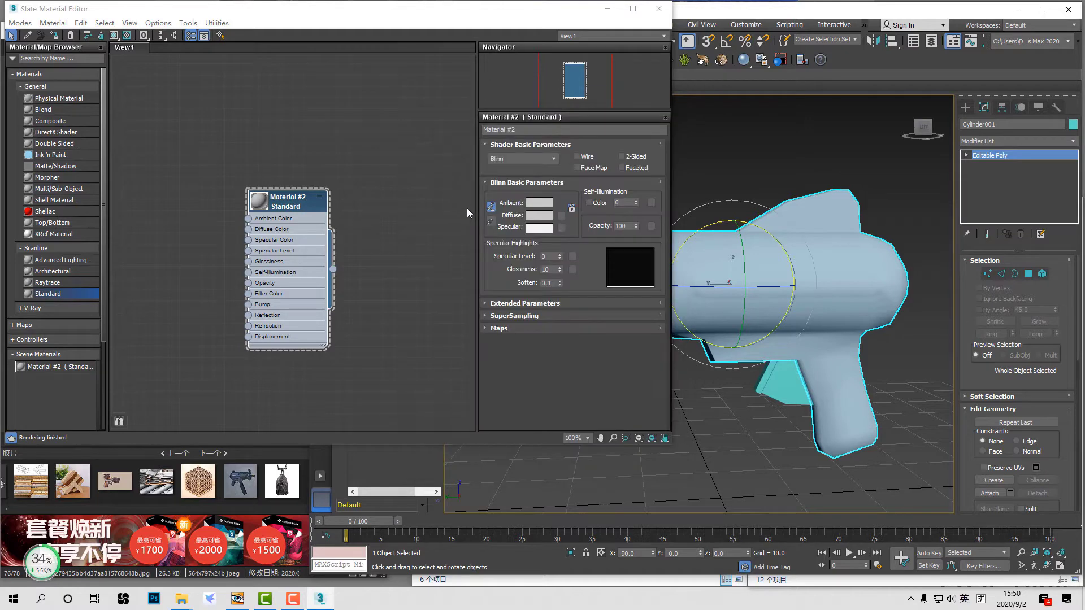
pyautogui.click(531, 47)
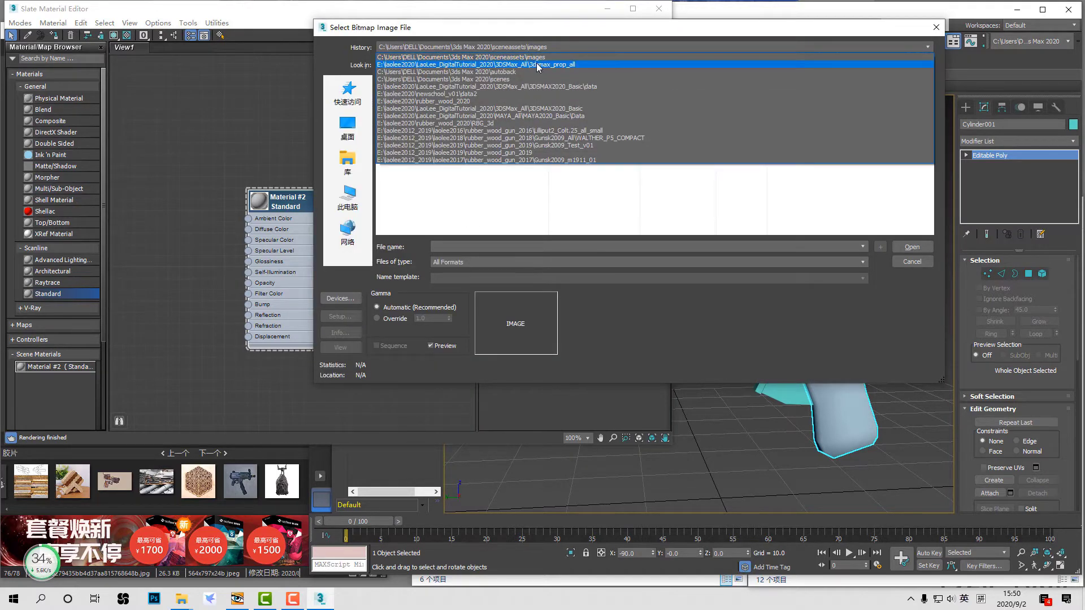
pyautogui.click(537, 65)
pyautogui.click(549, 66)
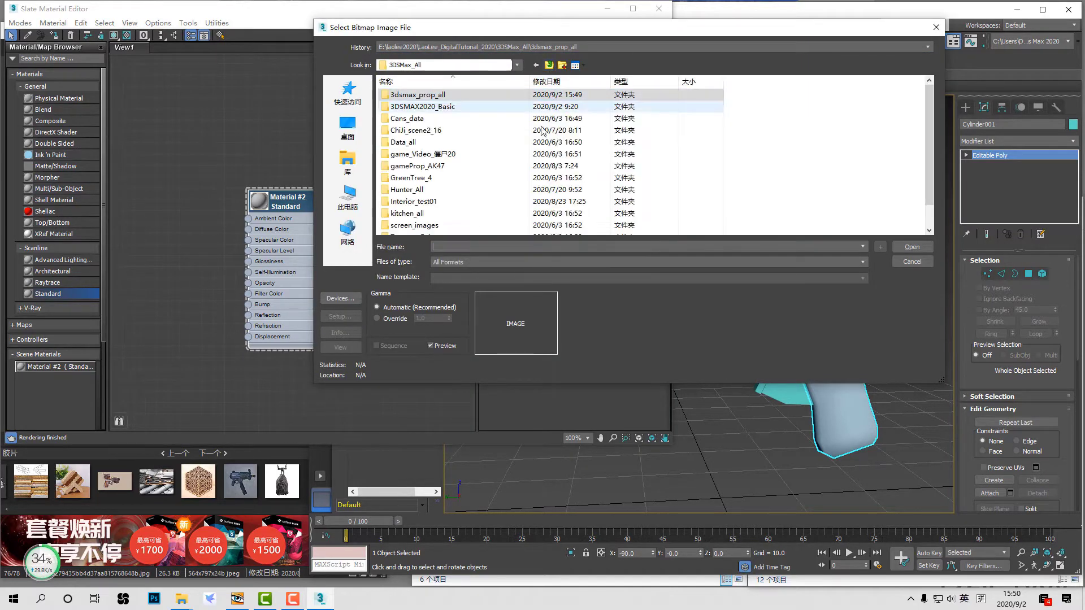
pyautogui.click(549, 65)
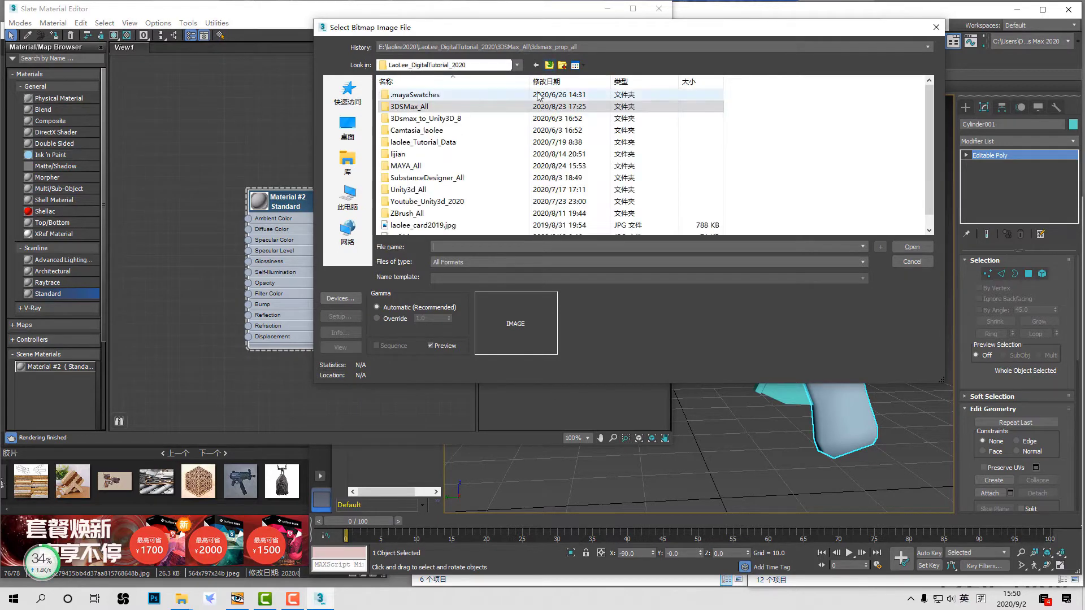
pyautogui.doubleClick(397, 225)
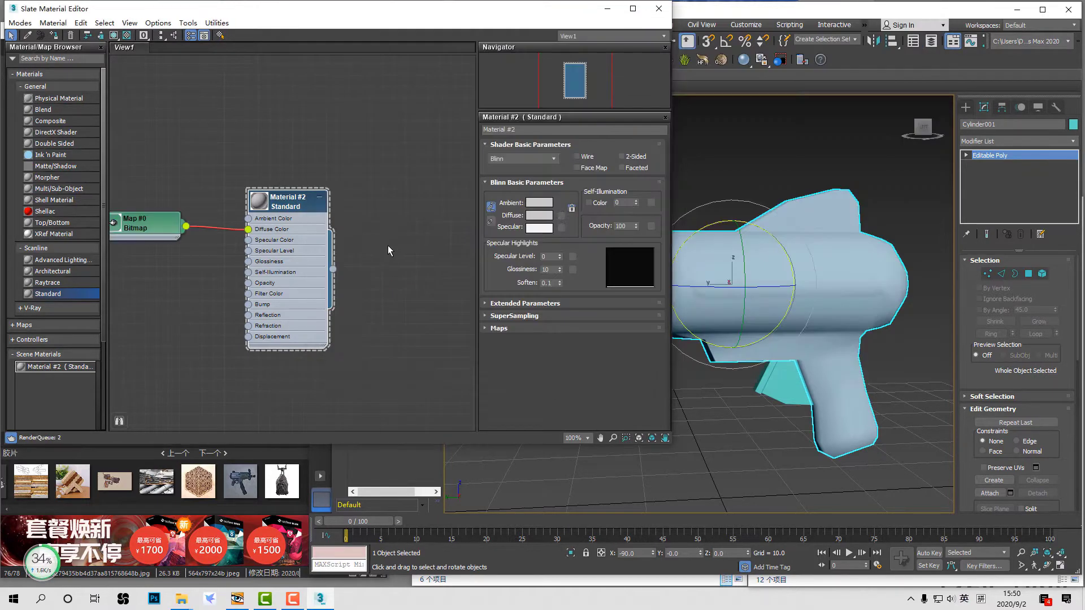
# Step: Show the textured material shaded on the gun body in the viewport and close the material editor
pyautogui.moveTo(183, 210); pyautogui.dragTo(282, 207, button='middle')
pyautogui.click(114, 36)
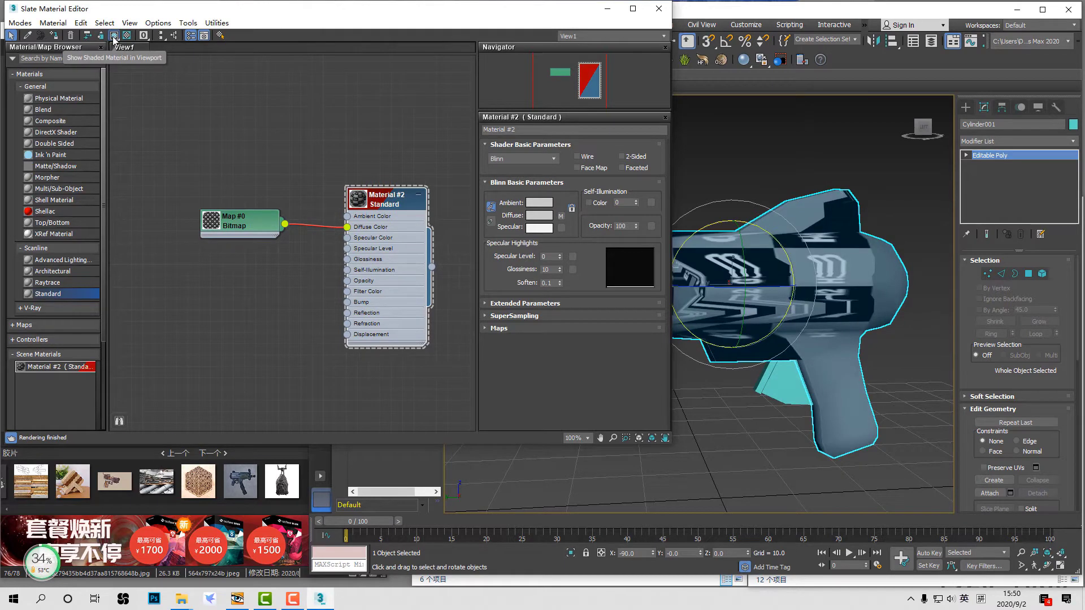
pyautogui.moveTo(148, 9); pyautogui.dragTo(166, 28)
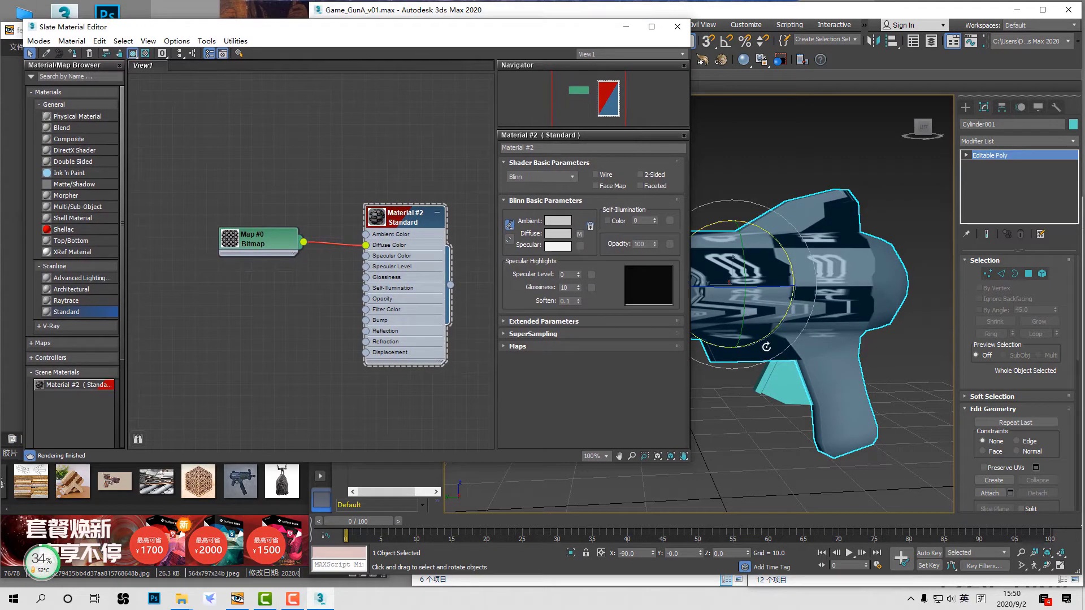
pyautogui.click(678, 26)
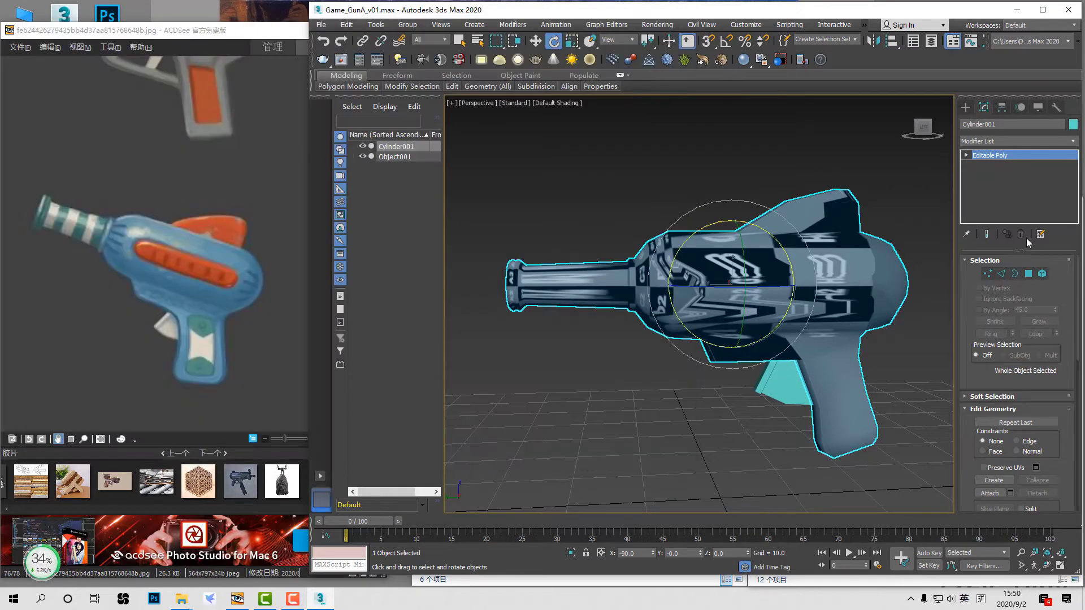
# Step: Set the bitmap's U and V tiling to 10 and close the material editor
pyautogui.press('m')
pyautogui.doubleClick(257, 247)
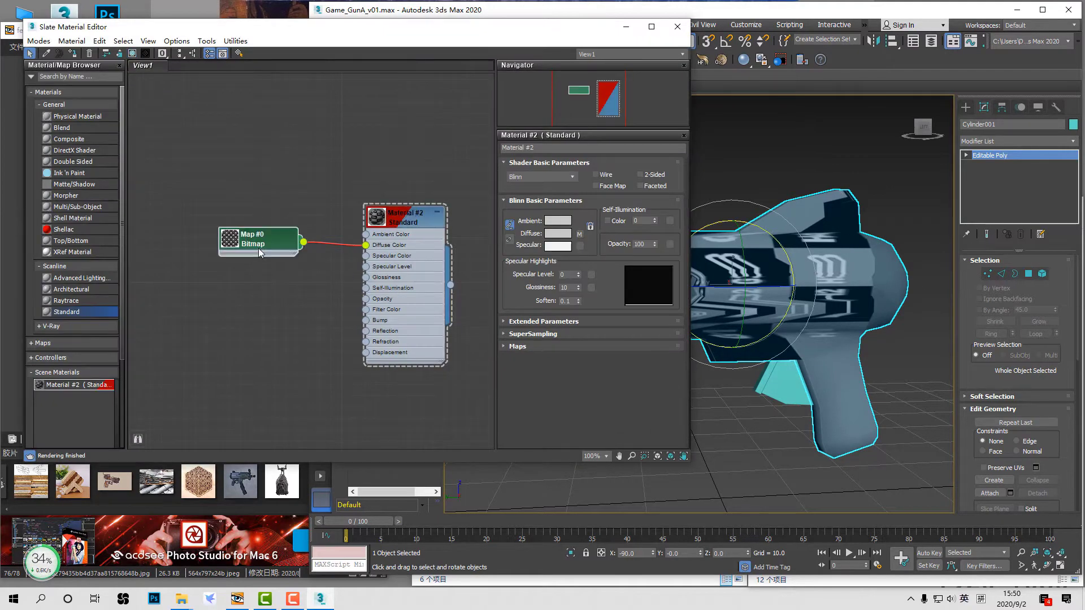
pyautogui.write('10')
pyautogui.press('Tab')
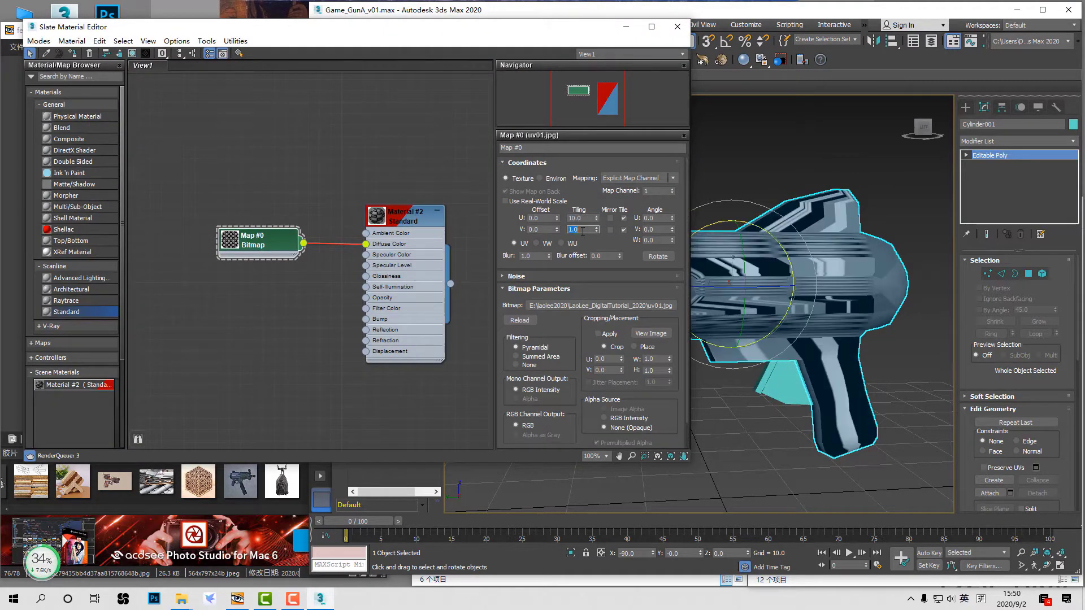
pyautogui.write('10')
pyautogui.press('Return')
pyautogui.click(678, 27)
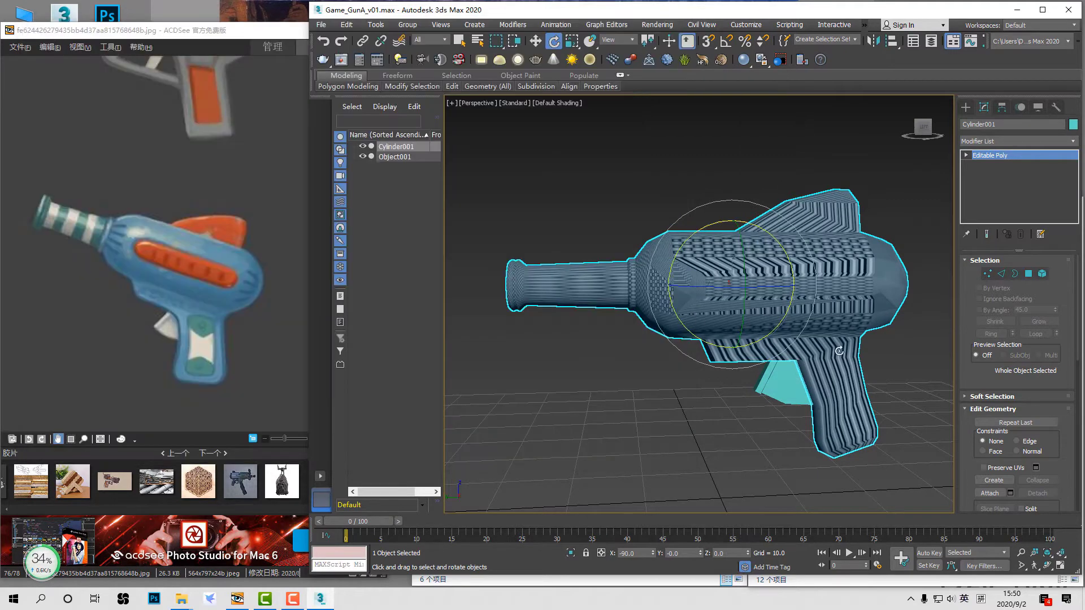
# Step: Add an Unwrap UVW modifier to Cylinder001 and open its UV editor
pyautogui.keyDown('alt'); pyautogui.moveTo(846, 268); pyautogui.dragTo(870, 286, button='middle'); pyautogui.keyUp('alt')
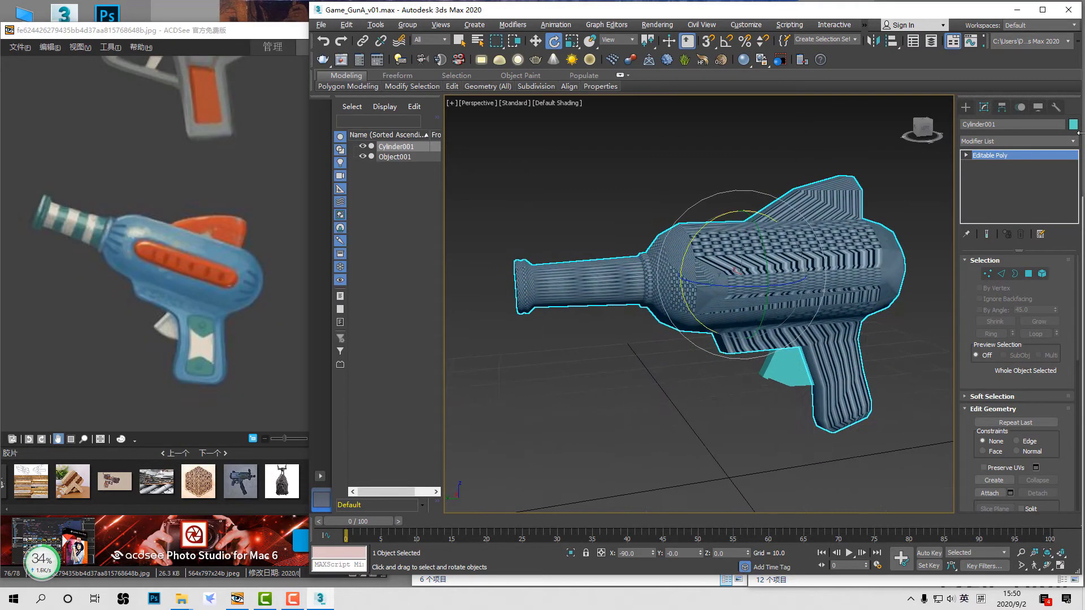
pyautogui.click(1052, 137)
pyautogui.press('u')
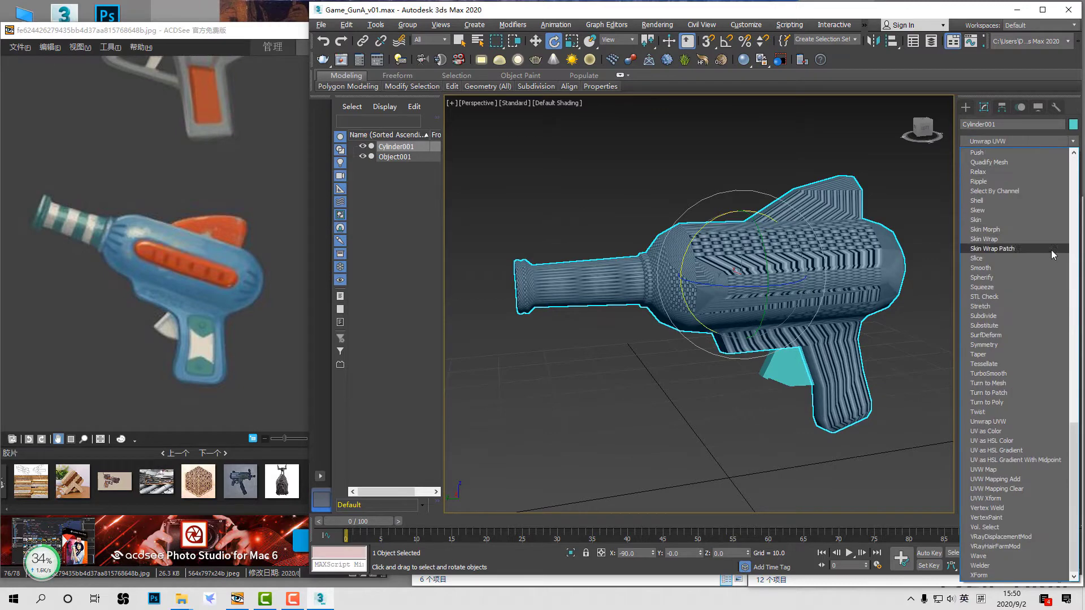
pyautogui.click(1004, 421)
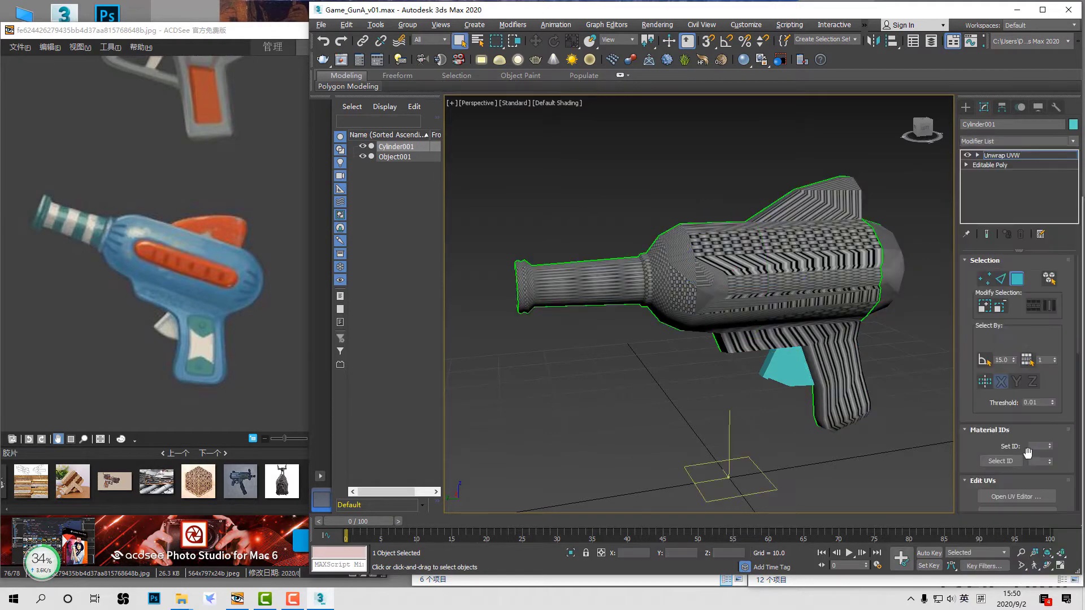
pyautogui.click(1032, 498)
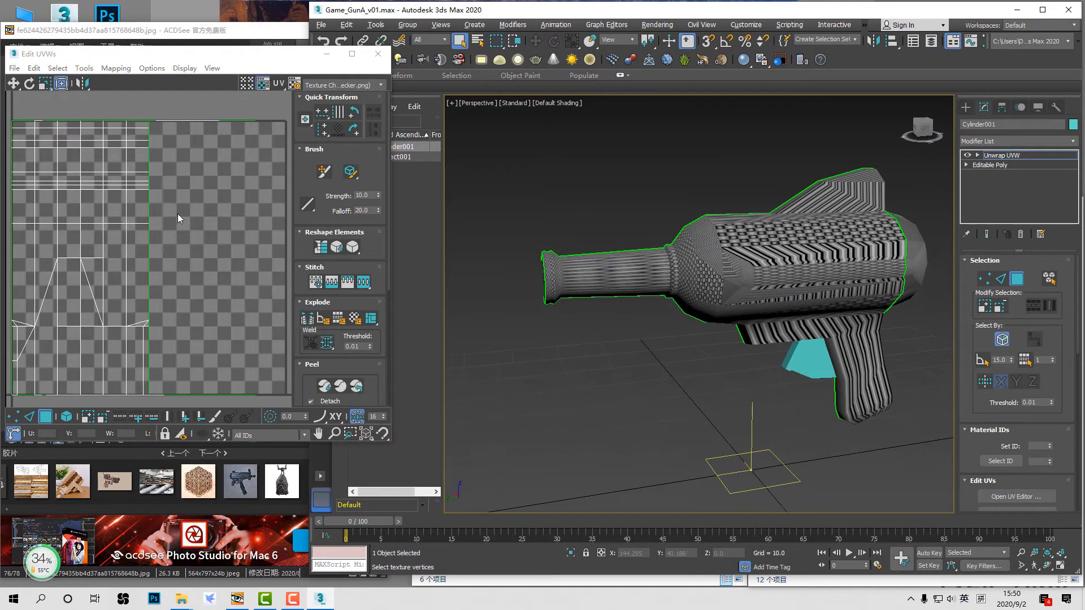
# Step: Apply Flatten Mapping to the gun body's UVs with a 45.0 polygon angle threshold and 0.001 spacing
pyautogui.click(120, 72)
pyautogui.click(134, 80)
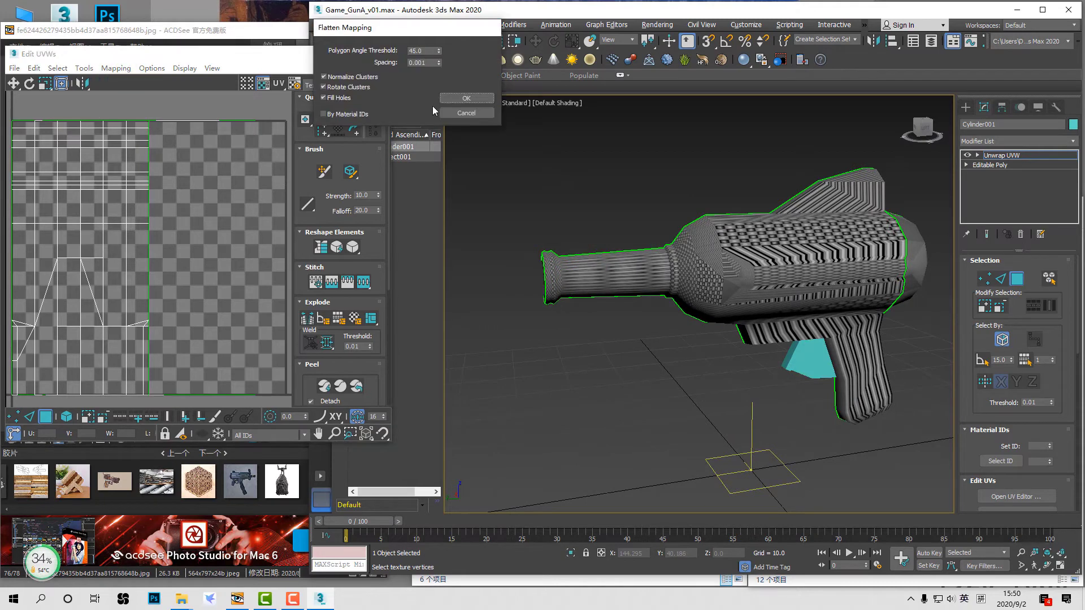
pyautogui.click(454, 102)
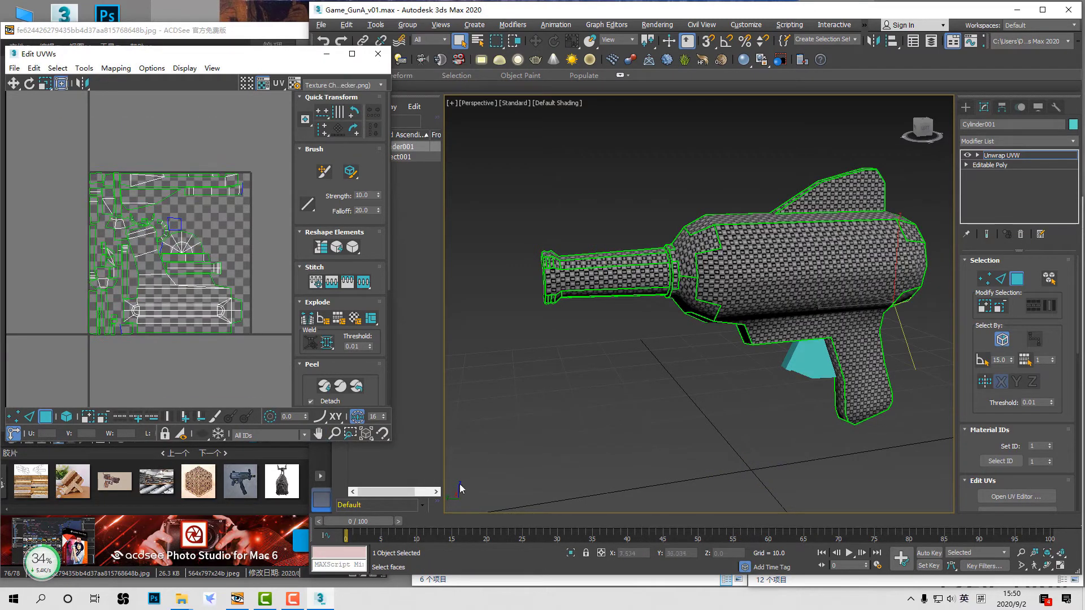
# Step: Enlarge the UV editor, select all UV faces of the gun body and project them with a quick planar map
pyautogui.moveTo(390, 445); pyautogui.dragTo(445, 510)
pyautogui.moveTo(512, 144); pyautogui.dragTo(993, 469)
pyautogui.keyDown('alt'); pyautogui.moveTo(881, 396); pyautogui.dragTo(813, 404, button='middle'); pyautogui.keyUp('alt')
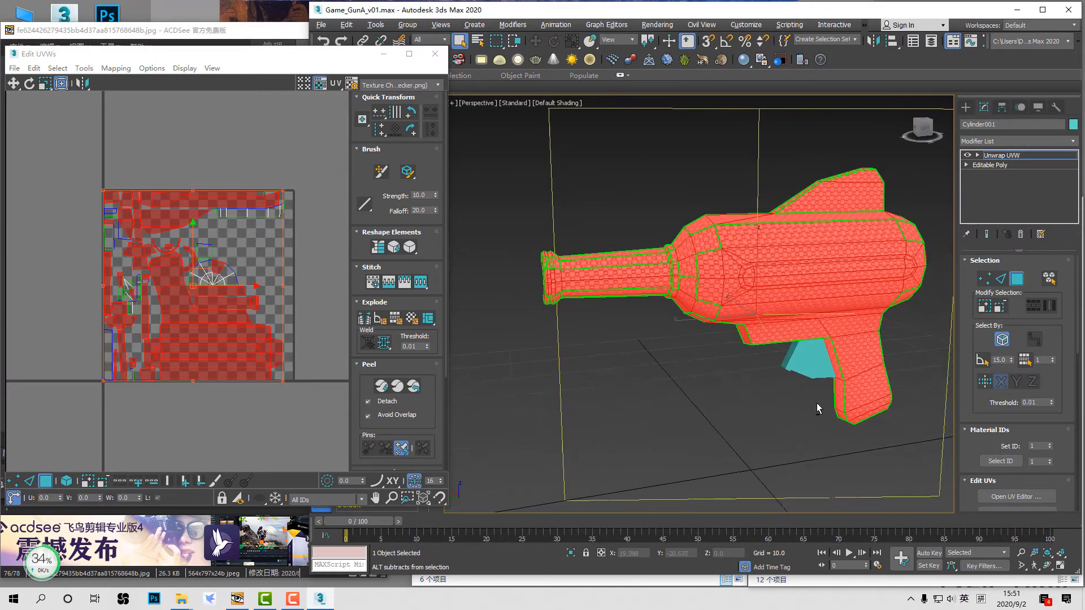
pyautogui.moveTo(56, 136); pyautogui.dragTo(333, 412)
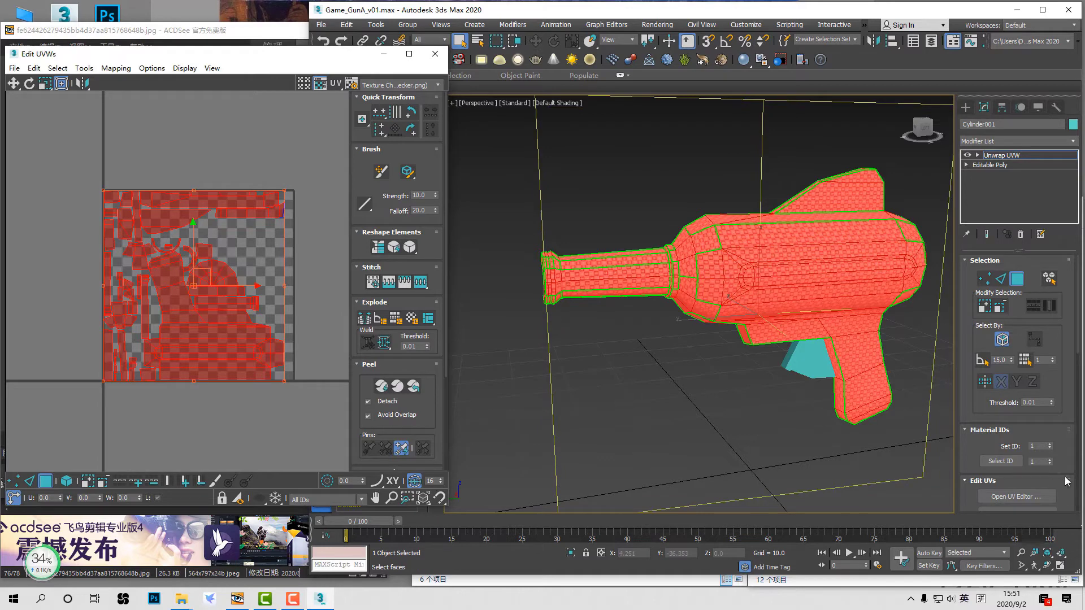
pyautogui.moveTo(1067, 481); pyautogui.dragTo(1054, 390)
pyautogui.scroll(-3, 1017, 421)
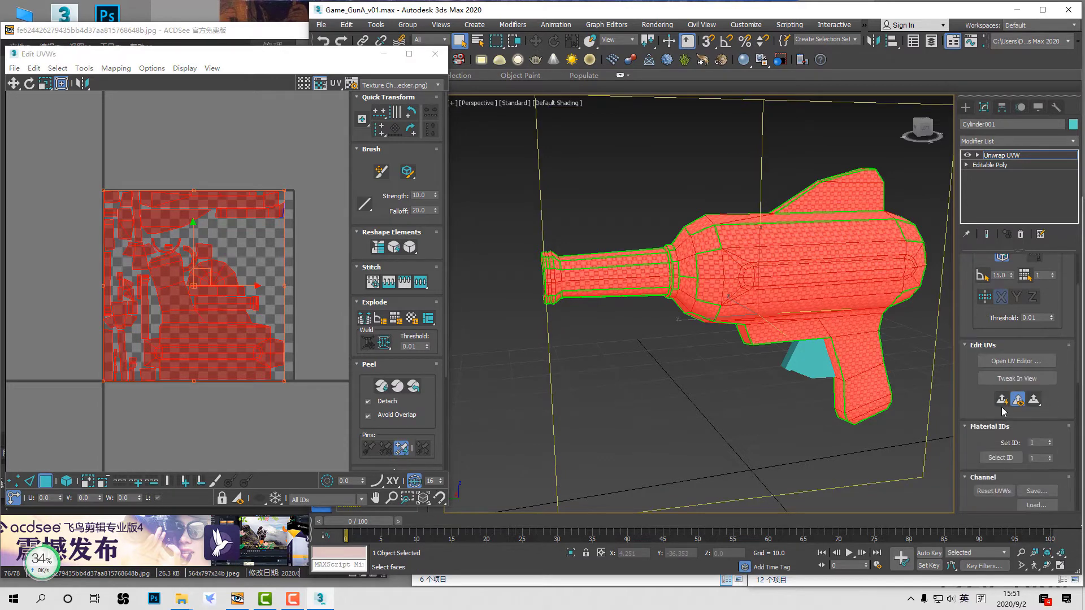
pyautogui.click(1002, 400)
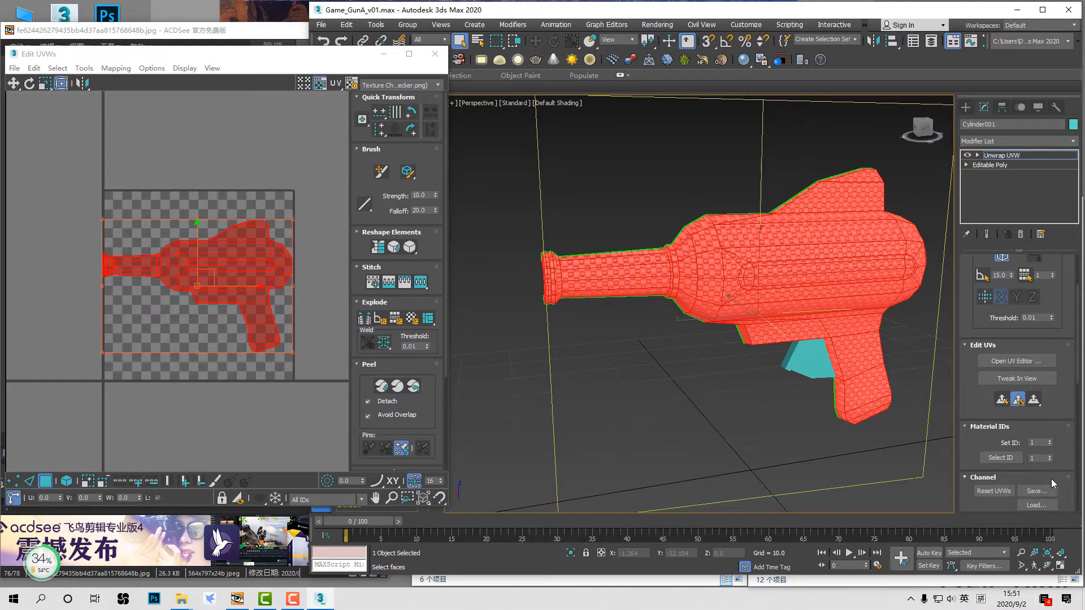
pyautogui.moveTo(1051, 479)
pyautogui.mouseDown()
pyautogui.moveTo(1034, 334)
pyautogui.moveTo(1035, 472)
pyautogui.mouseUp()
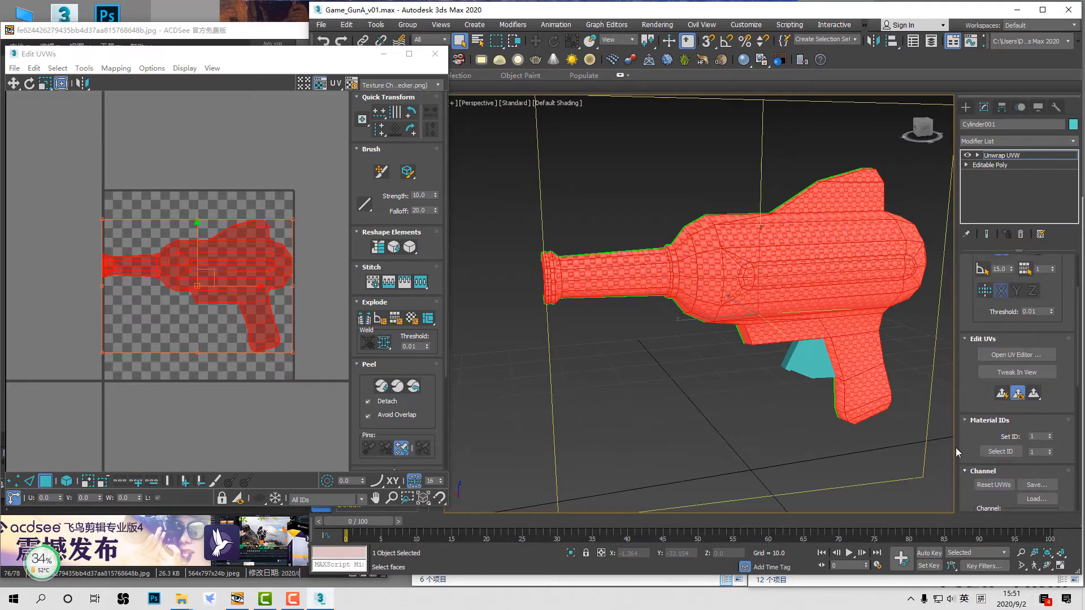
# Step: Relax the gun body's UVs by polygon angles with 100 iterations, amount 0.1 and stretch 0.0, then deselect the faces
pyautogui.click(84, 68)
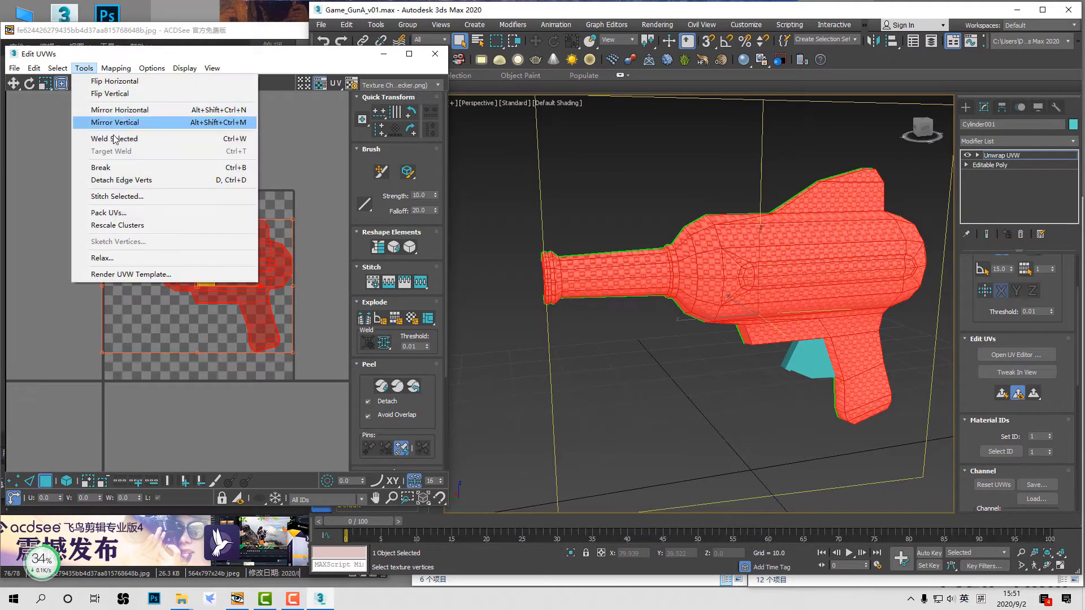
pyautogui.click(116, 252)
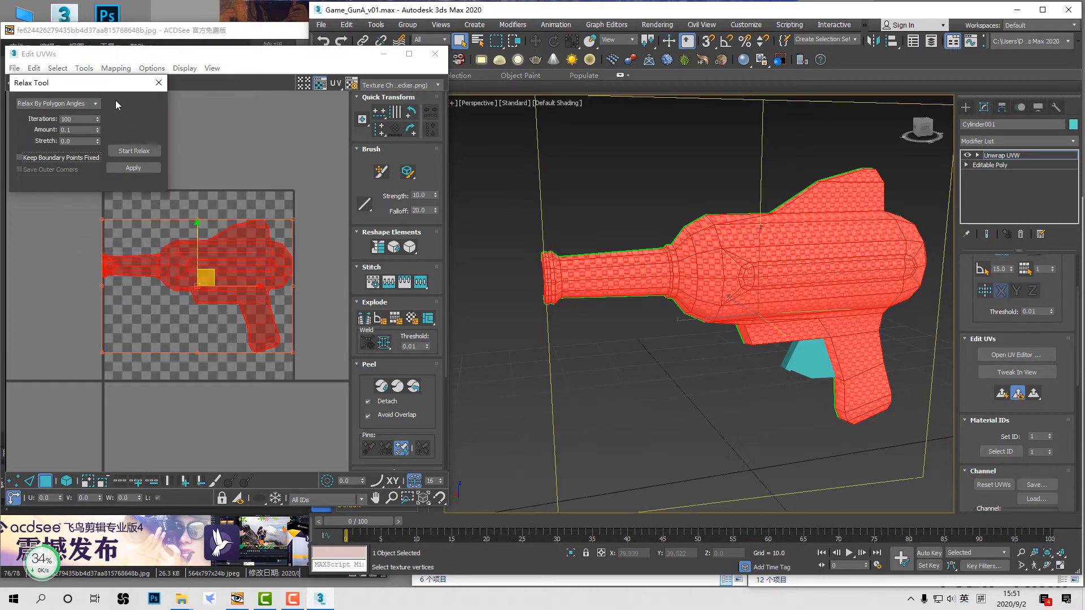
pyautogui.click(133, 151)
pyautogui.click(254, 247)
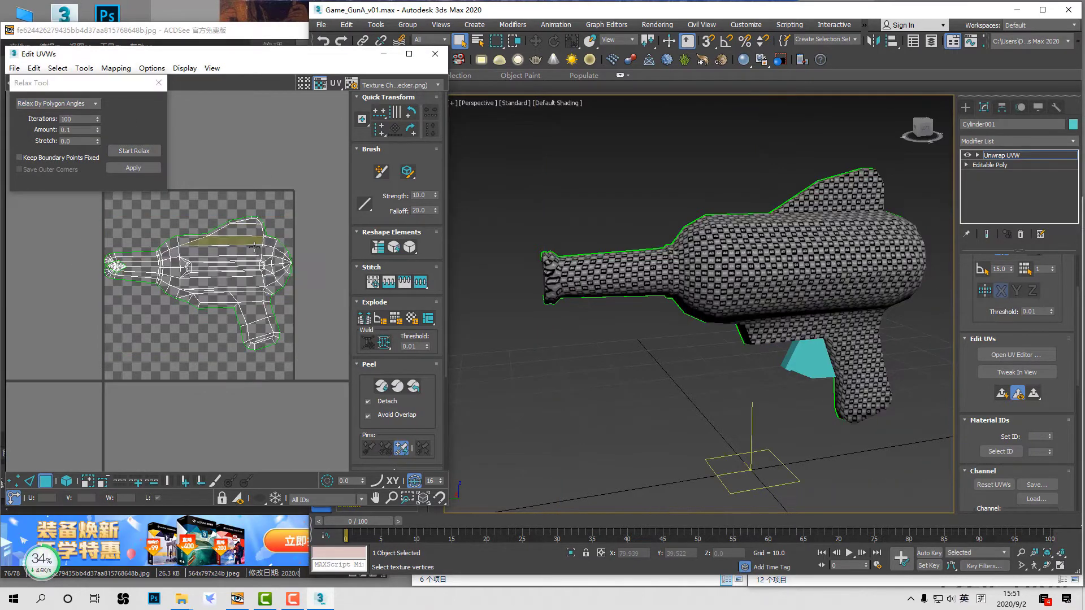
# Step: Turn on edged faces, select the muzzle's inner centre vertex and move its UV point outward beyond the barrel tip
pyautogui.scroll(4, 592, 286)
pyautogui.moveTo(592, 285)
pyautogui.keyDown('alt'); pyautogui.mouseDown(button='middle')
pyautogui.moveTo(687, 252)
pyautogui.moveTo(605, 270)
pyautogui.mouseUp(button='middle'); pyautogui.keyUp('alt')
pyautogui.press('1')
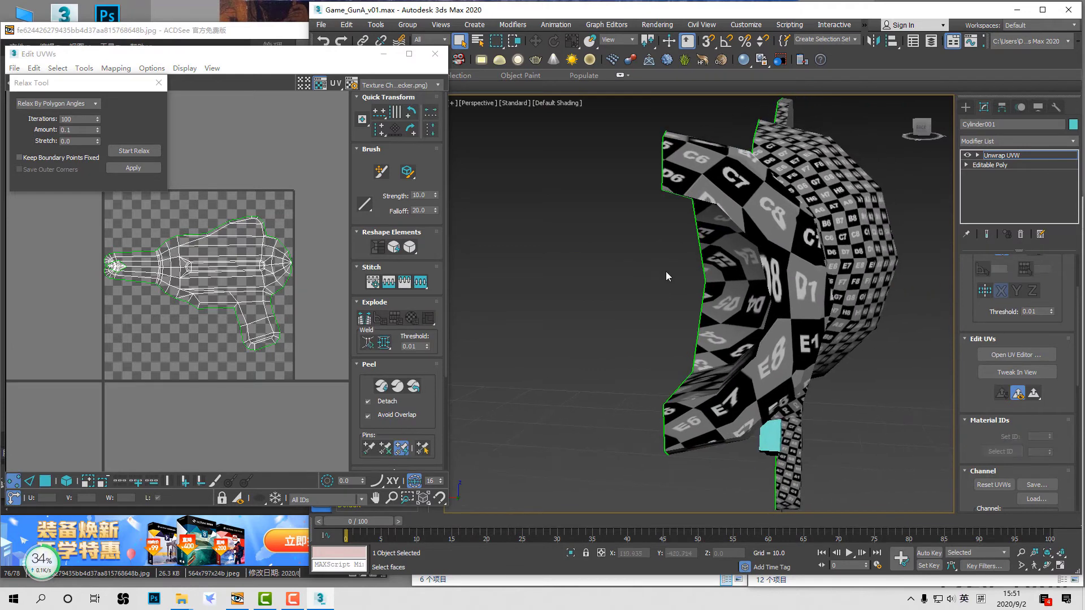
pyautogui.click(705, 282)
pyautogui.press('F4')
pyautogui.scroll(3, 113, 229)
pyautogui.moveTo(113, 229); pyautogui.dragTo(225, 244, button='middle')
pyautogui.scroll(3, 269, 342)
pyautogui.moveTo(254, 269); pyautogui.dragTo(137, 277)
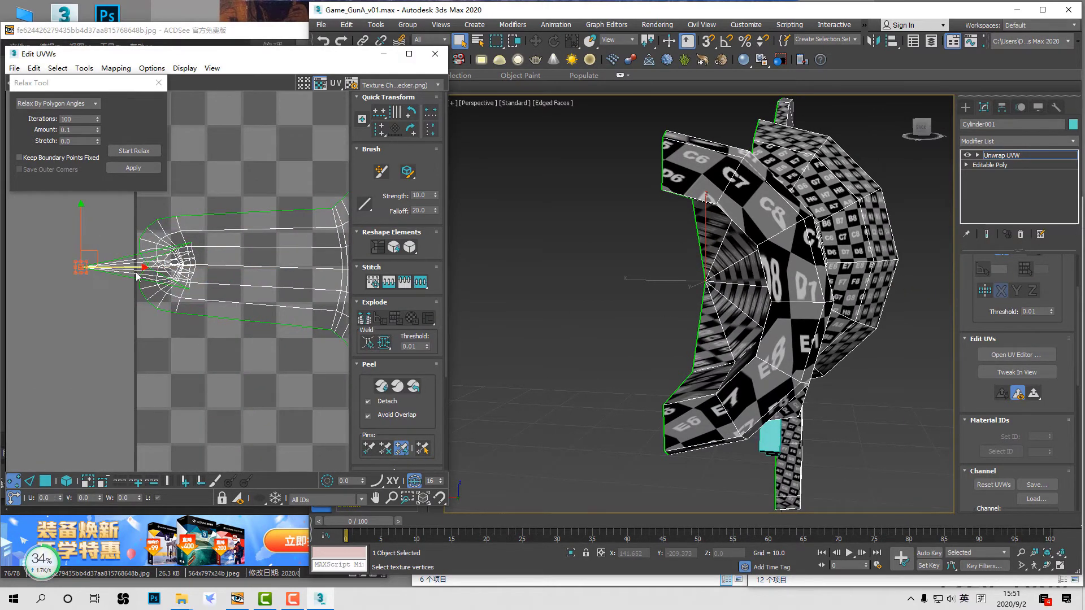
# Step: Move the muzzle's inner ring of UV points outward beyond the barrel rim and relax the muzzle UVs by polygon angles
pyautogui.moveTo(208, 300); pyautogui.dragTo(184, 237)
pyautogui.scroll(3, 164, 243)
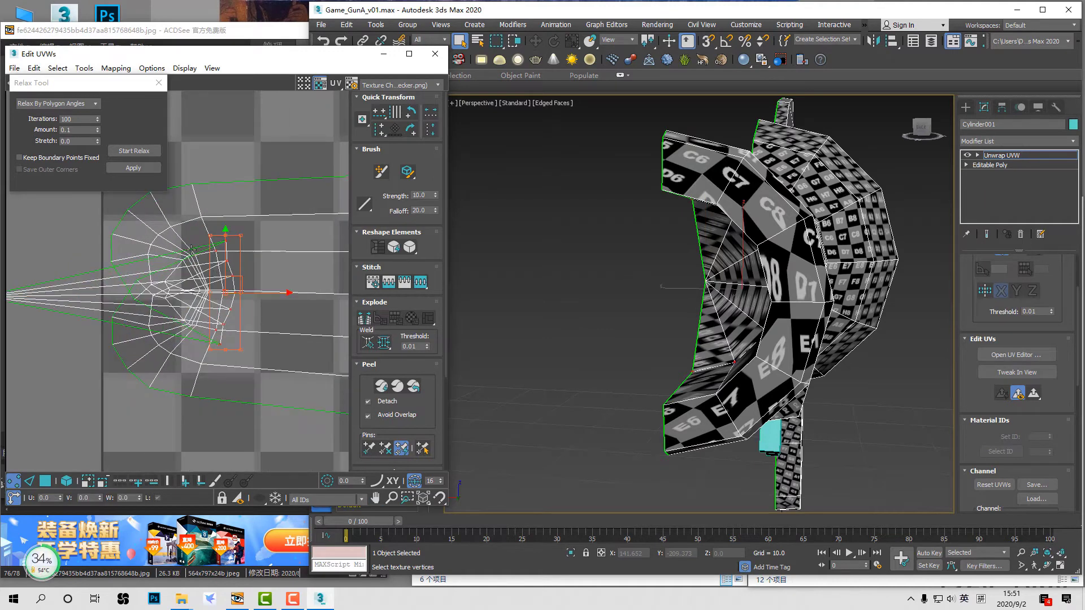
pyautogui.scroll(-2, 226, 302)
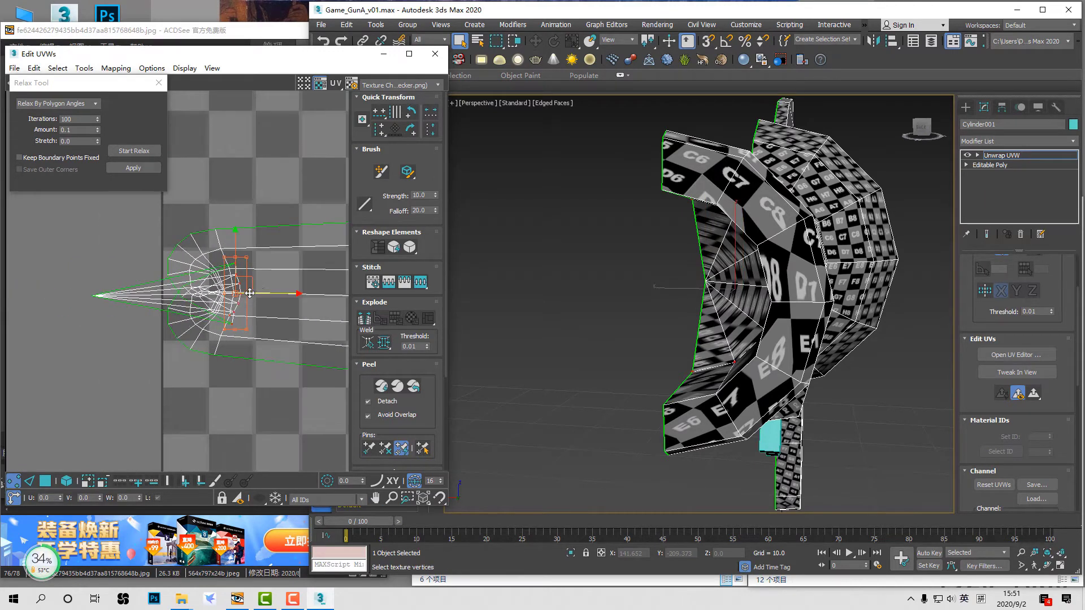
pyautogui.moveTo(257, 293); pyautogui.dragTo(172, 309)
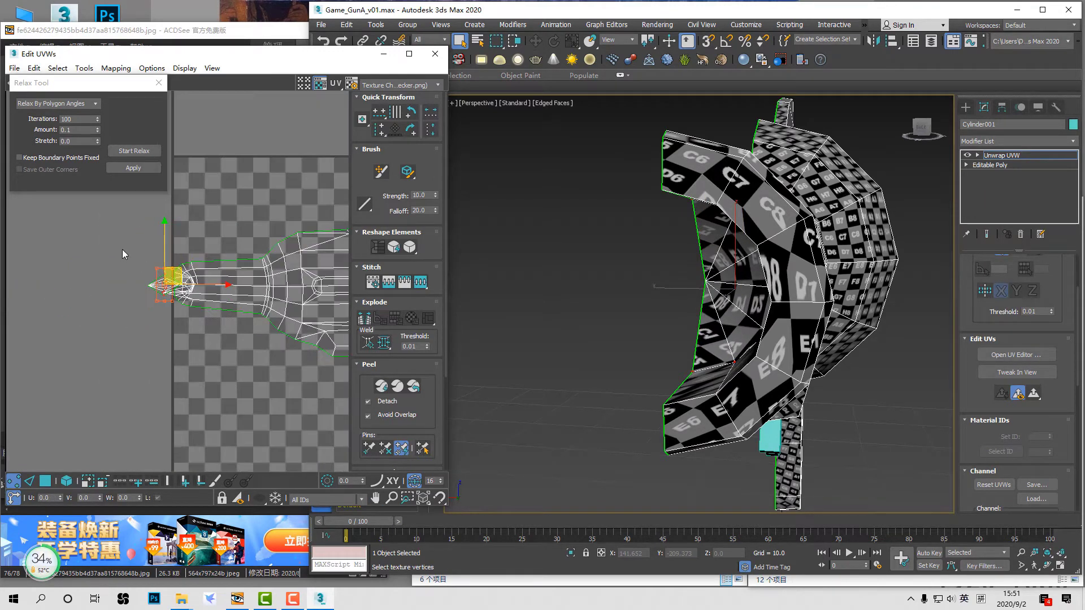
pyautogui.click(135, 152)
pyautogui.click(142, 151)
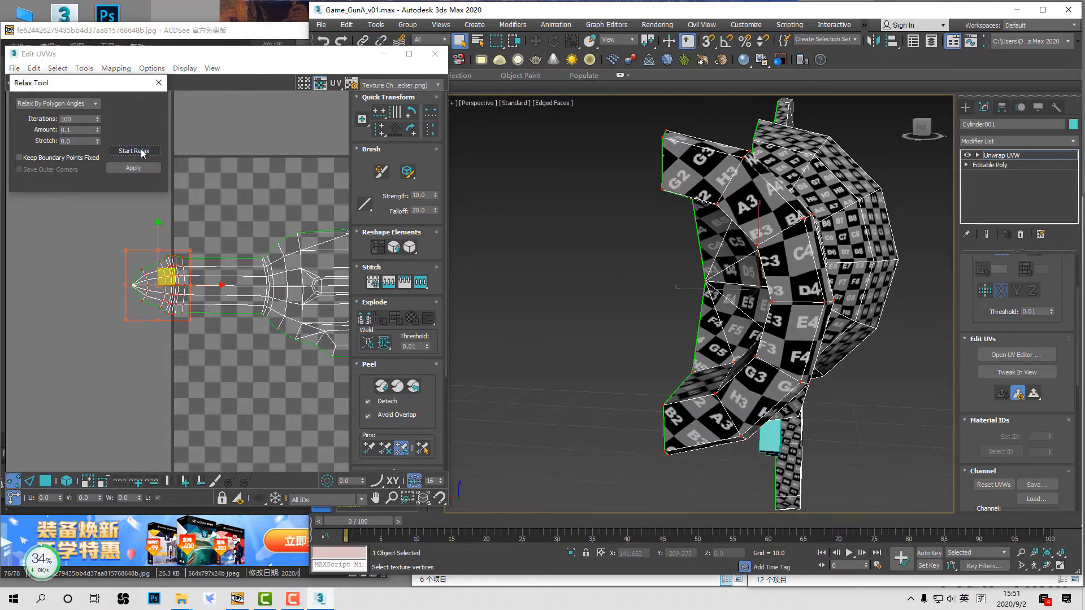
# Step: Select all UV points of the gun body, relax the whole shell by polygon angles, and clear the selection
pyautogui.click(276, 198)
pyautogui.scroll(-3, 276, 198)
pyautogui.moveTo(277, 198); pyautogui.dragTo(212, 233, button='middle')
pyautogui.moveTo(350, 377); pyautogui.dragTo(350, 377)
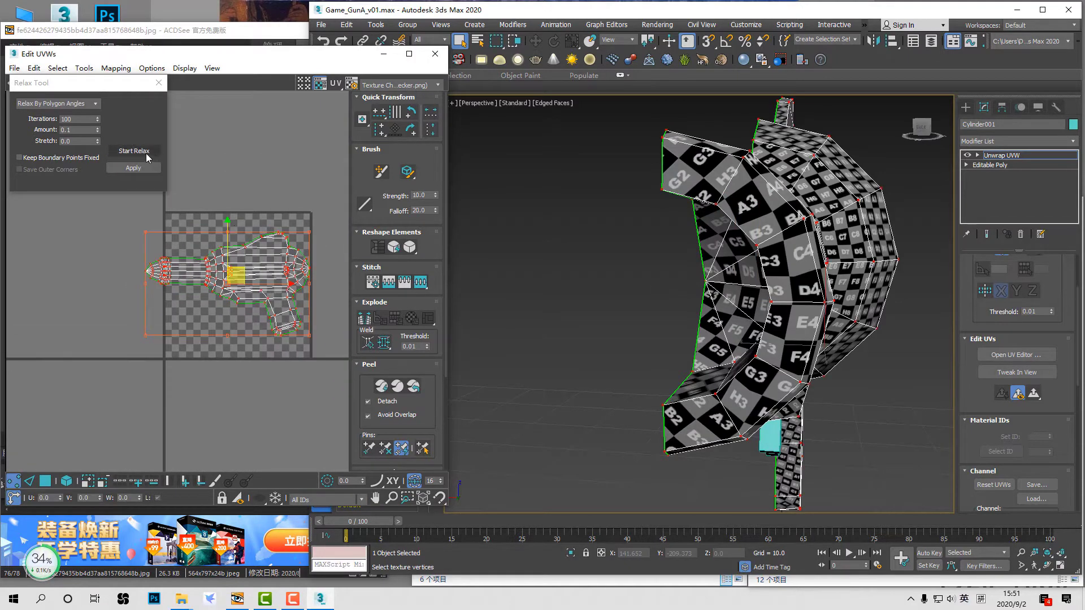
pyautogui.click(133, 151)
pyautogui.click(143, 151)
pyautogui.click(273, 255)
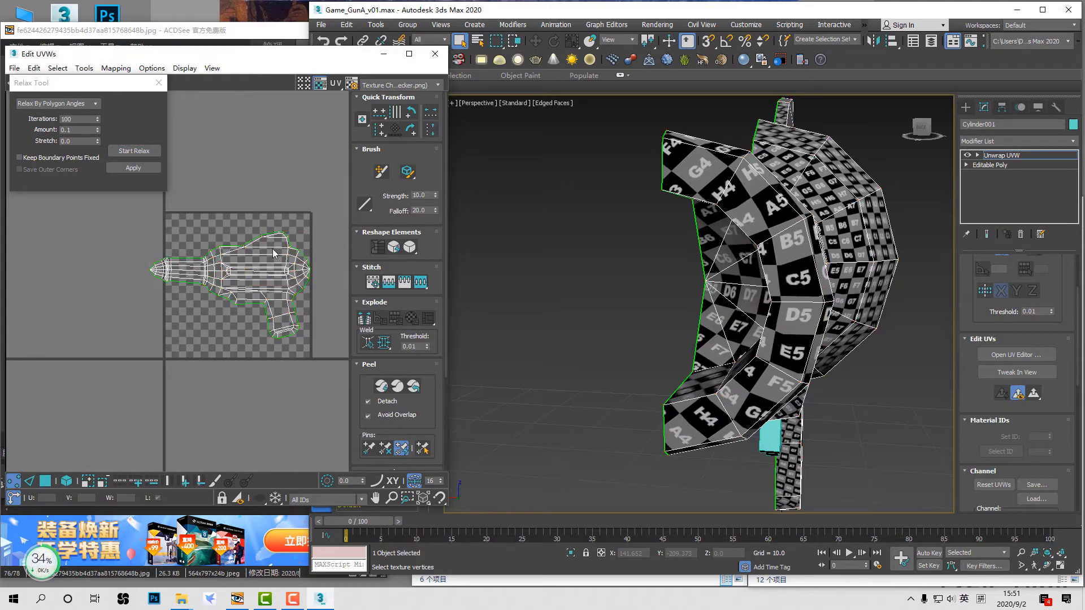
# Step: Examine the relaxed UV shell and the checker distribution on the muzzle and along the gun body
pyautogui.scroll(4, 315, 305)
pyautogui.moveTo(294, 290)
pyautogui.mouseDown(button='middle')
pyautogui.moveTo(314, 305)
pyautogui.moveTo(299, 297)
pyautogui.mouseUp(button='middle')
pyautogui.scroll(-3, 315, 306)
pyautogui.keyDown('alt'); pyautogui.moveTo(819, 291); pyautogui.dragTo(796, 300, button='middle'); pyautogui.keyUp('alt')
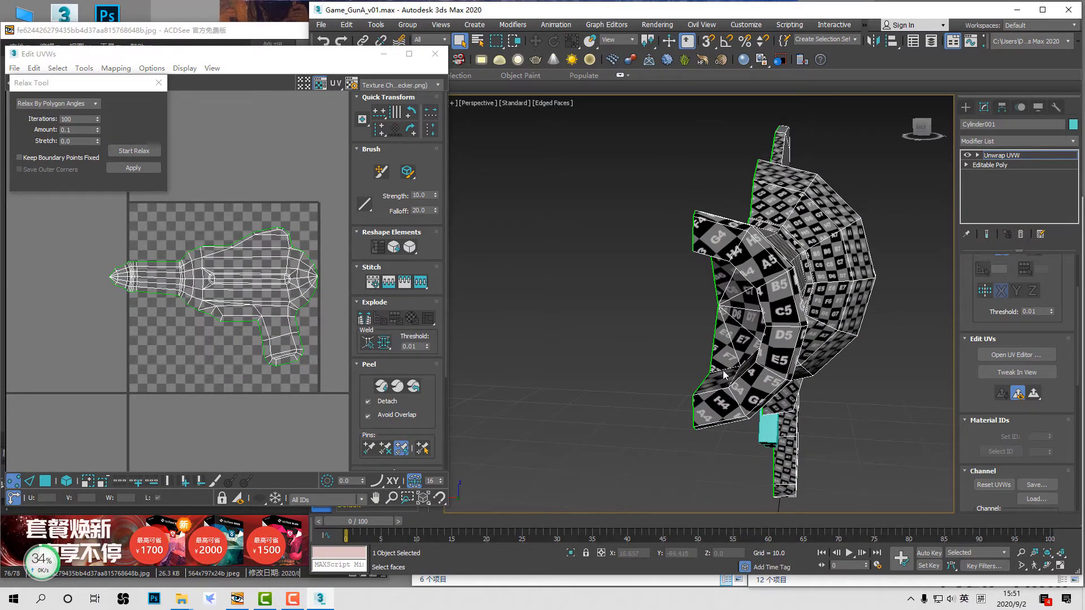
pyautogui.scroll(9, 136, 312)
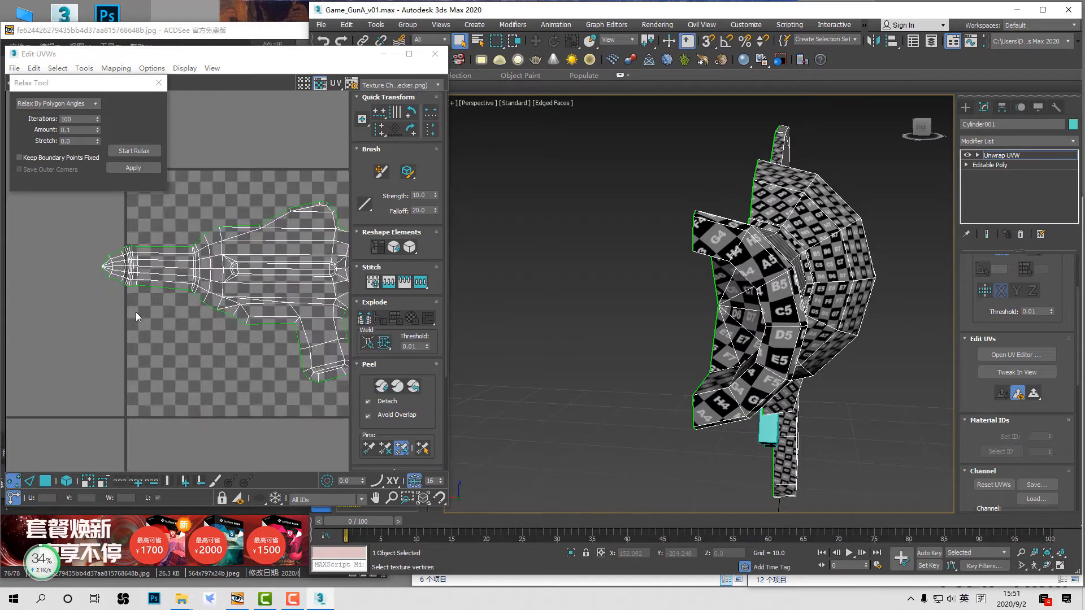
pyautogui.moveTo(147, 272); pyautogui.dragTo(225, 300, button='middle')
pyautogui.scroll(-10, 225, 293)
pyautogui.keyDown('alt'); pyautogui.moveTo(795, 345); pyautogui.dragTo(738, 363, button='middle'); pyautogui.keyUp('alt')
pyautogui.rightClick(185, 354)
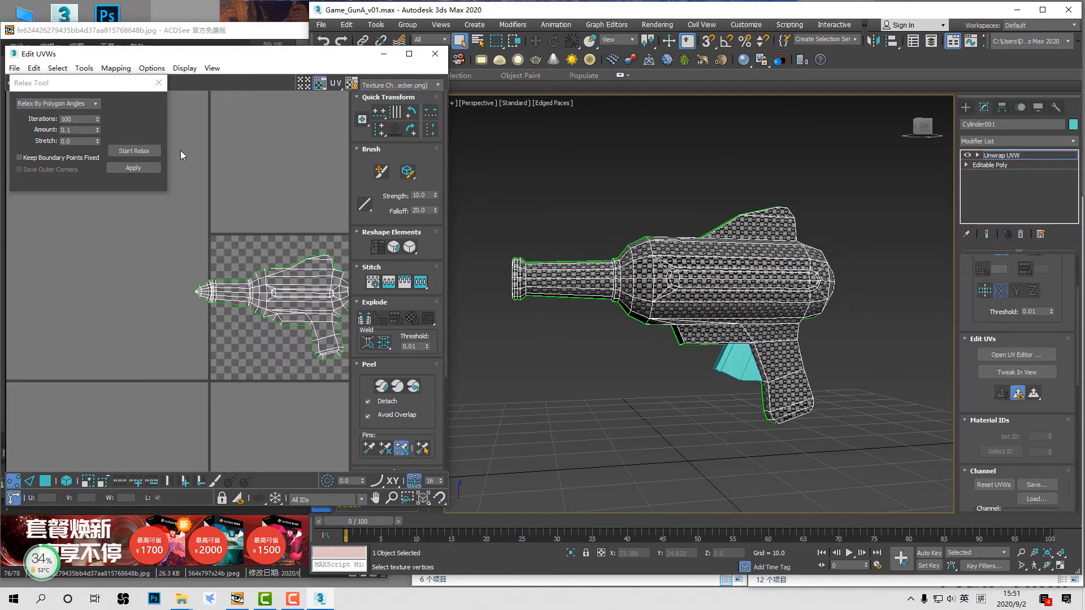
# Step: Enlarge the UV editor, then move and uniformly scale down the entire gun shell to fit inside the UV square
pyautogui.moveTo(448, 506); pyautogui.dragTo(686, 555)
pyautogui.keyDown('alt'); pyautogui.moveTo(842, 369); pyautogui.dragTo(824, 380, button='middle'); pyautogui.keyUp('alt')
pyautogui.scroll(5, 442, 328)
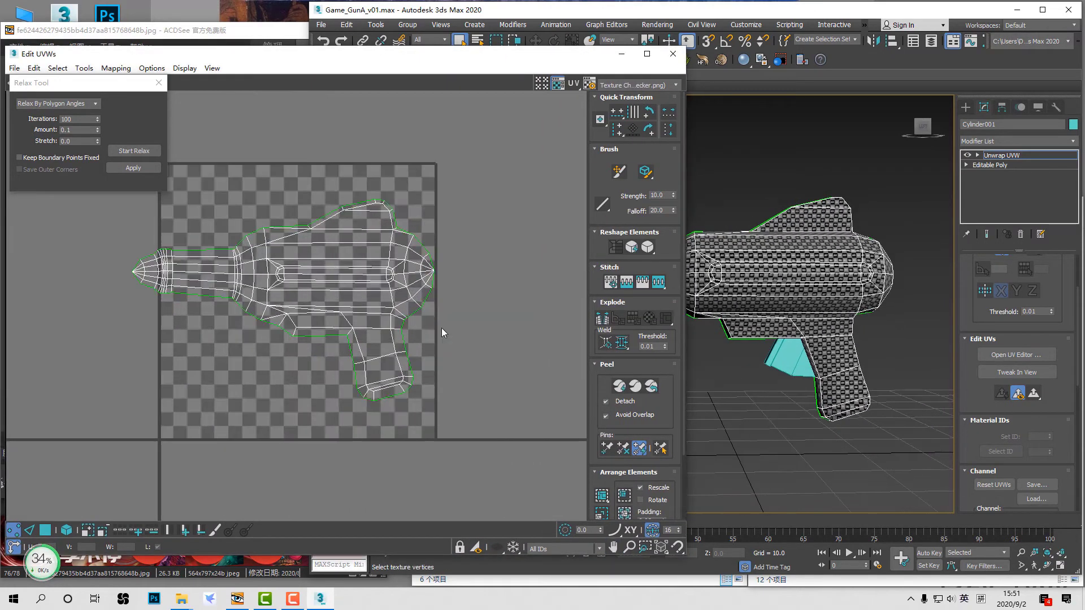
pyautogui.hotkey('ctrl', 'a')
pyautogui.moveTo(393, 272); pyautogui.dragTo(429, 276, button='middle')
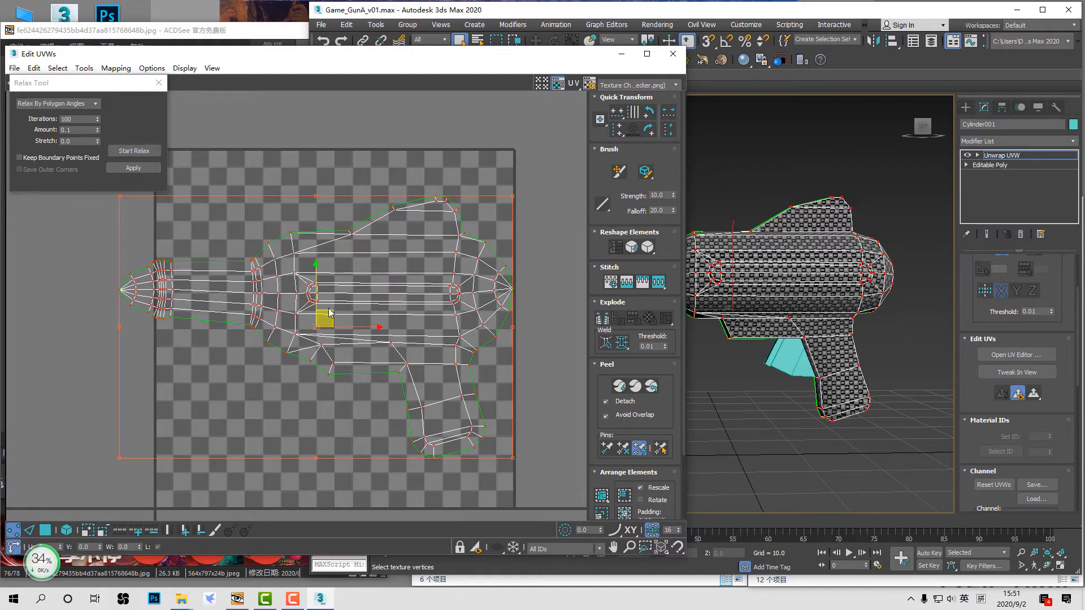
pyautogui.moveTo(330, 311); pyautogui.dragTo(329, 289)
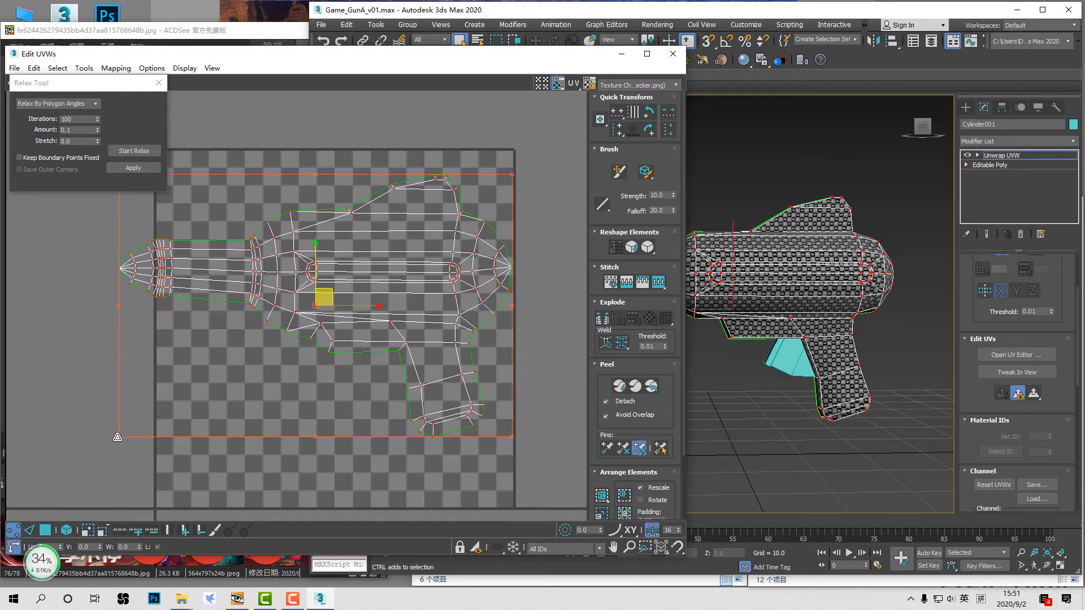
pyautogui.moveTo(116, 436); pyautogui.dragTo(182, 394)
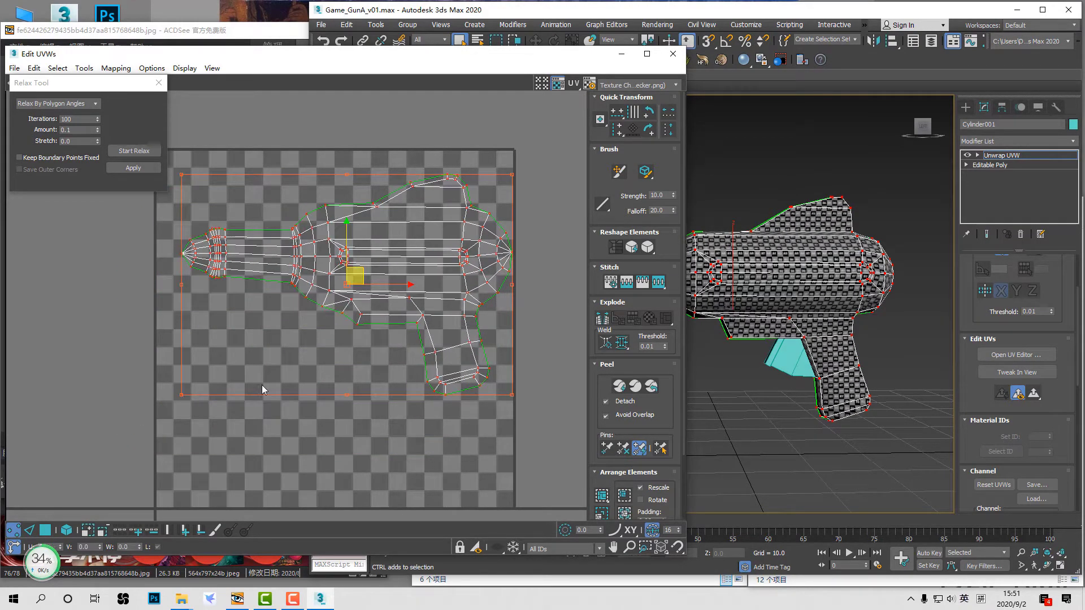
pyautogui.click(515, 402)
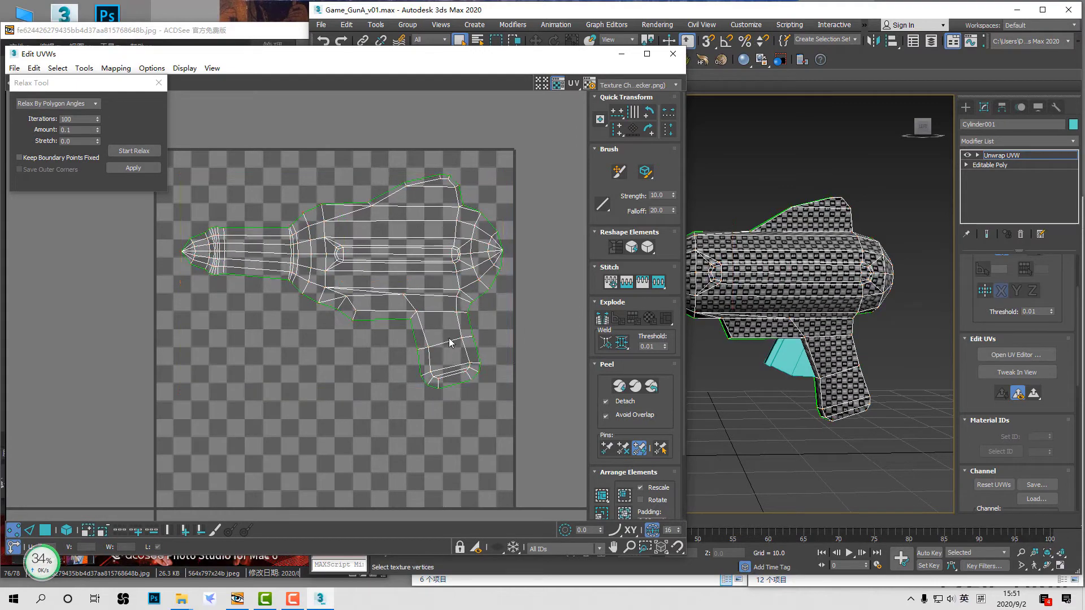
# Step: Hide the checker background in the UV editor and switch its background map to Map #0 (uv01.jpg)
pyautogui.keyDown('alt'); pyautogui.moveTo(885, 302); pyautogui.dragTo(638, 349, button='middle'); pyautogui.keyUp('alt')
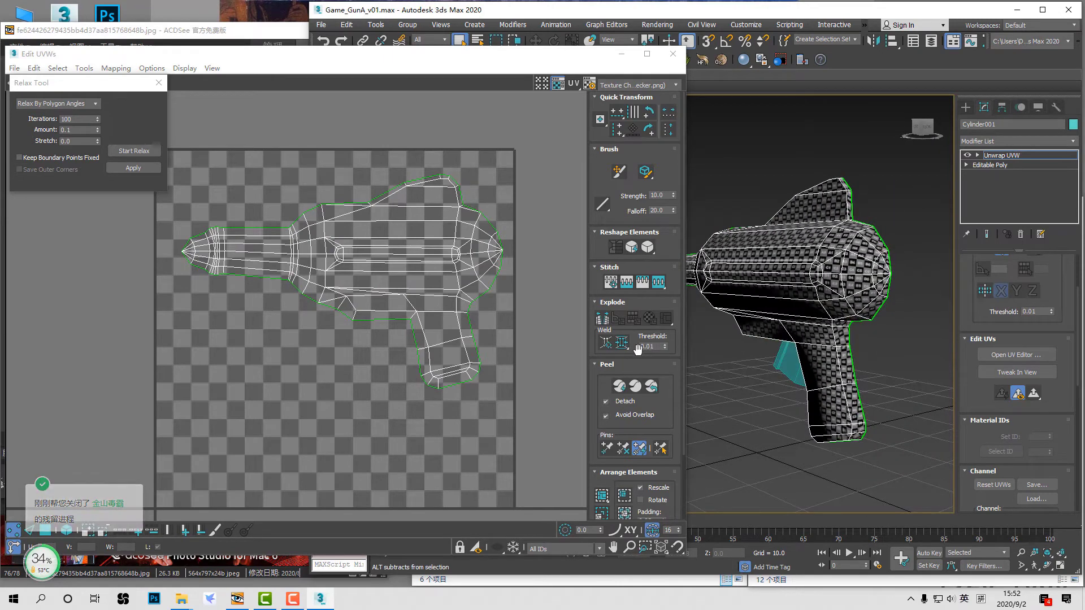
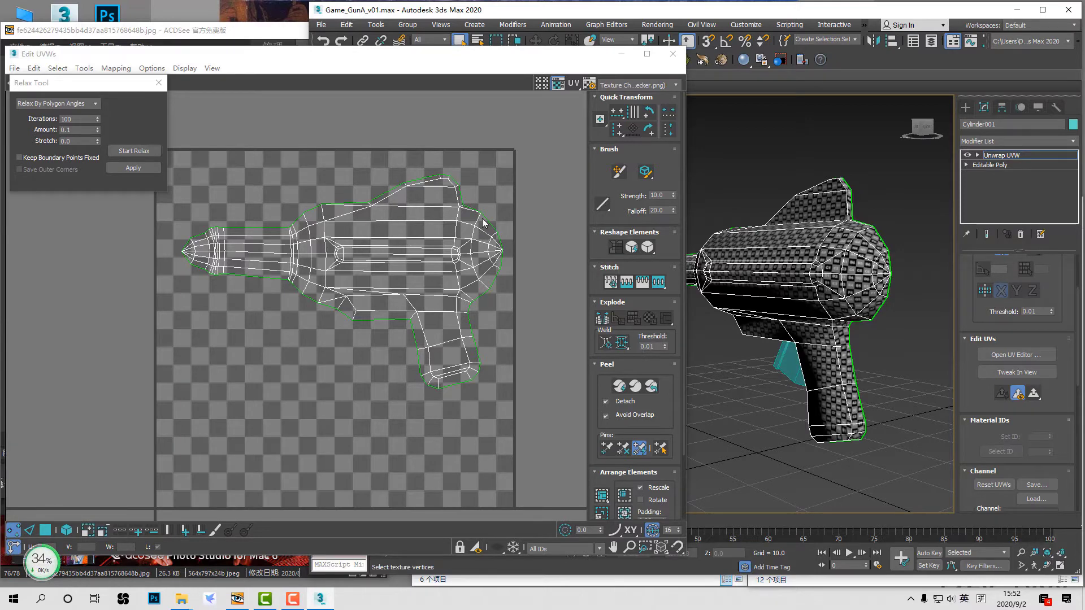
pyautogui.scroll(6, 465, 320)
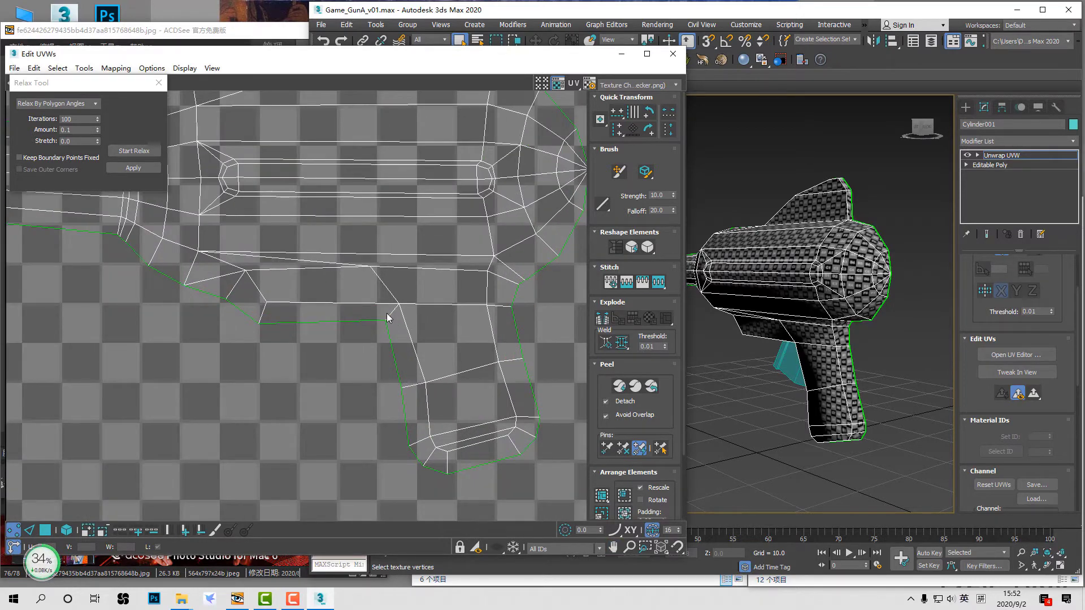
pyautogui.scroll(-5, 479, 265)
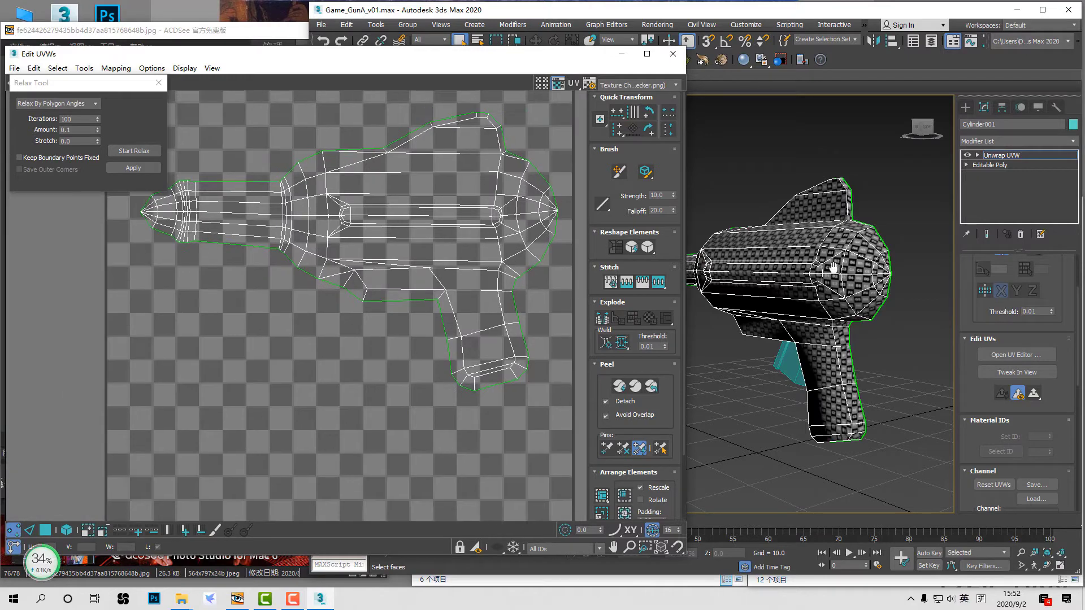
pyautogui.moveTo(833, 267); pyautogui.dragTo(834, 282, button='middle')
pyautogui.moveTo(452, 223); pyautogui.dragTo(449, 263, button='middle')
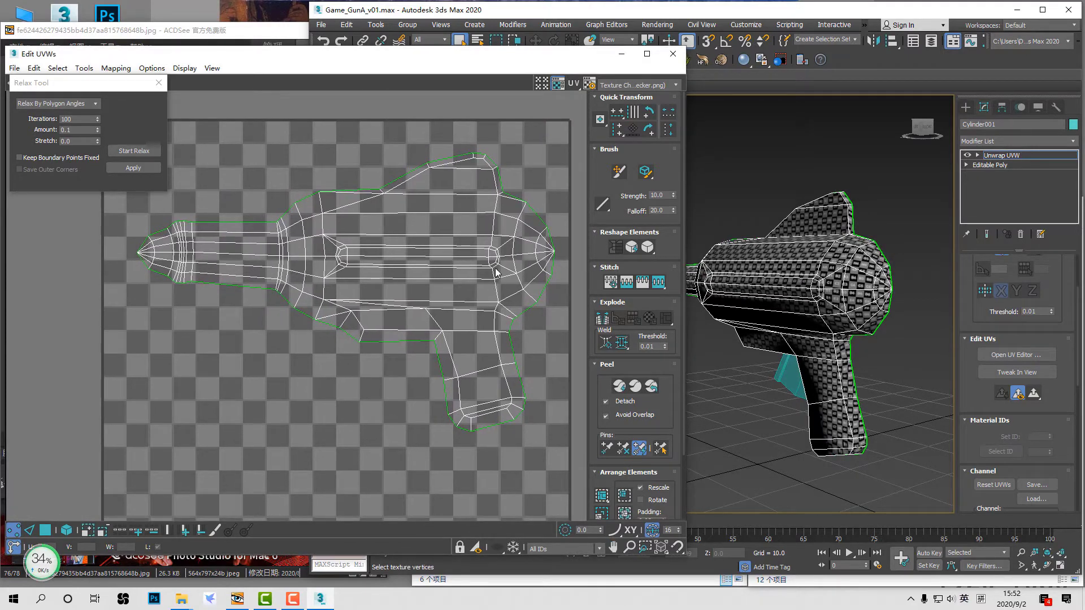
pyautogui.click(555, 85)
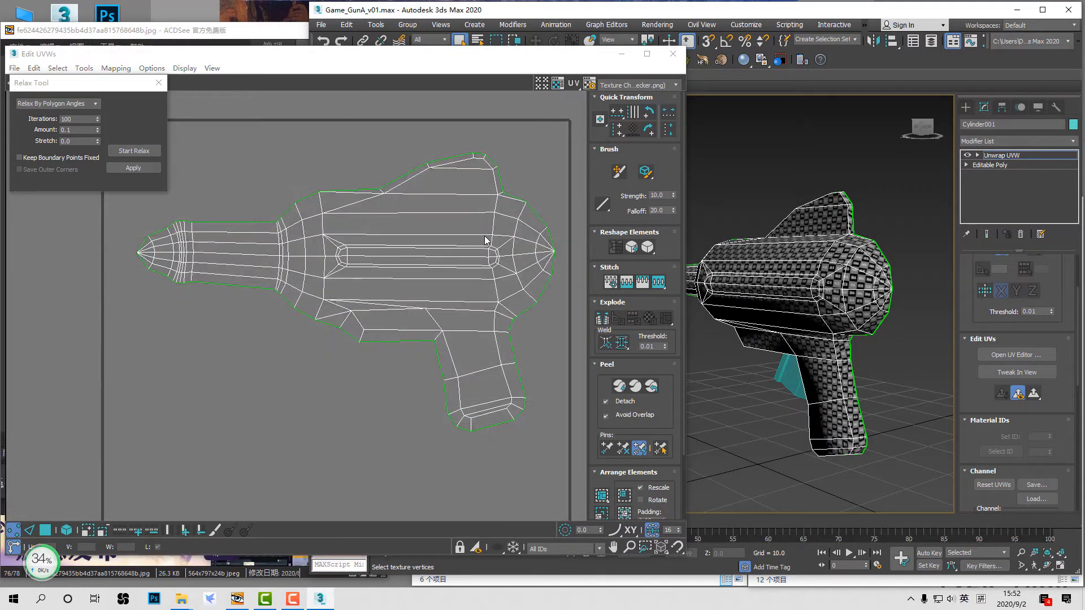
pyautogui.click(638, 85)
pyautogui.click(627, 114)
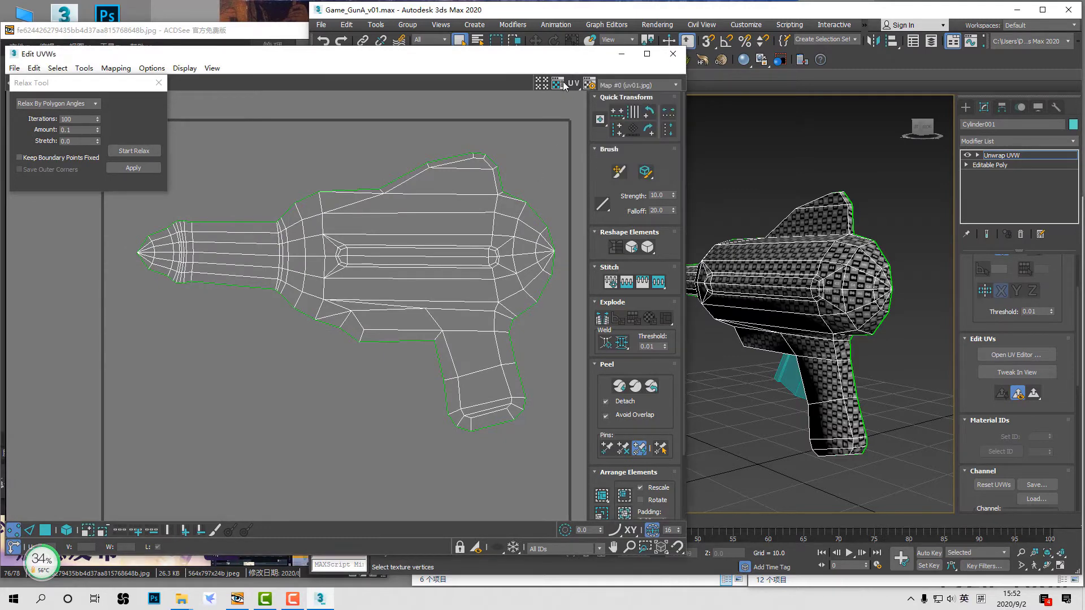
pyautogui.click(558, 85)
pyautogui.click(559, 86)
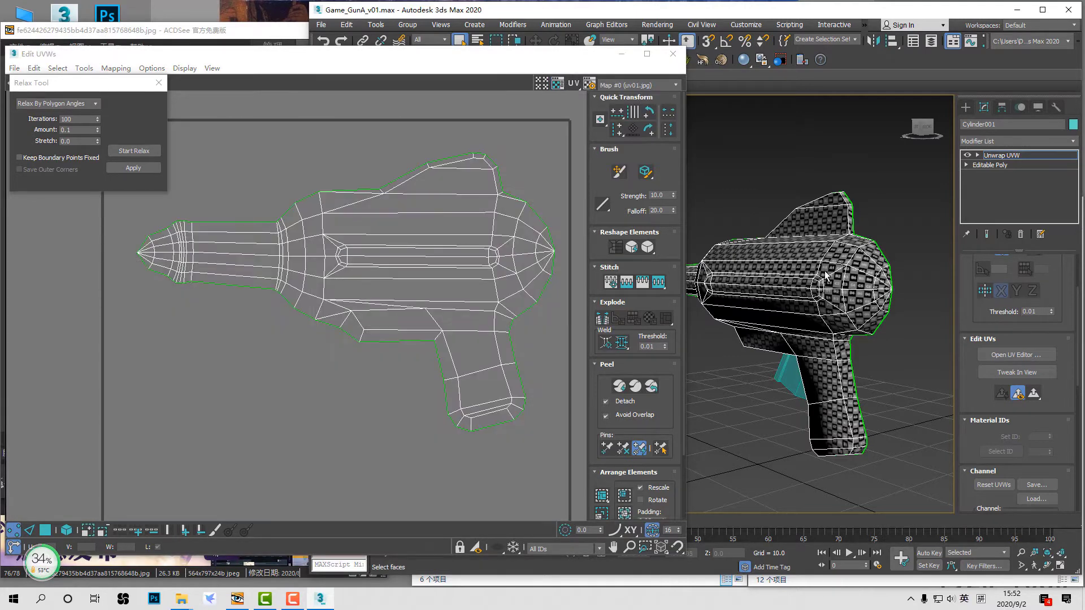
# Step: Align the ring of UV points nearest the barrel tip into a straight vertical column and shift it toward the tip
pyautogui.keyDown('alt'); pyautogui.moveTo(824, 276); pyautogui.dragTo(662, 281, button='middle'); pyautogui.keyUp('alt')
pyautogui.scroll(5, 834, 288)
pyautogui.moveTo(662, 281); pyautogui.dragTo(720, 325, button='middle')
pyautogui.moveTo(720, 325); pyautogui.dragTo(919, 333, button='middle')
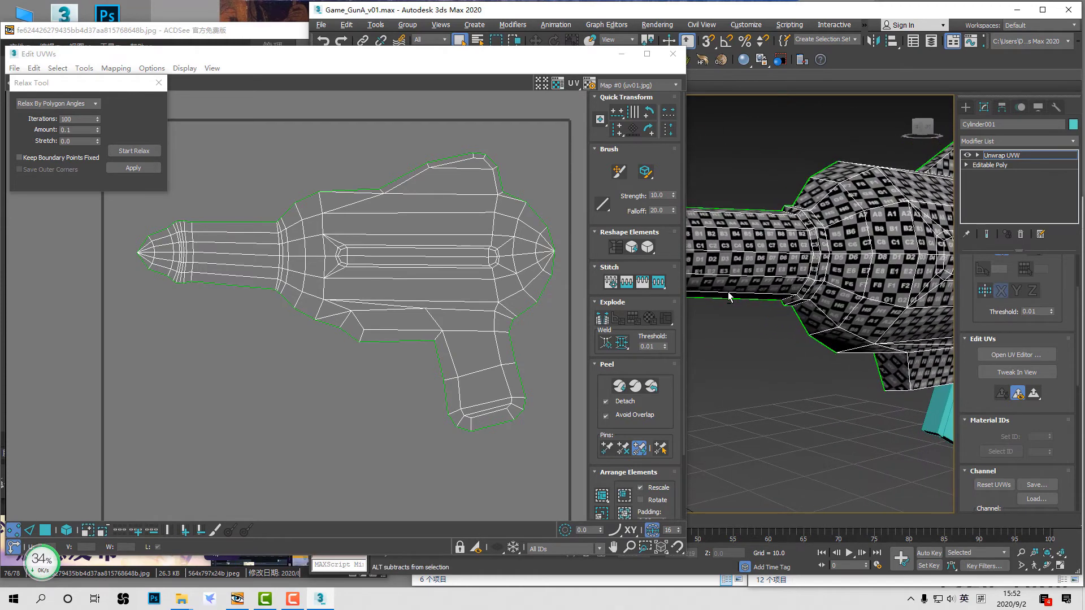
pyautogui.keyDown('alt'); pyautogui.moveTo(729, 296); pyautogui.dragTo(891, 279, button='middle'); pyautogui.keyUp('alt')
pyautogui.scroll(3, 303, 277)
pyautogui.scroll(2, 368, 242)
pyautogui.scroll(2, 436, 263)
pyautogui.moveTo(233, 273); pyautogui.dragTo(434, 293, button='middle')
pyautogui.scroll(3, 434, 294)
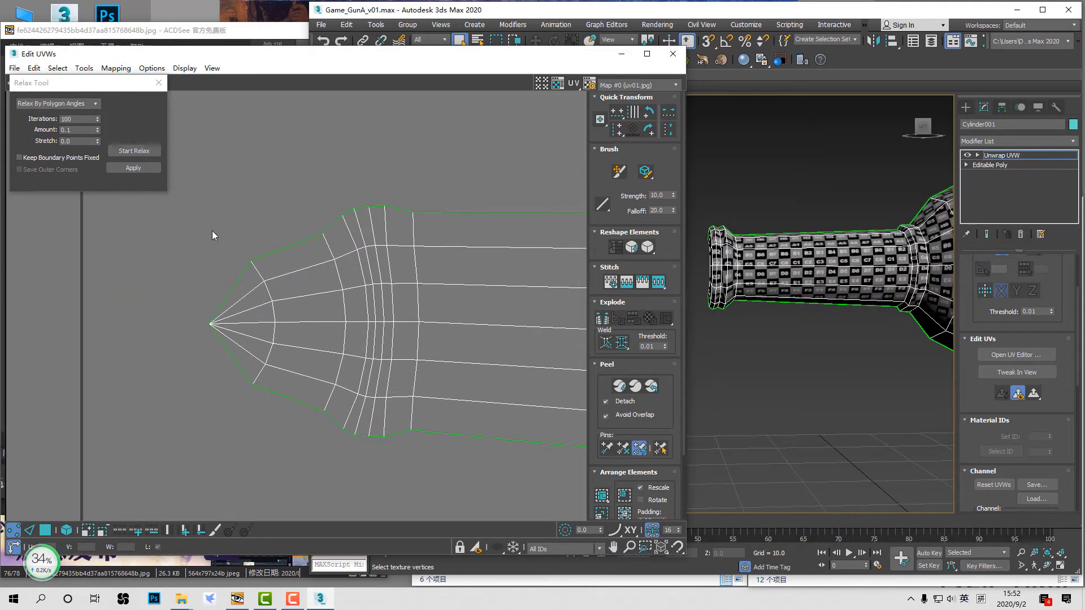
pyautogui.moveTo(213, 230); pyautogui.dragTo(293, 418)
pyautogui.moveTo(296, 422); pyautogui.dragTo(228, 229)
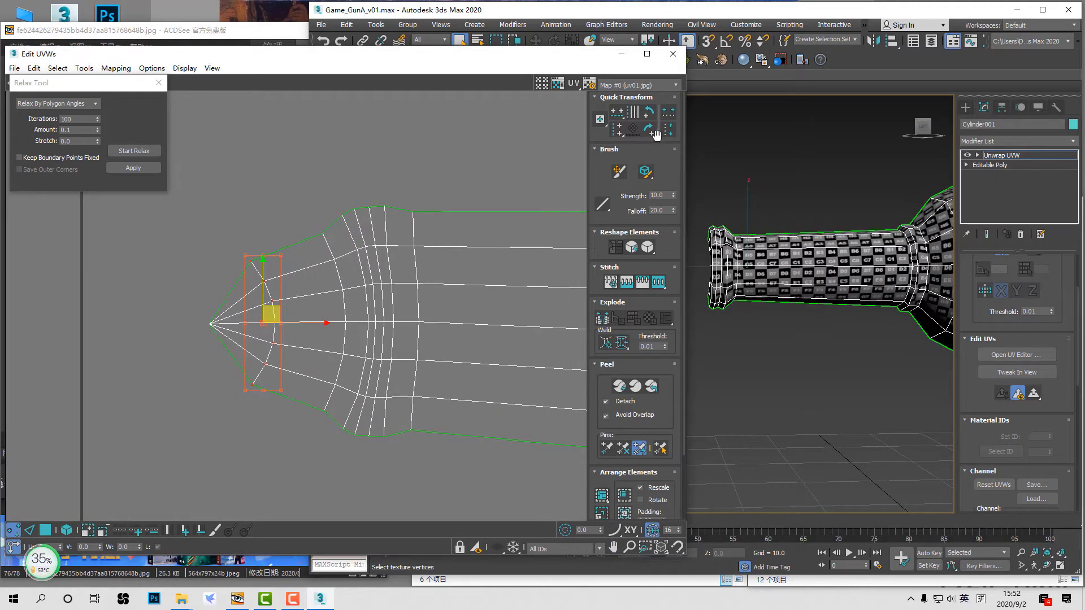
pyautogui.click(613, 135)
pyautogui.moveTo(314, 323); pyautogui.dragTo(296, 323)
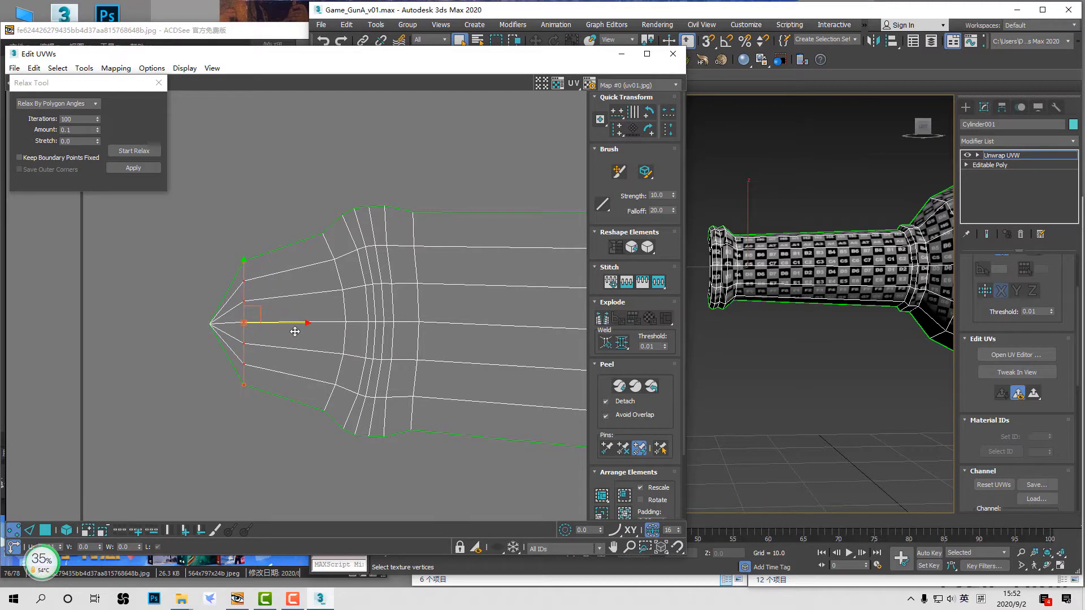
# Step: Align the second ring of muzzle UV points into a straight vertical column and shift it toward the barrel tip
pyautogui.moveTo(283, 230); pyautogui.dragTo(342, 439)
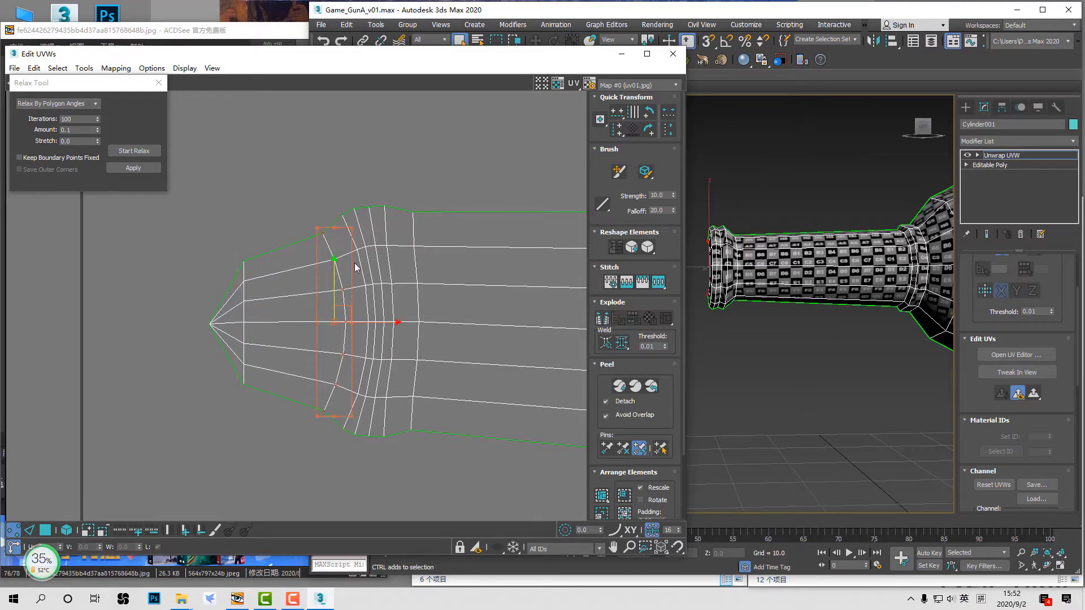
pyautogui.click(617, 135)
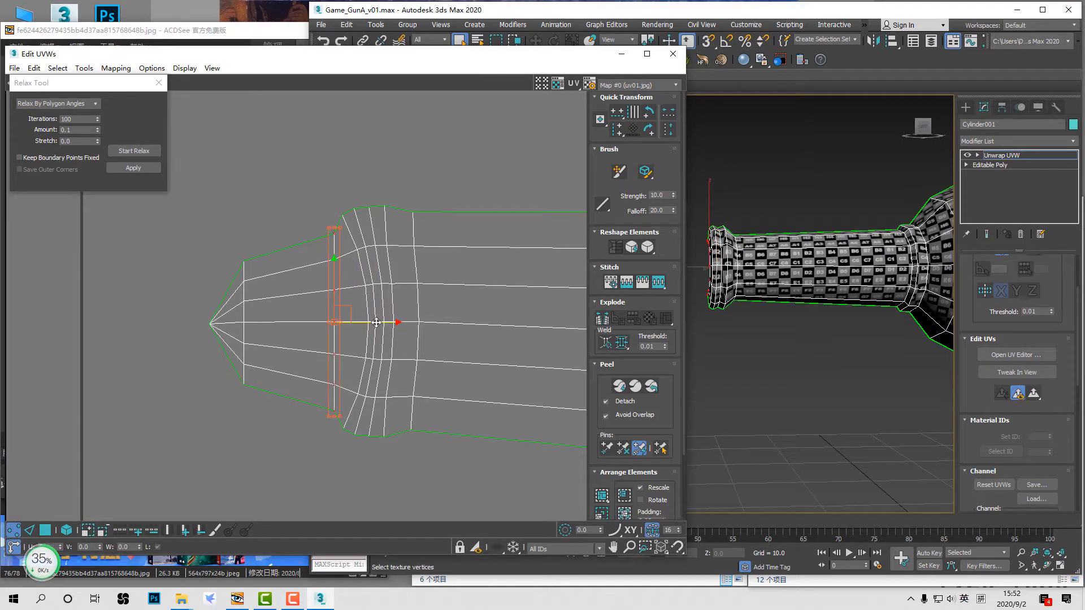
pyautogui.moveTo(407, 326); pyautogui.dragTo(316, 325)
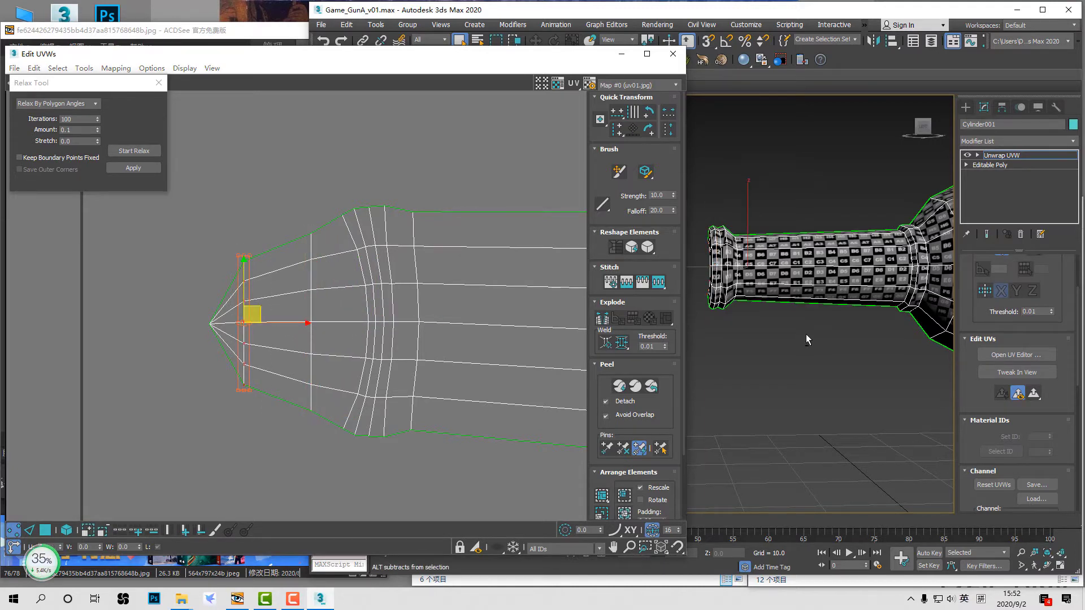
# Step: Stretch the straightened column nearest the tip vertically in both directions to match the height of the neighbouring column
pyautogui.keyDown('alt'); pyautogui.moveTo(806, 334); pyautogui.dragTo(949, 330, button='middle'); pyautogui.keyUp('alt')
pyautogui.scroll(5, 810, 255)
pyautogui.moveTo(809, 255); pyautogui.dragTo(885, 302, button='middle')
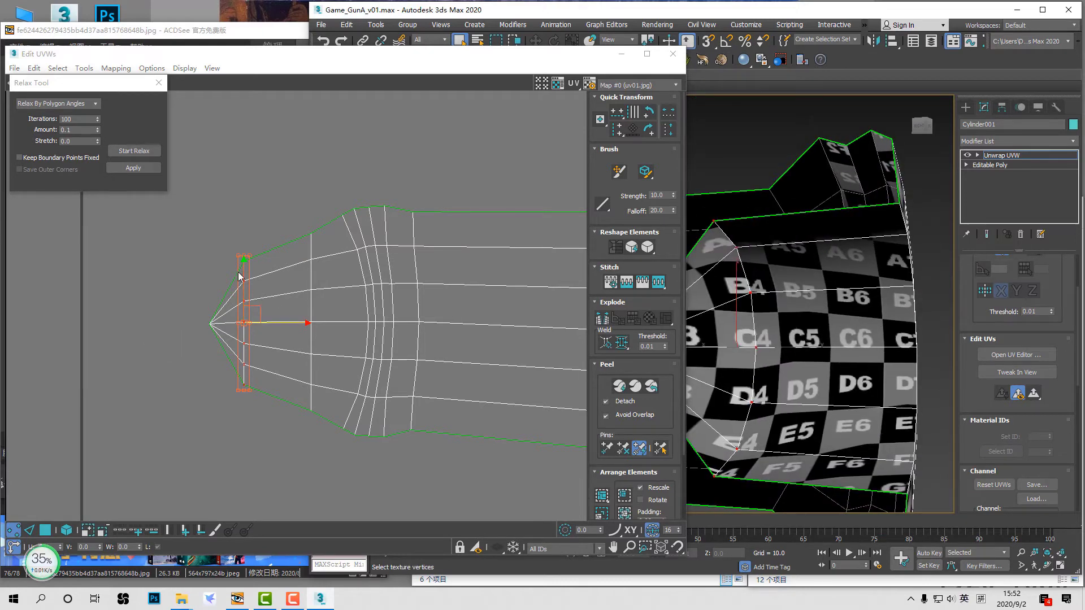
pyautogui.moveTo(250, 256); pyautogui.dragTo(250, 229)
pyautogui.hotkey('ctrl', 'shift')
pyautogui.moveTo(249, 390); pyautogui.dragTo(249, 417)
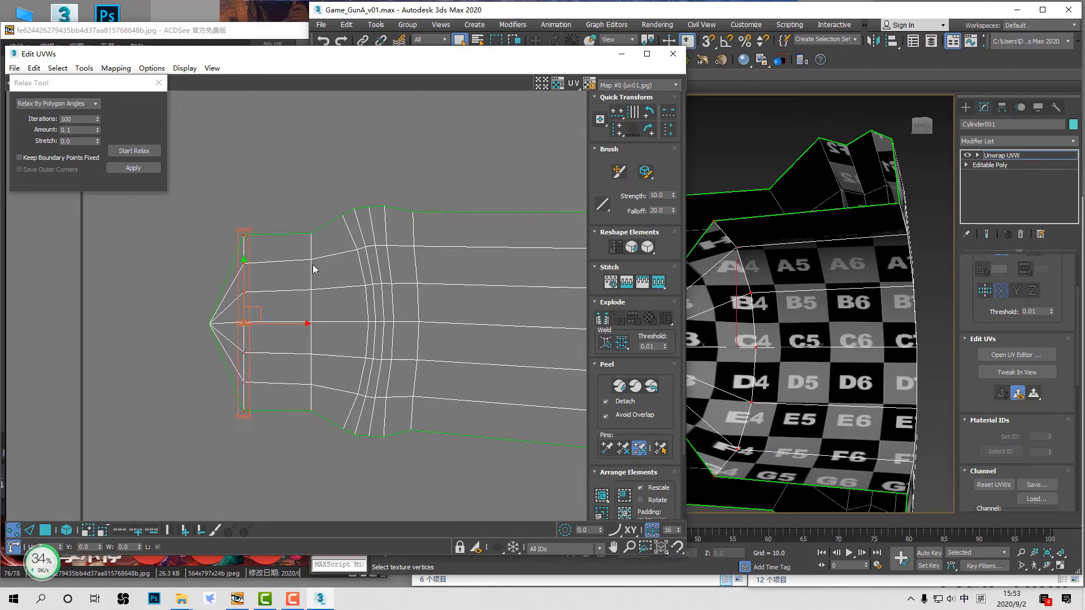
# Step: Align each row of UV points spanning the two muzzle columns into straight horizontal lines, from the upper edge to the lower edge
pyautogui.click(292, 295)
pyautogui.click(282, 234)
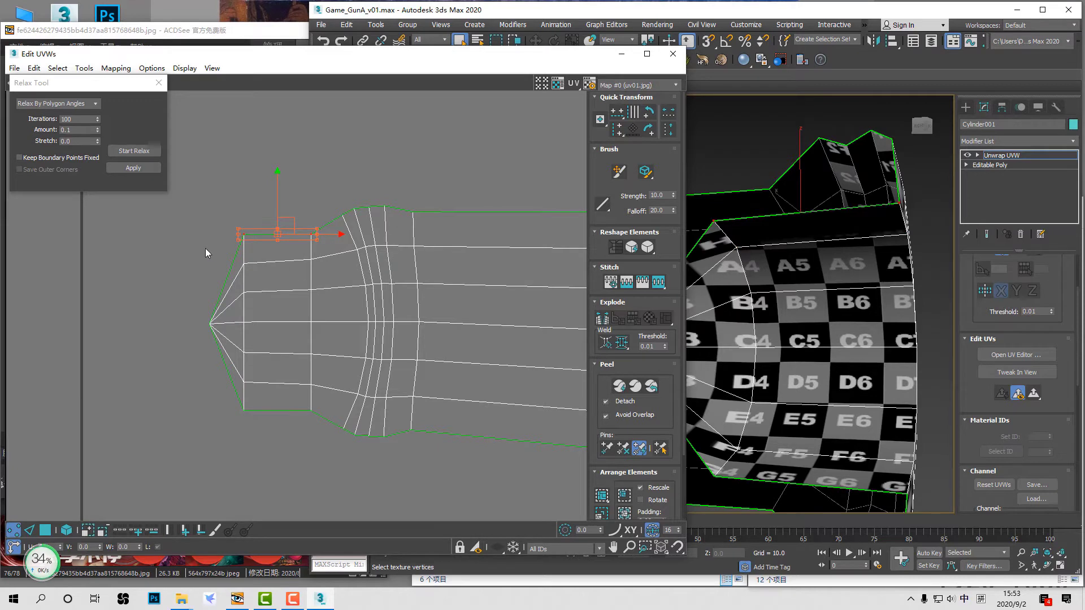
pyautogui.click(249, 263)
pyautogui.click(250, 292)
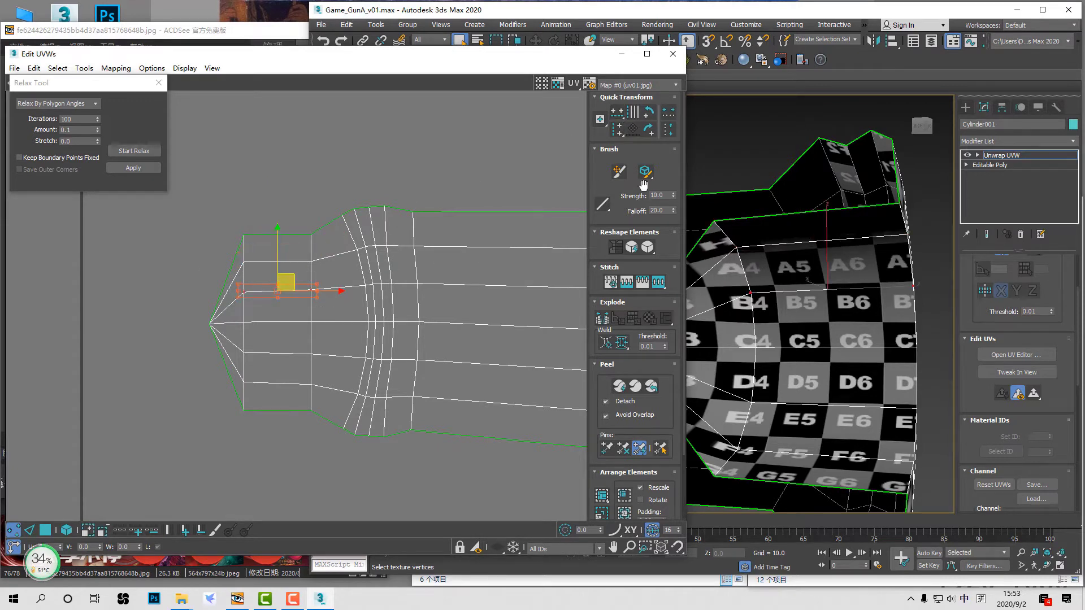
pyautogui.click(620, 116)
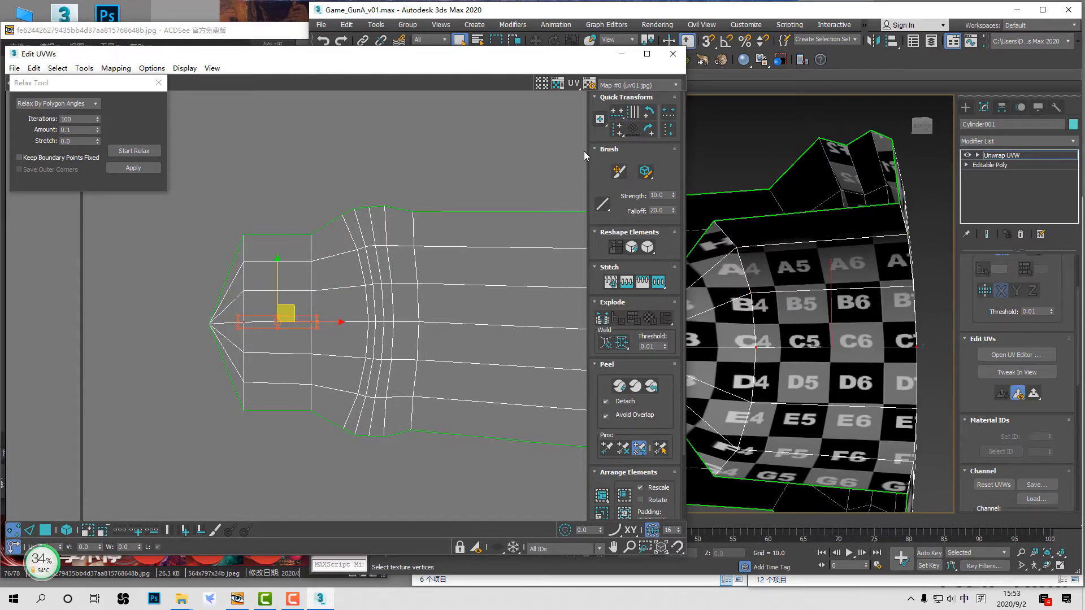
pyautogui.click(249, 353)
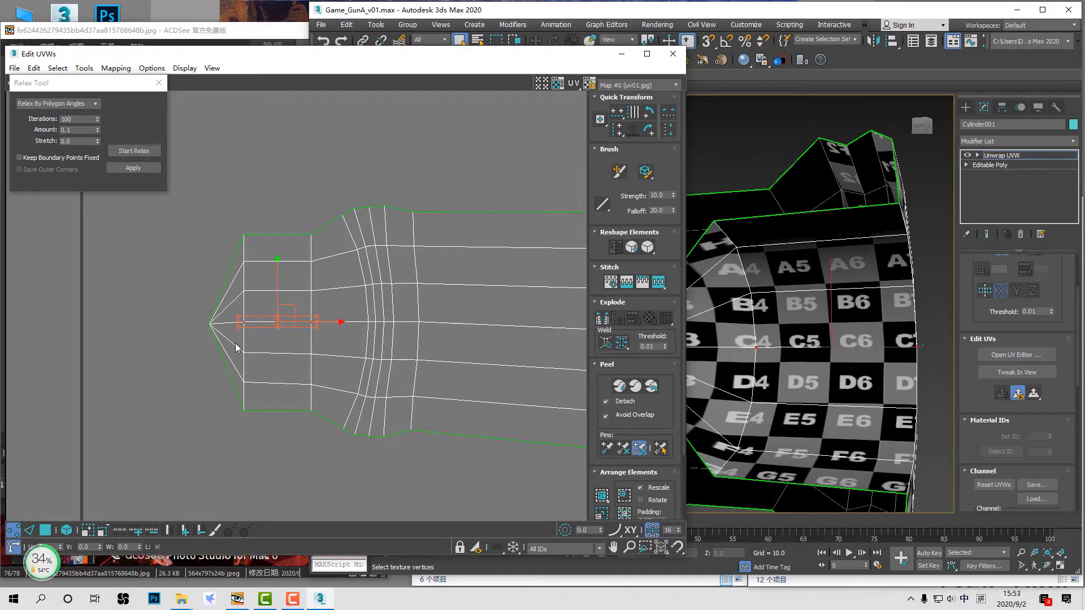
pyautogui.click(620, 115)
pyautogui.moveTo(320, 386); pyautogui.dragTo(320, 387)
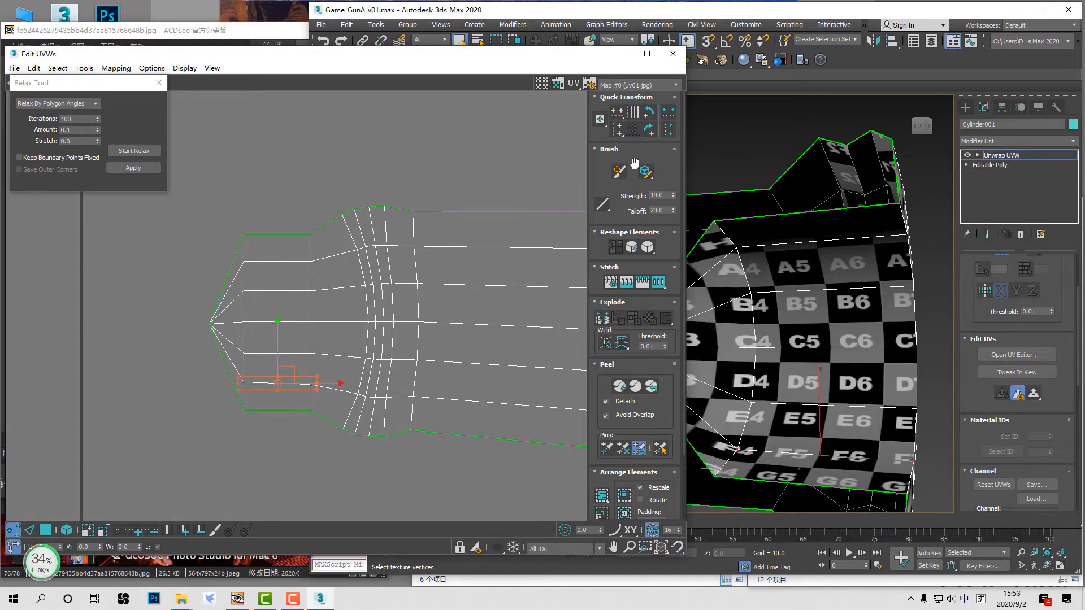
pyautogui.click(618, 113)
pyautogui.moveTo(205, 403); pyautogui.dragTo(333, 425)
pyautogui.click(618, 115)
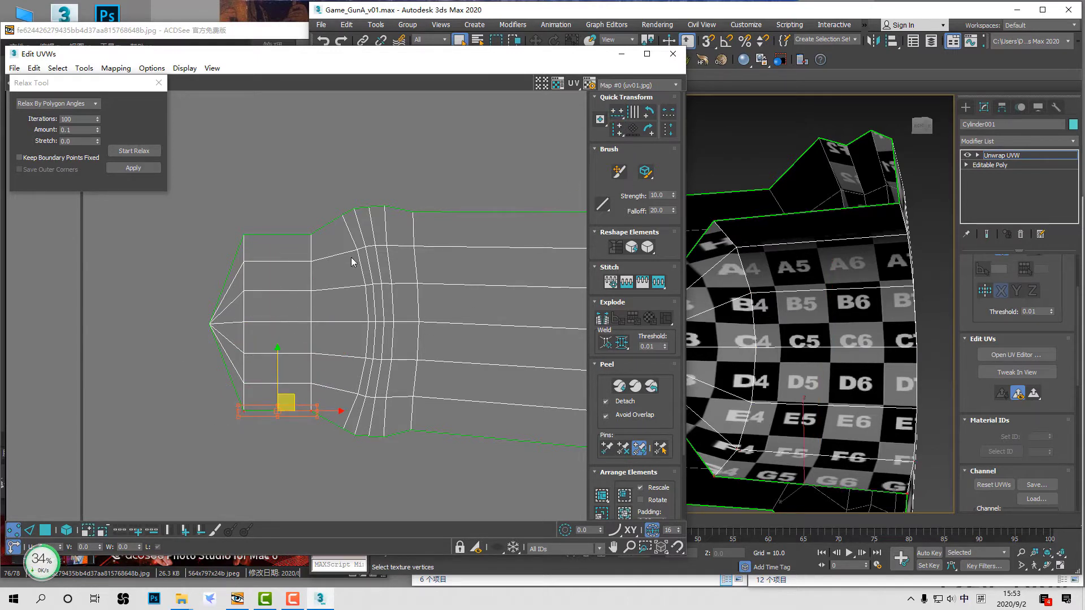
# Step: Move the single UV point at the barrel tip farther outward from the first straightened column
pyautogui.click(353, 261)
pyautogui.scroll(-1, 443, 266)
pyautogui.scroll(-4, 852, 316)
pyautogui.keyDown('alt'); pyautogui.moveTo(837, 322); pyautogui.dragTo(848, 369, button='middle'); pyautogui.keyUp('alt')
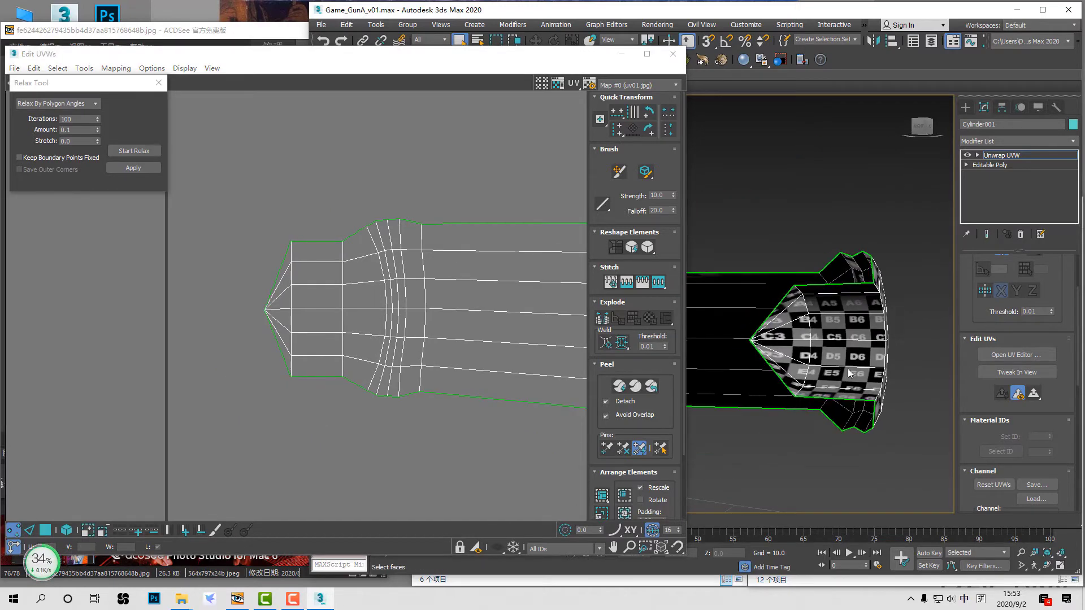
pyautogui.moveTo(244, 293); pyautogui.dragTo(278, 309)
pyautogui.keyDown('alt'); pyautogui.moveTo(765, 342); pyautogui.dragTo(677, 314, button='middle'); pyautogui.keyUp('alt')
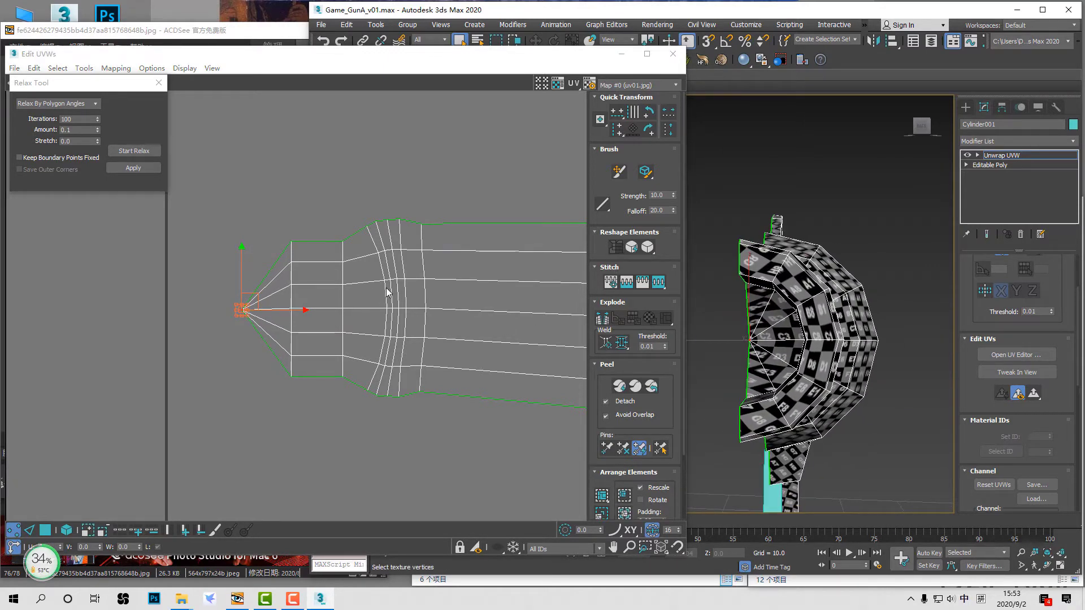
pyautogui.scroll(2, 368, 252)
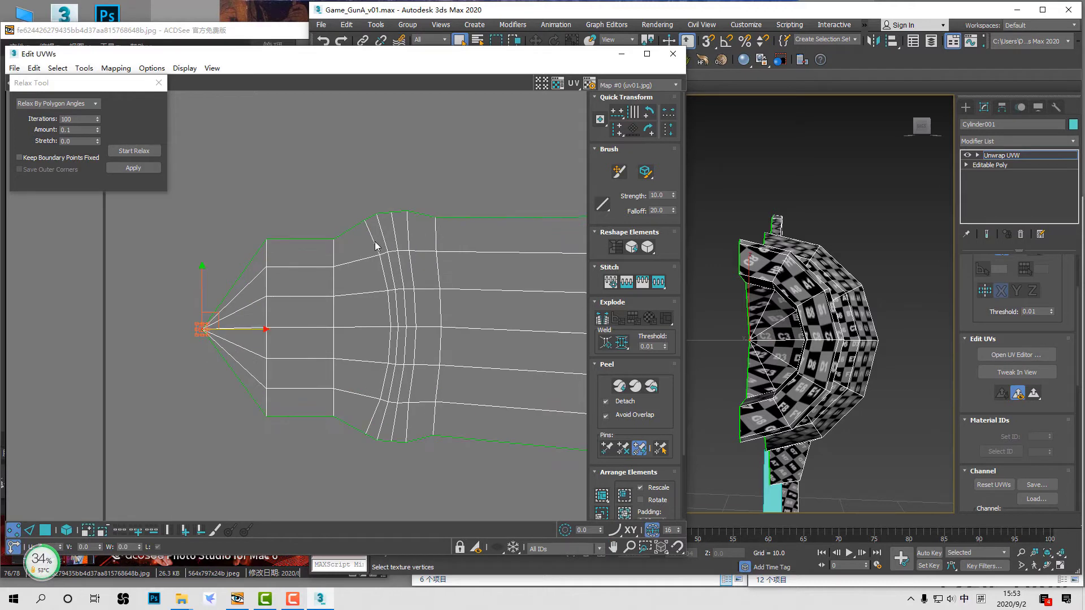
# Step: Straighten the first curved edge loop behind the two muzzle columns into a vertical column and shift it toward the tip
pyautogui.click(377, 246)
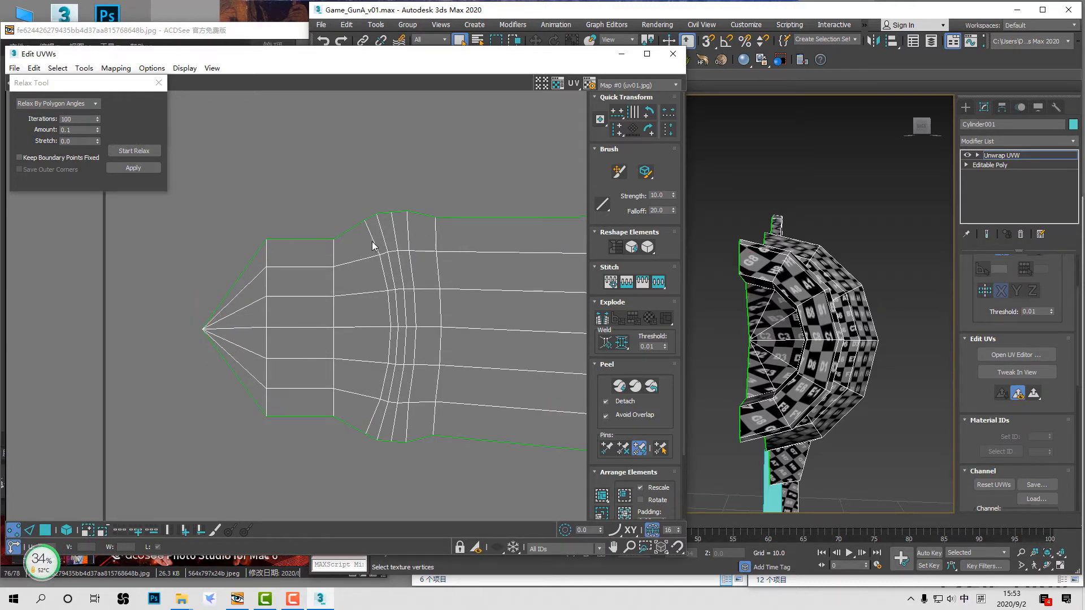
pyautogui.press('2')
pyautogui.doubleClick(374, 242)
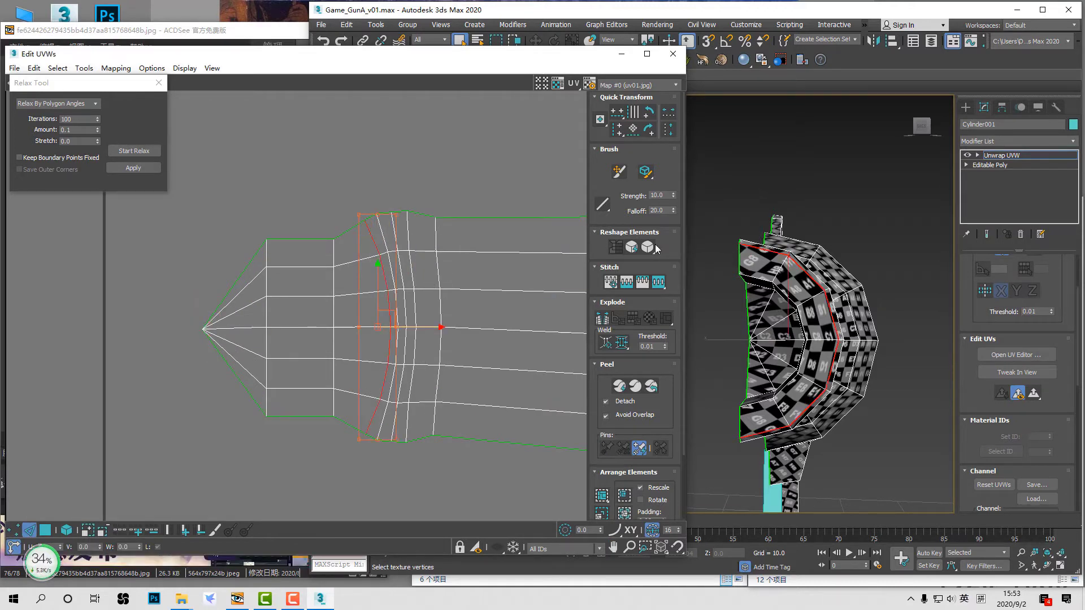
pyautogui.click(619, 119)
pyautogui.hotkey('ctrl', 'z')
pyautogui.click(618, 130)
pyautogui.moveTo(419, 333); pyautogui.dragTo(399, 333)
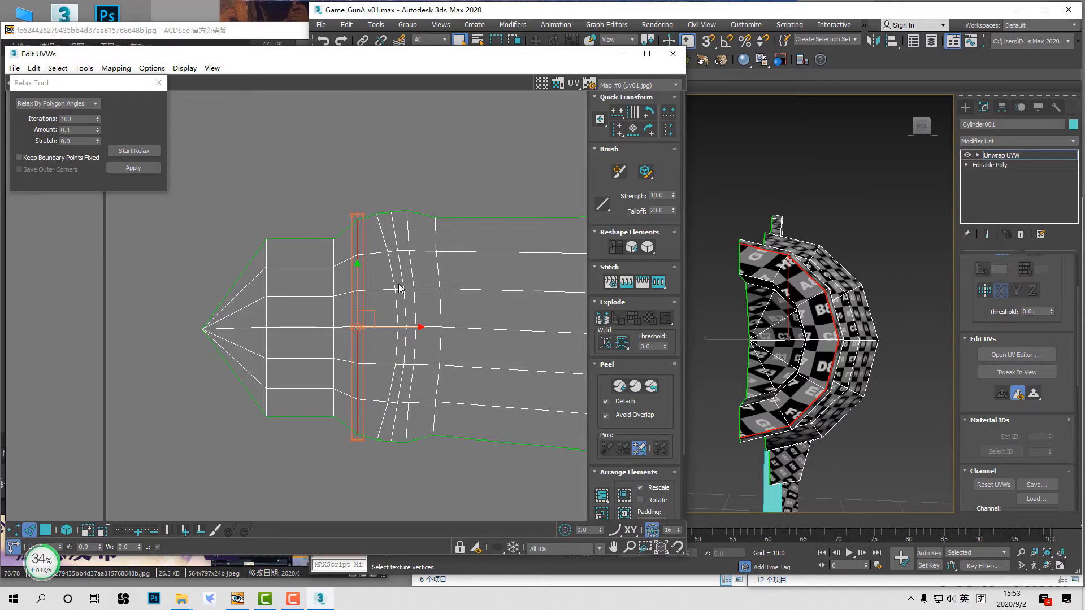
# Step: Scale the third column vertically from both ends so its height nearly matches the two columns closer to the tip
pyautogui.press('r')
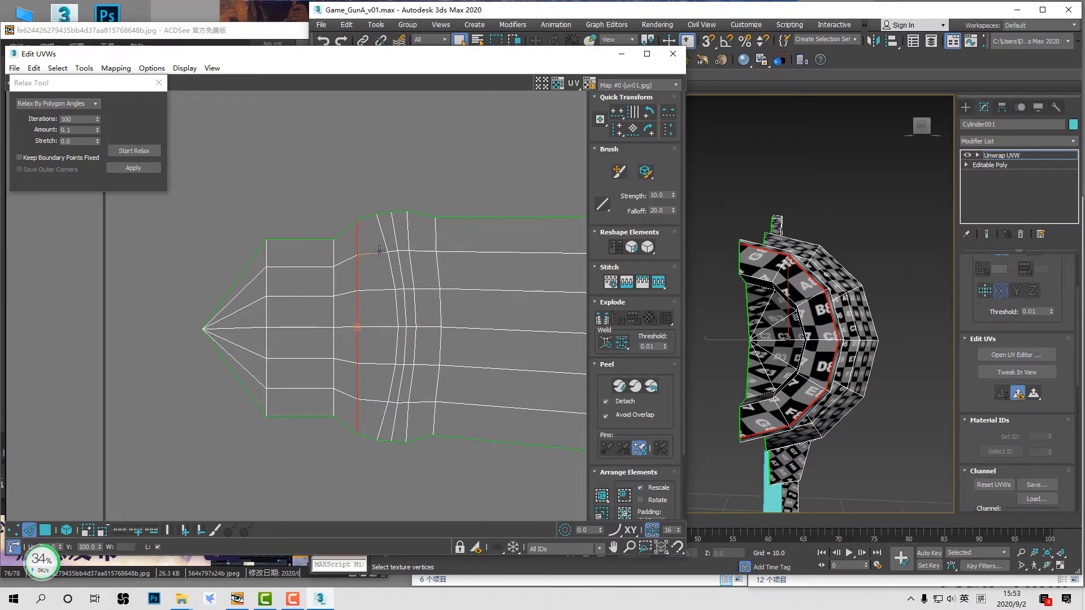
pyautogui.click(351, 227)
pyautogui.moveTo(365, 443); pyautogui.dragTo(365, 443)
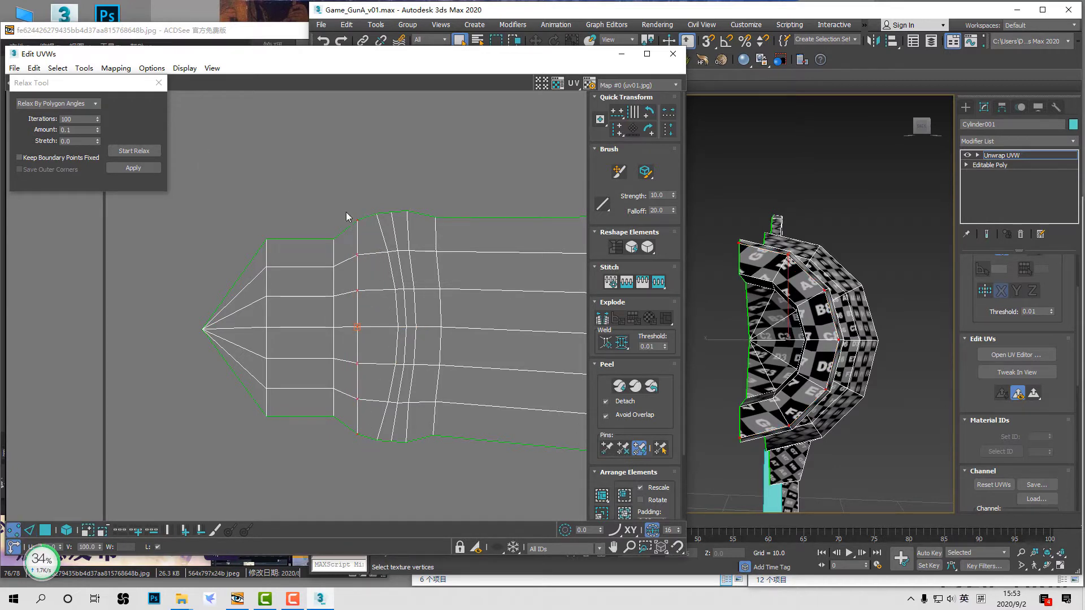
pyautogui.press('2')
pyautogui.moveTo(79, 82); pyautogui.dragTo(83, 132)
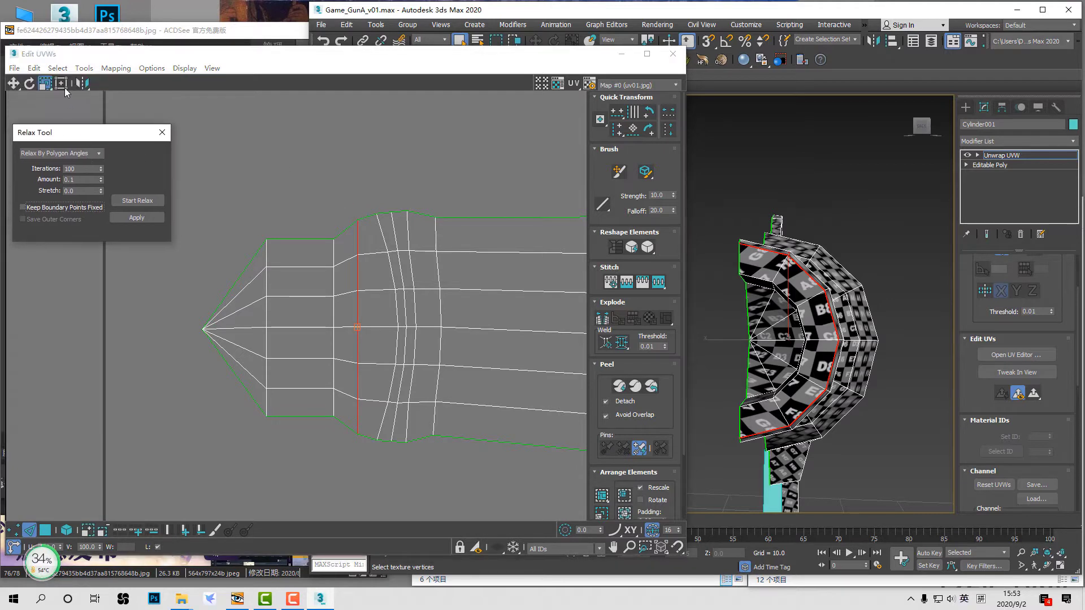
pyautogui.moveTo(364, 214); pyautogui.dragTo(366, 232)
pyautogui.moveTo(363, 440); pyautogui.dragTo(362, 421)
pyautogui.hotkey('ctrl', 'y')
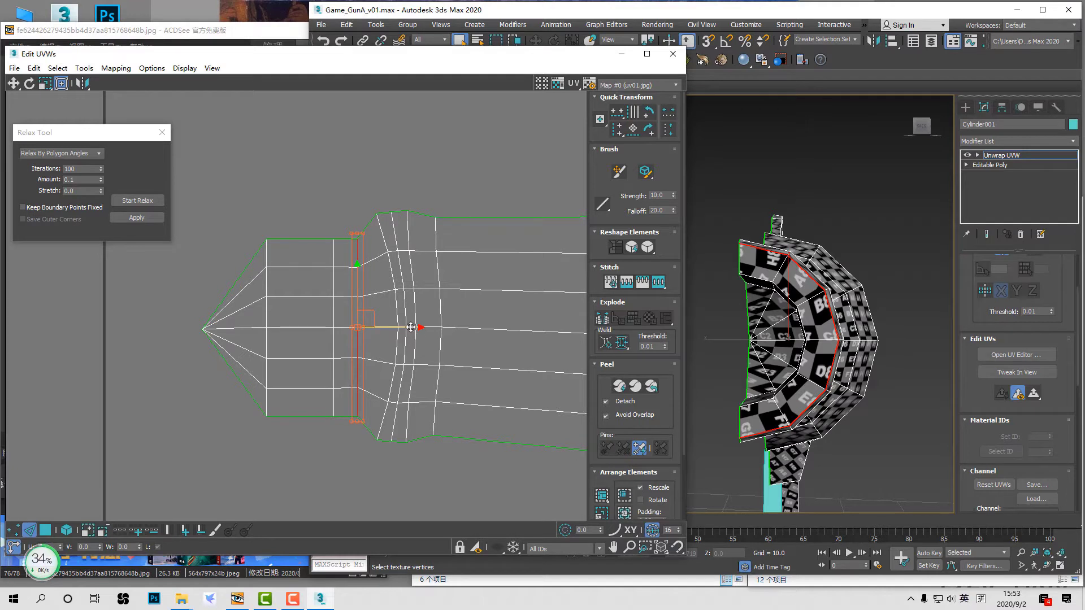
pyautogui.scroll(3, 358, 289)
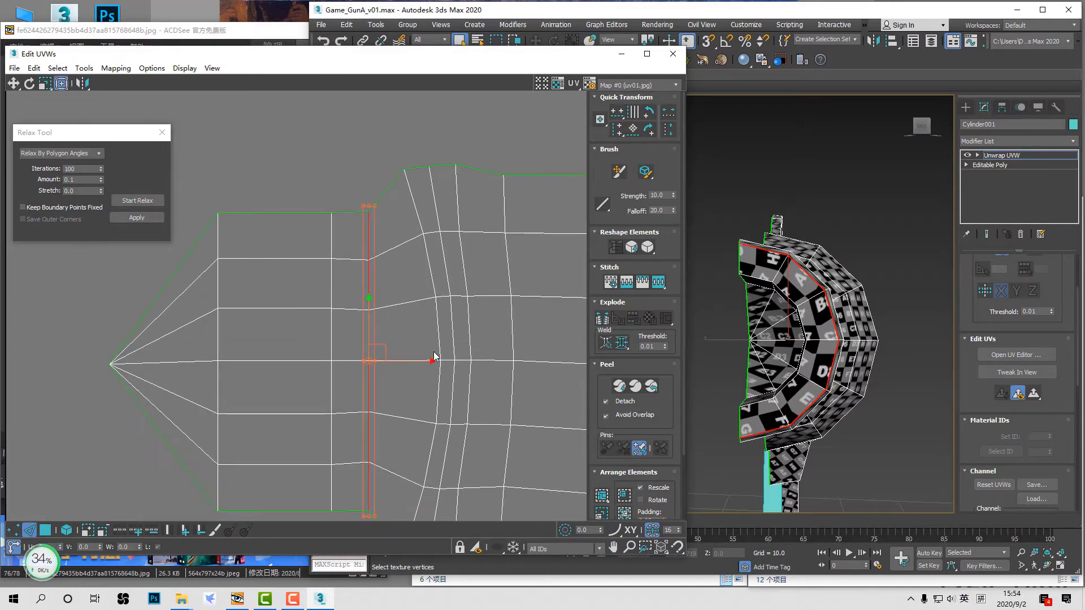
pyautogui.moveTo(454, 325); pyautogui.dragTo(448, 314, button='middle')
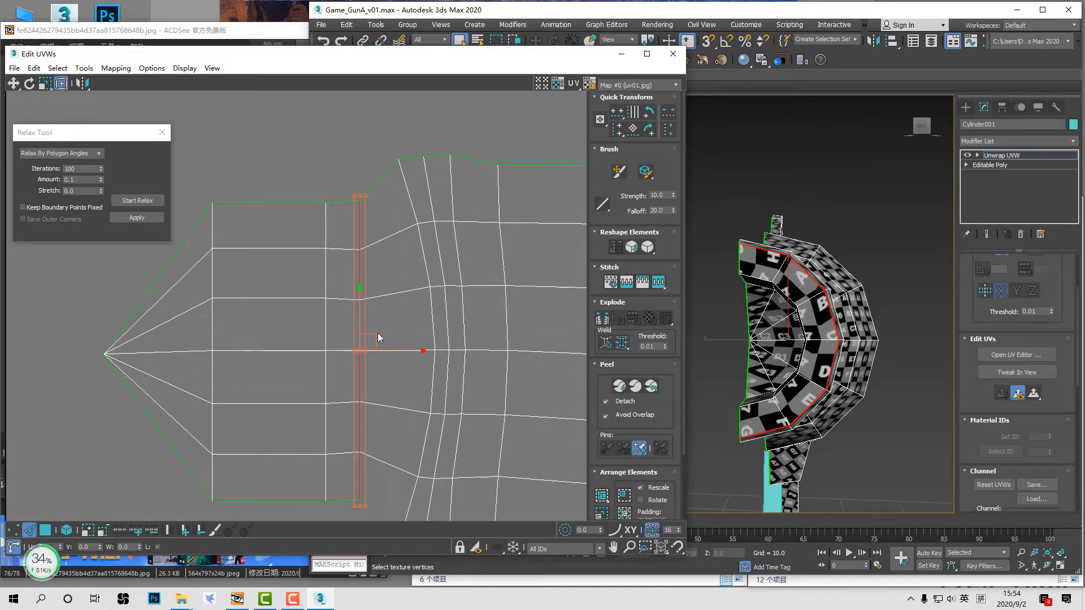
pyautogui.moveTo(424, 247); pyautogui.dragTo(385, 261, button='middle')
pyautogui.scroll(-1, 386, 261)
# Step: Straighten the next two curved edge loops of the muzzle flare into vertical columns and shift them toward the tip
pyautogui.click(377, 233)
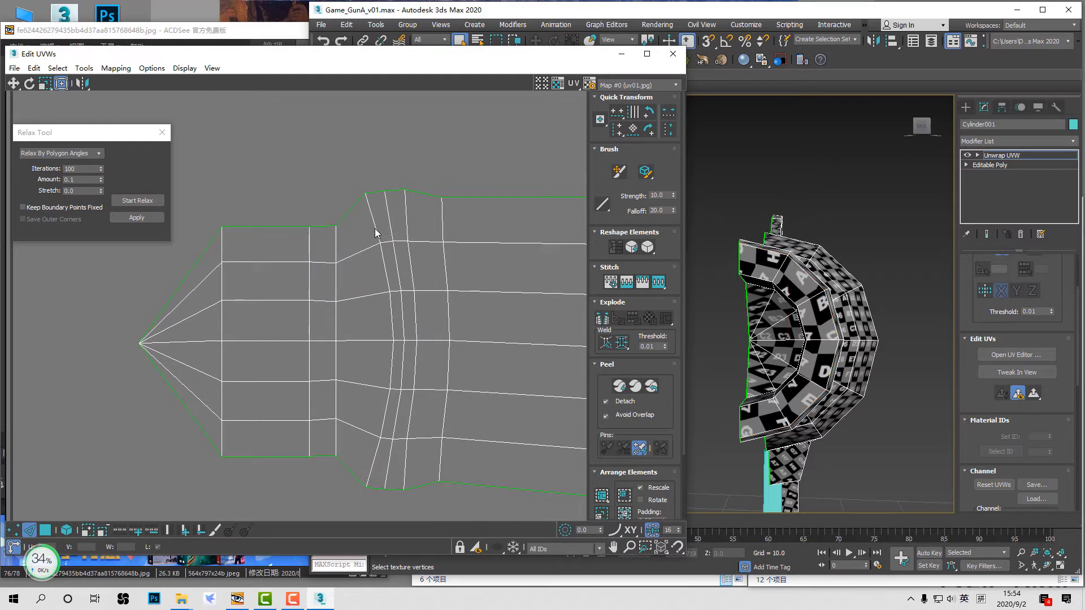
pyautogui.doubleClick(376, 229)
pyautogui.keyDown('alt'); pyautogui.moveTo(752, 331); pyautogui.dragTo(620, 308, button='middle'); pyautogui.keyUp('alt')
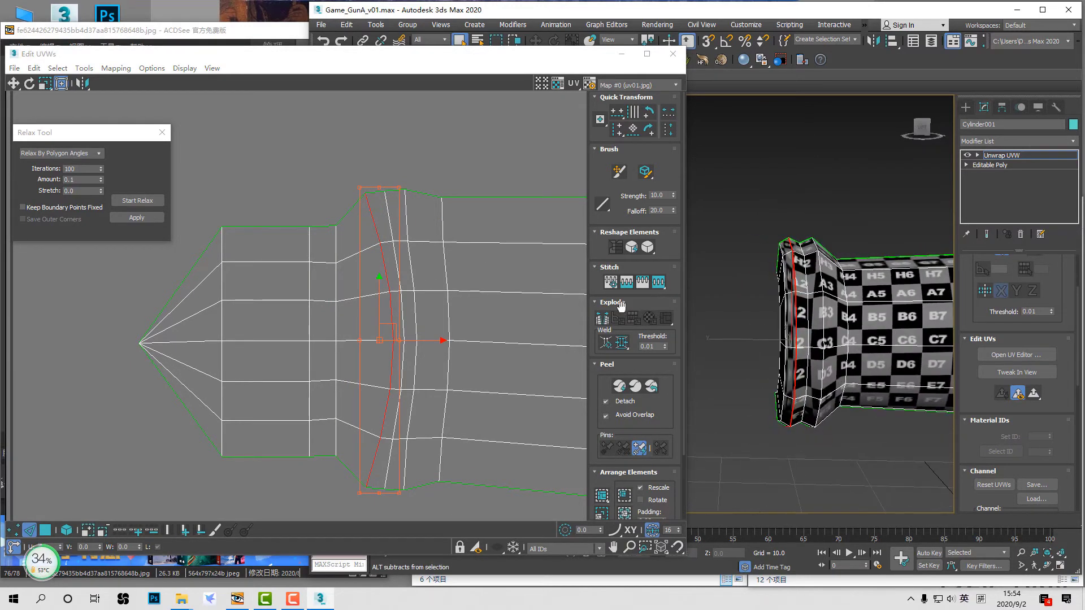
pyautogui.click(615, 128)
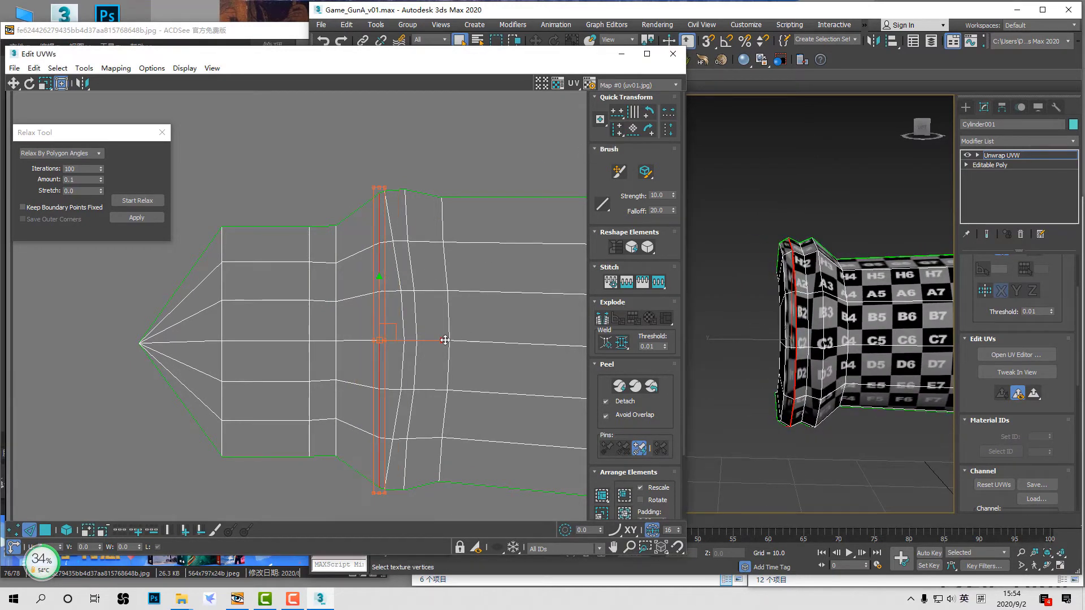
pyautogui.moveTo(428, 343)
pyautogui.mouseDown()
pyautogui.moveTo(411, 343)
pyautogui.moveTo(434, 344)
pyautogui.moveTo(422, 343)
pyautogui.mouseUp()
# Step: Straighten the last edge loop of the muzzle flare vertically and move it closer to the preceding column
pyautogui.doubleClick(415, 326)
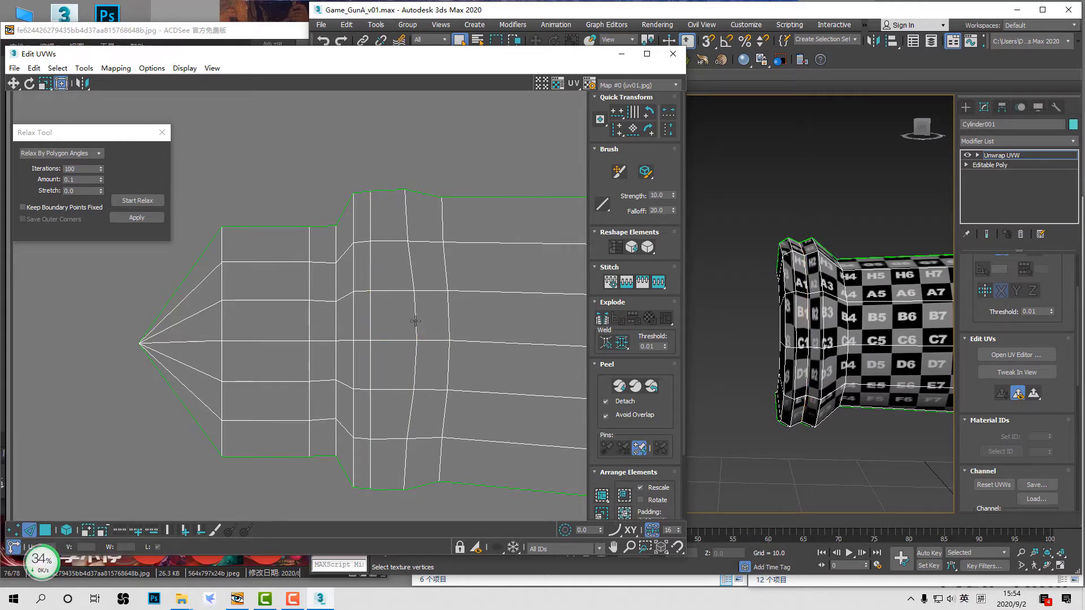
pyautogui.click(614, 134)
pyautogui.moveTo(454, 340); pyautogui.dragTo(435, 340)
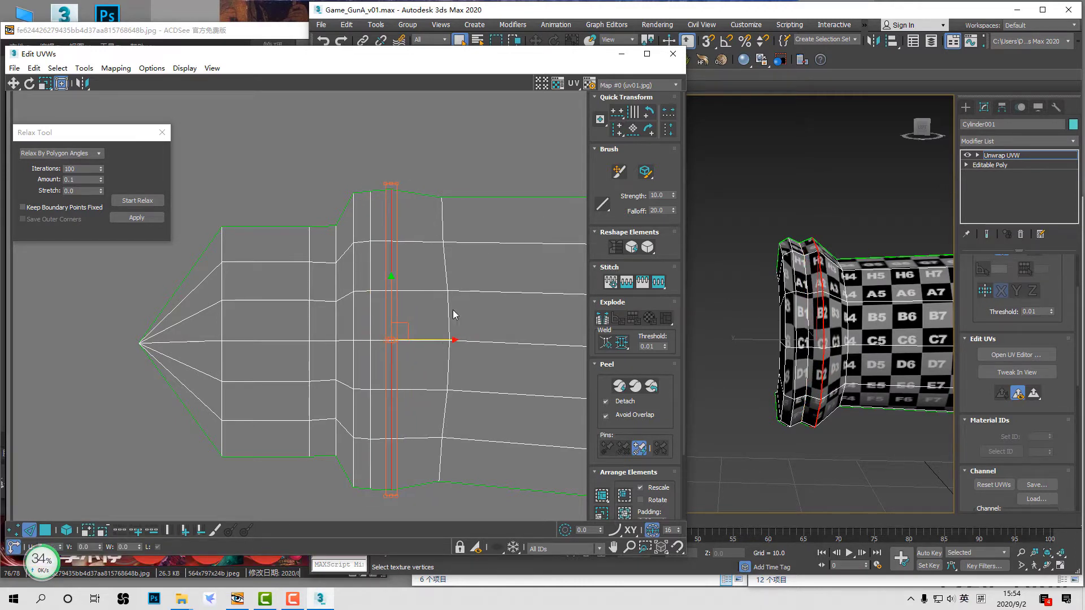
# Step: Straighten the edge loop where the flare meets the barrel into a vertical column and position it closer to the flare columns
pyautogui.doubleClick(446, 321)
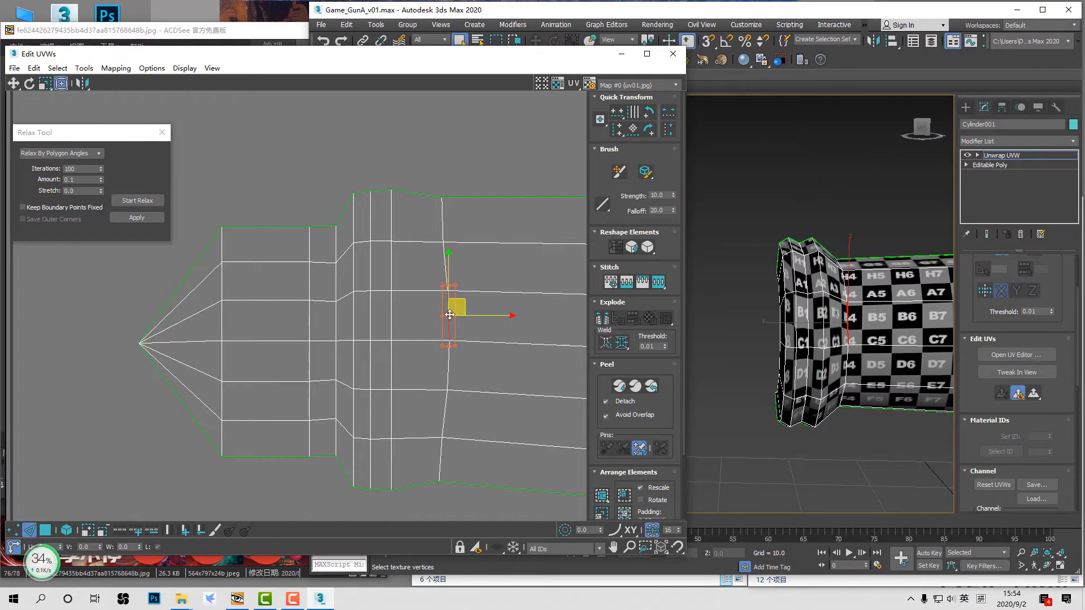
pyautogui.click(623, 134)
pyautogui.moveTo(503, 338); pyautogui.dragTo(485, 360)
pyautogui.keyDown('alt'); pyautogui.moveTo(748, 388); pyautogui.dragTo(696, 381, button='middle'); pyautogui.keyUp('alt')
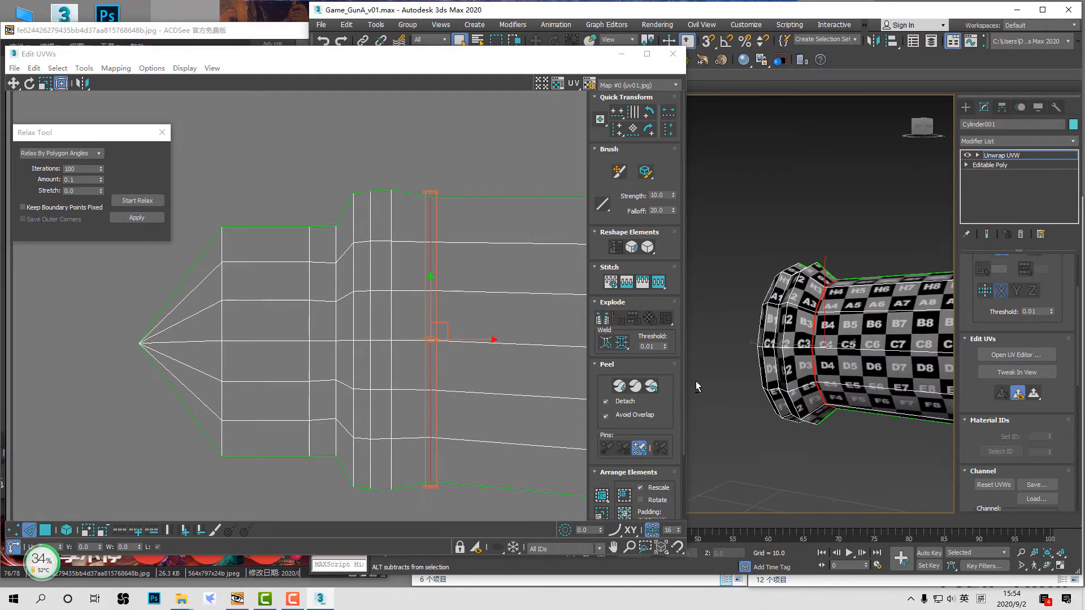
pyautogui.moveTo(487, 339); pyautogui.dragTo(458, 348)
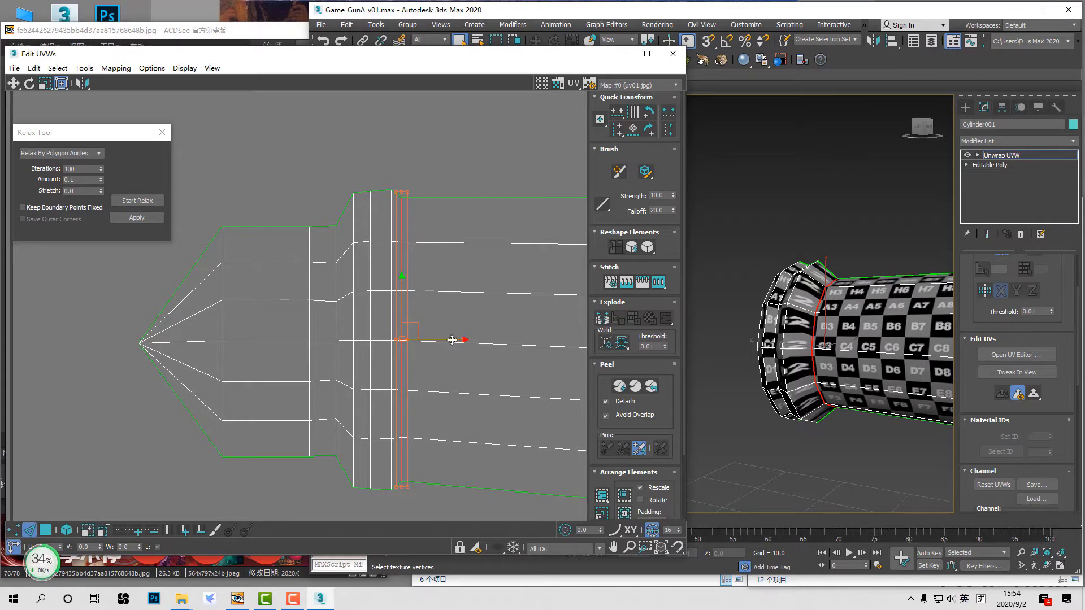
pyautogui.moveTo(452, 339); pyautogui.dragTo(468, 340)
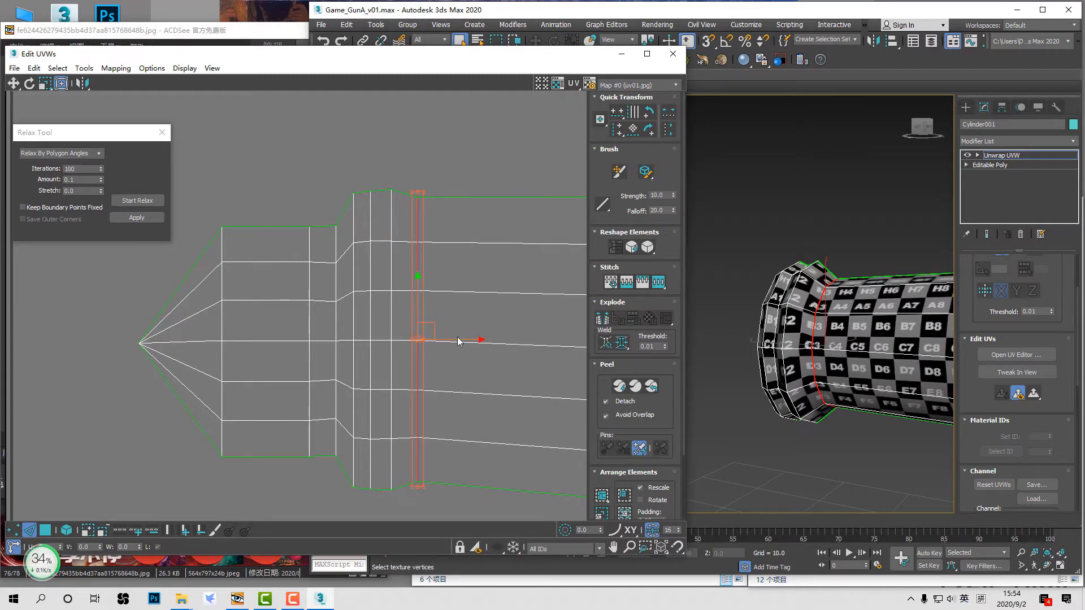
# Step: Select the UV points of the column where the flare meets the barrel and nudge them slightly away from the tip
pyautogui.click(485, 316)
pyautogui.scroll(4, 818, 361)
pyautogui.keyDown('alt'); pyautogui.moveTo(809, 334); pyautogui.dragTo(847, 345, button='middle'); pyautogui.keyUp('alt')
pyautogui.scroll(-3, 818, 362)
pyautogui.moveTo(848, 344); pyautogui.dragTo(871, 325, button='middle')
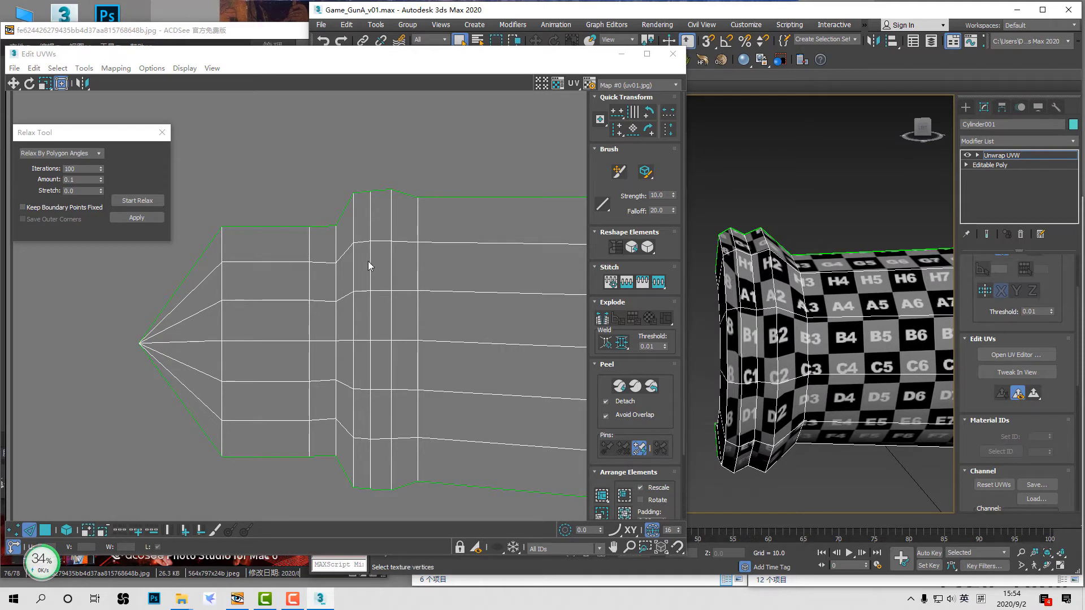
pyautogui.moveTo(404, 175); pyautogui.dragTo(454, 506)
pyautogui.press('1')
pyautogui.click(416, 212)
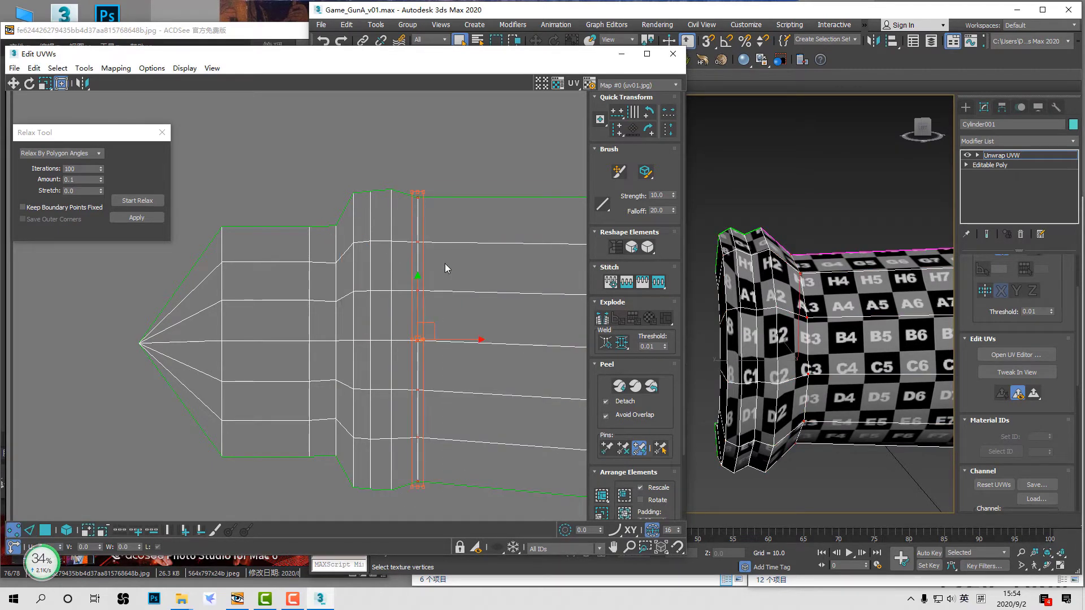
pyautogui.scroll(-2, 771, 324)
pyautogui.moveTo(770, 324); pyautogui.dragTo(695, 304, button='middle')
pyautogui.scroll(-3, 695, 308)
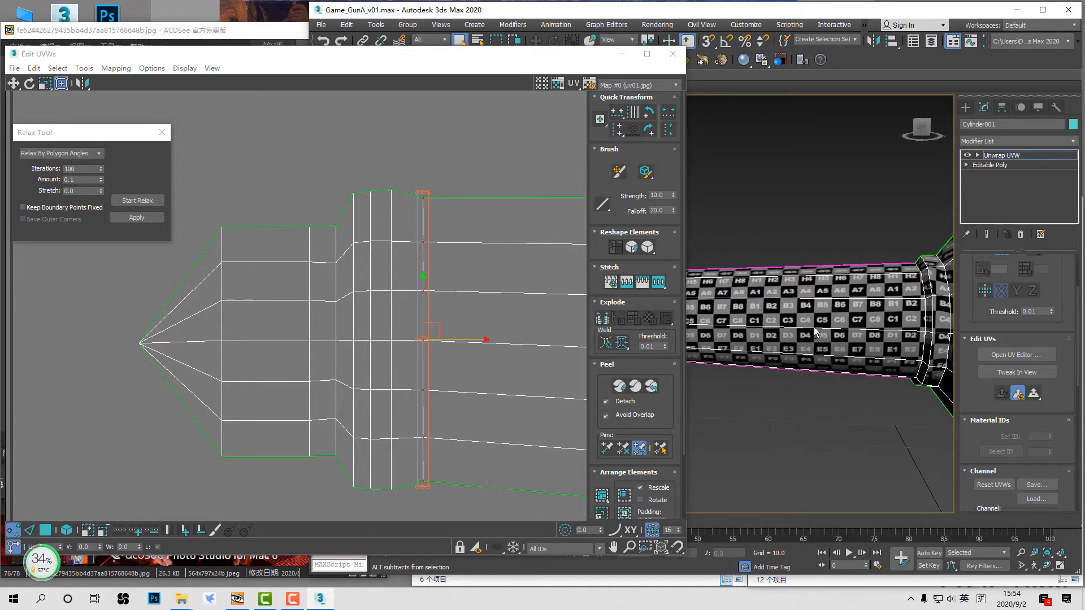
# Step: Select all the UV points of the straightened muzzle and move them slightly down to line up with the barrel
pyautogui.scroll(-5, 471, 333)
pyautogui.moveTo(469, 330); pyautogui.dragTo(265, 330, button='middle')
pyautogui.moveTo(273, 266); pyautogui.dragTo(109, 456)
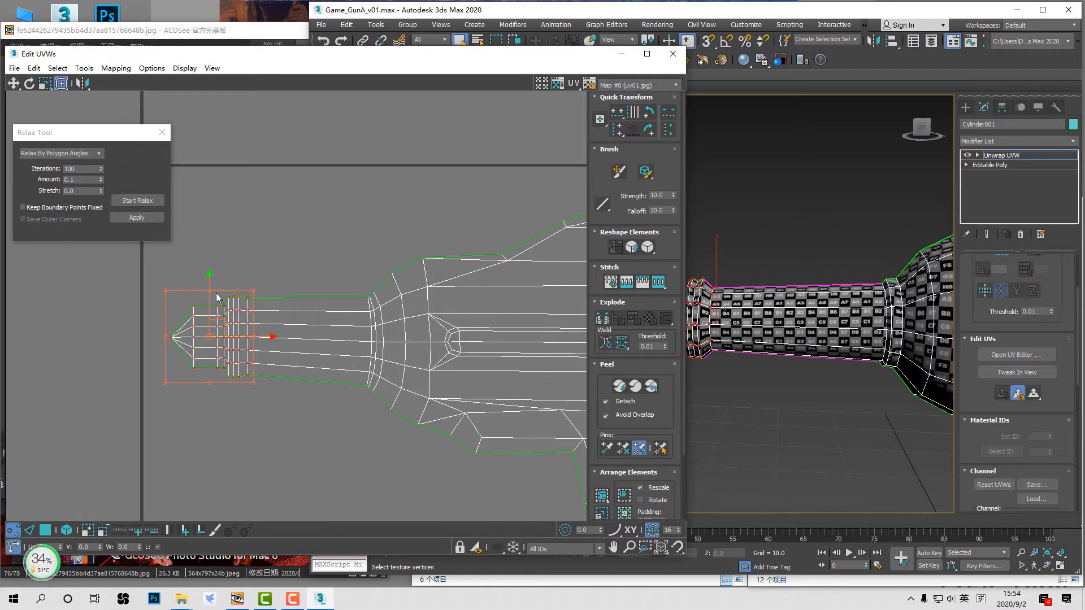
pyautogui.moveTo(211, 277); pyautogui.dragTo(215, 281)
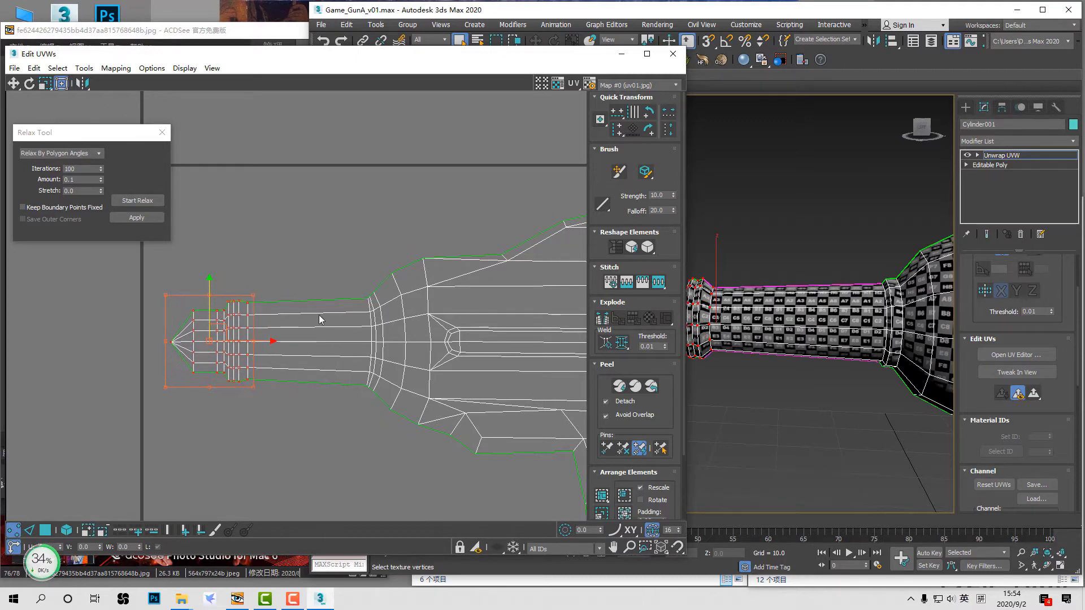
# Step: Straighten the edge loop at the rear end of the barrel into a vertical column and shift it slightly toward the muzzle
pyautogui.click(320, 318)
pyautogui.scroll(2, 398, 329)
pyautogui.press('2')
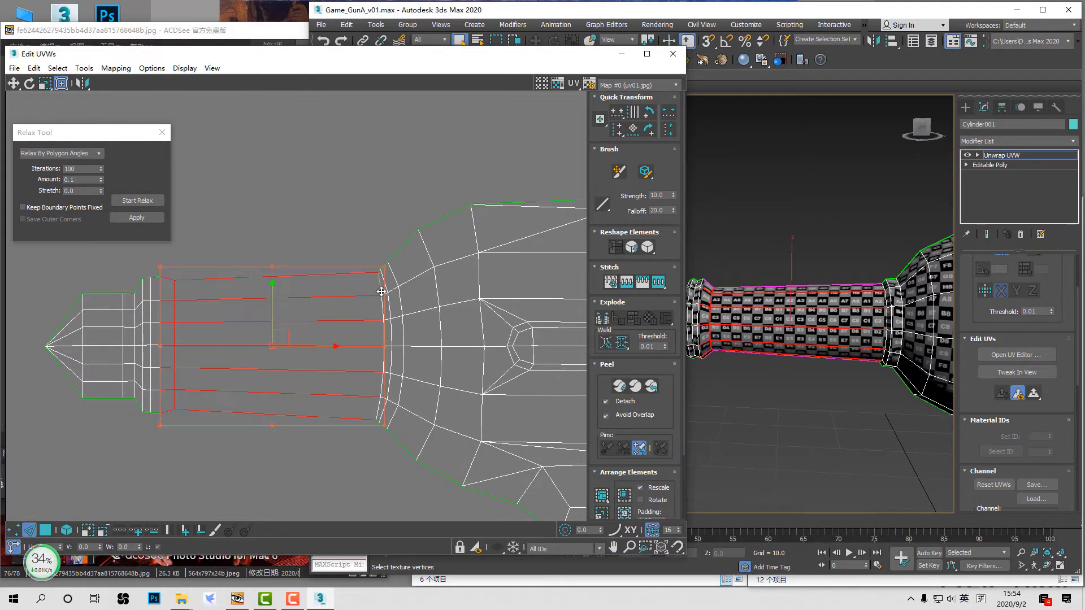
pyautogui.doubleClick(380, 288)
pyautogui.moveTo(422, 339); pyautogui.dragTo(415, 338)
pyautogui.click(388, 305)
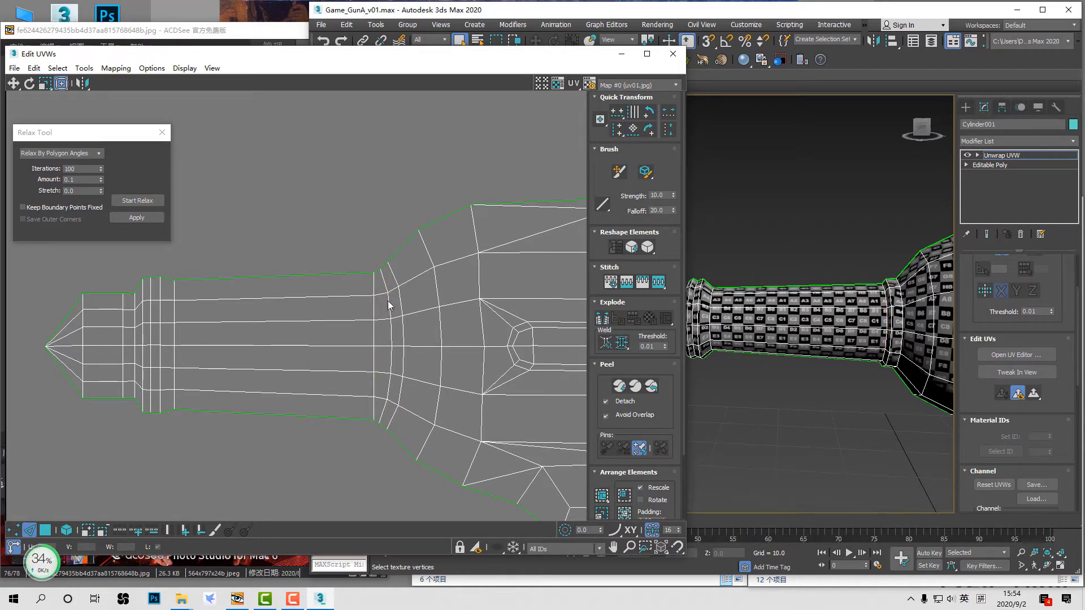
# Step: Straighten the next edge loop behind the barrel's rear column into a vertical line
pyautogui.doubleClick(388, 301)
pyautogui.click(619, 130)
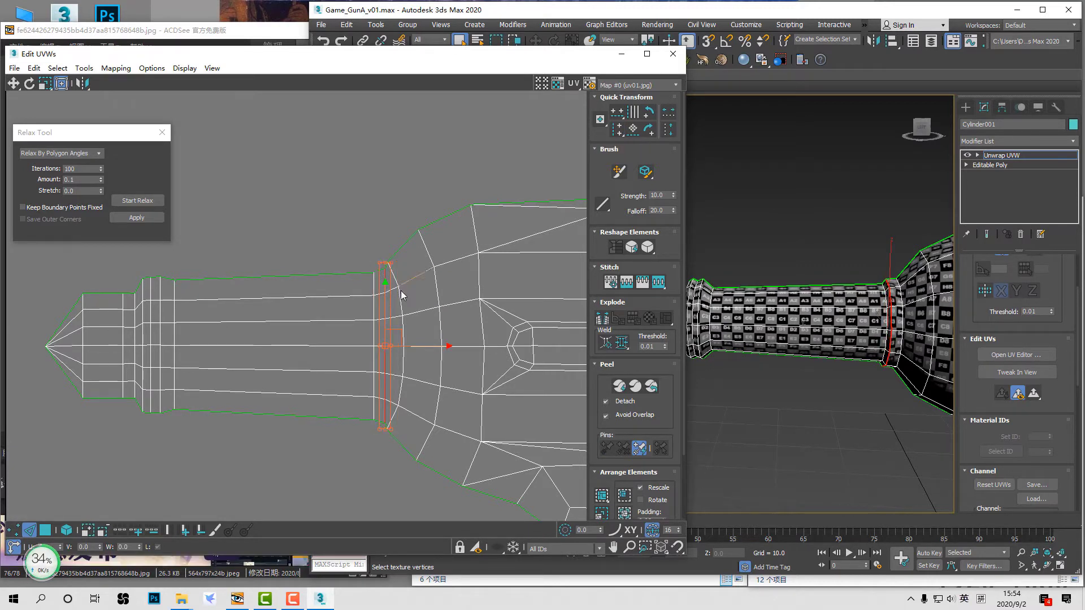
# Step: Straighten the edge loop at the start of the flare behind the barrel into a vertical line and fine-tune its spacing toward the body
pyautogui.doubleClick(400, 295)
pyautogui.click(618, 129)
pyautogui.press('z')
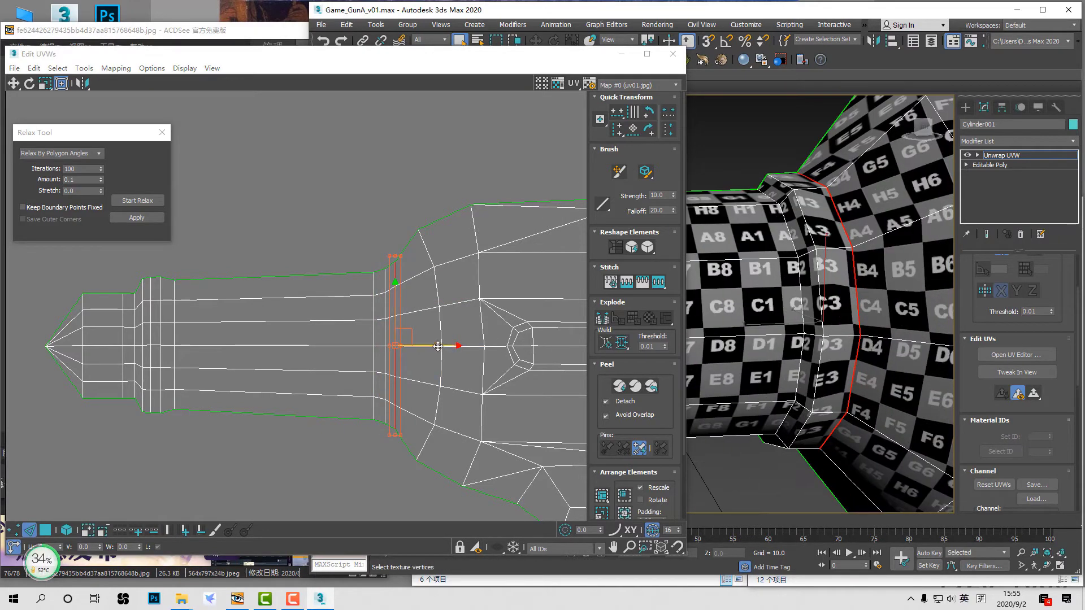
pyautogui.moveTo(438, 346); pyautogui.dragTo(446, 346)
pyautogui.click(385, 335)
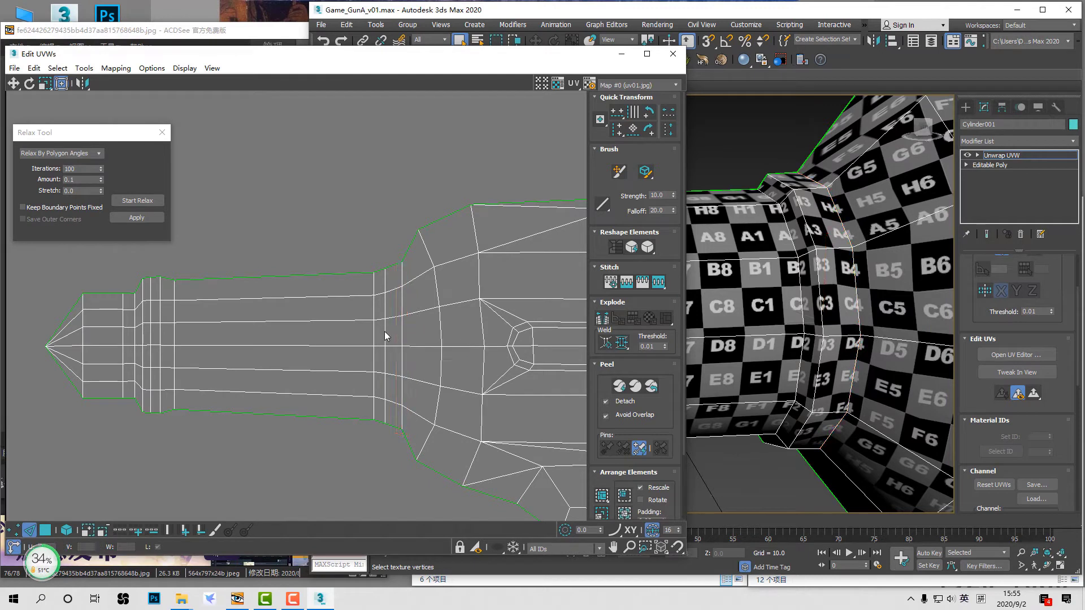
pyautogui.doubleClick(387, 336)
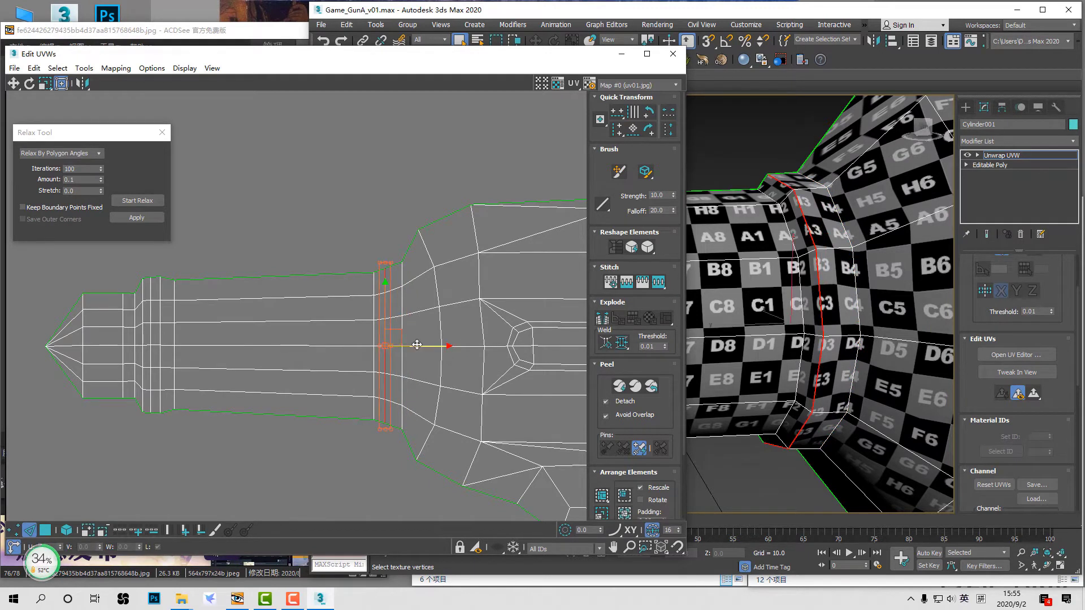
pyautogui.doubleClick(401, 361)
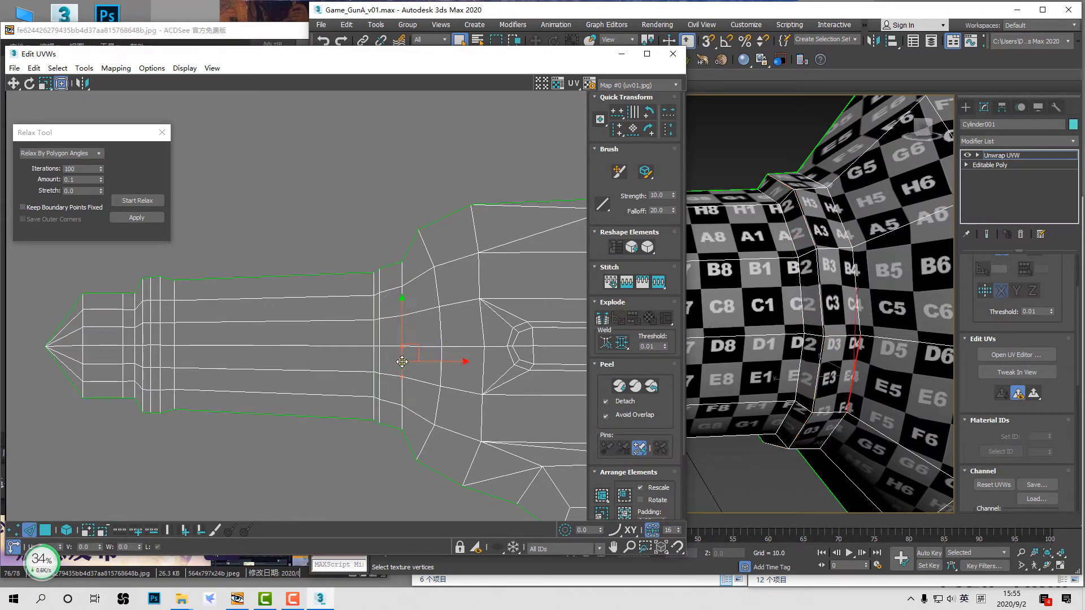
pyautogui.moveTo(441, 346); pyautogui.dragTo(438, 346)
# Step: Straighten the next edge loop in the middle of the flare into a vertical line and shift it toward the body
pyautogui.doubleClick(440, 346)
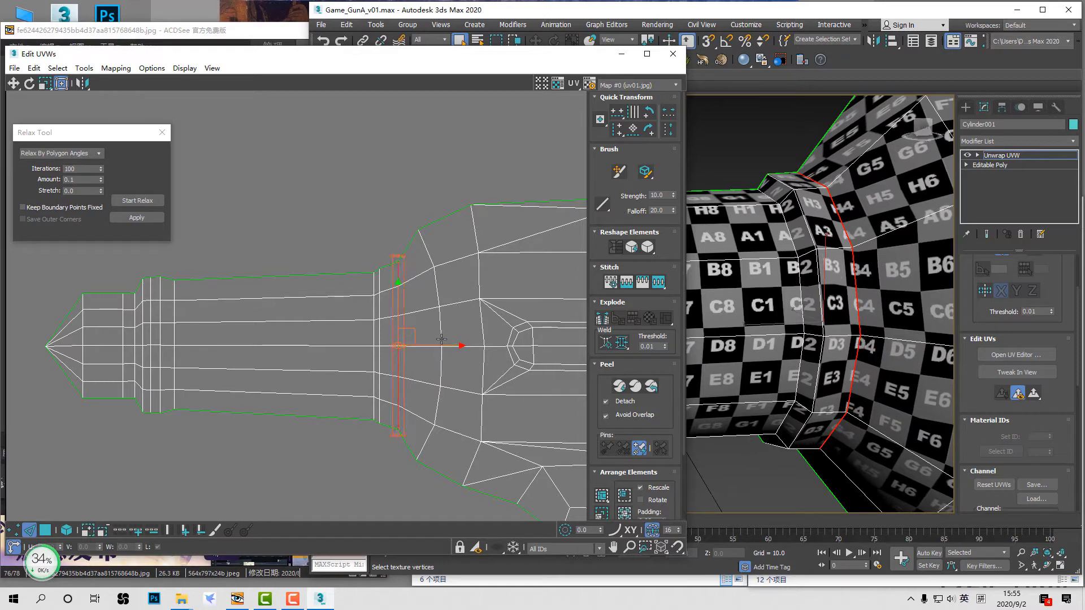
pyautogui.click(617, 131)
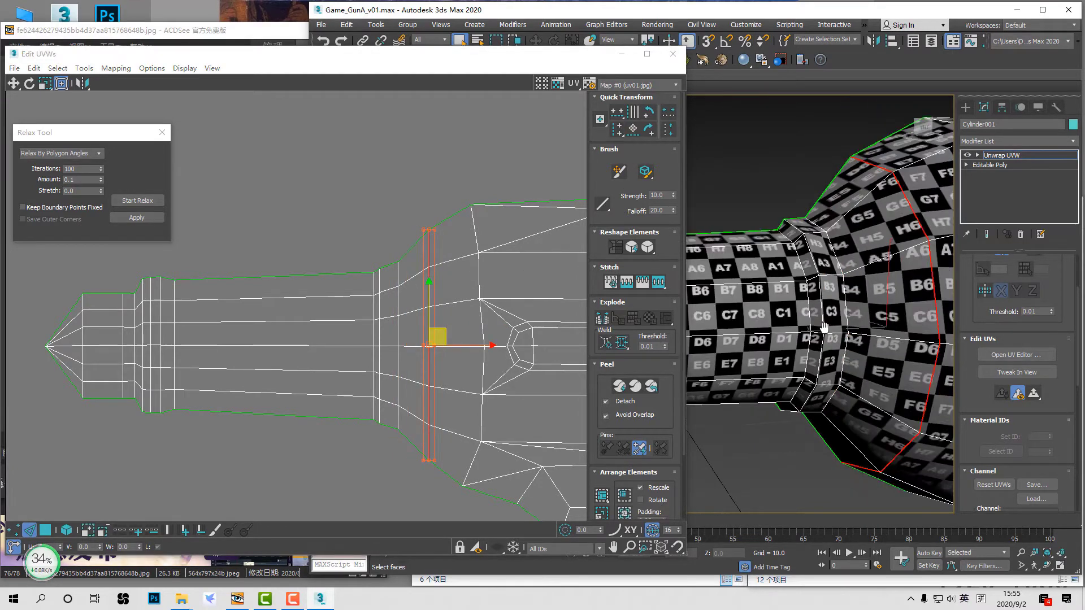
pyautogui.moveTo(472, 354); pyautogui.dragTo(487, 354)
# Step: Select all UV points from the muzzle tip to the straightened flare loop and move them away from the body
pyautogui.click(346, 181)
pyautogui.moveTo(345, 177); pyautogui.dragTo(462, 479)
pyautogui.scroll(-3, 434, 389)
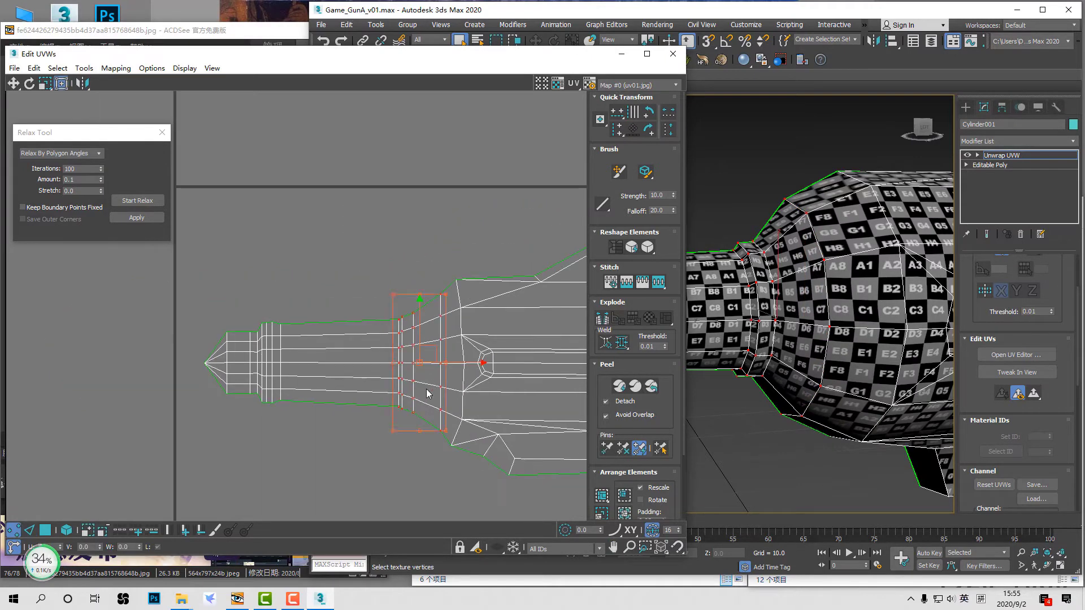
pyautogui.press('1')
pyautogui.press('1')
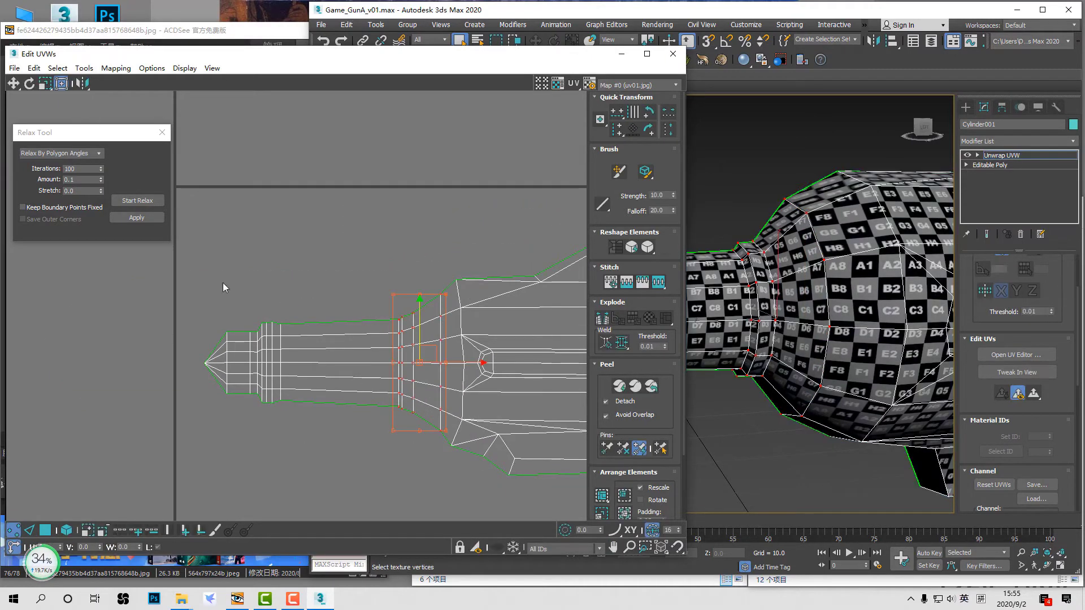
pyautogui.moveTo(452, 453); pyautogui.dragTo(445, 455)
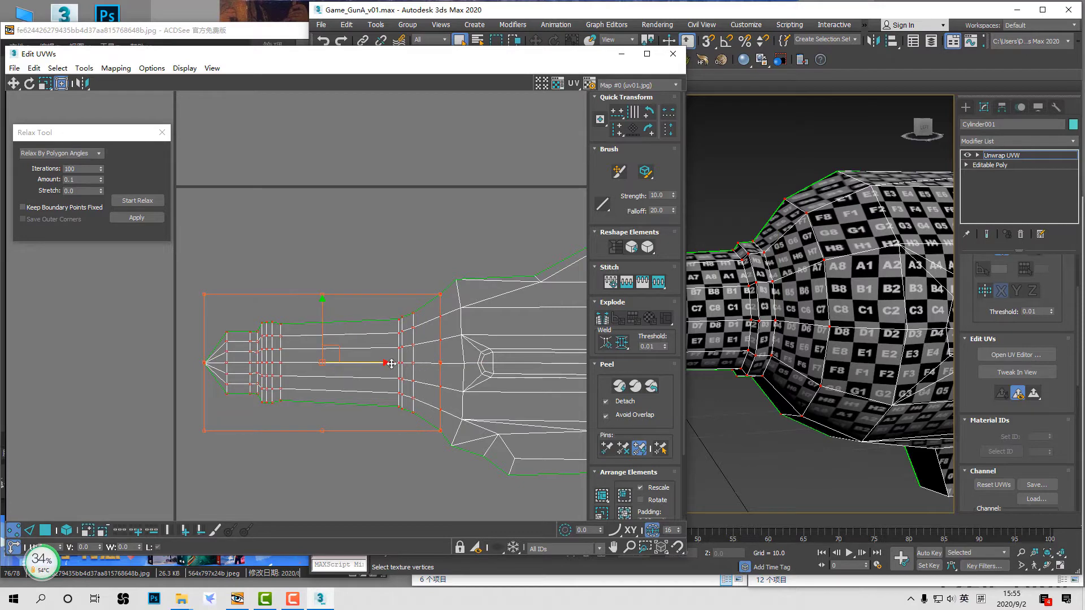
pyautogui.moveTo(278, 378); pyautogui.dragTo(262, 380)
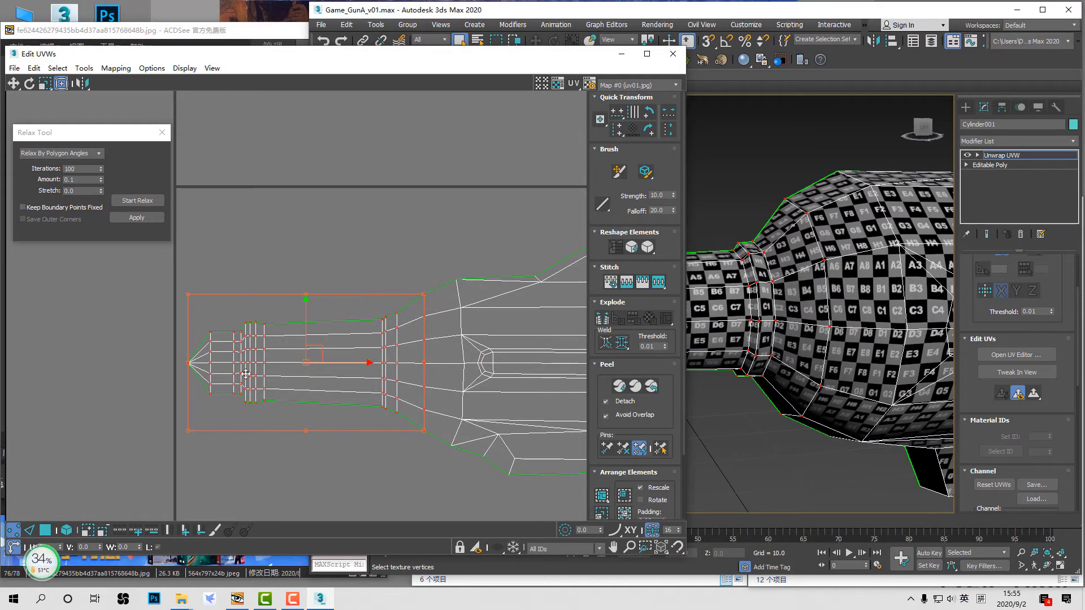
# Step: Straighten the column of UV points at the front of the main body into a vertical line, including the points ahead of the slot
pyautogui.click(448, 237)
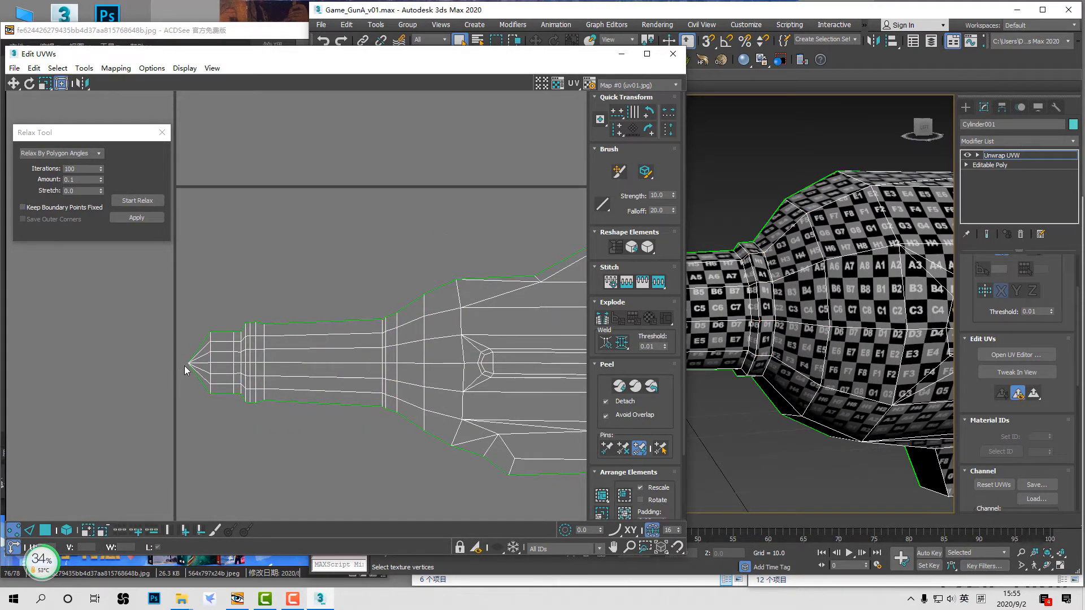
pyautogui.moveTo(442, 260); pyautogui.dragTo(463, 481)
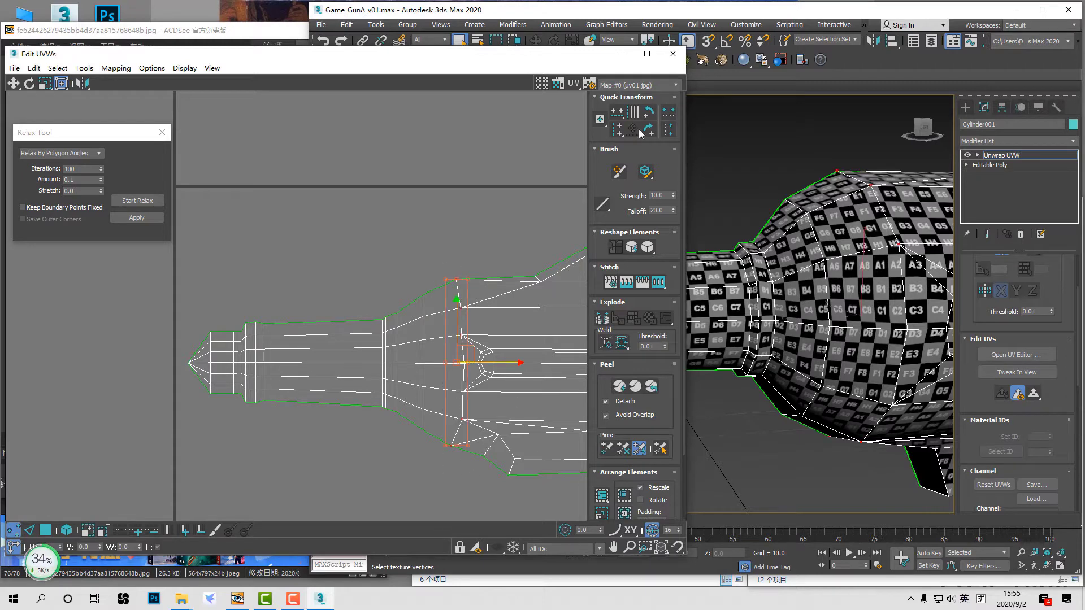
pyautogui.click(621, 133)
pyautogui.moveTo(496, 354); pyautogui.dragTo(447, 347, button='middle')
pyautogui.scroll(2, 421, 368)
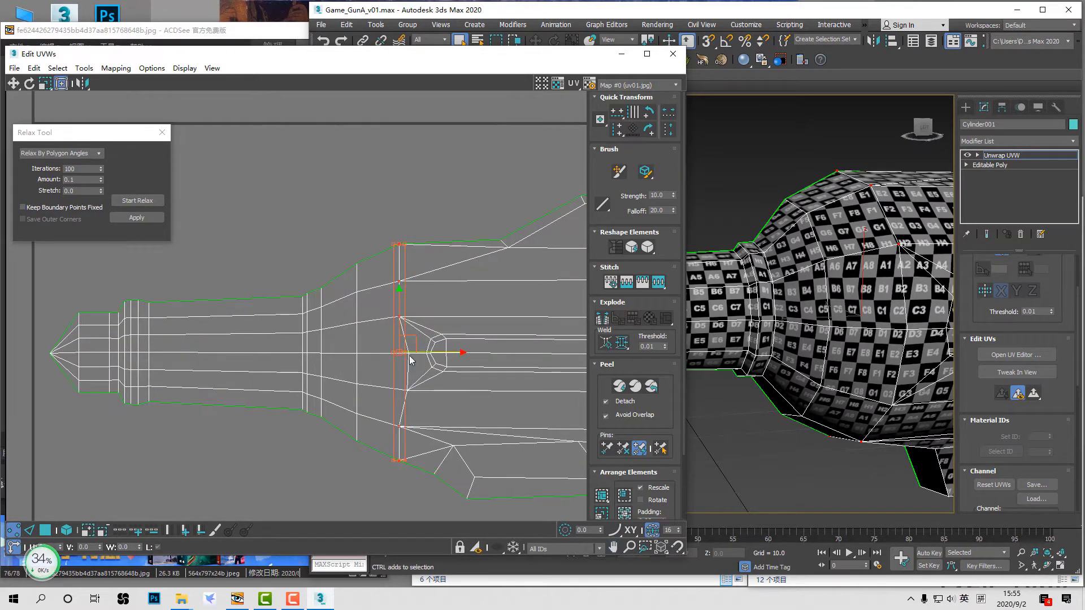
pyautogui.click(618, 129)
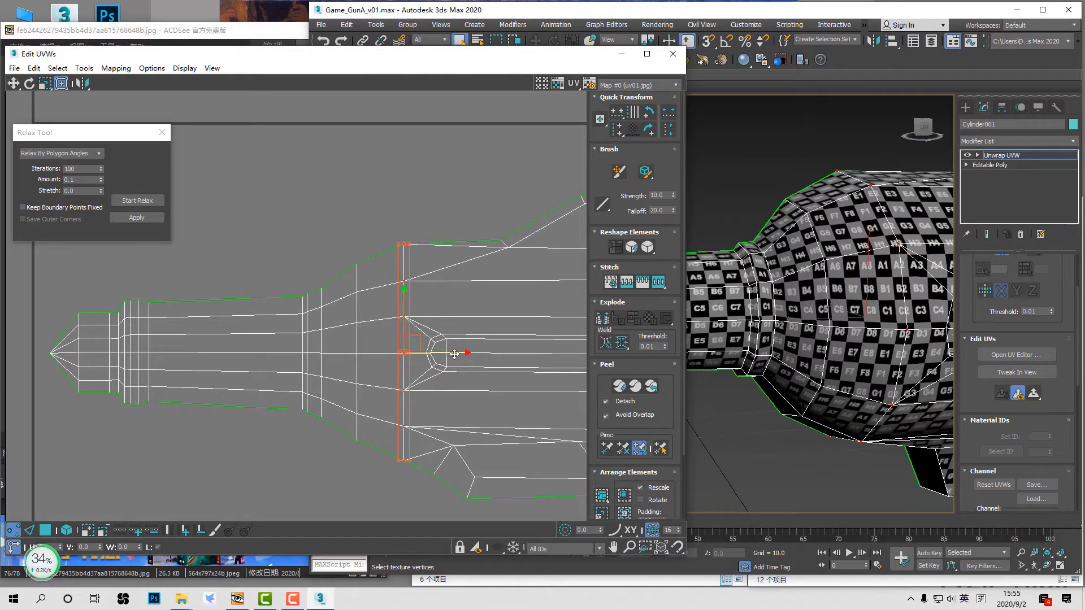
pyautogui.moveTo(455, 355); pyautogui.dragTo(455, 360)
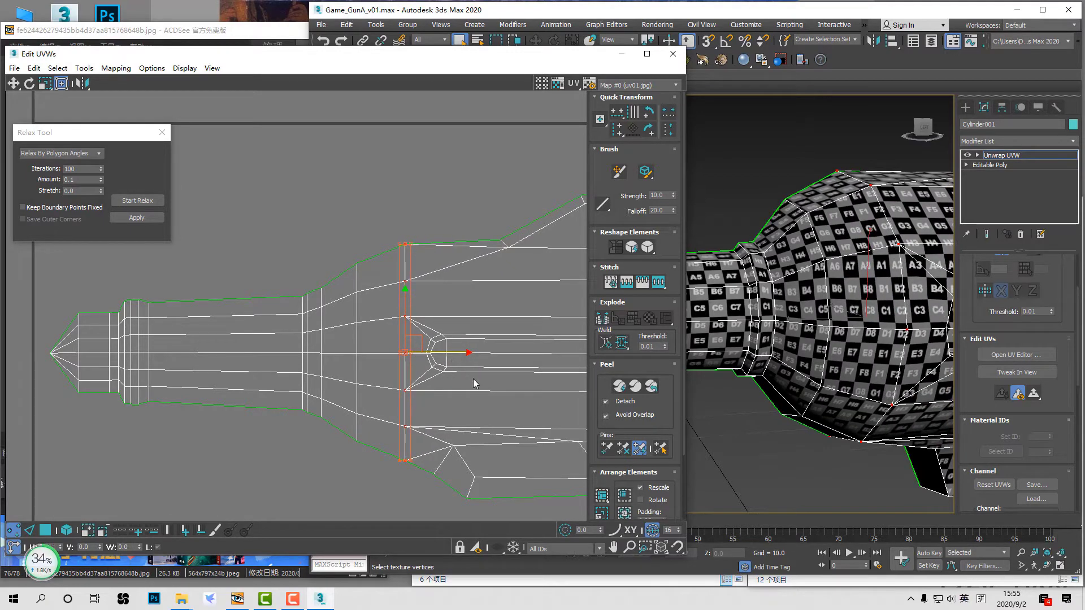
# Step: Check the checker pattern on the body and shift the body's front column and the slot's front end slightly toward the muzzle
pyautogui.scroll(-2, 812, 343)
pyautogui.keyDown('alt'); pyautogui.moveTo(811, 344); pyautogui.dragTo(786, 326, button='middle'); pyautogui.keyUp('alt')
pyautogui.scroll(-3, 822, 356)
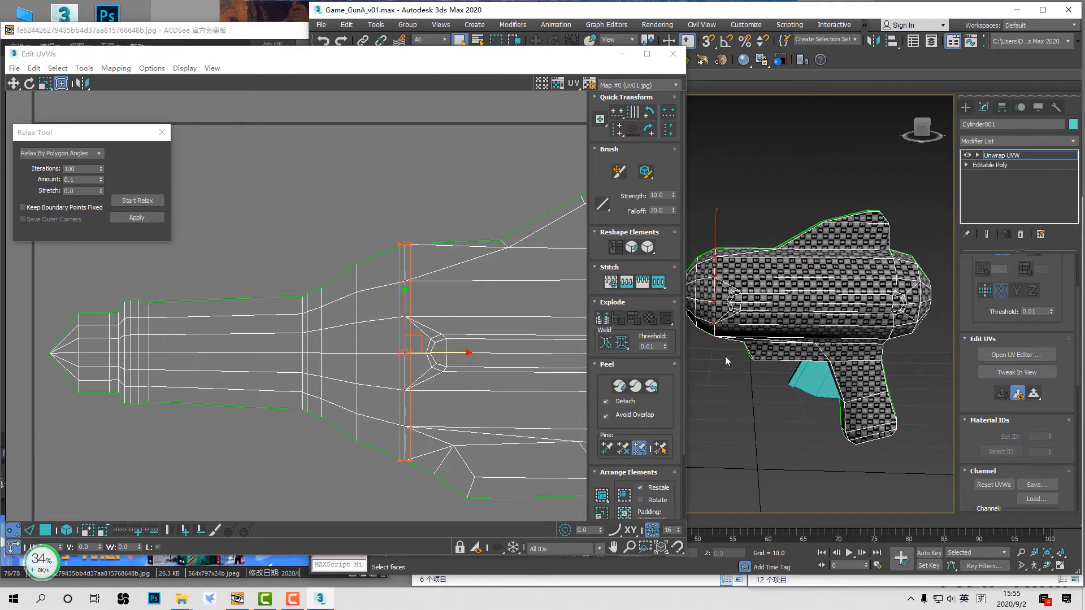
pyautogui.keyDown('alt'); pyautogui.moveTo(724, 356); pyautogui.dragTo(836, 347, button='middle'); pyautogui.keyUp('alt')
pyautogui.scroll(5, 757, 339)
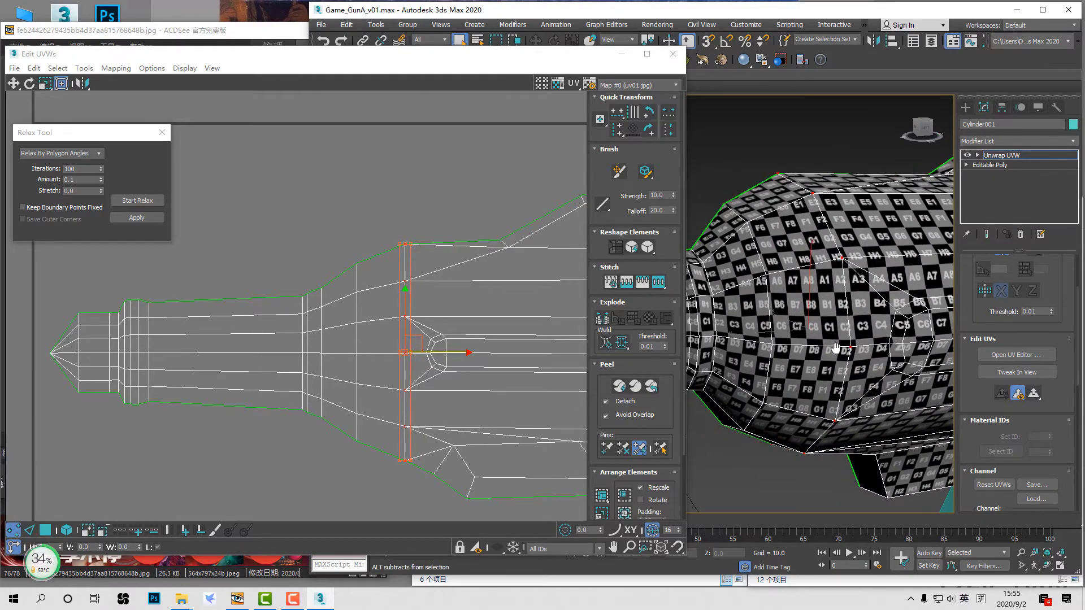
pyautogui.moveTo(445, 351); pyautogui.dragTo(481, 354)
pyautogui.click(516, 361)
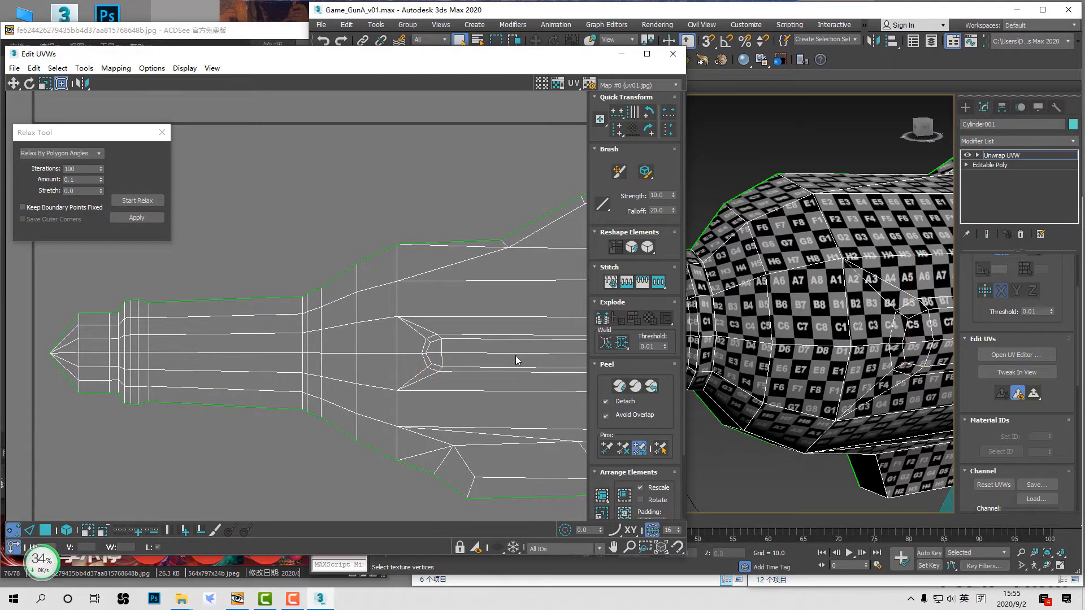
# Step: Straighten the first curved edge loop of the body's rounded rear end into a vertical column and nudge it toward the muzzle
pyautogui.scroll(-5, 516, 361)
pyautogui.moveTo(465, 339); pyautogui.dragTo(401, 328, button='middle')
pyautogui.scroll(-4, 848, 339)
pyautogui.moveTo(938, 350); pyautogui.dragTo(830, 341, button='middle')
pyautogui.scroll(3, 829, 343)
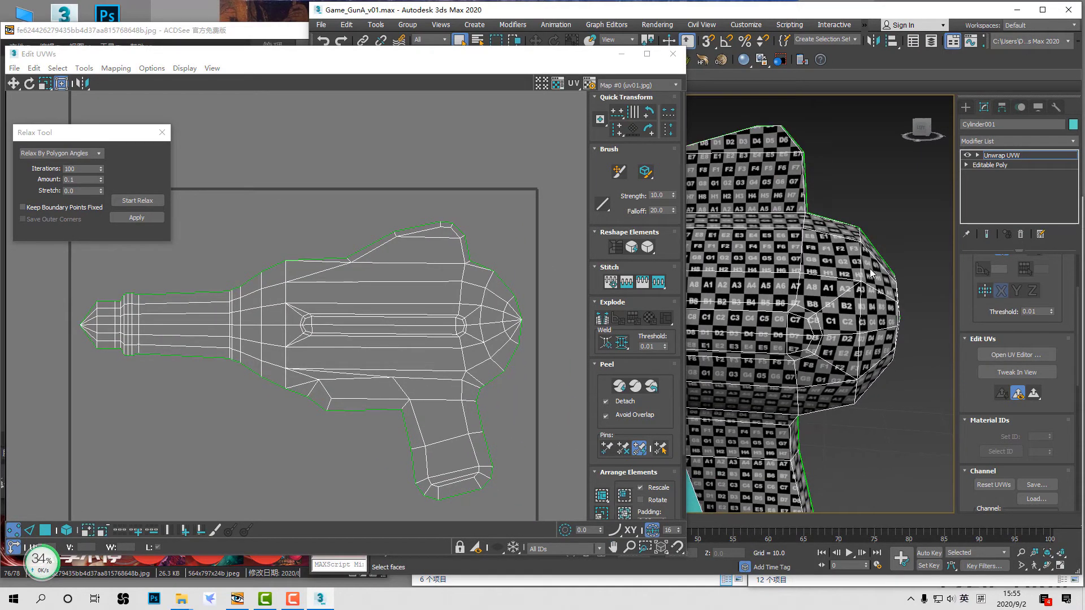
pyautogui.scroll(3, 513, 304)
pyautogui.moveTo(479, 281); pyautogui.dragTo(503, 238, button='middle')
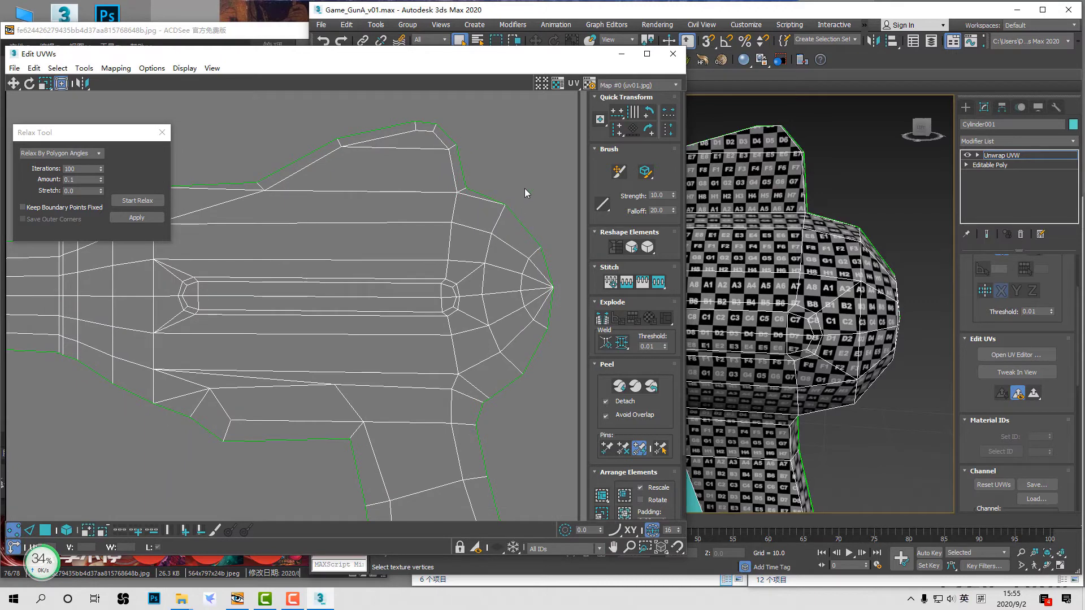
pyautogui.moveTo(525, 189); pyautogui.dragTo(481, 249)
pyautogui.keyDown('ctrl'); pyautogui.moveTo(502, 321); pyautogui.dragTo(532, 388); pyautogui.keyUp('ctrl')
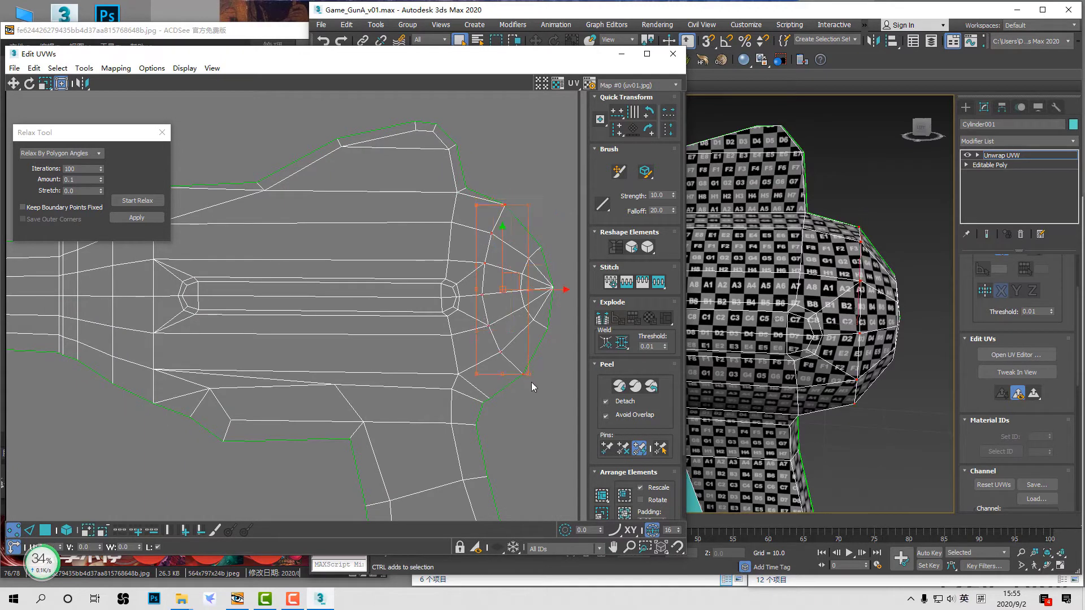
pyautogui.click(619, 129)
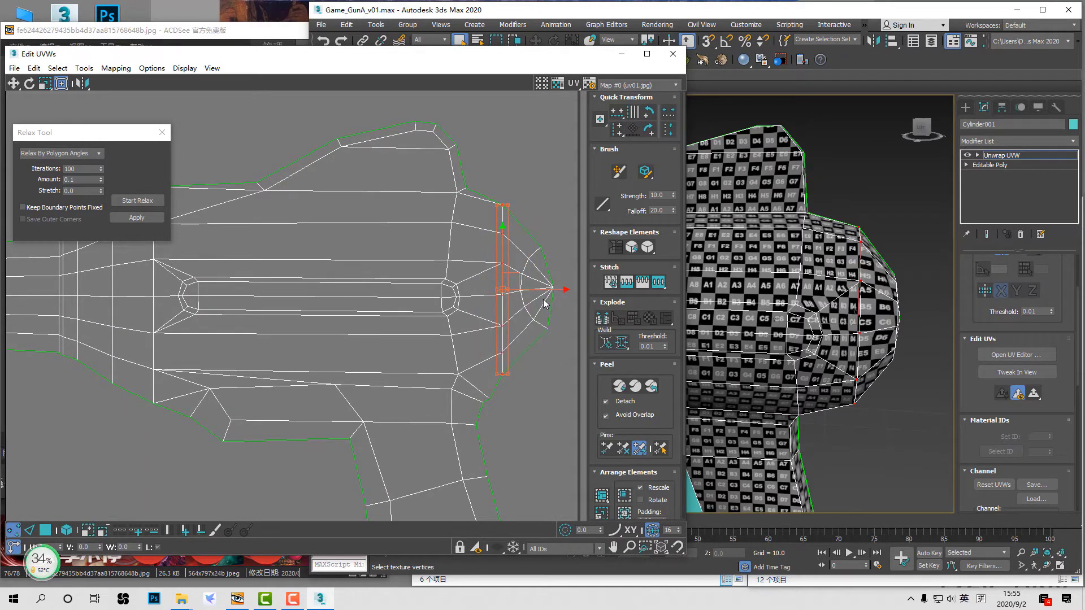
pyautogui.moveTo(549, 289); pyautogui.dragTo(541, 290)
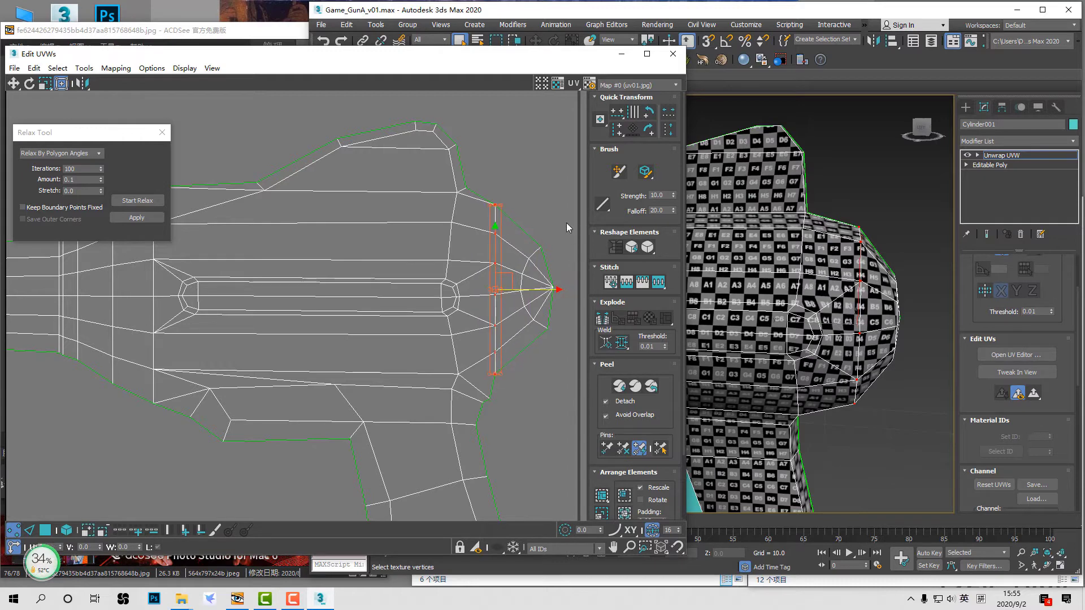
# Step: Straighten the last edge loop before the rear tip into a vertical column and stretch it taller
pyautogui.hotkey('ctrl', 'z')
pyautogui.hotkey('ctrl', 'z')
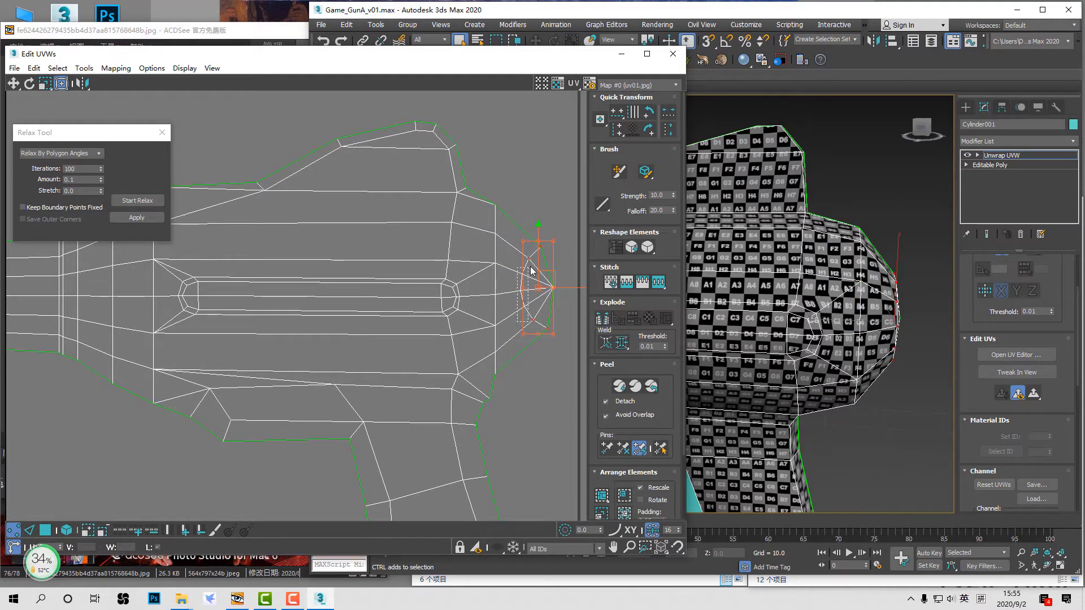
pyautogui.click(618, 129)
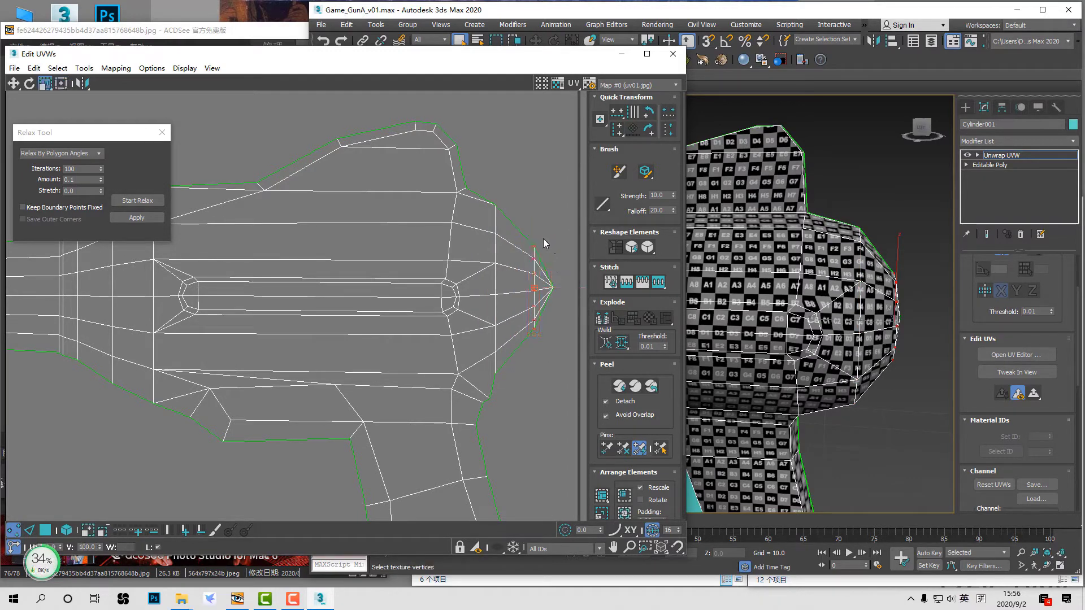
pyautogui.hotkey('ctrl', 'z')
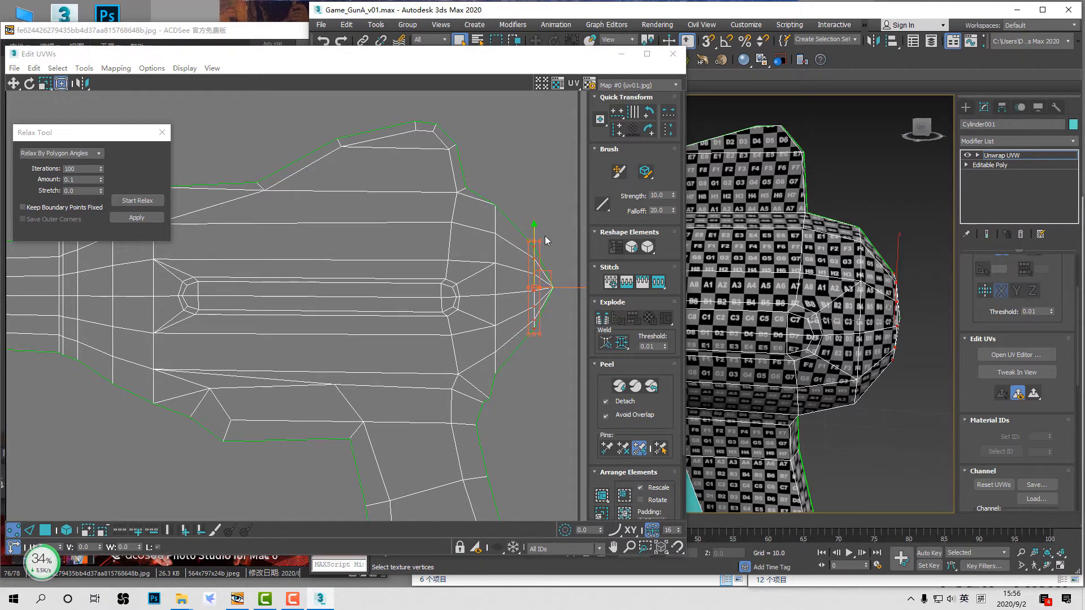
pyautogui.moveTo(541, 238); pyautogui.dragTo(551, 187)
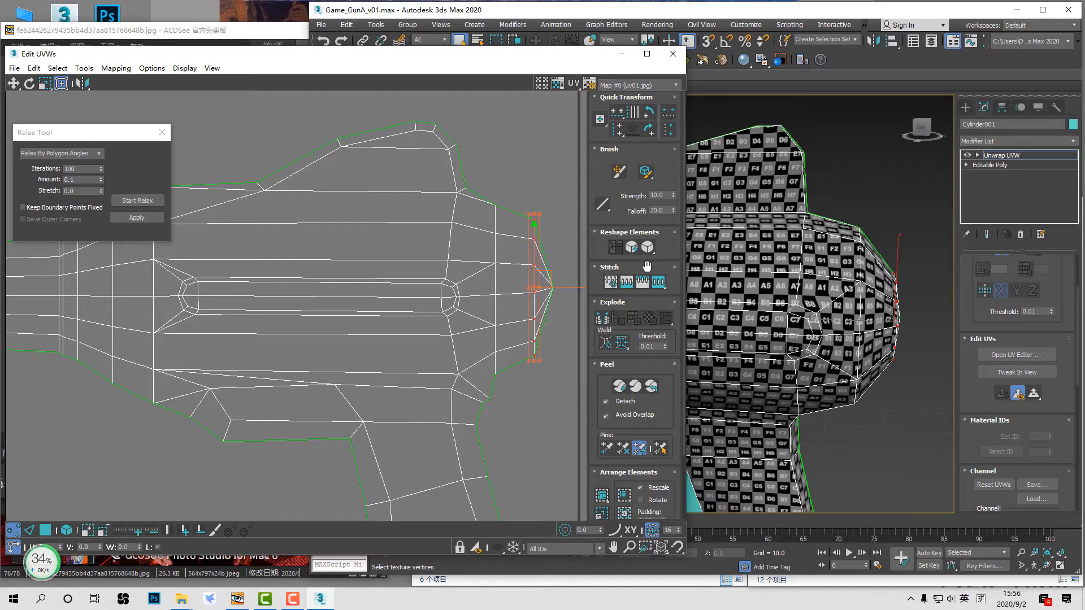
# Step: Shorten the last column before the rear tip and lower the tip and the two rear columns slightly
pyautogui.keyDown('alt'); pyautogui.moveTo(833, 322); pyautogui.dragTo(777, 336, button='middle'); pyautogui.keyUp('alt')
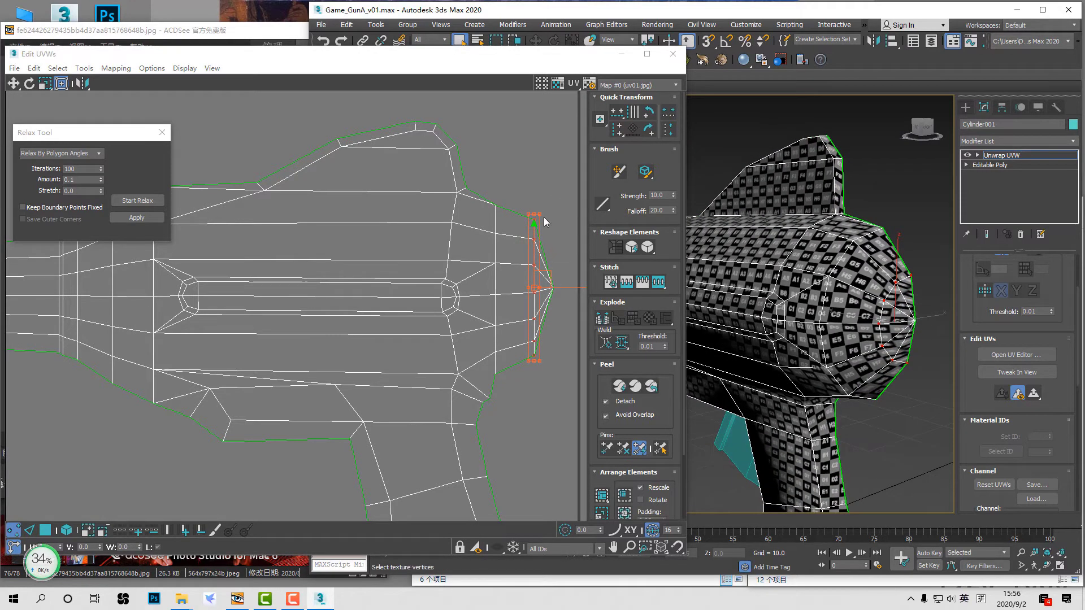
pyautogui.moveTo(545, 221); pyautogui.dragTo(556, 257)
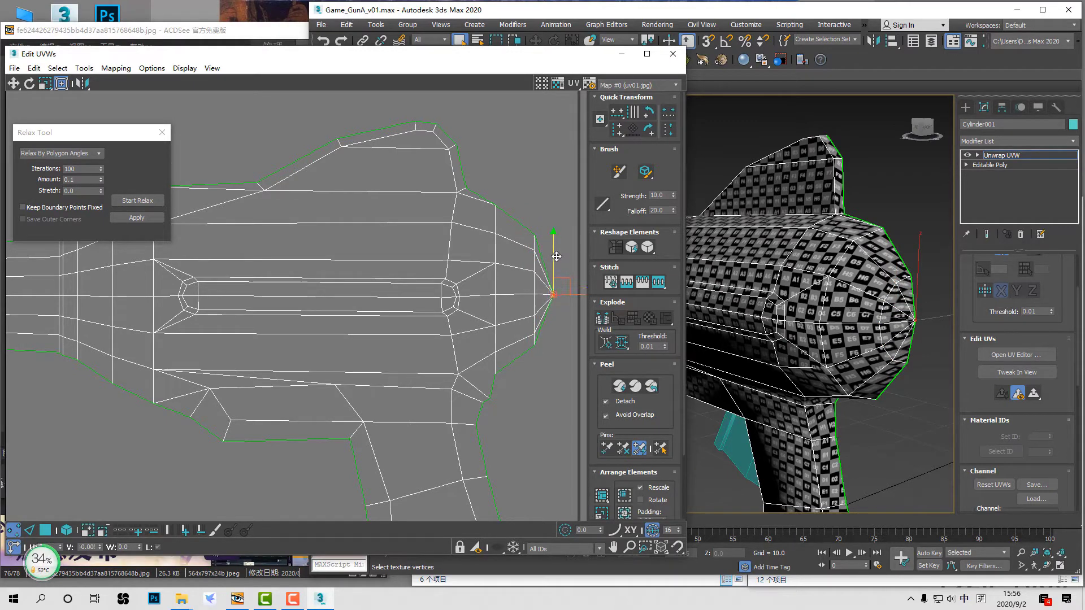
pyautogui.moveTo(513, 209); pyautogui.dragTo(567, 362)
pyautogui.moveTo(546, 247); pyautogui.dragTo(546, 249)
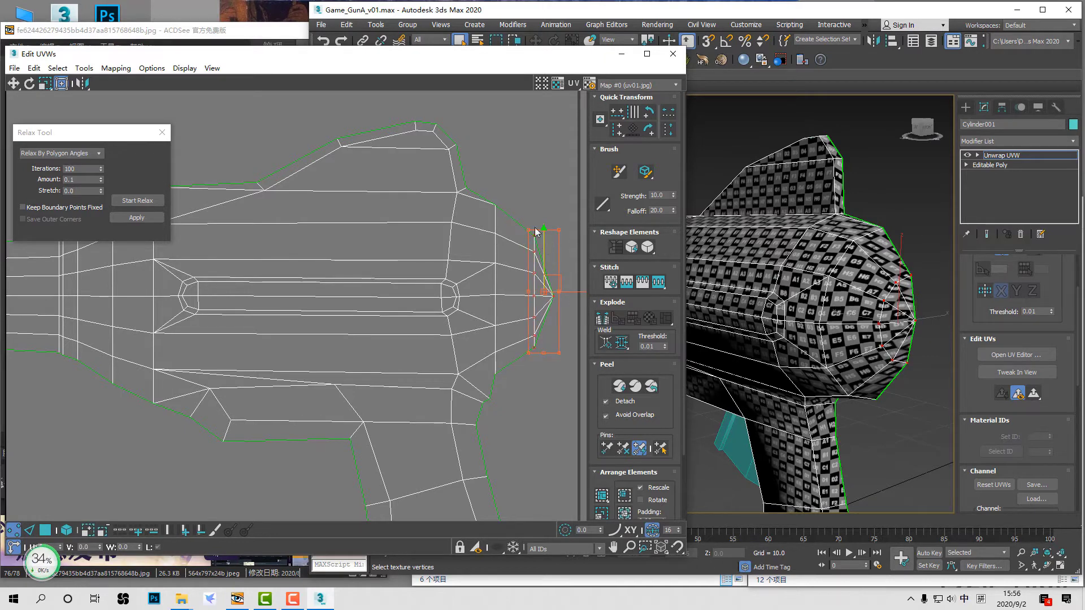
pyautogui.hotkey('ctrl', 'pageup')
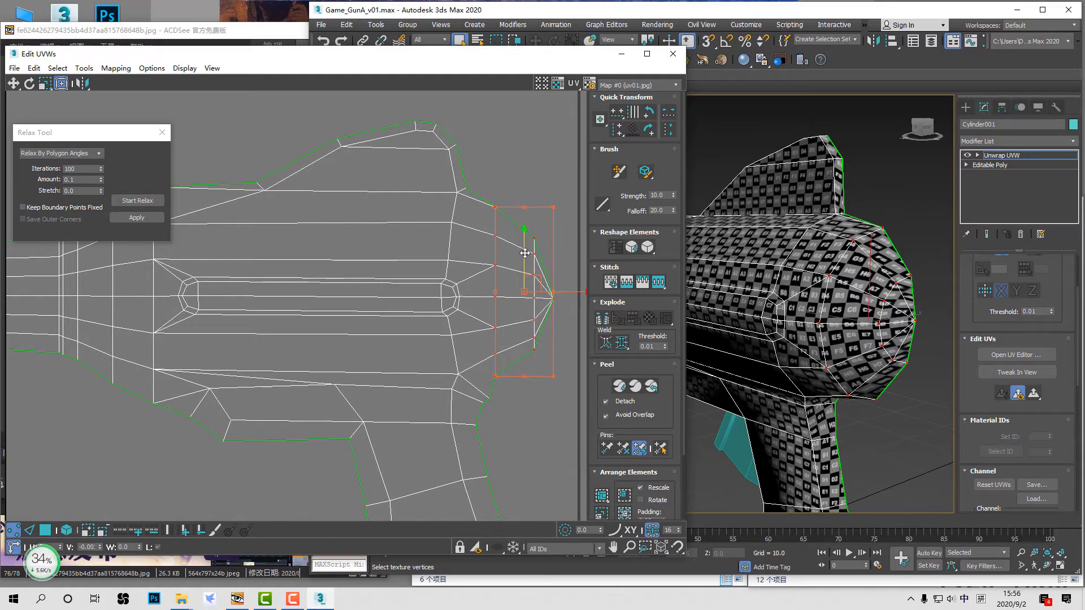
pyautogui.click(543, 384)
# Step: Move the rear tip and its last column slightly outward, and shift them again together with the neighbouring column
pyautogui.press('z')
pyautogui.scroll(3, 571, 305)
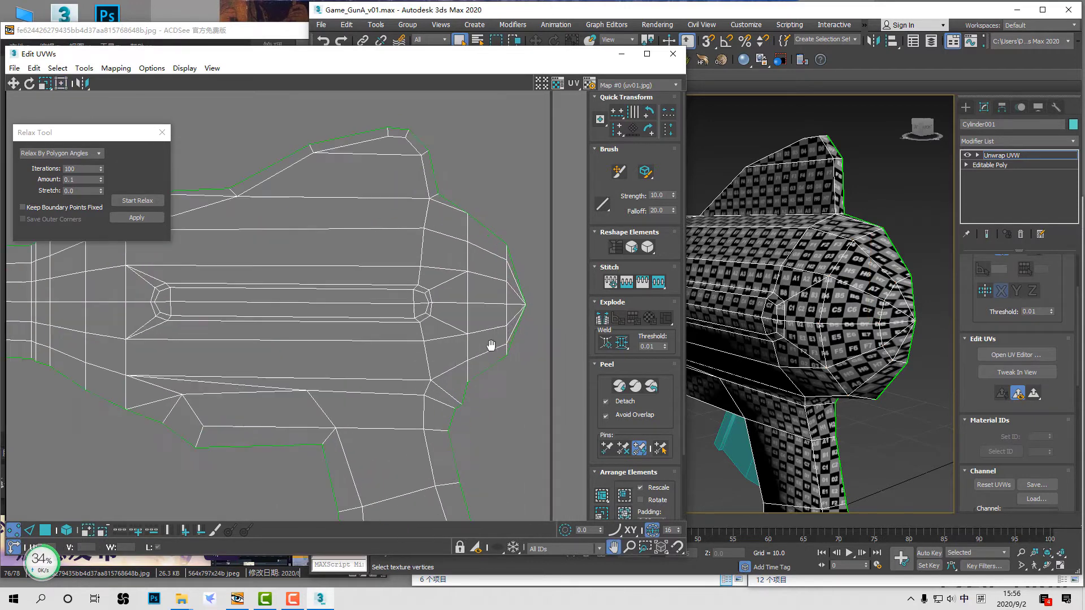
pyautogui.scroll(1, 831, 352)
pyautogui.moveTo(486, 222); pyautogui.dragTo(541, 373)
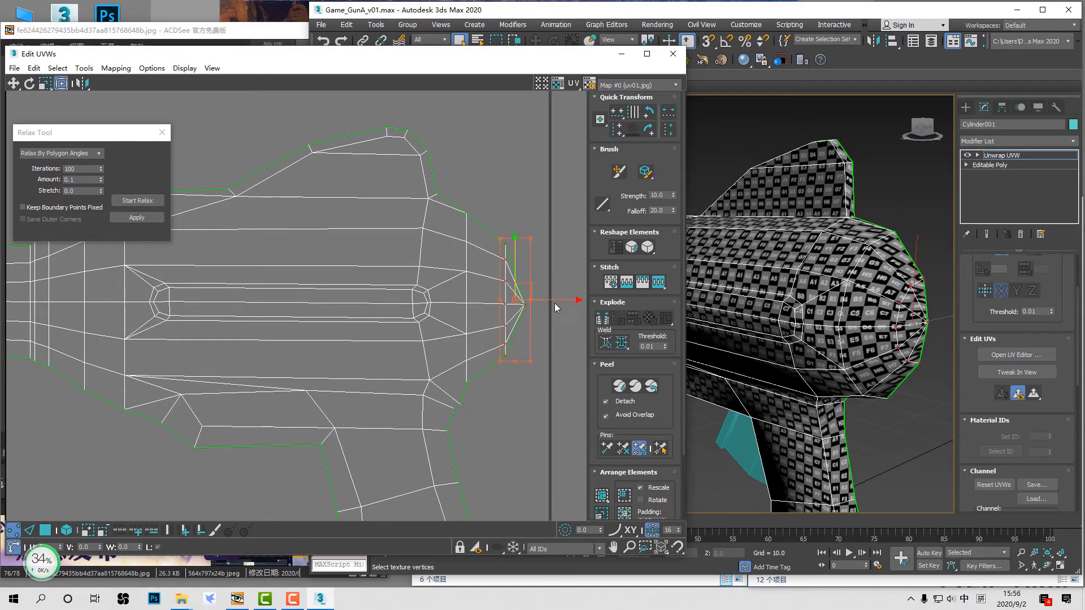
pyautogui.moveTo(555, 302); pyautogui.dragTo(558, 301)
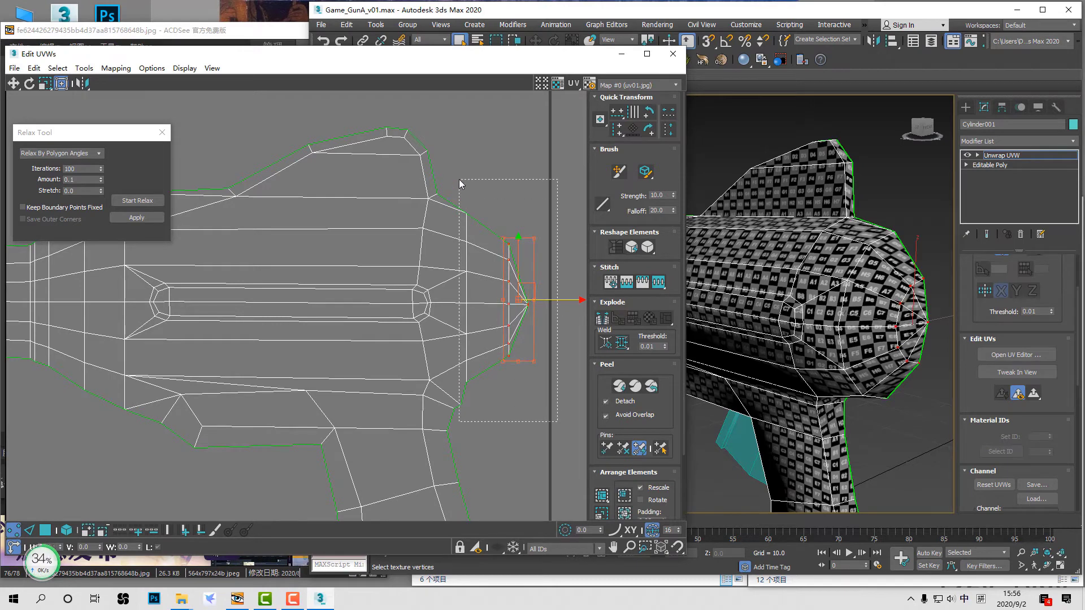
pyautogui.keyDown('ctrl'); pyautogui.moveTo(459, 179); pyautogui.dragTo(479, 404); pyautogui.keyUp('ctrl')
pyautogui.moveTo(551, 298); pyautogui.dragTo(556, 298)
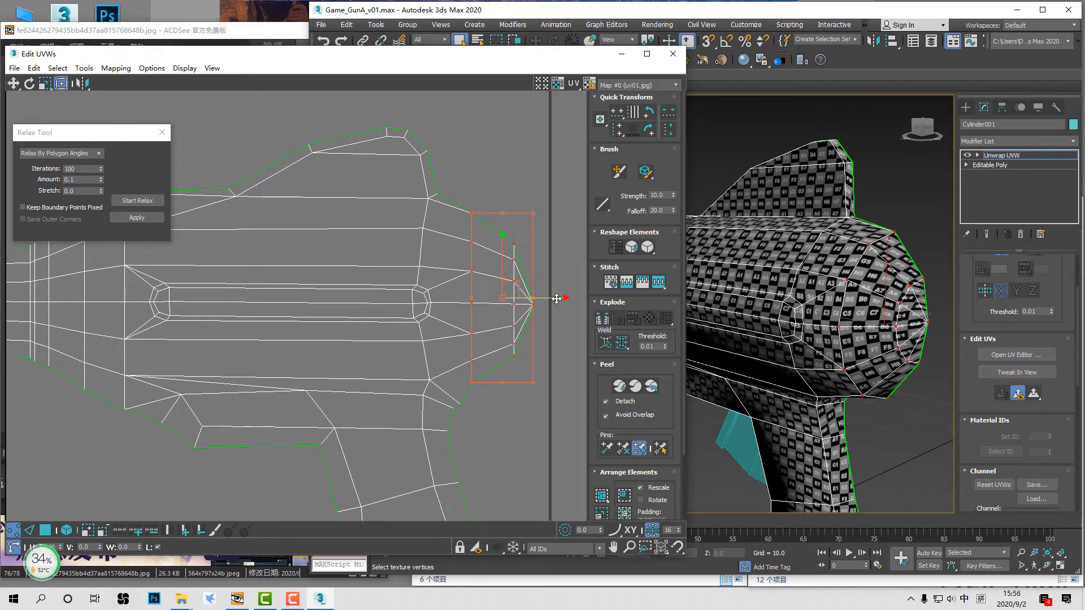
# Step: Move the UV vertices along the grip's back edge, where it meets the body's rear, inward to even out the checker
pyautogui.keyDown('alt'); pyautogui.moveTo(830, 415); pyautogui.dragTo(763, 324, button='middle'); pyautogui.keyUp('alt')
pyautogui.click(456, 408)
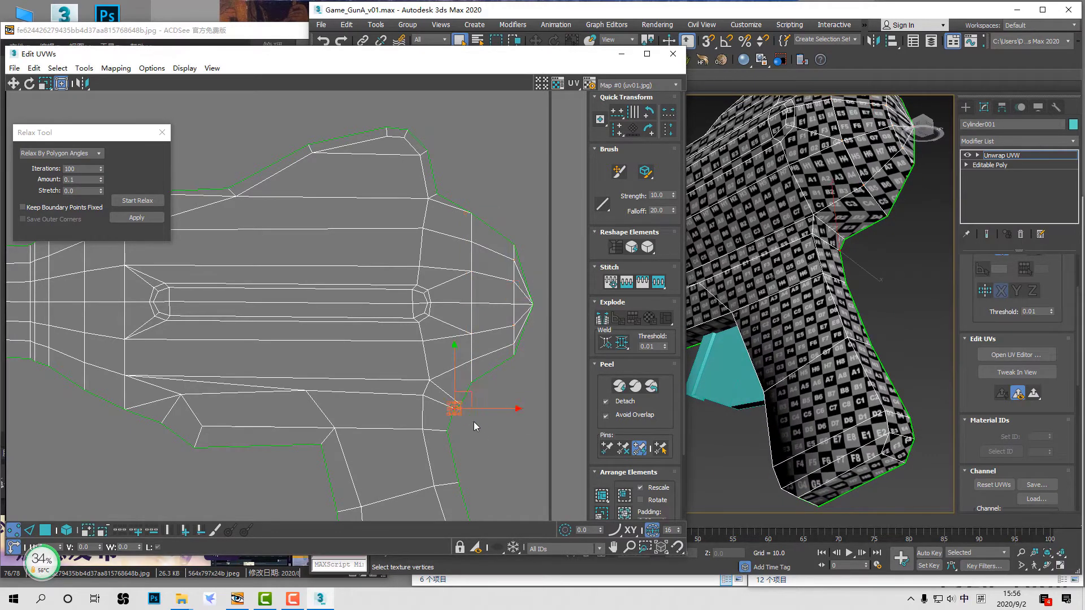
pyautogui.scroll(3, 469, 395)
pyautogui.moveTo(458, 382); pyautogui.dragTo(437, 369)
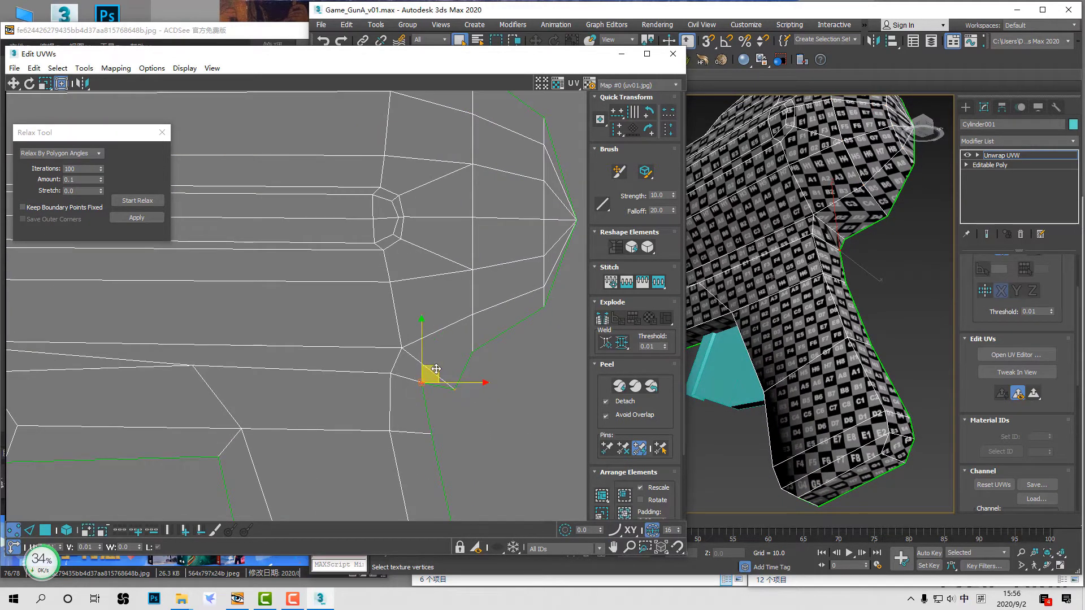
pyautogui.hotkey('ctrl', 'z')
pyautogui.moveTo(469, 407); pyautogui.dragTo(447, 439)
pyautogui.click(428, 374)
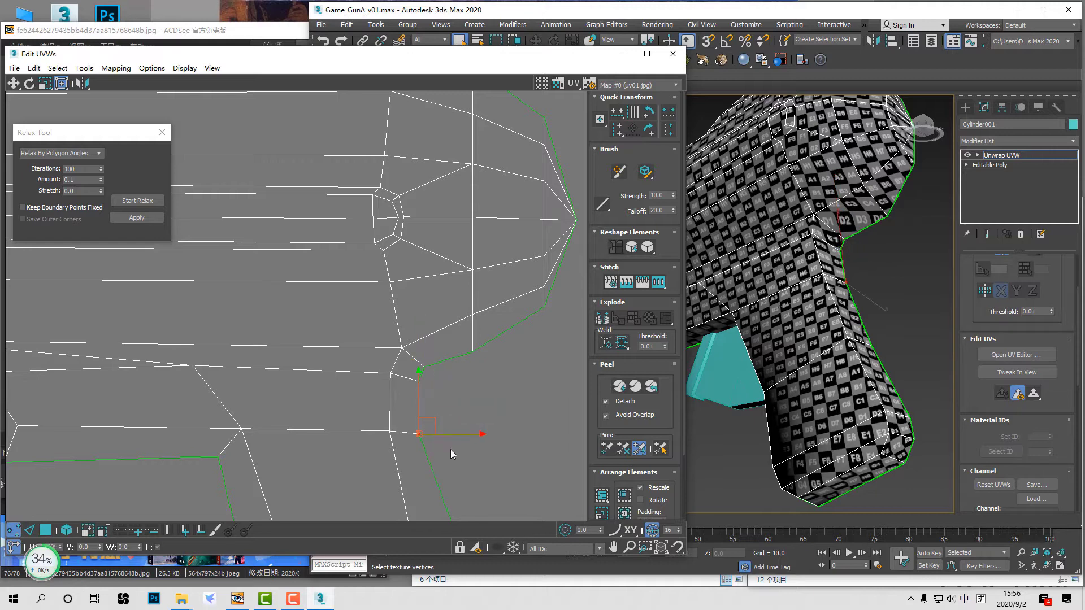
pyautogui.scroll(-3, 451, 455)
pyautogui.moveTo(452, 454); pyautogui.dragTo(464, 322, button='middle')
pyautogui.click(462, 361)
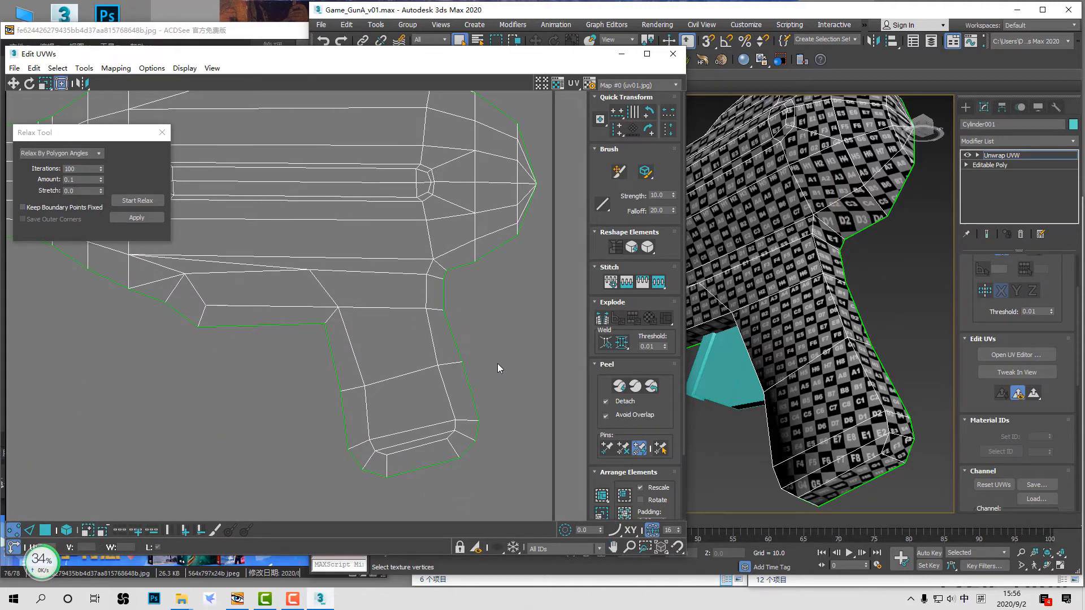
pyautogui.press('3')
# Step: Align the UV vertices of the body's centre line, from the muzzle tip to the rear tip, in one horizontal row
pyautogui.scroll(-3, 745, 339)
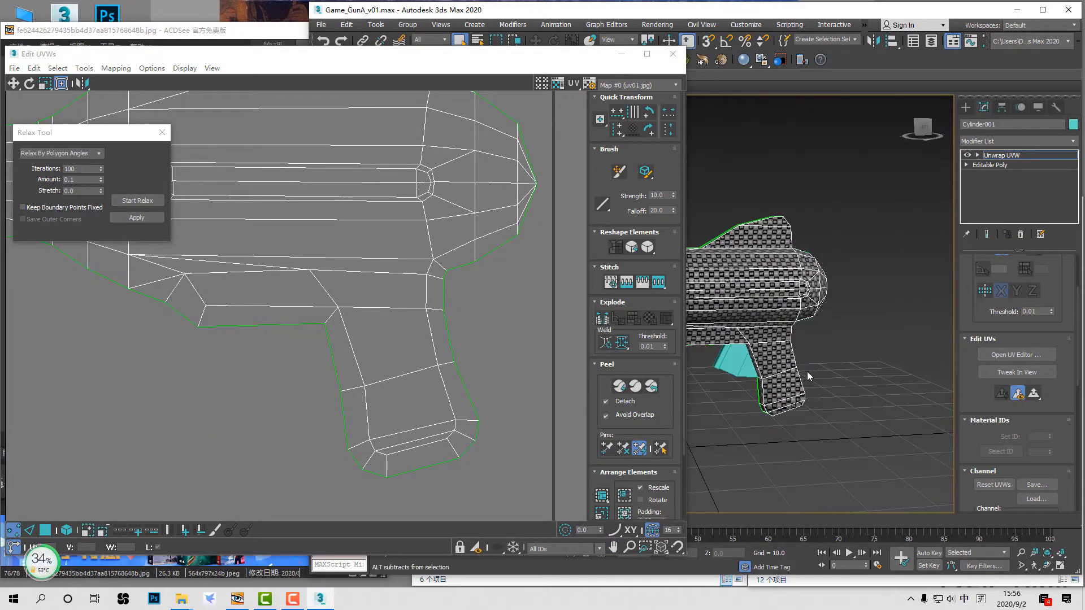
pyautogui.keyDown('alt'); pyautogui.moveTo(806, 371); pyautogui.dragTo(892, 370, button='middle'); pyautogui.keyUp('alt')
pyautogui.scroll(-4, 508, 344)
pyautogui.moveTo(398, 322); pyautogui.dragTo(397, 341, button='middle')
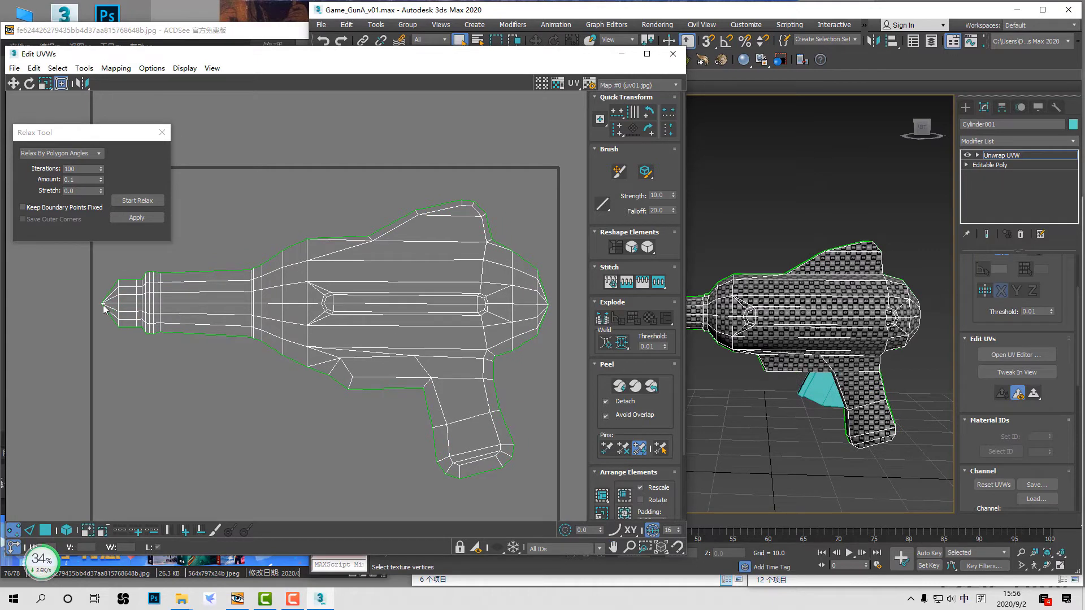
pyautogui.moveTo(84, 301); pyautogui.dragTo(132, 313)
pyautogui.moveTo(315, 309); pyautogui.dragTo(444, 314)
pyautogui.keyDown('ctrl'); pyautogui.moveTo(558, 306); pyautogui.dragTo(558, 306); pyautogui.keyUp('ctrl')
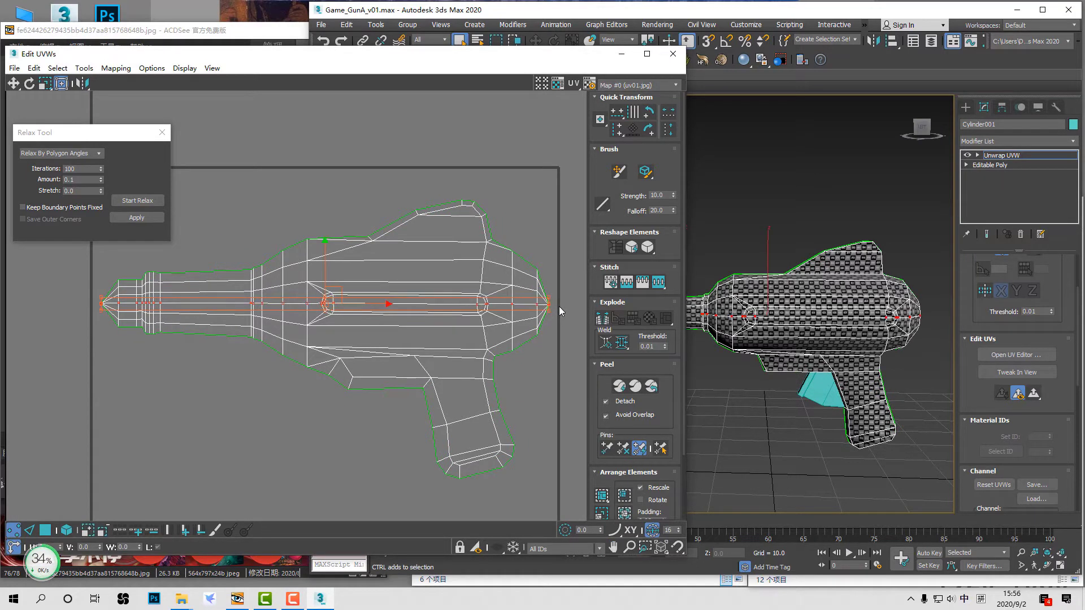
pyautogui.click(620, 115)
pyautogui.click(373, 426)
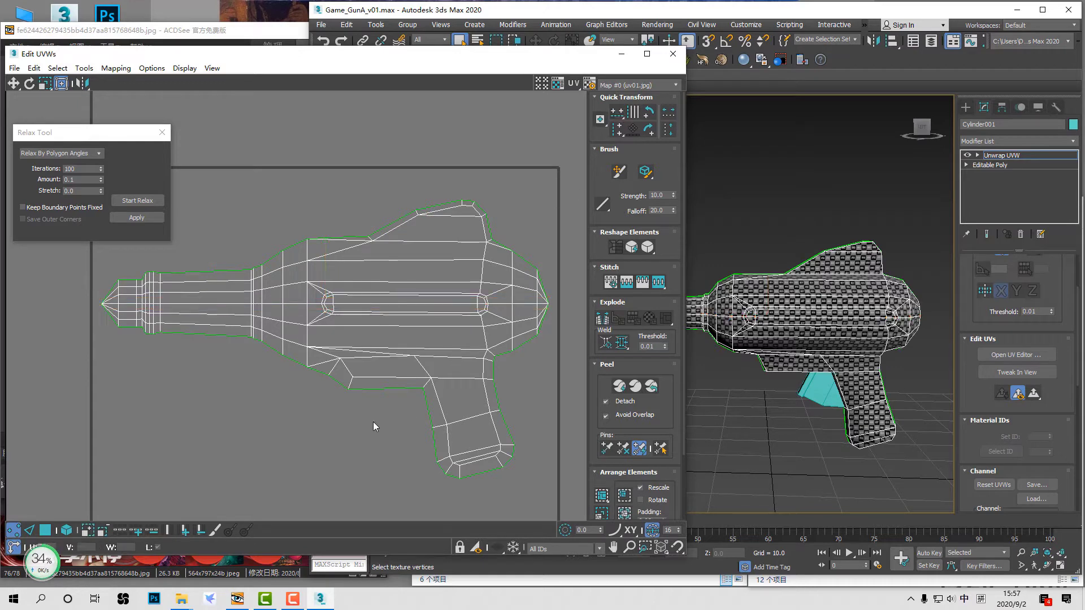
# Step: Align the two end vertices of the upper body line just below the fin horizontally
pyautogui.scroll(3, 199, 306)
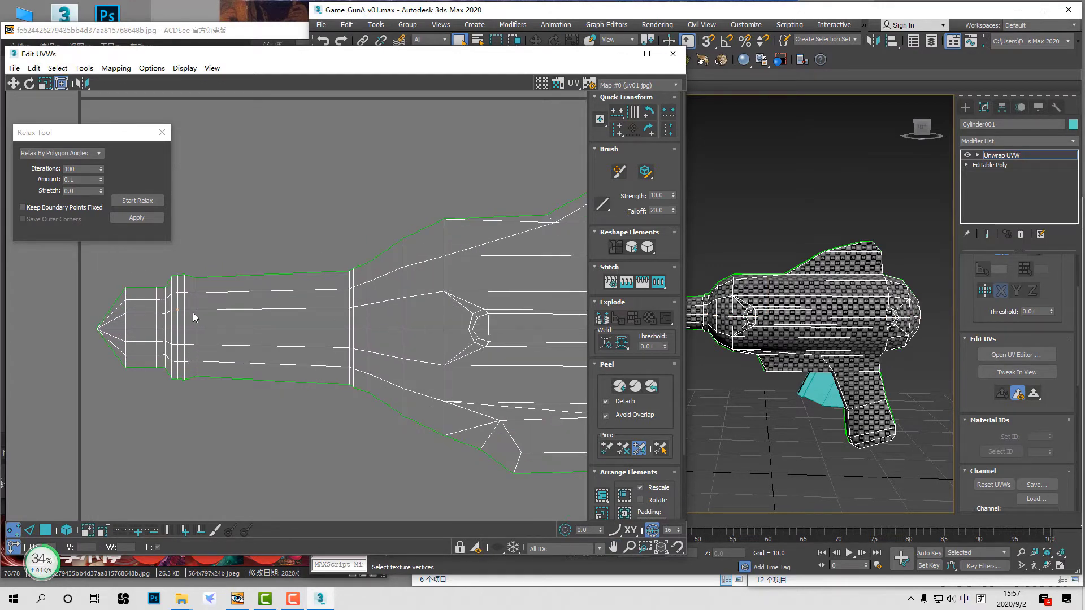
pyautogui.scroll(-5, 447, 355)
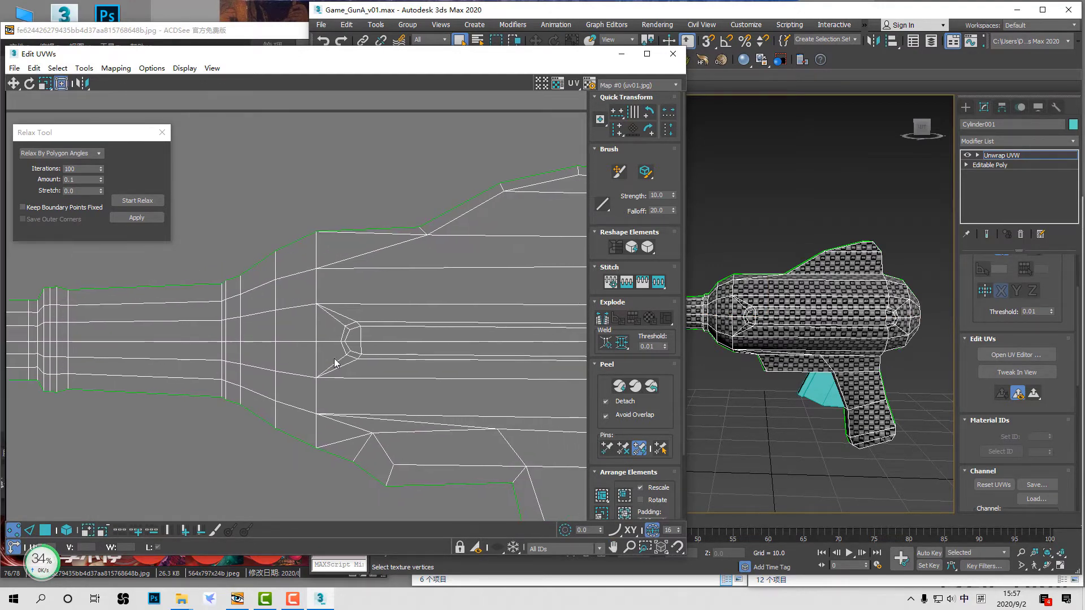
pyautogui.click(460, 287)
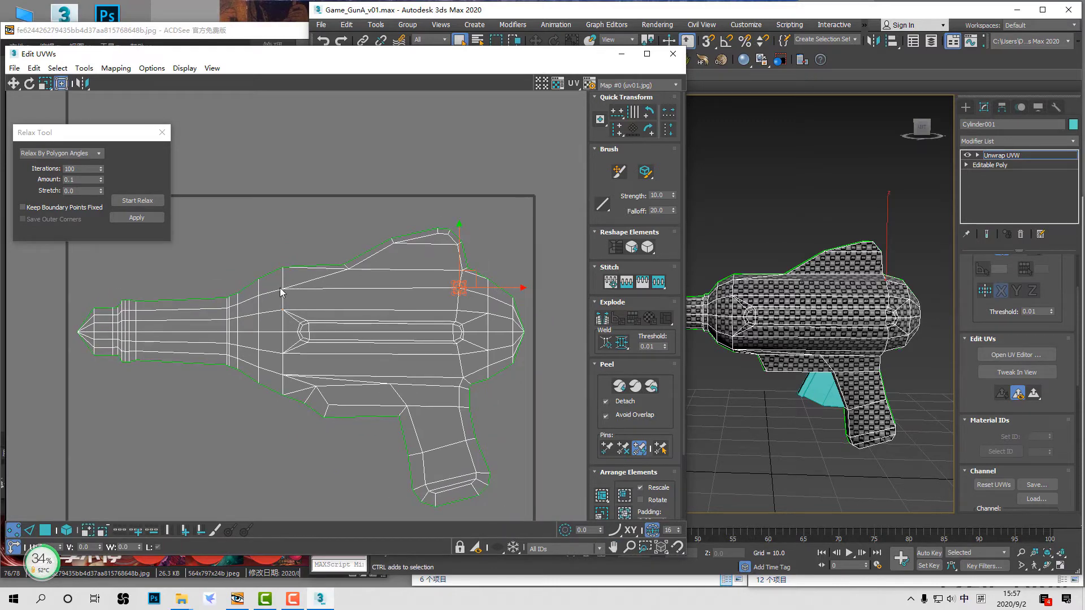
pyautogui.keyDown('ctrl'); pyautogui.click(282, 289); pyautogui.keyUp('ctrl')
pyautogui.click(617, 112)
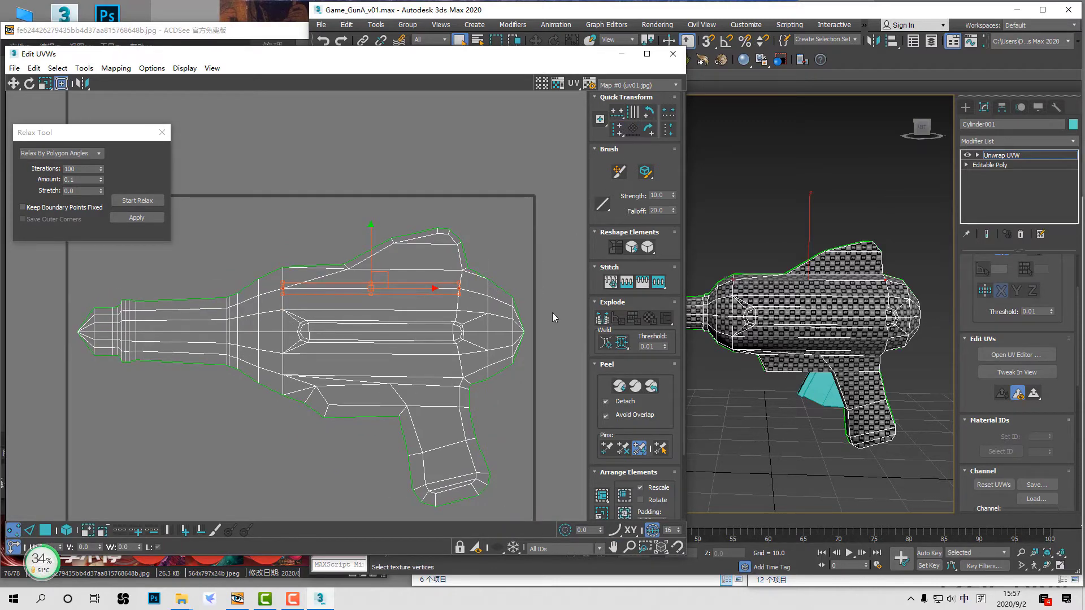
pyautogui.click(494, 379)
pyautogui.moveTo(494, 380); pyautogui.dragTo(519, 332, button='middle')
pyautogui.scroll(-3, 519, 332)
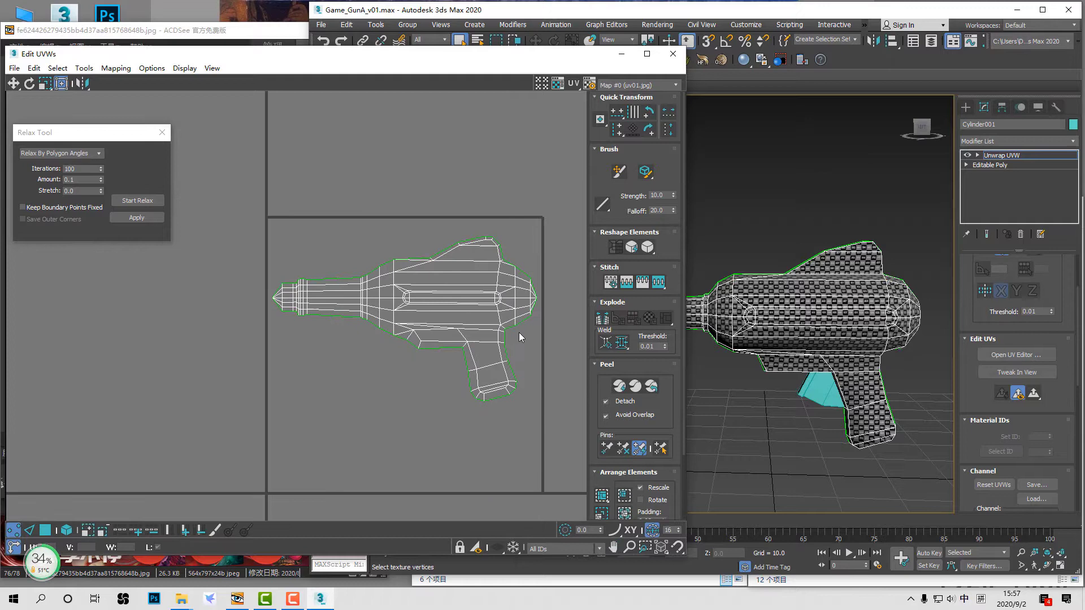
# Step: Collapse the Unwrap UVW modifier into the half gun and mirror it across the X axis as a copy
pyautogui.rightClick(1002, 155)
pyautogui.click(960, 256)
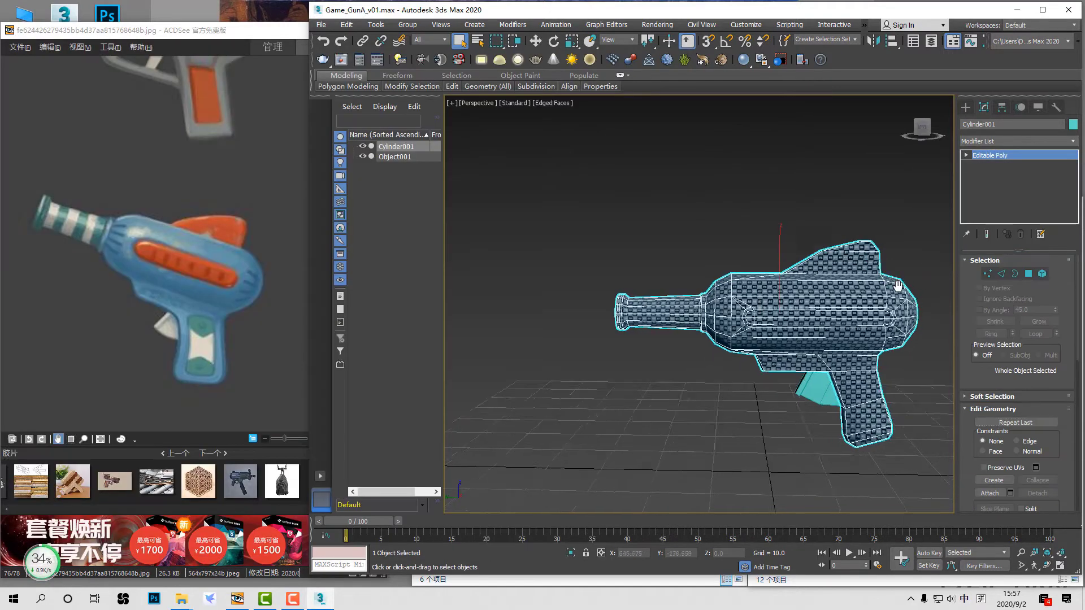
pyautogui.click(873, 40)
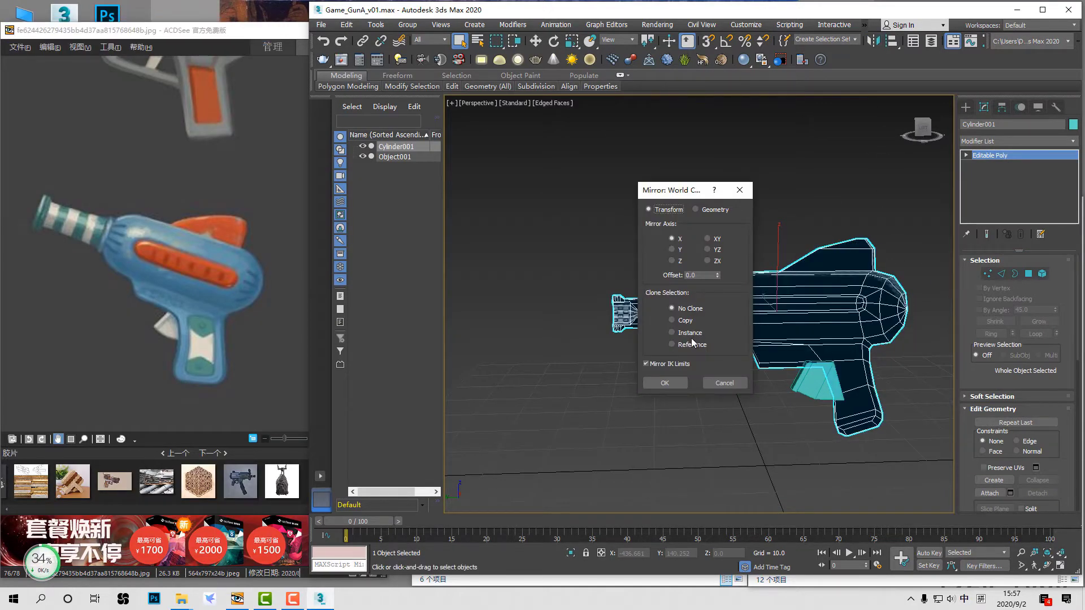
pyautogui.click(672, 320)
pyautogui.click(673, 383)
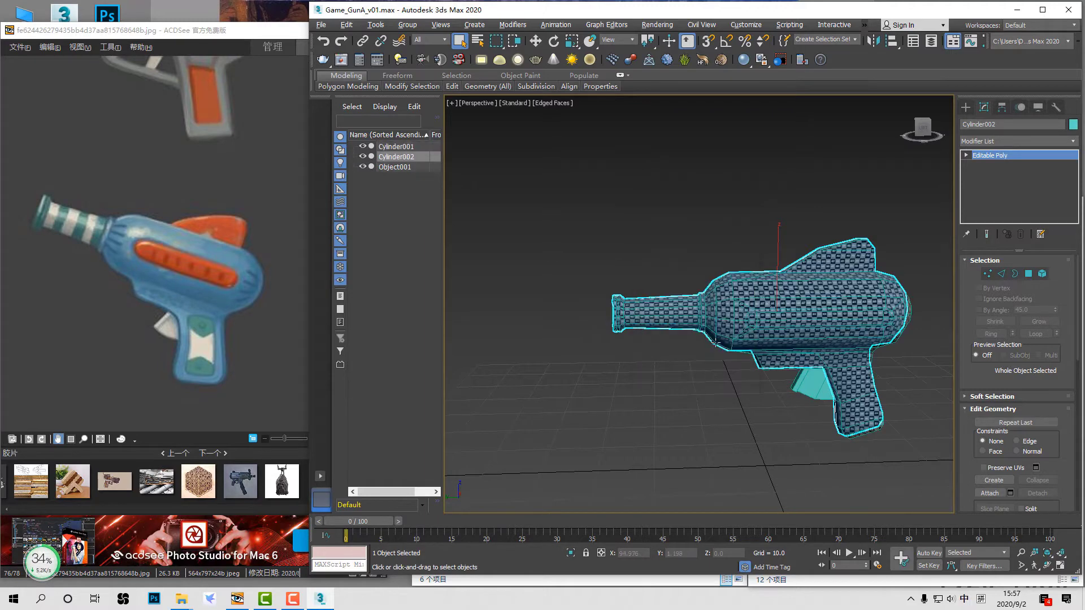
# Step: Attach the mirrored half to the original gun body
pyautogui.keyDown('alt'); pyautogui.moveTo(714, 343); pyautogui.dragTo(892, 338, button='middle'); pyautogui.keyUp('alt')
pyautogui.press('w')
pyautogui.press('shift')
pyautogui.press('w')
pyautogui.click(892, 338)
pyautogui.click(815, 319)
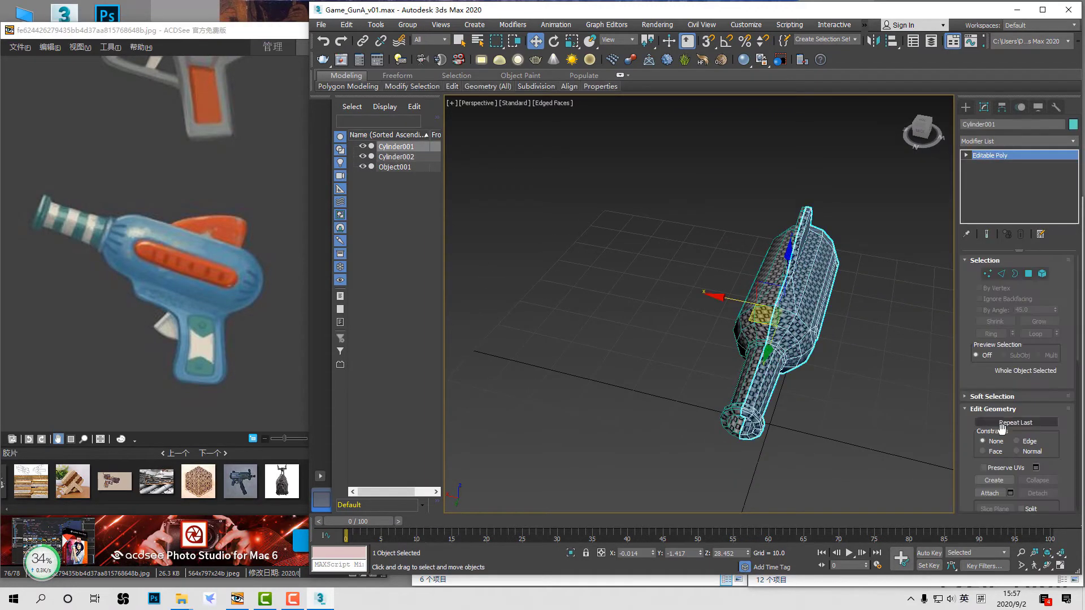
pyautogui.click(989, 493)
pyautogui.click(734, 393)
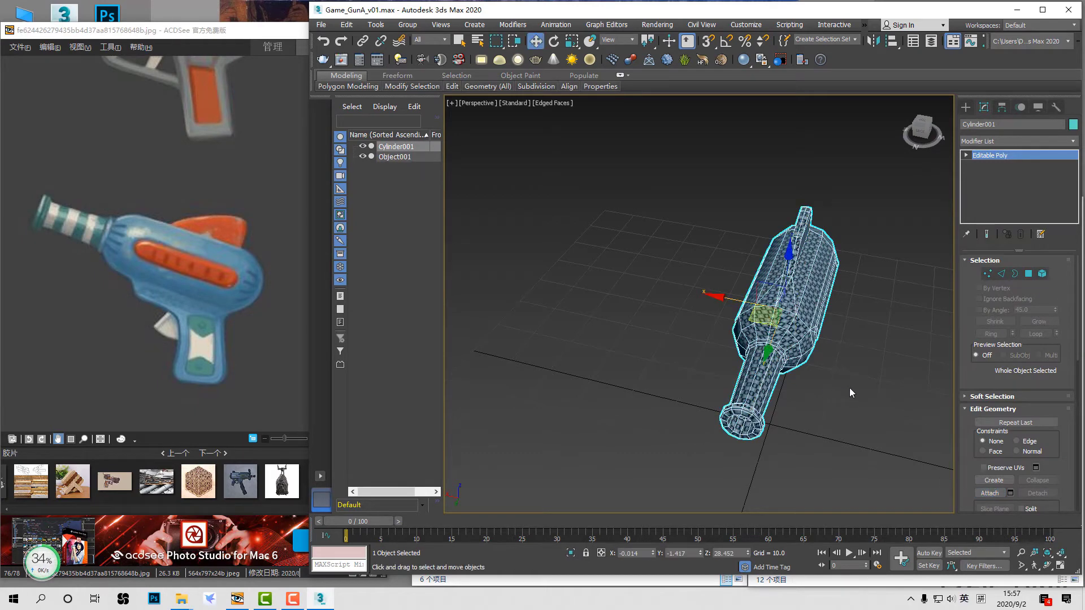
# Step: Convert the open borders along the gun's middle seam to a vertex selection and weld the vertices
pyautogui.press('3')
pyautogui.moveTo(829, 386); pyautogui.dragTo(580, 70)
pyautogui.keyDown('alt'); pyautogui.moveTo(778, 219); pyautogui.dragTo(762, 266, button='middle'); pyautogui.keyUp('alt')
pyautogui.rightClick(887, 303)
pyautogui.click(865, 249)
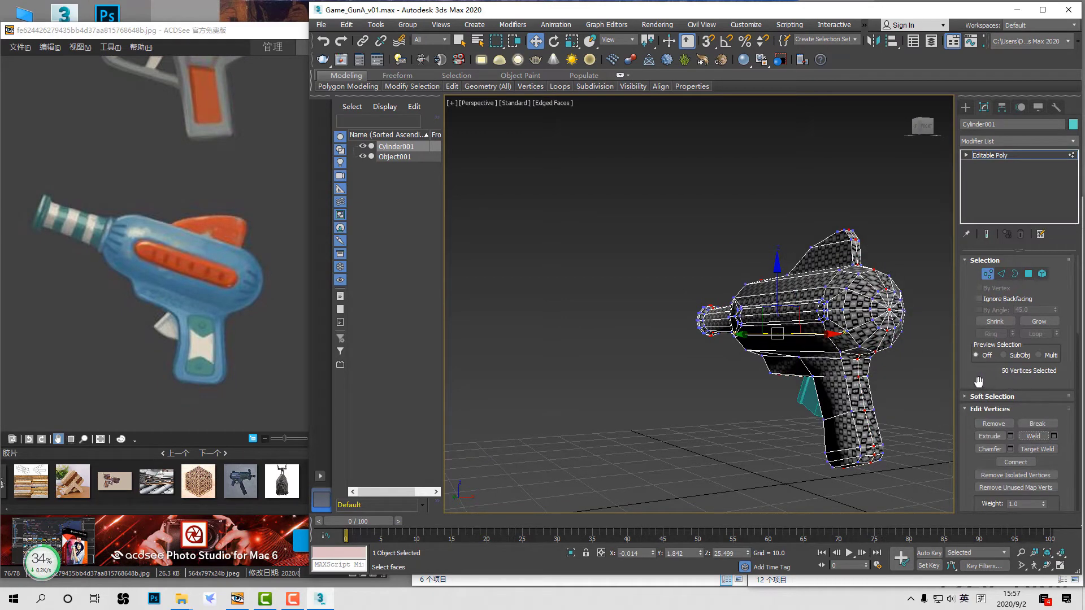
pyautogui.click(920, 471)
# Step: Check the whole gun body for remaining open borders
pyautogui.press('3')
pyautogui.click(549, 114)
pyautogui.keyDown('alt'); pyautogui.moveTo(549, 113); pyautogui.dragTo(592, 170, button='middle'); pyautogui.keyUp('alt')
pyautogui.moveTo(565, 183); pyautogui.dragTo(1003, 489)
pyautogui.keyDown('alt'); pyautogui.moveTo(926, 424); pyautogui.dragTo(866, 330, button='middle'); pyautogui.keyUp('alt')
pyautogui.click(1014, 274)
# Step: Attach the trigger object to the gun body
pyautogui.click(989, 492)
pyautogui.click(806, 319)
pyautogui.rightClick(876, 306)
pyautogui.press('z')
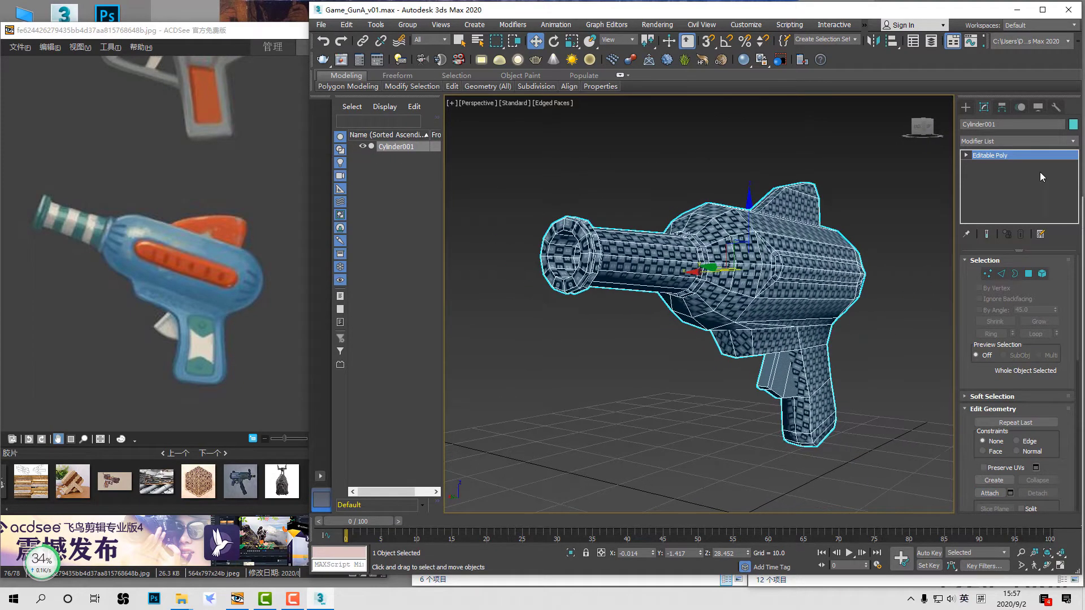
# Step: Reset the gun's transform with Reset XForm and collapse the XForm modifier into the editable poly
pyautogui.click(1038, 108)
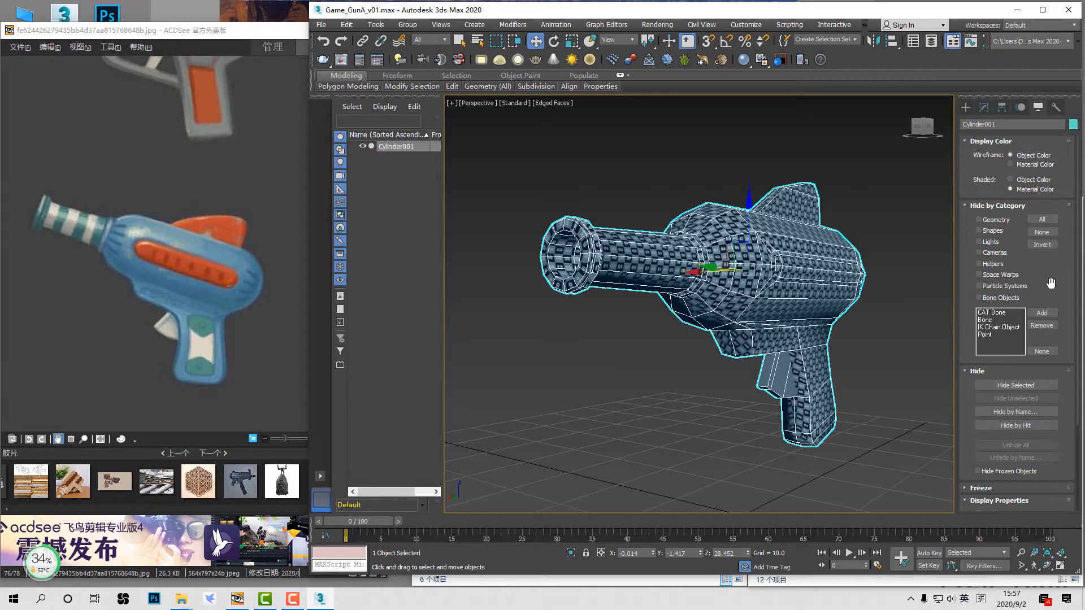
pyautogui.scroll(-3, 1050, 283)
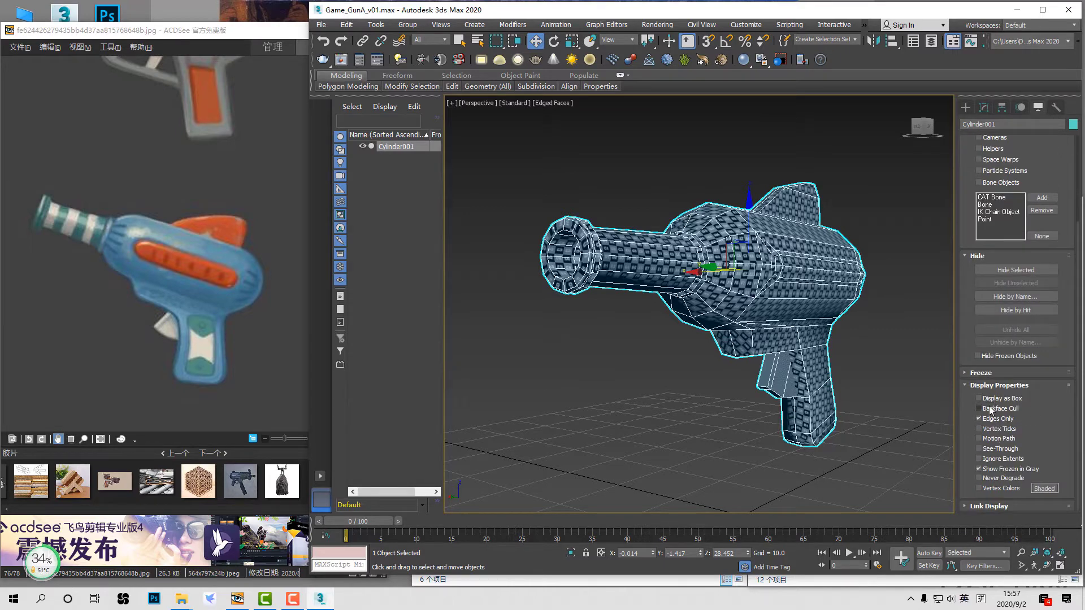
pyautogui.click(1056, 108)
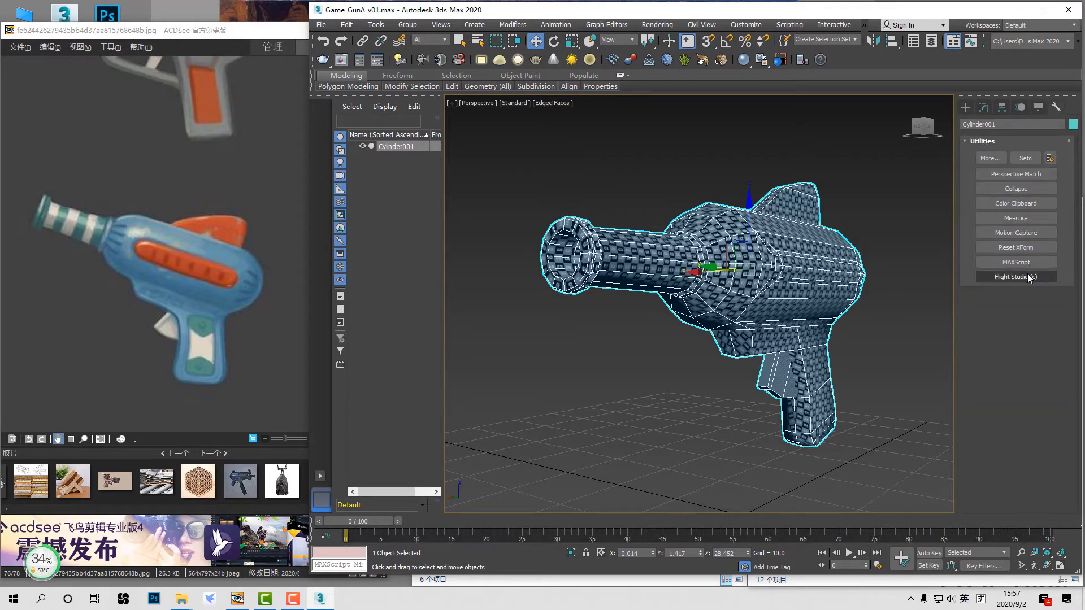
pyautogui.click(1025, 248)
pyautogui.click(1029, 314)
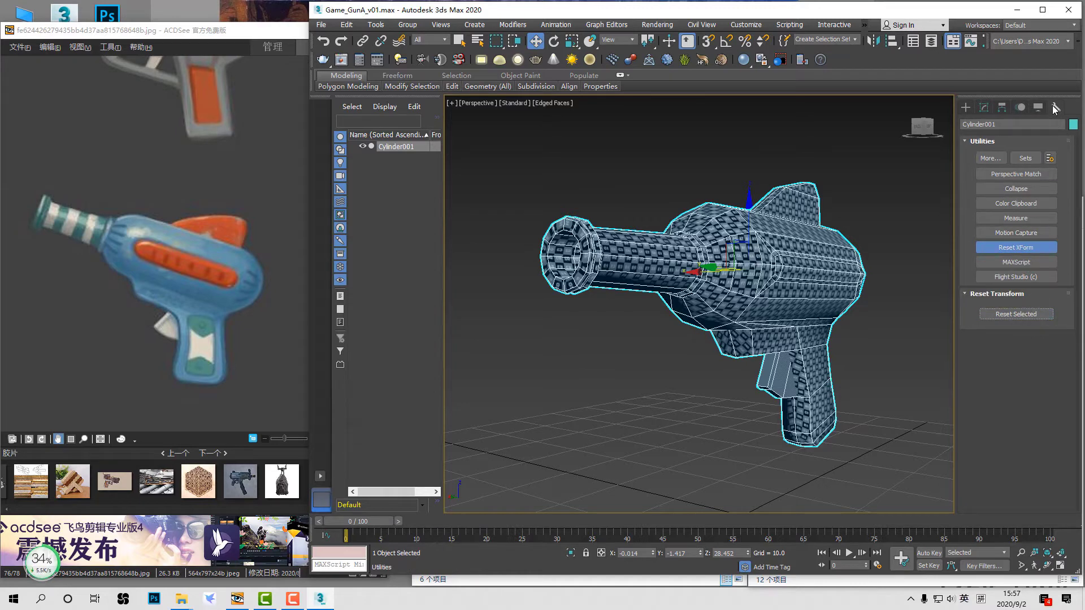
pyautogui.click(985, 110)
pyautogui.rightClick(995, 163)
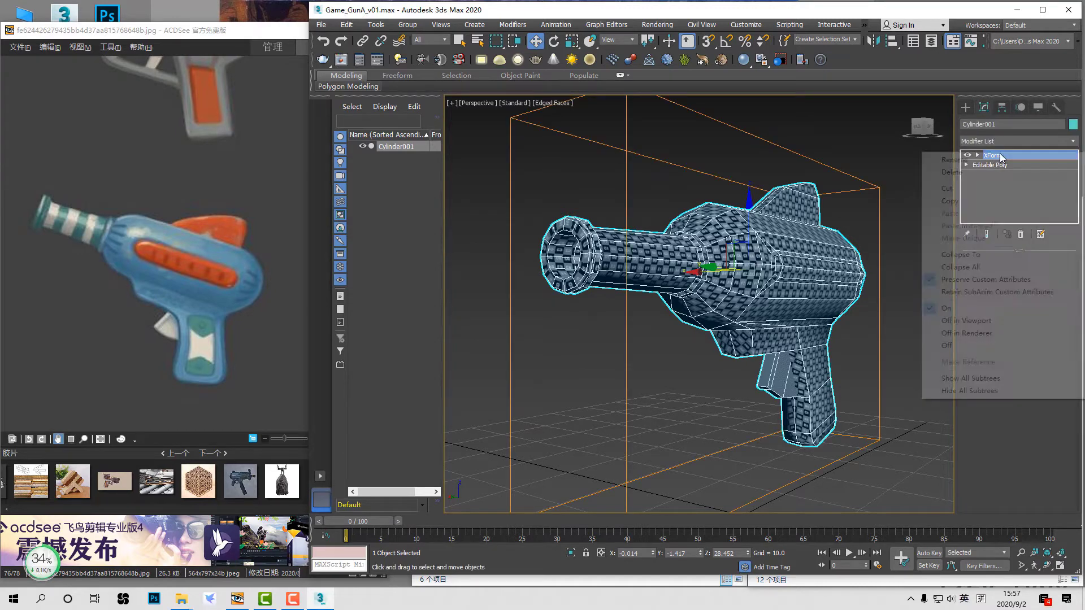
pyautogui.click(993, 255)
# Step: Check the gun's rotation and scale values and view it from the side
pyautogui.keyDown('alt'); pyautogui.moveTo(870, 313); pyautogui.dragTo(813, 316, button='middle'); pyautogui.keyUp('alt')
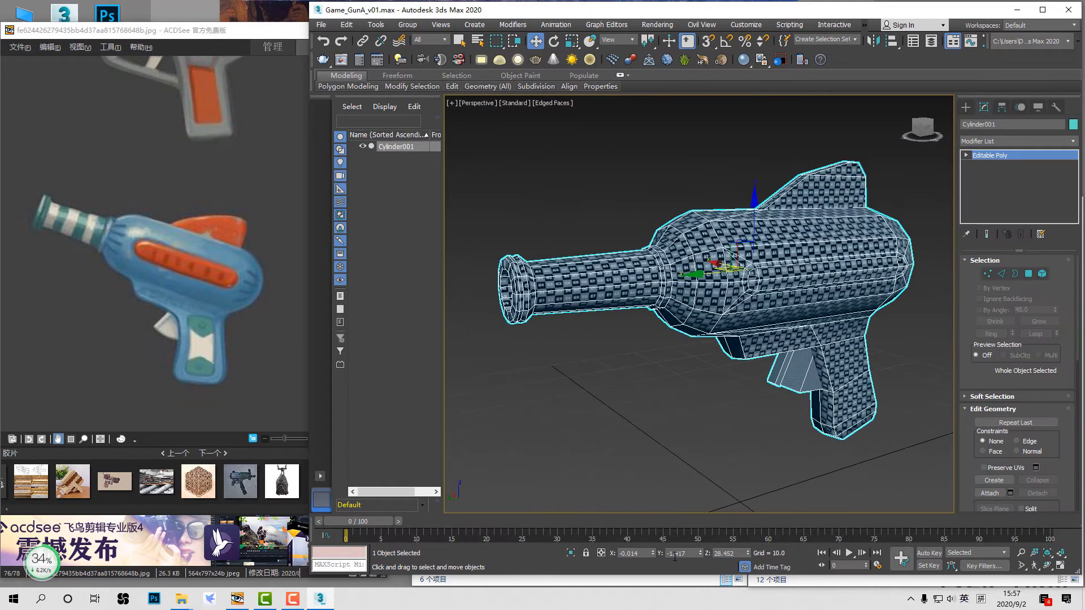
pyautogui.press('e')
pyautogui.press('r')
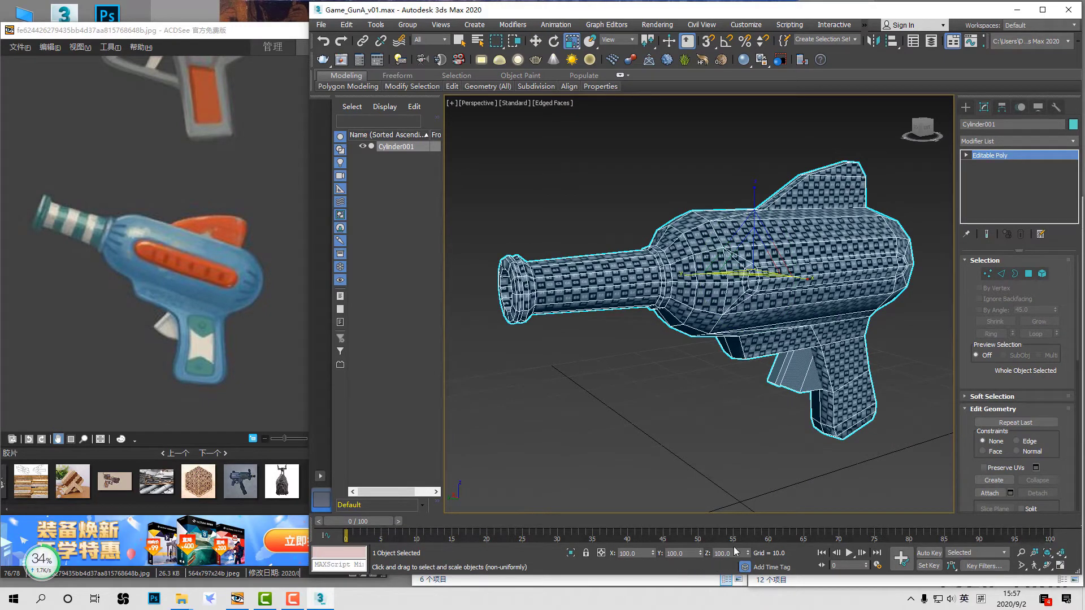
pyautogui.press('w')
pyautogui.keyDown('alt'); pyautogui.moveTo(791, 316); pyautogui.dragTo(874, 316, button='middle'); pyautogui.keyUp('alt')
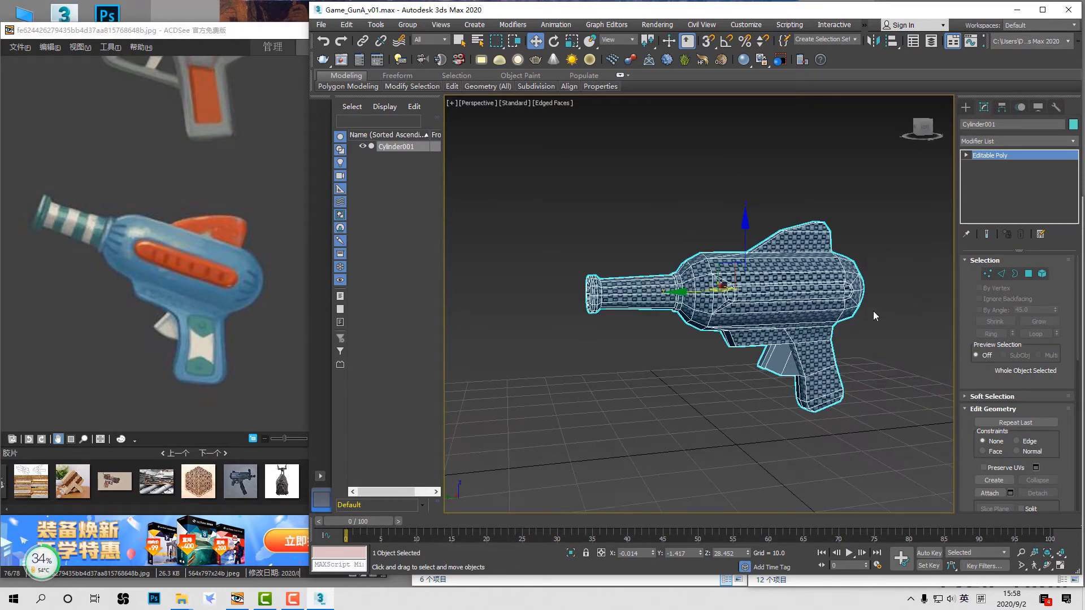
# Step: Add an Unwrap UVW modifier to the complete gun and open its UV editor
pyautogui.click(1024, 141)
pyautogui.scroll(-5, 1005, 452)
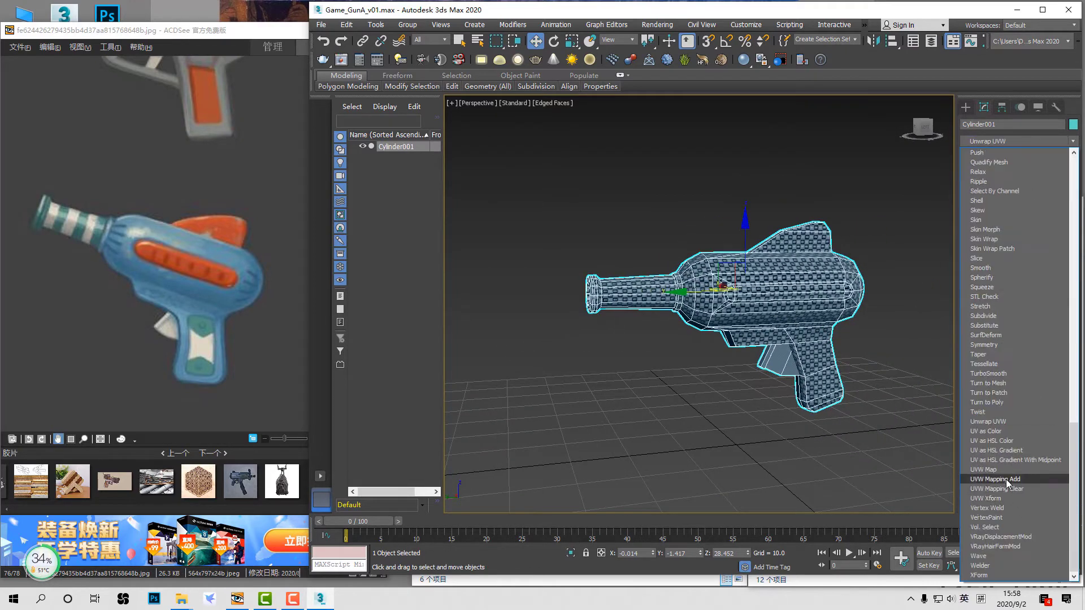
pyautogui.click(998, 423)
pyautogui.click(1034, 360)
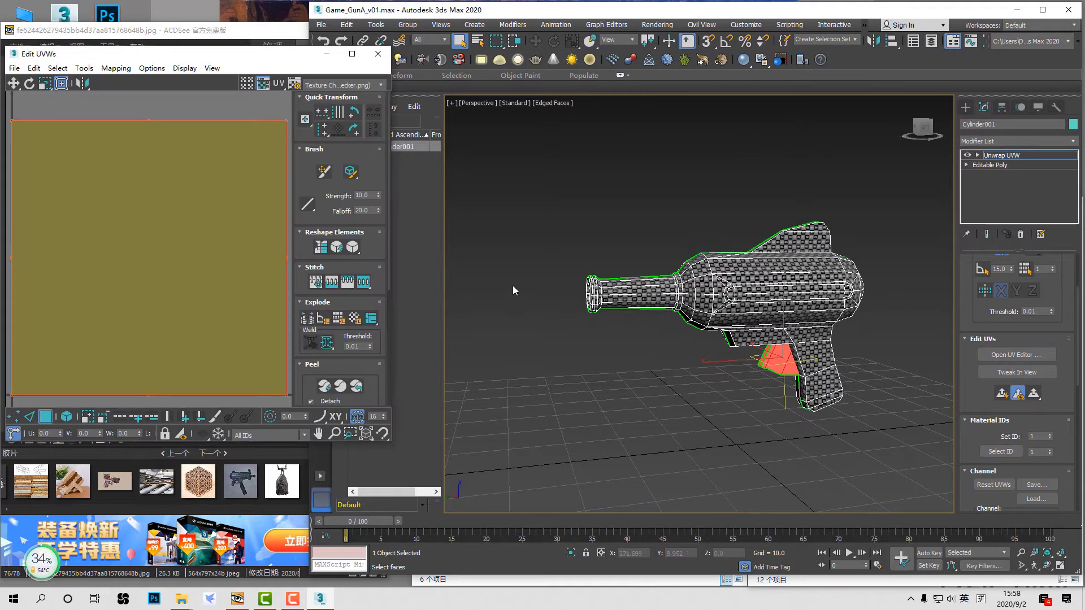
pyautogui.click(464, 490)
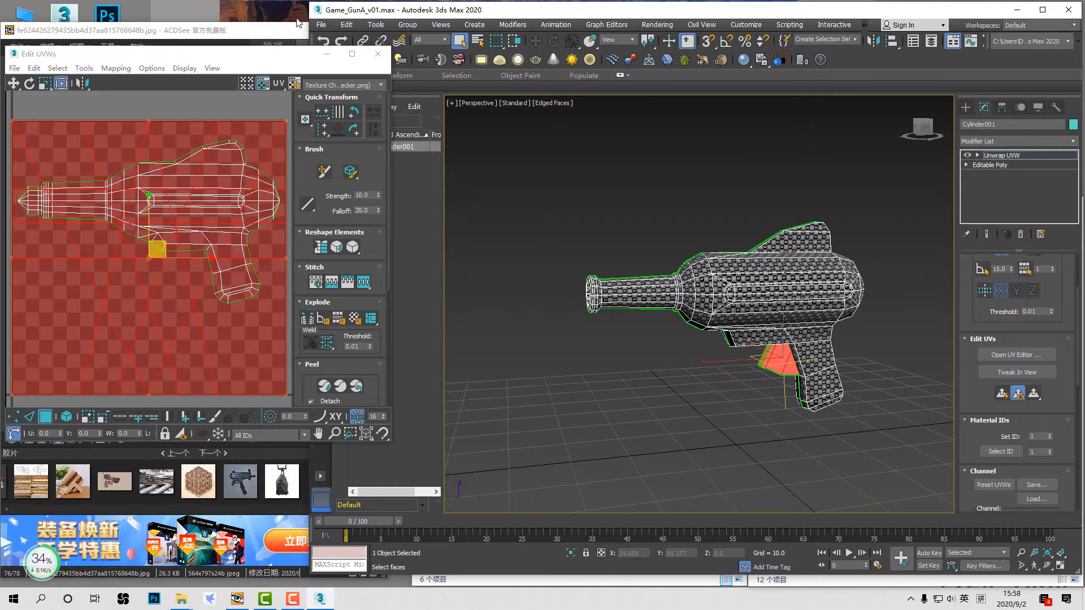
# Step: Flatten-map the selected trigger faces with a polygon angle threshold of 45.0 and a spacing of 0.001
pyautogui.moveTo(293, 46); pyautogui.dragTo(291, 80)
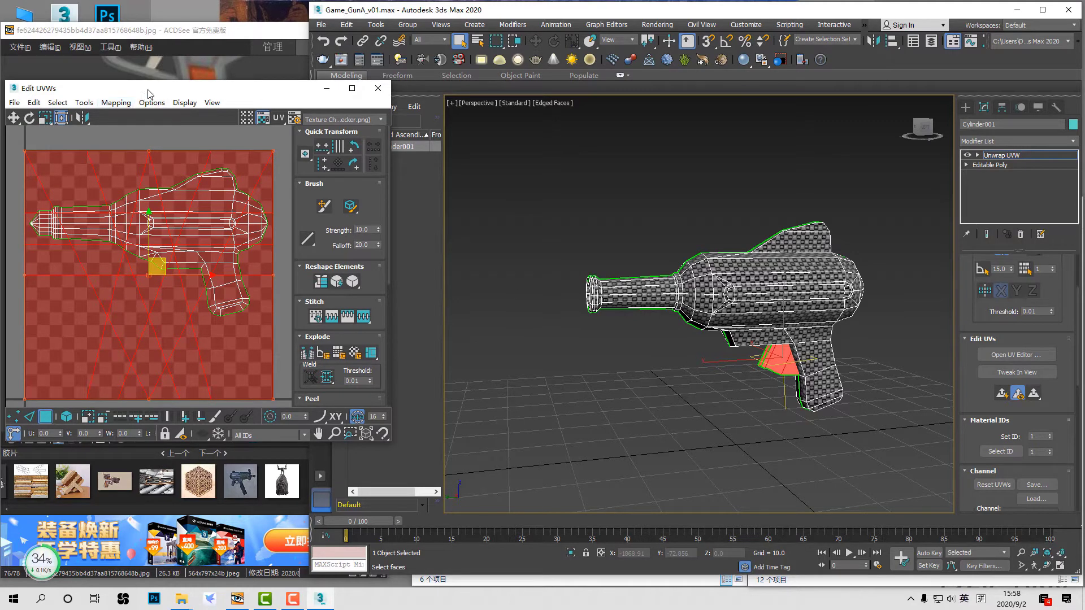
pyautogui.moveTo(148, 90); pyautogui.dragTo(395, 128)
pyautogui.click(364, 140)
pyautogui.click(384, 155)
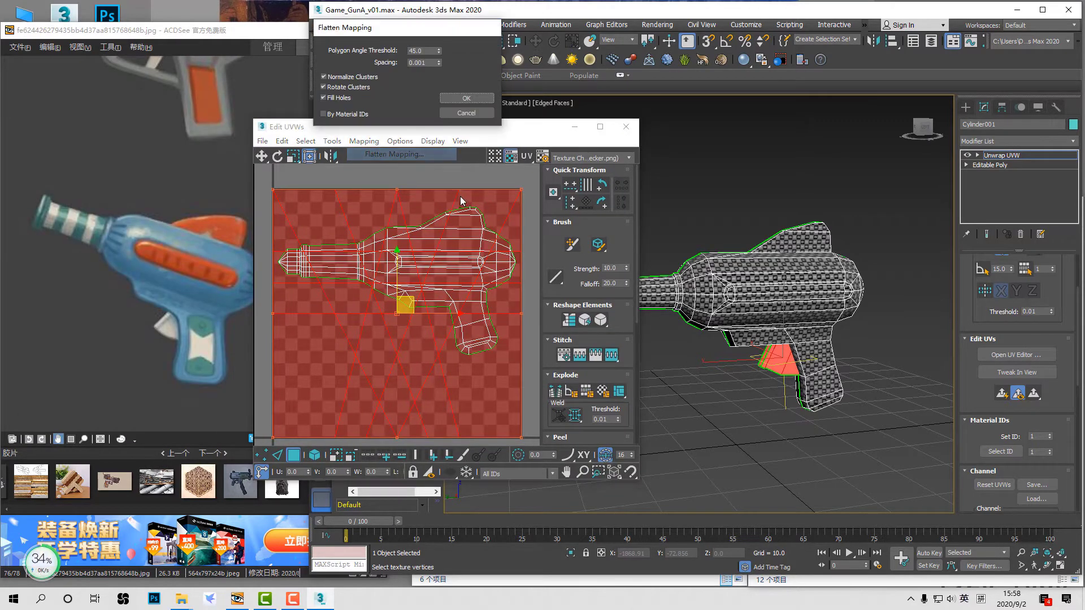
pyautogui.click(467, 97)
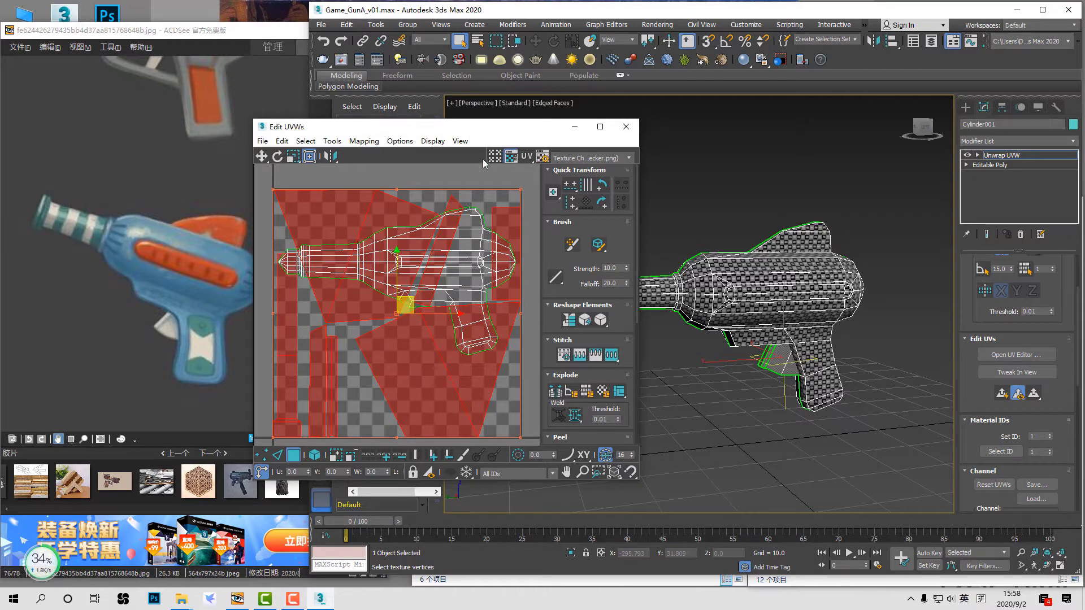
pyautogui.moveTo(396, 127); pyautogui.dragTo(296, 63)
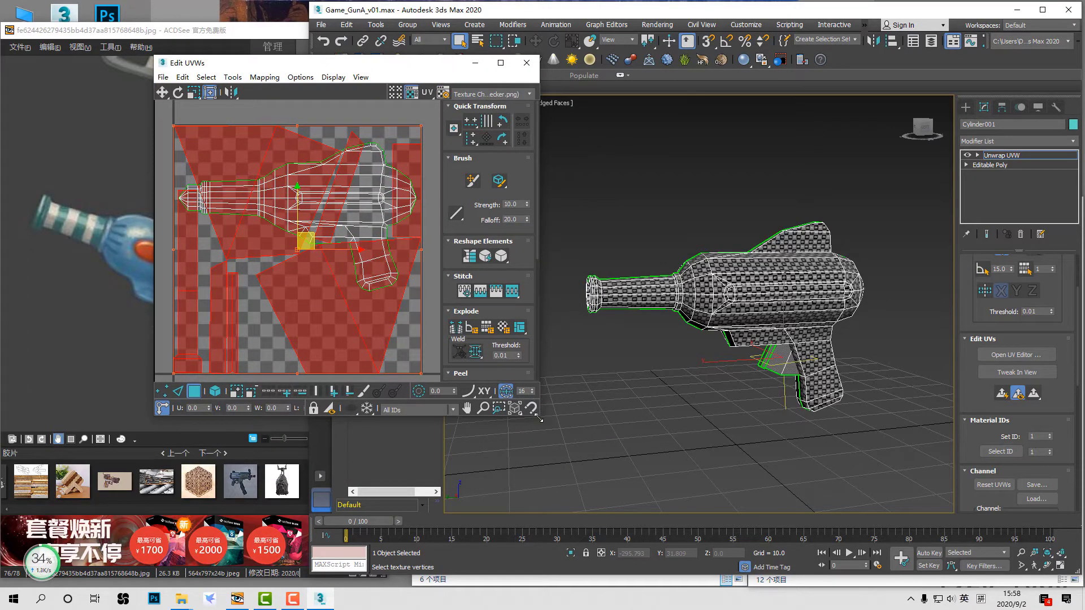
# Step: Enlarge the UV editor window and scale the selected trigger shells down together to about half size
pyautogui.click(544, 424)
pyautogui.scroll(5, 768, 402)
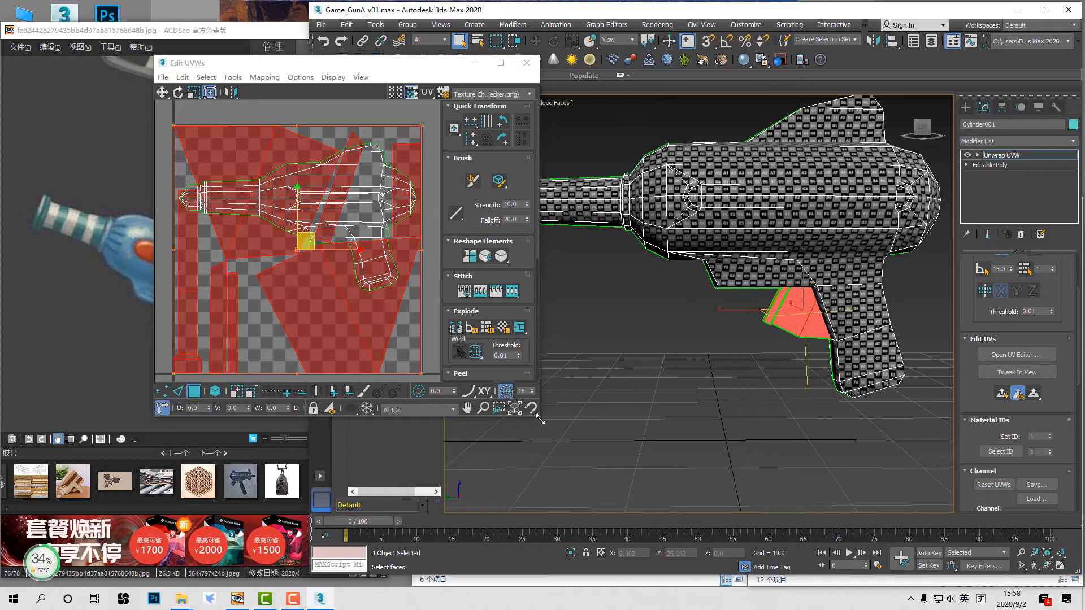
pyautogui.moveTo(541, 419); pyautogui.dragTo(627, 534)
pyautogui.moveTo(510, 142); pyautogui.dragTo(339, 372)
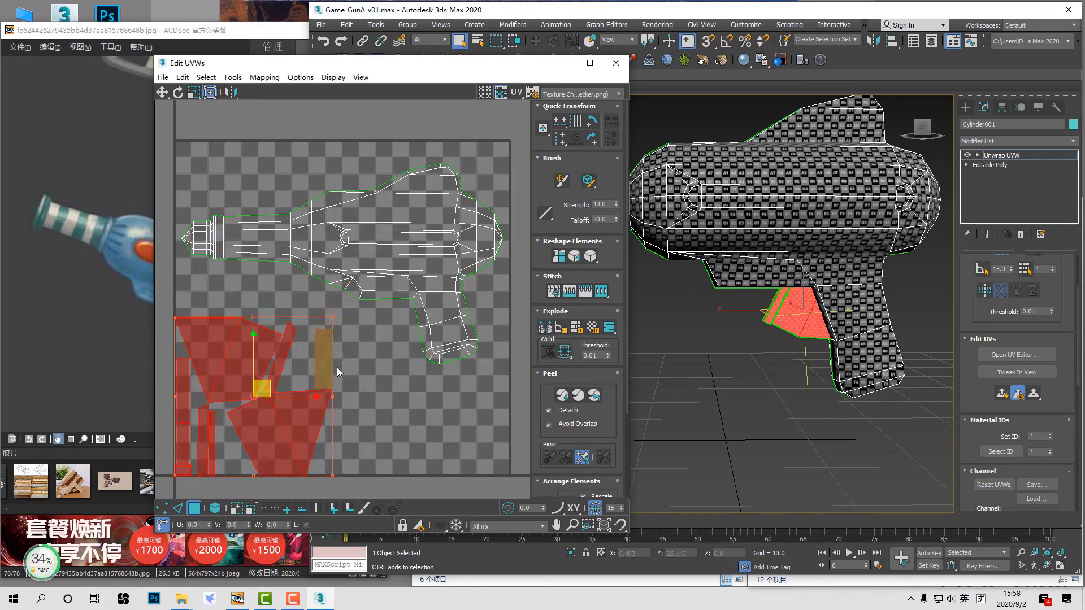
# Step: Hide the checker background in the UV editor and move the trigger shells into the empty area below the gun shell
pyautogui.moveTo(337, 373); pyautogui.dragTo(376, 296, button='middle')
pyautogui.click(502, 92)
pyautogui.moveTo(475, 203); pyautogui.dragTo(462, 228, button='middle')
pyautogui.moveTo(342, 370); pyautogui.dragTo(500, 490)
pyautogui.moveTo(423, 390); pyautogui.dragTo(355, 319, button='middle')
pyautogui.moveTo(367, 373); pyautogui.dragTo(447, 374)
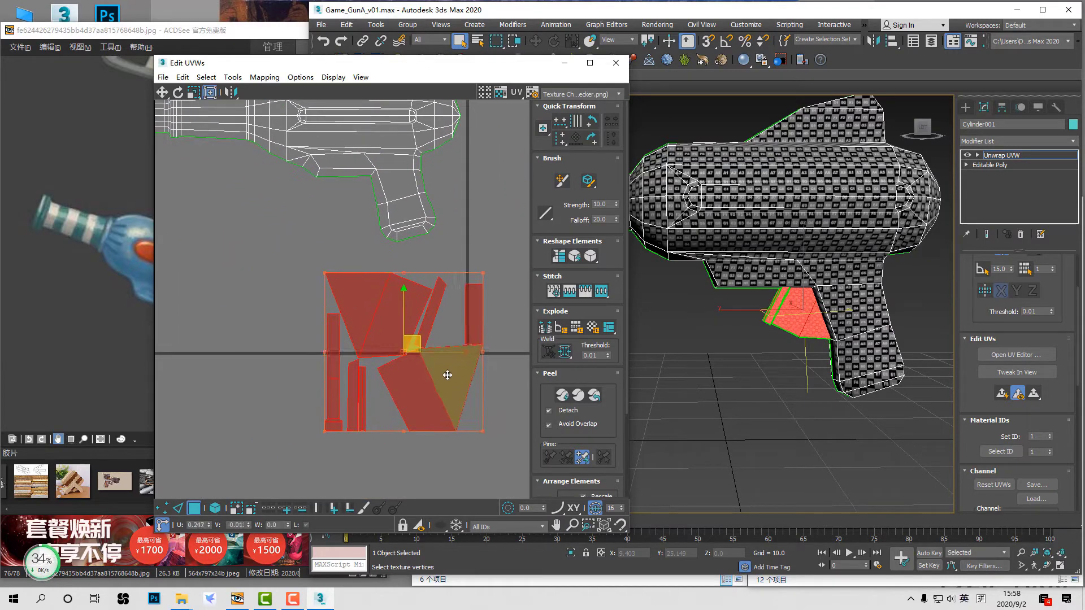
# Step: Select the near side faces of the trigger, move their shell clear of the other pieces and rotate it 90 degrees twice
pyautogui.click(788, 370)
pyautogui.click(789, 318)
pyautogui.keyDown('ctrl'); pyautogui.click(813, 320); pyautogui.keyUp('ctrl')
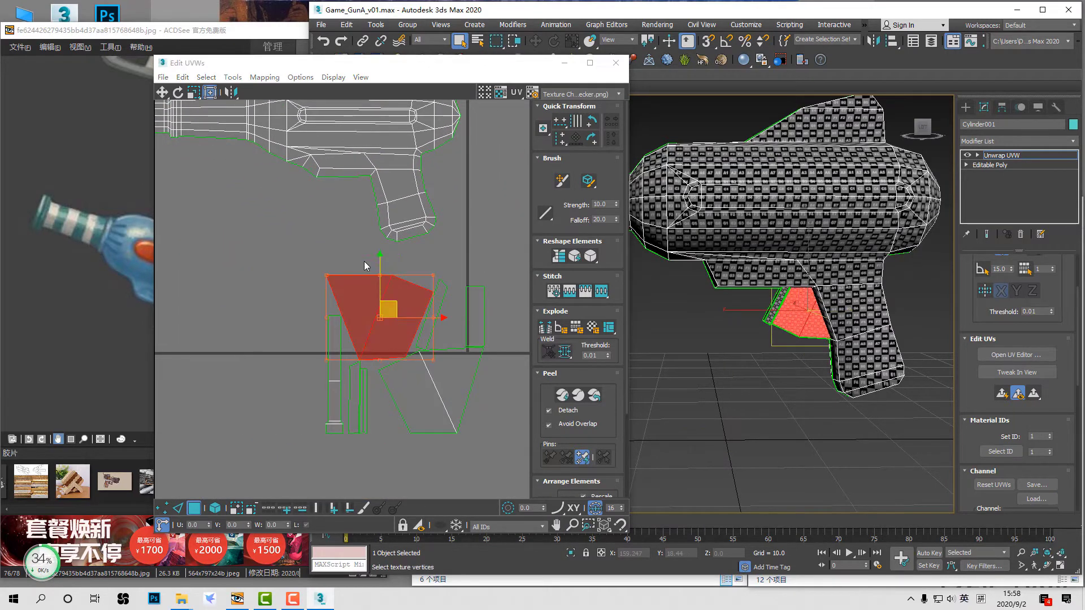
pyautogui.moveTo(413, 313); pyautogui.dragTo(275, 273)
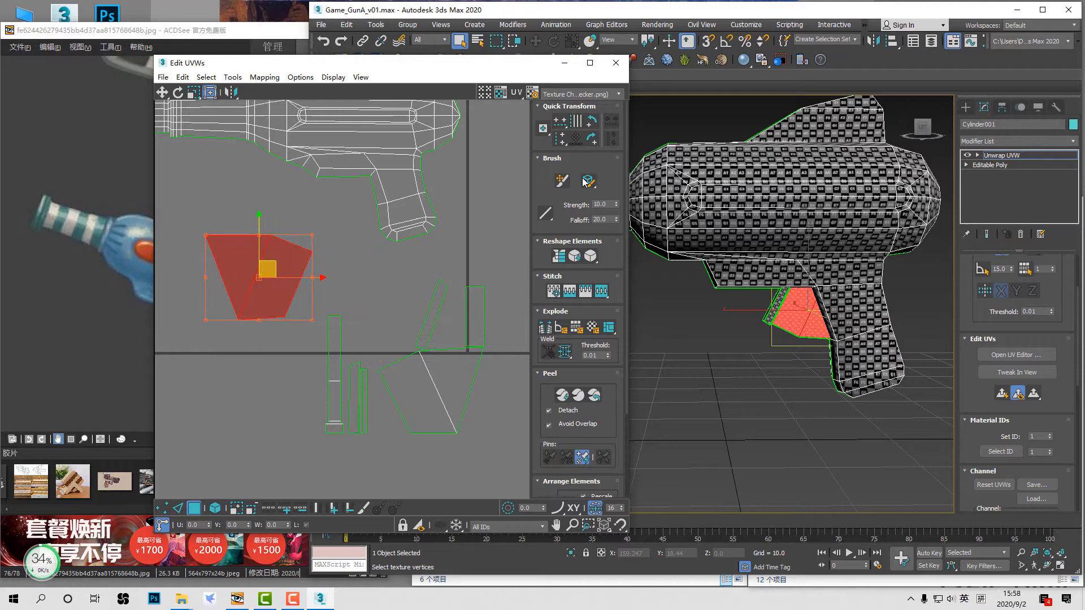
pyautogui.click(592, 123)
pyautogui.click(591, 122)
pyautogui.moveTo(365, 238); pyautogui.dragTo(443, 245, button='middle')
pyautogui.scroll(2, 411, 301)
pyautogui.moveTo(411, 301); pyautogui.dragTo(463, 322, button='middle')
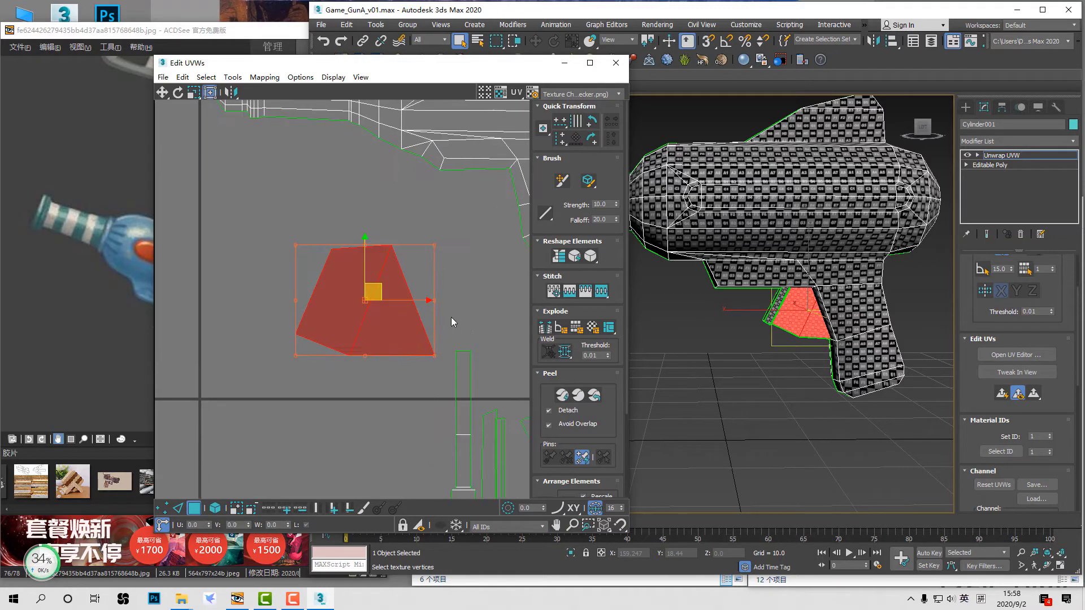
# Step: Stitch the narrow front strips of the trigger one after another onto the side shell's slanted front edge
pyautogui.press('2')
pyautogui.click(326, 305)
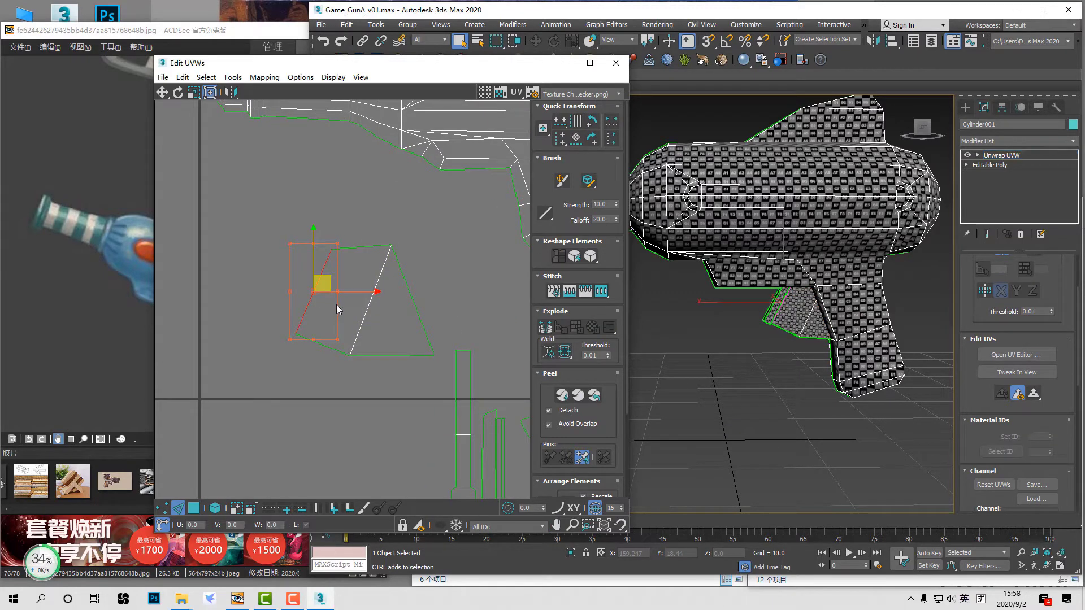
pyautogui.moveTo(310, 290); pyautogui.dragTo(294, 298)
pyautogui.press('s')
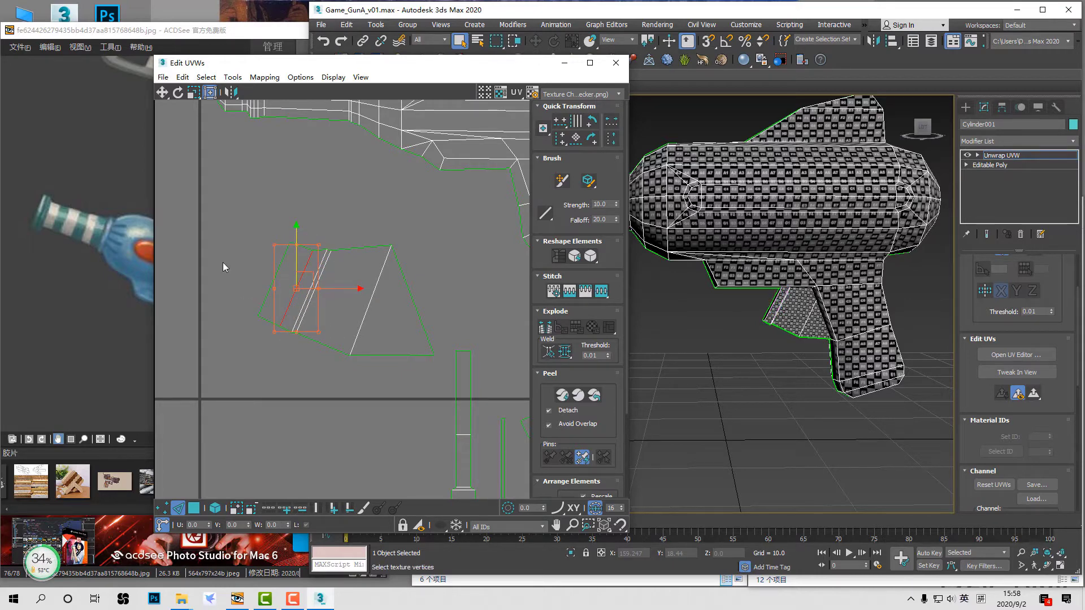
pyautogui.scroll(-3, 279, 293)
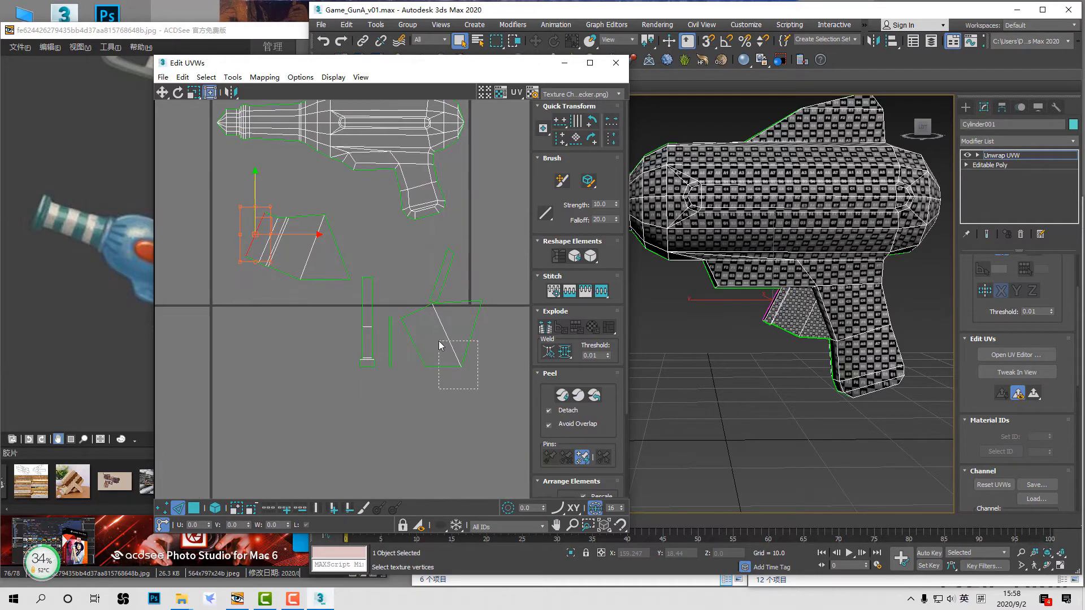
pyautogui.moveTo(440, 345); pyautogui.dragTo(439, 341)
pyautogui.moveTo(259, 239); pyautogui.dragTo(261, 242)
pyautogui.press('s')
pyautogui.moveTo(227, 221); pyautogui.dragTo(253, 253, button='middle')
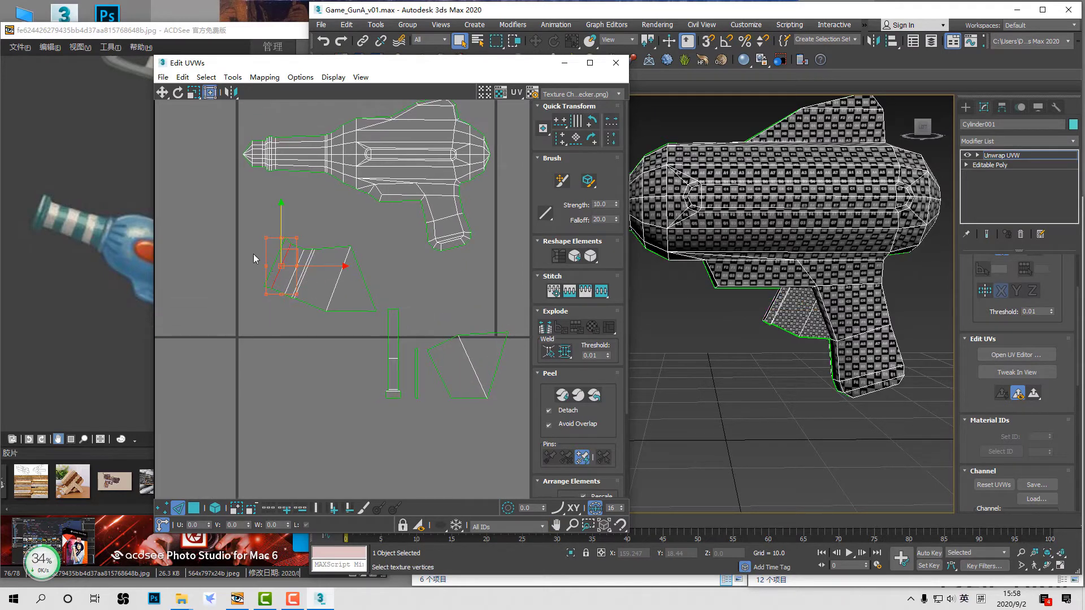
# Step: Stitch the trigger's opposite side shell onto the outermost front strip
pyautogui.click(272, 264)
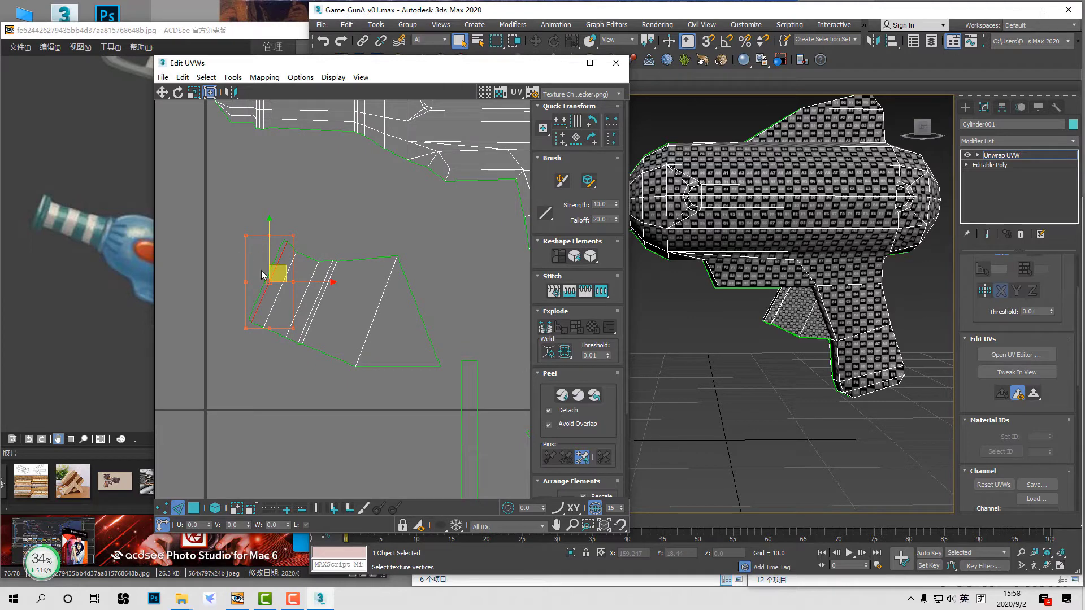
pyautogui.moveTo(269, 283); pyautogui.dragTo(266, 280)
pyautogui.click(310, 201)
pyautogui.moveTo(304, 212); pyautogui.dragTo(371, 211, button='middle')
# Step: Select the faces of the trigger's opposite side and mirror them horizontally so they detach from the front strips
pyautogui.press('3')
pyautogui.moveTo(351, 178); pyautogui.dragTo(275, 240)
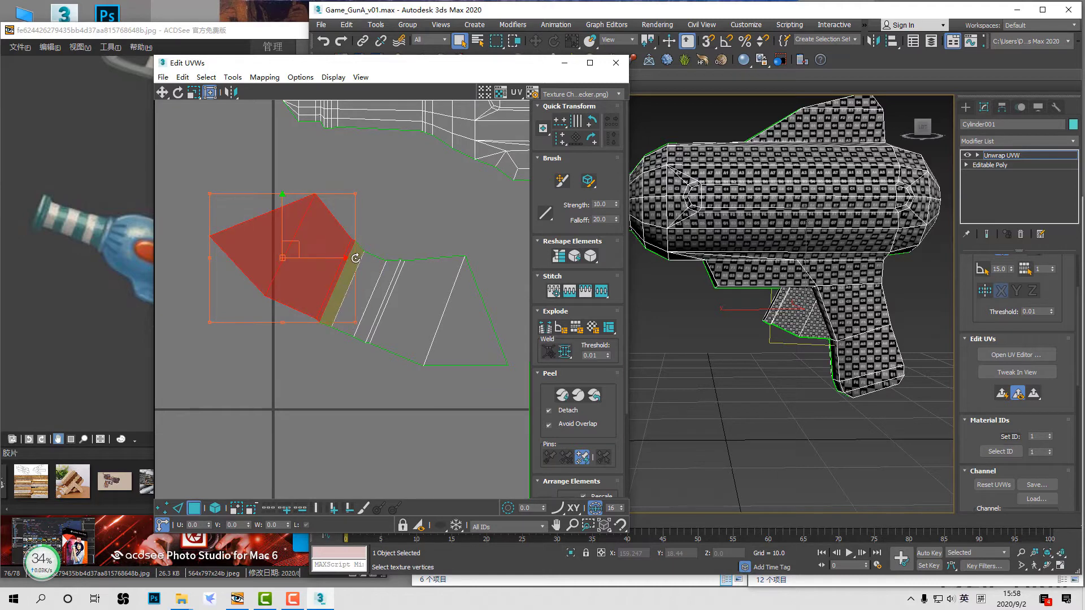
pyautogui.moveTo(355, 258); pyautogui.dragTo(147, 352)
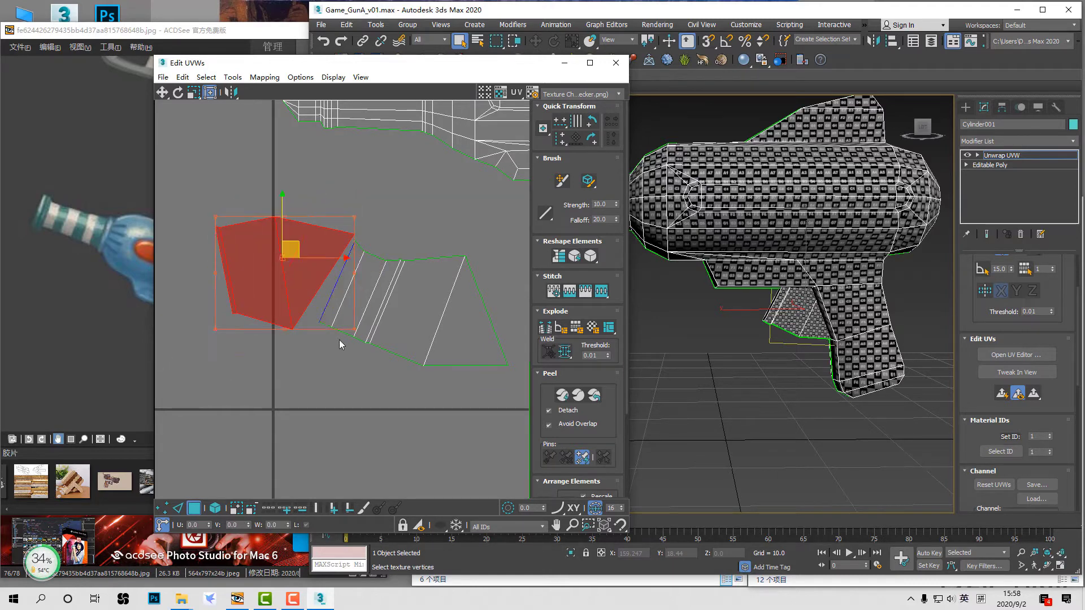
pyautogui.hotkey('ctrl', 'z')
pyautogui.click(255, 78)
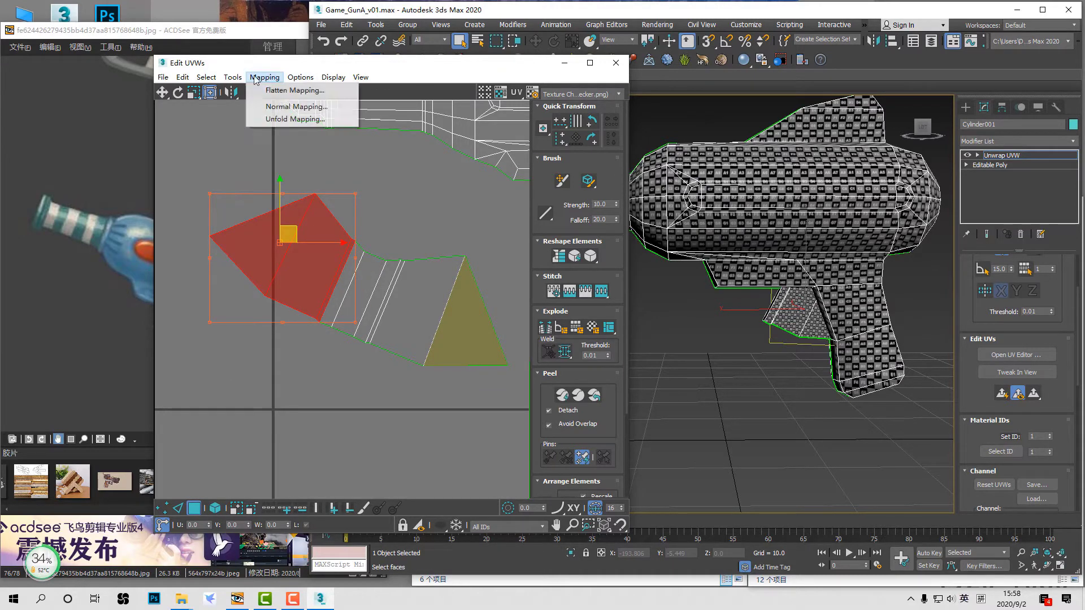
pyautogui.click(249, 64)
pyautogui.click(230, 94)
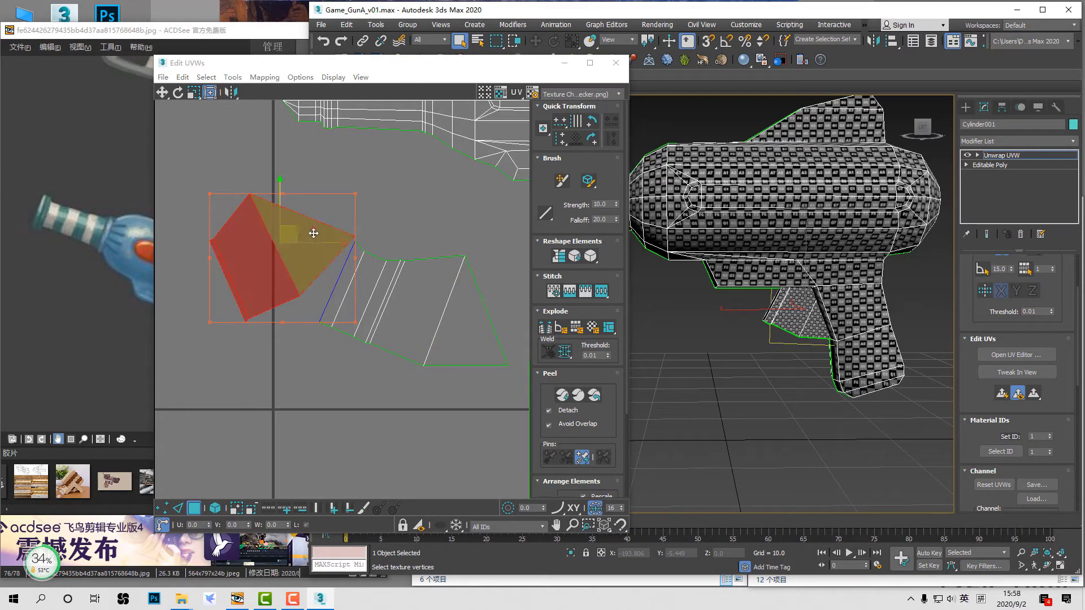
# Step: Move and rotate the mirrored side shell onto the matching side of the trigger so the two outlines overlap
pyautogui.moveTo(297, 232); pyautogui.dragTo(449, 271)
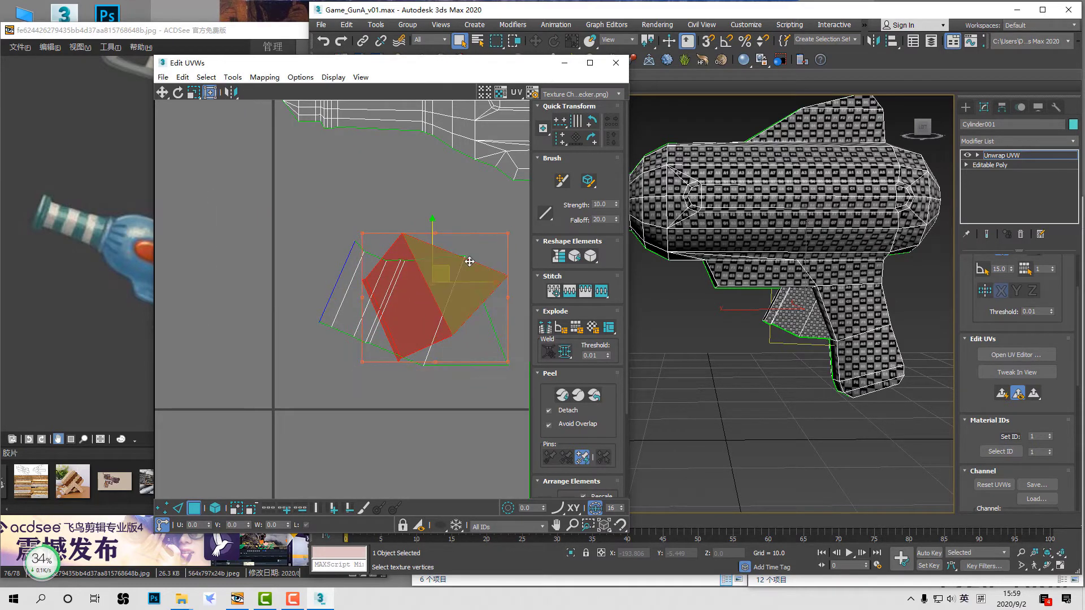
pyautogui.press('e')
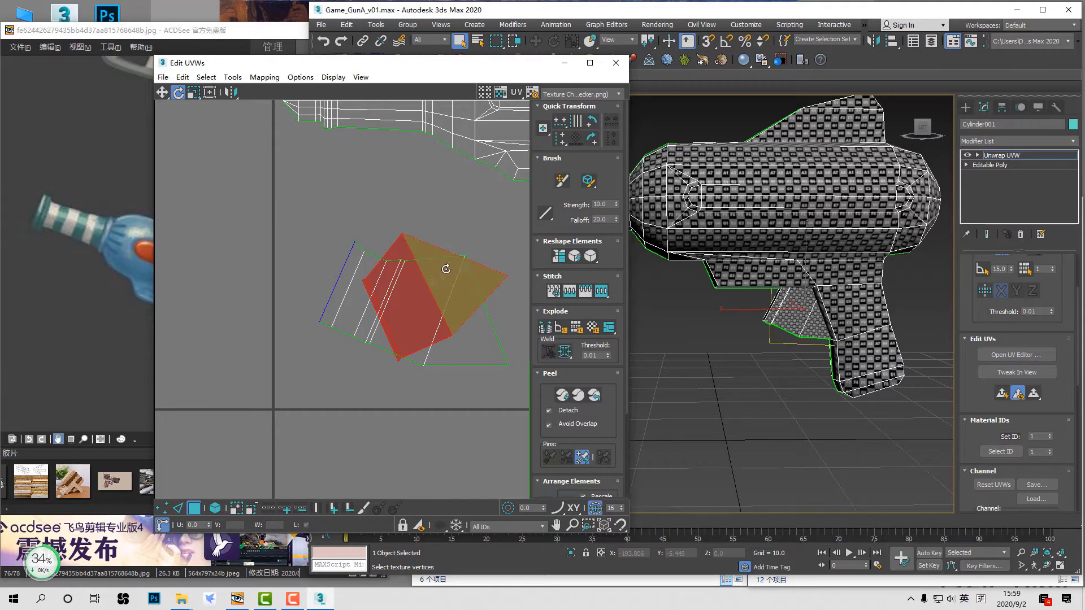
pyautogui.click(211, 95)
pyautogui.moveTo(433, 363); pyautogui.dragTo(460, 360)
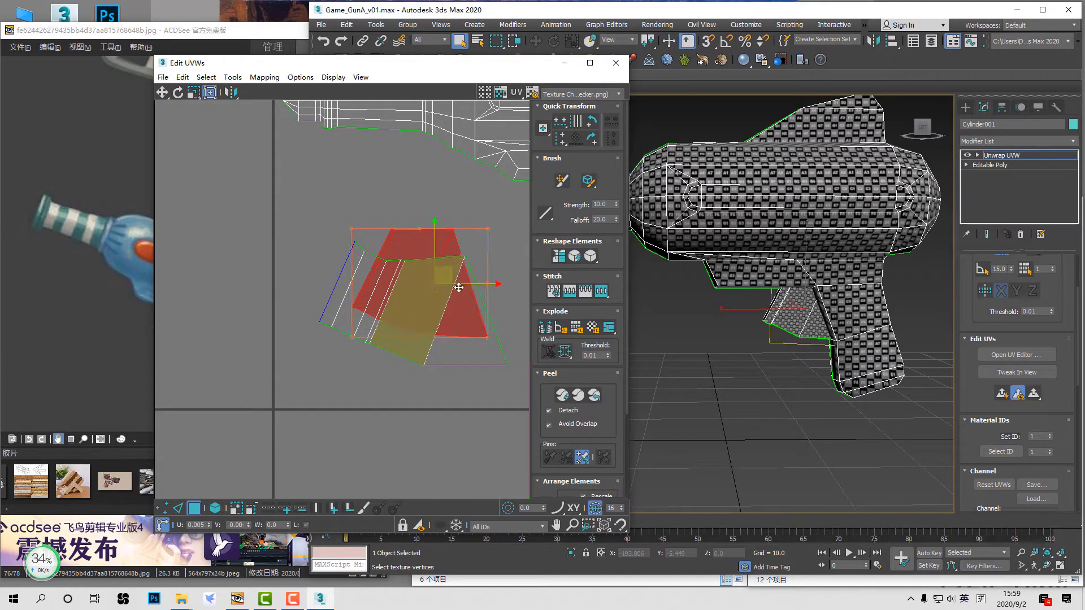
pyautogui.moveTo(458, 287); pyautogui.dragTo(467, 321)
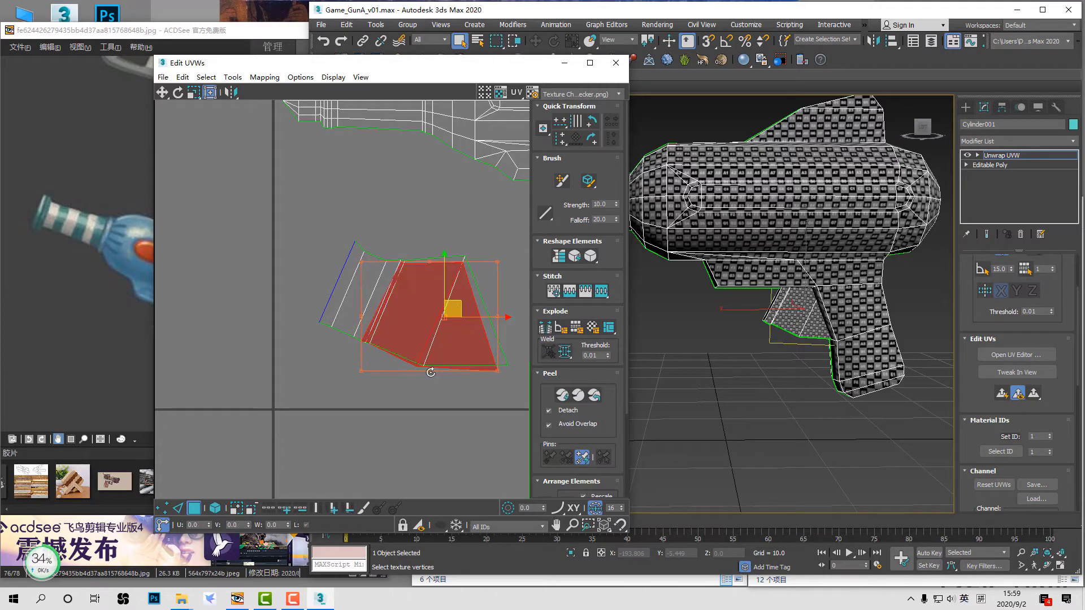
pyautogui.moveTo(431, 372); pyautogui.dragTo(434, 373)
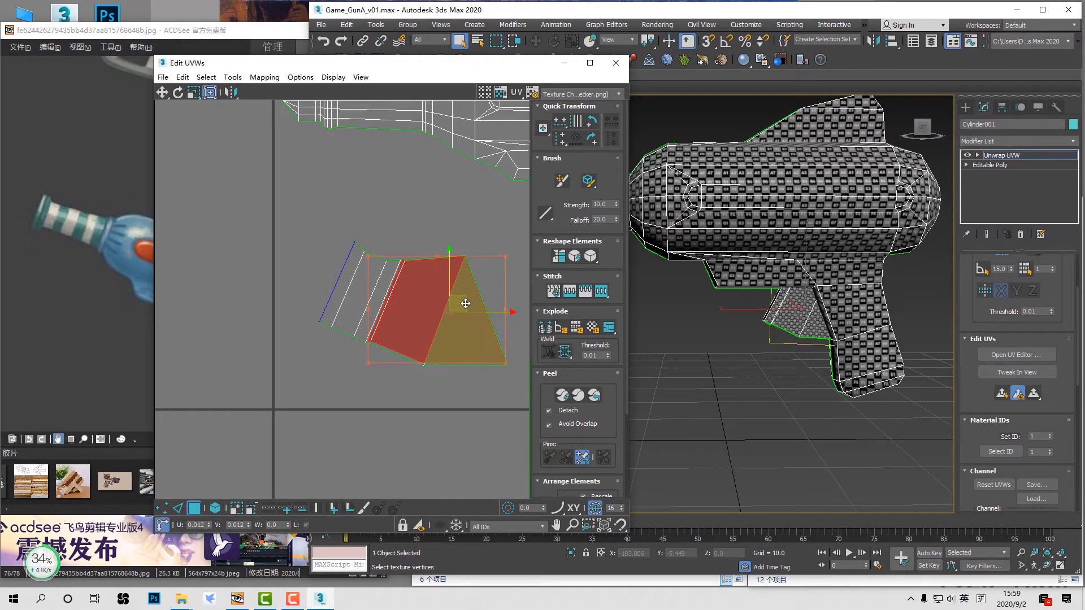
# Step: Fine-tune the scale and position of the mirrored side shell until its outline matches the side shell beneath it
pyautogui.scroll(2, 461, 309)
pyautogui.moveTo(458, 298); pyautogui.dragTo(406, 304, button='middle')
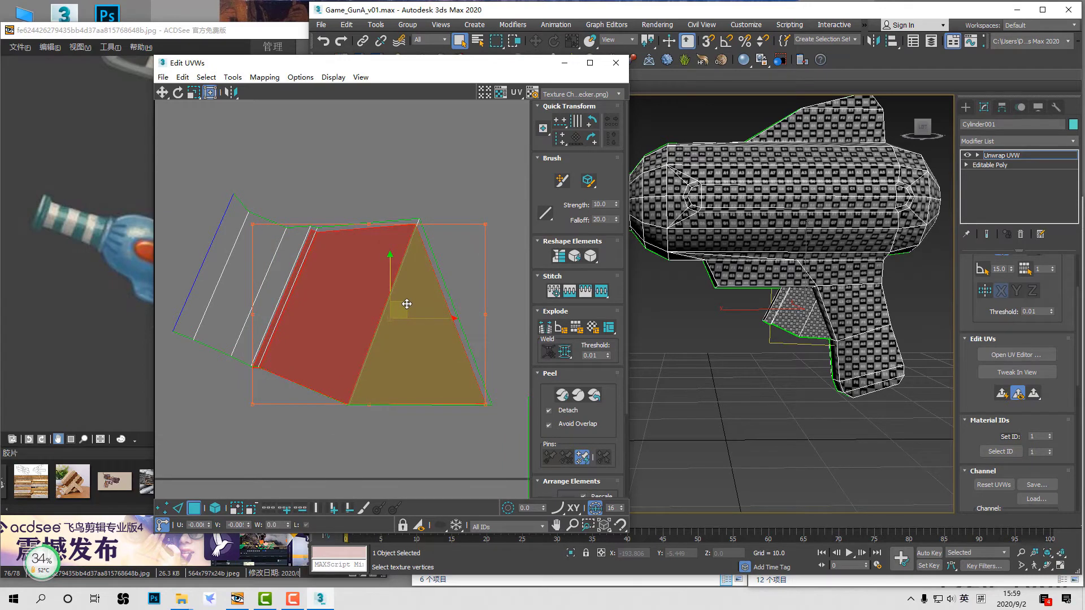
pyautogui.moveTo(486, 226); pyautogui.dragTo(493, 224)
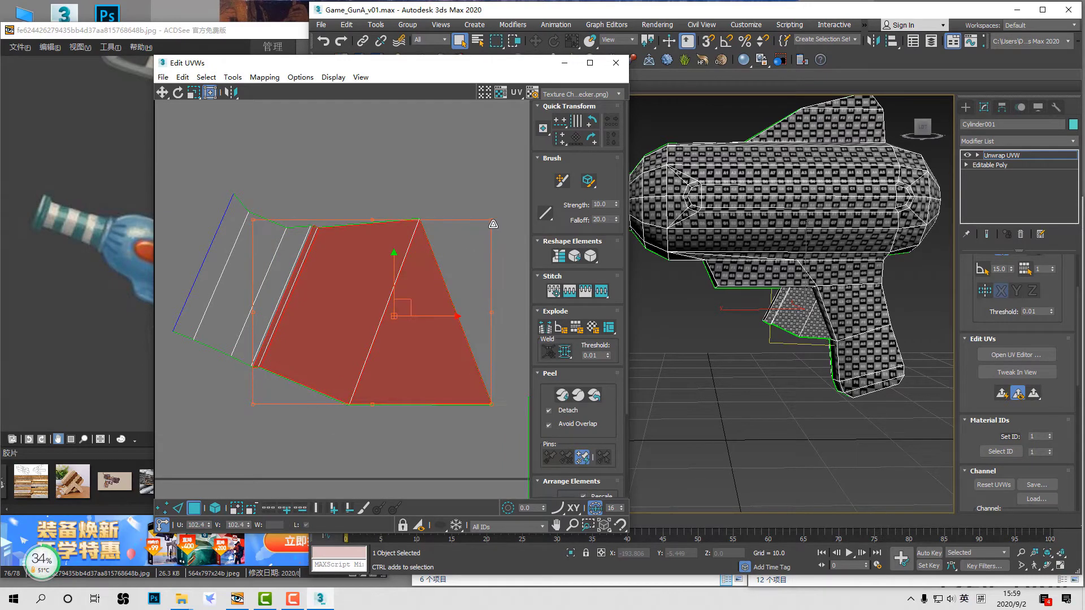
pyautogui.moveTo(412, 300); pyautogui.dragTo(411, 302)
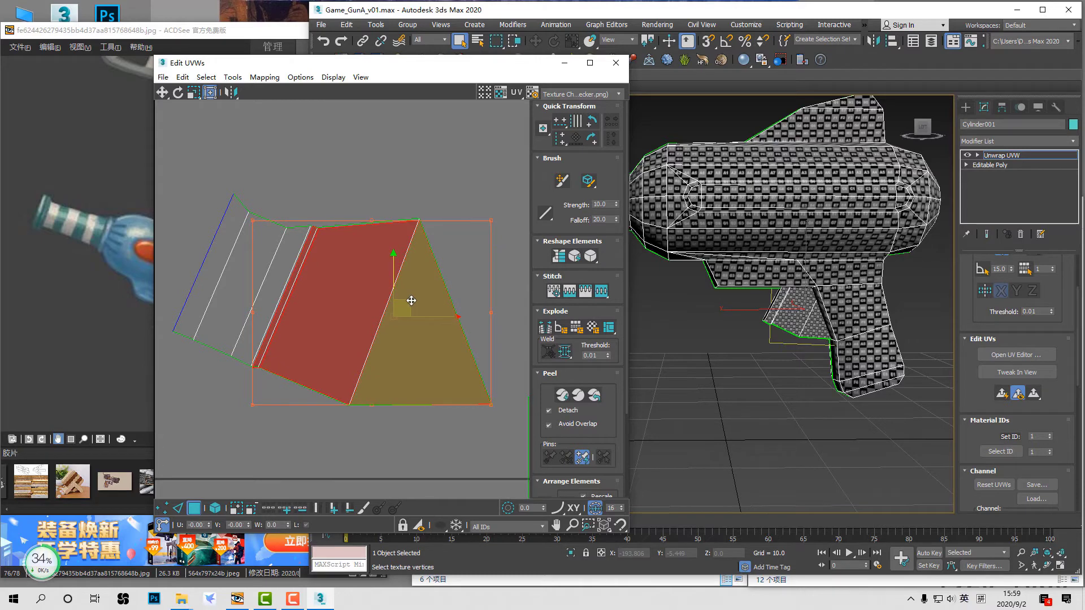
pyautogui.moveTo(490, 221); pyautogui.dragTo(492, 219)
pyautogui.moveTo(415, 296); pyautogui.dragTo(410, 302)
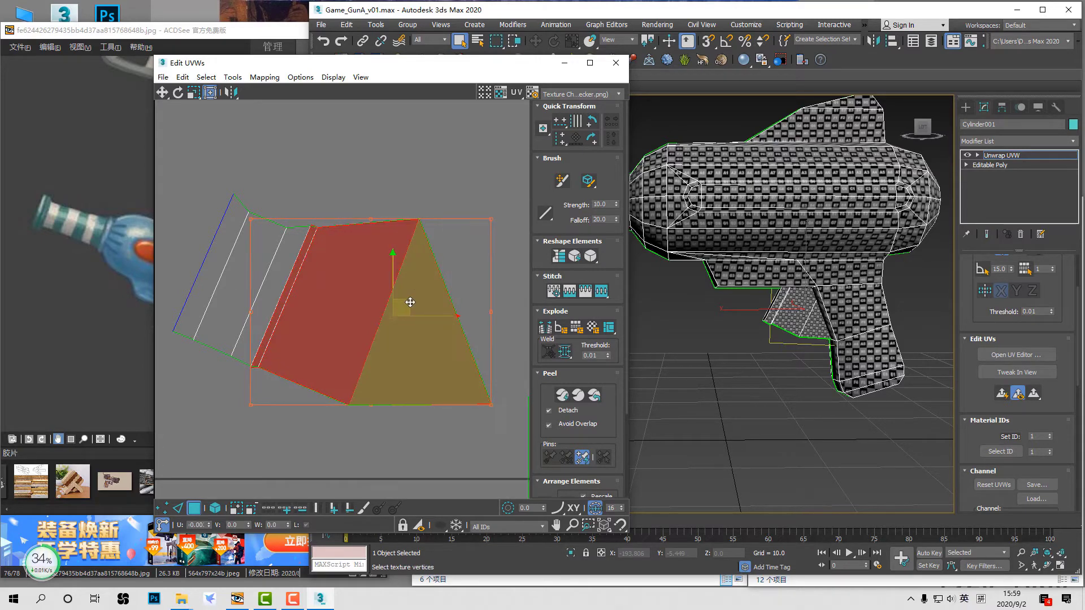
# Step: Line up the upper and lower front corner vertices of the stacked trigger side shells
pyautogui.click(446, 193)
pyautogui.scroll(-1, 417, 266)
pyautogui.scroll(3, 339, 277)
pyautogui.press('1')
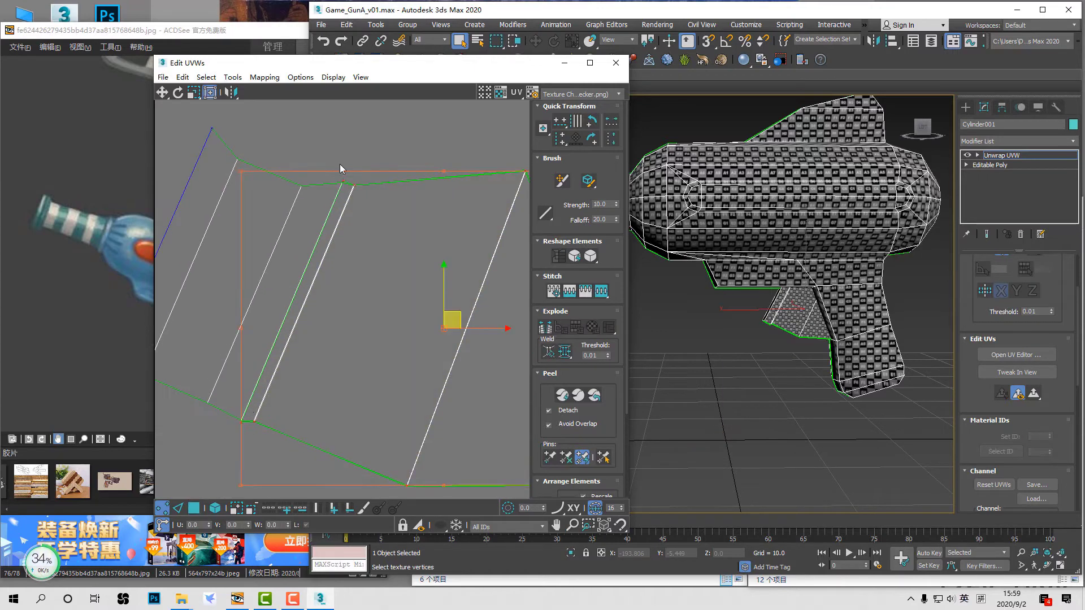
pyautogui.click(340, 178)
pyautogui.moveTo(346, 188); pyautogui.dragTo(347, 186)
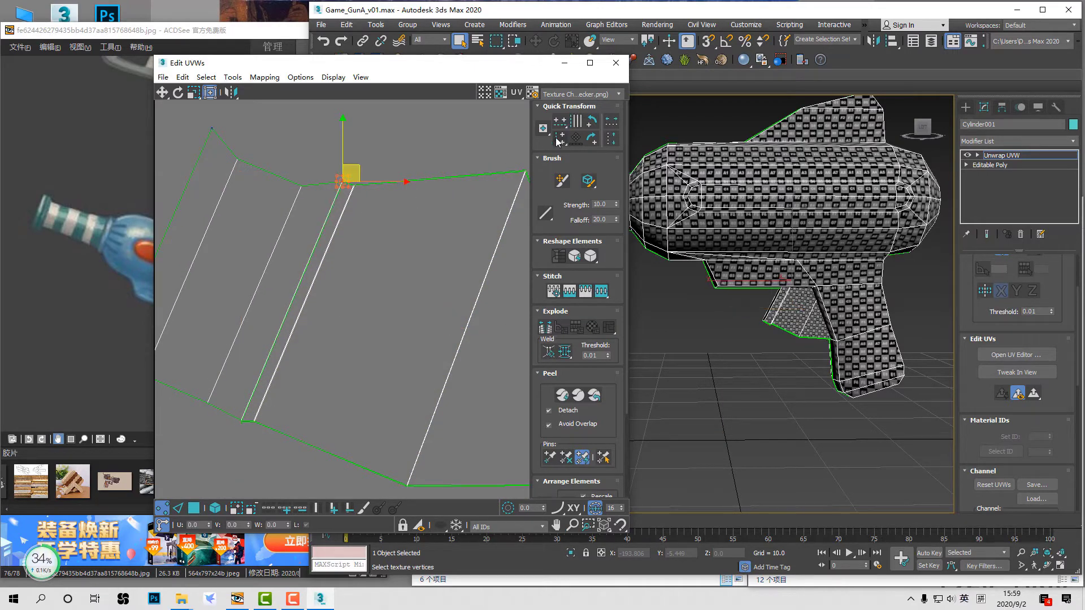
pyautogui.moveTo(226, 417); pyautogui.dragTo(244, 427)
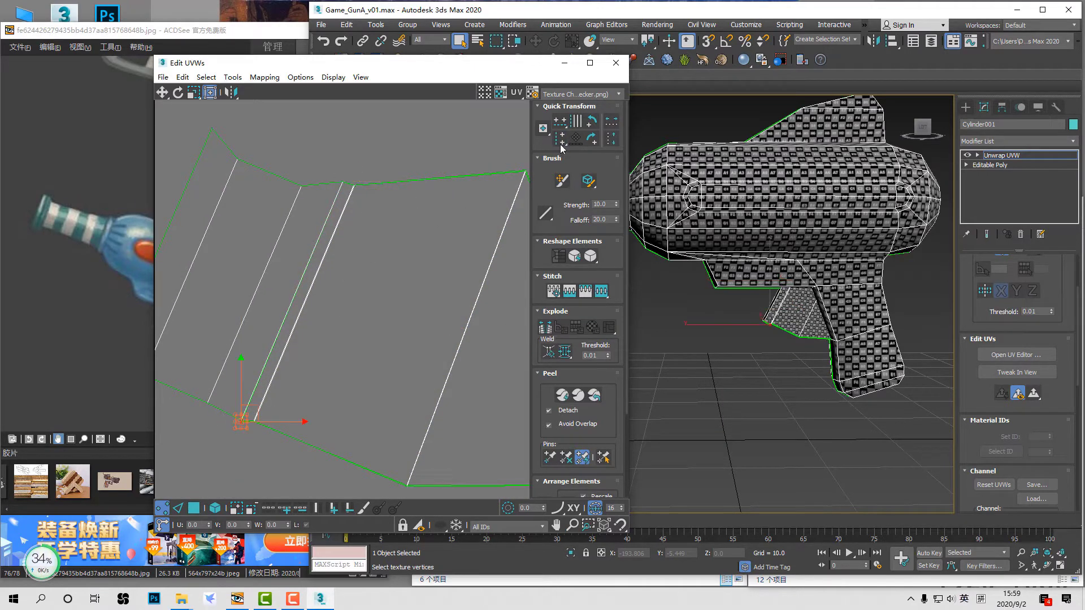
pyautogui.click(419, 318)
pyautogui.scroll(-5, 413, 339)
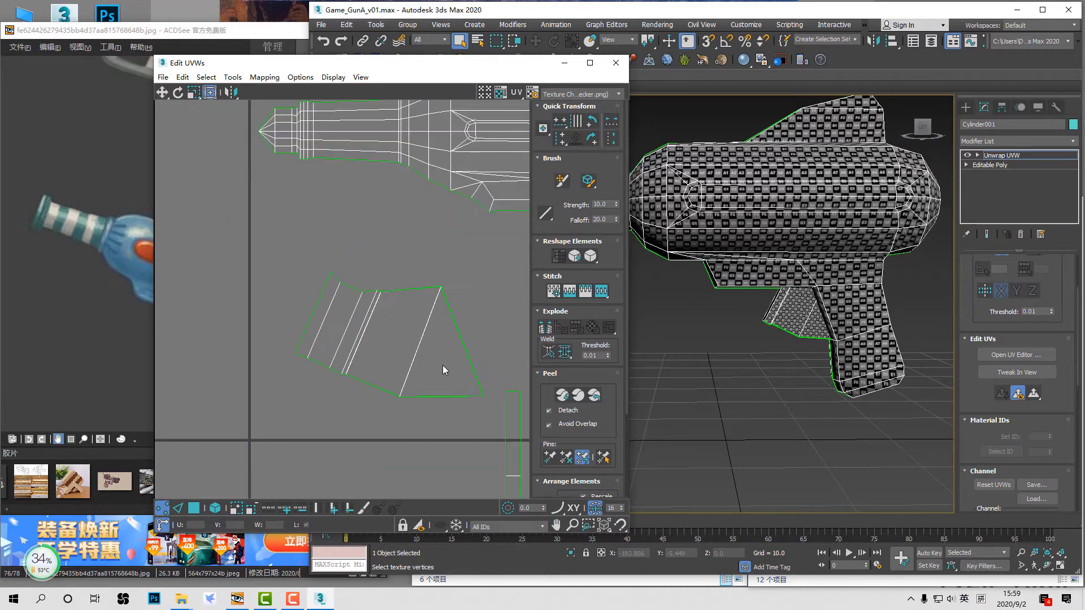
# Step: Try to stitch the trigger's underside strip to the lower edges of the side shell, and undo the attempts
pyautogui.scroll(-4, 442, 365)
pyautogui.moveTo(387, 339); pyautogui.dragTo(270, 297, button='middle')
pyautogui.scroll(2, 325, 305)
pyautogui.moveTo(329, 320); pyautogui.dragTo(413, 305, button='middle')
pyautogui.keyDown('alt'); pyautogui.moveTo(782, 342); pyautogui.dragTo(819, 333, button='middle'); pyautogui.keyUp('alt')
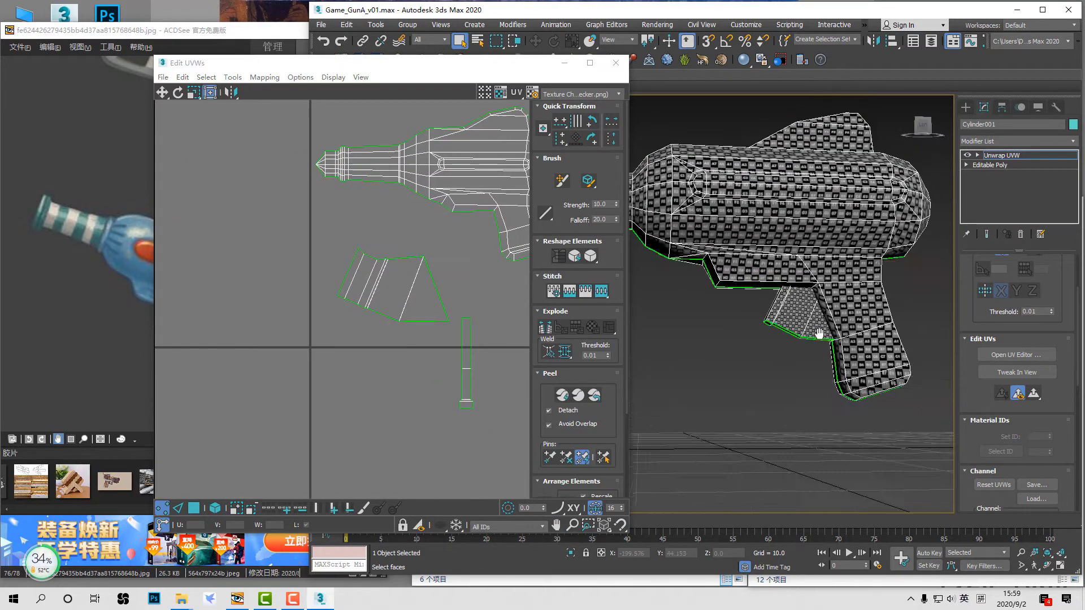
pyautogui.scroll(5, 819, 333)
pyautogui.scroll(3, 375, 339)
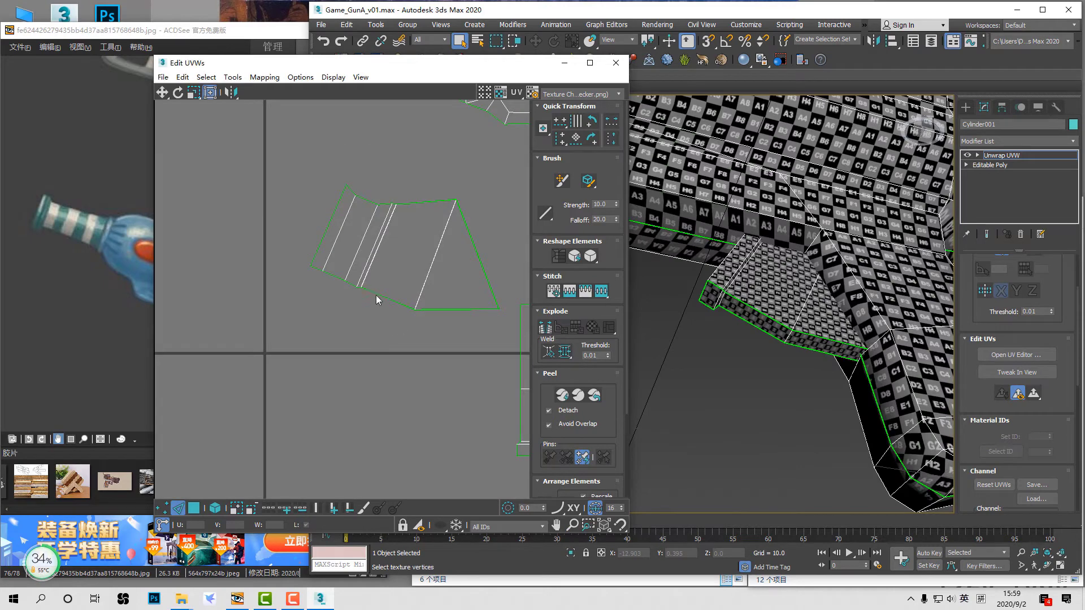
pyautogui.click(375, 294)
pyautogui.keyDown('ctrl'); pyautogui.click(818, 334); pyautogui.keyUp('ctrl')
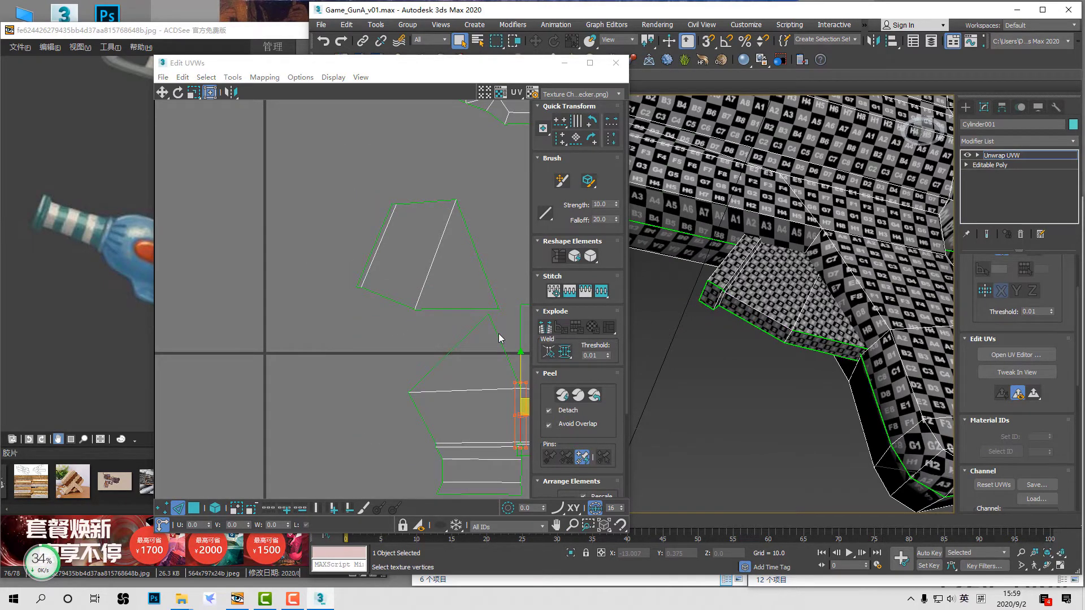
pyautogui.moveTo(499, 333); pyautogui.dragTo(394, 333, button='middle')
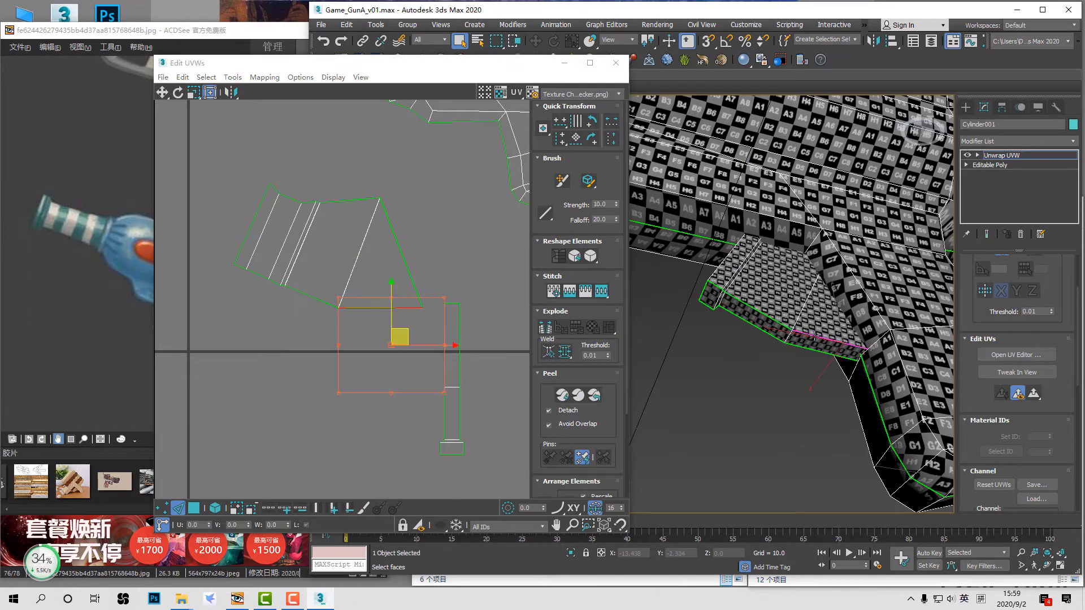
pyautogui.keyDown('ctrl'); pyautogui.click(785, 324); pyautogui.keyUp('ctrl')
pyautogui.hotkey('ctrl', 'w')
pyautogui.hotkey('ctrl', 'z')
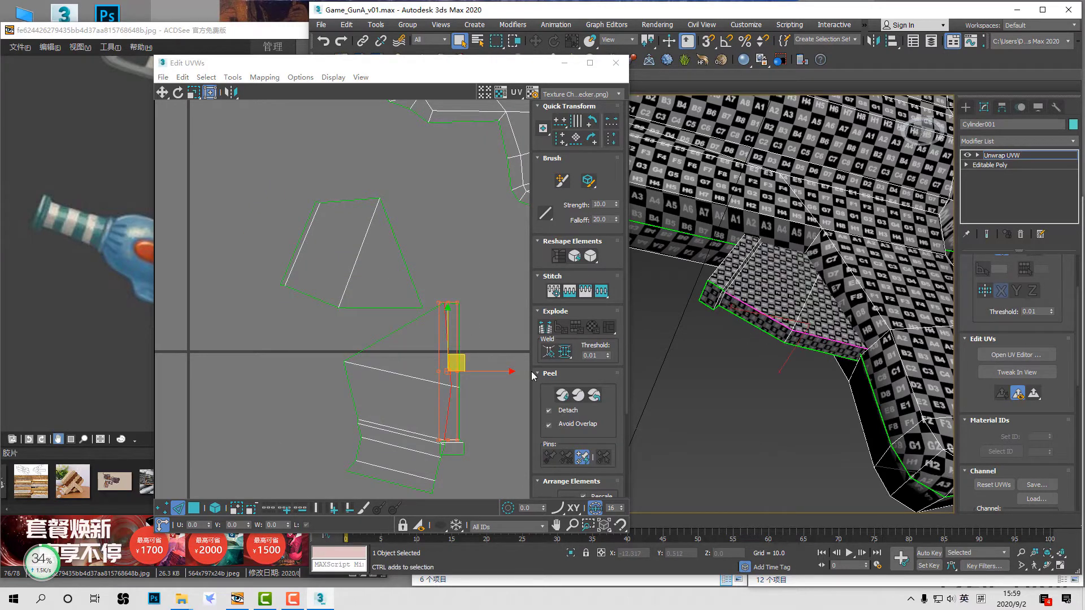
# Step: Try to break the underside strip's UVs along its edges, and undo the break
pyautogui.click(484, 429)
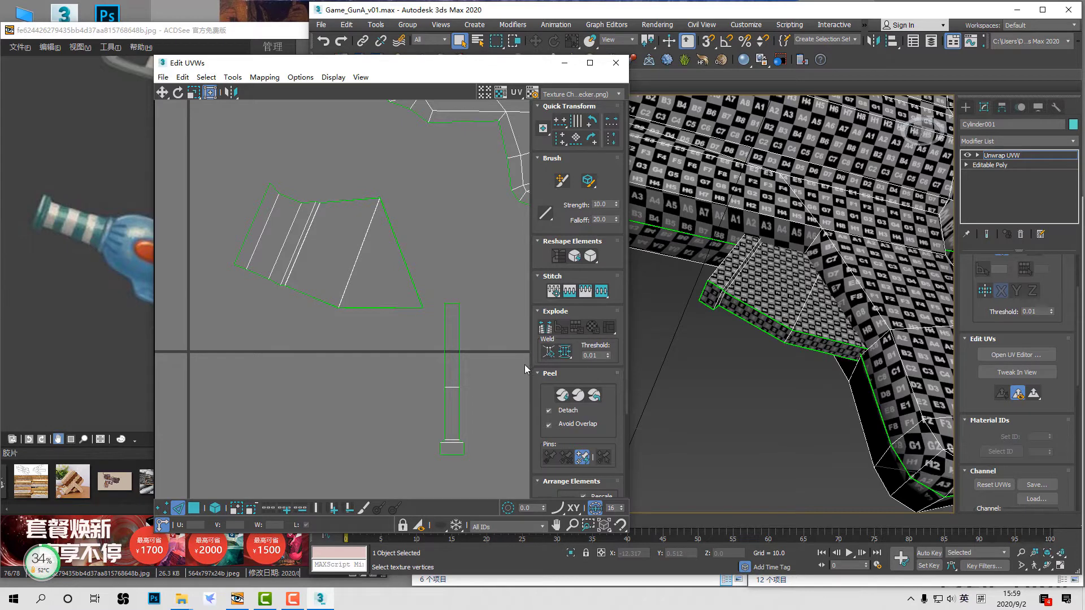
pyautogui.press('2')
pyautogui.hotkey('ctrl', 'b')
pyautogui.hotkey('ctrl', 'z')
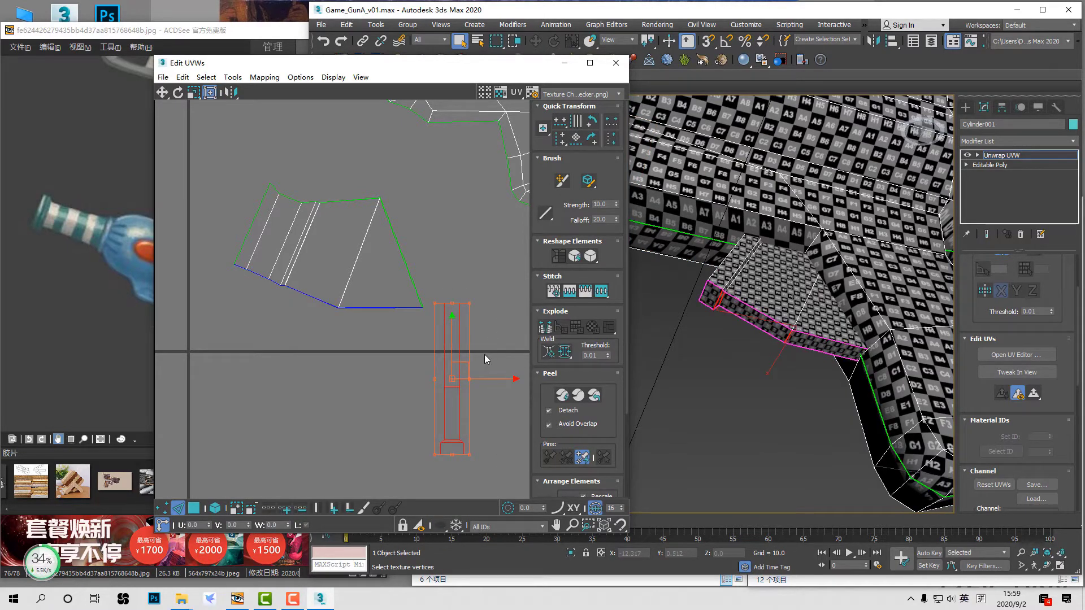
# Step: Try to reposition the trigger's underside strip freehand in the UV layout, and undo the attempt
pyautogui.press('e')
pyautogui.press('w')
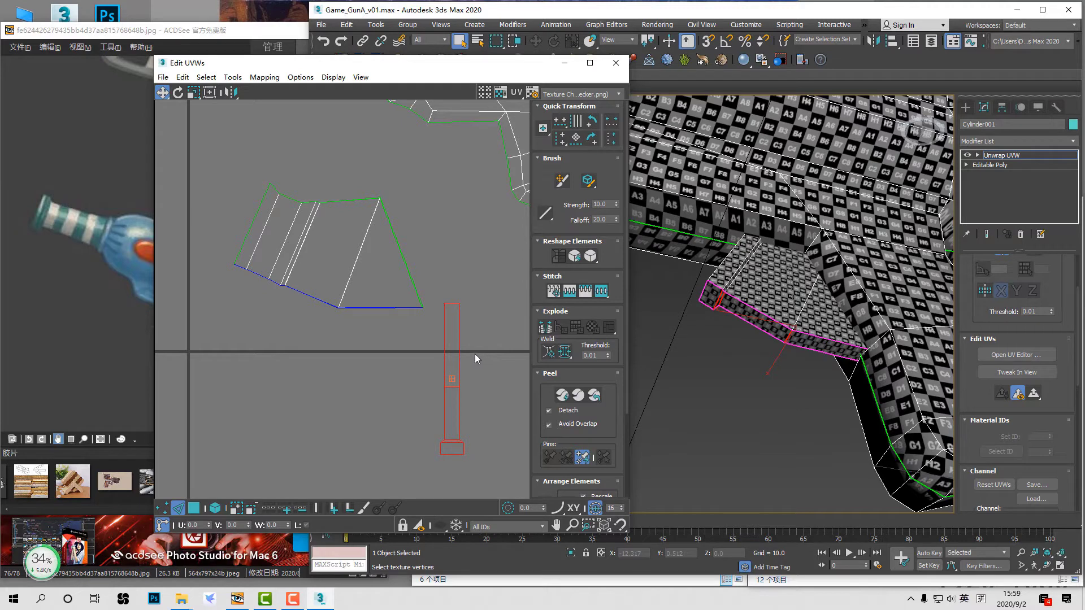
pyautogui.click(210, 93)
pyautogui.press('e')
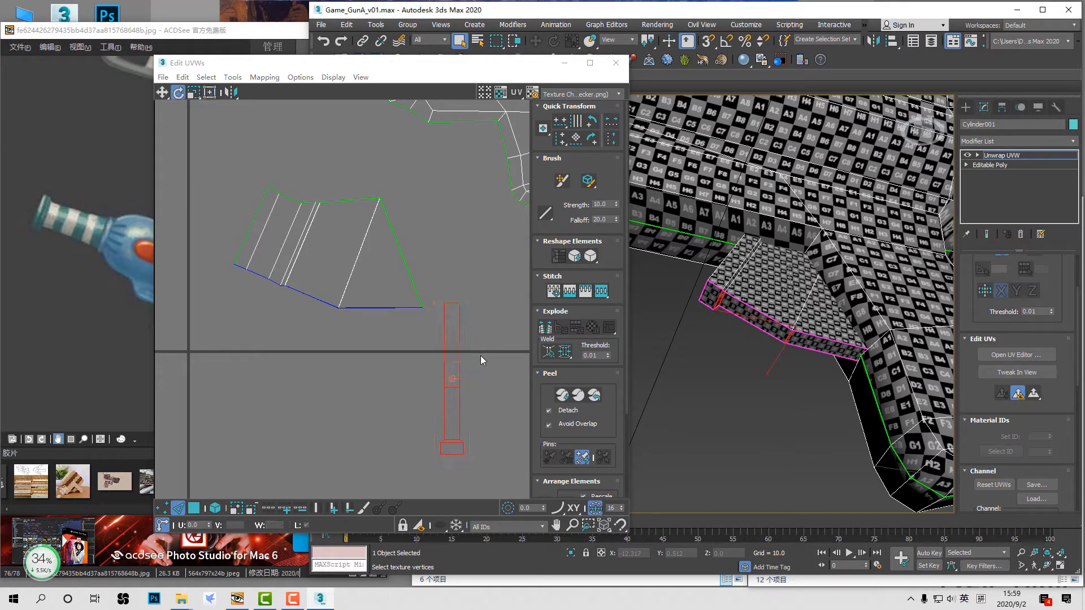
pyautogui.click(211, 94)
pyautogui.moveTo(452, 454); pyautogui.dragTo(389, 378)
pyautogui.hotkey('ctrl', 'z')
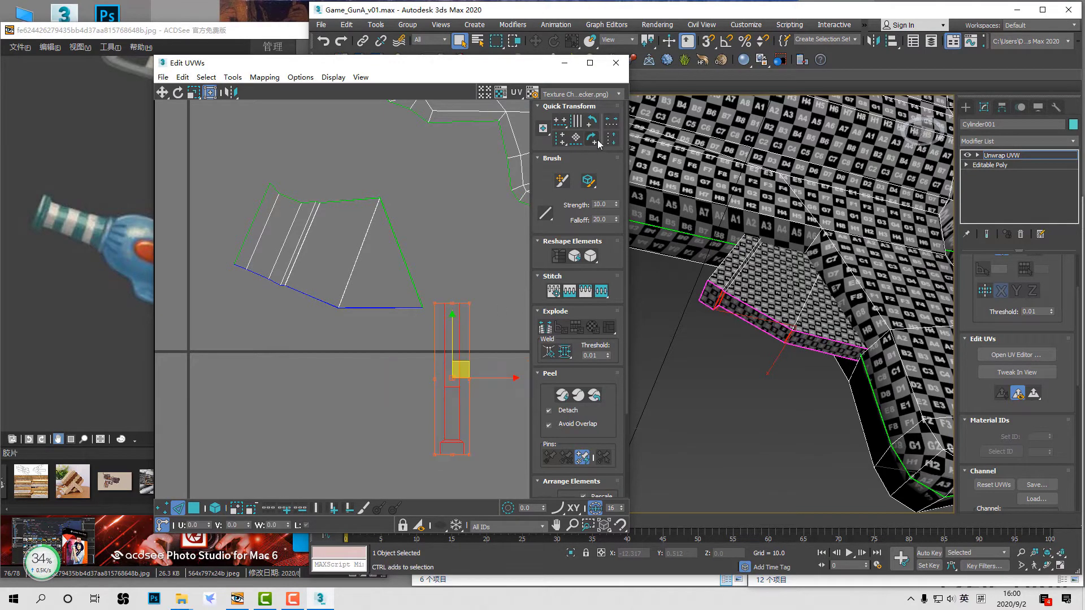
# Step: Rotate the underside strip's UV shell 90 degrees and place it directly beneath the trigger's side shells
pyautogui.click(598, 141)
pyautogui.press('q')
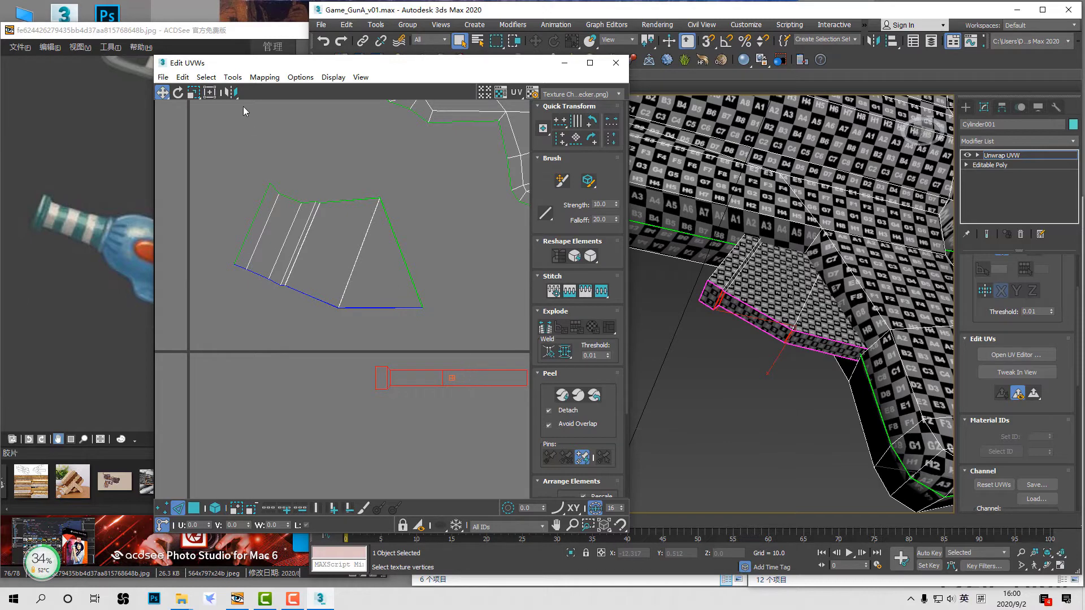
pyautogui.click(212, 92)
pyautogui.moveTo(412, 303); pyautogui.dragTo(362, 324)
pyautogui.click(443, 370)
pyautogui.scroll(4, 382, 306)
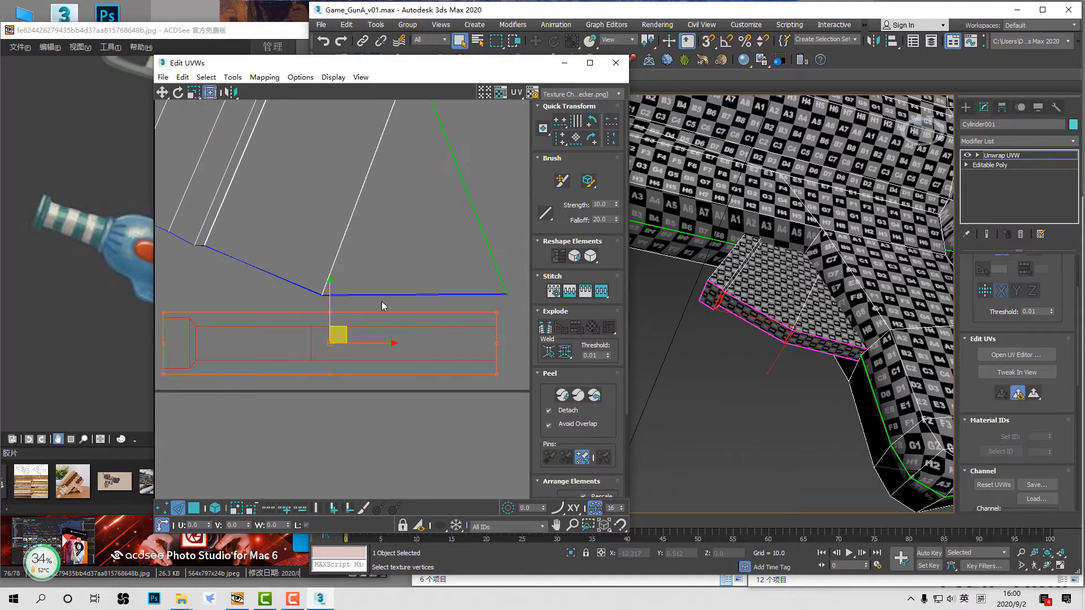
# Step: Stitch the underside strip to one trigger side shell along the lower edge nearest the grip
pyautogui.click(763, 346)
pyautogui.hotkey('ctrl', 'e')
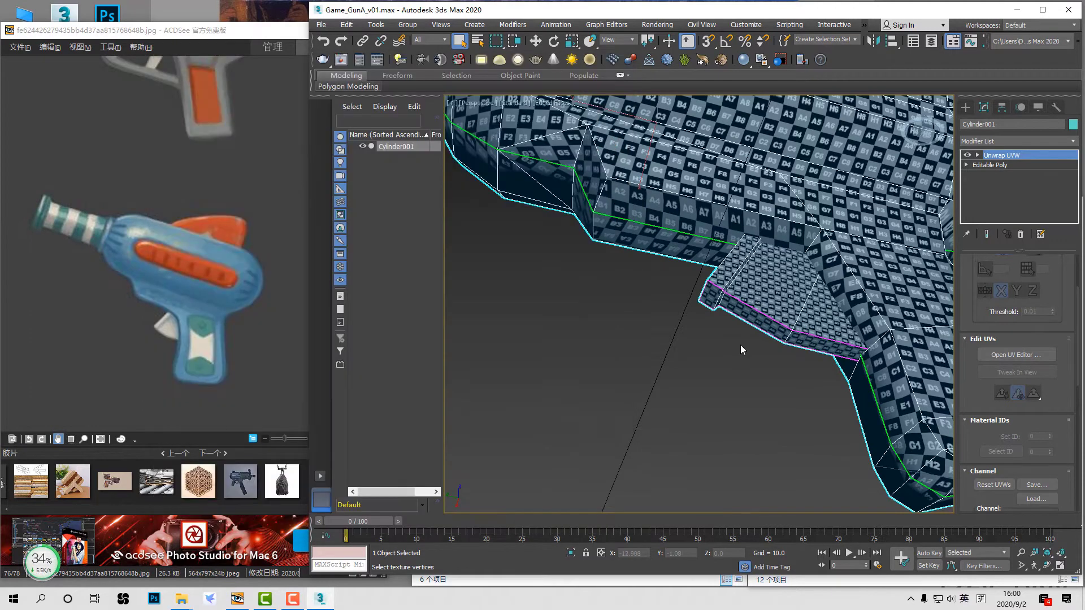
pyautogui.press('3')
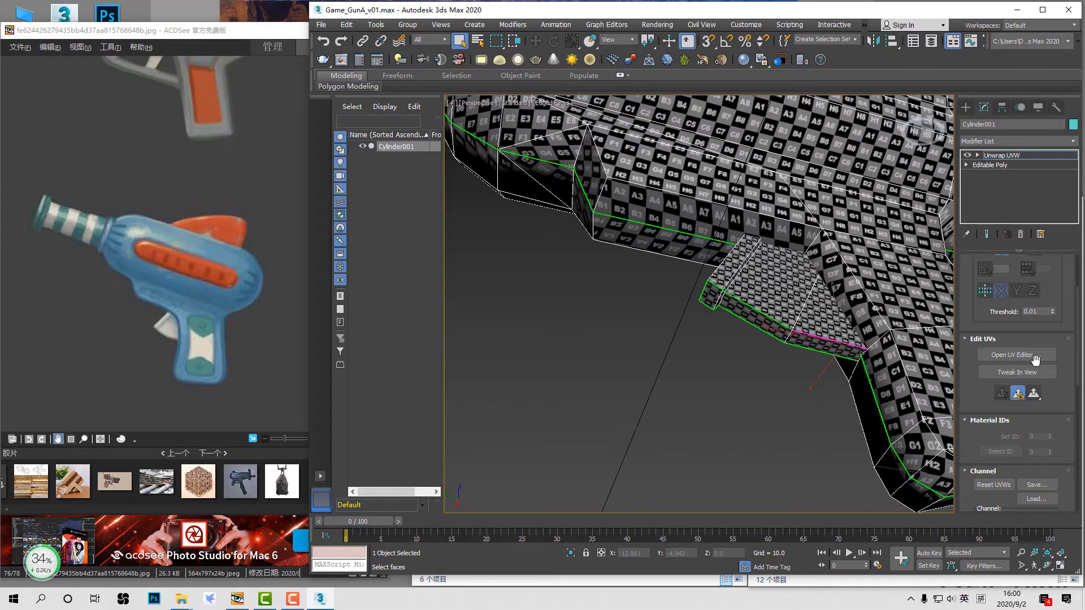
pyautogui.click(1011, 355)
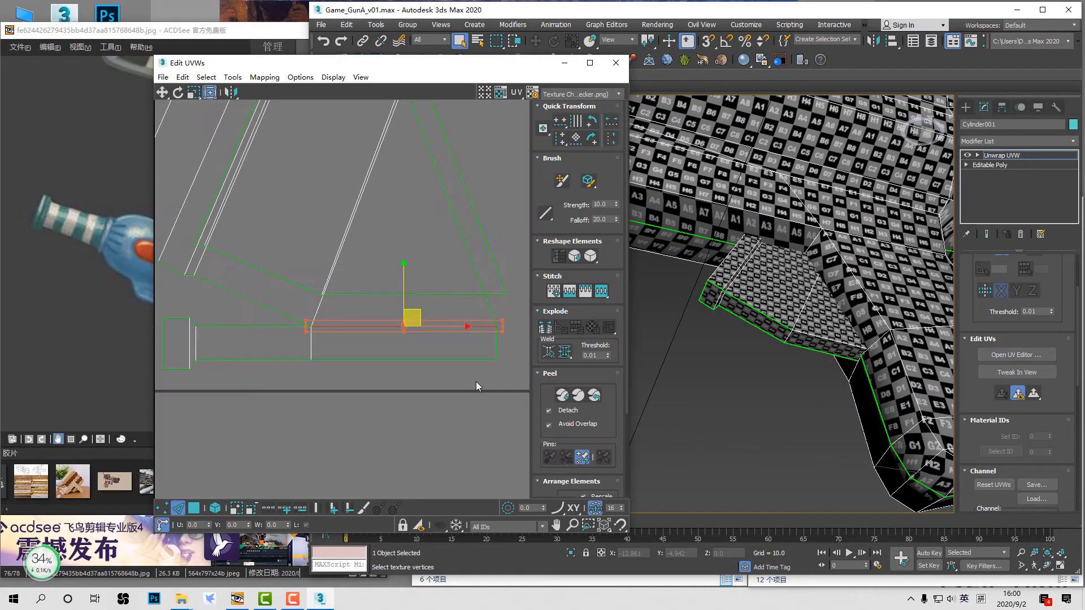
# Step: Select the side shell joined to the strip as a whole element and move it over the other side shell
pyautogui.scroll(-1, 470, 393)
pyautogui.press('3')
pyautogui.doubleClick(262, 357)
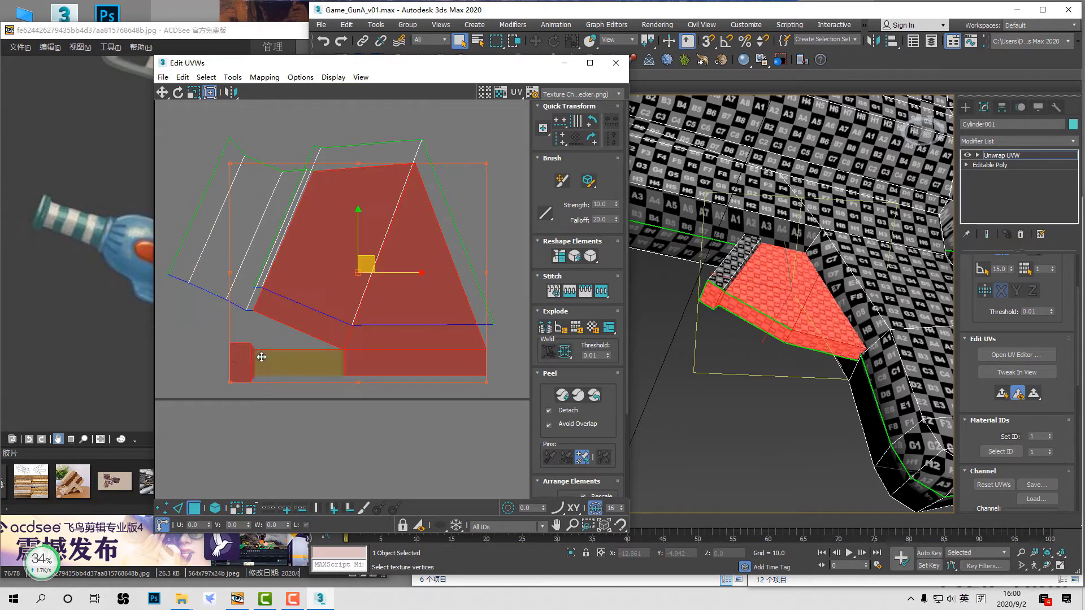
pyautogui.click(214, 508)
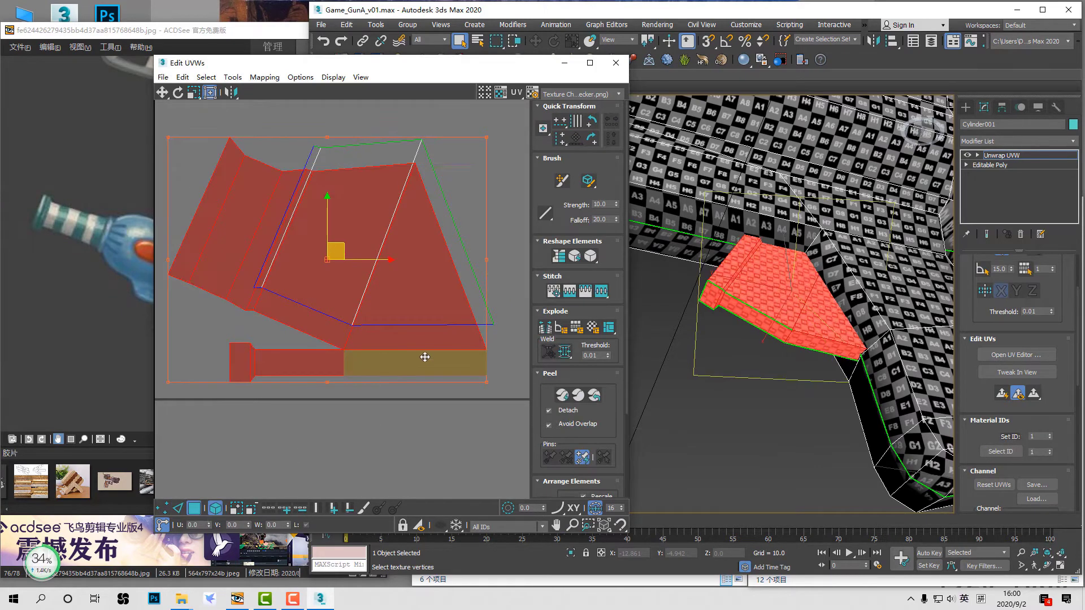
pyautogui.moveTo(343, 247); pyautogui.dragTo(352, 226)
pyautogui.click(503, 252)
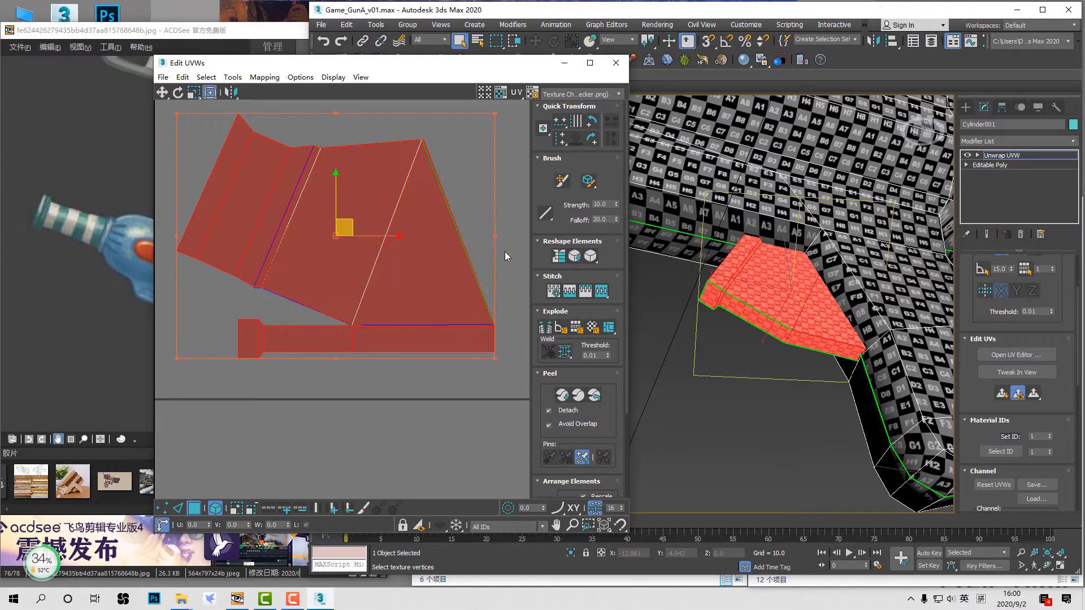
# Step: Select the opposite trigger side shell's overlapping faces and convert them to a vertex selection
pyautogui.keyDown('alt'); pyautogui.click(426, 345); pyautogui.keyUp('alt')
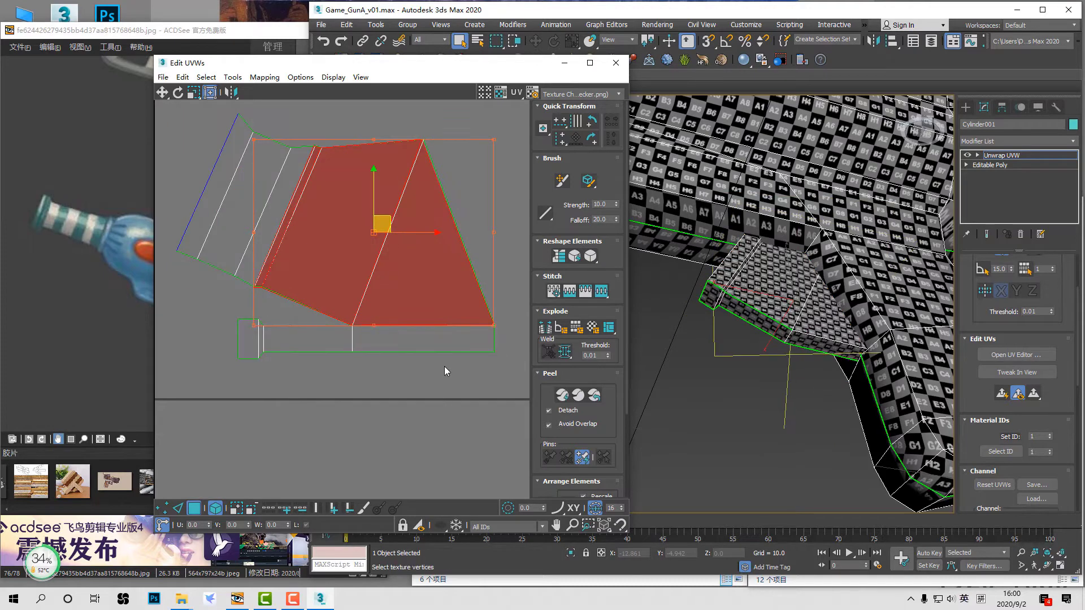
pyautogui.rightClick(420, 257)
pyautogui.click(206, 77)
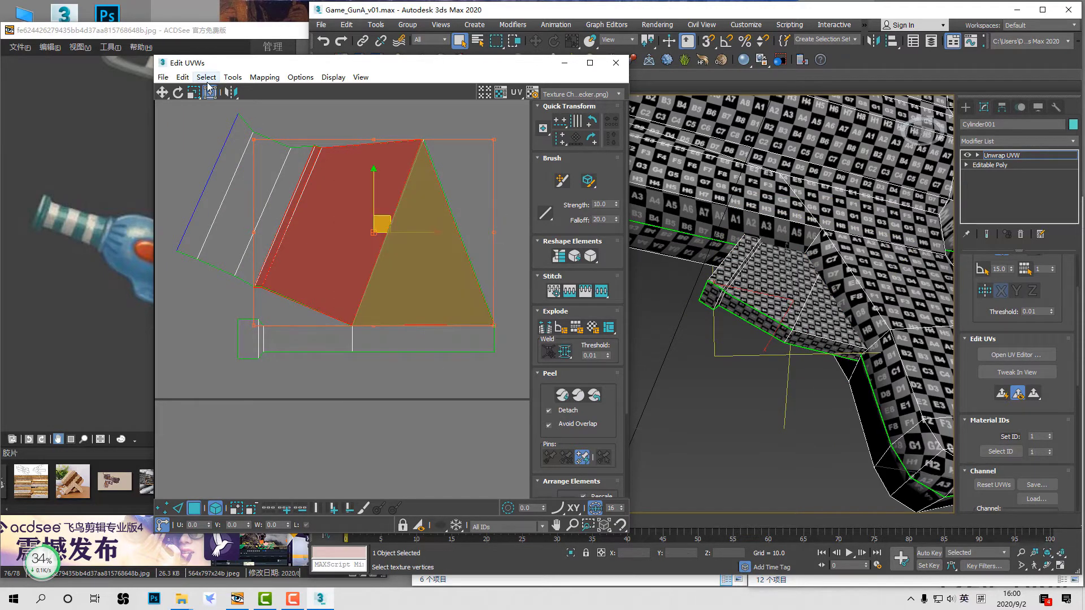
pyautogui.click(207, 77)
pyautogui.click(285, 144)
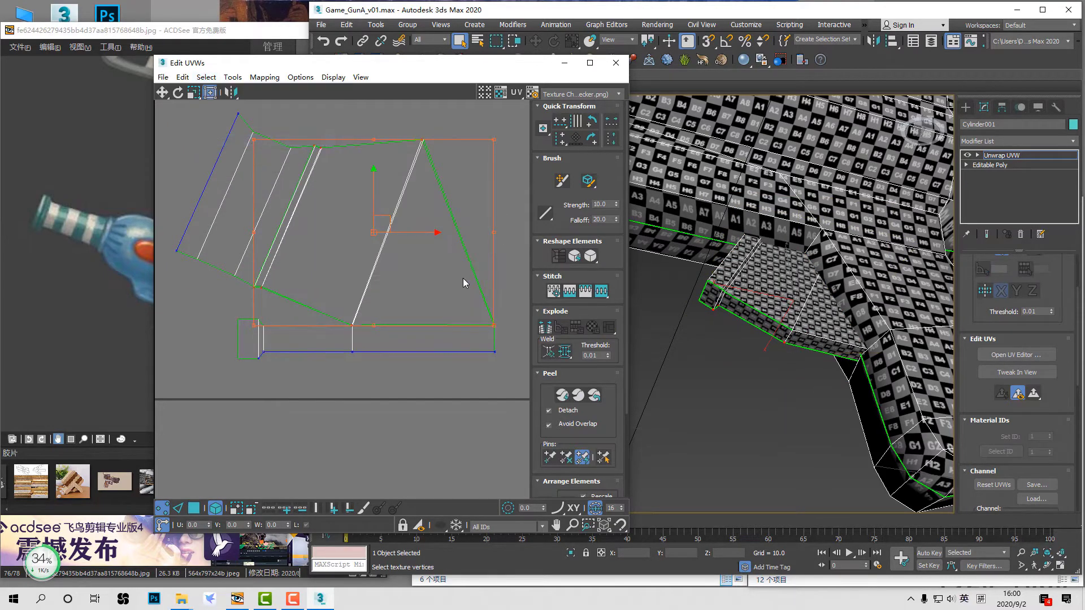
# Step: Line up the stacked side shells' vertices at the lower end of the narrow band near the trigger's front
pyautogui.scroll(-4, 434, 249)
pyautogui.scroll(8, 413, 223)
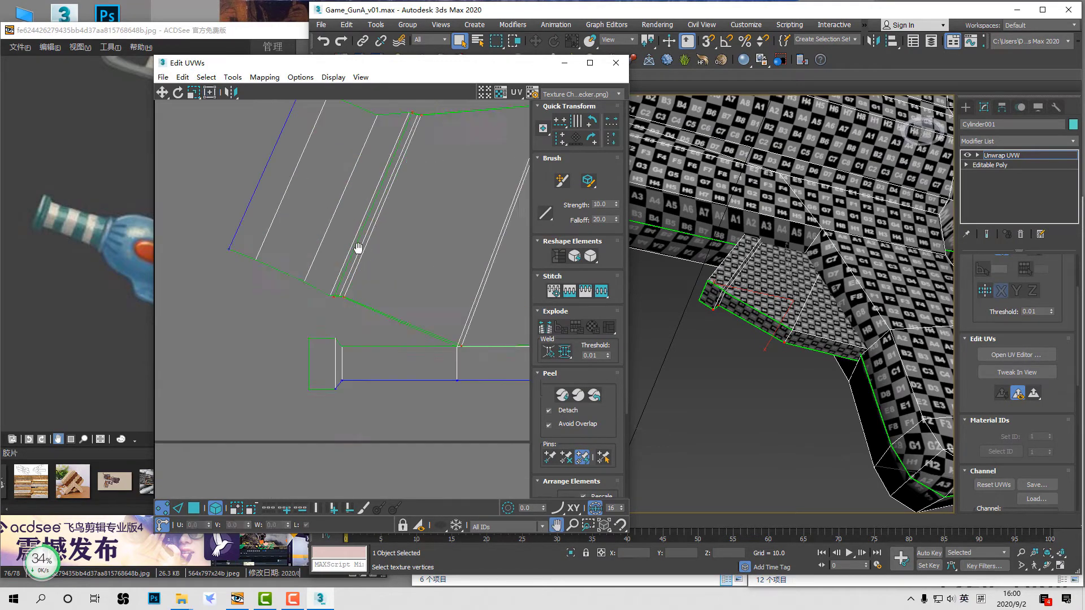
pyautogui.moveTo(335, 349); pyautogui.dragTo(307, 337)
pyautogui.click(305, 356)
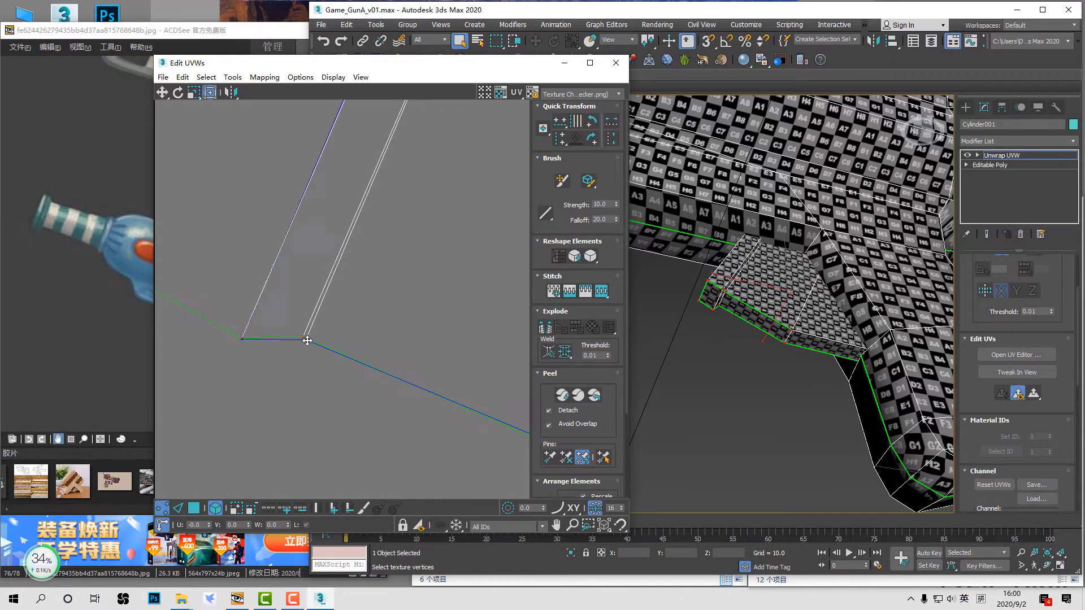
pyautogui.moveTo(287, 333); pyautogui.dragTo(311, 353)
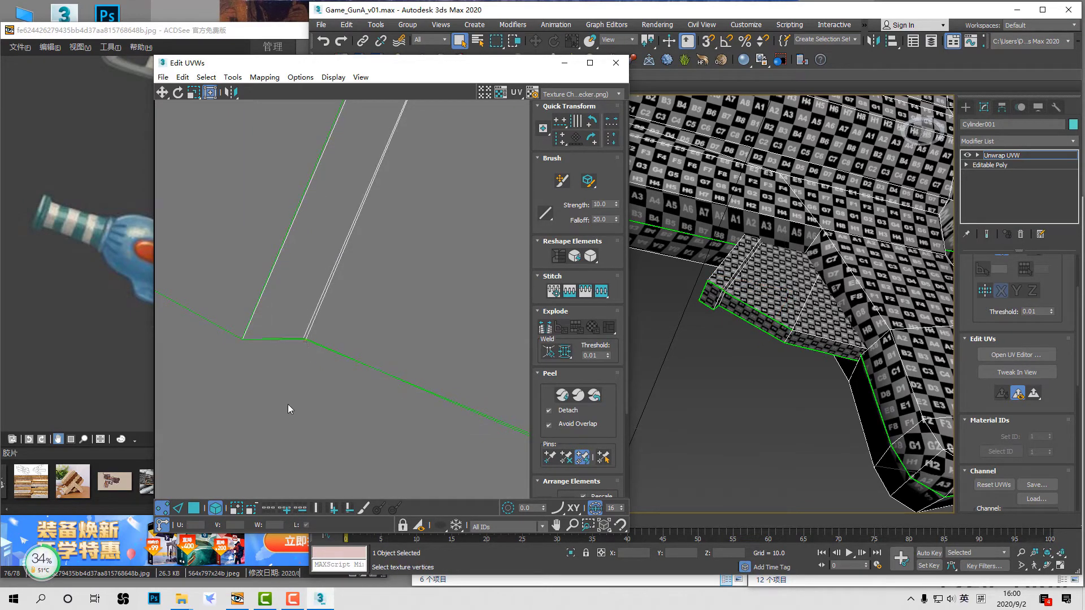
pyautogui.moveTo(308, 341); pyautogui.dragTo(305, 340)
pyautogui.scroll(4, 295, 342)
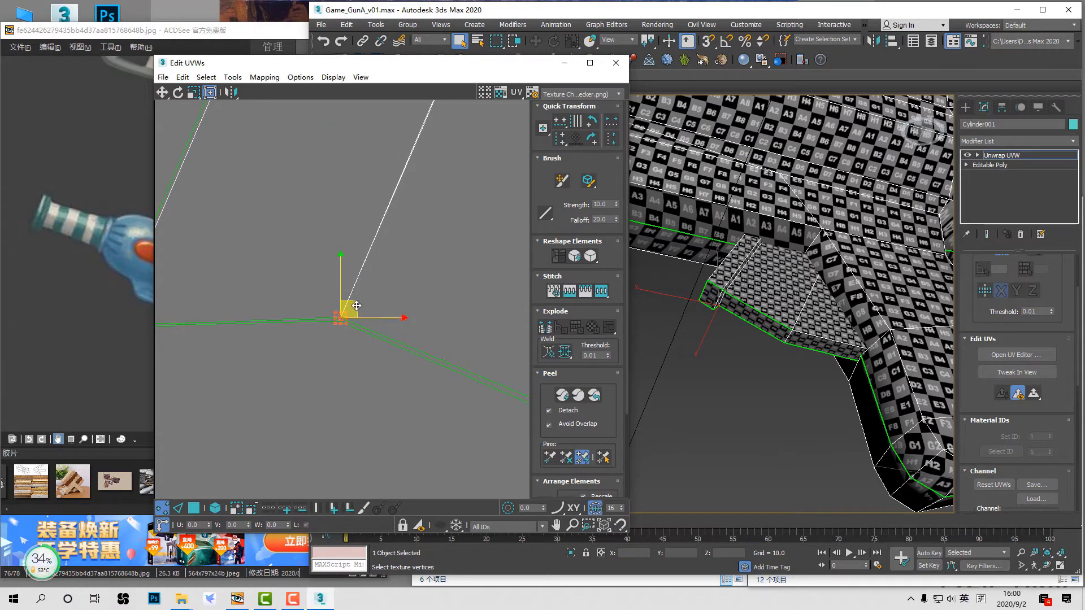
# Step: Line up the stacked side shells' vertices along the upper edge near the trigger's front
pyautogui.scroll(5, 412, 235)
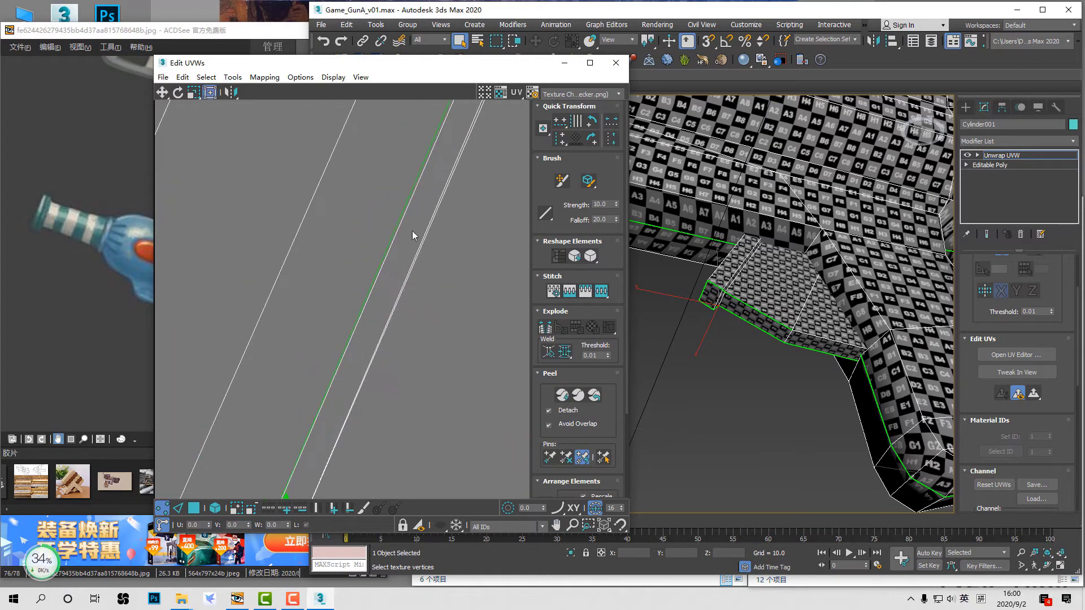
pyautogui.moveTo(434, 180); pyautogui.dragTo(414, 263, button='middle')
pyautogui.scroll(6, 429, 239)
pyautogui.click(329, 213)
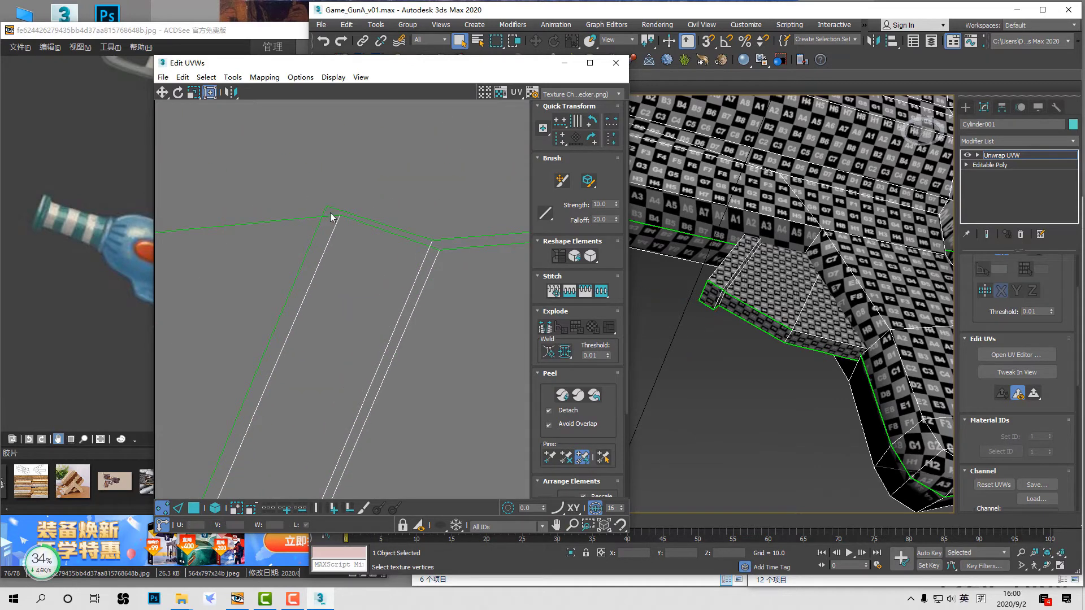
pyautogui.moveTo(326, 193); pyautogui.dragTo(452, 236)
pyautogui.scroll(1, 424, 254)
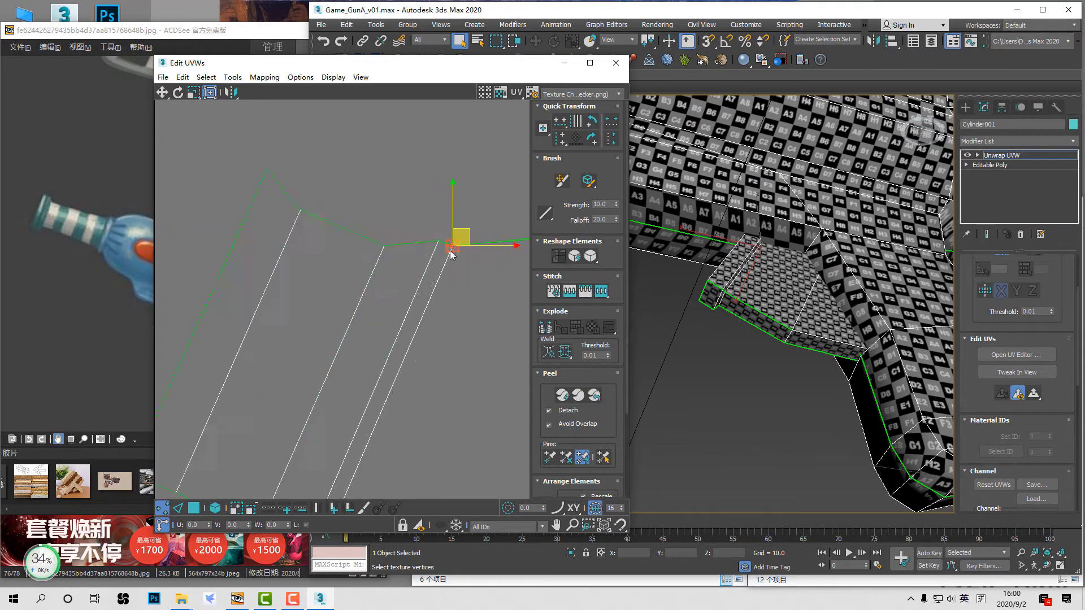
# Step: Line up the stacked side shells' vertices at the upper corner nearest the grip
pyautogui.scroll(-6, 451, 247)
pyautogui.moveTo(480, 260); pyautogui.dragTo(237, 302, button='middle')
pyautogui.scroll(6, 391, 271)
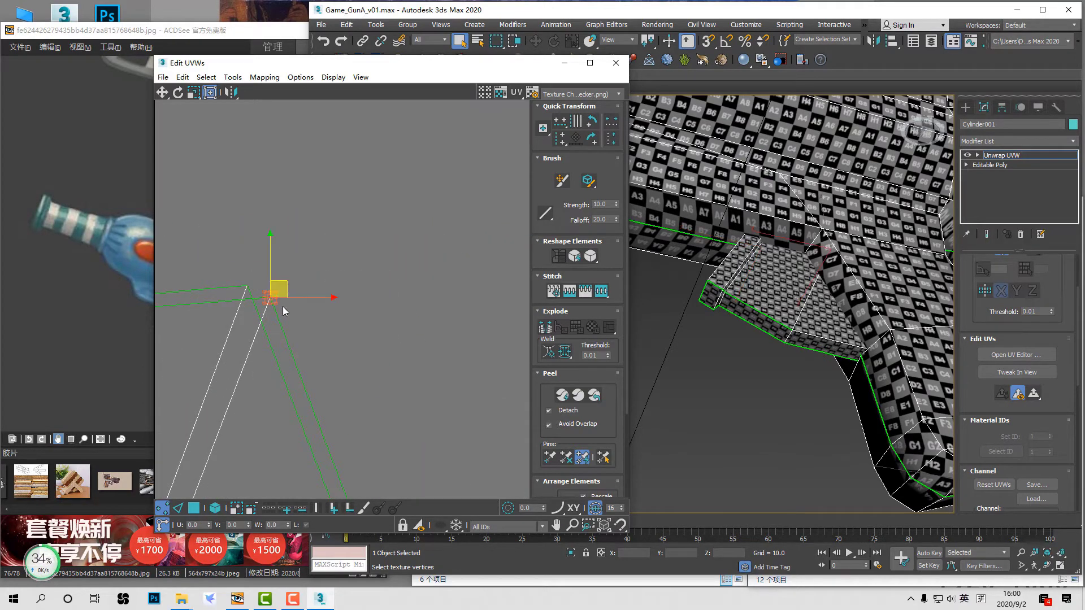
pyautogui.moveTo(285, 283); pyautogui.dragTo(262, 272)
pyautogui.click(289, 300)
# Step: Line up the stacked side shells' lower vertices at the rear corner and where the underside strip begins
pyautogui.moveTo(332, 249); pyautogui.dragTo(429, 85, button='middle')
pyautogui.moveTo(472, 474); pyautogui.dragTo(422, 313, button='middle')
pyautogui.scroll(-3, 421, 313)
pyautogui.scroll(6, 442, 350)
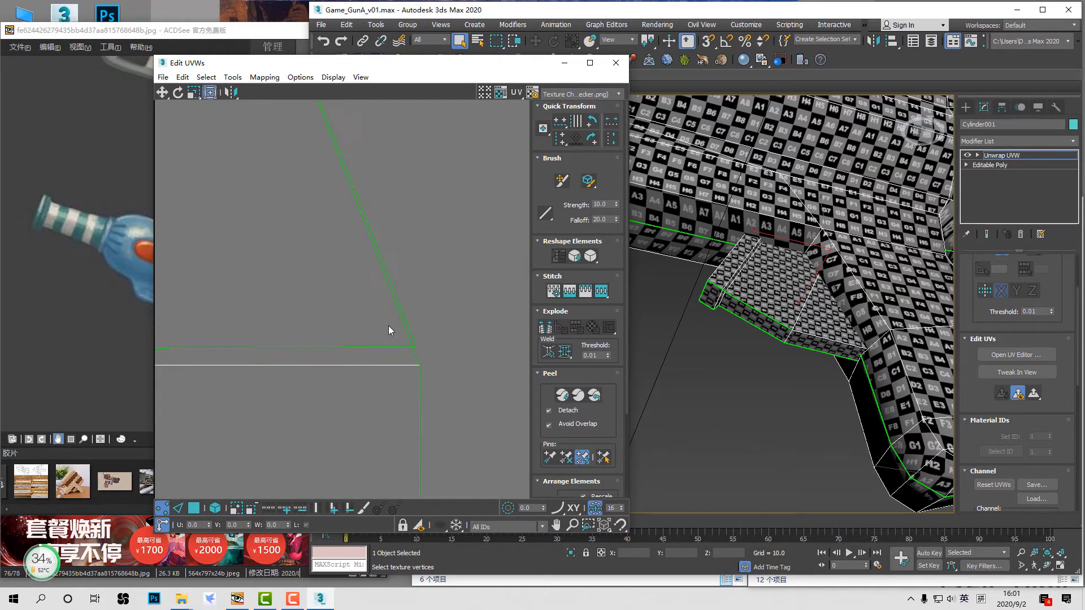
pyautogui.moveTo(388, 326); pyautogui.dragTo(337, 358)
pyautogui.moveTo(265, 350); pyautogui.dragTo(522, 340, button='middle')
pyautogui.scroll(7, 388, 364)
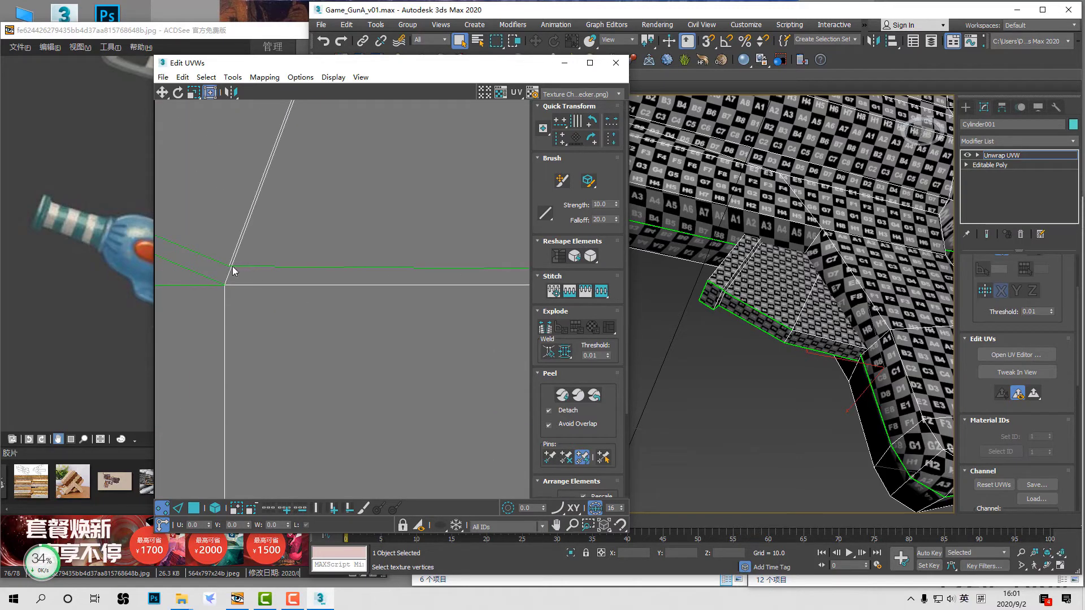
pyautogui.click(229, 267)
pyautogui.moveTo(247, 255); pyautogui.dragTo(385, 390)
# Step: Scale down all the trigger's UV shells together and place them beneath the gun grip inside the UV square
pyautogui.scroll(-10, 294, 274)
pyautogui.click(364, 266)
pyautogui.scroll(7, 363, 264)
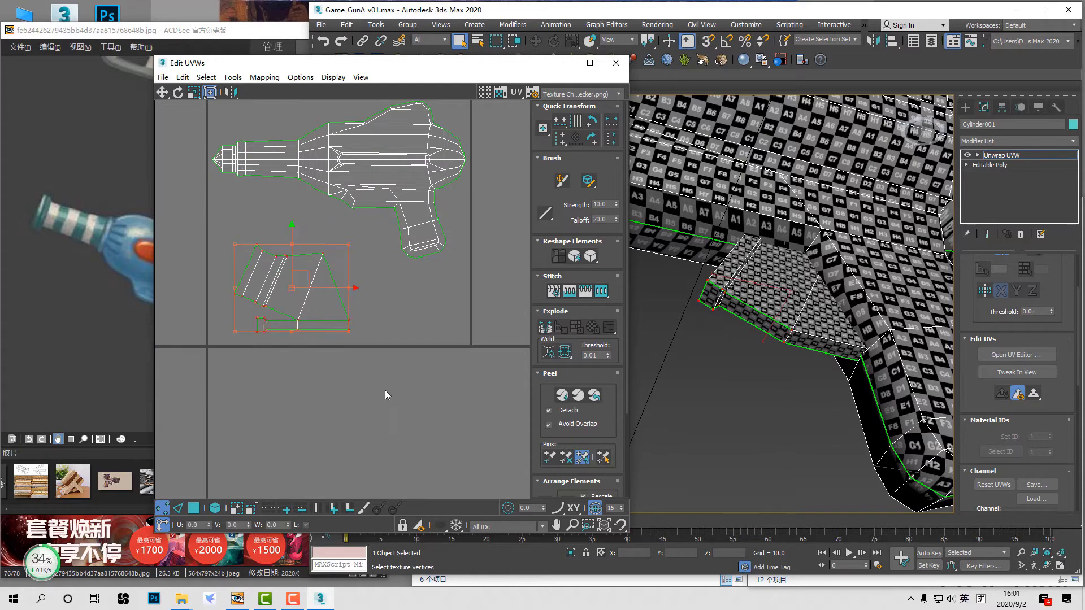
pyautogui.keyDown('alt'); pyautogui.moveTo(803, 322); pyautogui.dragTo(788, 329, button='middle'); pyautogui.keyUp('alt')
pyautogui.scroll(-3, 790, 330)
pyautogui.scroll(2, 448, 366)
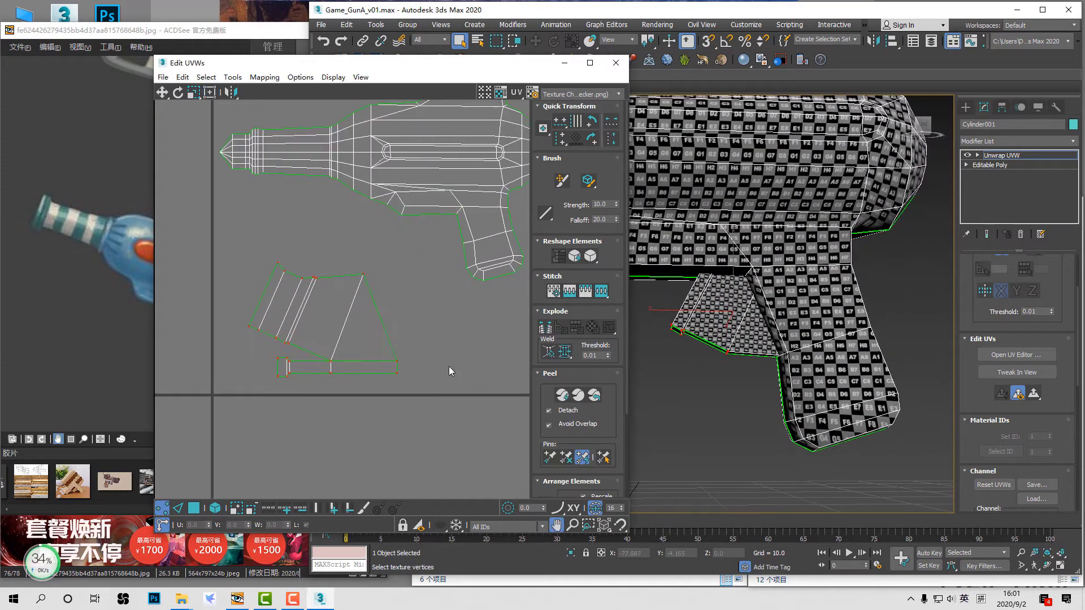
pyautogui.moveTo(398, 263); pyautogui.dragTo(447, 343)
pyautogui.scroll(-3, 378, 325)
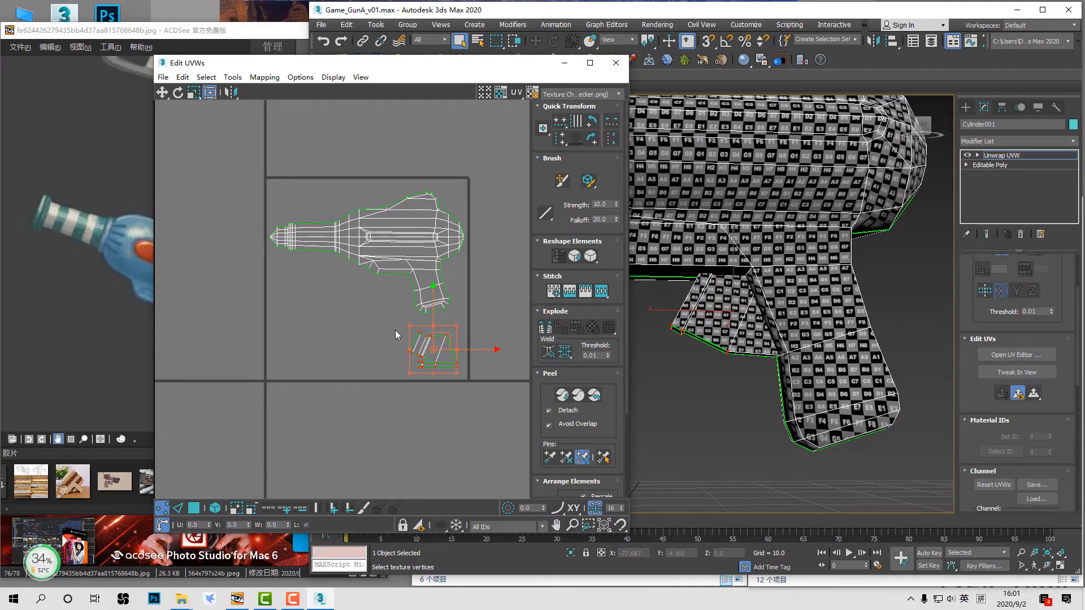
pyautogui.scroll(-4, 775, 321)
pyautogui.keyDown('alt'); pyautogui.moveTo(761, 351); pyautogui.dragTo(807, 383, button='middle'); pyautogui.keyUp('alt')
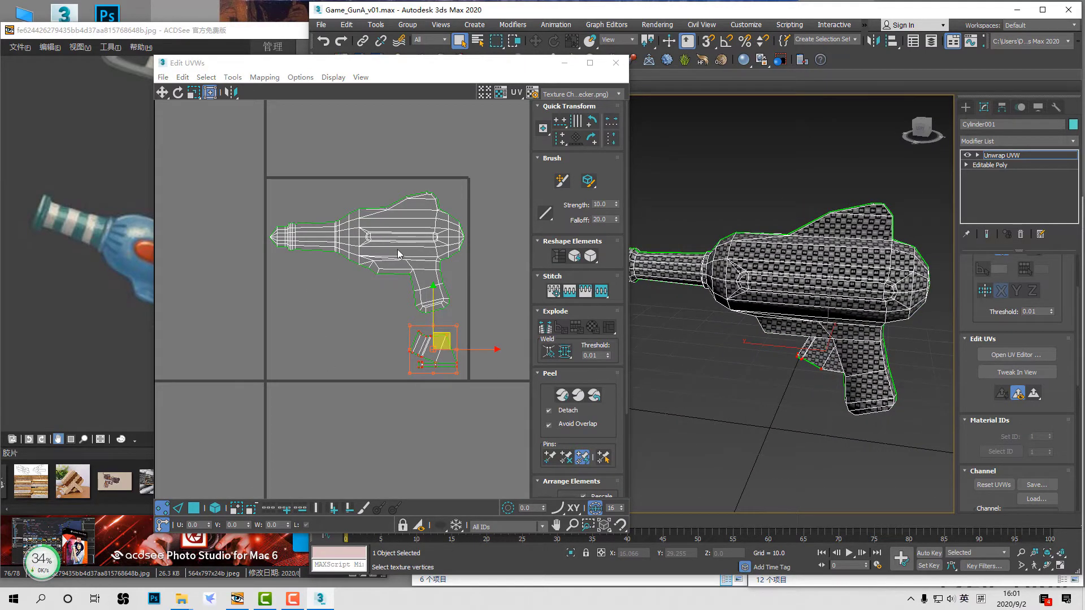
pyautogui.click(508, 166)
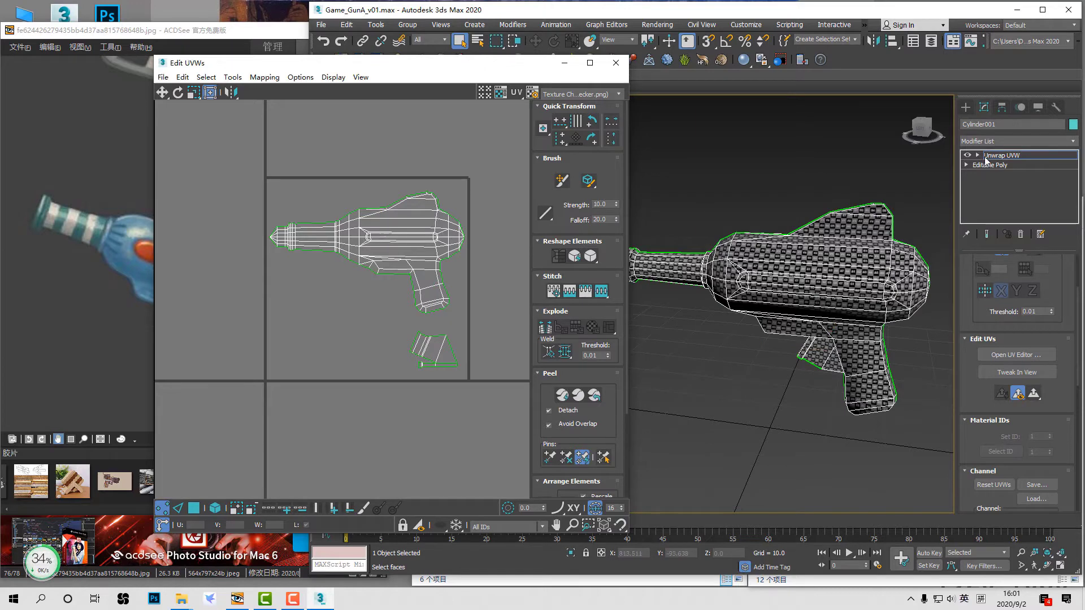
# Step: Render the UV template at 1024 by 1024 with seam edges turned off
pyautogui.click(264, 77)
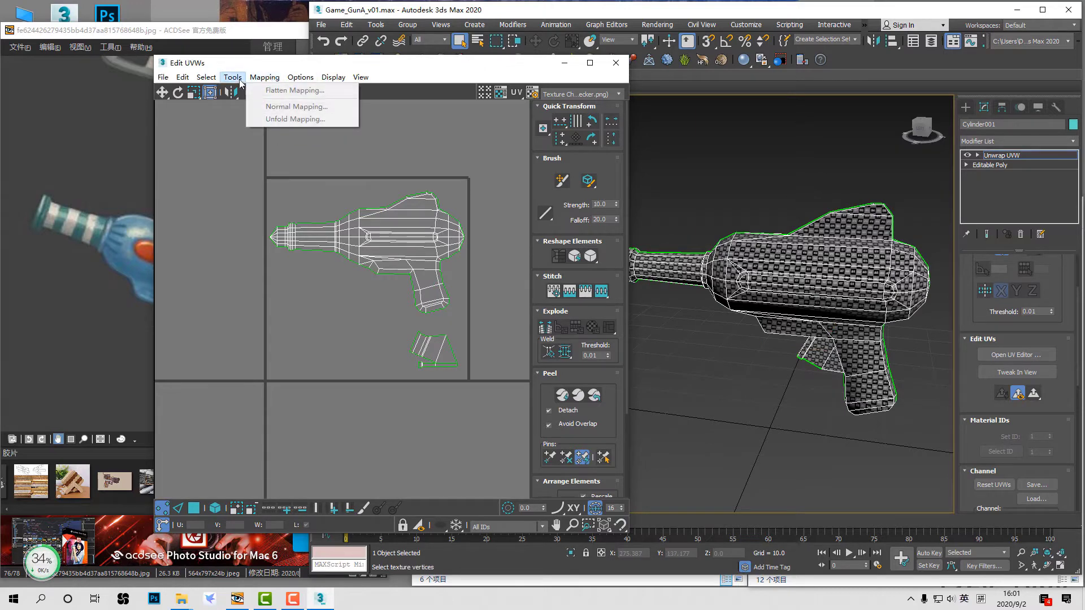
pyautogui.moveTo(232, 77)
pyautogui.click(272, 283)
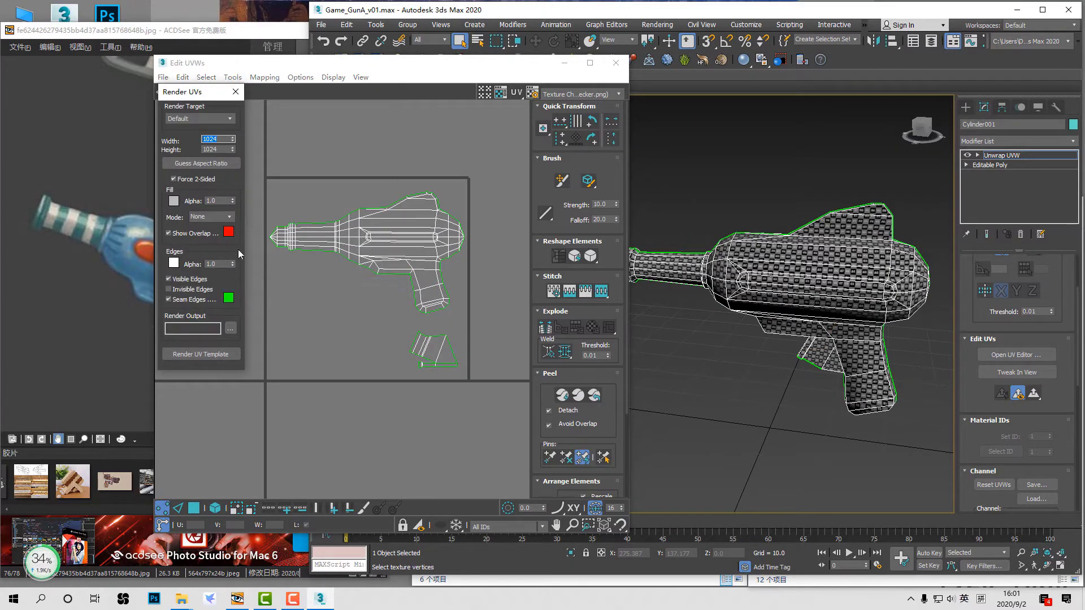
pyautogui.click(208, 353)
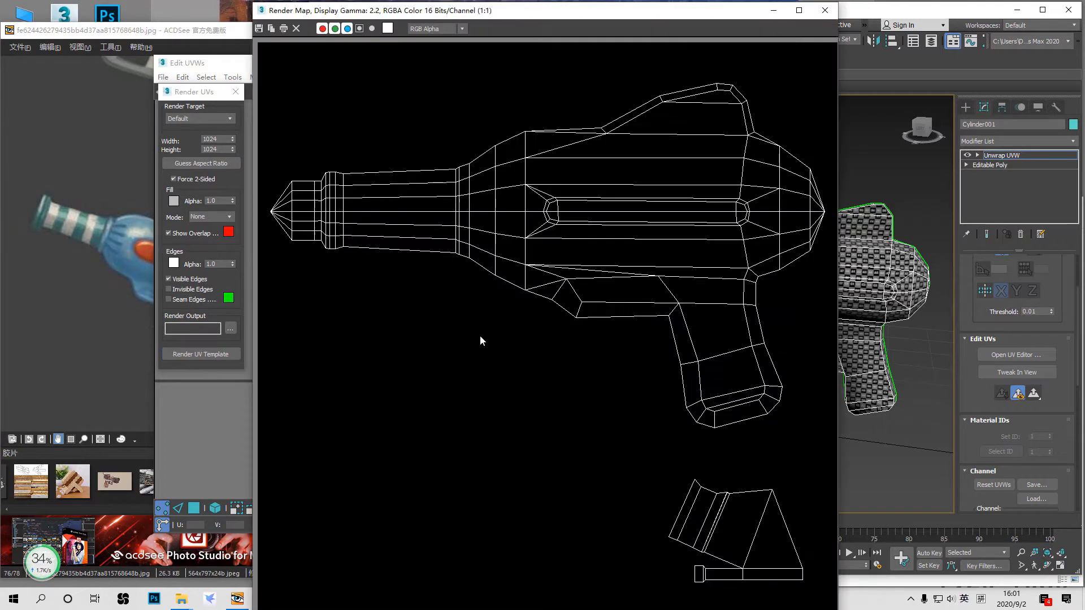
# Step: Start saving the rendered UV template to the 3dsmax_prop_all folder inside 3DSMax_All under the name game_gunA_v01
pyautogui.click(260, 29)
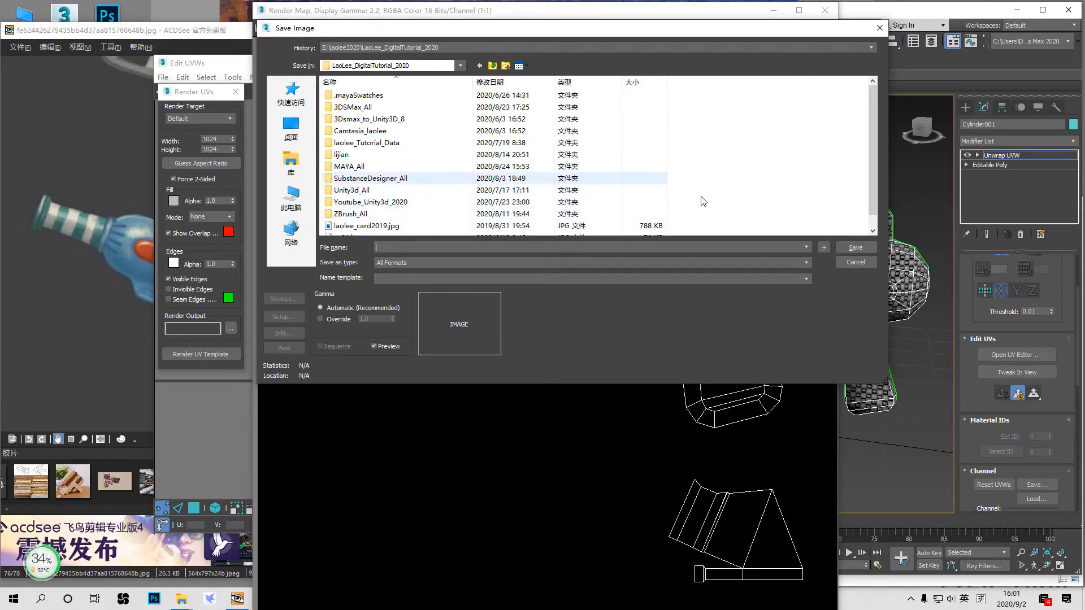
pyautogui.click(855, 263)
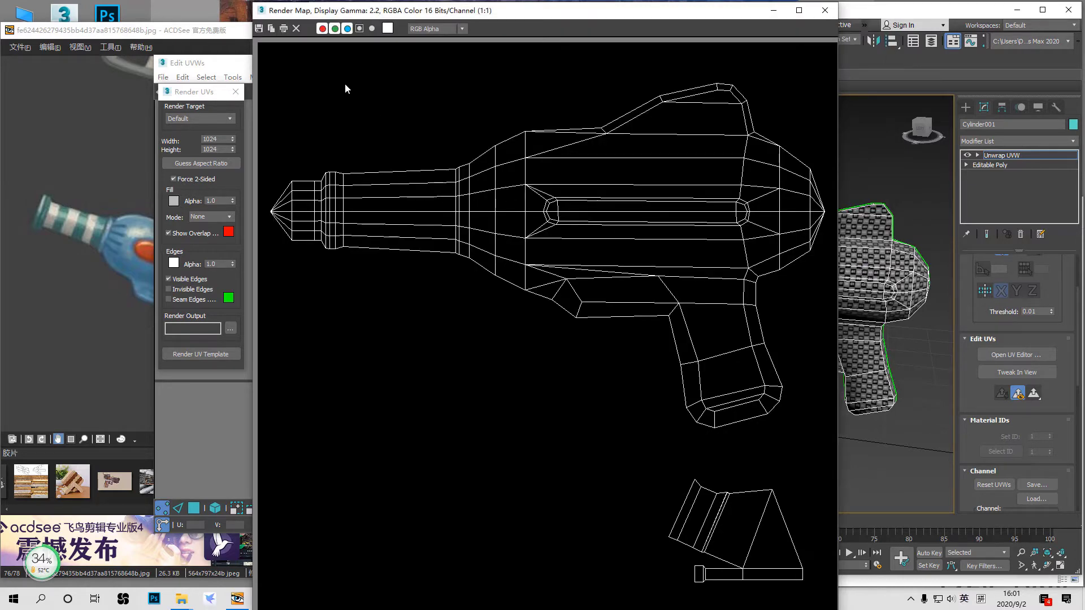
pyautogui.click(260, 29)
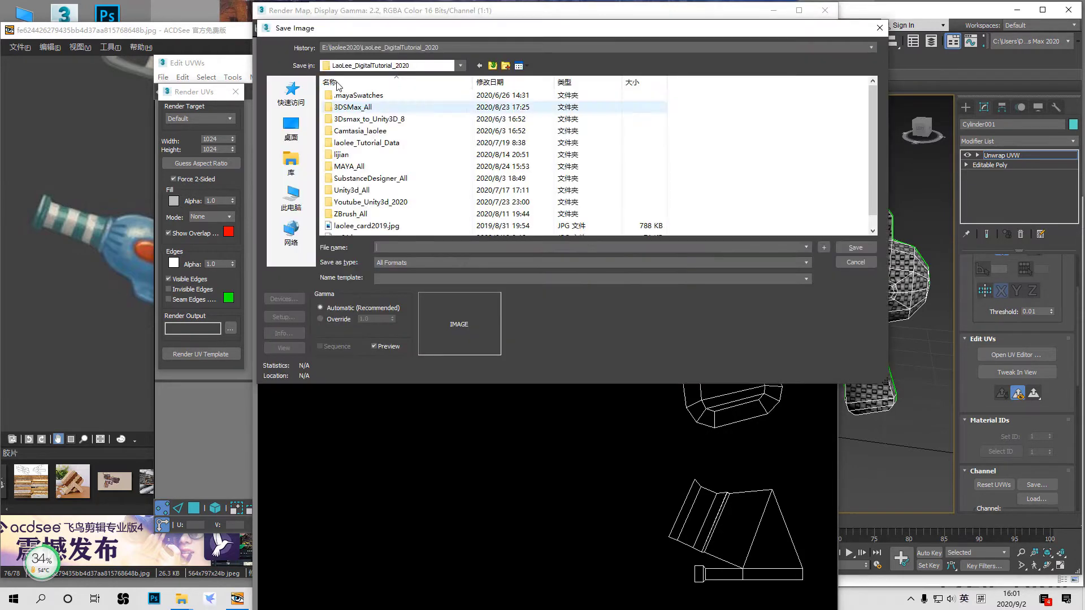
pyautogui.doubleClick(370, 107)
pyautogui.doubleClick(368, 109)
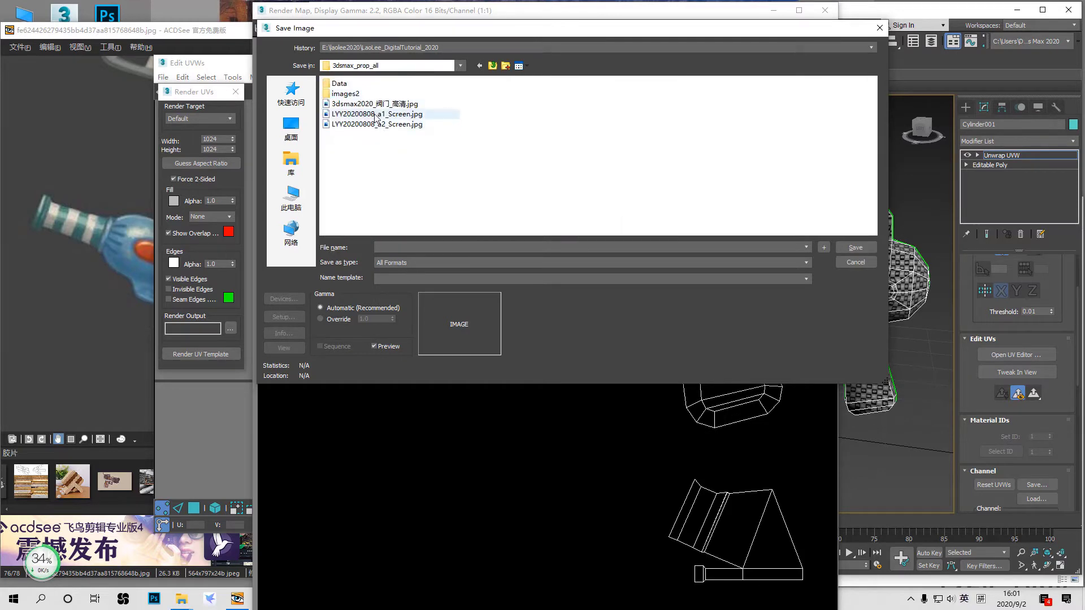
pyautogui.click(442, 247)
pyautogui.write('game_gunA_v01')
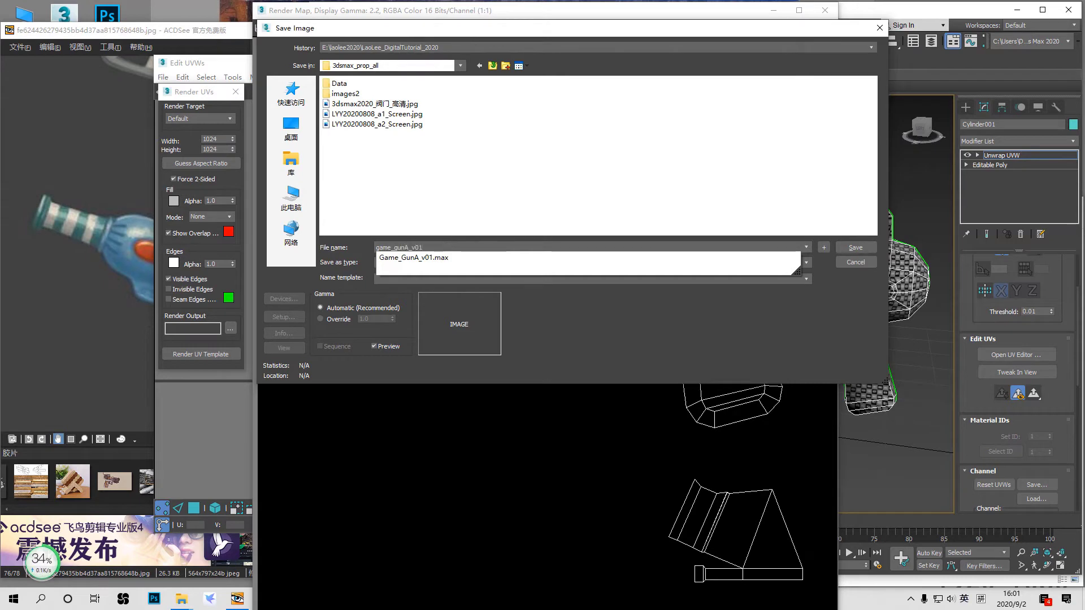
pyautogui.click(537, 309)
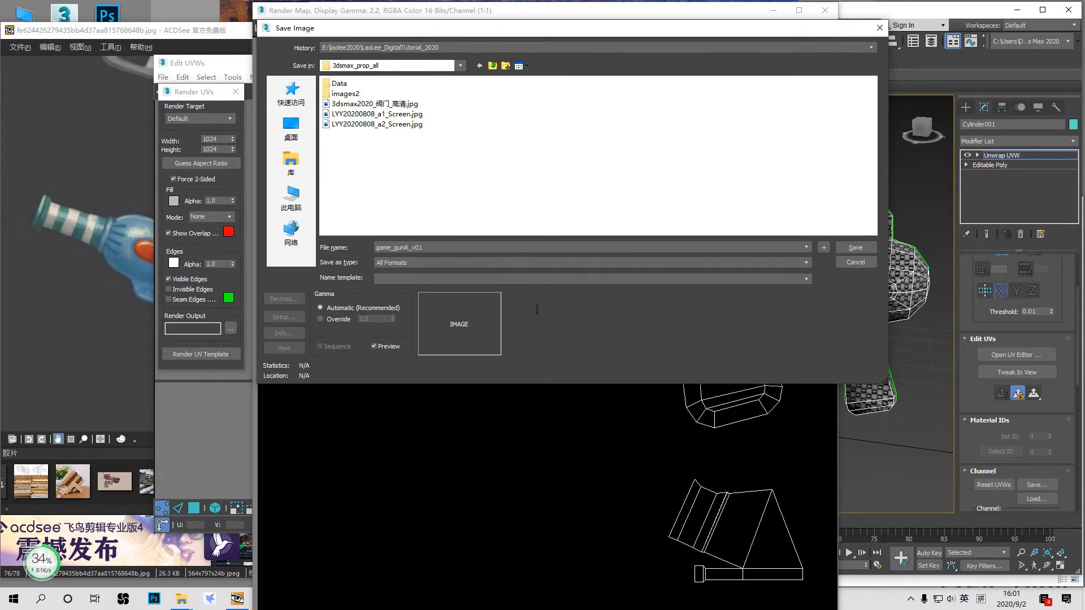
pyautogui.click(541, 263)
pyautogui.click(693, 317)
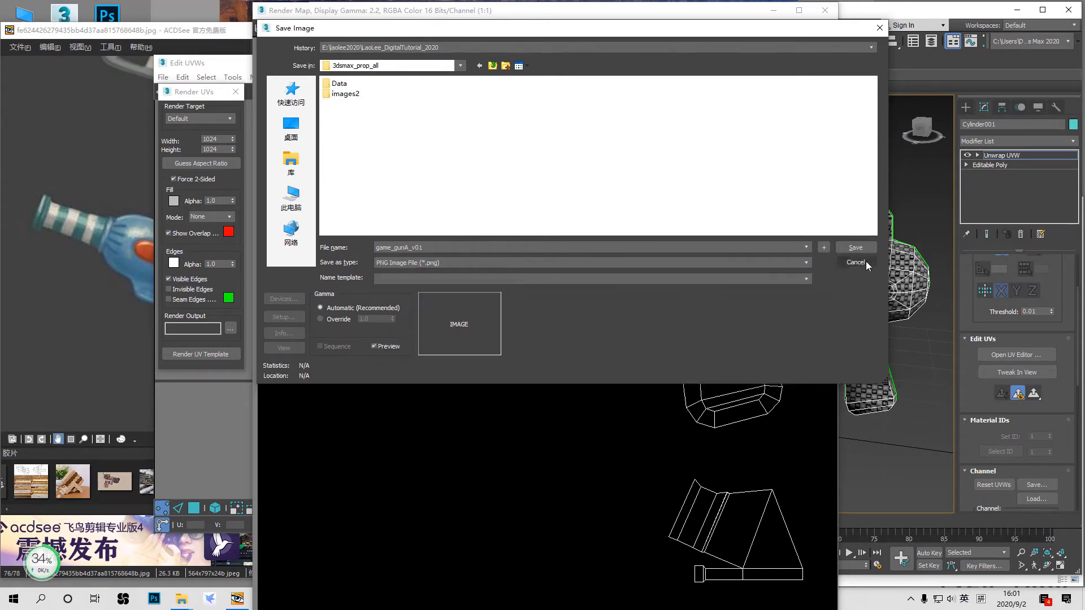
pyautogui.click(855, 247)
pyautogui.click(333, 150)
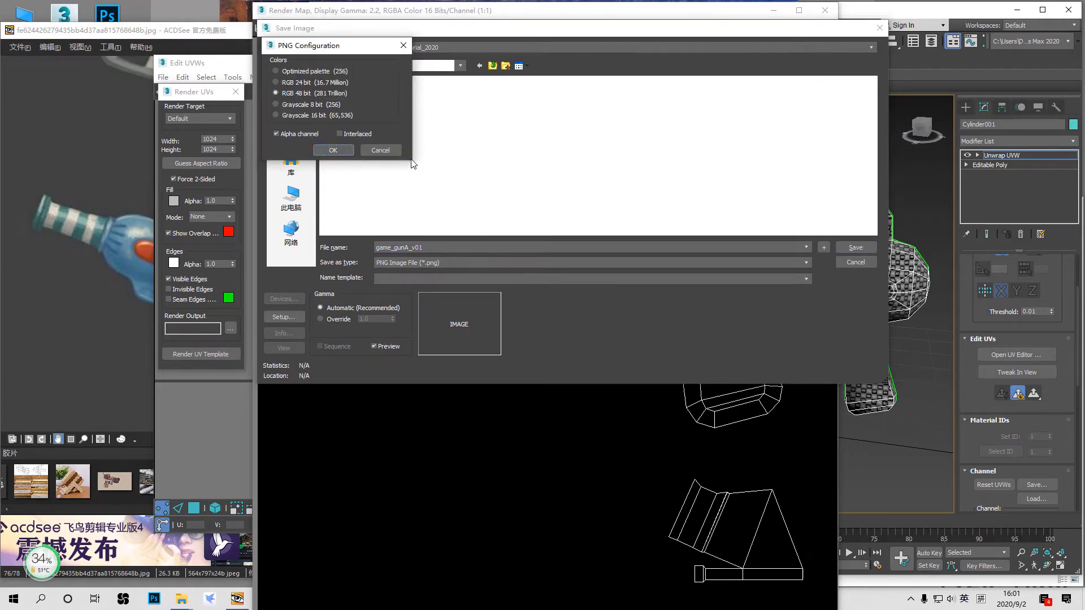
# Step: Save the UV template as a JPEG file and close the rendered map window
pyautogui.click(512, 263)
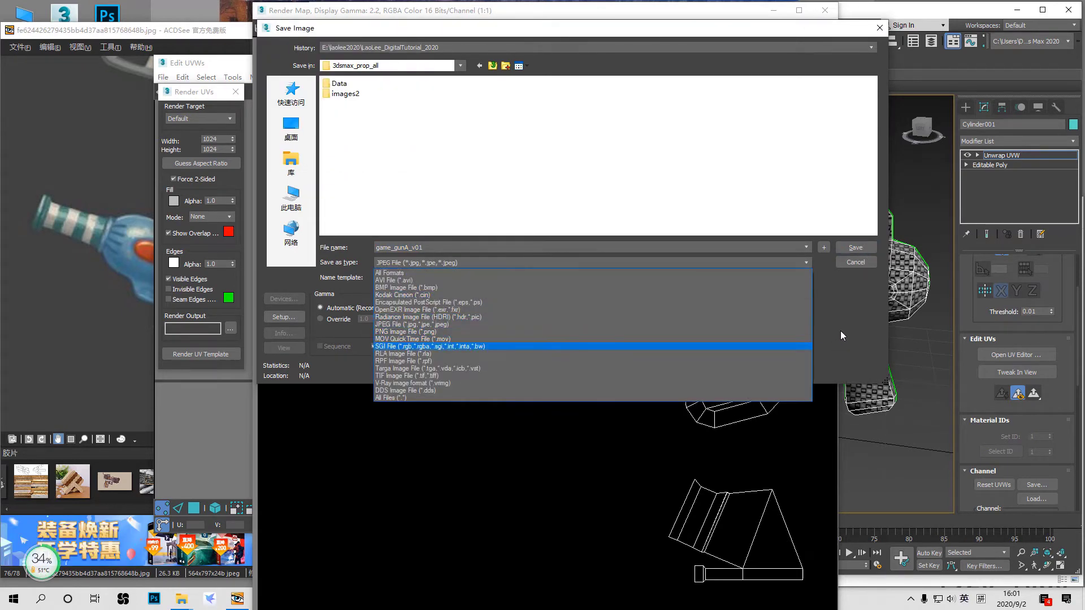
pyautogui.click(706, 346)
pyautogui.click(855, 248)
pyautogui.click(539, 270)
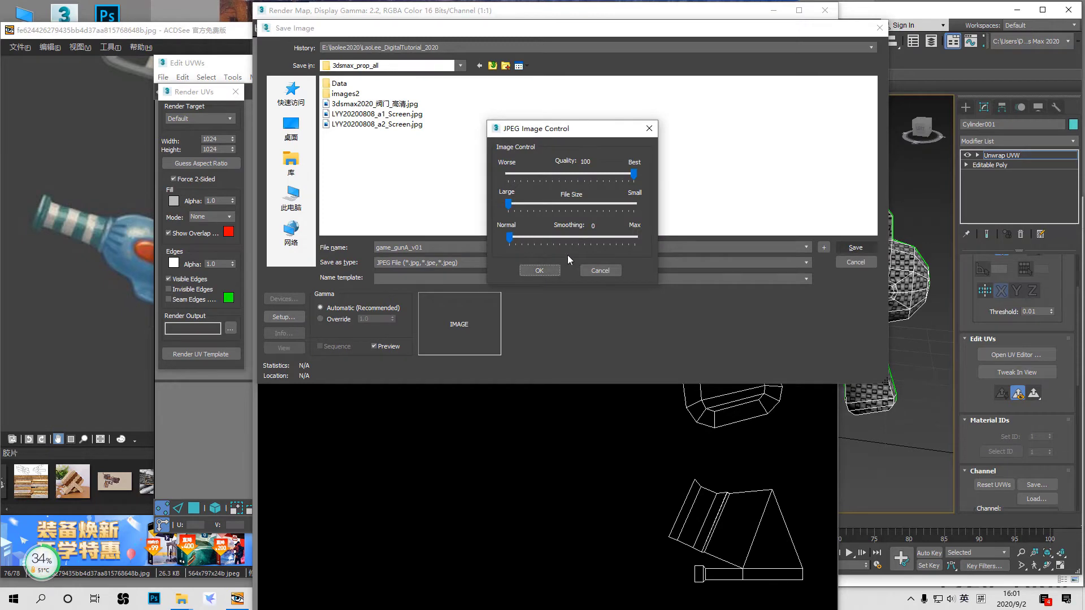
pyautogui.click(825, 10)
# Step: Collapse the Unwrap UVW modifier into the gun's Editable Poly and deselect the gun
pyautogui.rightClick(1026, 155)
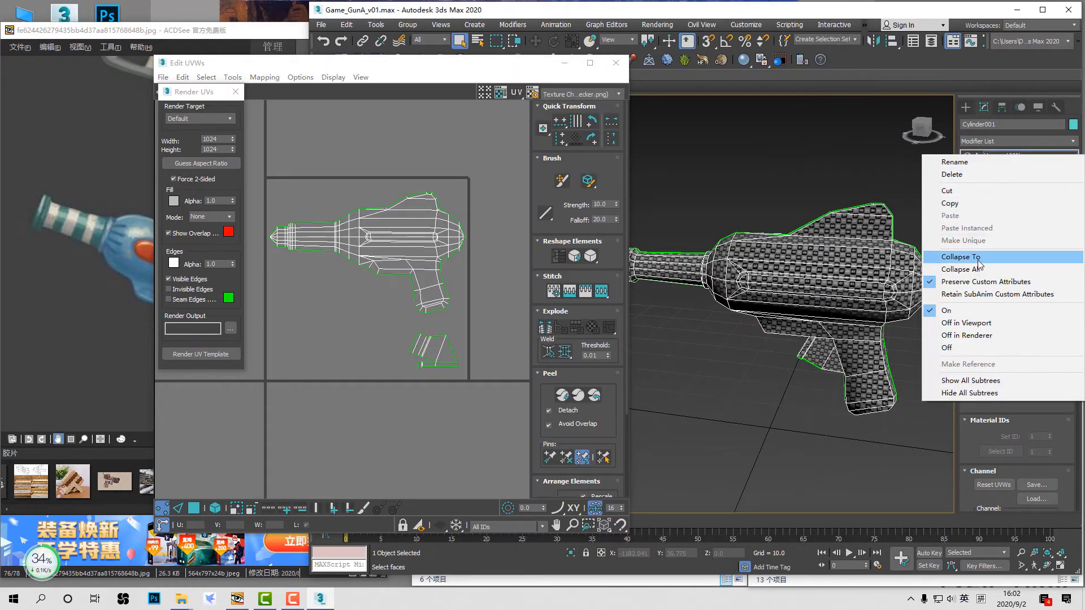
pyautogui.click(966, 256)
pyautogui.press('w')
pyautogui.click(856, 177)
pyautogui.keyDown('alt'); pyautogui.moveTo(718, 237); pyautogui.dragTo(757, 170, button='middle'); pyautogui.keyUp('alt')
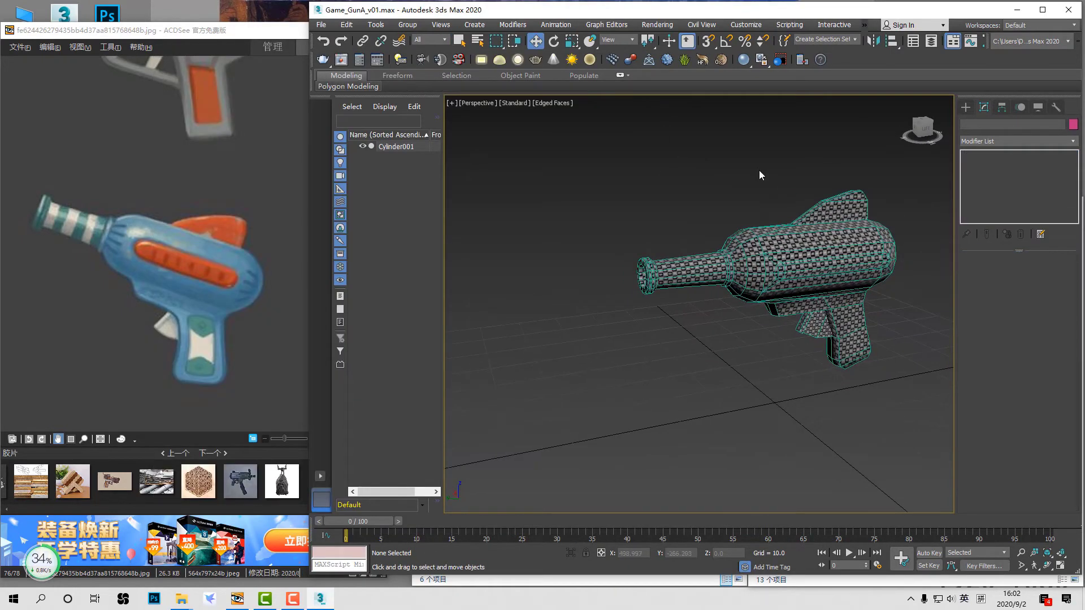
# Step: Change the gun's object color to black
pyautogui.click(791, 243)
pyautogui.click(1073, 125)
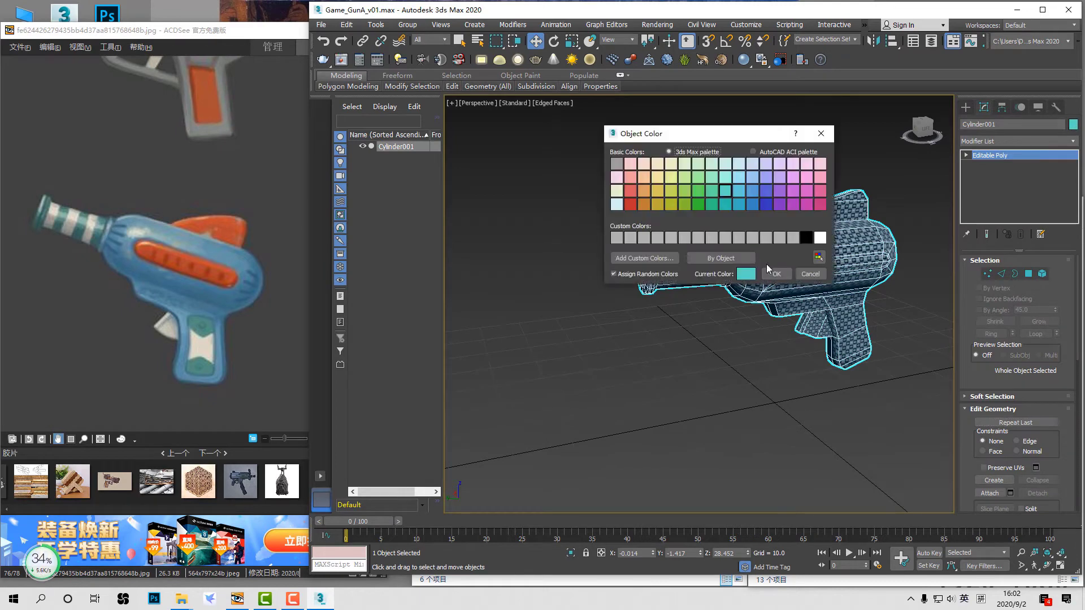
pyautogui.doubleClick(806, 238)
pyautogui.click(900, 333)
pyautogui.click(846, 283)
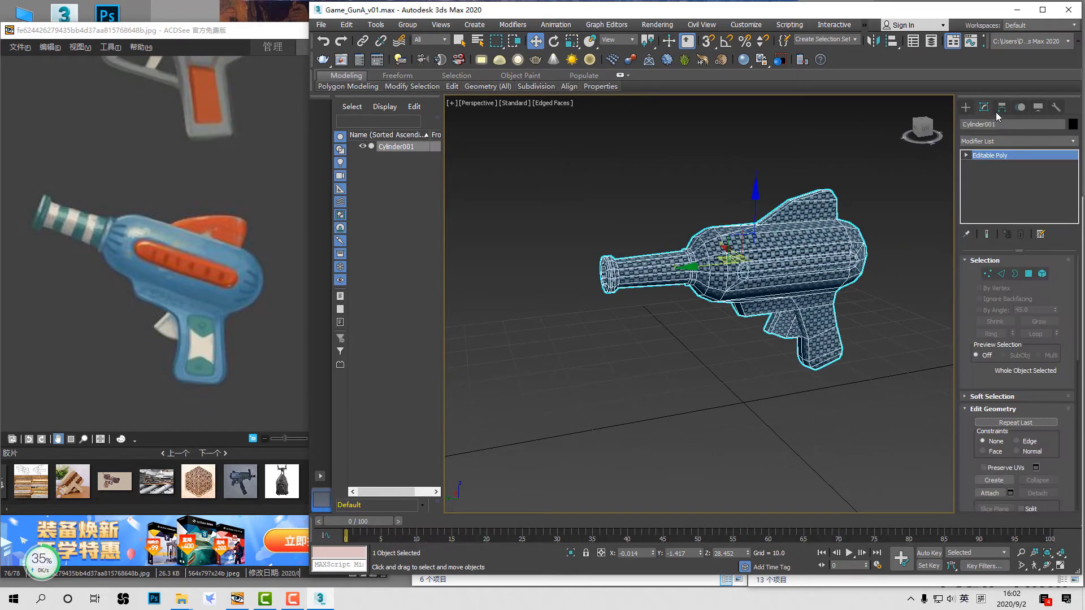
# Step: Center the gun's pivot on the object using Affect Pivot Only
pyautogui.click(1001, 107)
pyautogui.click(1028, 185)
pyautogui.click(1035, 244)
pyautogui.click(1033, 186)
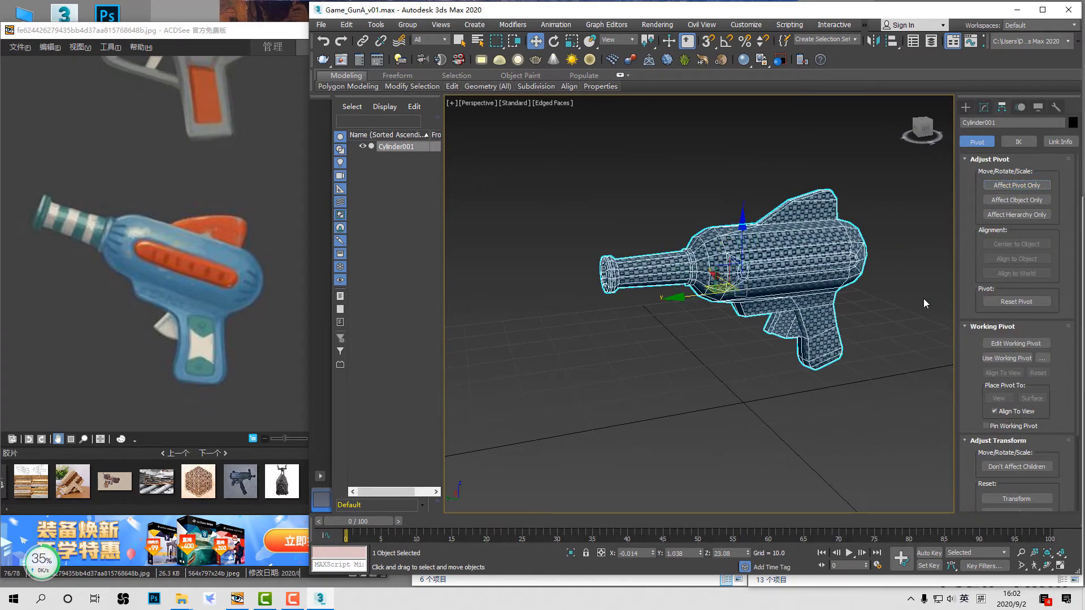
pyautogui.keyDown('alt'); pyautogui.moveTo(923, 298); pyautogui.dragTo(883, 311, button='middle'); pyautogui.keyUp('alt')
# Step: Delete the uv01.jpg checker bitmap connected to the diffuse color of the gun's material
pyautogui.click(907, 316)
pyautogui.press('m')
pyautogui.press('n')
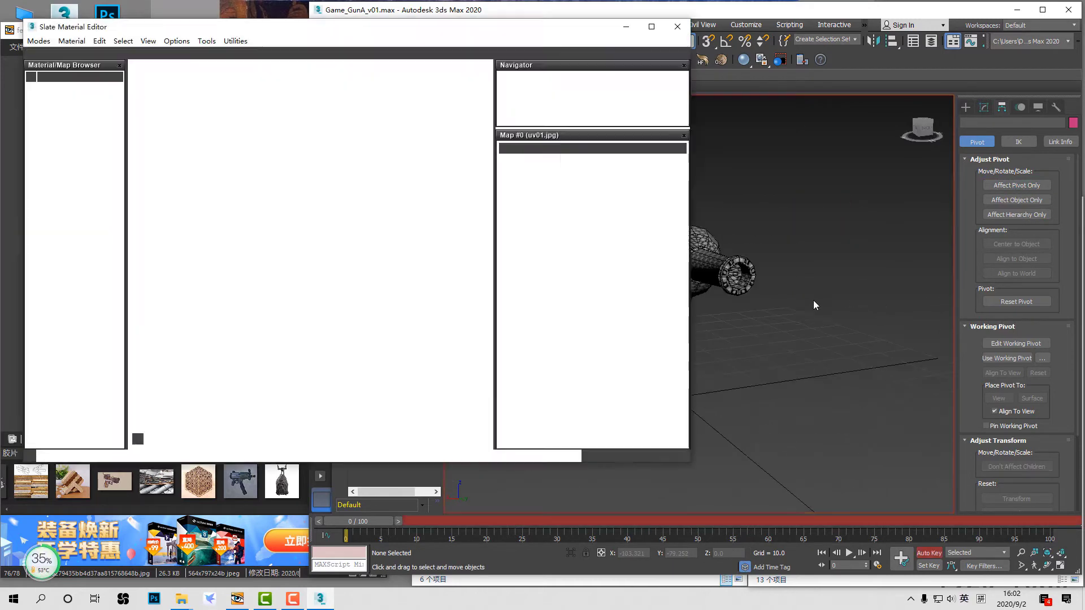
pyautogui.click(929, 553)
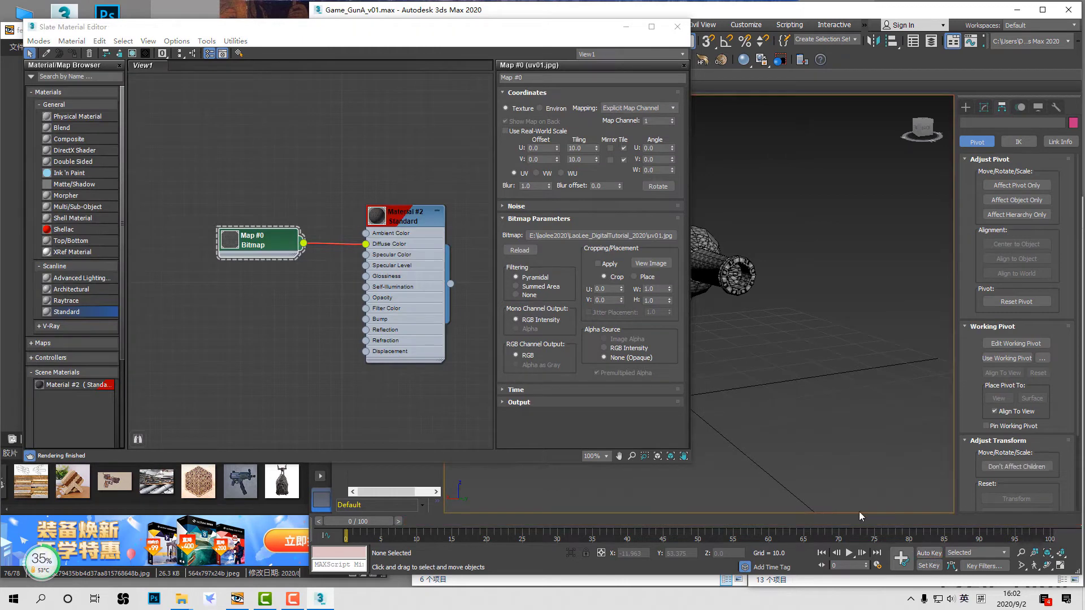
pyautogui.click(270, 253)
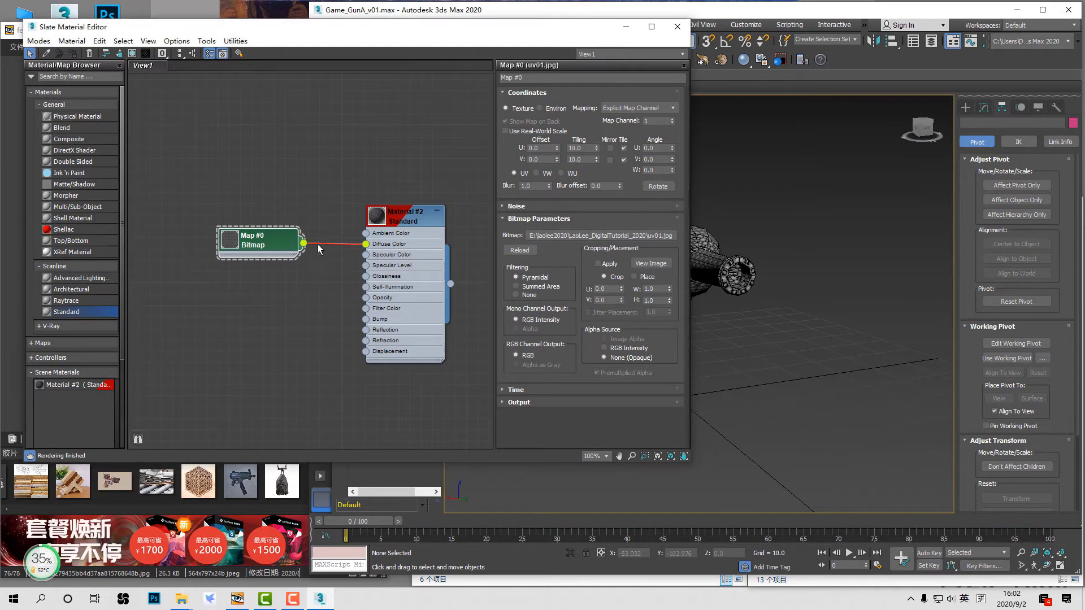
pyautogui.press('Delete')
# Step: Turn off the edged faces display in the perspective view so the gun is shown with plain shading
pyautogui.moveTo(824, 322); pyautogui.dragTo(638, 198)
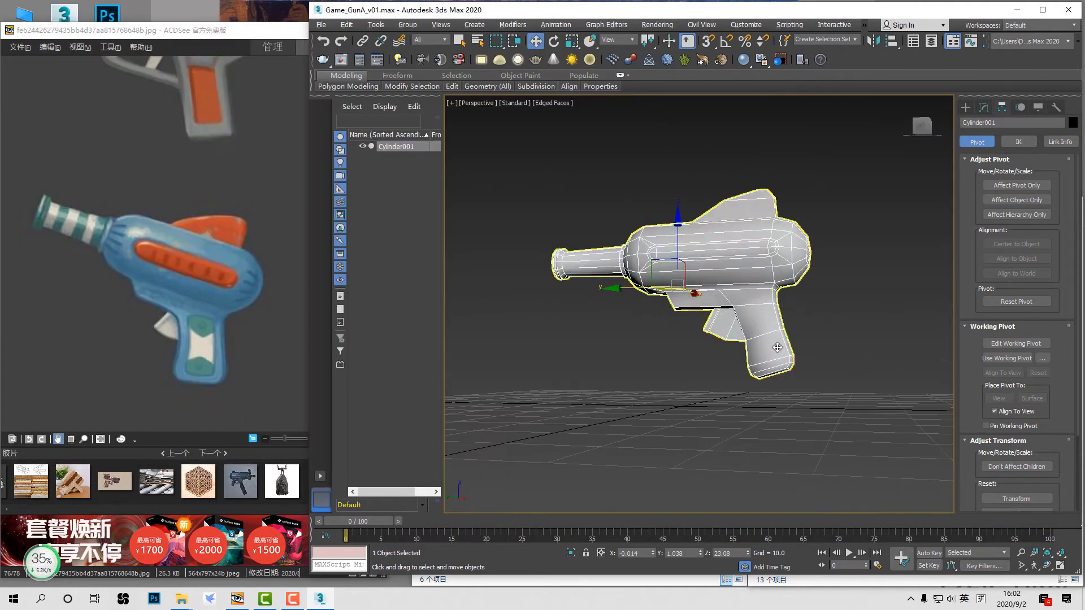
pyautogui.click(863, 377)
pyautogui.keyDown('alt'); pyautogui.moveTo(818, 302); pyautogui.dragTo(845, 284, button='middle'); pyautogui.keyUp('alt')
pyautogui.press('F4')
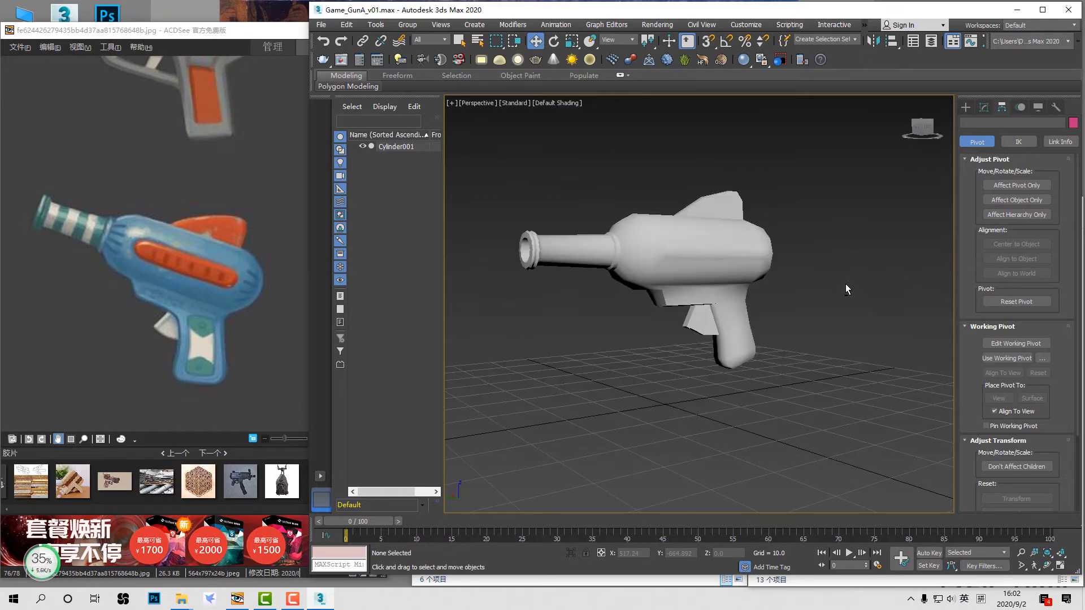
pyautogui.moveTo(765, 281); pyautogui.dragTo(867, 304, button='middle')
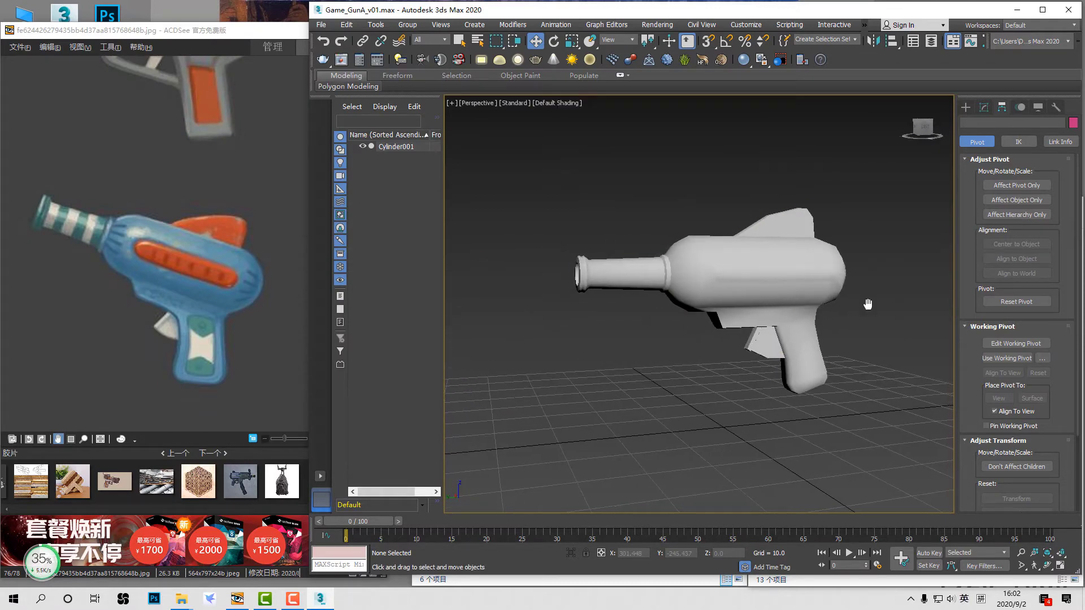
# Step: Move the reference image window up beside the 3D scene so the reference and the gun can be compared
pyautogui.moveTo(295, 605)
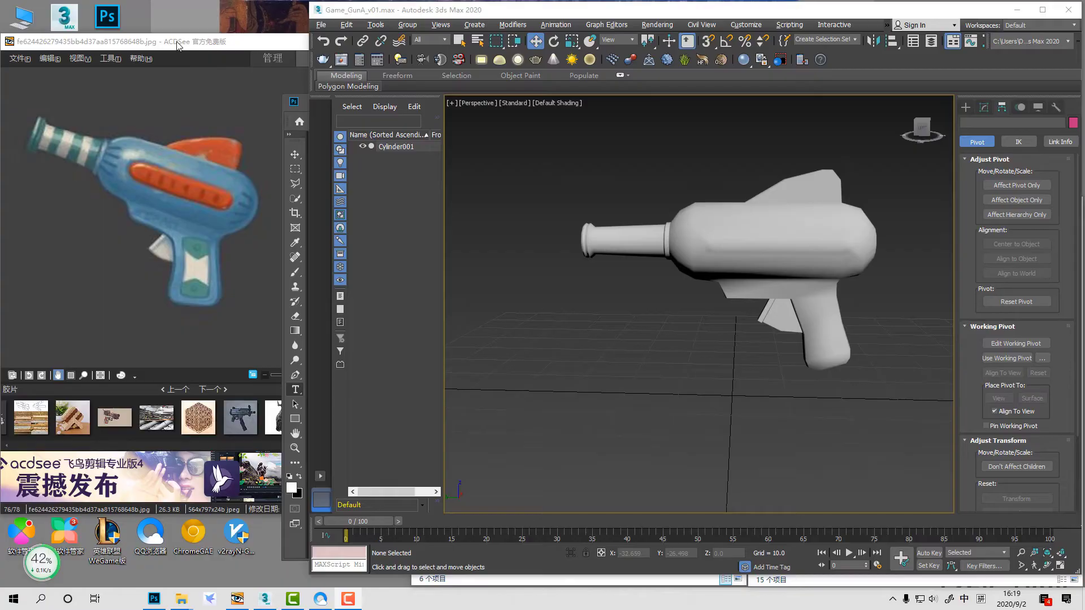
pyautogui.moveTo(177, 36); pyautogui.dragTo(177, 4)
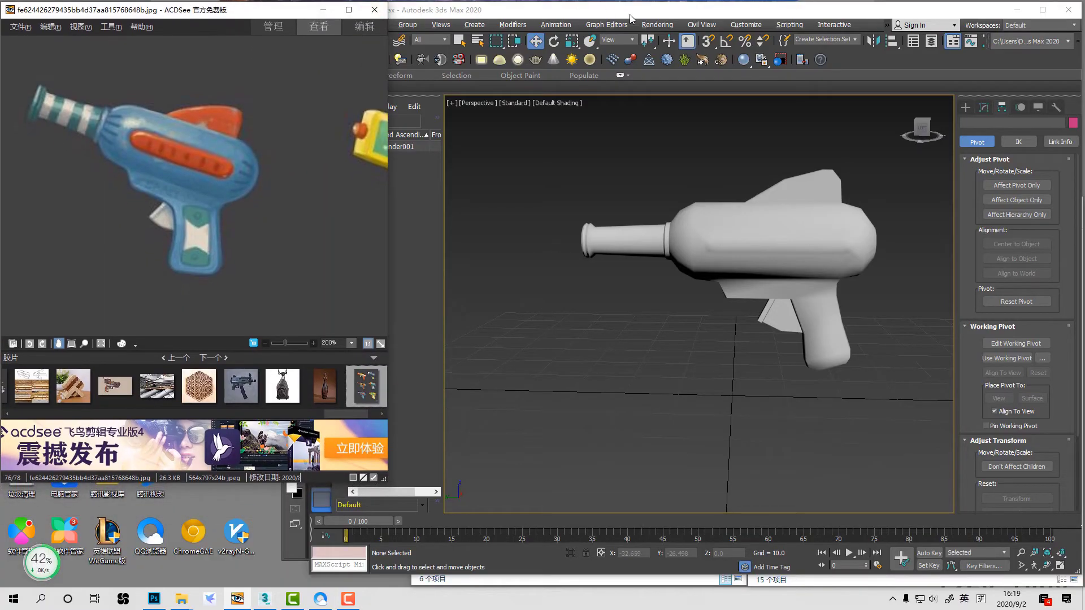
pyautogui.moveTo(634, 14); pyautogui.dragTo(636, 14)
pyautogui.moveTo(733, 339); pyautogui.dragTo(772, 289, button='middle')
pyautogui.hotkey('alt', 'z')
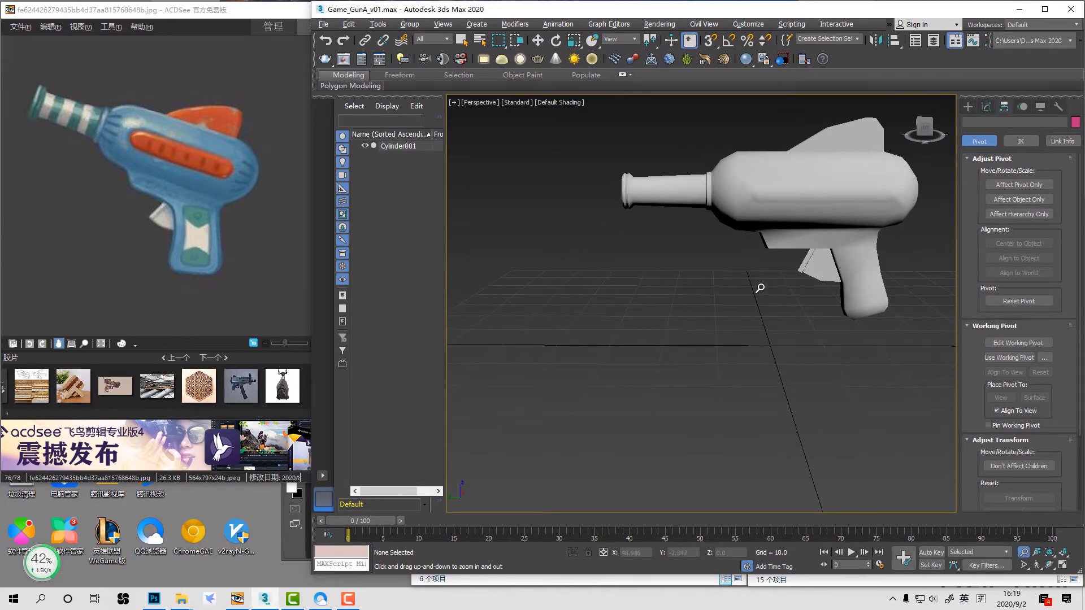
pyautogui.moveTo(760, 289); pyautogui.dragTo(763, 266)
pyautogui.moveTo(763, 266); pyautogui.dragTo(719, 309, button='middle')
pyautogui.rightClick(719, 309)
# Step: Switch to Photoshop and open game_gunA_UVs_v01.jpg from the 3dsmax_prop_all folder
pyautogui.hotkey('alt', 'Tab')
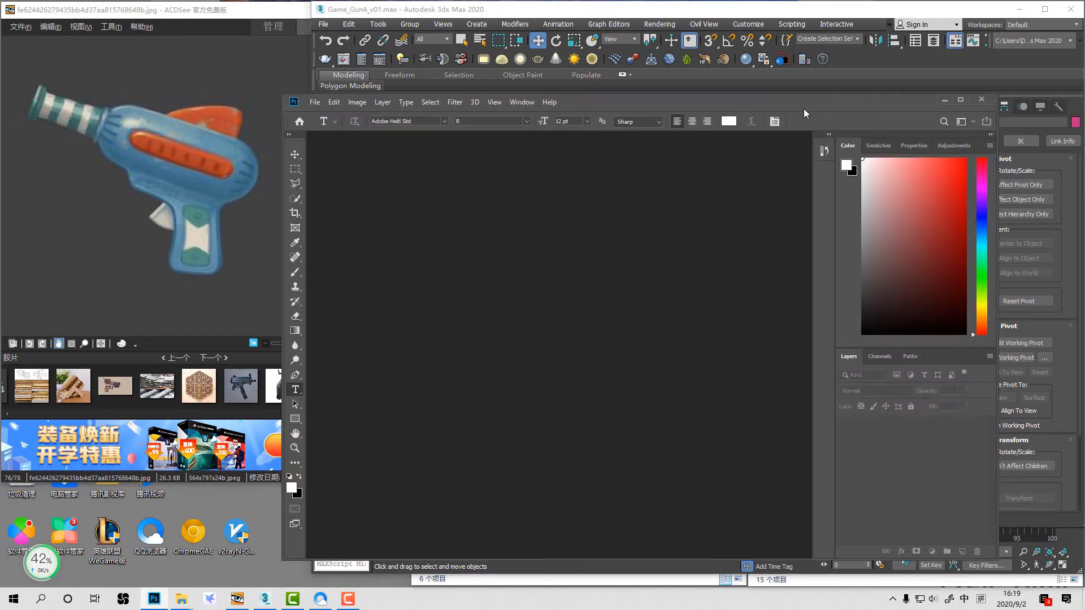
pyautogui.moveTo(803, 109); pyautogui.dragTo(691, 115)
pyautogui.click(978, 578)
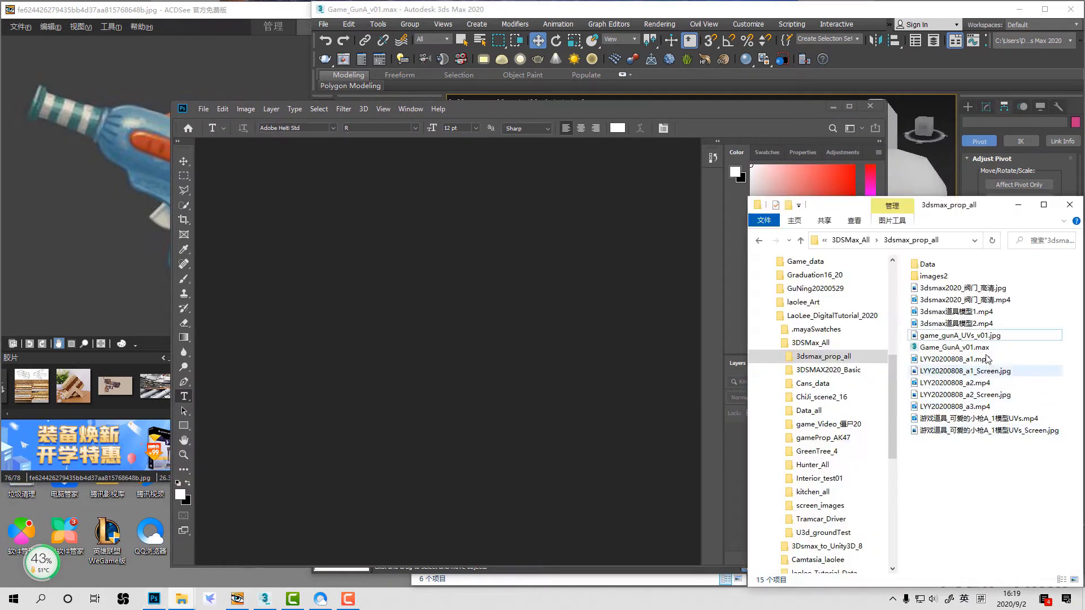
pyautogui.moveTo(961, 335); pyautogui.dragTo(572, 358)
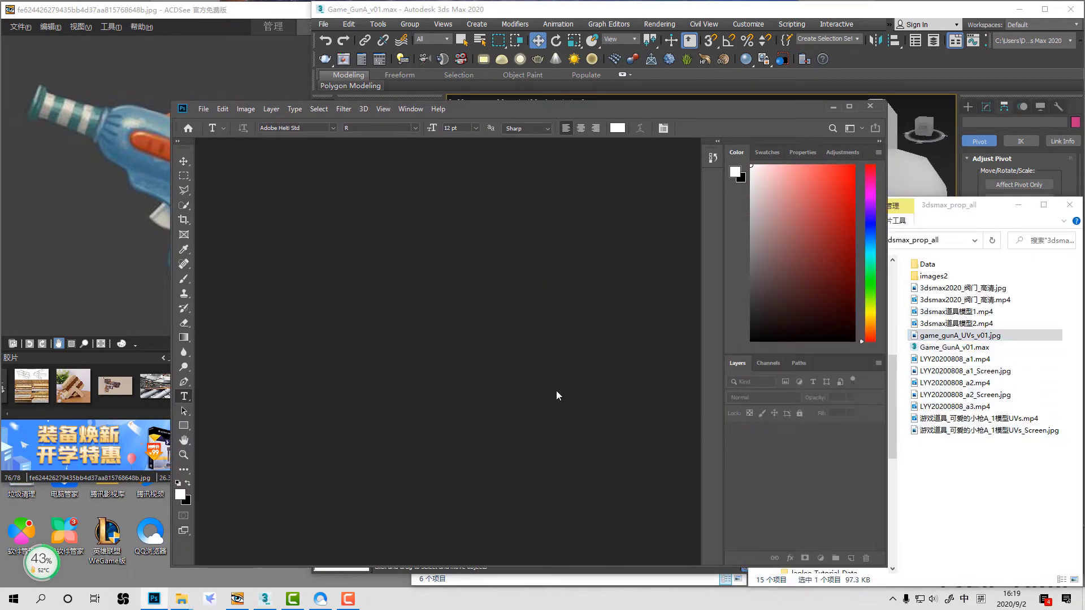
pyautogui.click(573, 390)
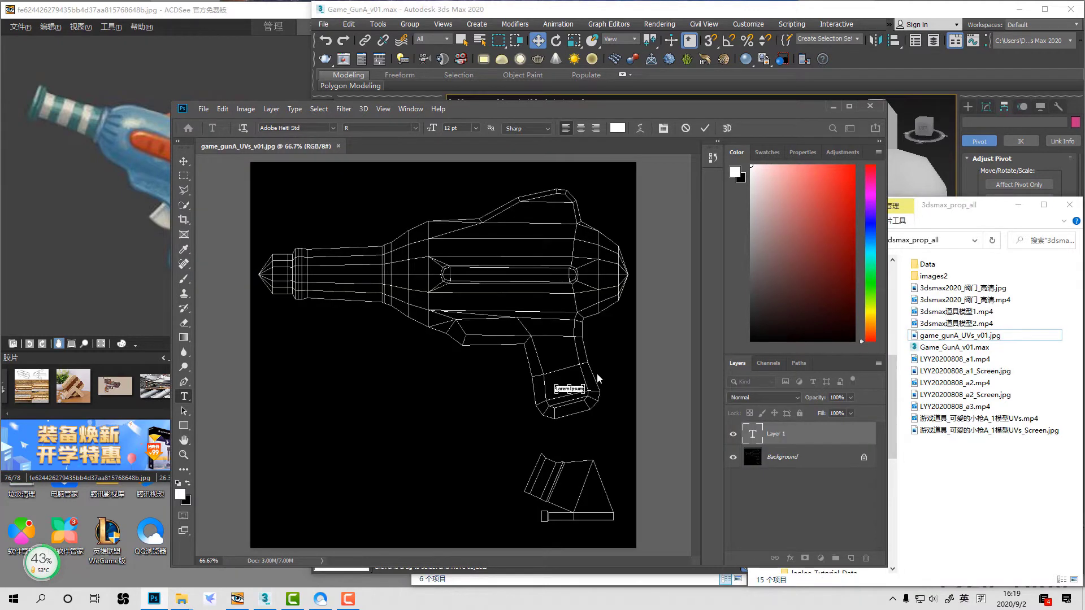
pyautogui.click(597, 378)
pyautogui.hotkey('ctrl', 'z')
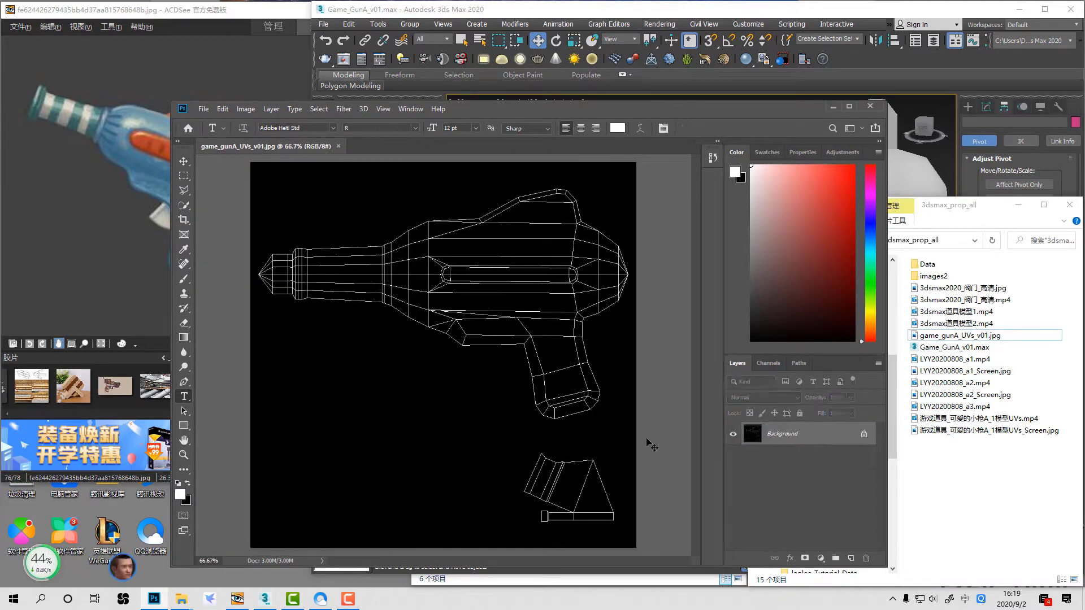
# Step: Save the UV image under the new name game_gunA_color_v01.jpg in the same folder and check for the file there
pyautogui.hotkey('ctrl', 'shift', 's')
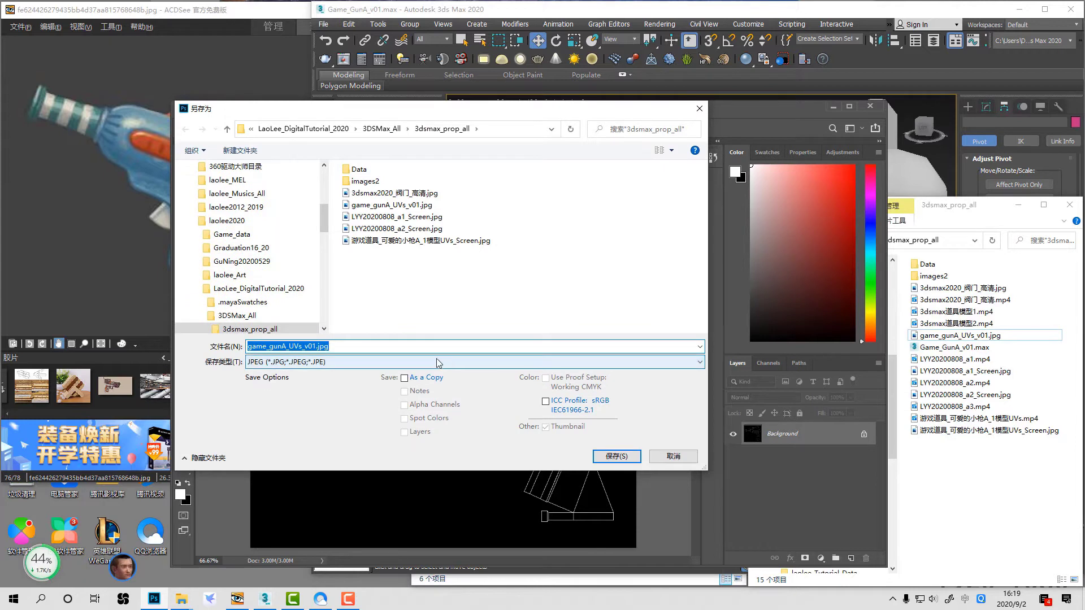
pyautogui.click(290, 347)
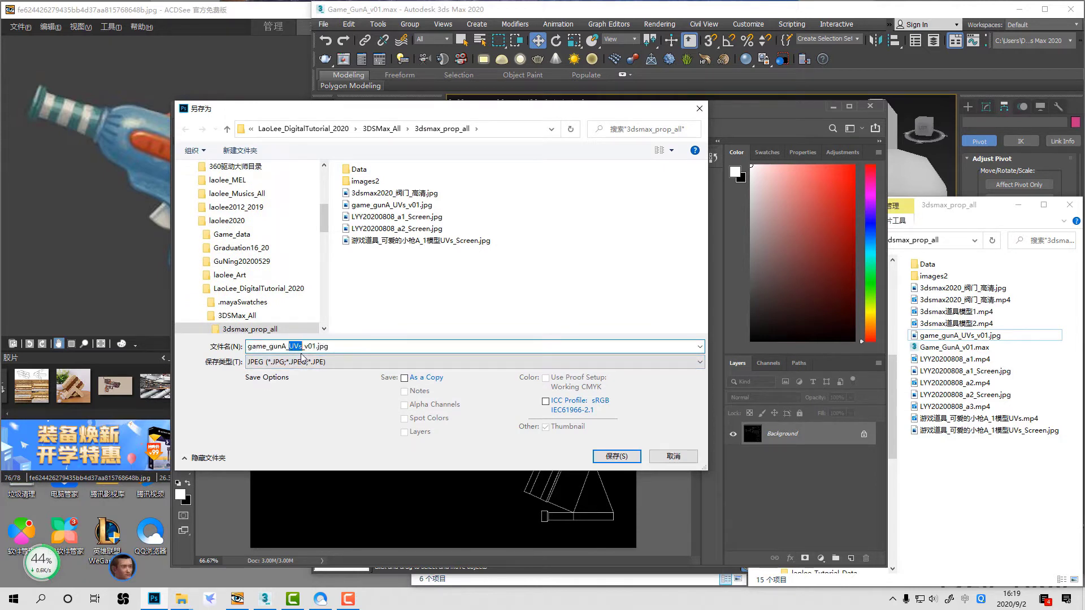
pyautogui.write('color')
pyautogui.press('Return')
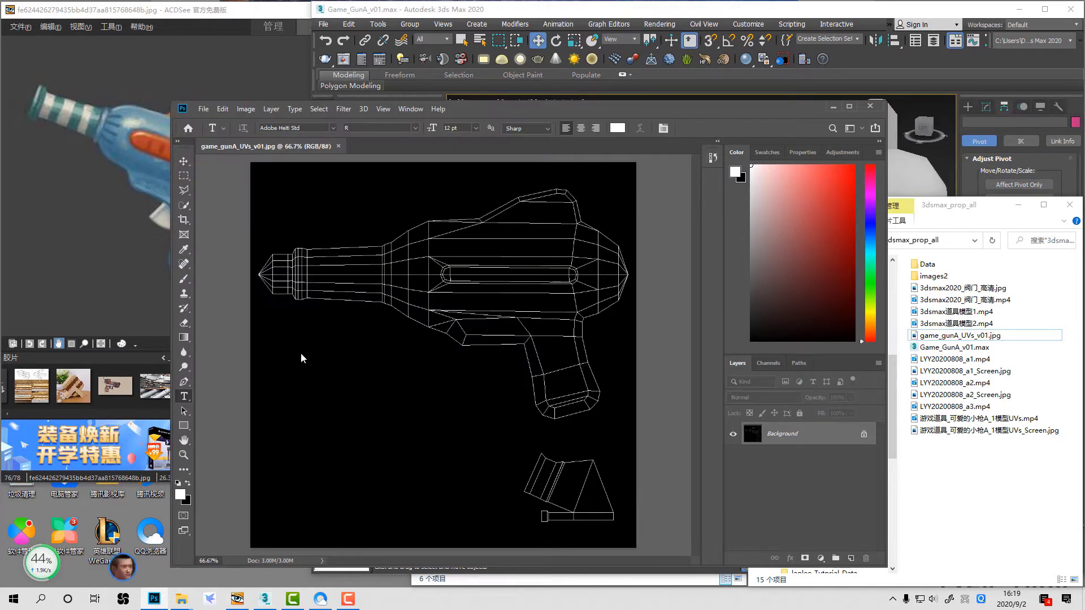
pyautogui.press('Return')
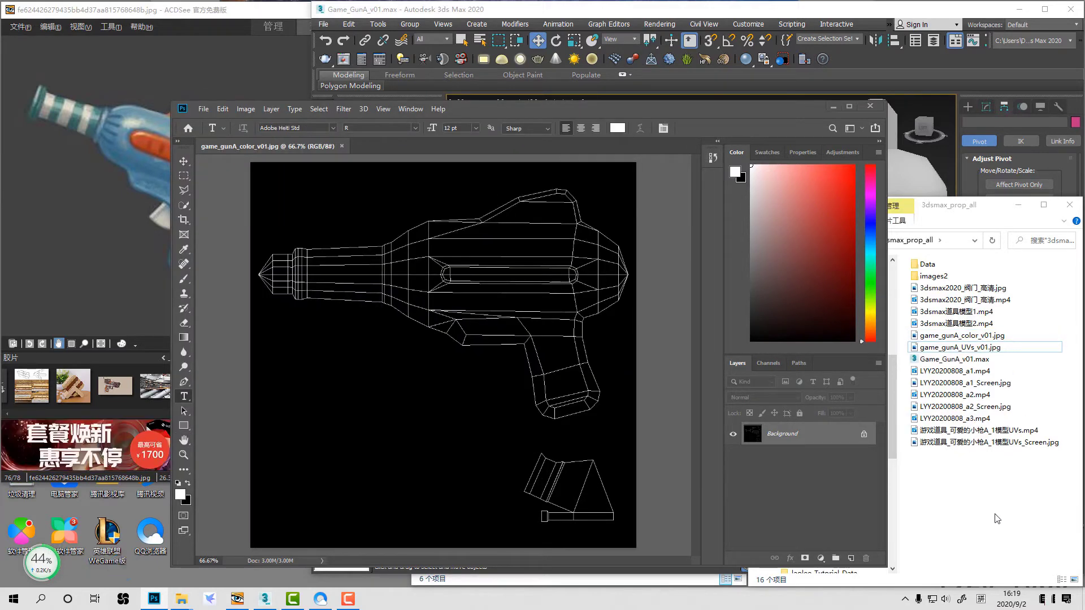
pyautogui.click(995, 519)
pyautogui.click(955, 337)
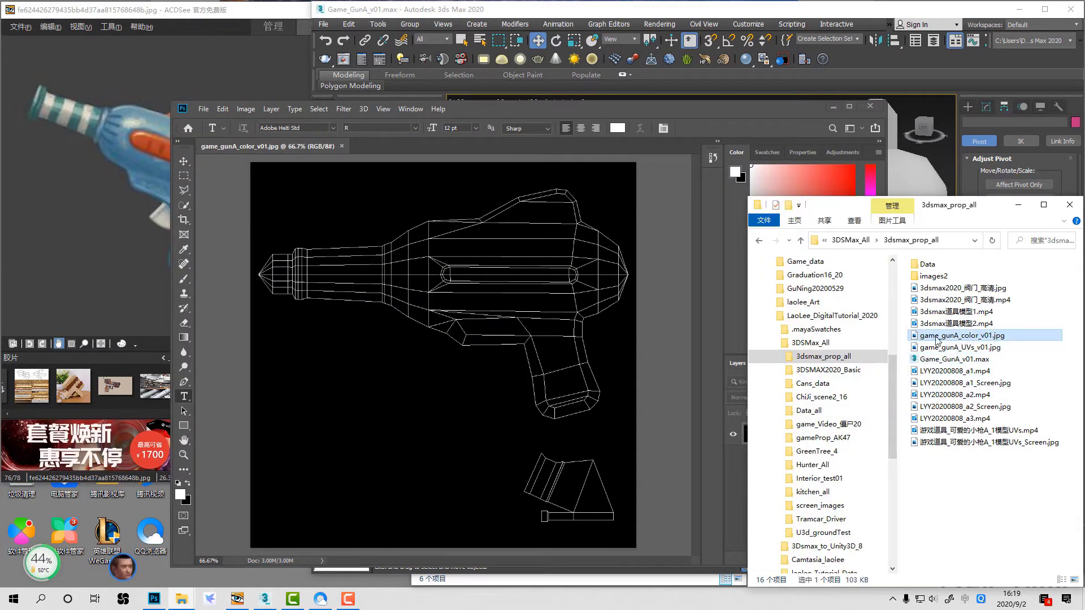
pyautogui.click(967, 472)
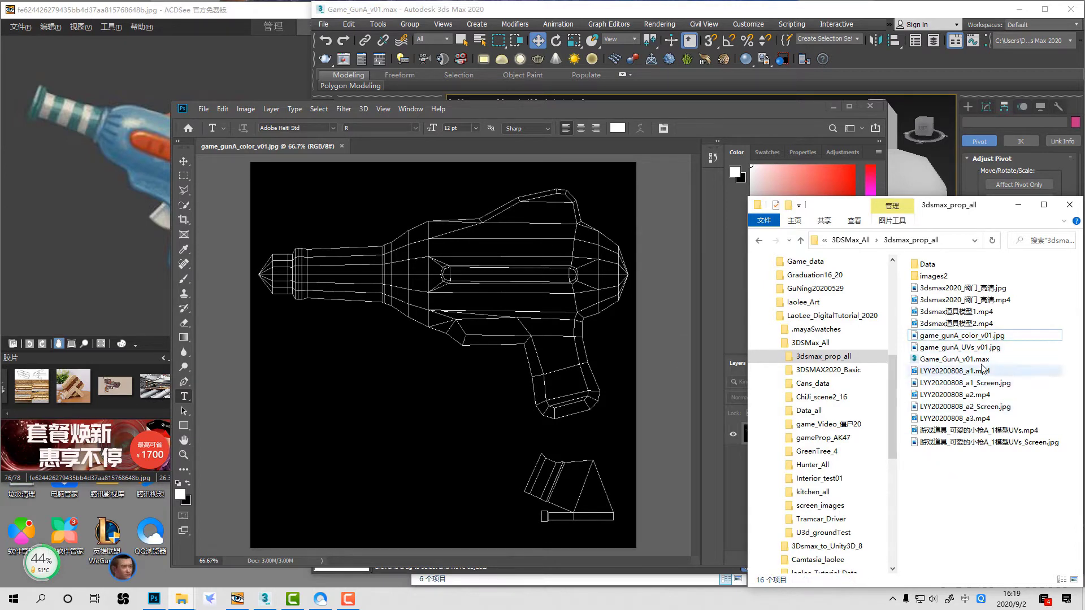
# Step: Move the Photoshop window higher on the screen and extend its height so the layers are fully accessible
pyautogui.click(963, 337)
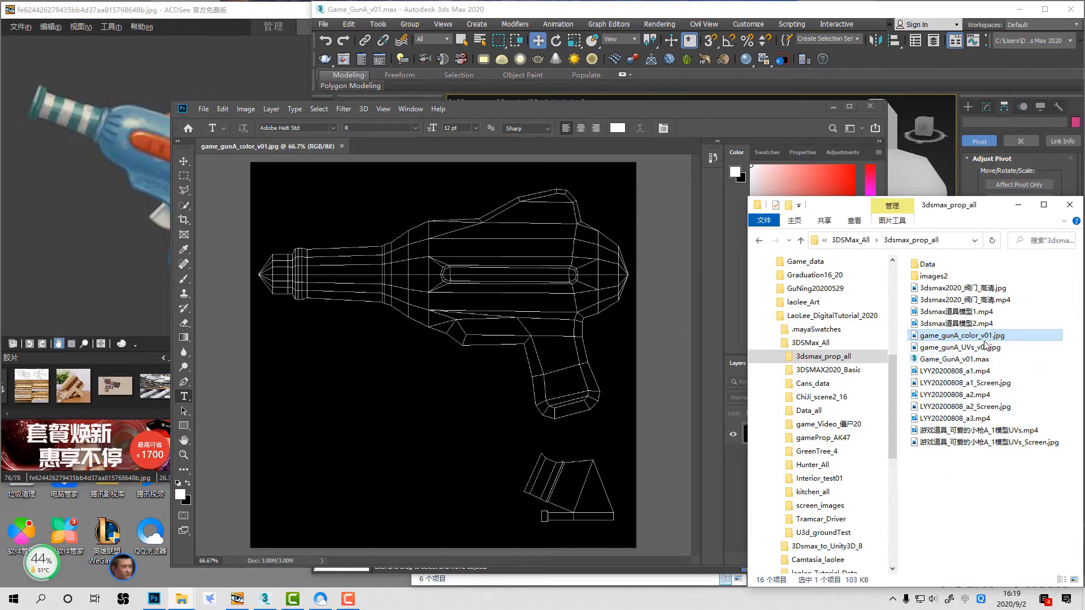
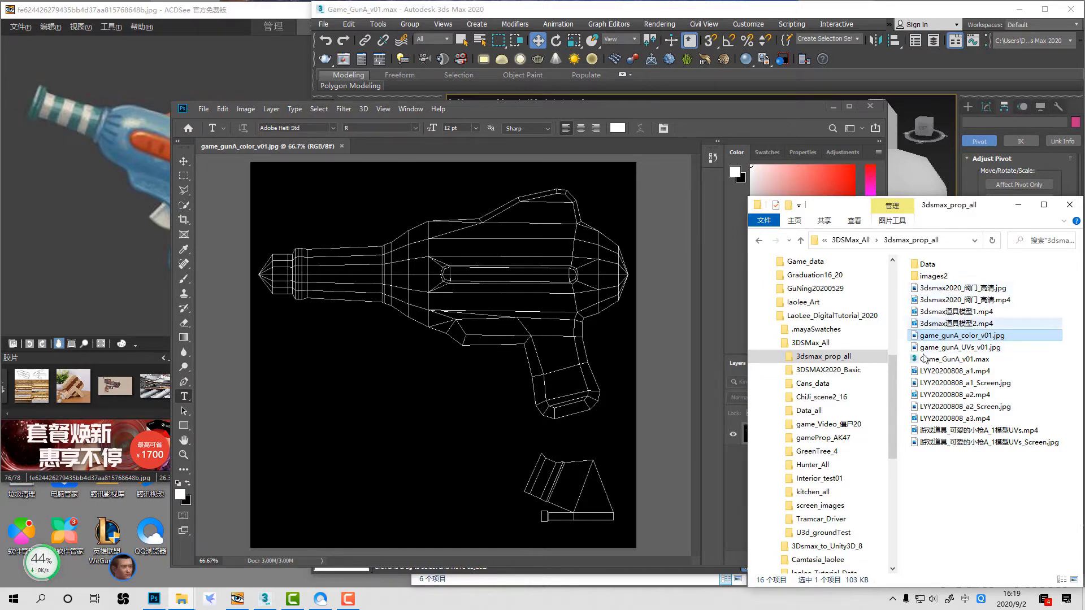
pyautogui.click(977, 501)
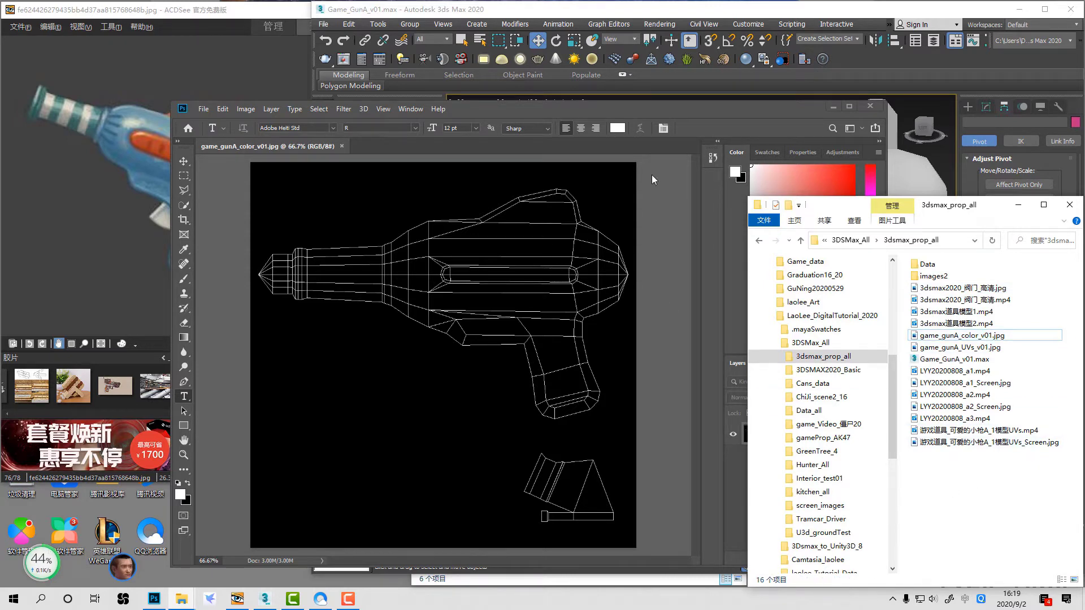
pyautogui.moveTo(694, 110); pyautogui.dragTo(705, 56)
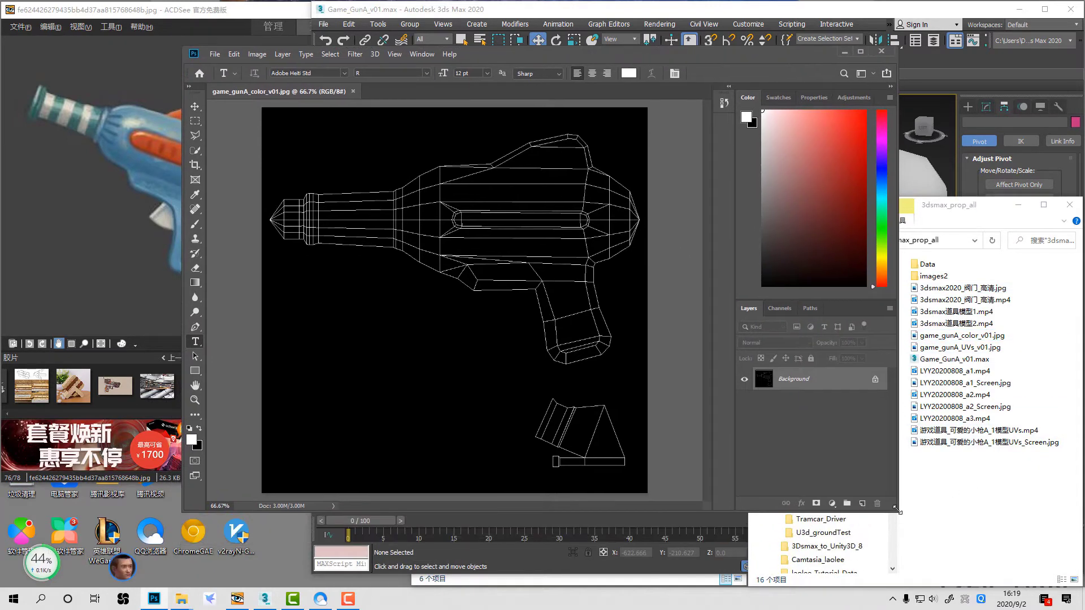
pyautogui.moveTo(897, 516); pyautogui.dragTo(897, 571)
# Step: Duplicate the Background layer with the UV wireframe and fill the original Background with solid black
pyautogui.moveTo(804, 413); pyautogui.dragTo(861, 558)
pyautogui.click(791, 436)
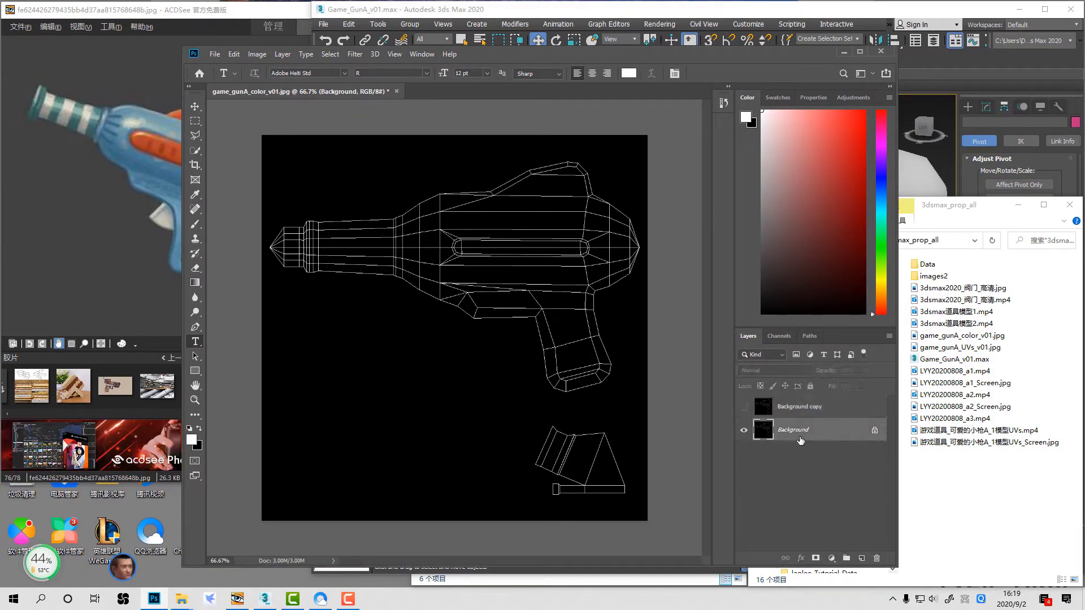
pyautogui.hotkey('ctrl', 'Delete')
# Step: Turn the black Background layer dark grey with two Hue/Saturation adjustments, using lightness 50 and about -30
pyautogui.hotkey('ctrl', 'u')
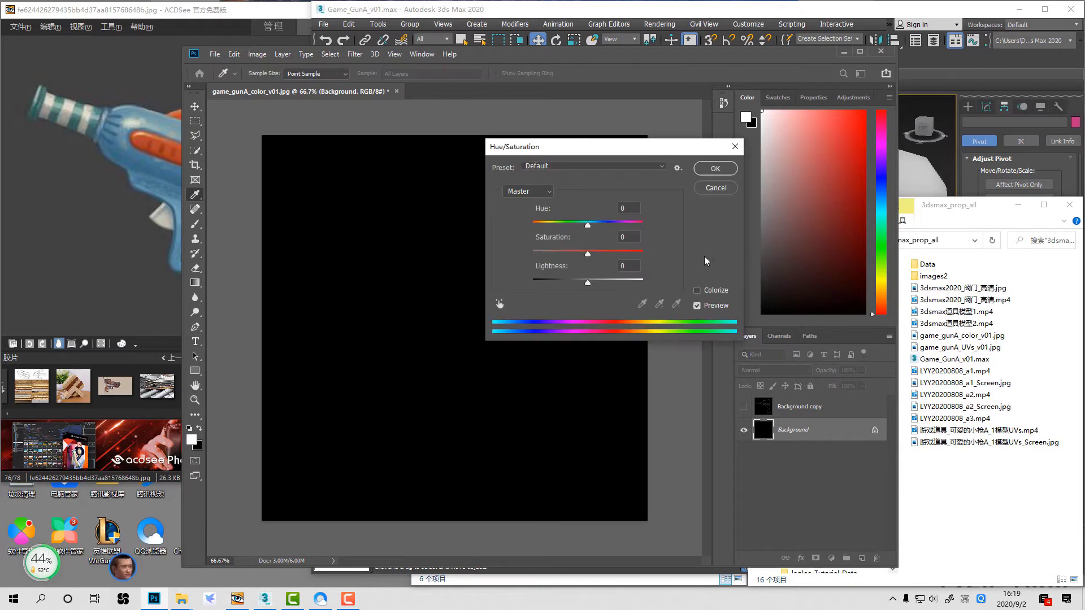
pyautogui.write('50')
pyautogui.press('Return')
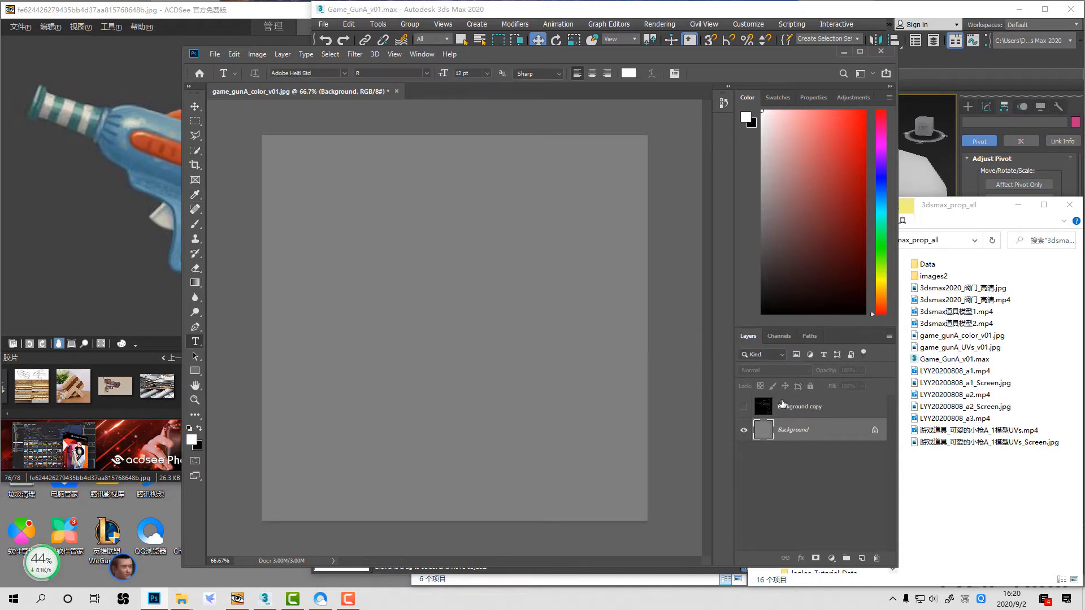
pyautogui.hotkey('ctrl', 'u')
pyautogui.moveTo(588, 282); pyautogui.dragTo(572, 284)
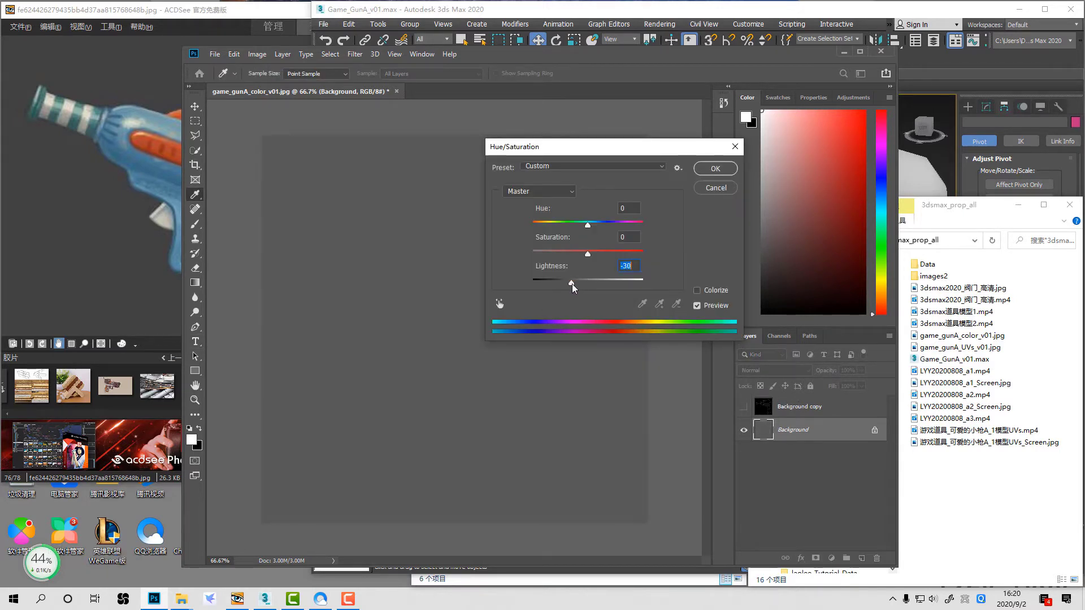
pyautogui.press('Return')
# Step: Show the Background copy layer and set its blending mode to Multiply
pyautogui.click(808, 409)
pyautogui.click(743, 407)
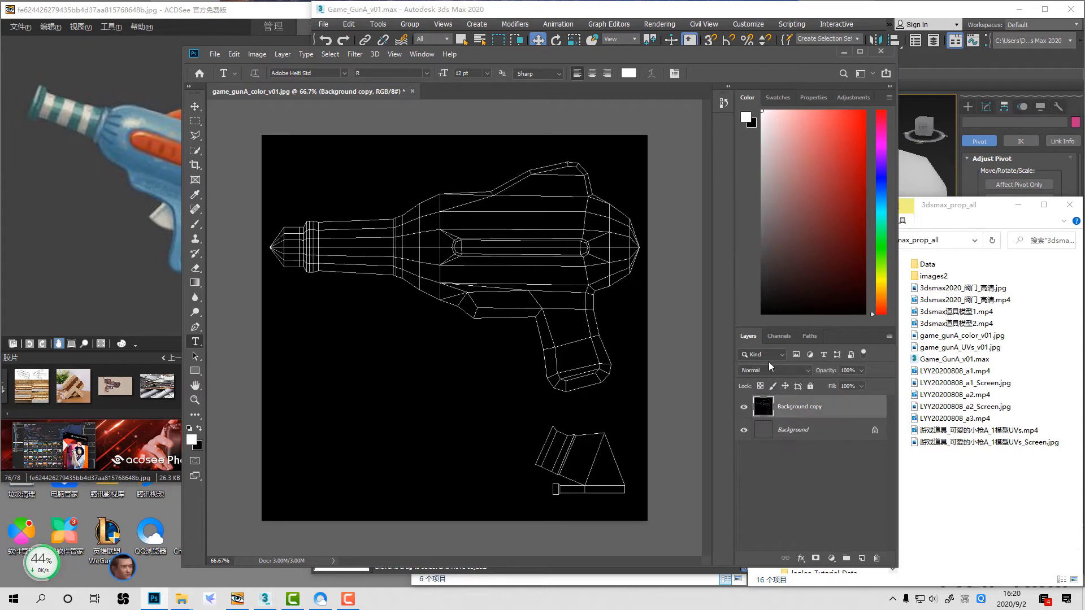
pyautogui.click(774, 371)
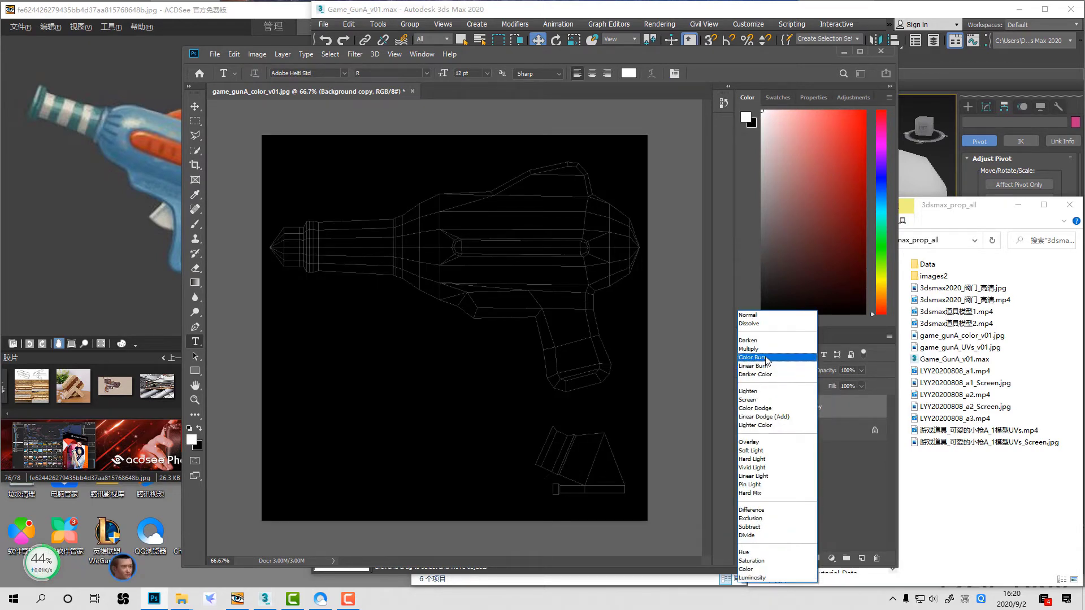
pyautogui.click(767, 352)
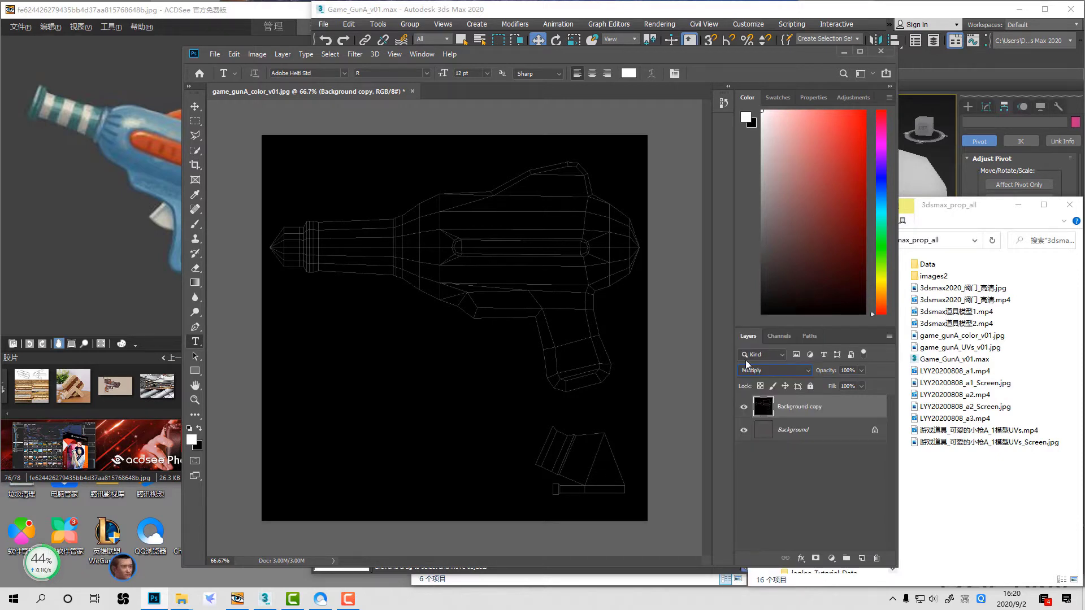
pyautogui.click(567, 355)
pyautogui.click(652, 366)
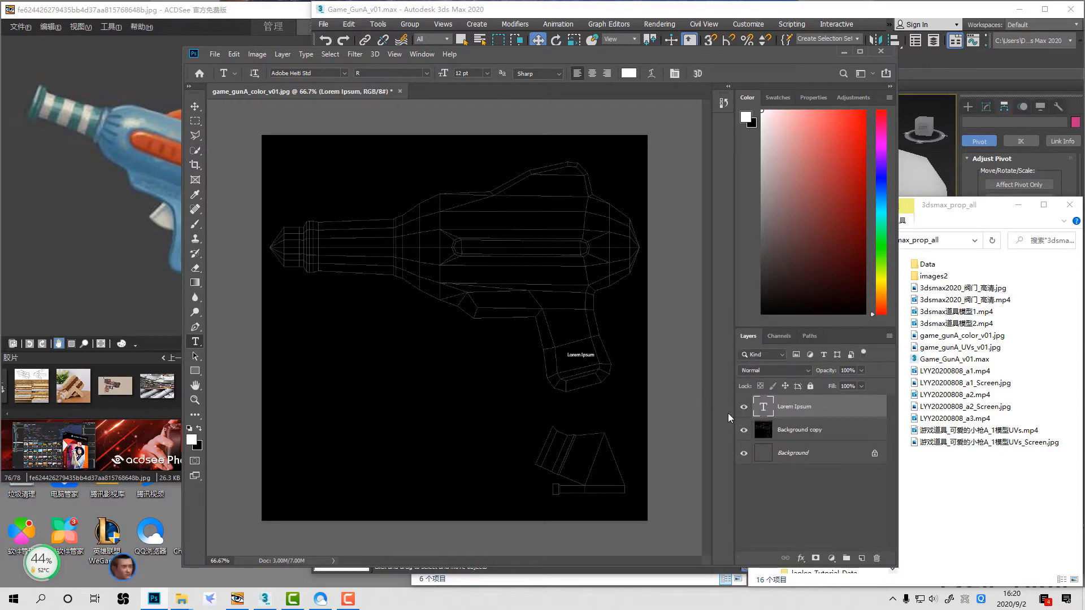
pyautogui.press('Delete')
# Step: Invert the Background copy layer to get dark UV lines, and add a new layer named color above the Background
pyautogui.press('b')
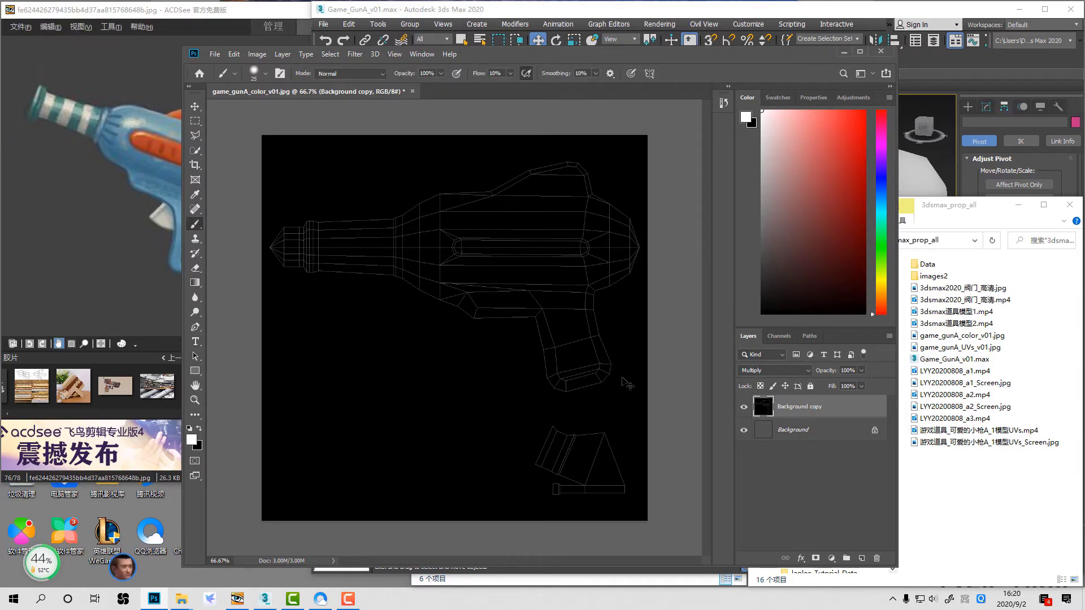
pyautogui.hotkey('ctrl', 'i')
pyautogui.click(790, 429)
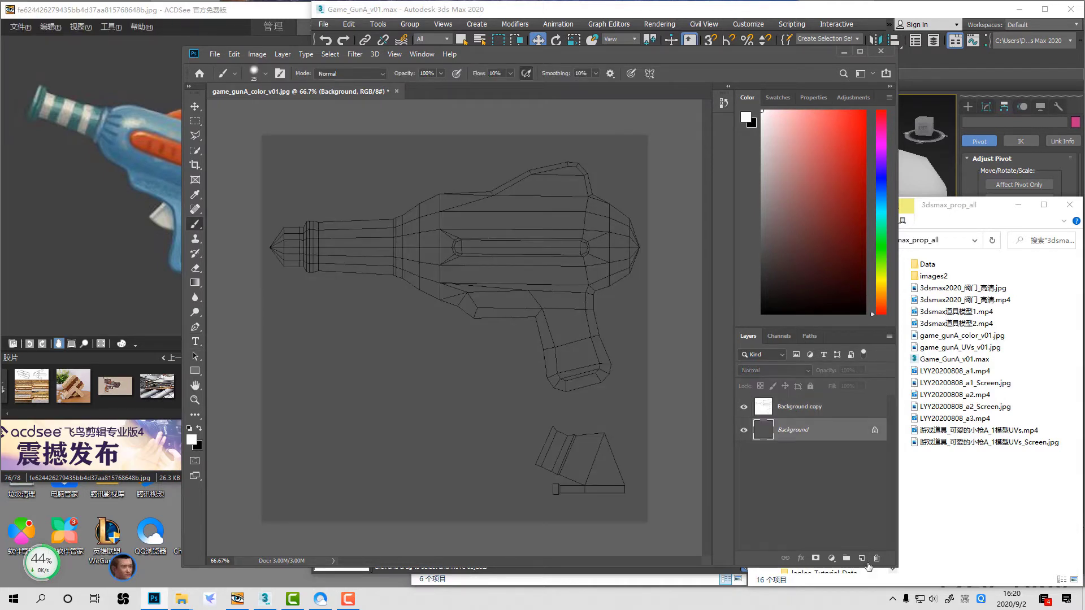
pyautogui.click(861, 558)
pyautogui.doubleClick(788, 429)
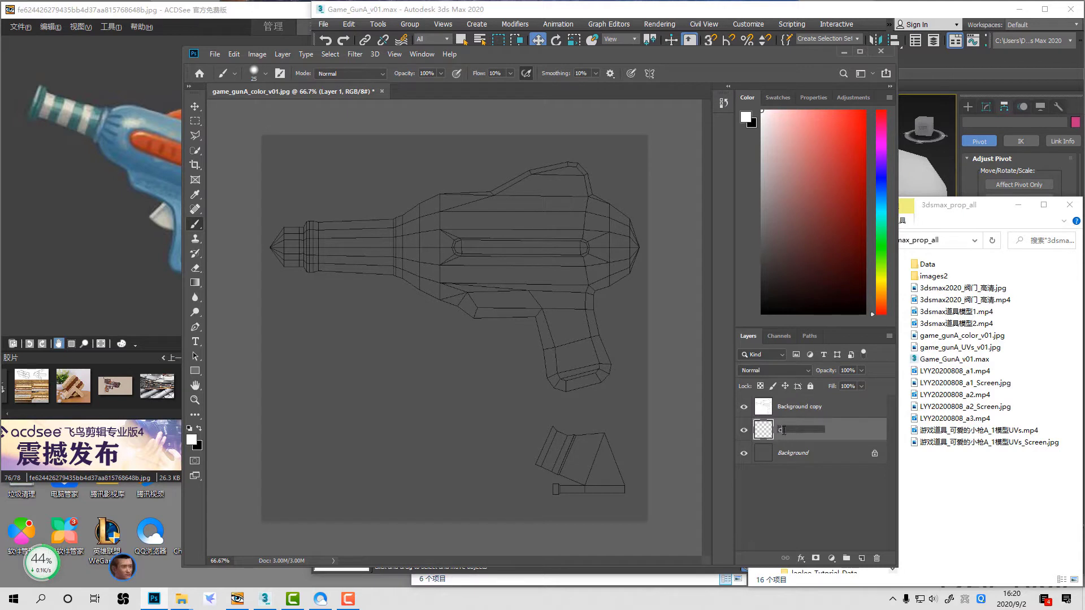
pyautogui.press('Return')
# Step: Rename the Background copy layer as UVs and the Background layer as BG
pyautogui.doubleClick(800, 407)
pyautogui.write('UVs')
pyautogui.press('Return')
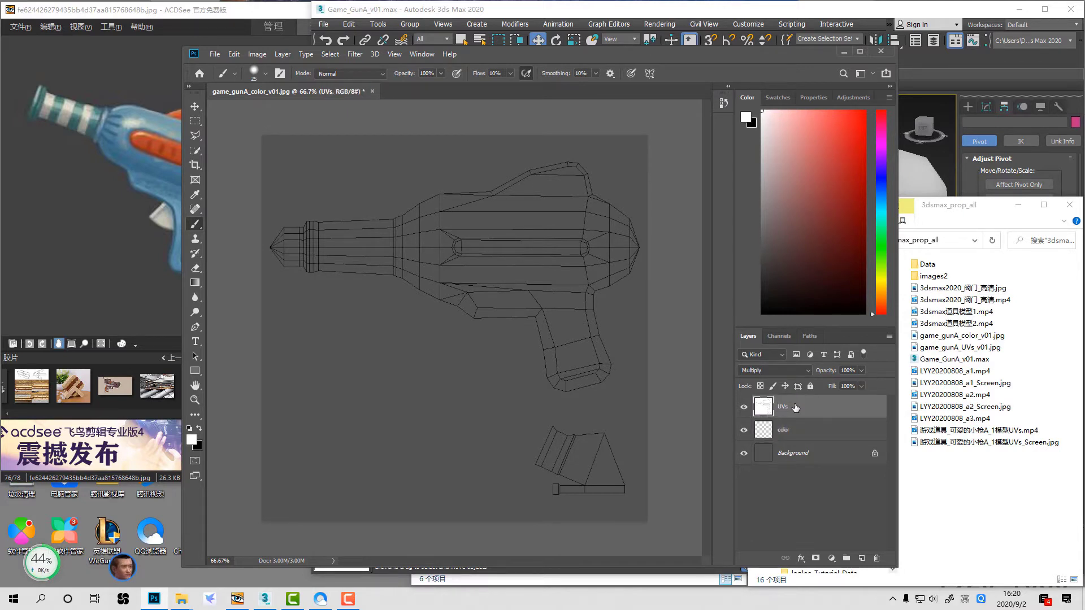
pyautogui.doubleClick(811, 454)
pyautogui.write('BG')
pyautogui.press('Return')
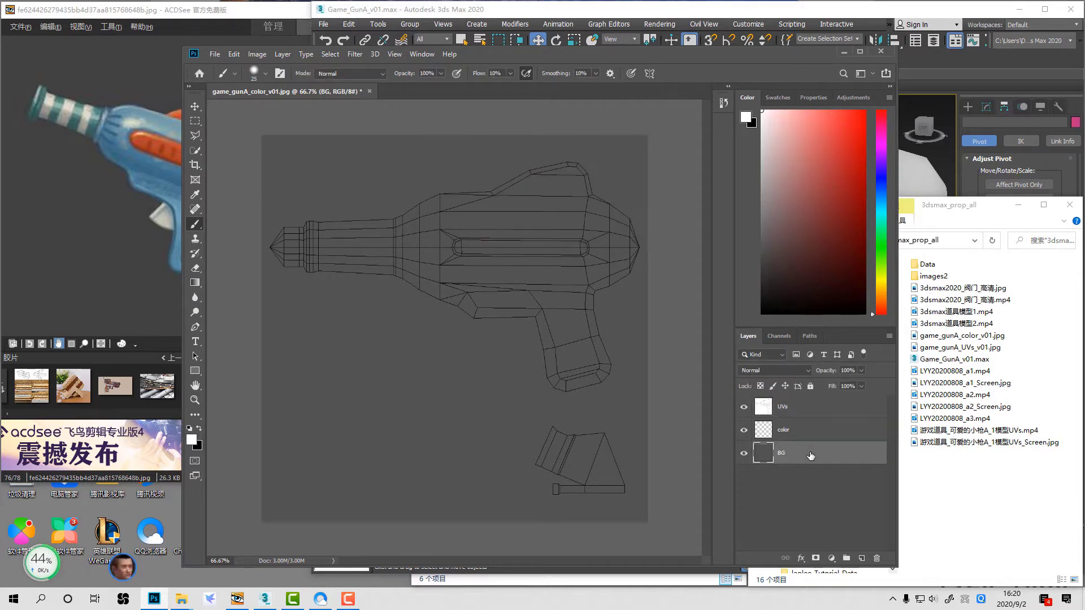
# Step: Try the UVs layer at 10% opacity and return it to 100%
pyautogui.click(790, 416)
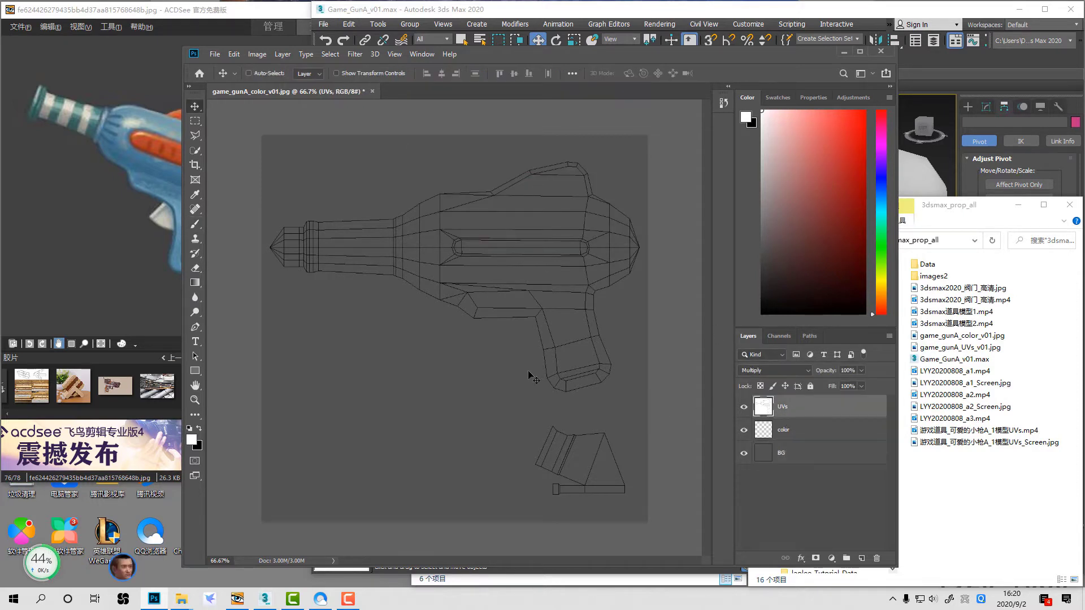
pyautogui.press('v')
pyautogui.hotkey('shift', 'alt', 'm')
pyautogui.press('1')
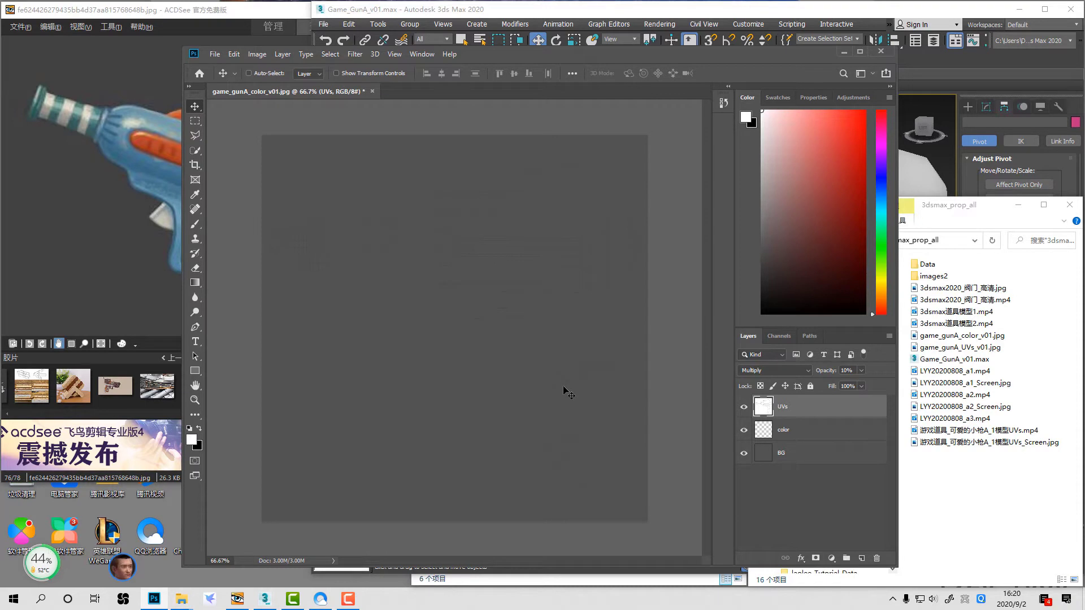
pyautogui.press('0')
# Step: Select the color layer, bring up the ACDSee reference with the whole gun in view, and return to Photoshop
pyautogui.click(802, 435)
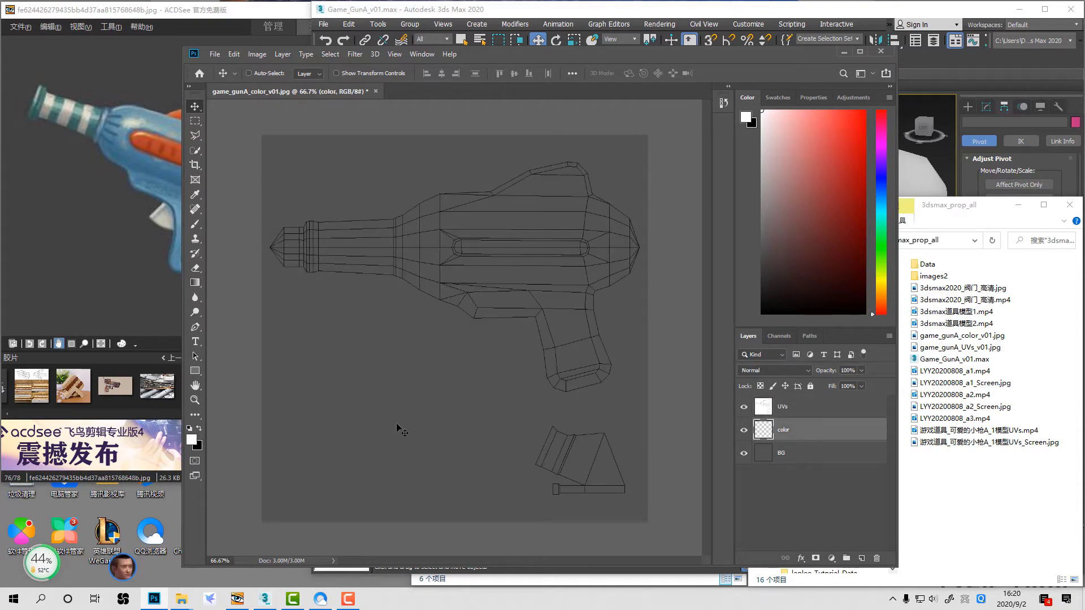
pyautogui.click(178, 18)
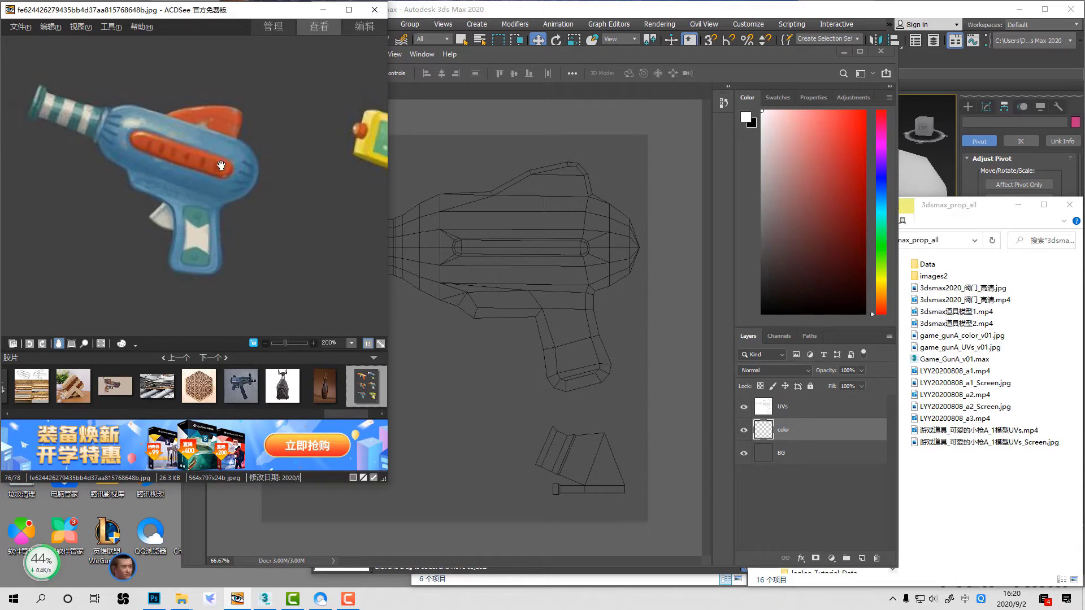
pyautogui.moveTo(221, 166); pyautogui.dragTo(223, 183)
pyautogui.click(780, 484)
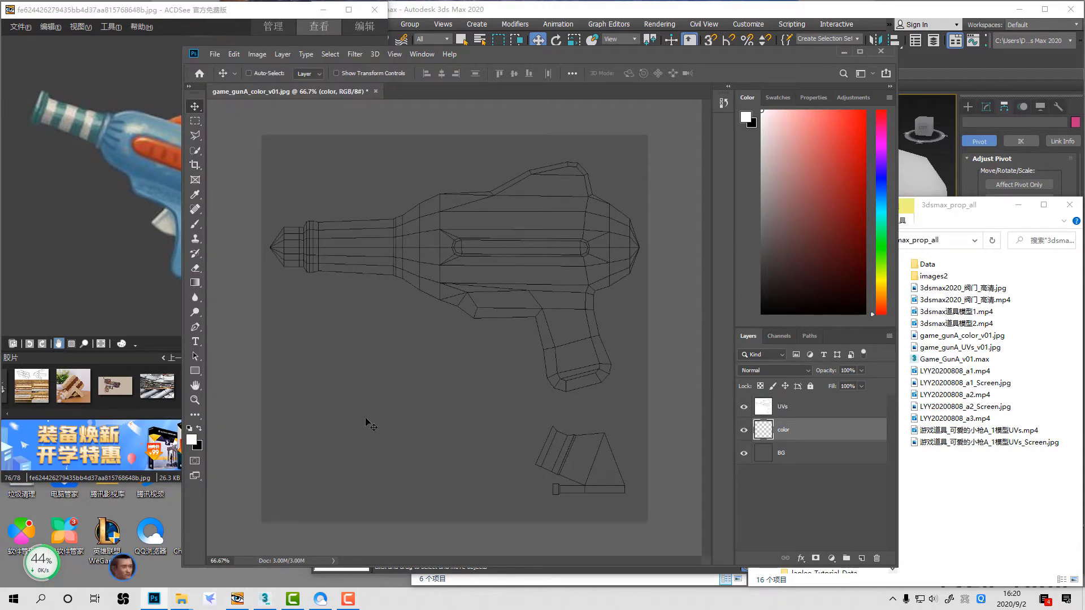
# Step: Marquee a tall rectangle about 4.2 × 15.7 cm in the empty area below the barrel and paste the reference screenshot into it
pyautogui.press('m')
pyautogui.moveTo(280, 328); pyautogui.dragTo(322, 495)
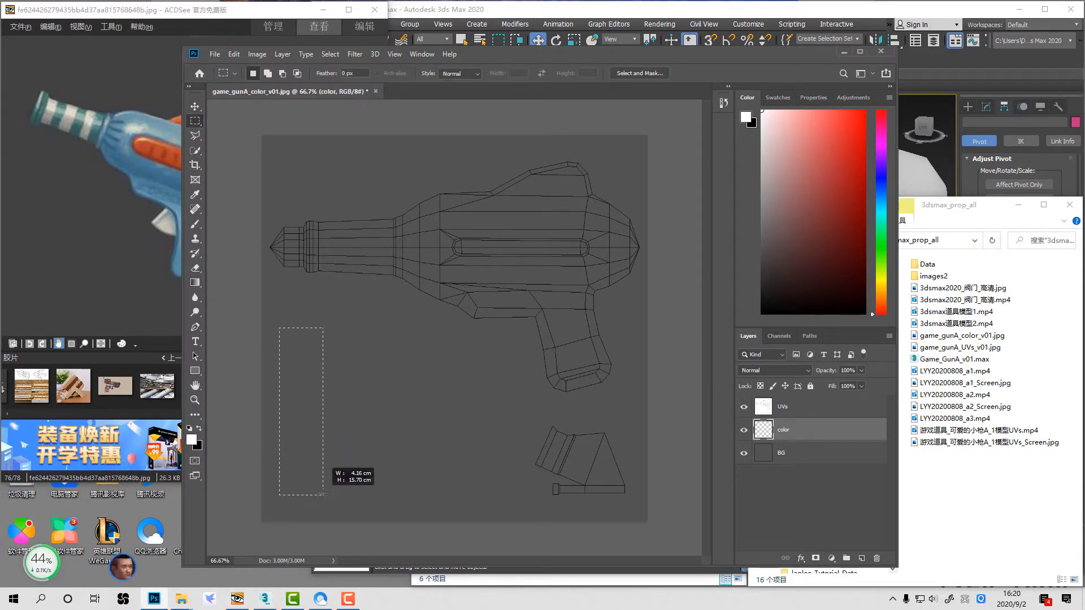
pyautogui.hotkey('ctrl', 'shift', 'alt', 'v')
pyautogui.press('v')
pyautogui.moveTo(467, 423); pyautogui.dragTo(407, 390)
# Step: Reposition the pasted reference inside its mask so the gun's blue body and orange stripe are exposed
pyautogui.press('z')
pyautogui.click(341, 431)
pyautogui.click(342, 431)
pyautogui.moveTo(322, 409); pyautogui.dragTo(537, 358)
pyautogui.keyDown('alt'); pyautogui.click(480, 350); pyautogui.keyUp('alt')
pyautogui.moveTo(478, 341); pyautogui.dragTo(439, 277)
pyautogui.click(434, 354)
pyautogui.press('v')
pyautogui.moveTo(544, 358)
pyautogui.mouseDown()
pyautogui.moveTo(350, 416)
pyautogui.moveTo(470, 393)
pyautogui.moveTo(466, 452)
pyautogui.moveTo(551, 458)
pyautogui.moveTo(487, 369)
pyautogui.moveTo(486, 341)
pyautogui.moveTo(483, 376)
pyautogui.moveTo(446, 389)
pyautogui.moveTo(605, 486)
pyautogui.moveTo(562, 471)
pyautogui.mouseUp()
# Step: Sample the blue of the gun body and fill a square at the lower end of the reference strip with it
pyautogui.press('b')
pyautogui.keyDown('alt'); pyautogui.click(430, 404); pyautogui.keyUp('alt')
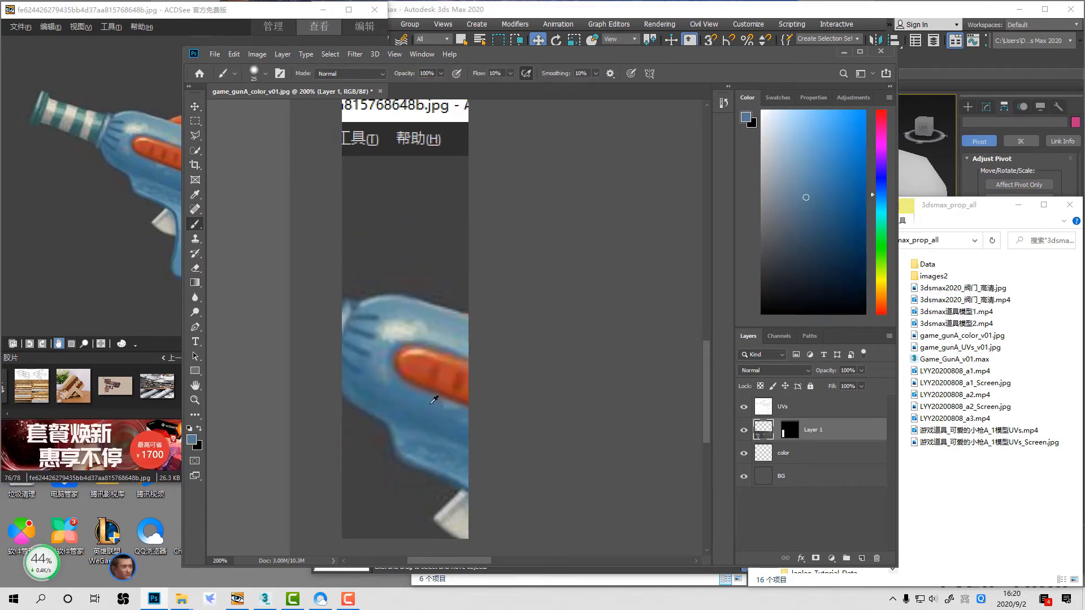
pyautogui.press('m')
pyautogui.keyDown('alt'); pyautogui.scroll(-1, 408, 412); pyautogui.keyUp('alt')
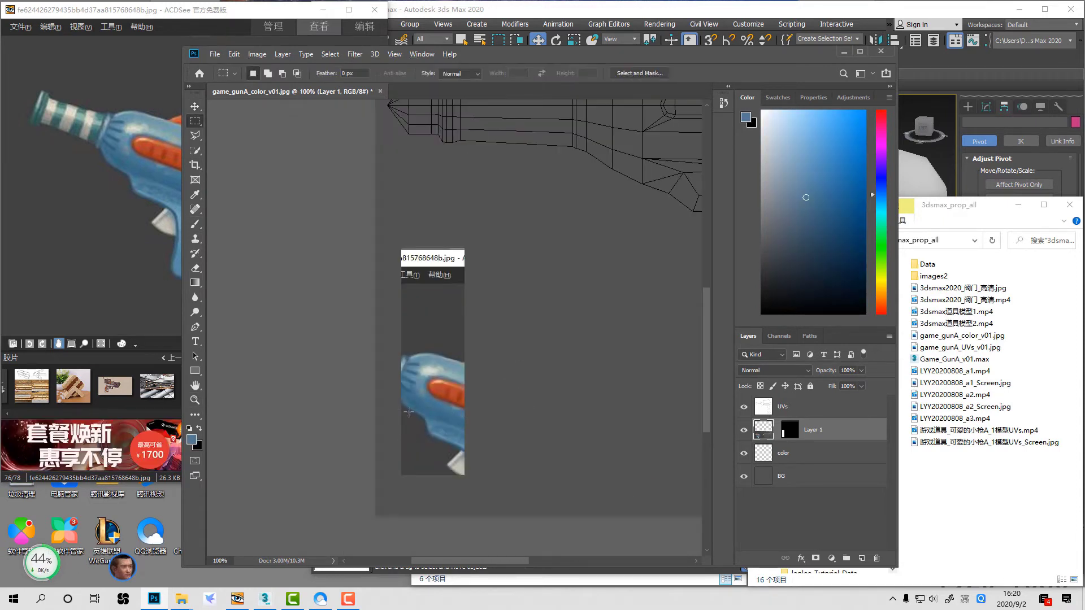
pyautogui.moveTo(408, 412); pyautogui.dragTo(453, 456)
pyautogui.keyDown('ctrl'); pyautogui.click(785, 436); pyautogui.keyUp('ctrl')
pyautogui.keyDown('alt'); pyautogui.moveTo(381, 208); pyautogui.dragTo(611, 410); pyautogui.keyUp('alt')
pyautogui.hotkey('alt', 'BackSpace')
pyautogui.hotkey('ctrl', 'd')
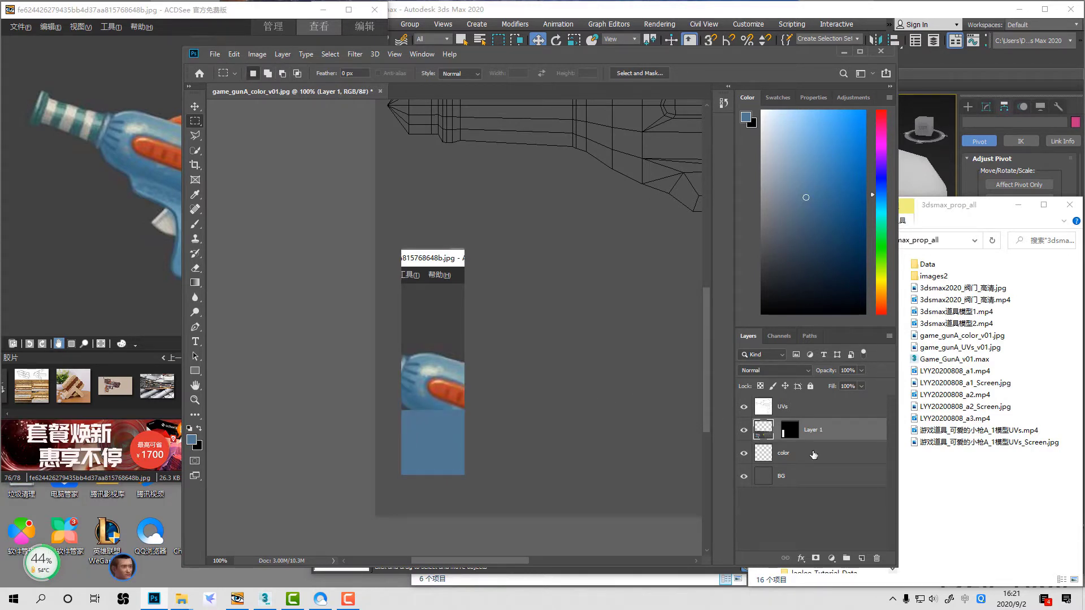
# Step: Create a separate layer for the blue swatch and place a duplicate of the swatch directly above it
pyautogui.click(860, 559)
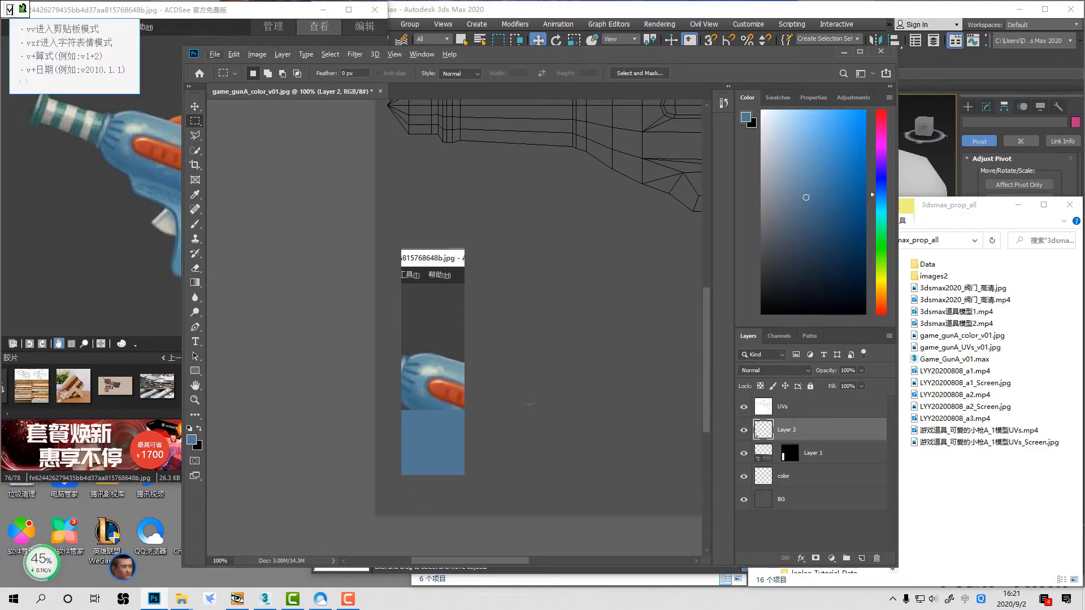
pyautogui.press('v')
pyautogui.keyDown('alt'); pyautogui.moveTo(520, 435); pyautogui.dragTo(521, 373); pyautogui.keyUp('alt')
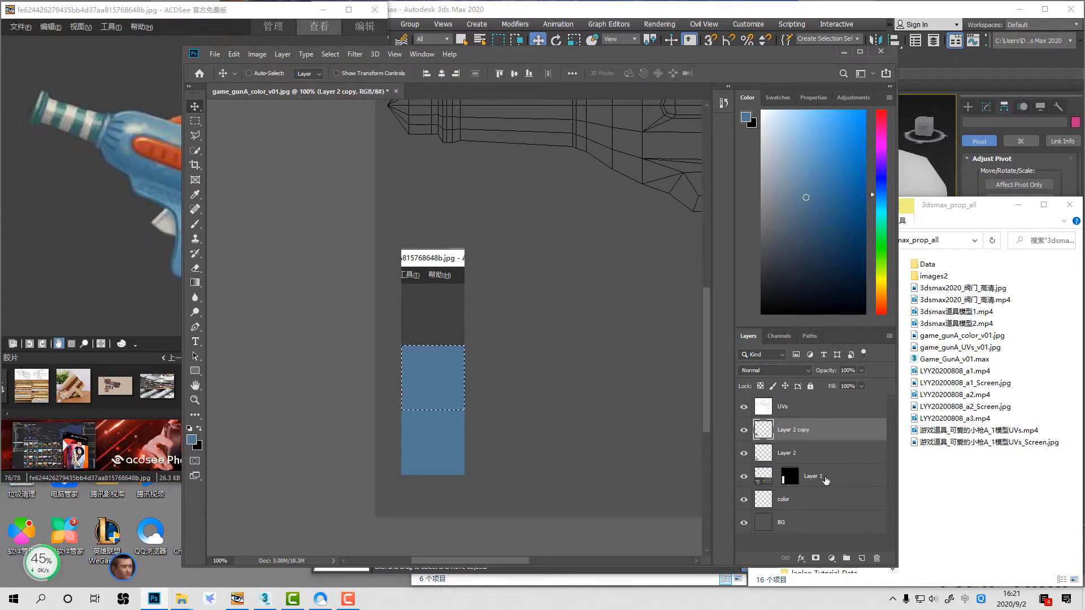
# Step: Move the pasted reference on Layer 1 so the orange fin and stripe show above the two swatches
pyautogui.click(822, 479)
pyautogui.press('v')
pyautogui.press('shift')
pyautogui.hotkey('ctrl', 'd')
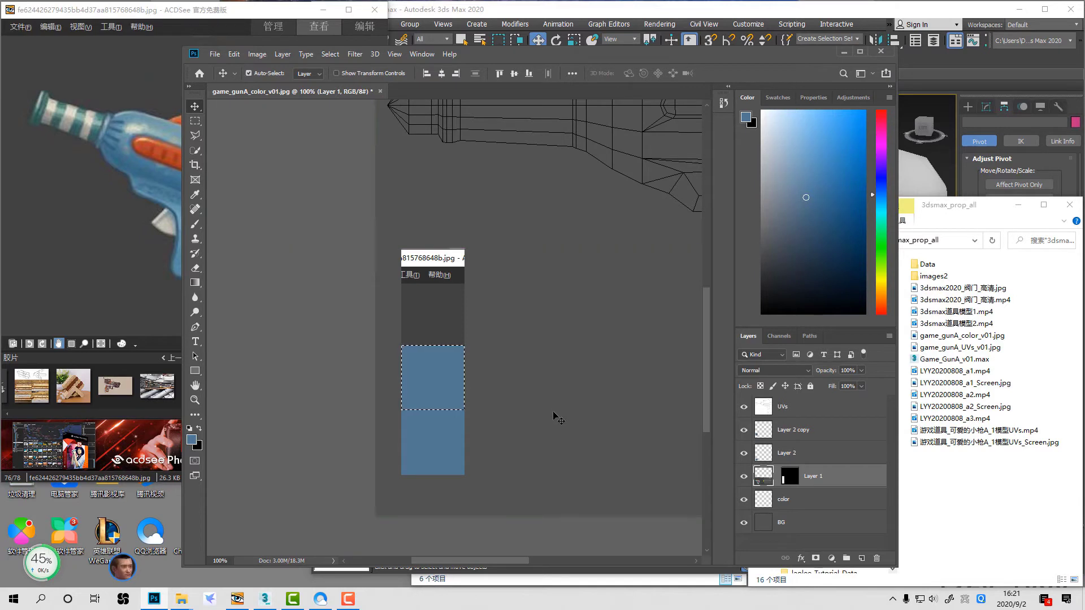
pyautogui.moveTo(543, 410); pyautogui.dragTo(530, 294)
pyautogui.moveTo(562, 361); pyautogui.dragTo(508, 365)
# Step: Sample the orange of the gun's fin and fill the upper swatch on Layer 2 copy with it
pyautogui.press('b')
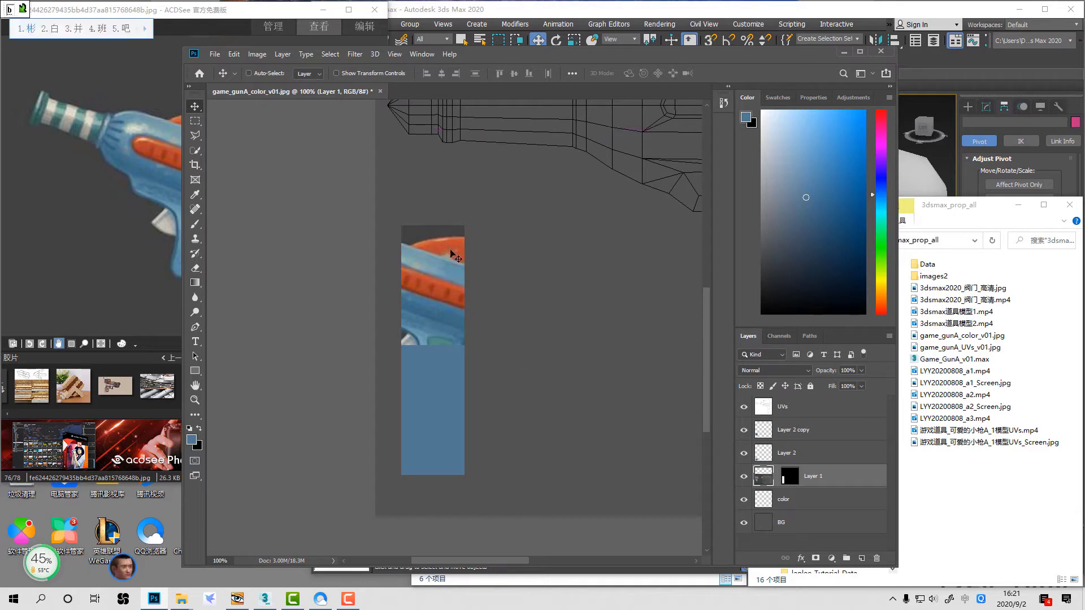
pyautogui.press('shift')
pyautogui.keyDown('alt'); pyautogui.click(445, 248); pyautogui.keyUp('alt')
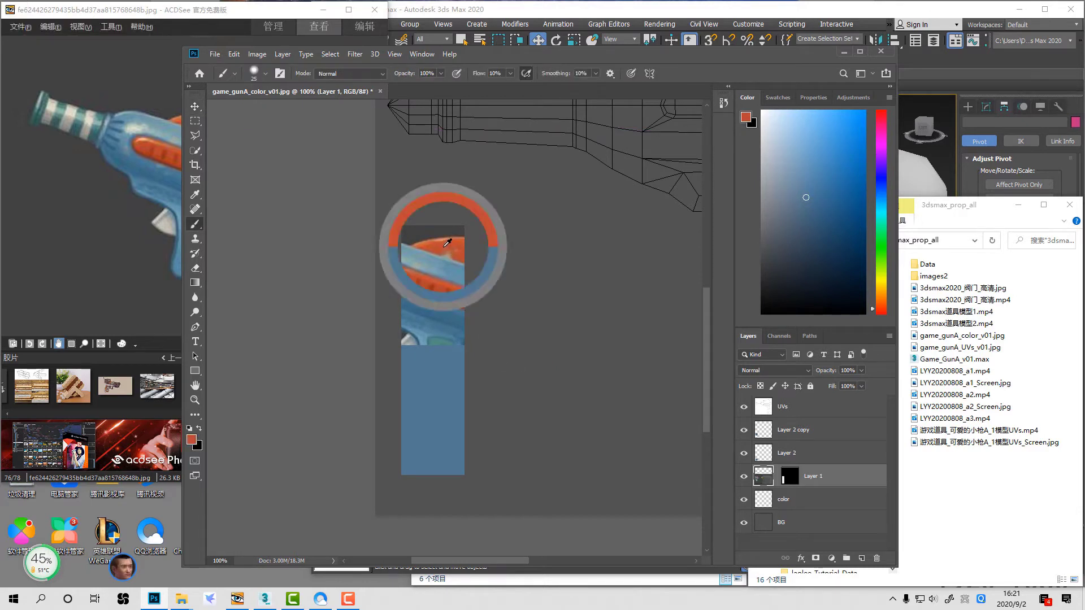
pyautogui.click(797, 432)
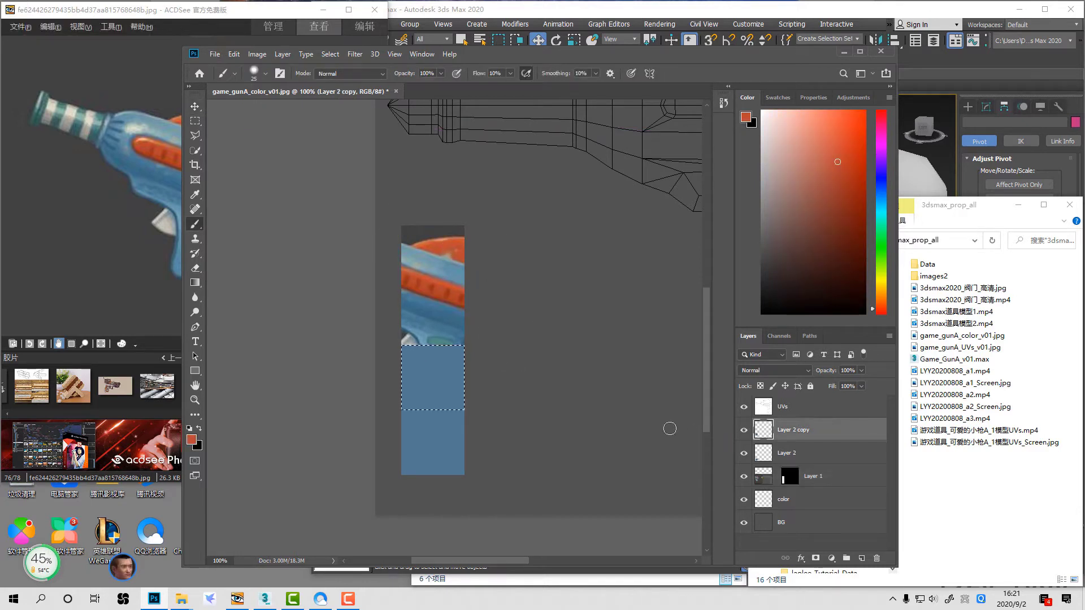
pyautogui.hotkey('alt', 'BackSpace')
pyautogui.press('v')
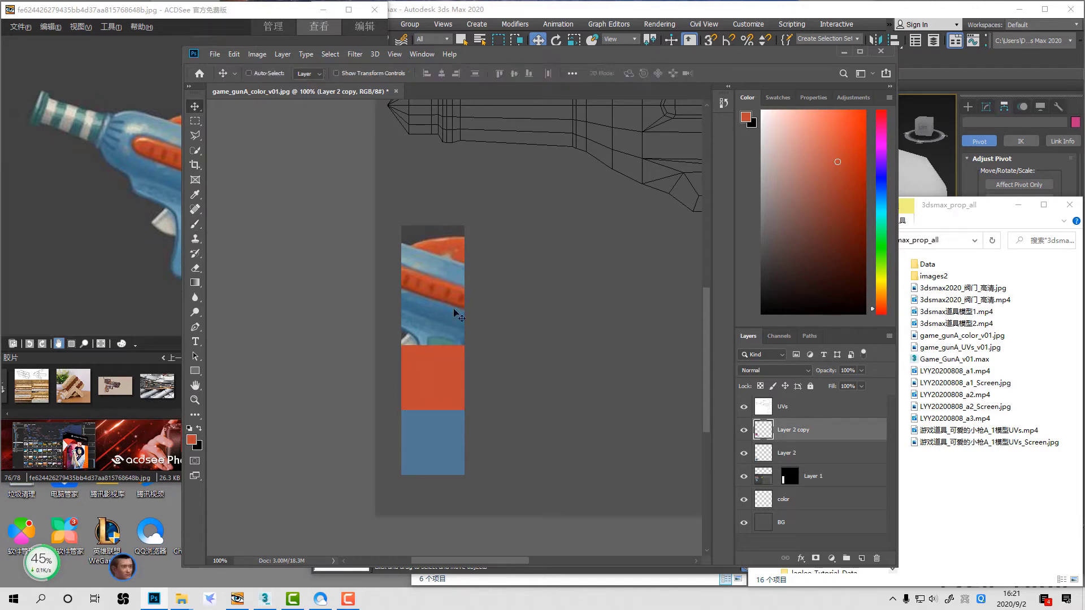
pyautogui.moveTo(439, 307); pyautogui.dragTo(538, 319)
pyautogui.hotkey('ctrl', 'z')
pyautogui.moveTo(435, 295); pyautogui.dragTo(439, 289)
pyautogui.hotkey('ctrl', 'z')
# Step: Shift the Layer 1 reference to show the striped muzzle, and place duplicates of both swatches directly above the originals
pyautogui.click(813, 475)
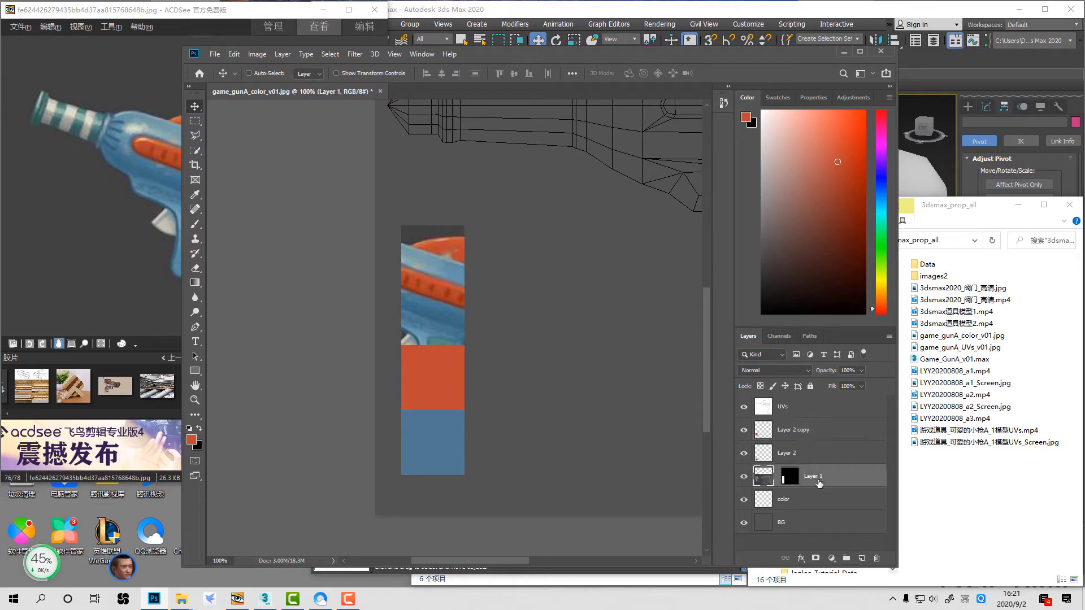
pyautogui.moveTo(508, 368); pyautogui.dragTo(480, 311)
pyautogui.click(815, 432)
pyautogui.keyDown('shift'); pyautogui.click(816, 453); pyautogui.keyUp('shift')
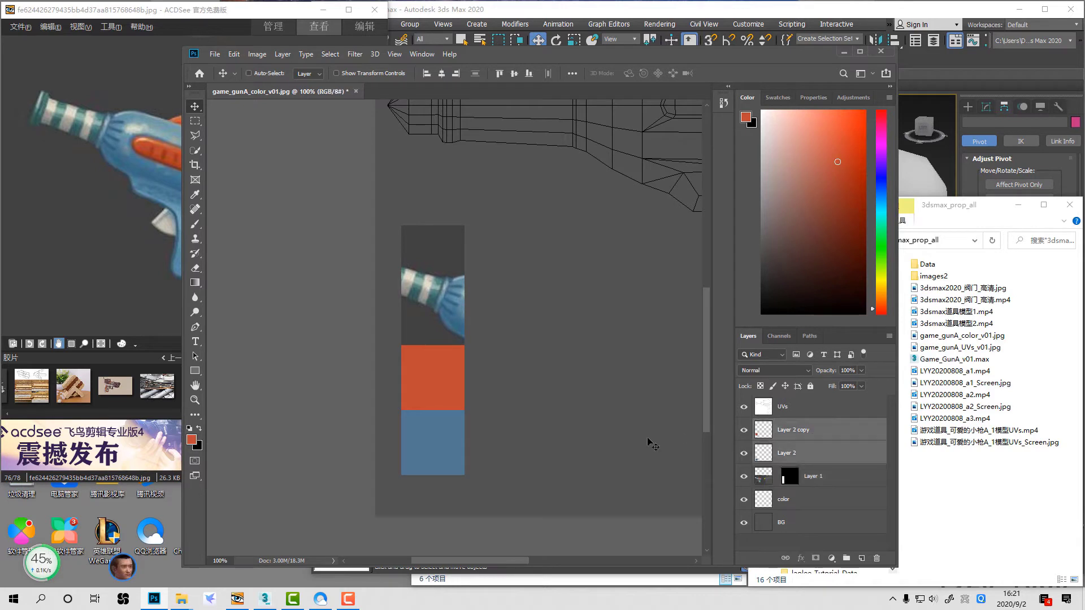
pyautogui.moveTo(588, 445); pyautogui.dragTo(571, 310)
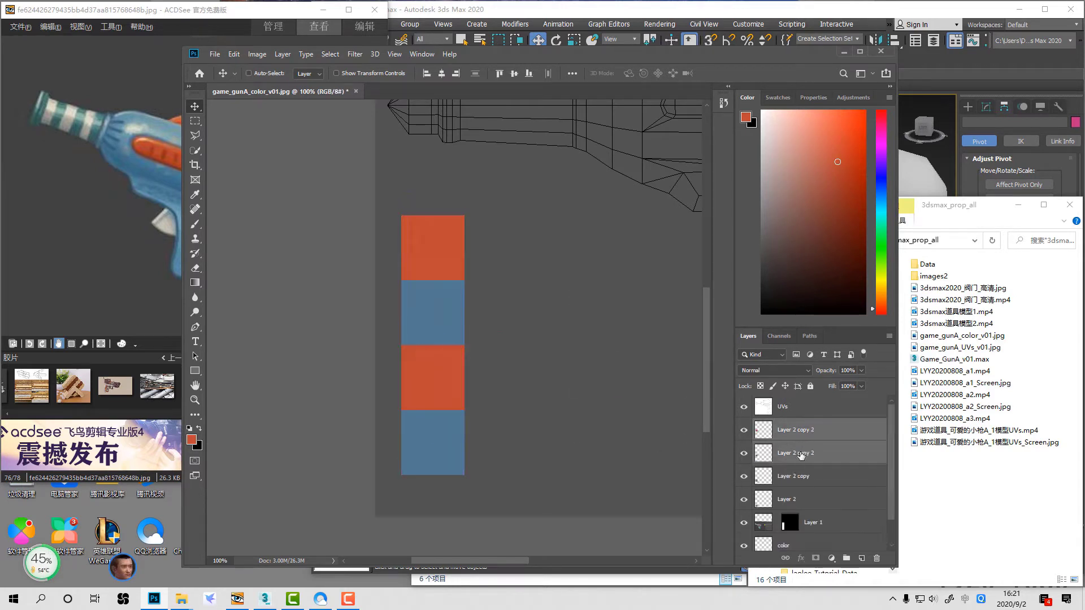
# Step: Sample the cream of the muzzle stripes with the swatch layers hidden and fill the duplicated blue swatch with it
pyautogui.click(789, 456)
pyautogui.keyDown('ctrl'); pyautogui.click(768, 499); pyautogui.keyUp('ctrl')
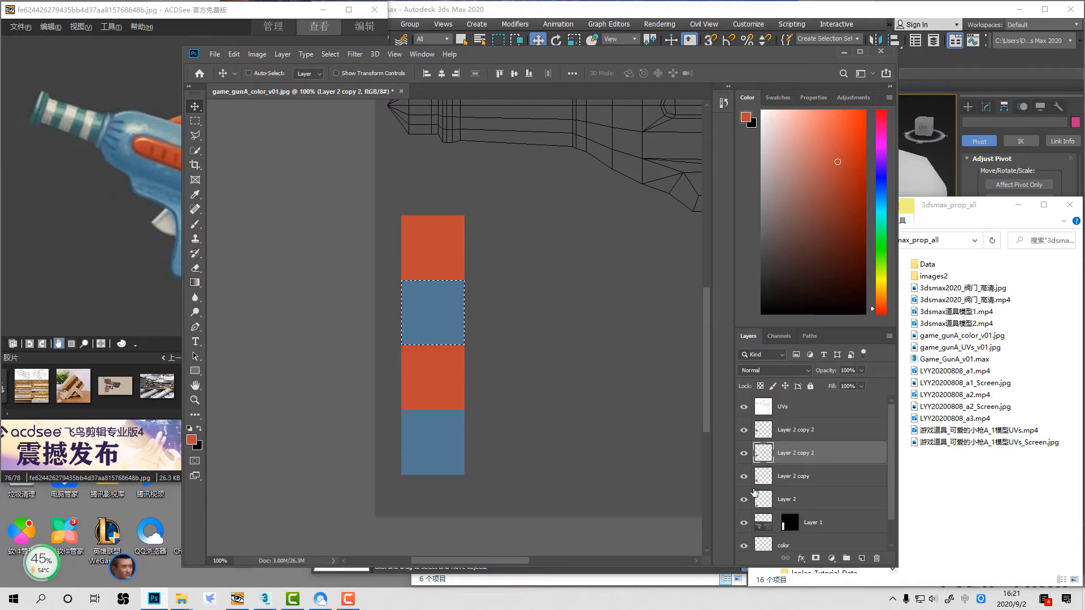
pyautogui.moveTo(743, 499); pyautogui.dragTo(742, 430)
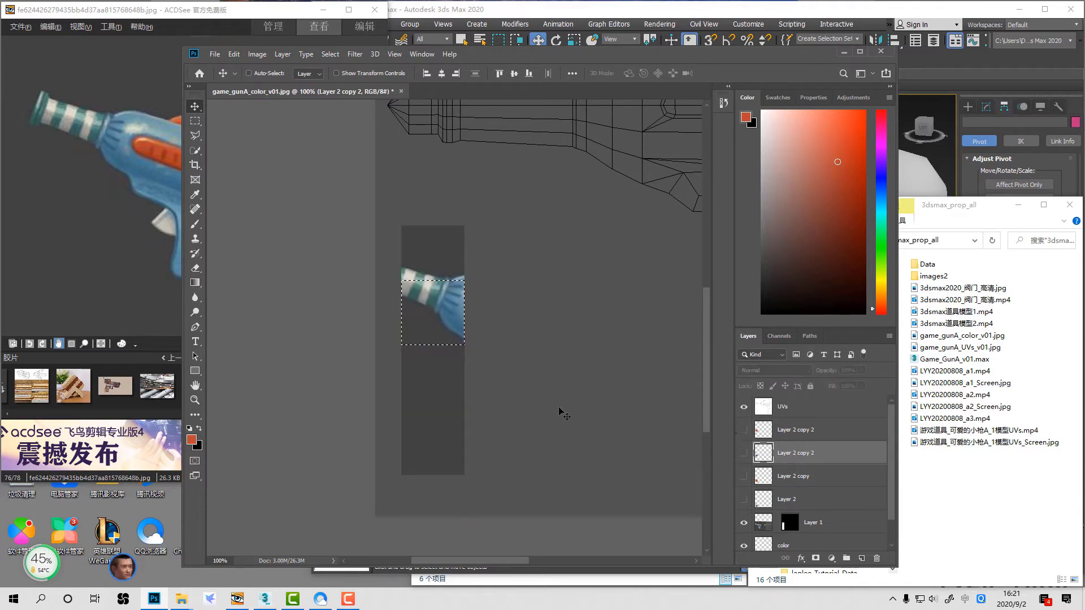
pyautogui.press('b')
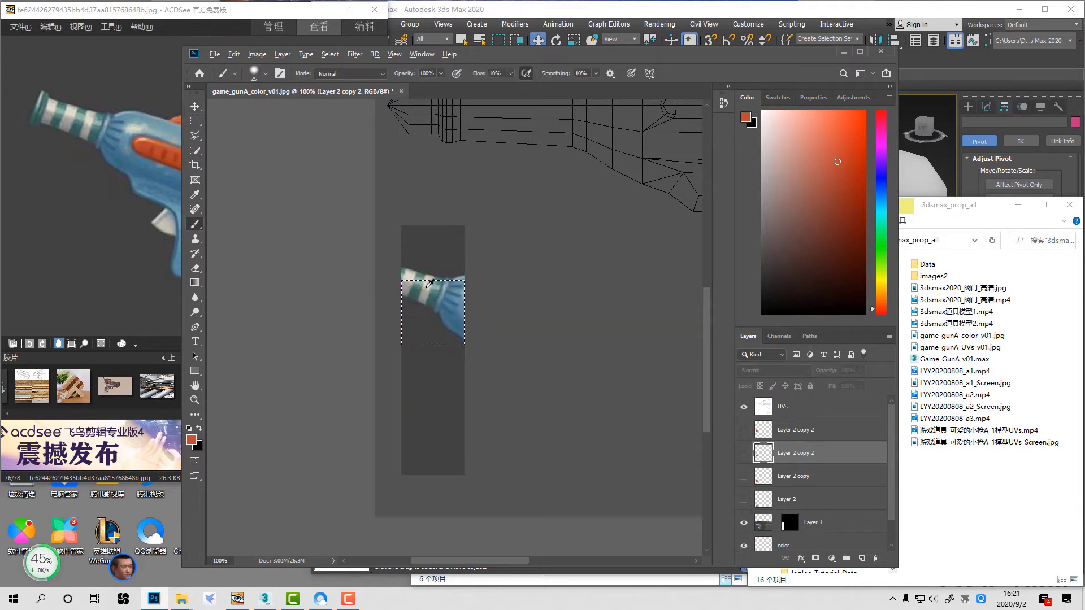
pyautogui.keyDown('alt'); pyautogui.click(428, 285); pyautogui.keyUp('alt')
pyautogui.moveTo(742, 431); pyautogui.dragTo(746, 515)
pyautogui.hotkey('alt', 'BackSpace')
pyautogui.hotkey('ctrl', 'd')
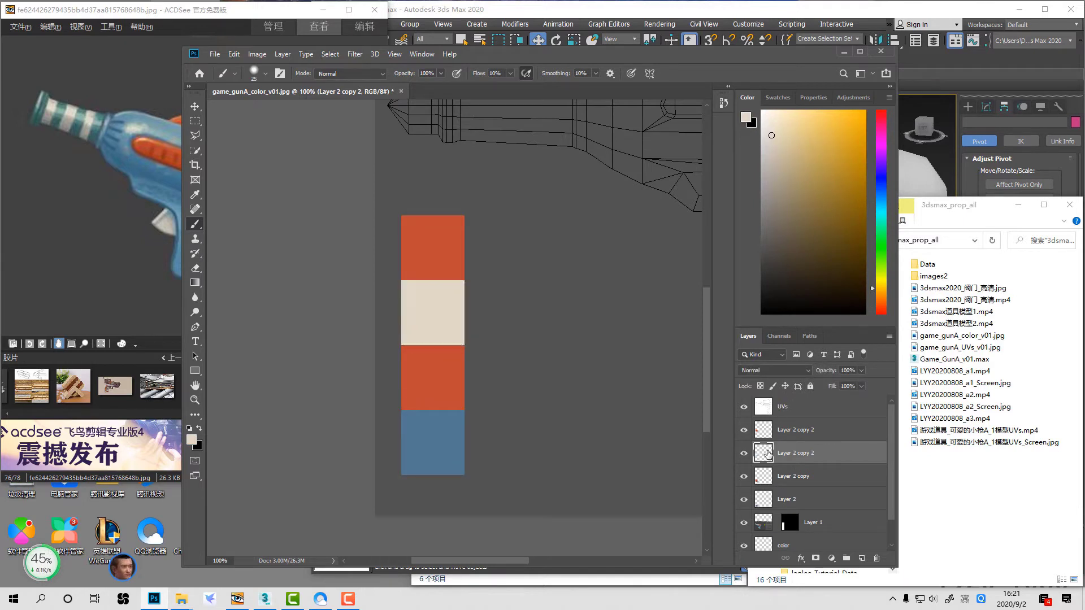
# Step: Temporarily hide the cream swatch, sample the muzzle's teal stripe and fill the uppermost swatch with it
pyautogui.click(744, 453)
pyautogui.click(780, 433)
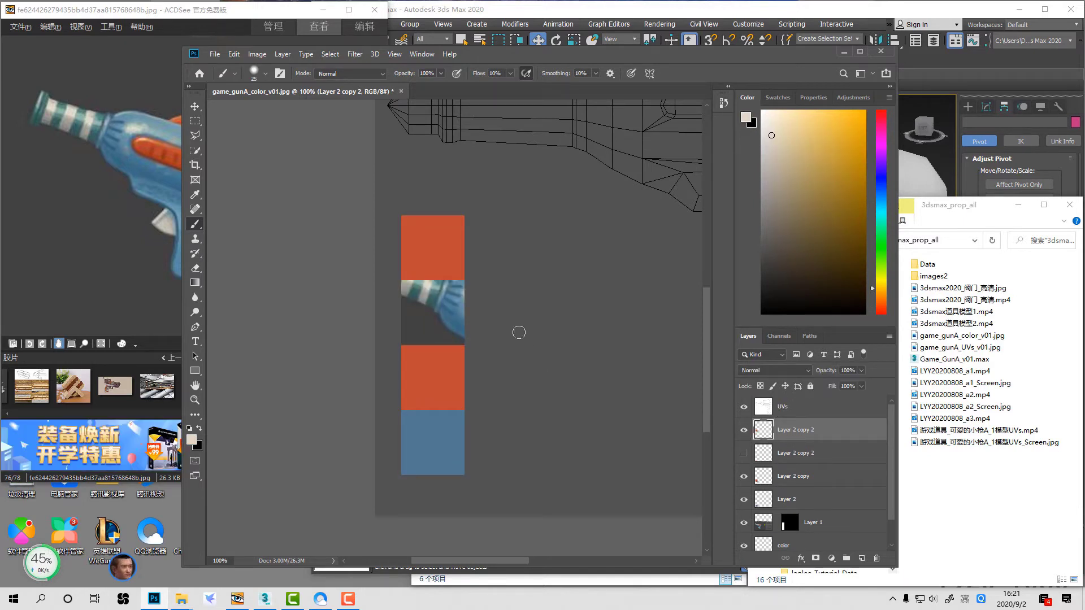
pyautogui.keyDown('ctrl'); pyautogui.click(757, 433); pyautogui.keyUp('ctrl')
pyautogui.keyDown('alt'); pyautogui.click(438, 288); pyautogui.keyUp('alt')
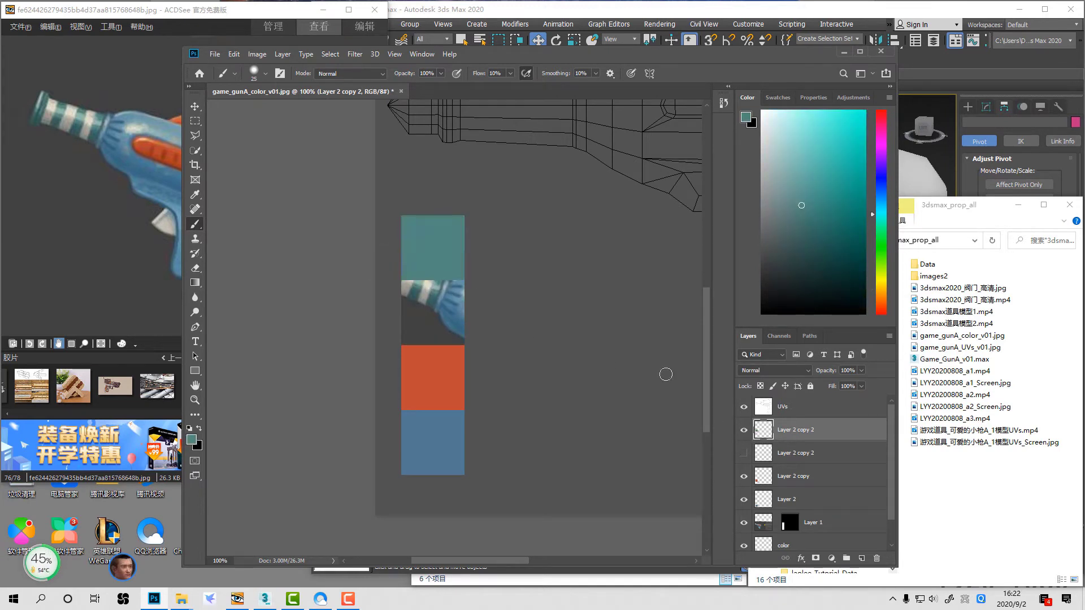
pyautogui.click(743, 456)
# Step: Merge Layer 1 and the four swatch layers down into the color layer
pyautogui.click(816, 525)
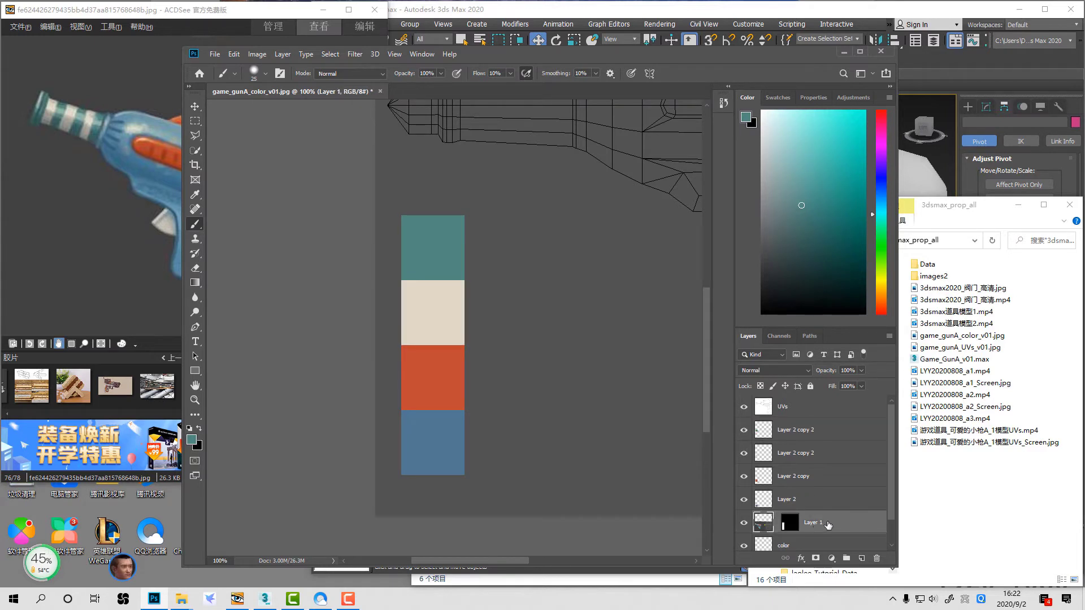
pyautogui.keyDown('shift'); pyautogui.click(823, 439); pyautogui.keyUp('shift')
pyautogui.hotkey('ctrl', 'e')
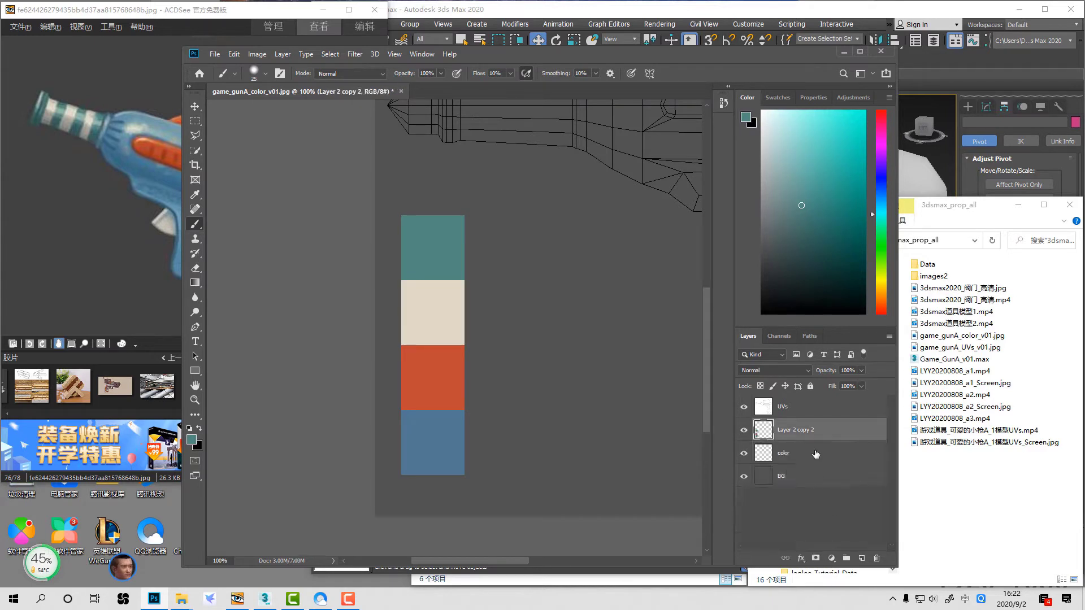
pyautogui.hotkey('ctrl', 'e')
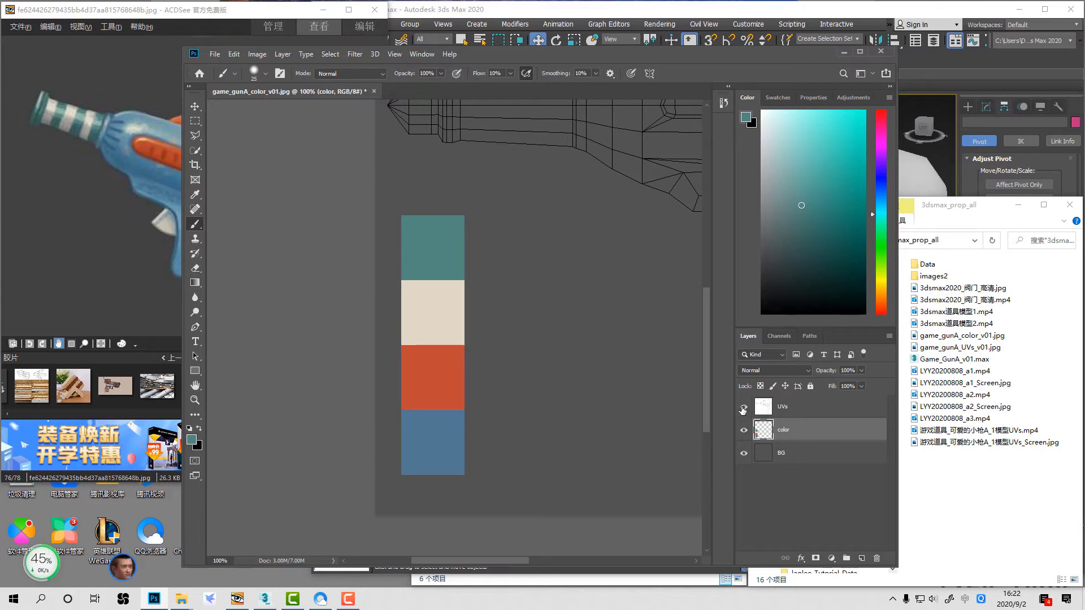
# Step: Duplicate the color layer
pyautogui.press('z')
pyautogui.press('shift')
pyautogui.press('z')
pyautogui.keyDown('alt'); pyautogui.click(561, 307); pyautogui.keyUp('alt')
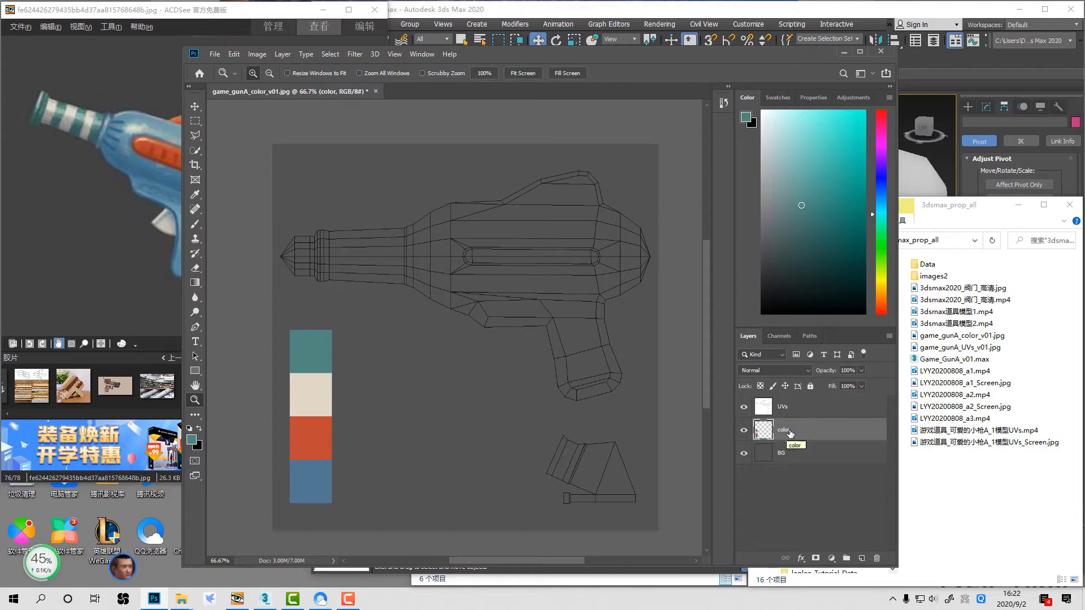
pyautogui.moveTo(818, 434); pyautogui.dragTo(861, 558)
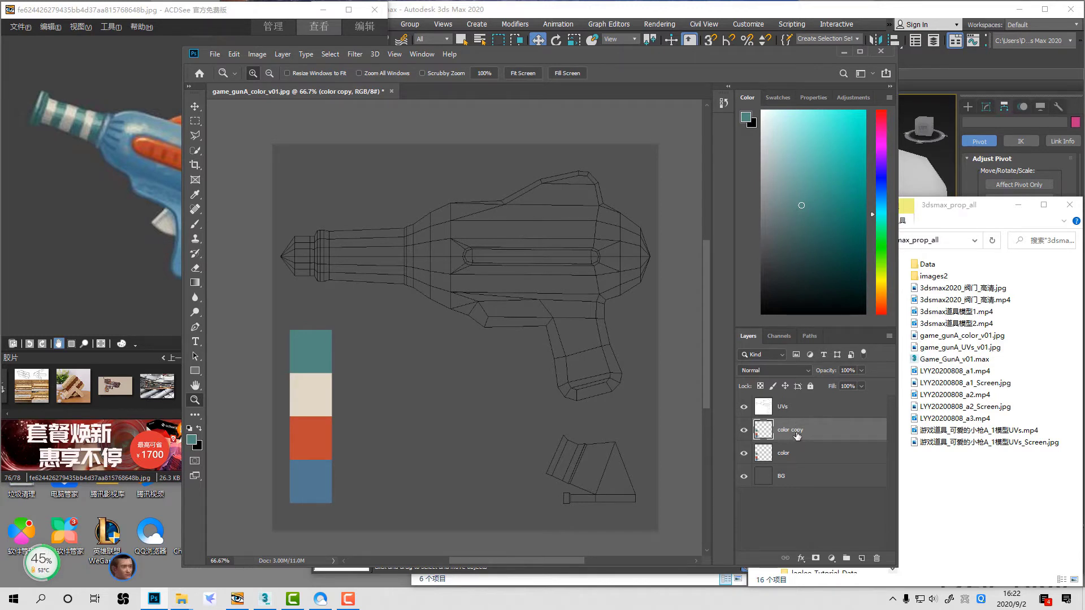
pyautogui.hotkey('ctrl', 'd')
# Step: Select rectangular areas around the gun UVs, excluding the swatches, and around the small lower UV pieces, and fill them with teal
pyautogui.press('l')
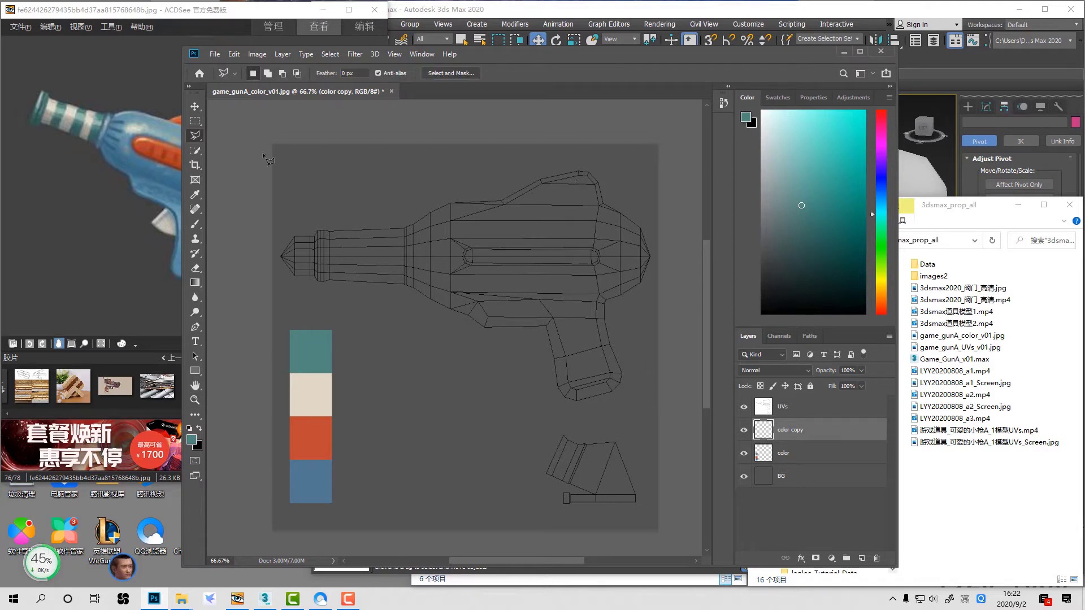
pyautogui.press('m')
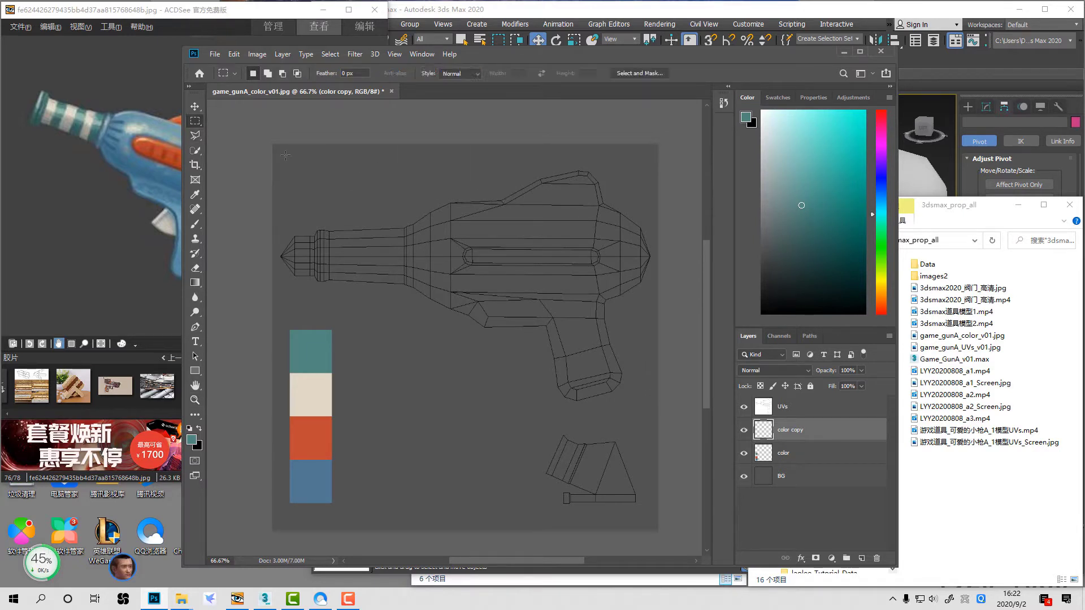
pyautogui.moveTo(272, 144)
pyautogui.mouseDown()
pyautogui.moveTo(591, 262)
pyautogui.moveTo(693, 400)
pyautogui.moveTo(679, 407)
pyautogui.mouseUp()
pyautogui.keyDown('alt'); pyautogui.moveTo(273, 441); pyautogui.dragTo(337, 323); pyautogui.keyUp('alt')
pyautogui.keyDown('shift'); pyautogui.moveTo(497, 418); pyautogui.dragTo(690, 519); pyautogui.keyUp('shift')
pyautogui.hotkey('alt', 'BackSpace')
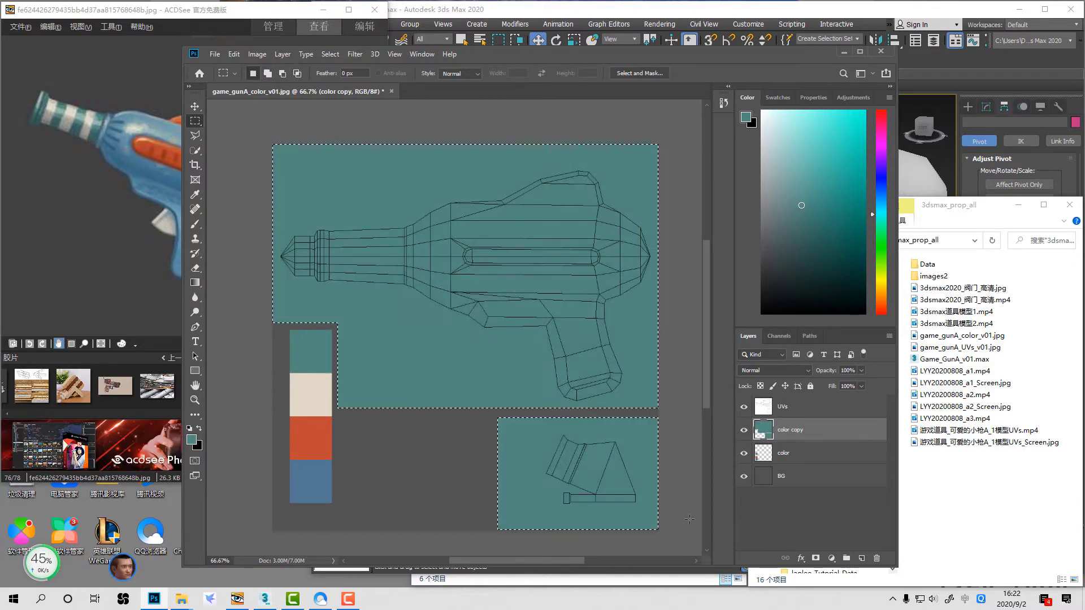
# Step: Sample the blue swatch, refill the selected UV areas with it and clear the selection
pyautogui.press('b')
pyautogui.press('b')
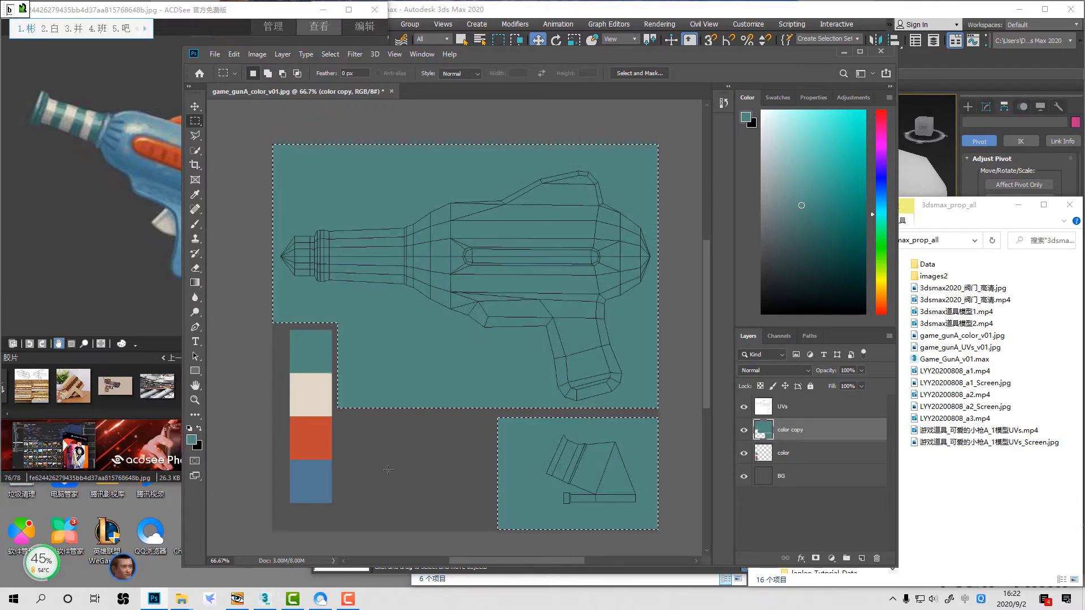
pyautogui.press('shift')
pyautogui.keyDown('alt'); pyautogui.click(314, 480); pyautogui.keyUp('alt')
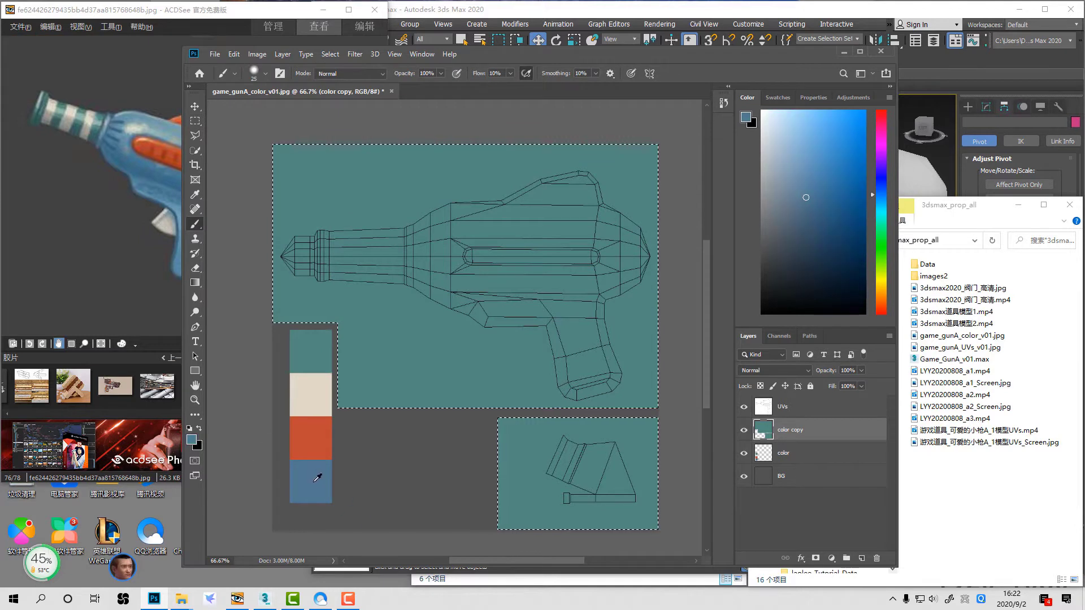
pyautogui.hotkey('alt', 'BackSpace')
pyautogui.hotkey('ctrl', 'd')
# Step: Hide the UVs layer and save the texture as game_gunA_color_v01.psd with its layers
pyautogui.click(743, 408)
pyautogui.hotkey('shift', 'ctrl', 's')
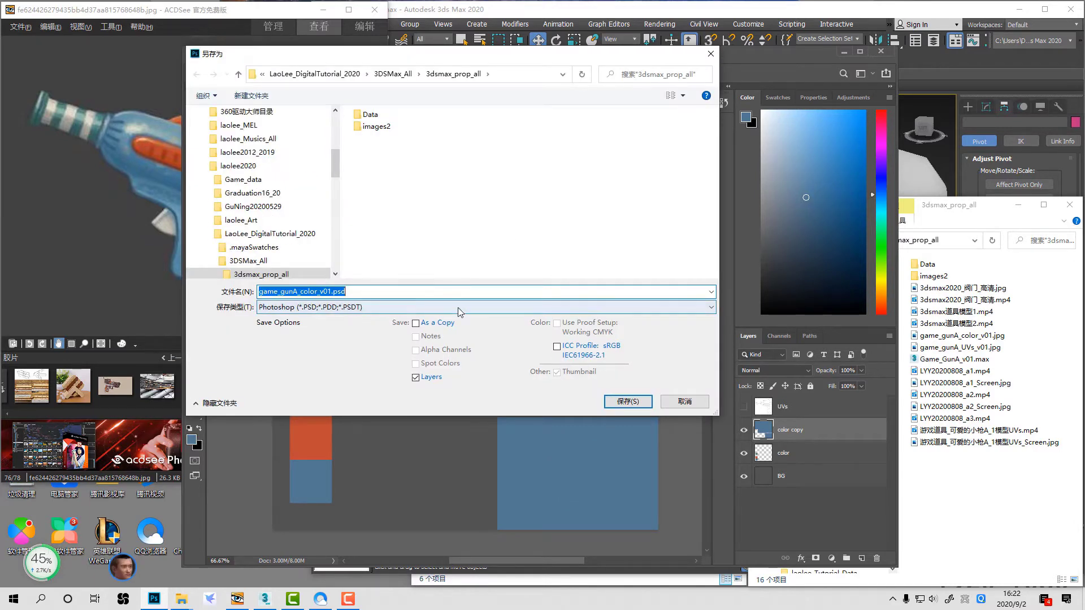
pyautogui.click(627, 401)
pyautogui.click(670, 172)
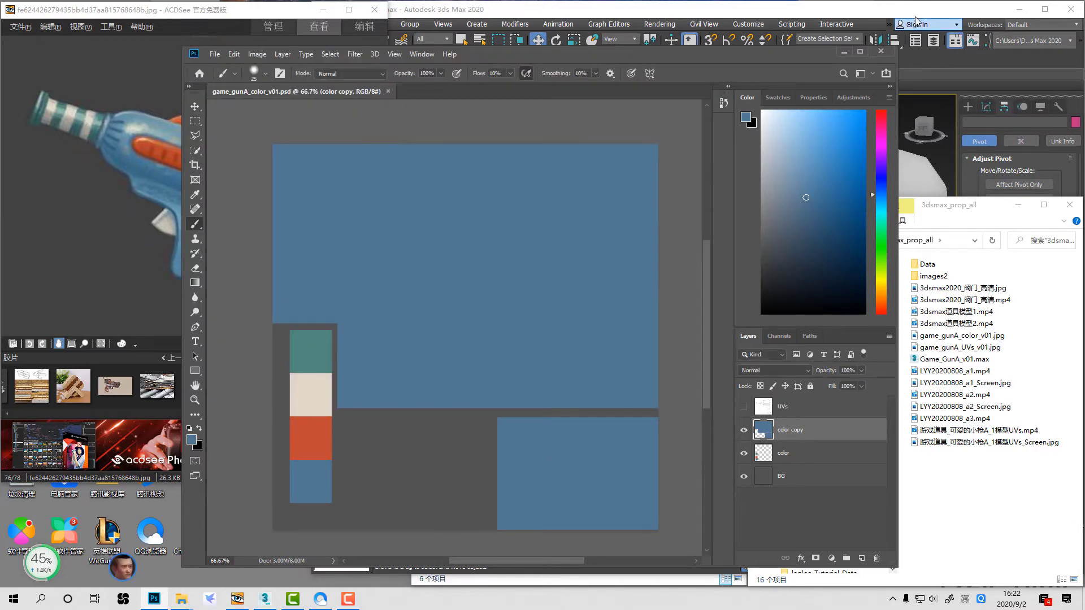
# Step: Switch to 3ds Max and assign Material #2 to the gun in the Slate Material Editor
pyautogui.click(917, 21)
pyautogui.click(817, 293)
pyautogui.press('m')
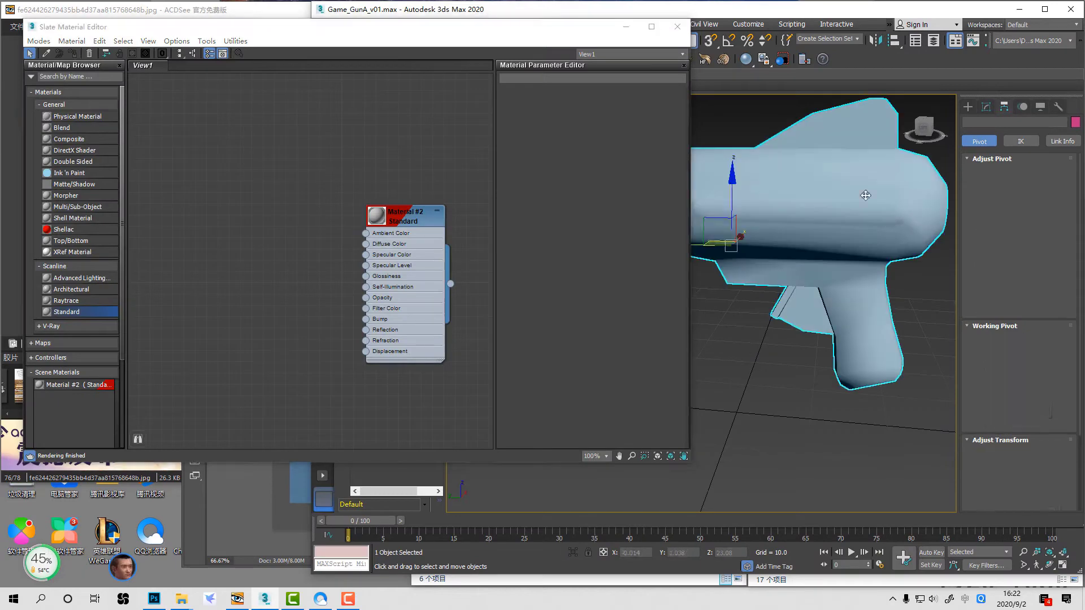
pyautogui.rightClick(403, 216)
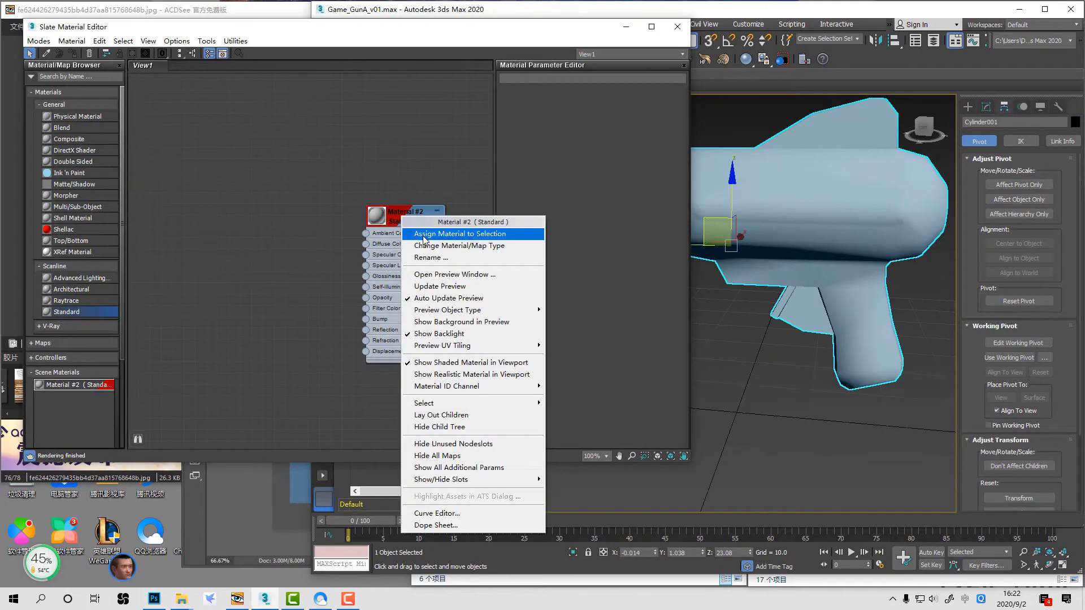
pyautogui.click(435, 235)
# Step: Show the parameters of Material #2 and choose a map type for its Diffuse color
pyautogui.doubleClick(404, 219)
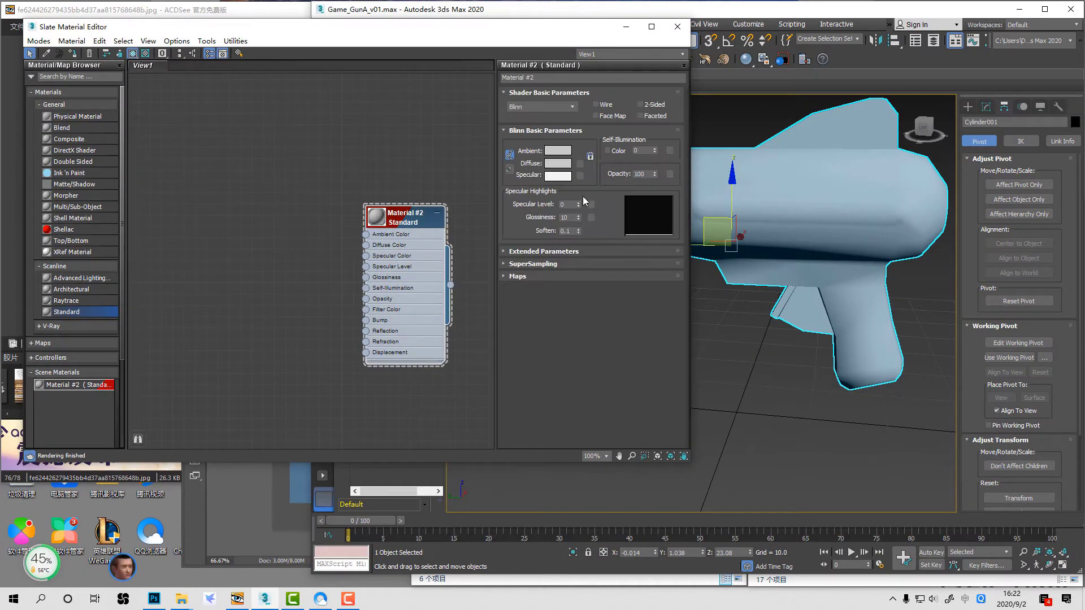
pyautogui.click(579, 163)
pyautogui.doubleClick(465, 181)
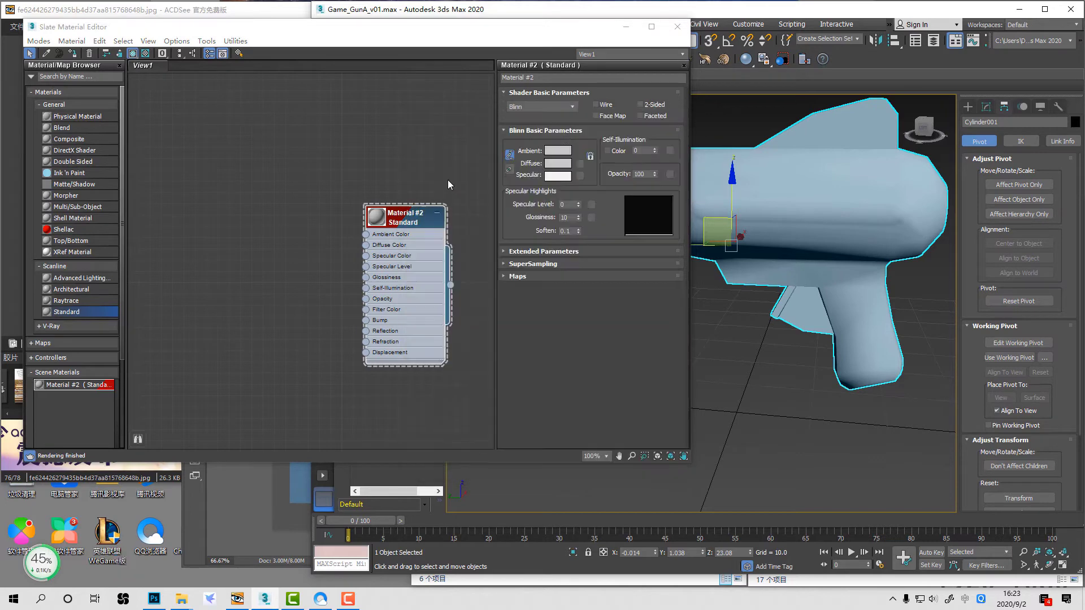
# Step: Load game_gunA_color_v01.jpg from the 3dsmax_prop_all folder as the diffuse bitmap of the gun's material
pyautogui.click(497, 47)
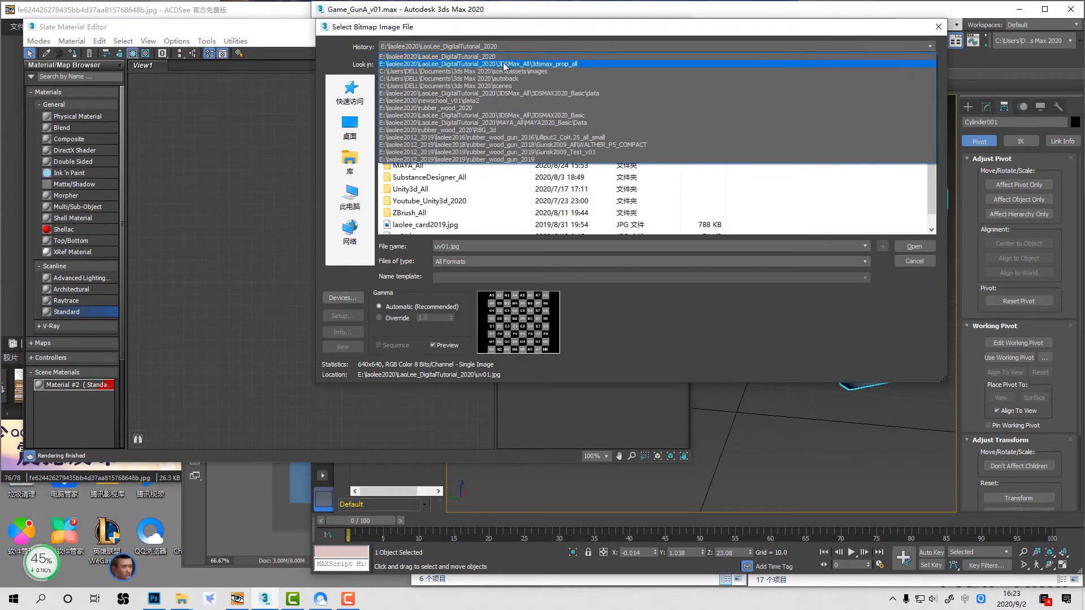
pyautogui.click(505, 67)
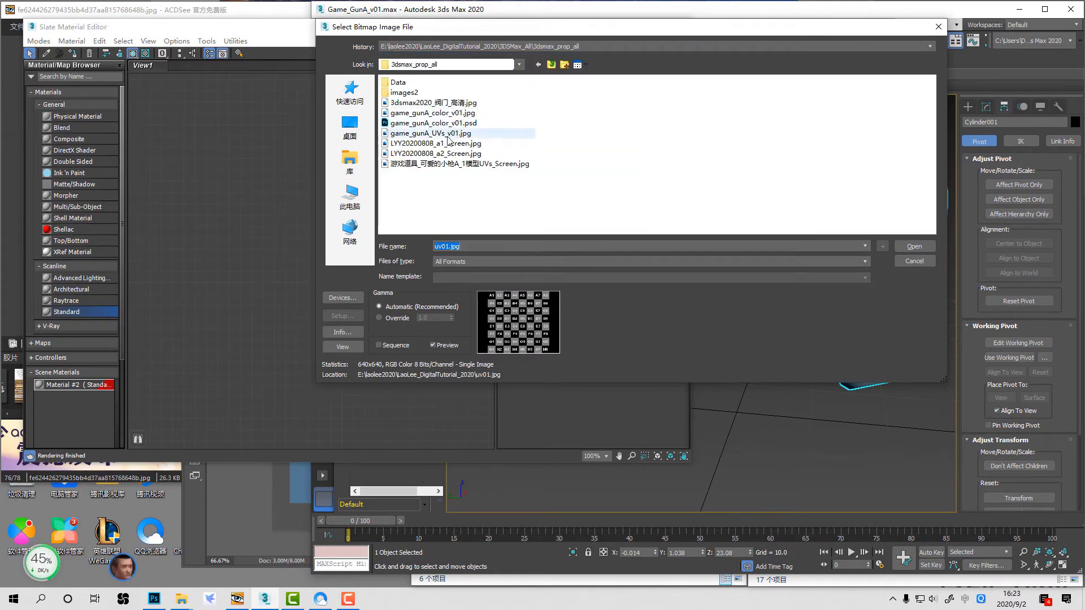
pyautogui.click(460, 115)
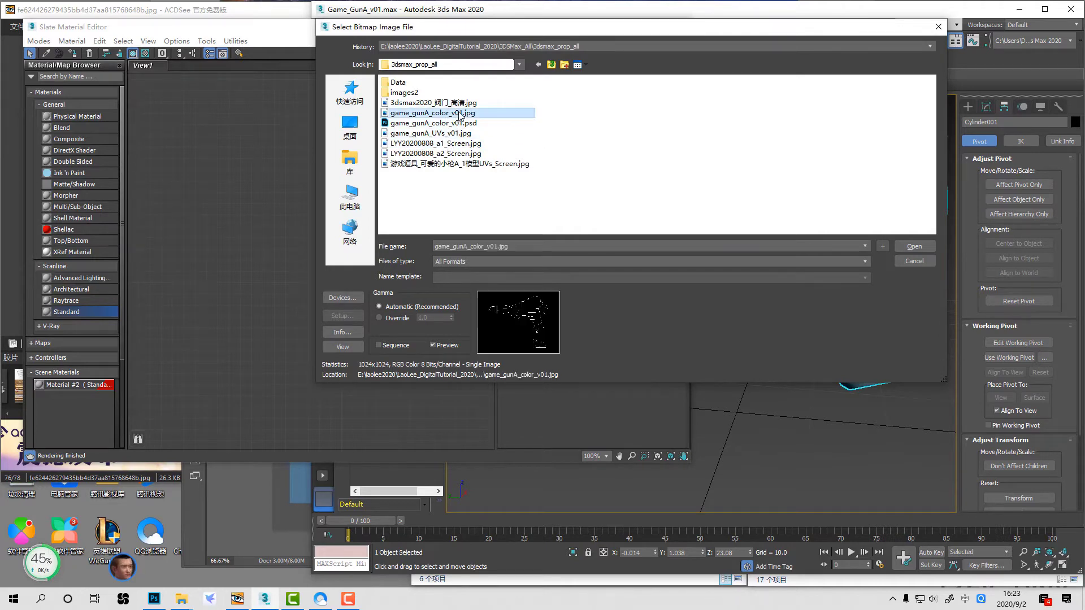
pyautogui.doubleClick(460, 115)
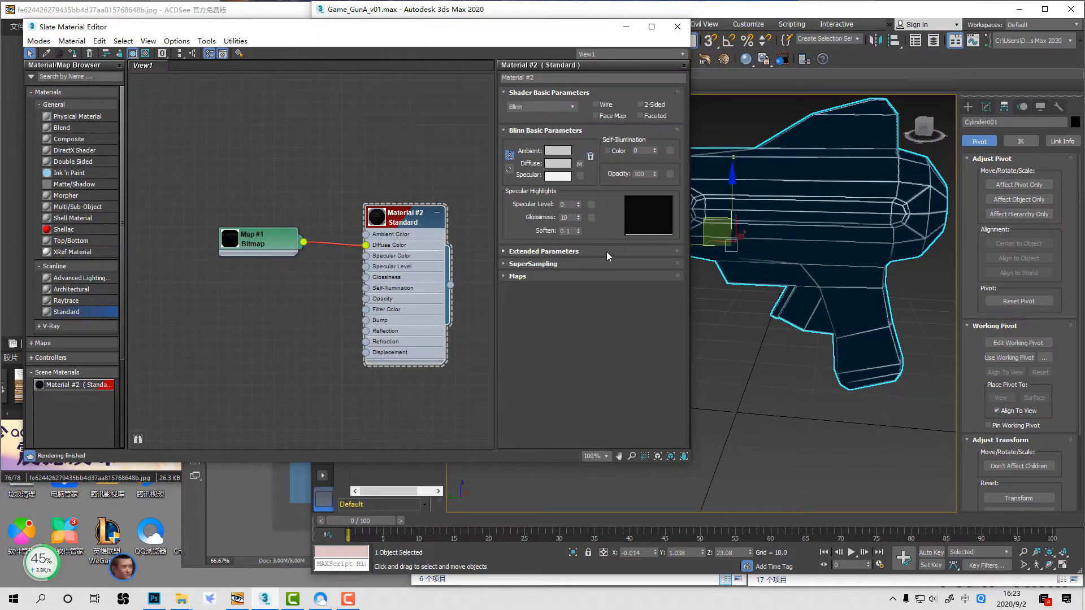
# Step: Replace the diffuse map's image with game_gunA_color_v01.psd and close the Slate Material Editor
pyautogui.click(580, 165)
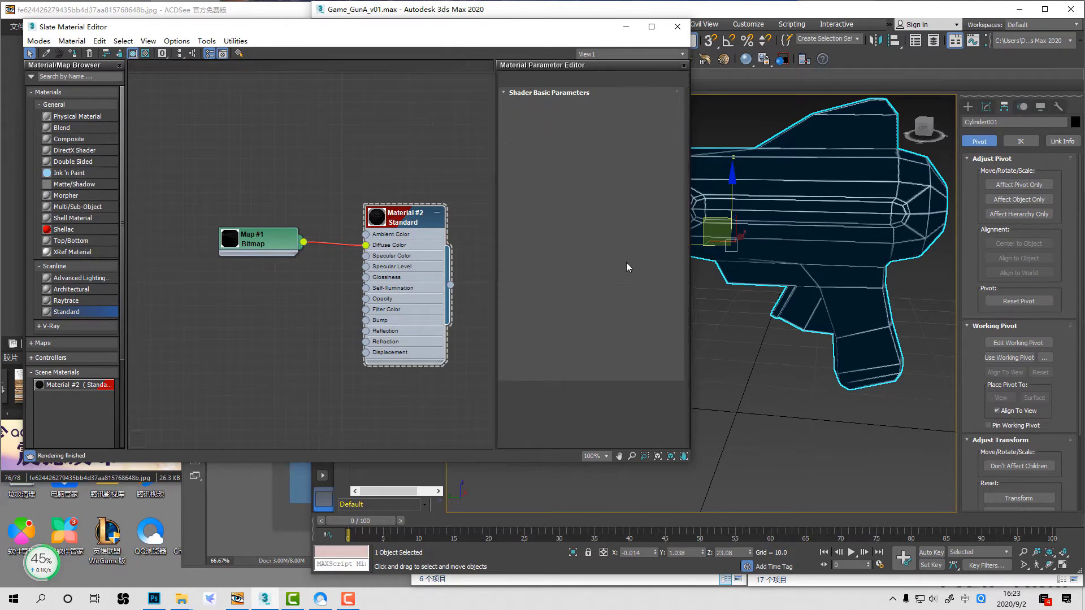
pyautogui.click(621, 236)
pyautogui.click(186, 151)
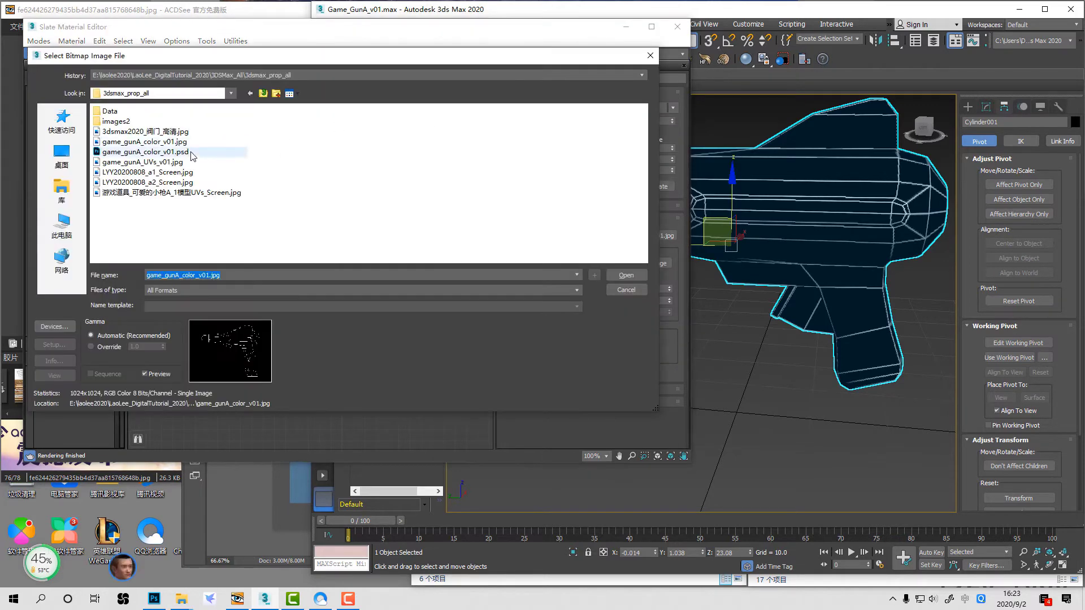
pyautogui.click(305, 326)
pyautogui.press('Return')
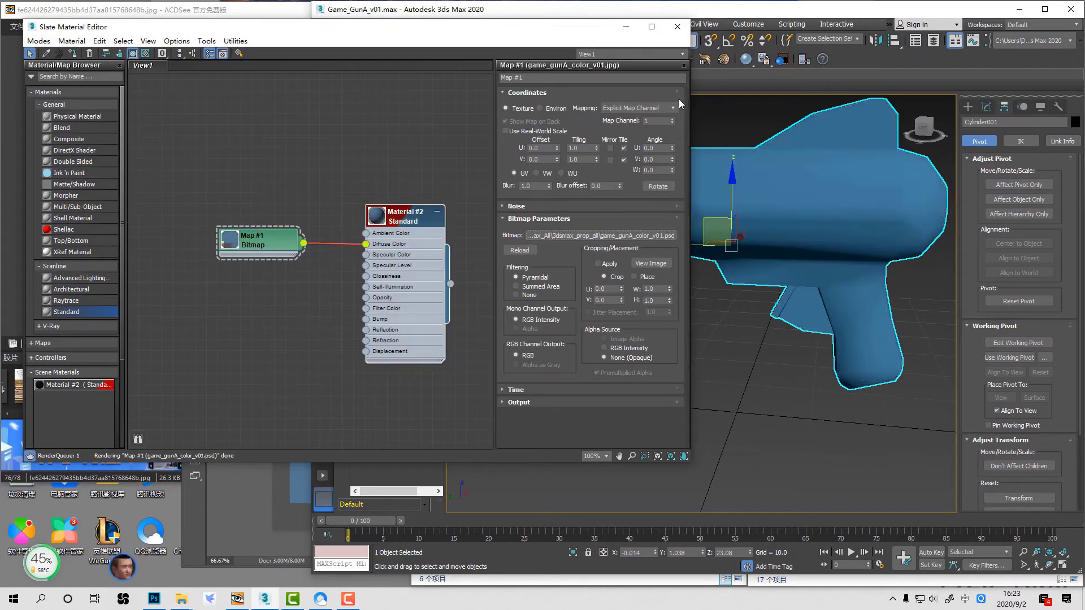
pyautogui.click(677, 27)
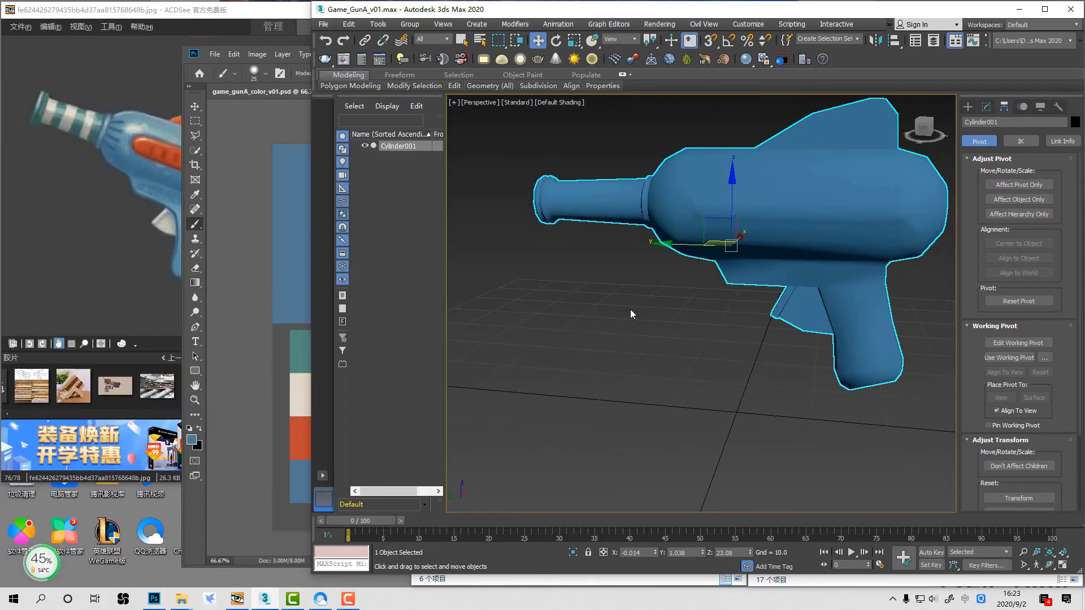
pyautogui.press('m')
pyautogui.click(678, 26)
# Step: Set the perspective viewport's shading to Flat Color and deselect the gun
pyautogui.click(570, 106)
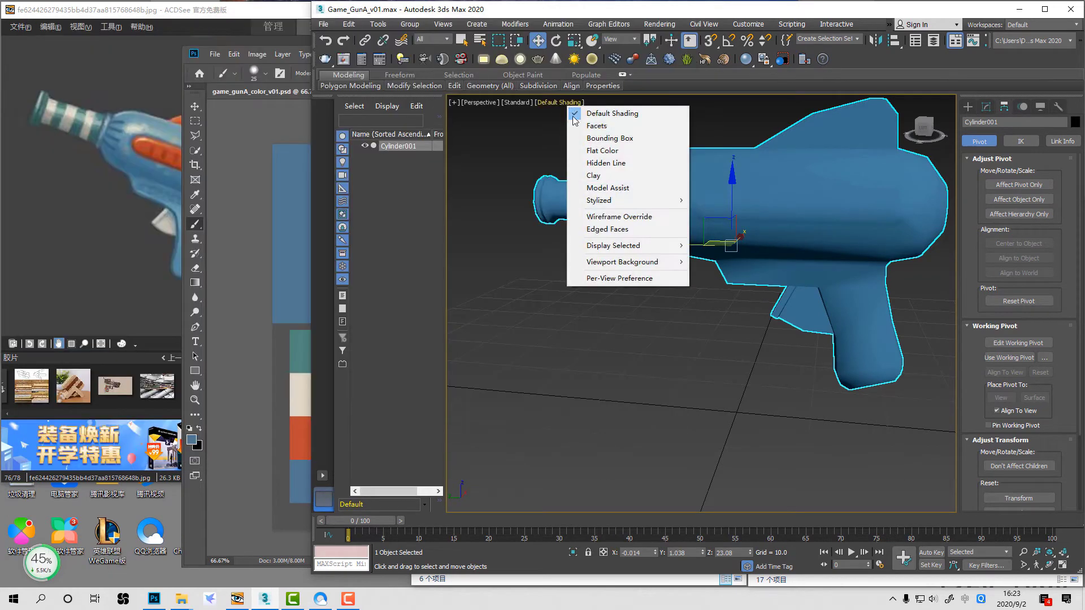
pyautogui.click(617, 152)
pyautogui.scroll(-5, 722, 357)
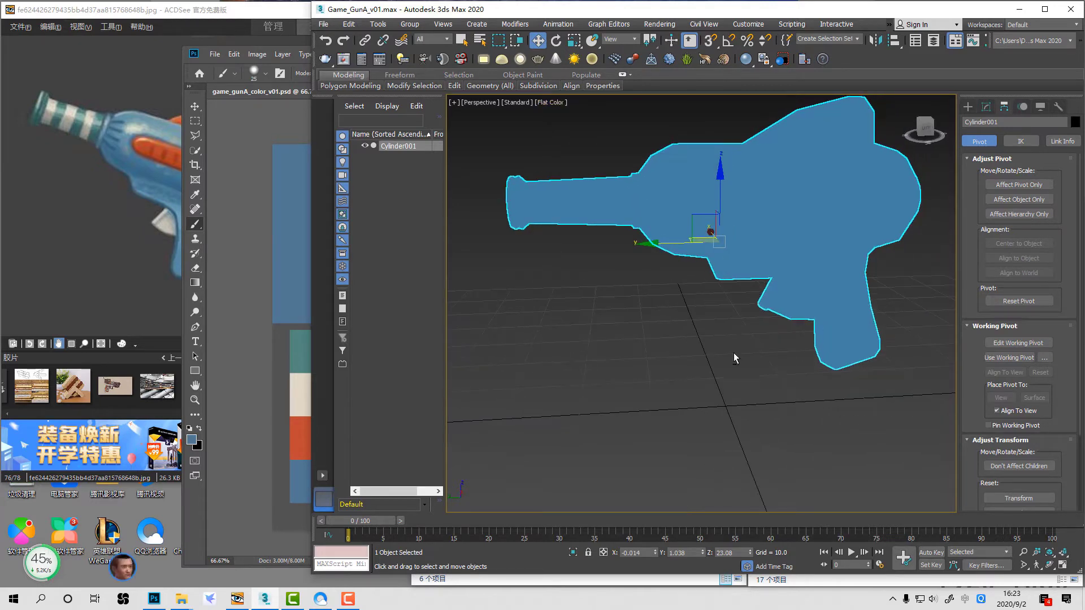
pyautogui.keyDown('alt'); pyautogui.moveTo(726, 352); pyautogui.dragTo(700, 298, button='middle'); pyautogui.keyUp('alt')
pyautogui.scroll(4, 727, 348)
pyautogui.click(717, 351)
pyautogui.scroll(3, 736, 303)
# Step: Switch to Photoshop and show the UVs layer over the gun's color texture
pyautogui.click(278, 310)
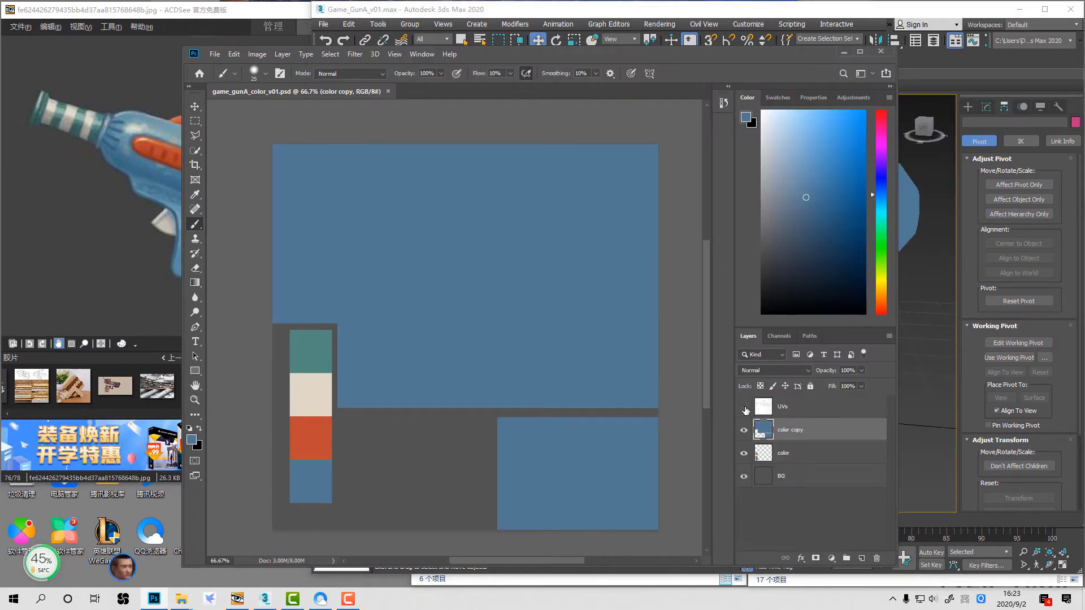
pyautogui.click(744, 406)
pyautogui.press('z')
pyautogui.moveTo(420, 221); pyautogui.dragTo(606, 297)
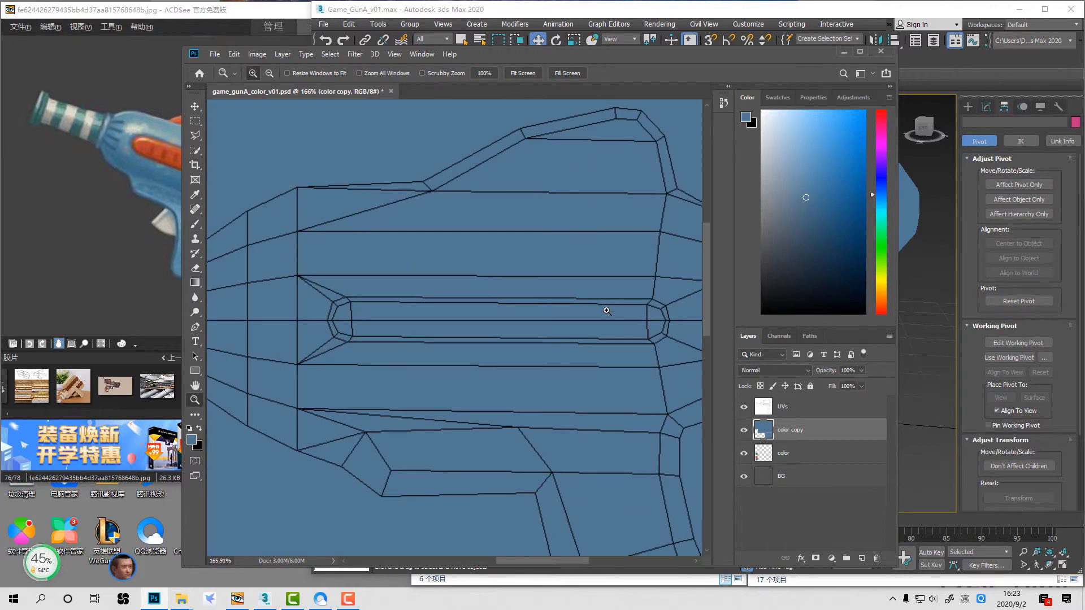
# Step: Outline the long rounded slot in the middle of the gun body with the Polygonal Lasso, following the UV lines
pyautogui.press('l')
pyautogui.click(666, 305)
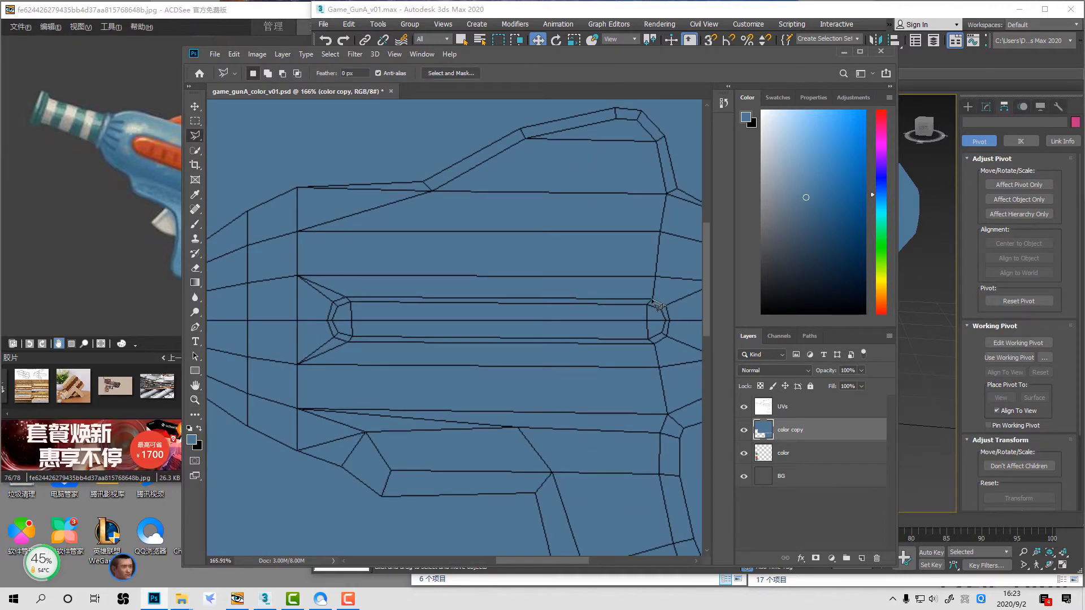
pyautogui.click(651, 299)
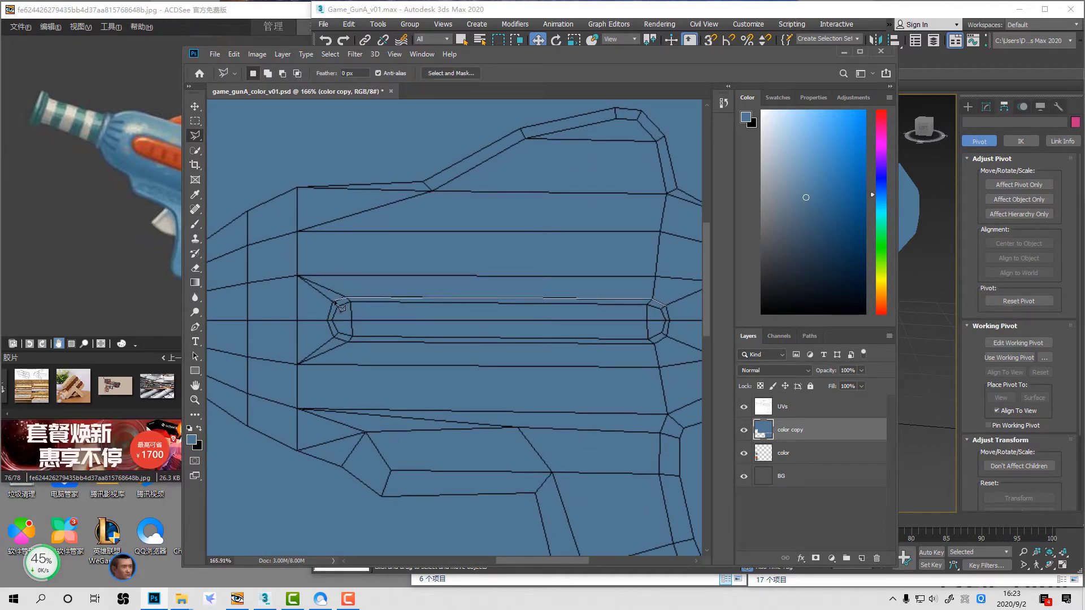
pyautogui.click(350, 342)
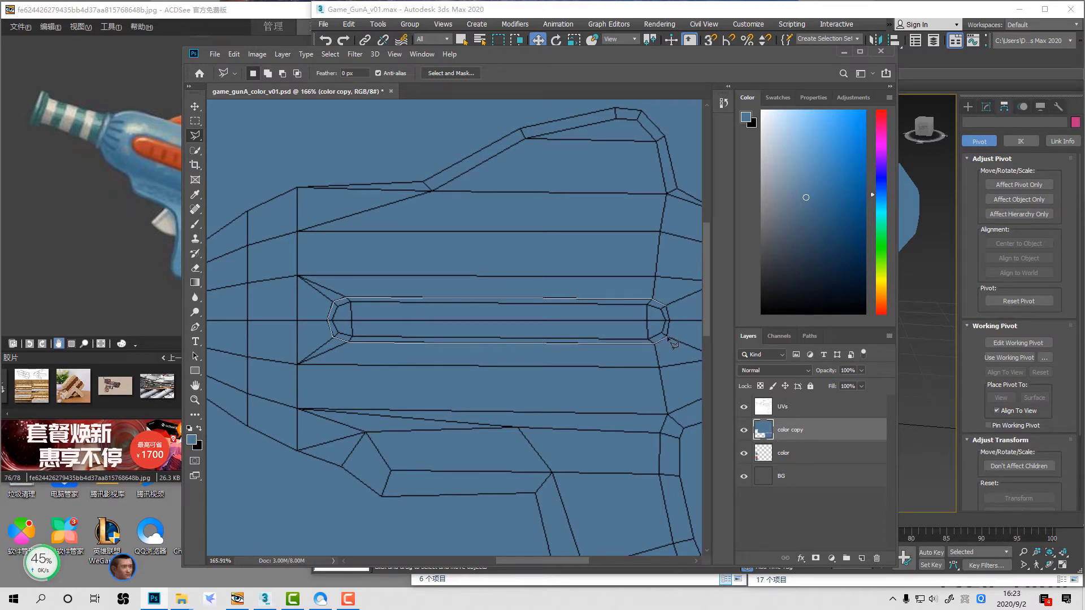
pyautogui.click(668, 311)
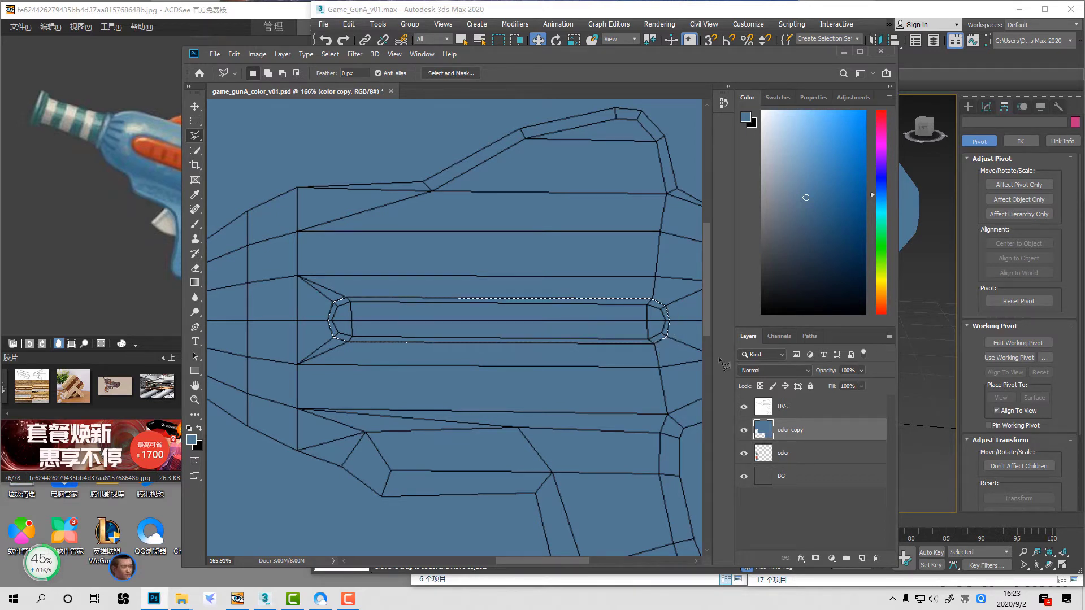
# Step: Add a new layer, fill the slot selection with the sampled orange-red palette color, and deselect
pyautogui.click(861, 558)
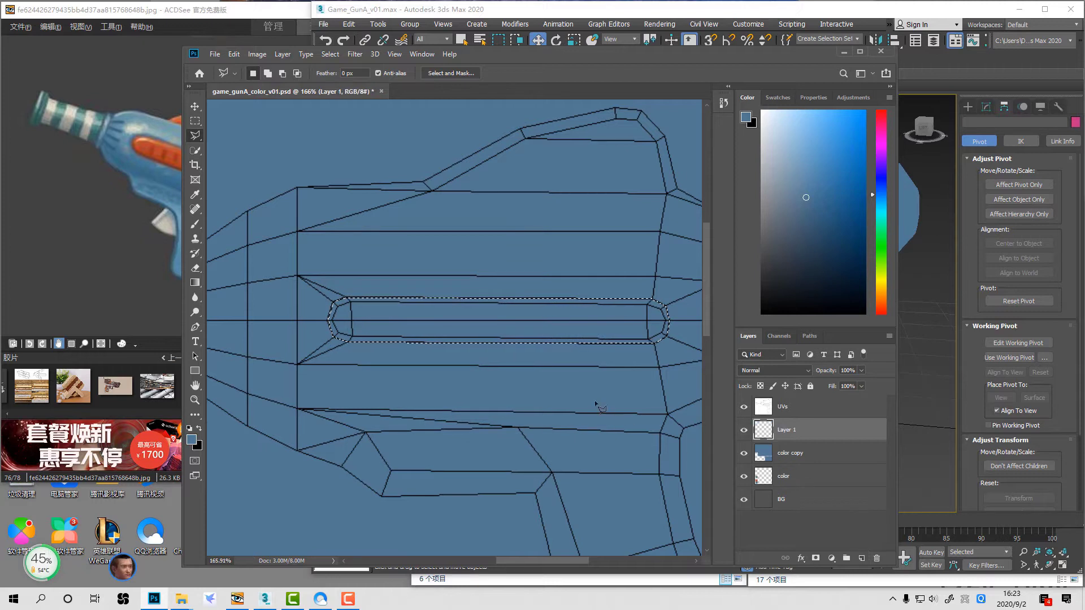
pyautogui.moveTo(471, 409); pyautogui.dragTo(629, 338)
pyautogui.press('b')
pyautogui.moveTo(428, 407); pyautogui.dragTo(419, 263)
pyautogui.moveTo(348, 457); pyautogui.dragTo(346, 414)
pyautogui.keyDown('alt'); pyautogui.click(354, 422); pyautogui.keyUp('alt')
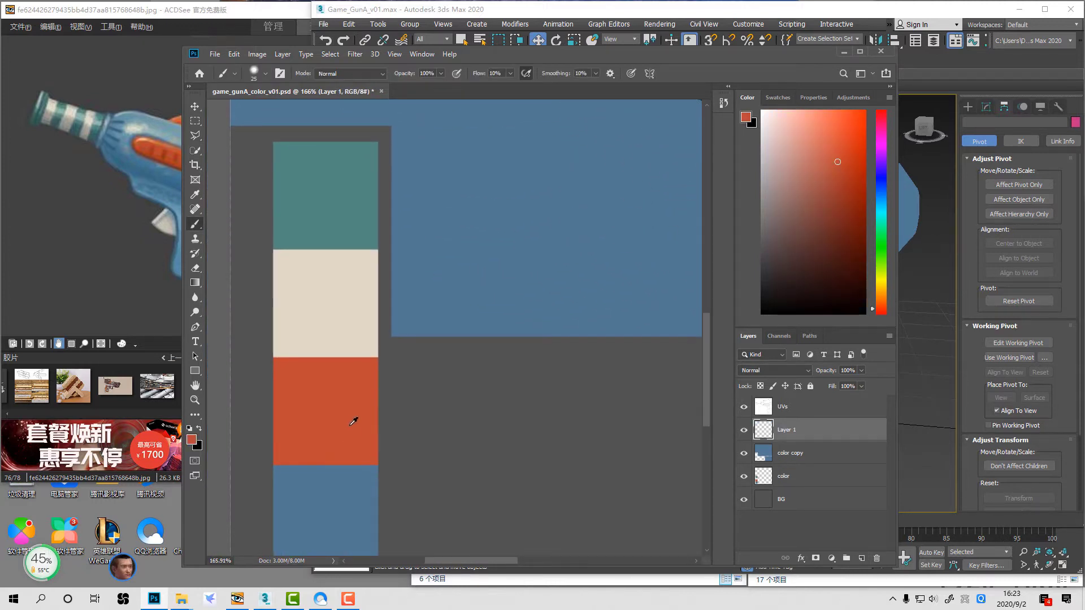
pyautogui.press('z')
pyautogui.rightClick(484, 411)
pyautogui.click(492, 418)
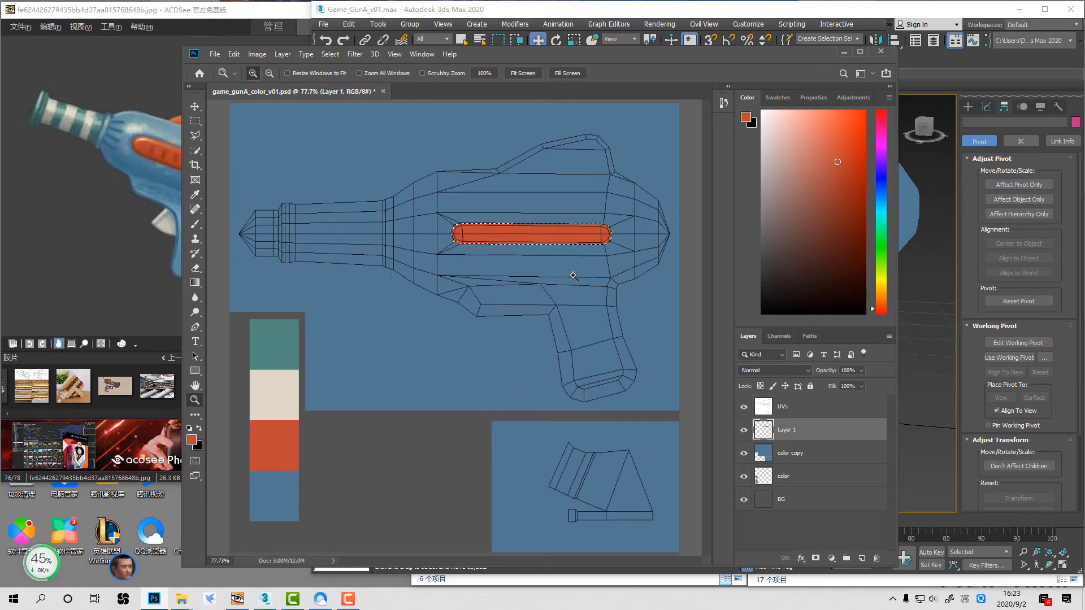
pyautogui.hotkey('ctrl', 'd')
# Step: Select the fin on top of the gun with a loose Polygonal Lasso outline and fill it with orange-red
pyautogui.moveTo(461, 128); pyautogui.dragTo(665, 203)
pyautogui.press('l')
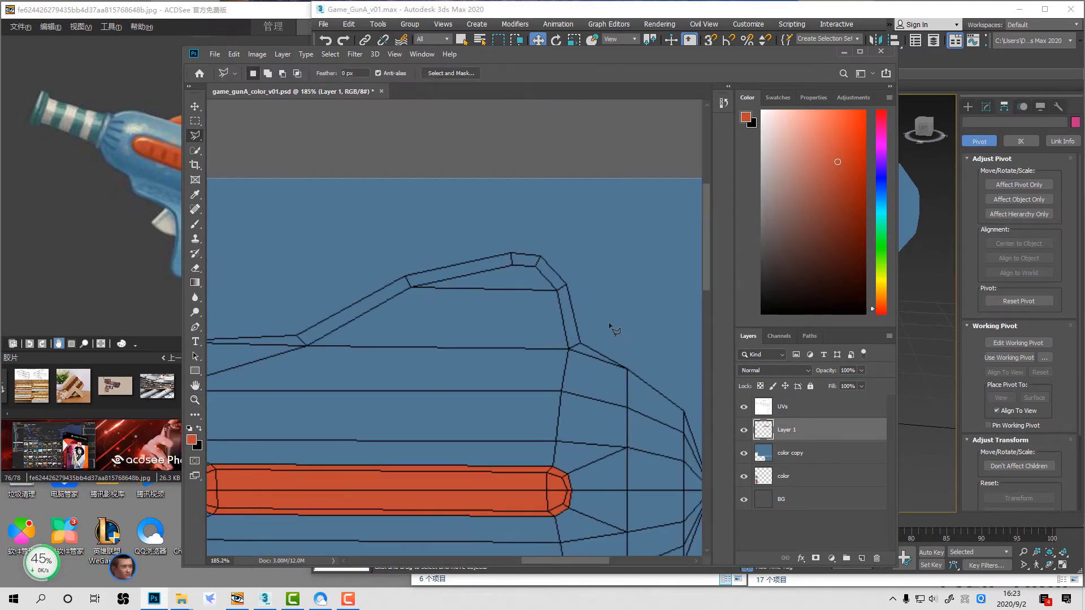
pyautogui.click(627, 275)
pyautogui.click(569, 349)
pyautogui.click(305, 346)
pyautogui.click(232, 268)
pyautogui.click(451, 188)
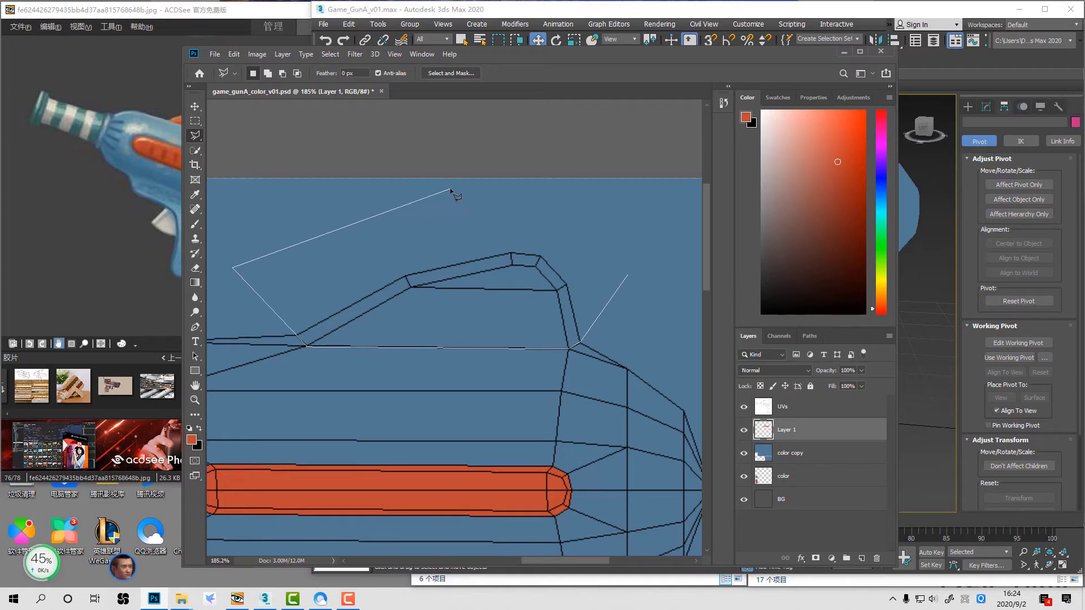
pyautogui.doubleClick(615, 245)
pyautogui.hotkey('alt', 'BackSpace')
pyautogui.hotkey('ctrl', 'd')
# Step: Check the toy gun reference image in ACDSee and sample the cream palette swatch as the foreground color in Photoshop
pyautogui.press('z')
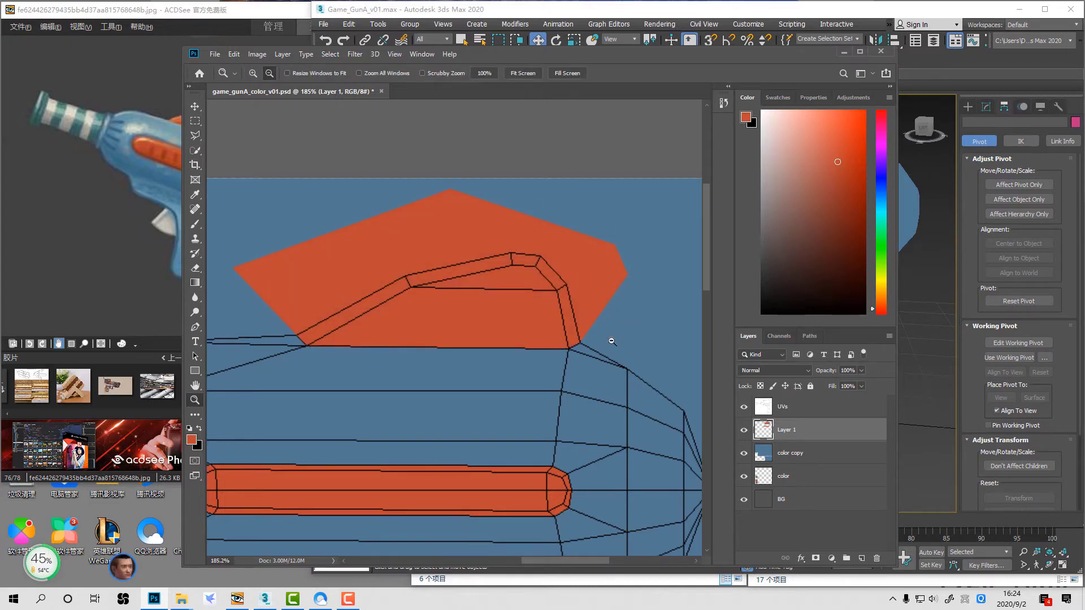
pyautogui.keyDown('alt'); pyautogui.click(611, 342); pyautogui.keyUp('alt')
pyautogui.keyDown('alt'); pyautogui.click(605, 340); pyautogui.keyUp('alt')
pyautogui.moveTo(521, 340); pyautogui.dragTo(663, 255)
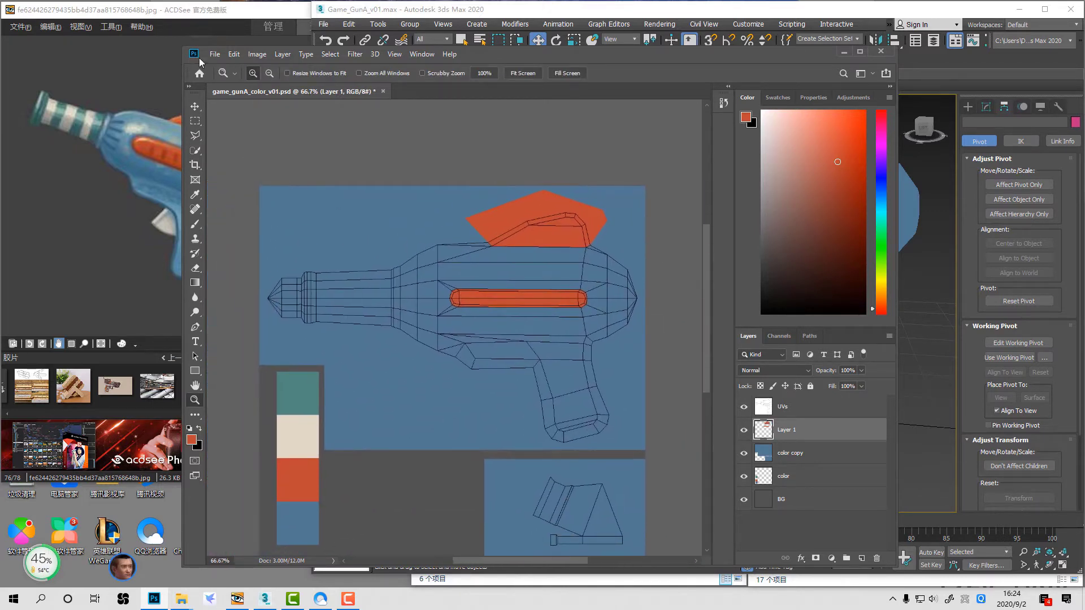
pyautogui.click(193, 15)
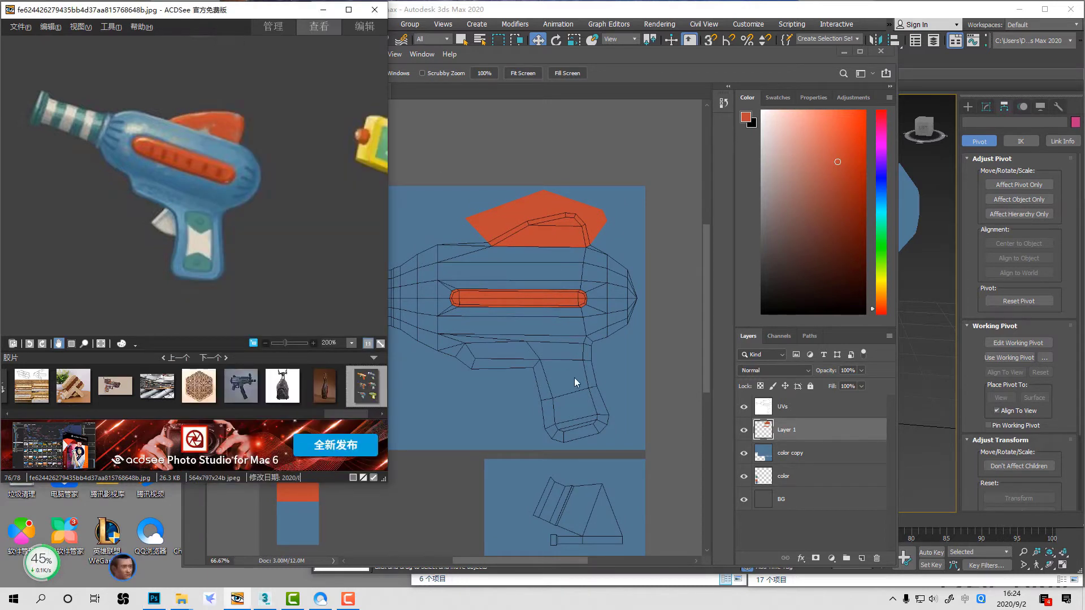
pyautogui.click(569, 305)
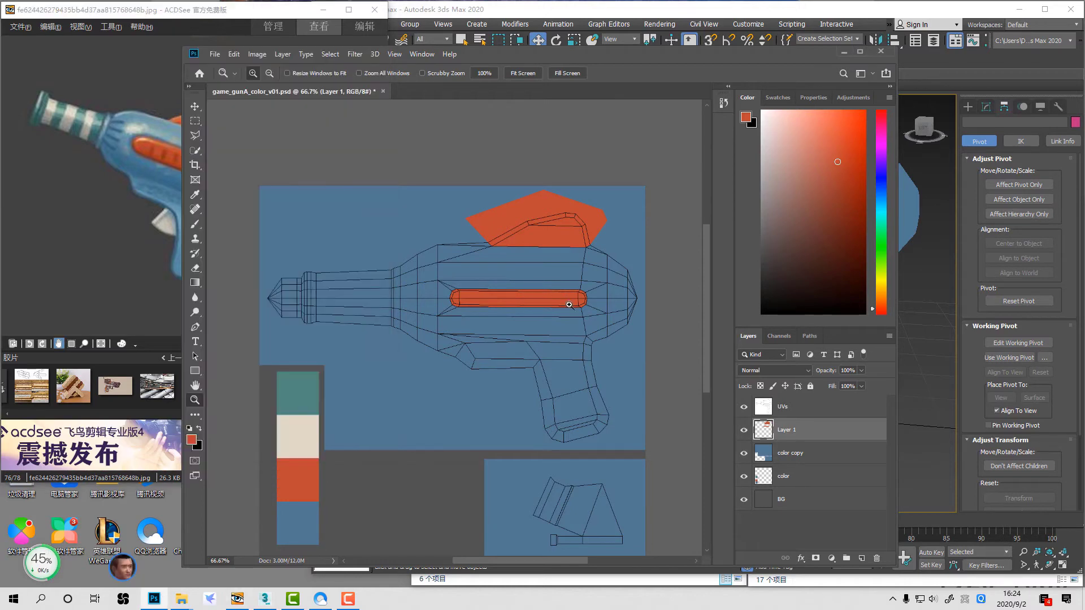
pyautogui.scroll(-3, 595, 342)
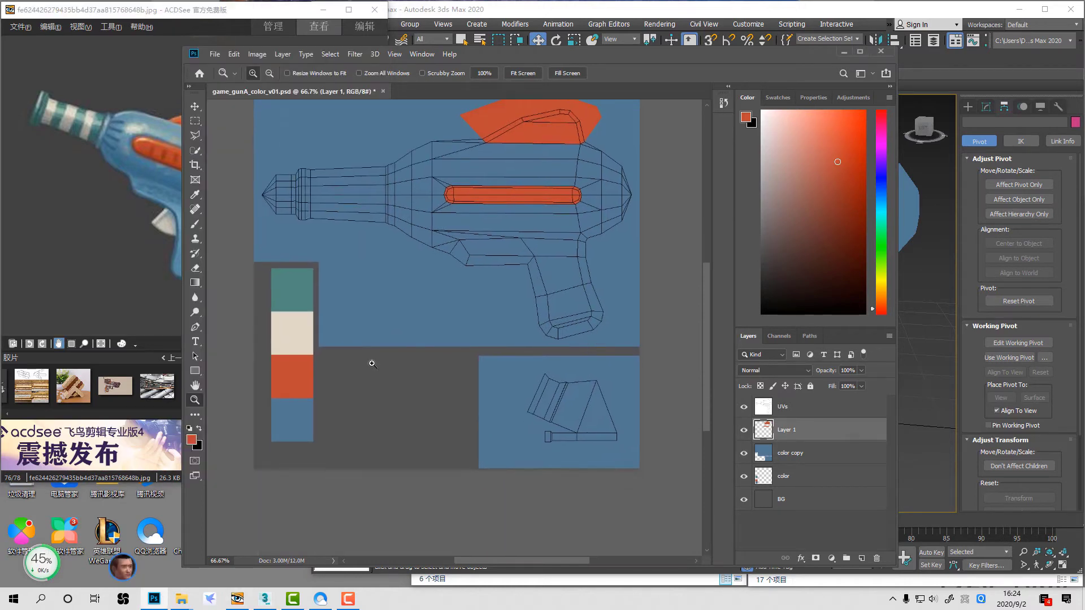
pyautogui.press('b')
pyautogui.keyDown('alt'); pyautogui.click(298, 334); pyautogui.keyUp('alt')
# Step: Select the separate blue block around the small trigger UV pieces, fill it with cream, and deselect
pyautogui.press('z')
pyautogui.moveTo(470, 348); pyautogui.dragTo(654, 490)
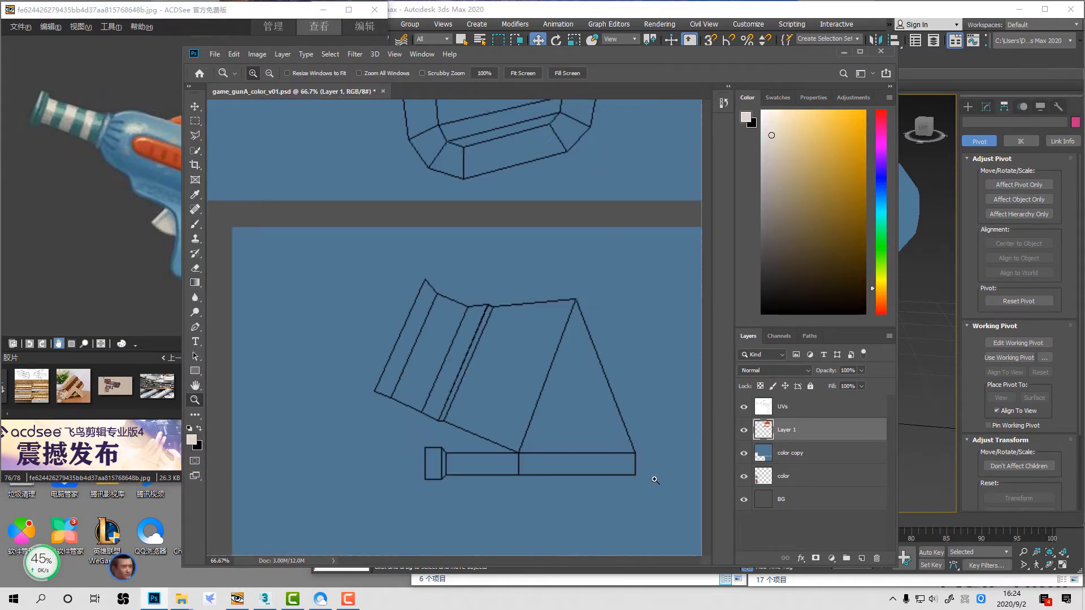
pyautogui.keyDown('alt'); pyautogui.click(566, 358); pyautogui.keyUp('alt')
pyautogui.press('m')
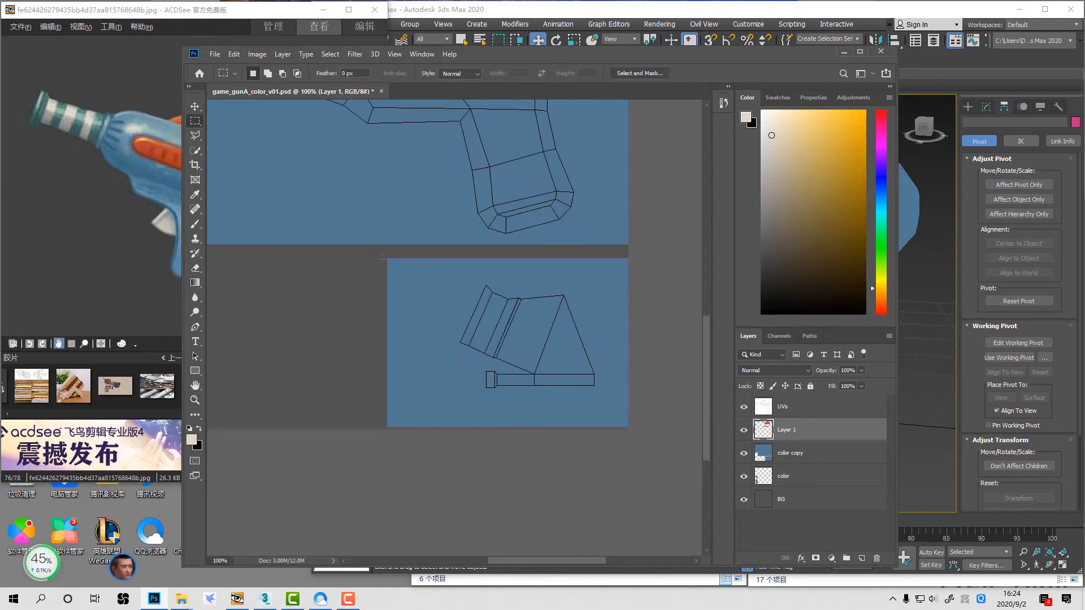
pyautogui.moveTo(379, 256); pyautogui.dragTo(678, 459)
pyautogui.hotkey('alt', 'Delete')
pyautogui.hotkey('ctrl', 'd')
# Step: Make a rectangular selection around the gun barrel's UVs, ending where the barrel meets the body
pyautogui.press('z')
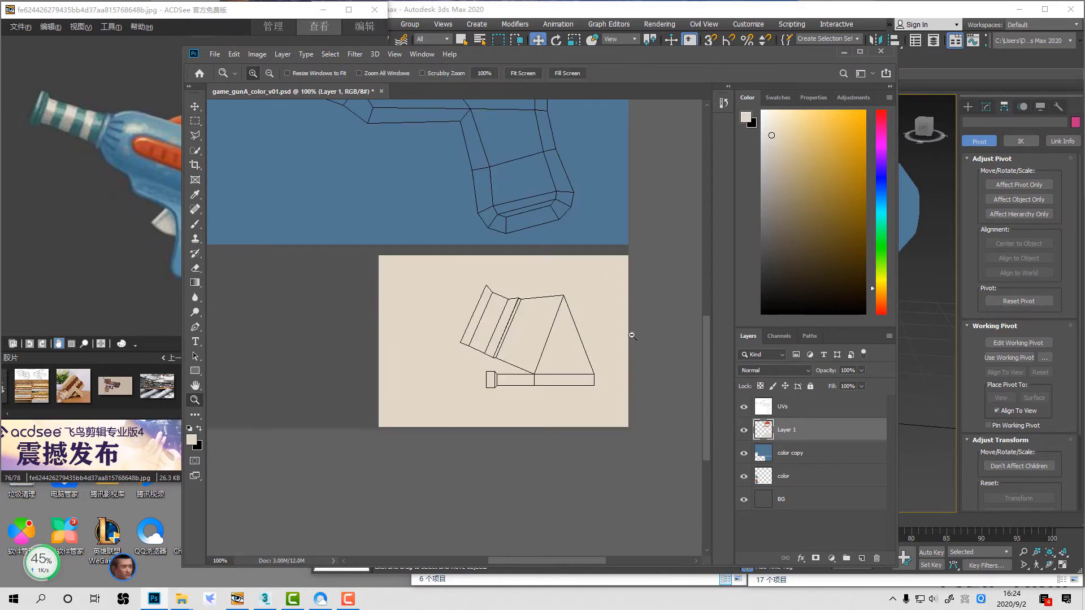
pyautogui.keyDown('alt'); pyautogui.click(561, 329); pyautogui.keyUp('alt')
pyautogui.keyDown('alt'); pyautogui.click(562, 330); pyautogui.keyUp('alt')
pyautogui.keyDown('alt'); pyautogui.click(435, 286); pyautogui.keyUp('alt')
pyautogui.moveTo(436, 286); pyautogui.dragTo(649, 376)
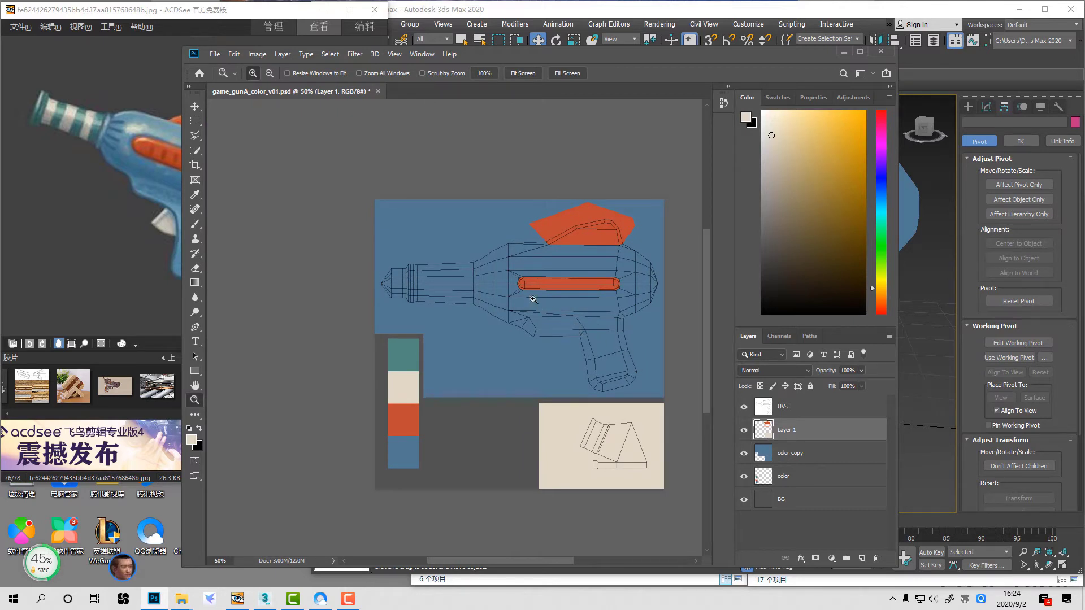
pyautogui.moveTo(373, 199); pyautogui.dragTo(606, 403)
pyautogui.press('m')
pyautogui.moveTo(389, 305); pyautogui.dragTo(502, 310)
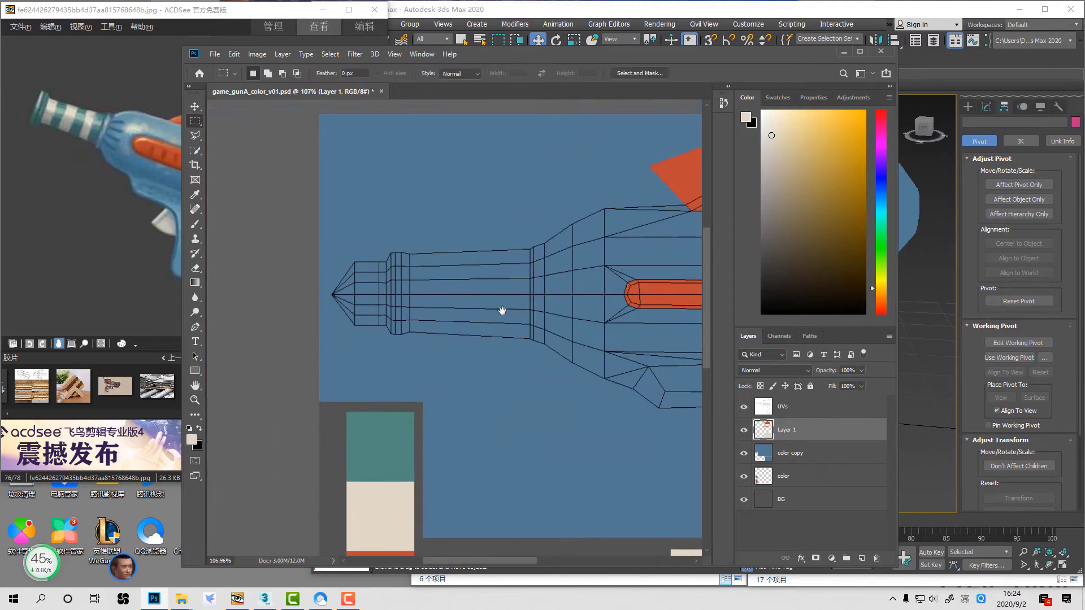
pyautogui.moveTo(318, 200)
pyautogui.mouseDown()
pyautogui.moveTo(551, 367)
pyautogui.moveTo(528, 372)
pyautogui.mouseUp()
# Step: Sample the teal palette swatch and fill the barrel selection with it
pyautogui.press('b')
pyautogui.keyDown('alt'); pyautogui.click(369, 424); pyautogui.keyUp('alt')
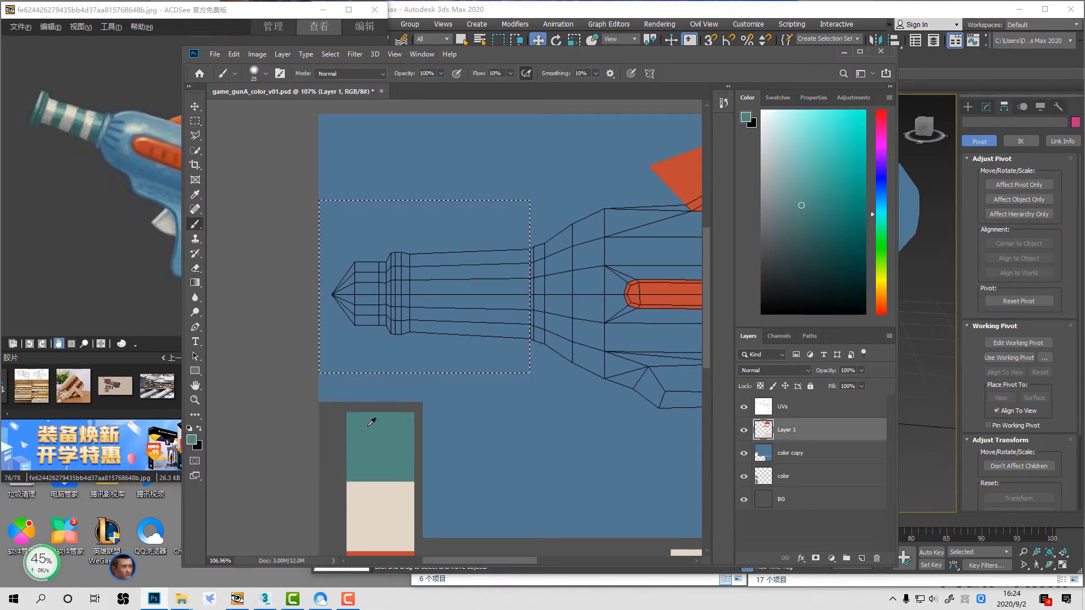
pyautogui.moveTo(564, 298); pyautogui.dragTo(382, 274)
pyautogui.moveTo(123, 220); pyautogui.dragTo(119, 217)
pyautogui.click(543, 298)
pyautogui.keyDown('ctrl'); pyautogui.hscroll(-5, 541, 293); pyautogui.keyUp('ctrl')
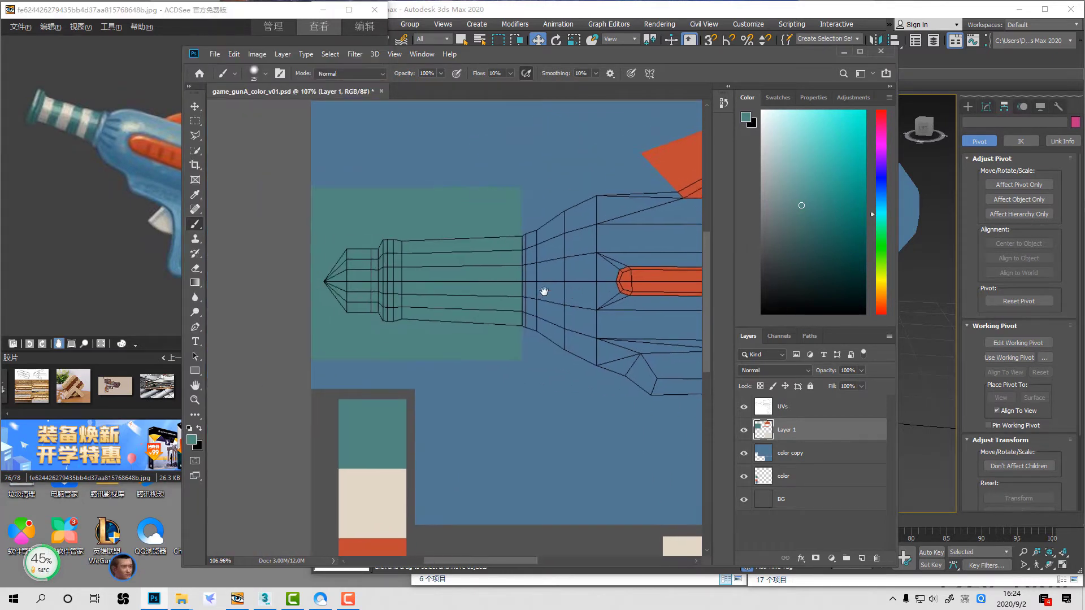
# Step: Add a new layer above the color fills, clear the selection, and make Layer 1 active again
pyautogui.click(861, 558)
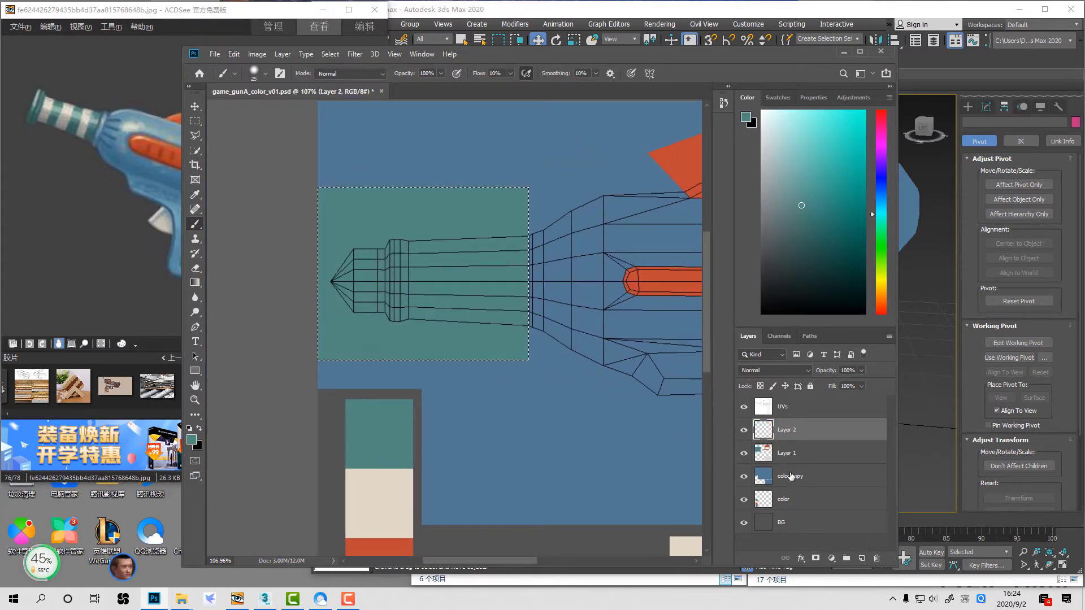
pyautogui.hotkey('ctrl', 'd')
pyautogui.click(789, 457)
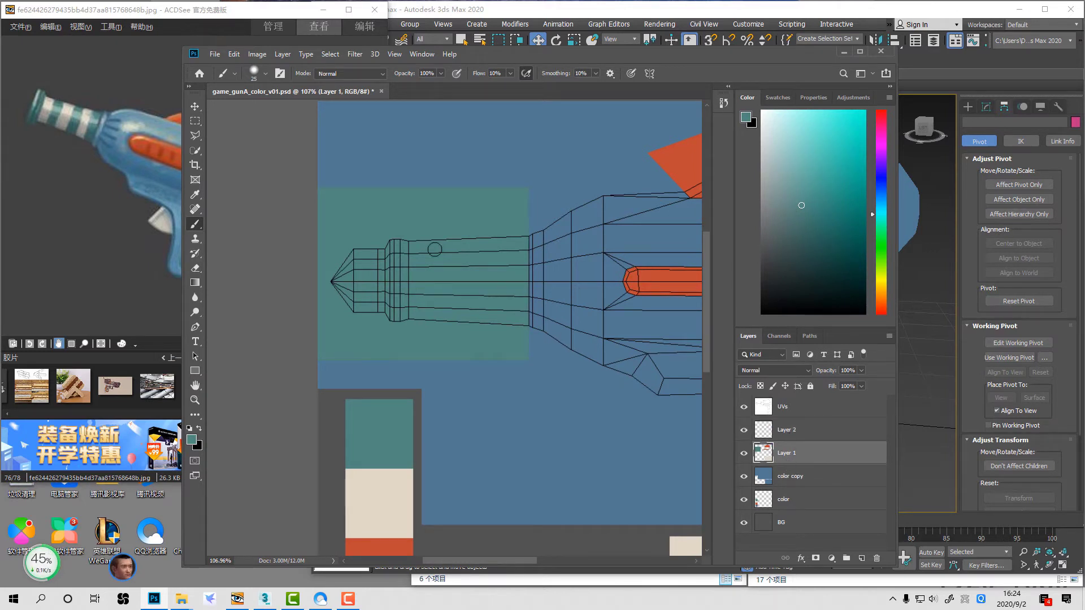
# Step: On Layer 2, select a narrow vertical strip across the barrel UVs and fill it with the sampled cream palette color
pyautogui.press('m')
pyautogui.click(791, 431)
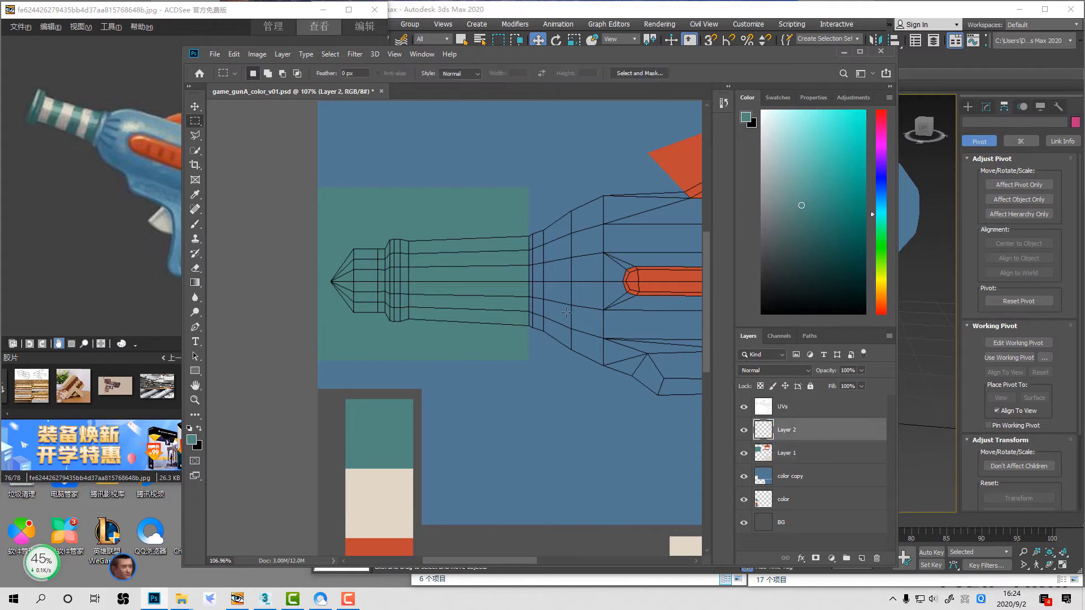
pyautogui.moveTo(414, 158)
pyautogui.mouseDown()
pyautogui.moveTo(445, 383)
pyautogui.moveTo(475, 380)
pyautogui.mouseUp()
pyautogui.press('b')
pyautogui.keyDown('alt'); pyautogui.click(409, 484); pyautogui.keyUp('alt')
pyautogui.hotkey('alt', 'Delete')
# Step: Move the cream stripe so its front edge lines up with the edge line just behind the muzzle ring
pyautogui.press('v')
pyautogui.moveTo(434, 297); pyautogui.dragTo(434, 302)
pyautogui.press('z')
pyautogui.moveTo(396, 247); pyautogui.dragTo(485, 334)
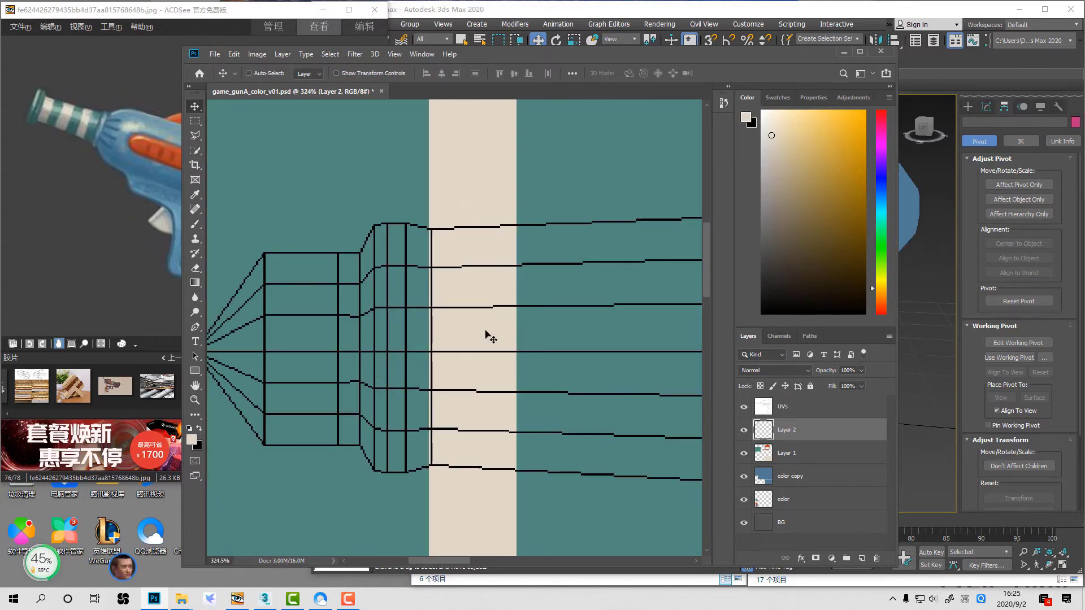
pyautogui.press('Right')
pyautogui.press('z')
pyautogui.keyDown('alt'); pyautogui.scroll(-5, 487, 325); pyautogui.keyUp('alt')
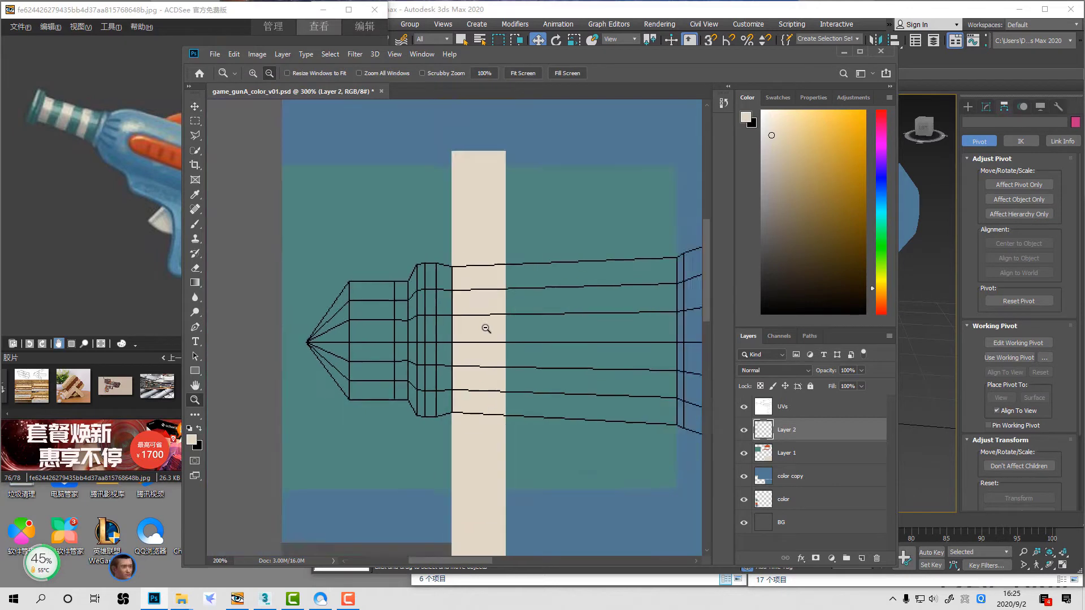
# Step: Shorten the cream stripe from its lower end and adjust its width with Free Transform
pyautogui.hotkey('ctrl', 't')
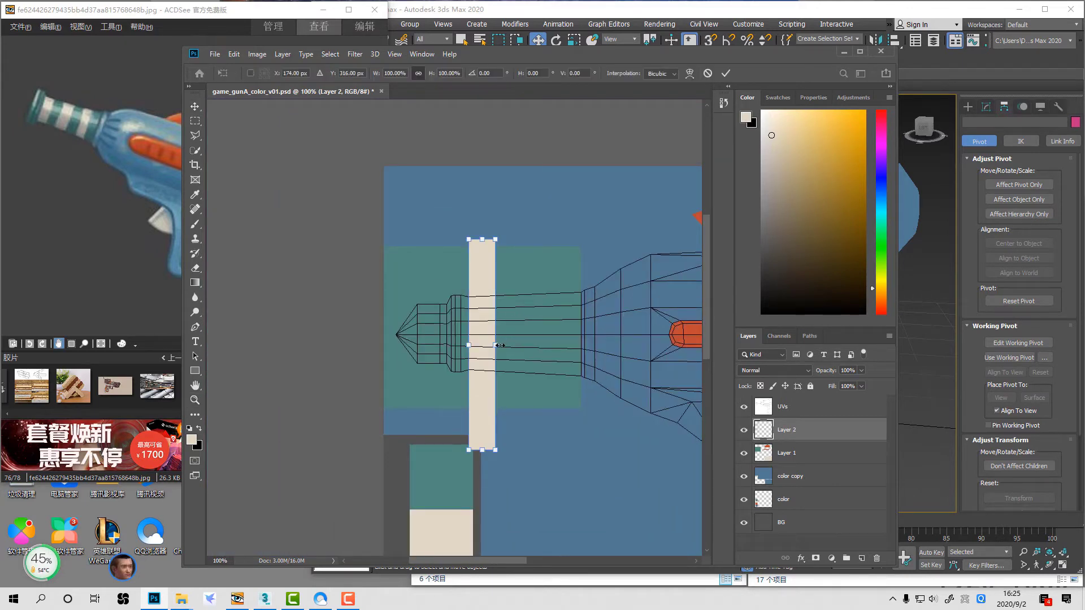
pyautogui.moveTo(483, 449); pyautogui.dragTo(483, 419)
pyautogui.moveTo(500, 333); pyautogui.dragTo(578, 356)
pyautogui.press('Return')
# Step: Lay out three cream stripes of different widths along the barrel and merge them into Layer 2
pyautogui.hotkey('ctrl', 't')
pyautogui.press('Return')
pyautogui.hotkey('ctrl', 't')
pyautogui.press('Return')
pyautogui.hotkey('ctrl', 'e')
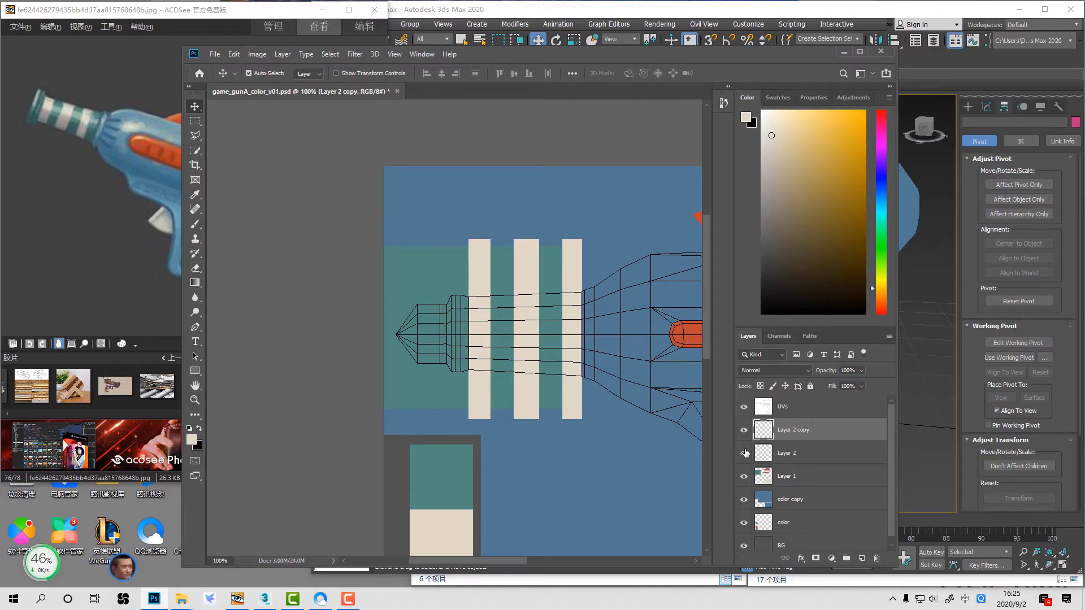
pyautogui.hotkey('ctrl', 'e')
# Step: Compress the three stripes horizontally to about 80% width, leaving teal between the last stripe and the gun body
pyautogui.hotkey('ctrl', 't')
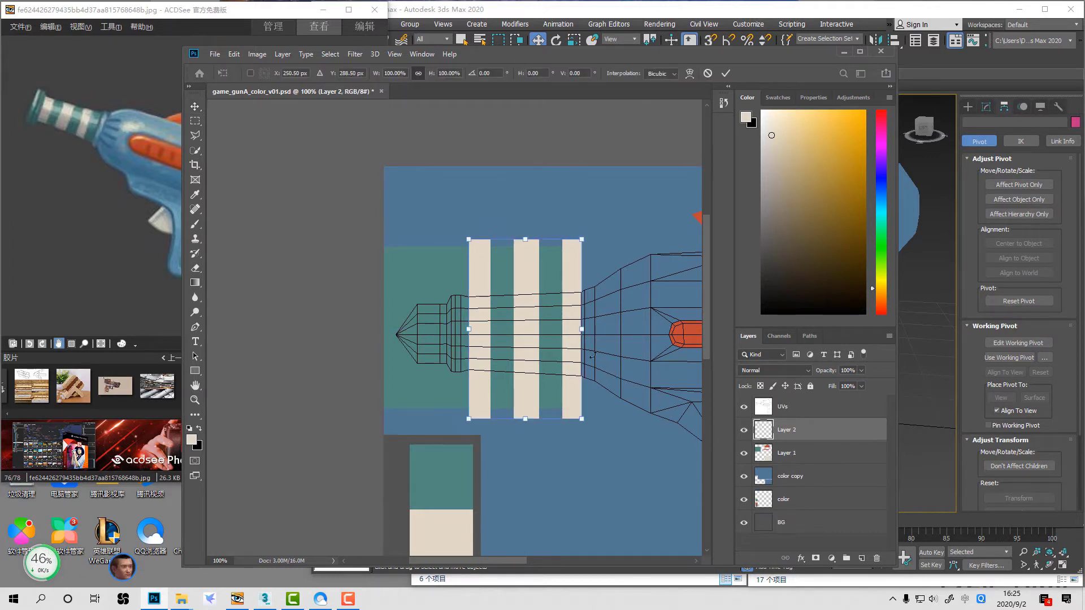
pyautogui.moveTo(584, 337); pyautogui.dragTo(560, 347)
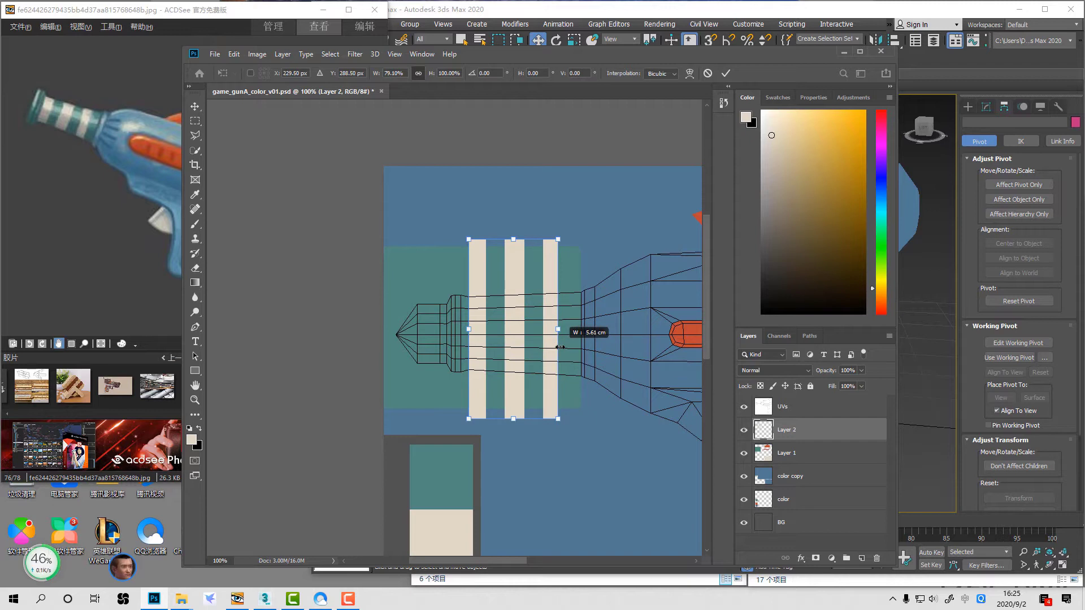
pyautogui.moveTo(560, 347); pyautogui.dragTo(562, 347)
pyautogui.press('Return')
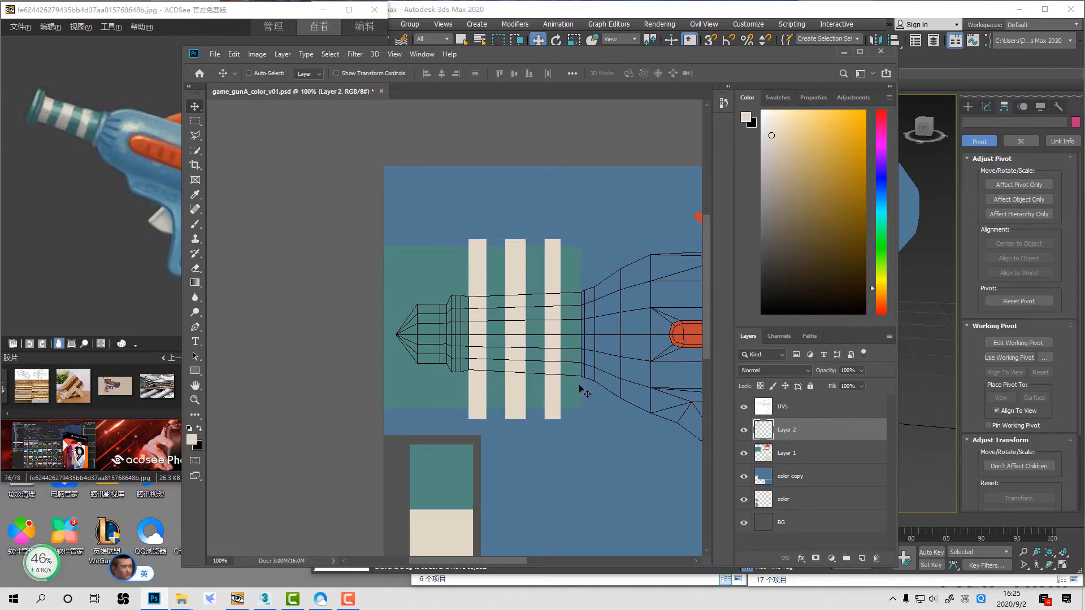
# Step: Select the two stripes nearest the gun body, nudge them slightly toward it, and deselect
pyautogui.press('m')
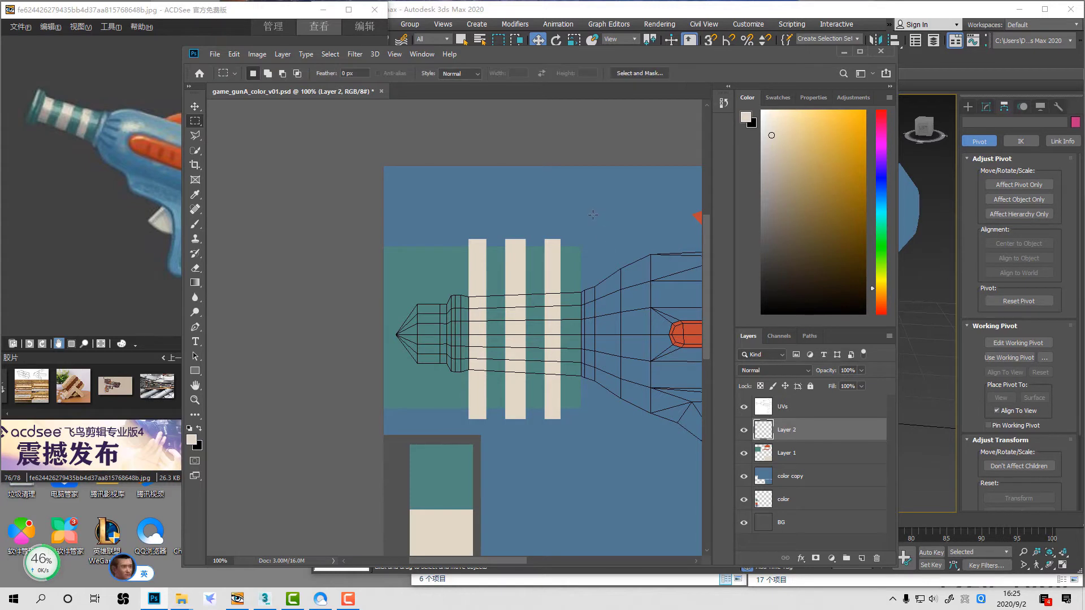
pyautogui.moveTo(589, 201); pyautogui.dragTo(491, 445)
pyautogui.press('v')
pyautogui.press('Right')
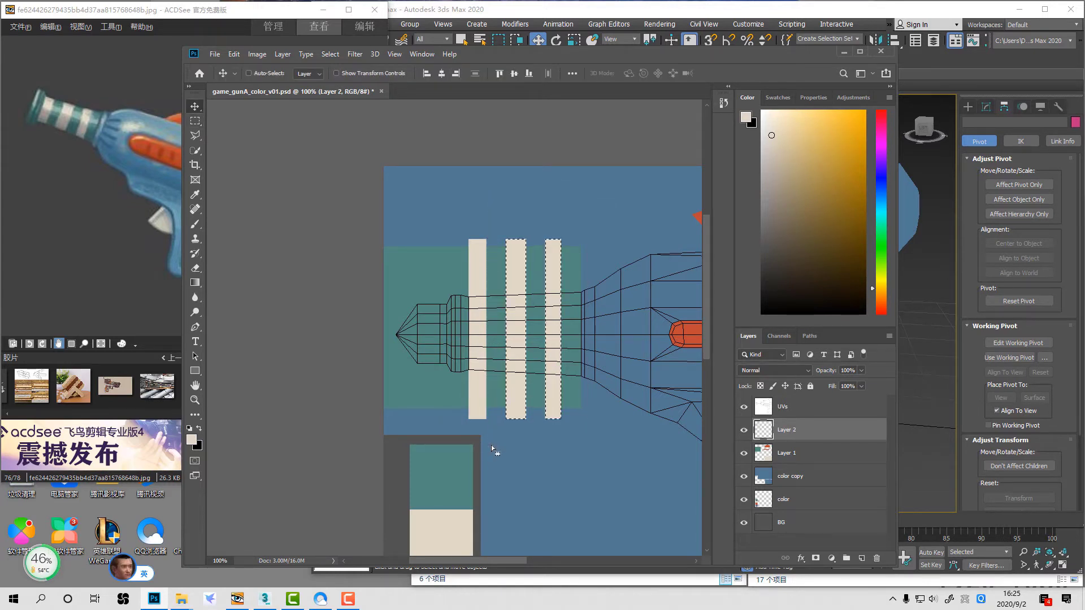
pyautogui.hotkey('ctrl', 'd')
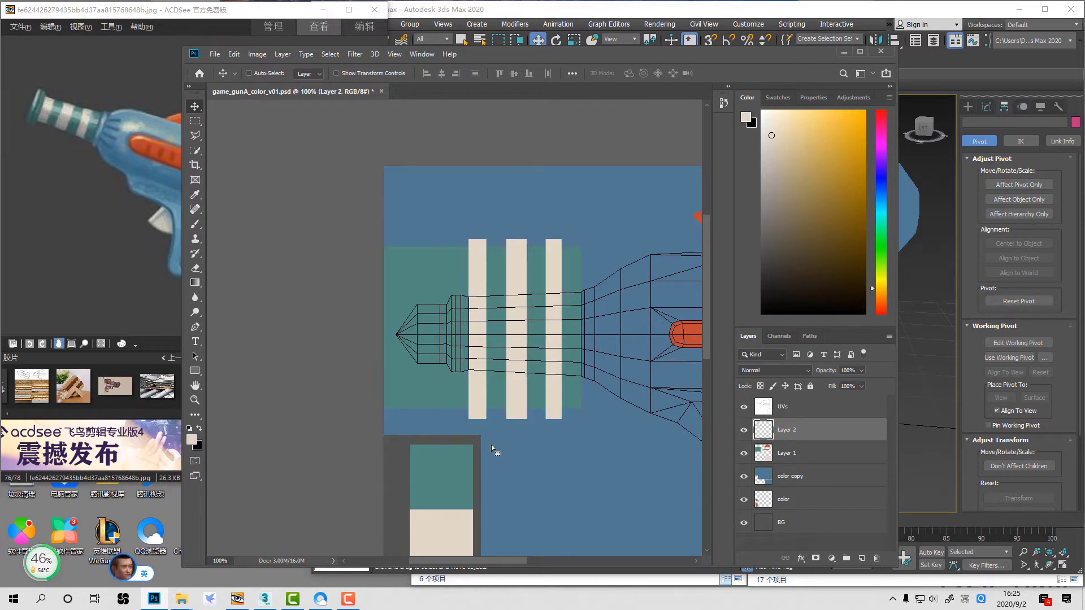
# Step: Hide the UVs layer, save the texture, and check the striped barrel on the model in 3ds Max
pyautogui.click(745, 407)
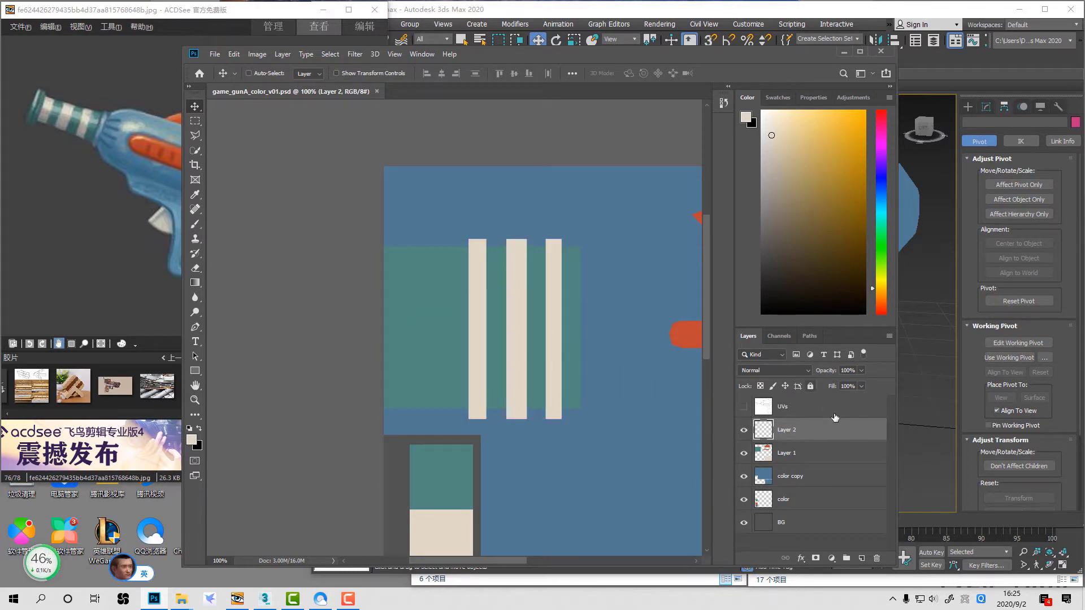
pyautogui.click(933, 397)
pyautogui.scroll(-3, 901, 317)
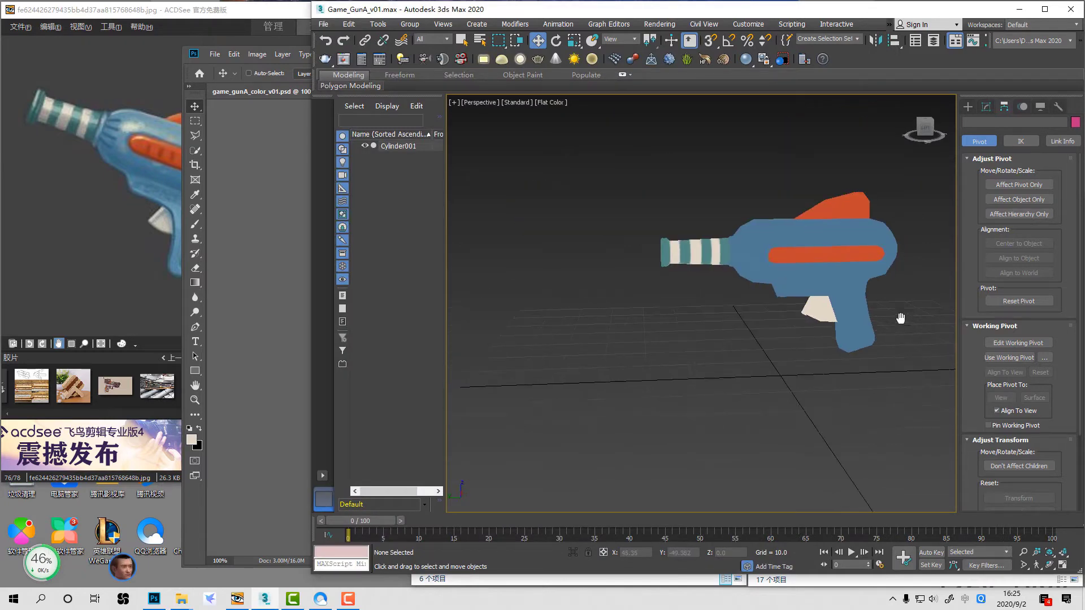
pyautogui.moveTo(901, 318); pyautogui.dragTo(850, 305, button='middle')
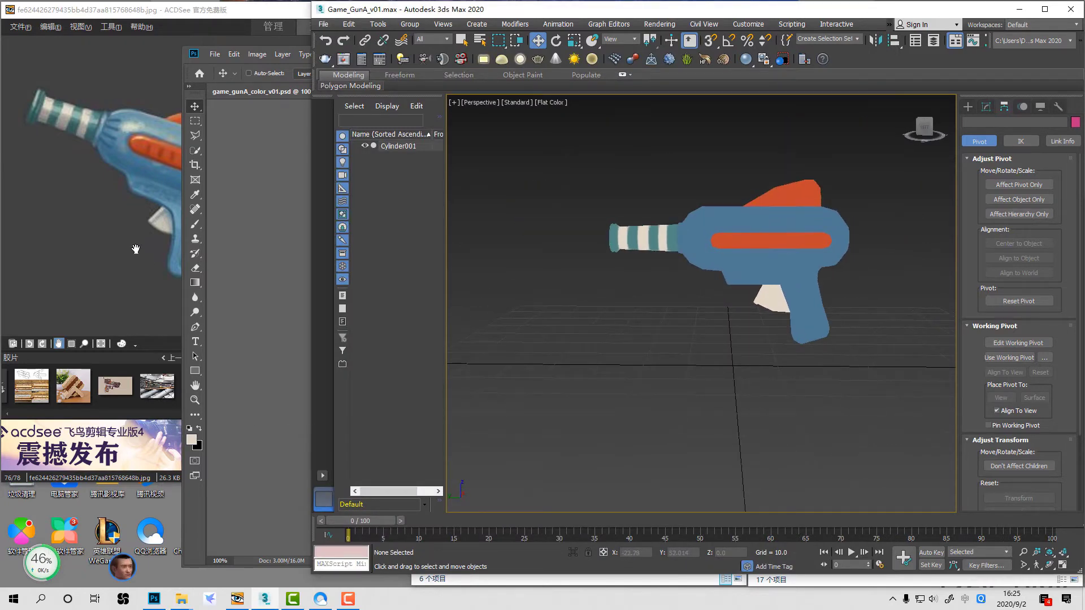
# Step: Compare the textured gun model with the reference picture, checking the barrel stripes and the grip
pyautogui.click(172, 12)
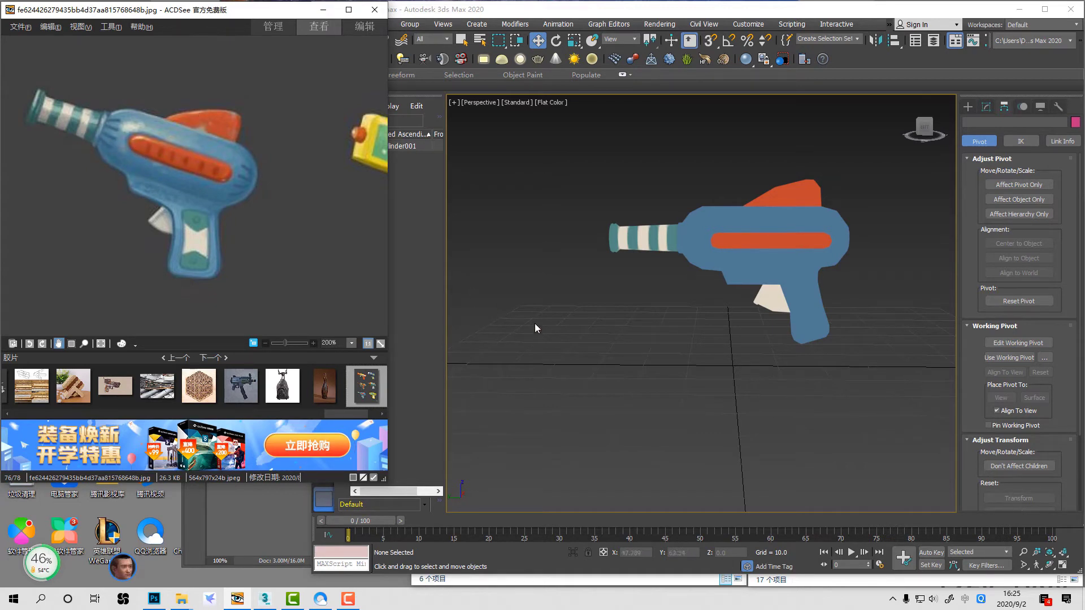
pyautogui.moveTo(669, 399); pyautogui.dragTo(680, 394, button='middle')
pyautogui.scroll(3, 706, 364)
pyautogui.moveTo(710, 361); pyautogui.dragTo(699, 405, button='middle')
pyautogui.hotkey('alt', 'z')
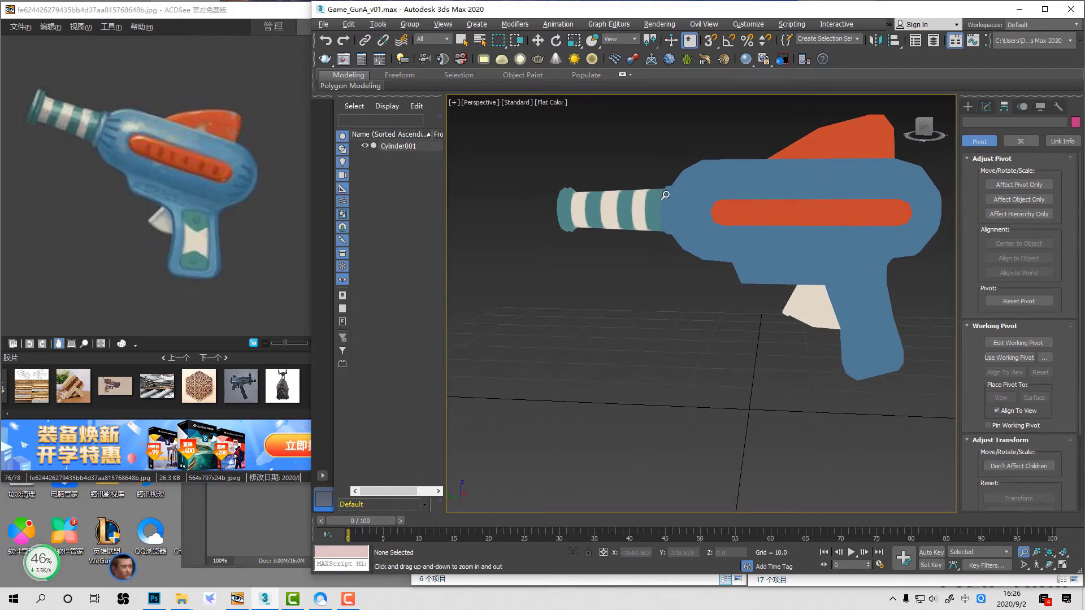
pyautogui.moveTo(697, 205); pyautogui.dragTo(720, 251)
pyautogui.keyDown('alt'); pyautogui.moveTo(719, 251); pyautogui.dragTo(718, 245, button='middle'); pyautogui.keyUp('alt')
pyautogui.rightClick(711, 287)
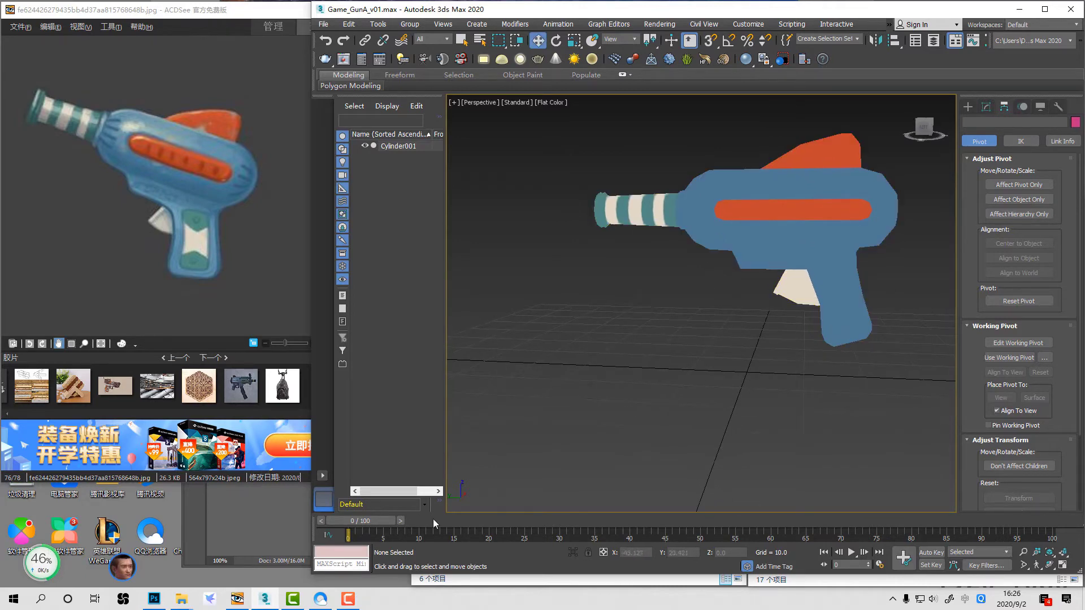
# Step: In Photoshop, merge Layer 2, Layer 1 and color copy, rename the result "color", and merge it with the existing color layer
pyautogui.click(257, 519)
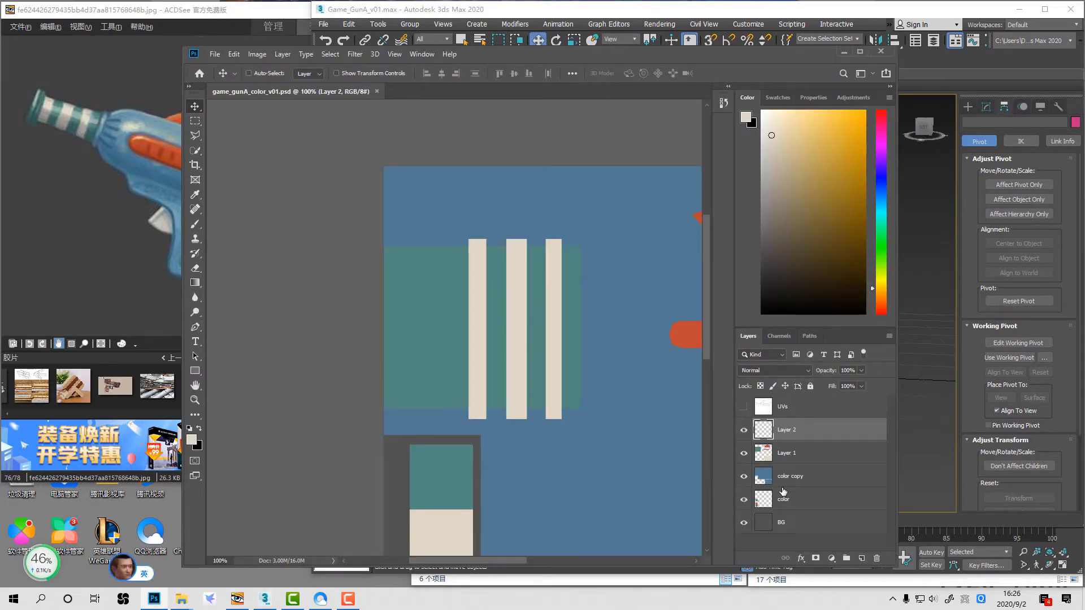
pyautogui.keyDown('shift'); pyautogui.click(815, 476); pyautogui.keyUp('shift')
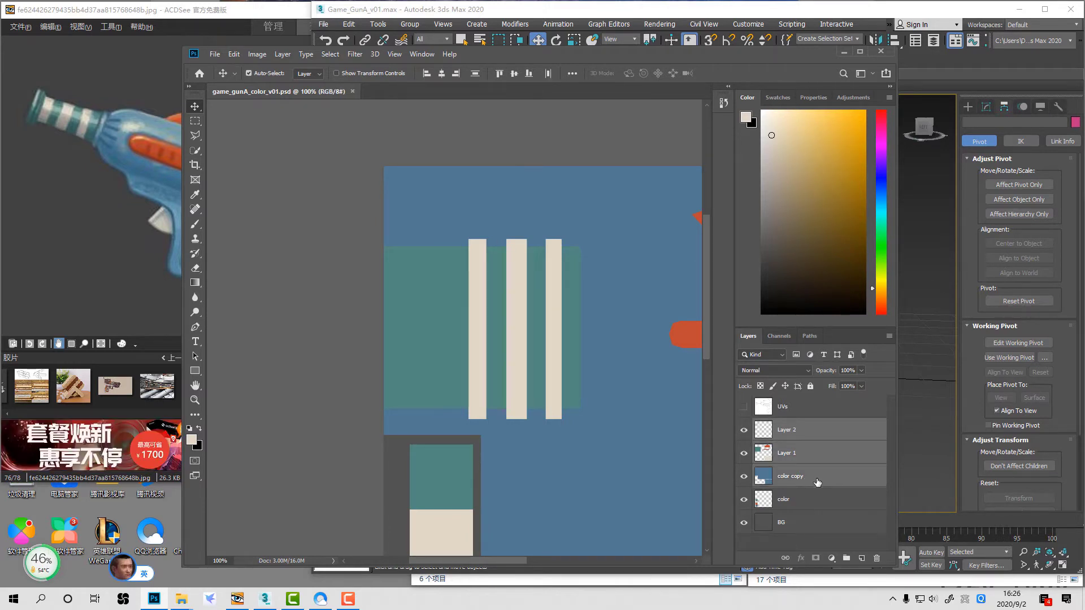
pyautogui.hotkey('ctrl', 'e')
pyautogui.doubleClick(785, 430)
pyautogui.write('c')
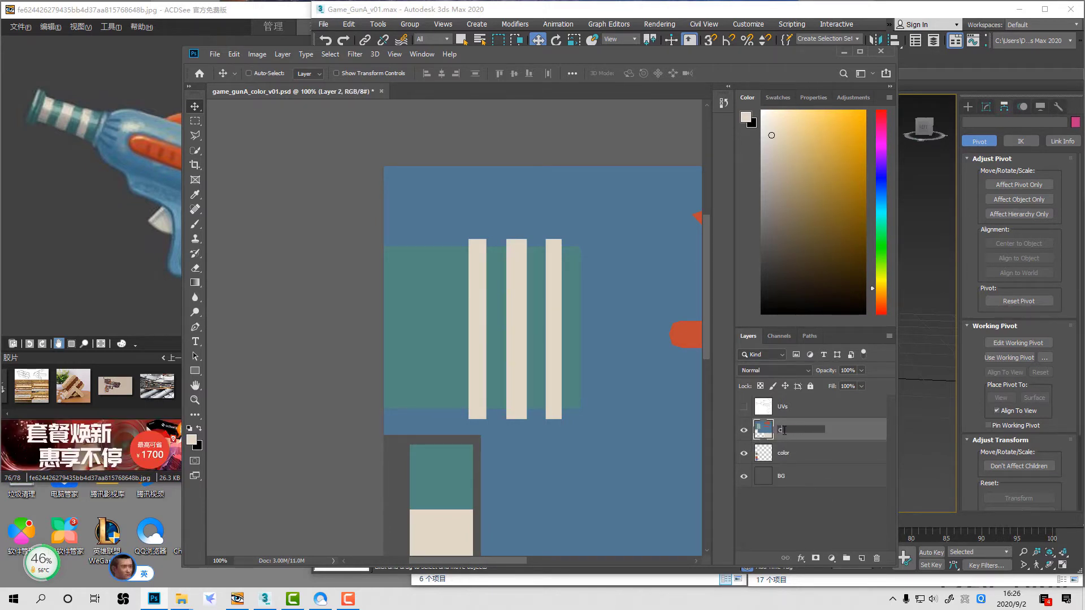
pyautogui.write('olor')
pyautogui.press('Return')
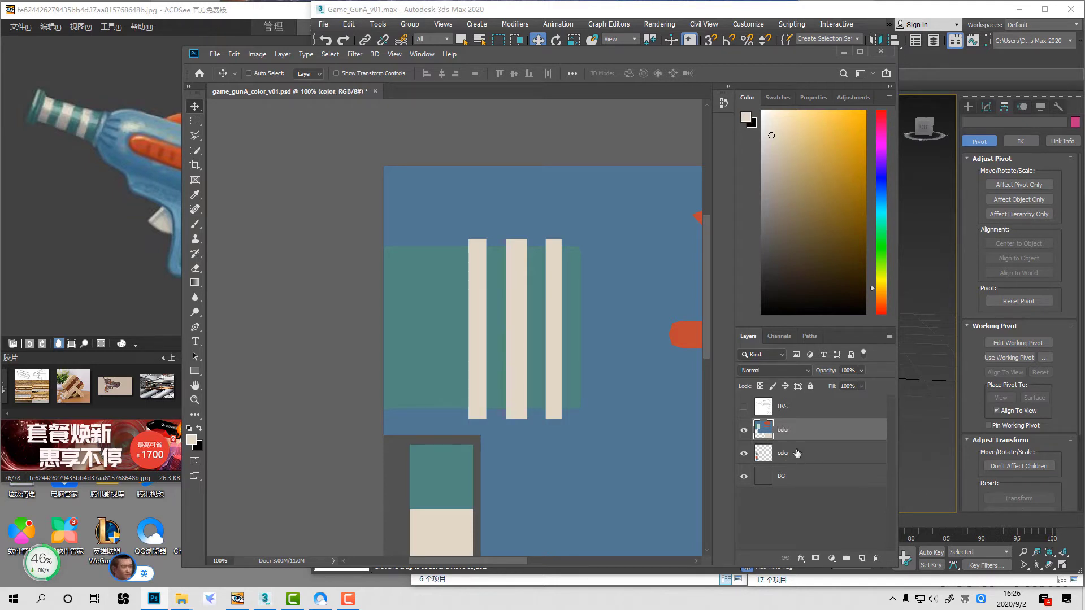
pyautogui.keyDown('shift'); pyautogui.click(797, 453); pyautogui.keyUp('shift')
pyautogui.hotkey('ctrl', 'e')
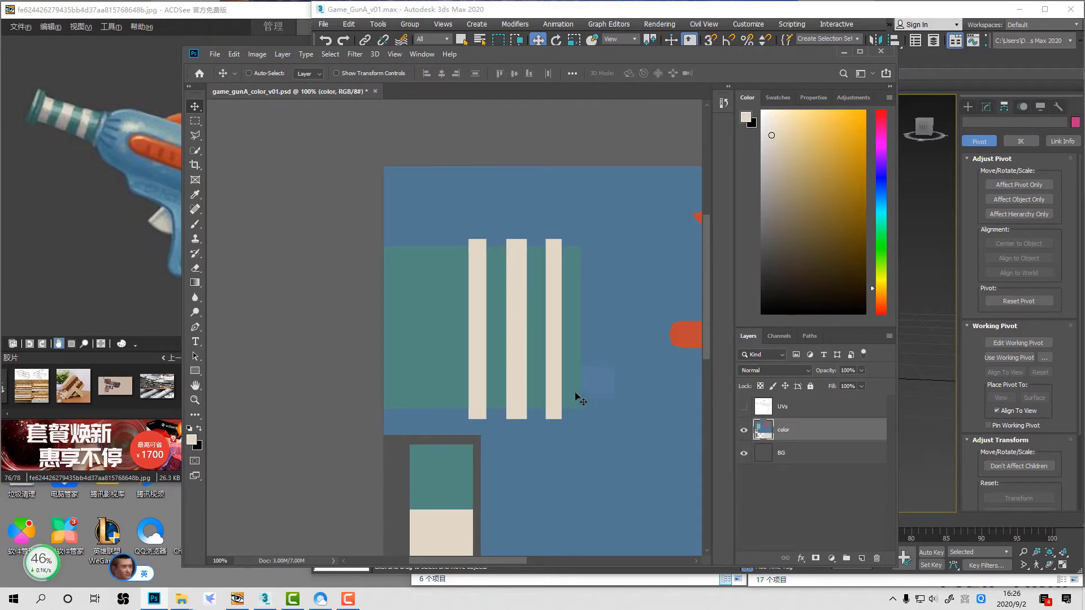
# Step: Bring the toy gun reference picture forward in ACDSee, capture the screen, and return to the Photoshop texture
pyautogui.press('z')
pyautogui.keyDown('alt'); pyautogui.click(603, 358); pyautogui.keyUp('alt')
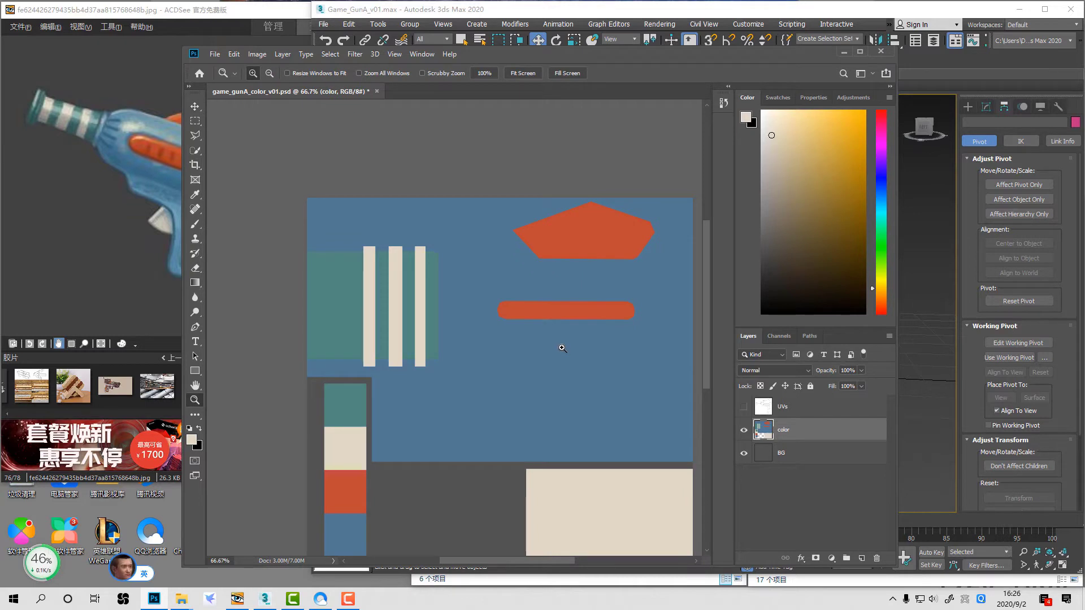
pyautogui.click(230, 22)
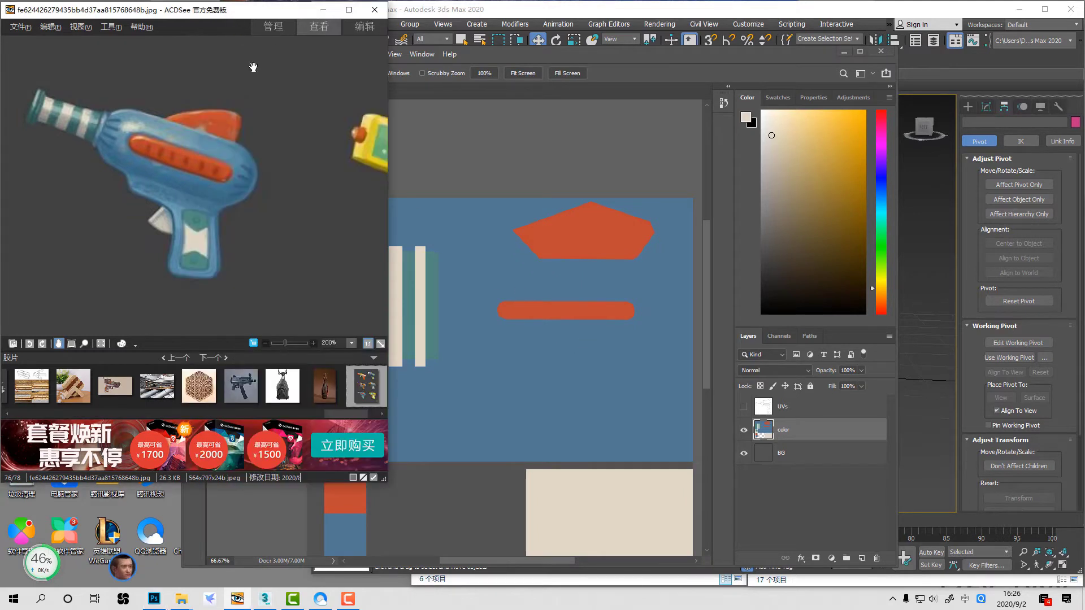
pyautogui.click(624, 307)
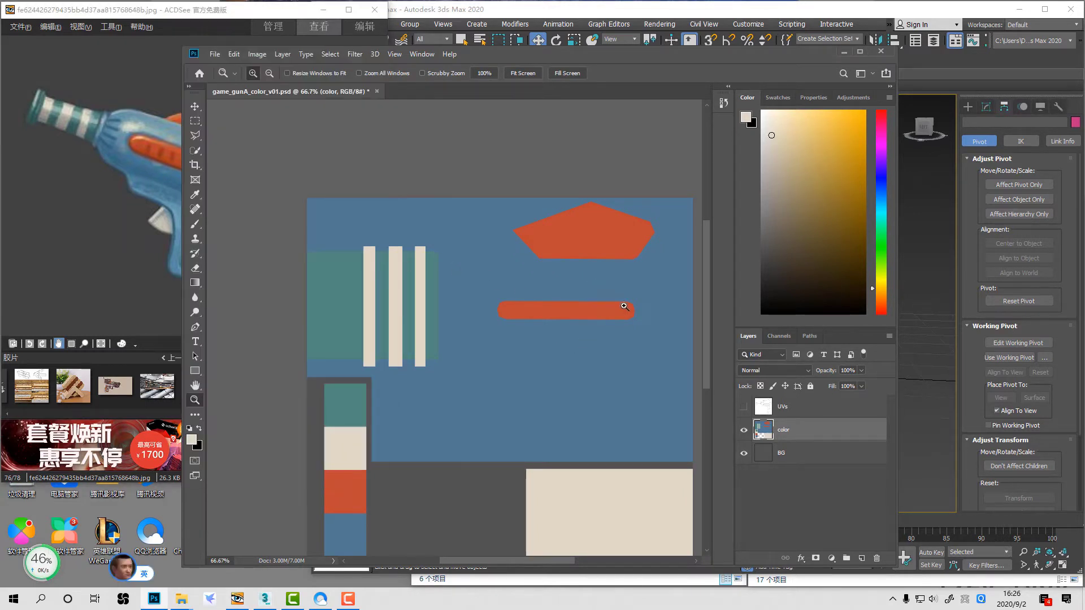
pyautogui.moveTo(602, 304); pyautogui.dragTo(575, 299)
pyautogui.click(182, 12)
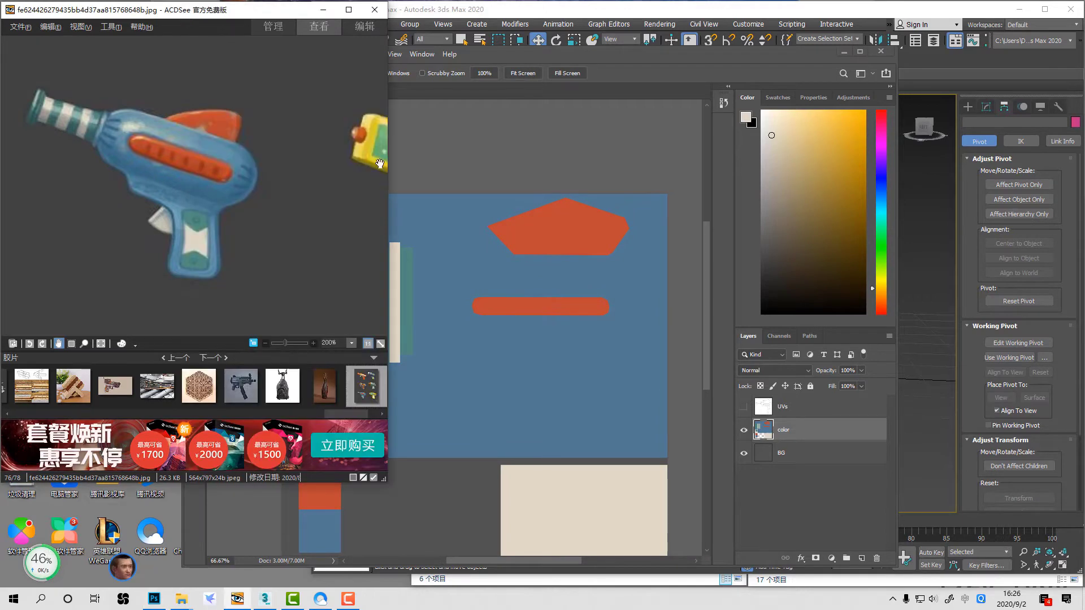
pyautogui.hotkey('ctrl', 'o')
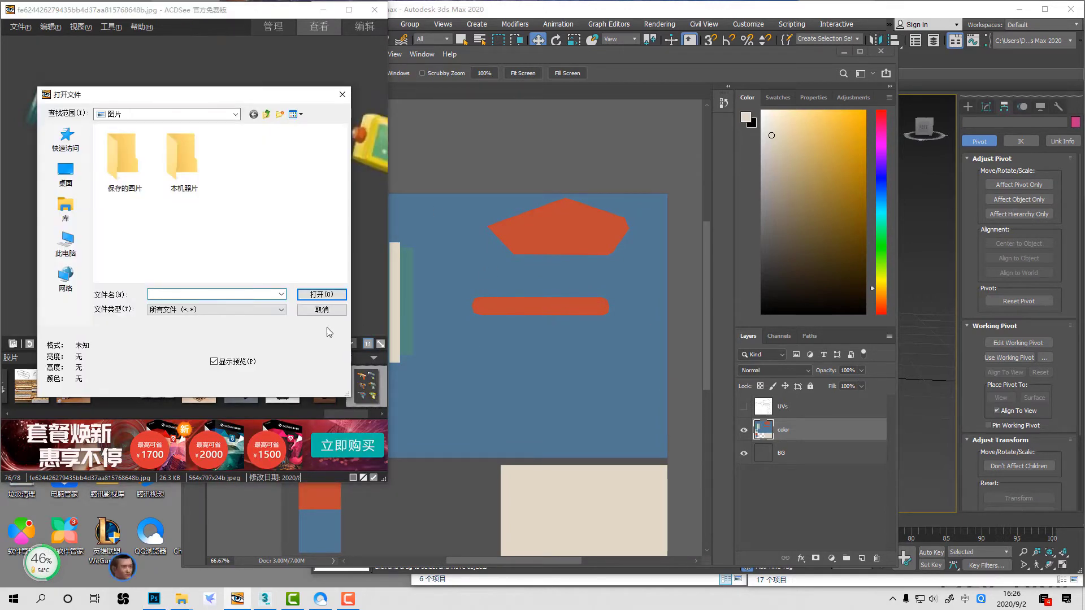
pyautogui.click(323, 310)
pyautogui.click(731, 445)
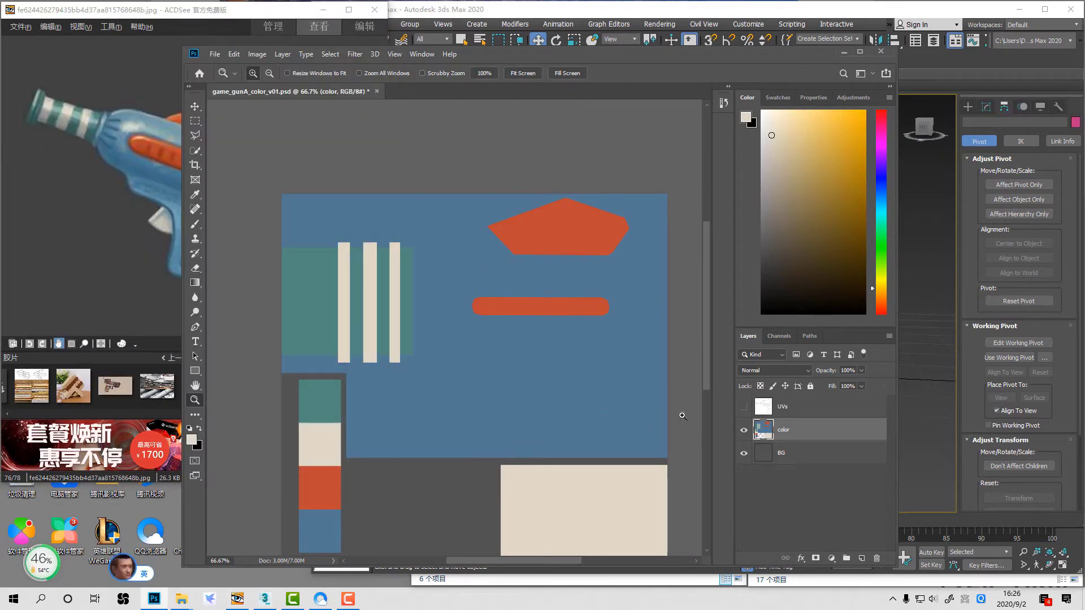
# Step: Paste the screen capture as a new layer above the color layer, keeping the UVs hidden to expose the grip
pyautogui.click(743, 407)
pyautogui.hotkey('ctrl', 'v')
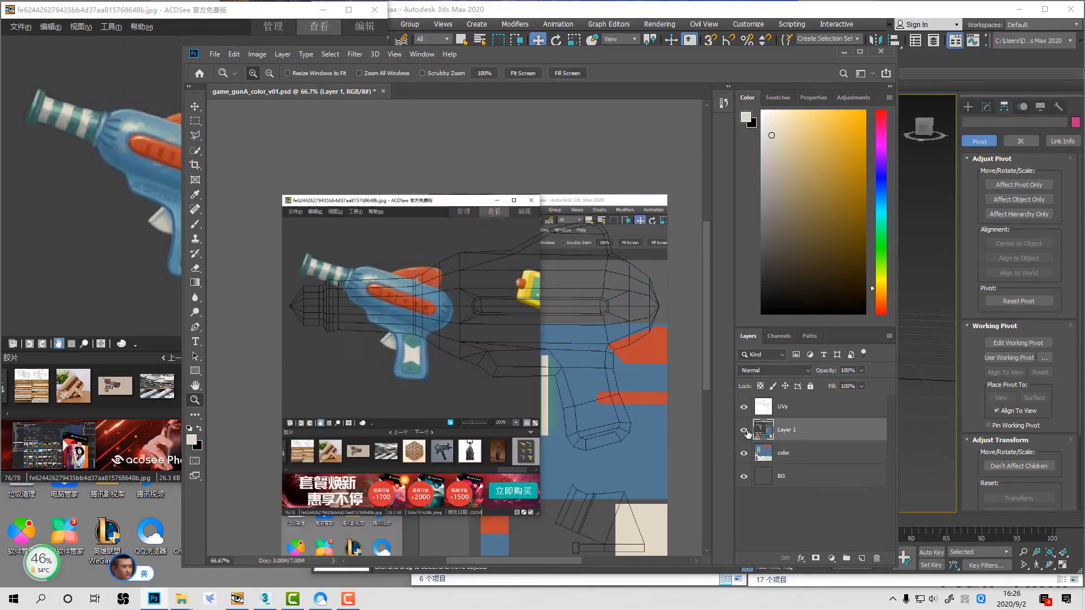
pyautogui.click(744, 407)
pyautogui.moveTo(366, 301); pyautogui.dragTo(476, 440)
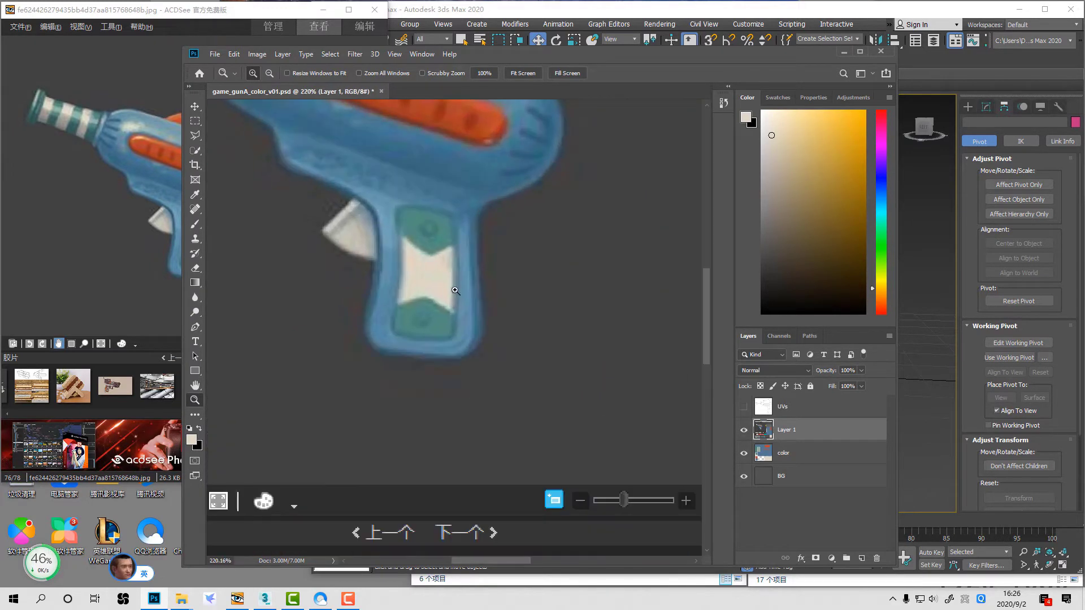
# Step: Outline the teal and cream grip panel in the pasted reference with the Polygonal Lasso and copy it to a new layer
pyautogui.press('l')
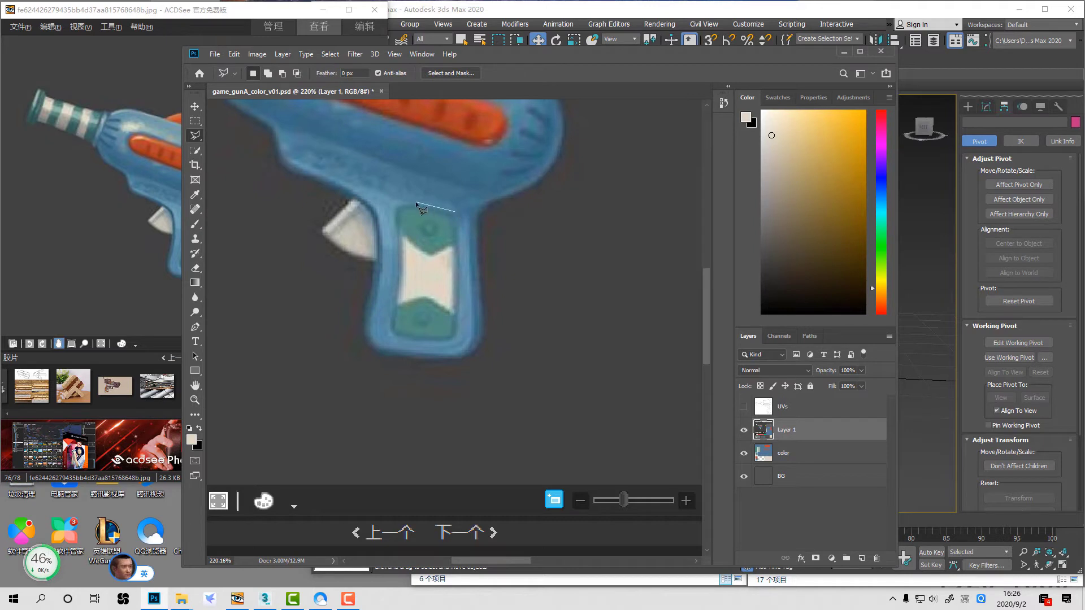
pyautogui.click(417, 202)
pyautogui.click(393, 213)
pyautogui.click(399, 248)
pyautogui.click(398, 283)
pyautogui.click(455, 211)
pyautogui.hotkey('ctrl', 'j')
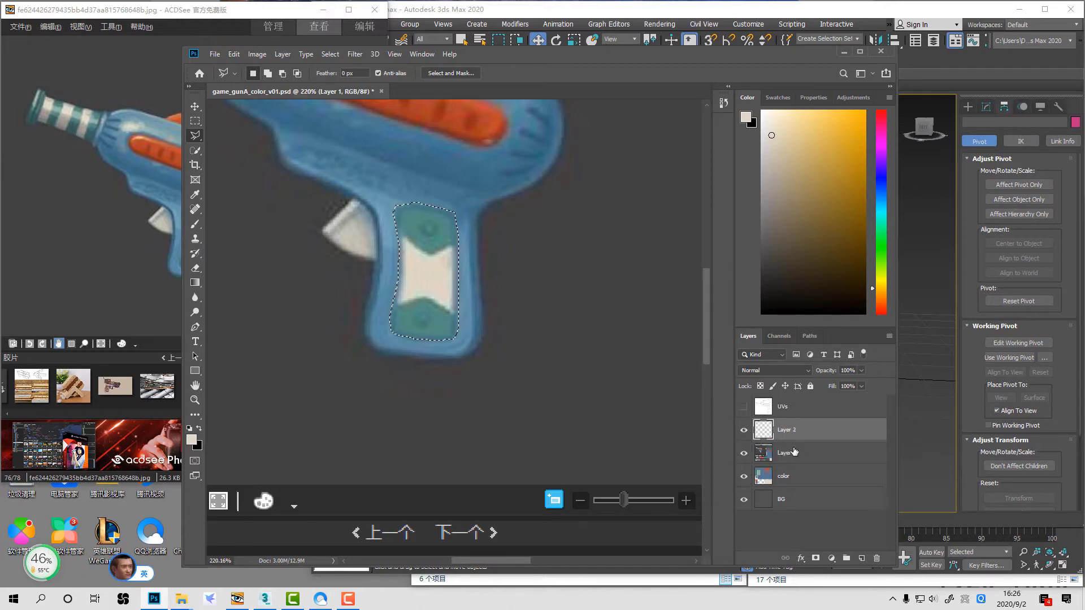
# Step: Delete the pasted screenshot layer, keeping the grip panel cutout, and show the UVs layer again
pyautogui.moveTo(791, 453); pyautogui.dragTo(876, 558)
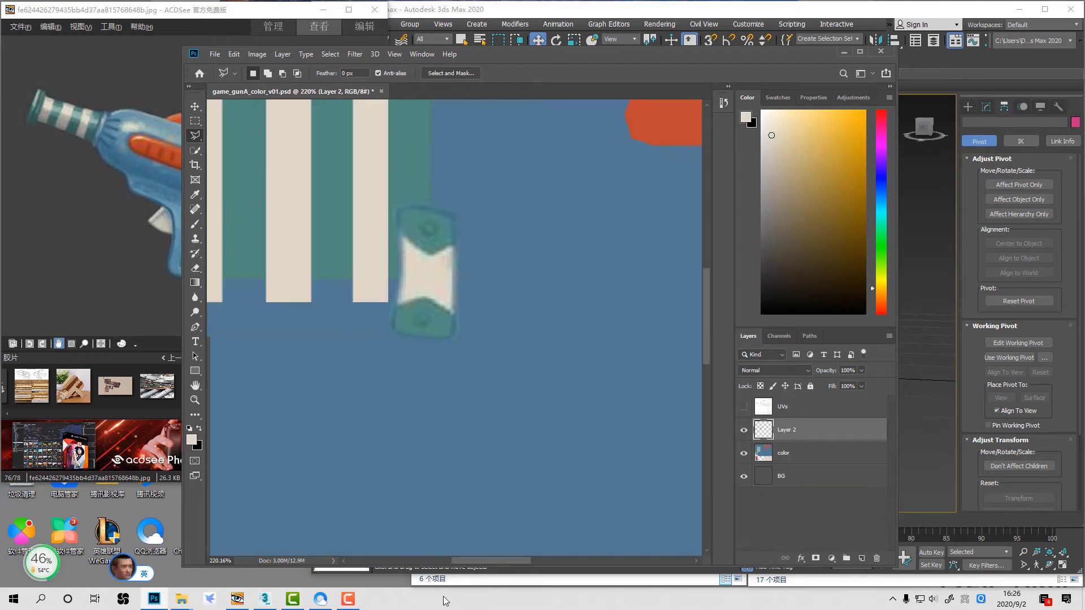
pyautogui.click(349, 600)
pyautogui.click(350, 601)
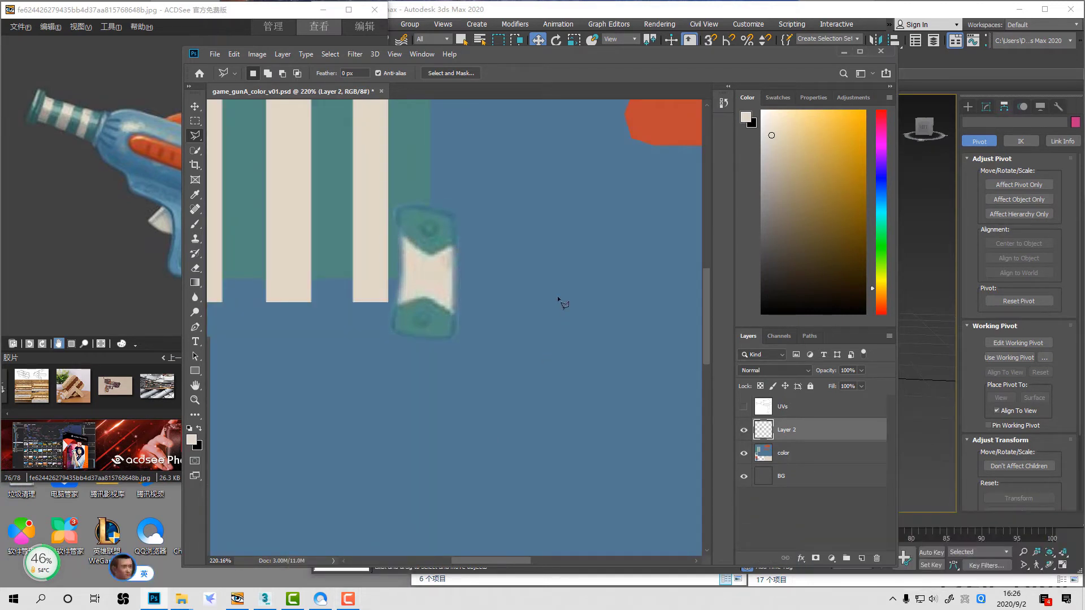
pyautogui.press('z')
pyautogui.keyDown('alt'); pyautogui.click(574, 296); pyautogui.keyUp('alt')
pyautogui.click(744, 406)
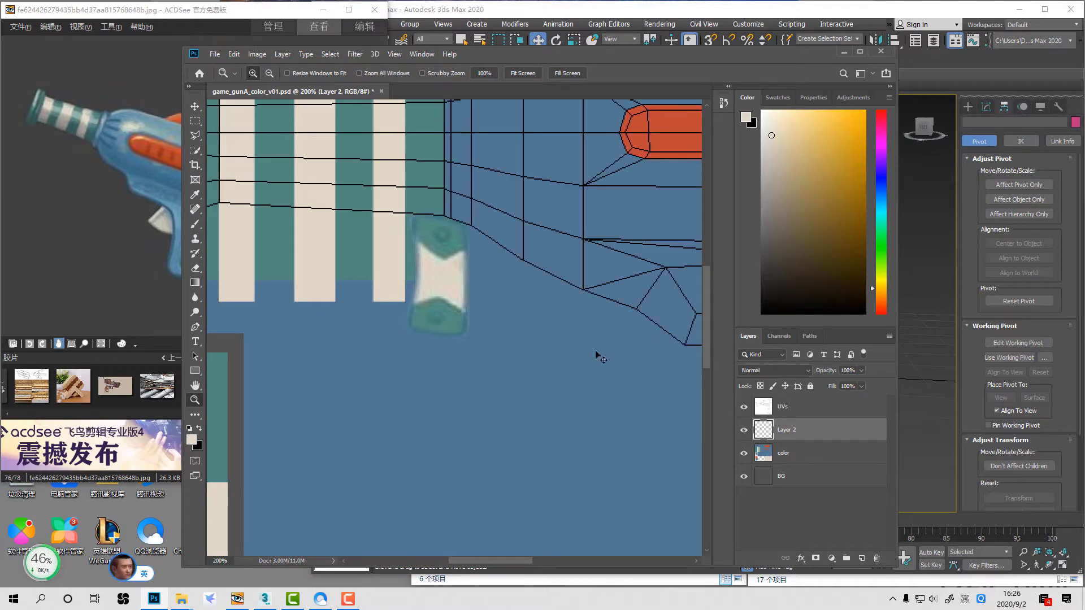
# Step: Place the grip panel cutout over the gun grip's UV outline, enlarging it to about 175% and rotating it about -13.8°
pyautogui.press('v')
pyautogui.moveTo(581, 283); pyautogui.dragTo(600, 310)
pyautogui.moveTo(600, 310); pyautogui.dragTo(613, 340)
pyautogui.hotkey('ctrl', 't')
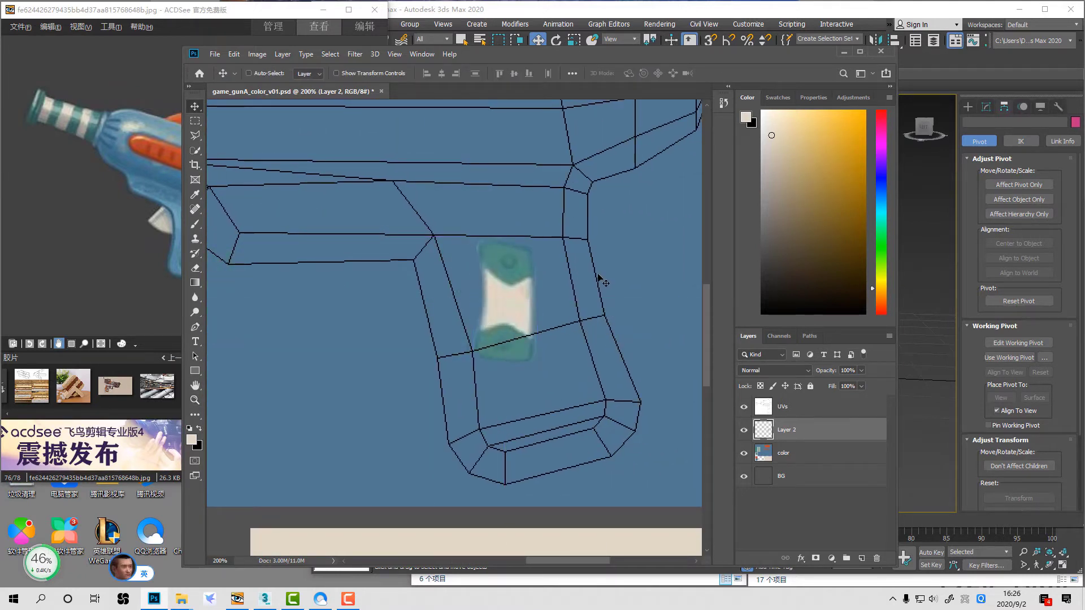
pyautogui.moveTo(561, 304); pyautogui.dragTo(542, 165)
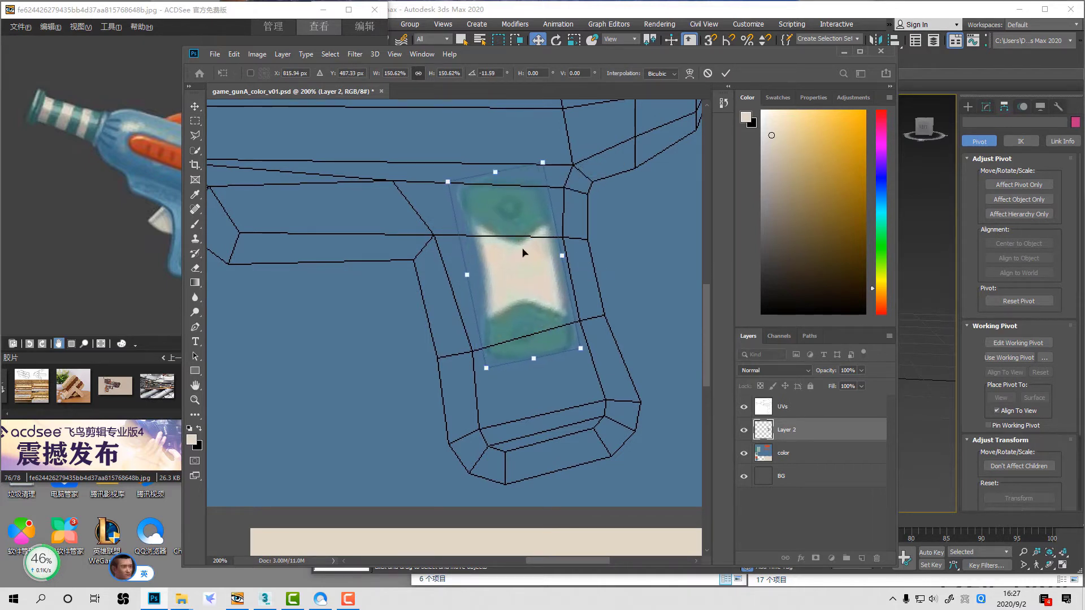
pyautogui.moveTo(521, 249); pyautogui.dragTo(522, 275)
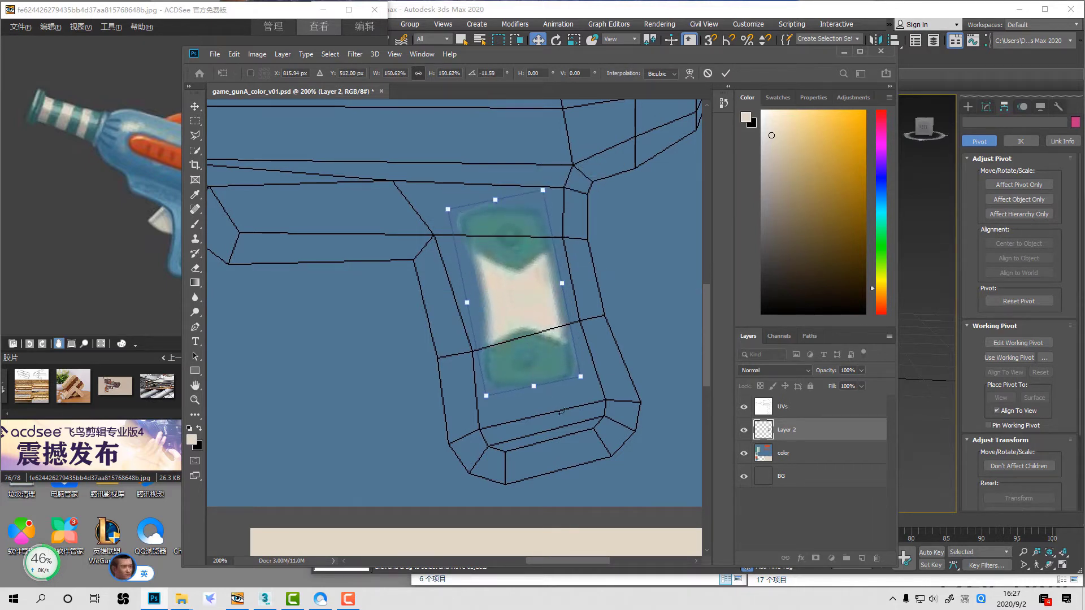
pyautogui.moveTo(563, 414)
pyautogui.mouseDown()
pyautogui.moveTo(541, 400)
pyautogui.moveTo(546, 426)
pyautogui.mouseUp()
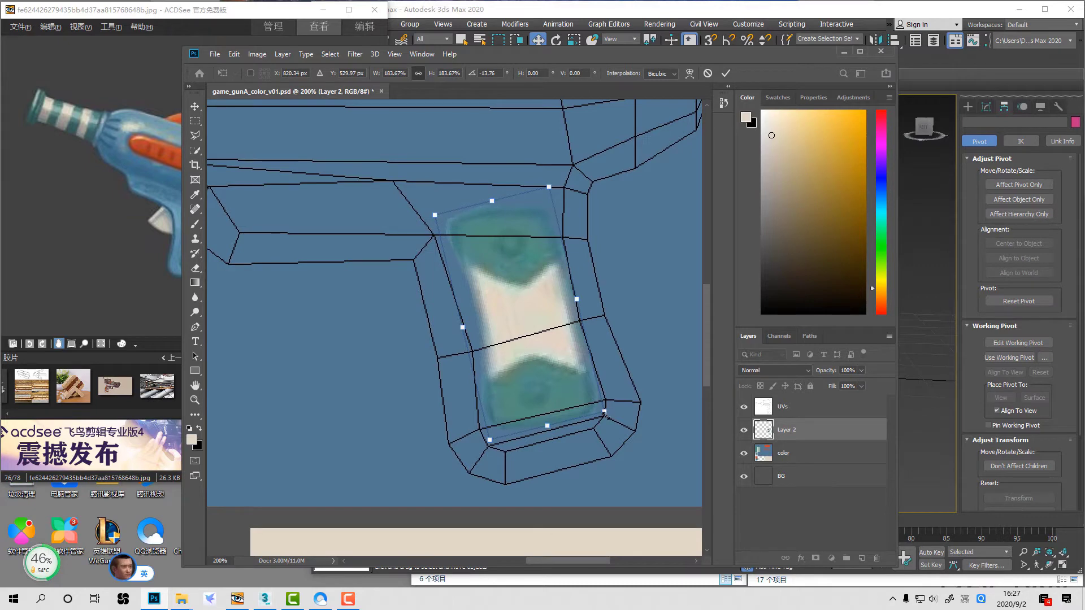
pyautogui.moveTo(604, 413); pyautogui.dragTo(593, 405)
# Step: Shift the reference window to show its grip and refit the panel to the UV outline, about 169% wide and 179% high
pyautogui.moveTo(272, 15); pyautogui.dragTo(168, 15)
pyautogui.click(524, 95)
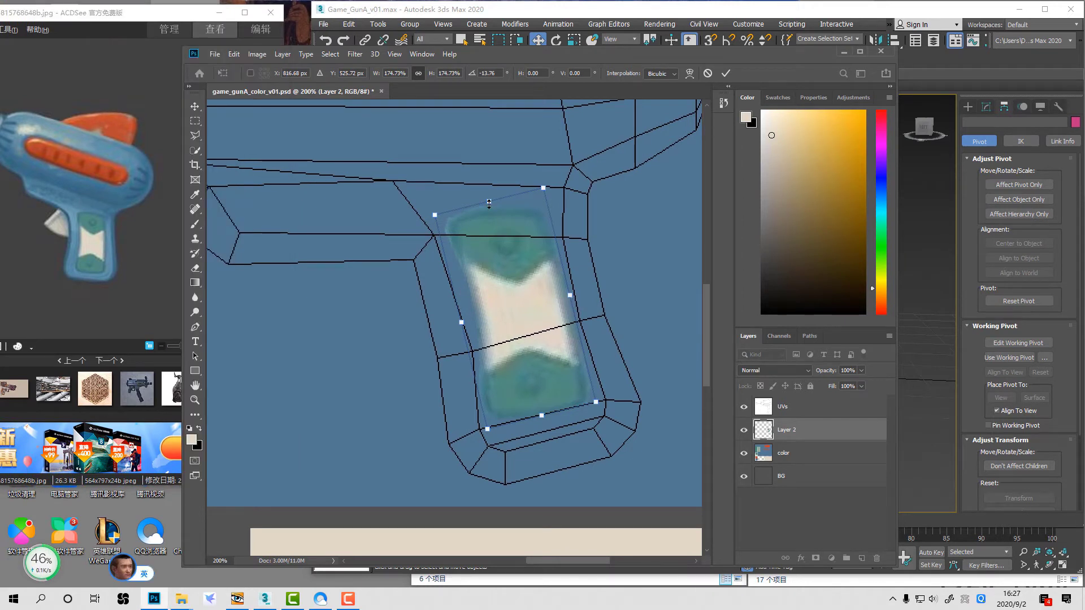
pyautogui.moveTo(489, 203); pyautogui.dragTo(492, 208)
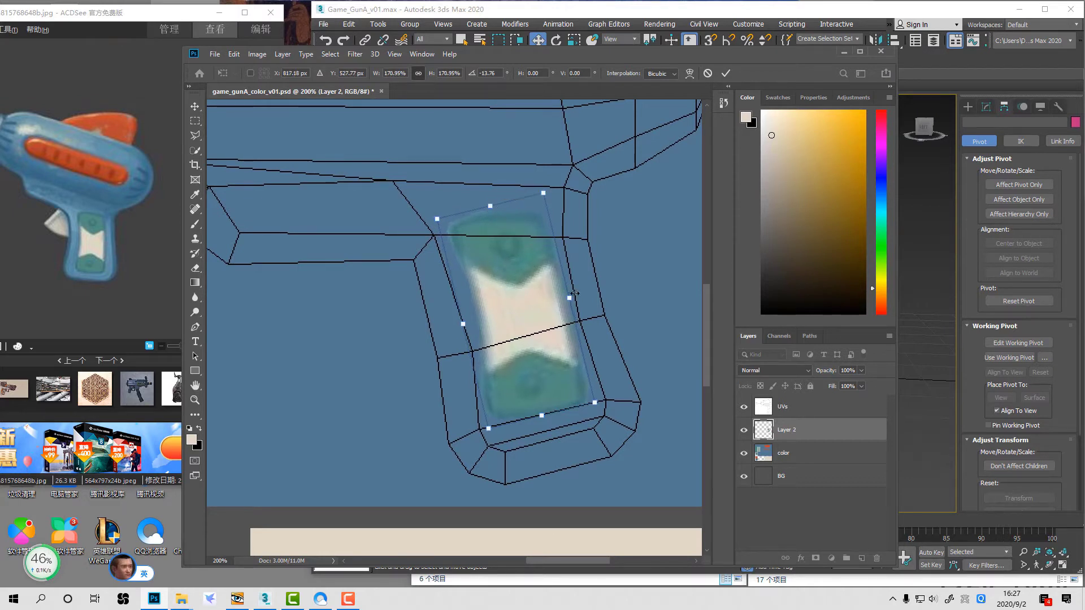
pyautogui.moveTo(569, 297); pyautogui.dragTo(566, 299)
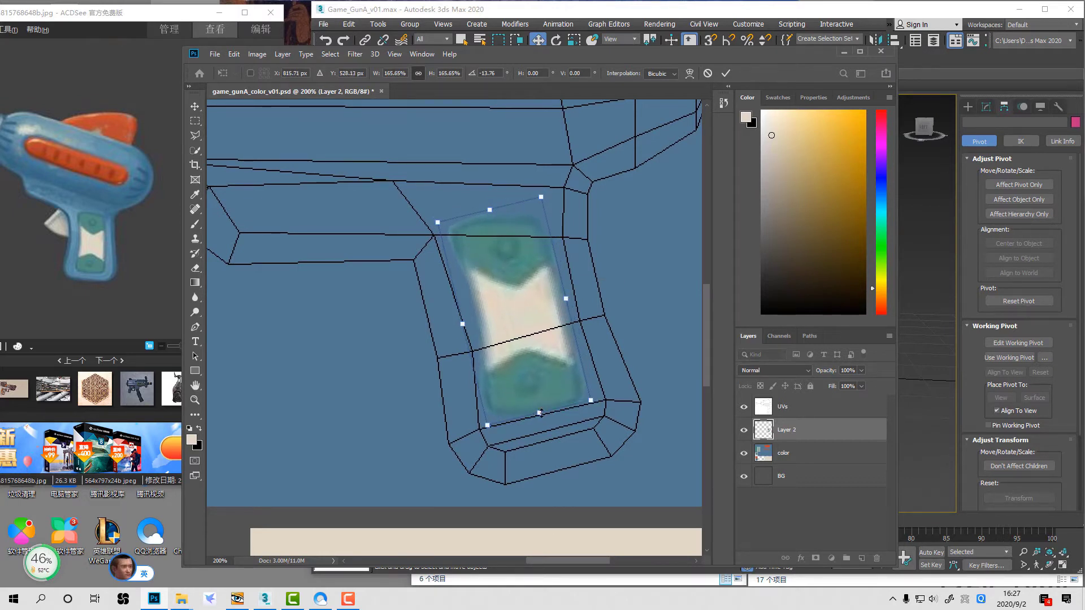
pyautogui.moveTo(540, 413); pyautogui.dragTo(548, 427)
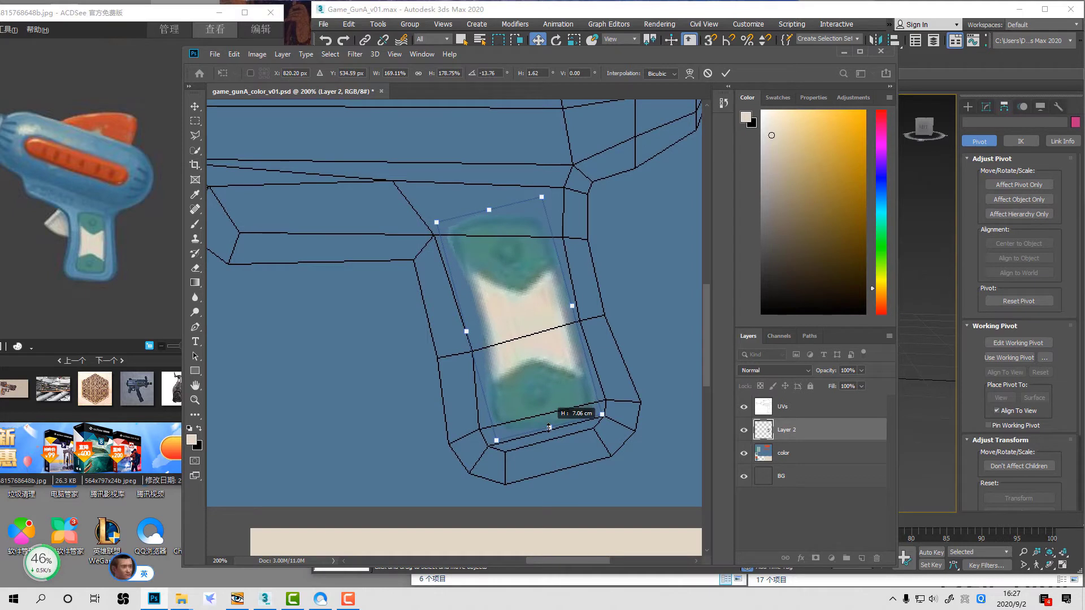
pyautogui.doubleClick(547, 324)
# Step: Hide the UVs layer, save the texture, and check the grip panel on the gun model in 3ds Max
pyautogui.click(743, 407)
pyautogui.hotkey('ctrl', 's')
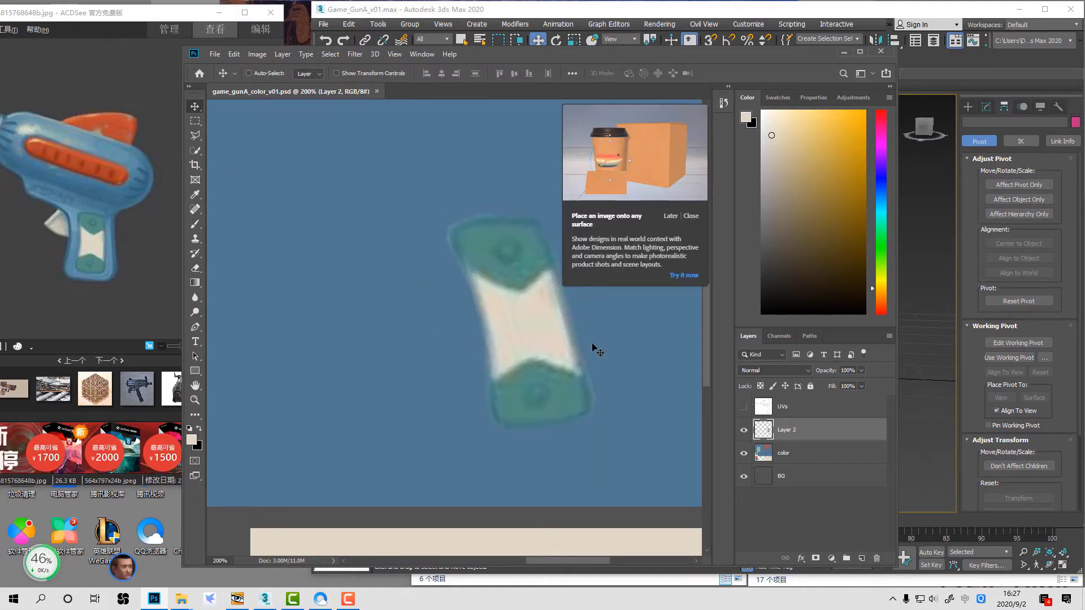
pyautogui.press('z')
pyautogui.keyDown('alt'); pyautogui.click(536, 302); pyautogui.keyUp('alt')
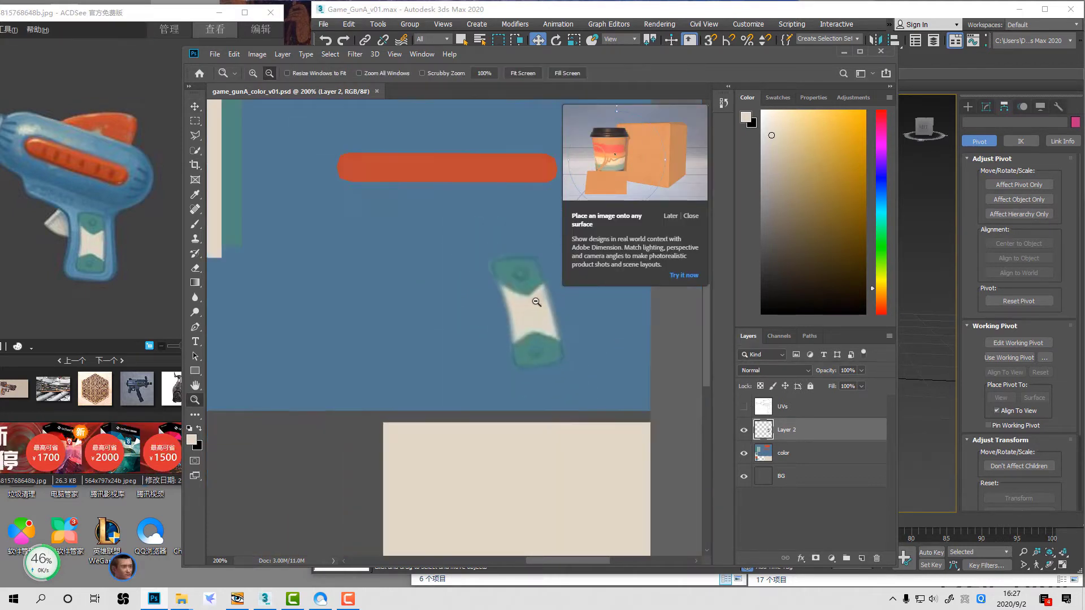
pyautogui.keyDown('alt'); pyautogui.click(536, 302); pyautogui.keyUp('alt')
pyautogui.moveTo(431, 293); pyautogui.dragTo(576, 327)
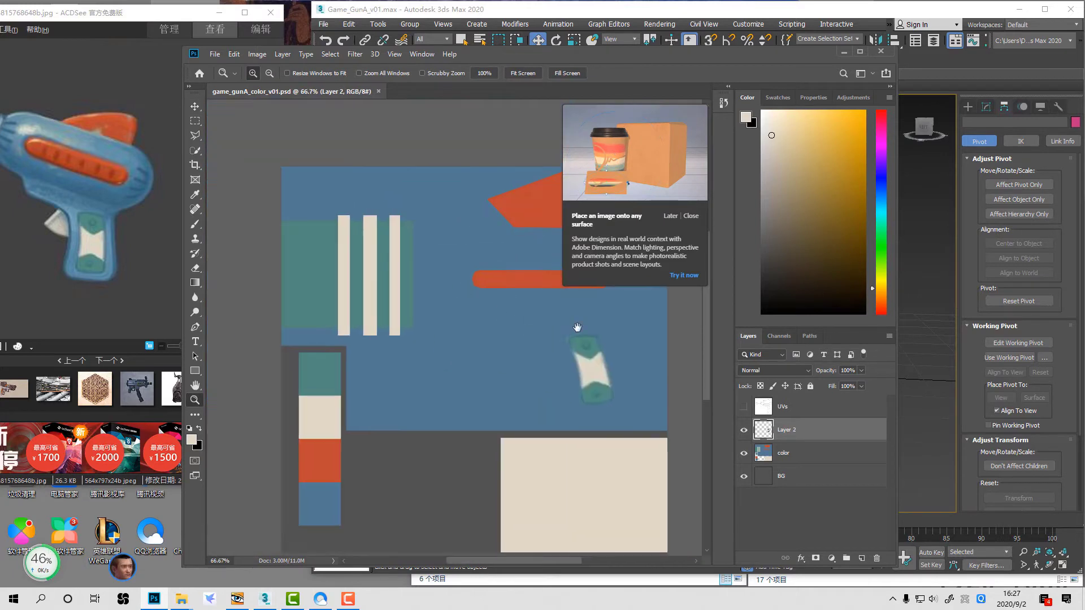
pyautogui.click(934, 402)
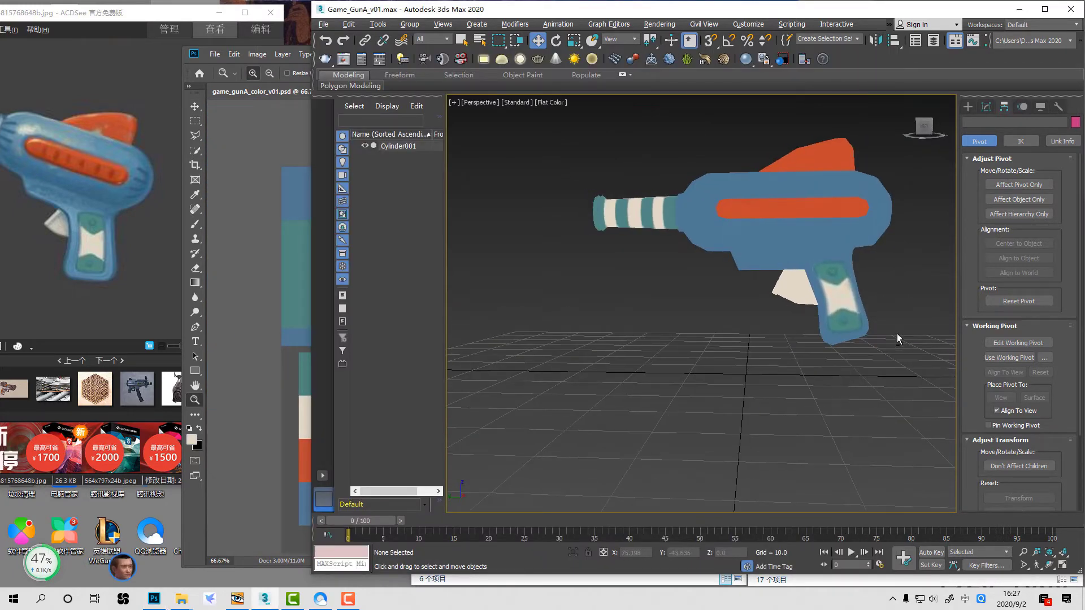
pyautogui.scroll(5, 865, 340)
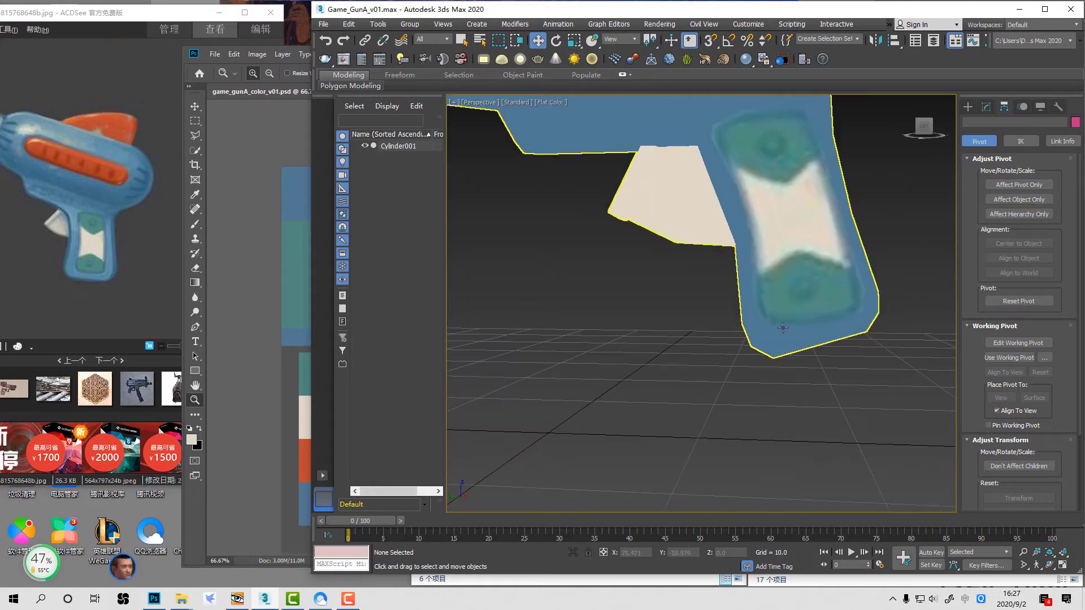
pyautogui.scroll(-3, 827, 278)
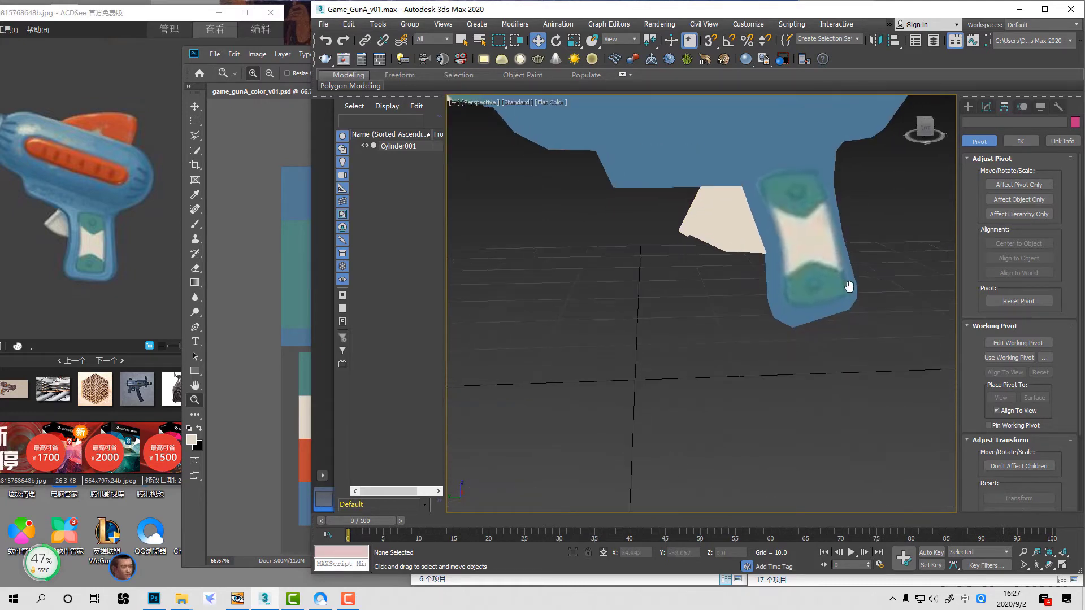
# Step: Back in Photoshop with the UVs shown, distort the grip panel's lower corners to follow the slanted bottom of the grip
pyautogui.click(272, 407)
pyautogui.moveTo(530, 311); pyautogui.dragTo(660, 425)
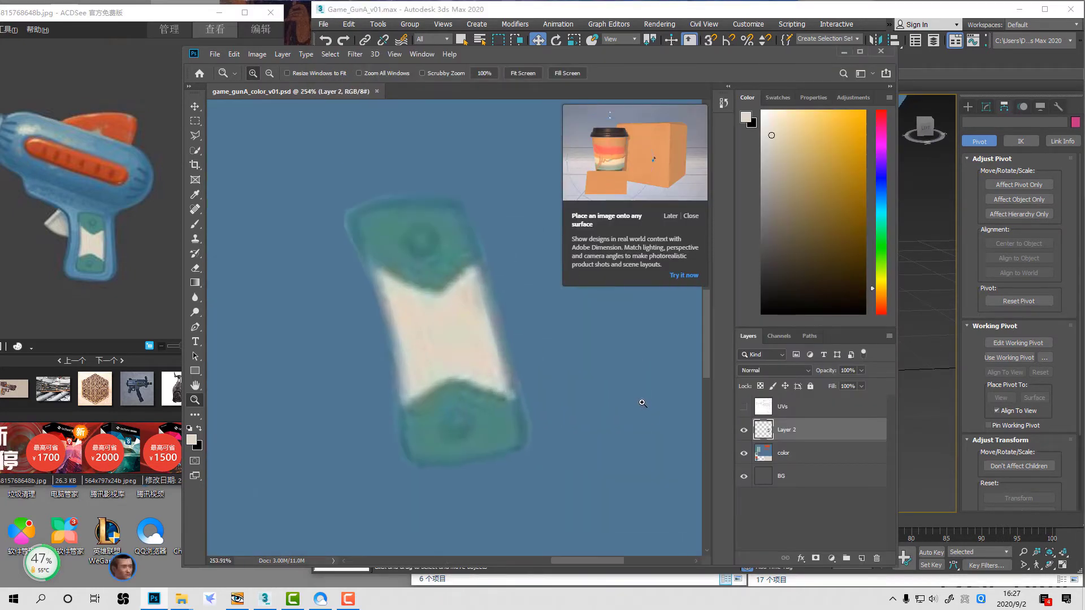
pyautogui.click(743, 407)
pyautogui.hotkey('ctrl', 't')
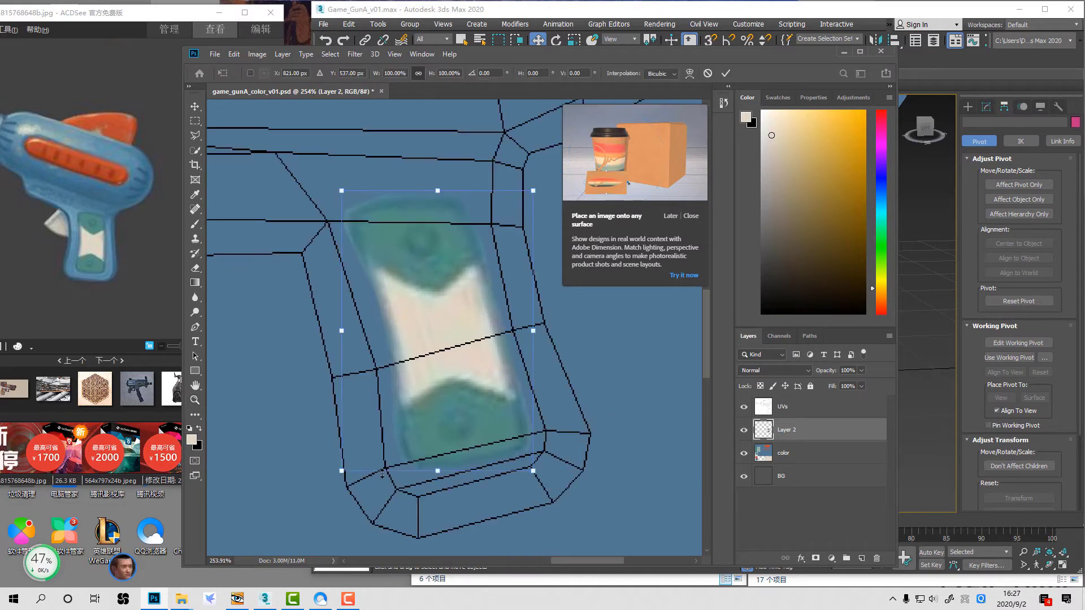
pyautogui.keyDown('ctrl'); pyautogui.moveTo(345, 472); pyautogui.dragTo(344, 480); pyautogui.keyUp('ctrl')
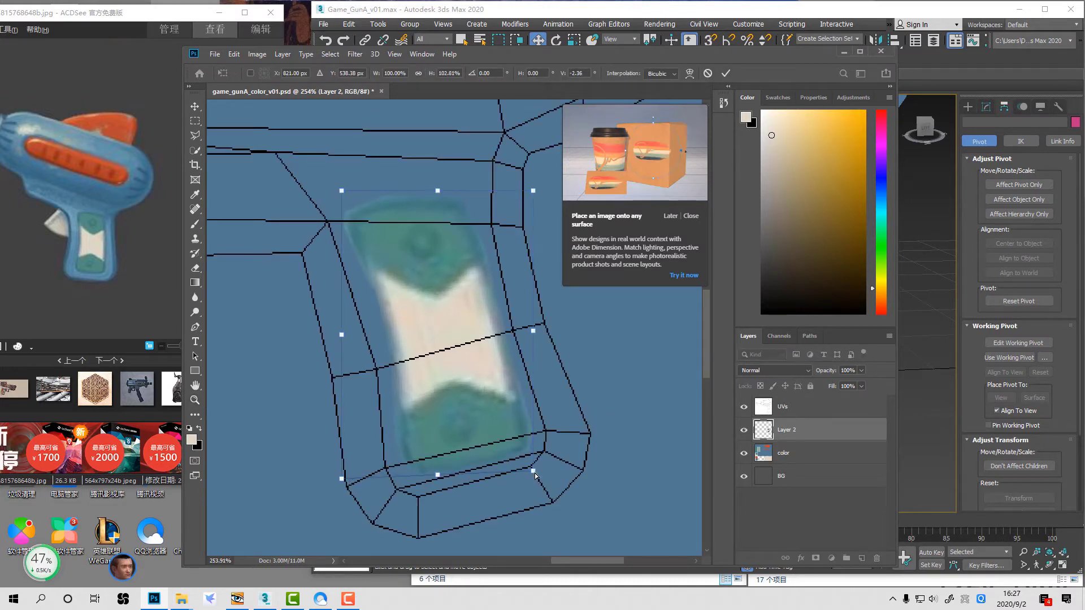
pyautogui.keyDown('ctrl'); pyautogui.moveTo(535, 472); pyautogui.dragTo(535, 465); pyautogui.keyUp('ctrl')
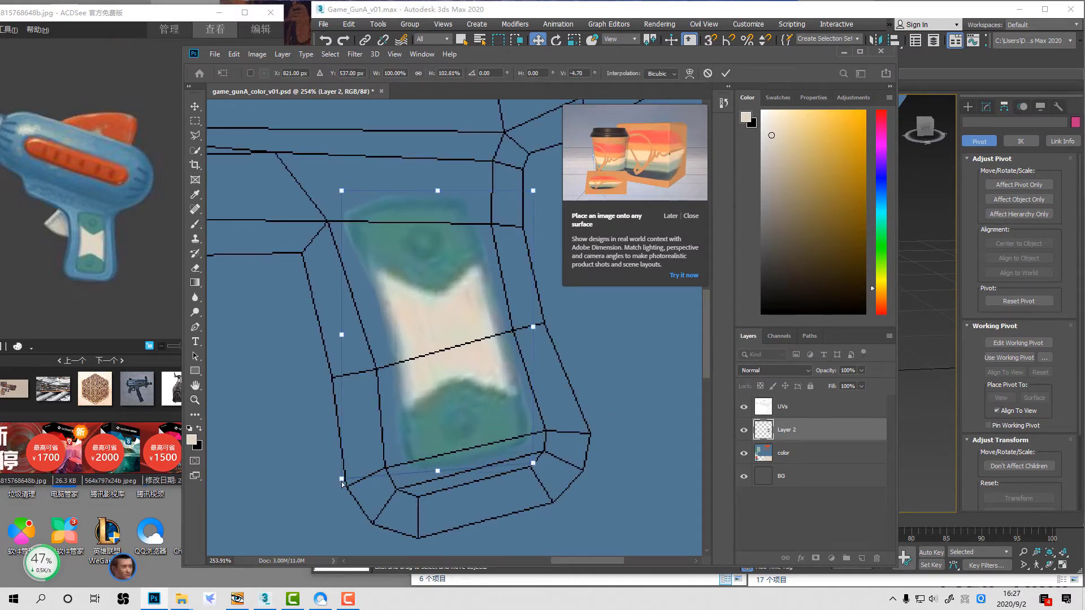
pyautogui.keyDown('ctrl'); pyautogui.moveTo(342, 484); pyautogui.dragTo(343, 488); pyautogui.keyUp('ctrl')
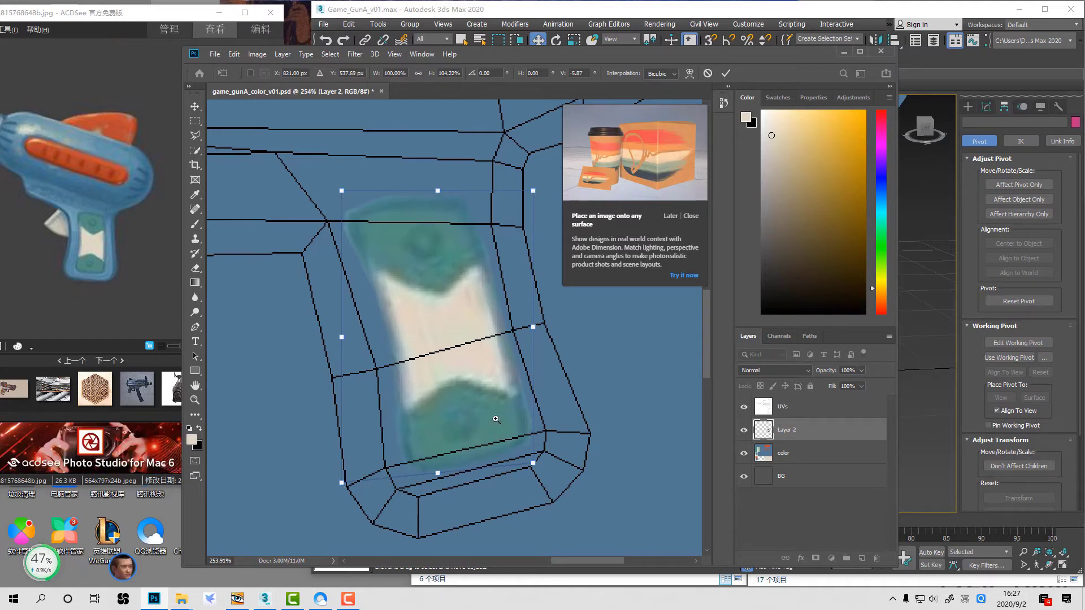
pyautogui.press('Return')
# Step: Hide the UVs again, save the adjusted texture, and dismiss the Adobe Dimension promotion
pyautogui.click(744, 408)
pyautogui.hotkey('ctrl', 's')
pyautogui.keyDown('alt'); pyautogui.click(513, 307); pyautogui.keyUp('alt')
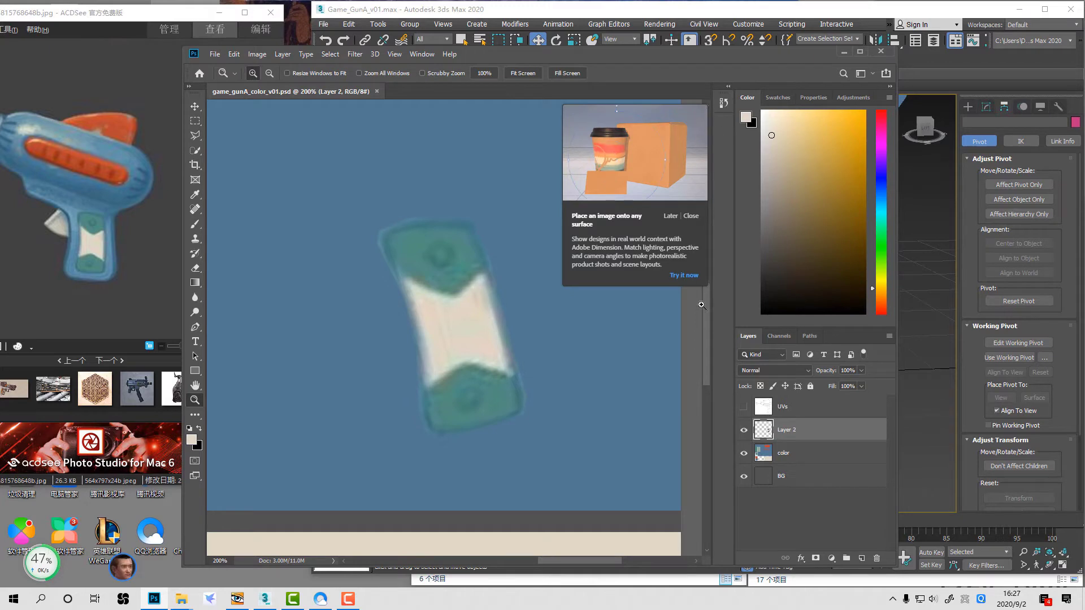
pyautogui.moveTo(707, 338); pyautogui.dragTo(707, 331)
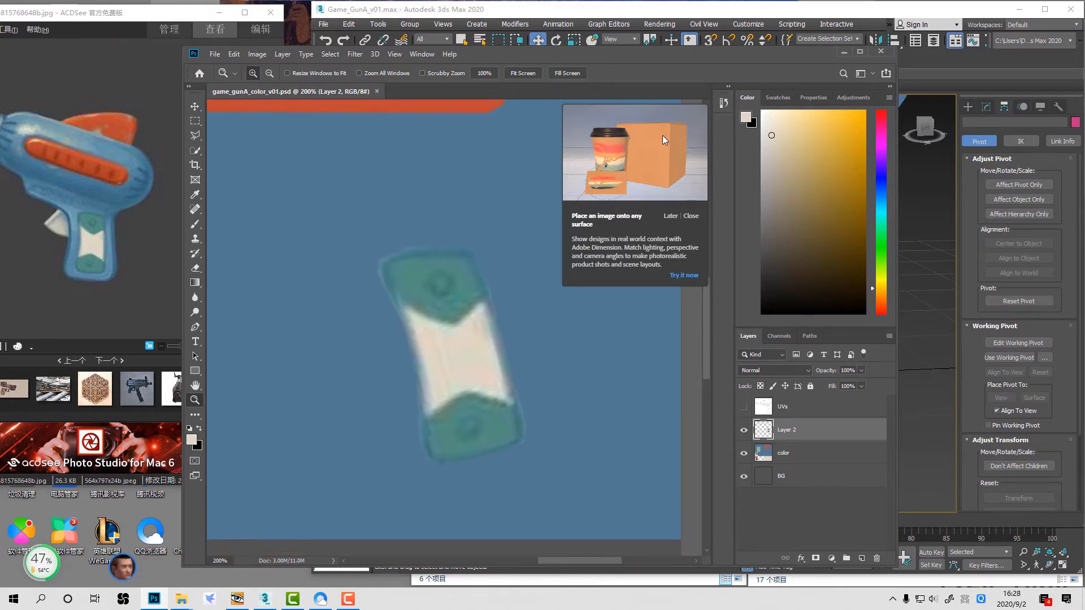
pyautogui.click(691, 216)
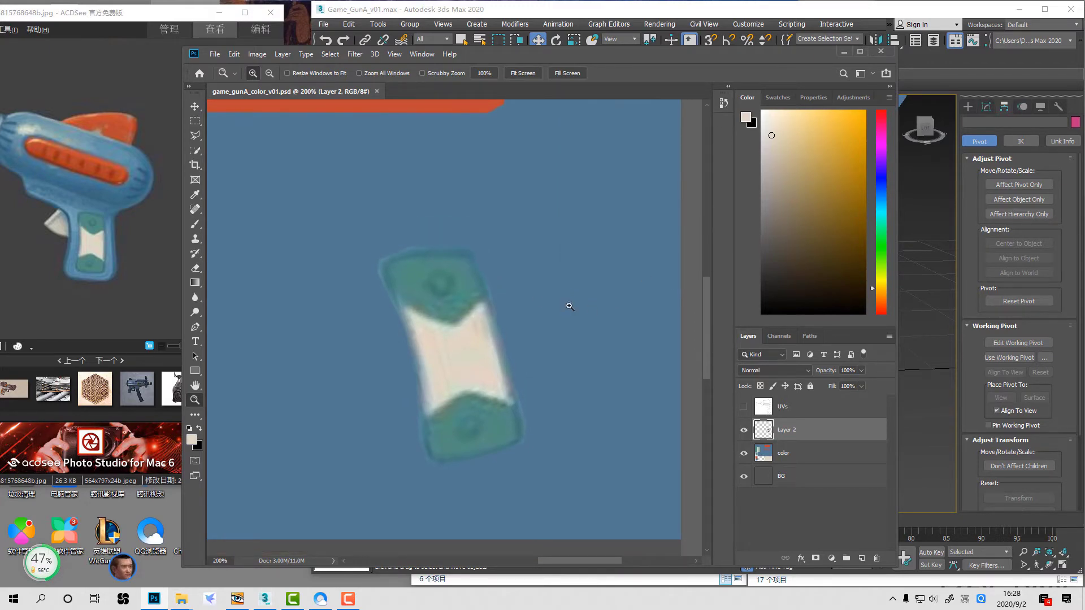
# Step: Switch to 3ds Max and inspect the textured gun from all sides against the reference picture in ACDSee
pyautogui.click(933, 388)
pyautogui.keyDown('alt'); pyautogui.moveTo(933, 388); pyautogui.dragTo(913, 336, button='middle'); pyautogui.keyUp('alt')
pyautogui.scroll(-5, 919, 340)
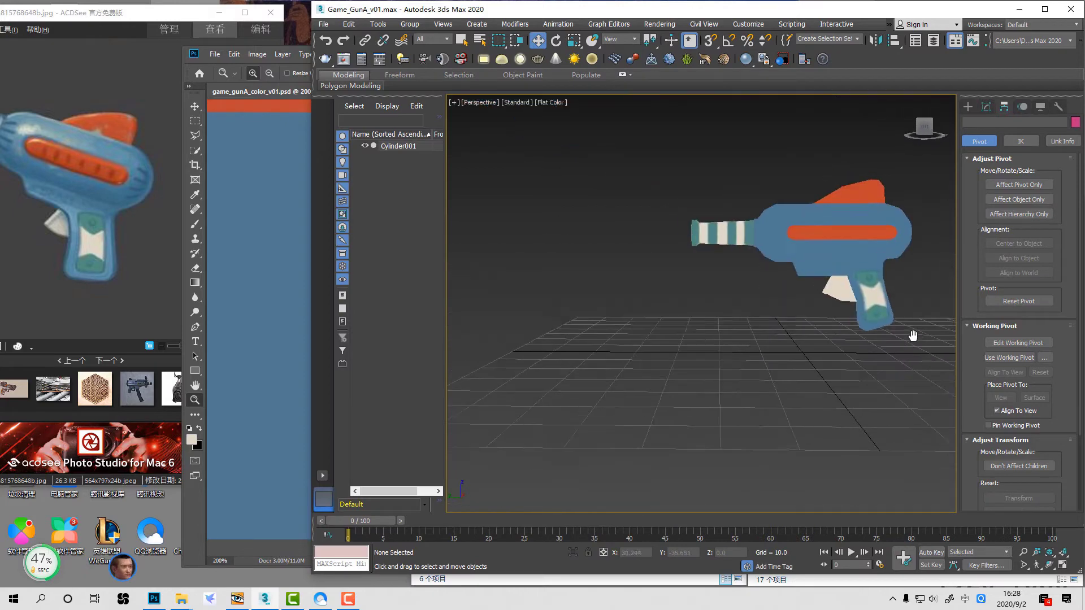
pyautogui.scroll(4, 910, 333)
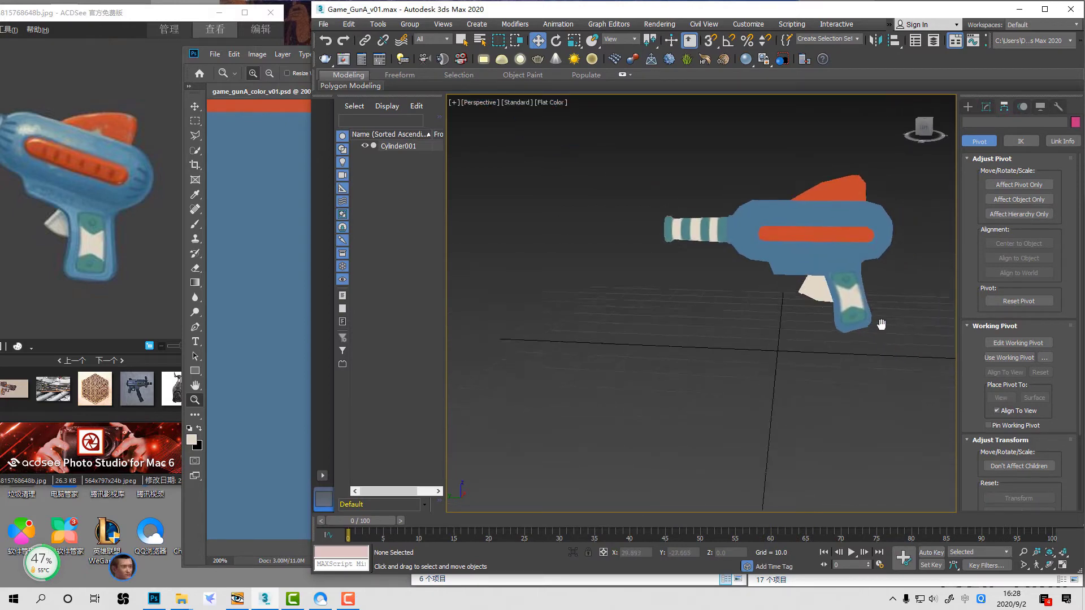
pyautogui.click(202, 20)
pyautogui.moveTo(202, 20); pyautogui.dragTo(287, 24)
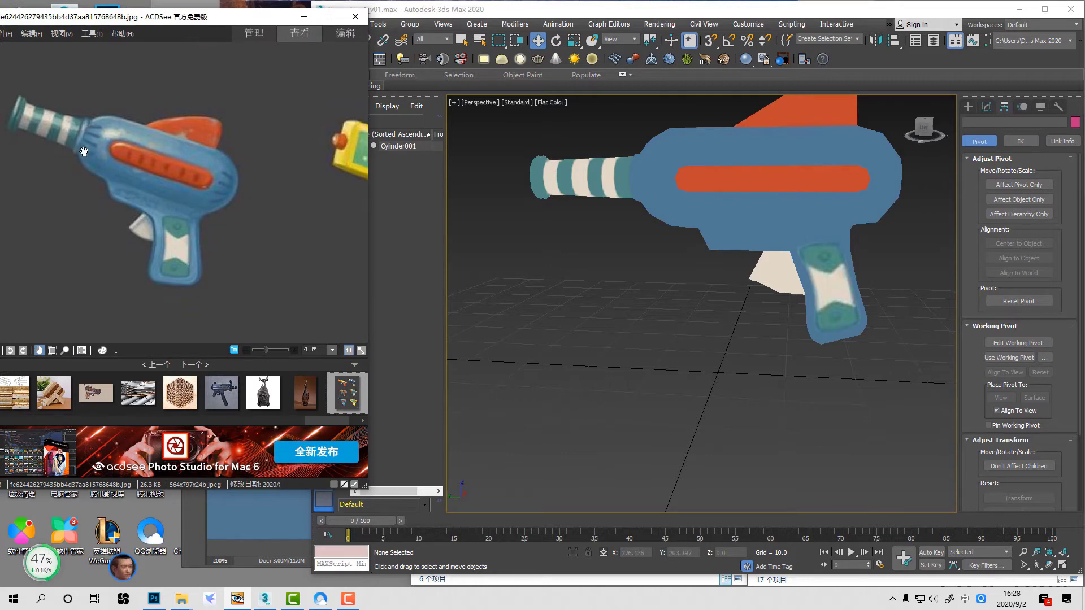
pyautogui.keyDown('alt'); pyautogui.moveTo(904, 190); pyautogui.dragTo(793, 207, button='middle'); pyautogui.keyUp('alt')
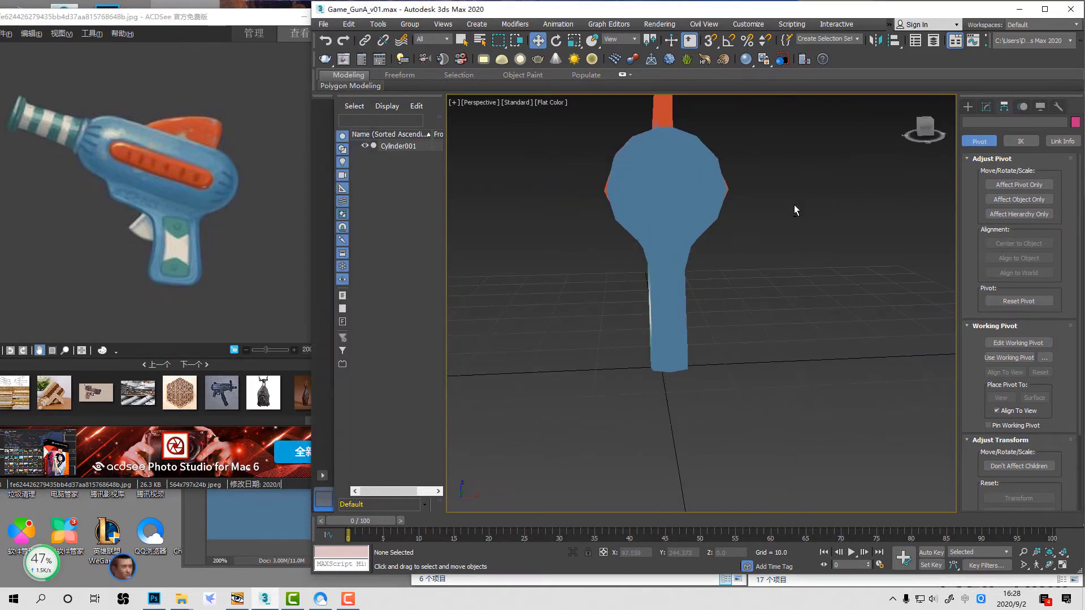
pyautogui.keyDown('alt'); pyautogui.moveTo(682, 203); pyautogui.dragTo(751, 235, button='middle'); pyautogui.keyUp('alt')
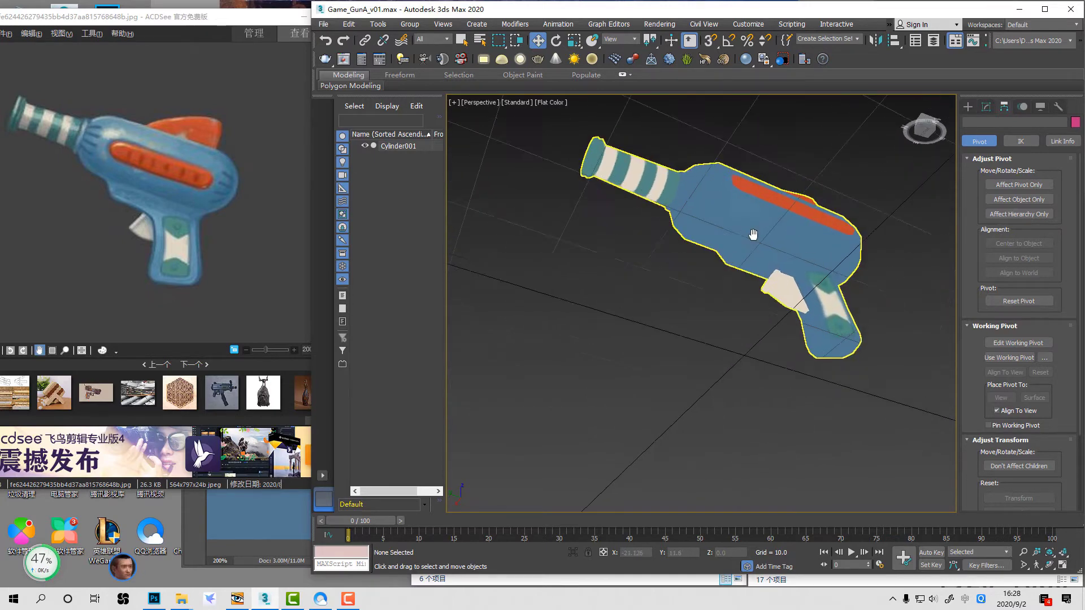
pyautogui.scroll(5, 763, 249)
pyautogui.scroll(-5, 749, 310)
pyautogui.keyDown('alt'); pyautogui.moveTo(739, 314); pyautogui.dragTo(753, 340, button='middle'); pyautogui.keyUp('alt')
pyautogui.keyDown('alt'); pyautogui.moveTo(742, 390); pyautogui.dragTo(833, 290, button='middle'); pyautogui.keyUp('alt')
pyautogui.scroll(3, 835, 334)
pyautogui.scroll(-3, 836, 333)
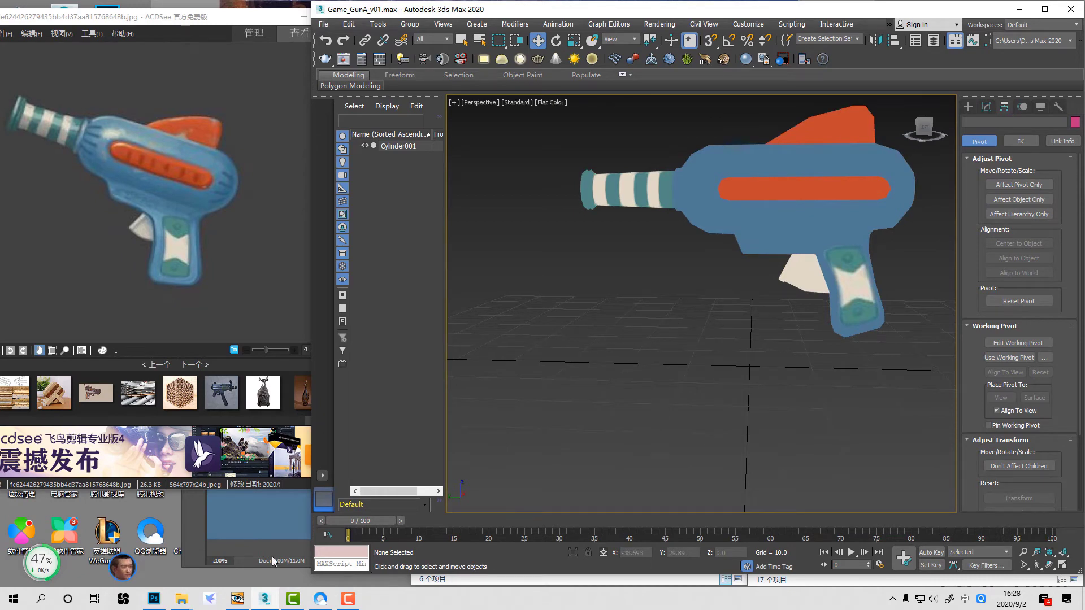
# Step: Return to Photoshop and merge the grip panel layer down into the color layer
pyautogui.click(281, 522)
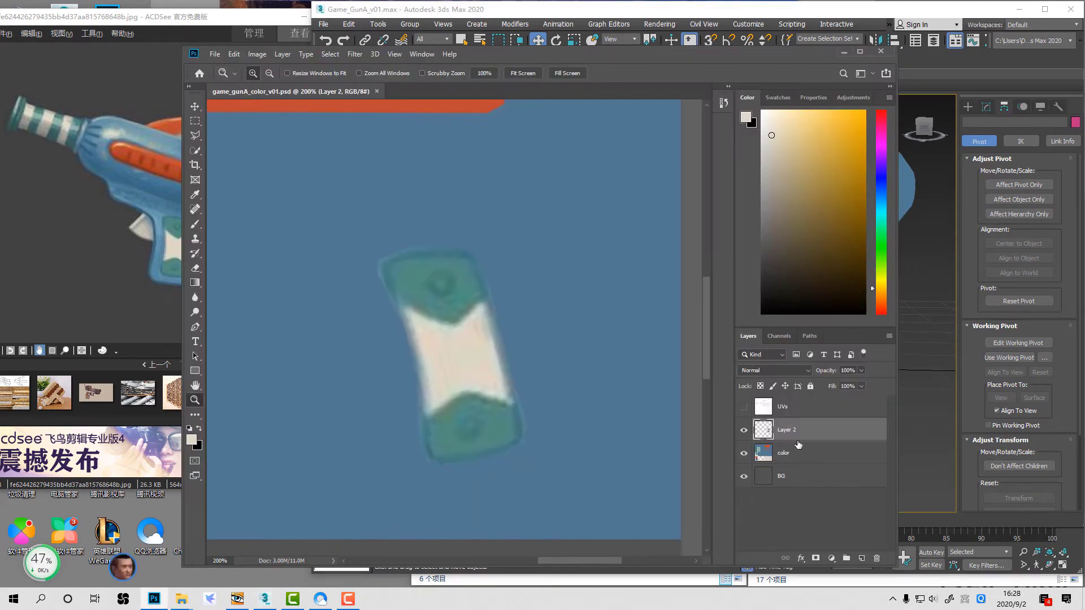
pyautogui.press('Delete')
pyautogui.keyDown('alt'); pyautogui.scroll(-4, 552, 362); pyautogui.keyUp('alt')
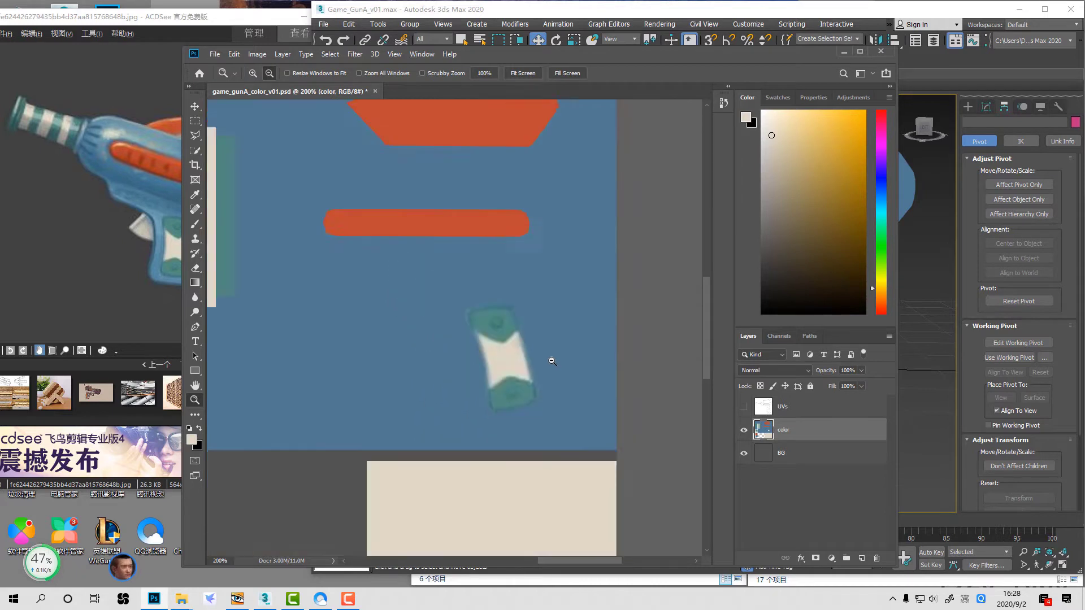
pyautogui.click(604, 384)
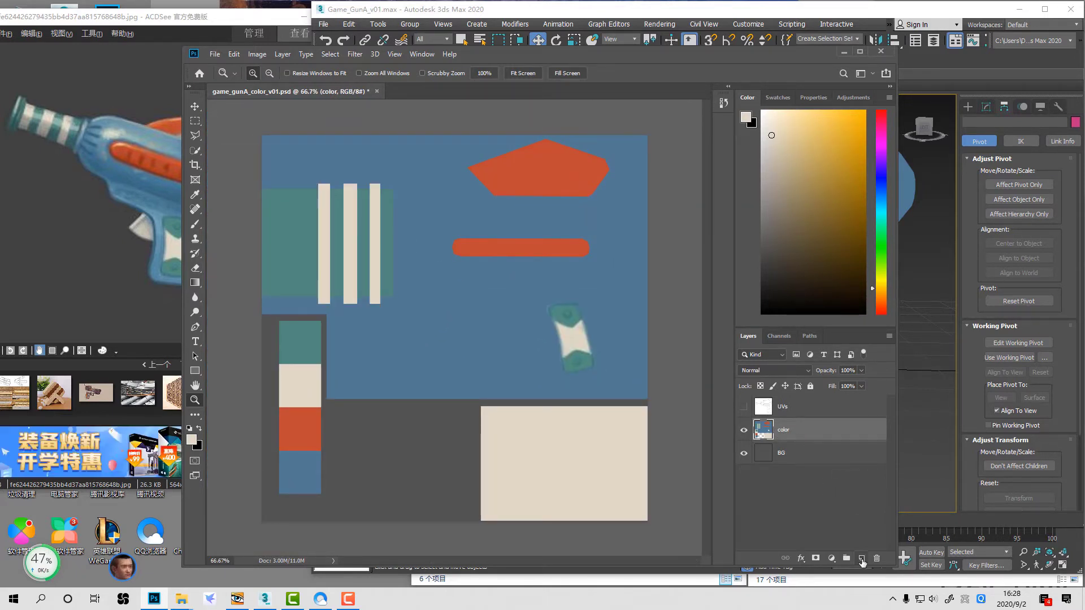
# Step: Add a new layer named AO above the color layer and show the UVs layer over the gun body
pyautogui.click(861, 558)
pyautogui.doubleClick(786, 430)
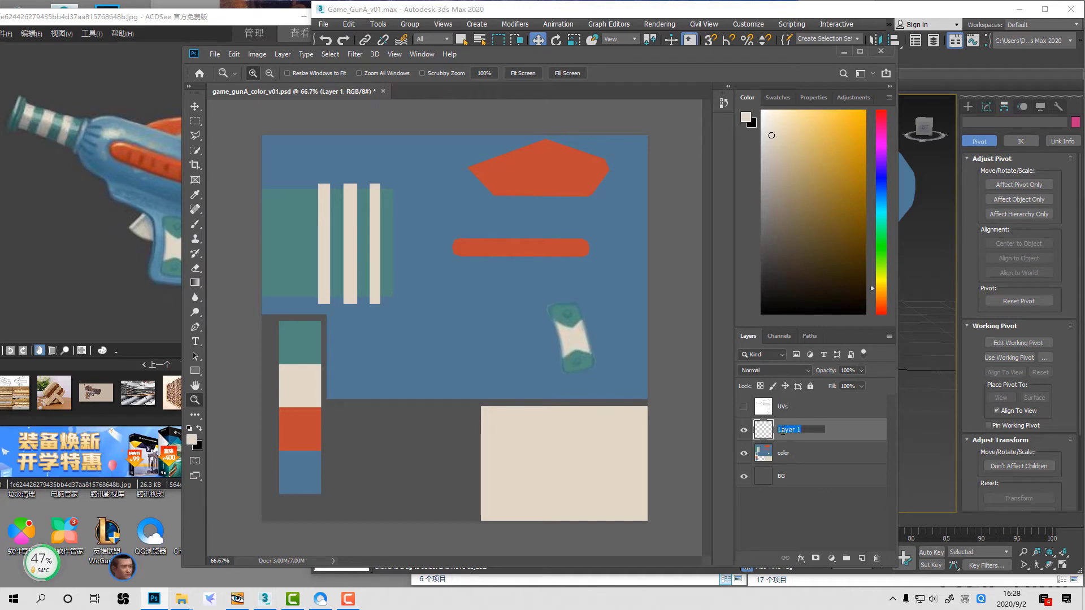
pyautogui.write('AO')
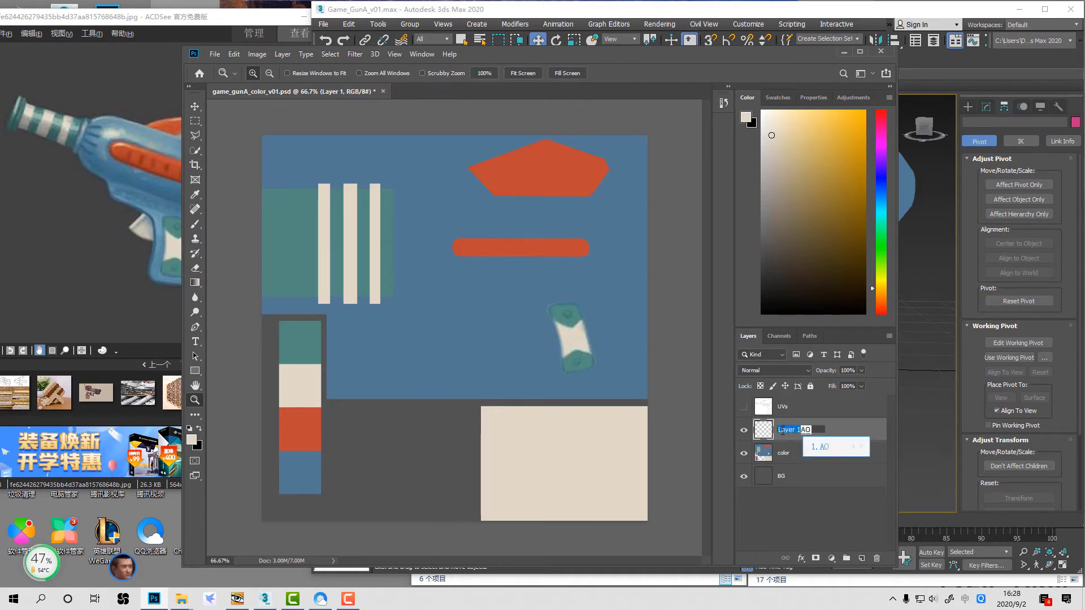
pyautogui.press('Return')
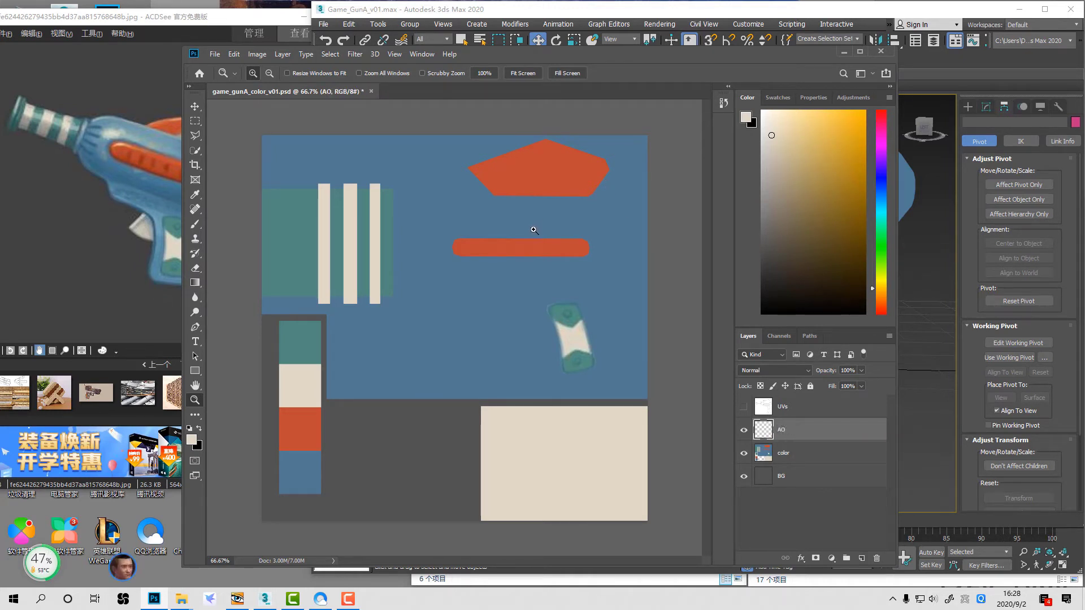
pyautogui.click(534, 230)
pyautogui.click(744, 406)
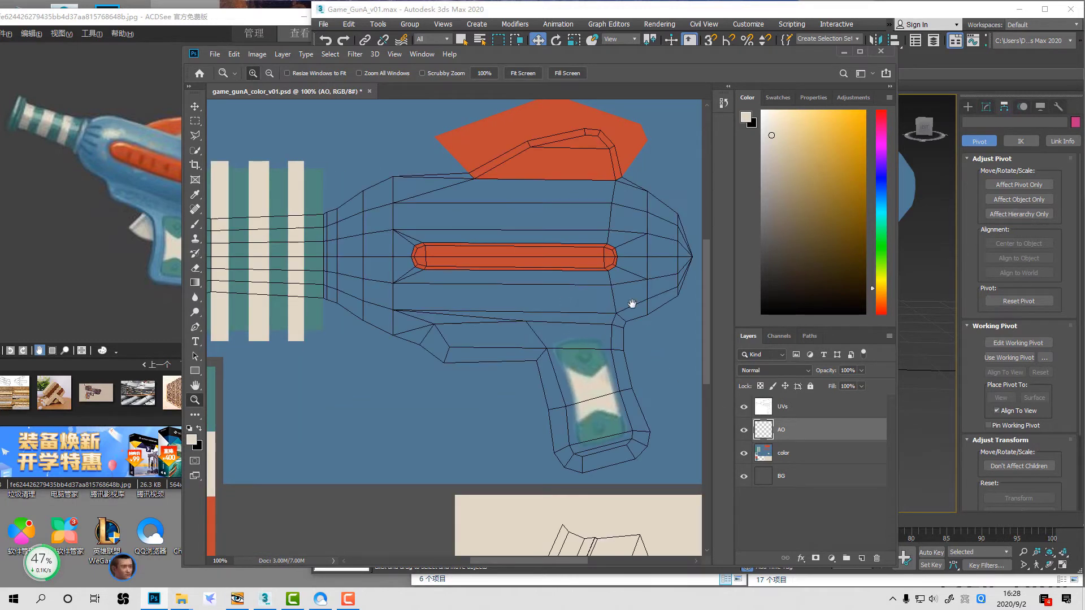
# Step: Paint soft black shading along the gun body's lower edge on the AO layer and set its blend mode to Soft Light
pyautogui.moveTo(632, 304); pyautogui.dragTo(627, 319)
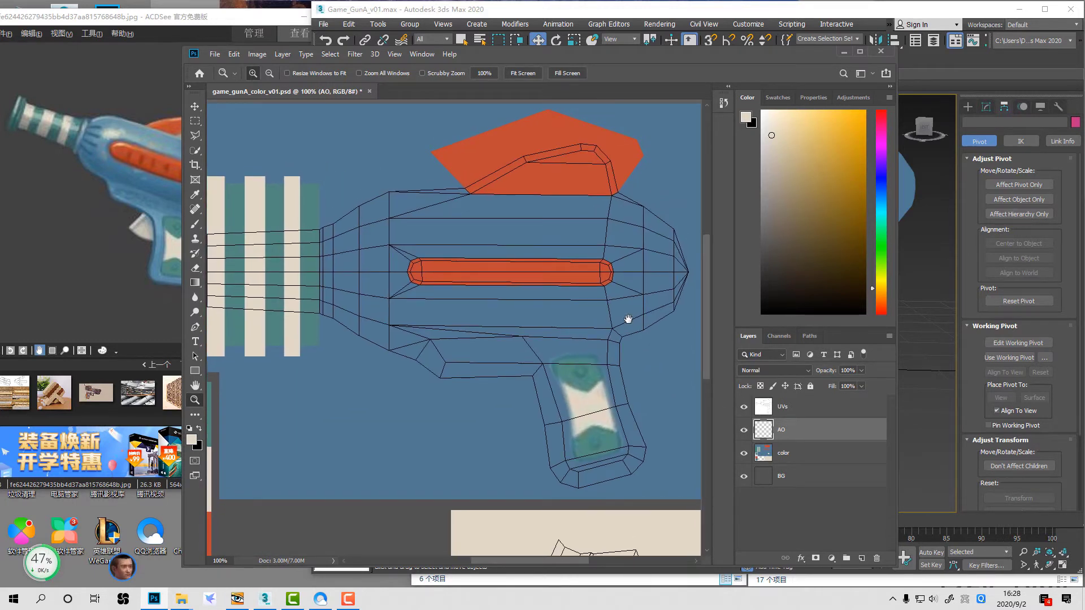
pyautogui.press('b')
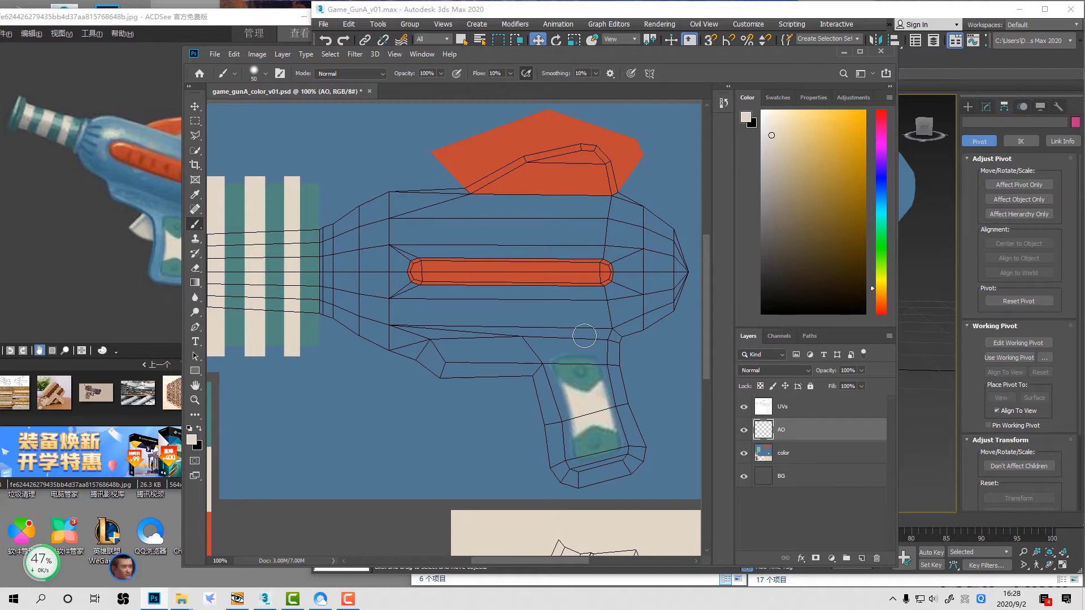
pyautogui.press('d')
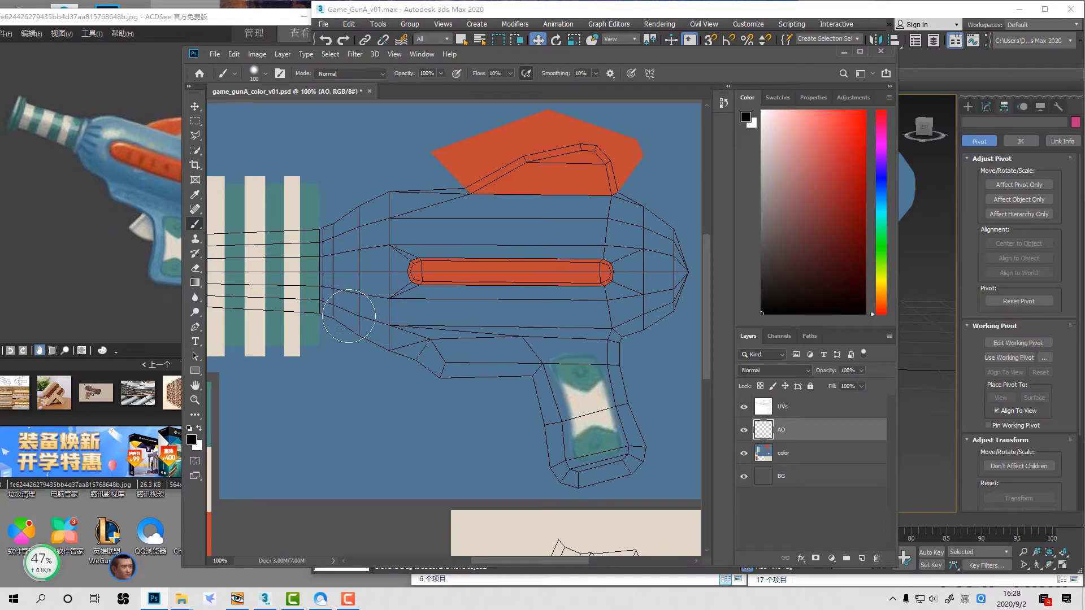
pyautogui.moveTo(322, 304)
pyautogui.mouseDown()
pyautogui.moveTo(410, 346)
pyautogui.moveTo(354, 322)
pyautogui.moveTo(405, 361)
pyautogui.moveTo(448, 370)
pyautogui.moveTo(379, 342)
pyautogui.moveTo(444, 343)
pyautogui.moveTo(350, 333)
pyautogui.moveTo(339, 311)
pyautogui.moveTo(477, 310)
pyautogui.moveTo(687, 284)
pyautogui.moveTo(516, 327)
pyautogui.moveTo(316, 307)
pyautogui.moveTo(426, 347)
pyautogui.moveTo(649, 320)
pyautogui.mouseUp()
pyautogui.hotkey('ctrl', 'z')
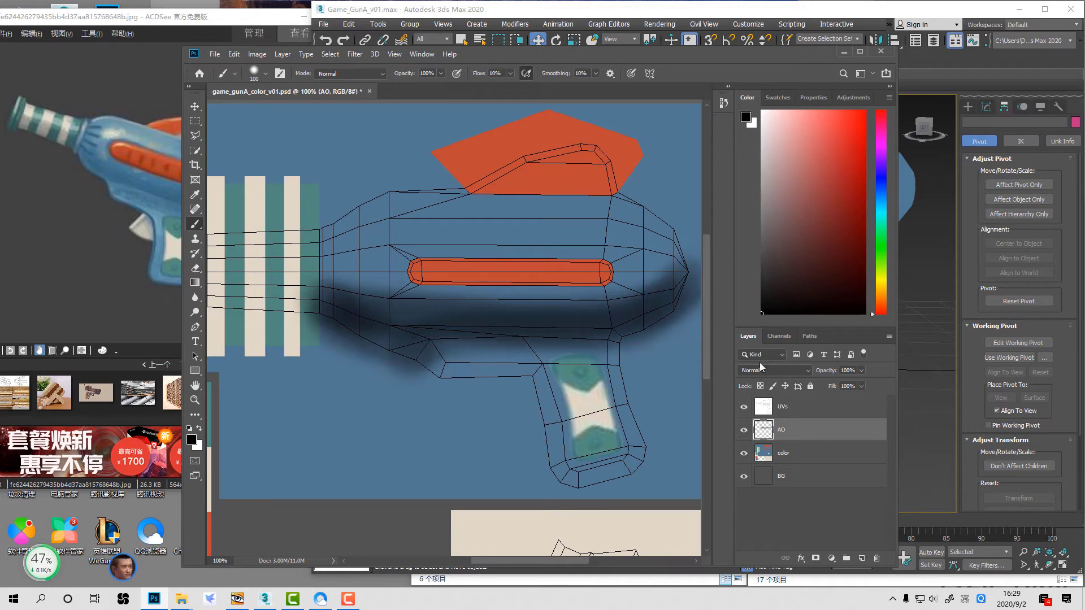
pyautogui.click(758, 372)
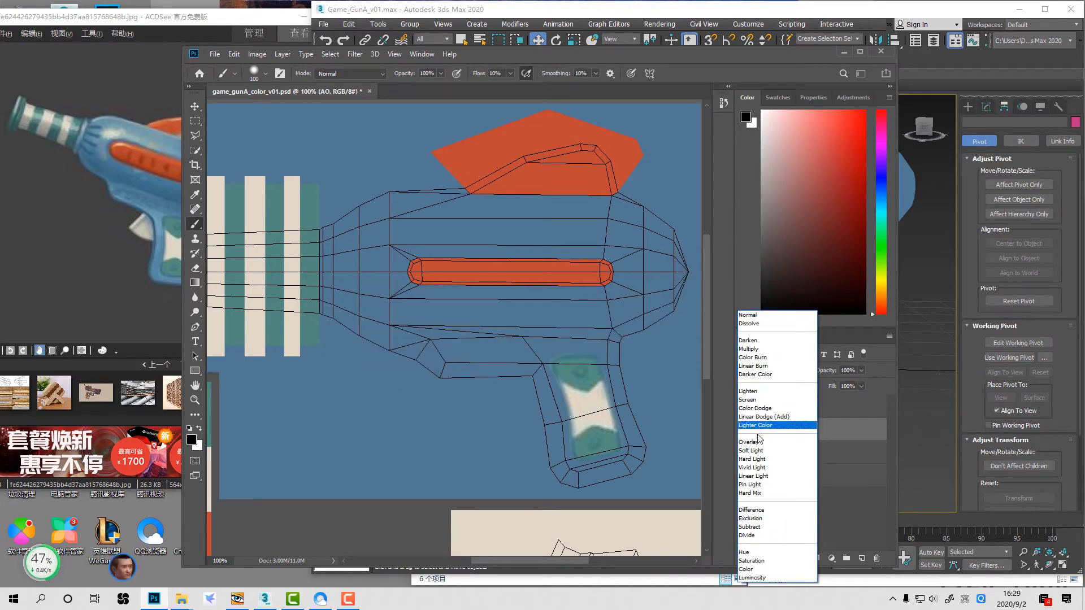
pyautogui.click(761, 451)
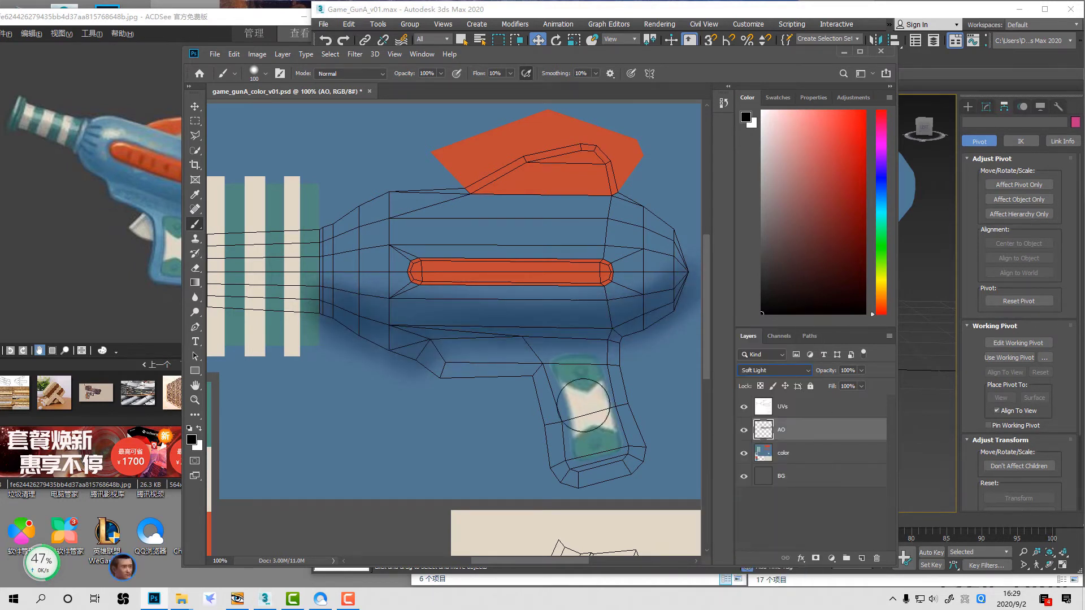
# Step: Brush more soft black shading along the gun body's upper edge and around the orange slot on the AO layer
pyautogui.moveTo(316, 283)
pyautogui.mouseDown()
pyautogui.moveTo(474, 296)
pyautogui.moveTo(656, 268)
pyautogui.moveTo(598, 291)
pyautogui.moveTo(345, 281)
pyautogui.moveTo(356, 192)
pyautogui.moveTo(328, 209)
pyautogui.moveTo(367, 218)
pyautogui.moveTo(504, 203)
pyautogui.moveTo(650, 224)
pyautogui.moveTo(657, 252)
pyautogui.mouseUp()
pyautogui.moveTo(444, 262)
pyautogui.mouseDown()
pyautogui.moveTo(521, 237)
pyautogui.moveTo(678, 269)
pyautogui.moveTo(528, 270)
pyautogui.mouseUp()
pyautogui.press('x')
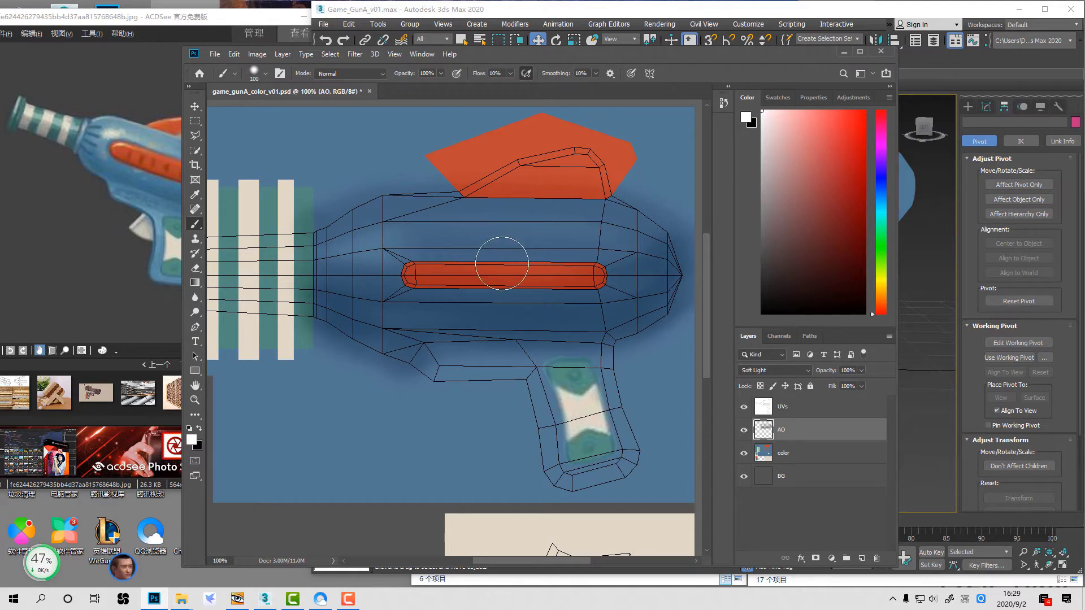
pyautogui.press('x')
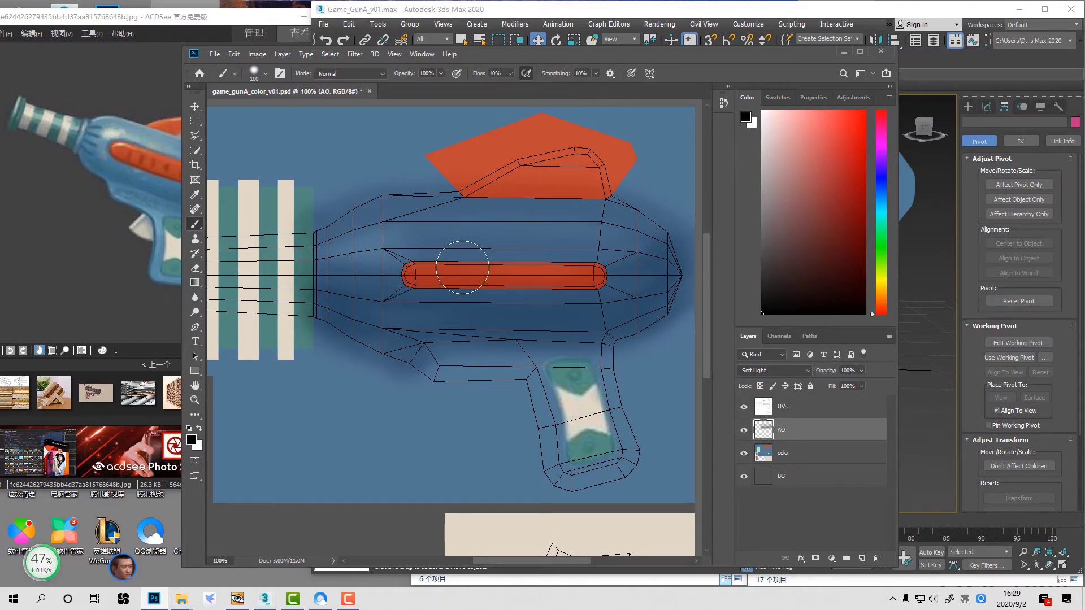
# Step: Soften the painted shading on the gun body with a 100 px eraser at 20% opacity
pyautogui.press('e')
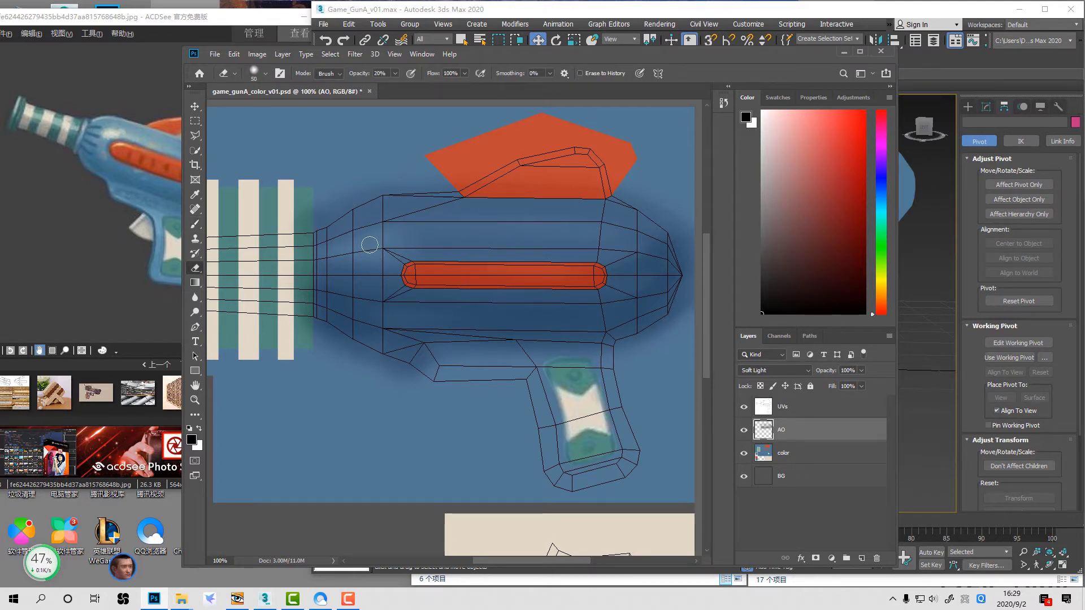
pyautogui.press(']')
pyautogui.press(']')
pyautogui.press(']')
pyautogui.moveTo(356, 252)
pyautogui.mouseDown()
pyautogui.moveTo(514, 245)
pyautogui.moveTo(675, 358)
pyautogui.mouseUp()
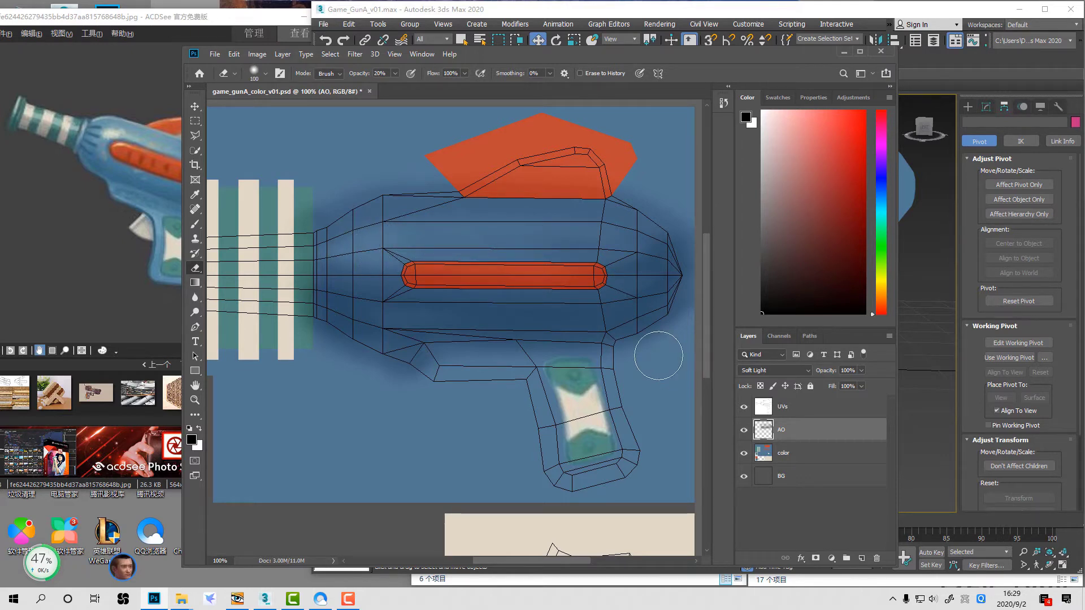
# Step: Switch to 3ds Max, select the gun and disconnect the game_gunA_color_v01.psd bitmap from Material #2
pyautogui.click(941, 381)
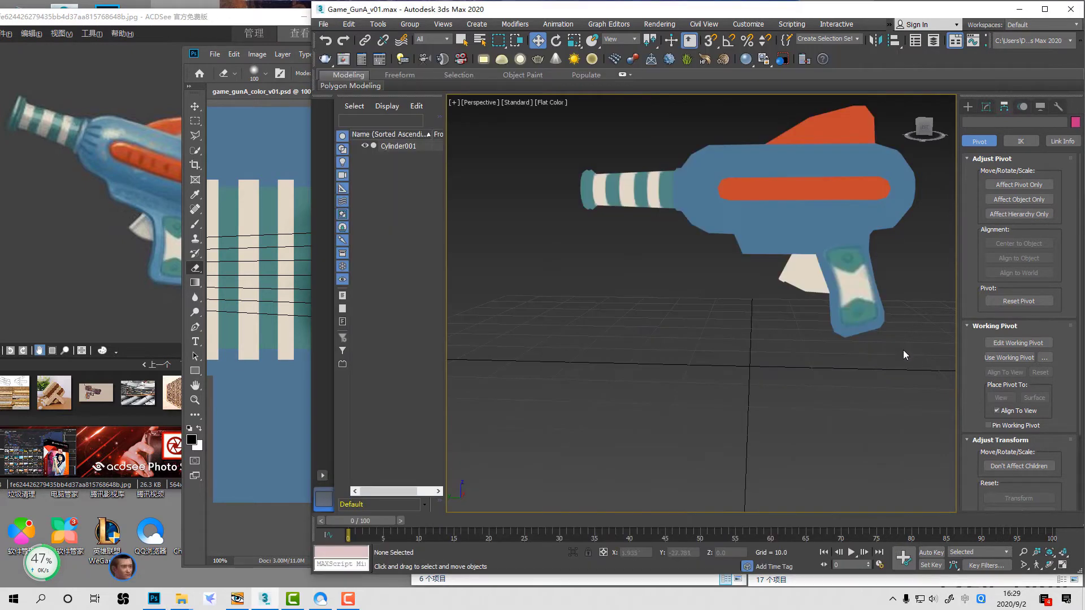
pyautogui.click(775, 228)
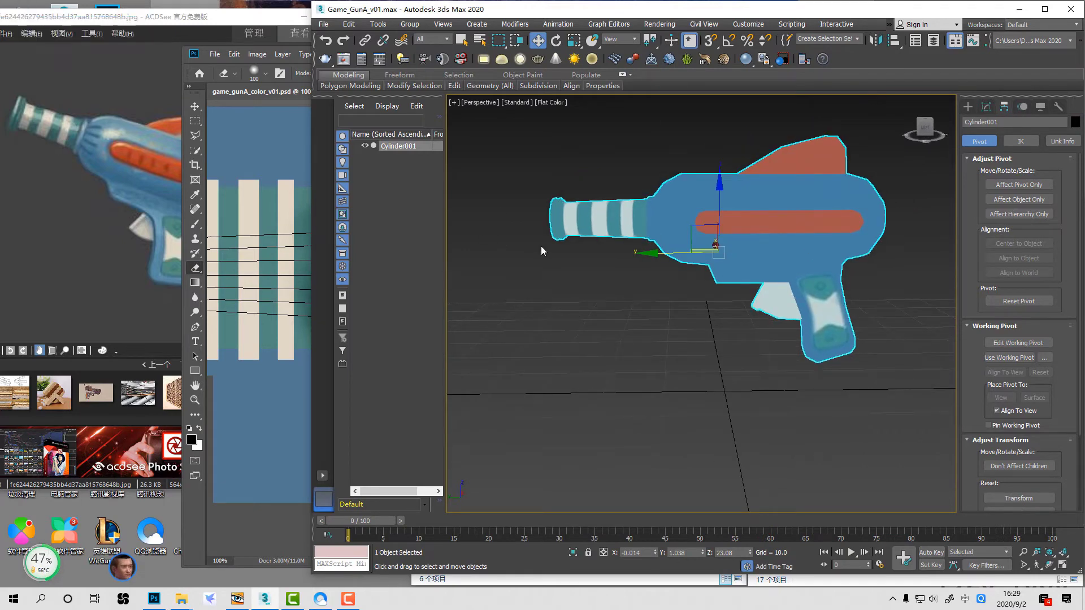
pyautogui.press('m')
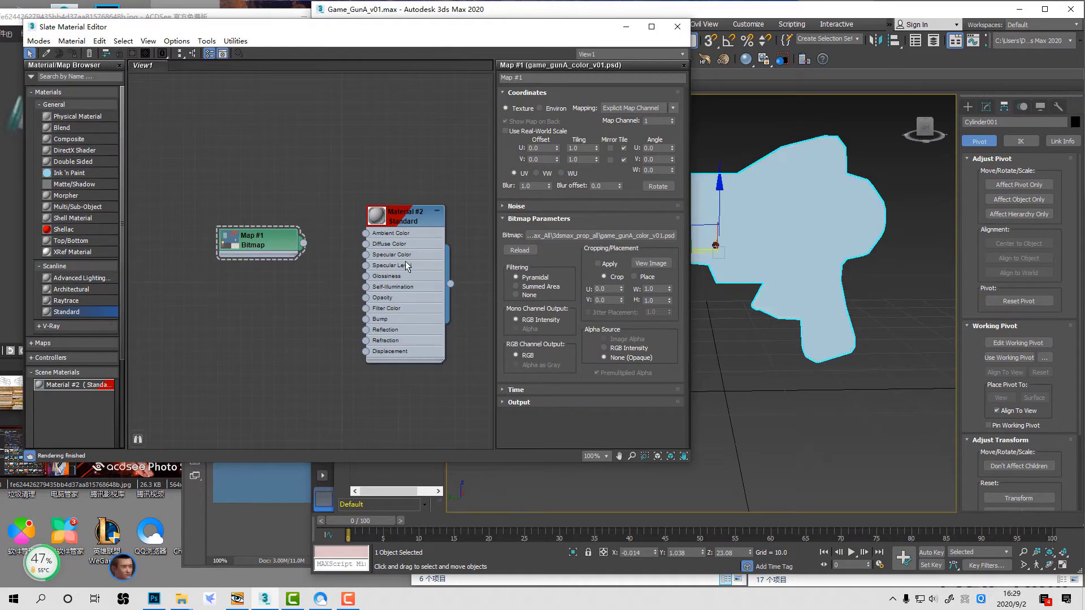
pyautogui.click(677, 26)
# Step: Change the perspective viewport from Flat Color to Default Shading and select the gun again
pyautogui.click(557, 110)
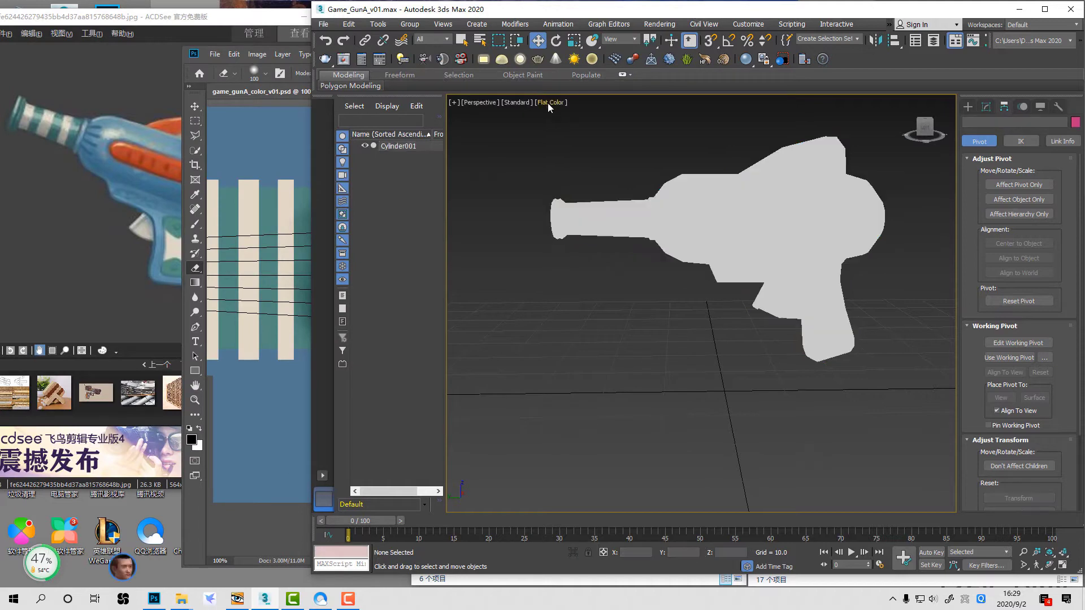
pyautogui.click(551, 102)
pyautogui.click(582, 113)
pyautogui.moveTo(715, 126)
pyautogui.mouseDown()
pyautogui.moveTo(788, 174)
pyautogui.moveTo(820, 249)
pyautogui.mouseUp()
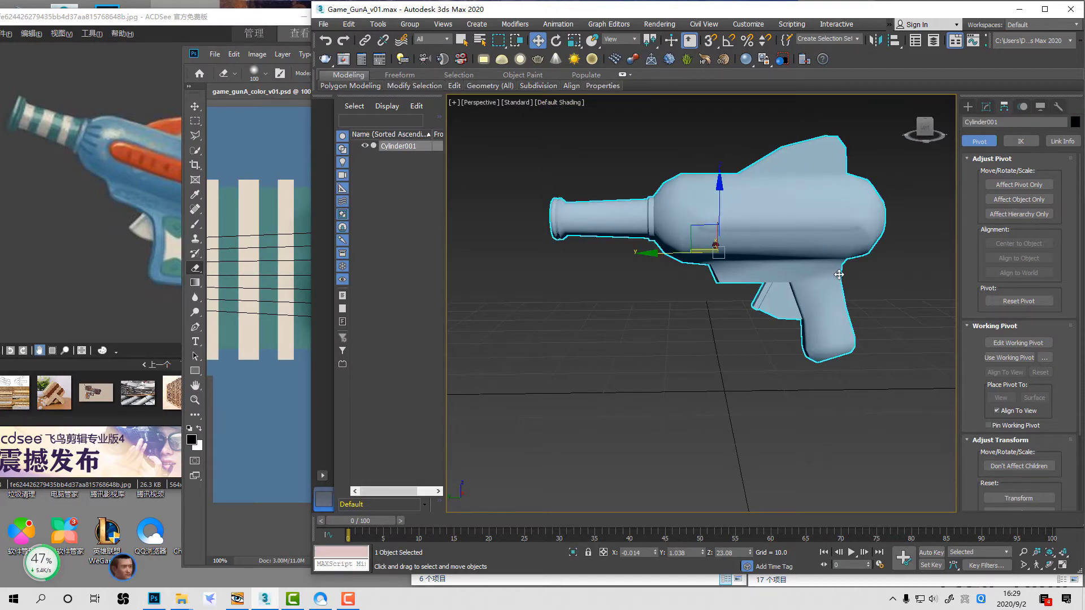
# Step: Open Render To Texture for the gun and show its output folder, sceneassets\images, in File Explorer beside it
pyautogui.press('0')
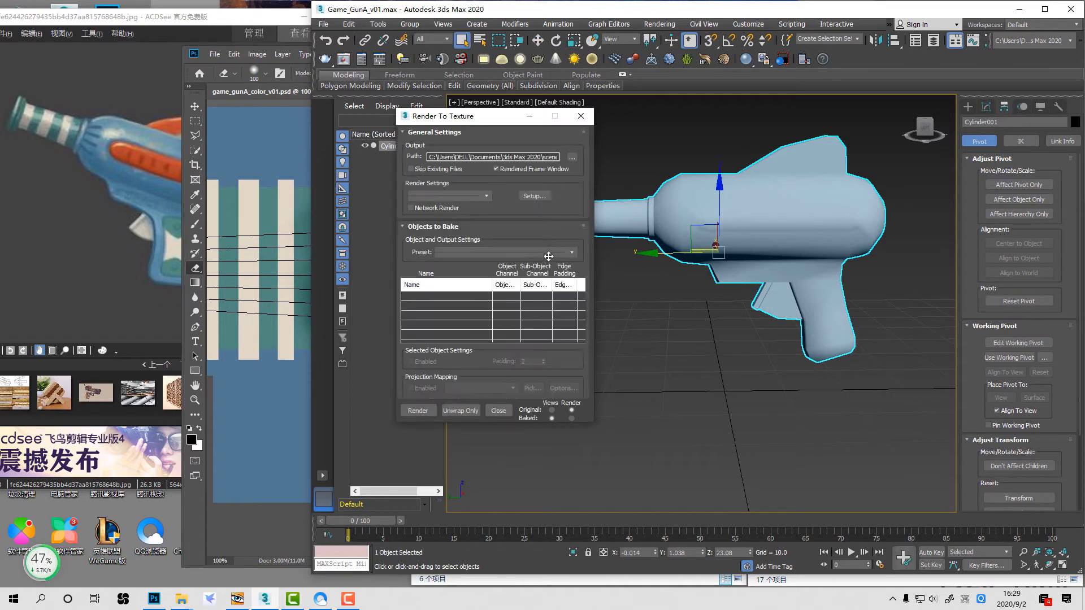
pyautogui.click(569, 158)
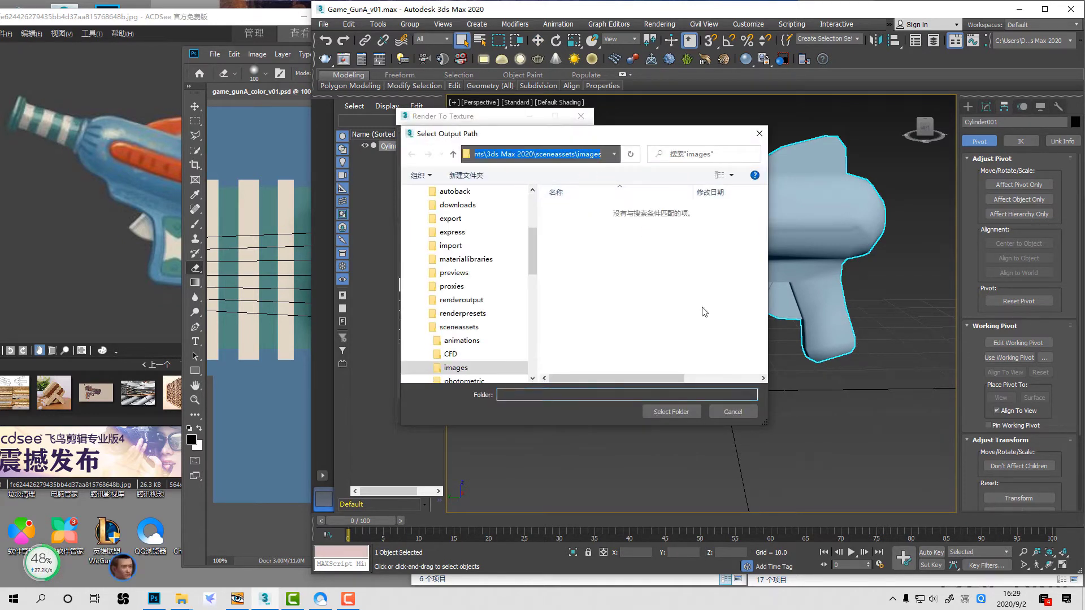
pyautogui.click(733, 411)
pyautogui.click(20, 8)
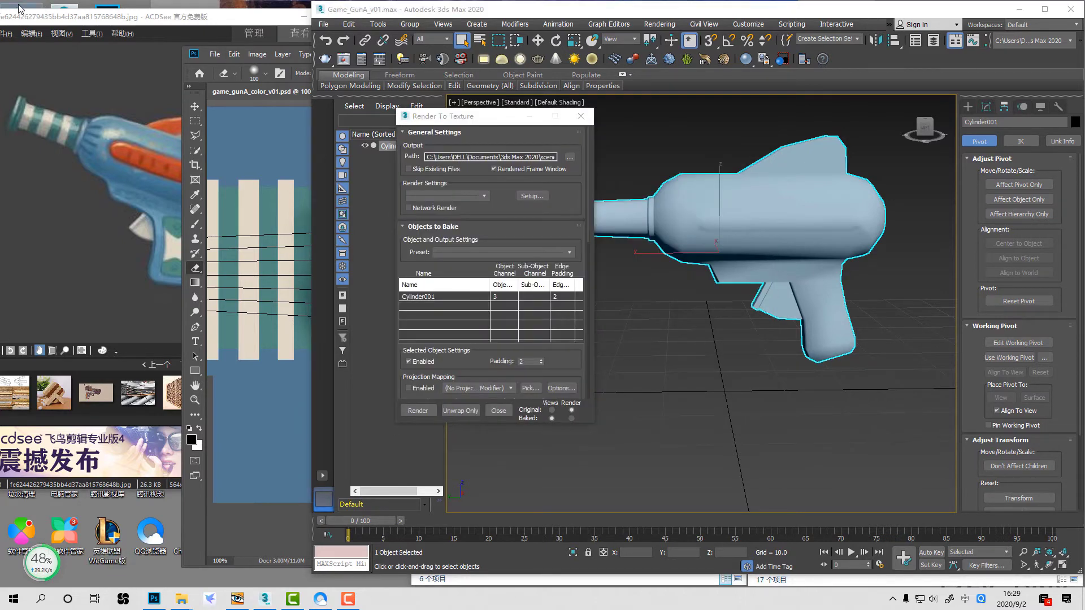
pyautogui.click(564, 48)
pyautogui.write('C:\\Users\\DELL\\Documents\\3ds Max 2020\\sceneassets\\images')
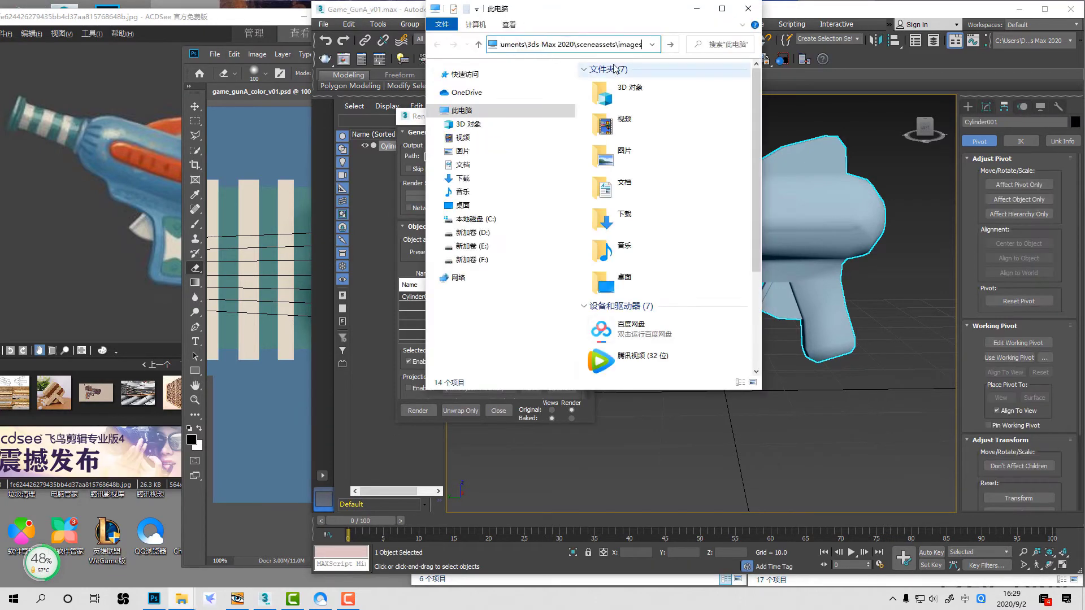
pyautogui.press('Return')
pyautogui.moveTo(619, 4); pyautogui.dragTo(248, 18)
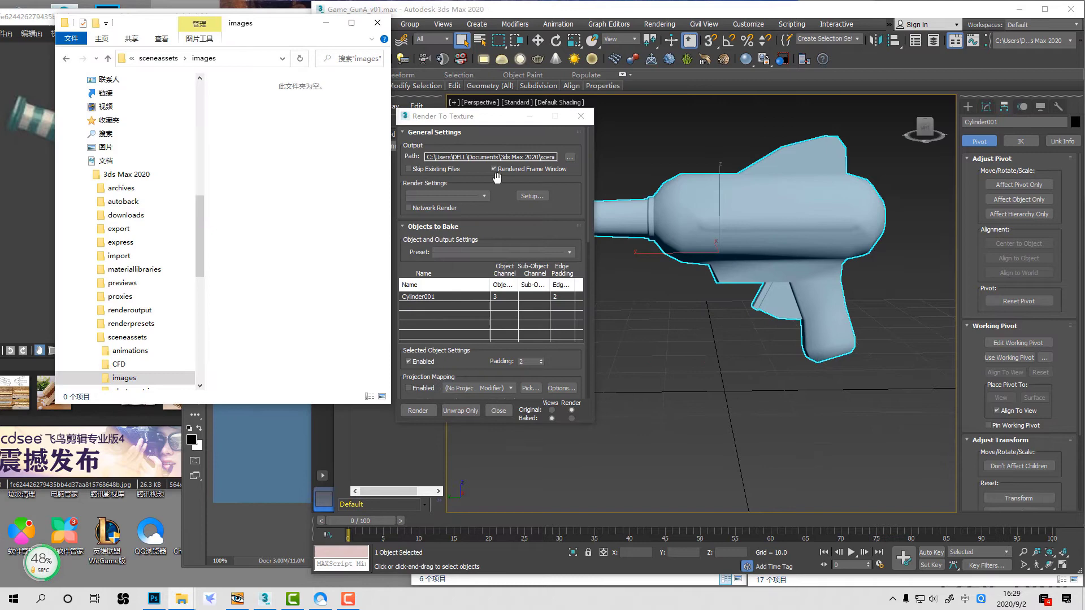
# Step: Set the gun's bake mapping coordinates to use existing channel 1
pyautogui.click(497, 122)
pyautogui.scroll(-5, 574, 351)
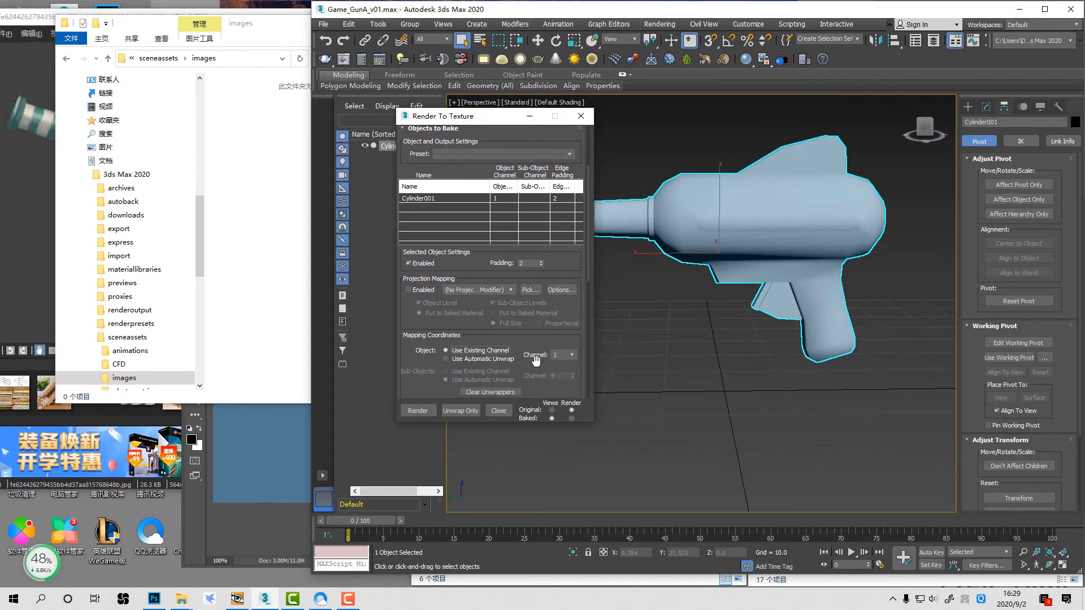
pyautogui.scroll(-4, 529, 339)
# Step: Add a CompleteMap output element to the bake and set its size to 1024x1024
pyautogui.click(447, 381)
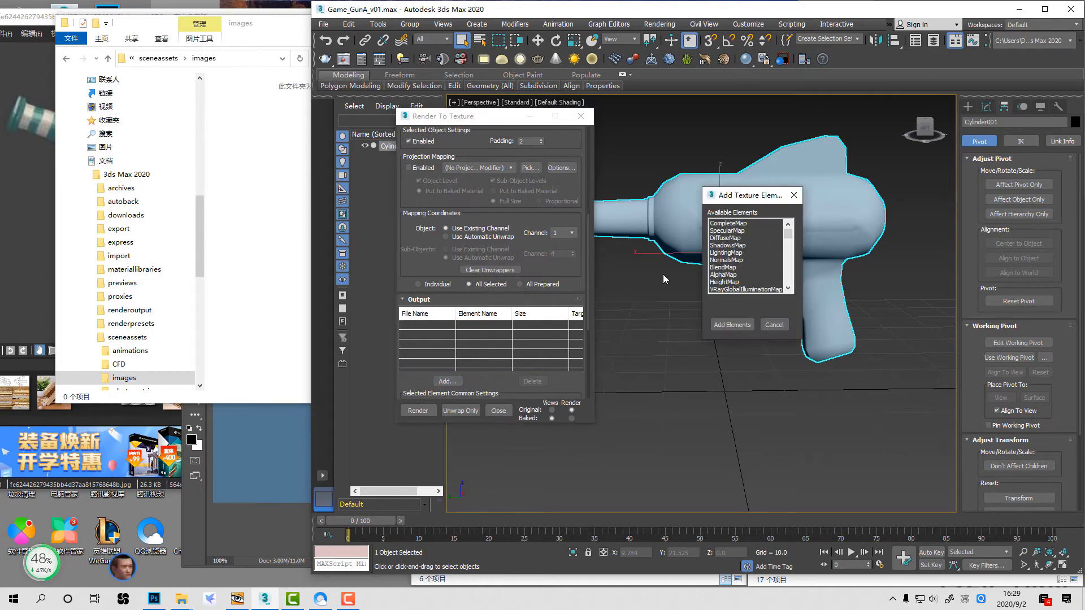
pyautogui.click(729, 223)
pyautogui.click(732, 325)
pyautogui.scroll(-3, 495, 384)
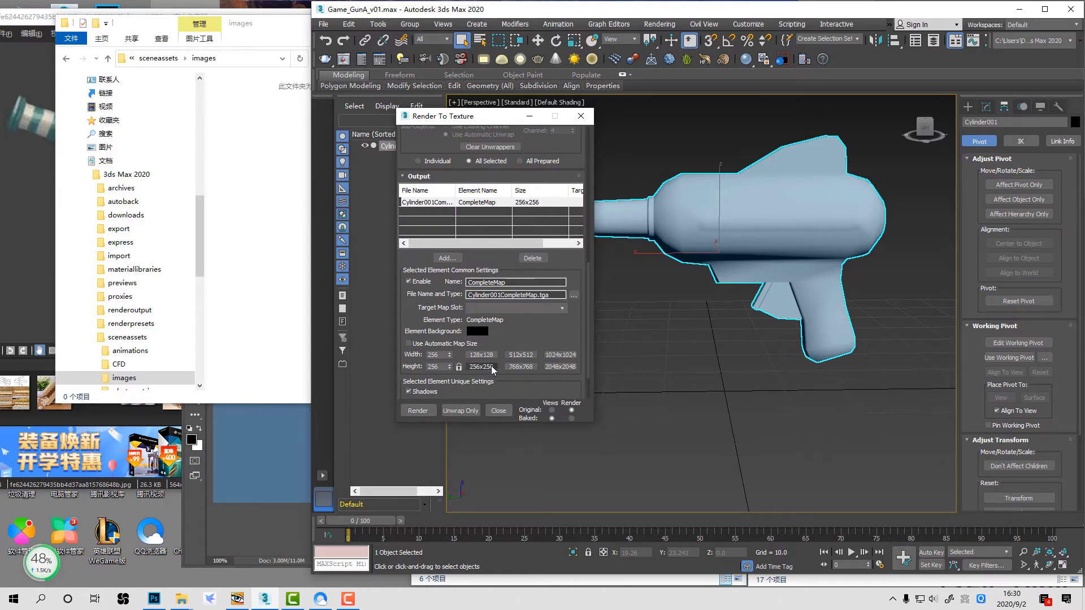
pyautogui.click(554, 355)
pyautogui.scroll(-1, 516, 363)
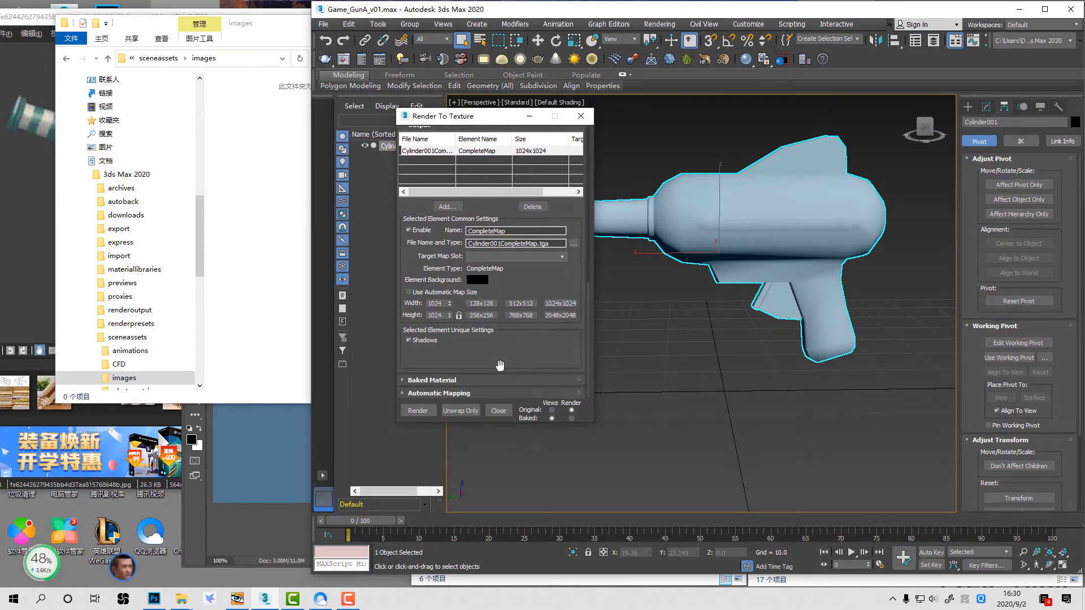
# Step: Render the gun's CompleteMap texture, continuing without a target map slot, and close the rendered frame
pyautogui.click(429, 411)
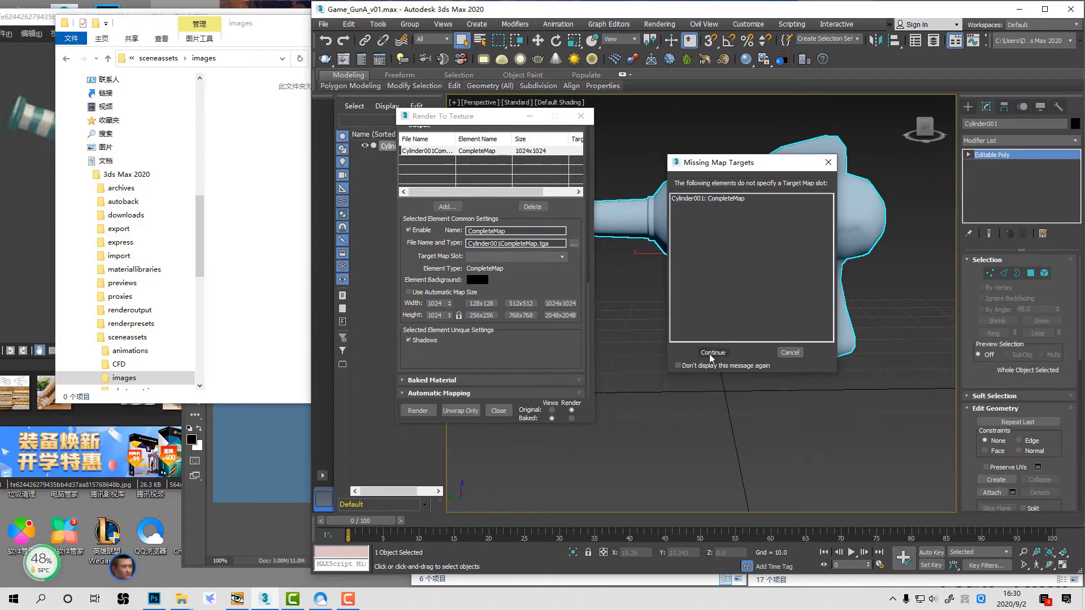
pyautogui.click(711, 356)
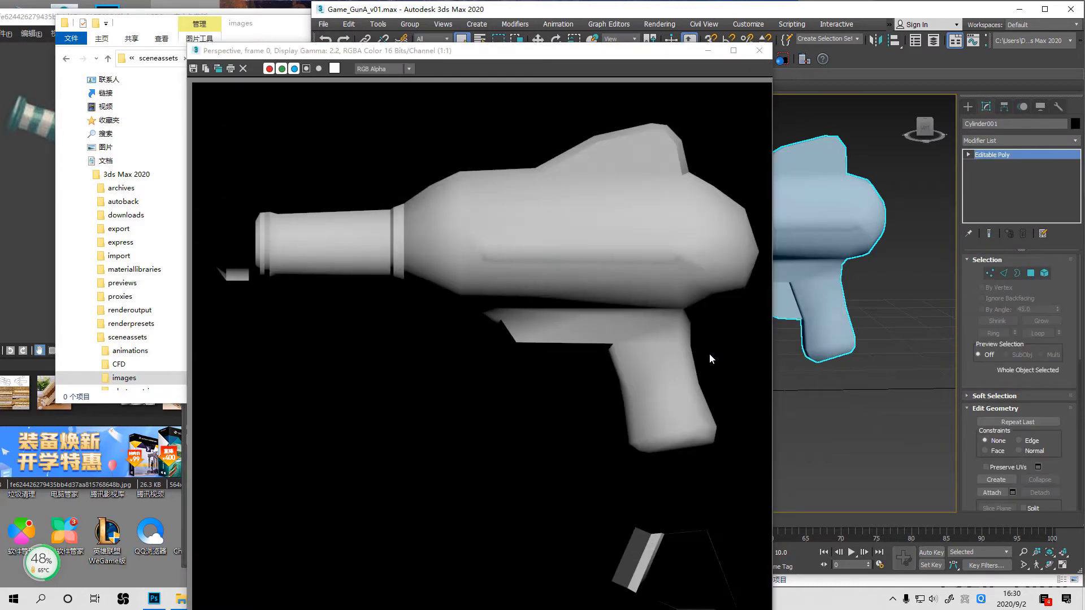
pyautogui.click(759, 50)
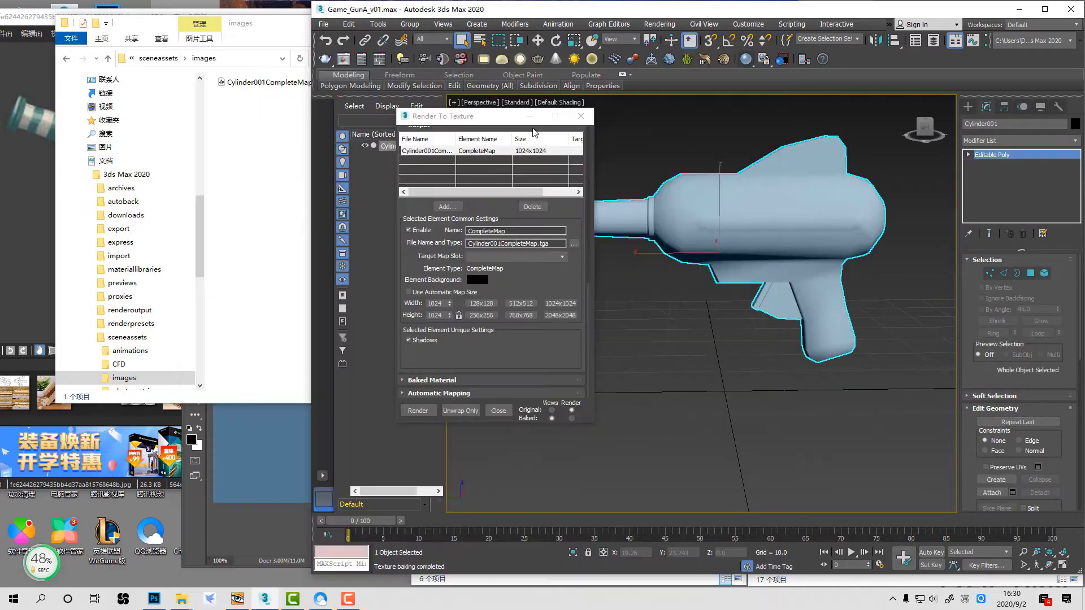
# Step: Open the baked Cylinder001CompleteMap.tga in Photoshop and copy it, aligned, into game_gunA_color_v01.psd as a layer above AO
pyautogui.doubleClick(281, 83)
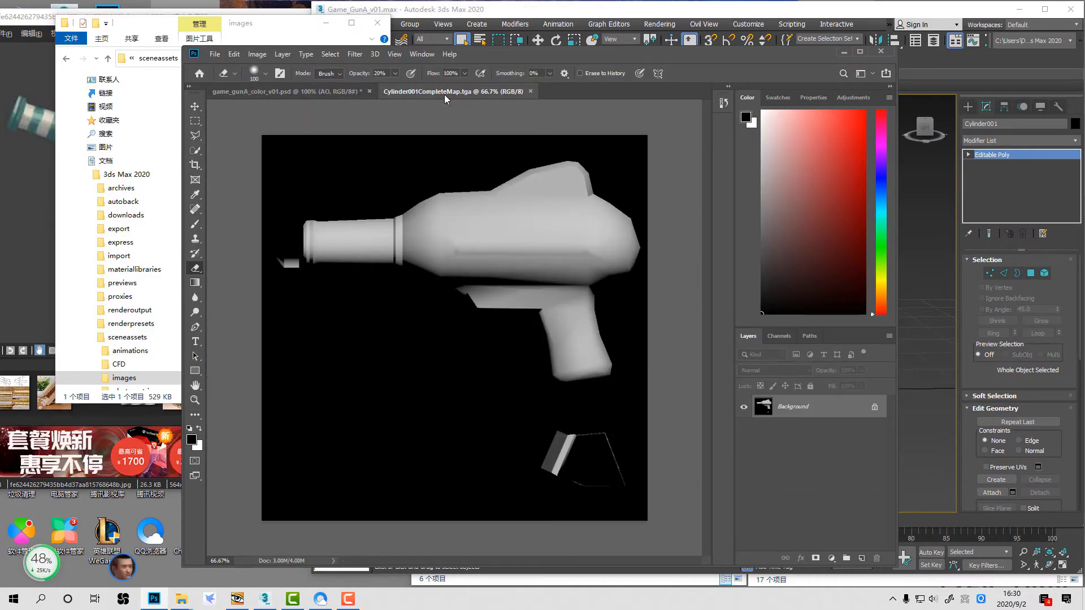
pyautogui.moveTo(447, 95); pyautogui.dragTo(594, 25)
pyautogui.press('v')
pyautogui.moveTo(769, 226)
pyautogui.keyDown('shift'); pyautogui.mouseDown()
pyautogui.moveTo(711, 225)
pyautogui.moveTo(491, 314)
pyautogui.mouseUp(); pyautogui.keyUp('shift')
pyautogui.click(906, 22)
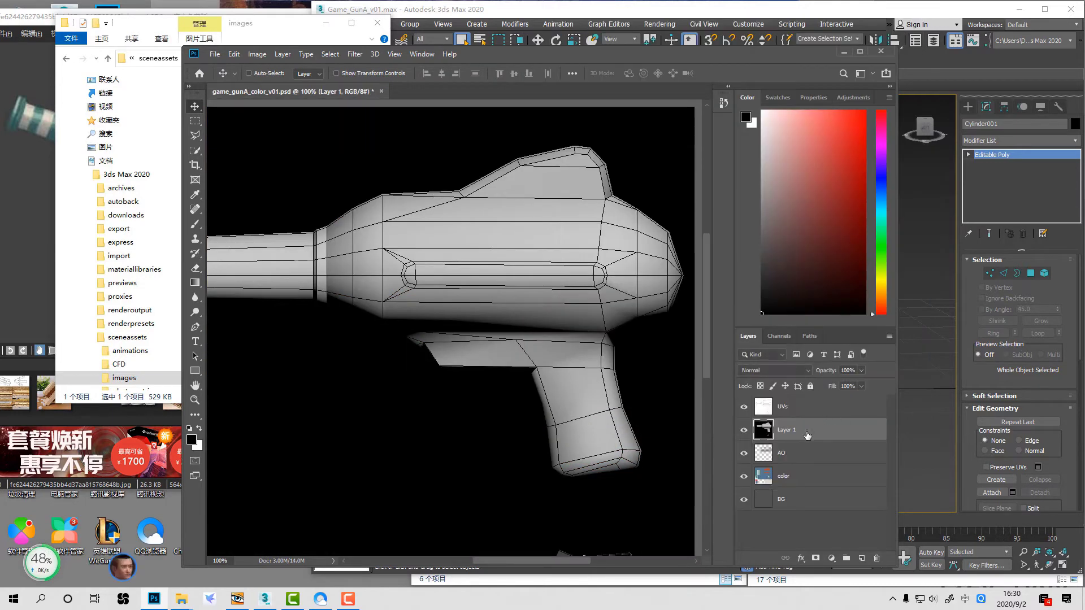
# Step: Merge the baked layer down into the AO layer and set the blend mode to Soft Light
pyautogui.hotkey('ctrl', 'e')
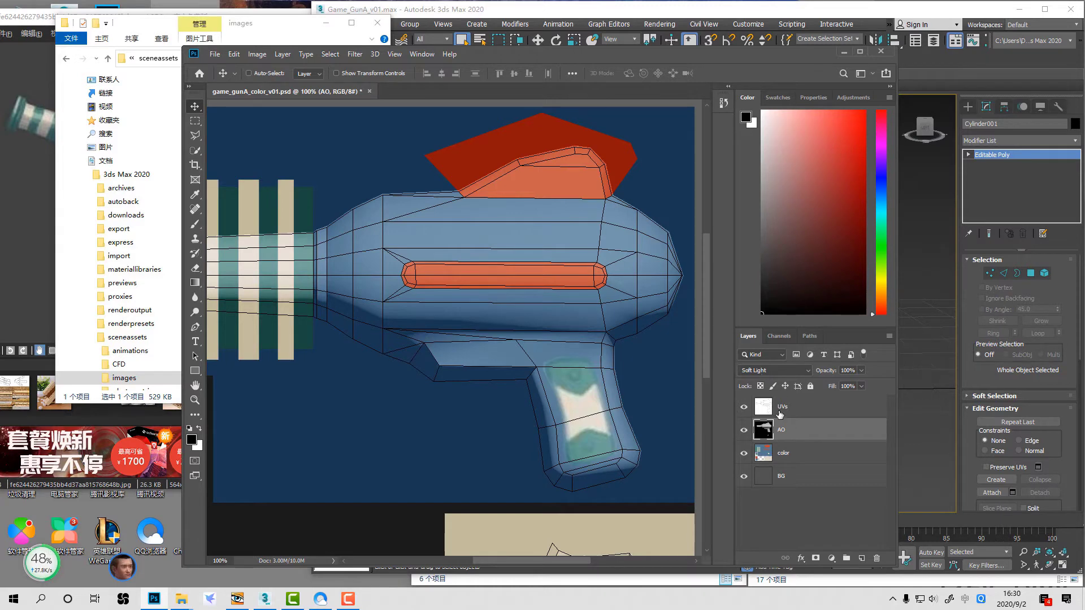
pyautogui.click(773, 371)
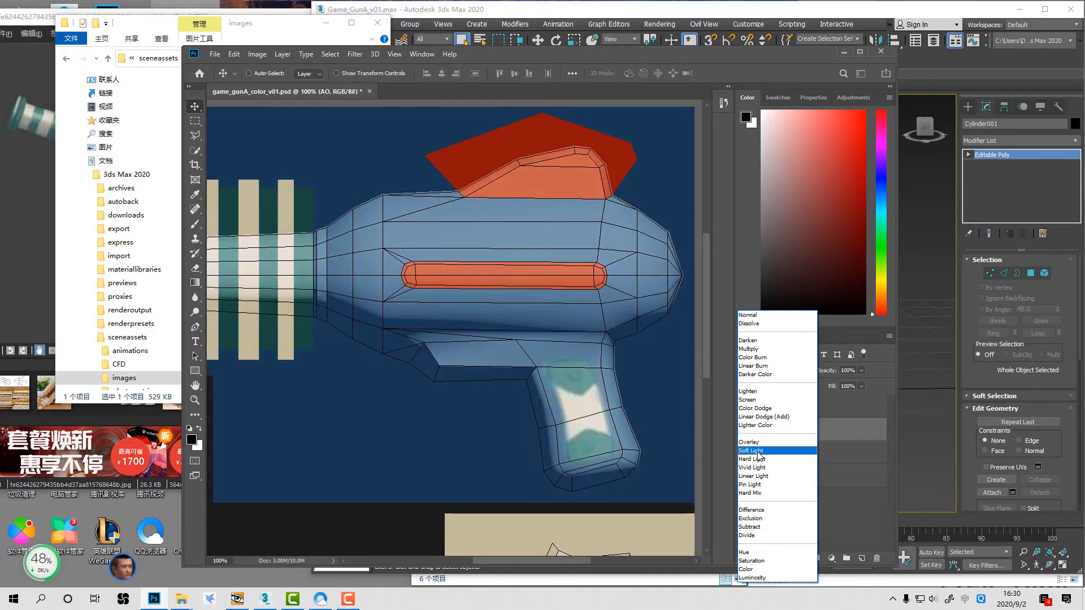
pyautogui.click(757, 450)
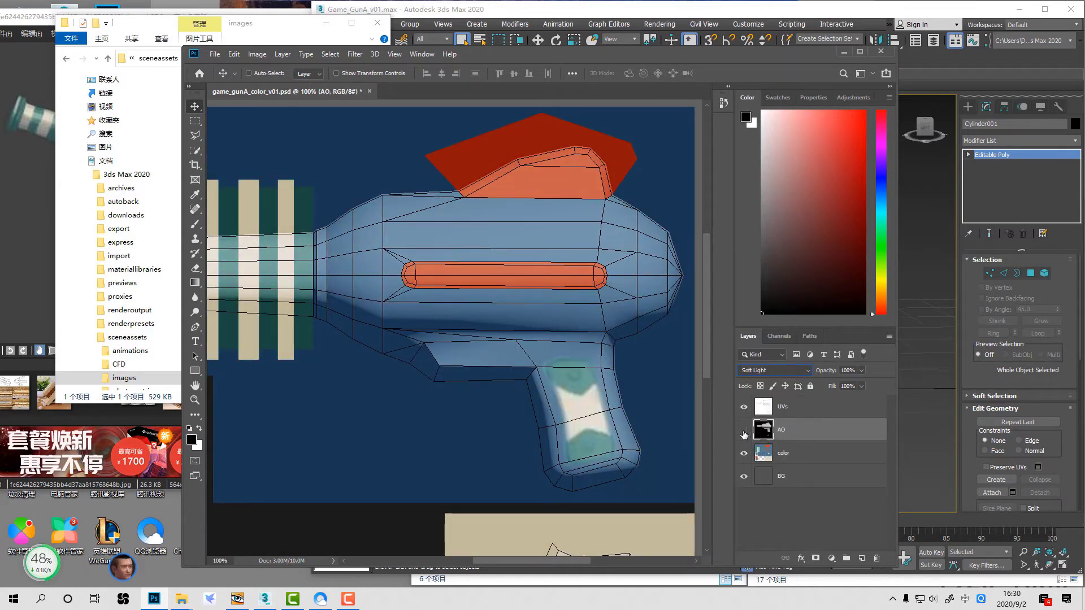
# Step: Toggle the AO layer's visibility to compare the texture with and without the baked shading
pyautogui.click(744, 430)
pyautogui.click(744, 431)
pyautogui.click(744, 431)
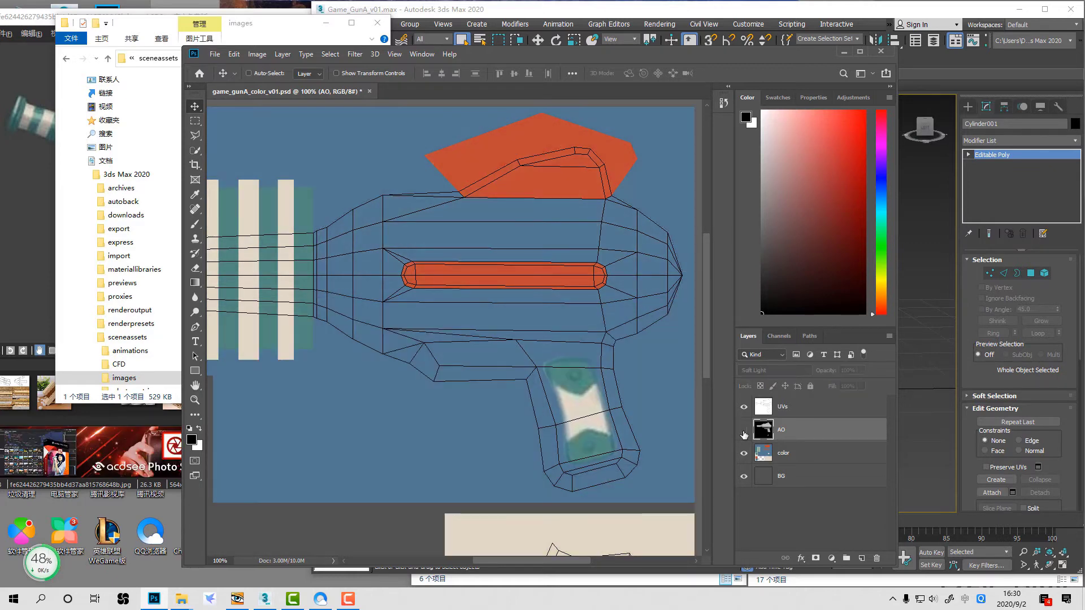
pyautogui.click(744, 432)
pyautogui.click(744, 431)
pyautogui.click(744, 431)
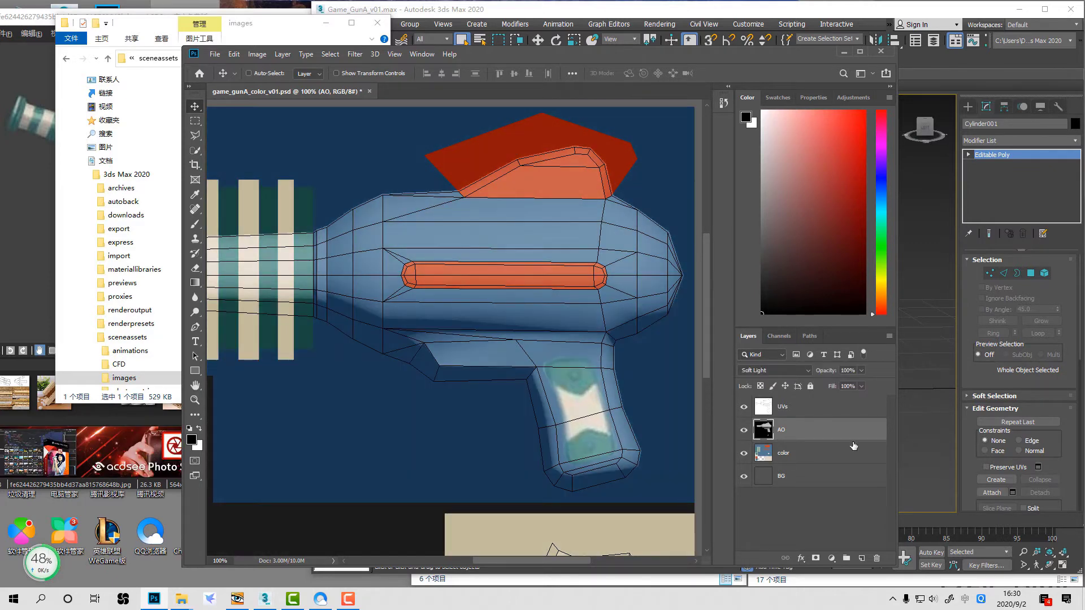
pyautogui.hotkey('alt', 'v')
pyautogui.press('Escape')
pyautogui.hotkey('alt', 'v')
pyautogui.press('Escape')
pyautogui.press('b')
pyautogui.hotkey('alt', 'v')
pyautogui.press('Escape')
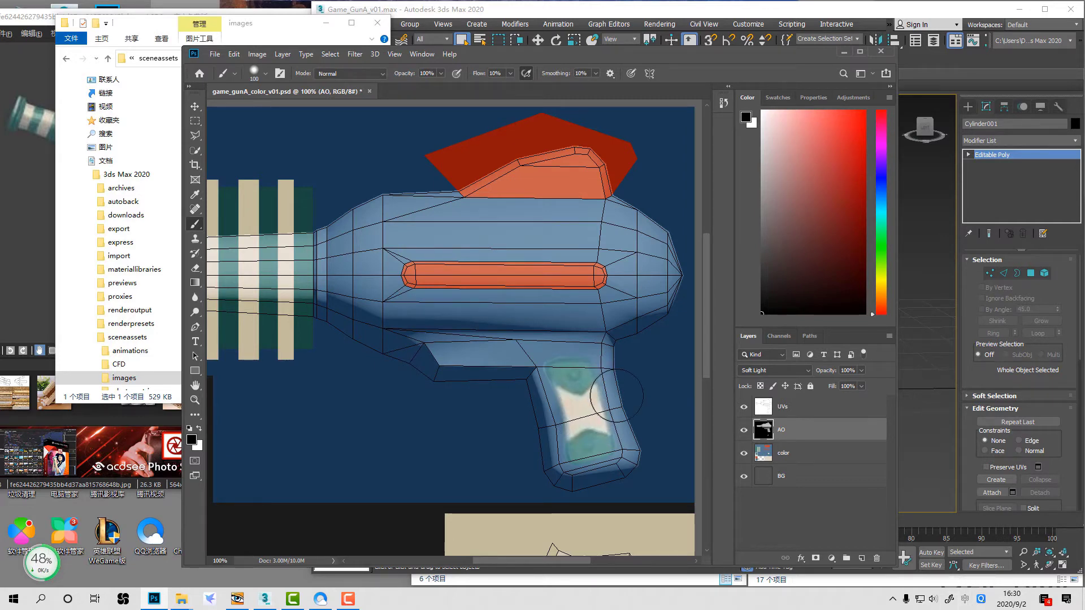
pyautogui.hotkey('alt', 'v')
pyautogui.press('Escape')
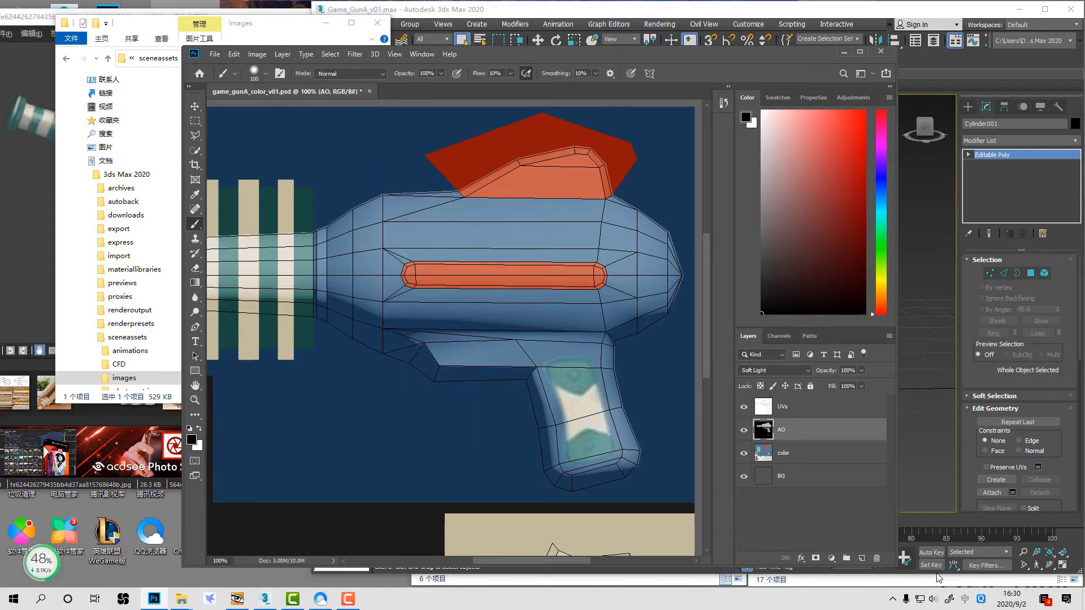
# Step: Switch the keyboard input method in Windows and lower the AO layer's opacity to 30%
pyautogui.click(981, 599)
pyautogui.click(955, 570)
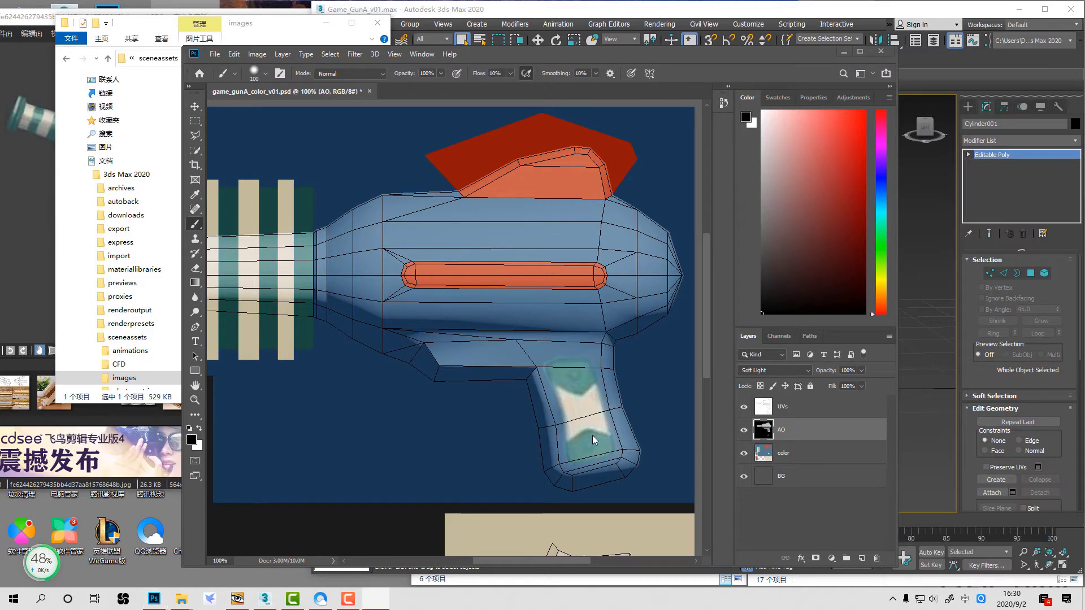
pyautogui.click(842, 517)
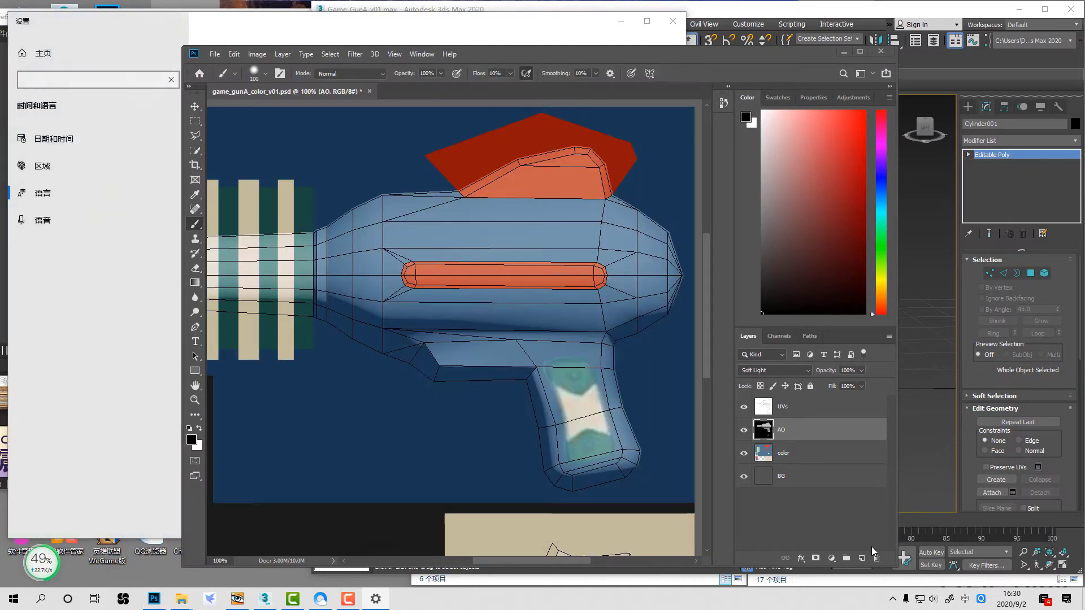
pyautogui.click(981, 599)
pyautogui.click(977, 542)
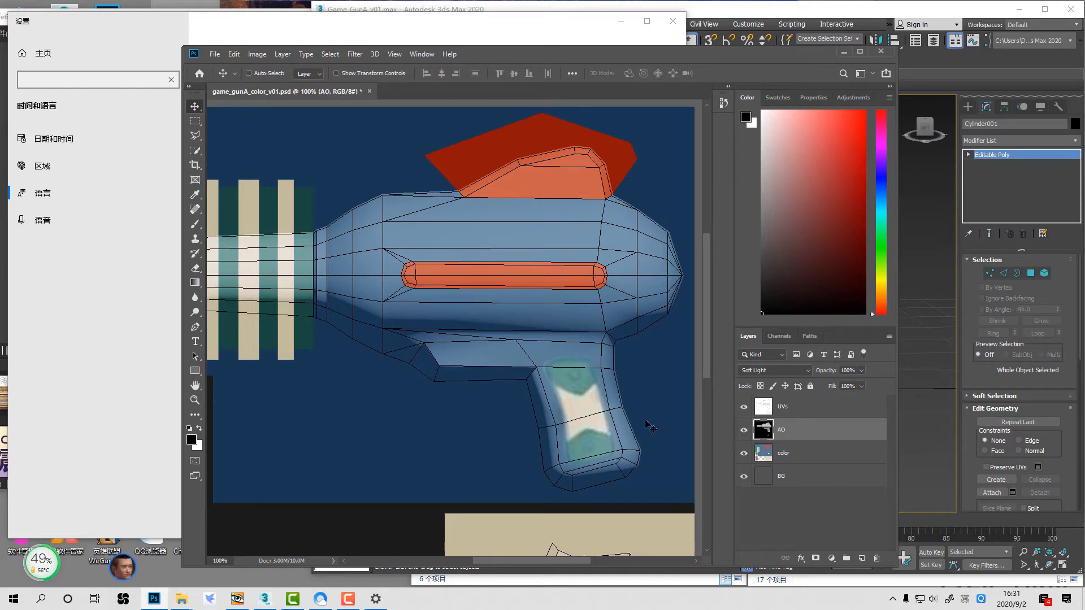
pyautogui.press('3')
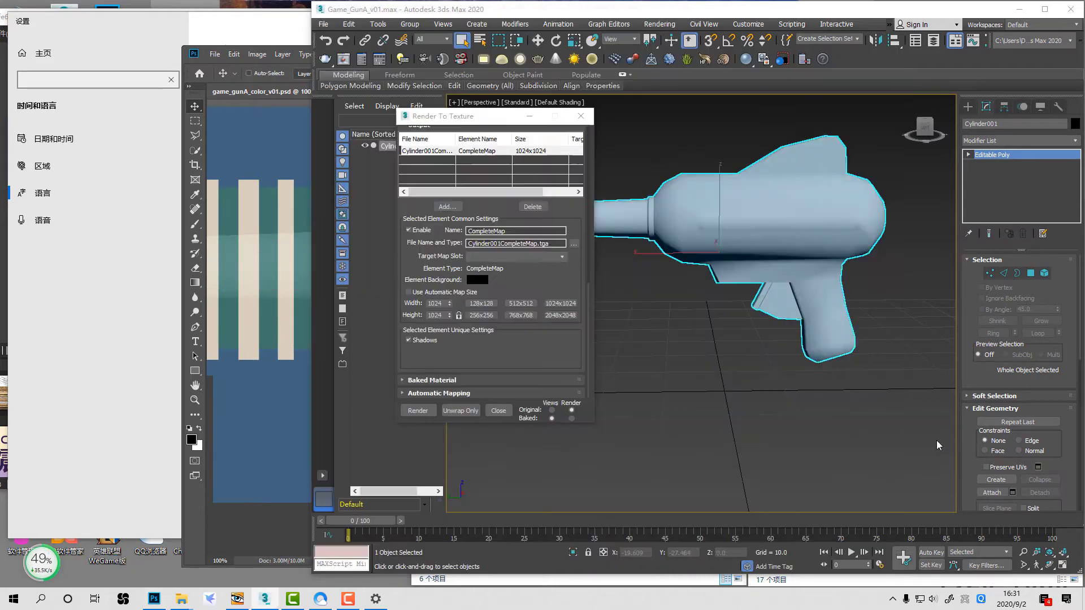
# Step: Switch to 3ds Max and close Render To Texture, the Windows language settings and the images folder window
pyautogui.click(950, 447)
pyautogui.click(585, 117)
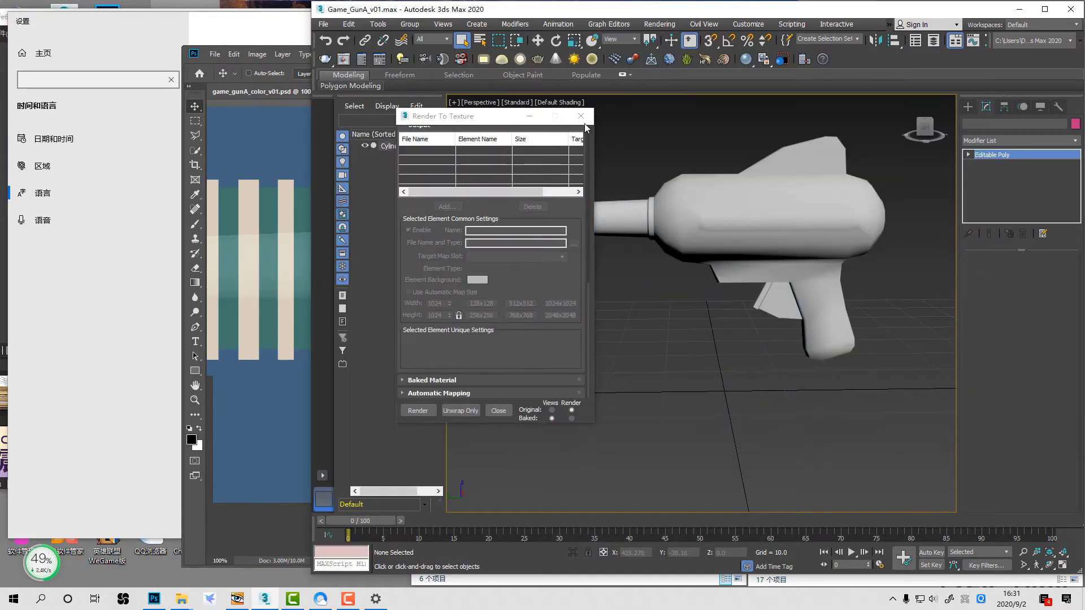
pyautogui.click(226, 37)
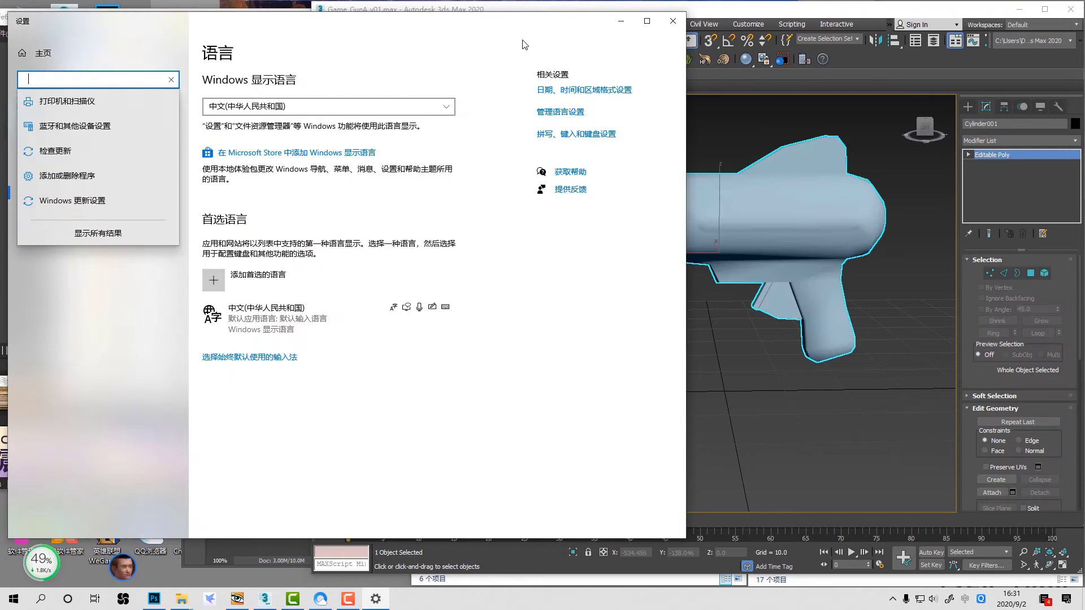
pyautogui.click(672, 17)
pyautogui.click(294, 35)
pyautogui.click(372, 38)
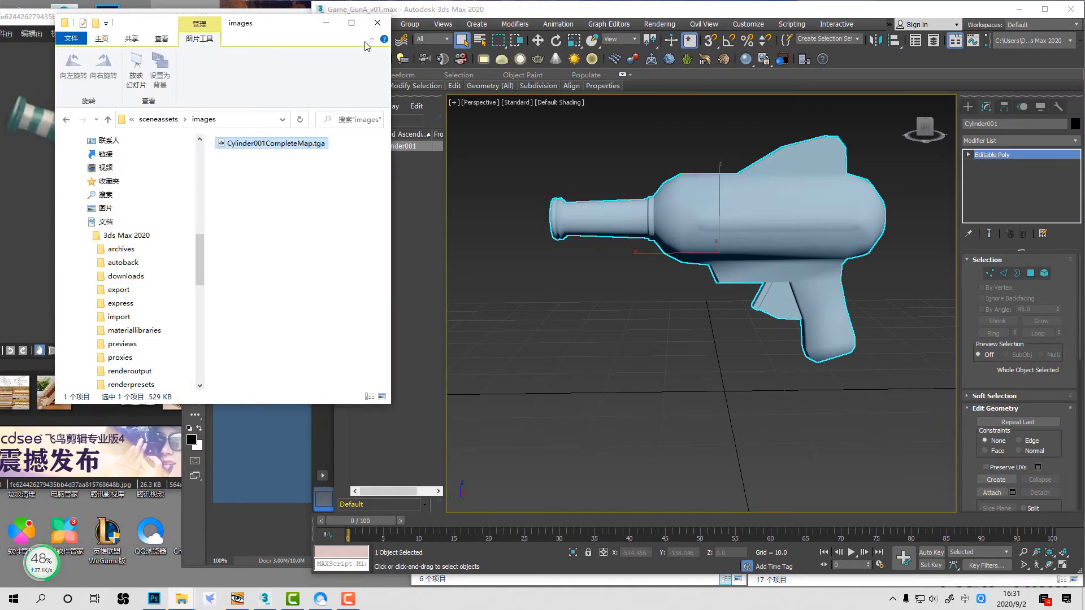
pyautogui.moveTo(325, 175); pyautogui.dragTo(280, 121)
pyautogui.click(377, 23)
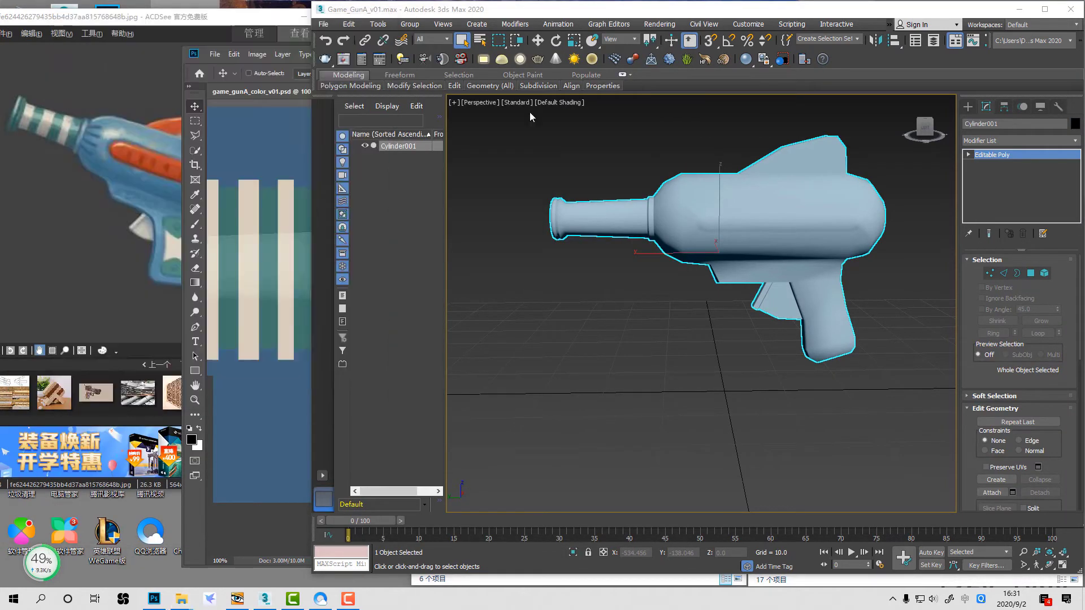
# Step: Show Material #2 with its gun texture shaded in the viewport and close the Slate Material Editor
pyautogui.press('m')
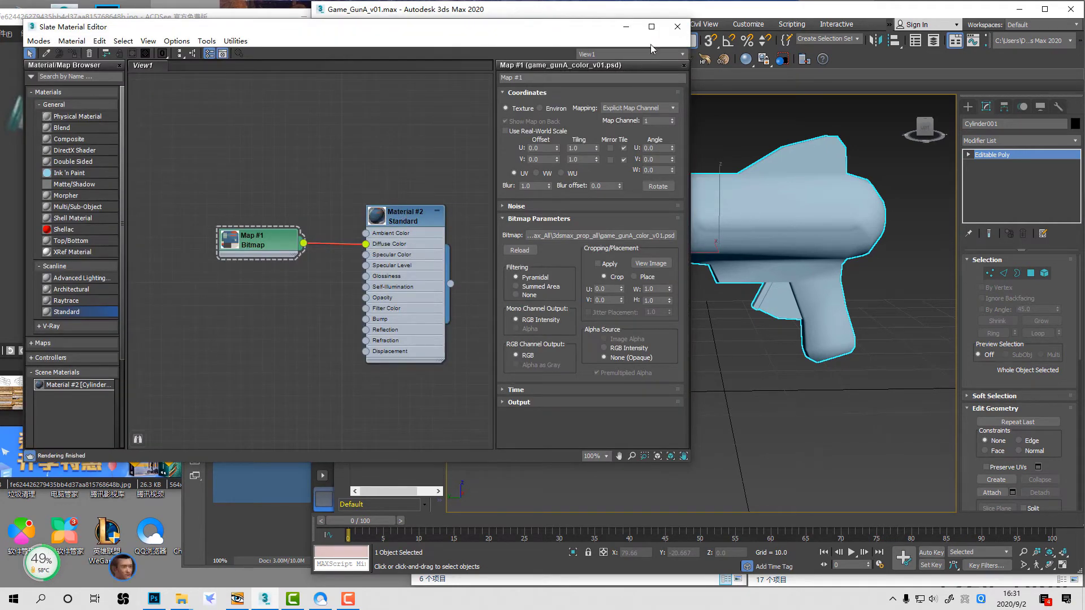
pyautogui.doubleClick(402, 218)
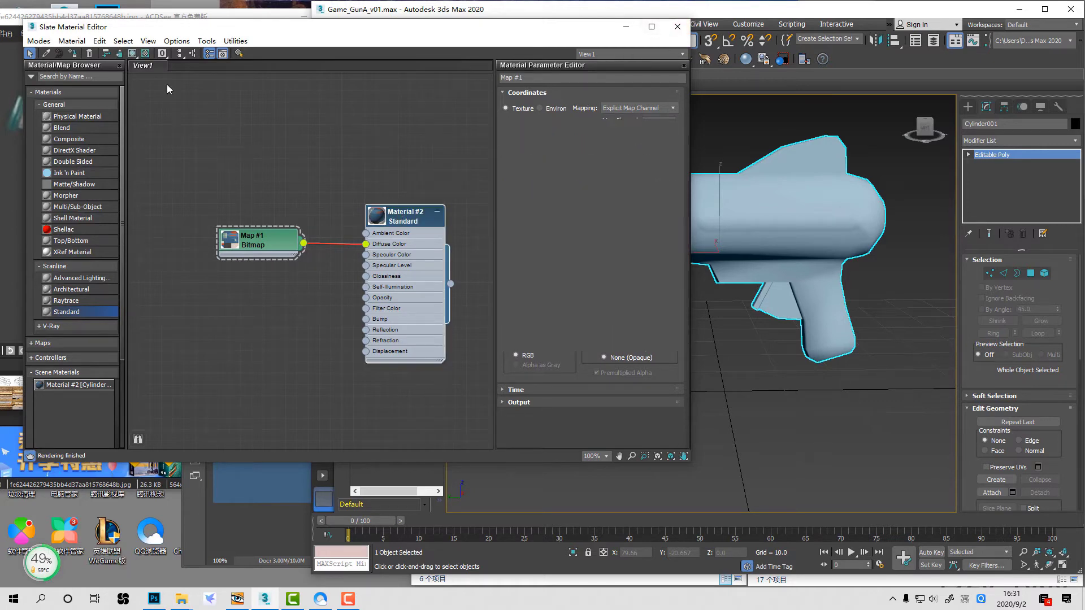
pyautogui.click(678, 27)
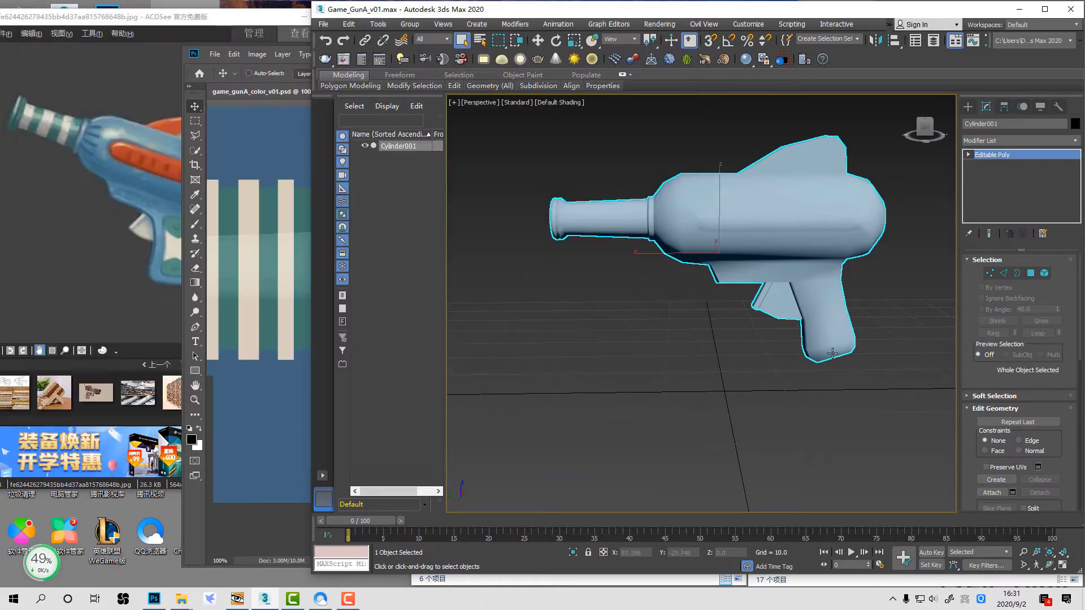
pyautogui.press('m')
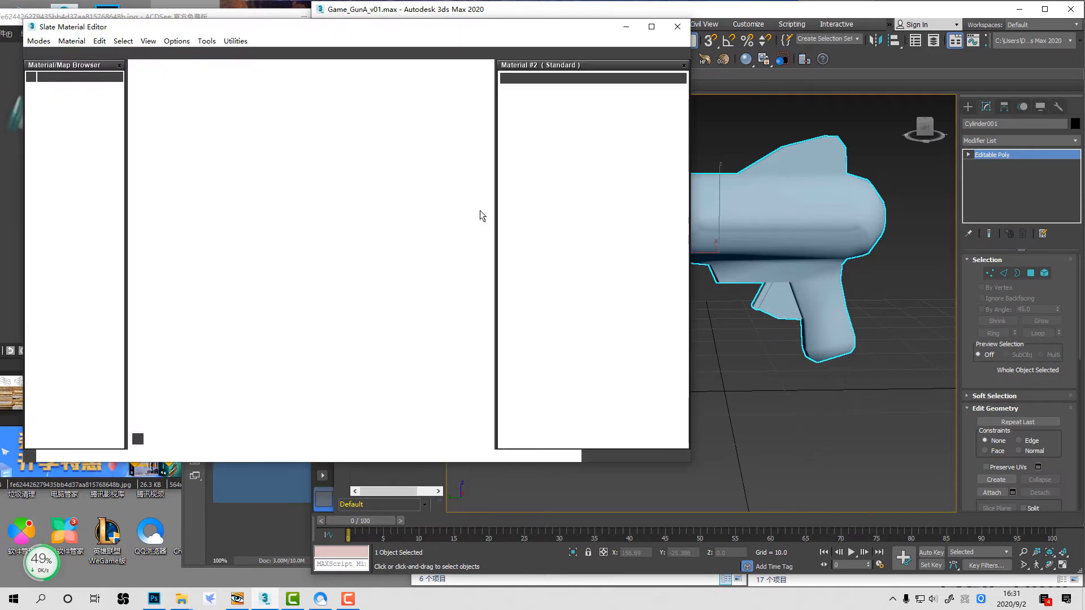
pyautogui.rightClick(400, 214)
pyautogui.click(447, 234)
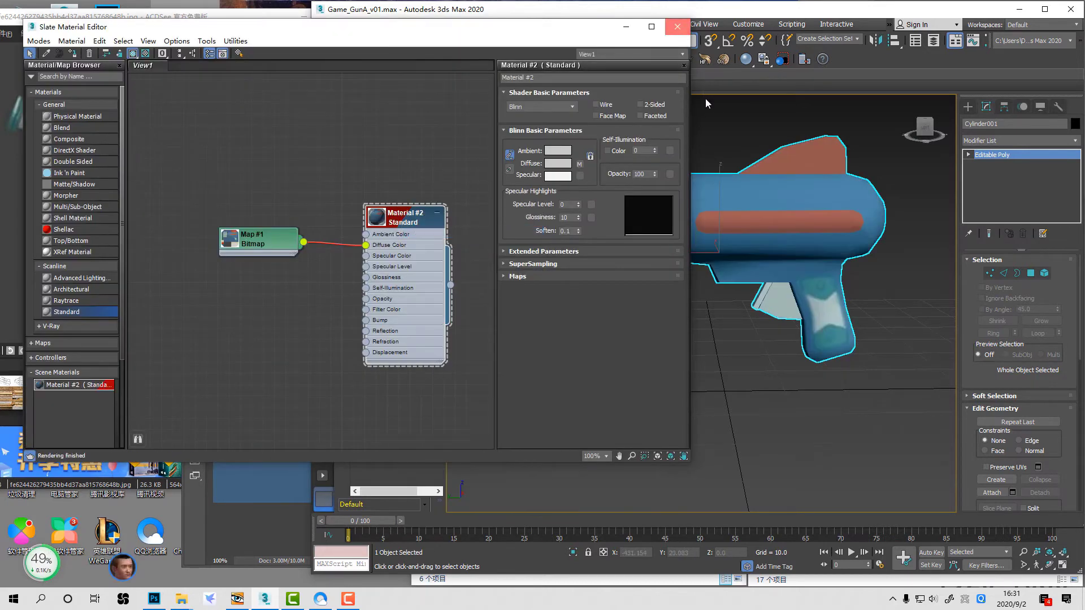
pyautogui.click(678, 27)
# Step: Deselect the gun, set the perspective viewport shading to Flat Color and inspect the textured model
pyautogui.click(788, 388)
pyautogui.scroll(2, 787, 360)
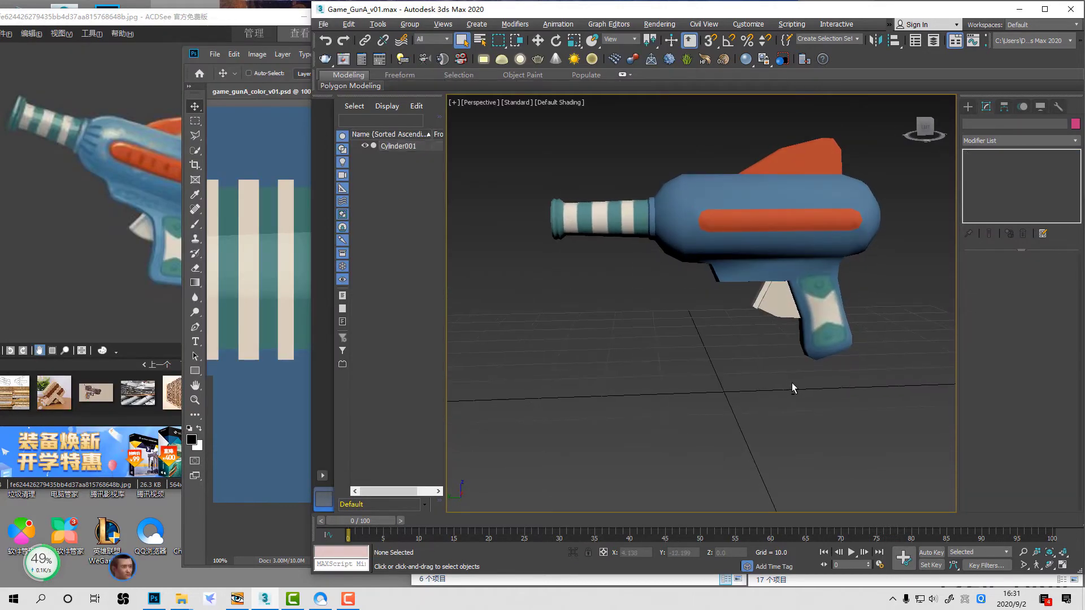
pyautogui.click(559, 102)
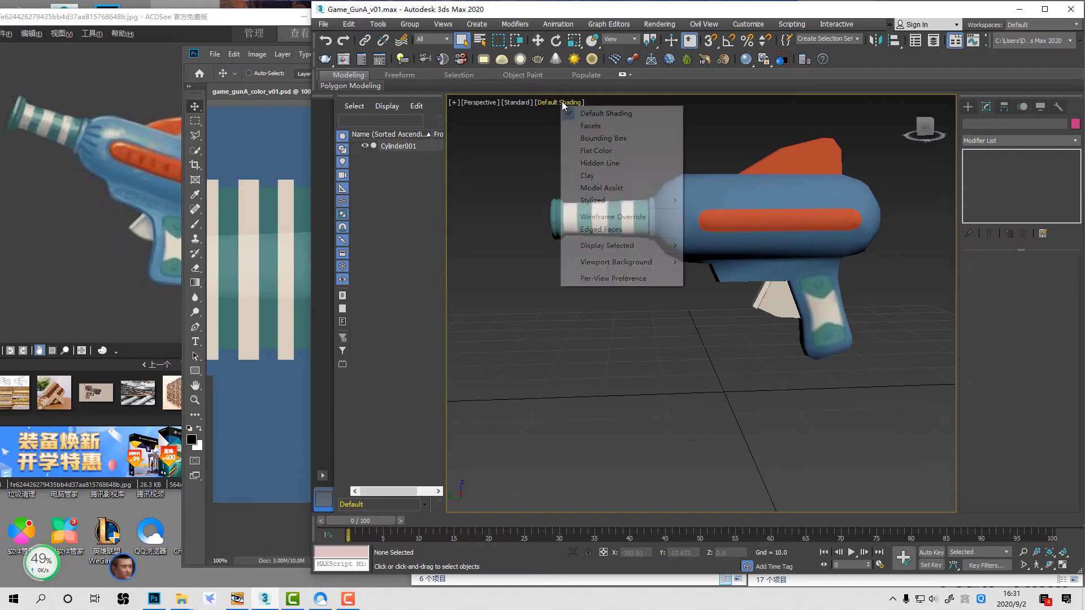
pyautogui.click(604, 150)
pyautogui.moveTo(694, 359)
pyautogui.keyDown('alt'); pyautogui.mouseDown(button='middle')
pyautogui.moveTo(698, 323)
pyautogui.moveTo(578, 345)
pyautogui.moveTo(541, 338)
pyautogui.moveTo(598, 321)
pyautogui.moveTo(640, 329)
pyautogui.moveTo(825, 314)
pyautogui.moveTo(728, 352)
pyautogui.moveTo(710, 379)
pyautogui.moveTo(815, 340)
pyautogui.moveTo(702, 300)
pyautogui.moveTo(718, 348)
pyautogui.moveTo(747, 345)
pyautogui.moveTo(794, 205)
pyautogui.mouseUp(button='middle'); pyautogui.keyUp('alt')
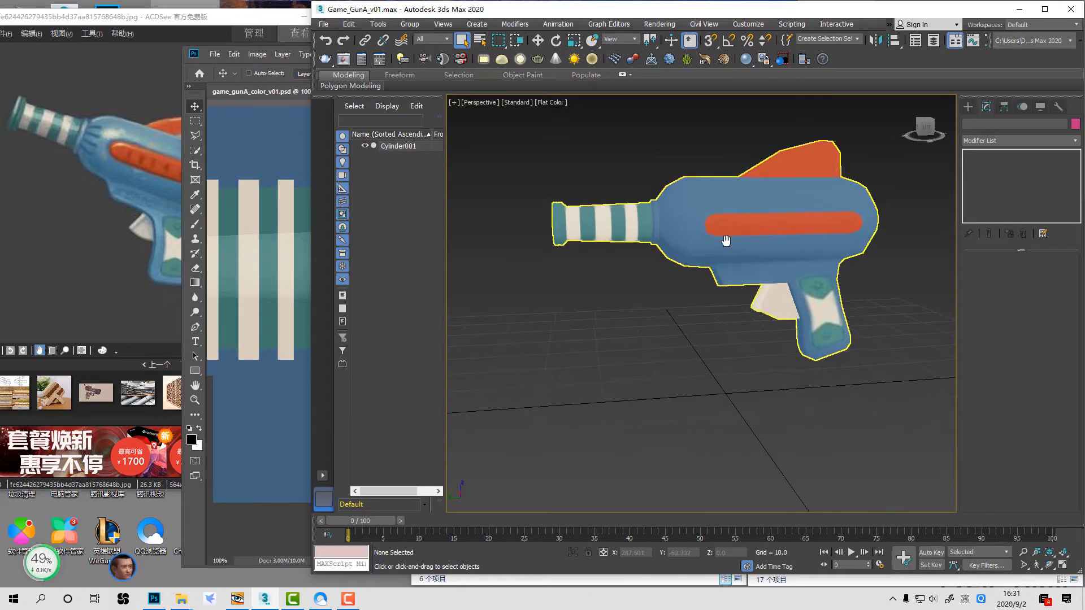
# Step: Switch to game_gunA_color_v01.psd in Photoshop, show the UVs layer and activate the Brush tool for the gun's orange body stripe
pyautogui.click(282, 367)
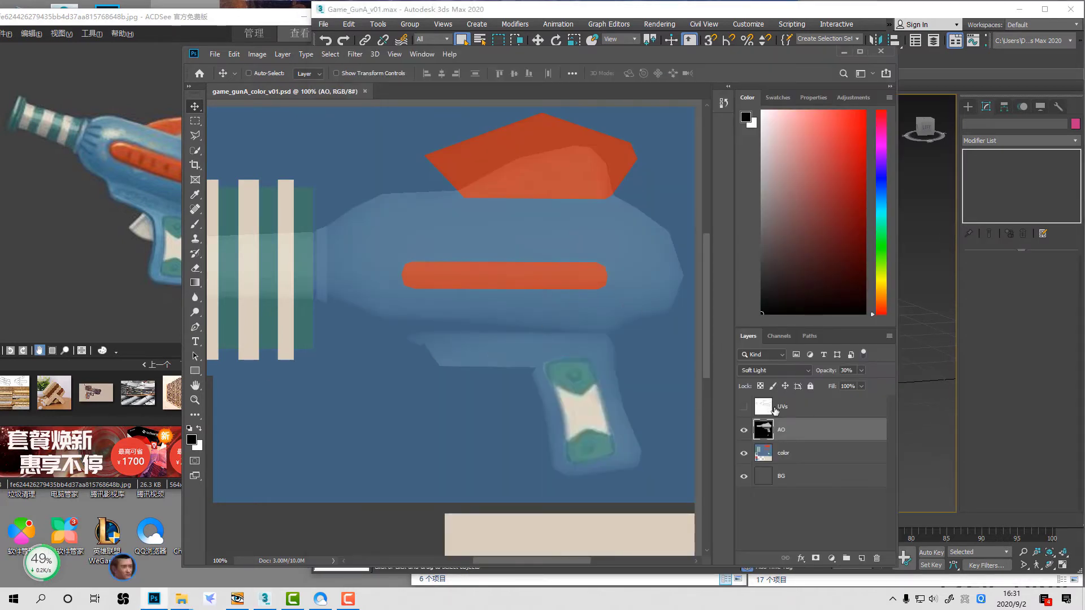
pyautogui.click(743, 406)
pyautogui.press('z')
pyautogui.click(637, 322)
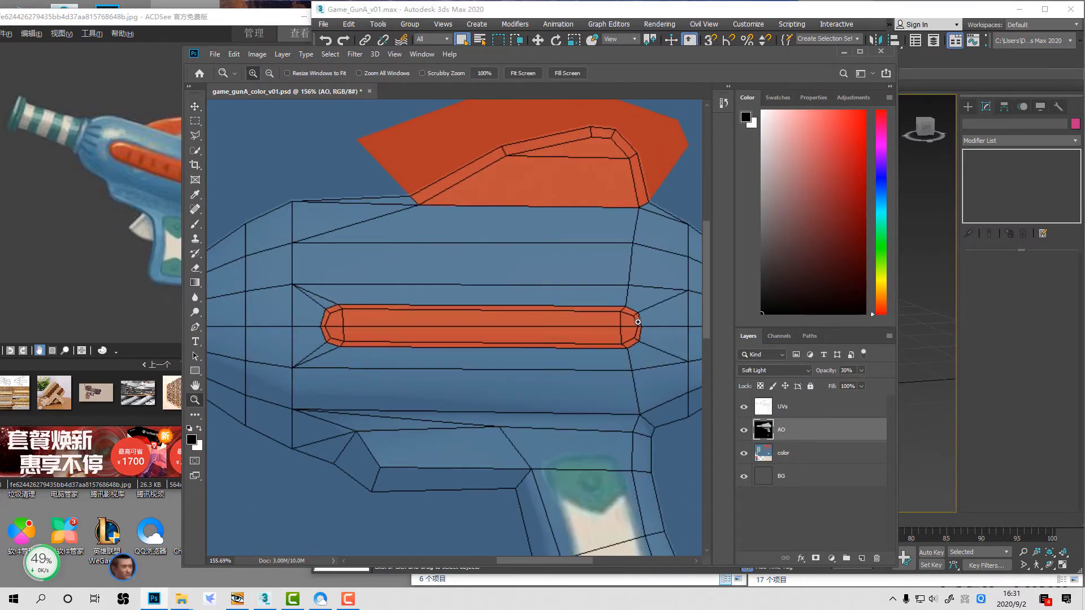
pyautogui.press('b')
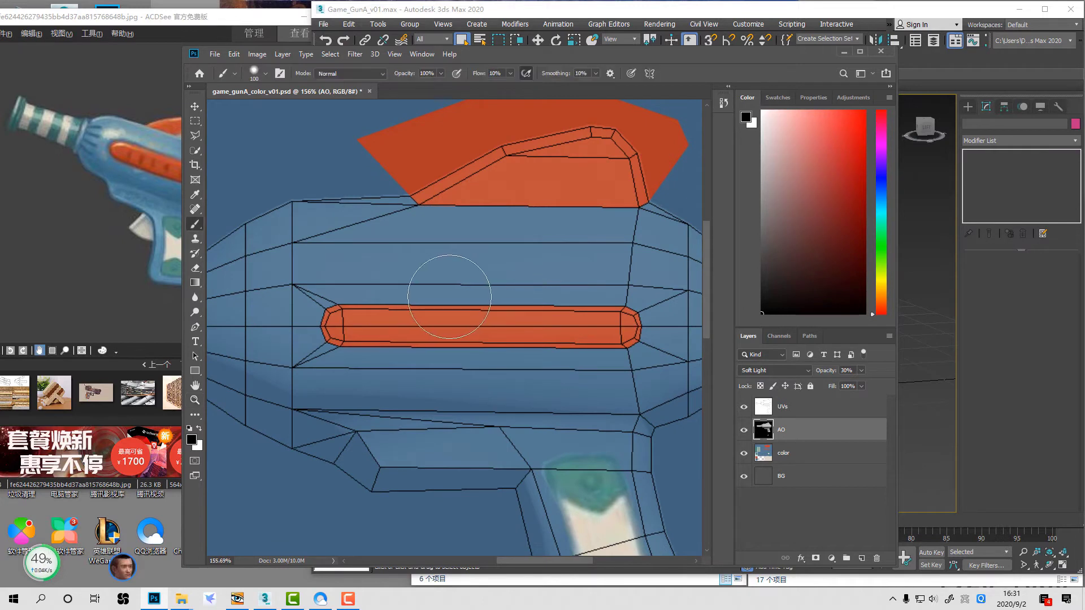
# Step: Prepare a black brush of size 10 and add a new layer between AO and UVs
pyautogui.keyDown('alt'); pyautogui.click(518, 393); pyautogui.keyUp('alt')
pyautogui.press('[')
pyautogui.press('[')
pyautogui.press('[')
pyautogui.press('[')
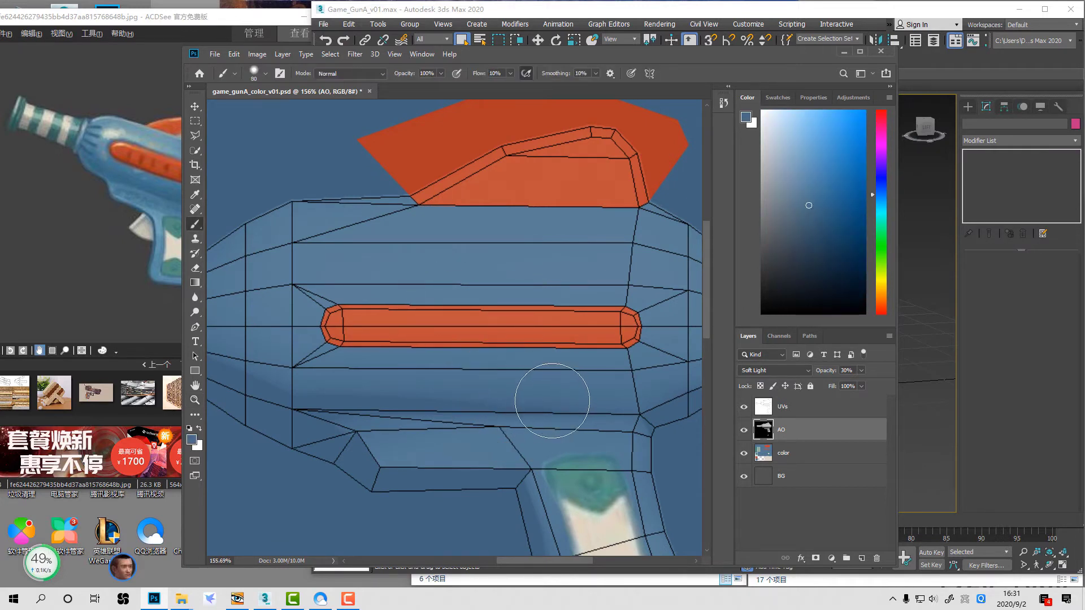
pyautogui.press('d')
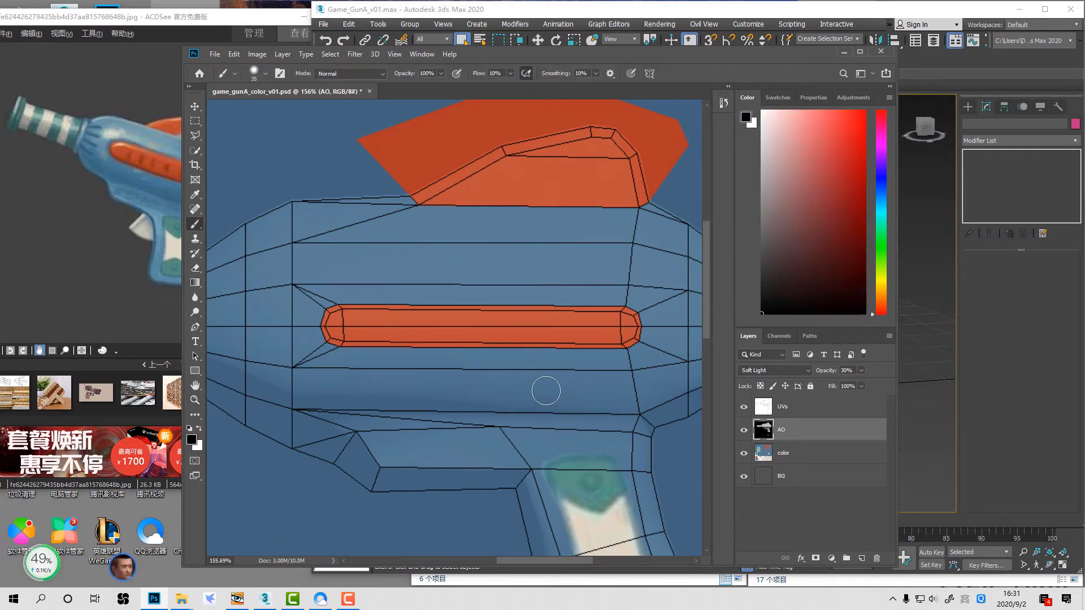
pyautogui.click(859, 557)
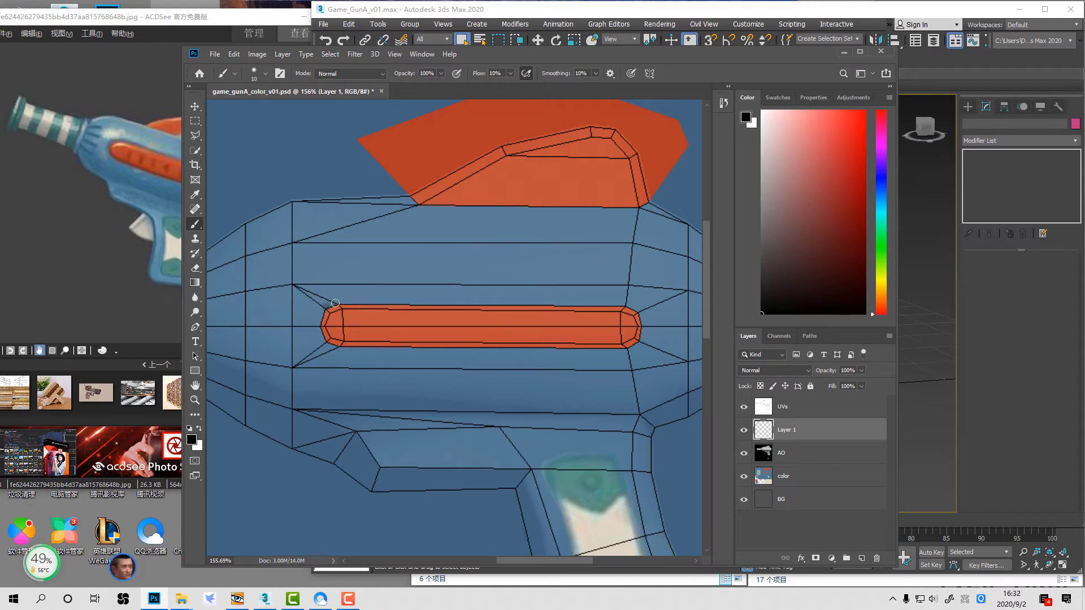
# Step: Paint black along the orange body stripe's upper edge at 10% flow, and darken its upper-left corner at 100% flow
pyautogui.keyDown('shift'); pyautogui.moveTo(338, 302); pyautogui.dragTo(609, 345); pyautogui.keyUp('shift')
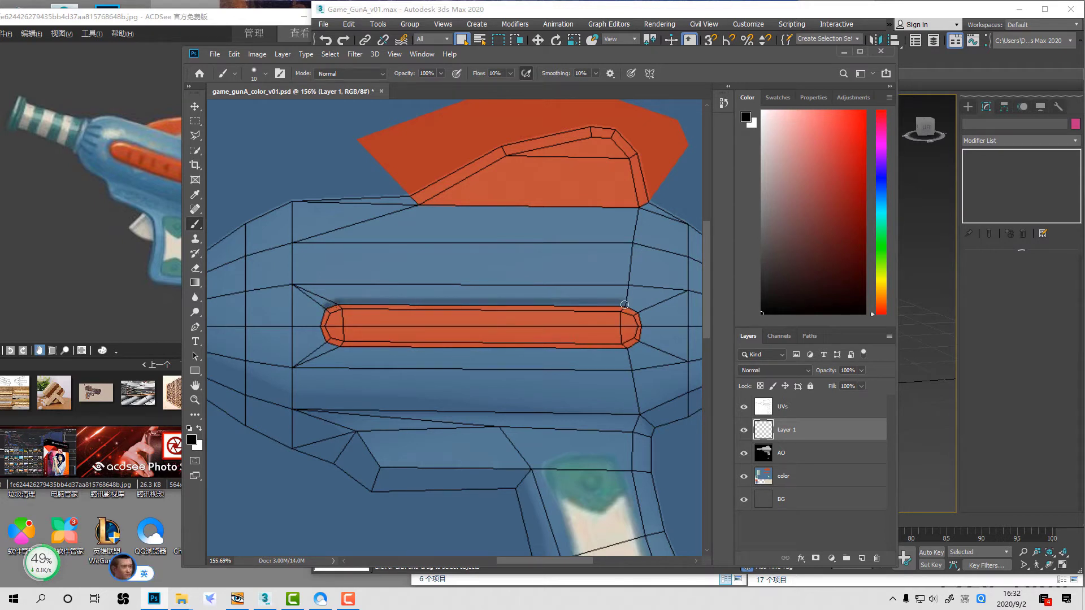
pyautogui.keyDown('shift'); pyautogui.click(338, 304); pyautogui.keyUp('shift')
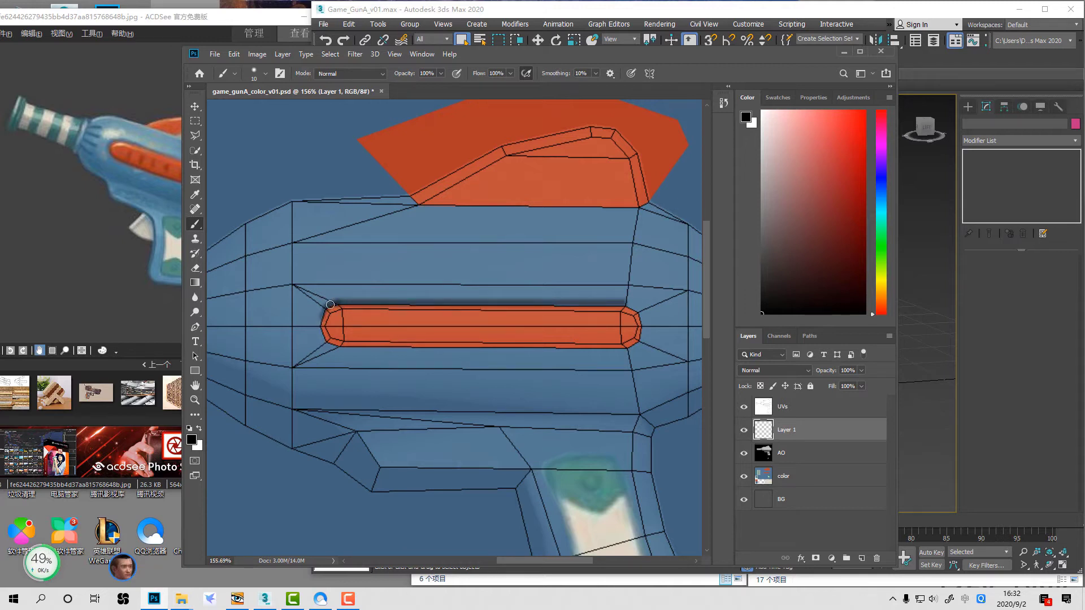
pyautogui.hotkey('ctrl', 'z')
pyautogui.moveTo(332, 303); pyautogui.dragTo(326, 308)
pyautogui.click(229, 251)
pyautogui.keyDown('shift'); pyautogui.click(345, 345); pyautogui.keyUp('shift')
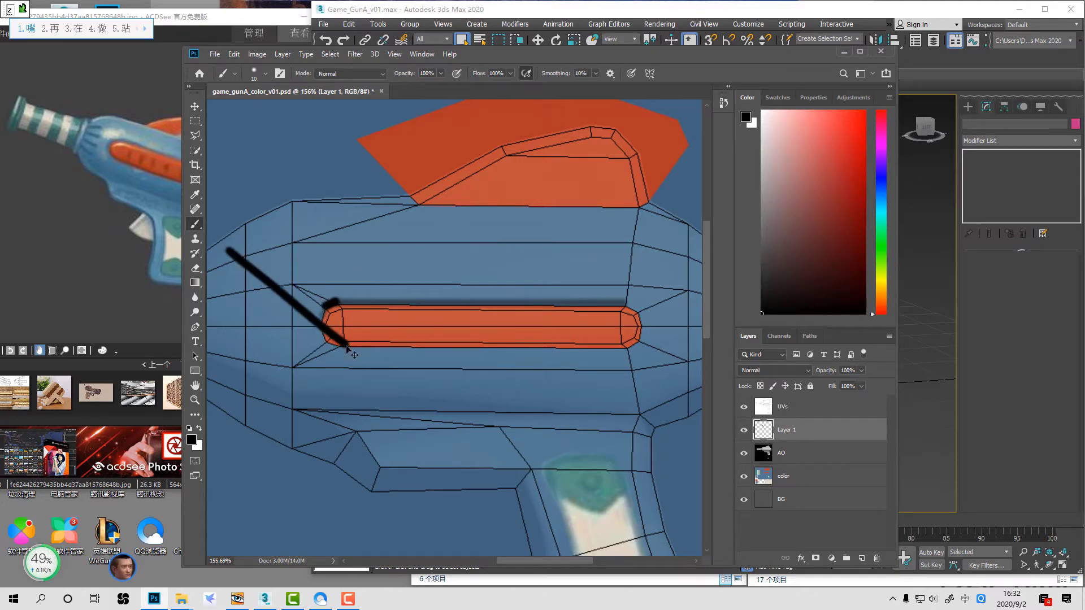
pyautogui.press('z')
pyautogui.hotkey('ctrl', 'z')
pyautogui.hotkey('ctrl', 'z')
# Step: Paint a solid black outline around the orange body stripe's left end and straight along its lower edge
pyautogui.moveTo(263, 268); pyautogui.dragTo(447, 416)
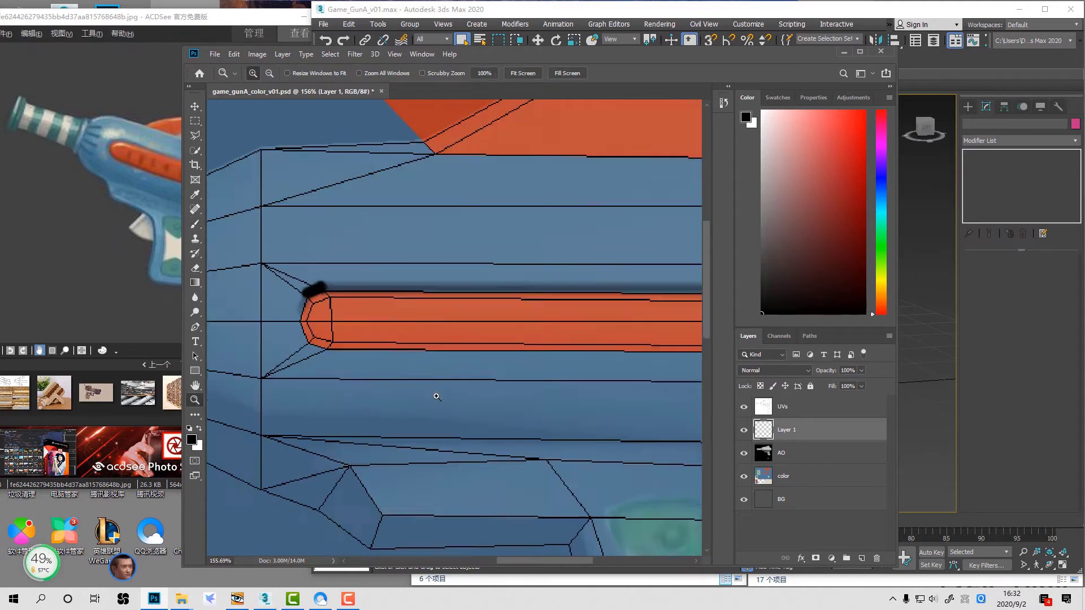
pyautogui.press('b')
pyautogui.moveTo(377, 228)
pyautogui.mouseDown()
pyautogui.moveTo(346, 289)
pyautogui.moveTo(370, 326)
pyautogui.moveTo(412, 352)
pyautogui.mouseUp()
pyautogui.moveTo(497, 367); pyautogui.dragTo(412, 356)
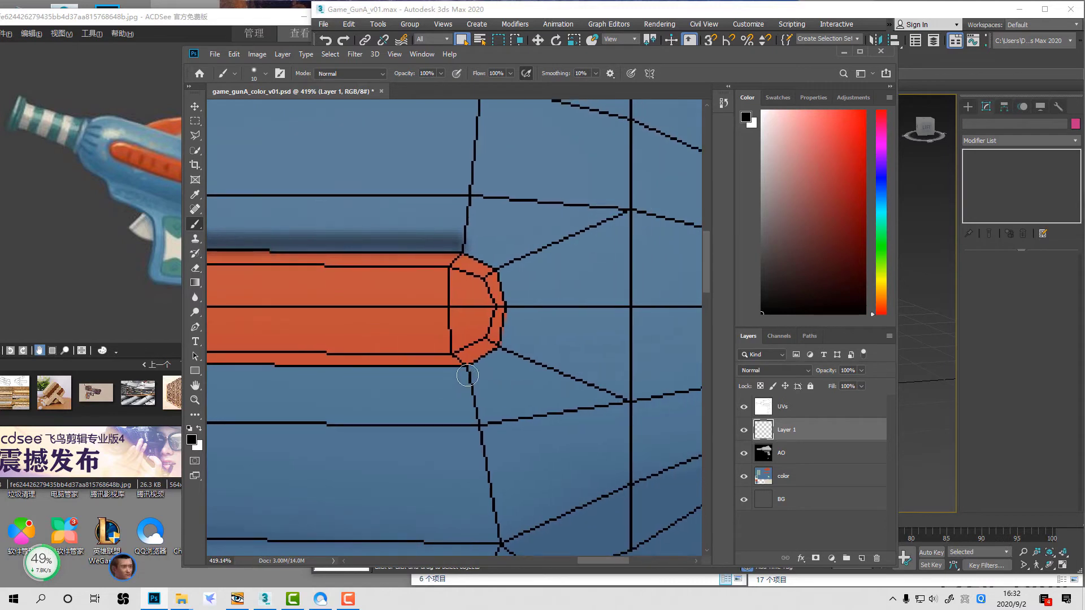
pyautogui.keyDown('shift'); pyautogui.click(466, 374); pyautogui.keyUp('shift')
# Step: Continue the black outline around the stripe's right end and along its upper edge until it closes at the left end
pyautogui.moveTo(491, 367)
pyautogui.mouseDown()
pyautogui.moveTo(514, 308)
pyautogui.moveTo(500, 261)
pyautogui.mouseUp()
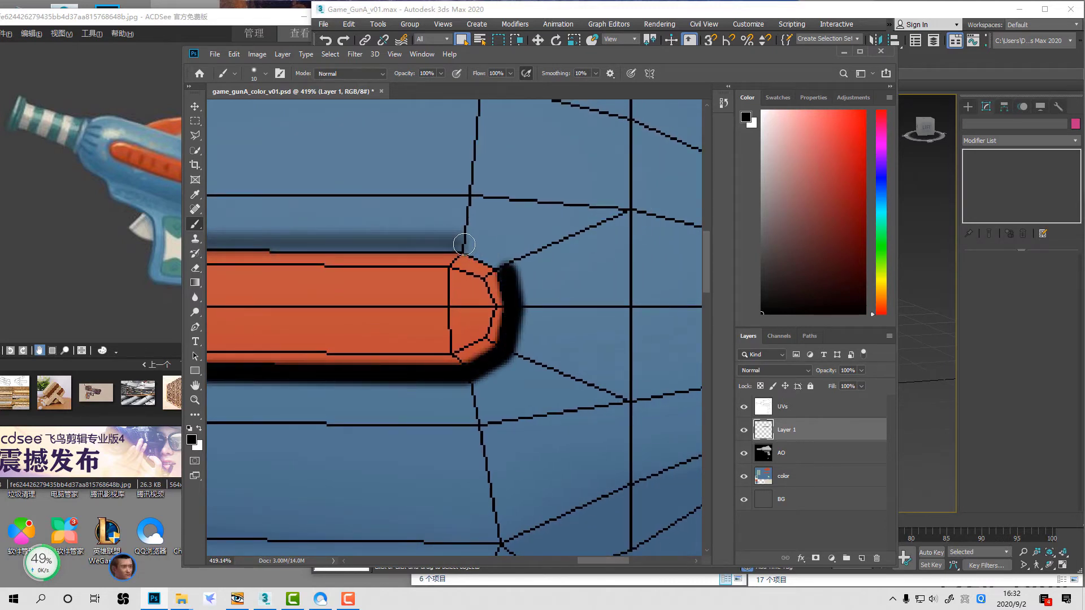
pyautogui.keyDown('shift'); pyautogui.click(455, 246); pyautogui.keyUp('shift')
pyautogui.moveTo(300, 300); pyautogui.dragTo(716, 337)
pyautogui.moveTo(424, 312); pyautogui.dragTo(613, 322)
pyautogui.moveTo(363, 288); pyautogui.dragTo(661, 303)
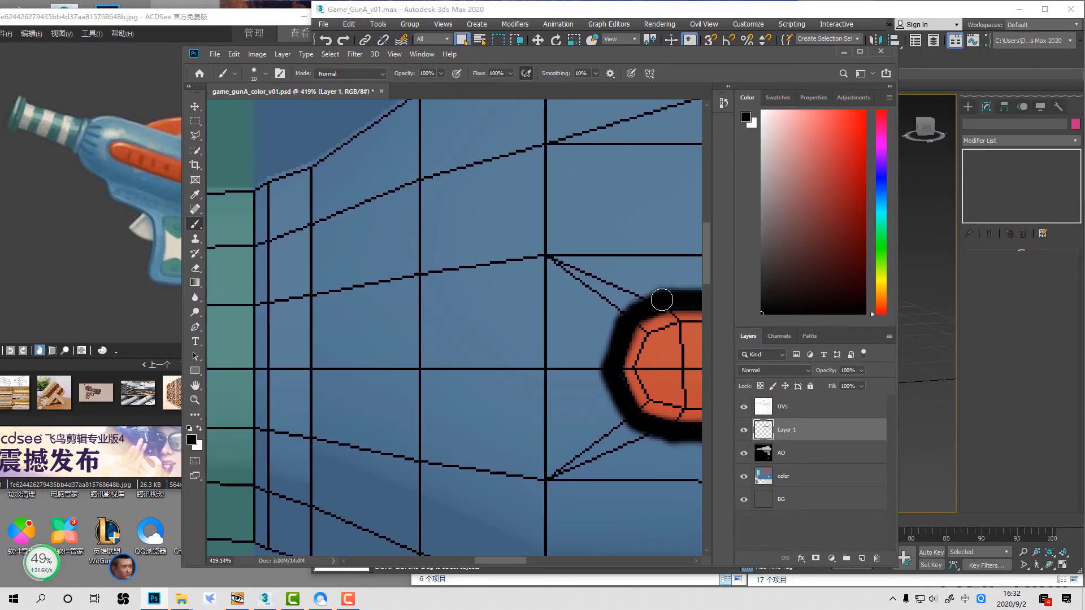
pyautogui.press('shift')
# Step: Hide the UVs layer and lower the outline layer's opacity to 10%
pyautogui.press('z')
pyautogui.rightClick(617, 310)
pyautogui.click(626, 319)
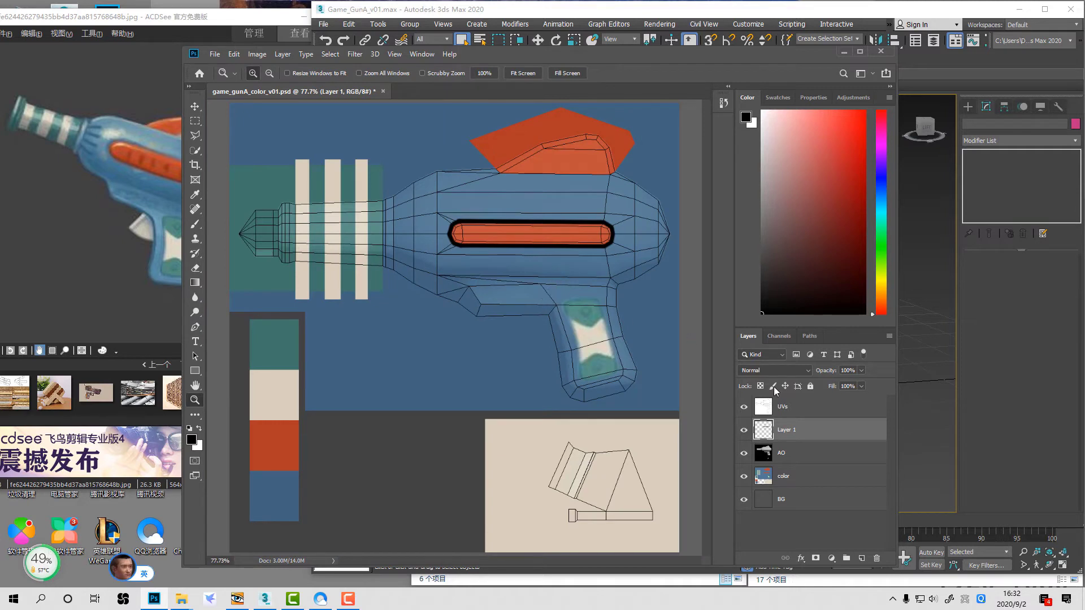
pyautogui.click(744, 407)
pyautogui.press('v')
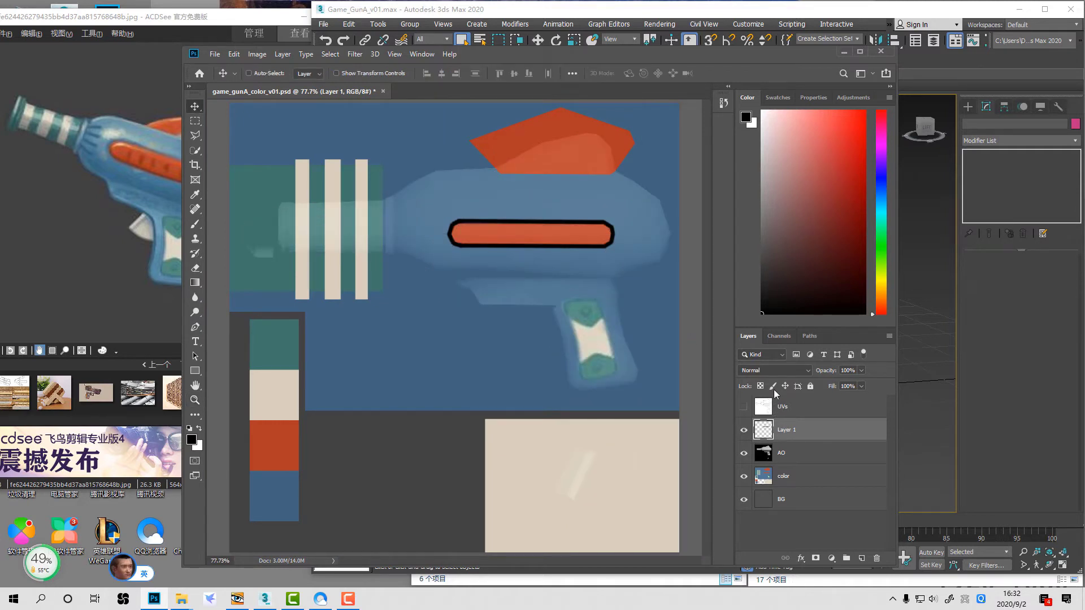
pyautogui.press('3')
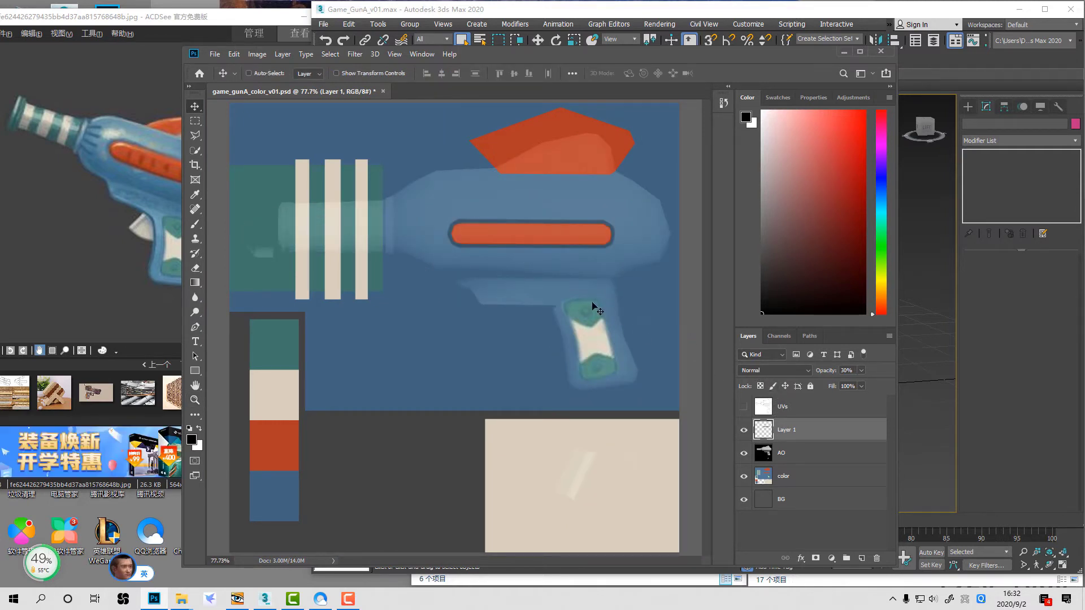
pyautogui.press('1')
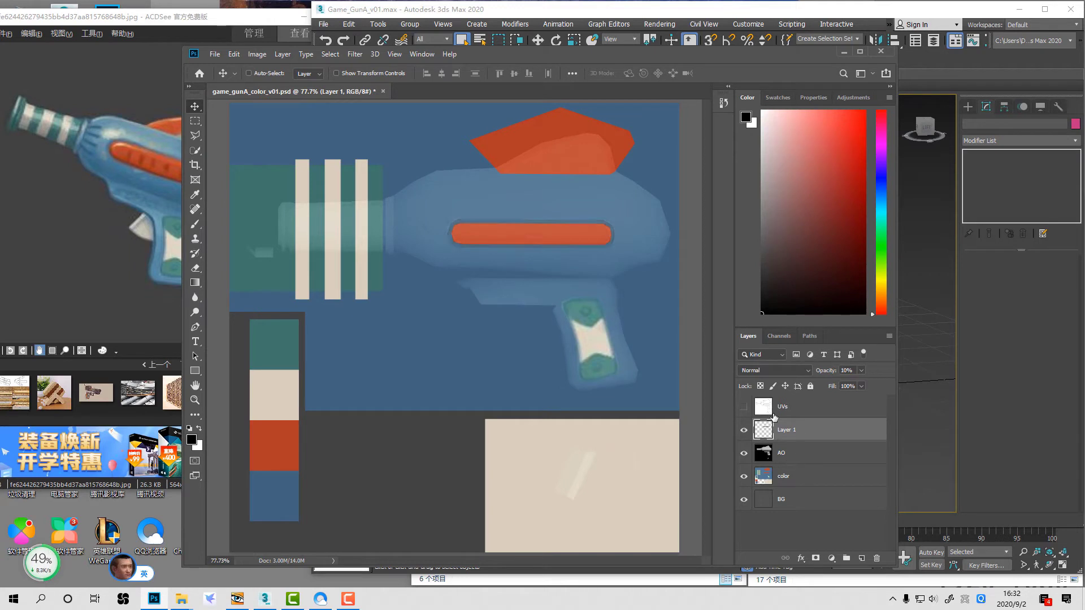
# Step: Set the outline layer's opacity to 20% and merge it down into the AO layer
pyautogui.press('2')
pyautogui.hotkey('ctrl', 'e')
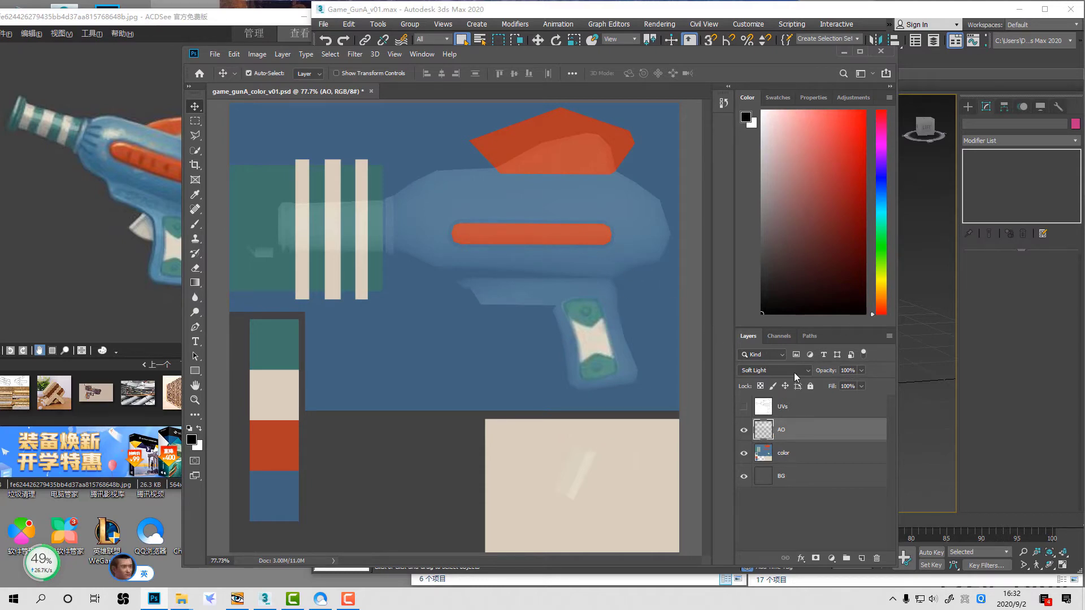
# Step: Switch to 3ds Max and examine the contact shading around the orange stripe on the gun model
pyautogui.click(1002, 408)
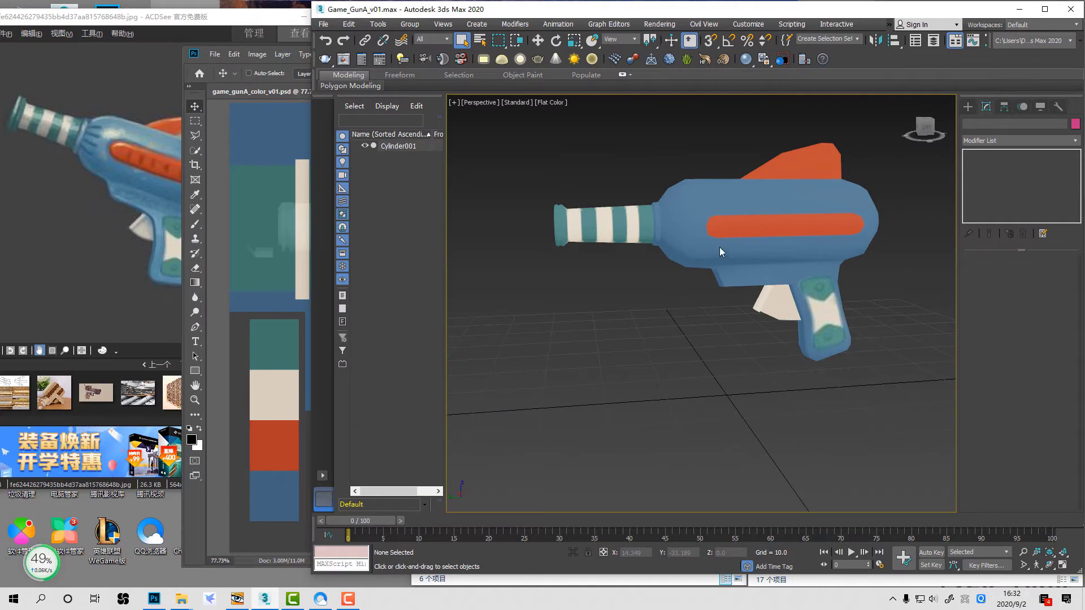
pyautogui.click(690, 254)
pyautogui.scroll(6, 729, 254)
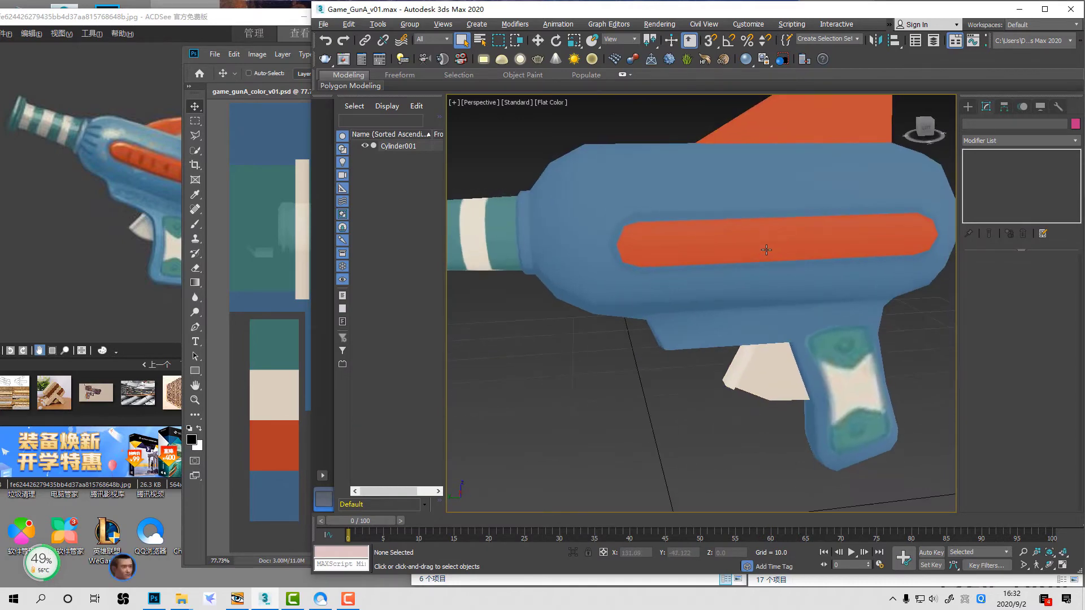
pyautogui.scroll(-4, 802, 267)
pyautogui.moveTo(791, 266); pyautogui.dragTo(788, 263, button='middle')
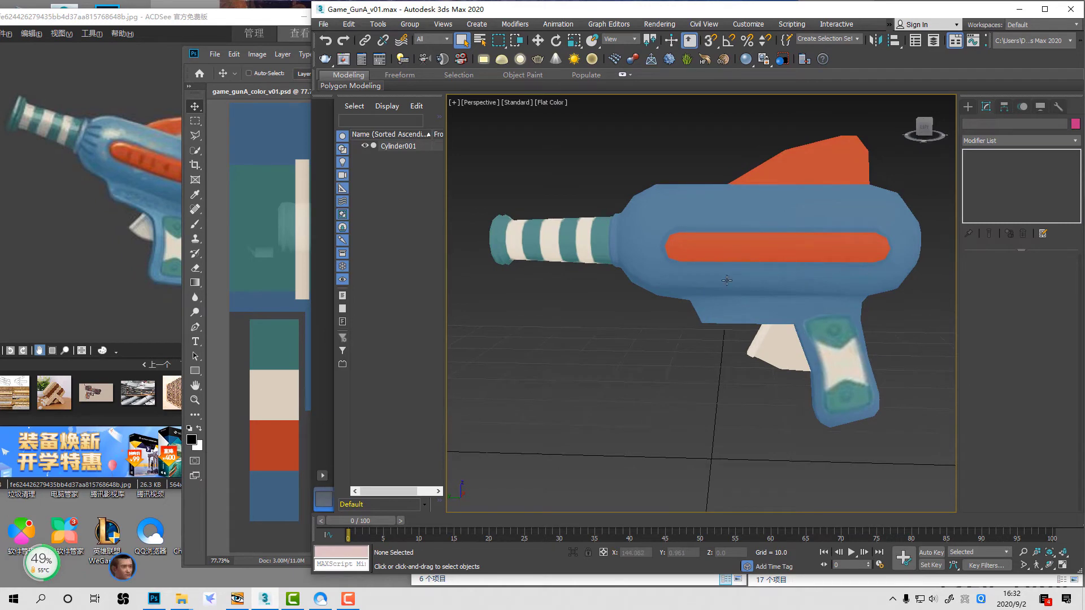
# Step: Return to Photoshop, show the UVs layer over the orange stripe, and ready a smaller white brush on the AO layer
pyautogui.click(279, 400)
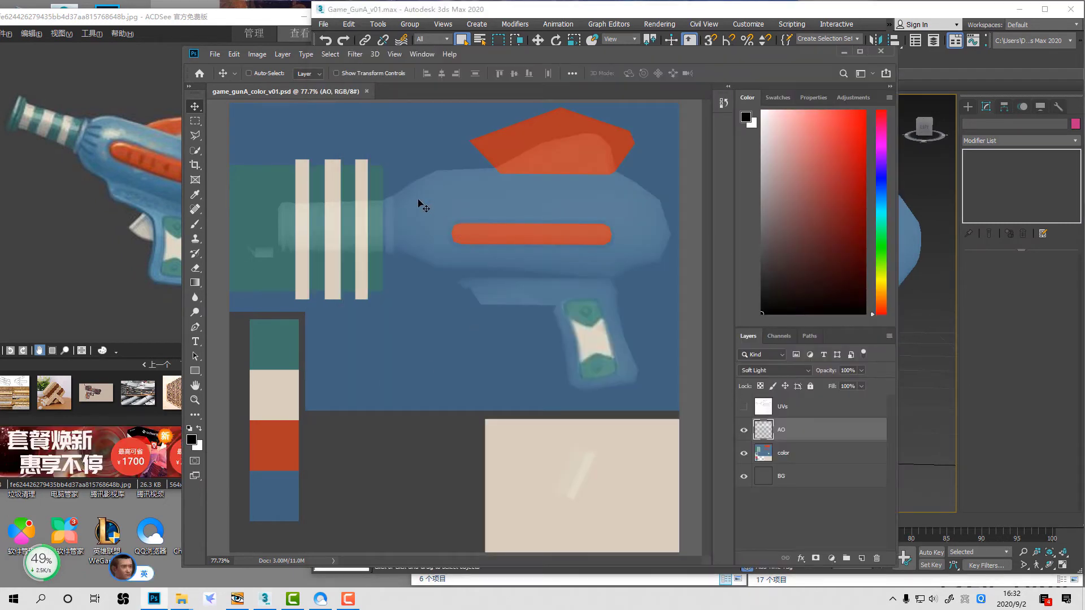
pyautogui.press('z')
pyautogui.moveTo(419, 201); pyautogui.dragTo(632, 277)
pyautogui.click(744, 407)
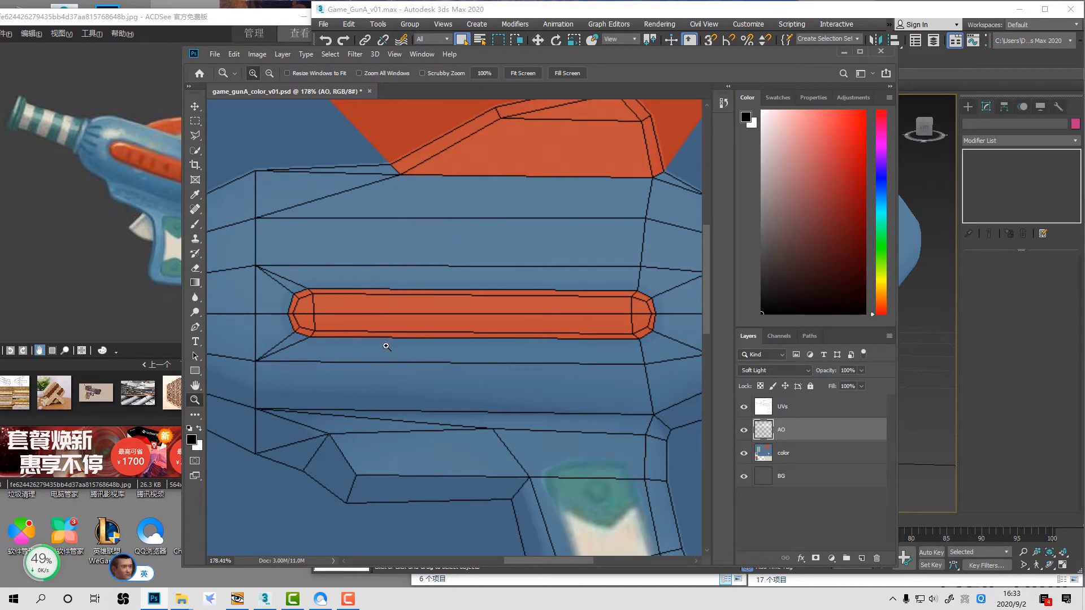
pyautogui.press('o')
pyautogui.press('b')
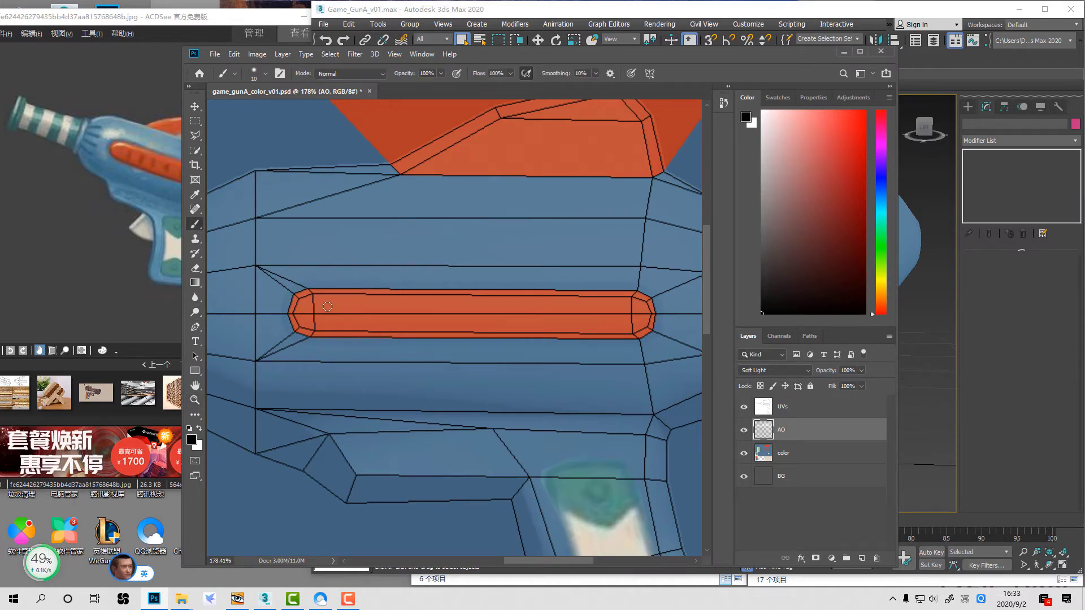
pyautogui.press('x')
pyautogui.press('[')
# Step: Try to paint a freehand white highlight along the orange body stripe's upper edge
pyautogui.moveTo(315, 291); pyautogui.dragTo(447, 290)
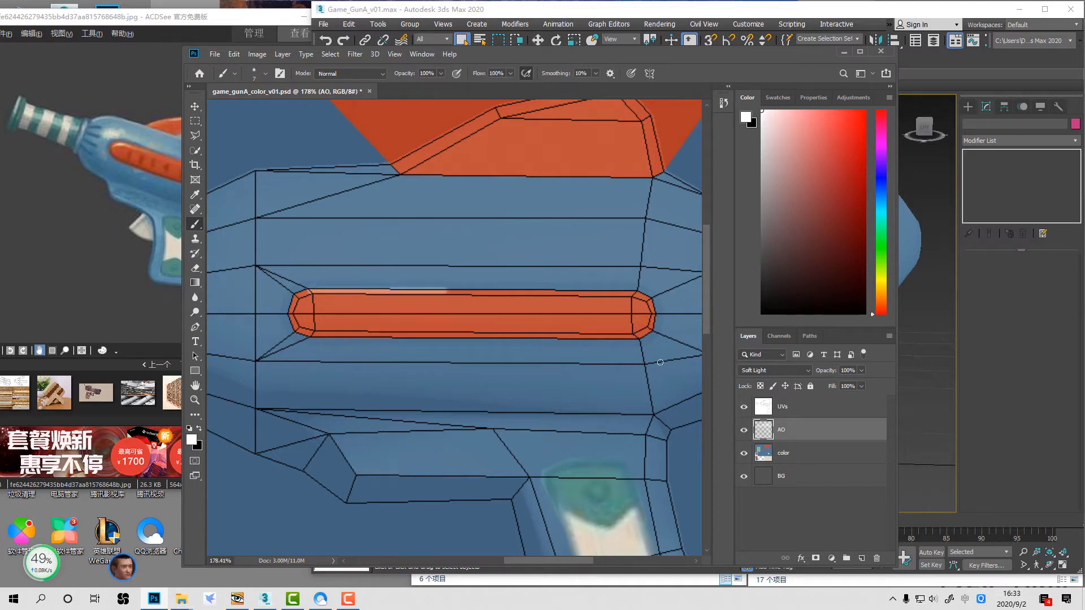
pyautogui.click(744, 407)
pyautogui.click(744, 407)
pyautogui.hotkey('ctrl', 'z')
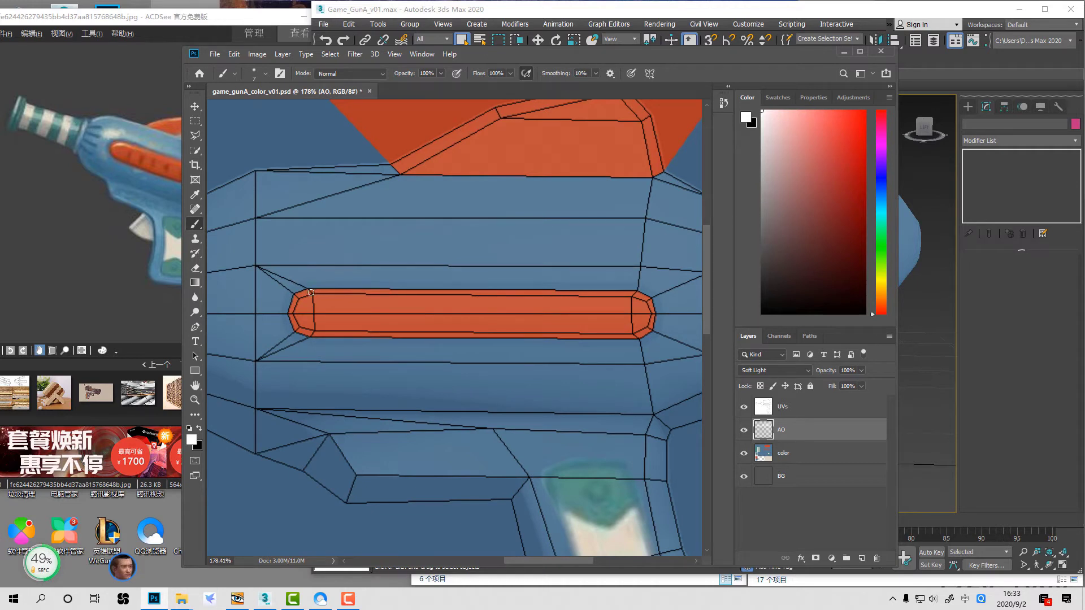
pyautogui.moveTo(322, 293); pyautogui.dragTo(628, 292)
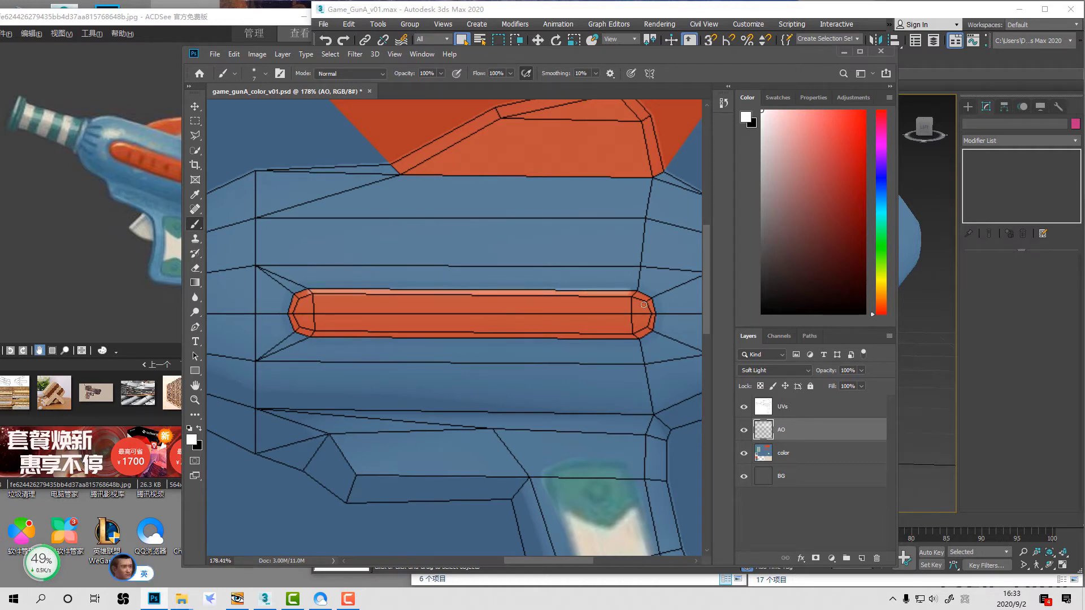
pyautogui.hotkey('ctrl', 'z')
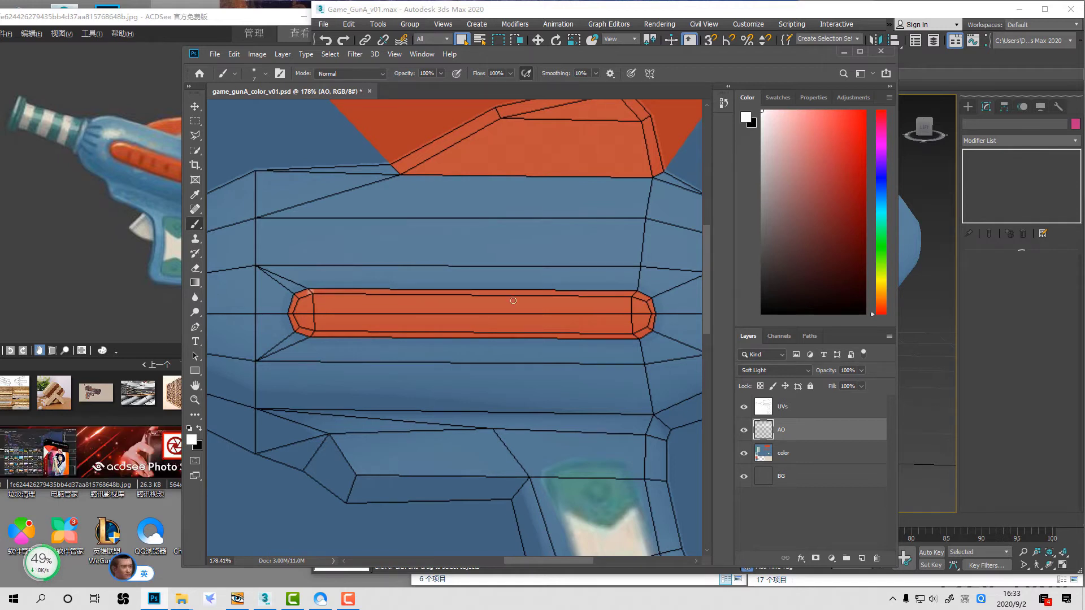
# Step: Paint a straight white highlight along the orange stripe's upper edge, continuing around the upper halves of its rounded ends
pyautogui.keyDown('shift'); pyautogui.click(633, 295); pyautogui.keyUp('shift')
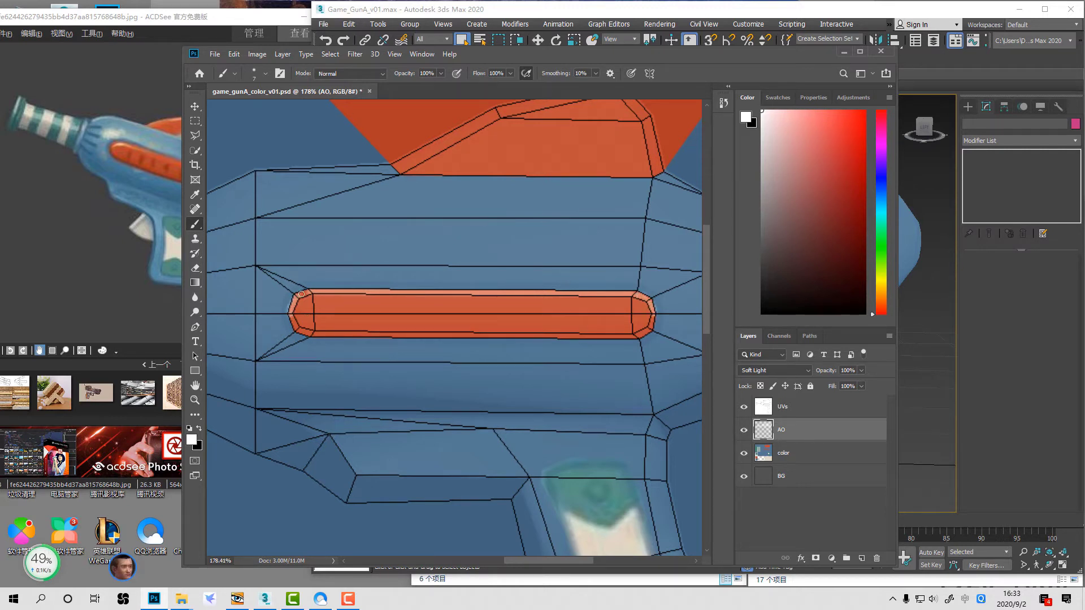
pyautogui.press('z')
pyautogui.moveTo(376, 261); pyautogui.dragTo(240, 362)
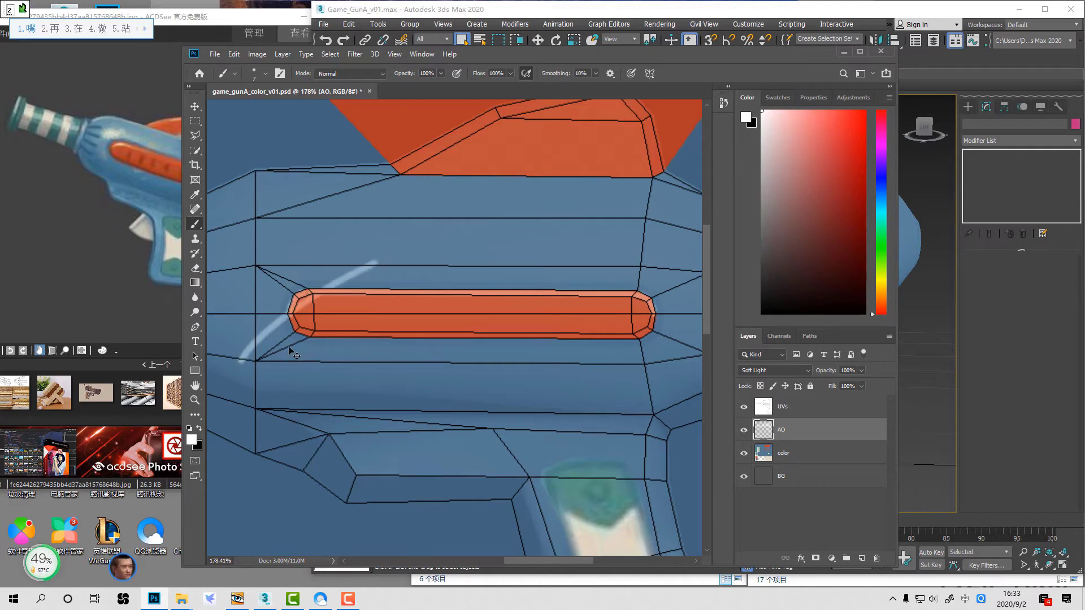
pyautogui.press('shift')
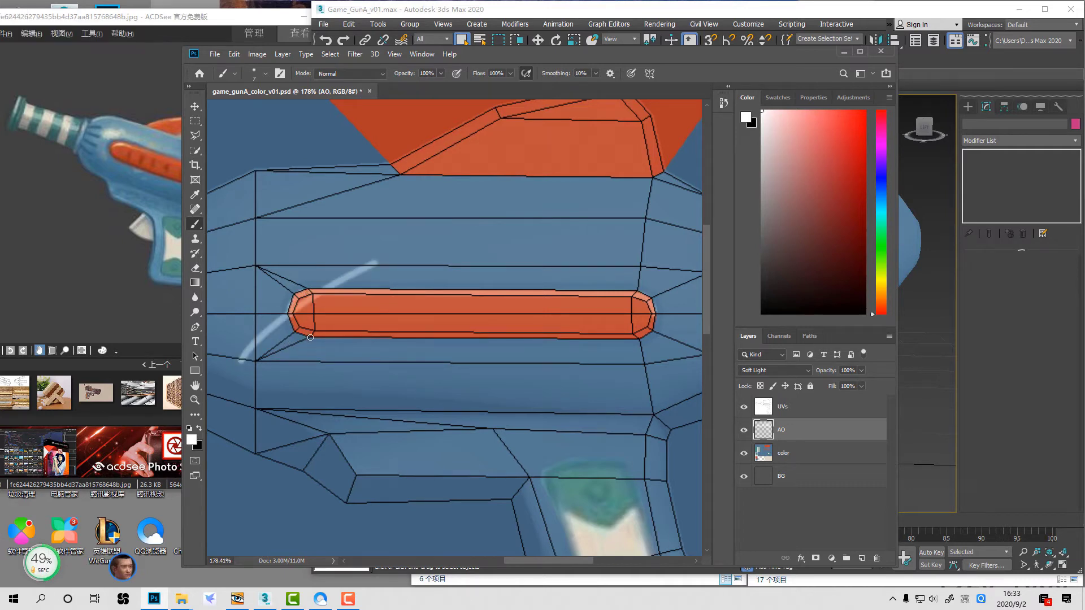
pyautogui.hotkey('ctrl', 'z')
# Step: Erase the white overspill outside the orange stripe's left end with a size 10 eraser at 100% opacity
pyautogui.press('z')
pyautogui.moveTo(370, 283); pyautogui.dragTo(177, 373)
pyautogui.press('e')
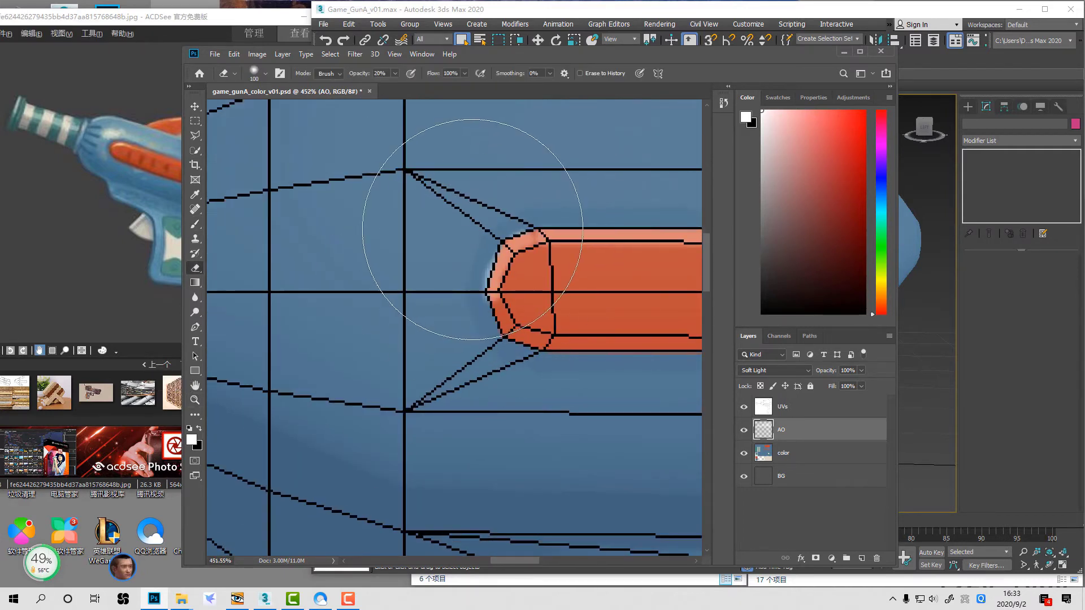
pyautogui.press('[')
pyautogui.press('[')
pyautogui.press('[')
pyautogui.press('[')
pyautogui.press('[')
pyautogui.press('[')
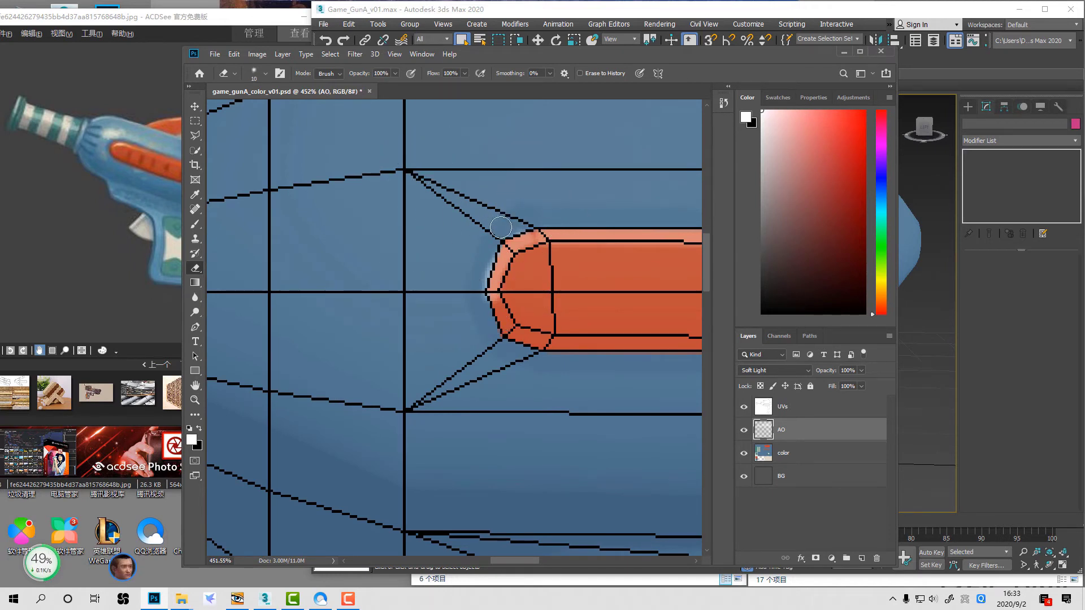
pyautogui.moveTo(476, 292)
pyautogui.mouseDown()
pyautogui.moveTo(491, 244)
pyautogui.moveTo(481, 319)
pyautogui.mouseUp()
pyautogui.press('b')
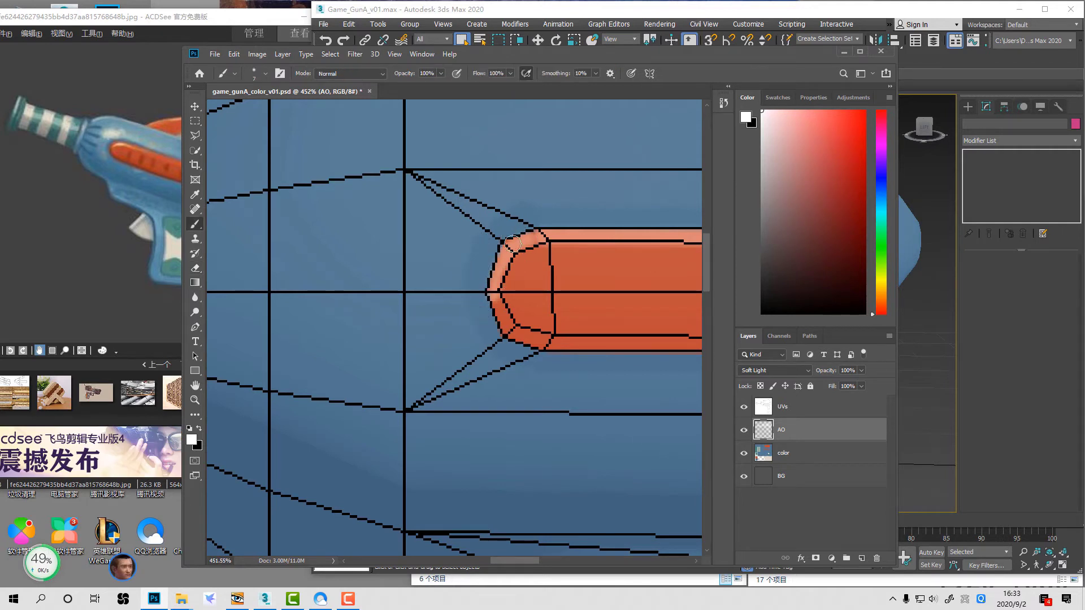
# Step: Erase the white overspill outside the orange stripe's right end
pyautogui.press('space')
pyautogui.moveTo(650, 293); pyautogui.dragTo(297, 325)
pyautogui.moveTo(678, 305); pyautogui.dragTo(358, 325)
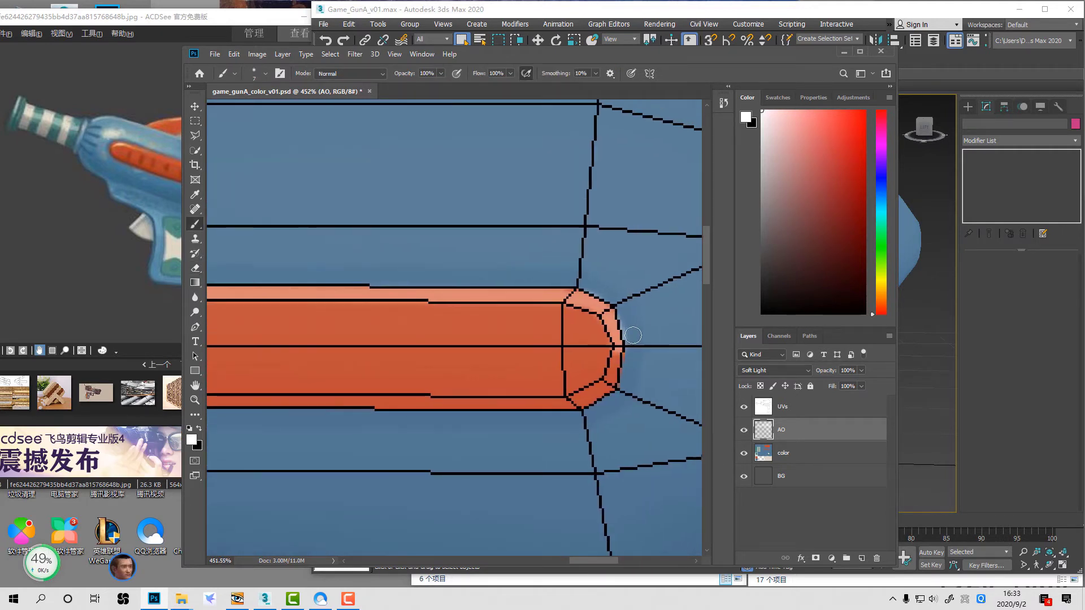
pyautogui.press('e')
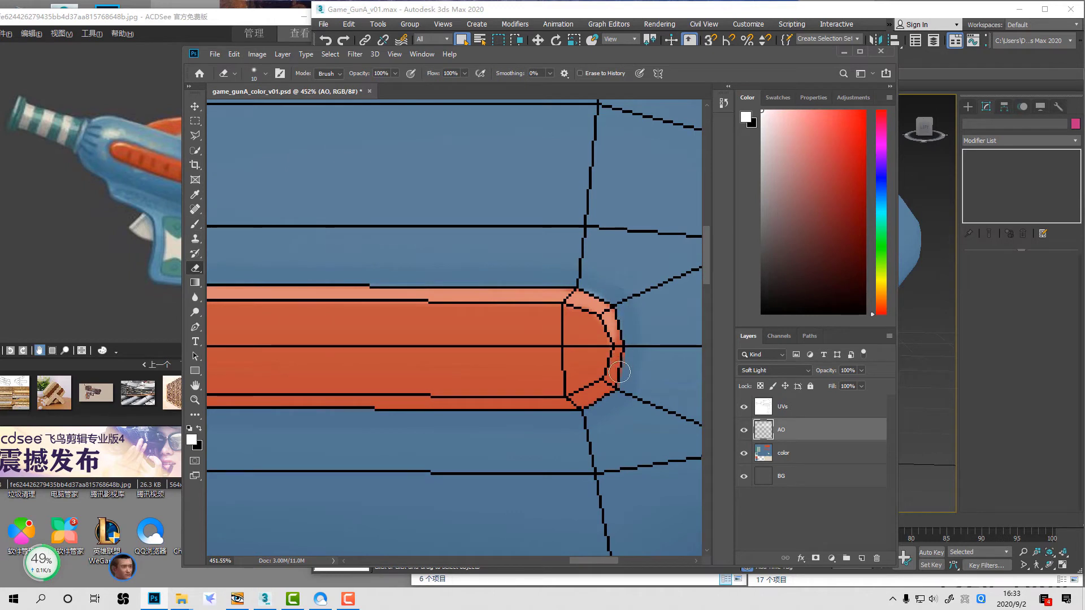
# Step: Paint black shading along the orange stripe's lower edge, from its lower right corner straight across to its lower left corner
pyautogui.press('b')
pyautogui.press('x')
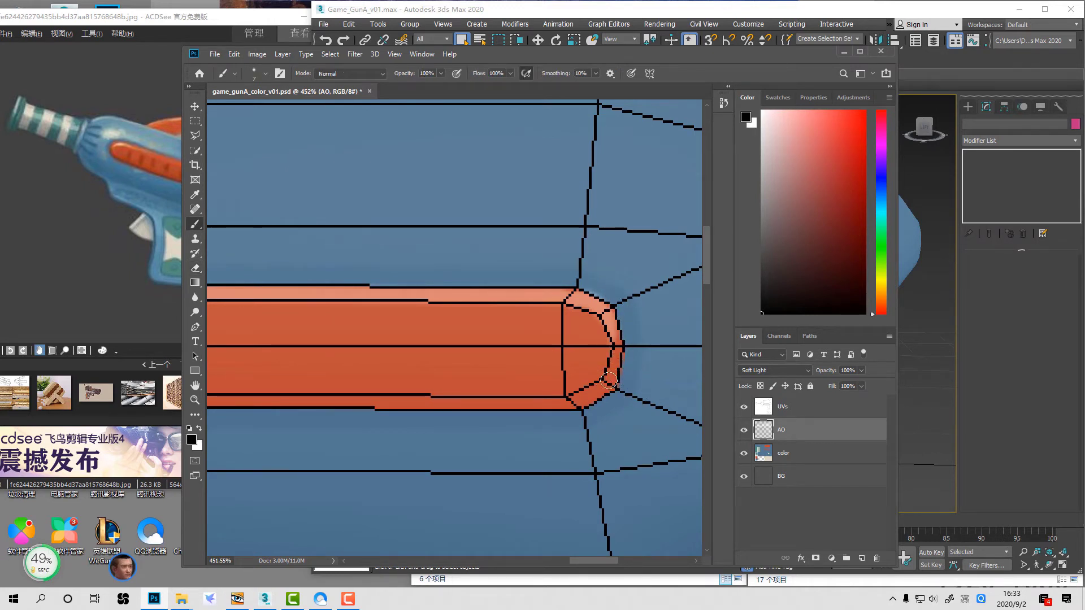
pyautogui.moveTo(615, 365)
pyautogui.mouseDown()
pyautogui.moveTo(597, 392)
pyautogui.moveTo(557, 401)
pyautogui.mouseUp()
pyautogui.moveTo(314, 402); pyautogui.dragTo(554, 387)
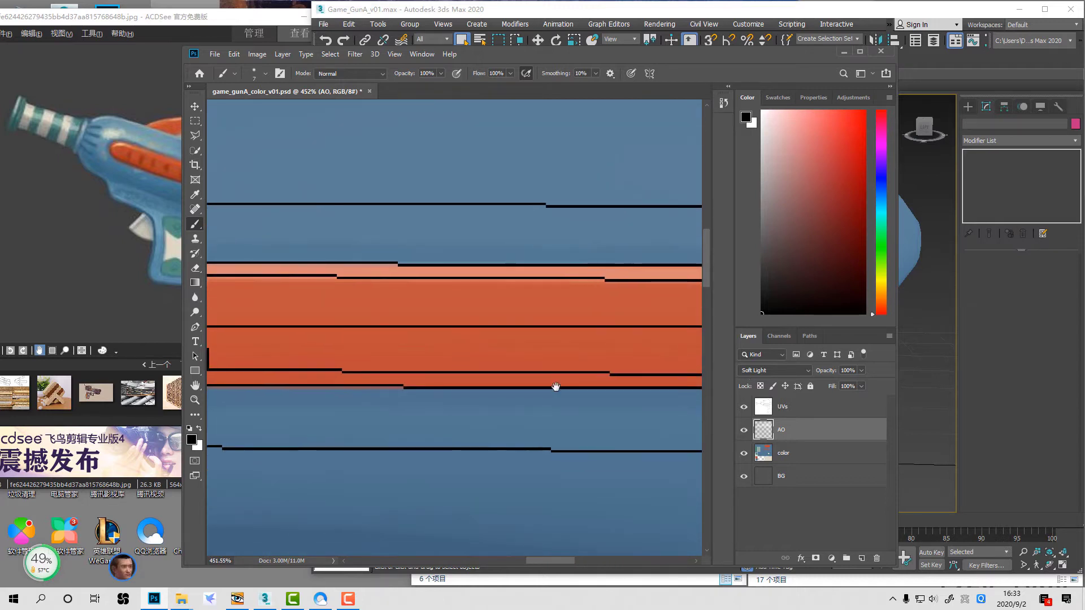
pyautogui.keyDown('shift'); pyautogui.click(385, 371); pyautogui.keyUp('shift')
pyautogui.moveTo(360, 365); pyautogui.dragTo(336, 325)
pyautogui.press('z')
pyautogui.press('z')
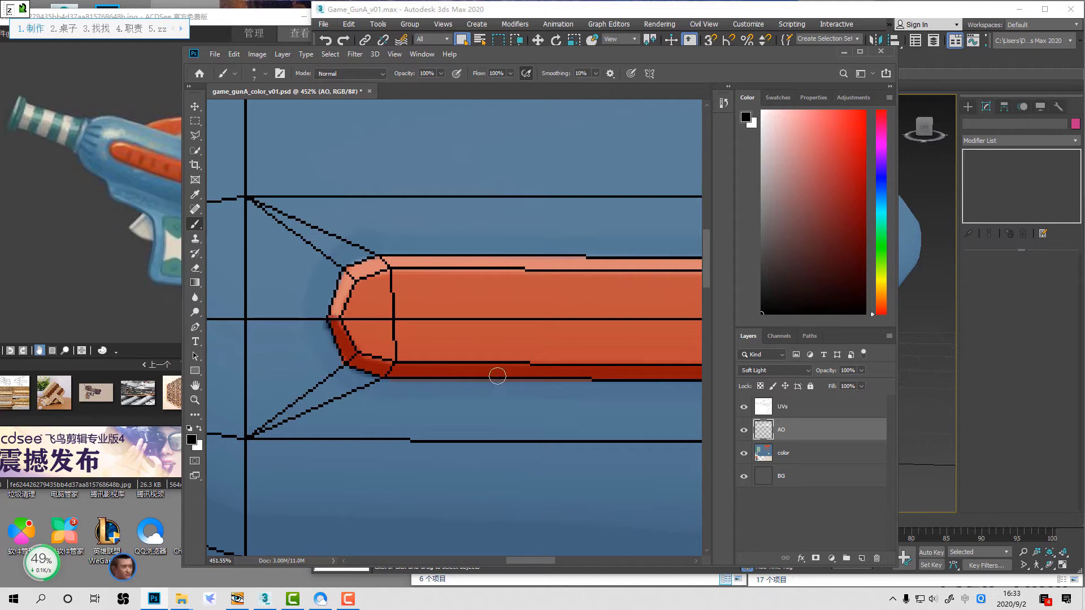
pyautogui.keyDown('alt'); pyautogui.click(518, 337); pyautogui.keyUp('alt')
pyautogui.press('e')
pyautogui.moveTo(319, 320); pyautogui.dragTo(329, 324)
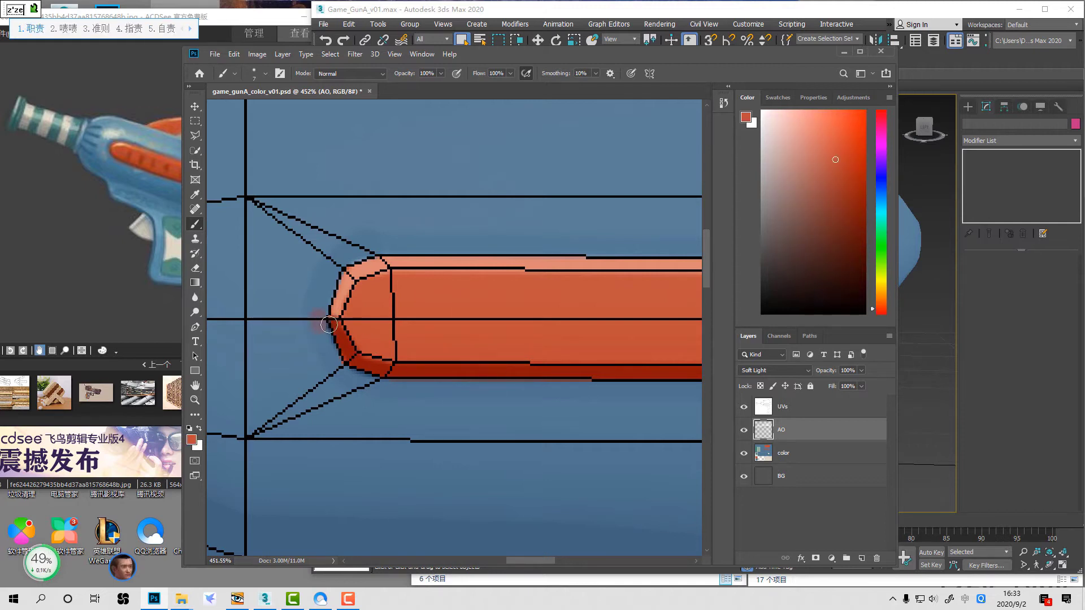
pyautogui.press('z')
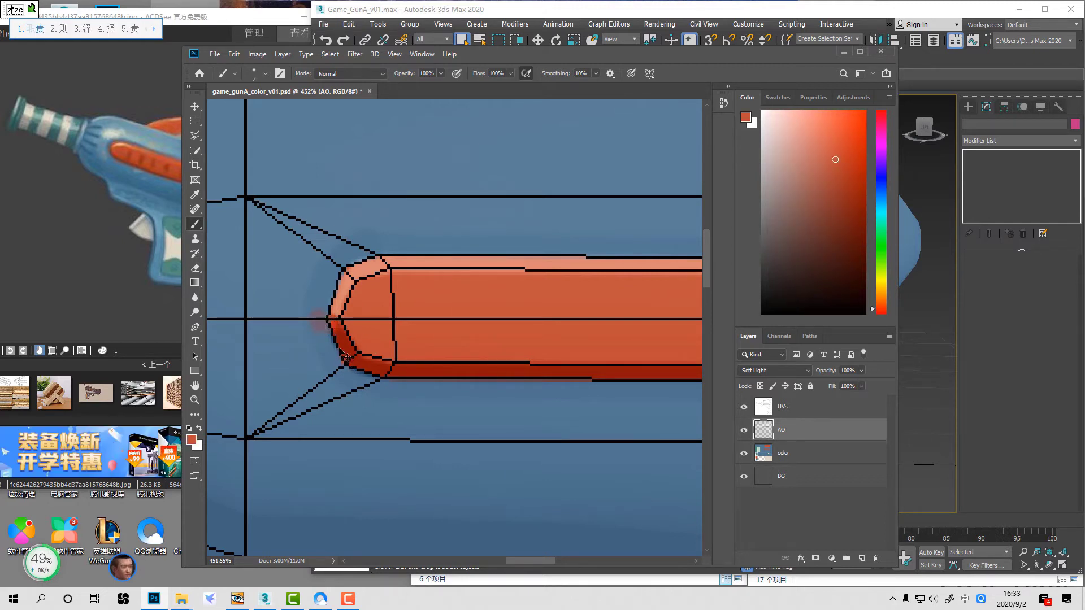
pyautogui.hotkey('ctrl', 'space')
pyautogui.hotkey('ctrl', 'z')
# Step: Erase the dark shading's overspill at the stripe's rounded ends, lowering the eraser opacity to 30%, and hide the UVs layer
pyautogui.press('e')
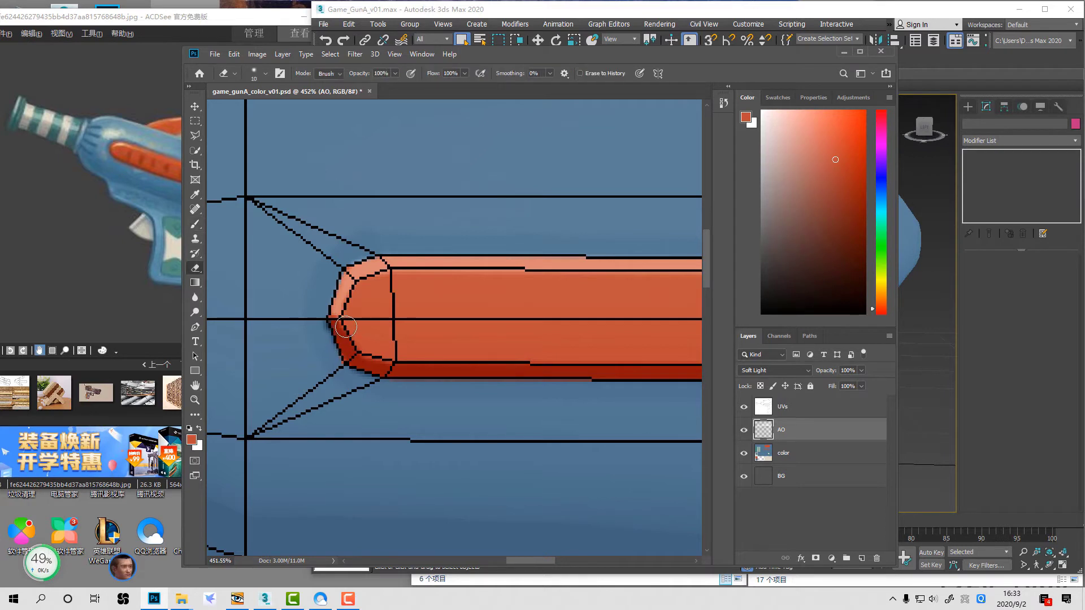
pyautogui.moveTo(326, 324); pyautogui.dragTo(351, 341)
pyautogui.press('3')
pyautogui.moveTo(499, 336); pyautogui.dragTo(226, 339)
pyautogui.moveTo(655, 370); pyautogui.dragTo(320, 376)
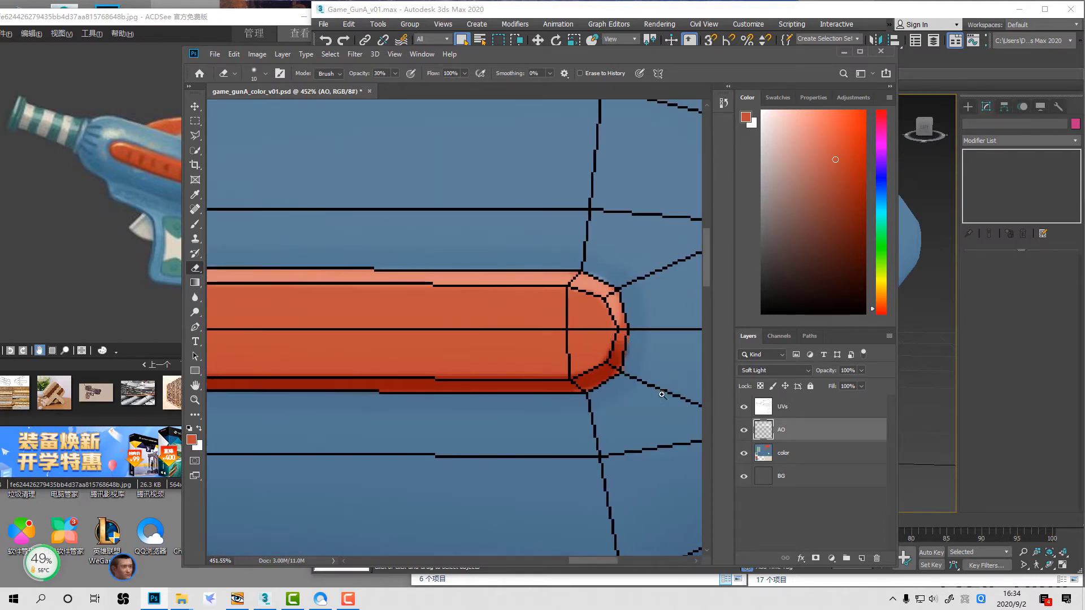
pyautogui.press('z')
pyautogui.keyDown('alt'); pyautogui.click(672, 376); pyautogui.keyUp('alt')
pyautogui.click(744, 407)
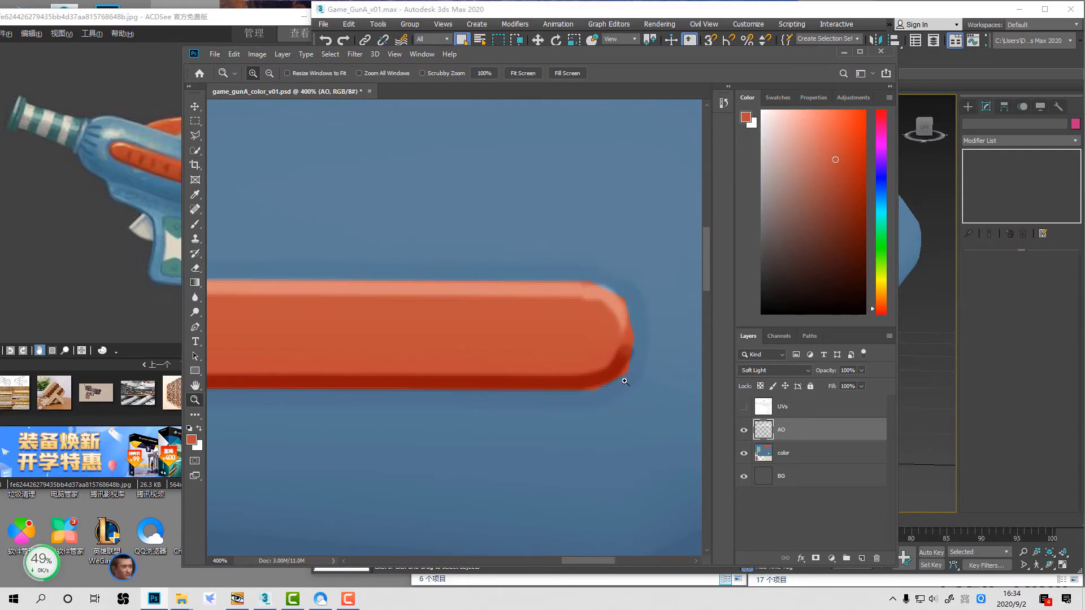
# Step: Inspect the bevel shading at the orange stripe's right end from close up and from afar, and save the texture file
pyautogui.keyDown('alt'); pyautogui.click(508, 439); pyautogui.keyUp('alt')
pyautogui.keyDown('alt'); pyautogui.click(508, 439); pyautogui.keyUp('alt')
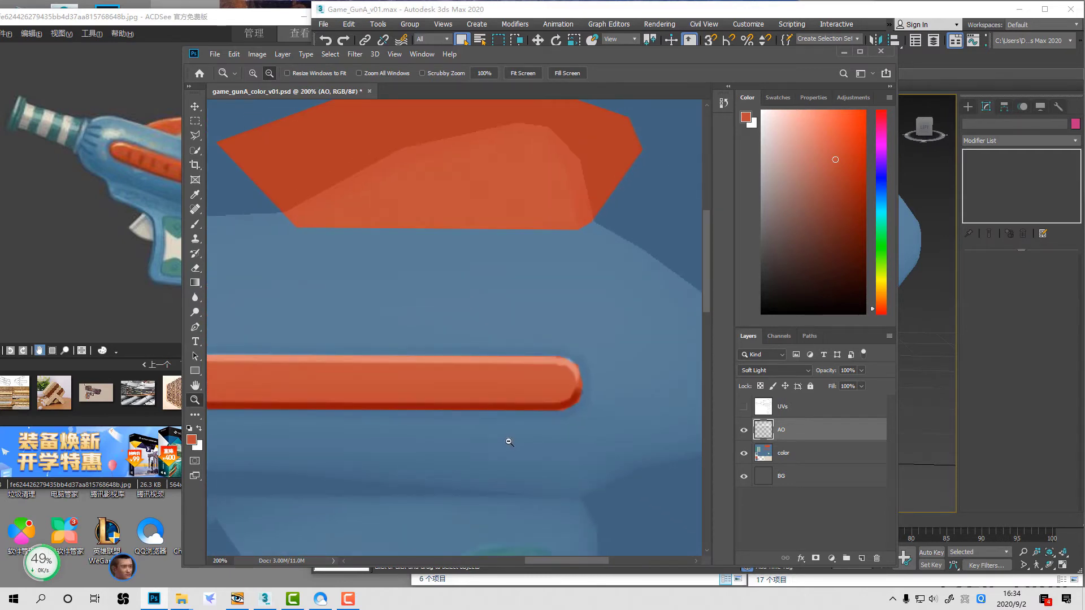
pyautogui.keyDown('alt'); pyautogui.click(509, 441); pyautogui.keyUp('alt')
pyautogui.moveTo(503, 373); pyautogui.dragTo(575, 433)
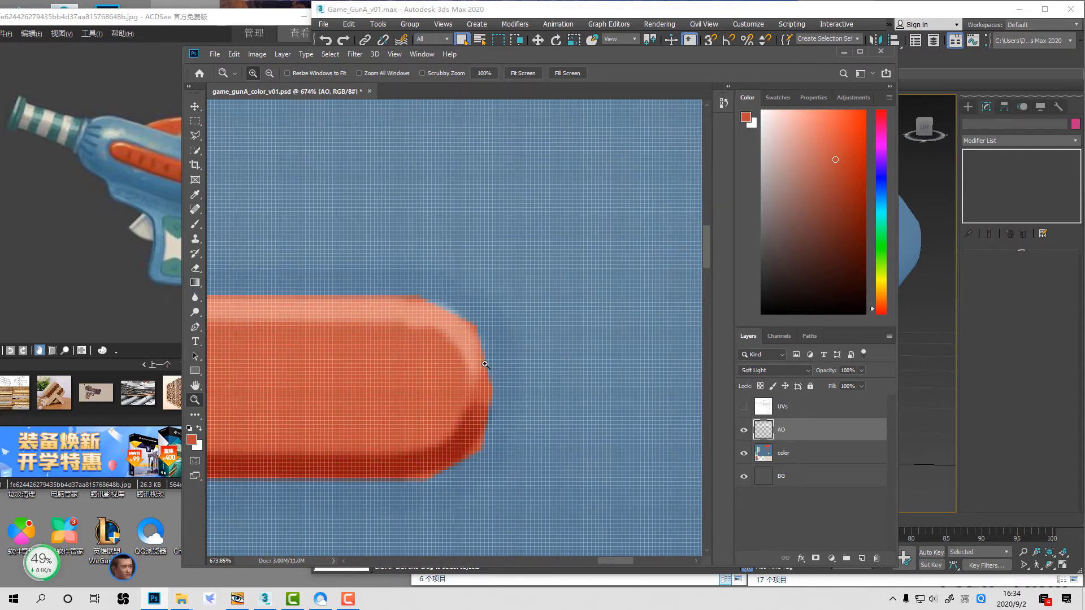
pyautogui.keyDown('alt'); pyautogui.click(526, 361); pyautogui.keyUp('alt')
pyautogui.keyDown('alt'); pyautogui.click(526, 362); pyautogui.keyUp('alt')
pyautogui.keyDown('alt'); pyautogui.click(525, 363); pyautogui.keyUp('alt')
pyautogui.keyDown('alt'); pyautogui.click(525, 373); pyautogui.keyUp('alt')
pyautogui.keyDown('alt'); pyautogui.click(512, 402); pyautogui.keyUp('alt')
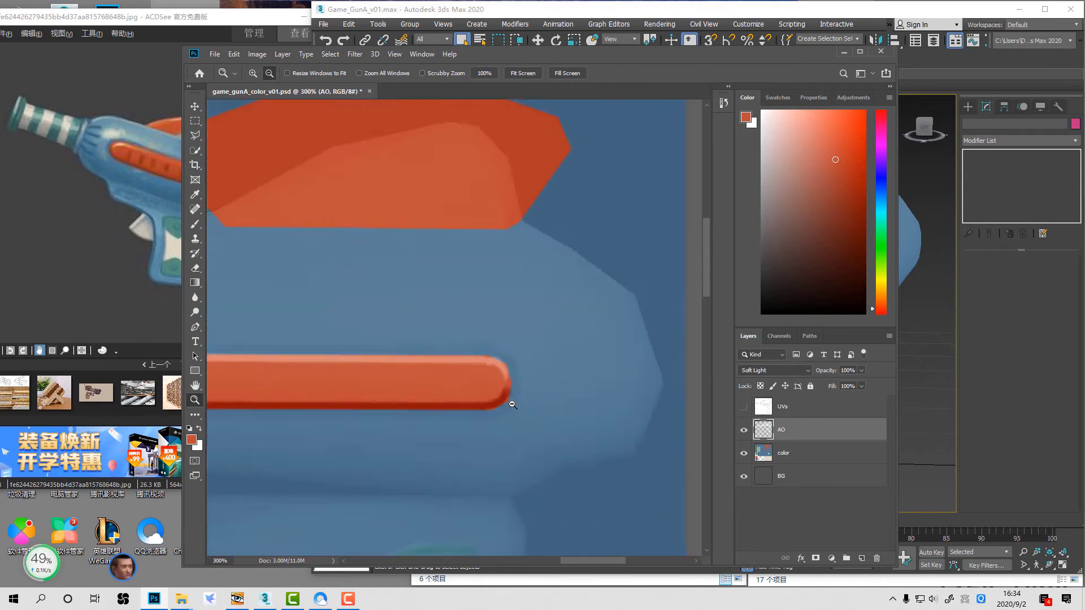
pyautogui.keyDown('alt'); pyautogui.click(510, 410); pyautogui.keyUp('alt')
pyautogui.keyDown('alt'); pyautogui.click(511, 412); pyautogui.keyUp('alt')
pyautogui.moveTo(511, 412); pyautogui.dragTo(635, 378)
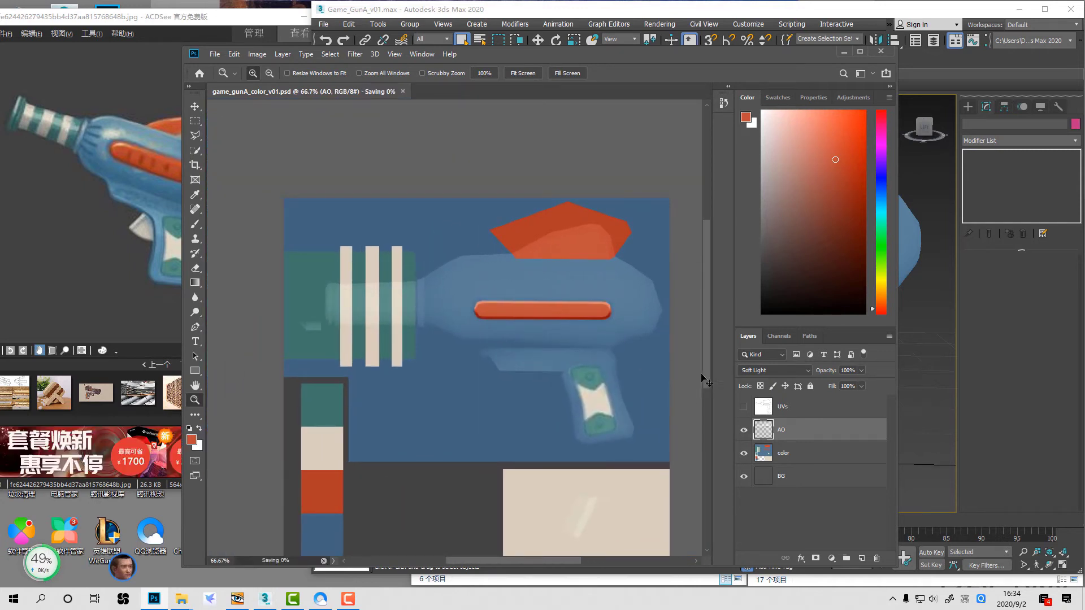
# Step: Check the saved texture on the gun model in 3ds Max, then return to the Photoshop document
pyautogui.click(978, 414)
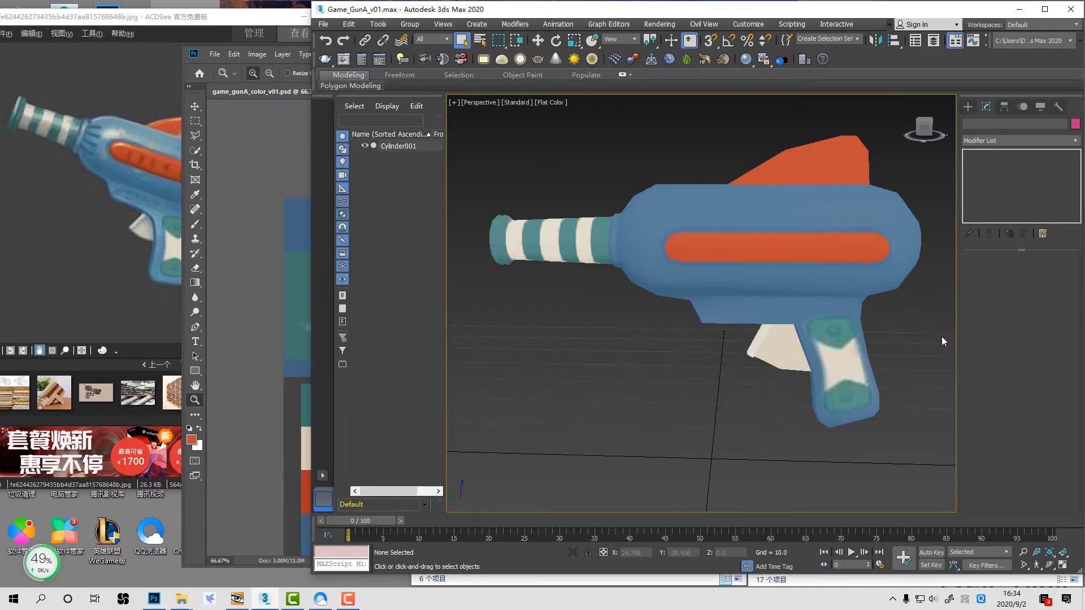
pyautogui.keyDown('alt'); pyautogui.moveTo(942, 336); pyautogui.dragTo(768, 313, button='middle'); pyautogui.keyUp('alt')
pyautogui.click(260, 292)
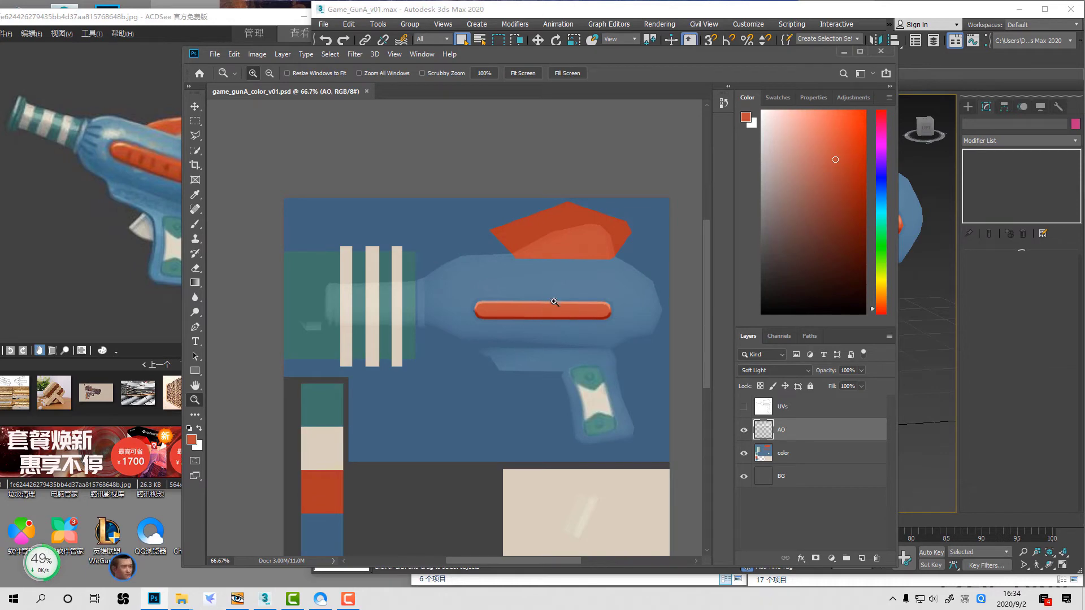
pyautogui.click(987, 379)
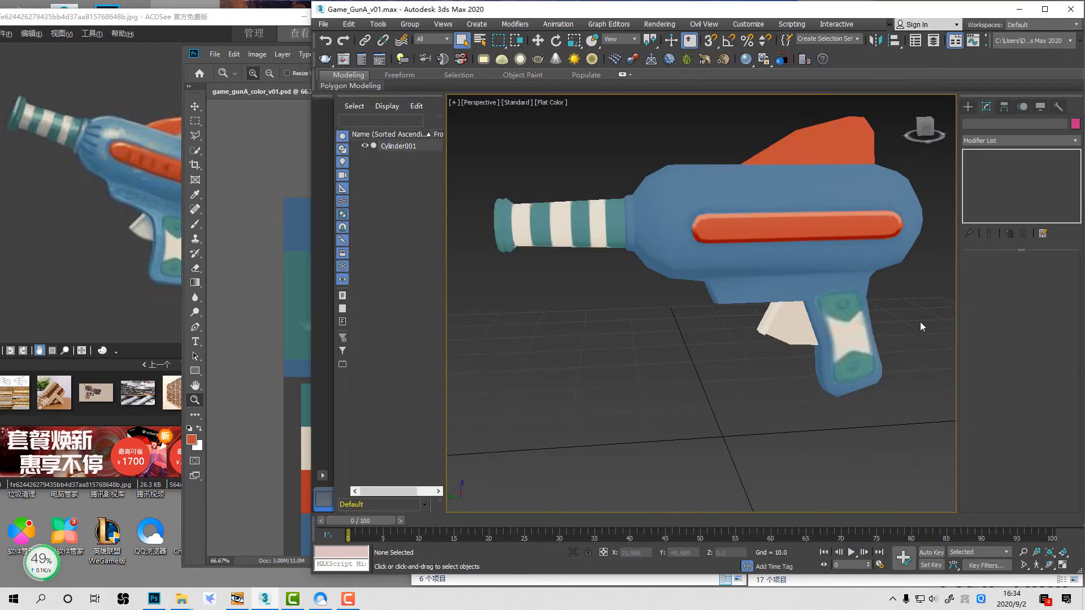
pyautogui.click(238, 312)
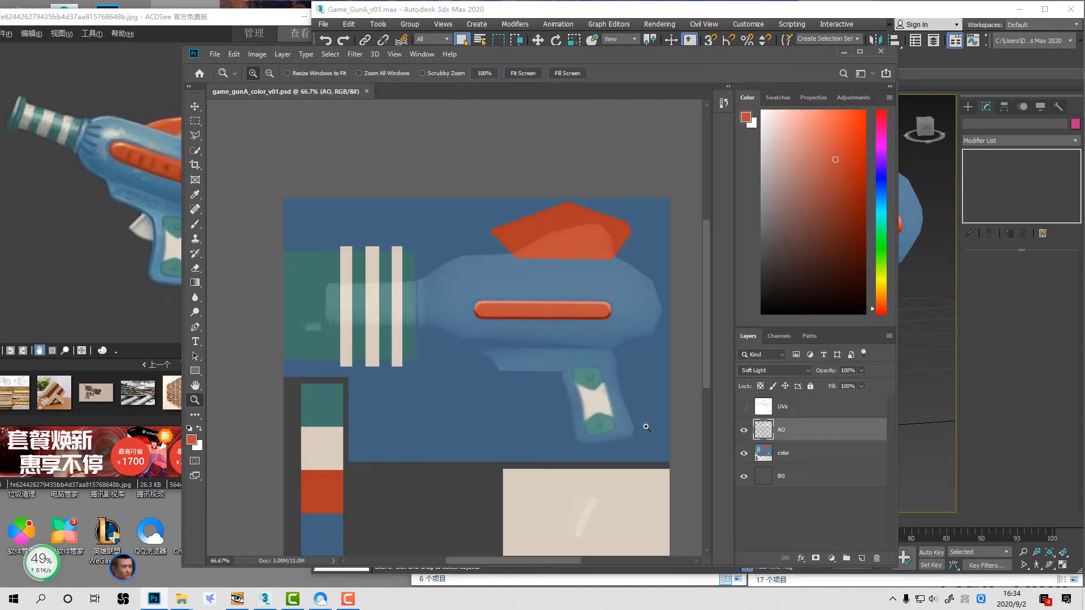
# Step: Sample the cream and the green of the inlay on the gun's grip as the painting color
pyautogui.moveTo(547, 348); pyautogui.dragTo(654, 483)
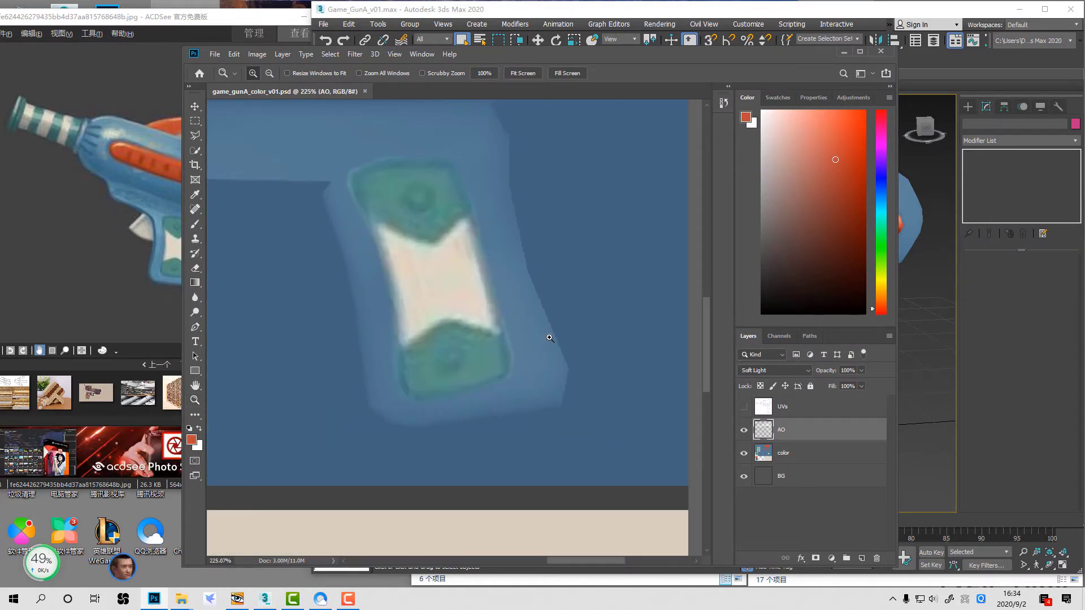
pyautogui.press('b')
pyautogui.keyDown('alt'); pyautogui.click(433, 285); pyautogui.keyUp('alt')
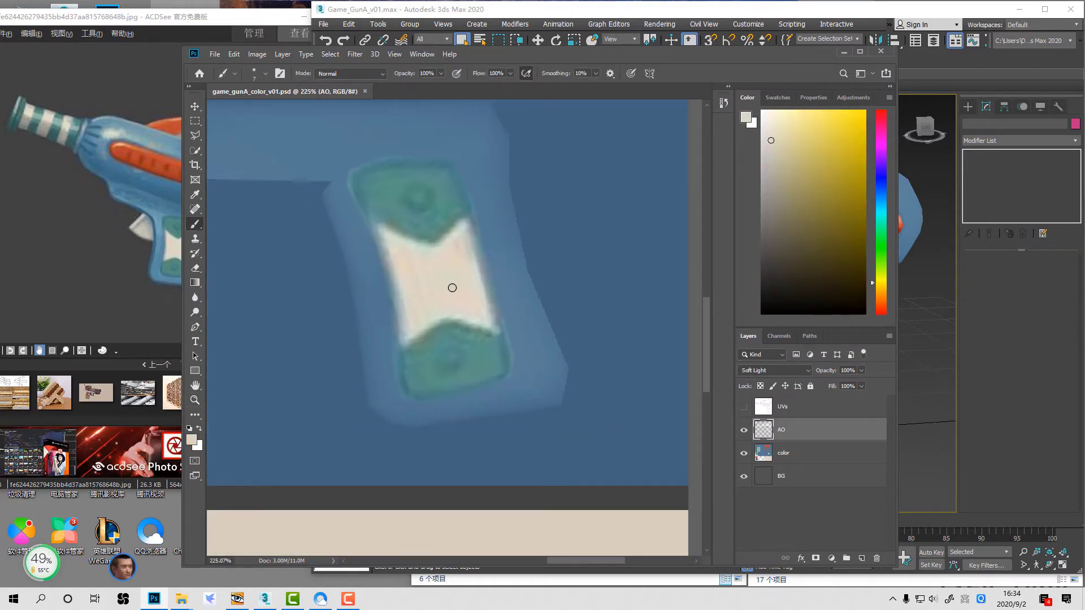
pyautogui.keyDown('alt'); pyautogui.click(444, 216); pyautogui.keyUp('alt')
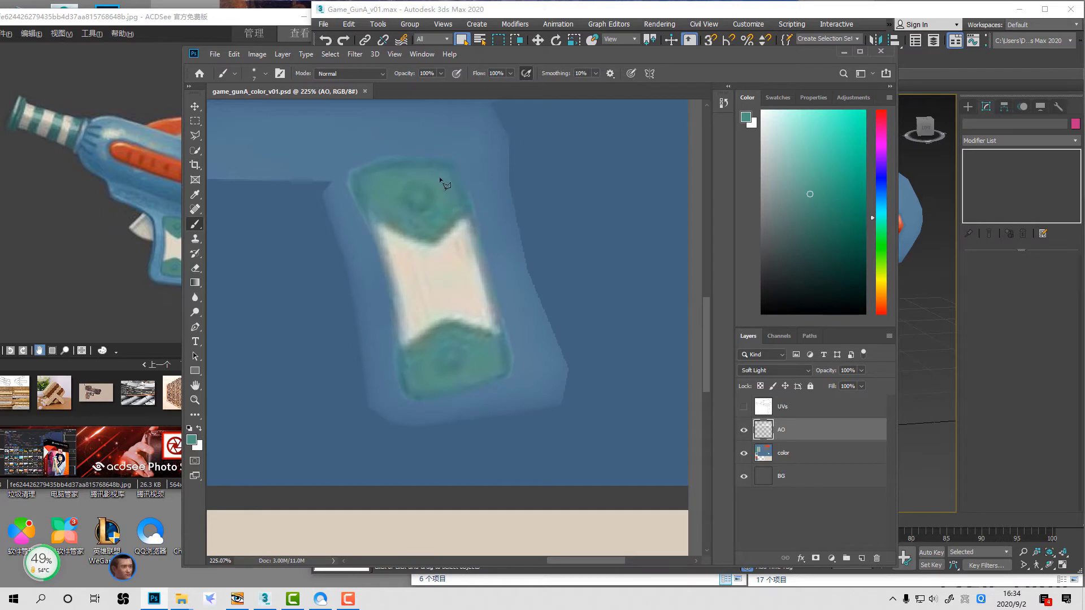
pyautogui.press('l')
pyautogui.moveTo(454, 172); pyautogui.dragTo(500, 196)
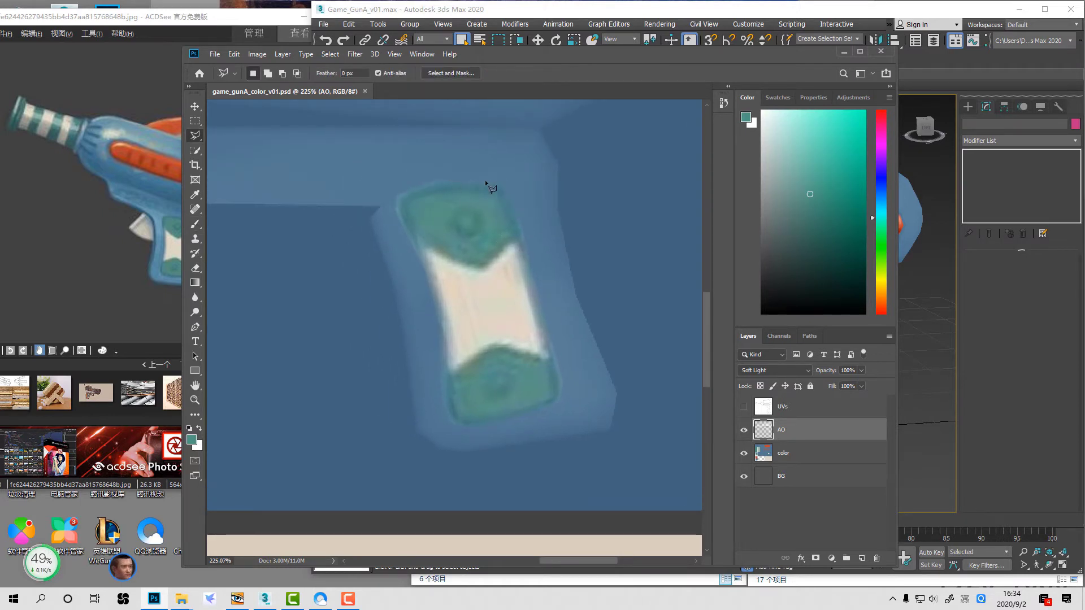
pyautogui.click(500, 175)
pyautogui.moveTo(423, 261); pyautogui.dragTo(457, 370)
pyautogui.press('Escape')
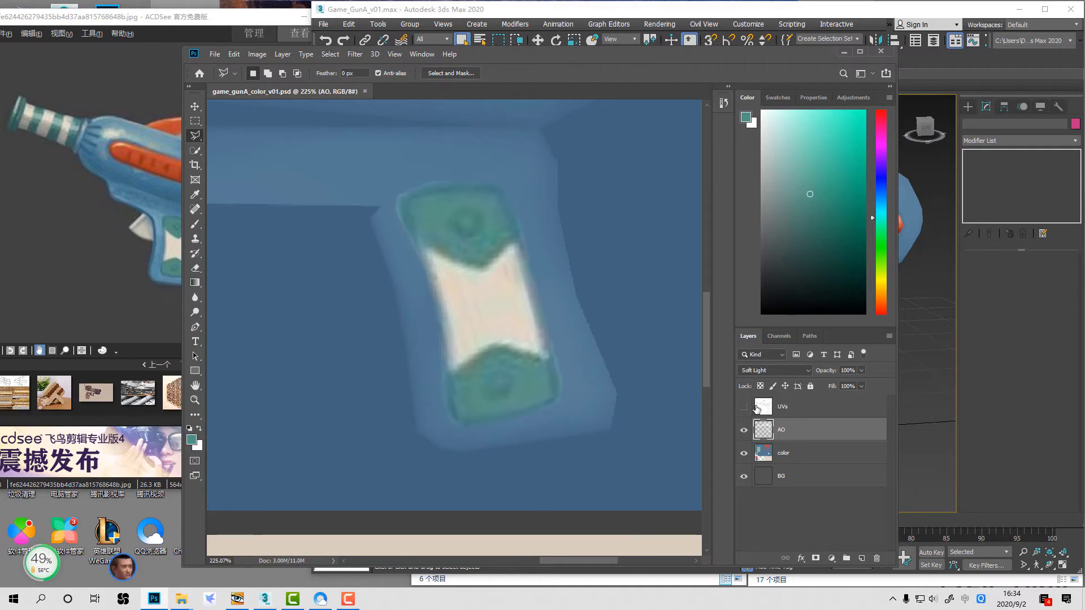
# Step: Show the UVs layer and outline the whole green and cream grip inlay with a polygonal lasso selection
pyautogui.click(744, 406)
pyautogui.moveTo(500, 184); pyautogui.dragTo(436, 182)
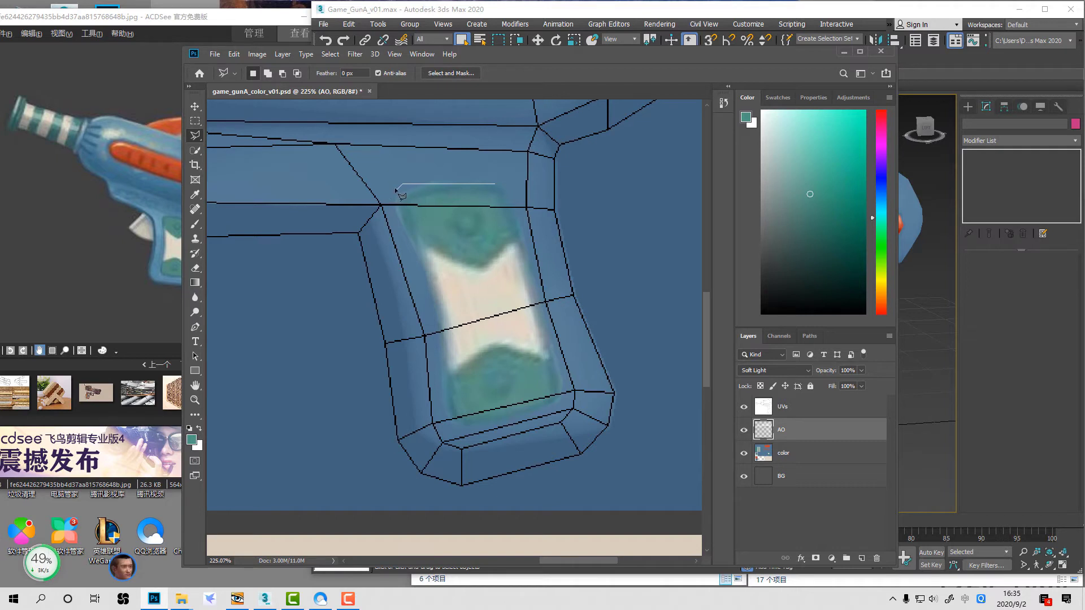
pyautogui.moveTo(392, 185)
pyautogui.mouseDown()
pyautogui.moveTo(384, 182)
pyautogui.moveTo(437, 306)
pyautogui.moveTo(448, 418)
pyautogui.moveTo(489, 432)
pyautogui.moveTo(551, 418)
pyautogui.moveTo(552, 404)
pyautogui.moveTo(531, 263)
pyautogui.moveTo(498, 187)
pyautogui.mouseUp()
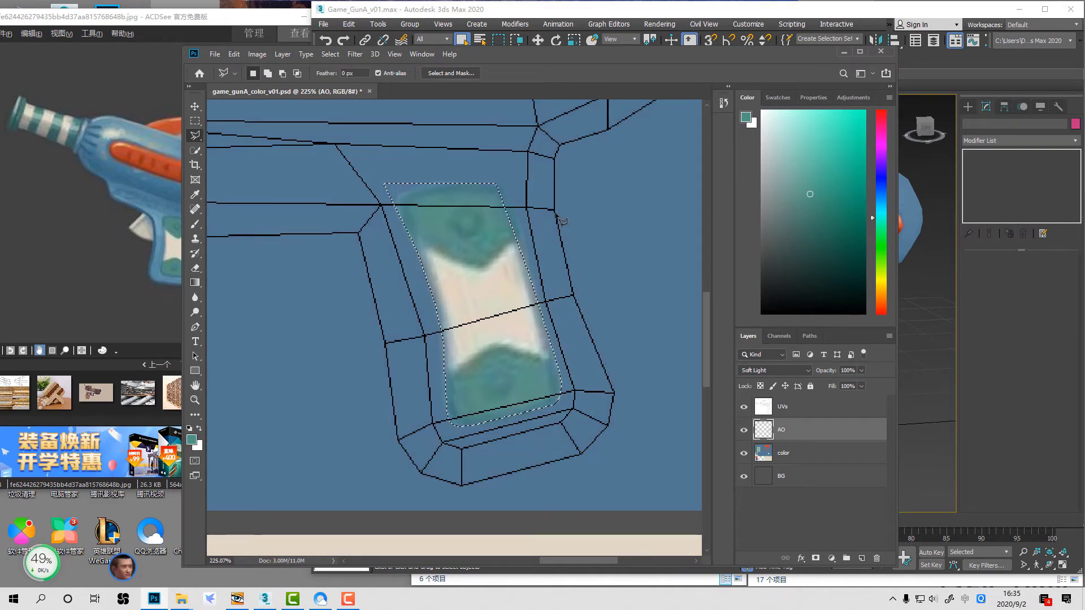
# Step: With the AO layer hidden, repaint the inlay's green ends flat in the sampled green on the color layer, and deselect
pyautogui.click(792, 454)
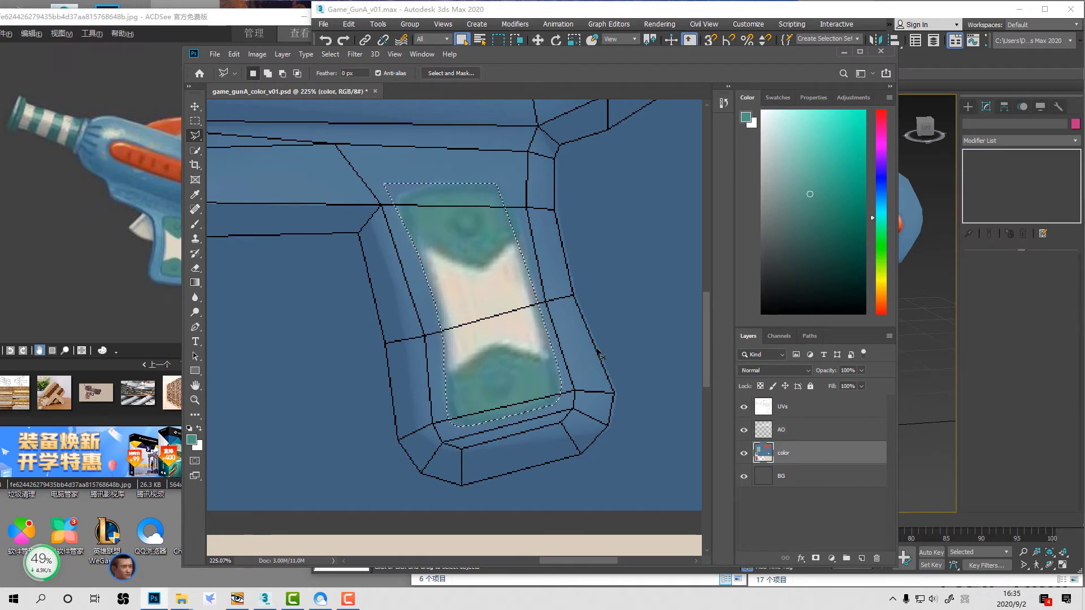
pyautogui.press('b')
pyautogui.click(743, 430)
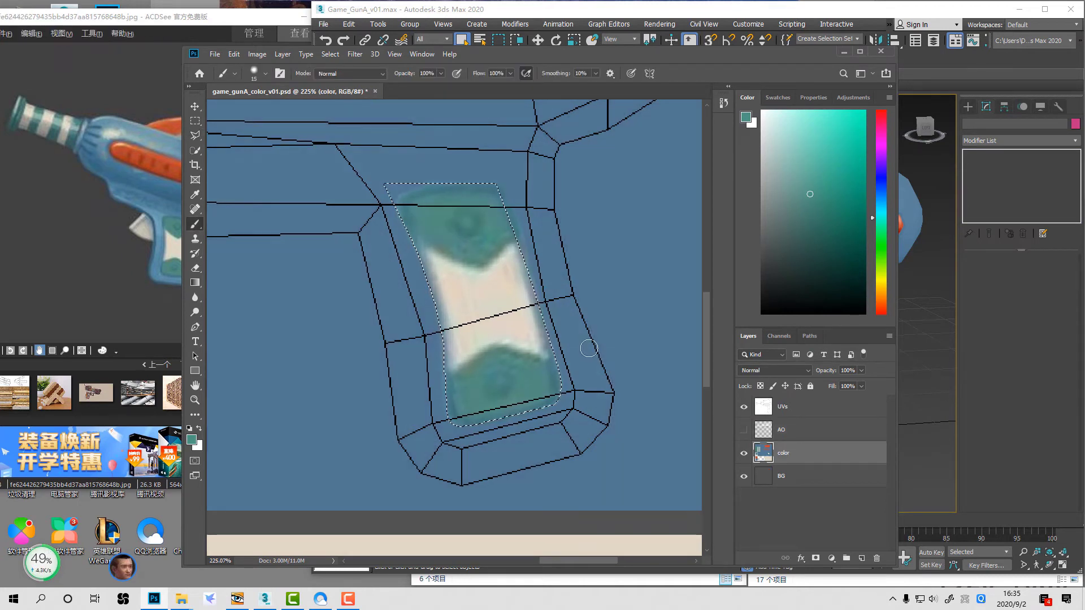
pyautogui.keyDown('alt'); pyautogui.click(561, 414); pyautogui.keyUp('alt')
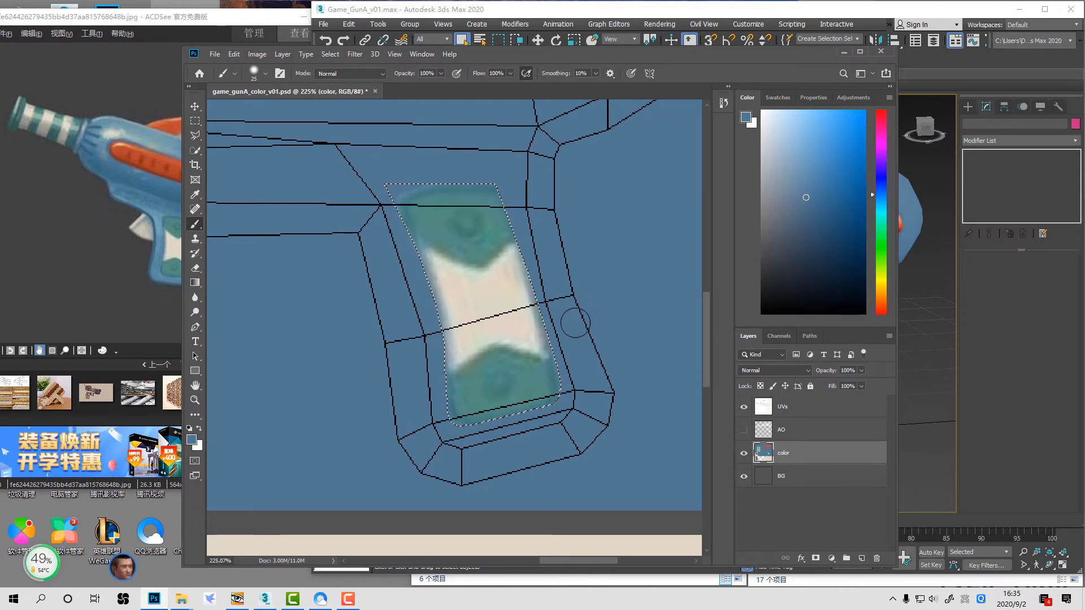
pyautogui.keyDown('alt'); pyautogui.click(541, 379); pyautogui.keyUp('alt')
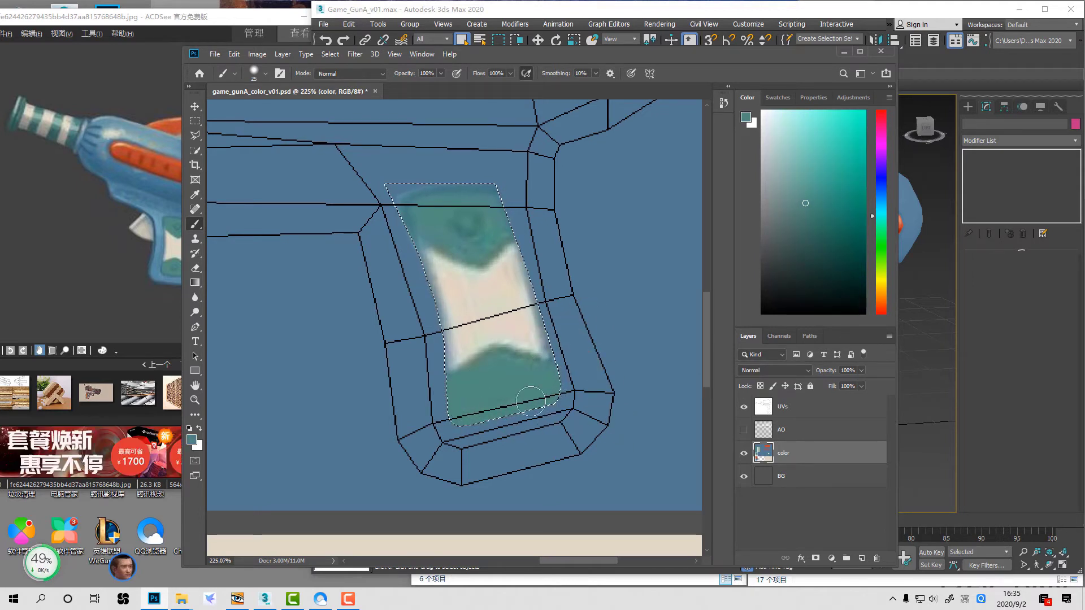
pyautogui.moveTo(519, 360); pyautogui.dragTo(426, 395)
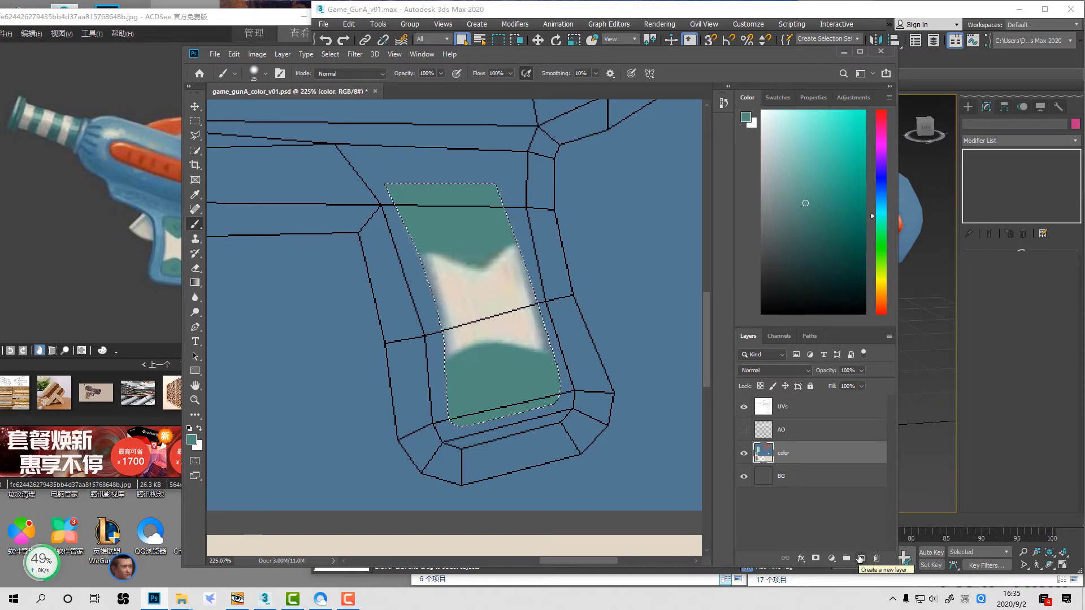
pyautogui.hotkey('ctrl', 'd')
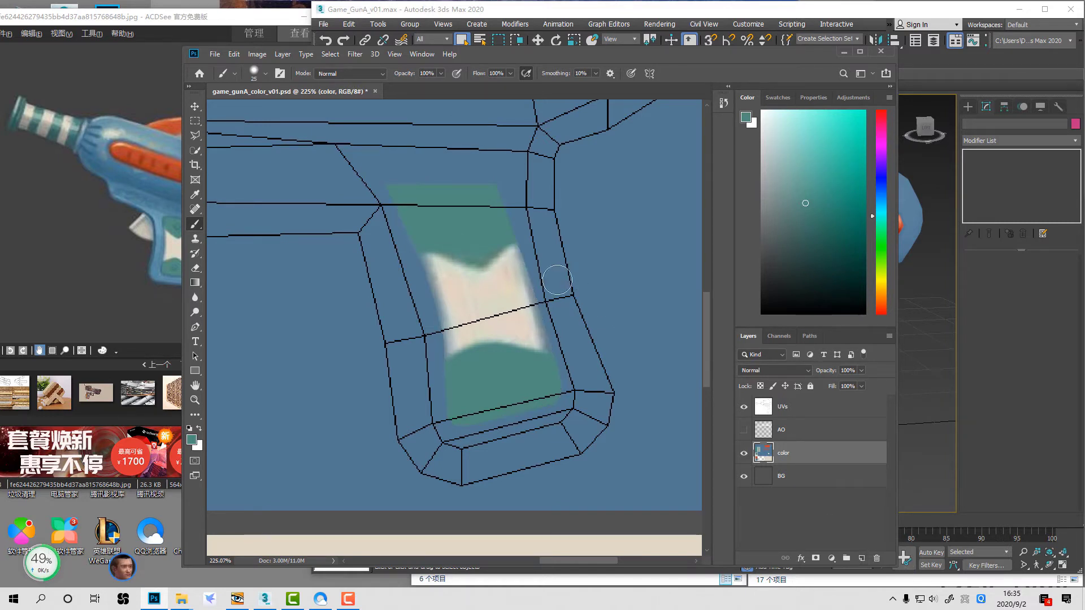
# Step: Place a circular selection with 5 px feather inside the upper left corner of the green inlay and nudge it up
pyautogui.press('m')
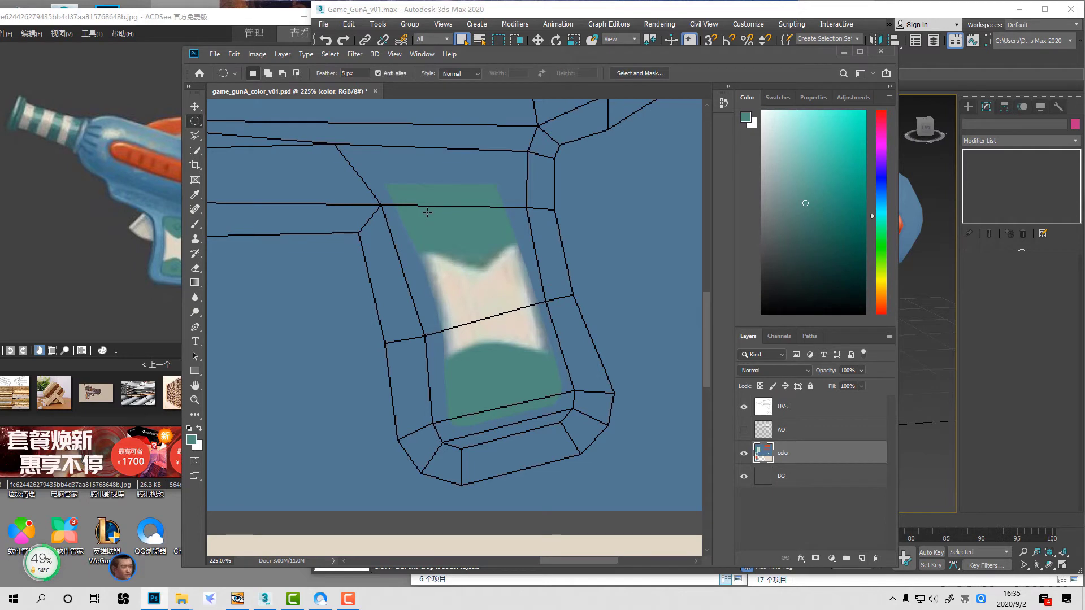
pyautogui.moveTo(409, 197)
pyautogui.keyDown('shift'); pyautogui.mouseDown()
pyautogui.moveTo(445, 234)
pyautogui.moveTo(404, 194)
pyautogui.moveTo(482, 228)
pyautogui.moveTo(460, 249)
pyautogui.mouseUp(); pyautogui.keyUp('shift')
pyautogui.press('z')
pyautogui.press('shift')
pyautogui.hotkey('ctrl', 'z')
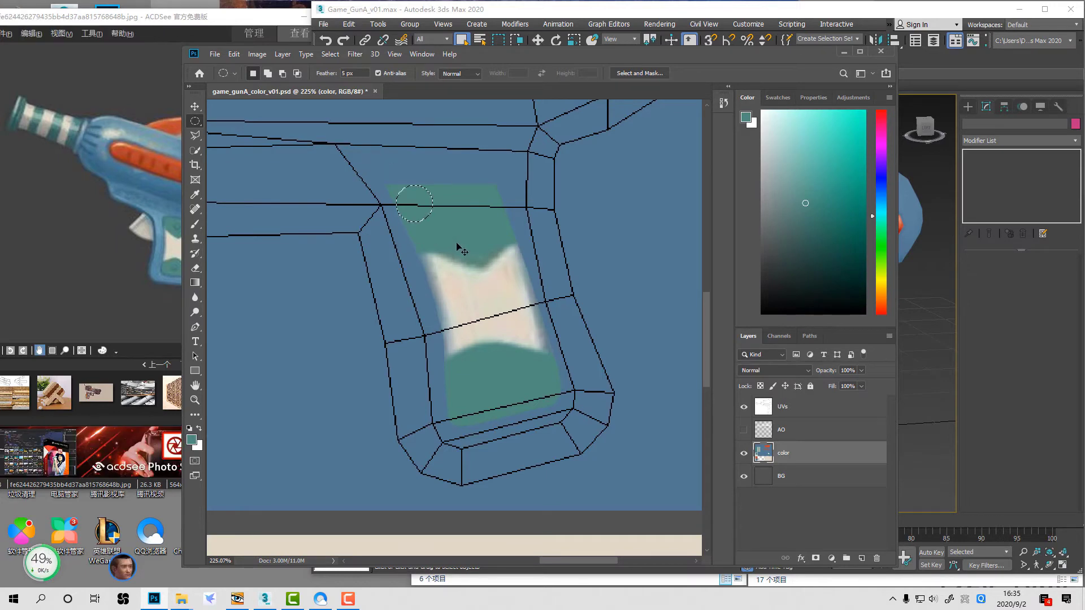
pyautogui.press('z')
pyautogui.moveTo(336, 152); pyautogui.dragTo(498, 311)
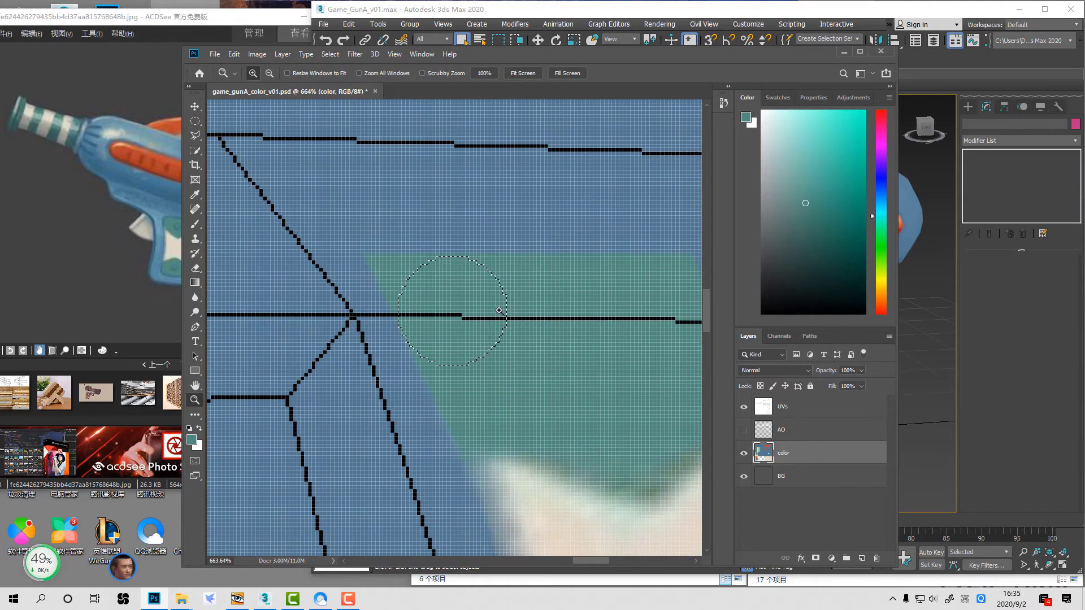
pyautogui.press('m')
pyautogui.press('Up')
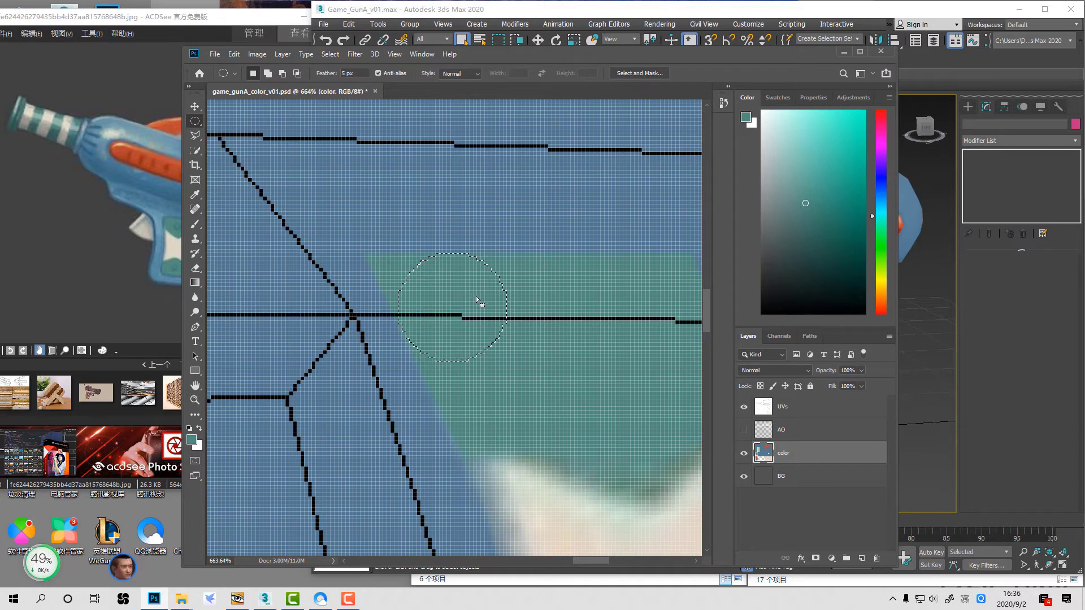
# Step: Round the inlay's upper left corner with sampled background blue around the circle, undoing the stray strokes
pyautogui.press('b')
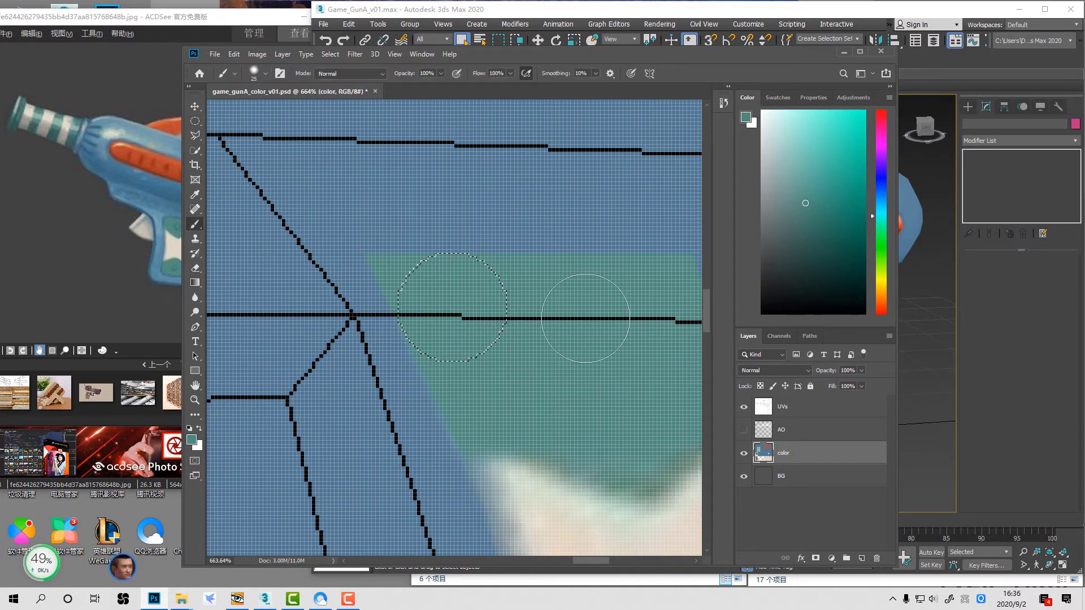
pyautogui.keyDown('alt'); pyautogui.click(406, 195); pyautogui.keyUp('alt')
pyautogui.moveTo(376, 265)
pyautogui.mouseDown()
pyautogui.moveTo(417, 254)
pyautogui.moveTo(388, 305)
pyautogui.mouseUp()
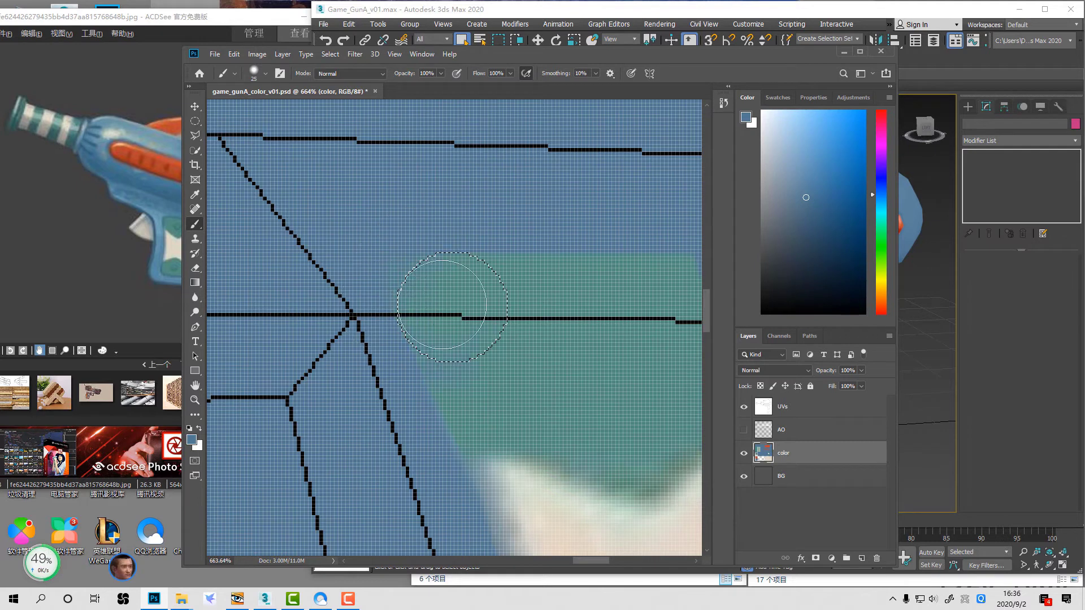
pyautogui.hotkey('ctrl', 'z')
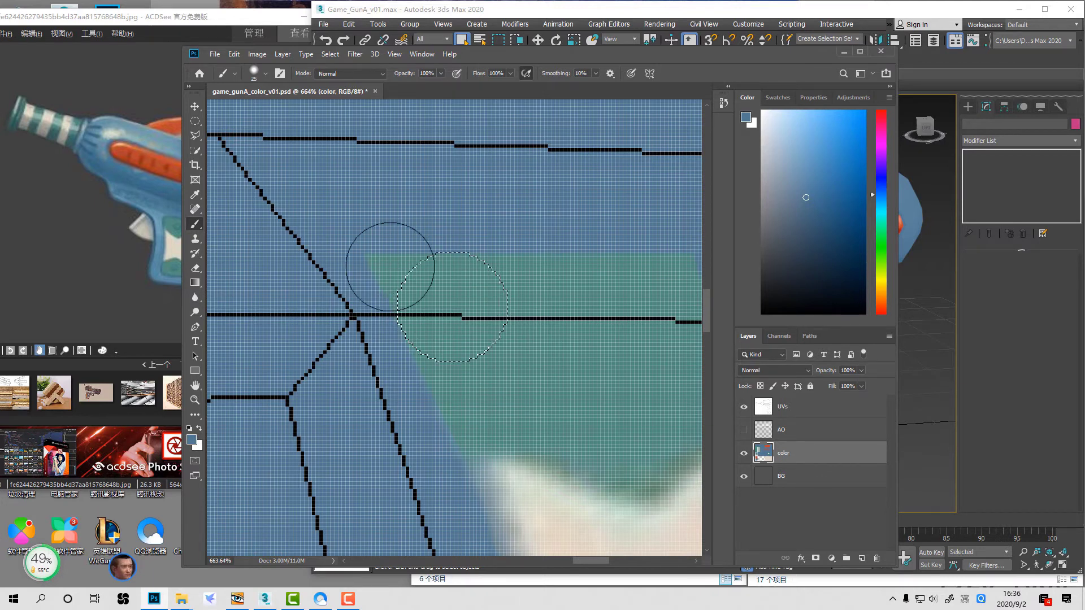
pyautogui.moveTo(390, 266)
pyautogui.mouseDown()
pyautogui.moveTo(380, 262)
pyautogui.moveTo(408, 312)
pyautogui.moveTo(420, 388)
pyautogui.moveTo(572, 319)
pyautogui.mouseUp()
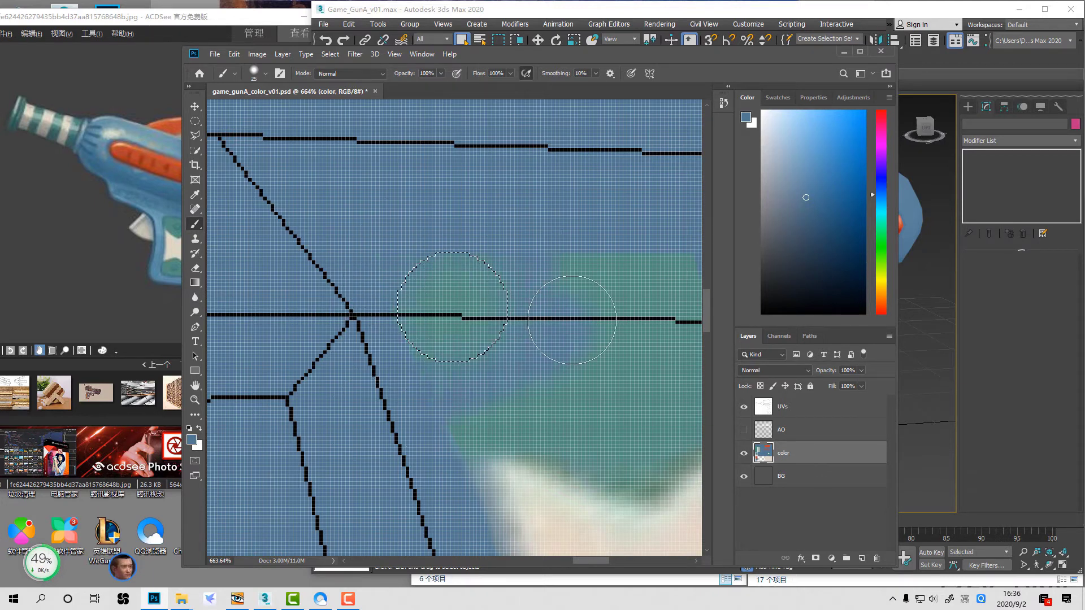
pyautogui.hotkey('ctrl', 'z')
pyautogui.hotkey('ctrl', 'z')
pyautogui.hotkey('ctrl', 'z')
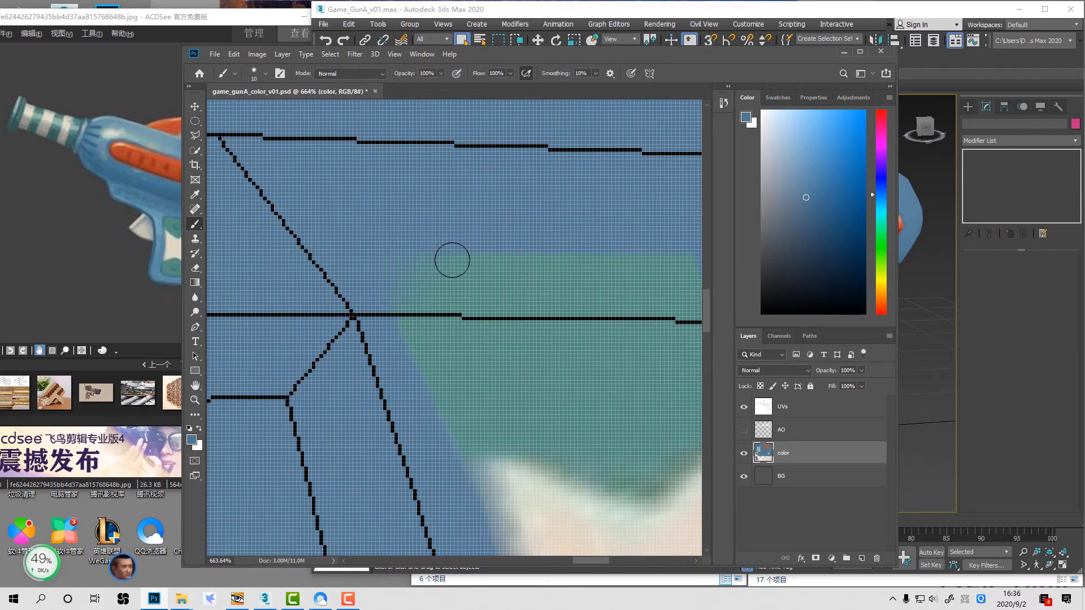
# Step: Set the marquee feather to 0 px and fit a new circular selection into the inlay's upper left corner
pyautogui.press('m')
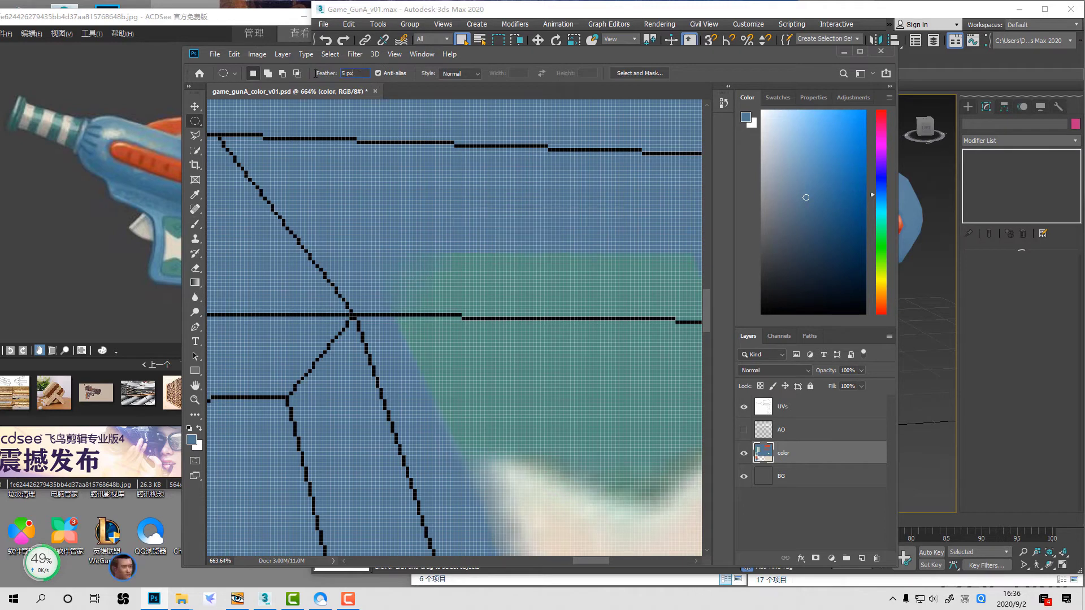
pyautogui.press('Return')
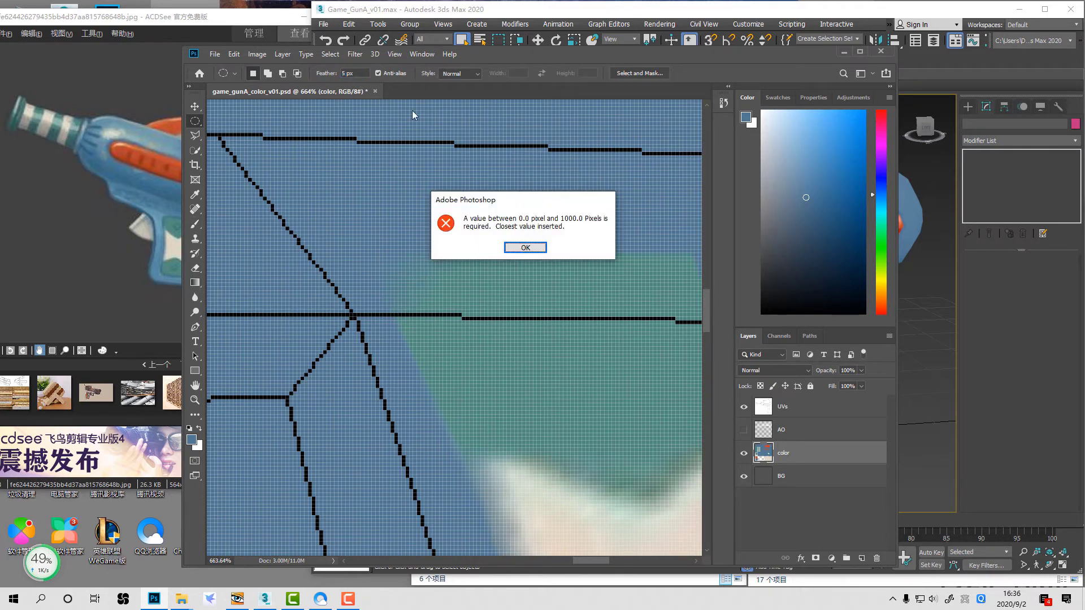
pyautogui.click(524, 248)
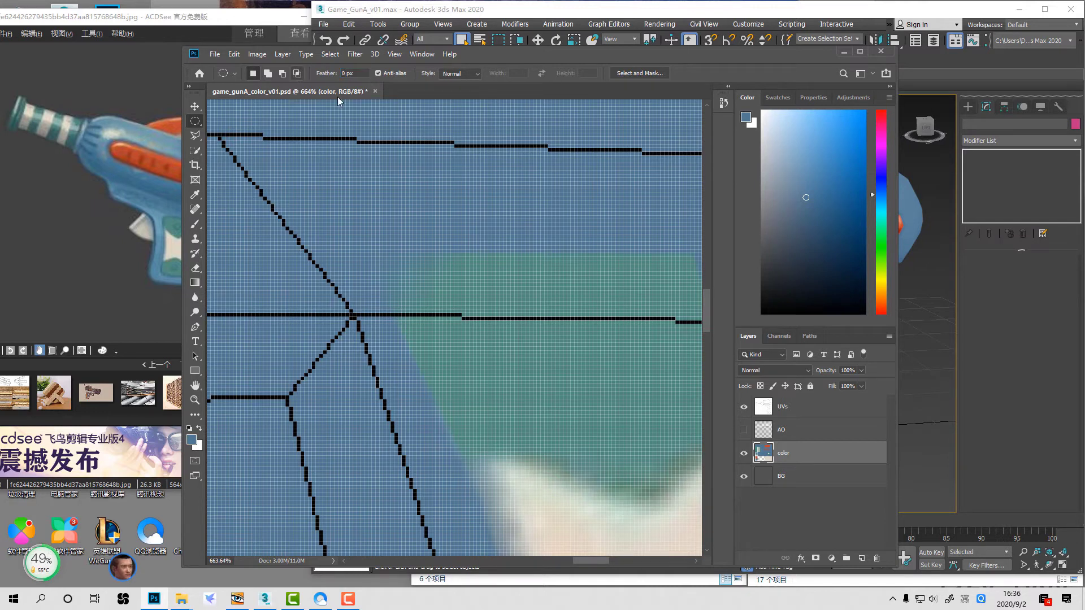
pyautogui.keyDown('shift'); pyautogui.moveTo(414, 250); pyautogui.dragTo(533, 371); pyautogui.keyUp('shift')
pyautogui.moveTo(491, 308); pyautogui.dragTo(477, 314)
# Step: Sample the inlay's green, hide the grid and selection outline, and touch up the rounded upper left corner inside the circle
pyautogui.press('b')
pyautogui.press('shift')
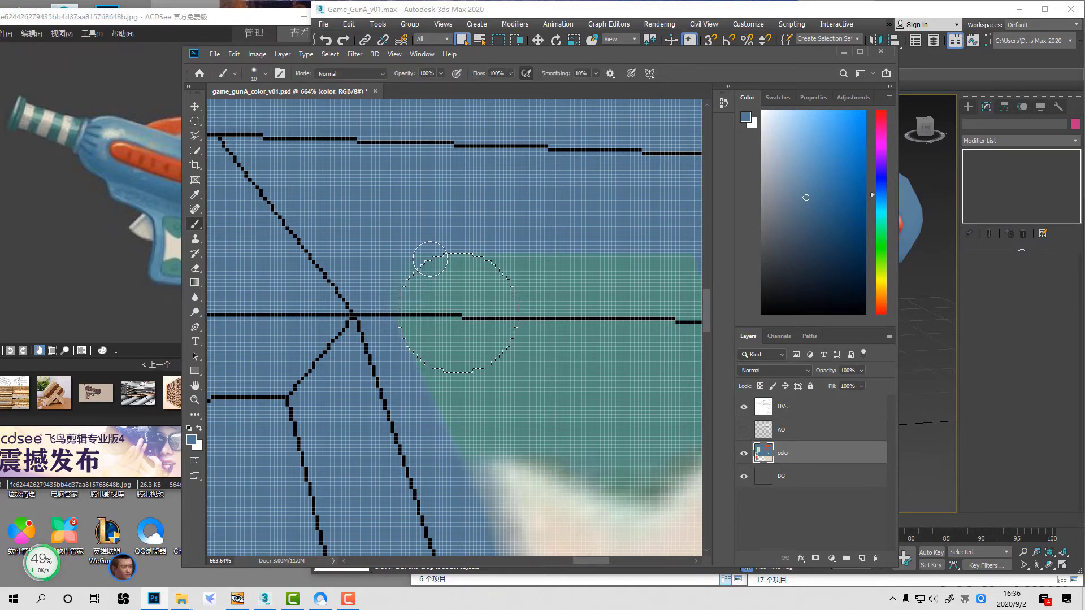
pyautogui.keyDown('alt'); pyautogui.click(533, 363); pyautogui.keyUp('alt')
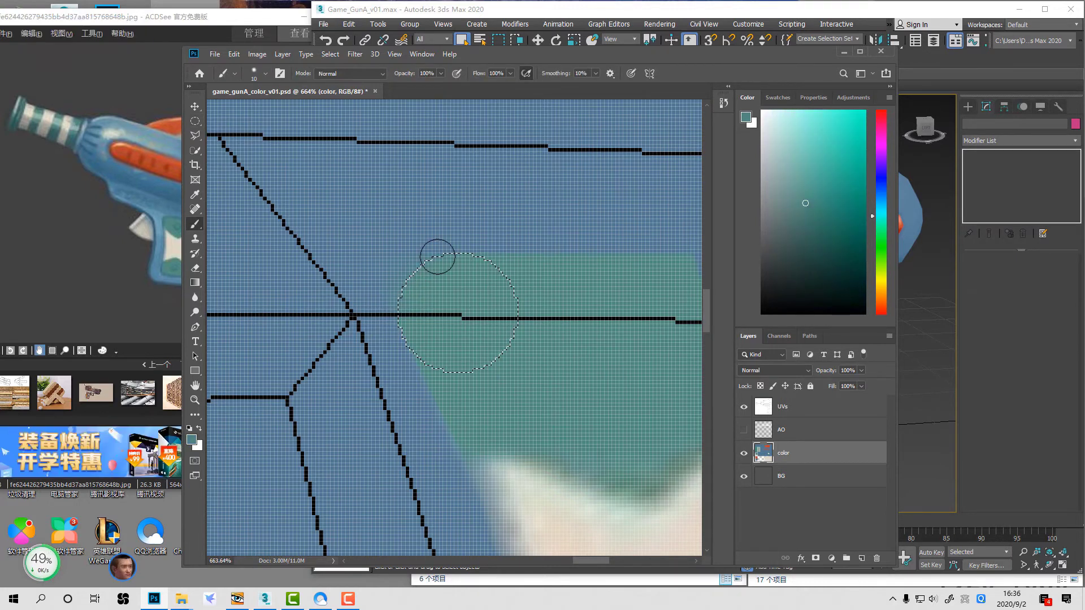
pyautogui.hotkey('ctrl', 'h')
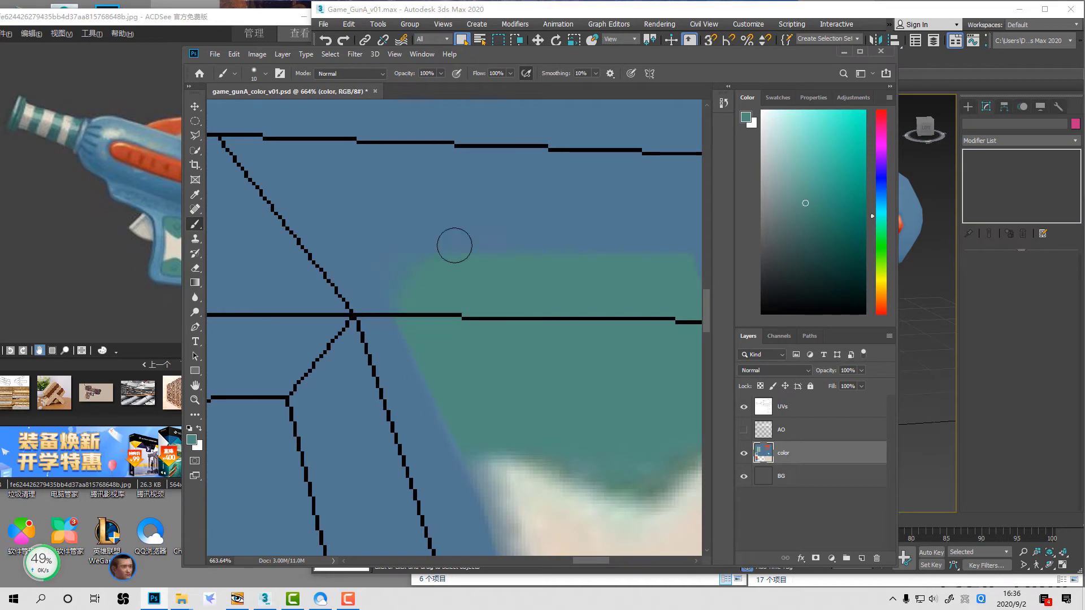
pyautogui.hotkey('ctrl', 'h')
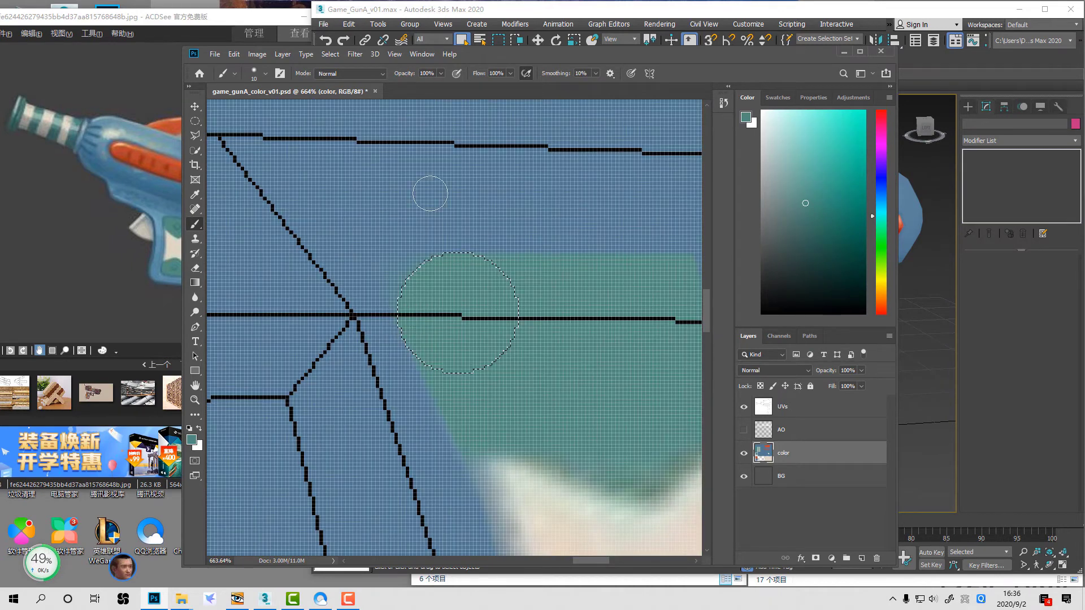
pyautogui.hotkey('ctrl', 'h')
pyautogui.moveTo(441, 215)
pyautogui.mouseDown()
pyautogui.moveTo(443, 245)
pyautogui.moveTo(448, 230)
pyautogui.mouseUp()
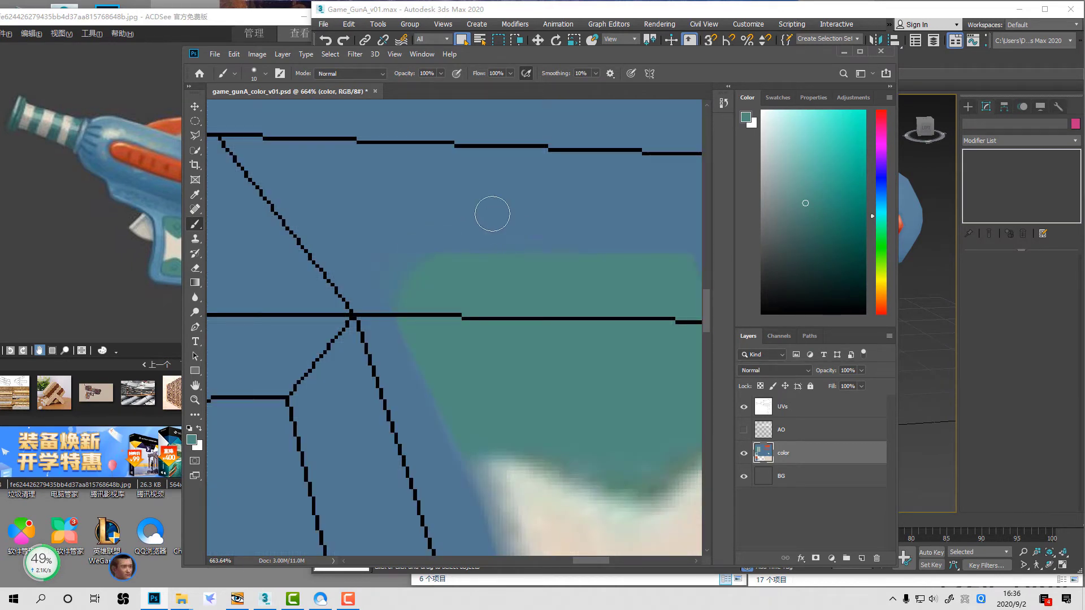
# Step: Trim the soft outer edge of the inlay's upper left corner with sampled background blue
pyautogui.keyDown('alt'); pyautogui.click(446, 254); pyautogui.keyUp('alt')
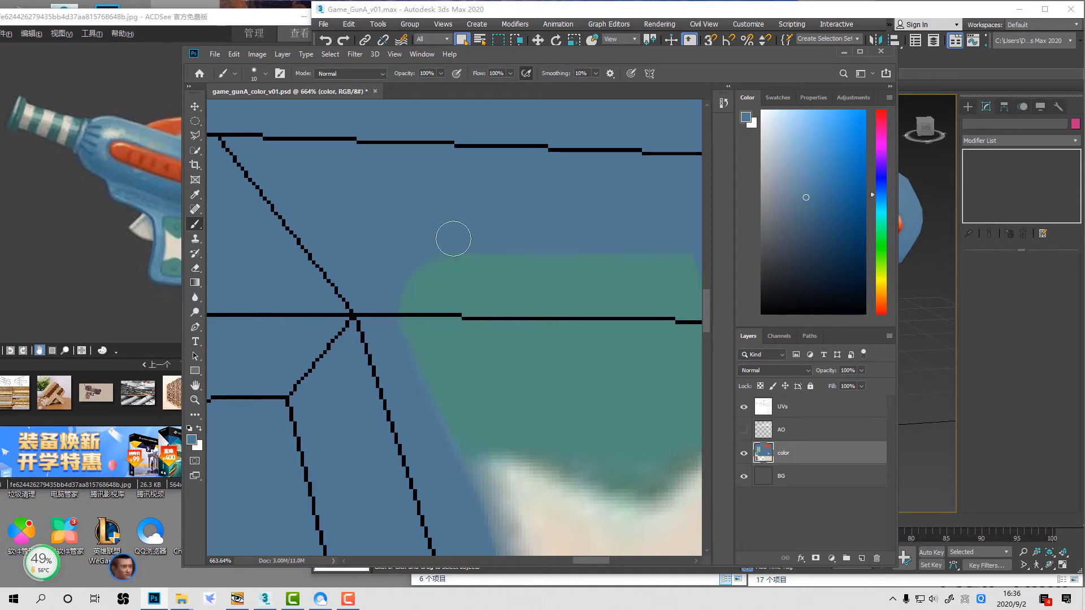
pyautogui.click(493, 249)
pyautogui.moveTo(435, 243); pyautogui.dragTo(402, 281)
# Step: Round off the green inlay's upper right corner with background blue, using a smaller brush
pyautogui.press('z')
pyautogui.moveTo(542, 303); pyautogui.dragTo(381, 259)
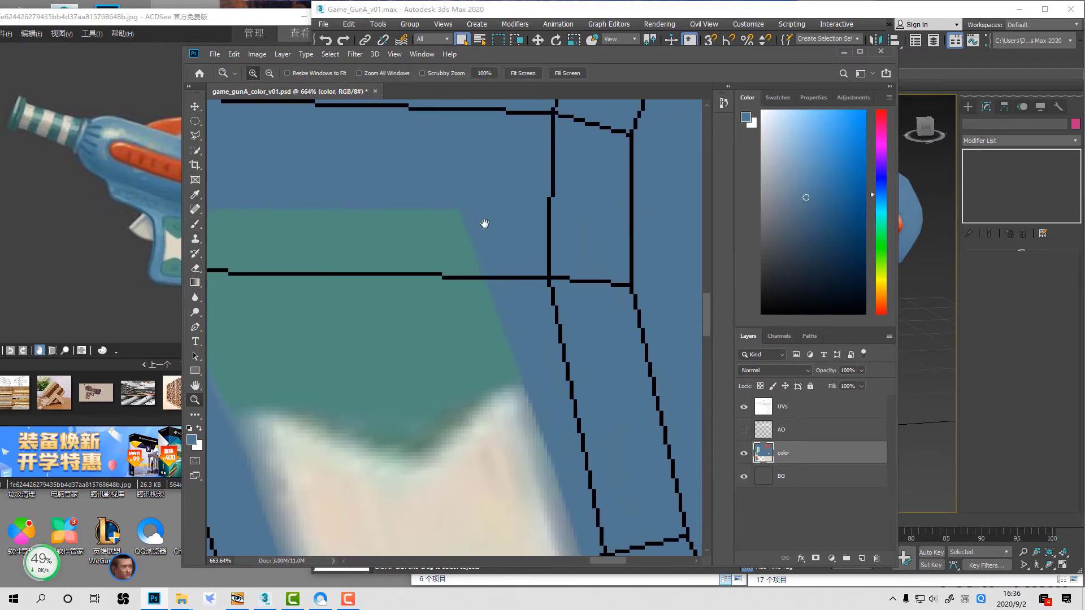
pyautogui.press('b')
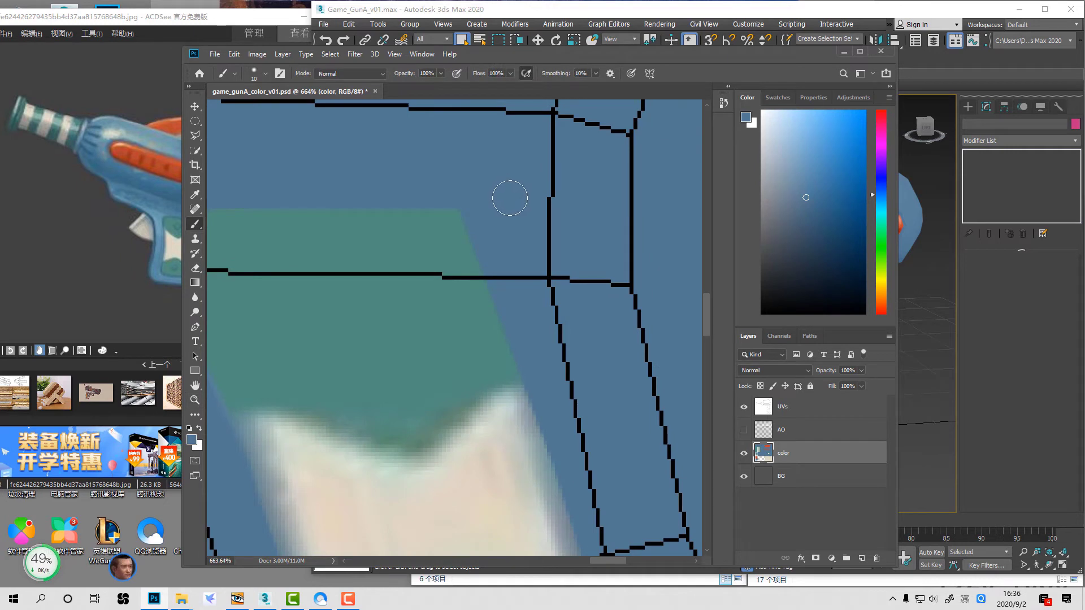
pyautogui.press('[')
pyautogui.press('[')
pyautogui.press('[')
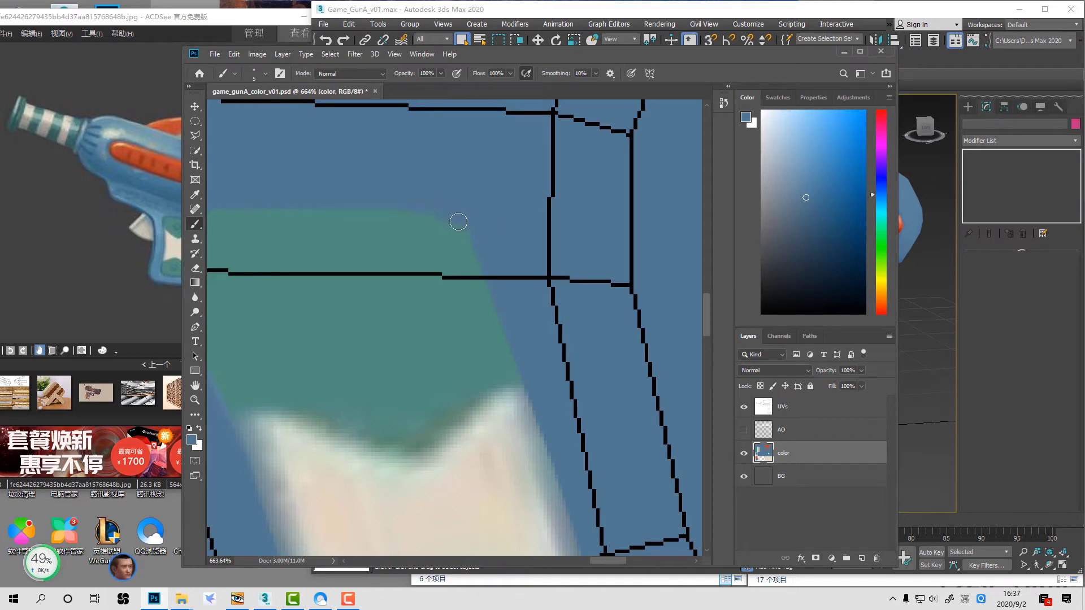
pyautogui.moveTo(549, 367); pyautogui.dragTo(571, 116)
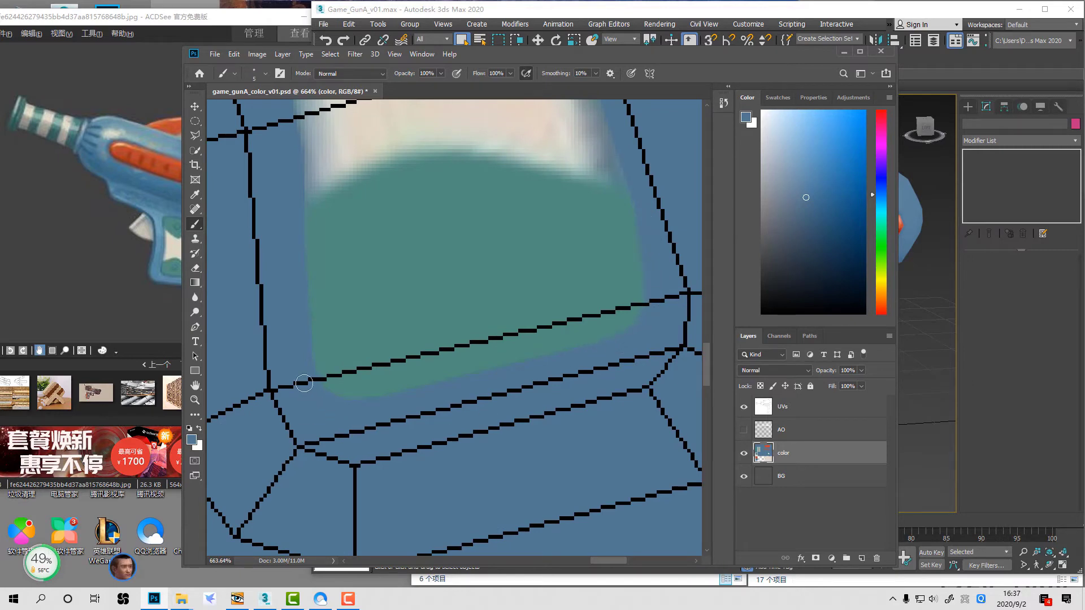
# Step: Outline the cream section between the grip's two green areas with a closed Polygonal Lasso selection, pointed in the middle at both ends
pyautogui.moveTo(535, 246); pyautogui.dragTo(540, 409)
pyautogui.moveTo(605, 264); pyautogui.dragTo(611, 317)
pyautogui.press('z')
pyautogui.keyDown('alt'); pyautogui.click(613, 316); pyautogui.keyUp('alt')
pyautogui.keyDown('alt'); pyautogui.click(613, 315); pyautogui.keyUp('alt')
pyautogui.keyDown('alt'); pyautogui.click(613, 315); pyautogui.keyUp('alt')
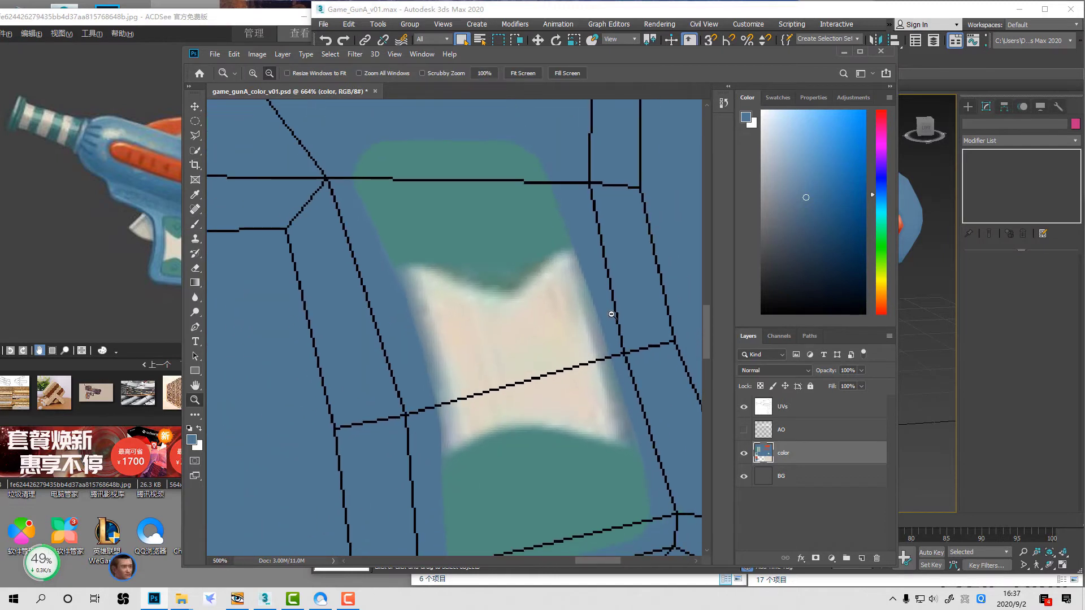
pyautogui.keyDown('alt'); pyautogui.click(613, 316); pyautogui.keyUp('alt')
pyautogui.click(549, 292)
pyautogui.click(549, 292)
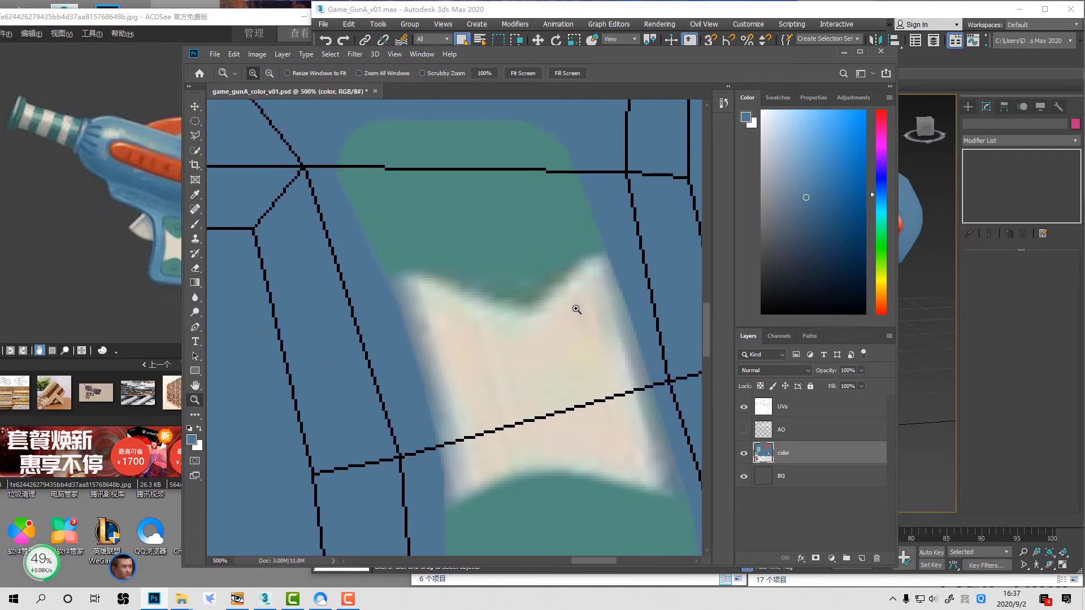
pyautogui.press('l')
pyautogui.moveTo(554, 269); pyautogui.dragTo(506, 250)
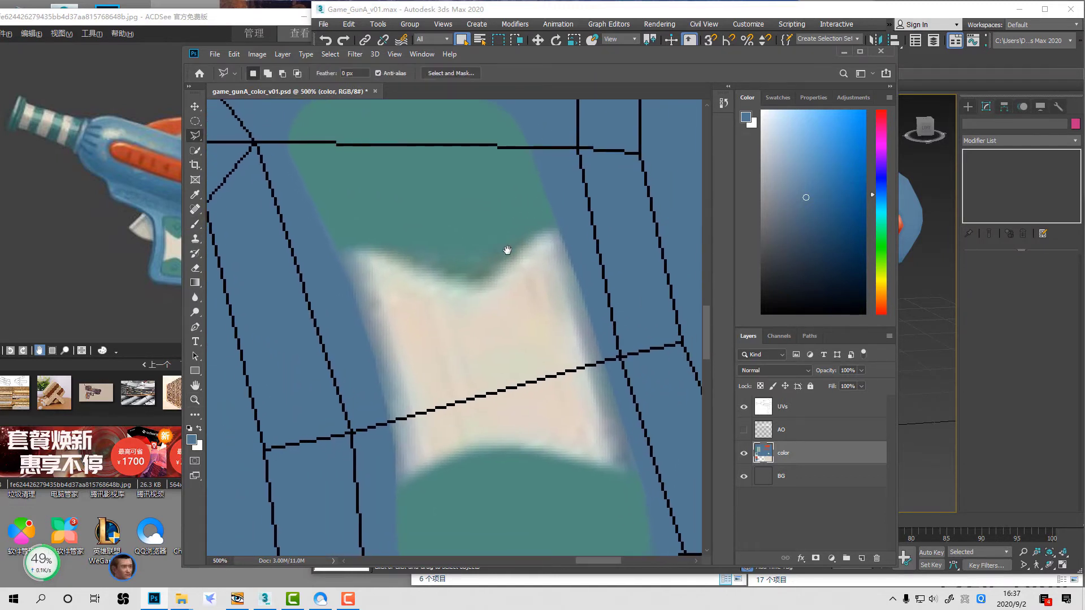
pyautogui.click(543, 217)
pyautogui.click(469, 280)
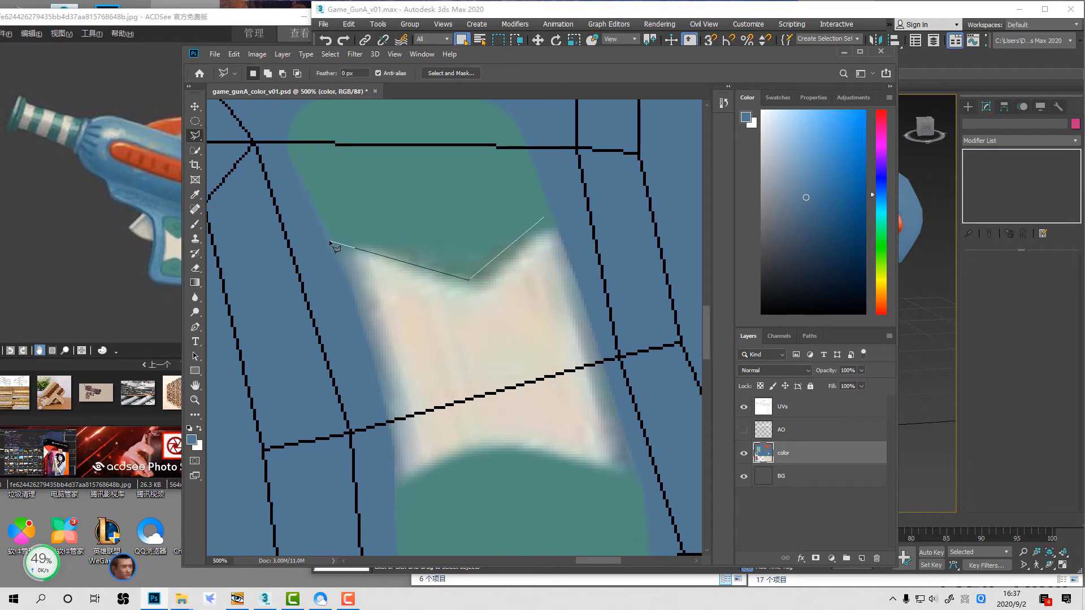
pyautogui.click(375, 370)
pyautogui.click(396, 486)
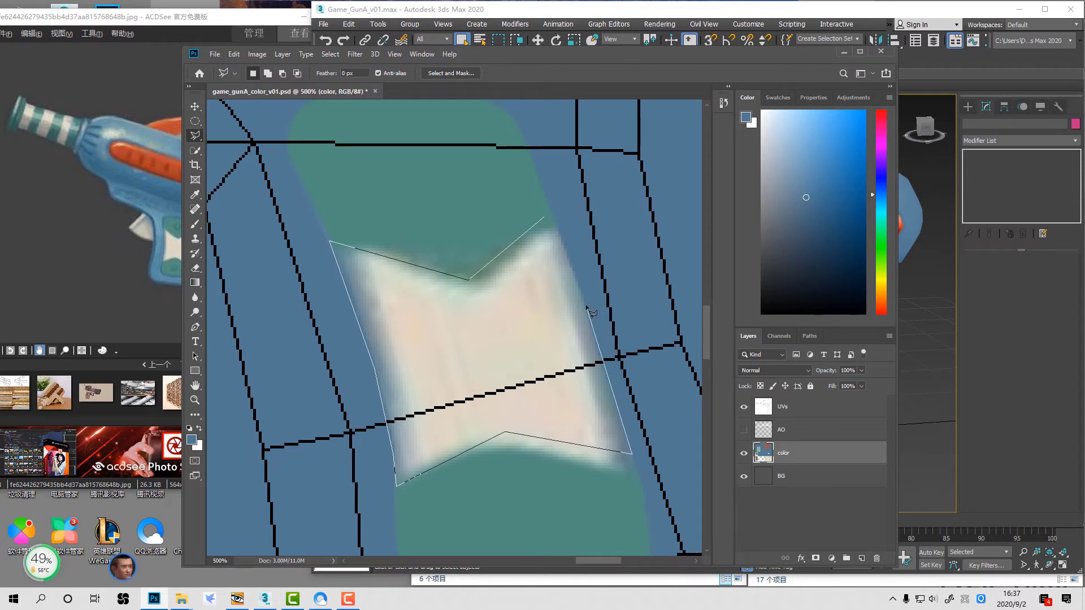
pyautogui.click(544, 220)
# Step: Fill the selected middle section with cream sampled from inside it, and deselect
pyautogui.press('b')
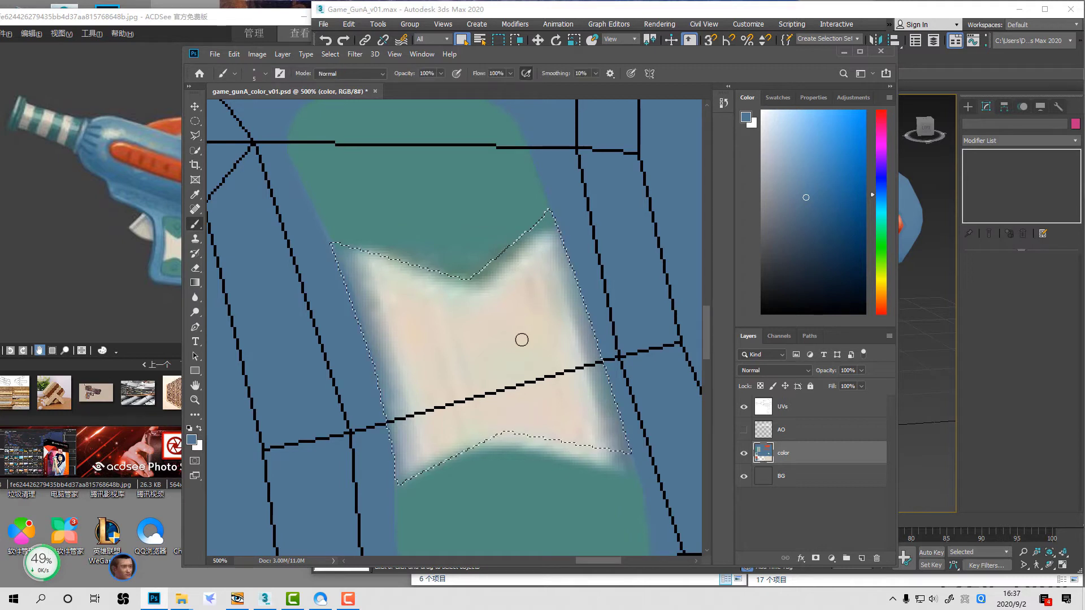
pyautogui.keyDown('alt'); pyautogui.click(505, 338); pyautogui.keyUp('alt')
pyautogui.hotkey('alt', 'BackSpace')
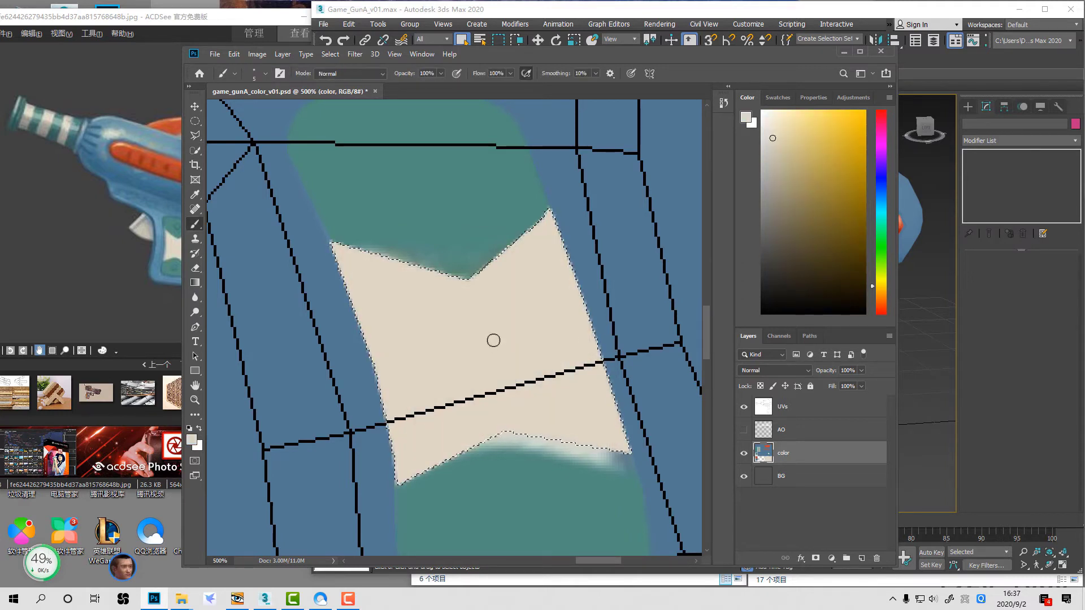
pyautogui.hotkey('ctrl', 'd')
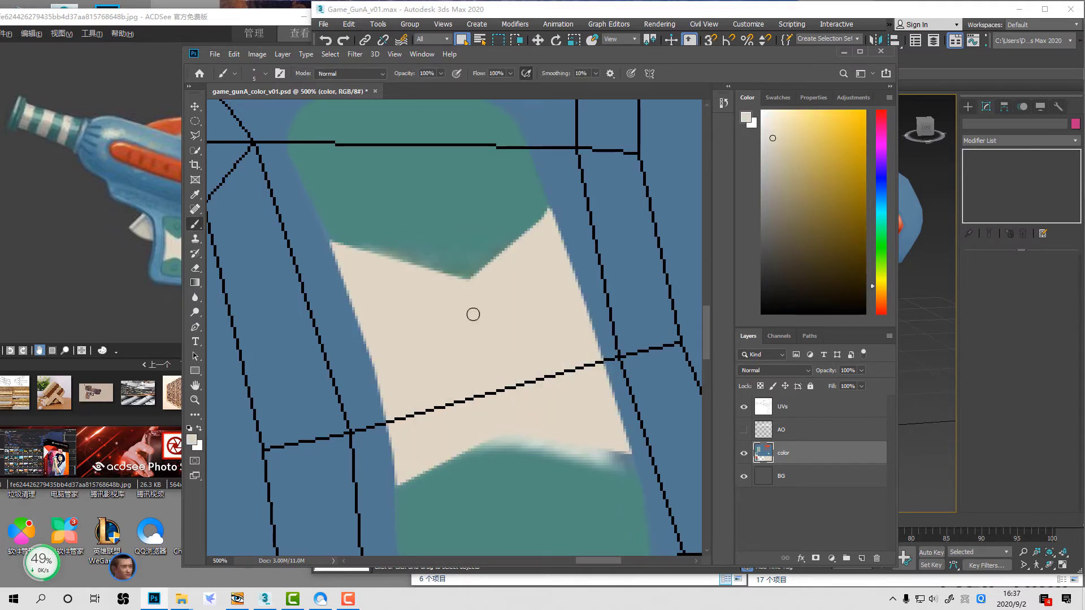
# Step: Sample the inlay's green and paint over the blurry cream fringes above and below the cream section
pyautogui.keyDown('alt'); pyautogui.click(424, 211); pyautogui.keyUp('alt')
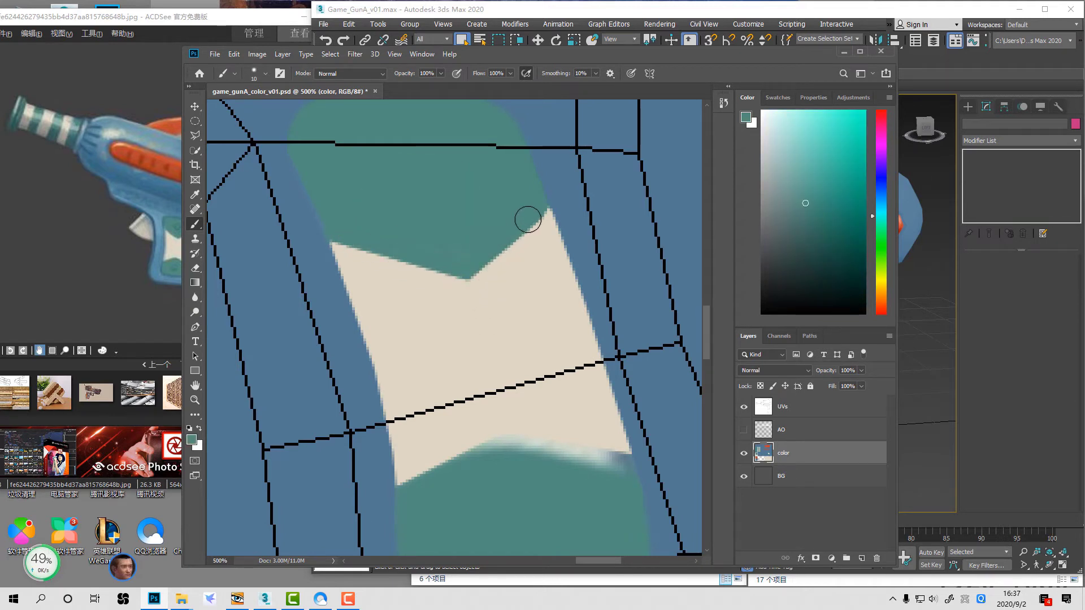
pyautogui.scroll(-5, 494, 262)
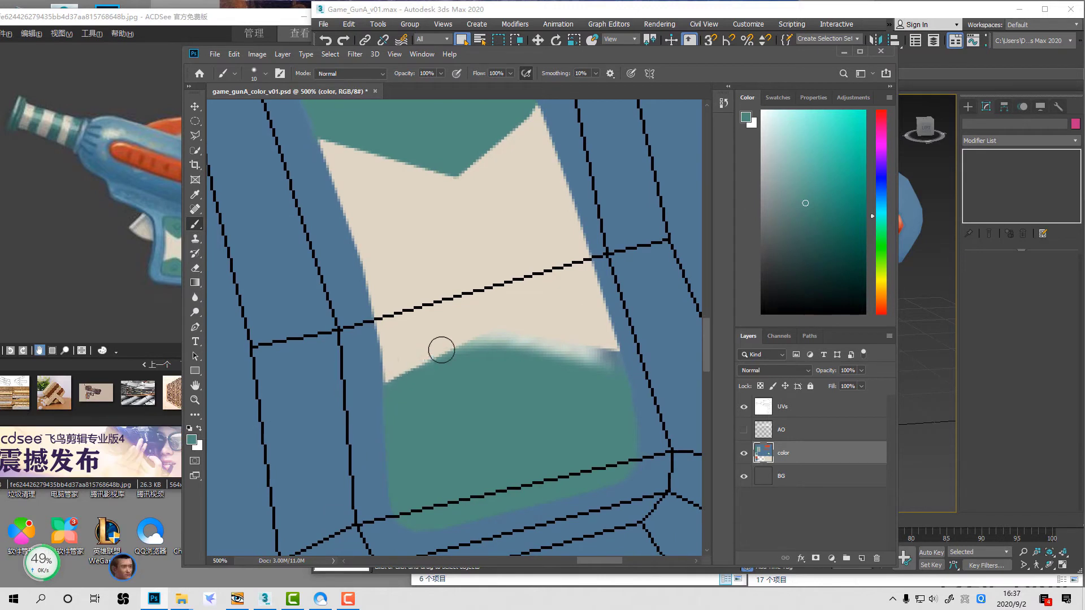
pyautogui.moveTo(441, 346)
pyautogui.mouseDown()
pyautogui.moveTo(507, 339)
pyautogui.moveTo(583, 366)
pyautogui.moveTo(600, 358)
pyautogui.mouseUp()
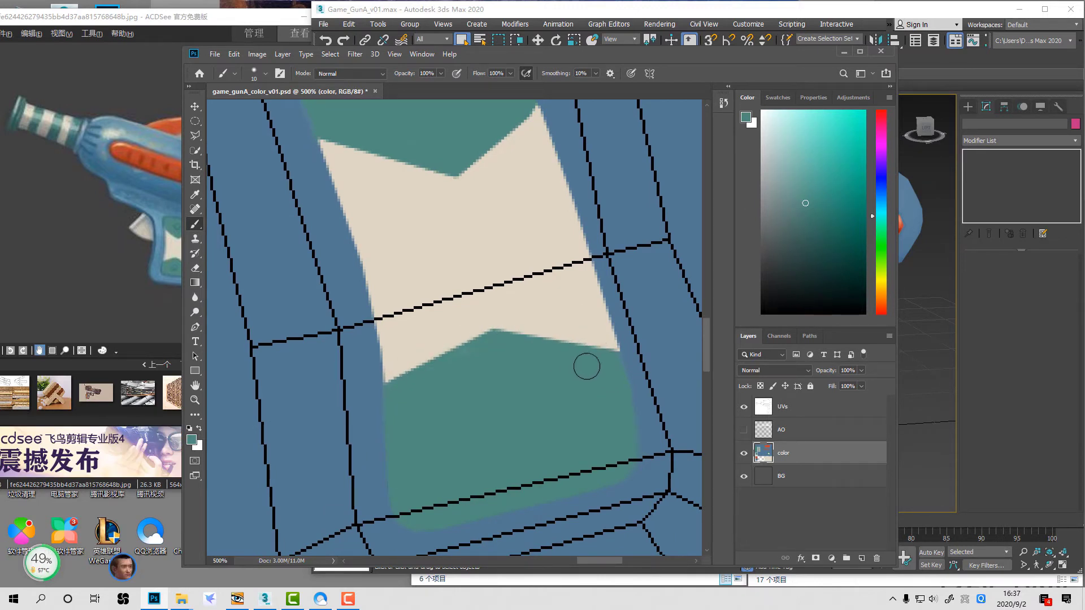
# Step: Hide the UVs layer, show the AO layer, and save the texture with the whole canvas in view
pyautogui.click(744, 407)
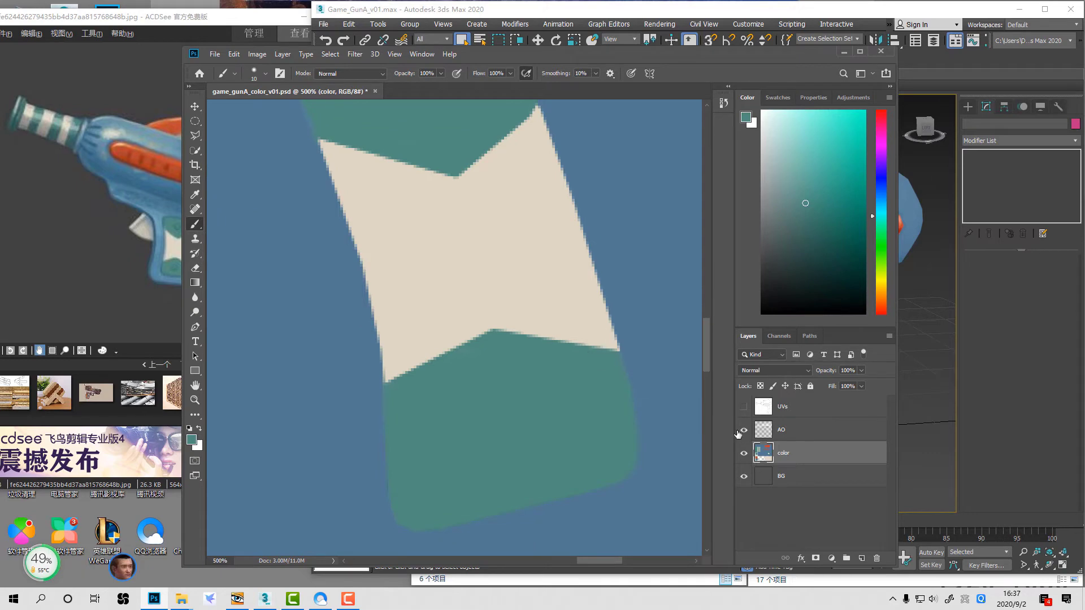
pyautogui.press('z')
pyautogui.keyDown('alt'); pyautogui.click(603, 336); pyautogui.keyUp('alt')
pyautogui.keyDown('alt'); pyautogui.click(603, 336); pyautogui.keyUp('alt')
pyautogui.keyDown('alt'); pyautogui.click(603, 335); pyautogui.keyUp('alt')
pyautogui.keyDown('alt'); pyautogui.click(602, 336); pyautogui.keyUp('alt')
pyautogui.keyDown('alt'); pyautogui.click(600, 332); pyautogui.keyUp('alt')
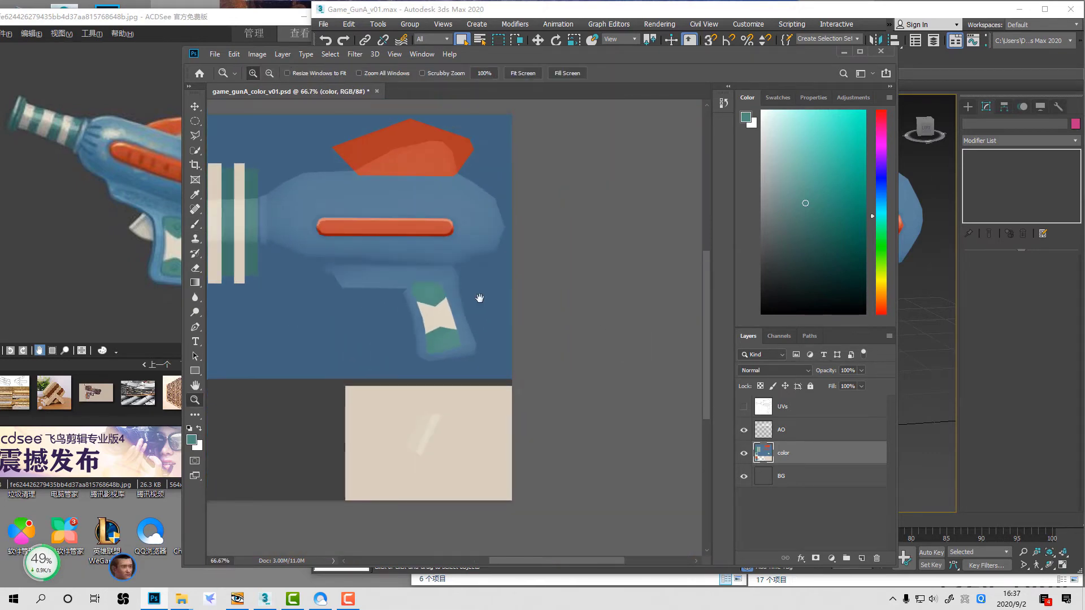
pyautogui.moveTo(479, 298); pyautogui.dragTo(625, 327)
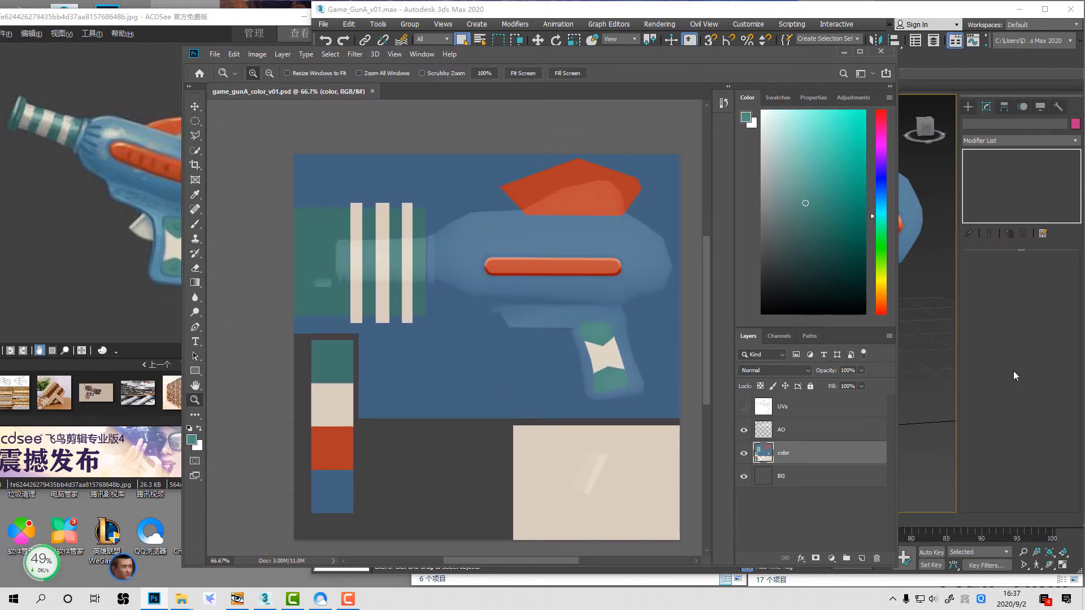
# Step: Switch to 3ds Max, examine the updated grip inlay on the gun model, and return to Photoshop
pyautogui.click(1013, 371)
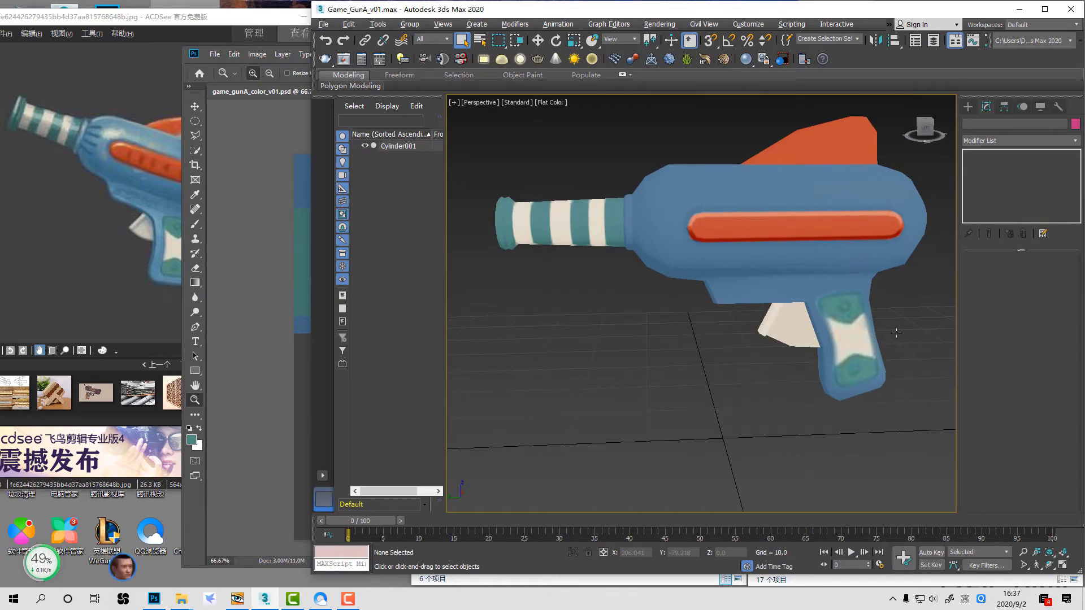
pyautogui.keyDown('alt'); pyautogui.moveTo(894, 308); pyautogui.dragTo(928, 306, button='middle'); pyautogui.keyUp('alt')
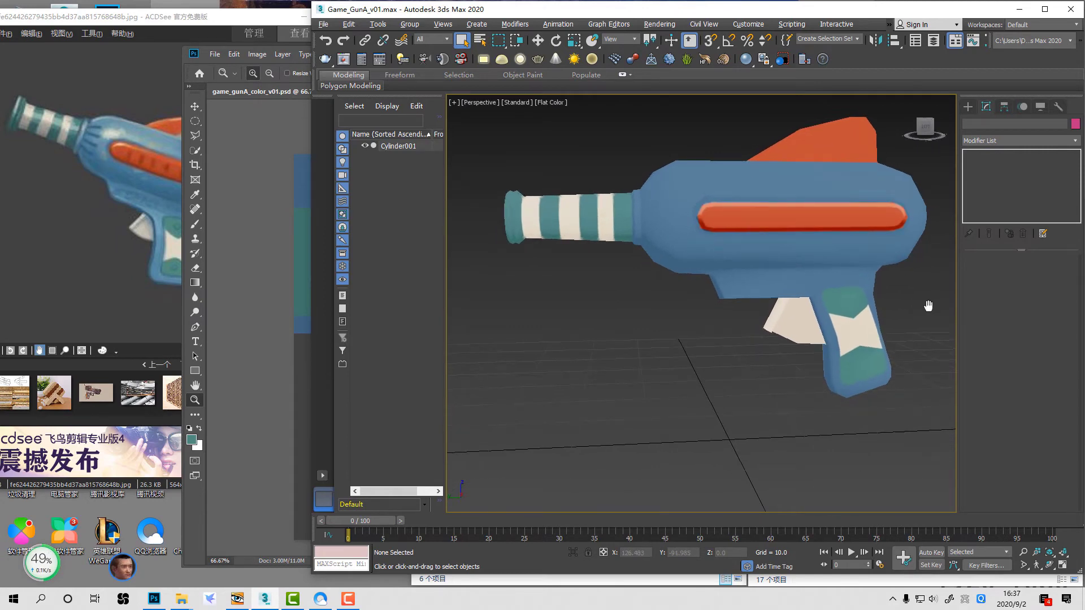
pyautogui.click(272, 349)
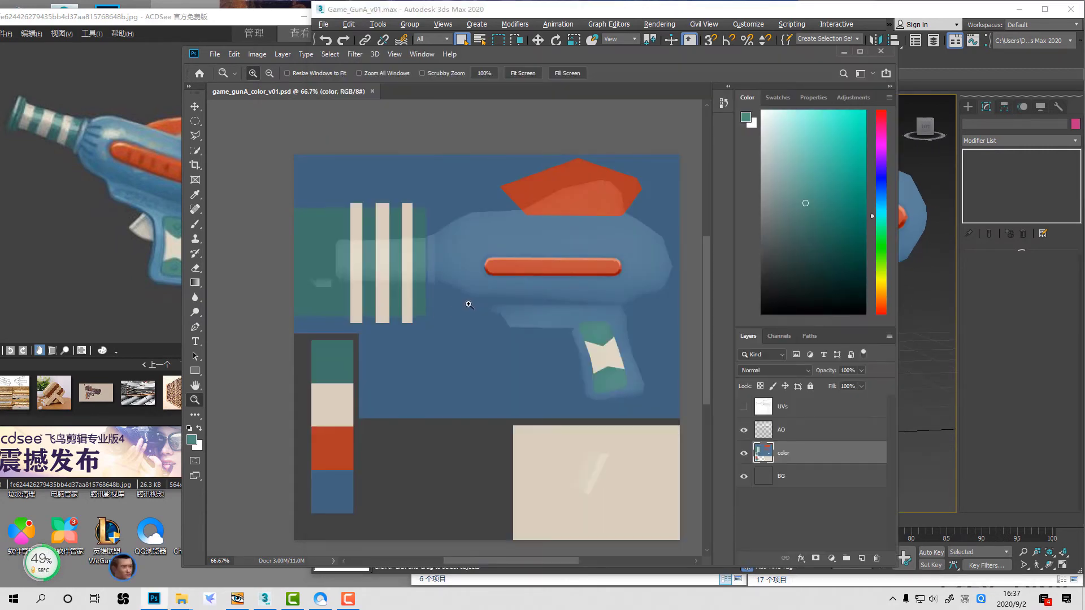
pyautogui.click(1013, 357)
pyautogui.moveTo(783, 303)
pyautogui.keyDown('alt'); pyautogui.mouseDown(button='middle')
pyautogui.moveTo(762, 254)
pyautogui.moveTo(774, 284)
pyautogui.mouseUp(button='middle'); pyautogui.keyUp('alt')
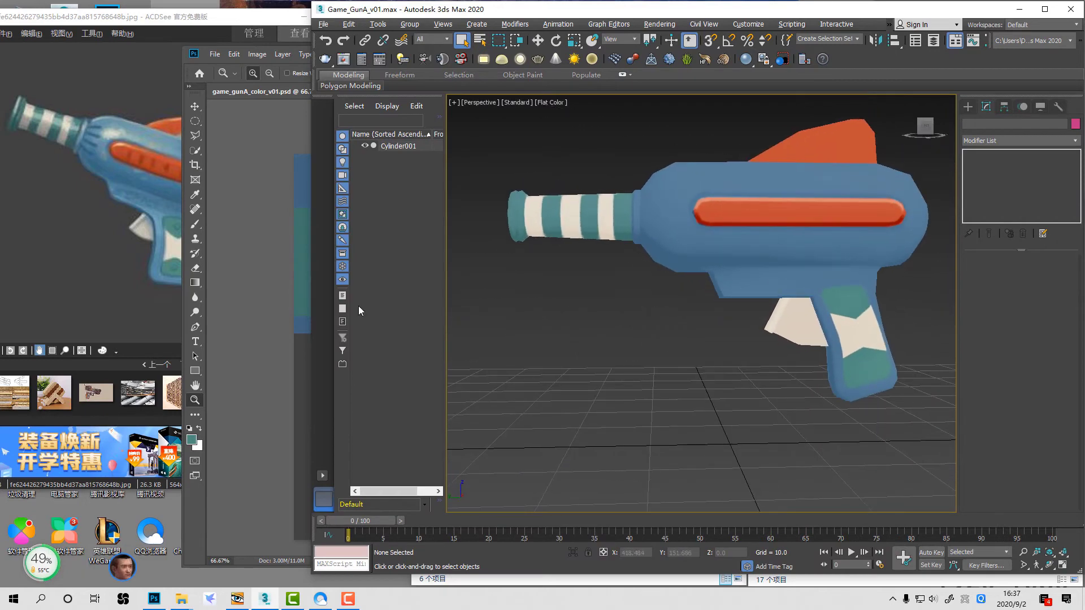
pyautogui.click(283, 290)
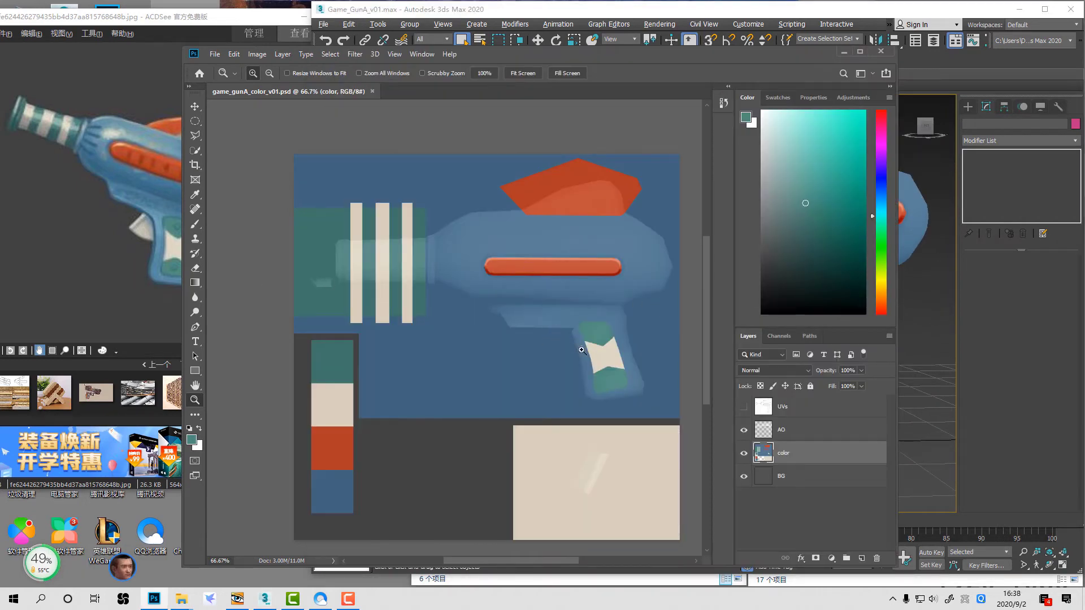
# Step: Create a new layer above AO with the UVs hidden, and reset the brush colors to black and white
pyautogui.moveTo(558, 310); pyautogui.dragTo(673, 421)
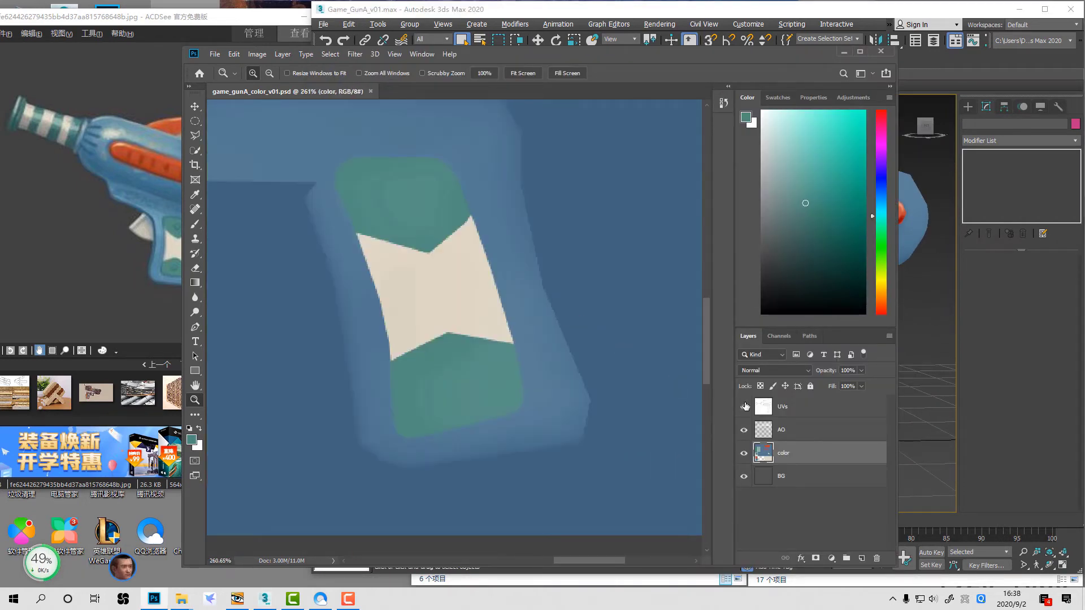
pyautogui.click(744, 406)
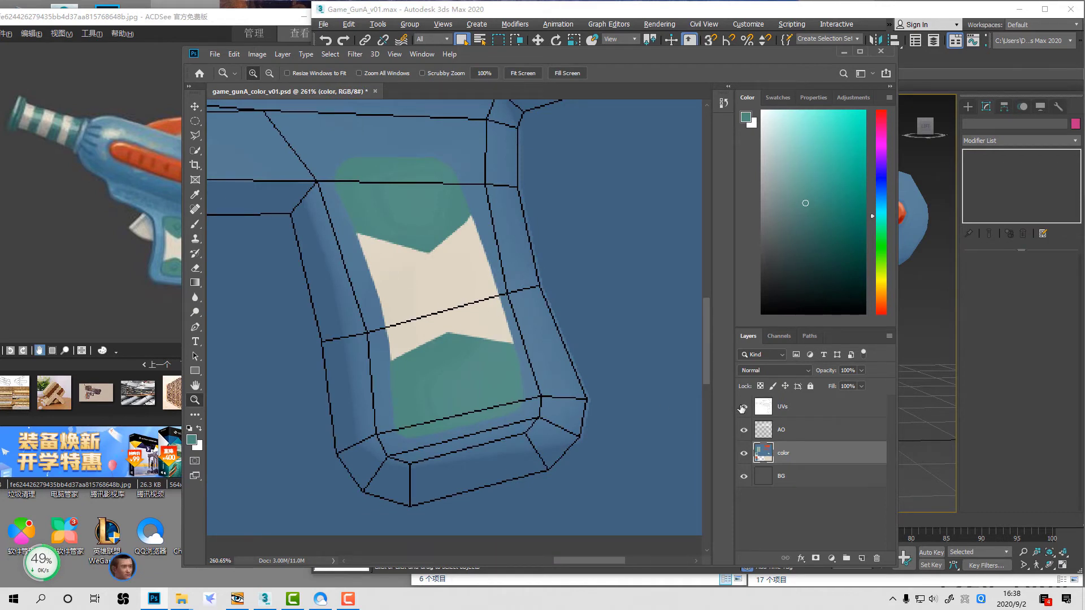
pyautogui.click(742, 407)
pyautogui.click(796, 436)
pyautogui.click(861, 557)
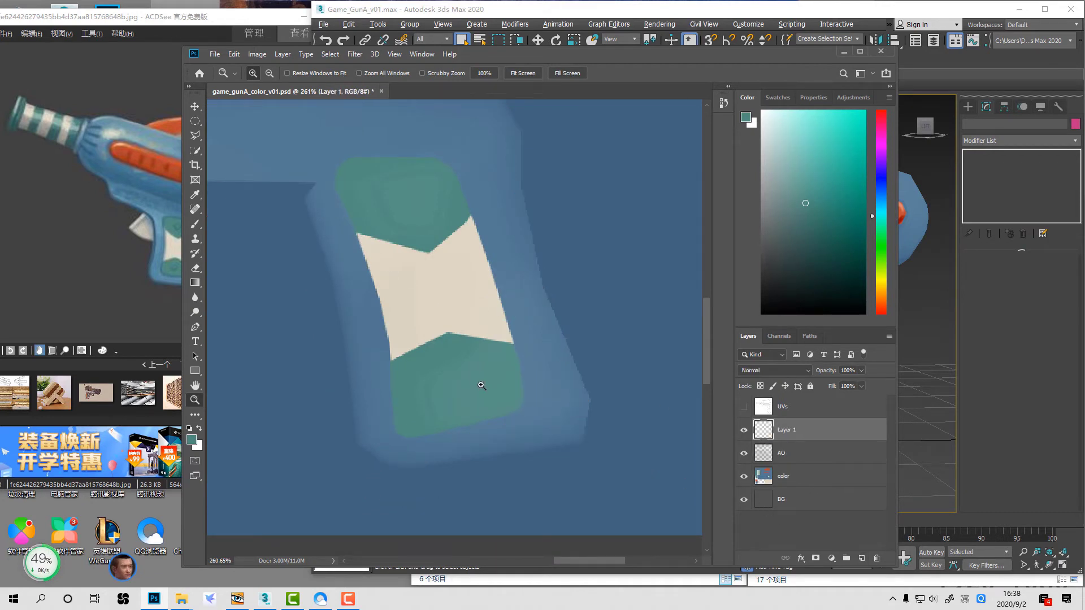
pyautogui.press('b')
pyautogui.press('d')
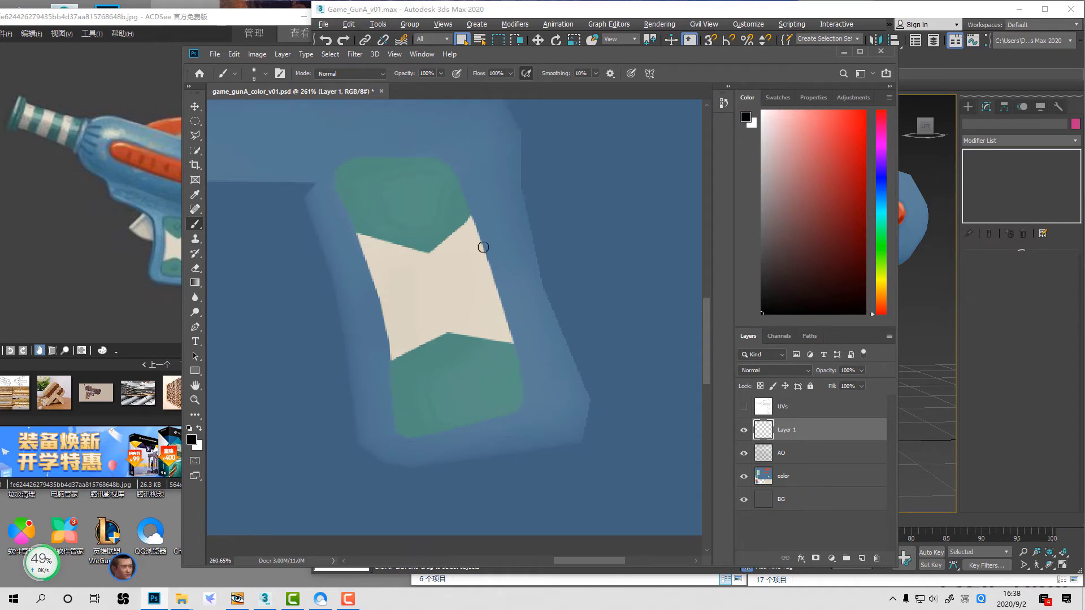
# Step: Quick-select the whole green and cream inlay on the color layer, and make Layer 1 active again
pyautogui.press('w')
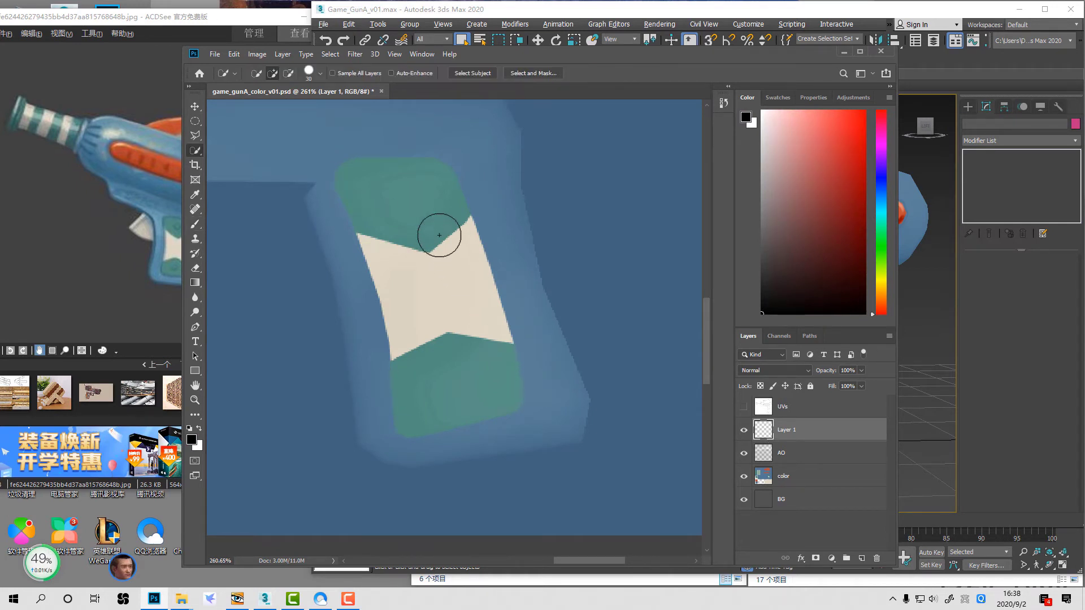
pyautogui.hotkey('alt', '[')
pyautogui.hotkey('alt', '[')
pyautogui.moveTo(407, 218); pyautogui.dragTo(457, 374)
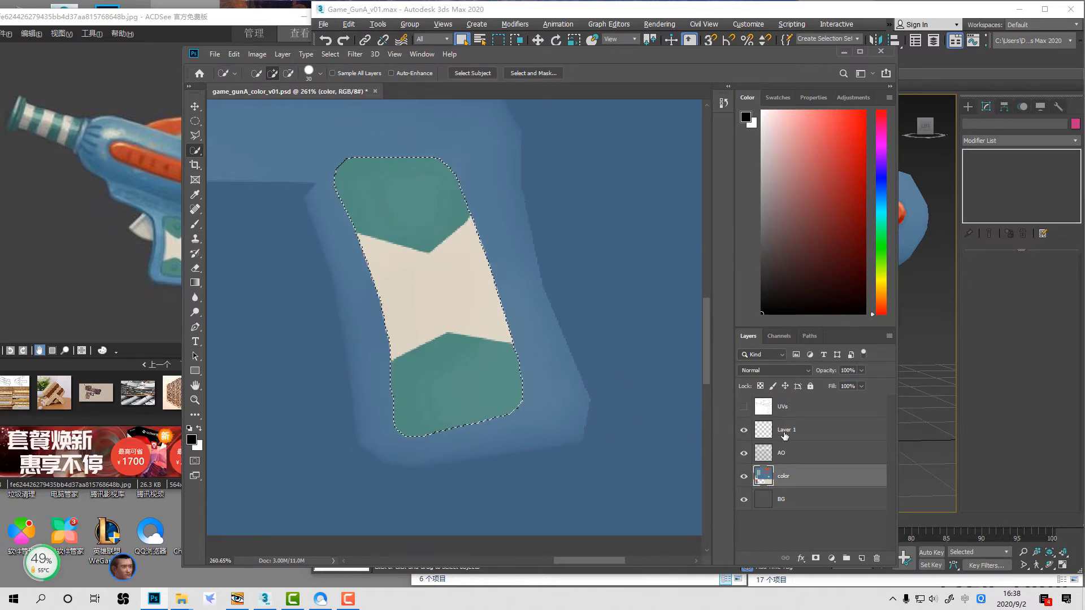
pyautogui.hotkey('alt', ']')
pyautogui.hotkey('alt', ']')
pyautogui.press('m')
pyautogui.rightClick(439, 302)
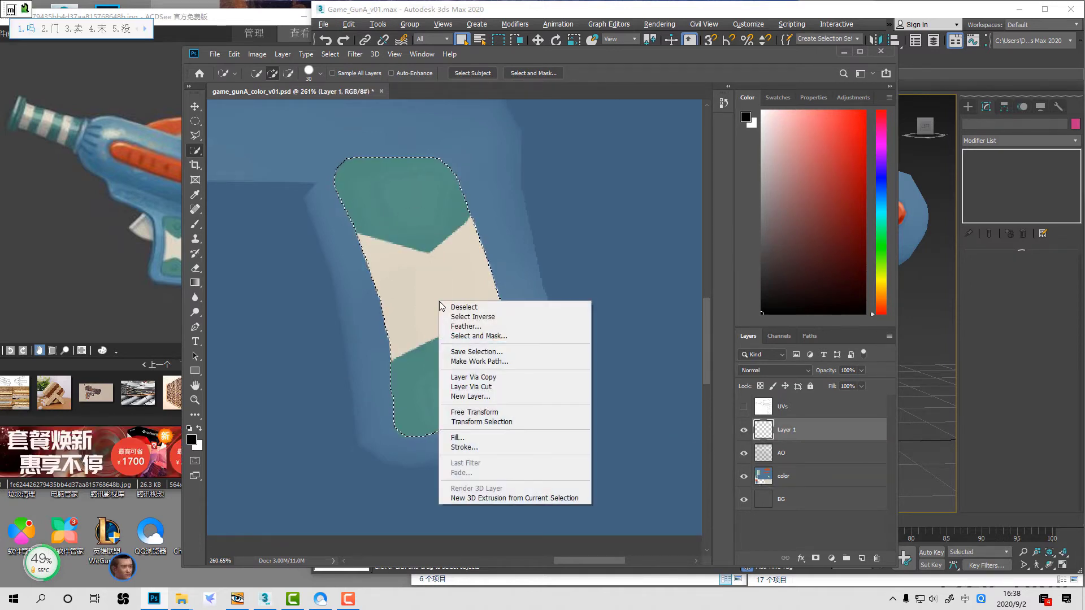
pyautogui.rightClick(433, 217)
pyautogui.click(432, 216)
pyautogui.press('shift')
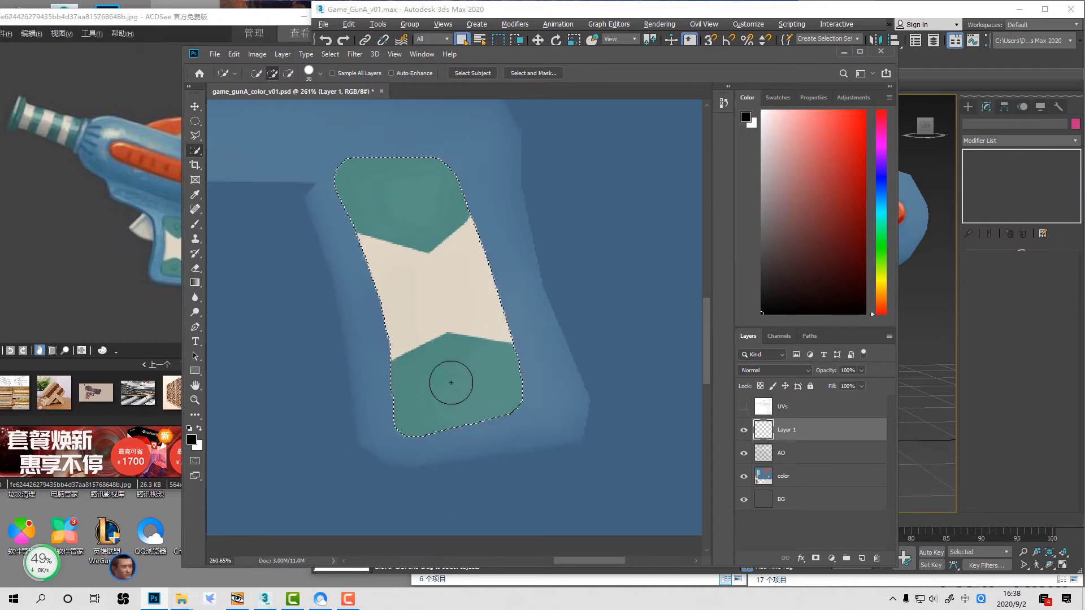
pyautogui.press('m')
pyautogui.rightClick(450, 303)
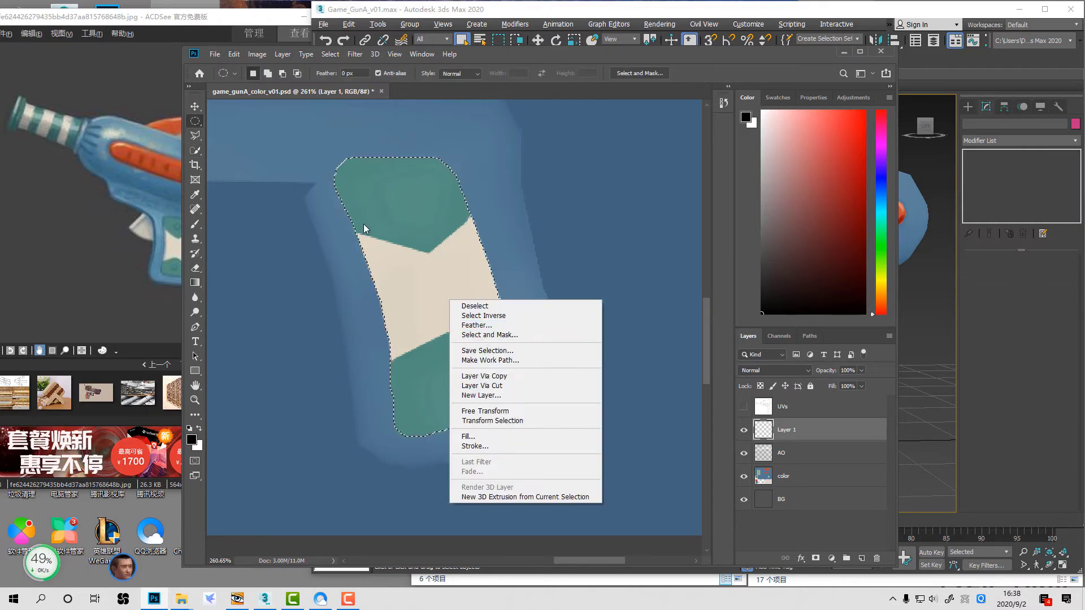
pyautogui.press('Escape')
# Step: Try to add a Polygonal Lasso area to the selection along the inlay's lower left edge
pyautogui.press('z')
pyautogui.moveTo(328, 284); pyautogui.dragTo(503, 446)
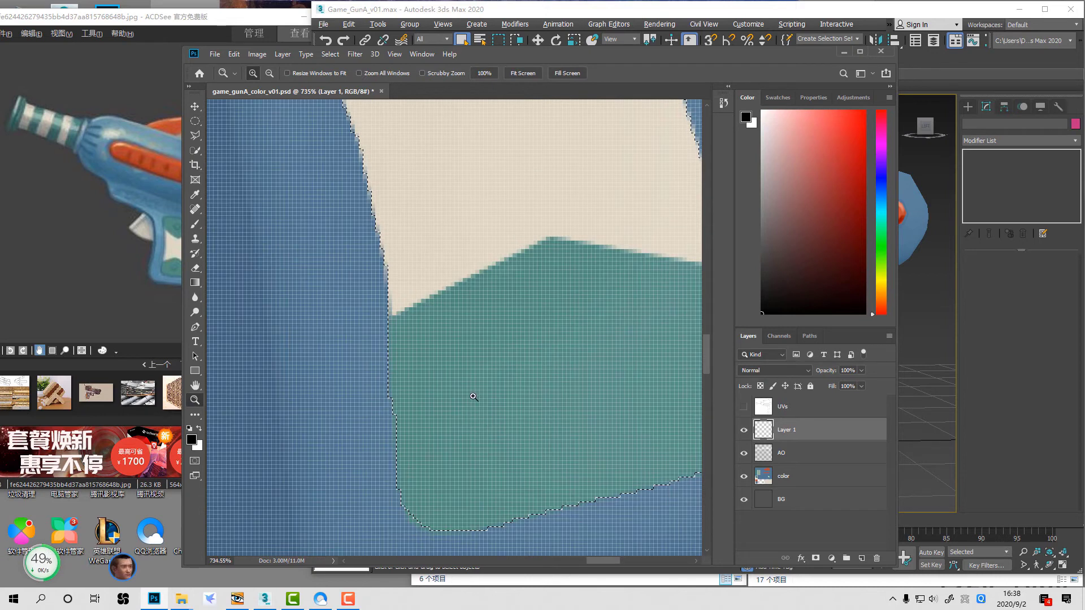
pyautogui.press('l')
pyautogui.click(418, 242)
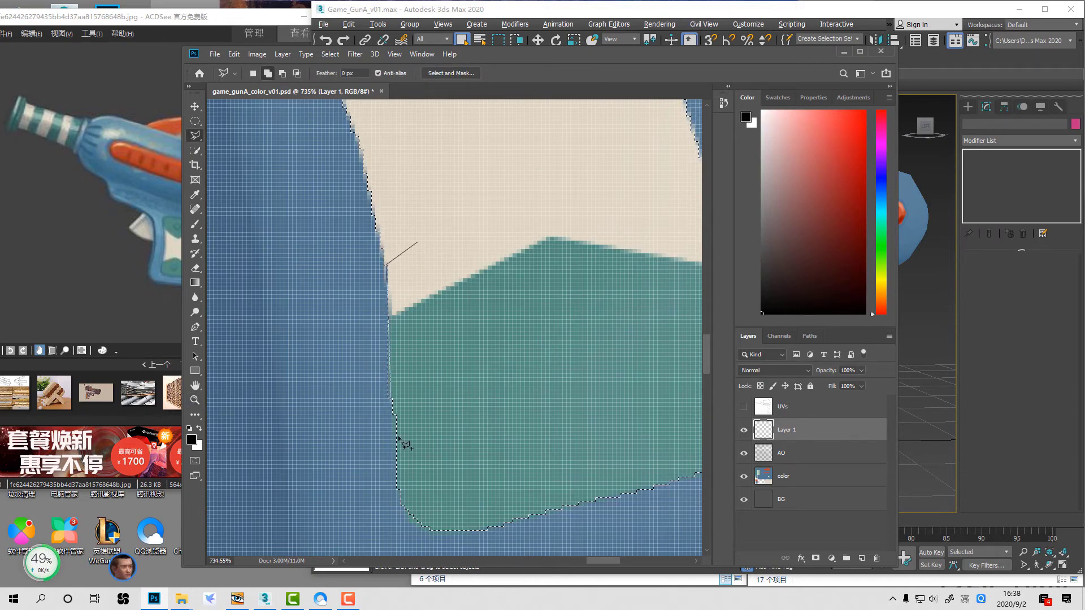
pyautogui.click(395, 485)
pyautogui.click(485, 450)
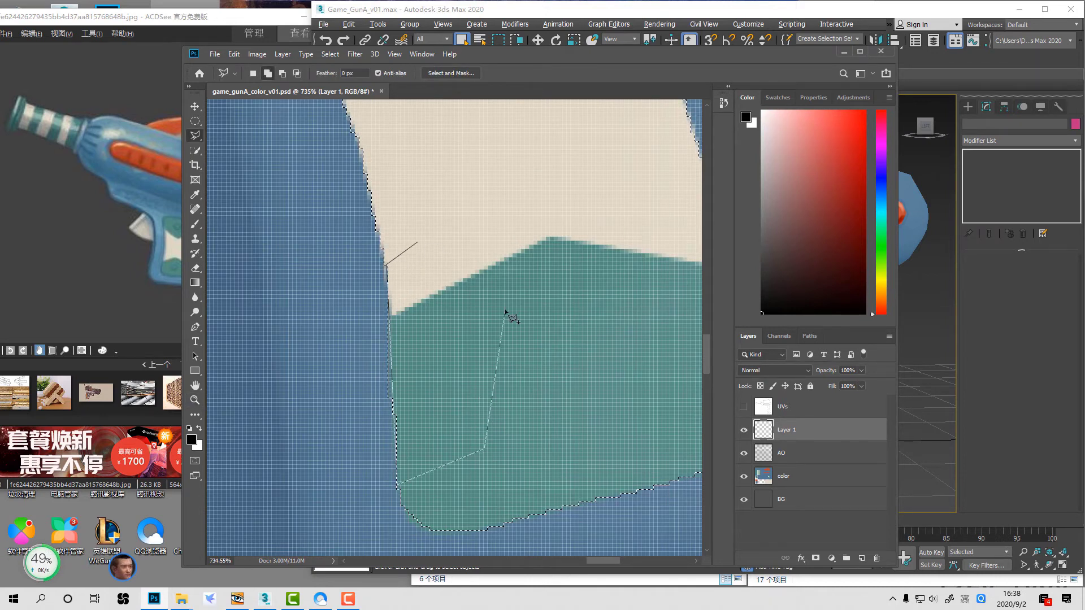
pyautogui.press('Escape')
pyautogui.rightClick(479, 293)
pyautogui.click(487, 299)
pyautogui.hotkey('ctrl', 'space')
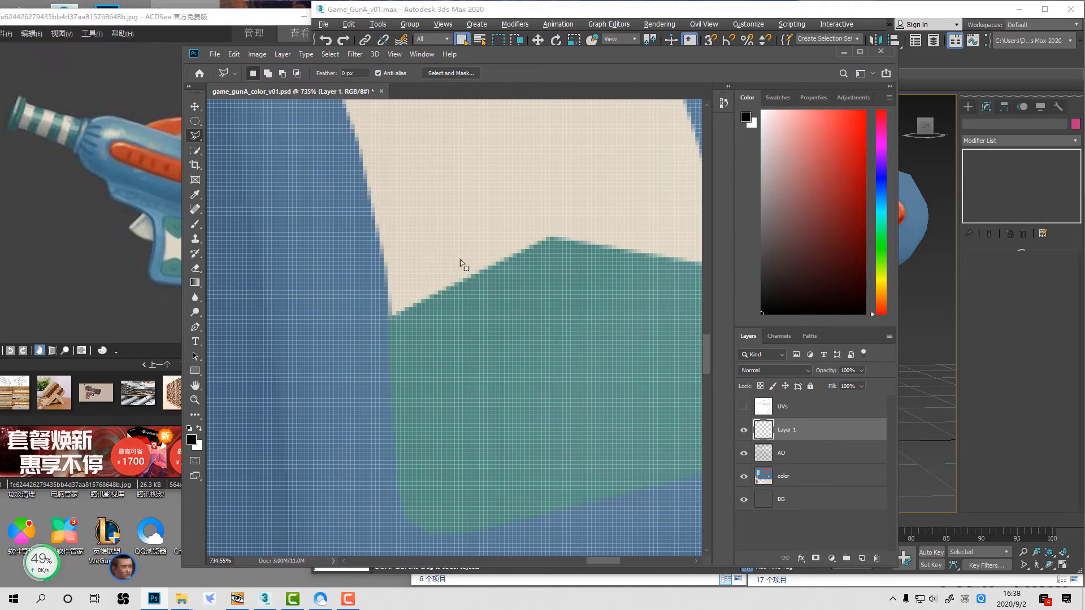
# Step: Stroke the inlay selection on Layer 1 with a 10 px black outline, centered on the selection edge
pyautogui.press('z')
pyautogui.keyDown('alt'); pyautogui.click(474, 265); pyautogui.keyUp('alt')
pyautogui.keyDown('alt'); pyautogui.click(474, 264); pyautogui.keyUp('alt')
pyautogui.keyDown('alt'); pyautogui.click(474, 264); pyautogui.keyUp('alt')
pyautogui.keyDown('alt'); pyautogui.click(474, 265); pyautogui.keyUp('alt')
pyautogui.keyDown('alt'); pyautogui.click(474, 264); pyautogui.keyUp('alt')
pyautogui.moveTo(478, 310); pyautogui.dragTo(463, 366)
pyautogui.rightClick(464, 341)
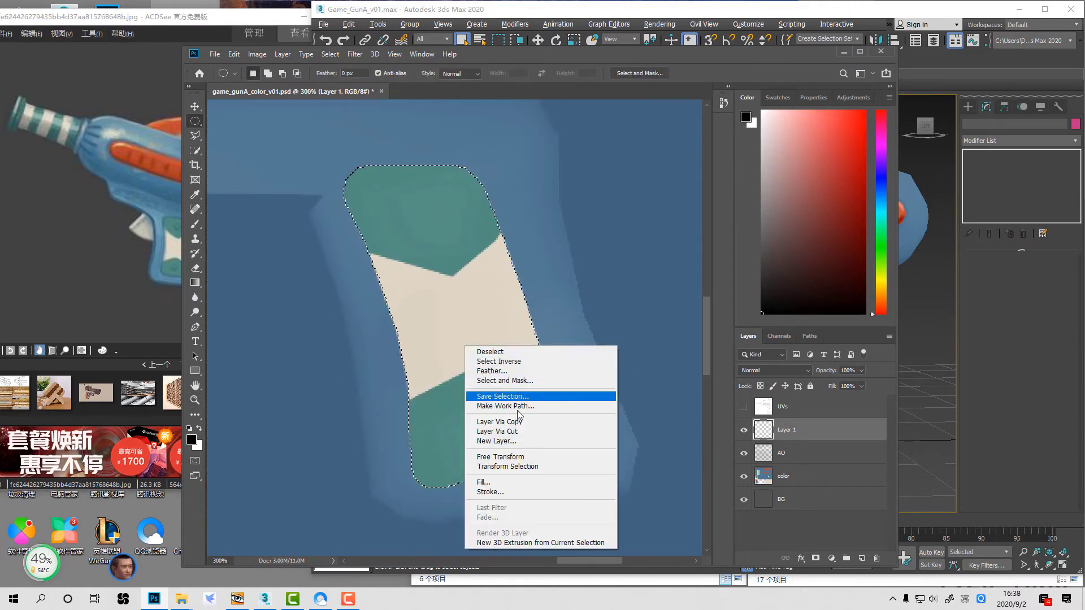
pyautogui.click(497, 492)
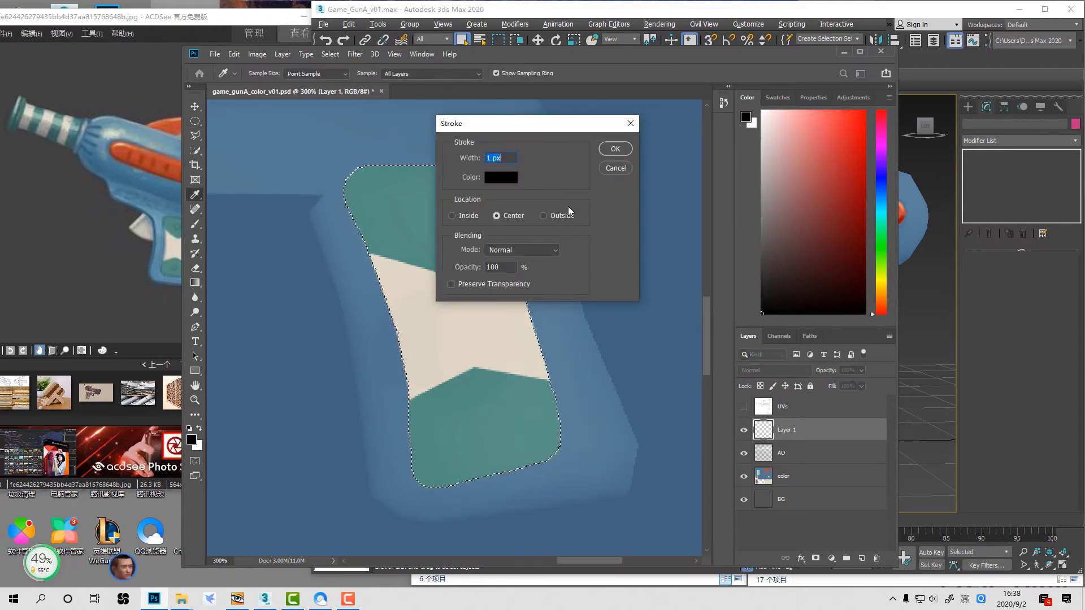
pyautogui.write('10')
pyautogui.press('Return')
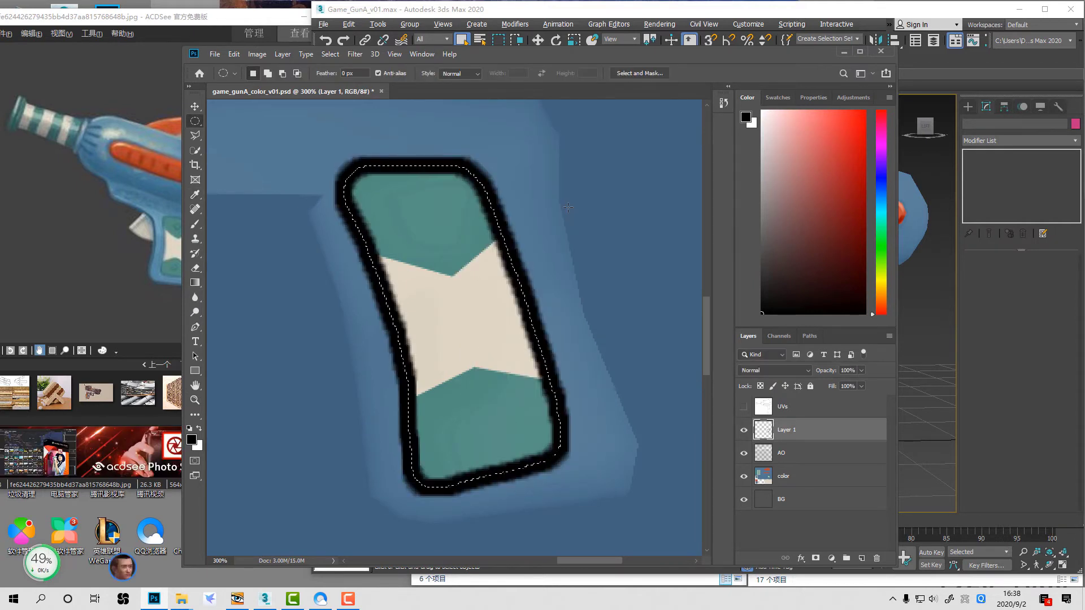
# Step: Undo the centered 10 px stroke around the grip's inlay on Layer 1
pyautogui.hotkey('ctrl', 'z')
pyautogui.rightClick(472, 257)
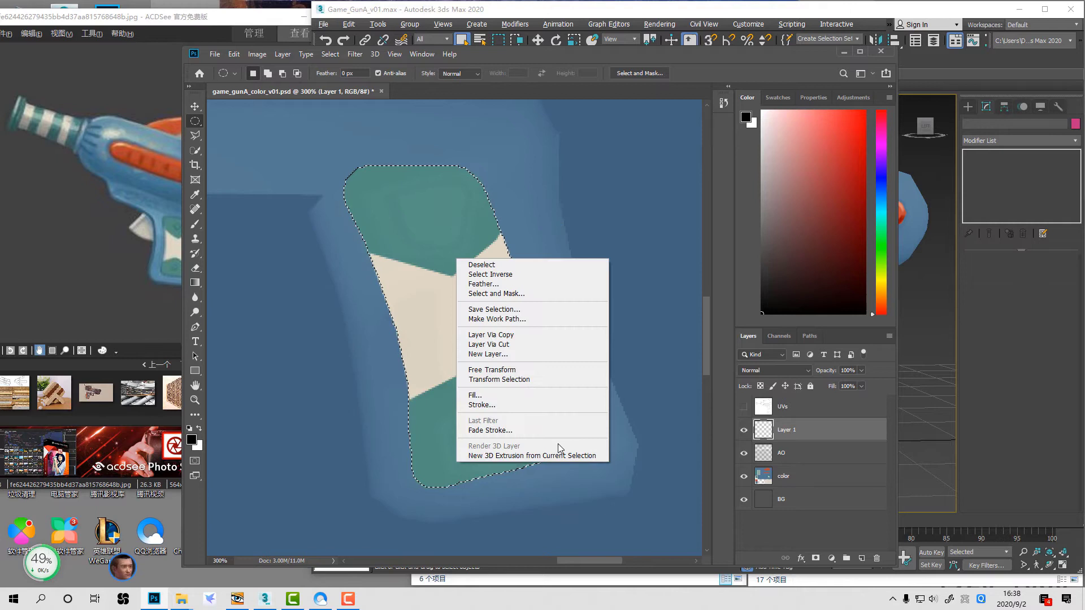
pyautogui.click(509, 432)
pyautogui.click(574, 219)
pyautogui.click(593, 199)
# Step: Stroke the inlay selection on Layer 1 with a 6 px black outline placed inside the selection edge
pyautogui.rightClick(482, 323)
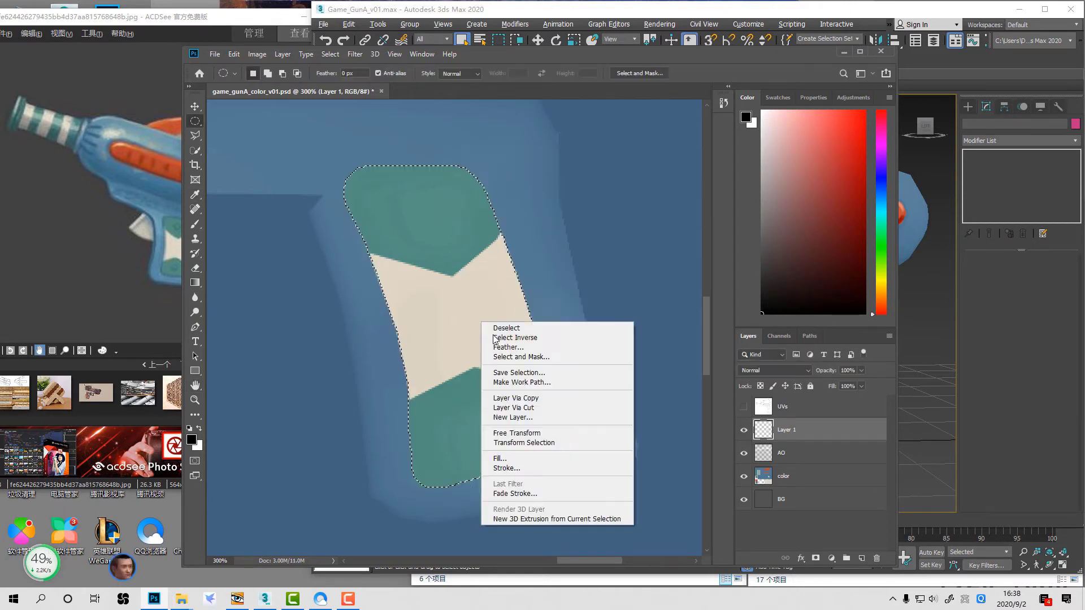
pyautogui.click(507, 468)
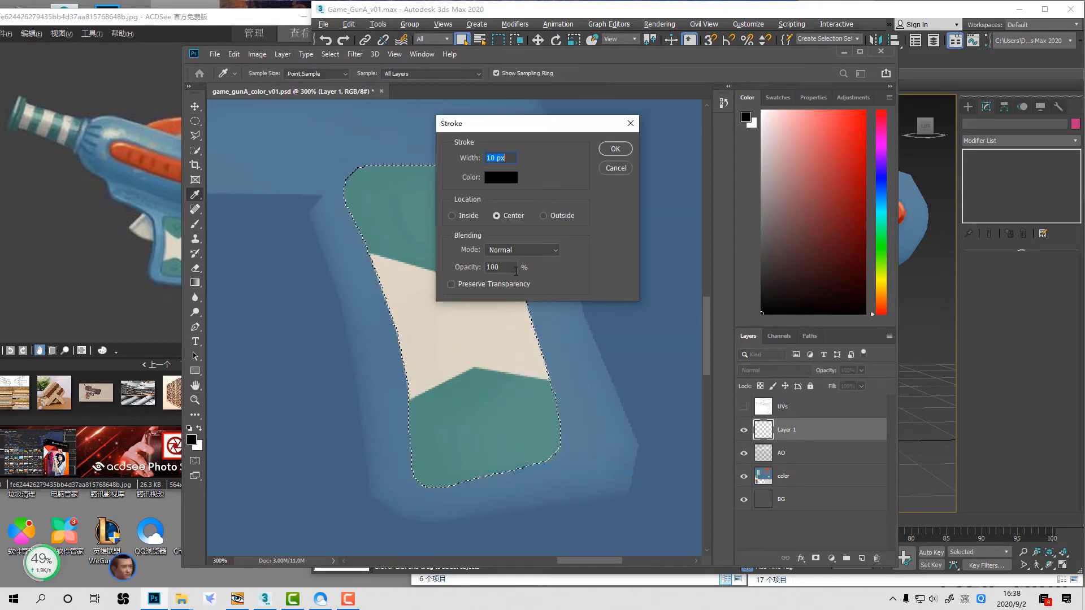
pyautogui.click(469, 216)
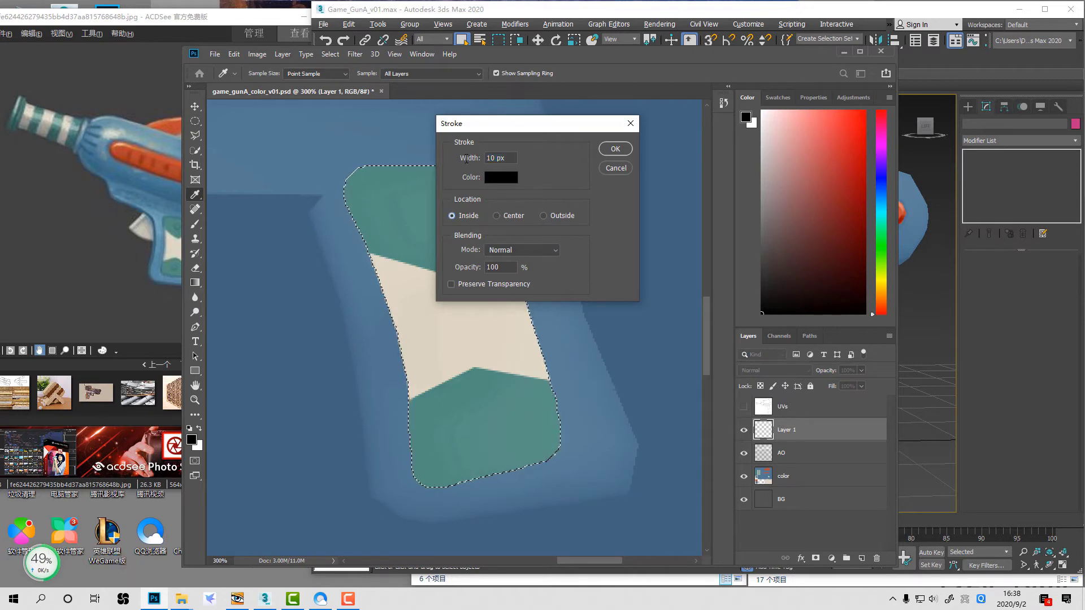
pyautogui.write('6')
pyautogui.click(610, 150)
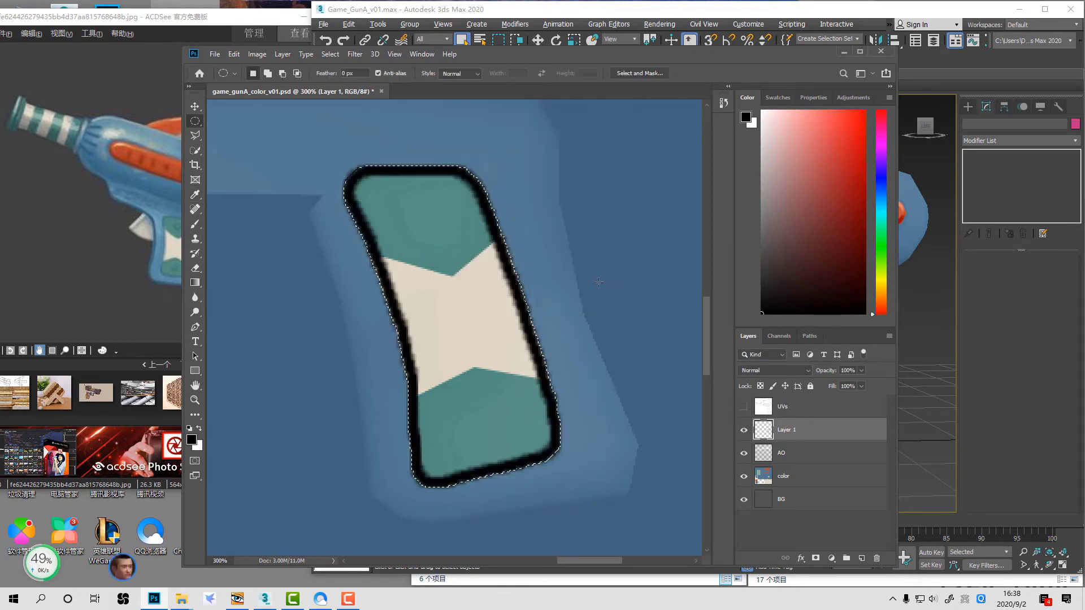
# Step: Deselect the inlay and try Layer 1 at 43%, 20% and 30% opacity
pyautogui.hotkey('ctrl', 'd')
pyautogui.press('v')
pyautogui.press('4')
pyautogui.press('3')
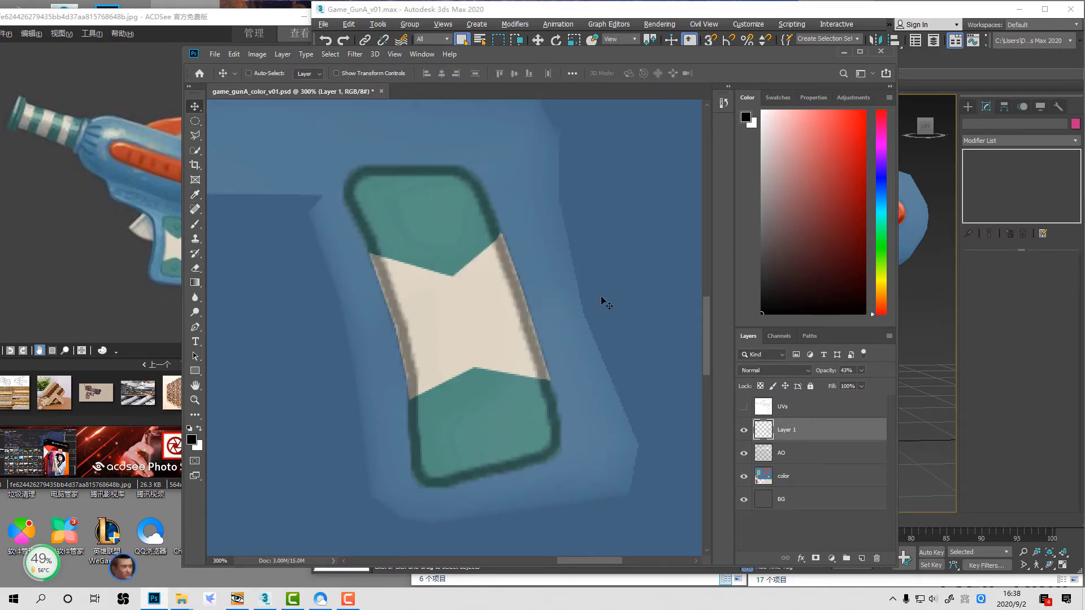
pyautogui.press('2')
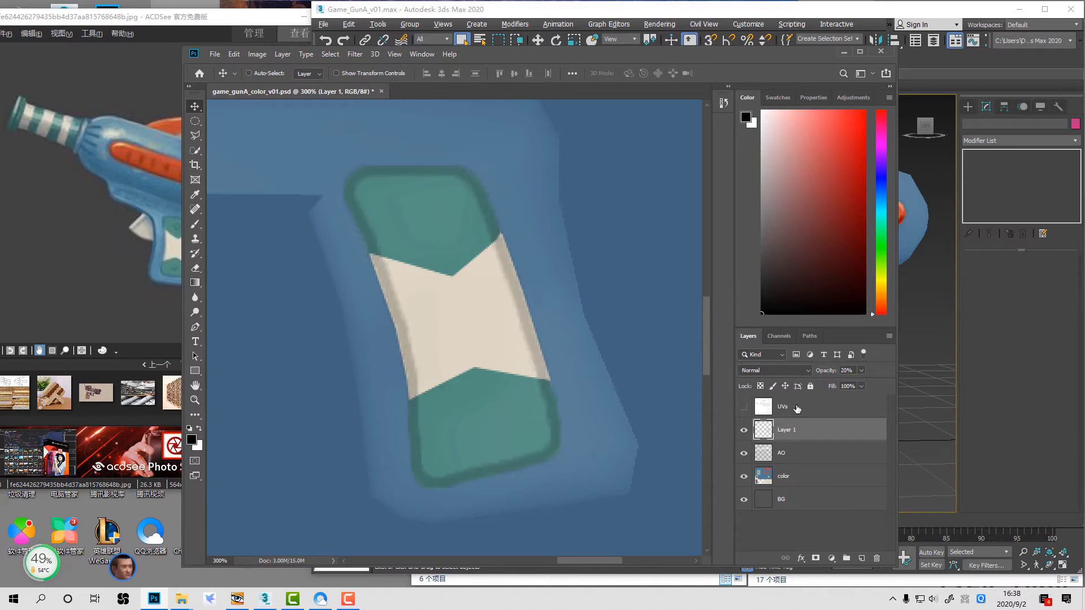
pyautogui.press('3')
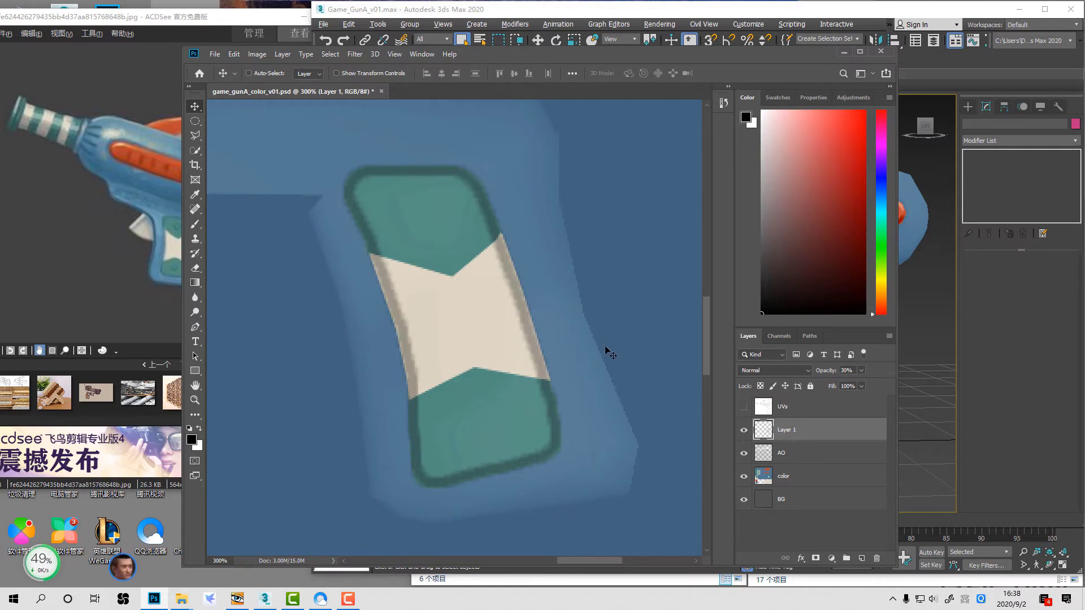
# Step: Return Layer 1 to 100% opacity, and undo the deselection together with the 6 px inside stroke
pyautogui.press('4')
pyautogui.press('3')
pyautogui.press('0')
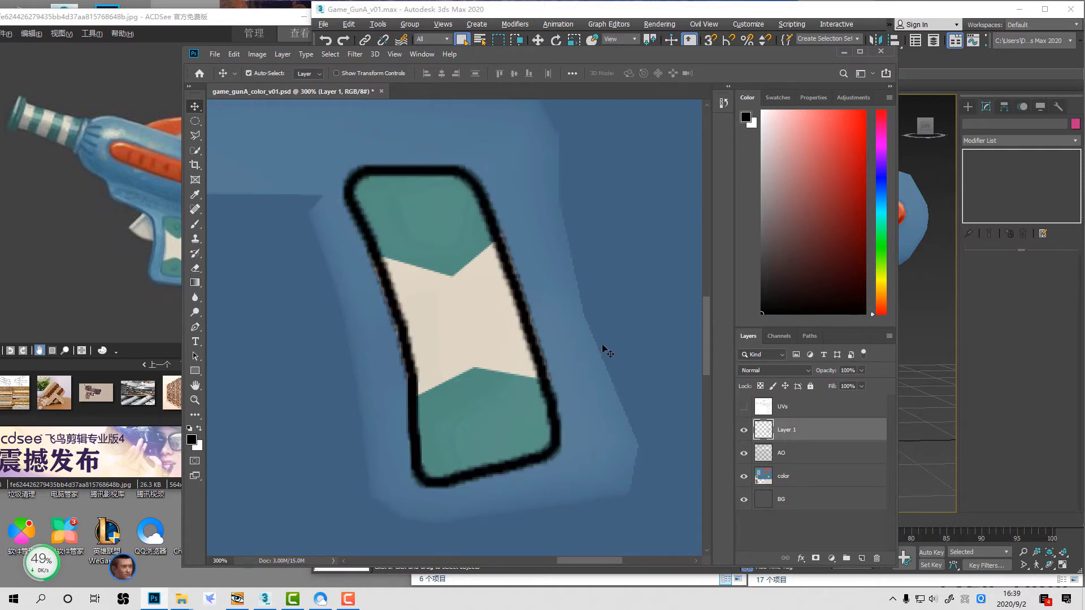
pyautogui.hotkey('ctrl', 'z')
pyautogui.hotkey('ctrl', 'z')
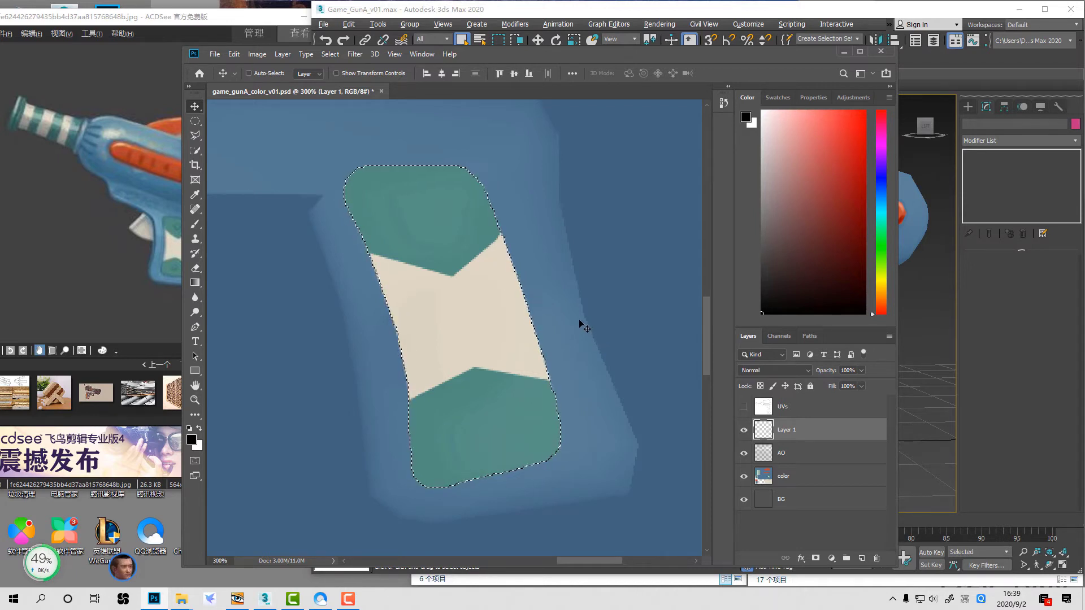
# Step: Try to stroke the inlay selection with 6 px black on the inside with Preserve Transparency enabled
pyautogui.press('m')
pyautogui.rightClick(422, 223)
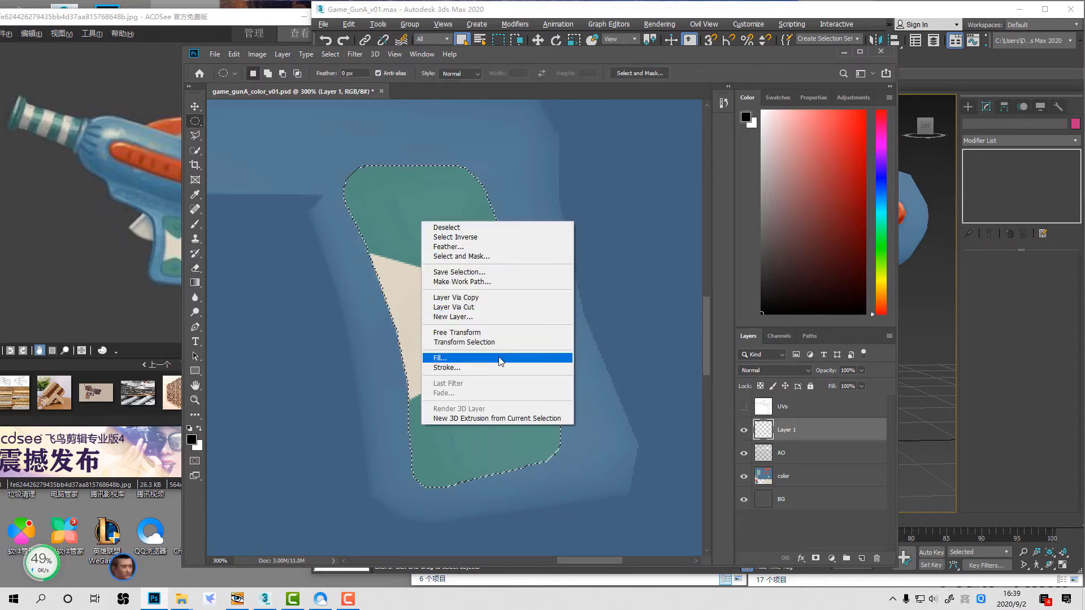
pyautogui.click(477, 368)
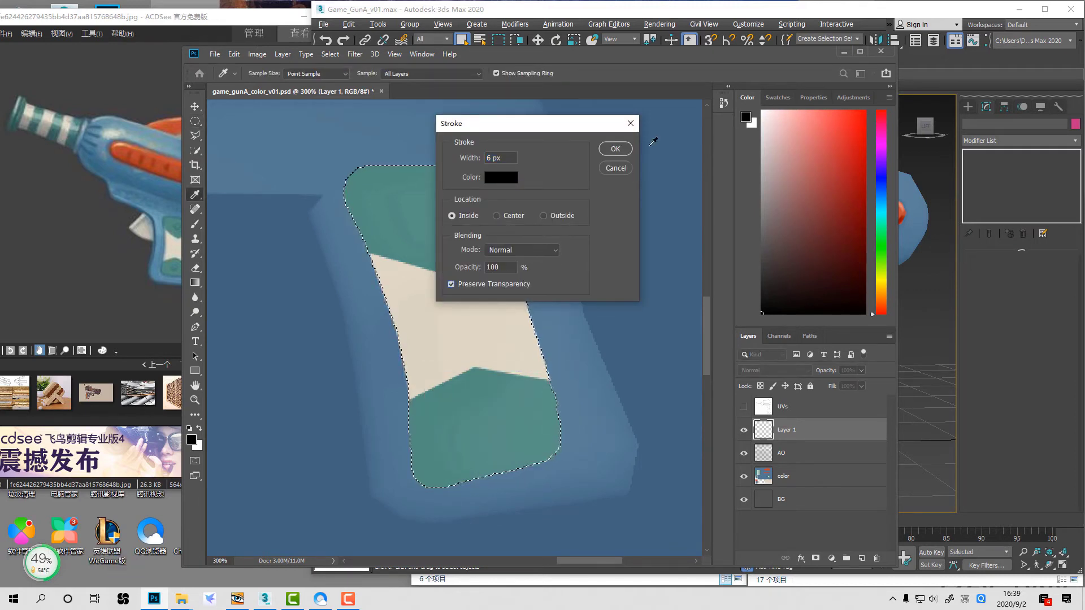
pyautogui.click(615, 149)
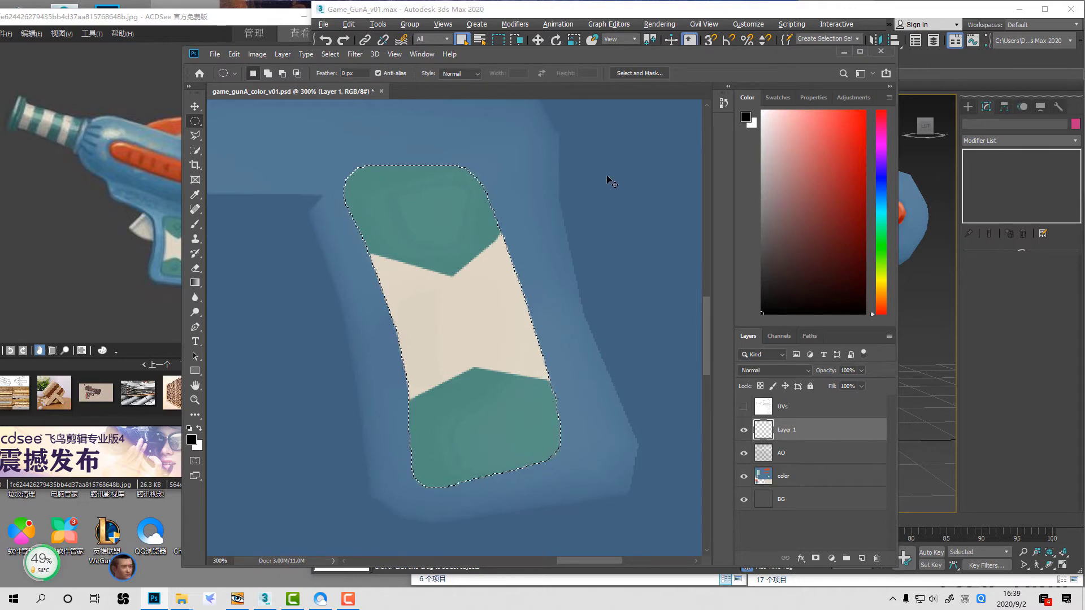
# Step: Stroke the inlay selection on Layer 1 with 6 px black on the inside, without Preserve Transparency, and deselect
pyautogui.rightClick(462, 262)
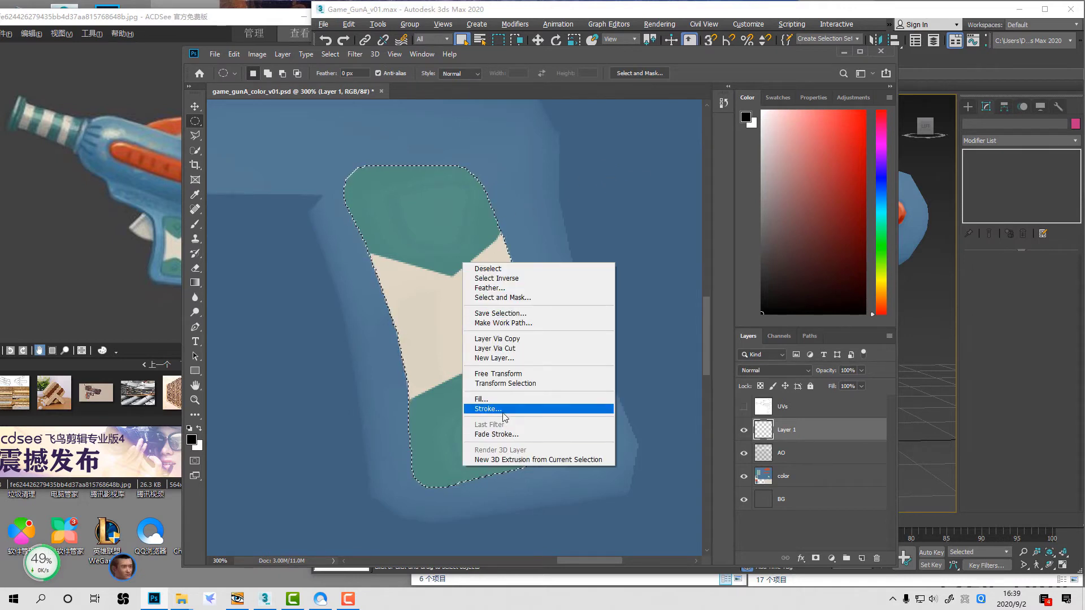
pyautogui.click(497, 409)
pyautogui.click(615, 148)
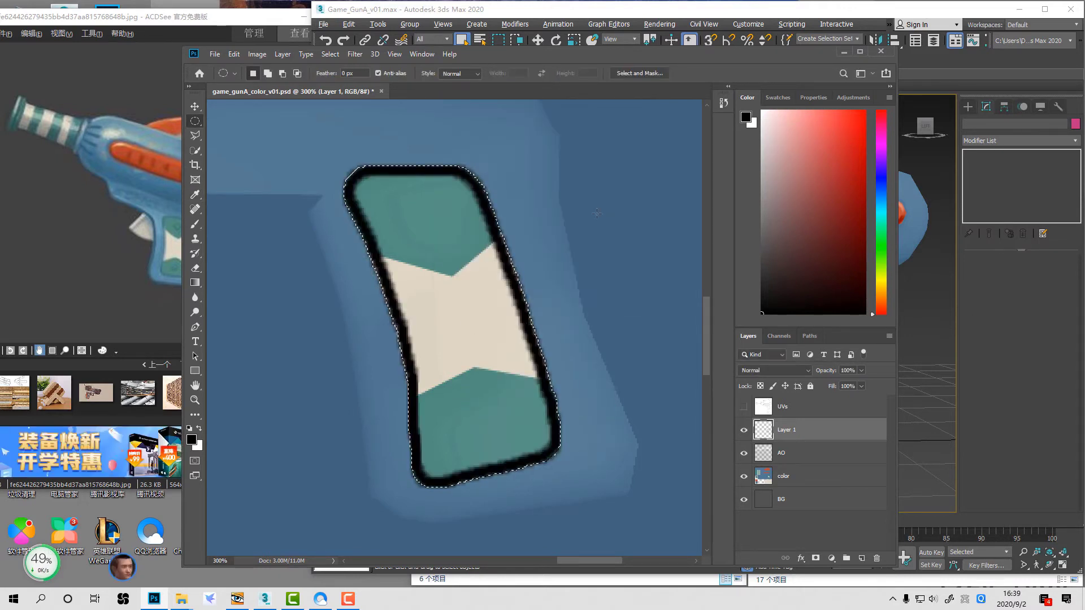
pyautogui.hotkey('ctrl', 'd')
# Step: Try the Soft Light, Overlay and Screen blend modes on Layer 1's inlay outline
pyautogui.click(773, 370)
pyautogui.click(757, 445)
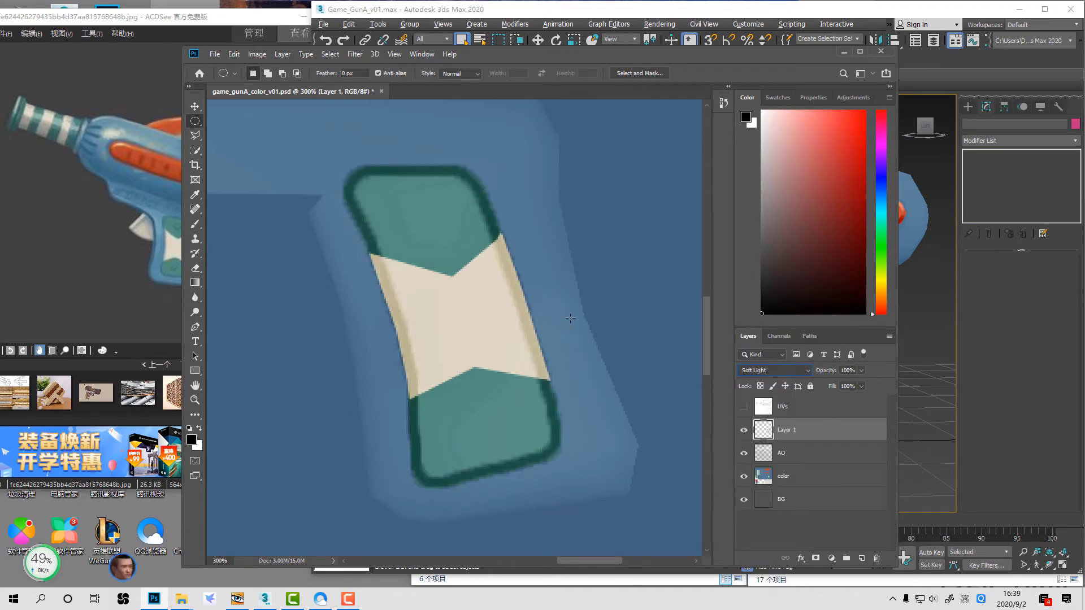
pyautogui.press('v')
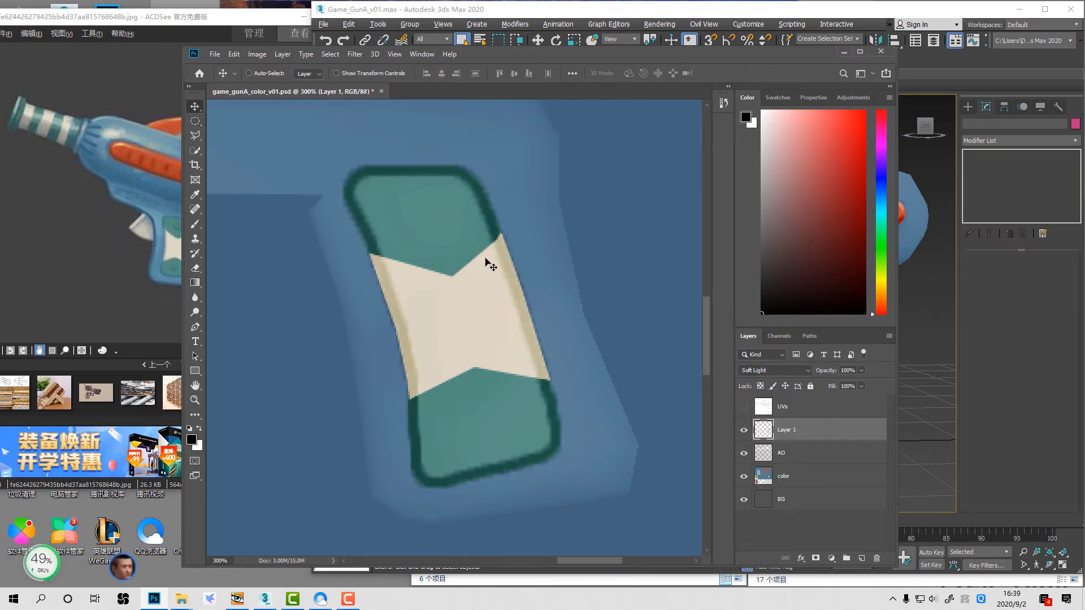
pyautogui.click(760, 370)
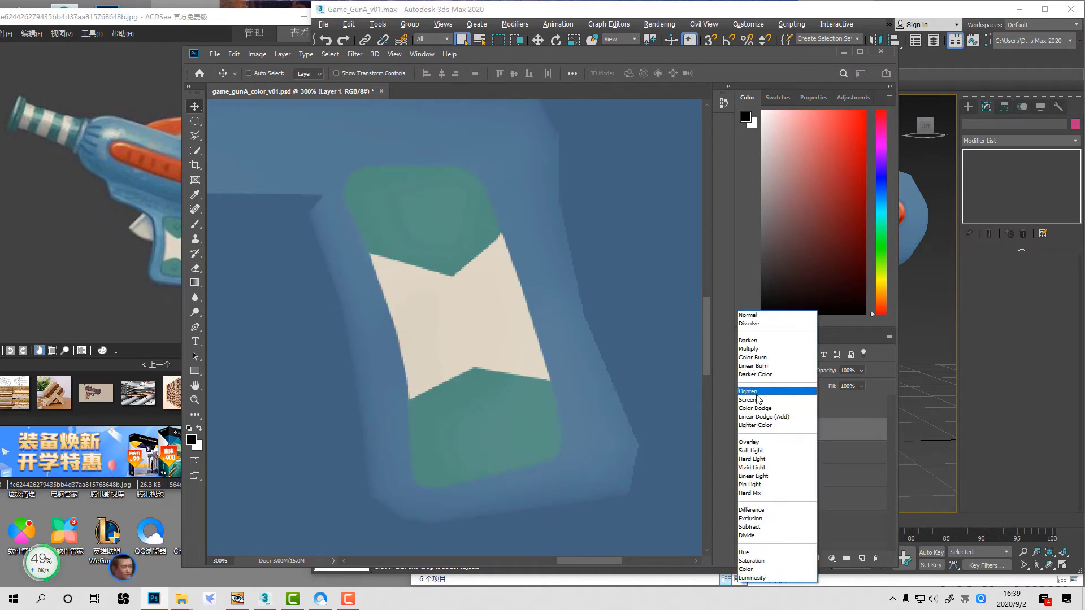
pyautogui.click(752, 442)
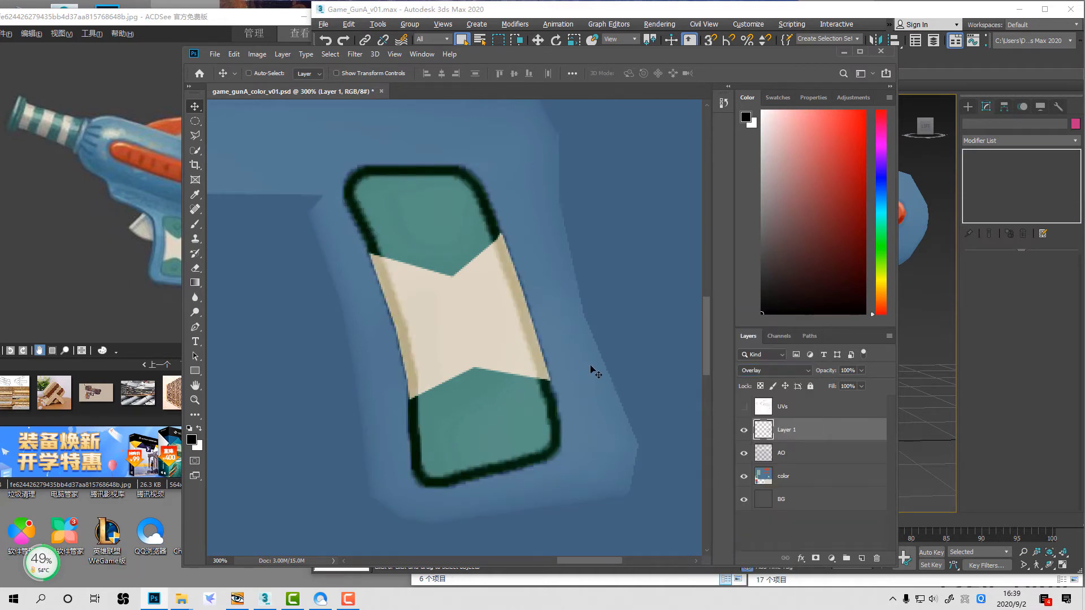
pyautogui.click(774, 370)
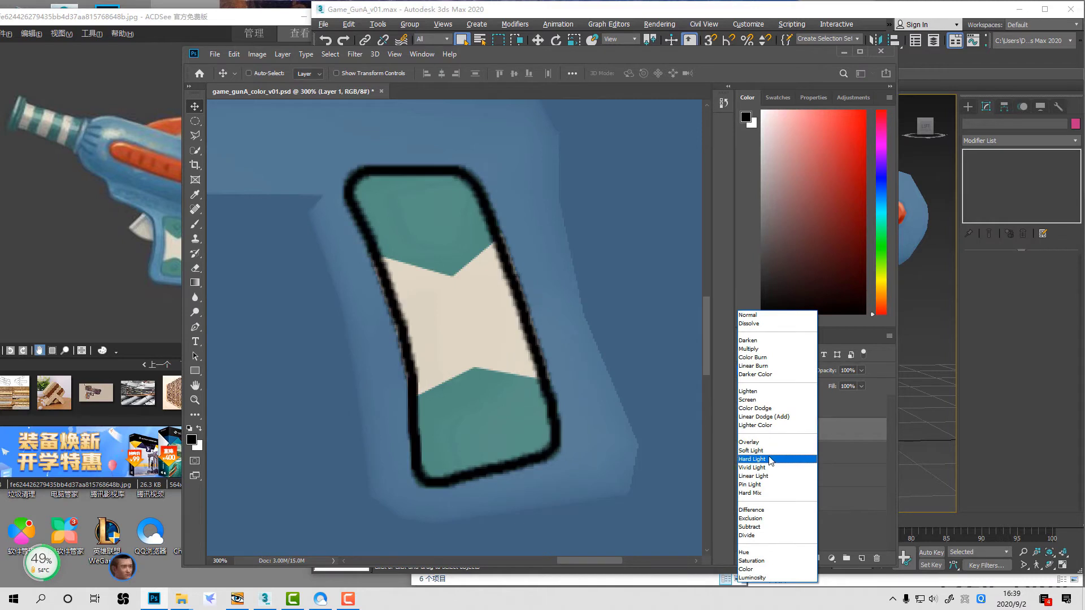
pyautogui.click(749, 399)
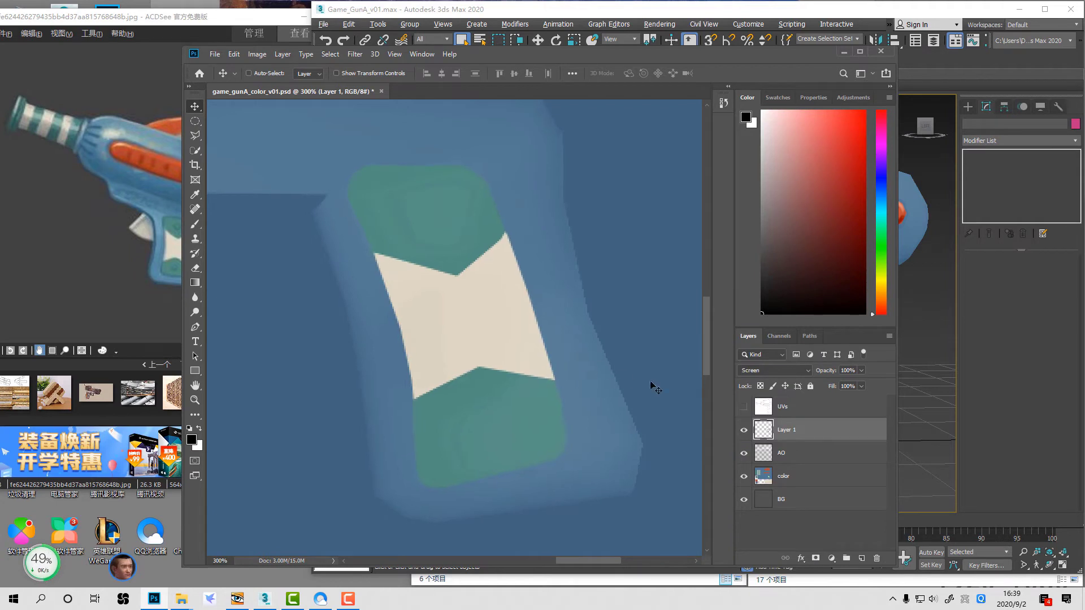
# Step: Set Layer 1 to Soft Light at 30% opacity, then merge it into the AO layer and save the texture
pyautogui.click(773, 373)
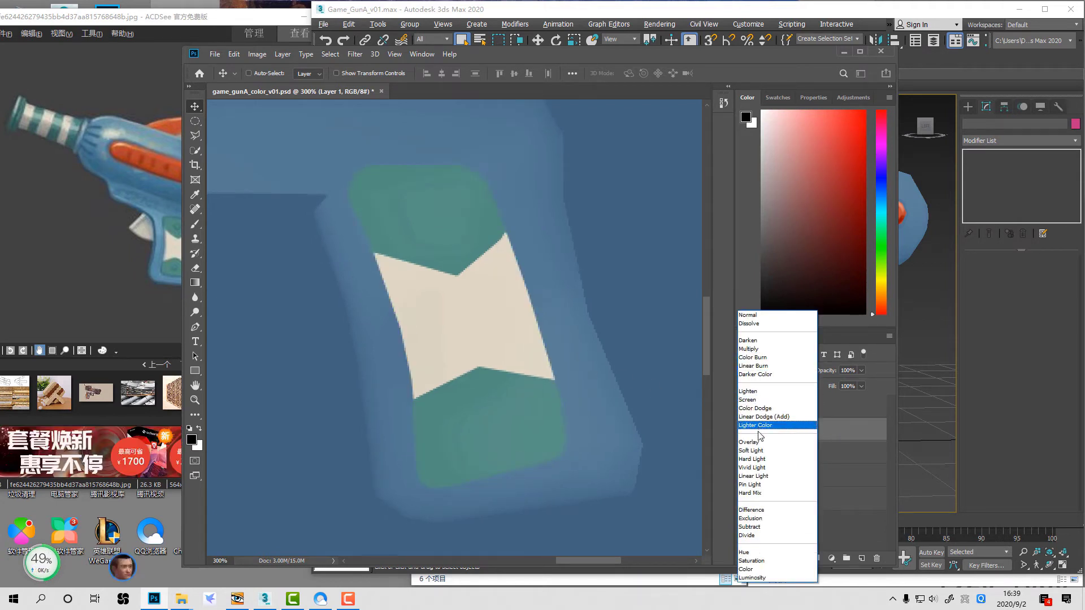
pyautogui.click(760, 451)
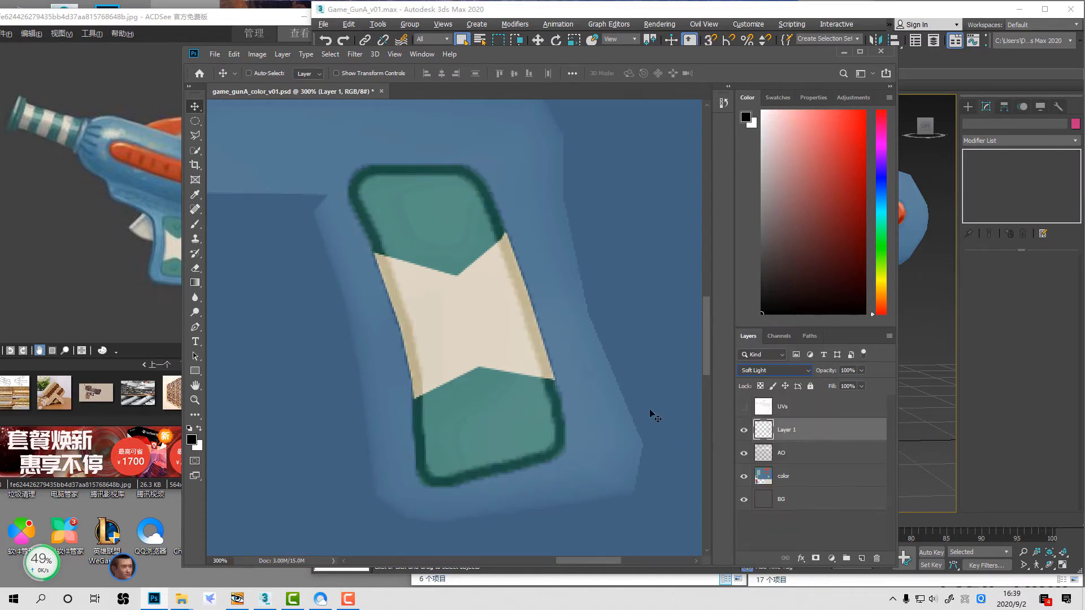
pyautogui.press('3')
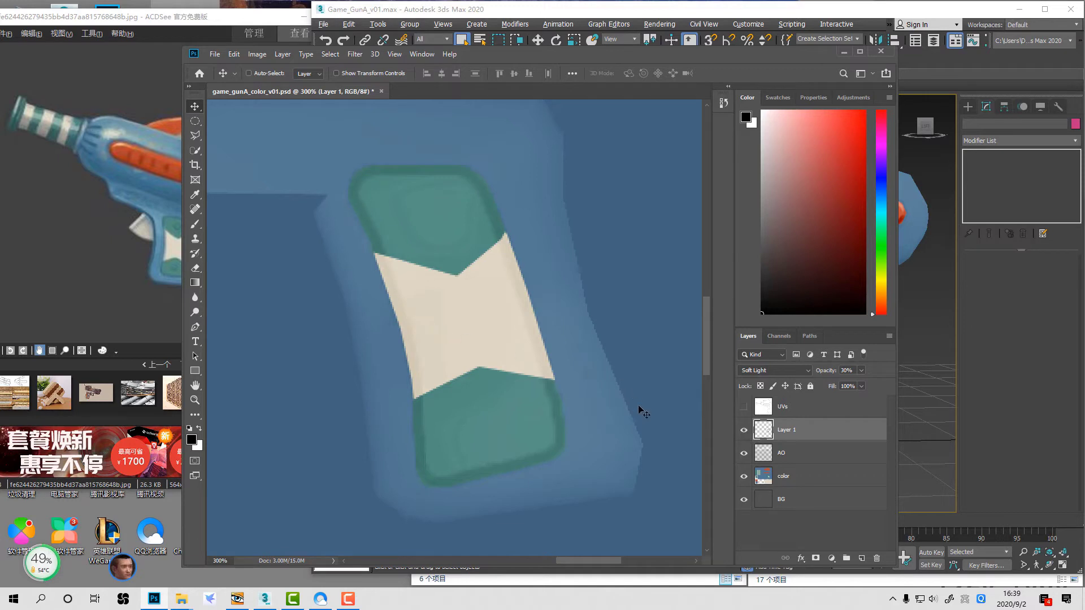
pyautogui.press('Delete')
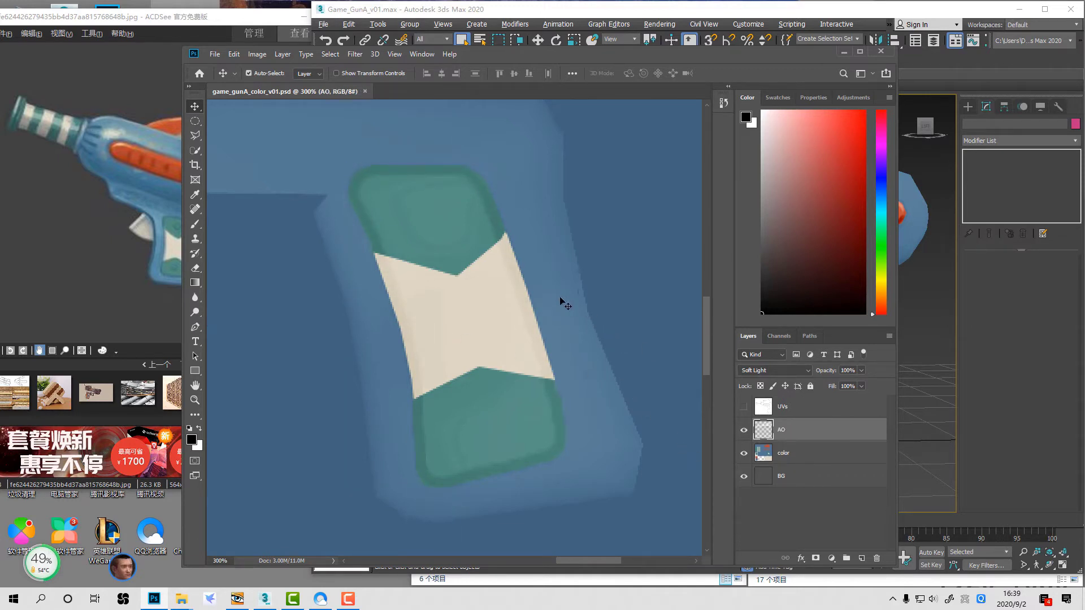
# Step: Switch to 3ds Max and examine the outlined grip inlay on the gun model up close and from a distance
pyautogui.press('z')
pyautogui.keyDown('alt'); pyautogui.click(562, 298); pyautogui.keyUp('alt')
pyautogui.keyDown('alt'); pyautogui.click(562, 298); pyautogui.keyUp('alt')
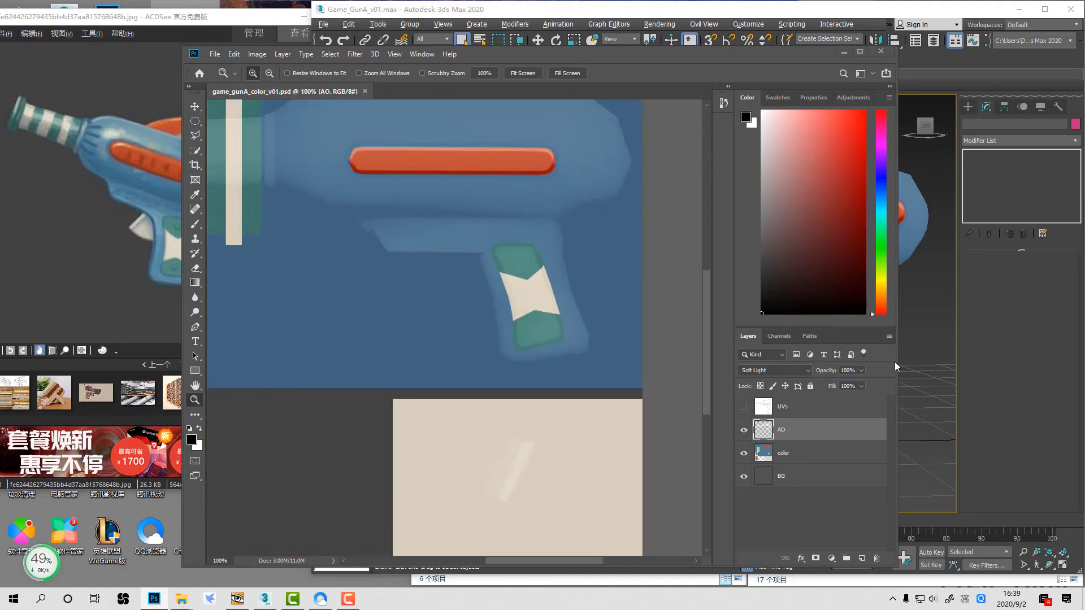
pyautogui.click(922, 373)
pyautogui.scroll(5, 896, 368)
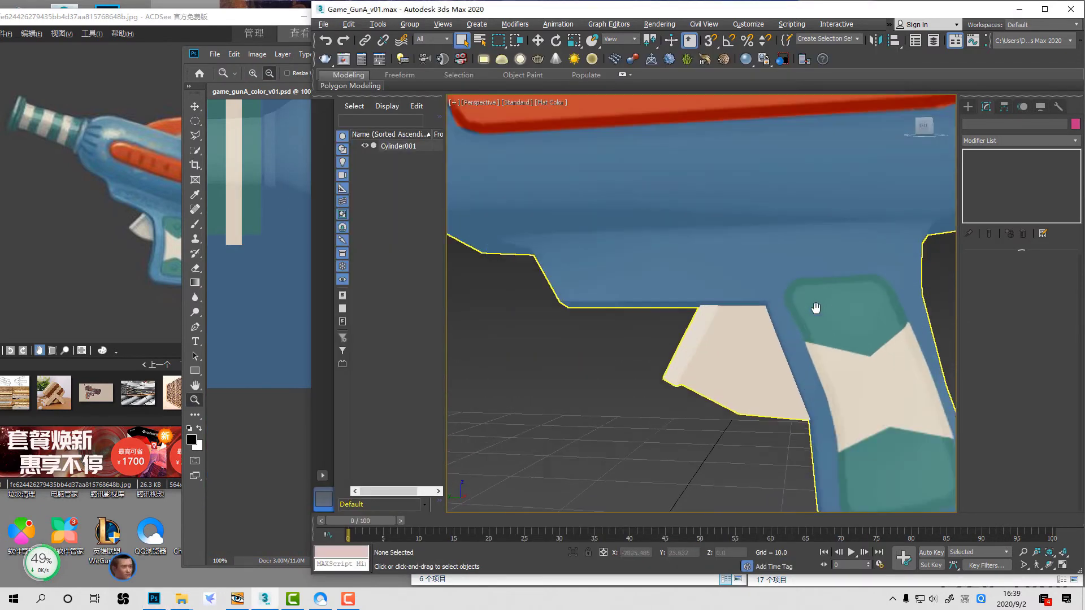
pyautogui.scroll(4, 716, 261)
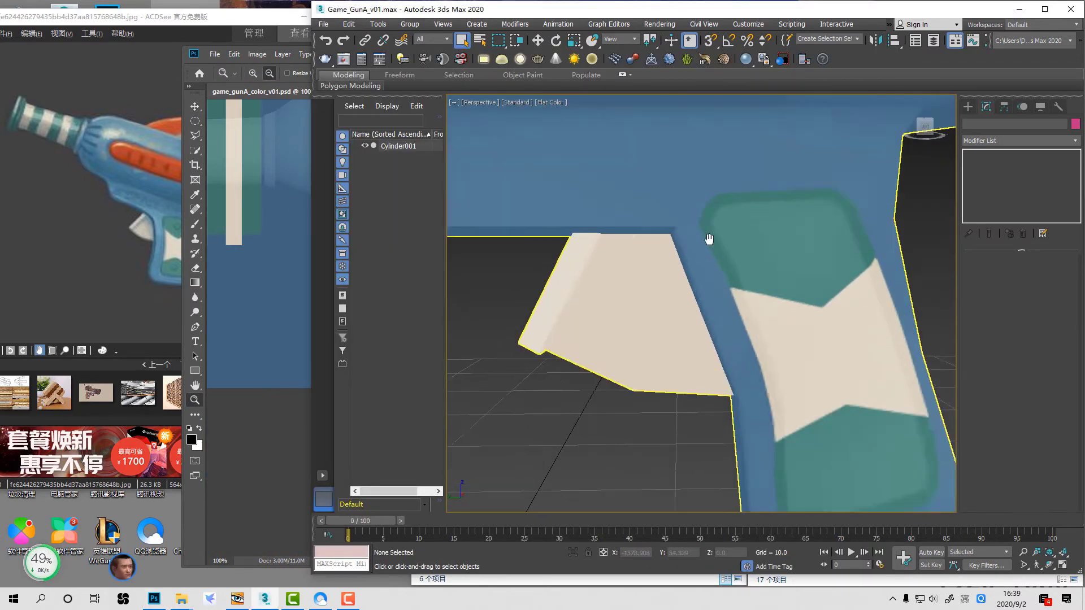
pyautogui.scroll(-8, 879, 215)
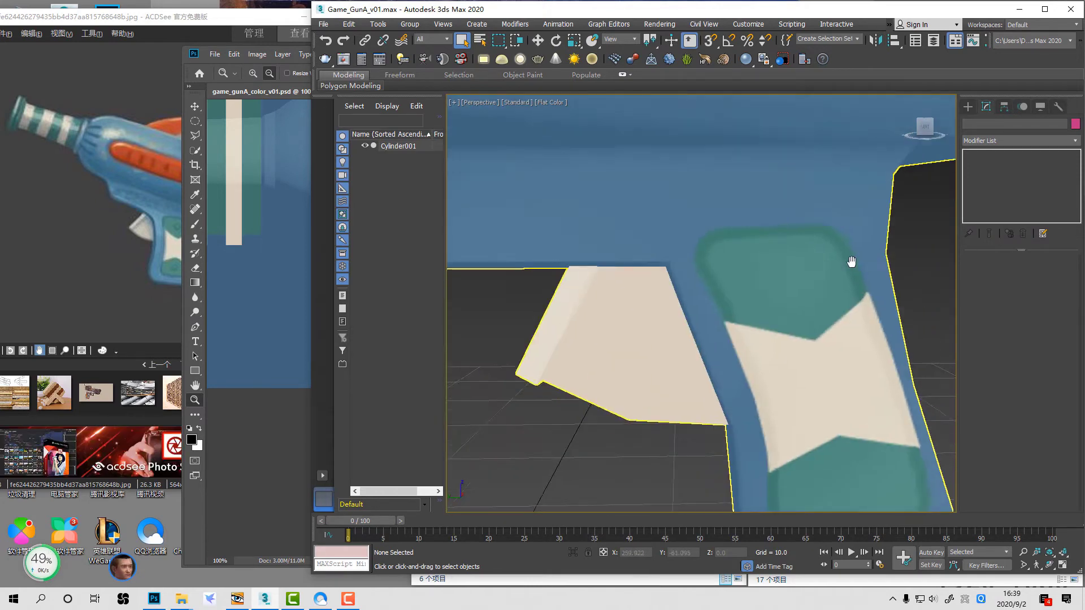
pyautogui.scroll(-6, 806, 301)
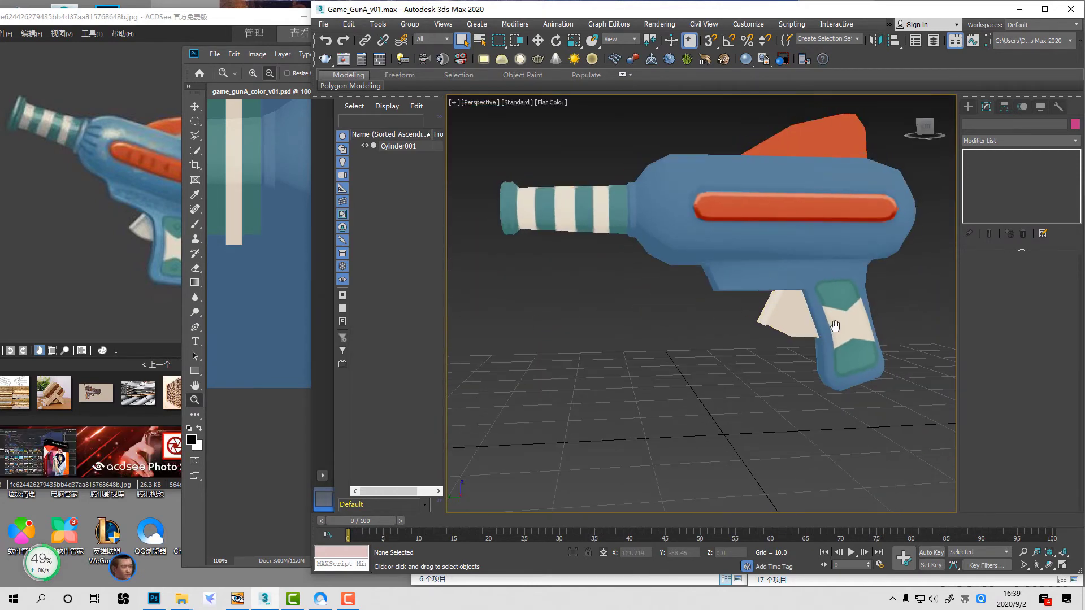
pyautogui.moveTo(807, 299); pyautogui.dragTo(828, 302, button='middle')
# Step: Switch back to Photoshop and create a new layer above AO for the barrel area
pyautogui.click(263, 417)
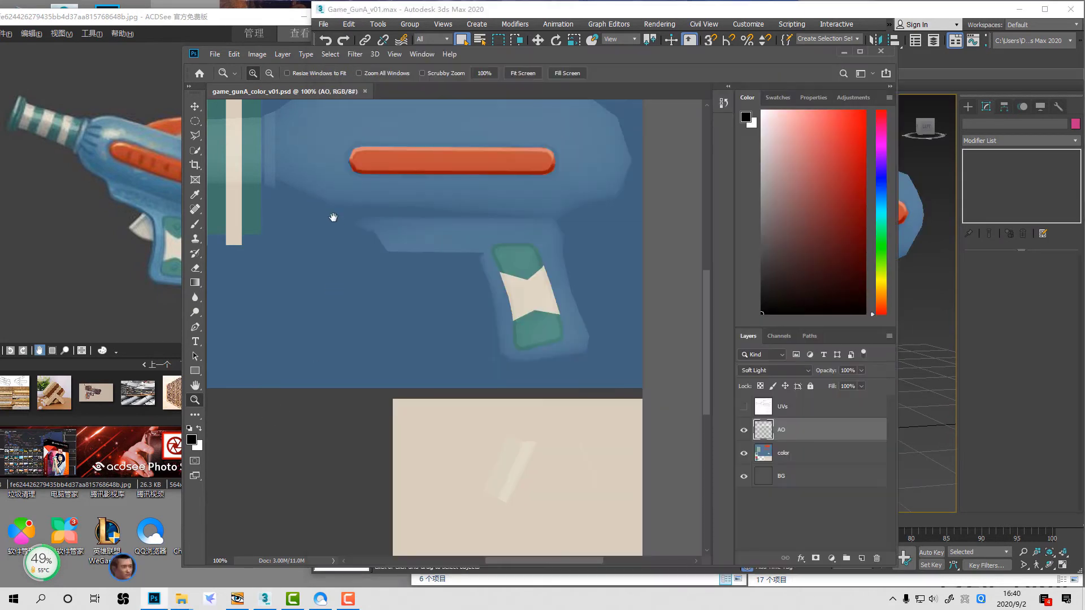
pyautogui.moveTo(332, 218); pyautogui.dragTo(557, 322)
pyautogui.click(863, 558)
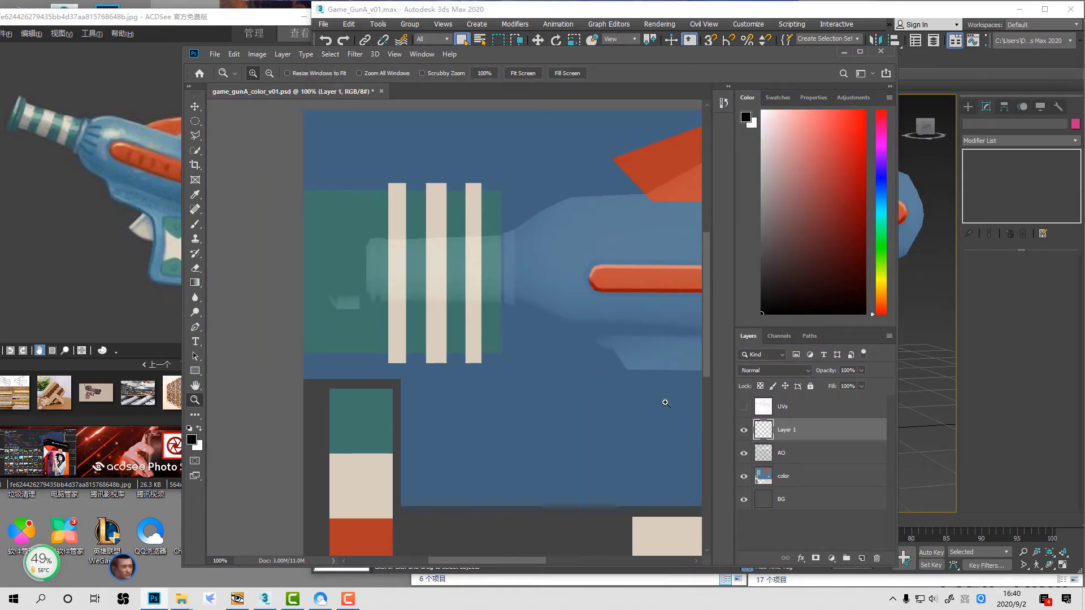
# Step: Fill a thin horizontal rectangular strip across the striped barrel with white on Layer 1
pyautogui.press('m')
pyautogui.moveTo(373, 252); pyautogui.dragTo(534, 271)
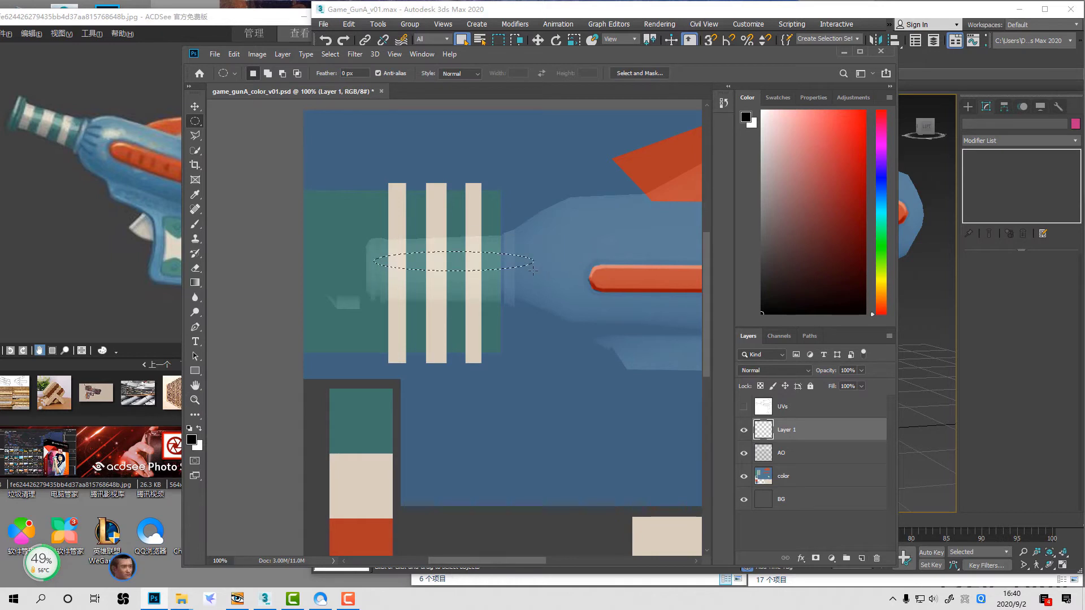
pyautogui.hotkey('shift', 'm')
pyautogui.moveTo(355, 250); pyautogui.dragTo(531, 265)
pyautogui.hotkey('ctrl', 'BackSpace')
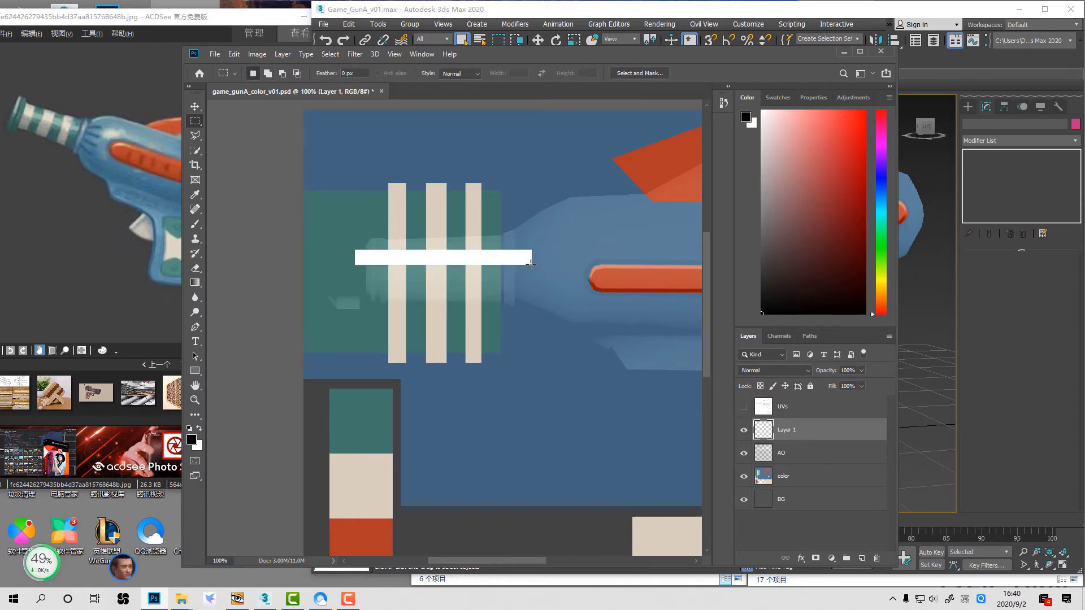
# Step: Set Layer 1 with the white barrel strip to Overlay at 30% opacity and save the texture
pyautogui.click(774, 370)
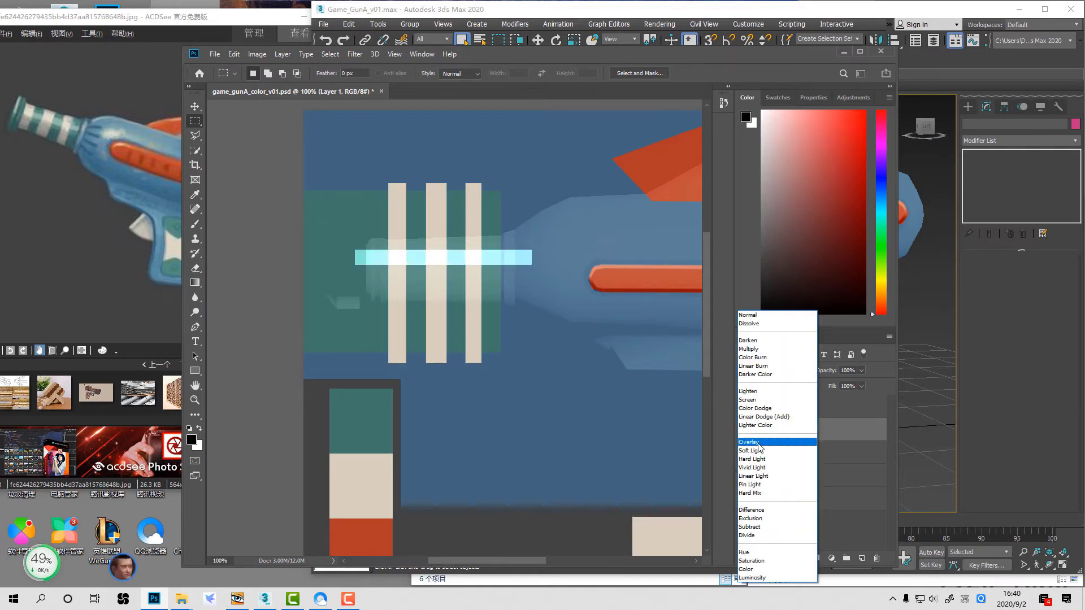
pyautogui.click(759, 451)
pyautogui.click(774, 370)
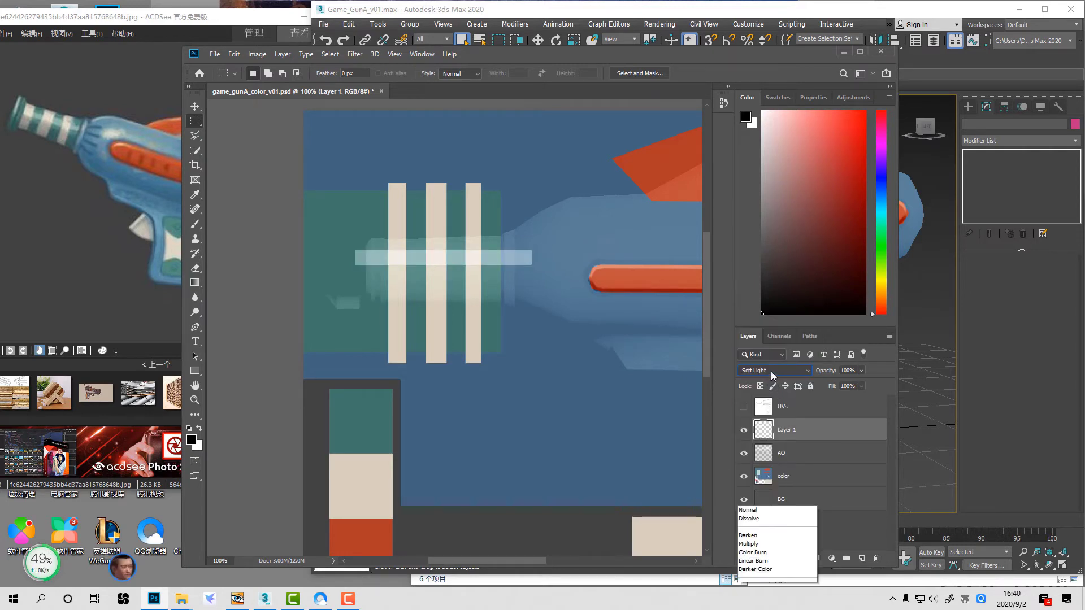
pyautogui.click(759, 441)
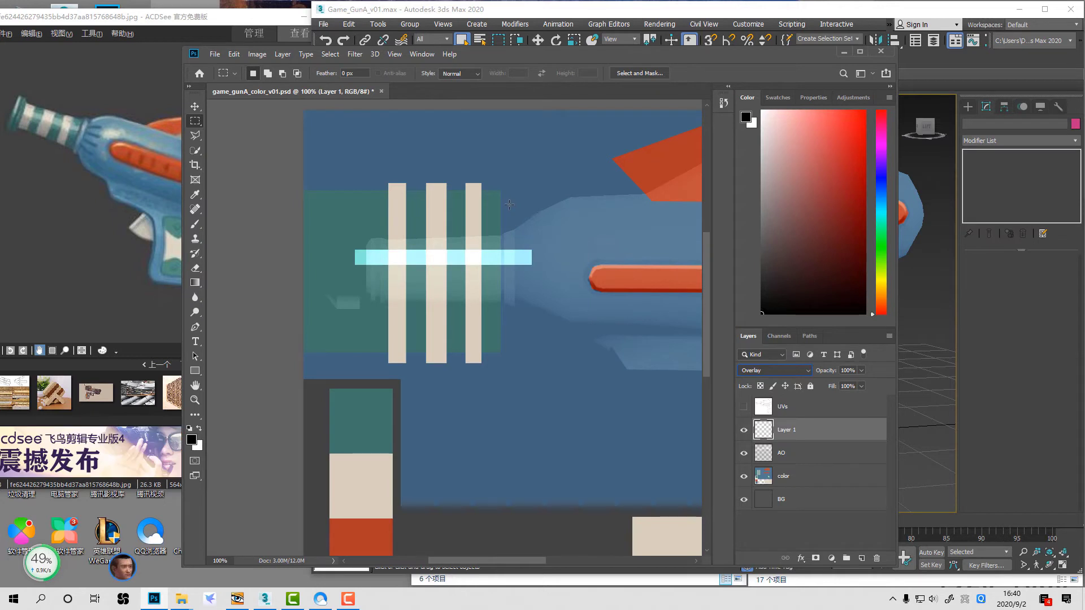
pyautogui.press('v')
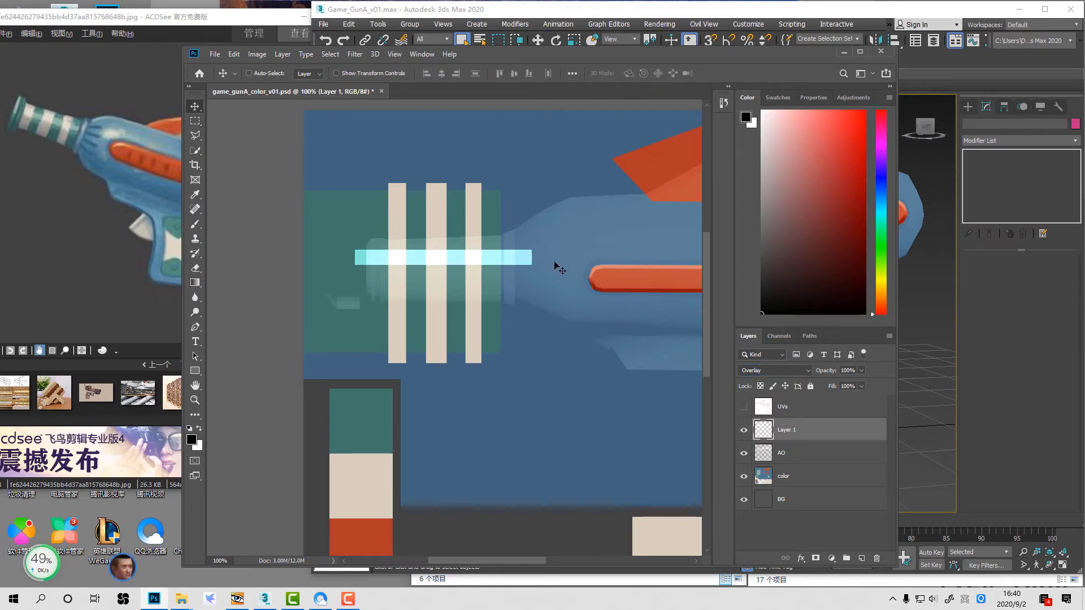
pyautogui.press('3')
pyautogui.moveTo(538, 264); pyautogui.dragTo(539, 267)
pyautogui.hotkey('ctrl', 's')
# Step: Switch to 3ds Max, deselect the gun and examine the highlight strip on the barrel
pyautogui.click(920, 378)
pyautogui.click(885, 374)
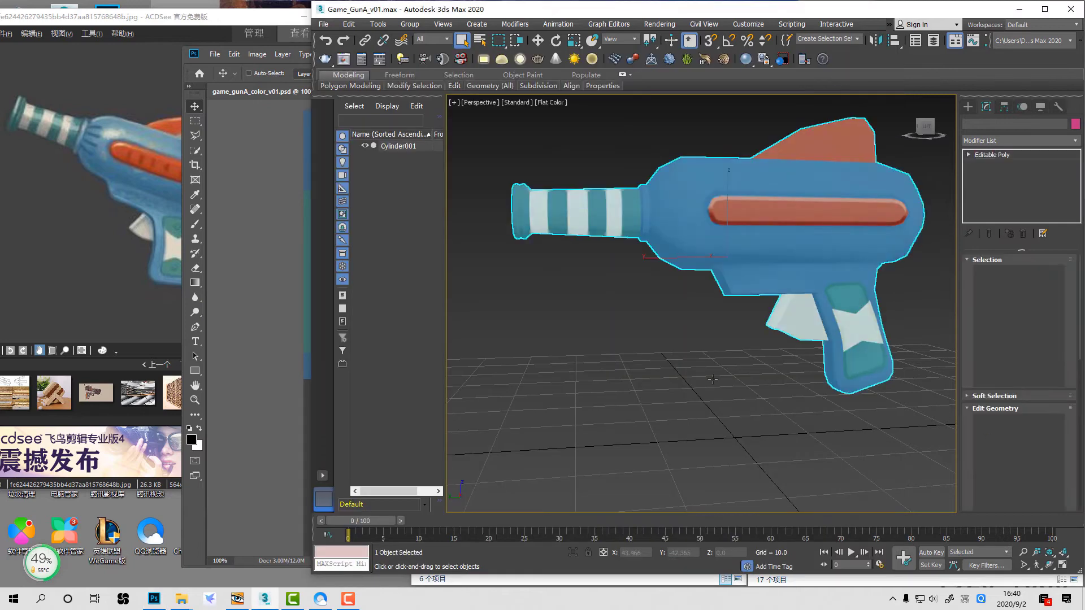
pyautogui.click(791, 413)
pyautogui.press('e')
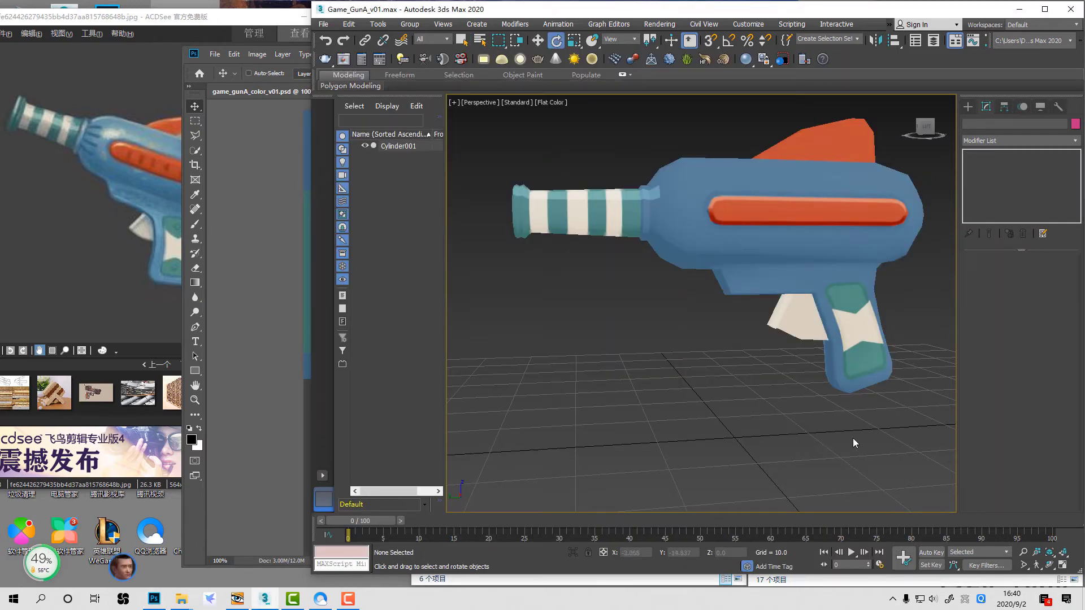
pyautogui.keyDown('alt'); pyautogui.moveTo(638, 360); pyautogui.dragTo(626, 372, button='middle'); pyautogui.keyUp('alt')
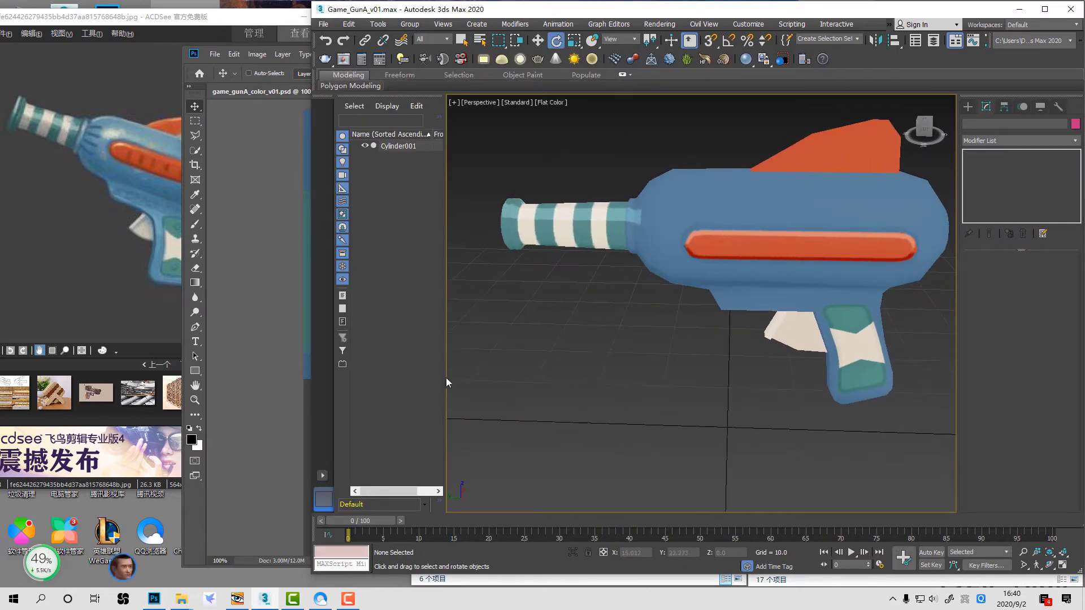
# Step: Switch back to Photoshop and trim both ends of the highlight strip to the first cream stripe and the green area's edge
pyautogui.click(277, 365)
pyautogui.press('z')
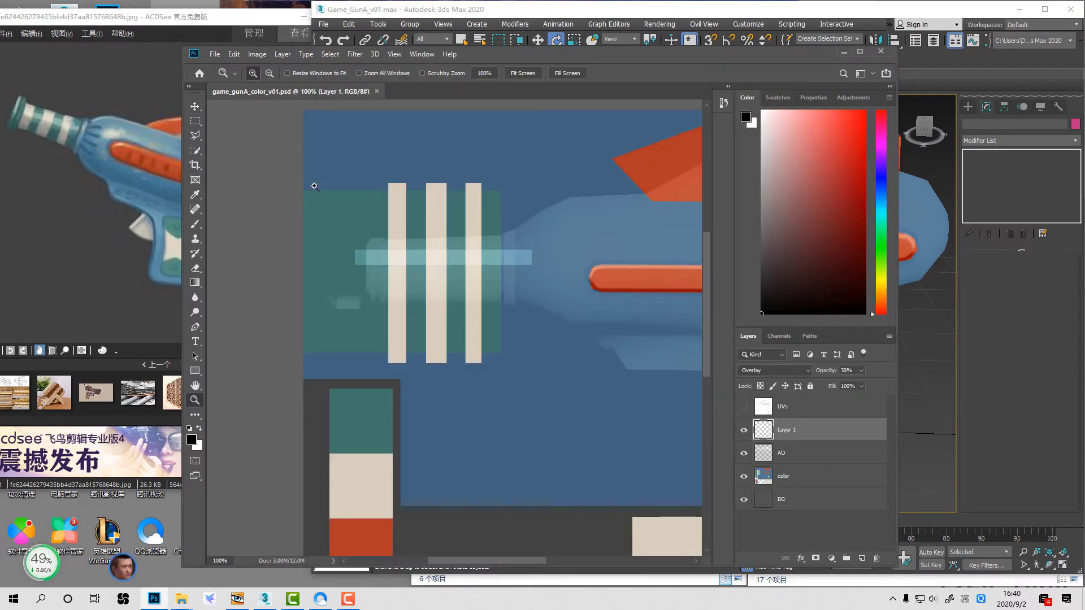
pyautogui.click(561, 330)
pyautogui.moveTo(521, 357); pyautogui.dragTo(550, 351)
pyautogui.press('m')
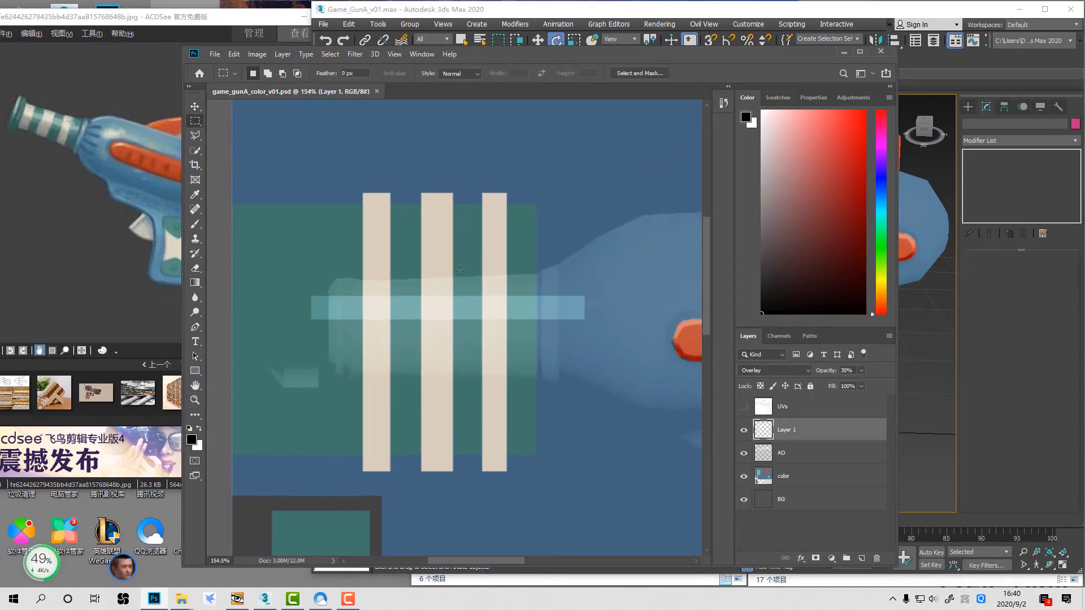
pyautogui.moveTo(273, 219); pyautogui.dragTo(369, 363)
pyautogui.press('Delete')
pyautogui.moveTo(624, 215); pyautogui.dragTo(537, 404)
pyautogui.press('Delete')
pyautogui.hotkey('ctrl', 'd')
# Step: Duplicate the highlight strip directly below the original and scale the copy's height to about 44%
pyautogui.press('z')
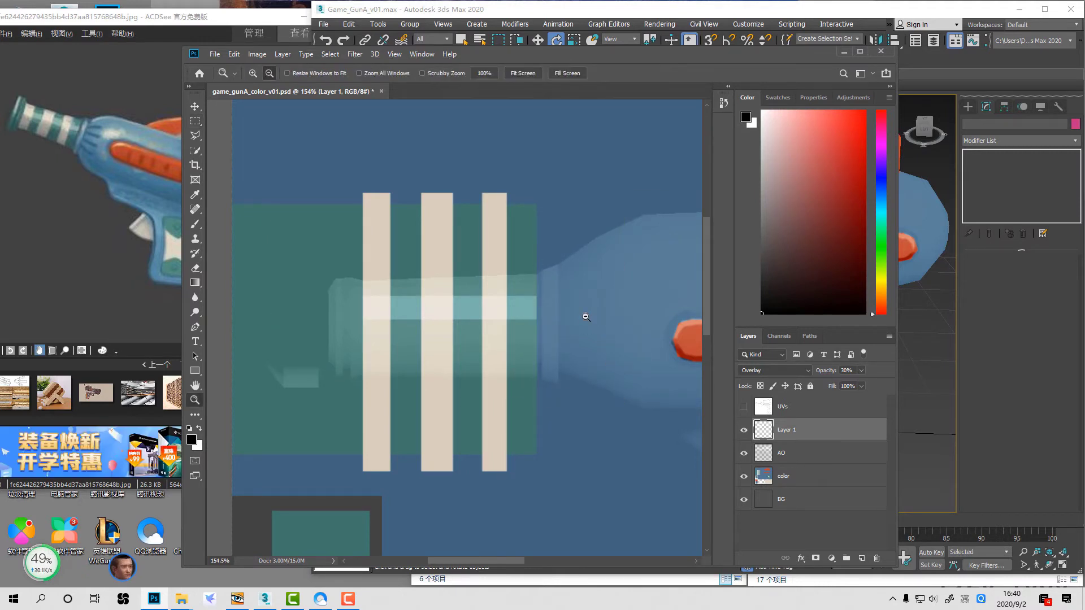
pyautogui.keyDown('alt'); pyautogui.click(585, 317); pyautogui.keyUp('alt')
pyautogui.keyDown('alt'); pyautogui.click(586, 316); pyautogui.keyUp('alt')
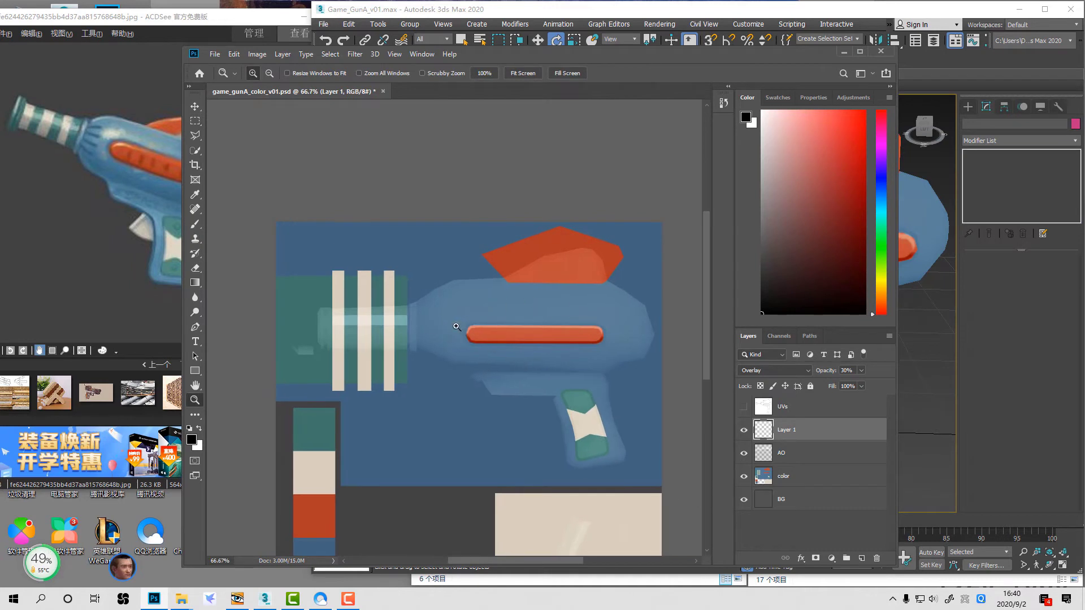
pyautogui.press('v')
pyautogui.press('z')
pyautogui.click(424, 308)
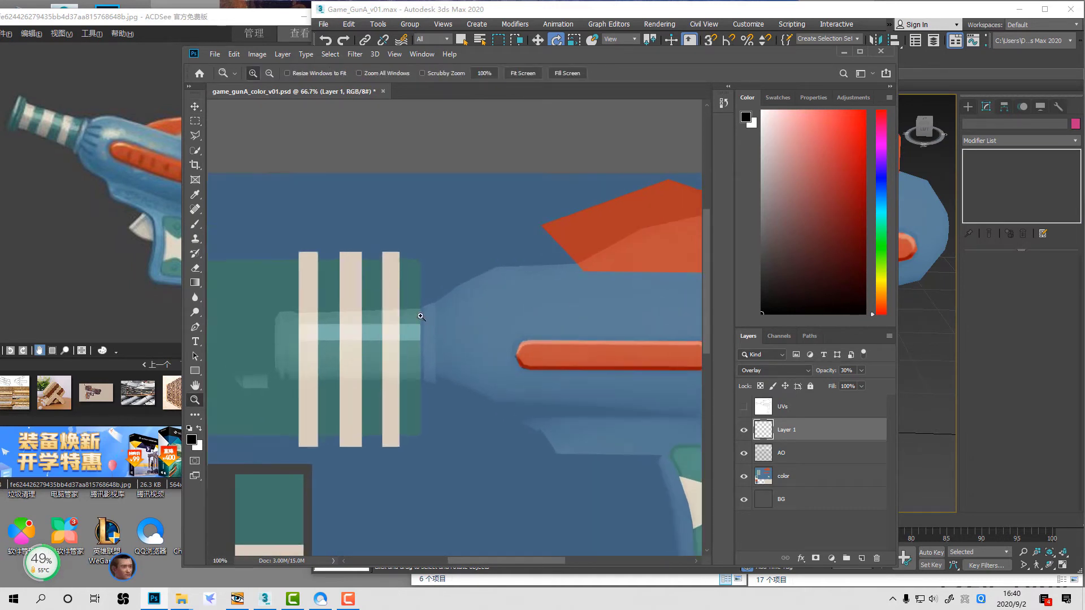
pyautogui.click(492, 304)
pyautogui.press('v')
pyautogui.keyDown('alt'); pyautogui.moveTo(516, 312); pyautogui.dragTo(519, 343); pyautogui.keyUp('alt')
pyautogui.hotkey('ctrl', 't')
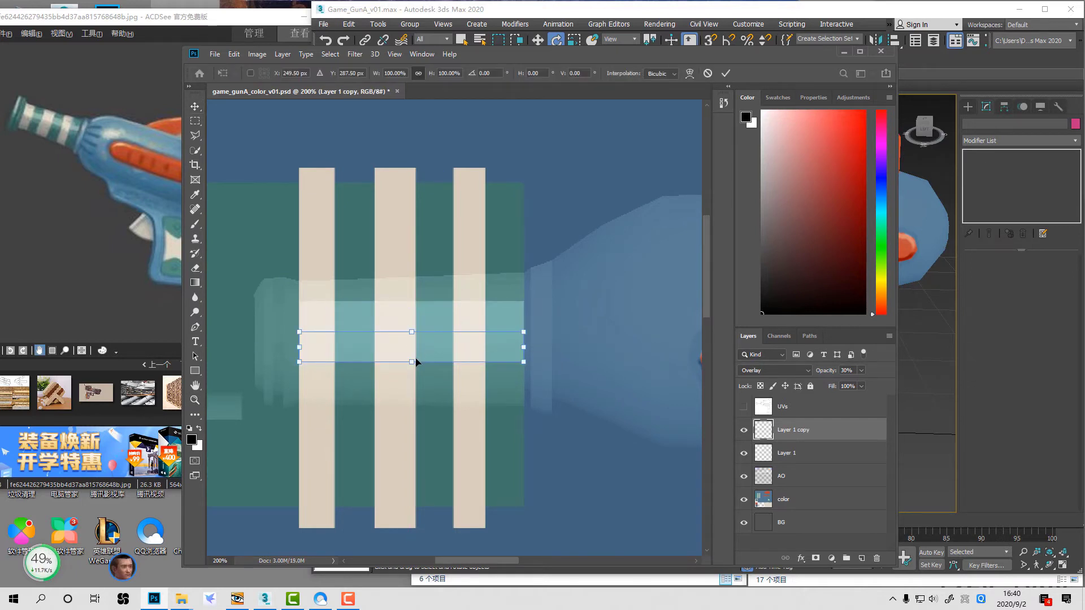
pyautogui.moveTo(410, 363); pyautogui.dragTo(413, 346)
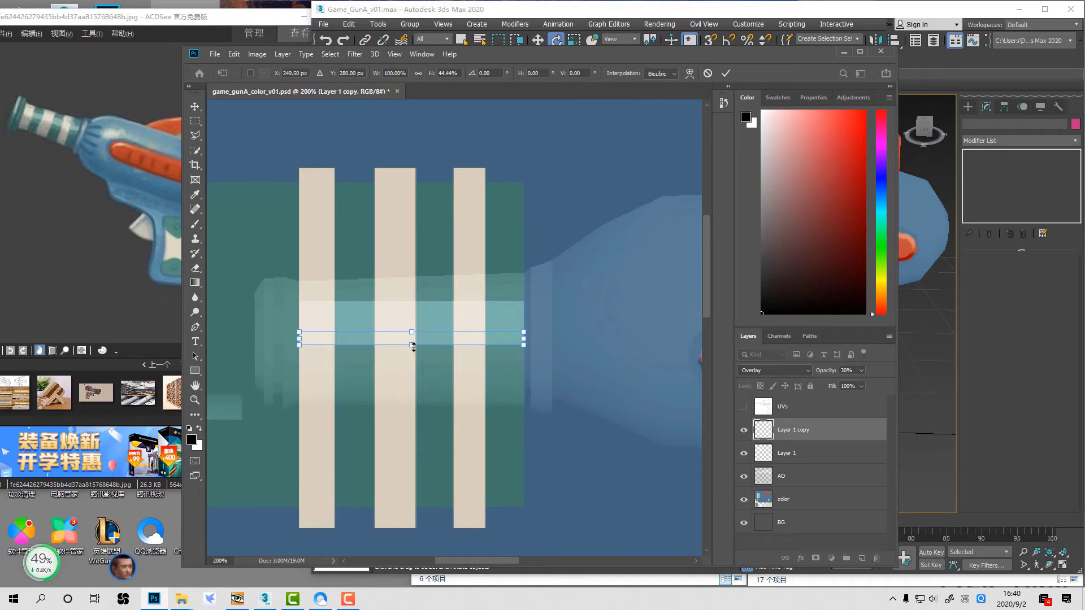
pyautogui.press('Return')
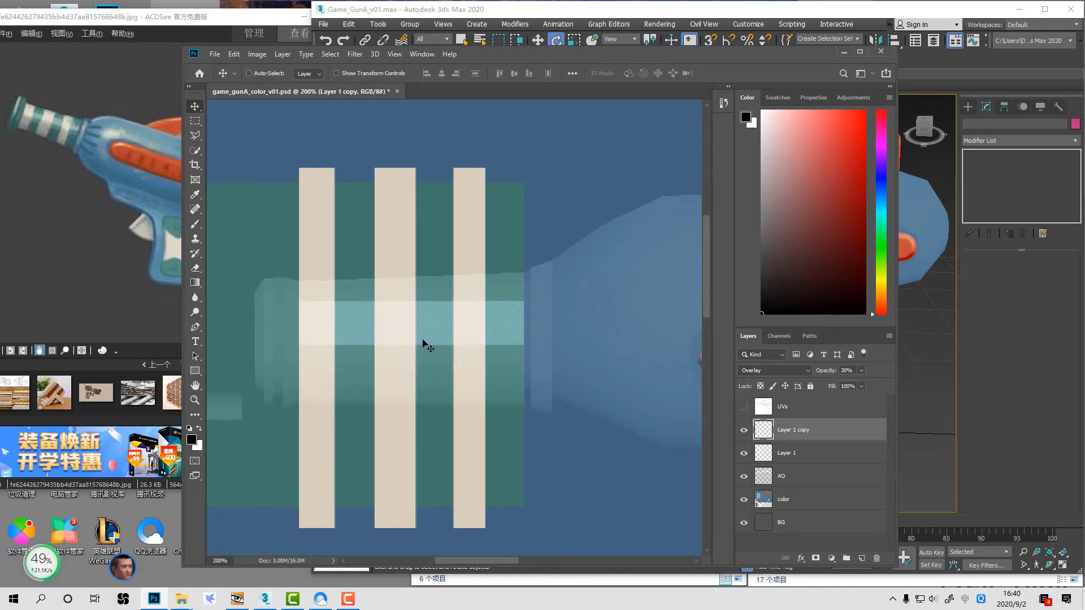
# Step: Set Layer 1 copy to 20% opacity and Layer 1 to 40% opacity
pyautogui.press('5')
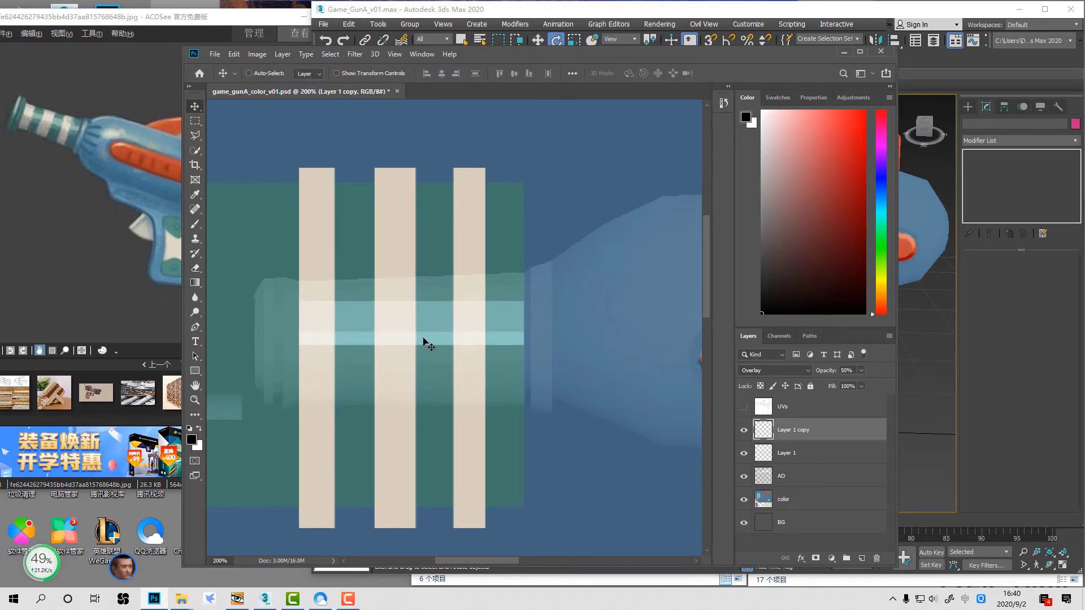
pyautogui.press('2')
pyautogui.click(798, 453)
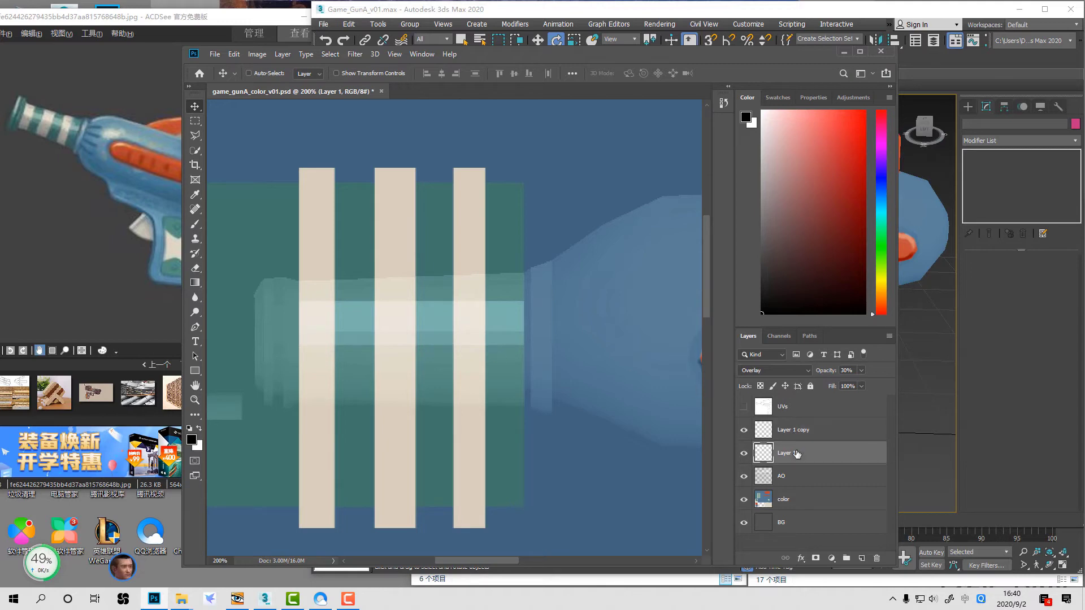
pyautogui.press('4')
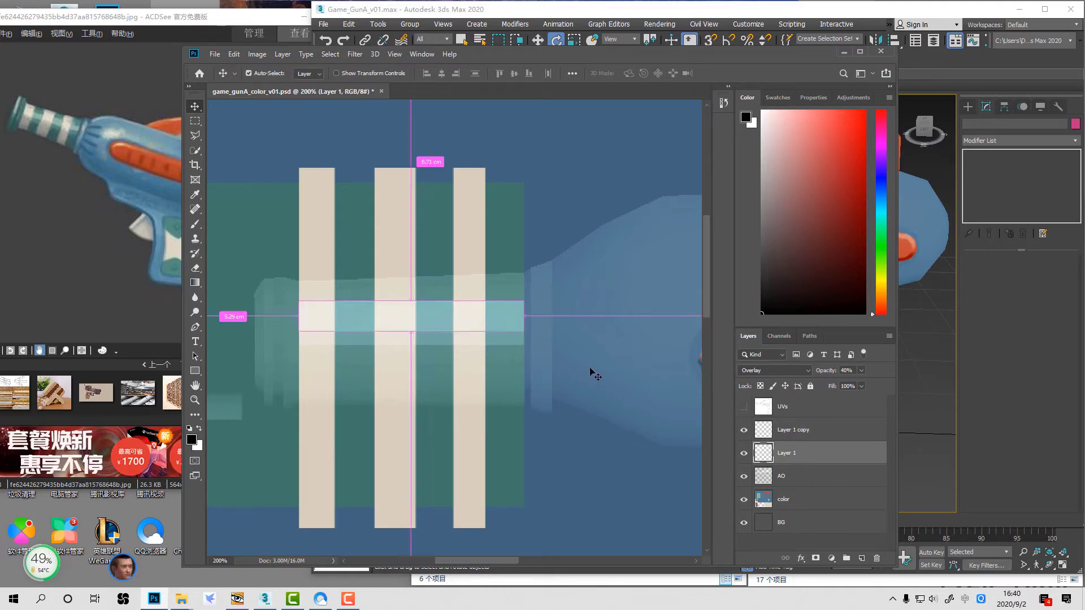
# Step: Switch to 3ds Max and inspect the two-tone barrel highlight on the gun from several angles
pyautogui.click(956, 405)
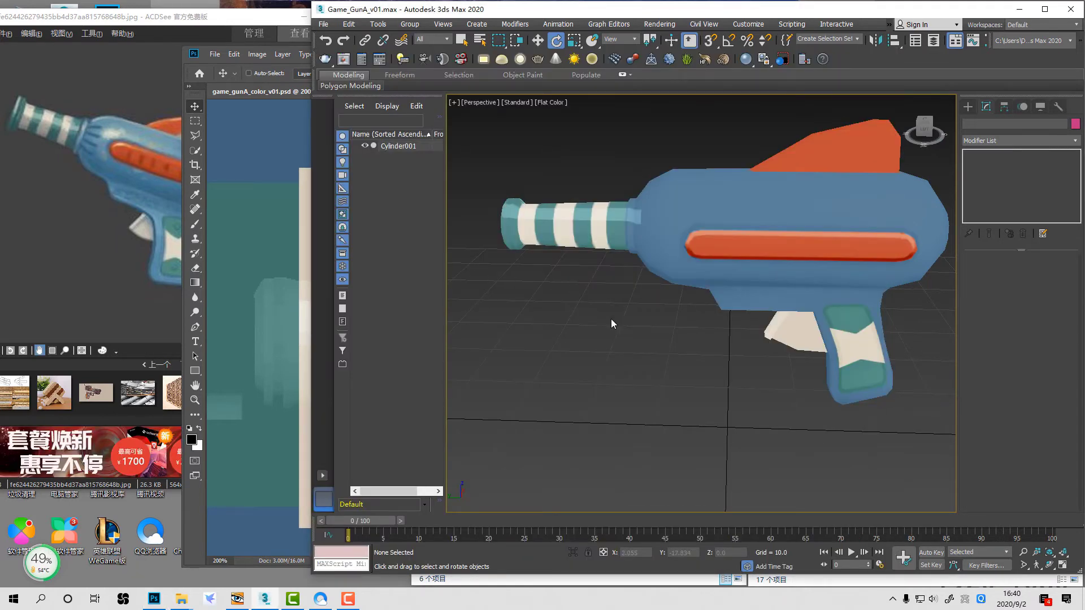
pyautogui.keyDown('alt'); pyautogui.moveTo(612, 319); pyautogui.dragTo(643, 318, button='middle'); pyautogui.keyUp('alt')
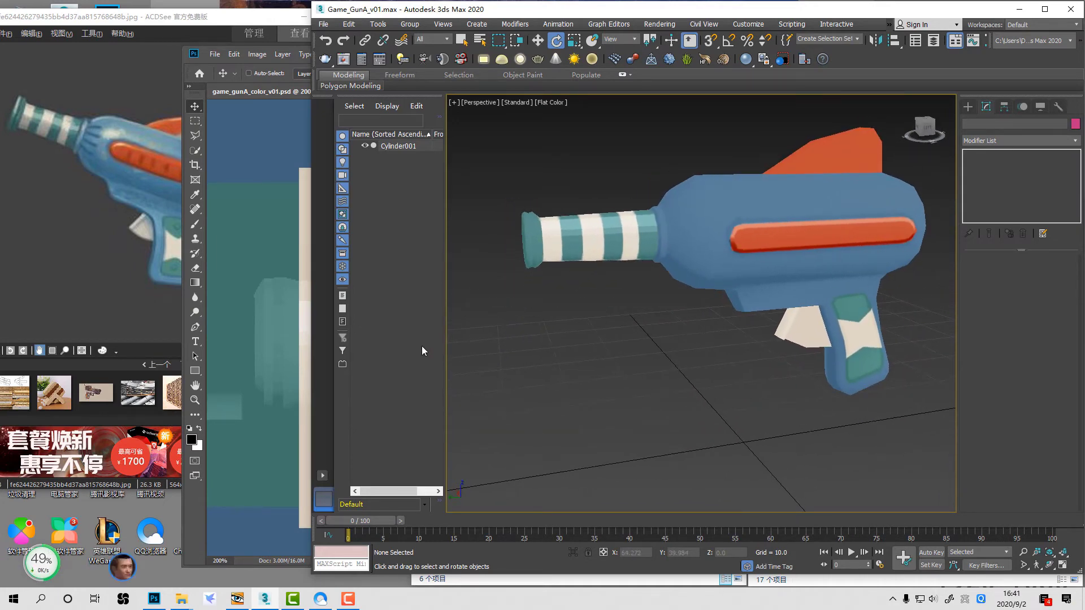
pyautogui.keyDown('alt'); pyautogui.moveTo(730, 328); pyautogui.dragTo(699, 343, button='middle'); pyautogui.keyUp('alt')
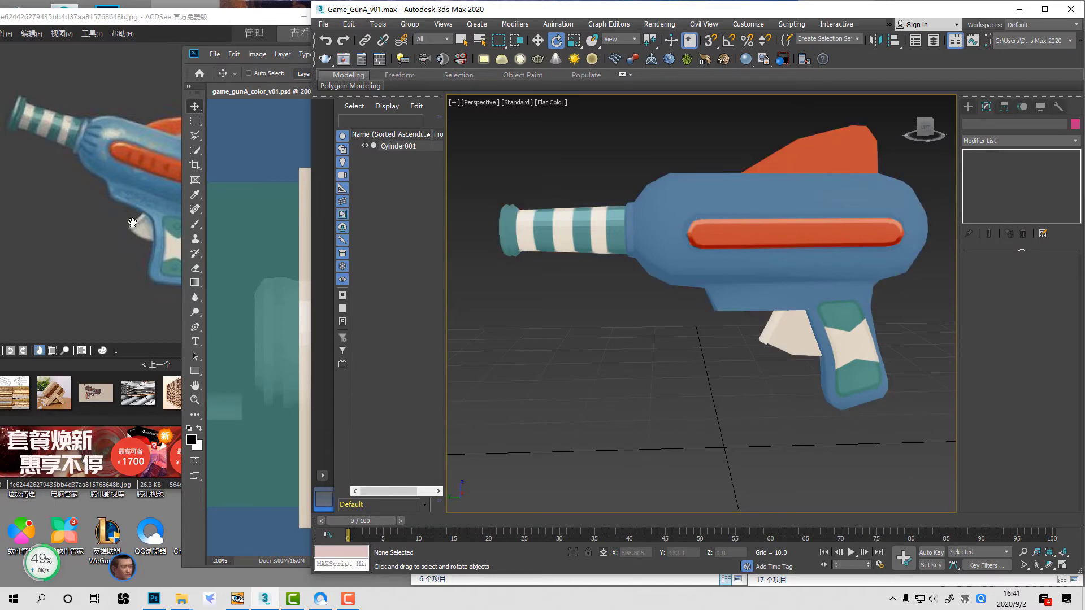
# Step: Switch to ACDSee and examine the blue toy gun's body and grip in the reference image up close
pyautogui.click(132, 223)
pyautogui.scroll(-3, 132, 222)
pyautogui.scroll(2, 173, 226)
pyautogui.doubleClick(189, 250)
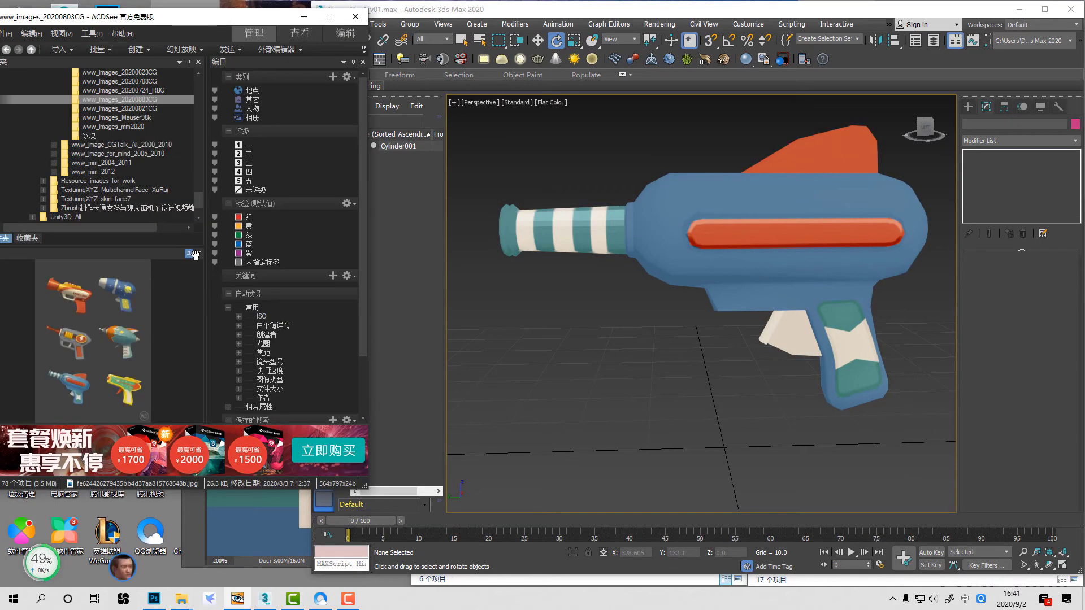
pyautogui.doubleClick(123, 350)
pyautogui.scroll(2, 184, 173)
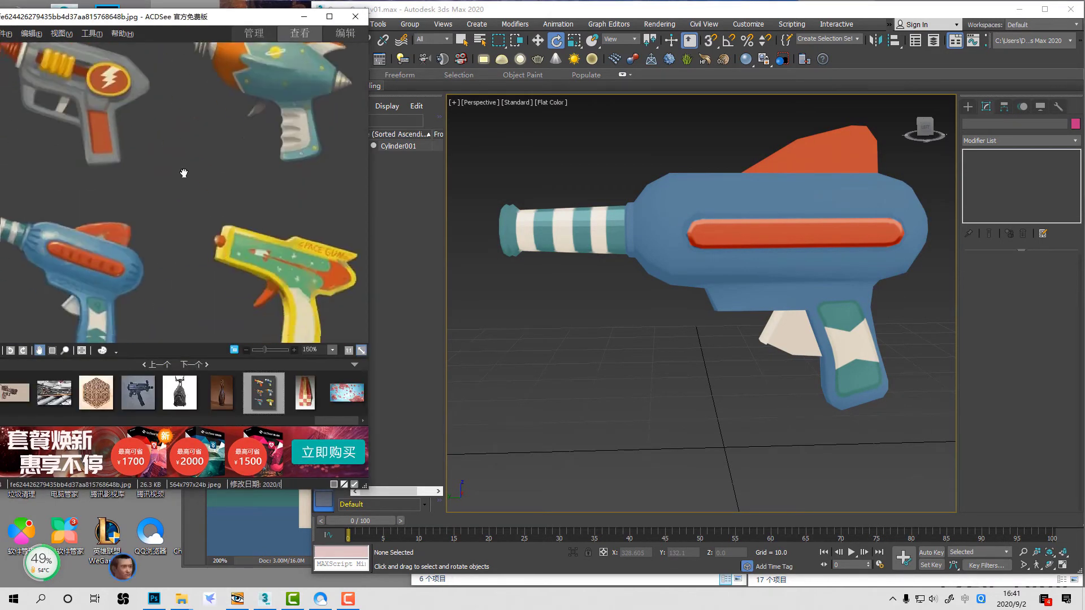
pyautogui.scroll(2, 153, 254)
pyautogui.moveTo(126, 269); pyautogui.dragTo(254, 117)
pyautogui.moveTo(186, 245); pyautogui.dragTo(228, 282)
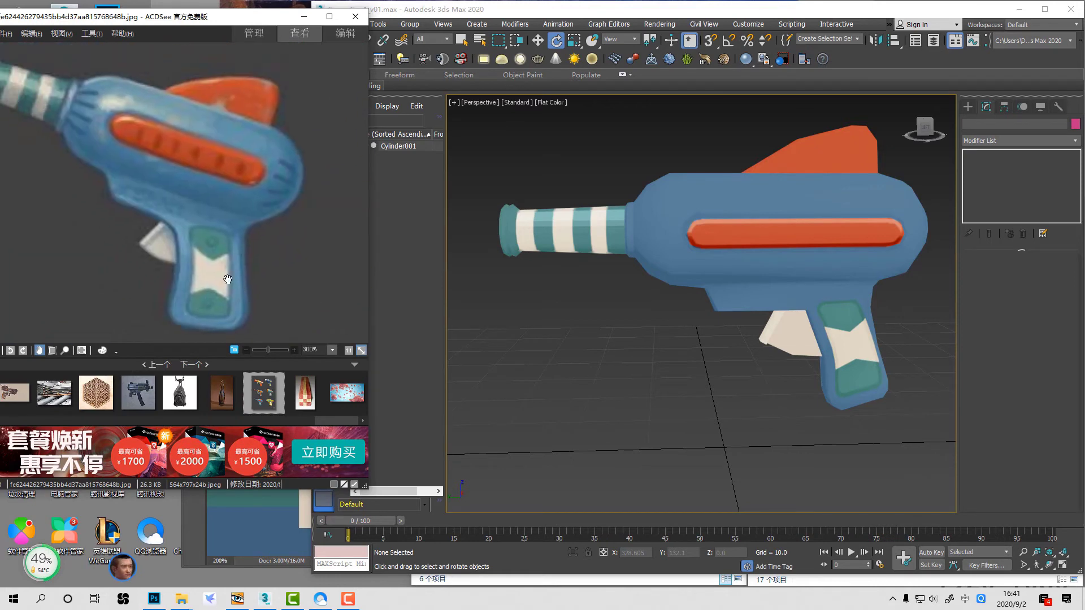
# Step: Return to Photoshop and merge Layer 1 and Layer 1 copy into a single highlight layer
pyautogui.click(279, 489)
pyautogui.moveTo(598, 467); pyautogui.dragTo(406, 351)
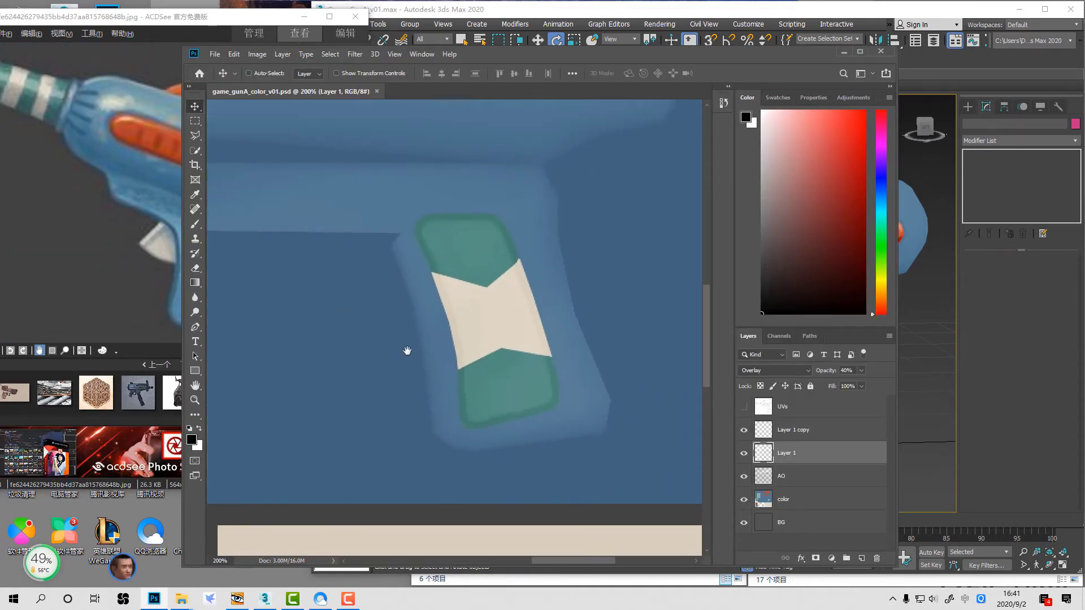
pyautogui.moveTo(472, 305); pyautogui.dragTo(491, 339)
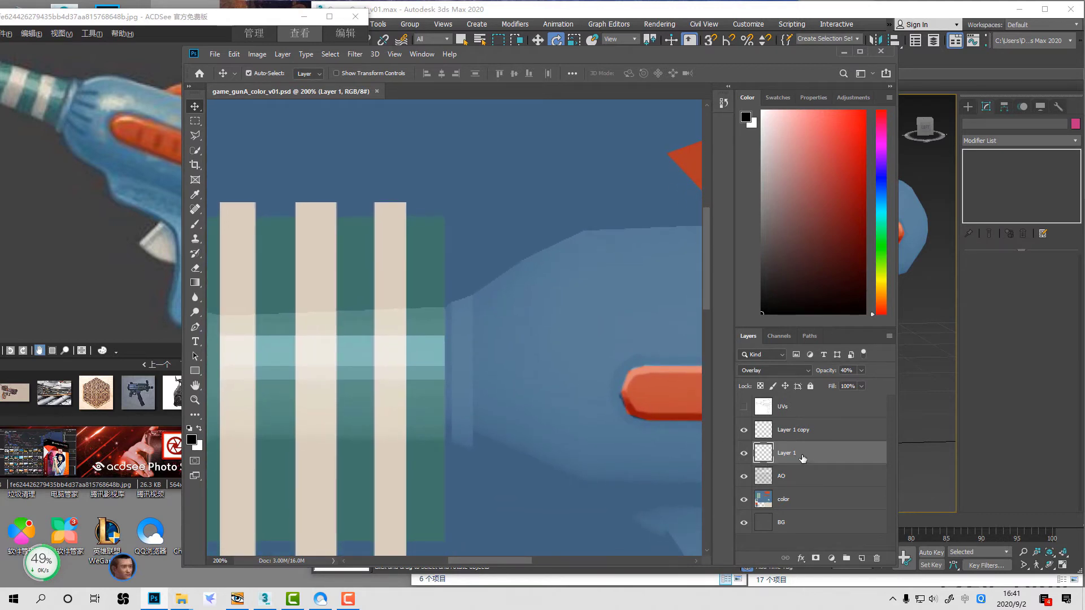
pyautogui.press('z')
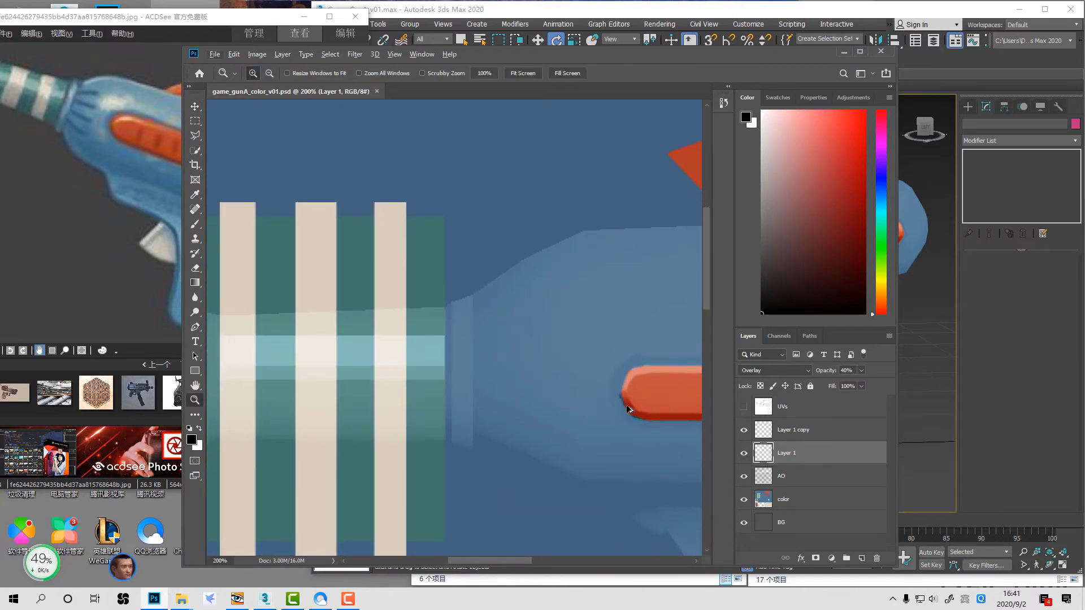
pyautogui.keyDown('alt'); pyautogui.click(629, 409); pyautogui.keyUp('alt')
pyautogui.moveTo(629, 409); pyautogui.dragTo(453, 313)
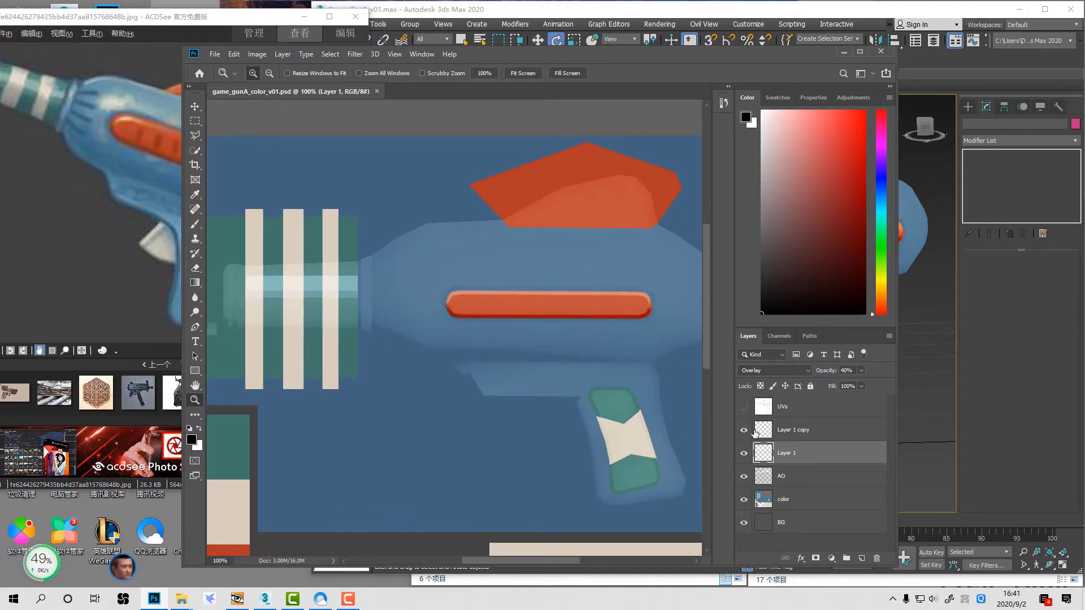
pyautogui.click(744, 432)
pyautogui.press('Delete')
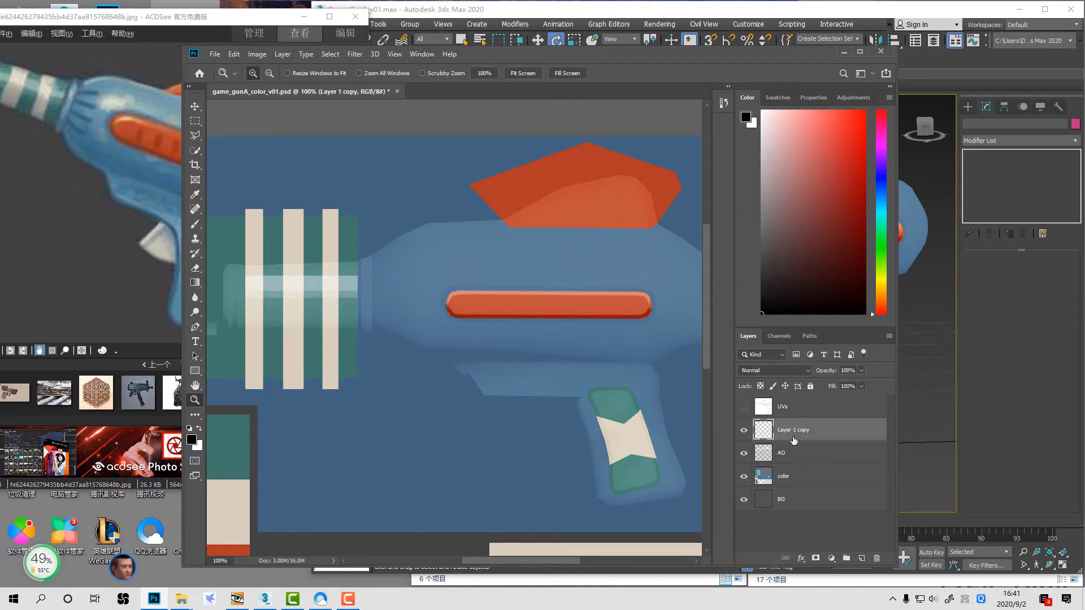
# Step: Compare the texture with the AO and Layer 1 copy layers hidden and shown, and check the gun in 3ds Max
pyautogui.click(744, 453)
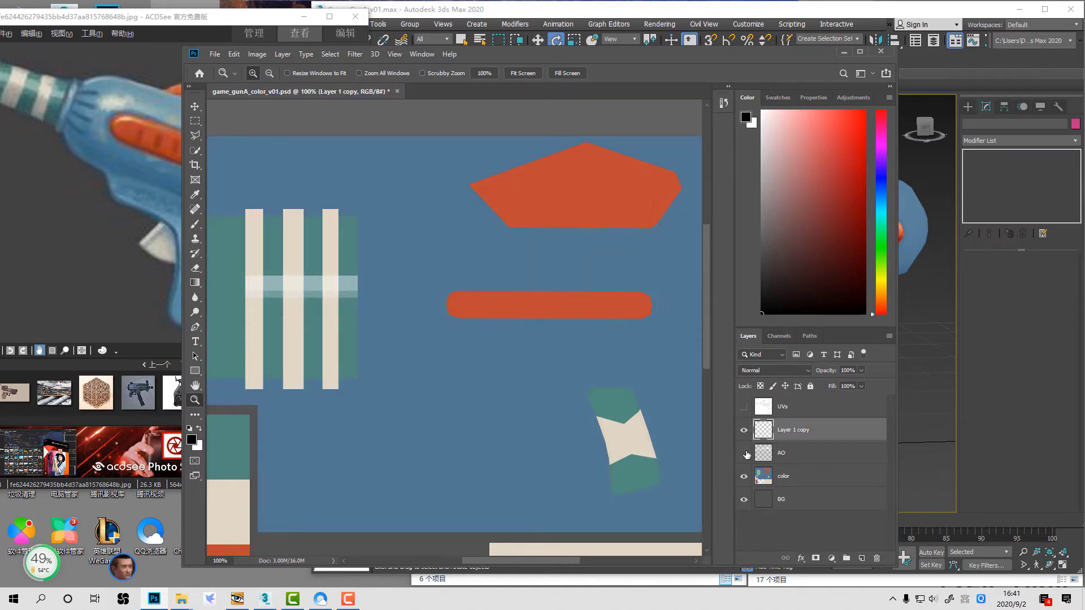
pyautogui.click(744, 453)
pyautogui.click(744, 430)
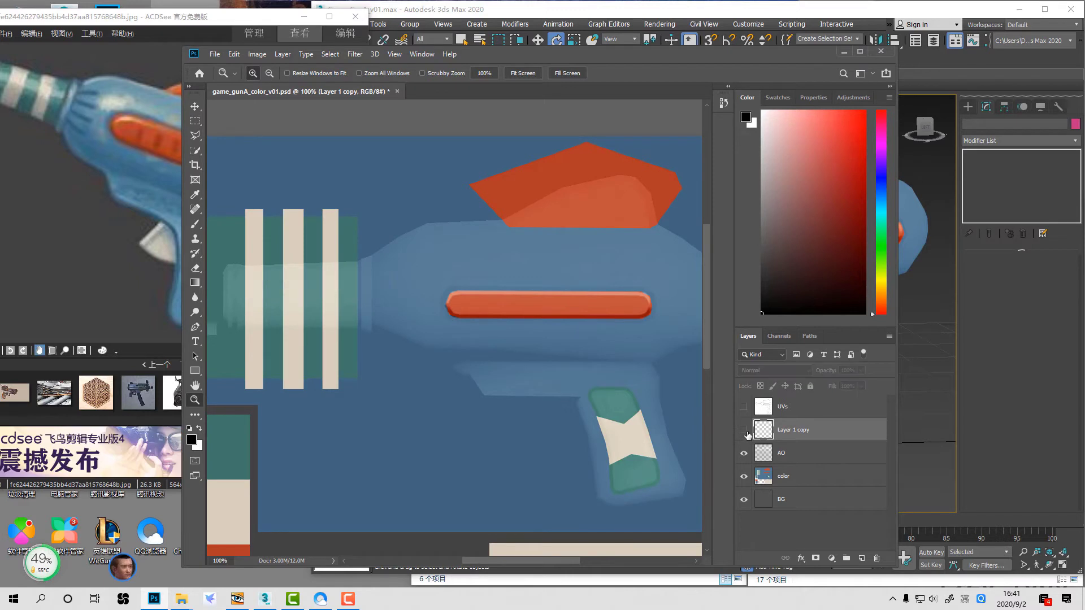
pyautogui.click(744, 430)
pyautogui.click(744, 453)
pyautogui.click(744, 453)
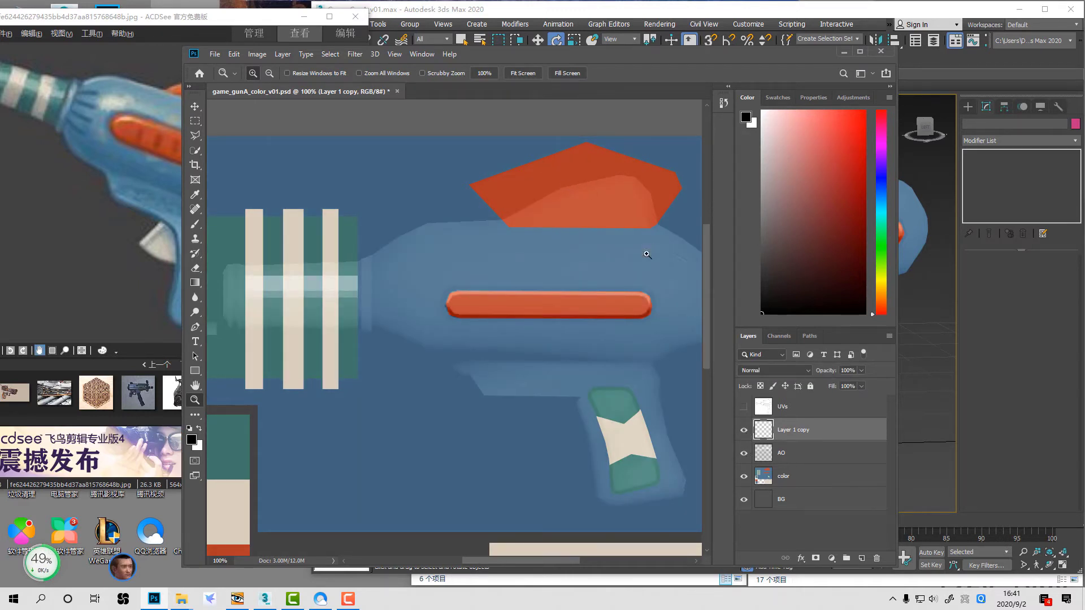
pyautogui.click(958, 420)
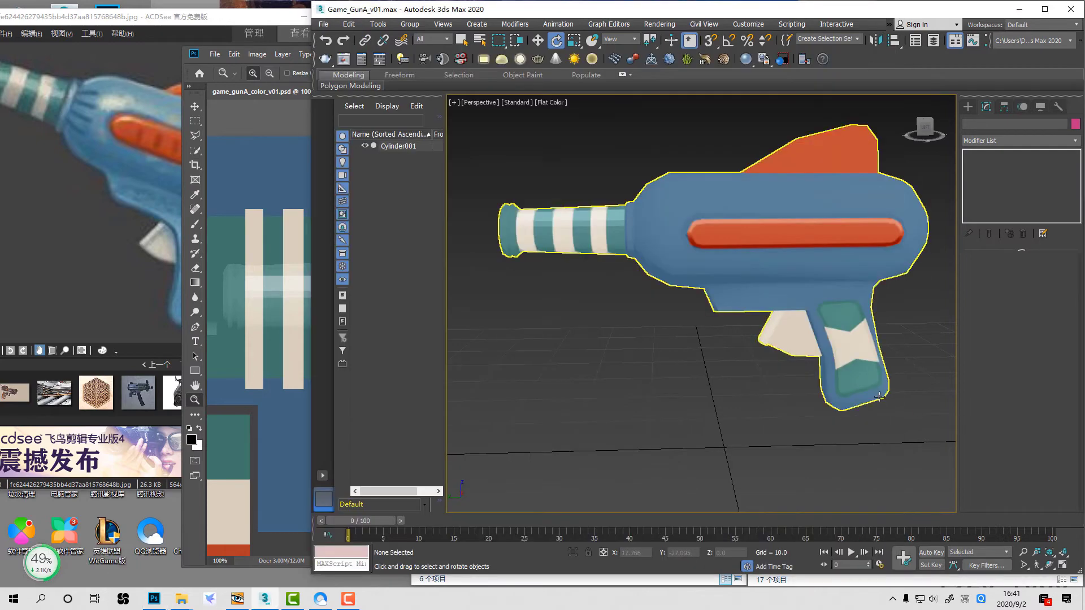
# Step: Return to Photoshop, bring the reference grip into view in ACDSee, and add a new layer above AO for the grip details
pyautogui.click(298, 356)
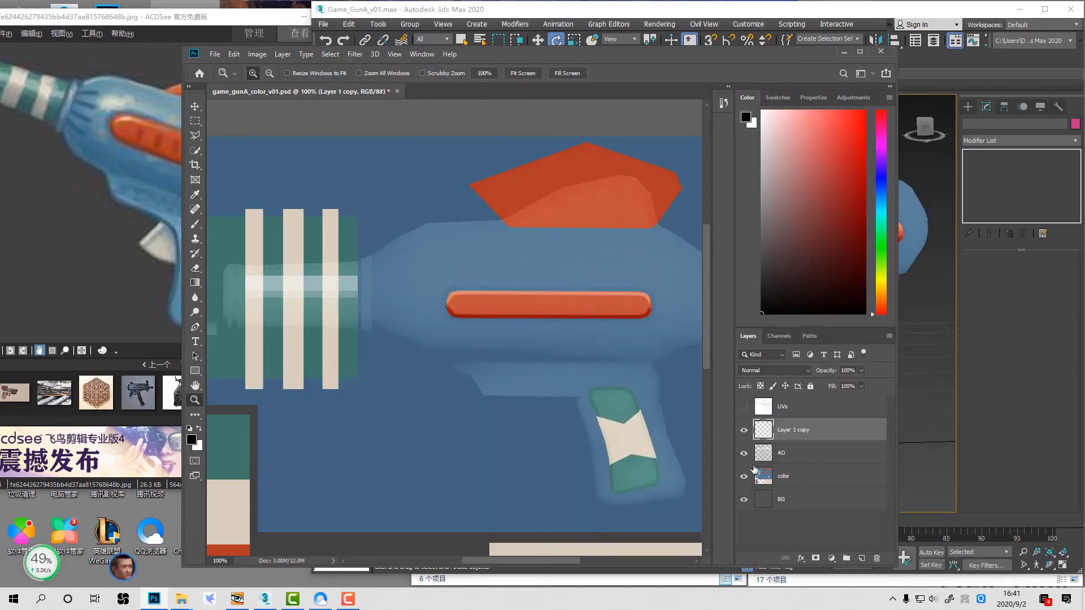
pyautogui.click(808, 480)
pyautogui.moveTo(536, 375); pyautogui.dragTo(691, 487)
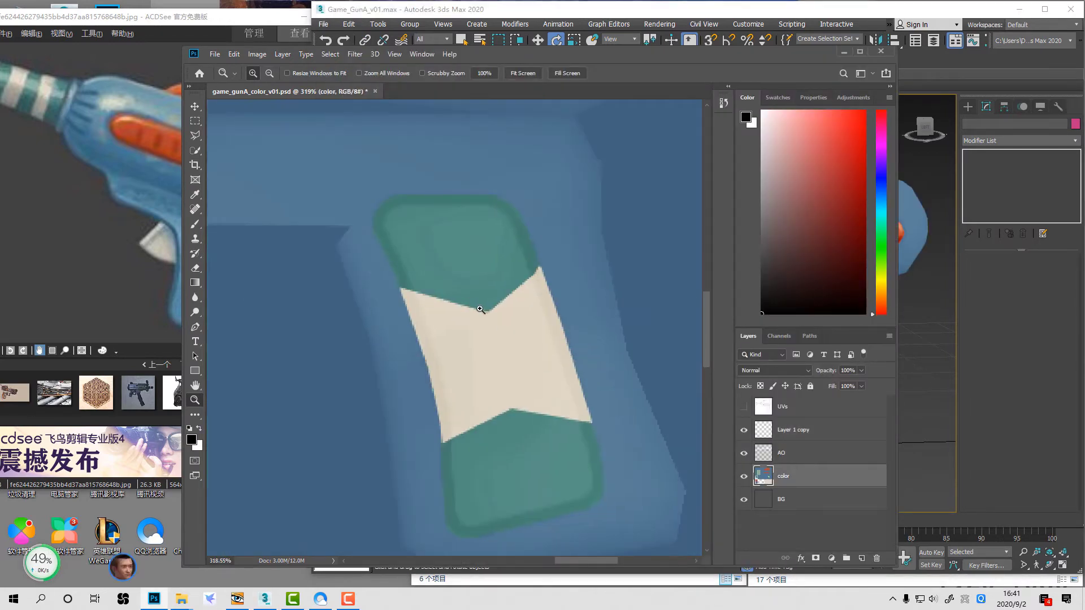
pyautogui.press('m')
pyautogui.moveTo(244, 23); pyautogui.dragTo(135, 21)
pyautogui.click(539, 406)
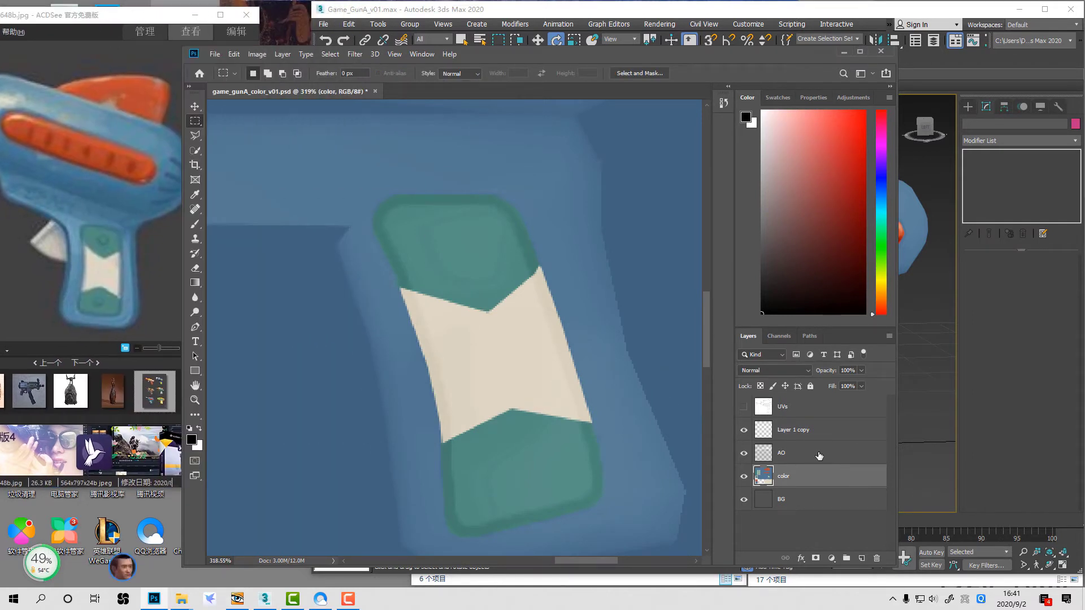
pyautogui.click(819, 455)
pyautogui.click(861, 558)
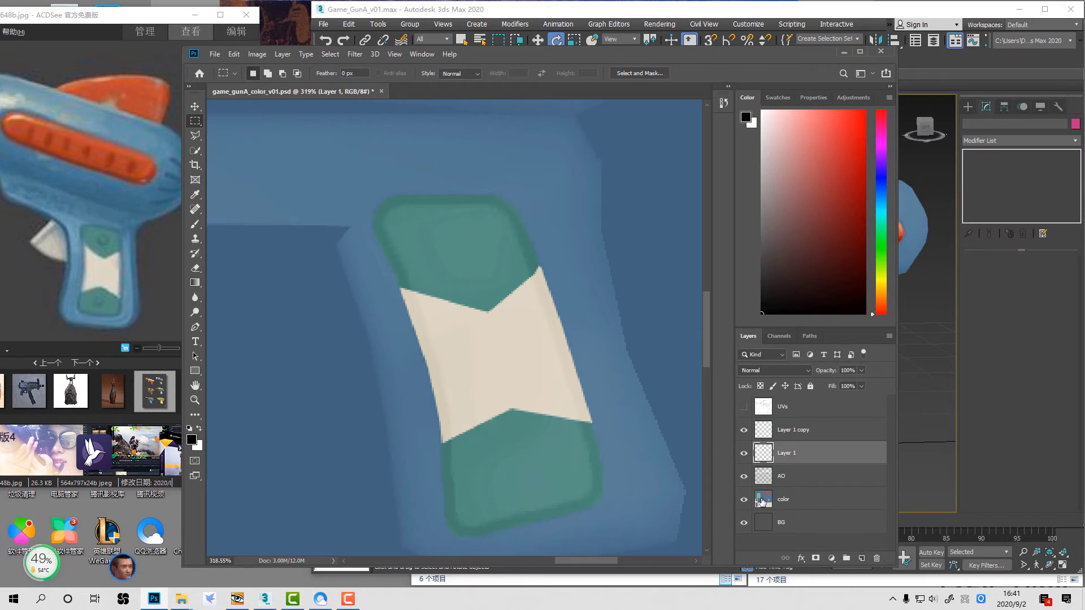
# Step: Make a small circular selection in the middle of the grip's upper green patch
pyautogui.moveTo(448, 222); pyautogui.dragTo(502, 276)
pyautogui.hotkey('shift', 'm')
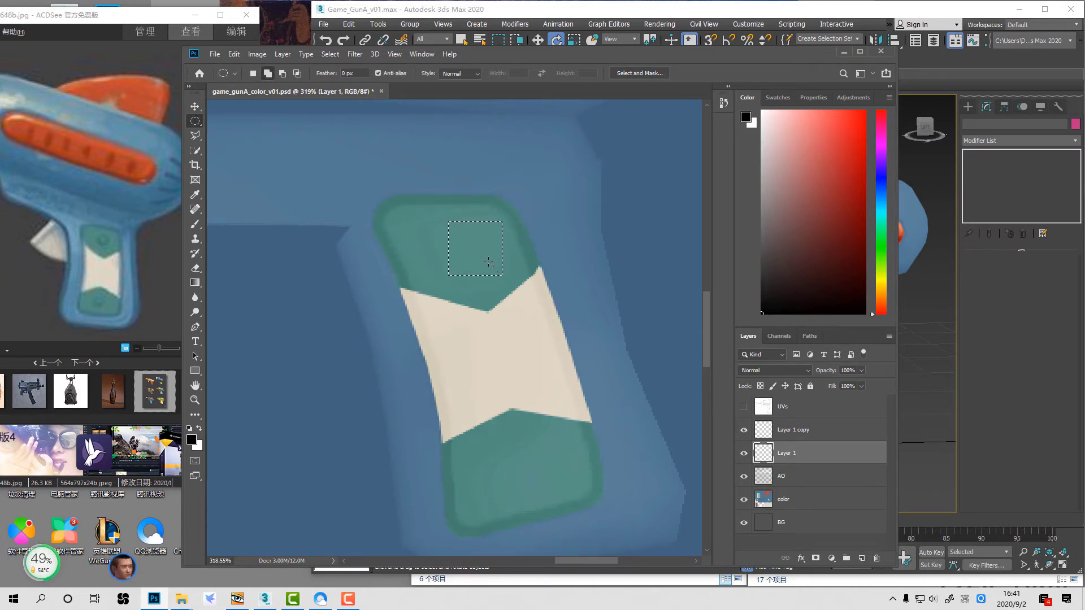
pyautogui.keyDown('shift'); pyautogui.moveTo(423, 216); pyautogui.dragTo(472, 258); pyautogui.keyUp('shift')
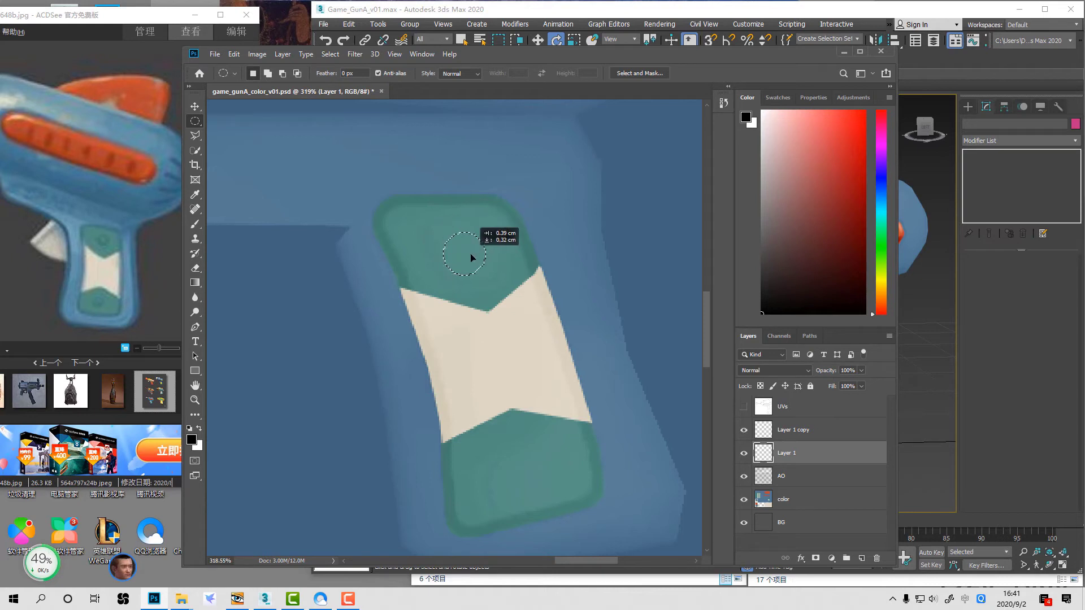
pyautogui.moveTo(425, 210)
pyautogui.keyDown('shift'); pyautogui.mouseDown()
pyautogui.moveTo(479, 256)
pyautogui.moveTo(466, 246)
pyautogui.moveTo(467, 265)
pyautogui.mouseUp(); pyautogui.keyUp('shift')
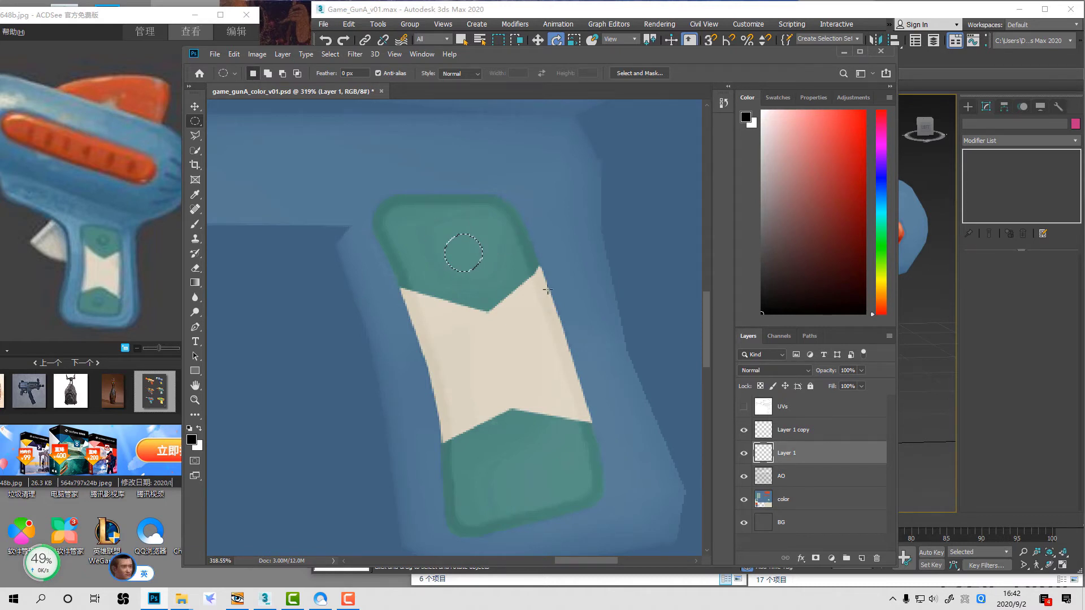
# Step: Brush dark green sampled from the patch's rim around the inside of the circular selection and deselect
pyautogui.press('b')
pyautogui.keyDown('alt'); pyautogui.click(389, 244); pyautogui.keyUp('alt')
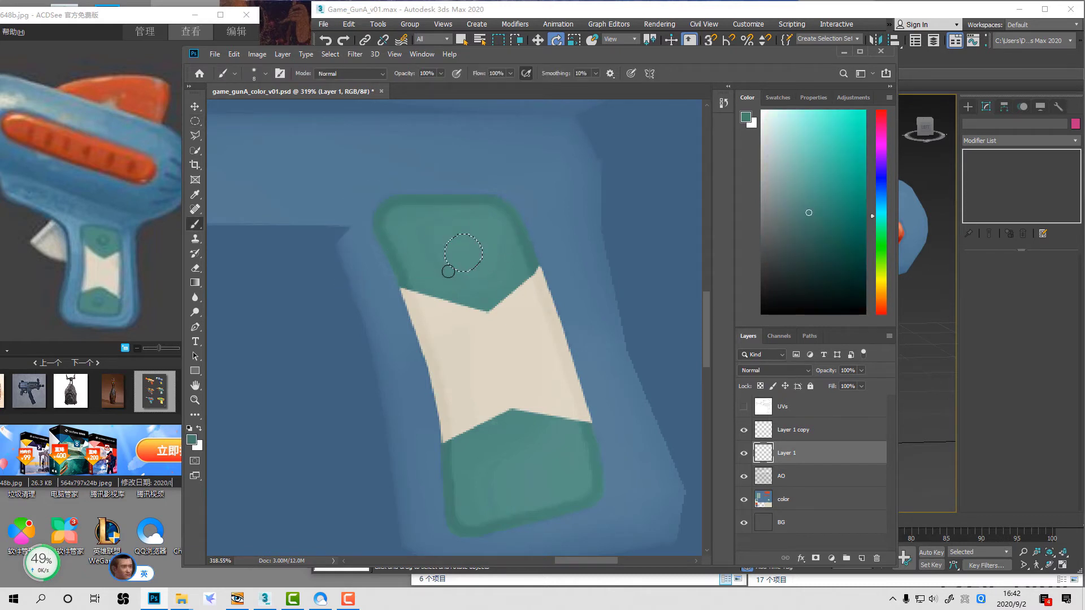
pyautogui.press(']')
pyautogui.press(']')
pyautogui.press(']')
pyautogui.hotkey('ctrl', 'z')
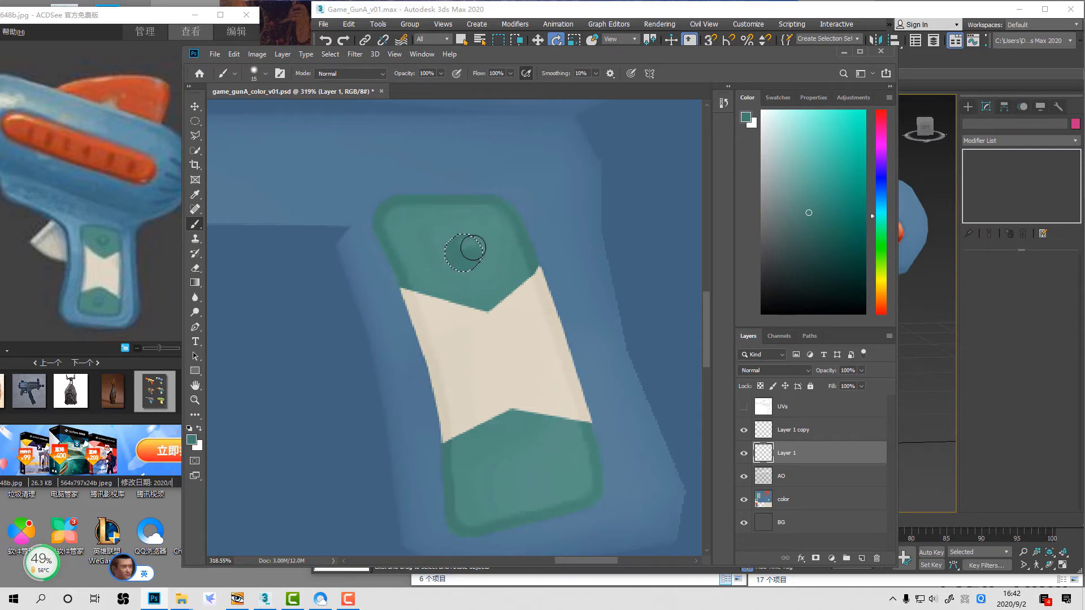
pyautogui.moveTo(473, 248)
pyautogui.mouseDown()
pyautogui.moveTo(474, 259)
pyautogui.moveTo(446, 244)
pyautogui.mouseUp()
pyautogui.hotkey('ctrl', 'd')
# Step: Soften the round button with lighter green sampled from the patch and dodge a glossy highlight onto its centre
pyautogui.keyDown('alt'); pyautogui.click(505, 261); pyautogui.keyUp('alt')
pyautogui.hotkey('shift', '3')
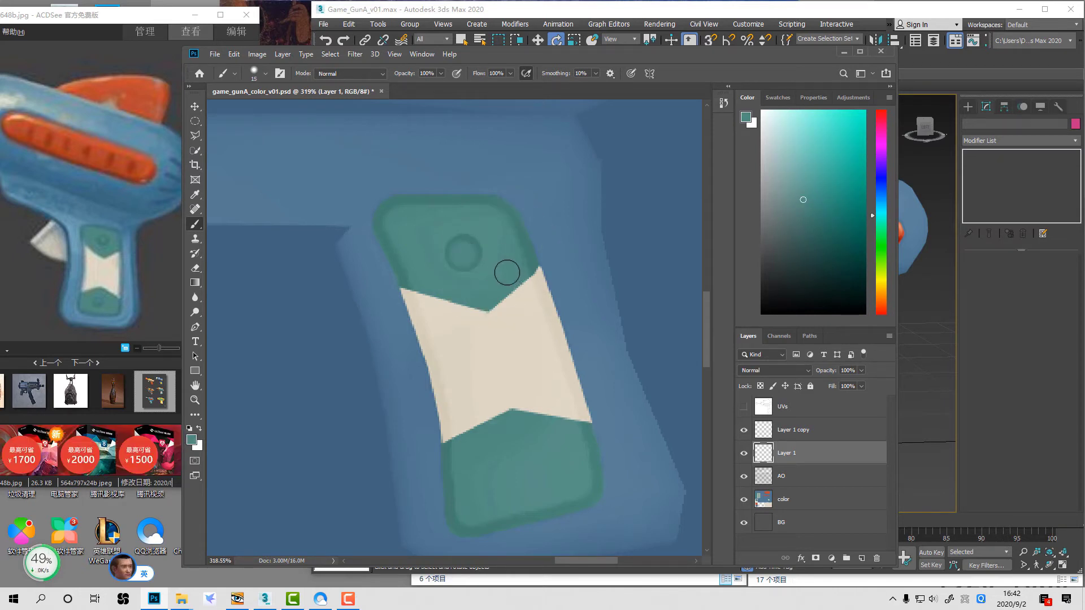
pyautogui.click(464, 252)
pyautogui.press('o')
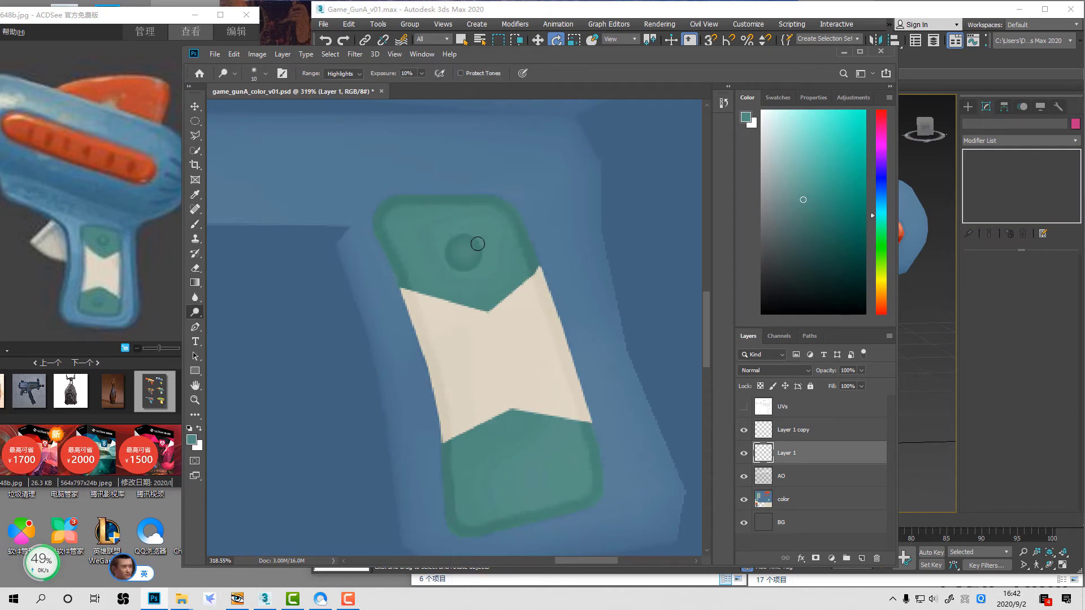
pyautogui.press(']')
pyautogui.moveTo(459, 248); pyautogui.dragTo(475, 261)
pyautogui.press('[')
pyautogui.press('[')
pyautogui.click(459, 247)
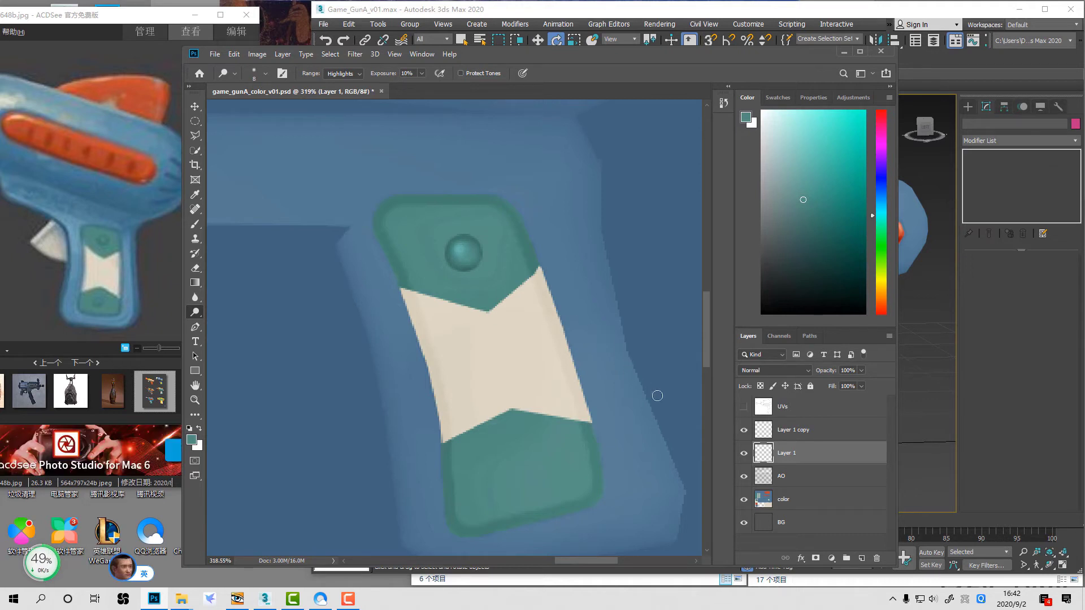
# Step: Duplicate the round button onto the grip's lower green patch and merge the copy into Layer 1
pyautogui.press('v')
pyautogui.moveTo(501, 279)
pyautogui.keyDown('alt'); pyautogui.mouseDown()
pyautogui.moveTo(553, 390)
pyautogui.moveTo(550, 468)
pyautogui.mouseUp(); pyautogui.keyUp('alt')
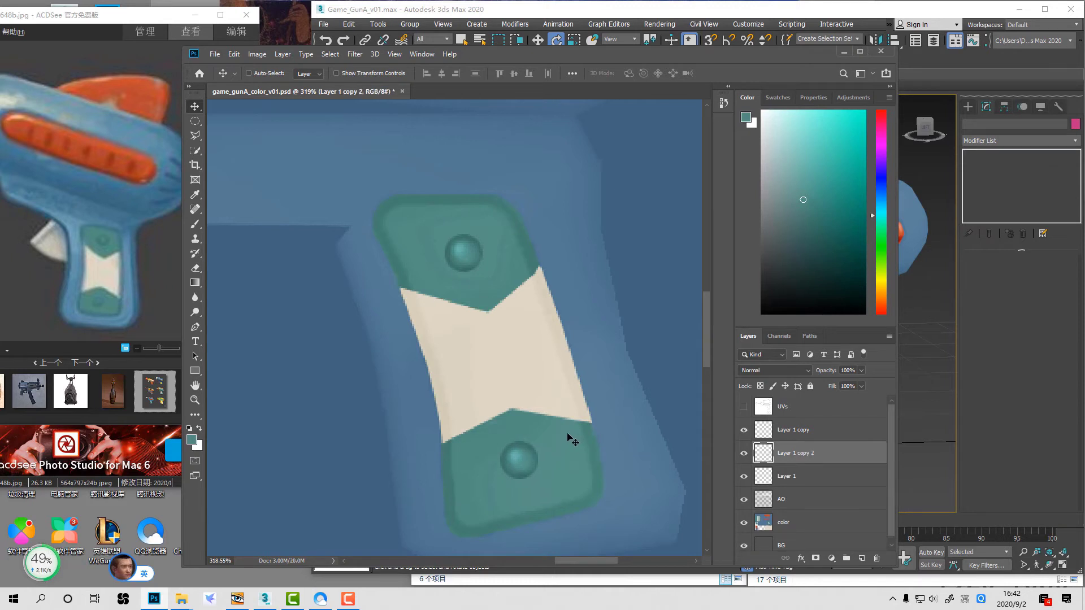
pyautogui.hotkey('ctrl', 'e')
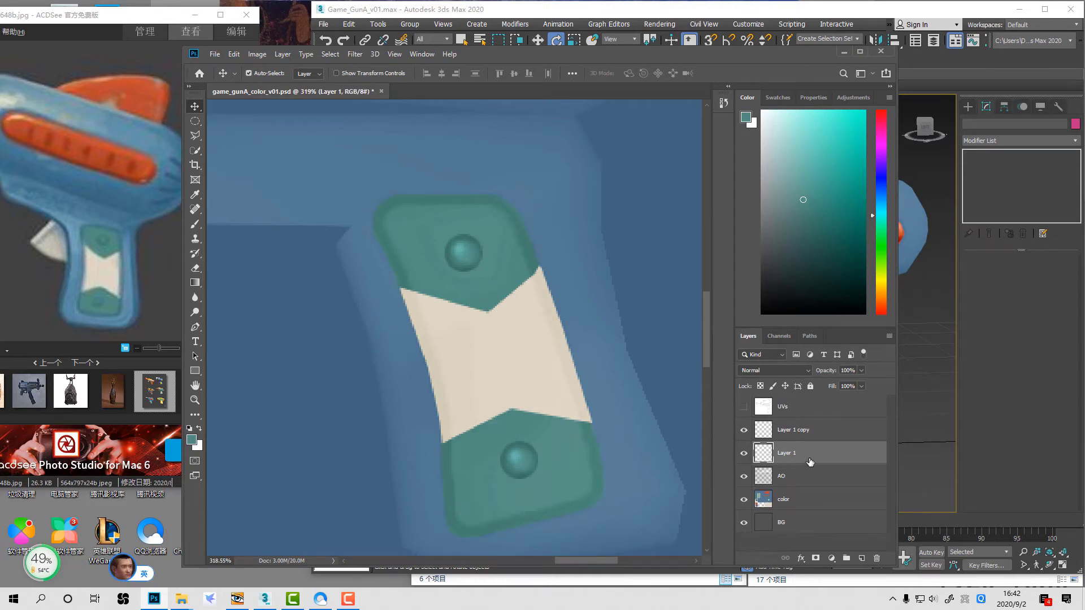
# Step: Compare the grip with the Layer 1 buttons hidden and shown
pyautogui.moveTo(806, 460); pyautogui.dragTo(804, 486)
pyautogui.hotkey('ctrl', ']')
pyautogui.click(742, 499)
pyautogui.click(744, 499)
pyautogui.moveTo(791, 454)
pyautogui.mouseDown()
pyautogui.moveTo(787, 483)
pyautogui.moveTo(789, 459)
pyautogui.mouseUp()
pyautogui.click(743, 453)
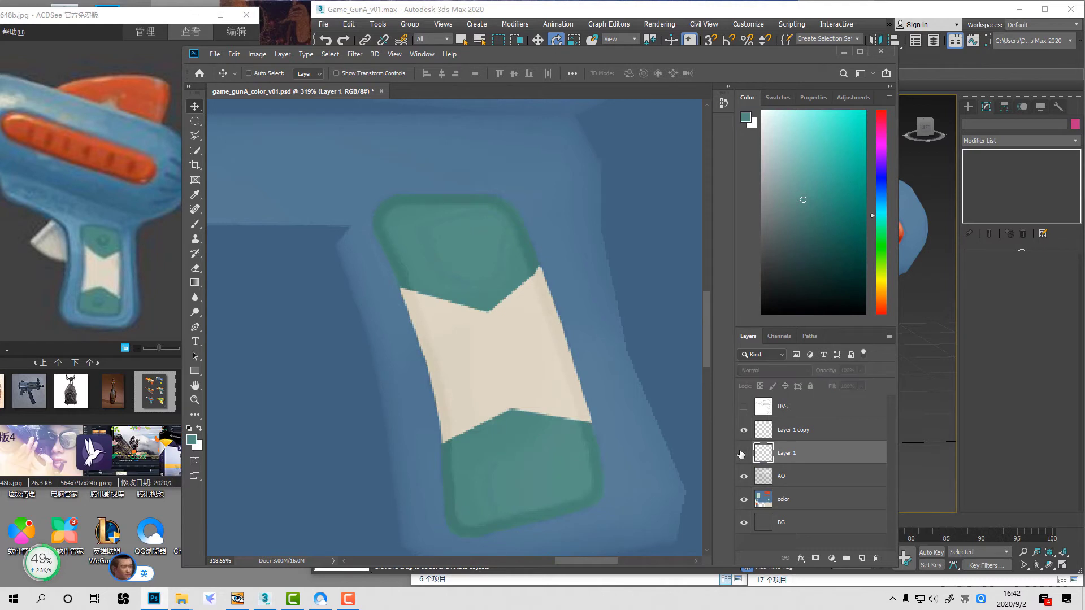
pyautogui.click(742, 453)
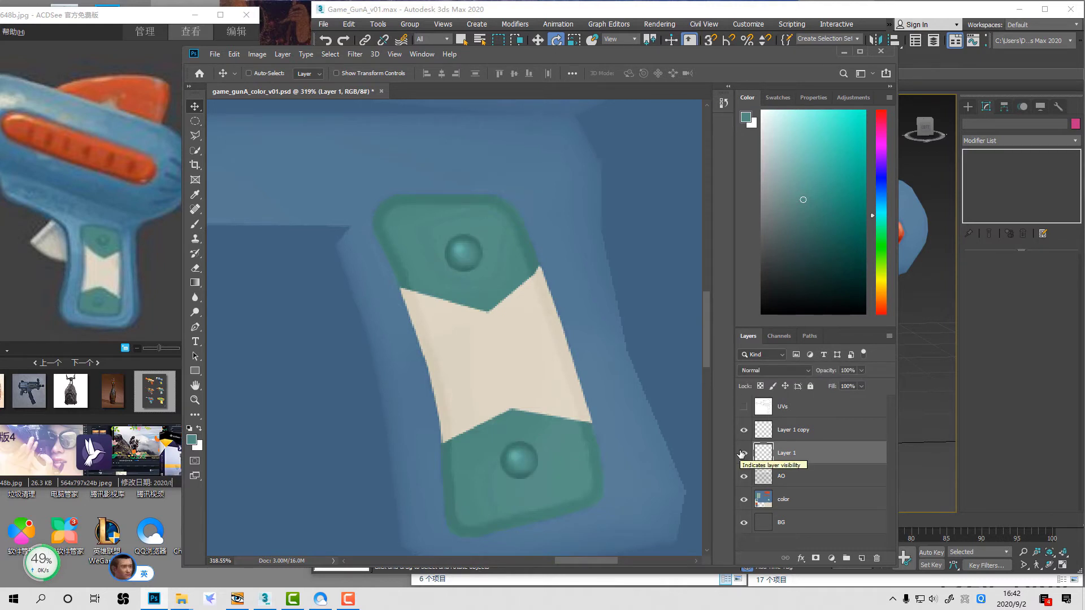
# Step: Desaturate the buttons on Layer 1 to grey and set the layer's blend mode to Soft Light
pyautogui.click(742, 454)
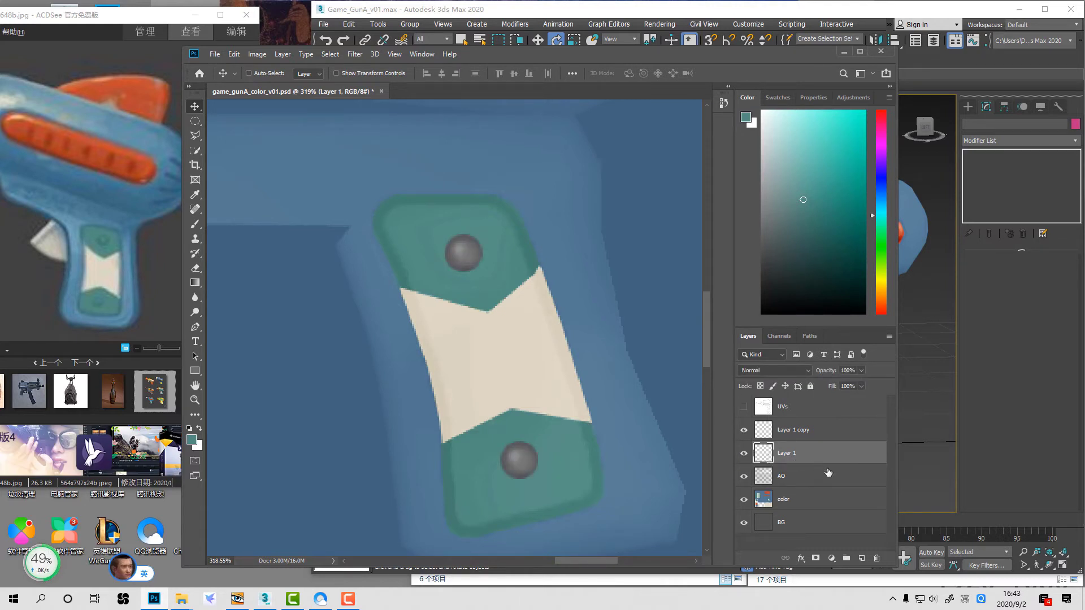
pyautogui.click(766, 370)
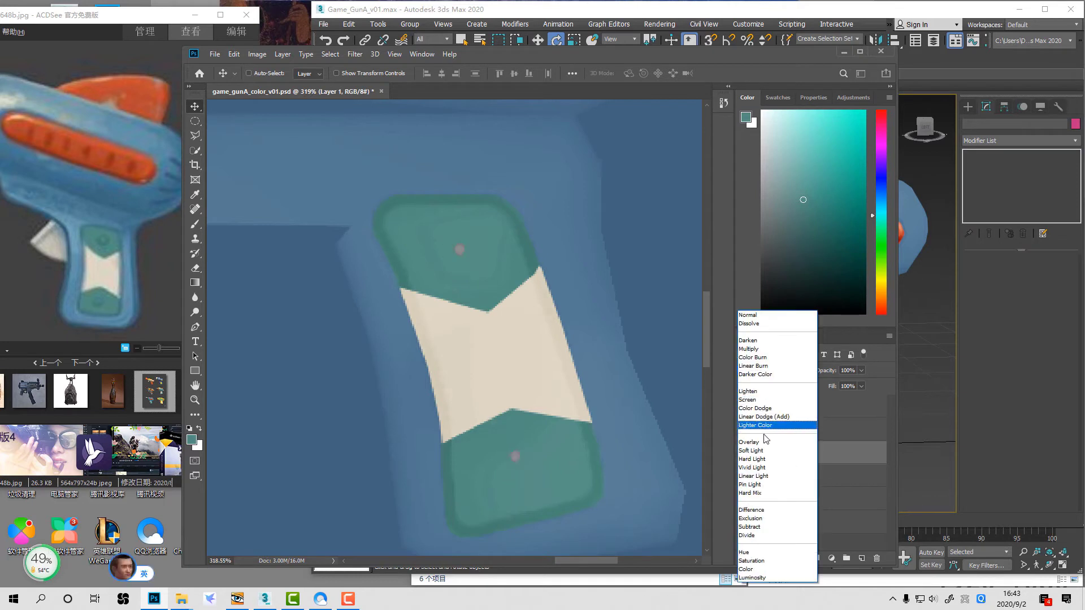
pyautogui.click(764, 451)
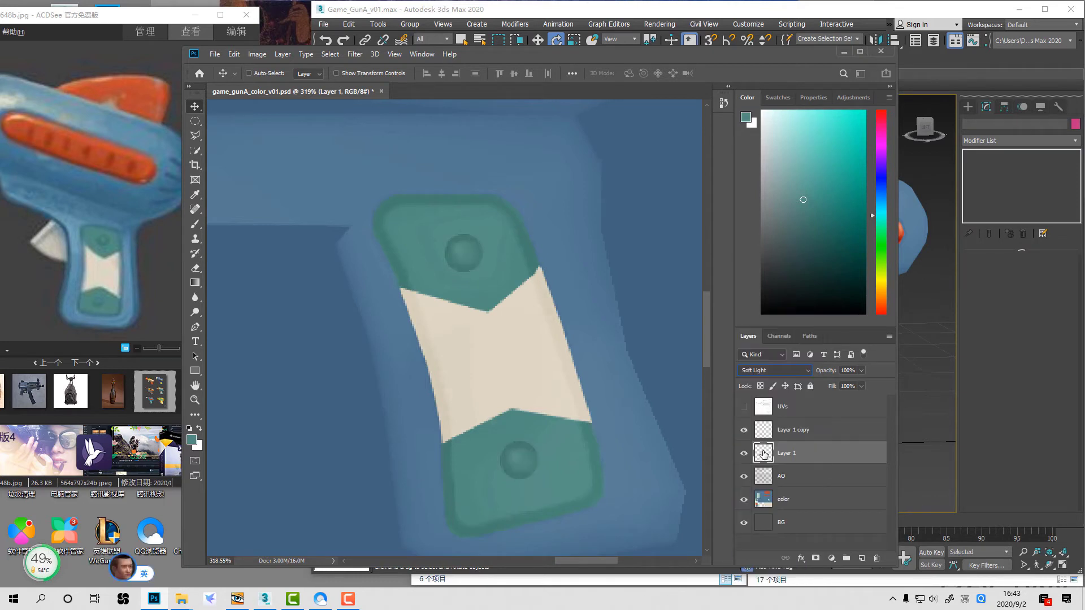
# Step: Try to merge the selected Layer 1 and AO layers together, and undo the merge
pyautogui.keyDown('ctrl'); pyautogui.click(797, 483); pyautogui.keyUp('ctrl')
pyautogui.hotkey('ctrl', 'e')
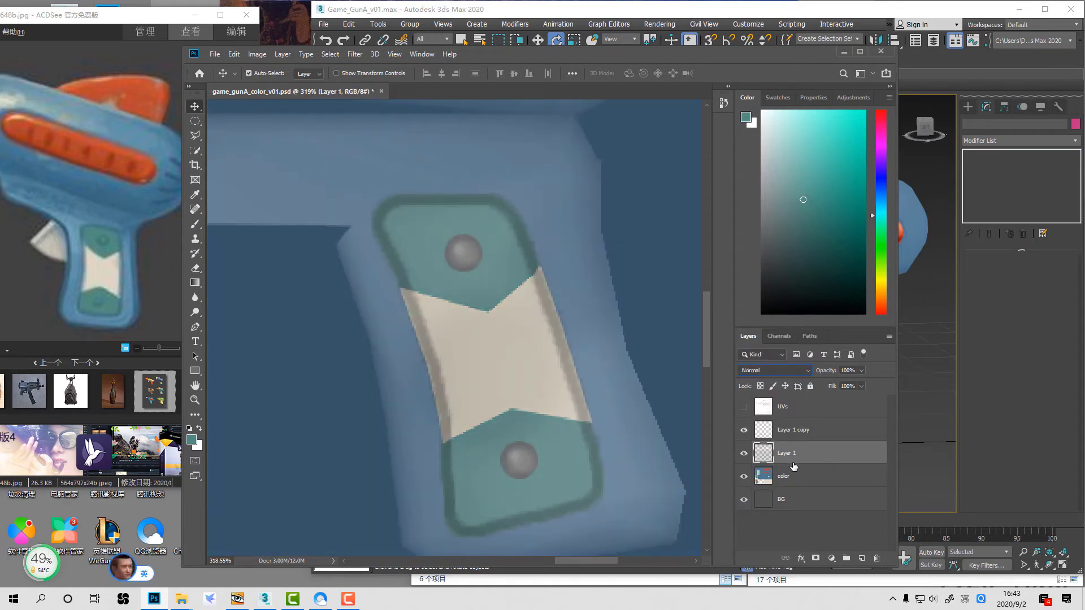
pyautogui.hotkey('ctrl', 'shift', 'z')
pyautogui.hotkey('ctrl', 'shift', 'z')
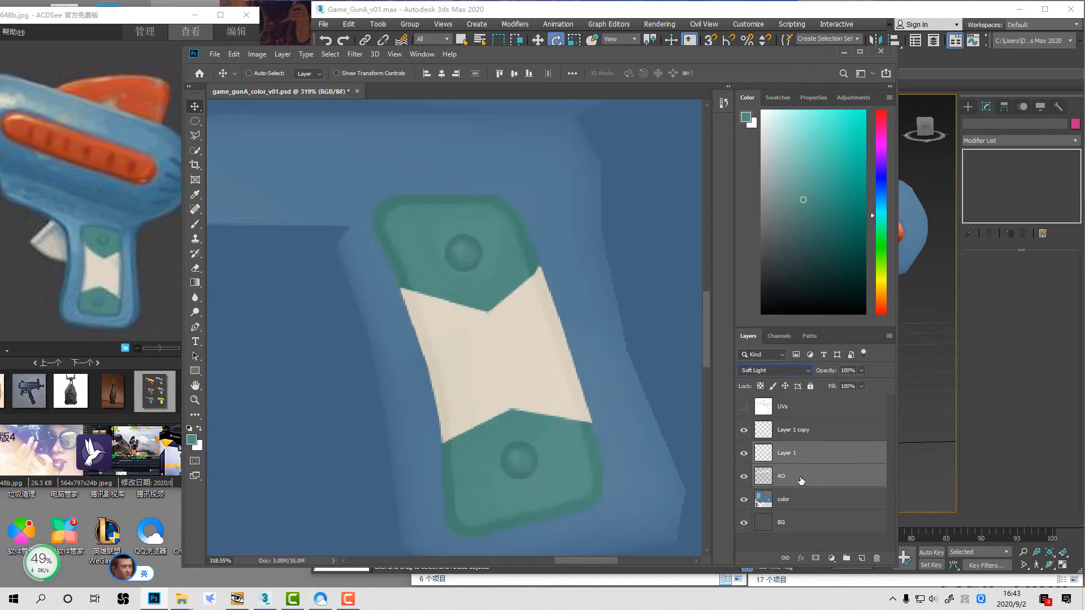
# Step: Merge Layer 1 with the grip buttons down into the AO layer, keeping Soft Light blending
pyautogui.click(800, 479)
pyautogui.click(798, 456)
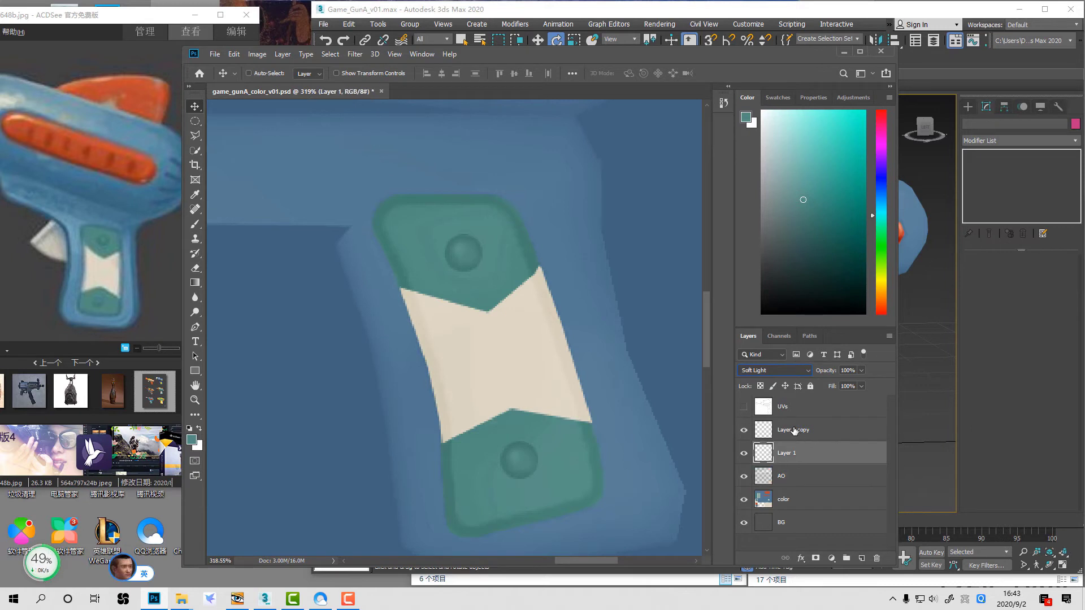
pyautogui.press('Delete')
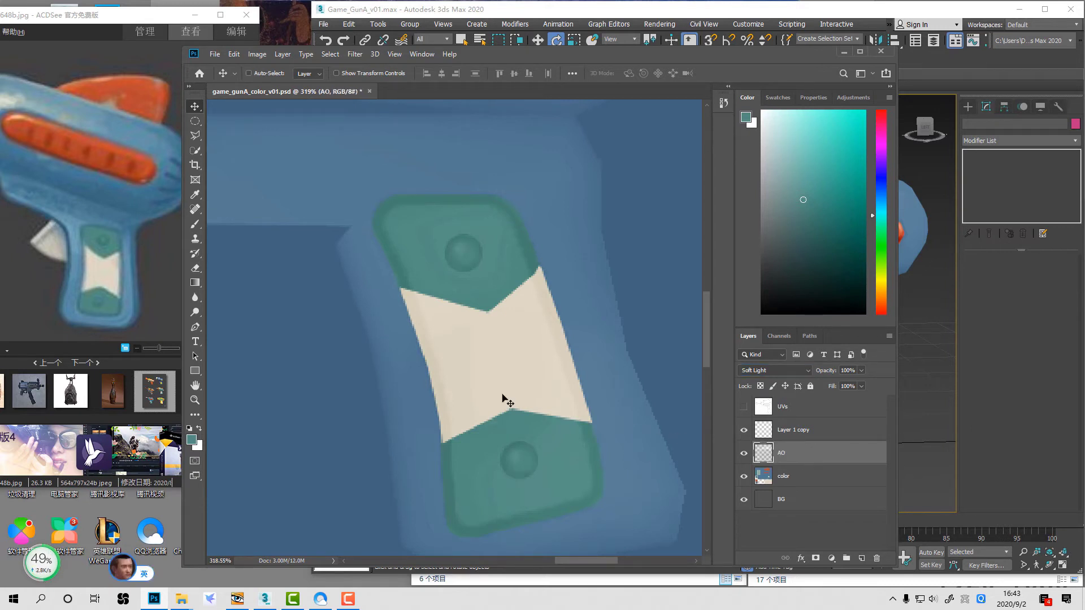
# Step: Examine the grip and barrel with the Layer 1 copy highlights hidden and shown
pyautogui.press('z')
pyautogui.keyDown('alt'); pyautogui.click(580, 357); pyautogui.keyUp('alt')
pyautogui.keyDown('alt'); pyautogui.click(582, 363); pyautogui.keyUp('alt')
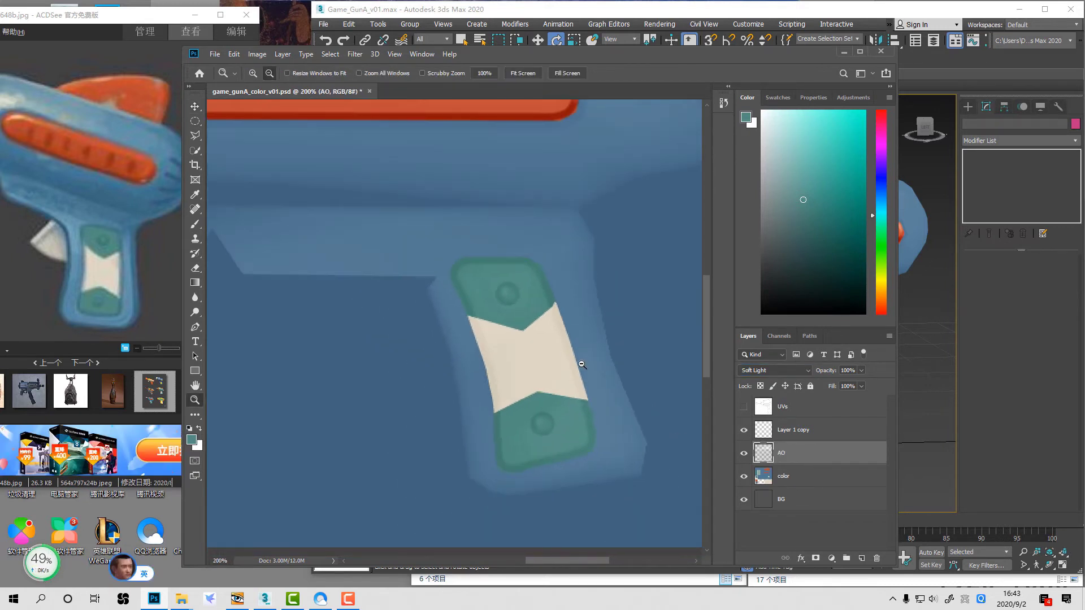
pyautogui.keyDown('alt'); pyautogui.click(582, 363); pyautogui.keyUp('alt')
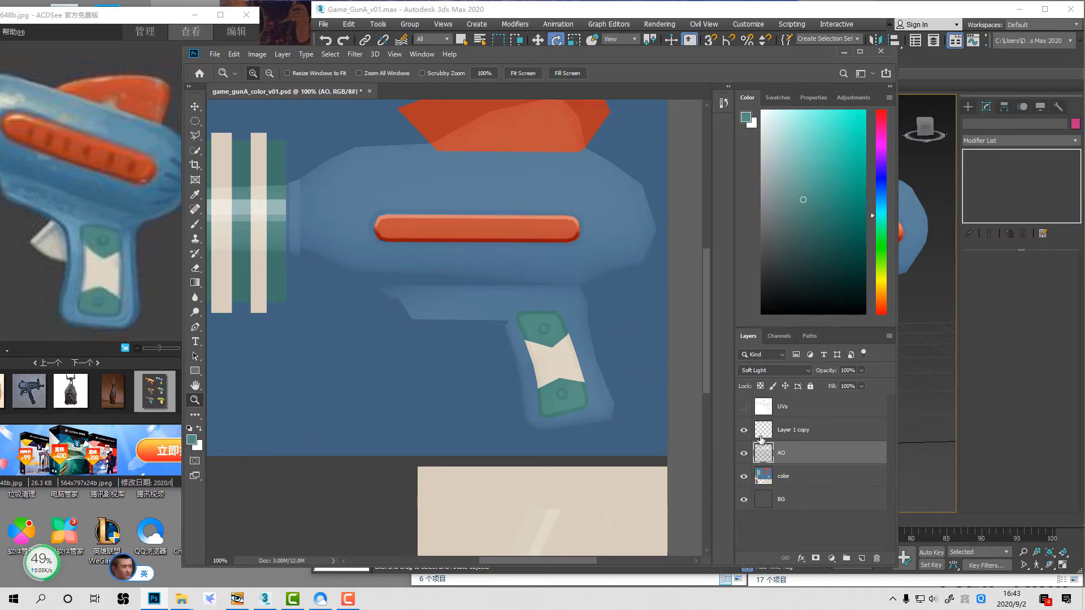
pyautogui.click(565, 329)
pyautogui.click(777, 430)
pyautogui.click(744, 431)
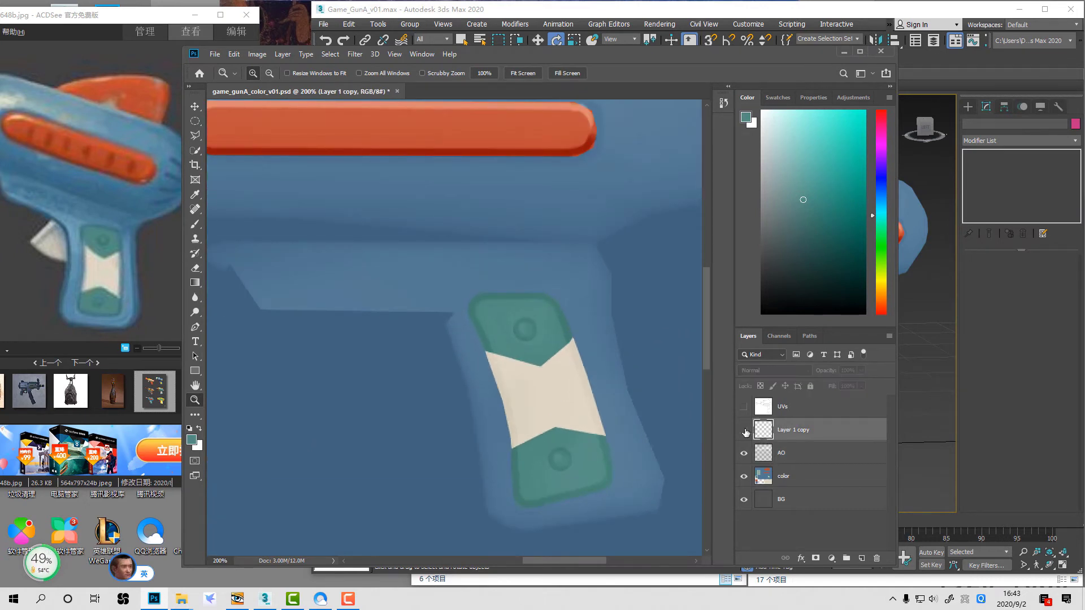
pyautogui.moveTo(339, 262); pyautogui.dragTo(655, 439)
pyautogui.click(743, 431)
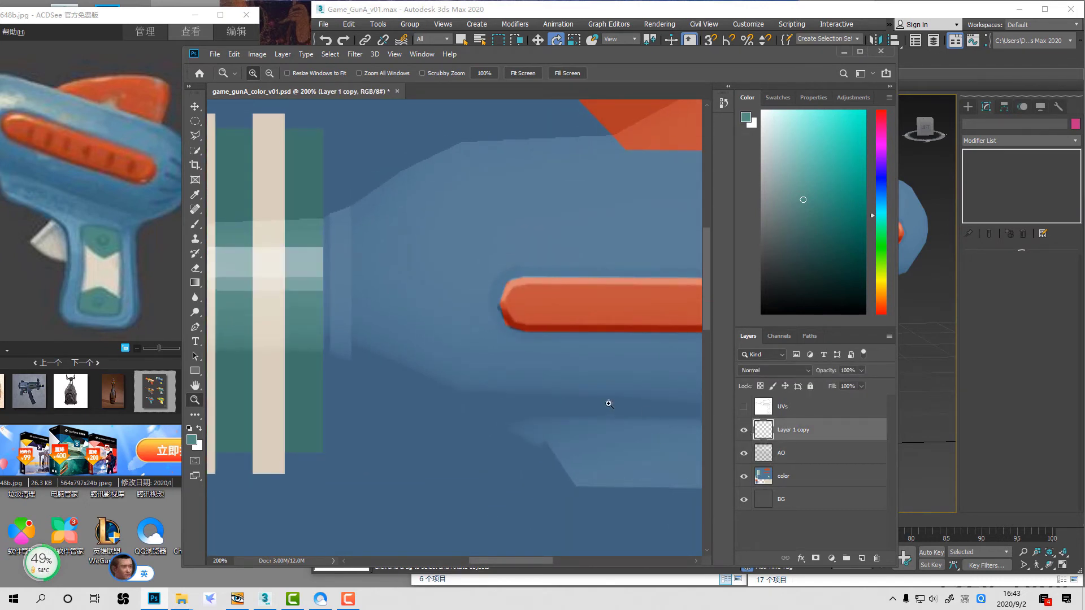
# Step: Set the Layer 1 copy highlight layer to Soft Light and merge it down into the AO layer
pyautogui.keyDown('alt'); pyautogui.click(602, 389); pyautogui.keyUp('alt')
pyautogui.click(774, 371)
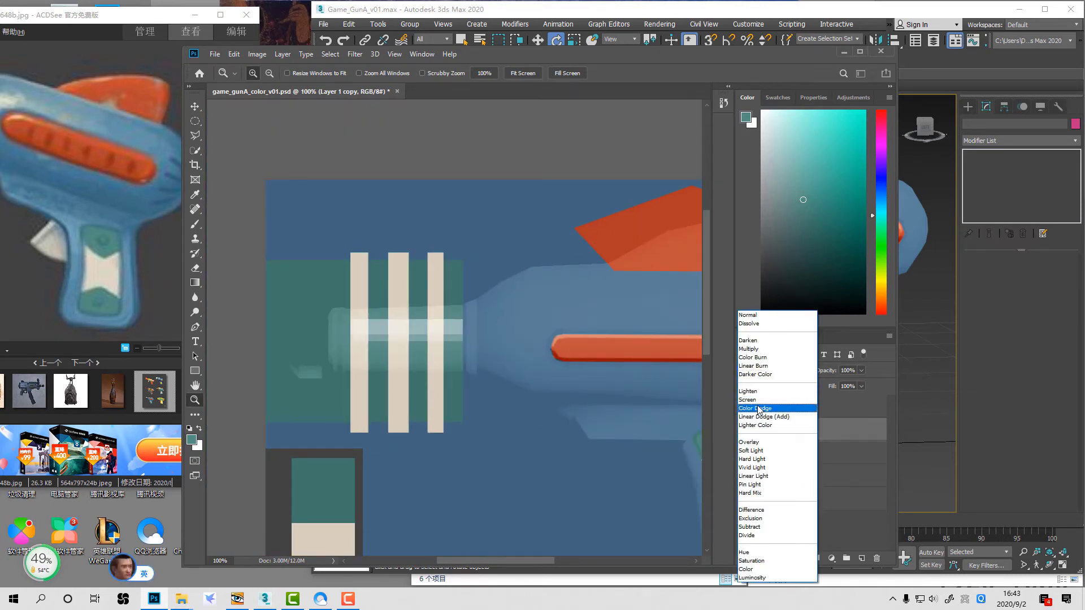
pyautogui.click(751, 450)
pyautogui.moveTo(606, 383); pyautogui.dragTo(445, 282)
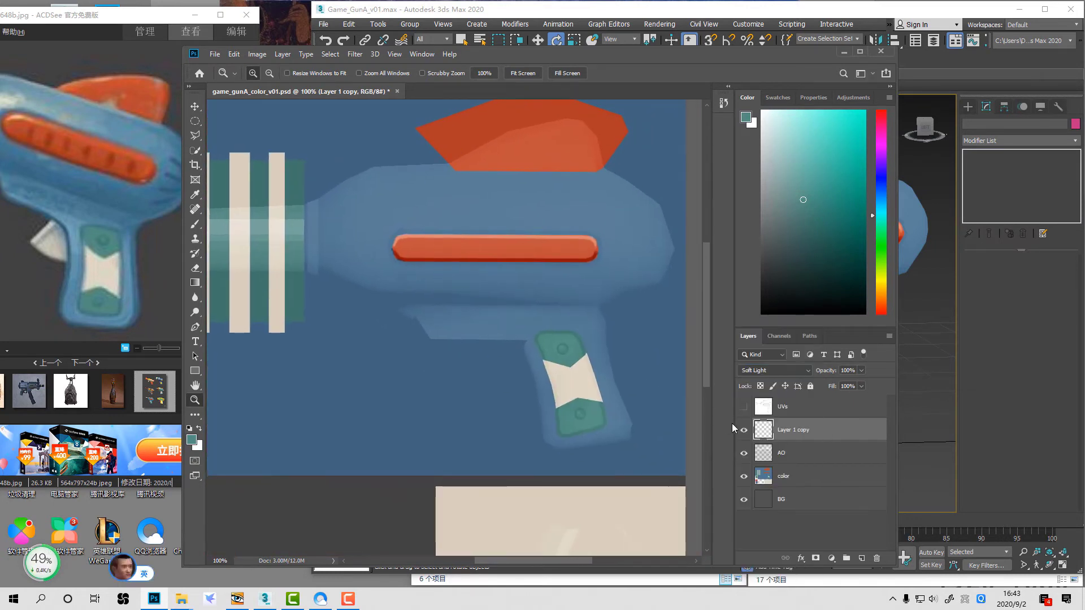
pyautogui.press('Delete')
# Step: Compare the whole texture with the AO and color layers individually hidden and shown
pyautogui.keyDown('alt'); pyautogui.click(571, 379); pyautogui.keyUp('alt')
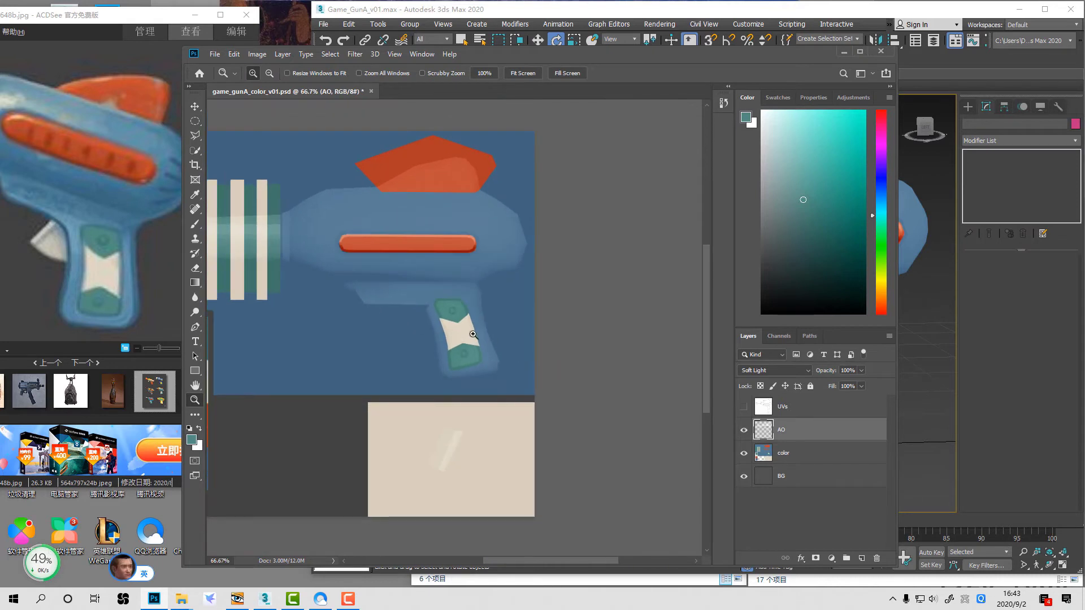
pyautogui.moveTo(571, 379); pyautogui.dragTo(706, 393)
pyautogui.click(743, 431)
pyautogui.click(743, 430)
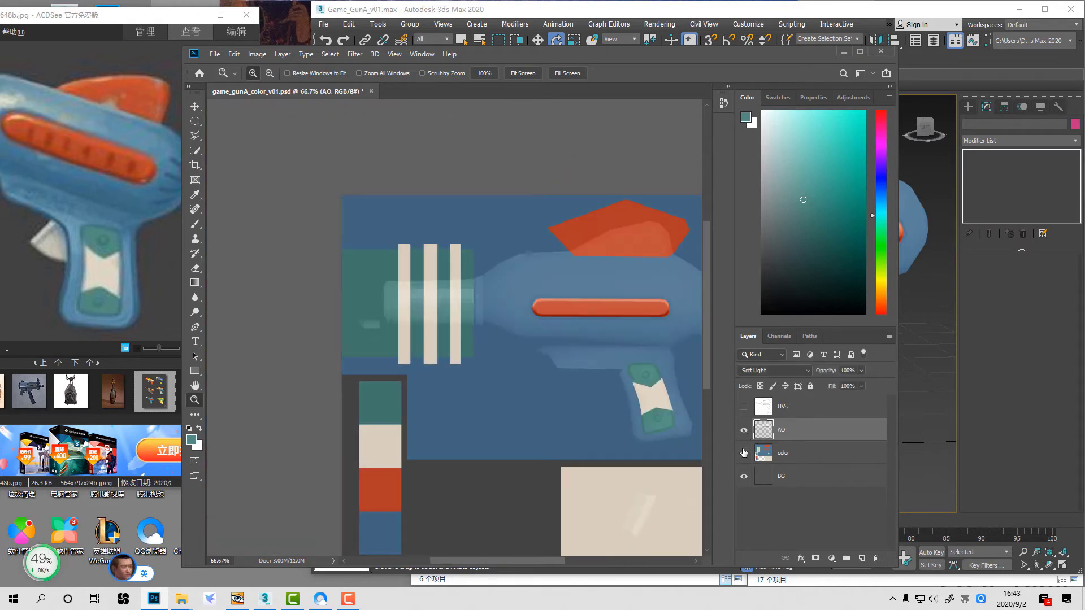
pyautogui.click(744, 452)
pyautogui.moveTo(621, 398); pyautogui.dragTo(530, 360)
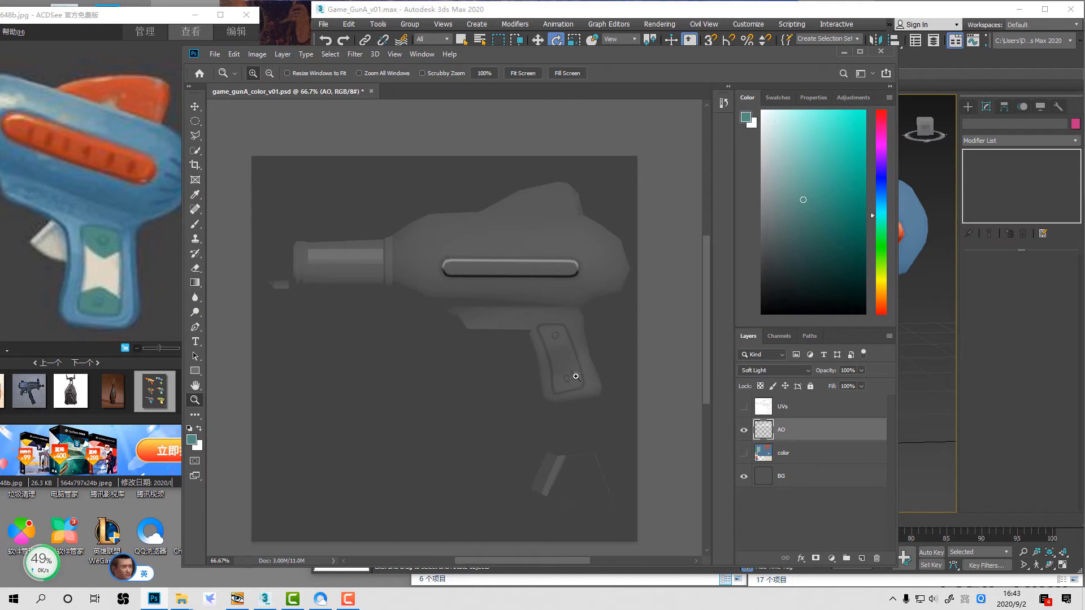
pyautogui.click(743, 430)
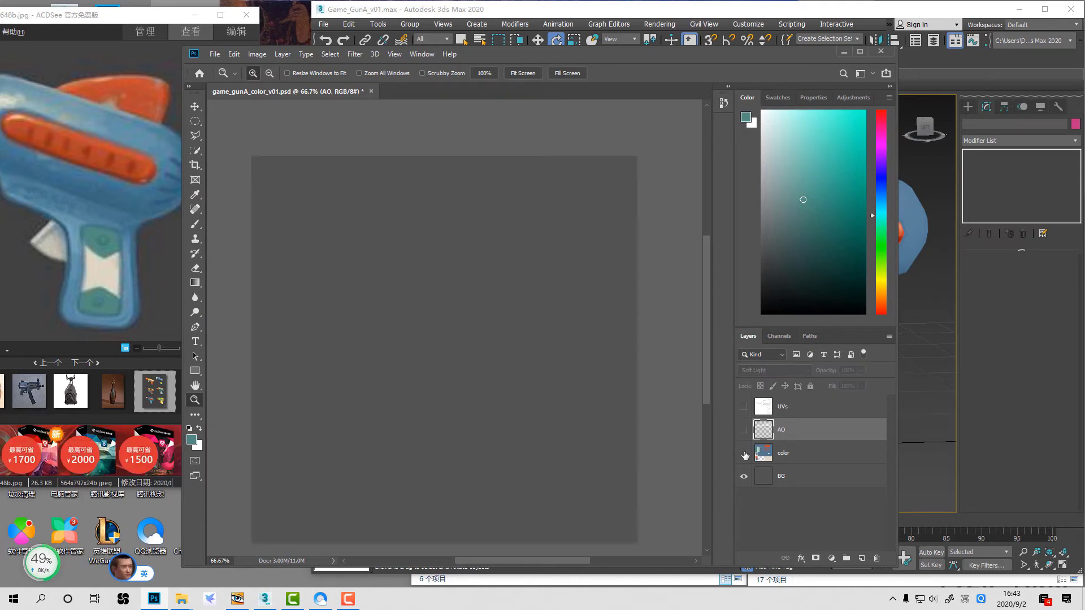
pyautogui.click(743, 453)
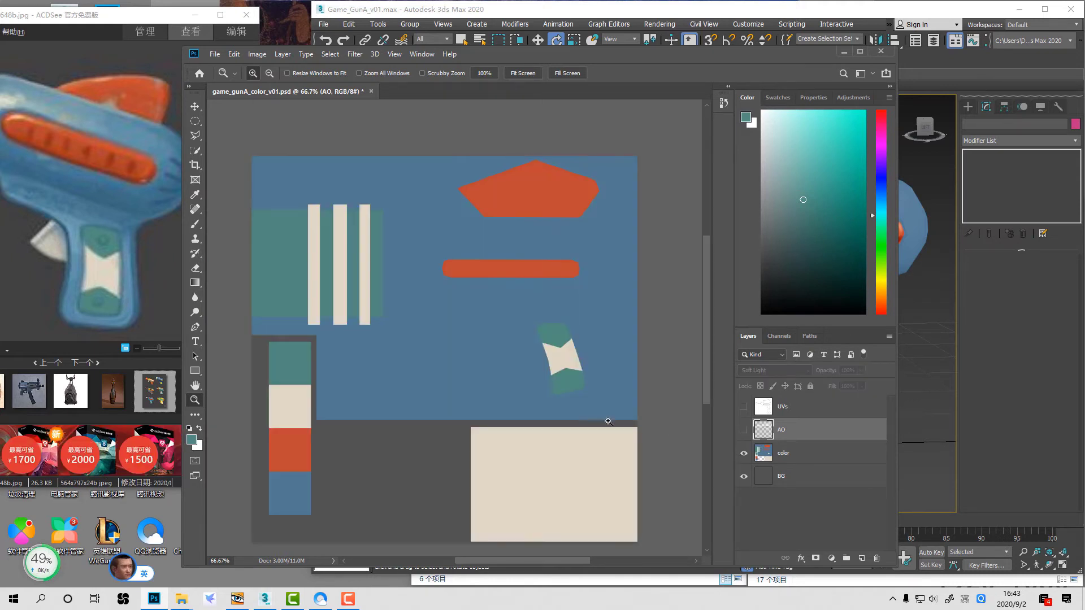
pyautogui.click(744, 430)
pyautogui.click(744, 430)
pyautogui.click(744, 430)
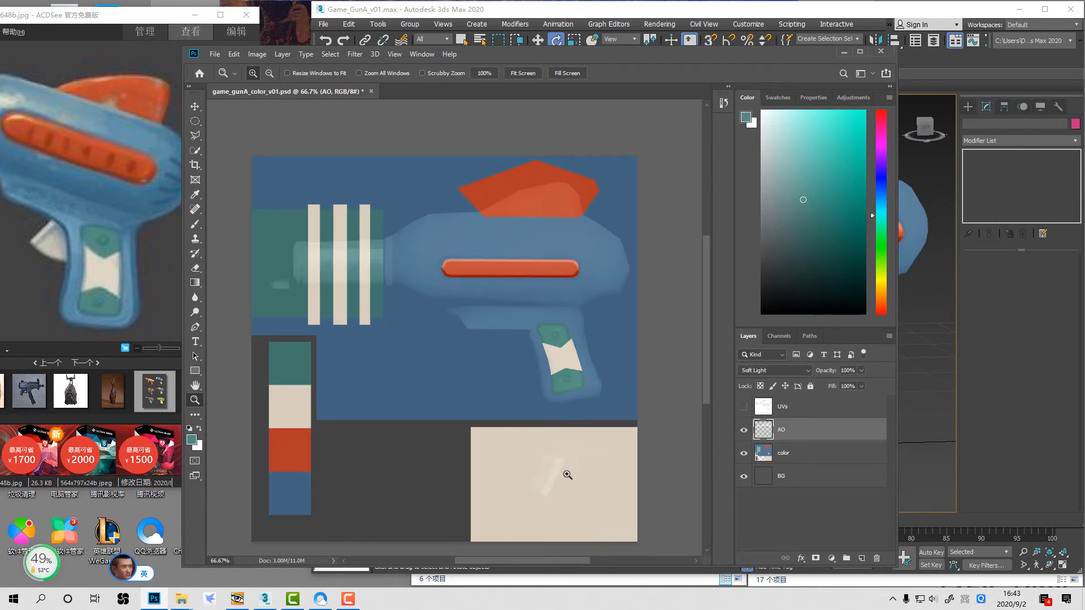
# Step: Check the texture with the UVs layer shown and hidden, and save the document
pyautogui.press('m')
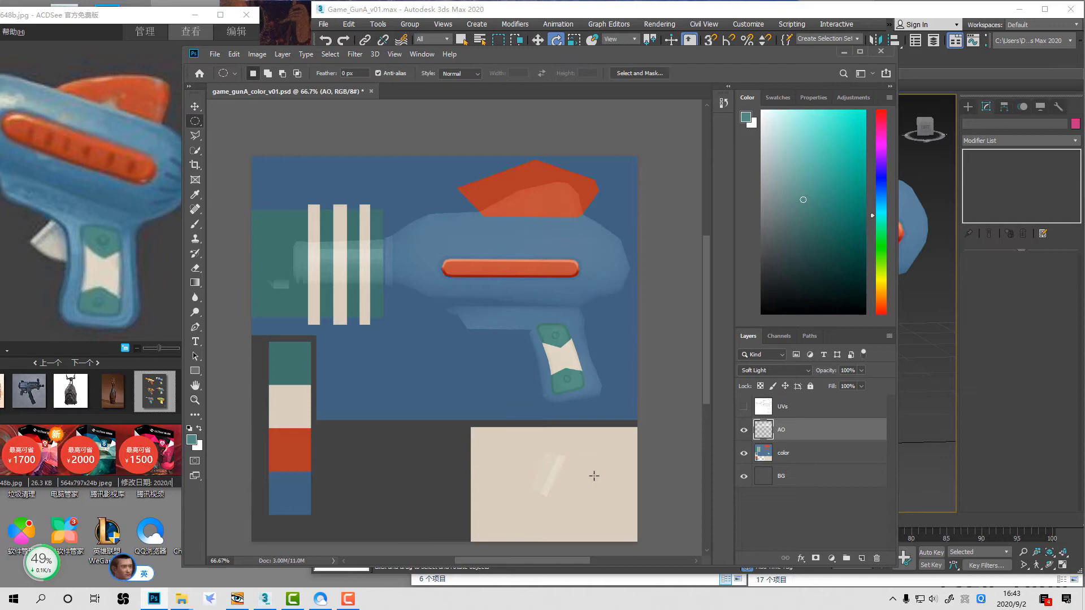
pyautogui.click(744, 406)
pyautogui.click(744, 406)
pyautogui.press('z')
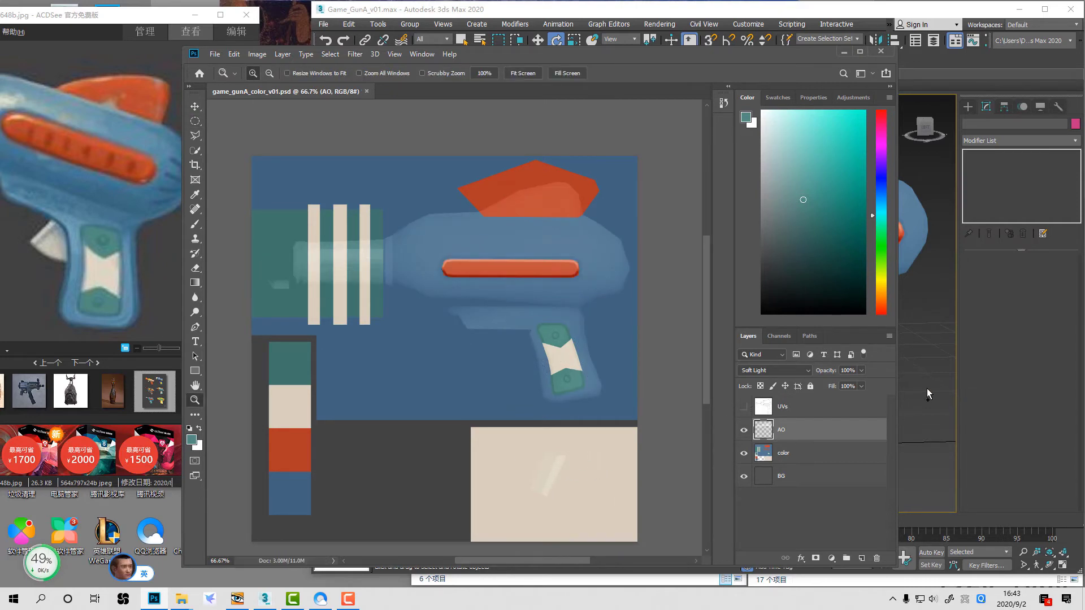
# Step: Switch to 3ds Max and compare the textured gun model from several angles with the reference picture in ACDSee
pyautogui.click(926, 392)
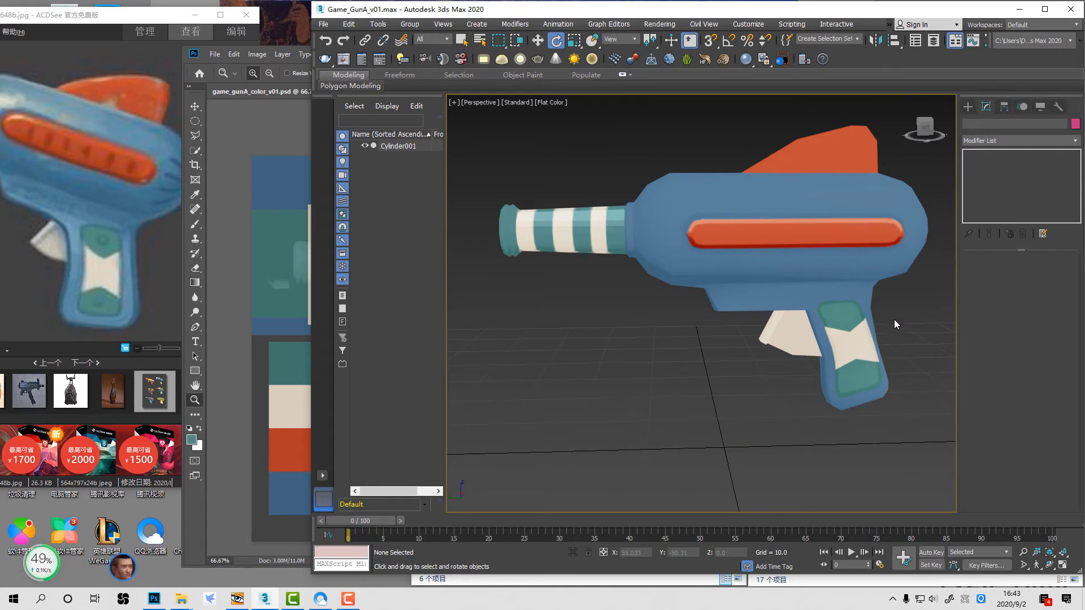
pyautogui.hotkey('alt', 'z')
pyautogui.moveTo(908, 341); pyautogui.dragTo(904, 356)
pyautogui.keyDown('alt'); pyautogui.moveTo(898, 341); pyautogui.dragTo(873, 336, button='middle'); pyautogui.keyUp('alt')
pyautogui.moveTo(121, 150); pyautogui.dragTo(126, 195)
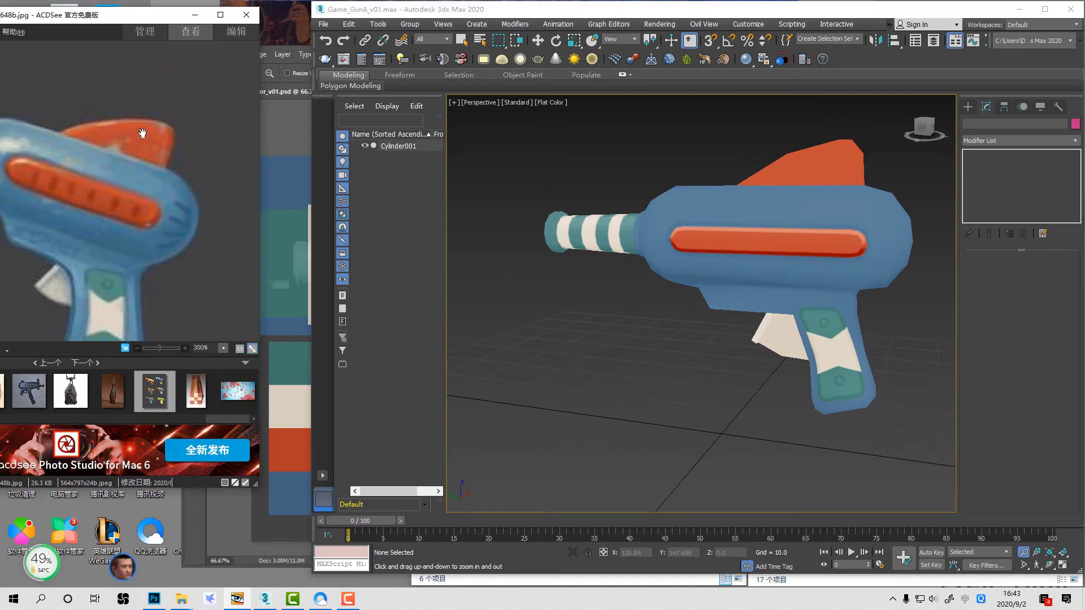
pyautogui.keyDown('alt'); pyautogui.moveTo(837, 192); pyautogui.dragTo(843, 202, button='middle'); pyautogui.keyUp('alt')
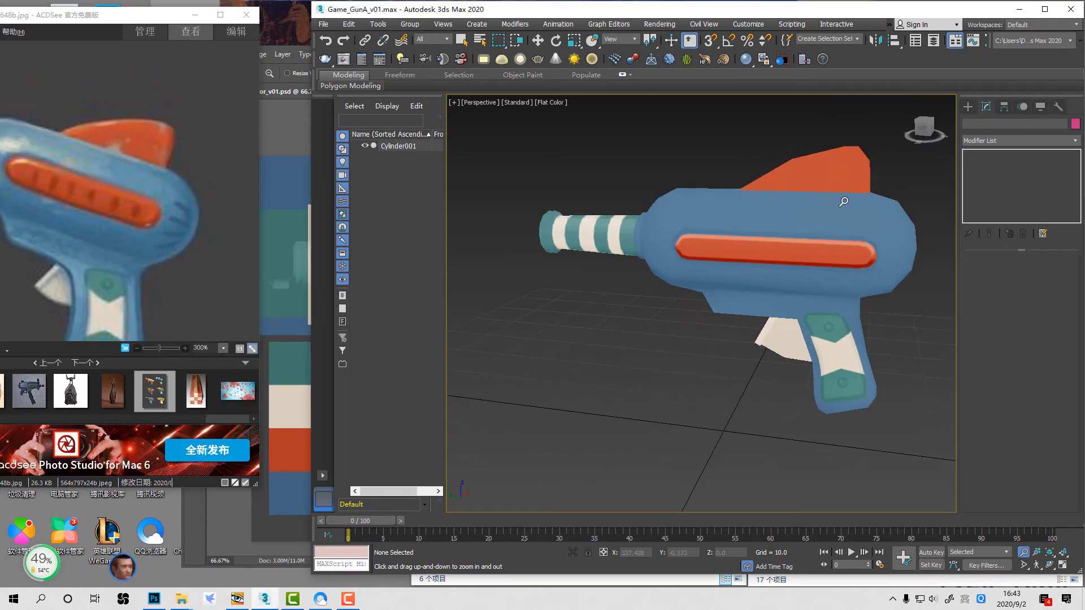
# Step: Switch back to Photoshop and add a new layer named "dirty" above the AO layer
pyautogui.click(293, 334)
pyautogui.moveTo(453, 164); pyautogui.dragTo(600, 261)
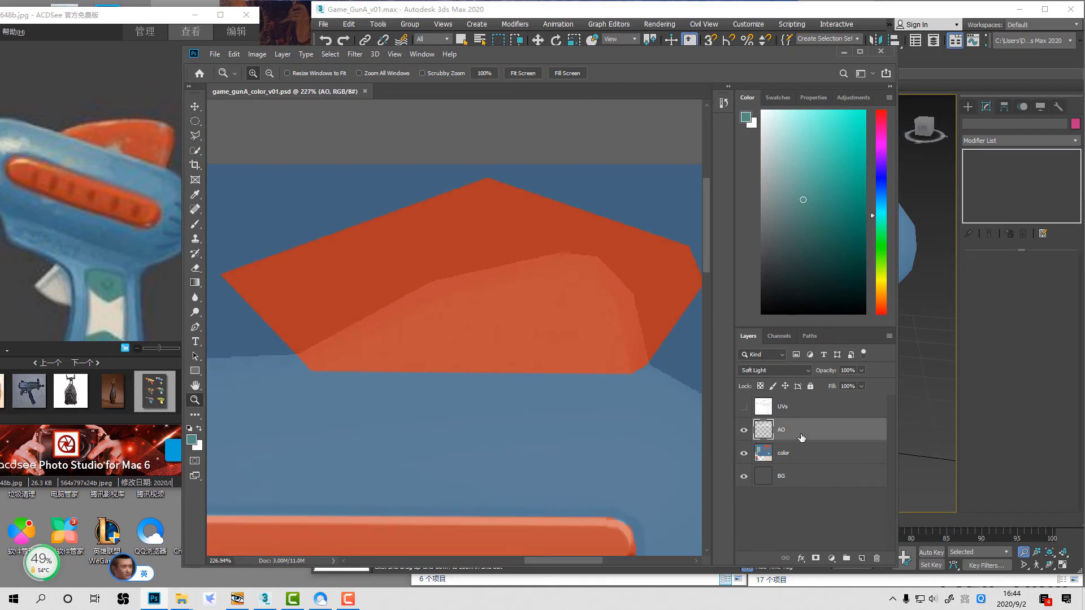
pyautogui.click(861, 557)
pyautogui.doubleClick(785, 431)
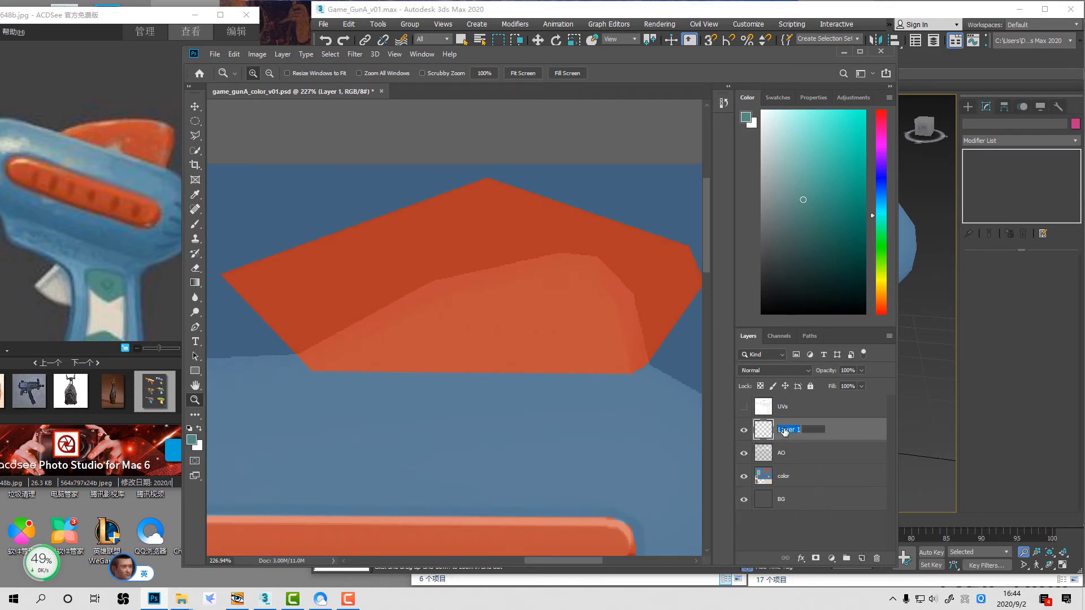
pyautogui.write('dirty')
pyautogui.press('Return')
# Step: Choose the Kyle's Ultimate Pastel Palooza brush from the Dry Media Brushes for painting on the dirty layer
pyautogui.press('b')
pyautogui.click(266, 75)
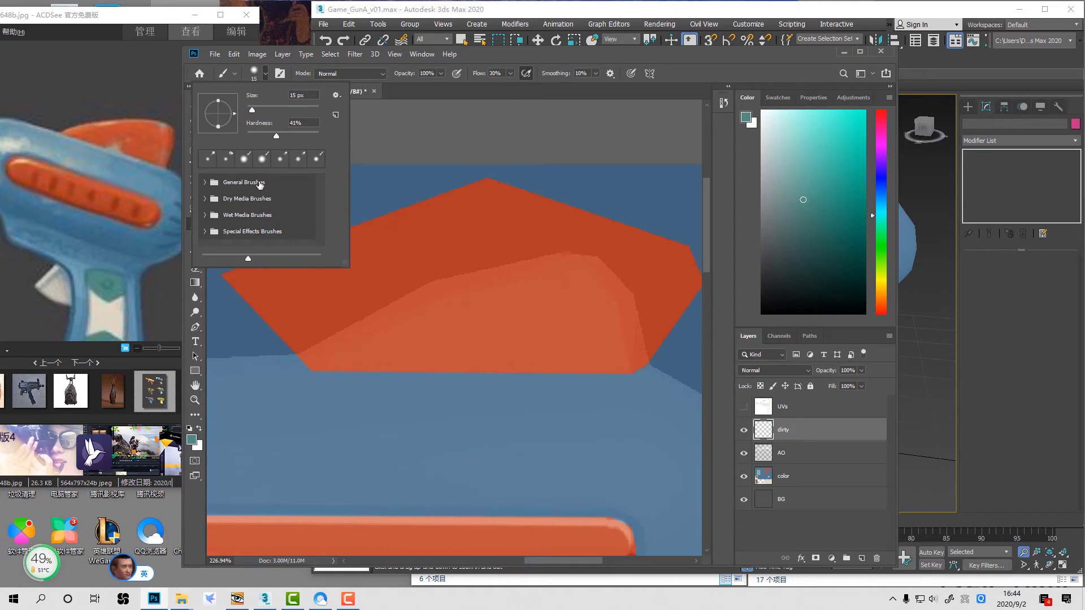
pyautogui.click(205, 182)
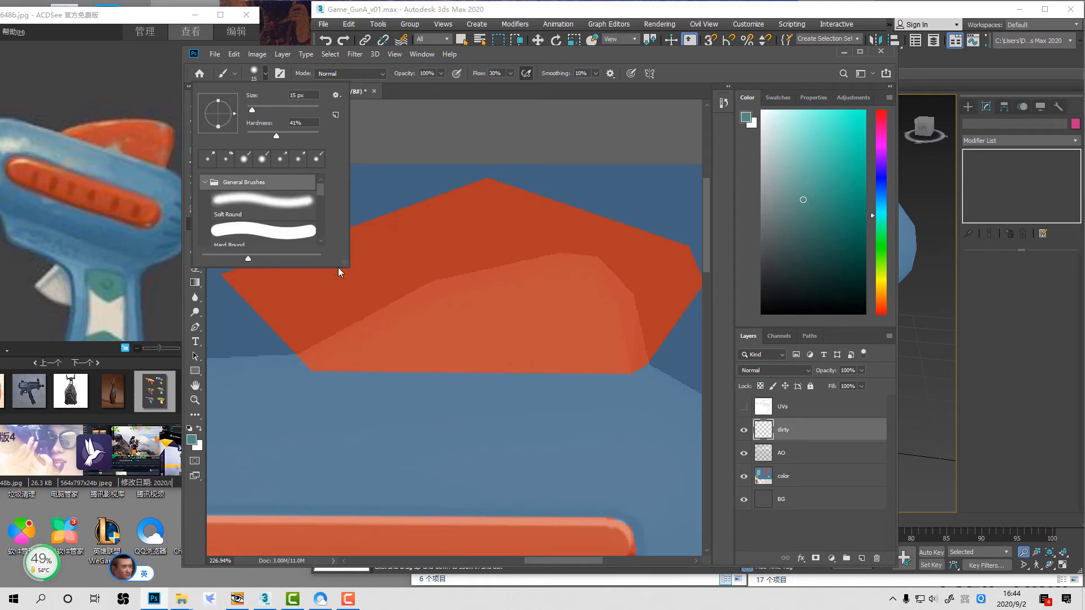
pyautogui.moveTo(342, 263)
pyautogui.mouseDown()
pyautogui.moveTo(436, 452)
pyautogui.moveTo(443, 508)
pyautogui.moveTo(467, 518)
pyautogui.moveTo(459, 524)
pyautogui.mouseUp()
pyautogui.click(248, 444)
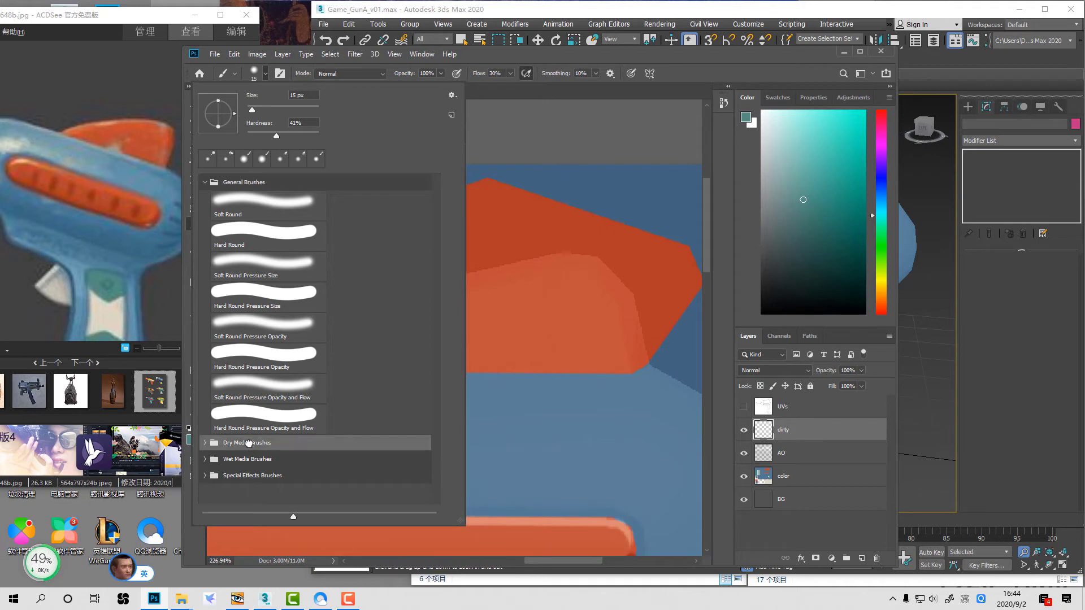
pyautogui.click(206, 445)
pyautogui.scroll(-4, 282, 437)
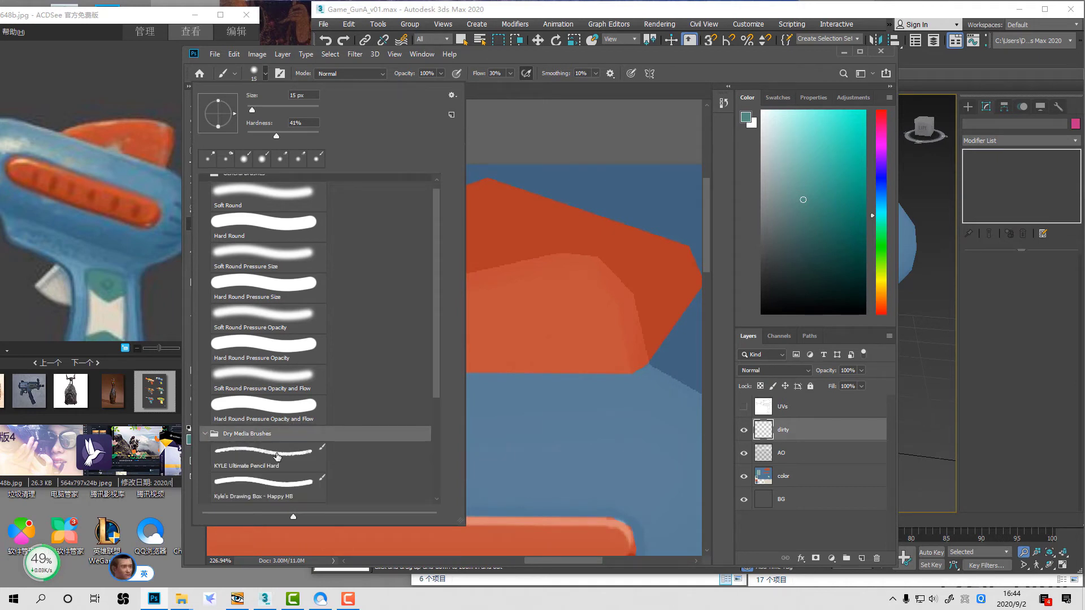
pyautogui.scroll(-1, 288, 435)
pyautogui.click(288, 445)
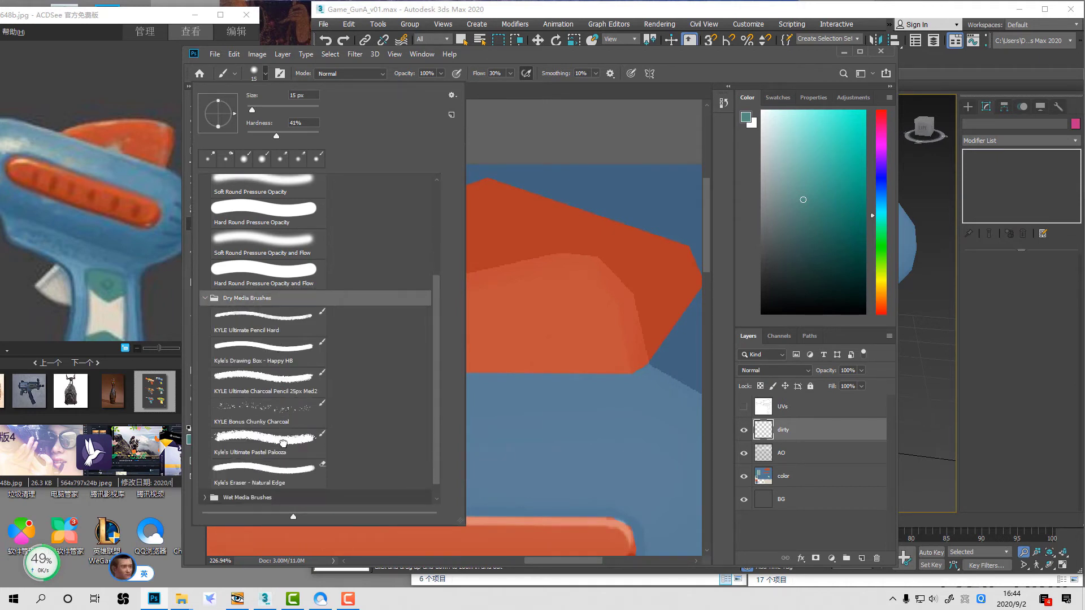
# Step: Stamp test dabs on the orange fin, enlarging the pastel brush to 128 px for one at the fin's lower edge
pyautogui.click(602, 274)
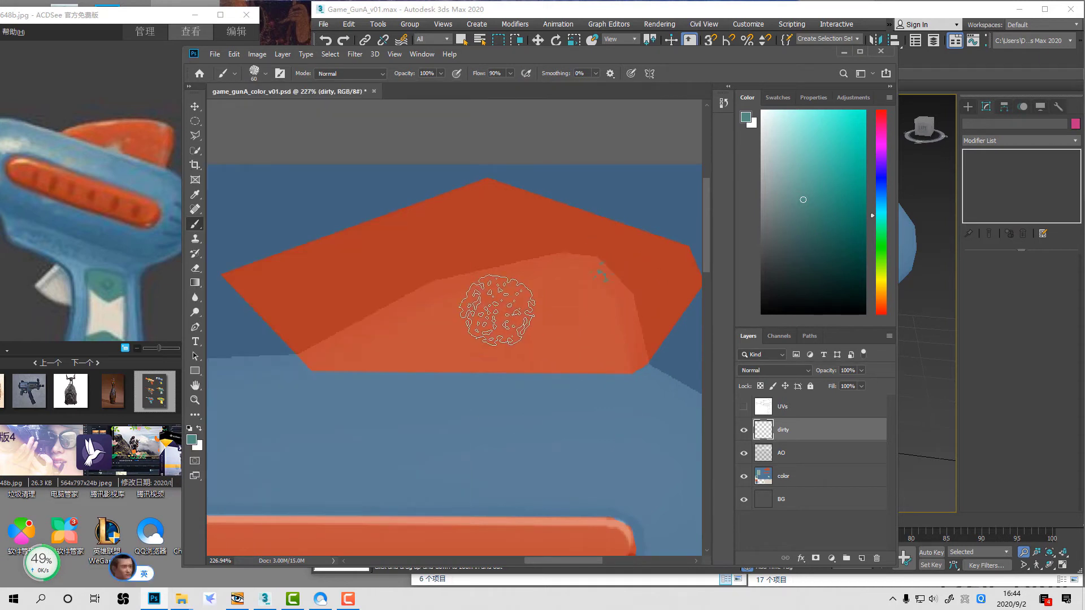
pyautogui.click(475, 303)
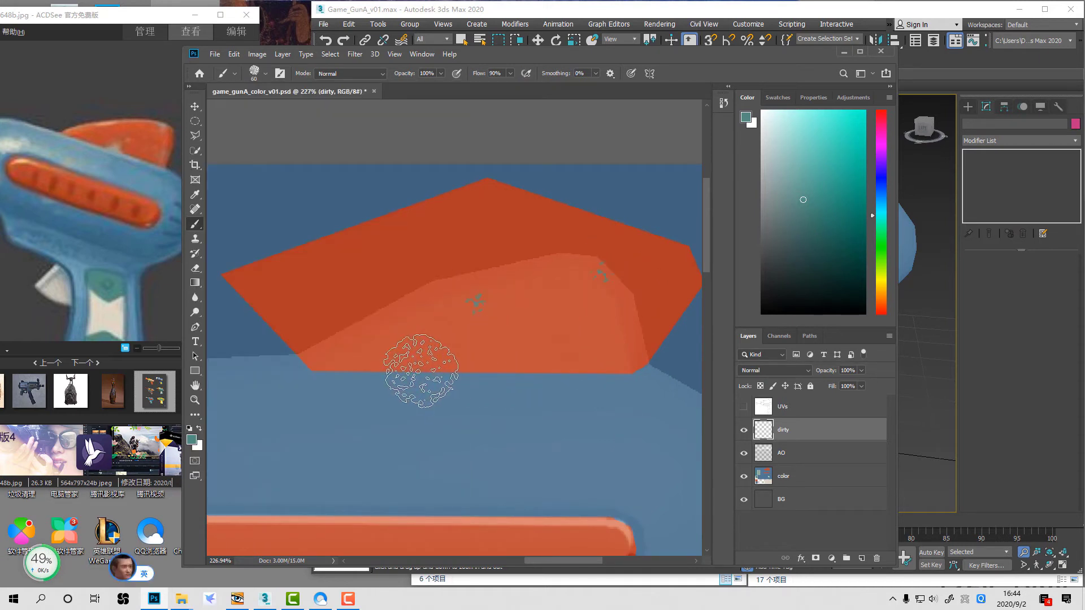
pyautogui.press(']')
pyautogui.press(']')
pyautogui.press(']')
pyautogui.press(']')
pyautogui.press(']')
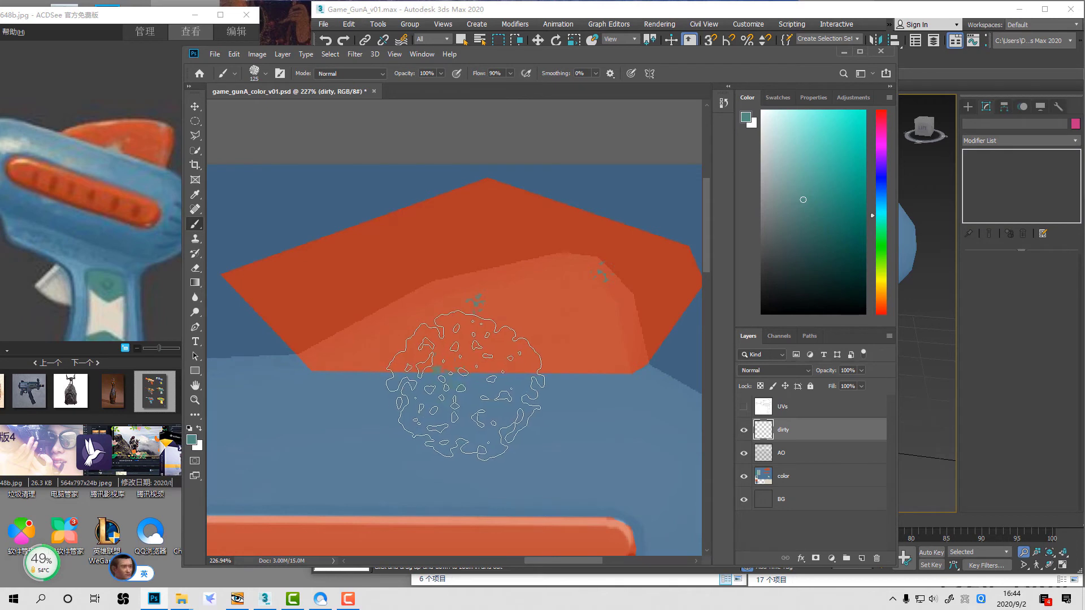
pyautogui.click(461, 388)
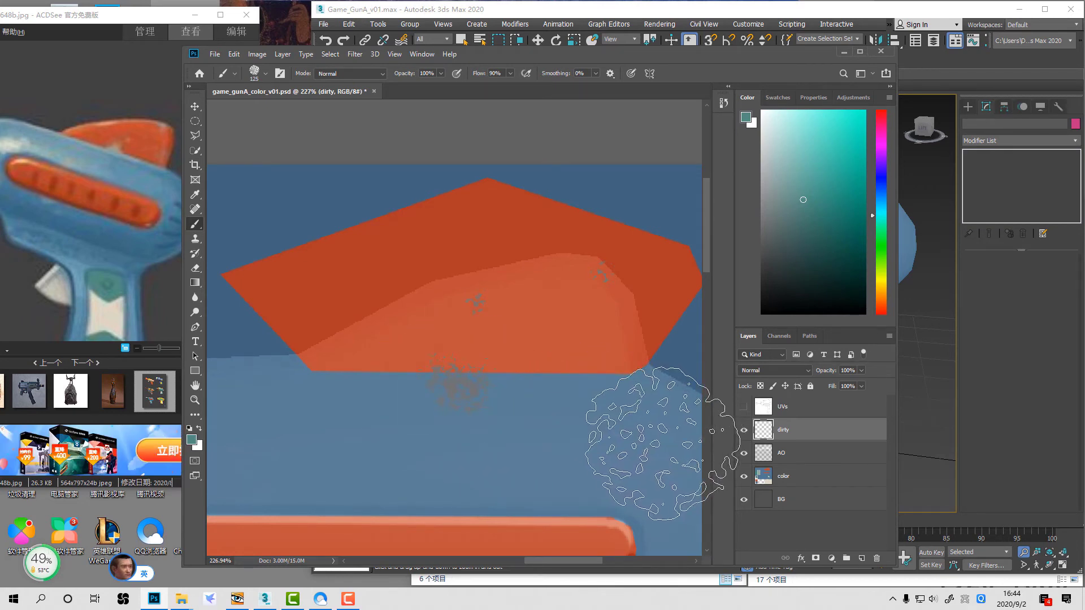
# Step: Darken the dirty layer's speckles to black with Hue/Saturation and set the layer's blend mode to Soft Light
pyautogui.hotkey('ctrl', 'u')
pyautogui.moveTo(587, 282); pyautogui.dragTo(533, 283)
pyautogui.press('Return')
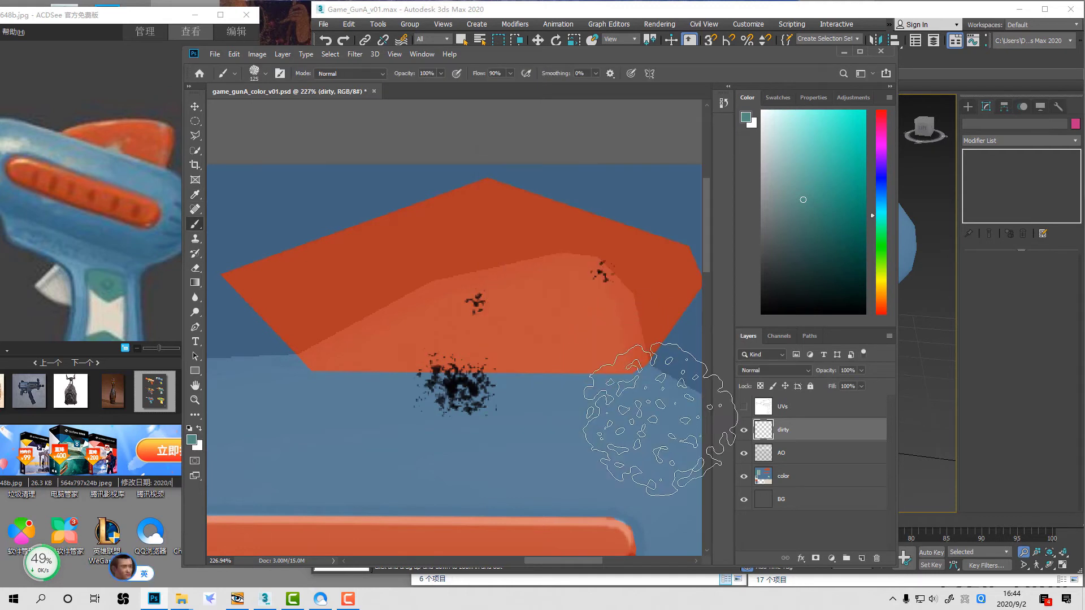
pyautogui.click(773, 370)
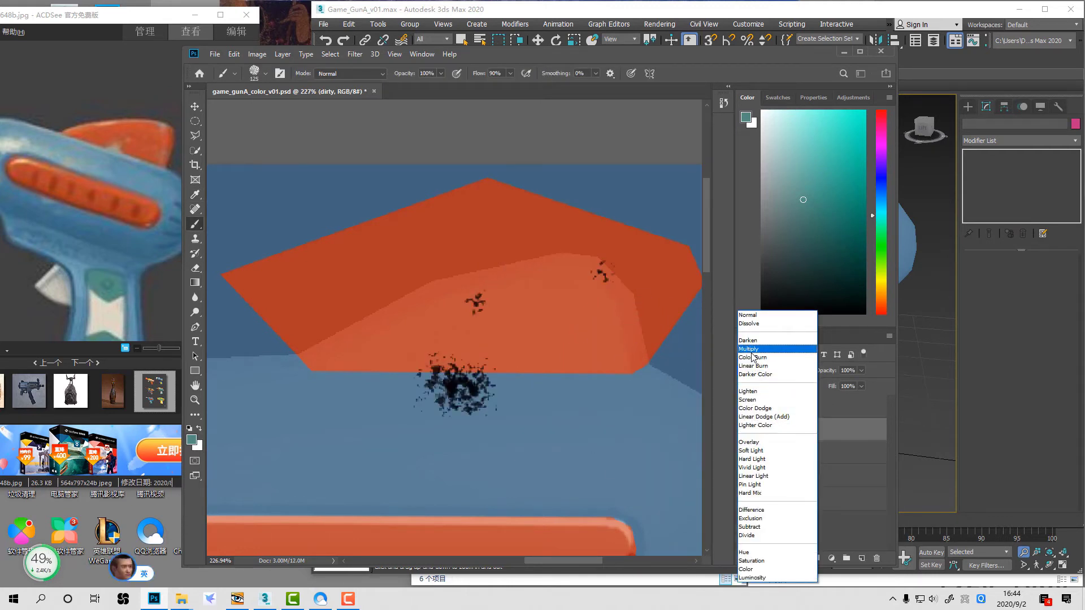
pyautogui.click(751, 450)
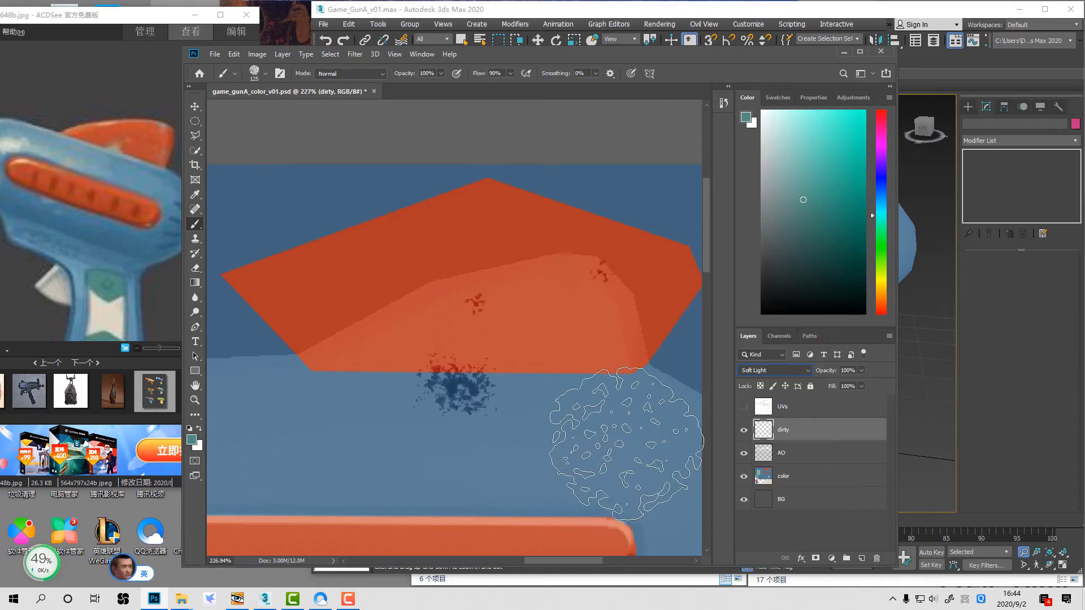
# Step: Raise the lightness of the dirty layer's speckles slightly with Hue/Saturation
pyautogui.press('v')
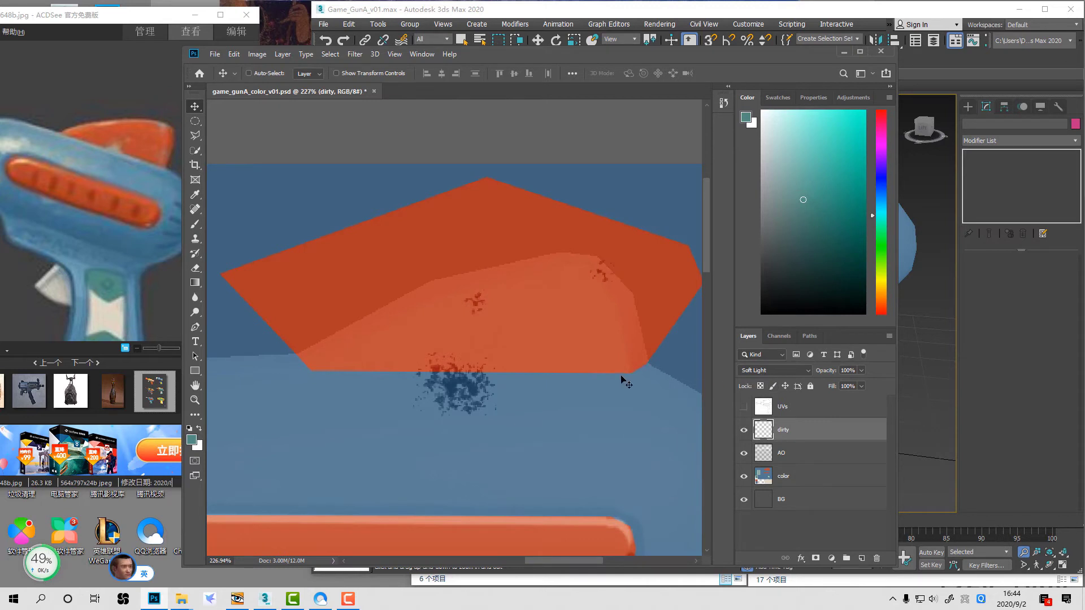
pyautogui.hotkey('ctrl', 'u')
pyautogui.moveTo(588, 281); pyautogui.dragTo(596, 286)
pyautogui.press('Return')
# Step: Lighten the dirty layer's speckles to a pale, near-white tone with Hue/Saturation
pyautogui.press('z')
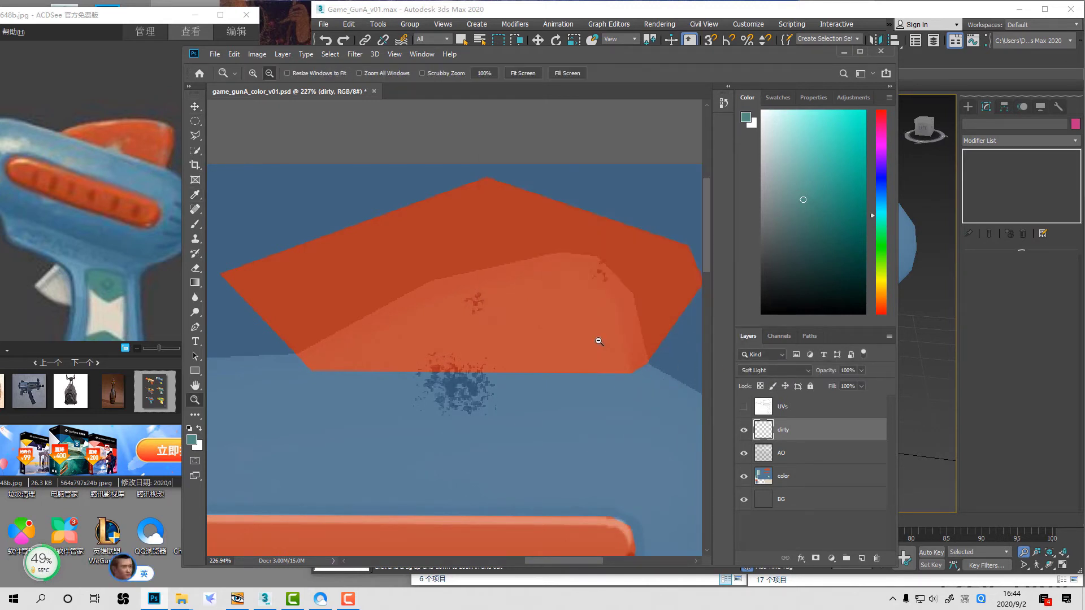
pyautogui.keyDown('alt'); pyautogui.click(599, 342); pyautogui.keyUp('alt')
pyautogui.keyDown('alt'); pyautogui.click(593, 339); pyautogui.keyUp('alt')
pyautogui.keyDown('alt'); pyautogui.click(593, 339); pyautogui.keyUp('alt')
pyautogui.keyDown('alt'); pyautogui.click(586, 333); pyautogui.keyUp('alt')
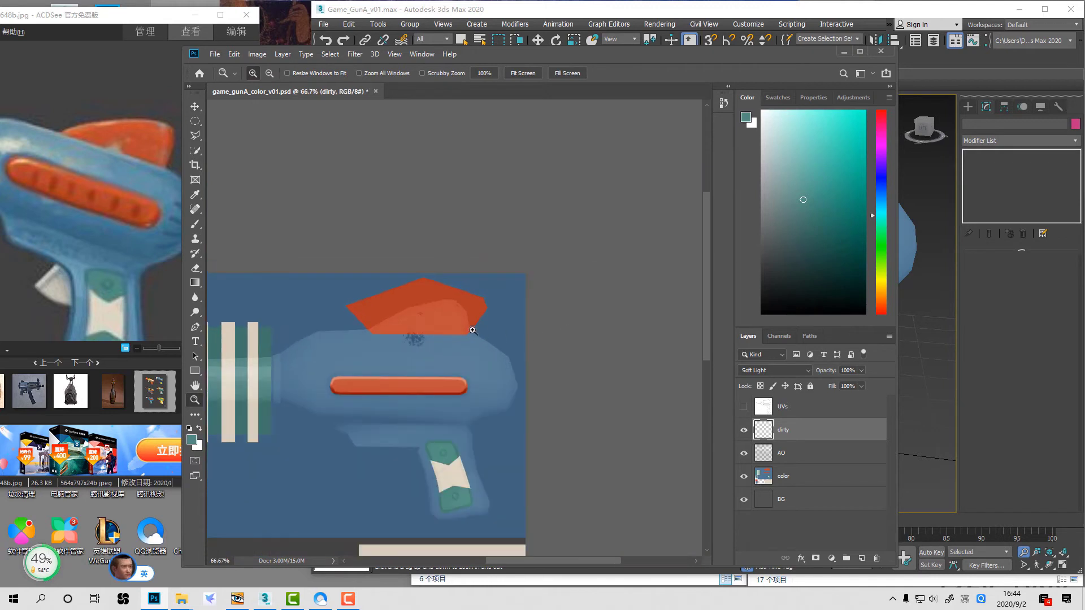
pyautogui.click(472, 330)
pyautogui.click(537, 367)
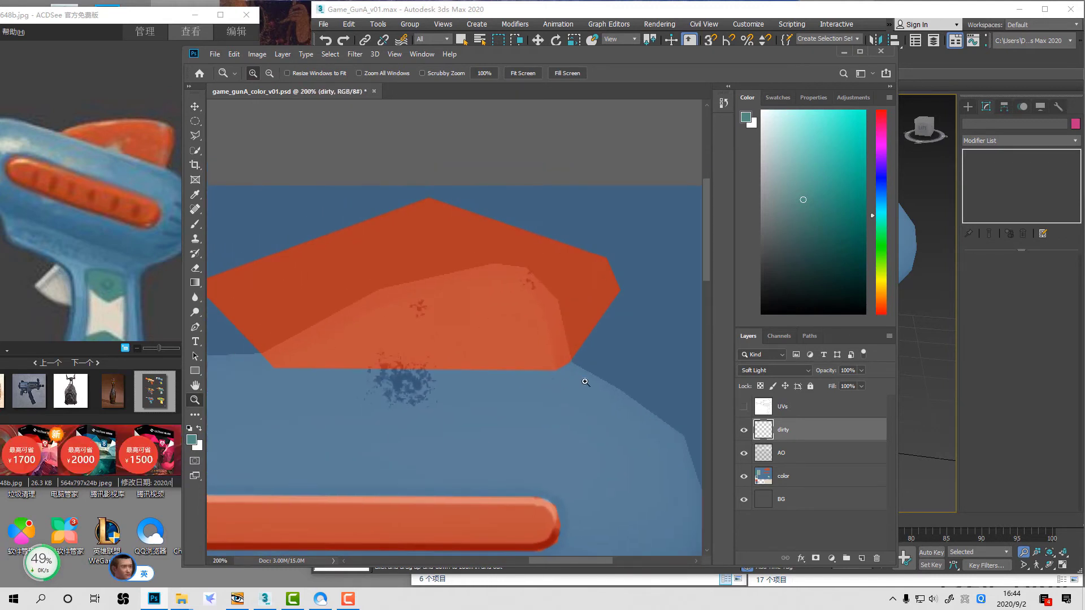
pyautogui.hotkey('ctrl', 'u')
pyautogui.moveTo(588, 283); pyautogui.dragTo(625, 288)
pyautogui.press('Return')
# Step: Stamp white speckles on the orange fin with the textured brush at 90 px and 30% opacity
pyautogui.moveTo(569, 367); pyautogui.dragTo(612, 365)
pyautogui.press('b')
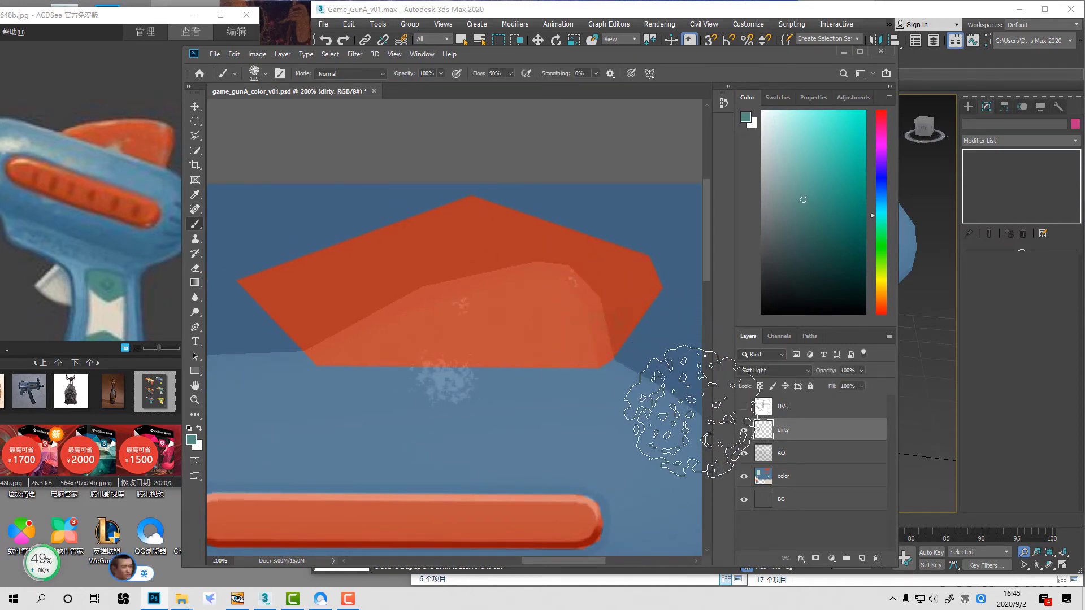
pyautogui.press('x')
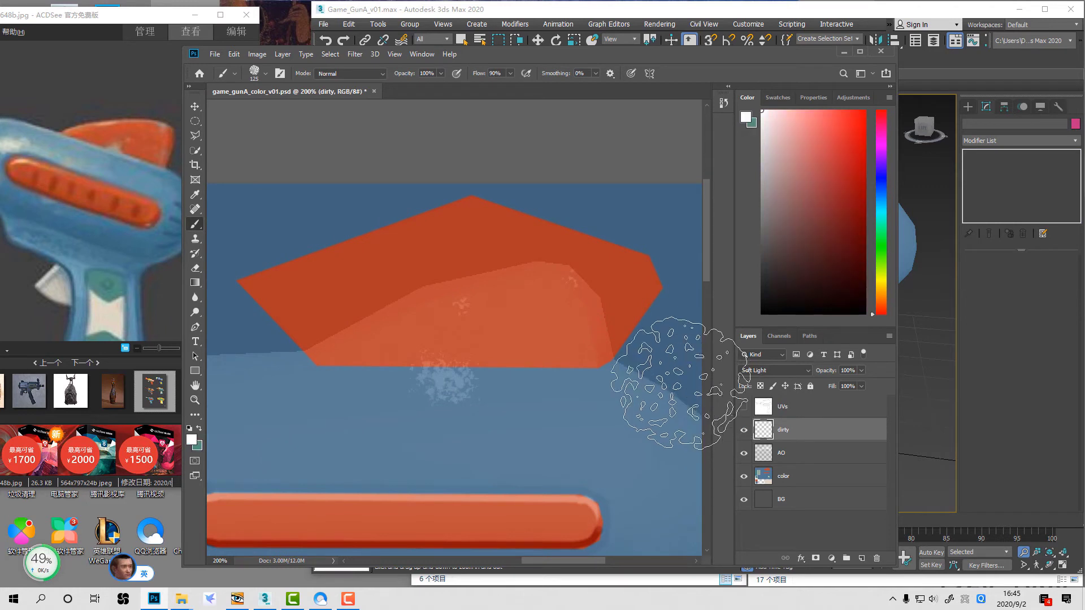
pyautogui.moveTo(666, 387)
pyautogui.mouseDown()
pyautogui.moveTo(598, 331)
pyautogui.moveTo(687, 411)
pyautogui.mouseUp()
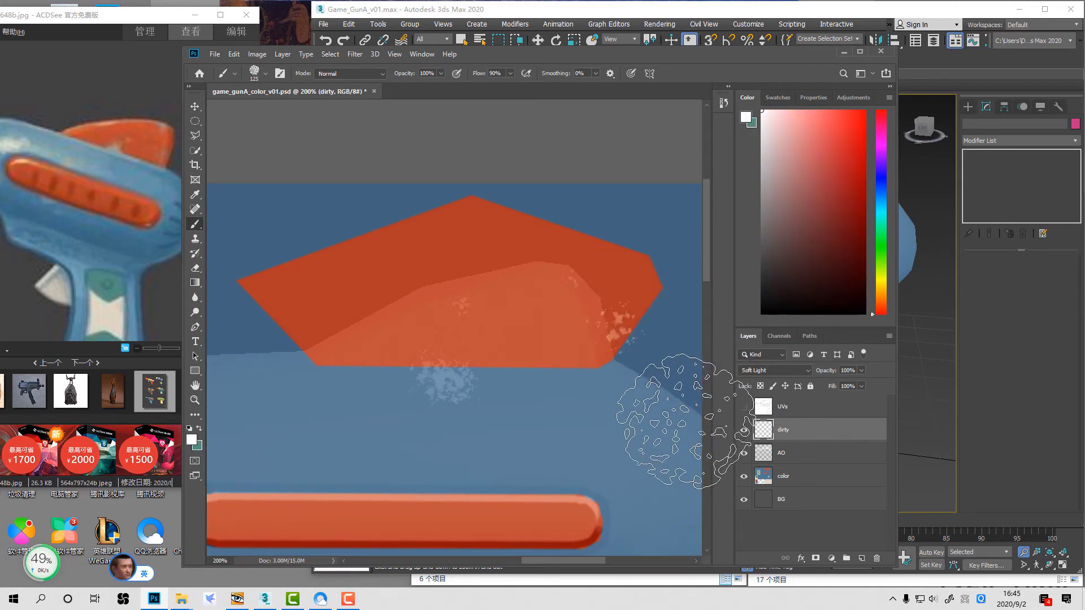
pyautogui.press('3')
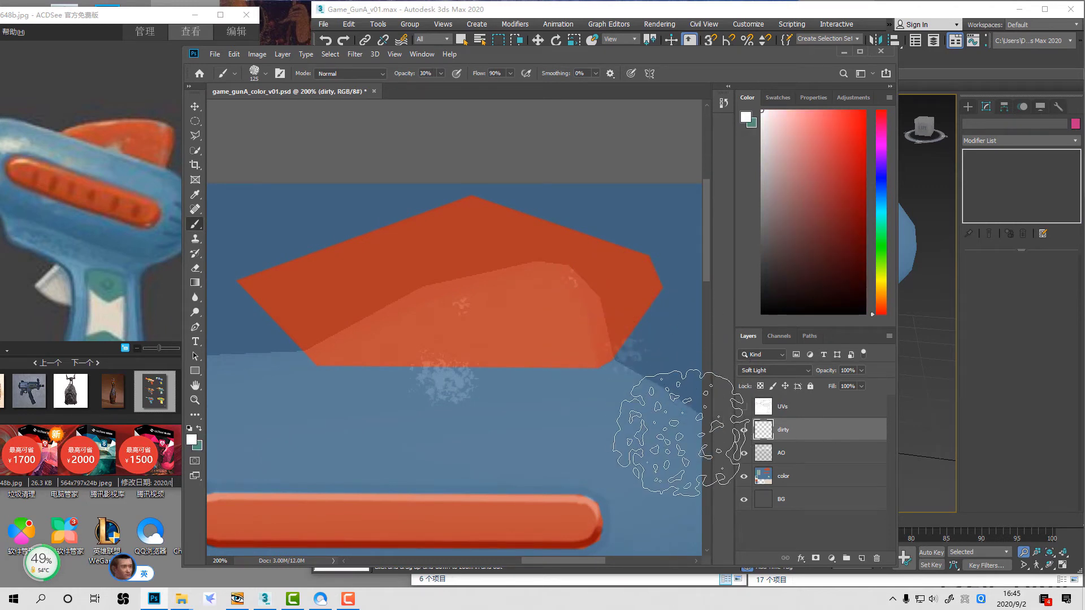
pyautogui.hotkey('ctrl', 'z')
pyautogui.press('[')
pyautogui.press('[')
pyautogui.click(583, 339)
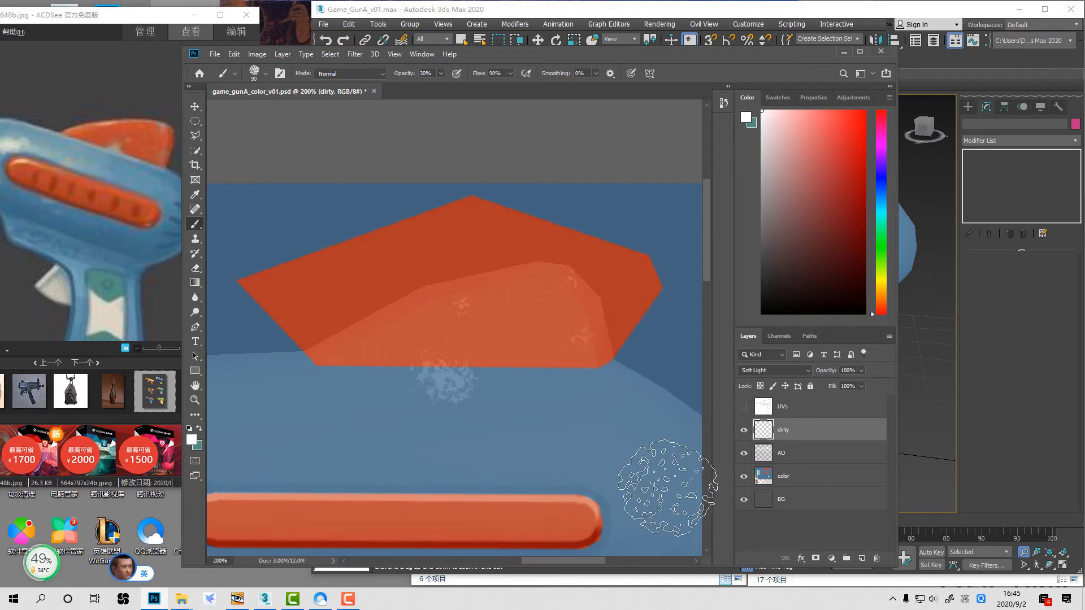
pyautogui.click(543, 301)
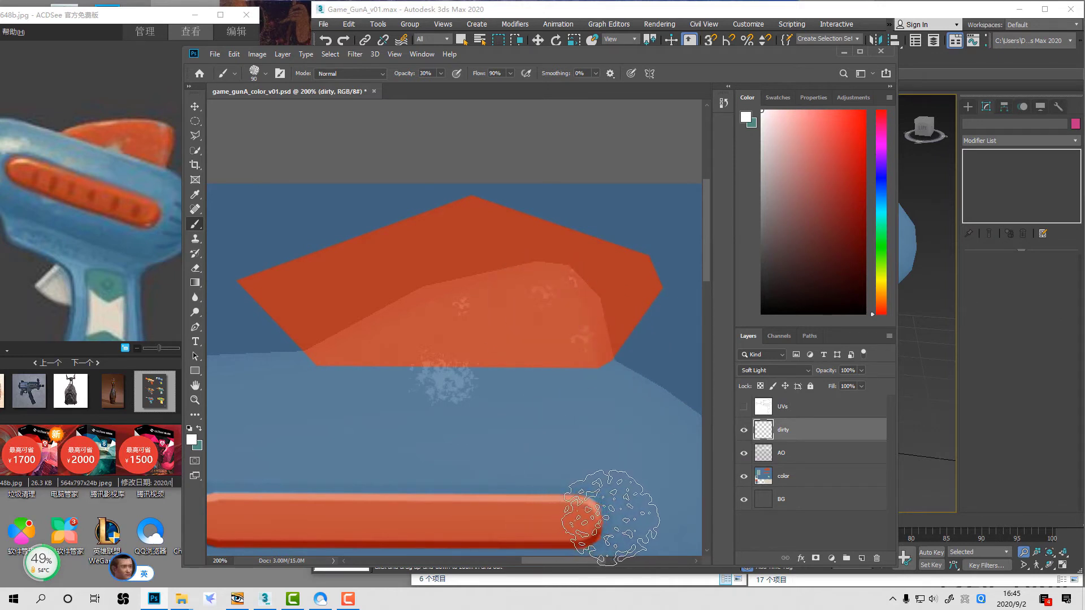
# Step: Stamp white speckles on the blue body around the front end of the orange bar
pyautogui.moveTo(460, 431)
pyautogui.mouseDown()
pyautogui.moveTo(554, 395)
pyautogui.moveTo(569, 345)
pyautogui.moveTo(589, 326)
pyautogui.mouseUp()
pyautogui.moveTo(151, 17); pyautogui.dragTo(211, 17)
pyautogui.click(389, 335)
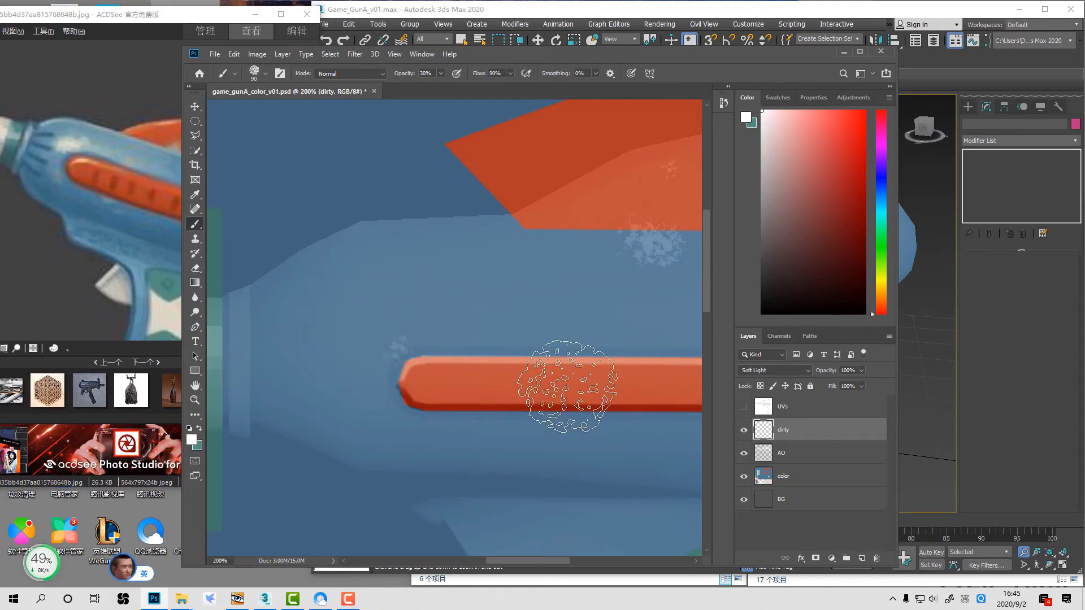
pyautogui.click(441, 323)
pyautogui.click(368, 322)
pyautogui.click(490, 360)
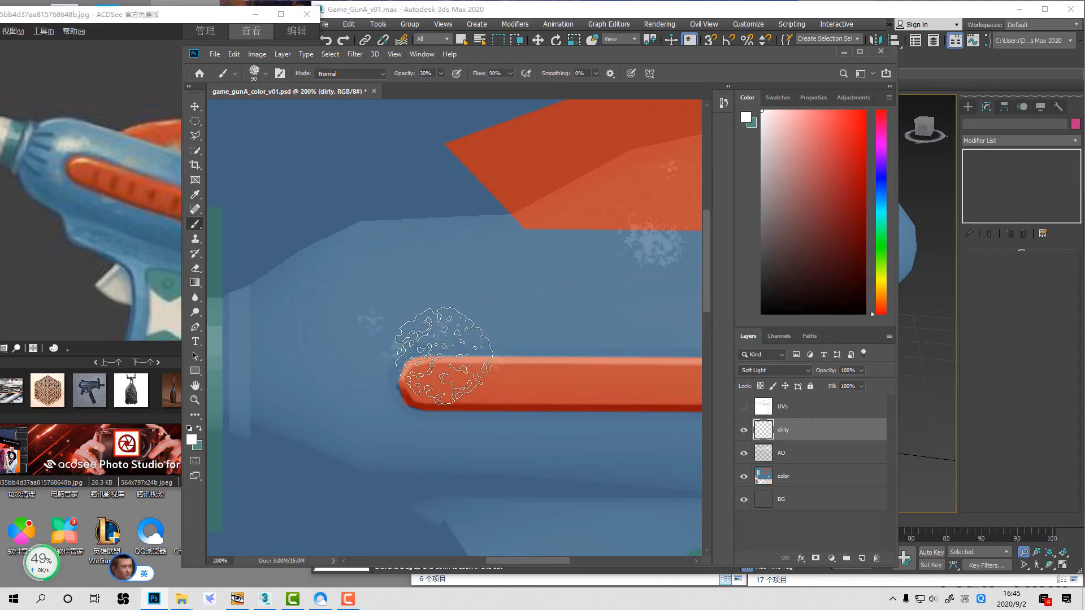
# Step: Brush very faint white speckles in front of the grip below the gun body at 10% brush opacity
pyautogui.press('z')
pyautogui.keyDown('alt'); pyautogui.click(561, 375); pyautogui.keyUp('alt')
pyautogui.click(418, 299)
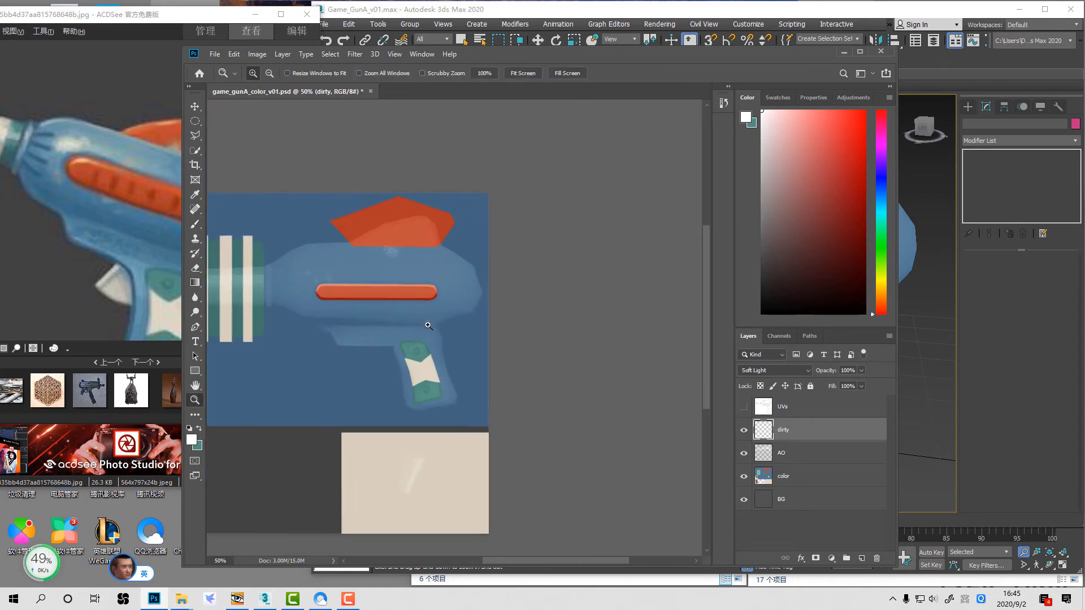
pyautogui.click(428, 325)
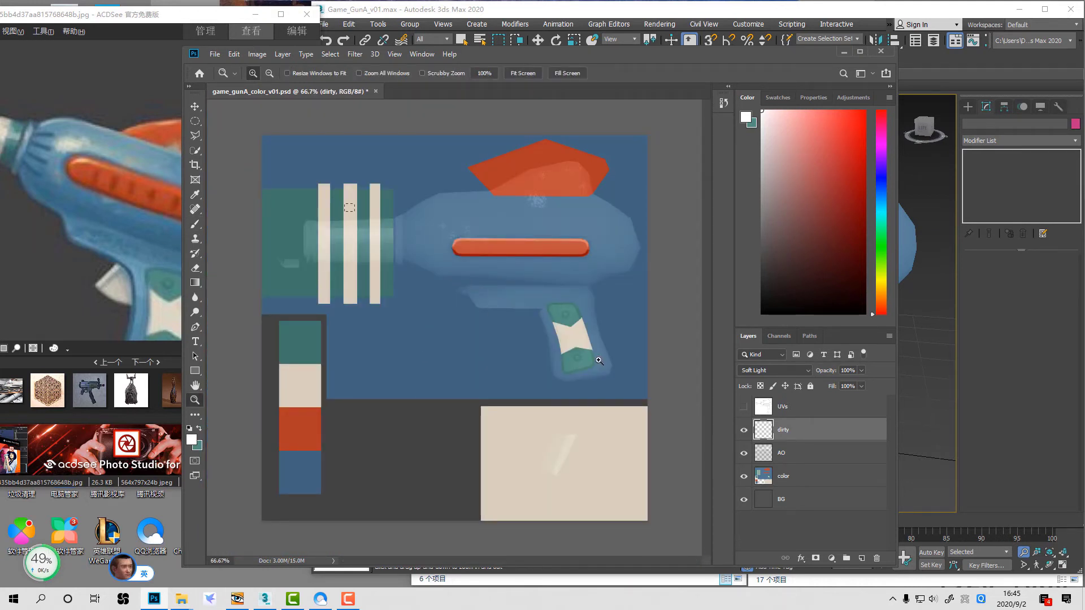
pyautogui.click(516, 298)
pyautogui.press('b')
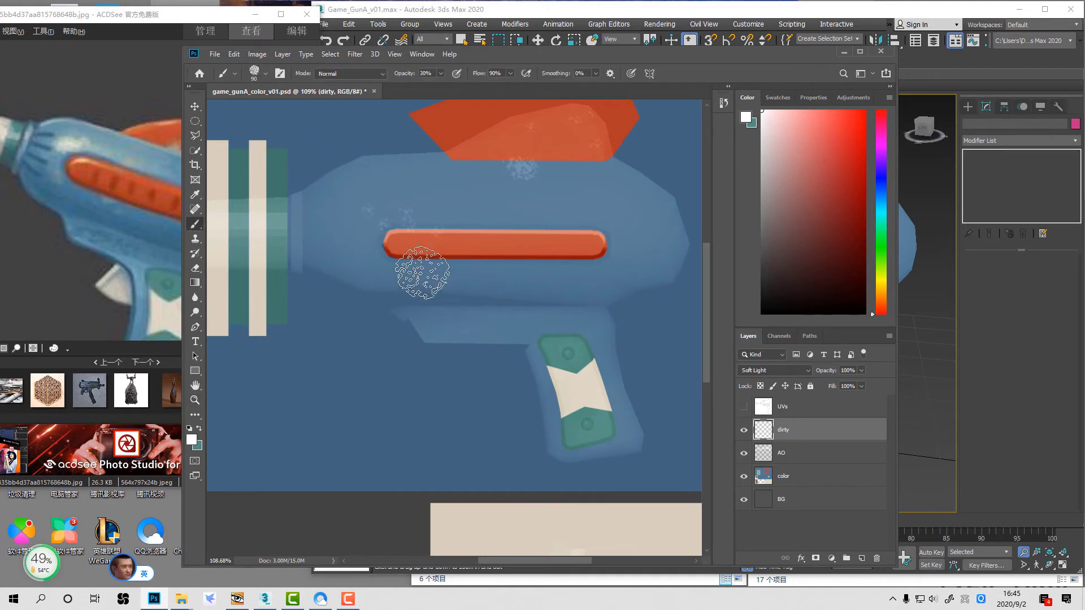
pyautogui.moveTo(417, 317); pyautogui.dragTo(625, 332)
pyautogui.hotkey('ctrl', 'z')
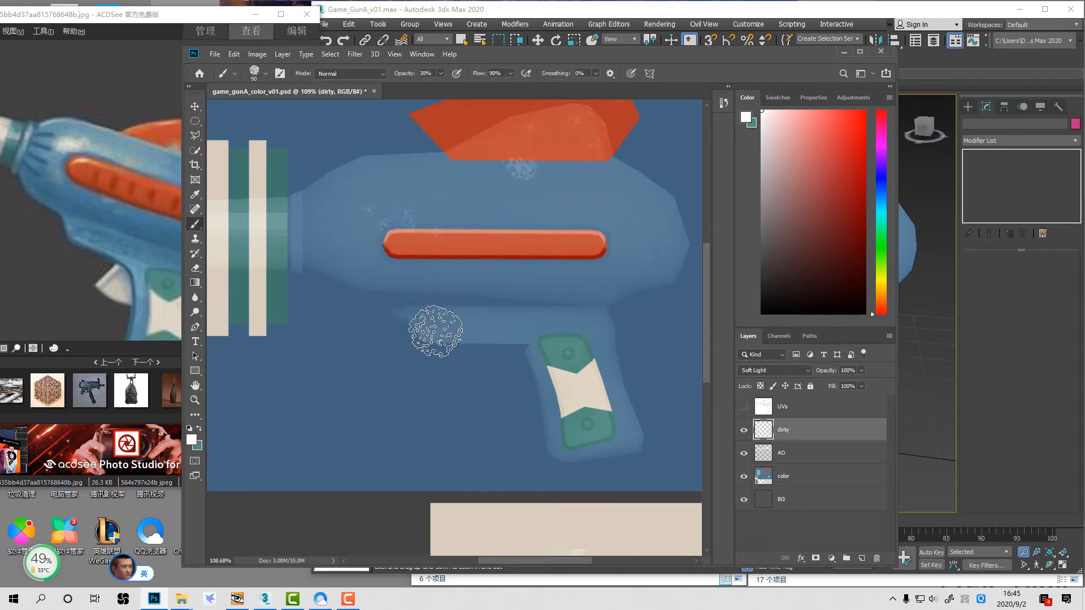
pyautogui.press('1')
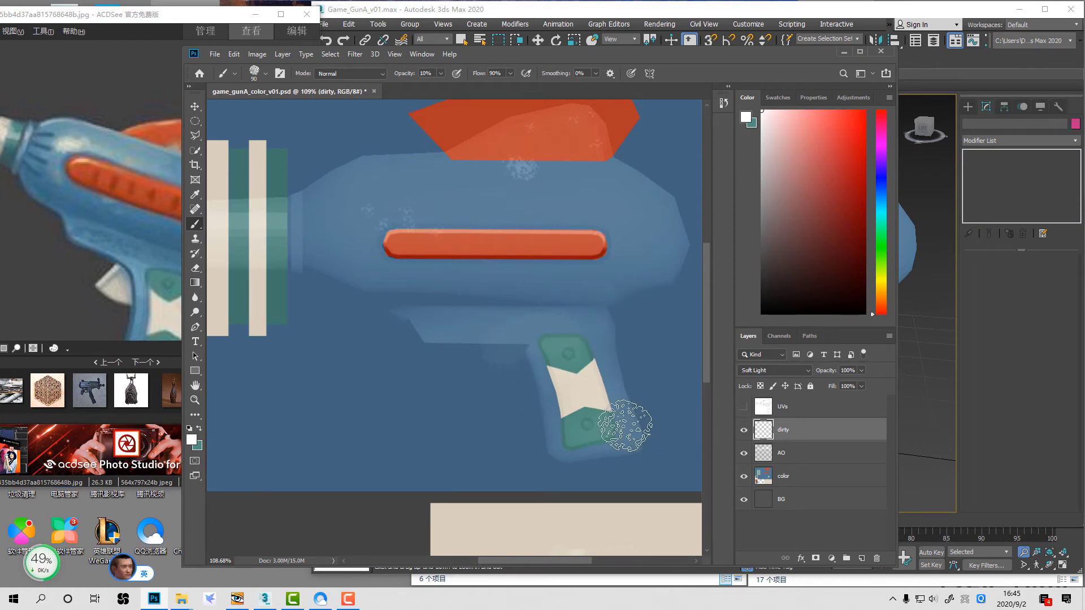
pyautogui.moveTo(552, 418); pyautogui.dragTo(470, 419)
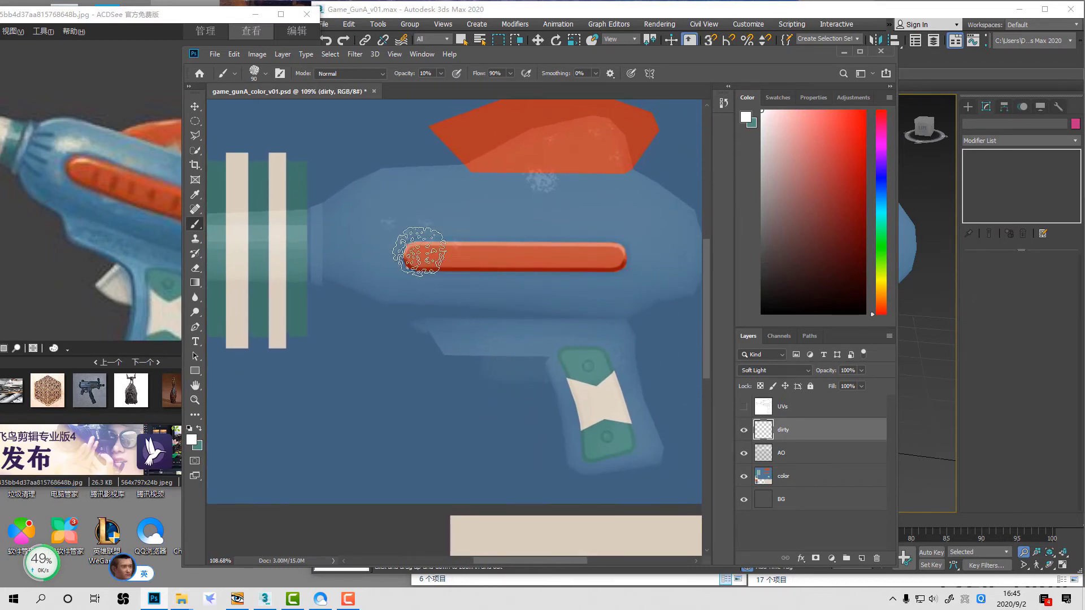
# Step: Create a new layer named spec above the dirty layer and set its blend mode to Overlay
pyautogui.click(861, 558)
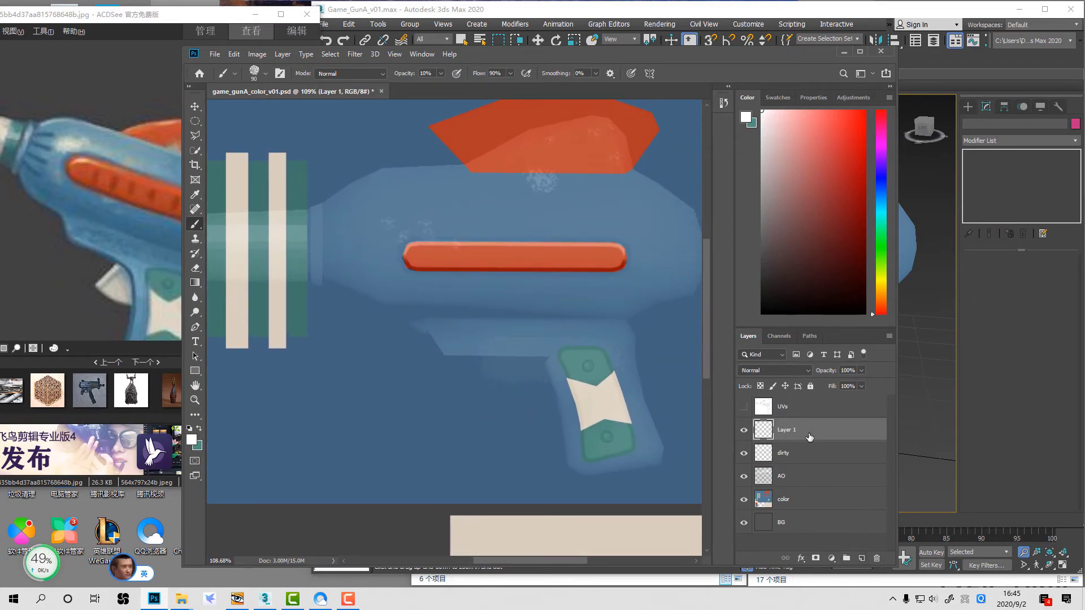
pyautogui.doubleClick(784, 431)
pyautogui.write('spe')
pyautogui.press('Return')
pyautogui.click(774, 370)
pyautogui.click(774, 444)
# Step: Set up the Soft Round brush at 40 px with white as foreground and black as background colour
pyautogui.moveTo(582, 356); pyautogui.dragTo(595, 359)
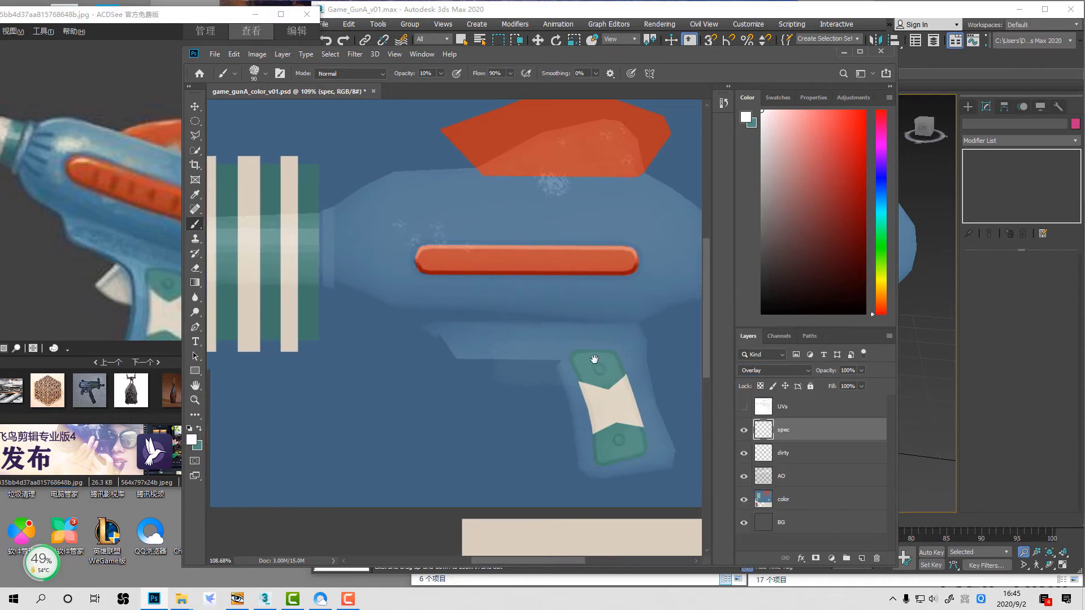
pyautogui.click(265, 74)
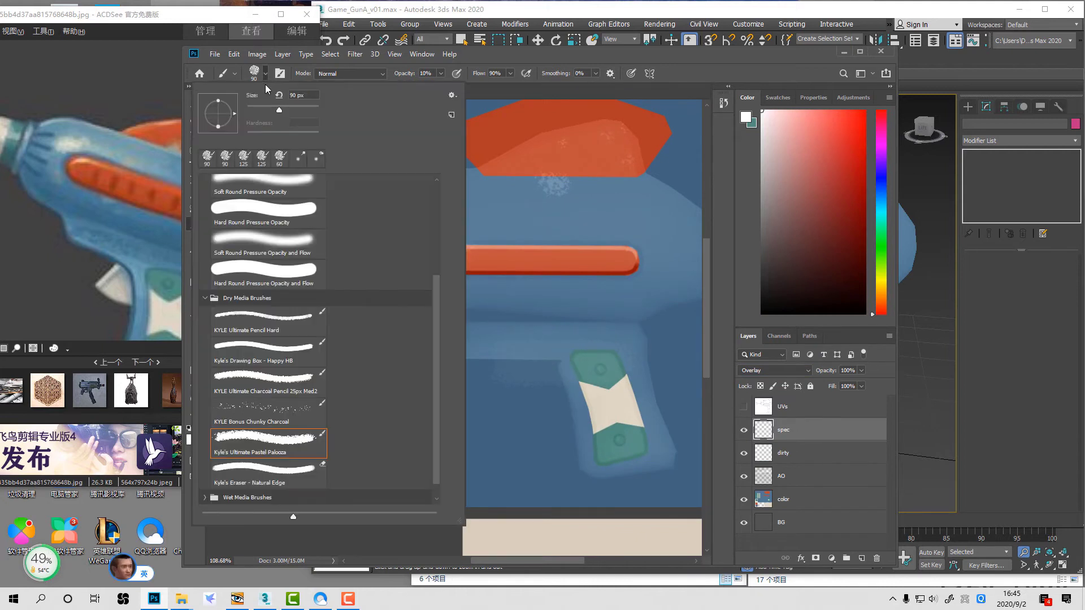
pyautogui.moveTo(437, 290); pyautogui.dragTo(437, 198)
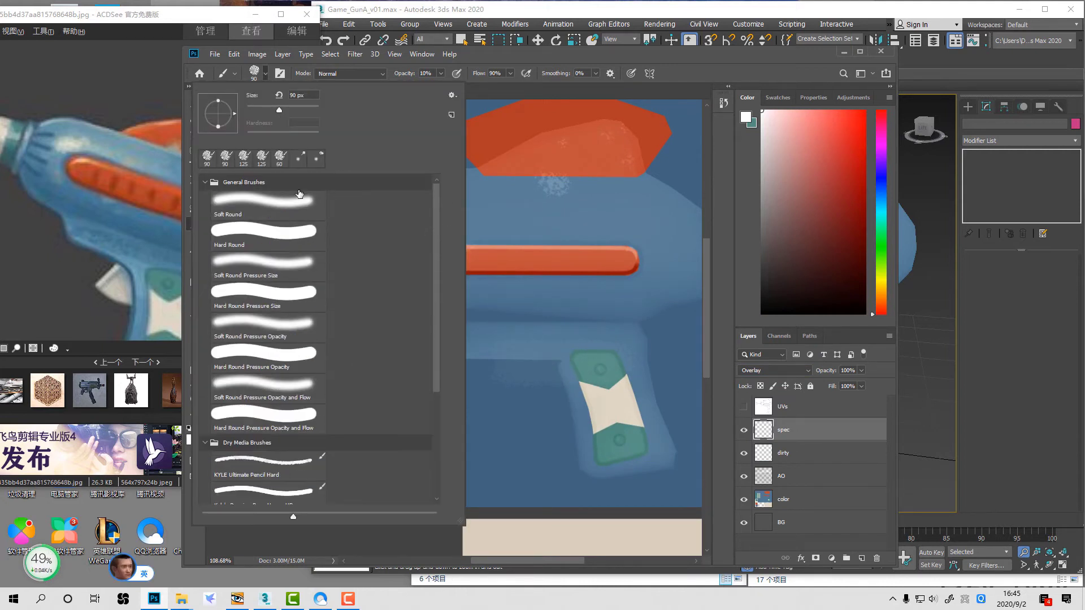
pyautogui.click(277, 205)
pyautogui.click(716, 77)
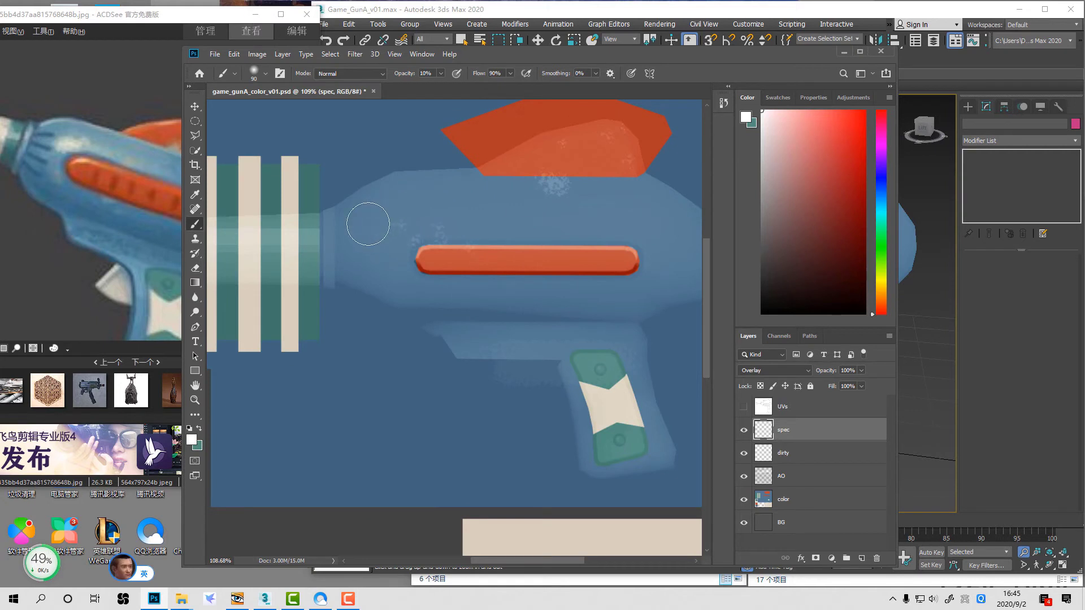
pyautogui.press('d')
pyautogui.press('x')
pyautogui.press('[')
pyautogui.press('[')
pyautogui.press('[')
pyautogui.press('[')
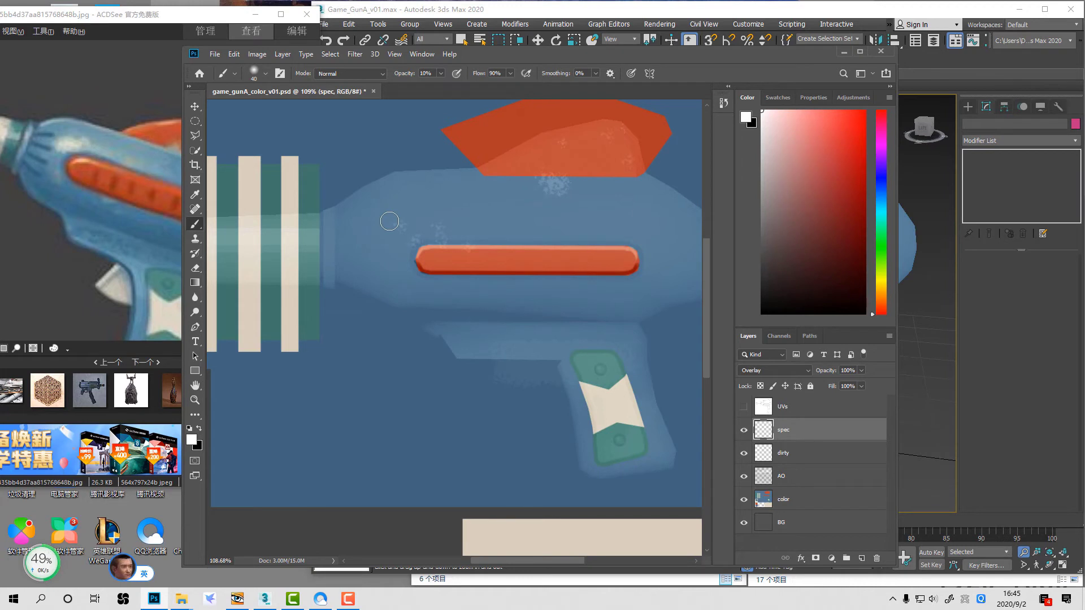
# Step: Paint a soft white highlight along the blue body above the front end of the orange bar
pyautogui.moveTo(391, 220)
pyautogui.mouseDown()
pyautogui.moveTo(410, 229)
pyautogui.moveTo(388, 233)
pyautogui.moveTo(403, 231)
pyautogui.mouseUp()
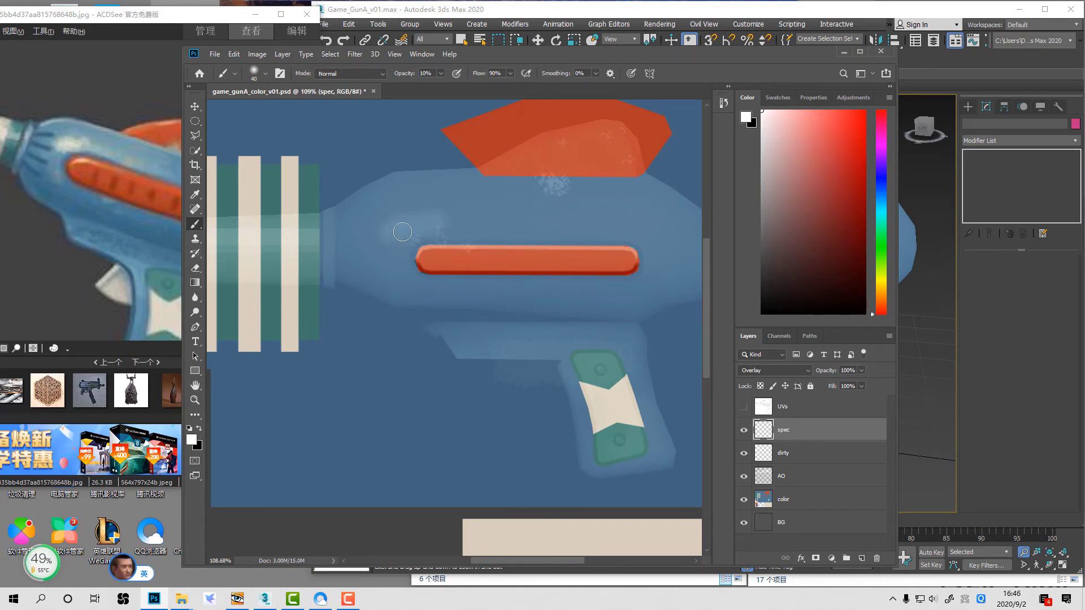
pyautogui.press(']')
pyautogui.moveTo(414, 228)
pyautogui.mouseDown()
pyautogui.moveTo(507, 226)
pyautogui.moveTo(371, 238)
pyautogui.moveTo(412, 223)
pyautogui.moveTo(500, 229)
pyautogui.mouseUp()
# Step: Soften and narrow the edges of the body highlight with the Eraser at 90 px and 20% opacity
pyautogui.press('e')
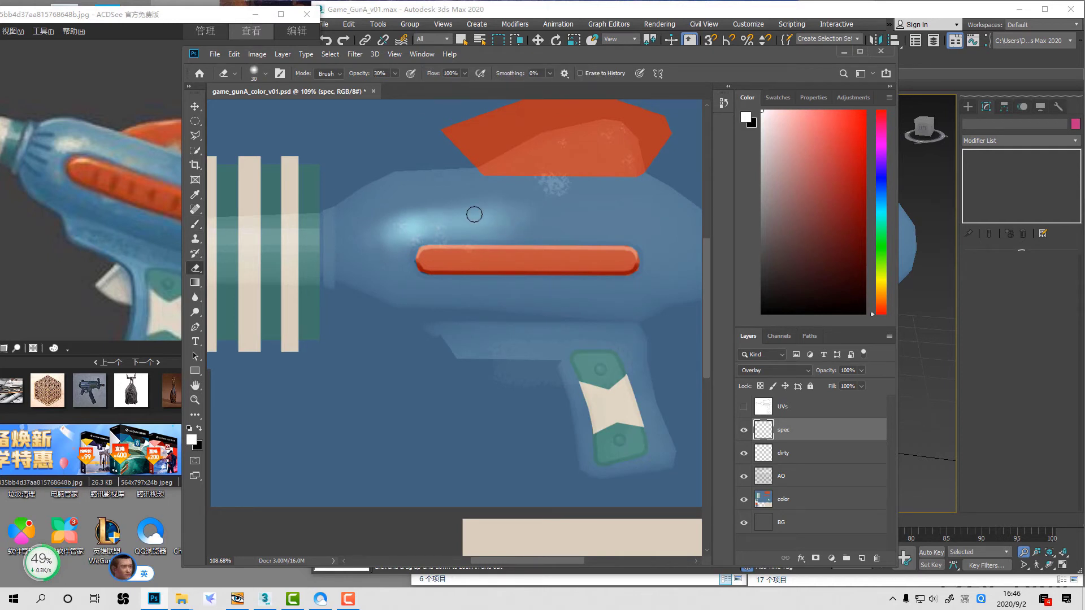
pyautogui.press(']')
pyautogui.press(']')
pyautogui.press(']')
pyautogui.press(']')
pyautogui.press(']')
pyautogui.press(']')
pyautogui.press('2')
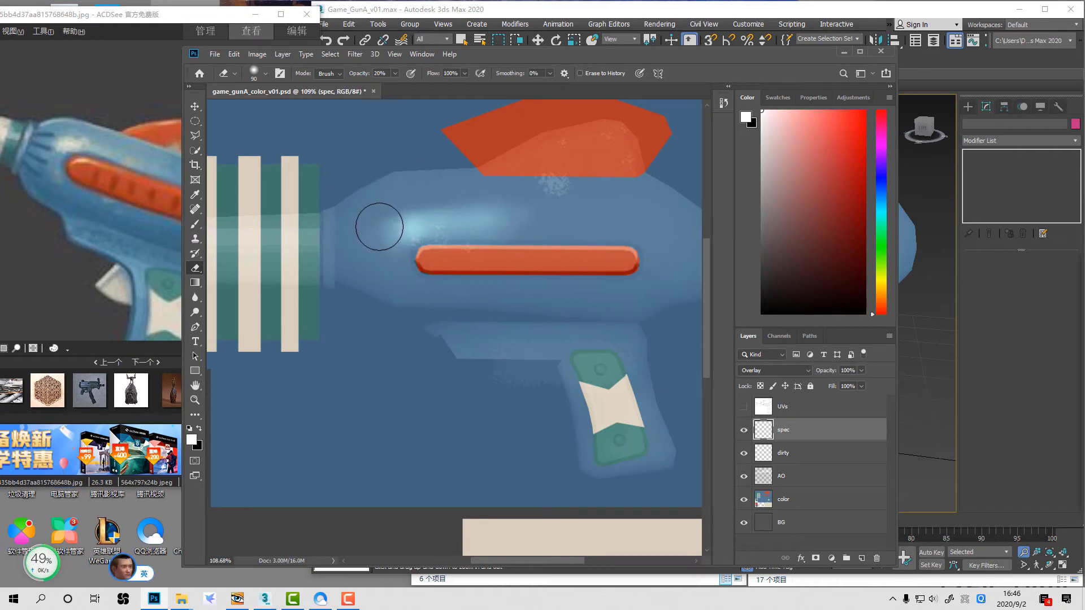
pyautogui.moveTo(379, 226)
pyautogui.mouseDown()
pyautogui.moveTo(381, 243)
pyautogui.moveTo(408, 259)
pyautogui.mouseUp()
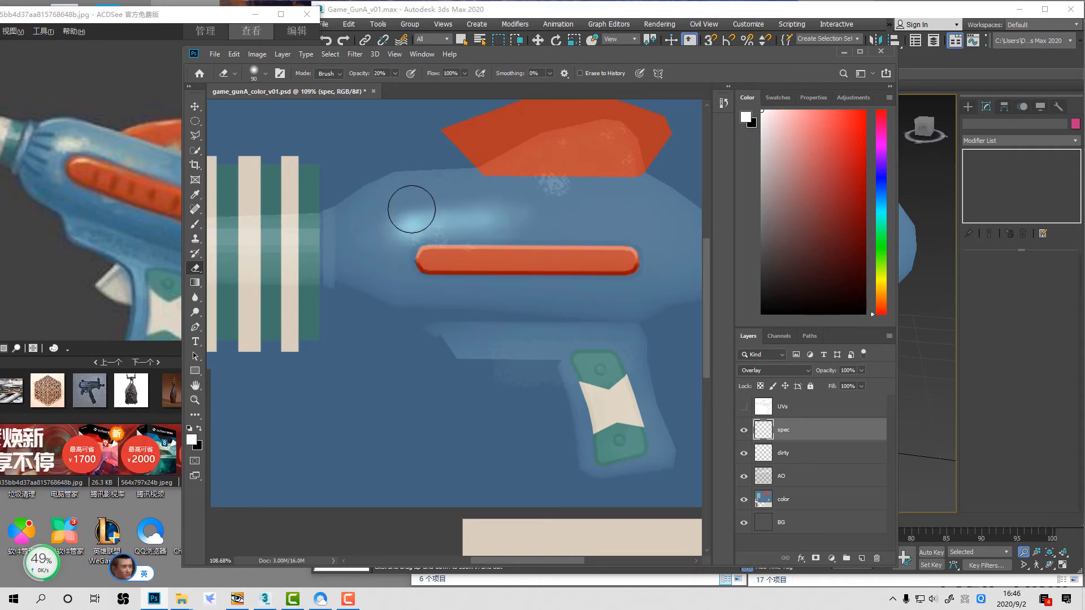
pyautogui.moveTo(411, 209)
pyautogui.mouseDown()
pyautogui.moveTo(422, 226)
pyautogui.moveTo(516, 213)
pyautogui.moveTo(487, 218)
pyautogui.moveTo(549, 225)
pyautogui.mouseUp()
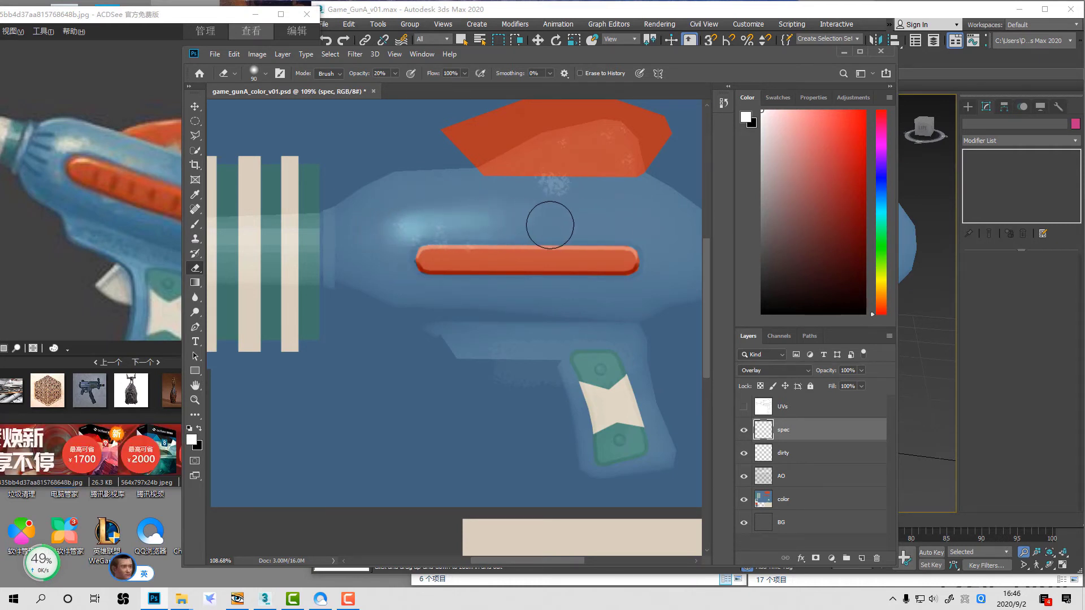
pyautogui.moveTo(440, 246)
pyautogui.mouseDown()
pyautogui.moveTo(407, 272)
pyautogui.moveTo(406, 257)
pyautogui.moveTo(418, 256)
pyautogui.mouseUp()
# Step: Repaint a brighter white hot spot at the front end of the body highlight with the soft brush
pyautogui.press('b')
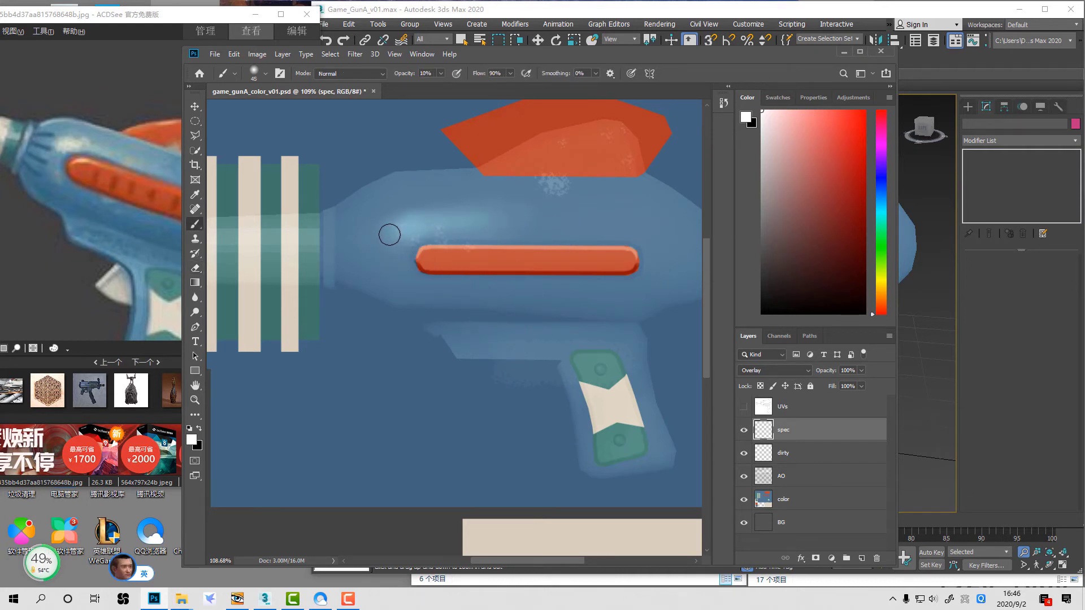
pyautogui.moveTo(387, 235); pyautogui.dragTo(419, 227)
pyautogui.press('z')
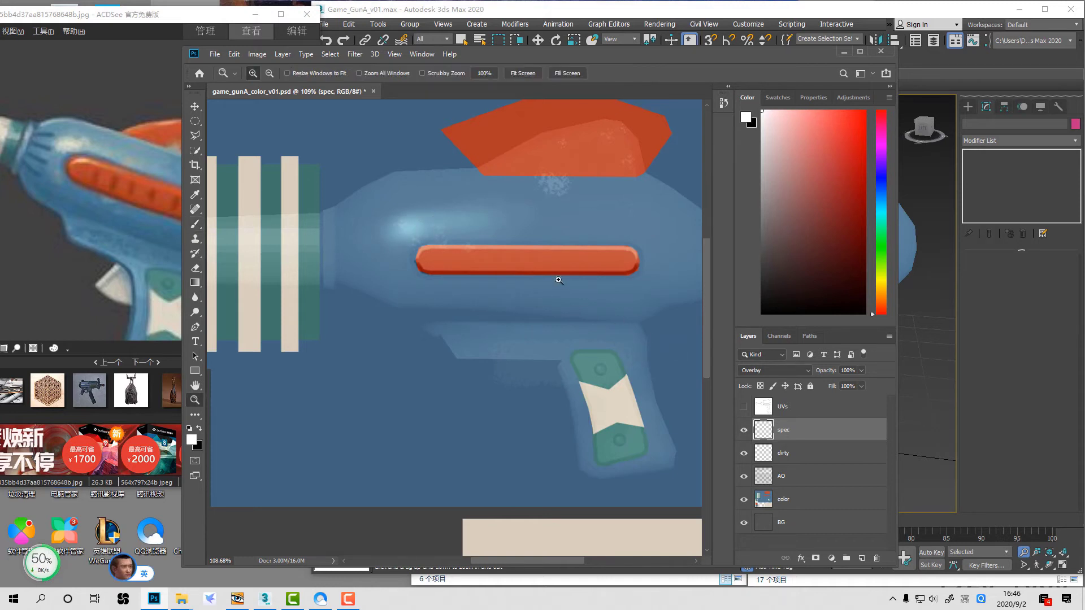
pyautogui.keyDown('alt'); pyautogui.click(616, 320); pyautogui.keyUp('alt')
pyautogui.keyDown('alt'); pyautogui.click(616, 321); pyautogui.keyUp('alt')
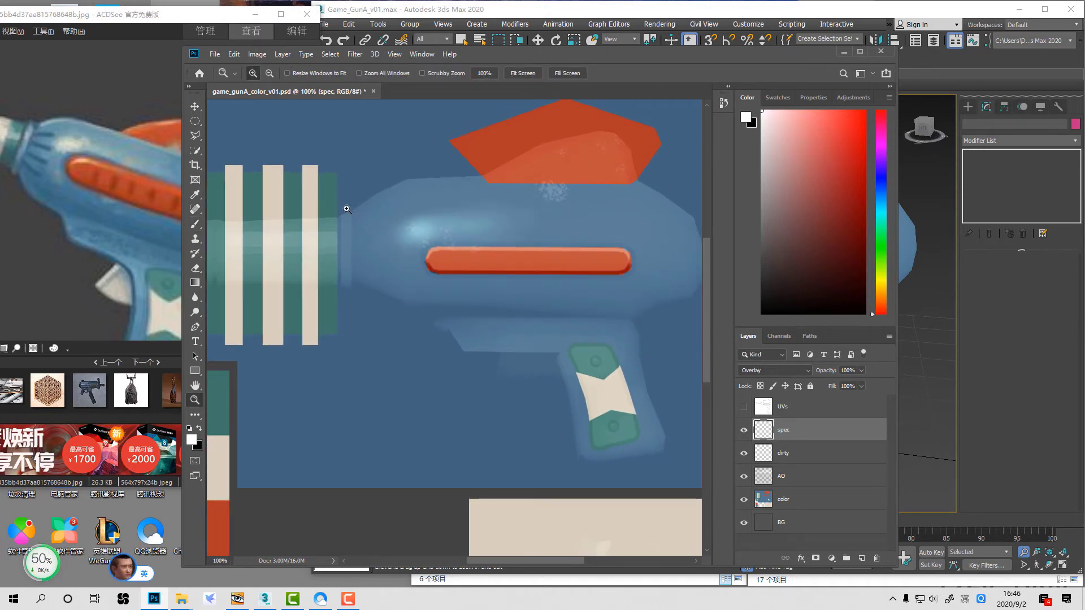
# Step: Paint a thin white highlight along the upper front edge of the orange bar with a very small brush at 40% opacity
pyautogui.moveTo(347, 208); pyautogui.dragTo(516, 322)
pyautogui.press('b')
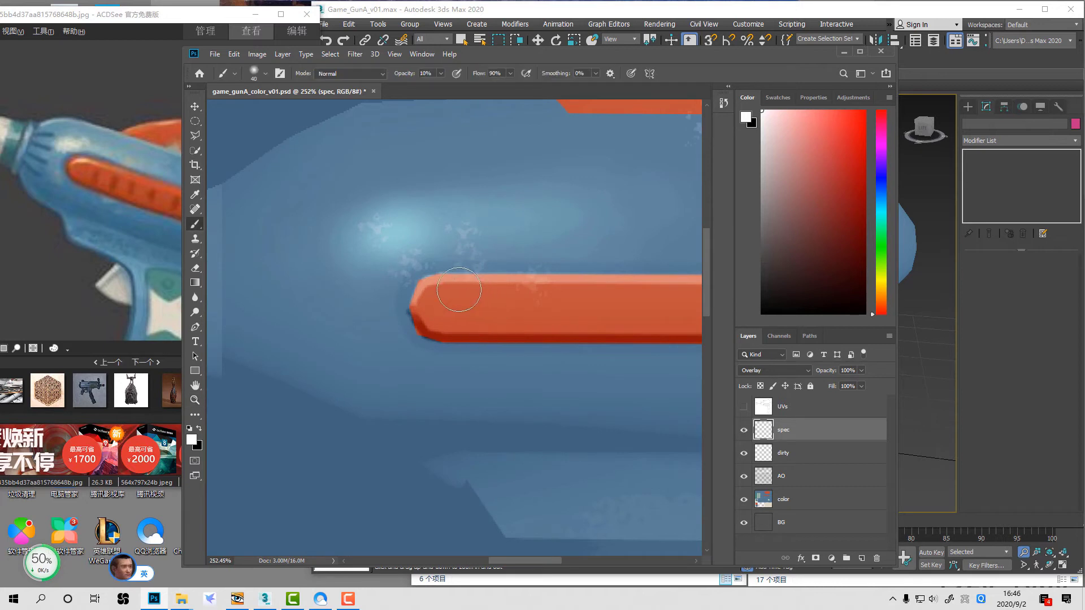
pyautogui.press('[')
pyautogui.press('[')
pyautogui.press('[')
pyautogui.press('[')
pyautogui.press('[')
pyautogui.press('[')
pyautogui.press('[')
pyautogui.press('[')
pyautogui.press('[')
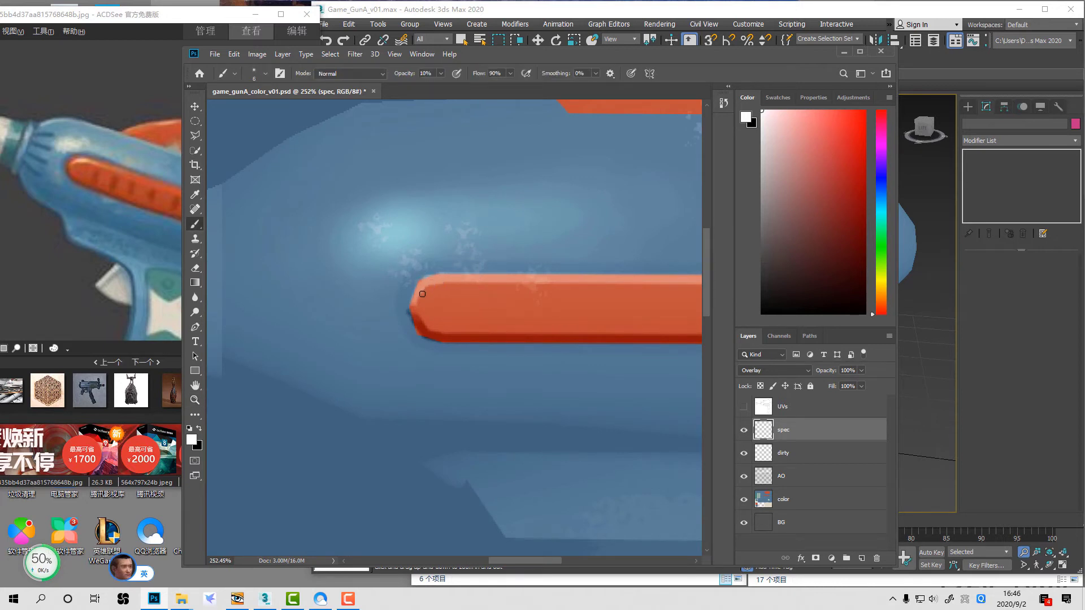
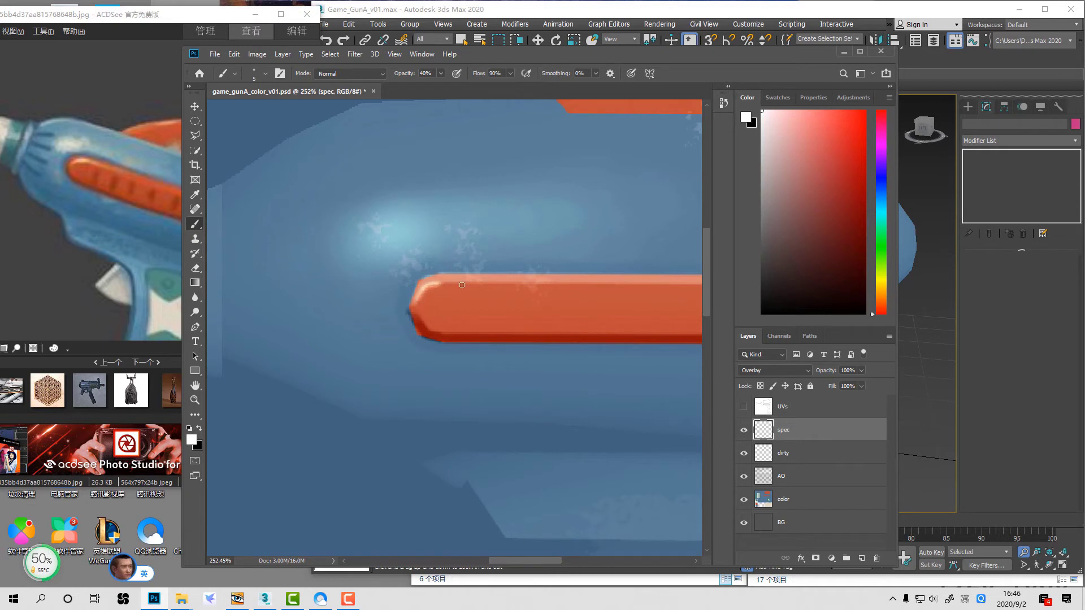
pyautogui.moveTo(442, 283); pyautogui.dragTo(481, 282)
# Step: Thin and fade the orange bar's edge highlight with the Eraser at 15 px and 20% opacity
pyautogui.press('e')
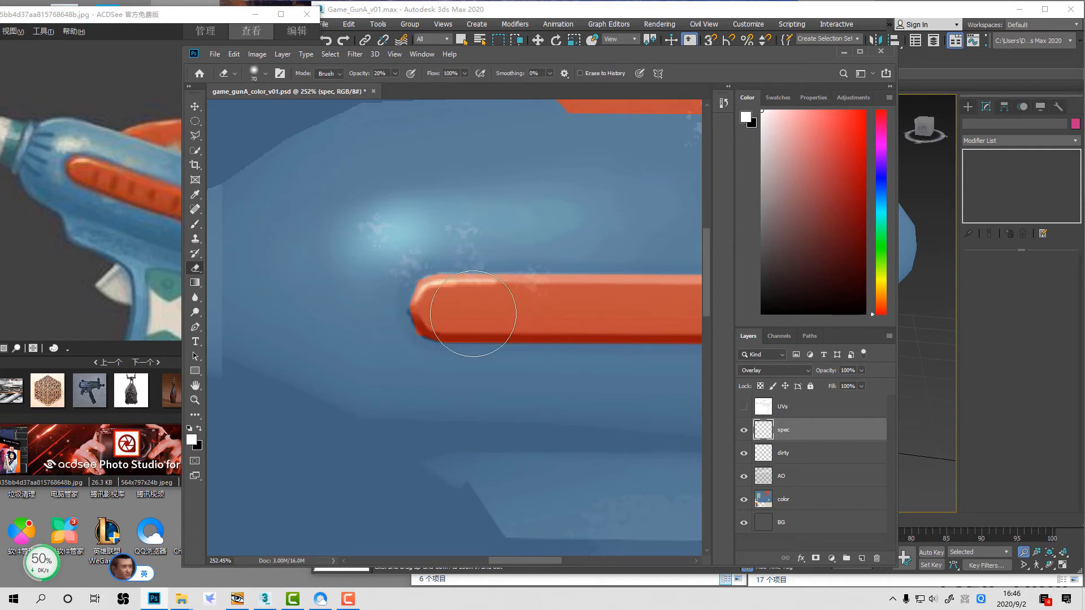
pyautogui.press('[')
pyautogui.press('[')
pyautogui.press('[')
pyautogui.press('[')
pyautogui.moveTo(461, 286); pyautogui.dragTo(530, 286)
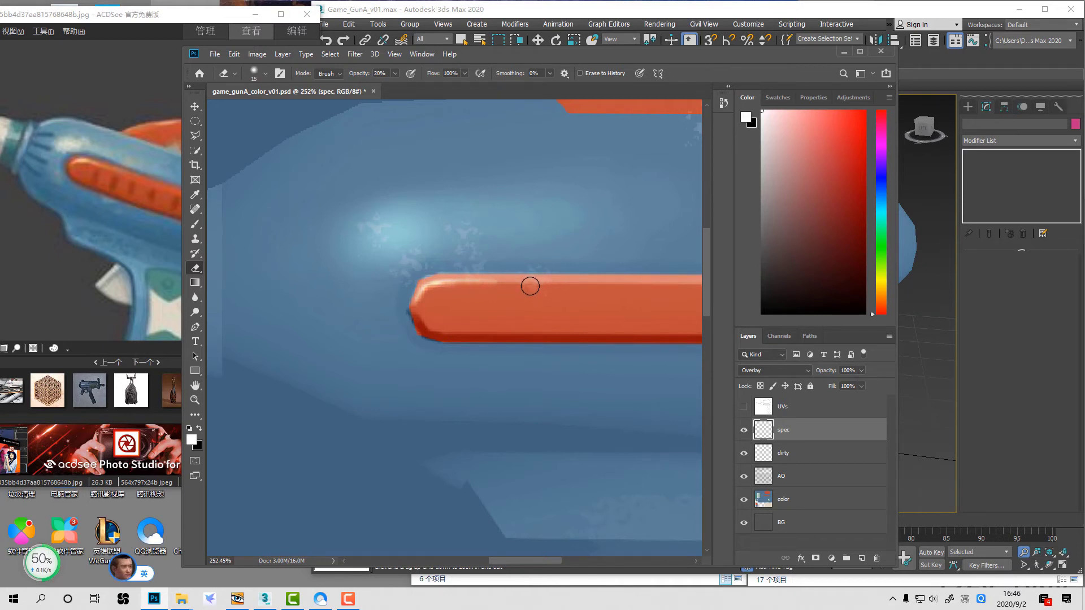
# Step: Compare the whole gun texture with and without the spec layer
pyautogui.press('z')
pyautogui.keyDown('alt'); pyautogui.click(552, 313); pyautogui.keyUp('alt')
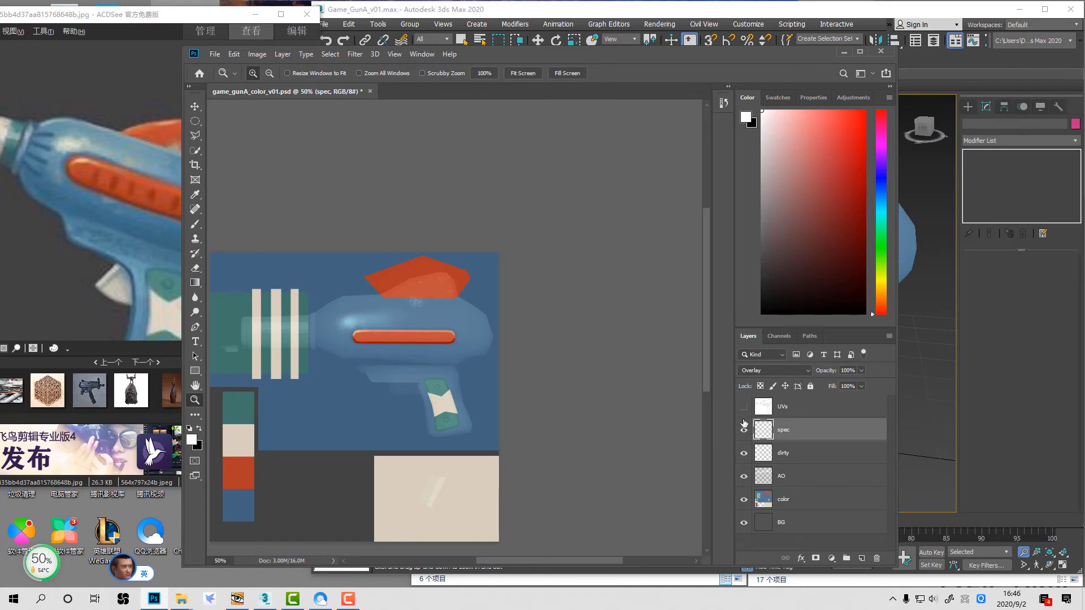
pyautogui.click(744, 430)
pyautogui.click(744, 431)
pyautogui.click(745, 430)
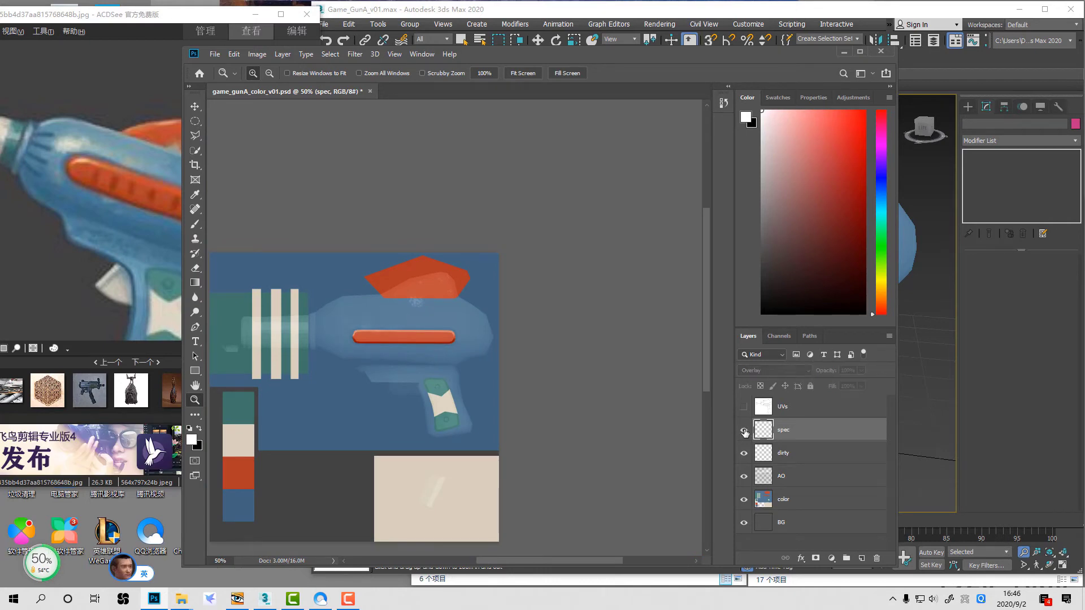
pyautogui.click(744, 430)
# Step: Save the texture and inspect the painted highlights on the gun model in 3ds Max
pyautogui.hotkey('ctrl', 's')
pyautogui.click(905, 399)
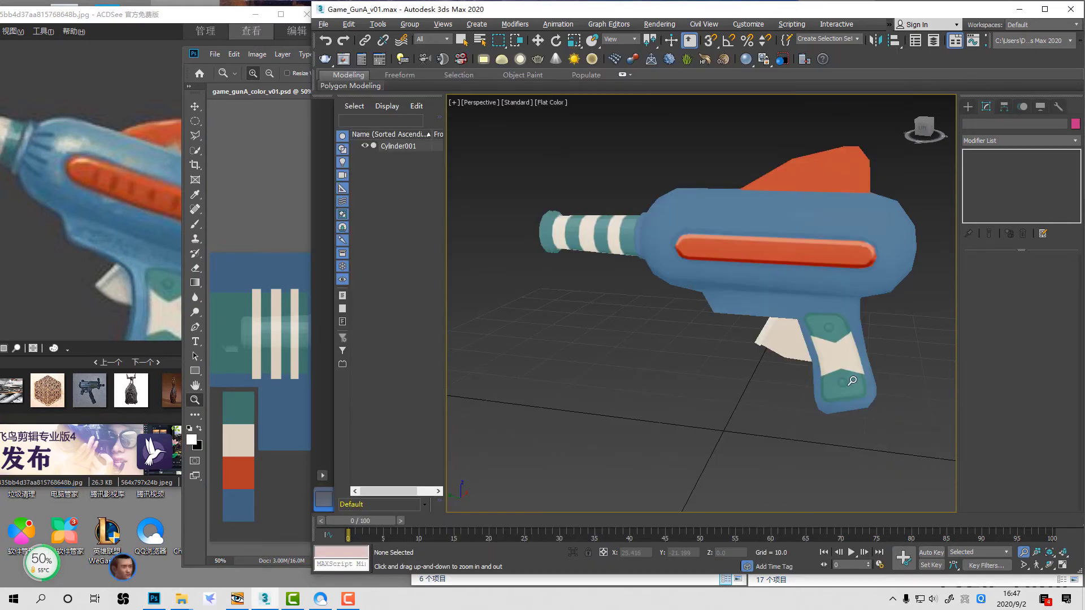
pyautogui.keyDown('alt'); pyautogui.moveTo(810, 368); pyautogui.dragTo(832, 365, button='middle'); pyautogui.keyUp('alt')
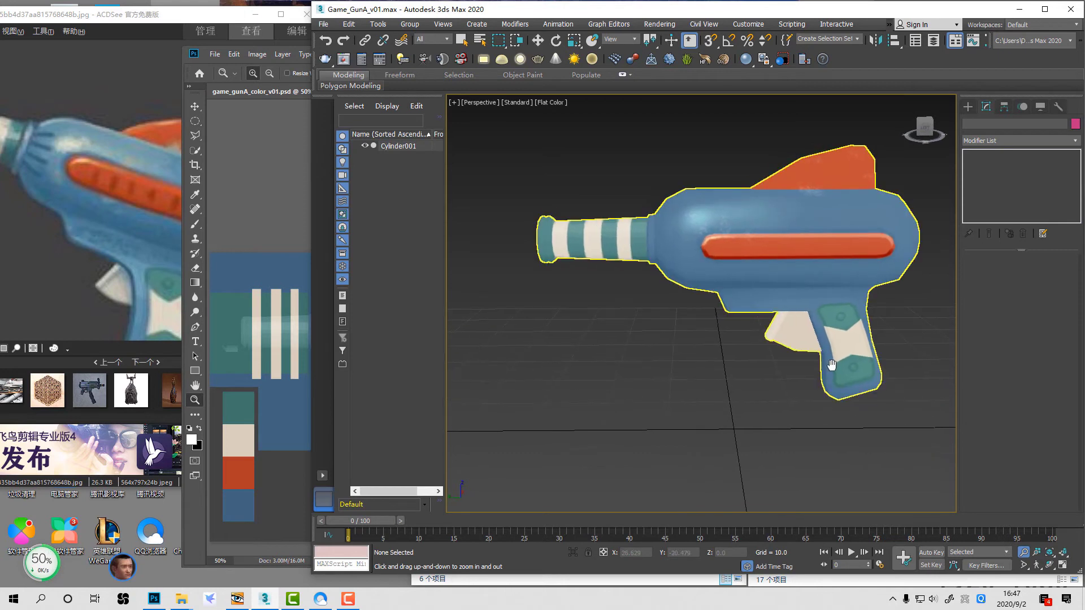
pyautogui.keyDown('alt'); pyautogui.moveTo(905, 320); pyautogui.dragTo(905, 316, button='middle'); pyautogui.keyUp('alt')
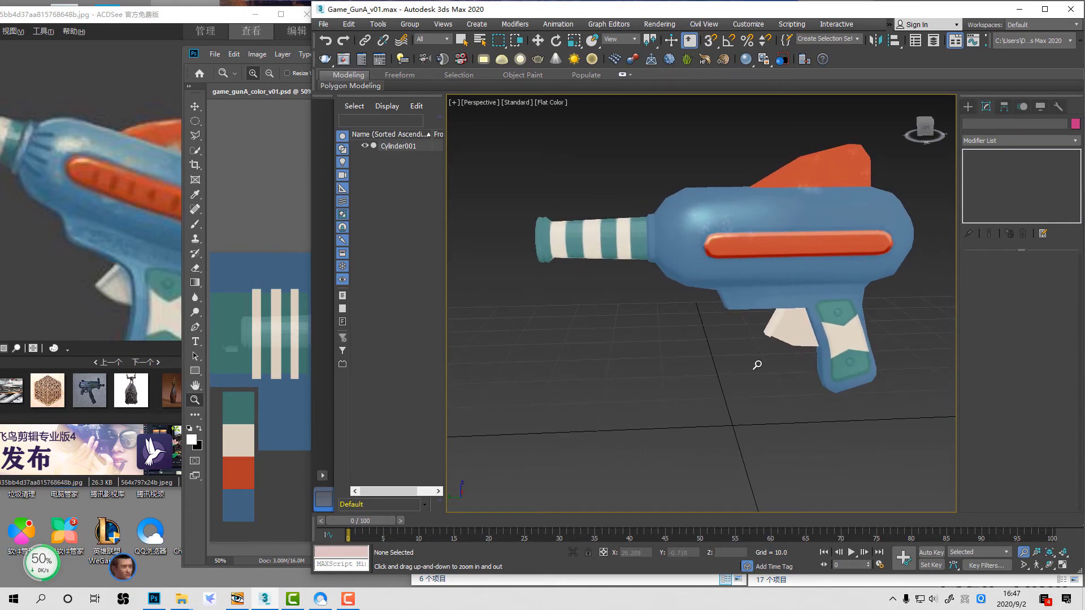
pyautogui.hotkey('alt', 'Tab')
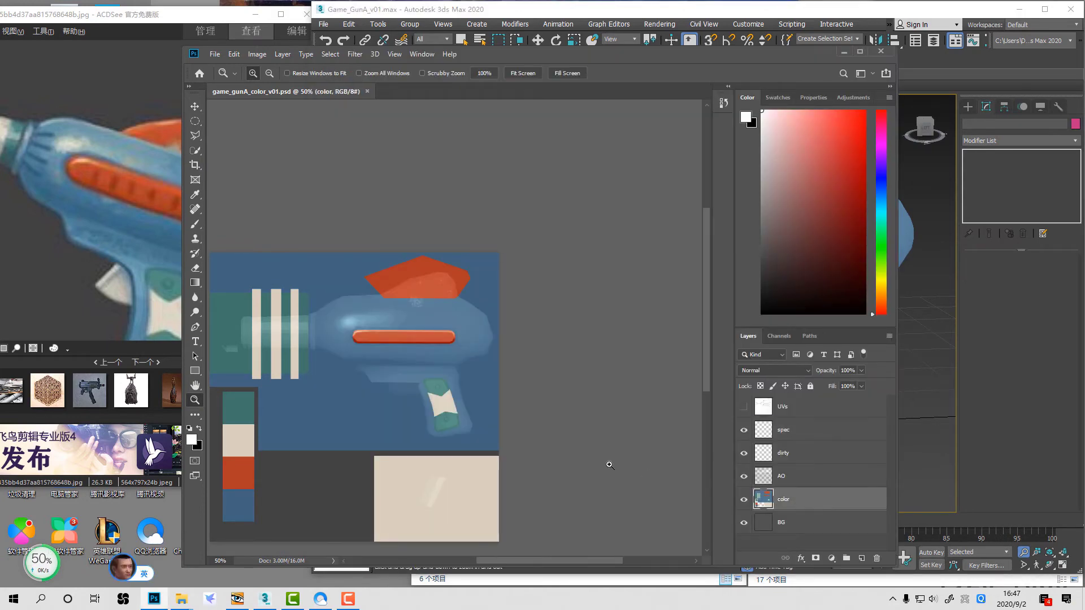
pyautogui.keyDown('alt'); pyautogui.scroll(5, 465, 429); pyautogui.keyUp('alt')
pyautogui.press('b')
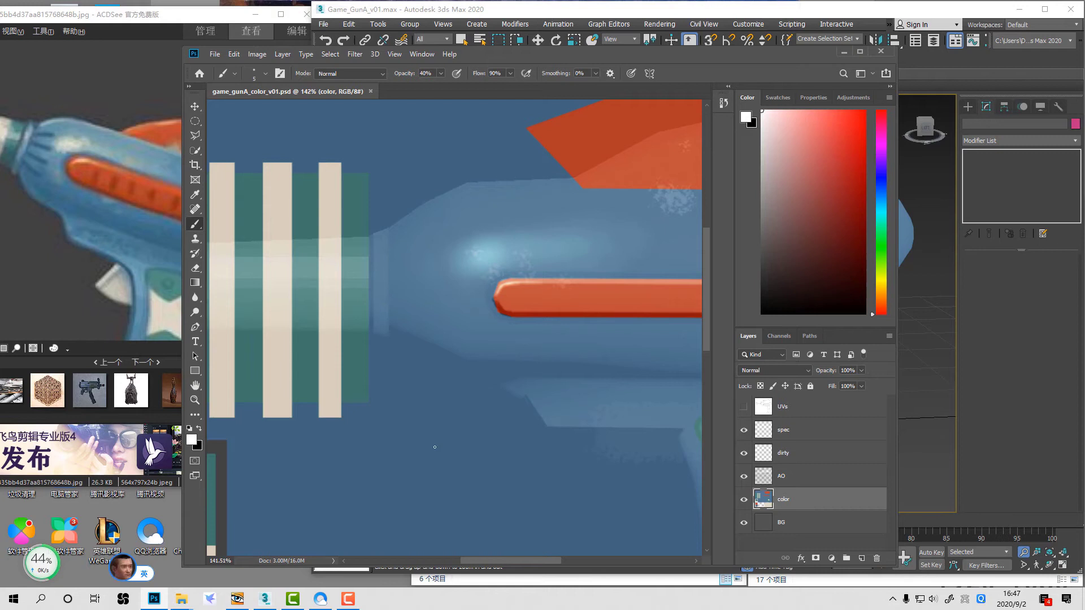
pyautogui.click(195, 370)
pyautogui.click(229, 380)
pyautogui.moveTo(370, 446); pyautogui.dragTo(510, 464)
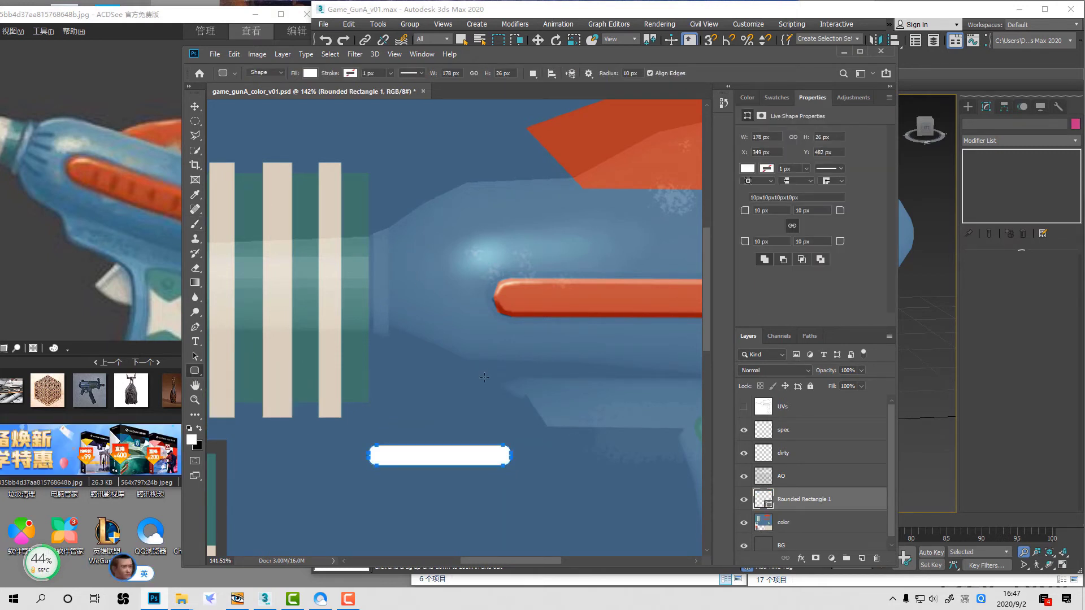
pyautogui.hotkey('ctrl', 'z')
# Step: Sample a dark blue from the texture and paint a short horizontal groove line on a new layer at the body's narrow front end
pyautogui.press('b')
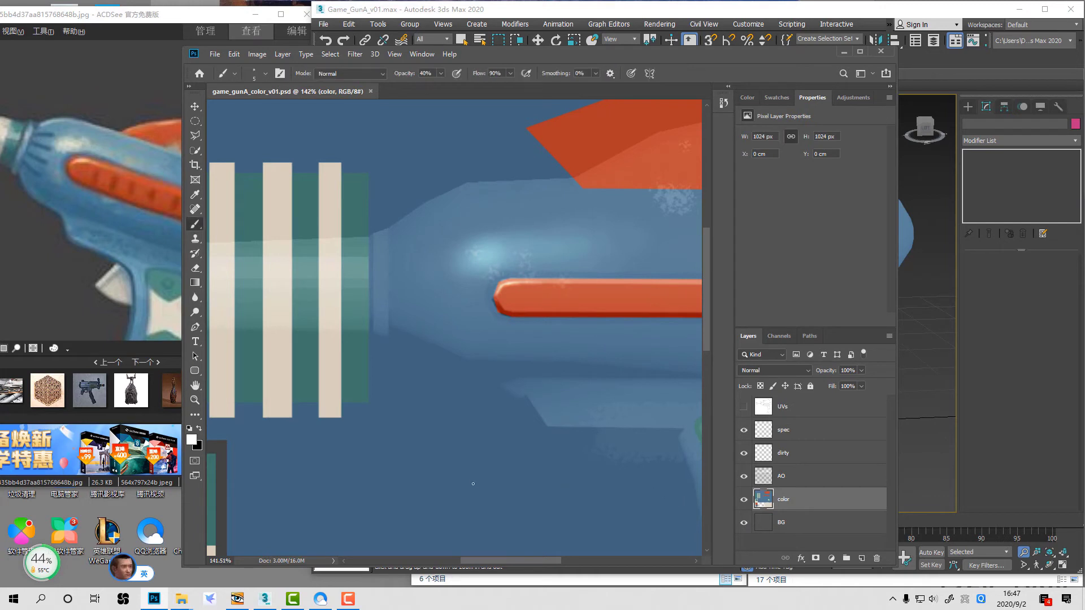
pyautogui.keyDown('alt'); pyautogui.click(474, 483); pyautogui.keyUp('alt')
pyautogui.click(747, 98)
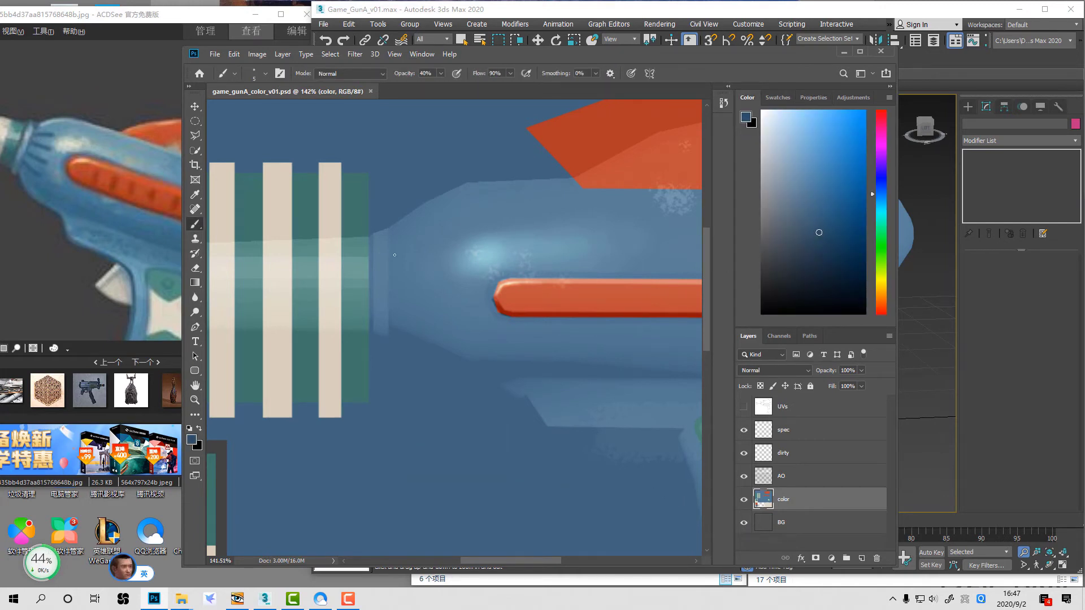
pyautogui.click(861, 558)
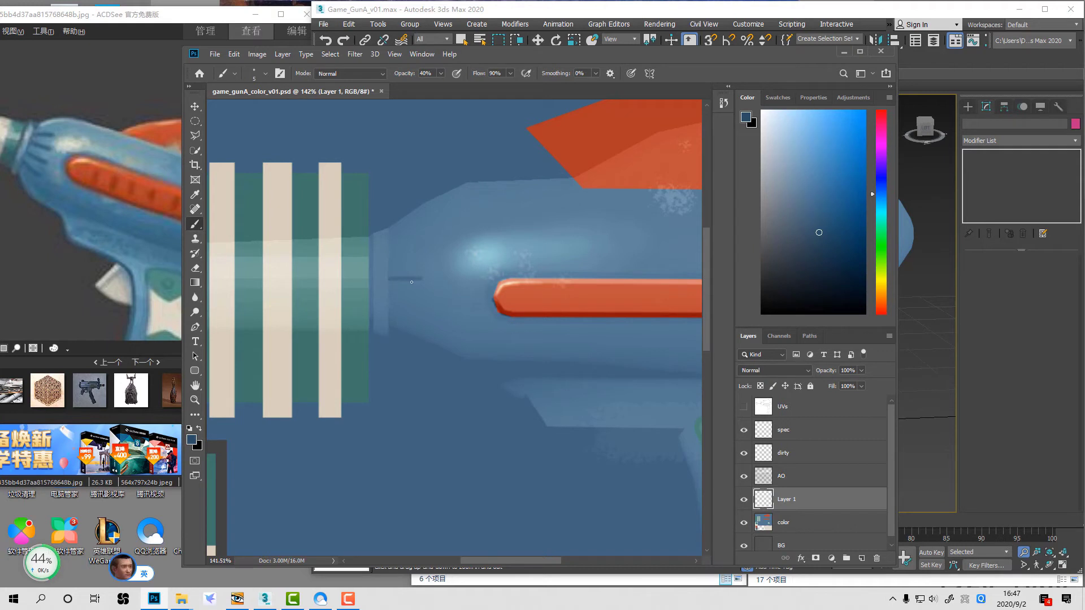
pyautogui.press('z')
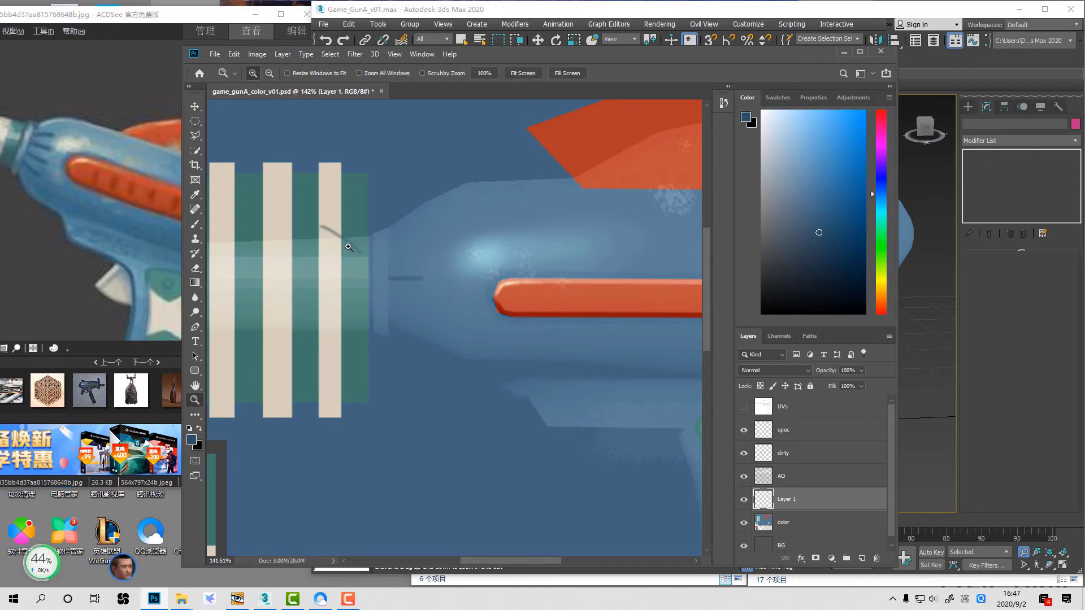
pyautogui.moveTo(315, 224)
pyautogui.mouseDown()
pyautogui.moveTo(495, 340)
pyautogui.moveTo(527, 339)
pyautogui.mouseUp()
# Step: Rotate the groove line slightly so that it rises toward the rear of the gun
pyautogui.press('v')
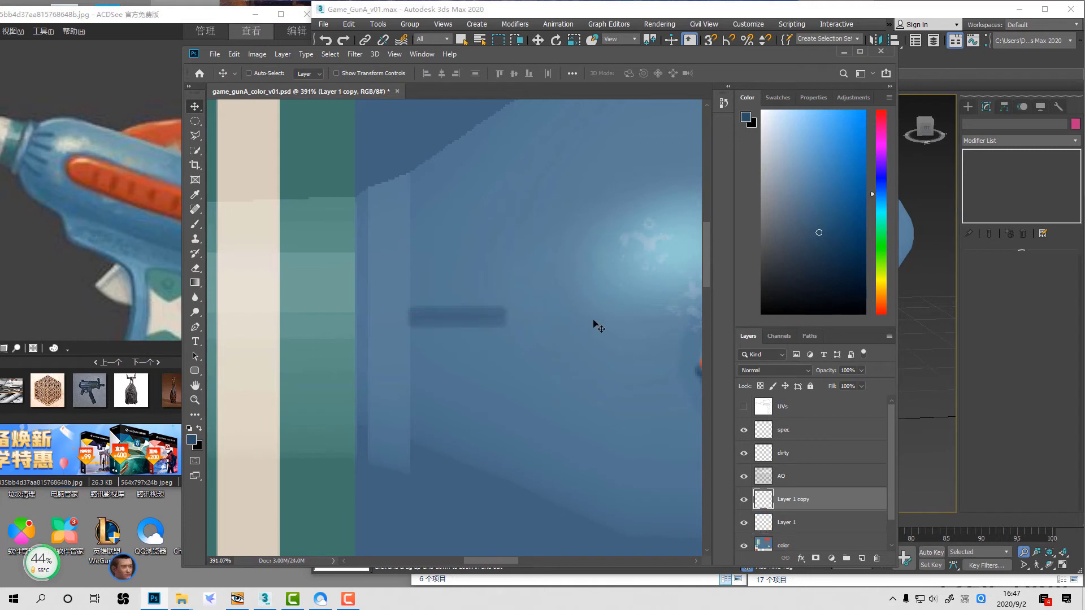
pyautogui.hotkey('ctrl', 'z')
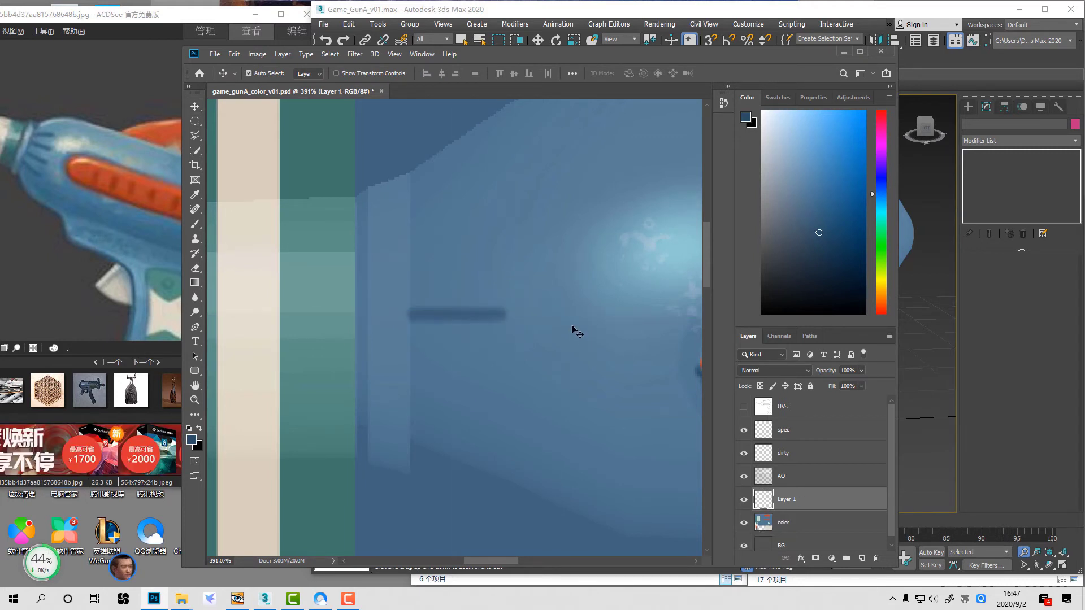
pyautogui.hotkey('ctrl', 't')
pyautogui.moveTo(511, 315)
pyautogui.mouseDown()
pyautogui.moveTo(512, 286)
pyautogui.moveTo(507, 315)
pyautogui.moveTo(530, 346)
pyautogui.mouseUp()
pyautogui.press('Return')
# Step: Flip the copied groove line vertically and place another copy of it just below
pyautogui.hotkey('ctrl', 't')
pyautogui.rightClick(497, 333)
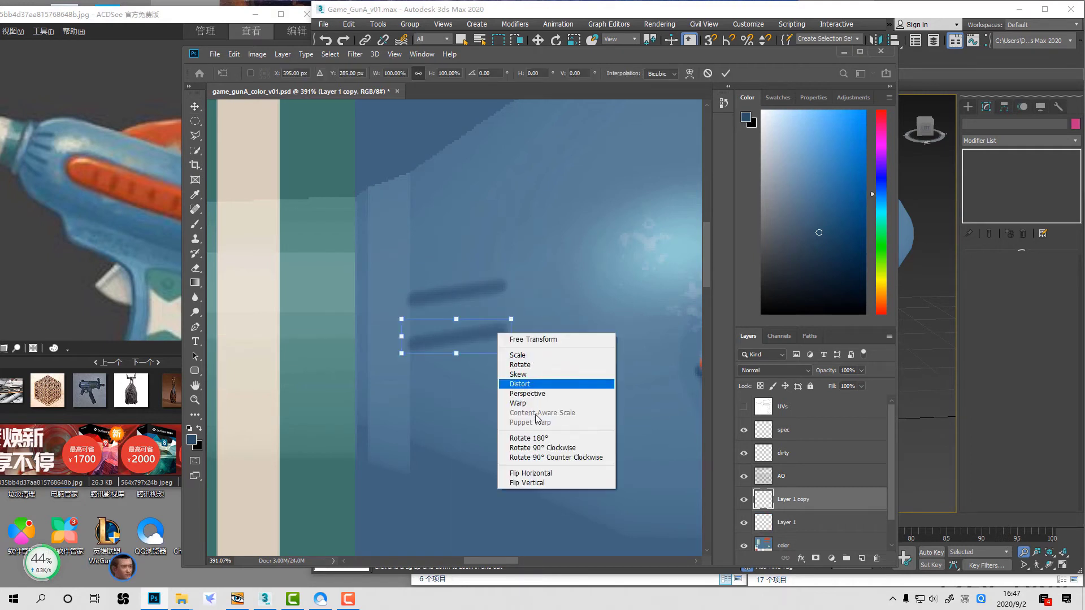
pyautogui.click(541, 484)
pyautogui.press('Return')
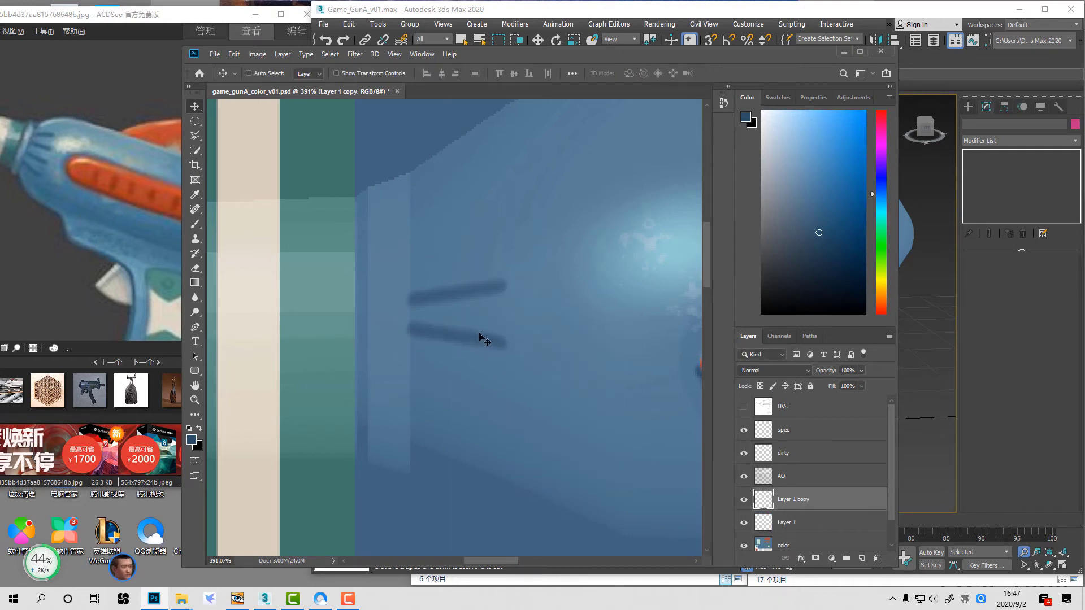
pyautogui.keyDown('alt'); pyautogui.moveTo(491, 352); pyautogui.dragTo(496, 380); pyautogui.keyUp('alt')
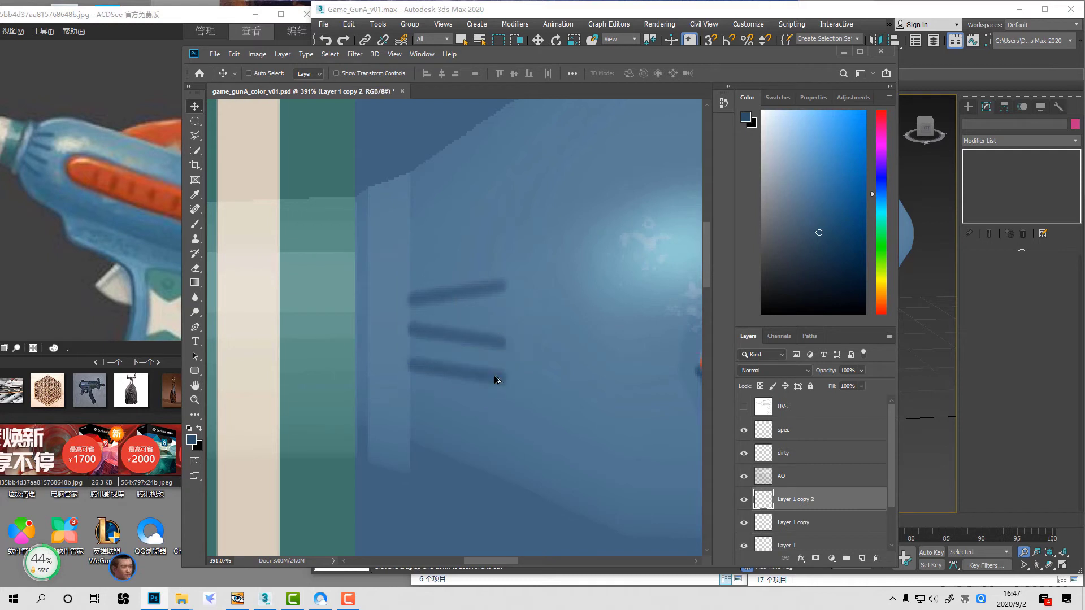
pyautogui.hotkey('ctrl', 't')
pyautogui.press('Return')
# Step: Rotate the middle groove line to a flatter angle and merge its layer down into Layer 1
pyautogui.click(791, 522)
pyautogui.hotkey('ctrl', 't')
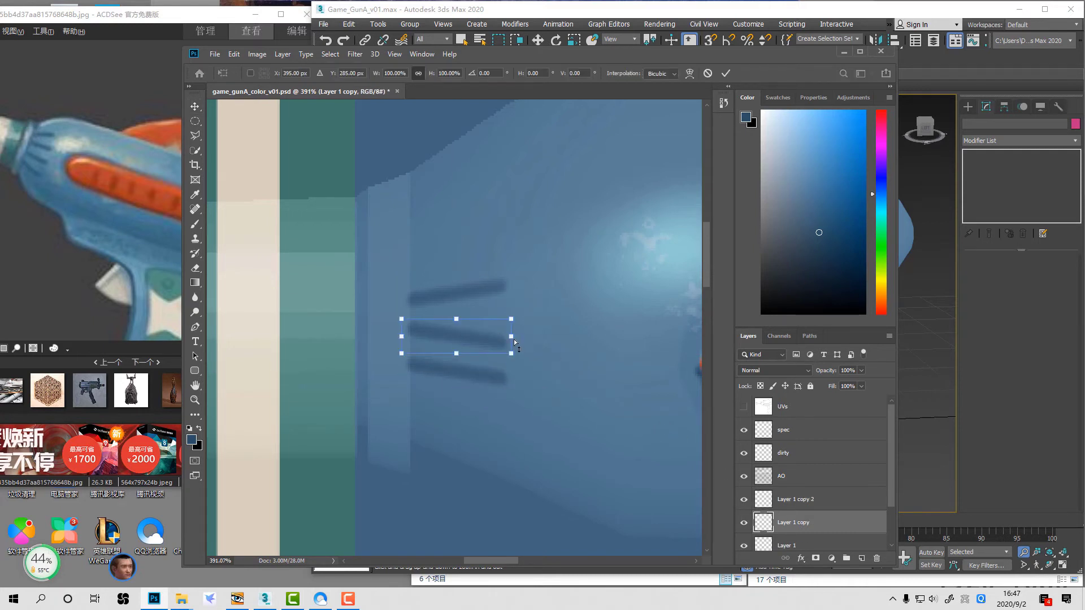
pyautogui.moveTo(513, 339); pyautogui.dragTo(513, 334)
pyautogui.press('Return')
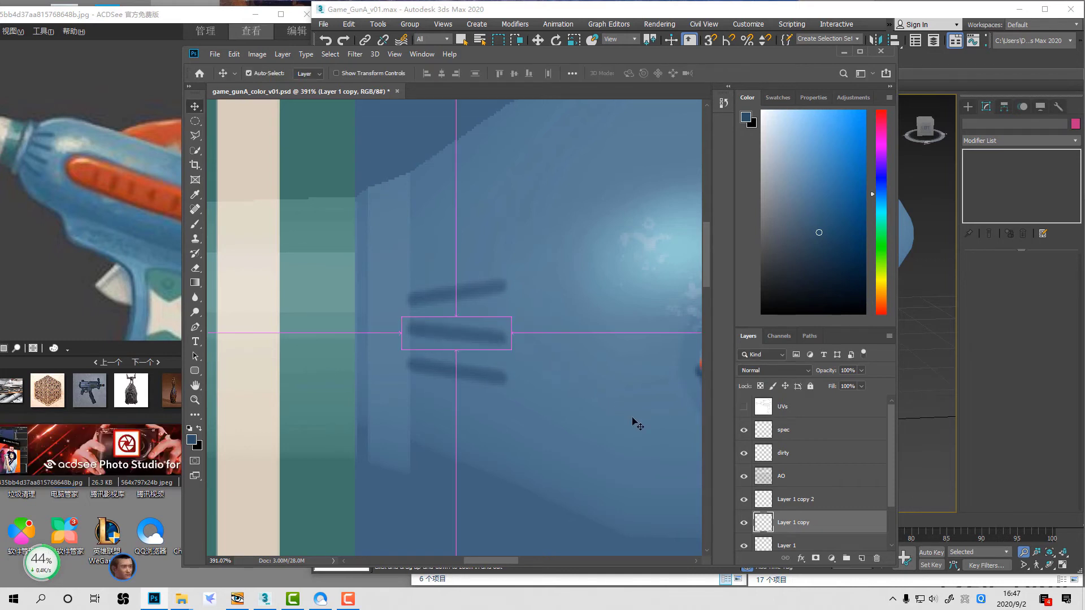
pyautogui.hotkey('ctrl', 'e')
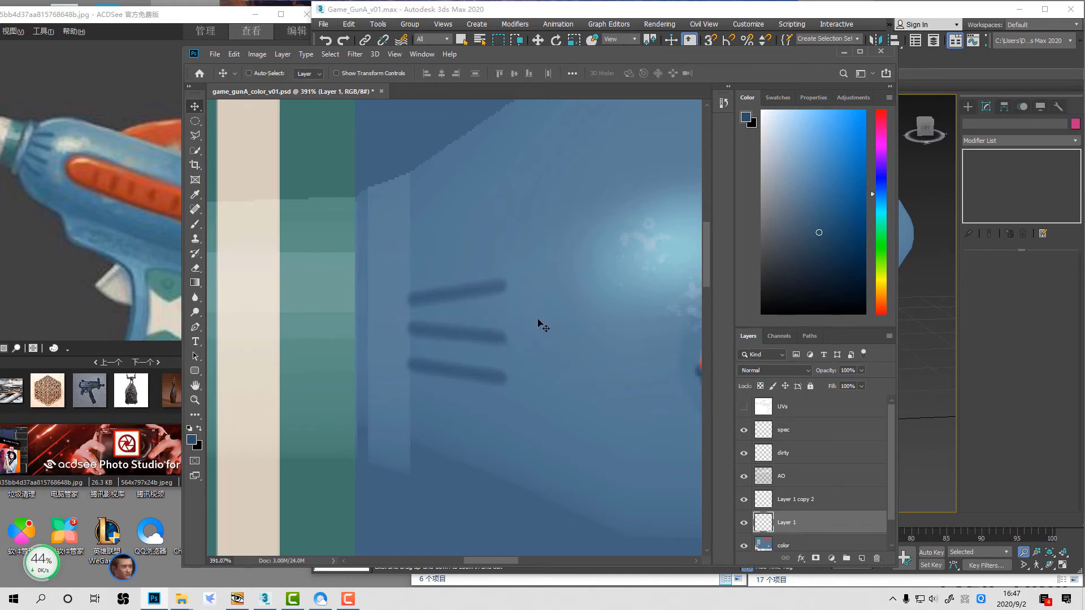
# Step: Paint a fourth, steeper groove line above the other three with the brush at 40% opacity
pyautogui.press('b')
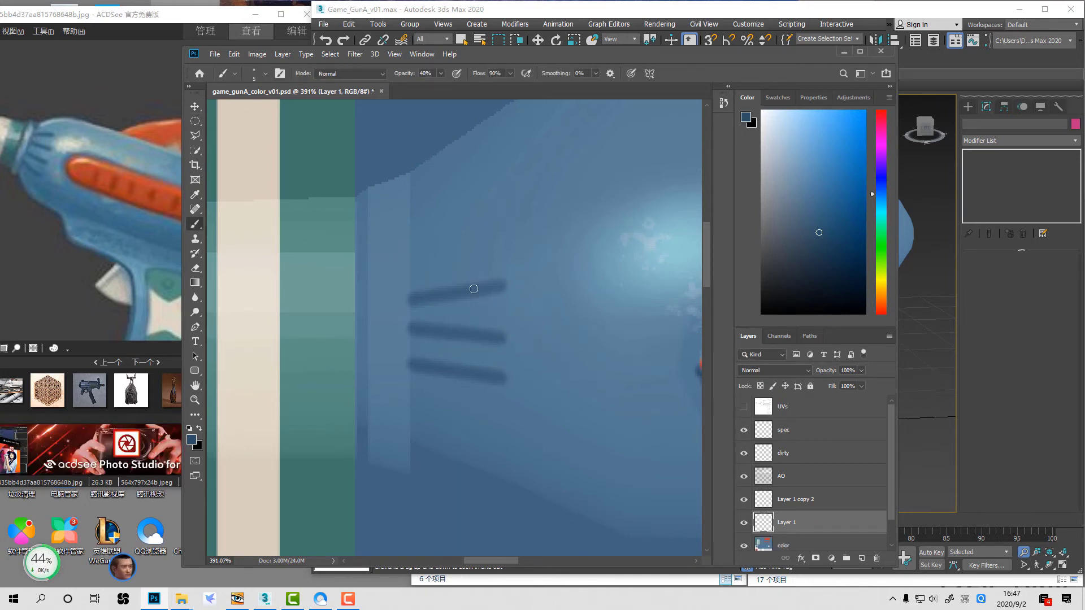
pyautogui.moveTo(499, 240); pyautogui.dragTo(410, 266)
pyautogui.keyDown('shift'); pyautogui.click(412, 268); pyautogui.keyUp('shift')
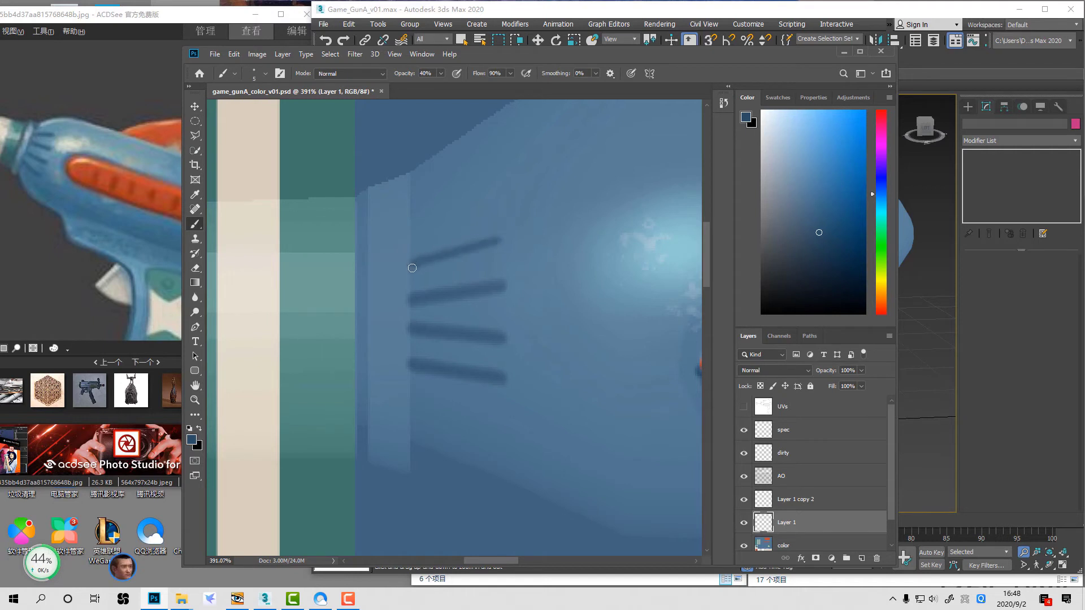
pyautogui.keyDown('shift'); pyautogui.click(499, 245); pyautogui.keyUp('shift')
# Step: Merge the two groove-line layers and trim the outer lines' rear ends with the 15 px Eraser, raising its opacity to 100%
pyautogui.press('z')
pyautogui.keyDown('alt'); pyautogui.click(552, 303); pyautogui.keyUp('alt')
pyautogui.keyDown('alt'); pyautogui.click(567, 342); pyautogui.keyUp('alt')
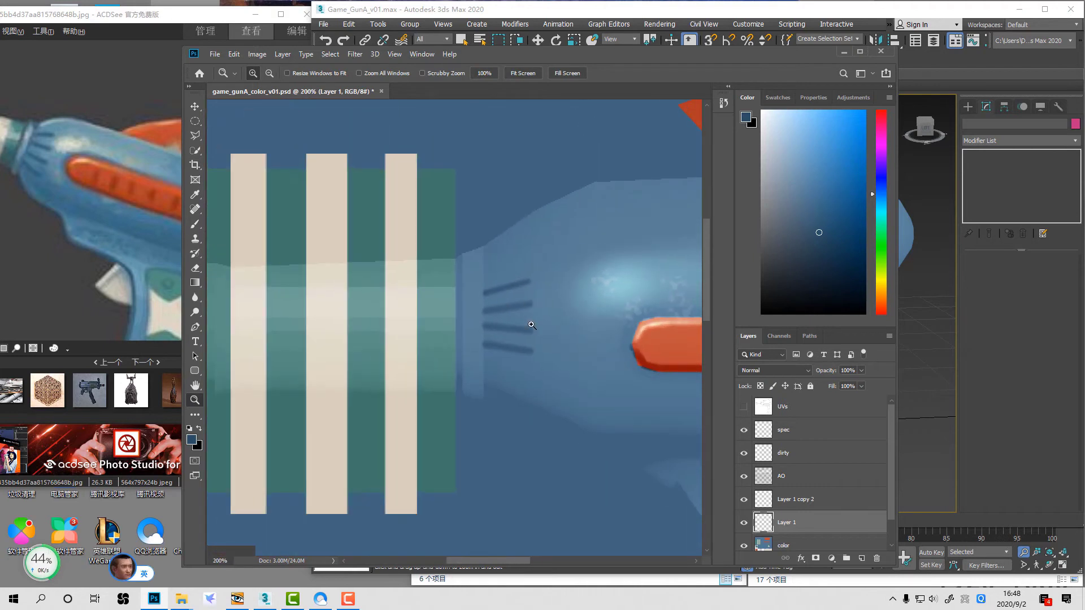
pyautogui.click(526, 280)
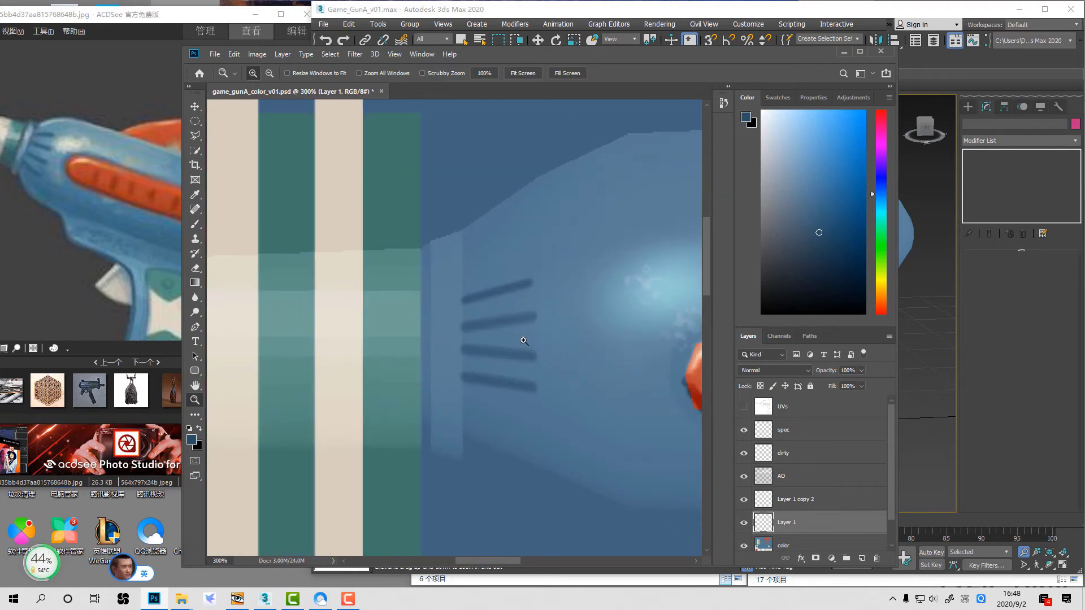
pyautogui.press('e')
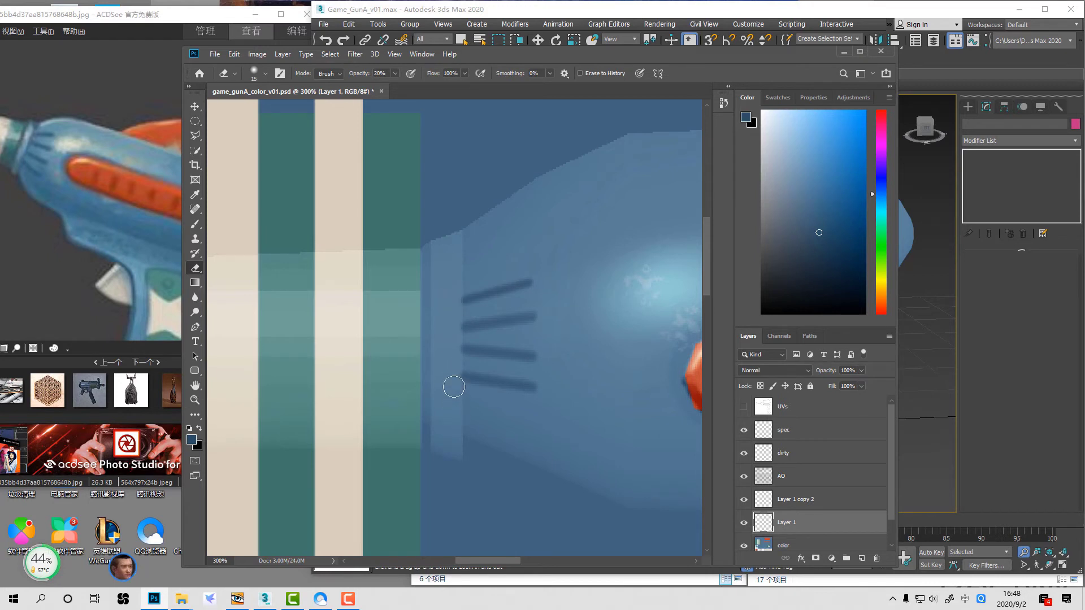
pyautogui.keyDown('ctrl'); pyautogui.click(805, 505); pyautogui.keyUp('ctrl')
pyautogui.hotkey('ctrl', 'e')
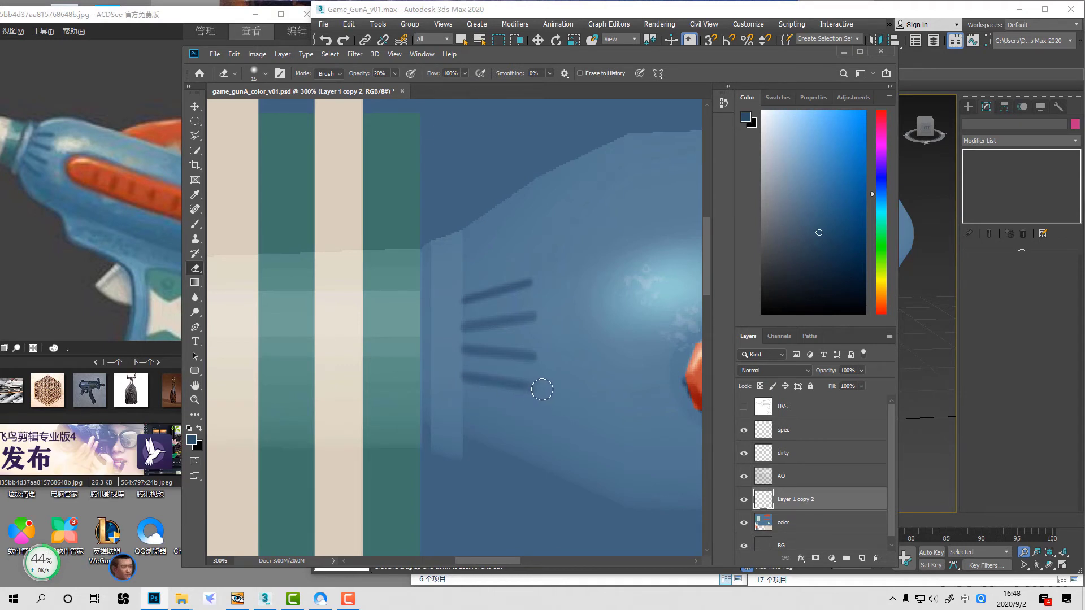
pyautogui.press('0')
# Step: Inspect the new groove lines on the gun model in 3ds Max
pyautogui.click(1006, 372)
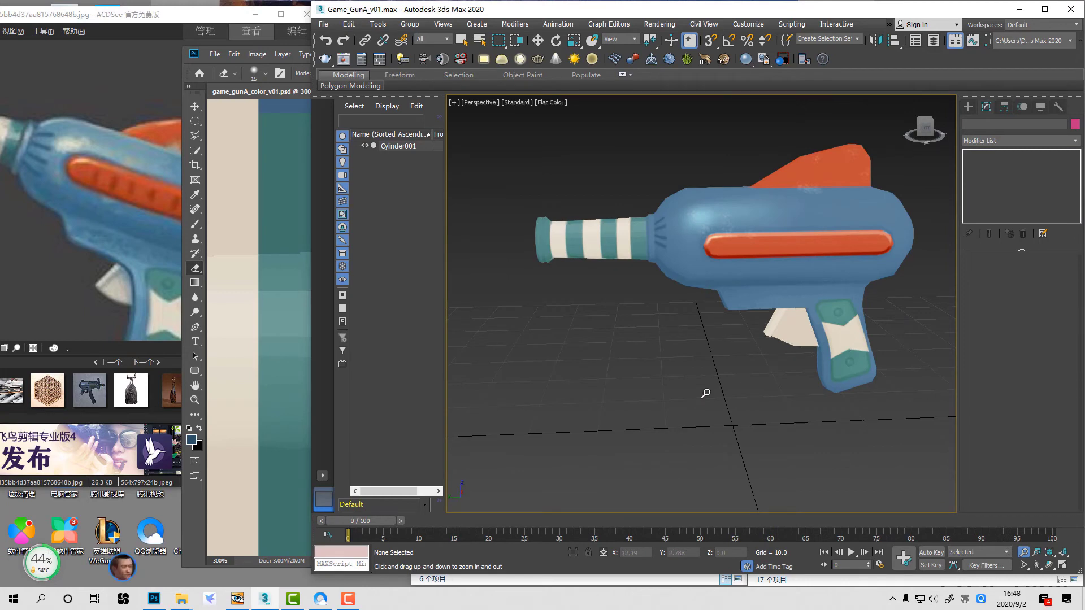
pyautogui.keyDown('alt'); pyautogui.moveTo(705, 395); pyautogui.dragTo(732, 374, button='middle'); pyautogui.keyUp('alt')
pyautogui.click(272, 346)
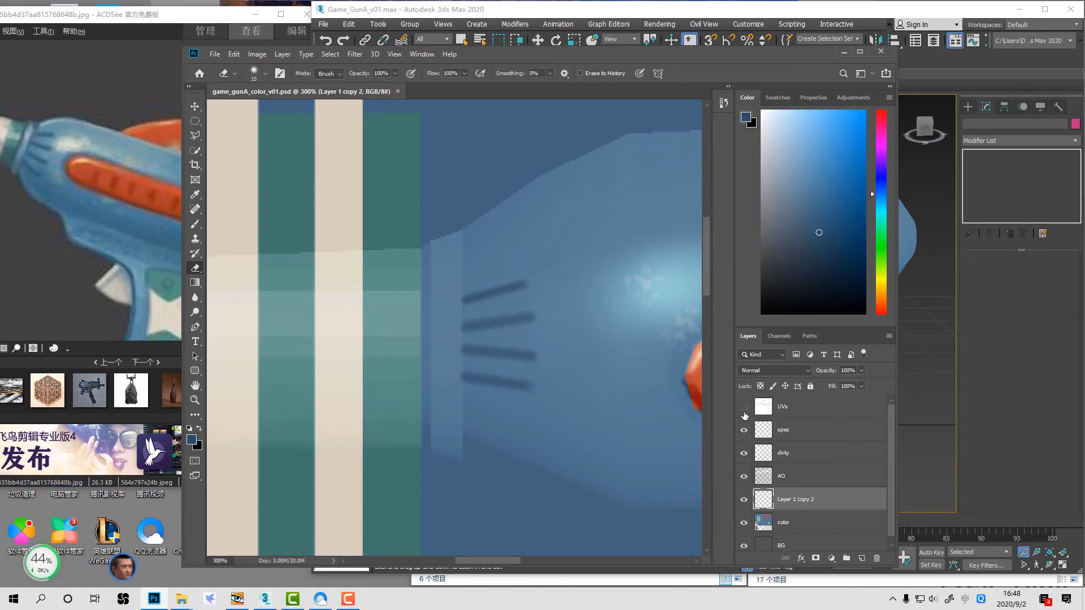
# Step: Show the UVs wireframe layer over the barrel and front body of the texture
pyautogui.click(742, 408)
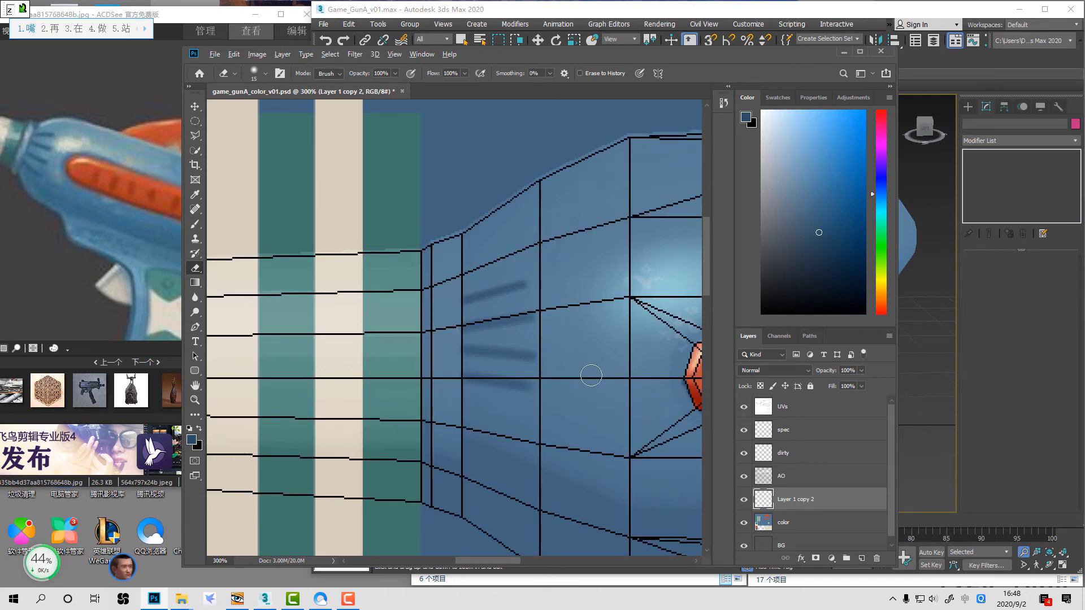
pyautogui.press('z')
pyautogui.keyDown('alt'); pyautogui.scroll(-5, 617, 380); pyautogui.keyUp('alt')
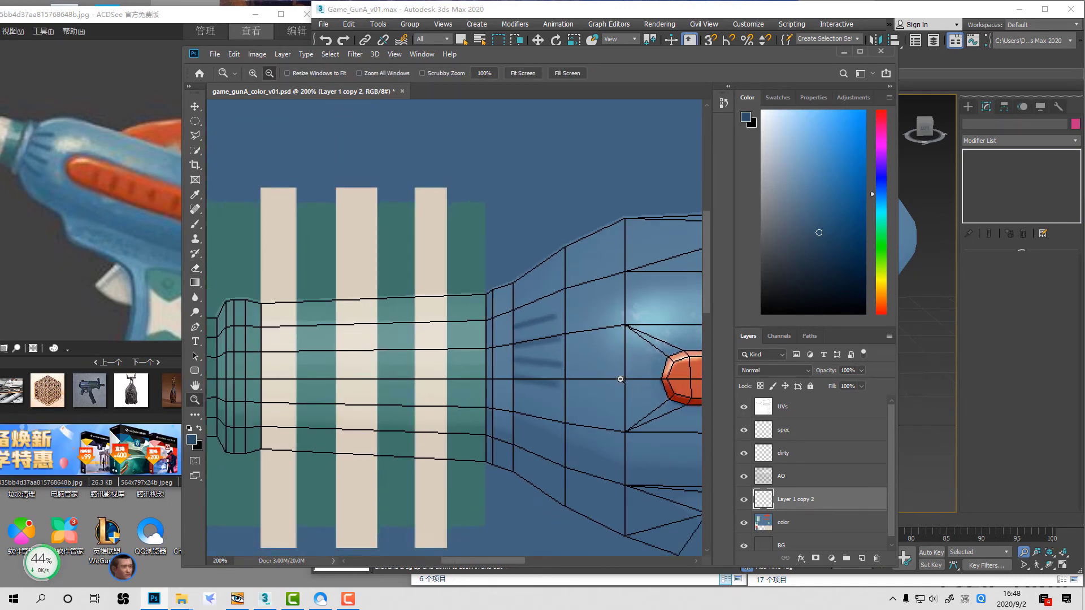
# Step: Enlarge the groove-line layer with Free Transform from its upper front corner so the lines extend farther along the body
pyautogui.click(743, 407)
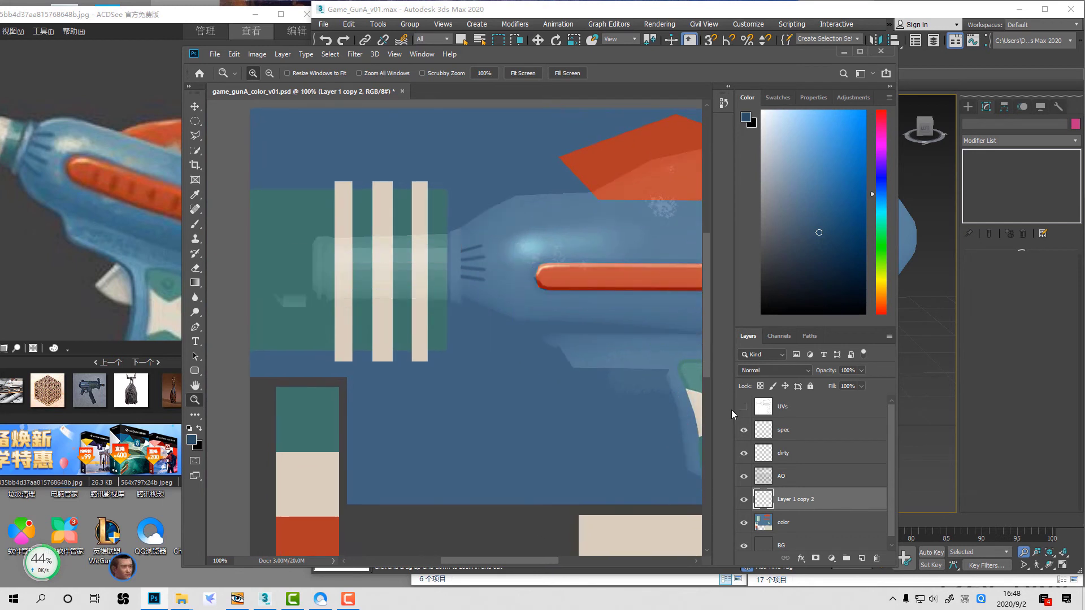
pyautogui.click(743, 407)
pyautogui.hotkey('ctrl', 't')
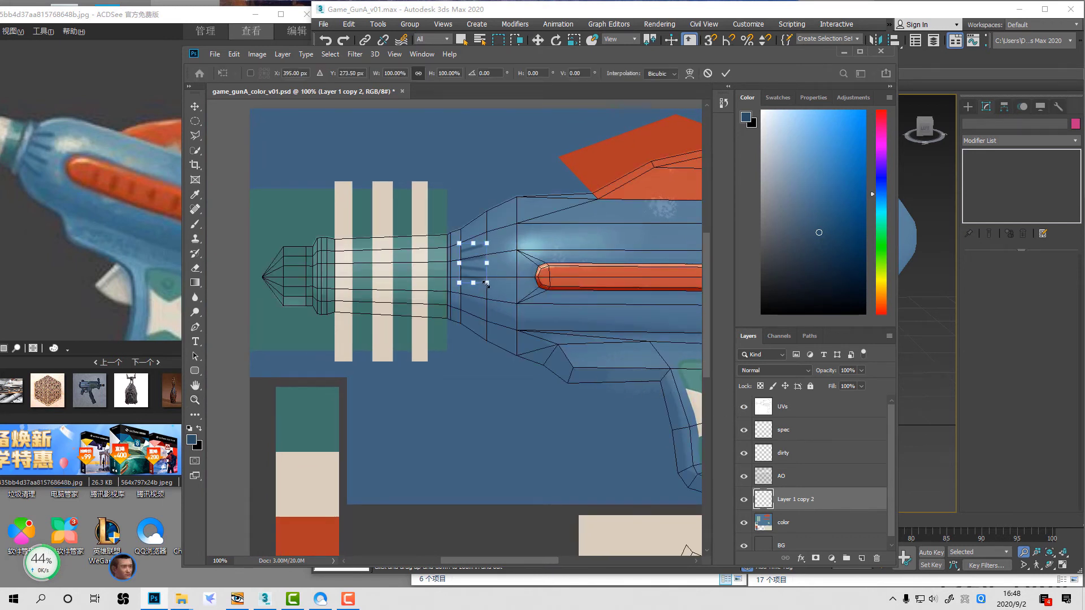
pyautogui.moveTo(486, 283)
pyautogui.mouseDown()
pyautogui.moveTo(506, 311)
pyautogui.moveTo(443, 315)
pyautogui.mouseUp()
pyautogui.press('Return')
# Step: Trim the groove lines' front ends straight along the vertical UV edge using a rectangular marquee selection, and deselect
pyautogui.keyDown('alt'); pyautogui.scroll(4, 486, 299); pyautogui.keyUp('alt')
pyautogui.press('m')
pyautogui.moveTo(298, 154); pyautogui.dragTo(368, 472)
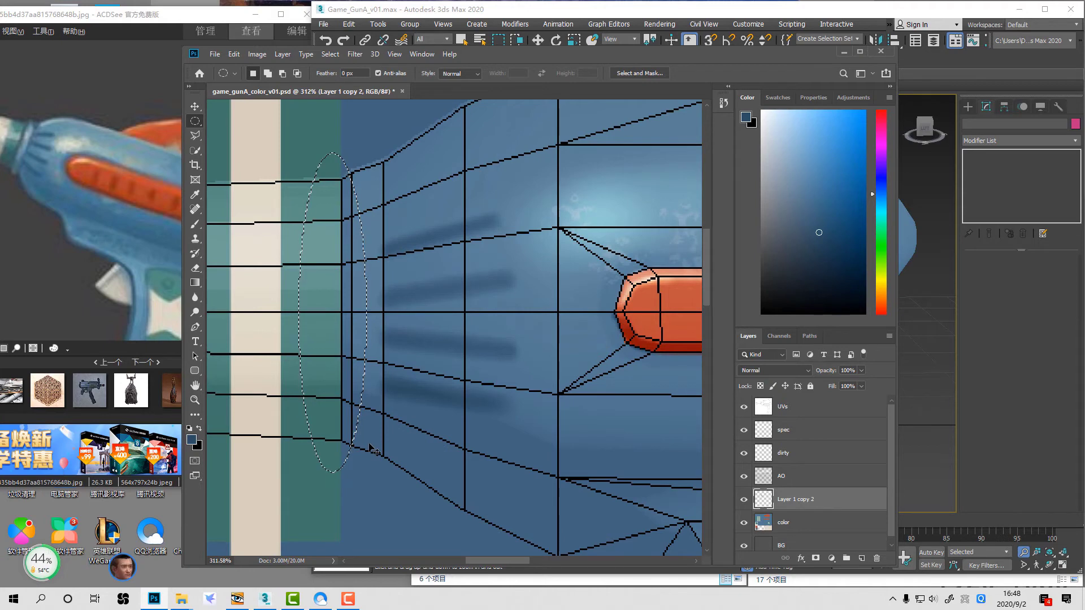
pyautogui.hotkey('shift', 'm')
pyautogui.moveTo(300, 152); pyautogui.dragTo(400, 515)
pyautogui.hotkey('ctrl', 'd')
pyautogui.press('z')
pyautogui.keyDown('alt'); pyautogui.click(599, 349); pyautogui.keyUp('alt')
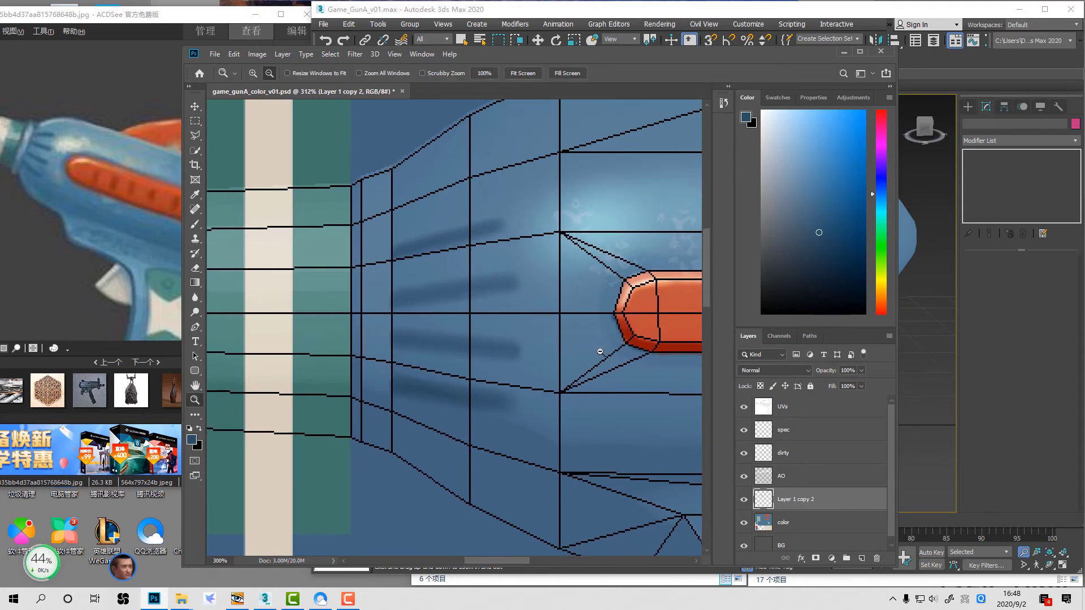
pyautogui.keyDown('alt'); pyautogui.click(599, 349); pyautogui.keyUp('alt')
# Step: Hide the UVs layer, save the texture and check the enlarged groove lines on the gun model in 3ds Max
pyautogui.click(743, 406)
pyautogui.hotkey('ctrl', 's')
pyautogui.press('m')
pyautogui.click(956, 375)
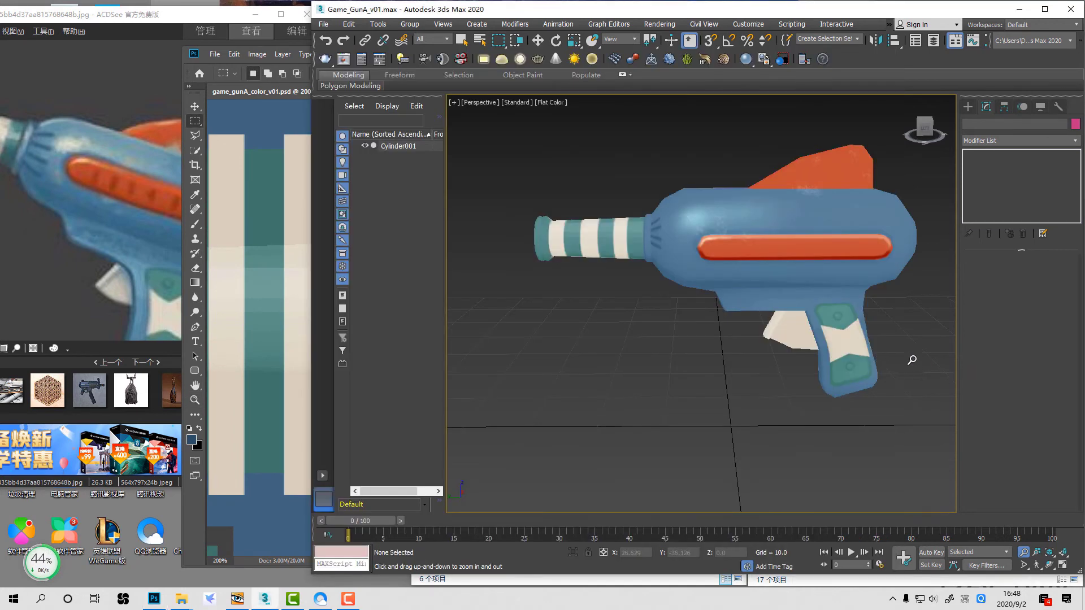
pyautogui.keyDown('alt'); pyautogui.moveTo(753, 385); pyautogui.dragTo(689, 272, button='middle'); pyautogui.keyUp('alt')
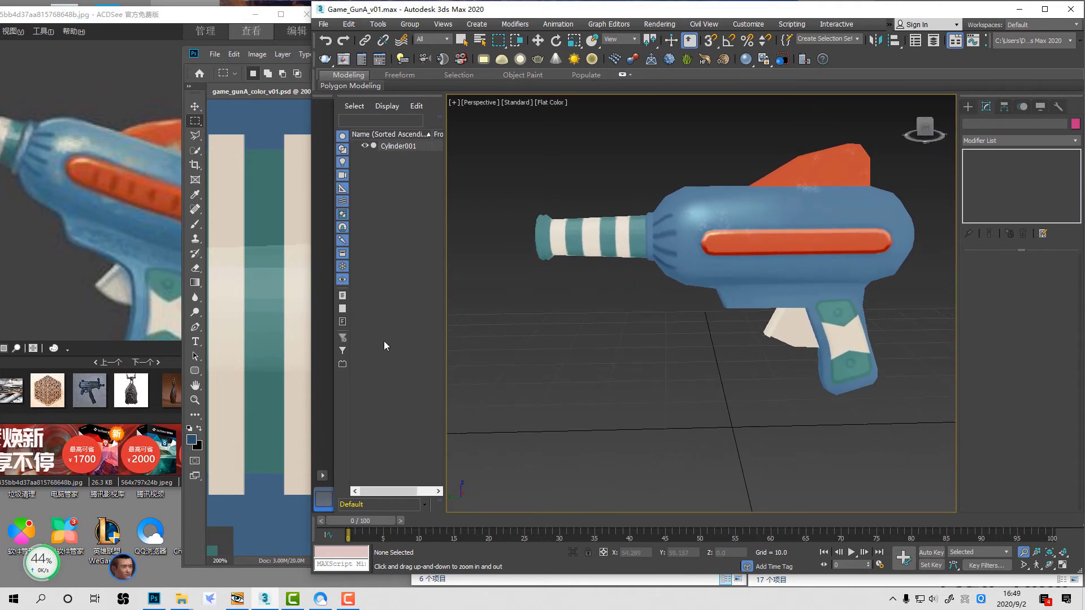
# Step: Back in Photoshop, squash the groove-line layer vertically to about 91% height and check it against the UVs wireframe
pyautogui.click(300, 346)
pyautogui.hotkey('ctrl', 't')
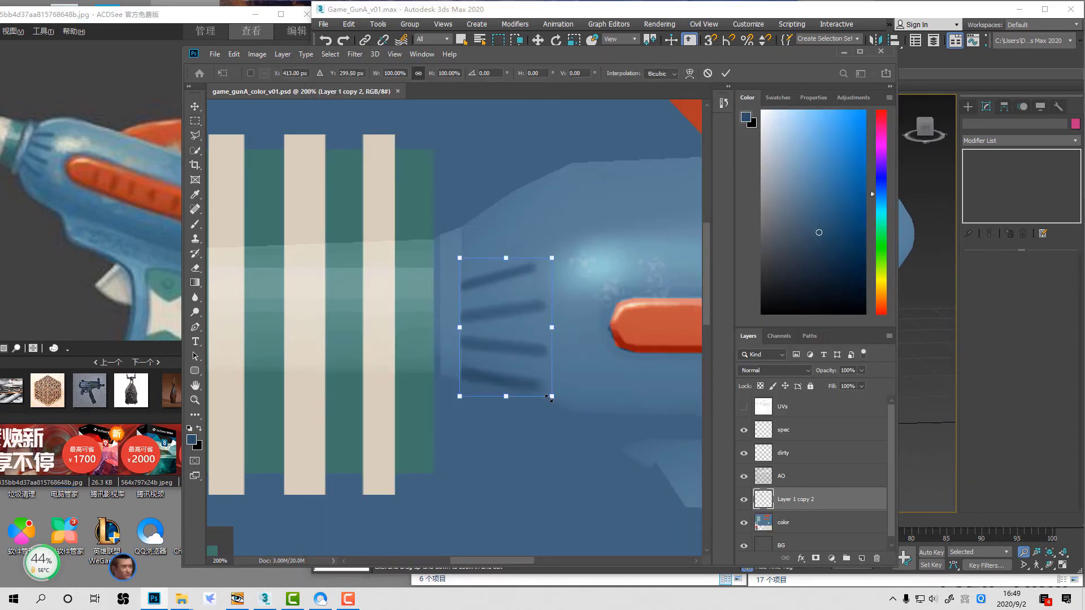
pyautogui.moveTo(507, 397); pyautogui.dragTo(507, 384)
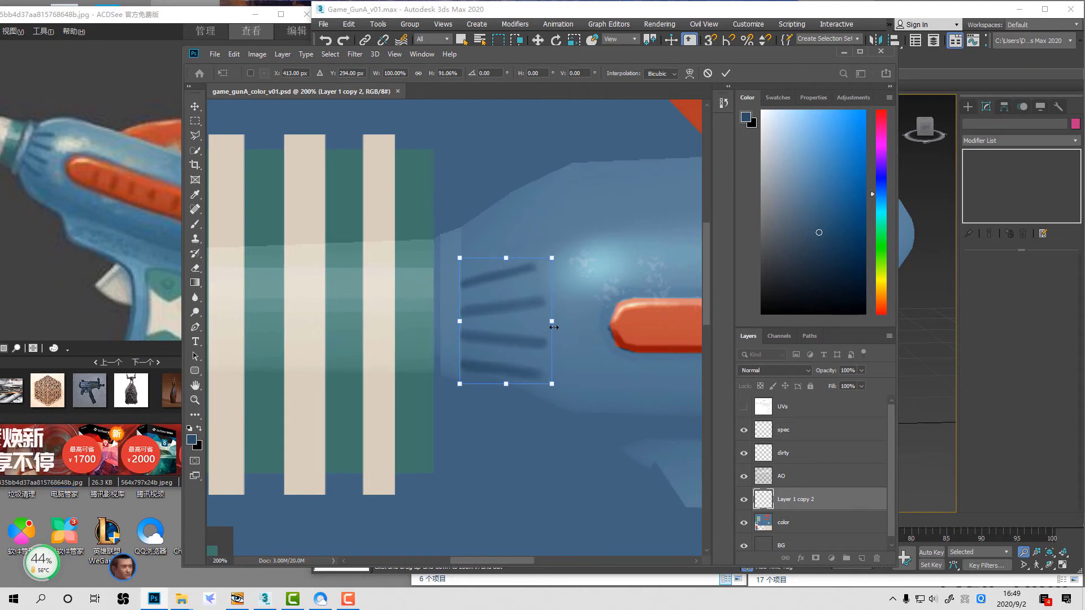
pyautogui.press('Return')
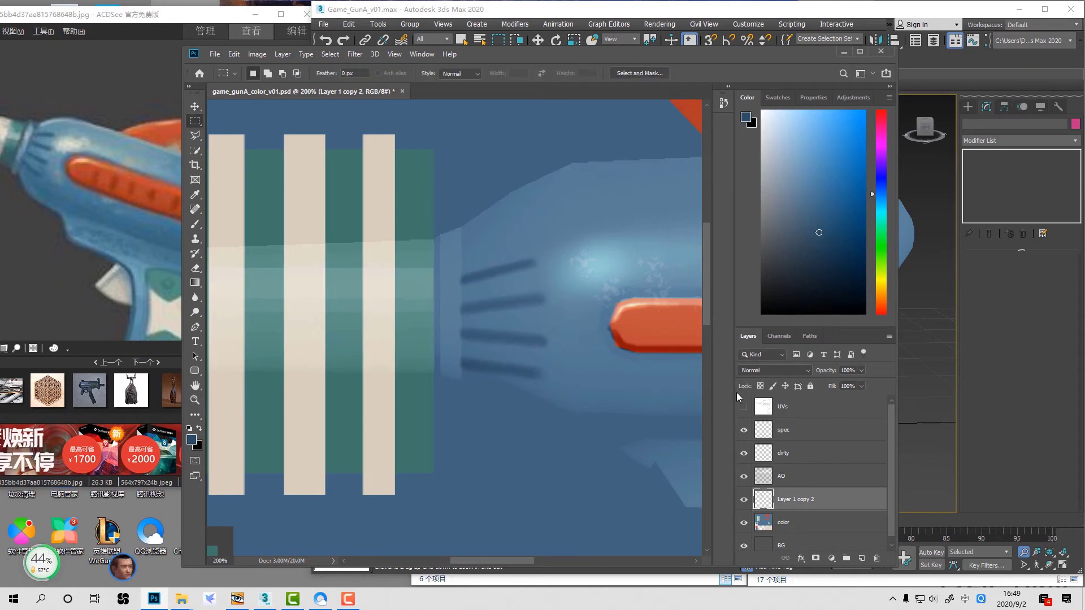
pyautogui.click(743, 406)
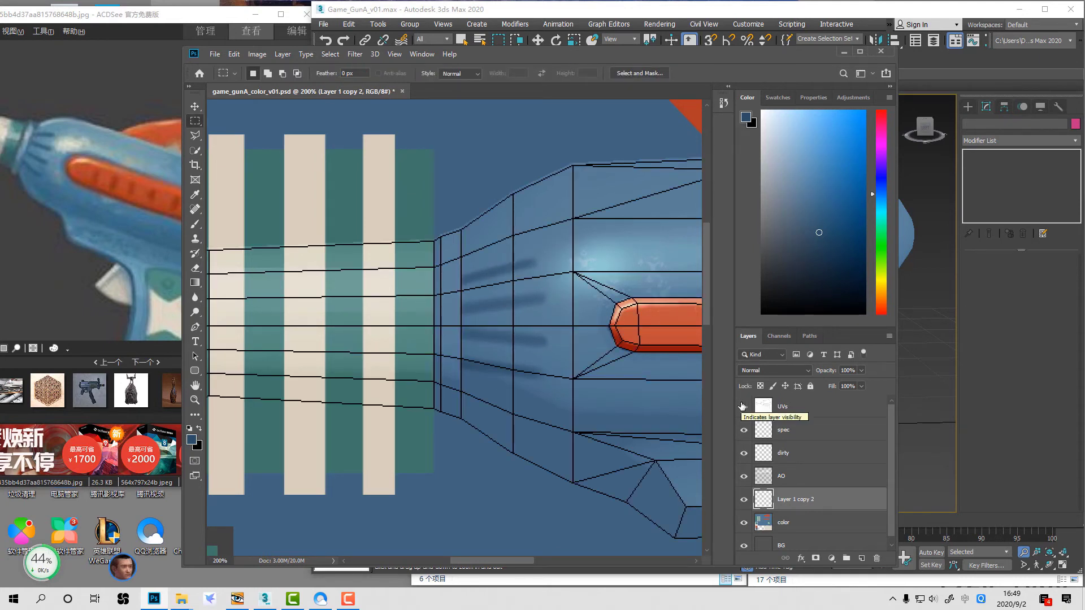
pyautogui.click(743, 407)
# Step: Inspect the squashed groove lines around the front of the gun model in 3ds Max
pyautogui.click(984, 396)
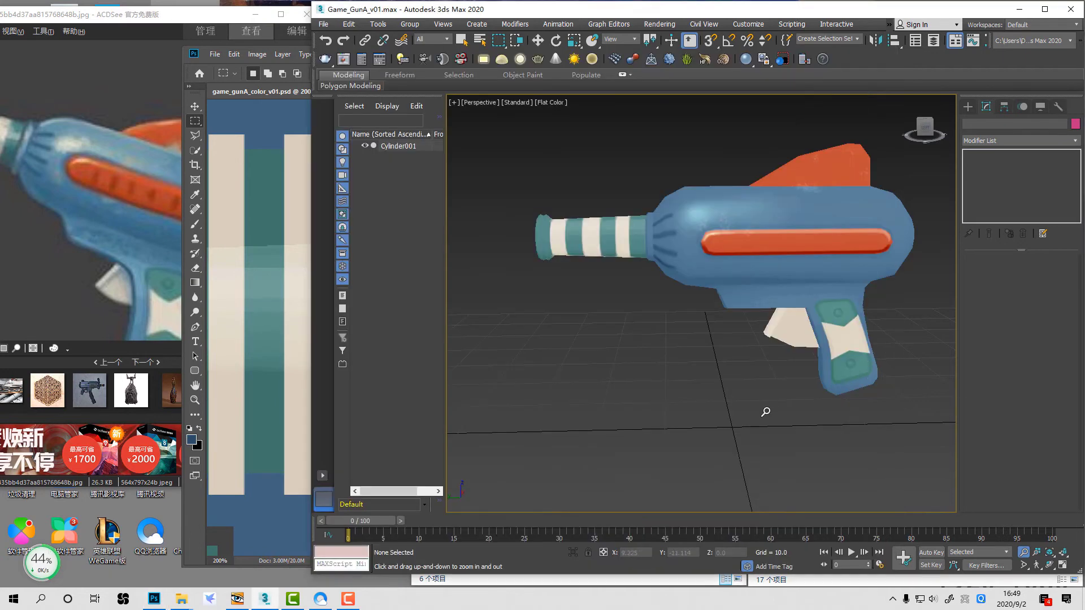
pyautogui.keyDown('alt'); pyautogui.moveTo(644, 356); pyautogui.dragTo(736, 303, button='middle'); pyautogui.keyUp('alt')
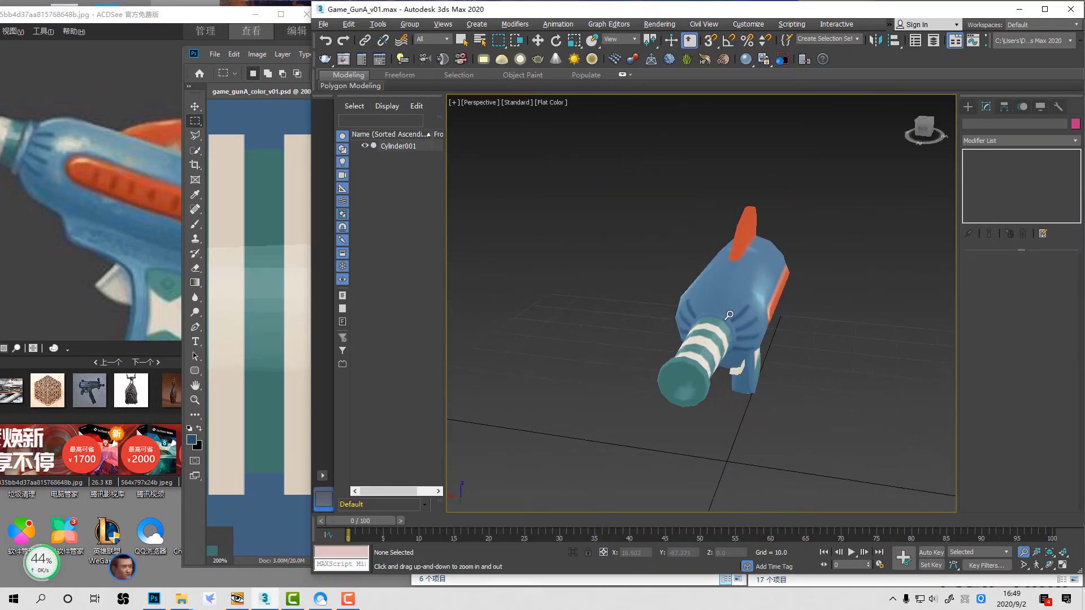
pyautogui.keyDown('alt'); pyautogui.moveTo(748, 372); pyautogui.dragTo(789, 321, button='middle'); pyautogui.keyUp('alt')
# Step: Compare the texture in Photoshop with and without the groove-line layer
pyautogui.click(291, 363)
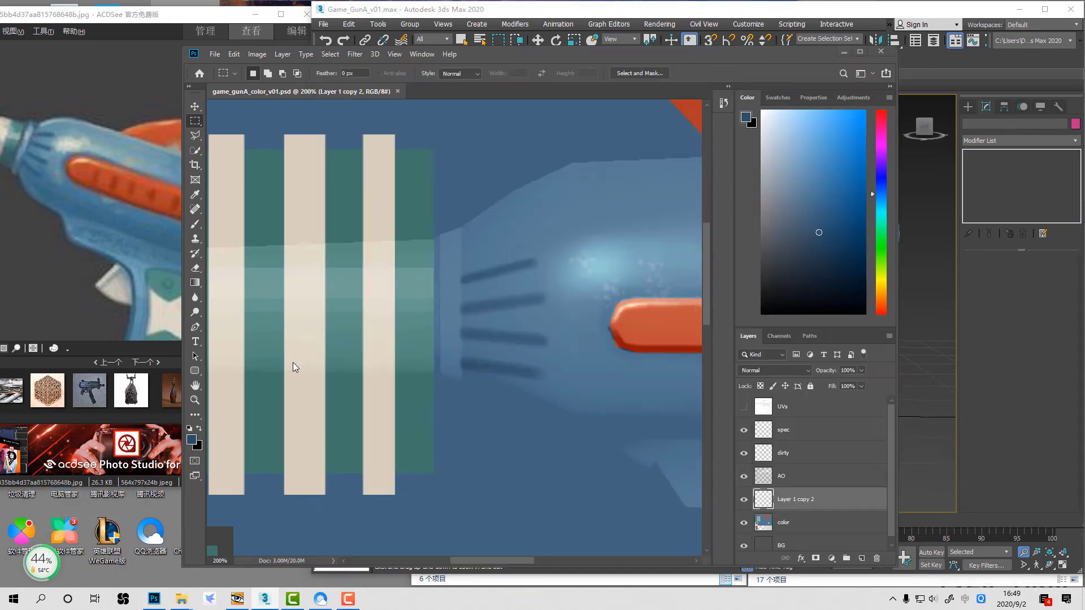
pyautogui.press('b')
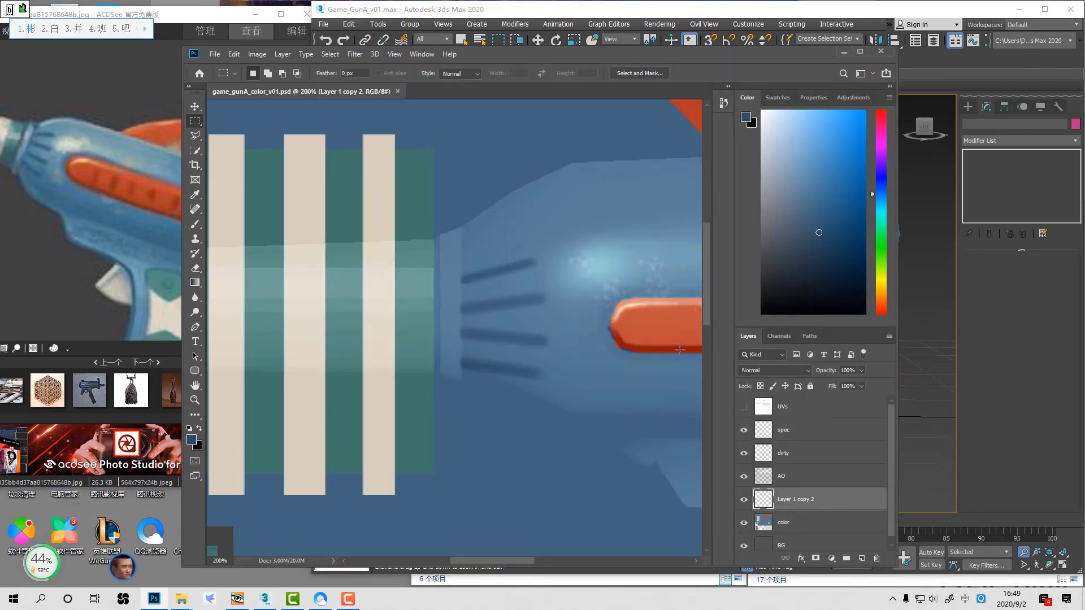
pyautogui.press('Escape')
pyautogui.press('v')
pyautogui.click(743, 500)
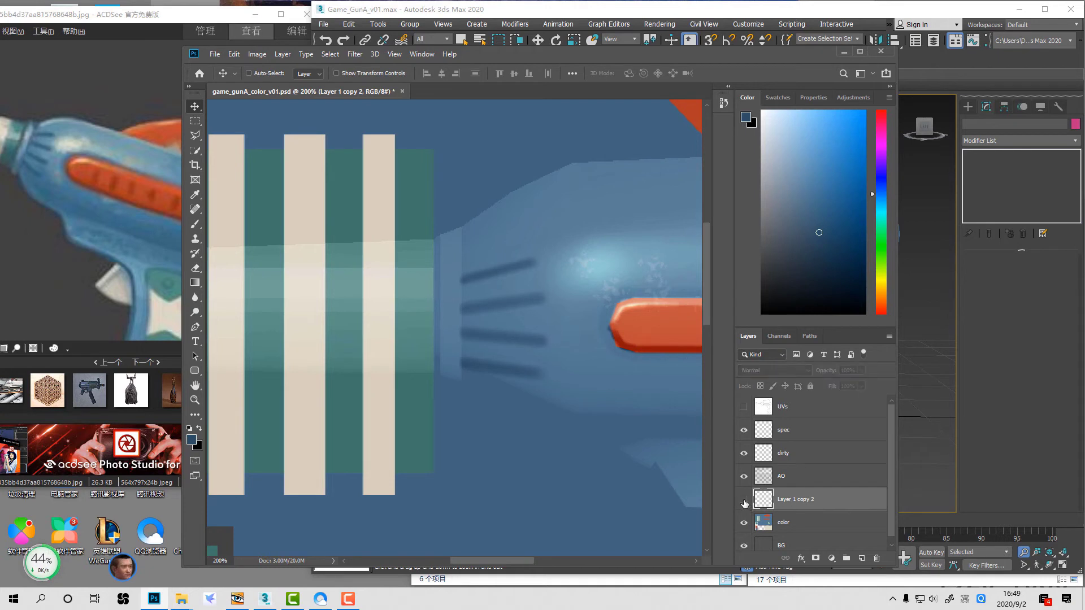
pyautogui.click(744, 501)
pyautogui.moveTo(582, 393); pyautogui.dragTo(474, 404)
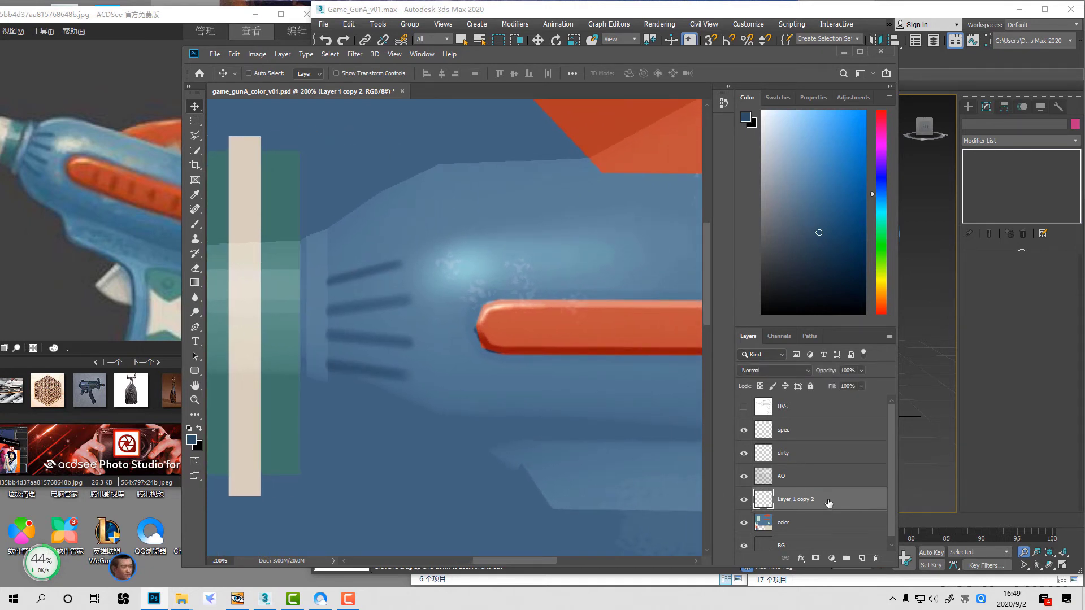
# Step: Try placing the groove-line layer above AO and merging it into AO
pyautogui.moveTo(800, 507); pyautogui.dragTo(806, 484)
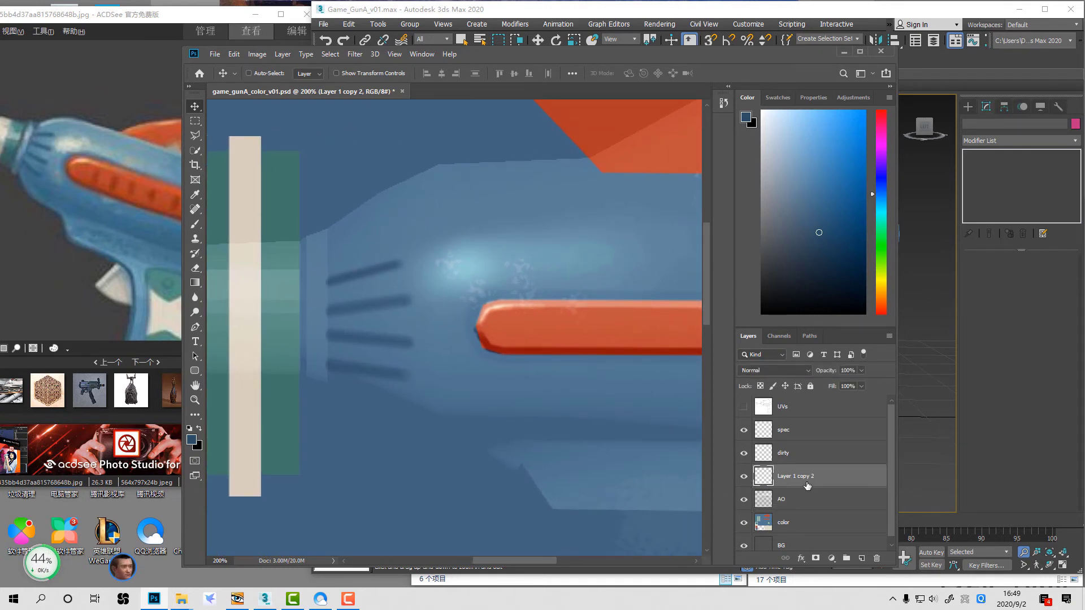
pyautogui.hotkey('ctrl', 'e')
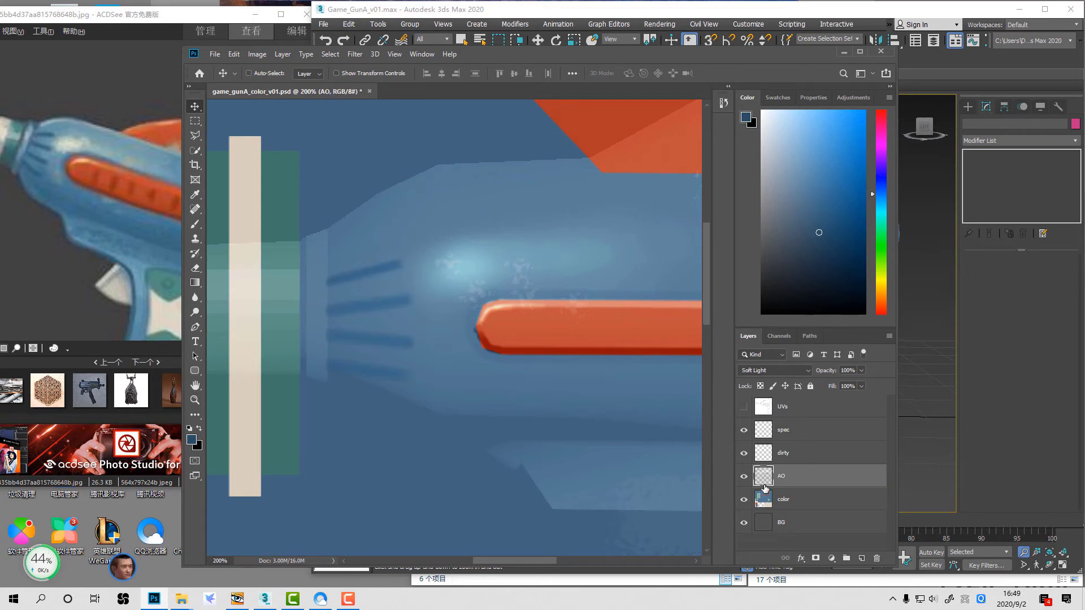
pyautogui.hotkey('ctrl', 'z')
# Step: Place the groove-line layer below AO and merge it into the color layer
pyautogui.moveTo(812, 485); pyautogui.dragTo(809, 511)
pyautogui.hotkey('ctrl', 'e')
# Step: Examine the contributions of the color, AO, dirty and spec layers one by one, and show them all again
pyautogui.moveTo(744, 476); pyautogui.dragTo(743, 430)
pyautogui.press('z')
pyautogui.keyDown('alt'); pyautogui.click(545, 365); pyautogui.keyUp('alt')
pyautogui.keyDown('alt'); pyautogui.click(547, 364); pyautogui.keyUp('alt')
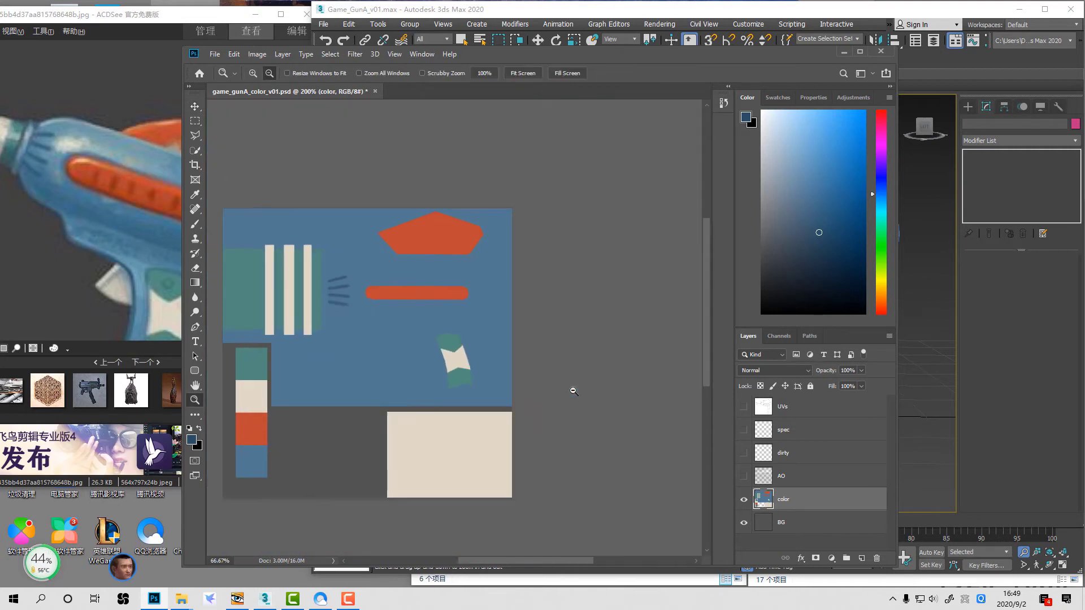
pyautogui.click(744, 500)
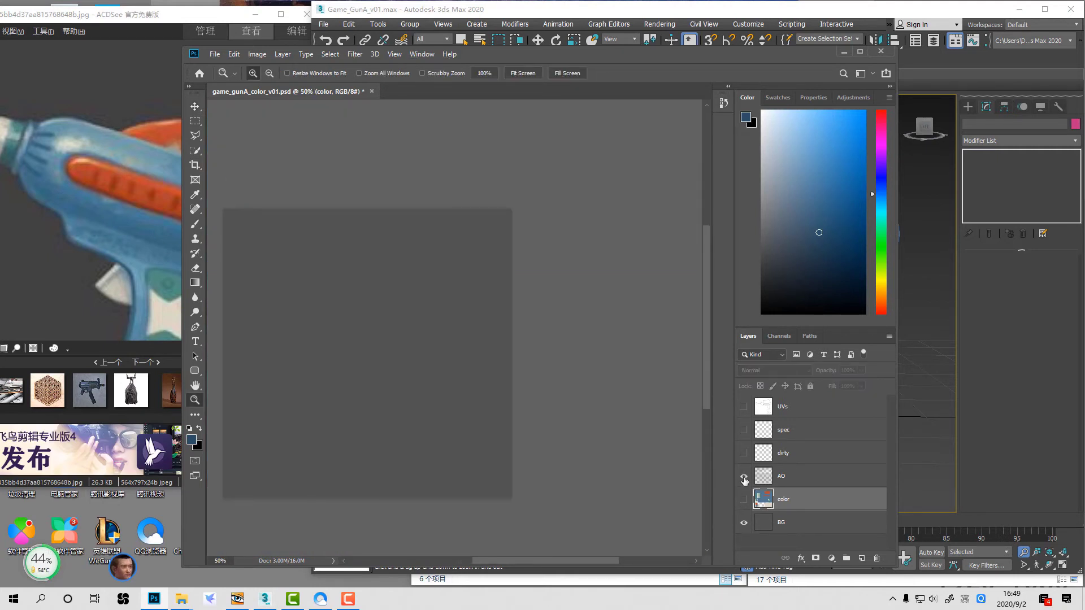
pyautogui.click(744, 478)
pyautogui.click(743, 477)
pyautogui.click(743, 453)
pyautogui.click(744, 430)
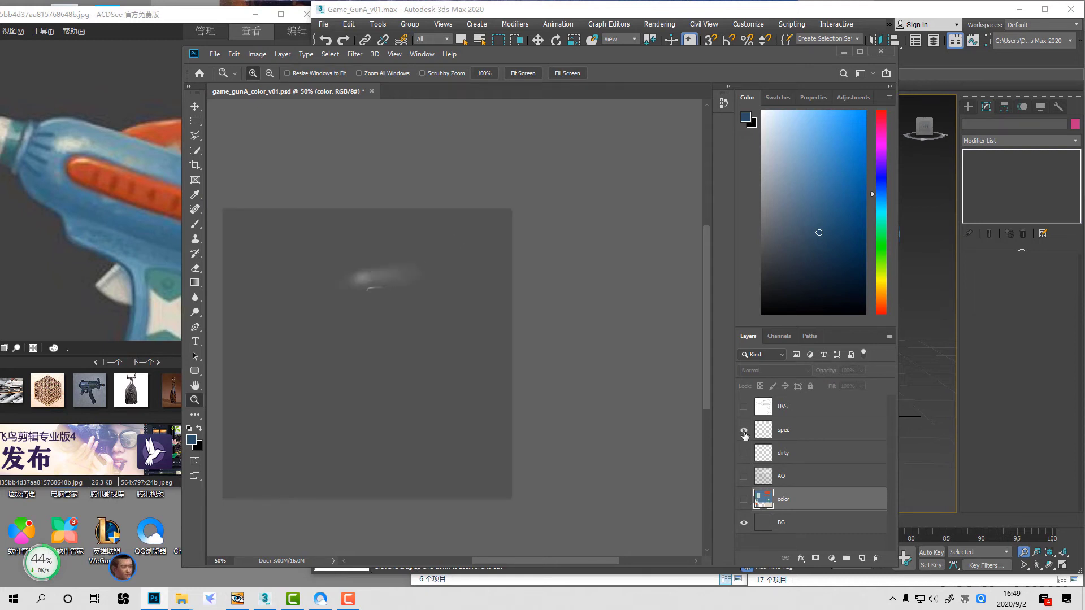
pyautogui.click(744, 430)
pyautogui.moveTo(744, 430); pyautogui.dragTo(744, 500)
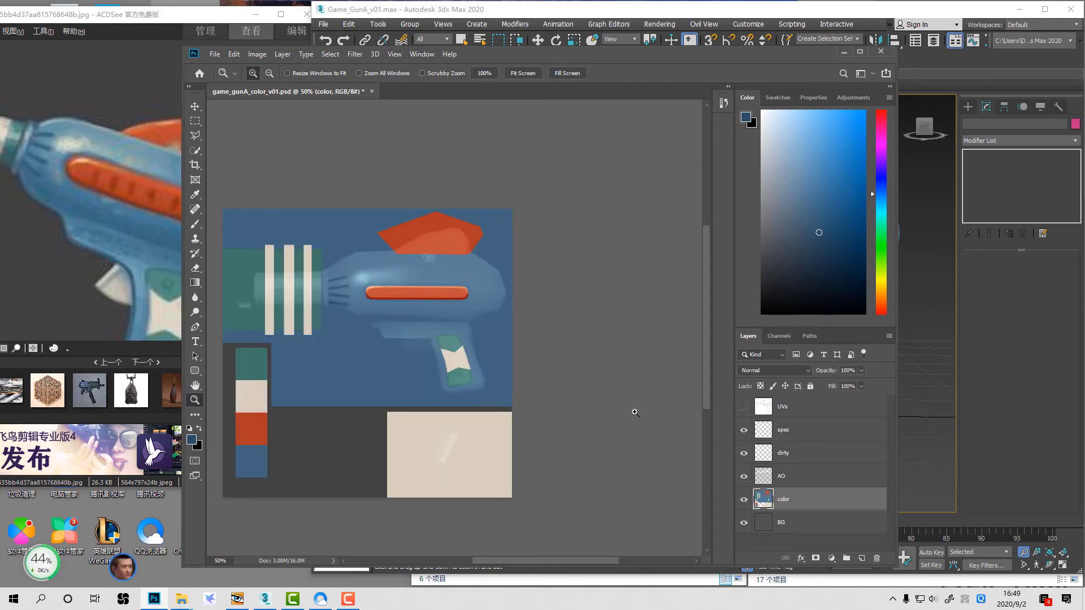
# Step: Add a new layer above spec and set the Brush colour to white for work on the orange fin
pyautogui.moveTo(321, 253); pyautogui.dragTo(490, 344)
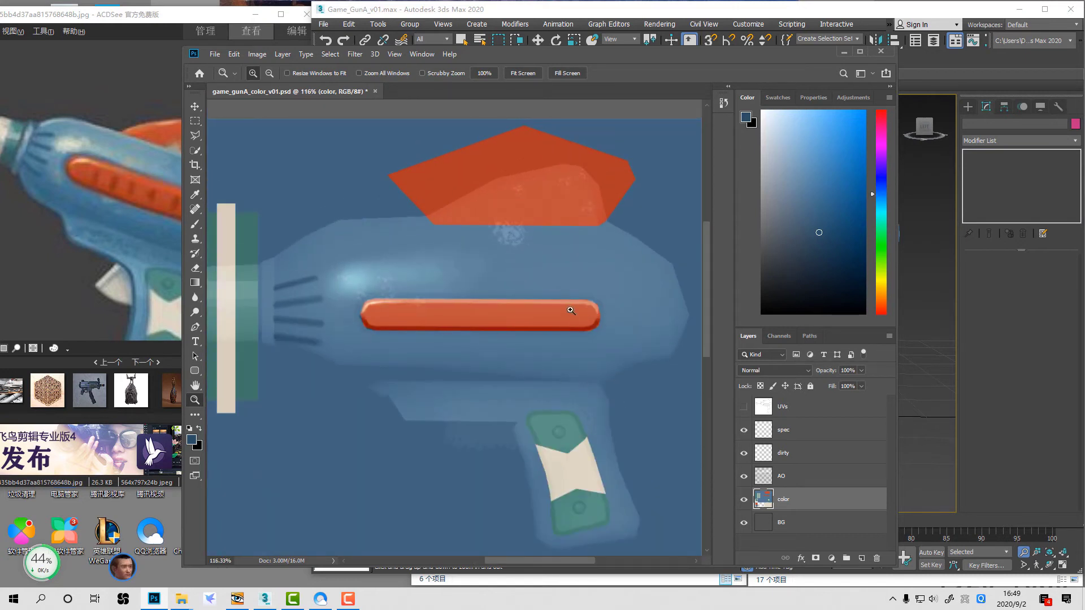
pyautogui.moveTo(362, 150); pyautogui.dragTo(619, 286)
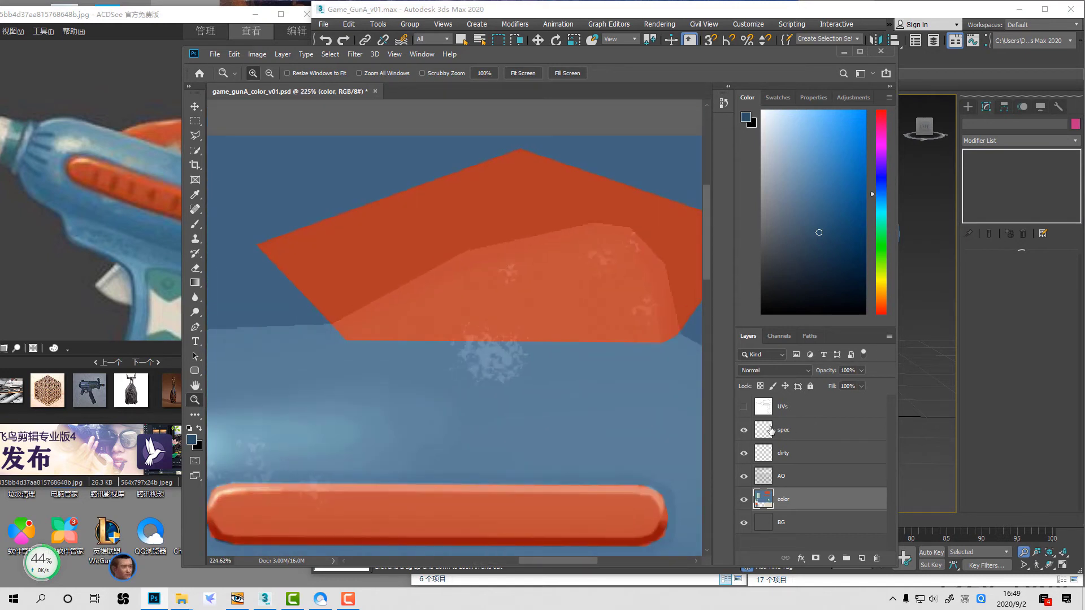
pyautogui.click(794, 434)
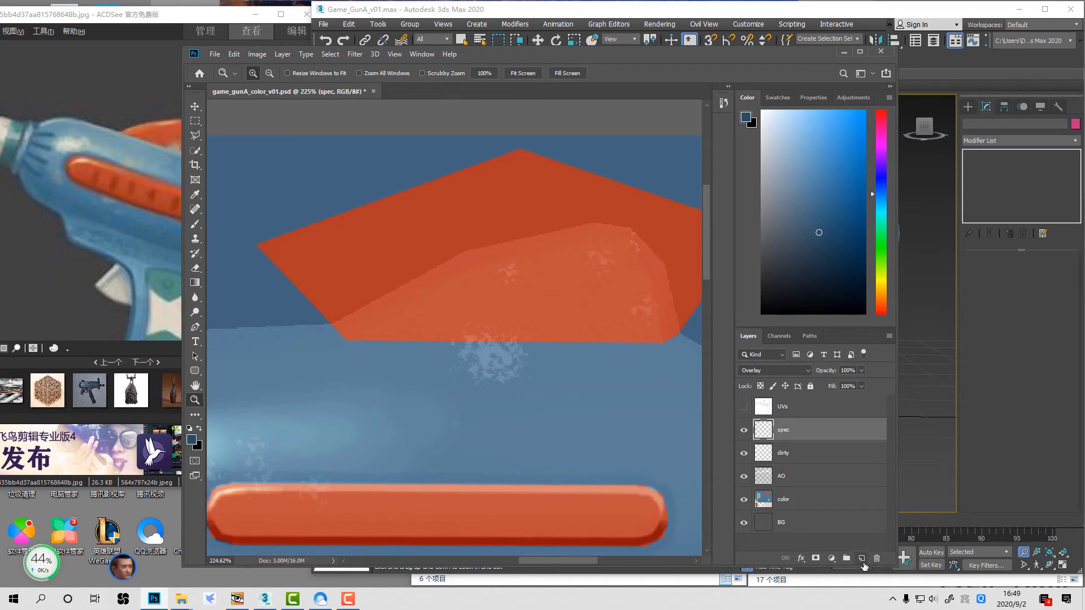
pyautogui.click(861, 559)
pyautogui.press('b')
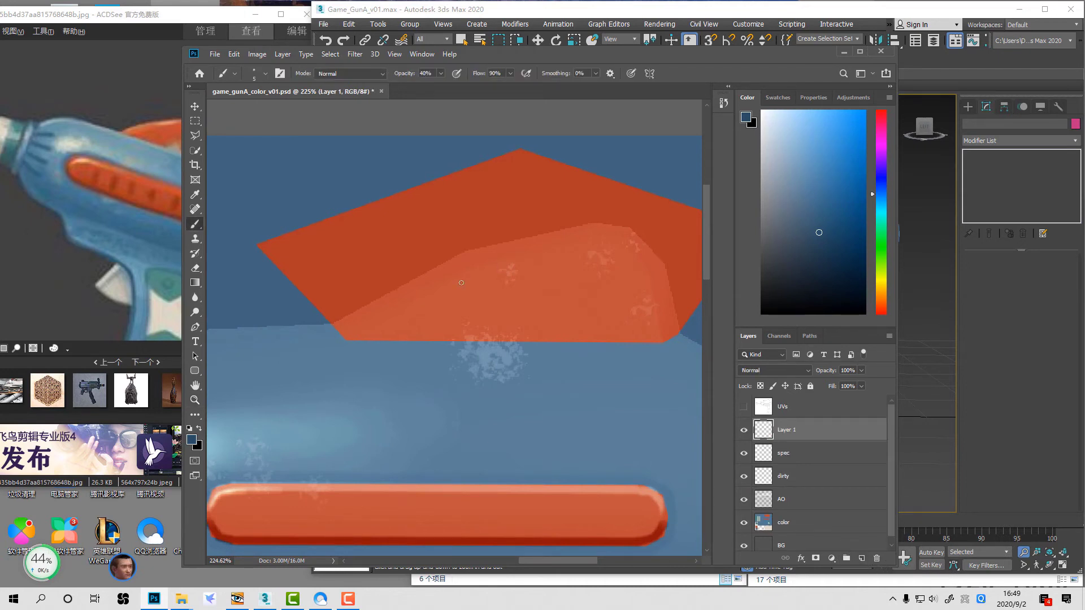
pyautogui.press('d')
pyautogui.press('x')
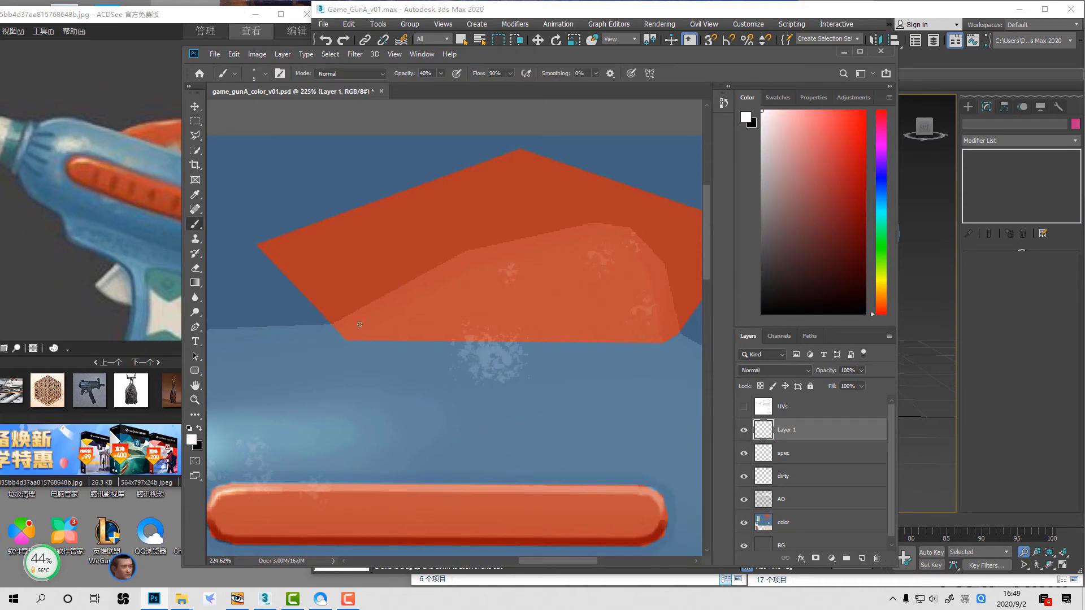
# Step: Paint connected straight white highlight lines along the fin's inner bevel edge with the 40% opacity brush, guided by the UVs layer
pyautogui.click(744, 407)
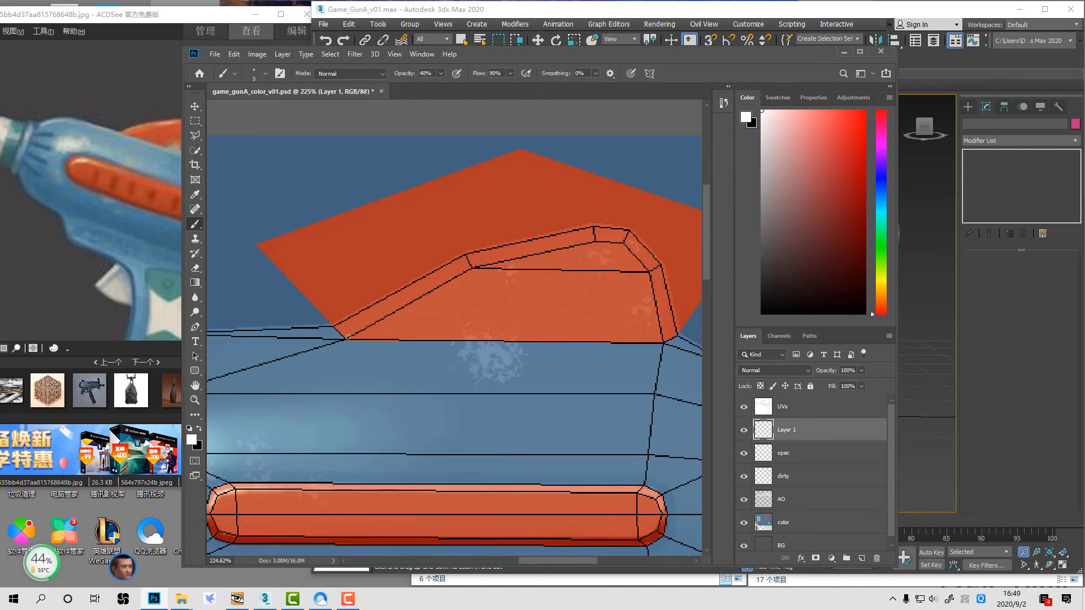
pyautogui.keyDown('shift'); pyautogui.click(470, 266); pyautogui.keyUp('shift')
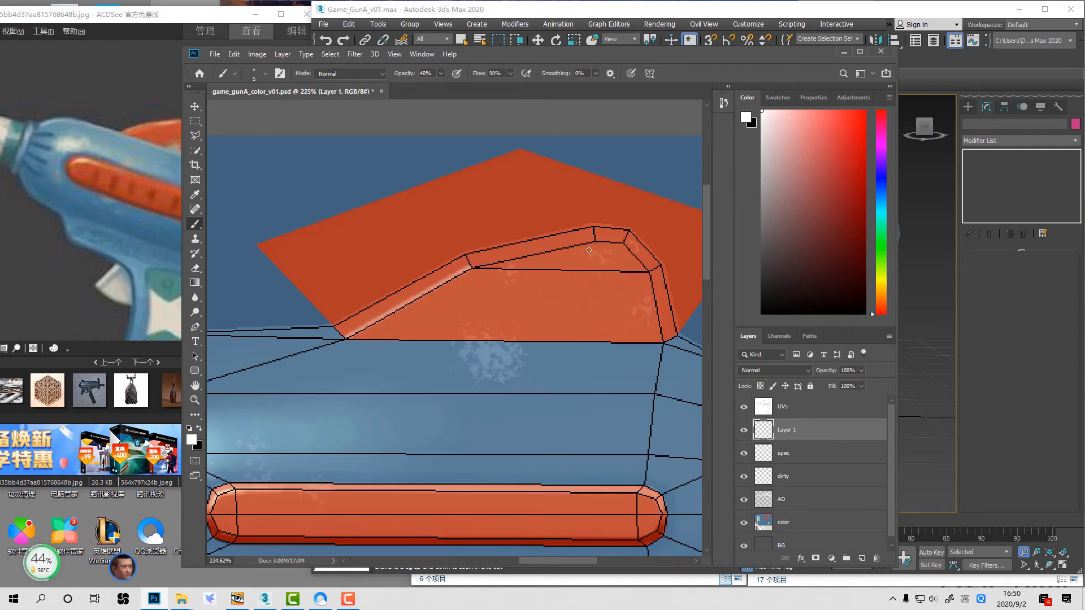
pyautogui.keyDown('shift'); pyautogui.click(594, 239); pyautogui.keyUp('shift')
pyautogui.keyDown('shift'); pyautogui.click(624, 243); pyautogui.keyUp('shift')
pyautogui.keyDown('shift'); pyautogui.click(650, 271); pyautogui.keyUp('shift')
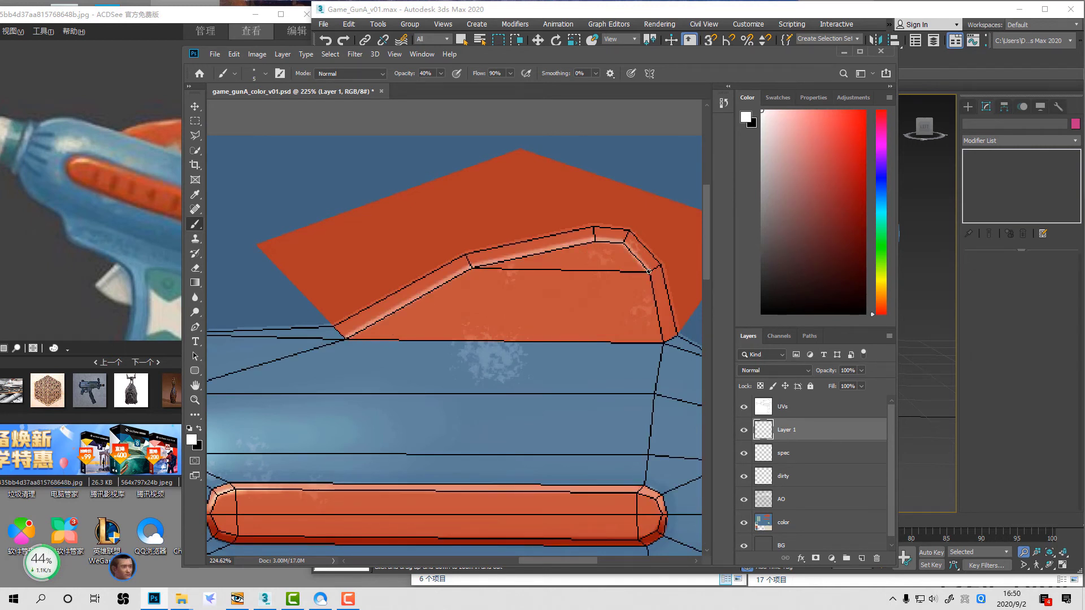
pyautogui.keyDown('shift'); pyautogui.click(662, 340); pyautogui.keyUp('shift')
# Step: Fade the fin's highlight line and its ends with the Eraser, enlarging it to 30 px and lowering its opacity to 30%
pyautogui.press('e')
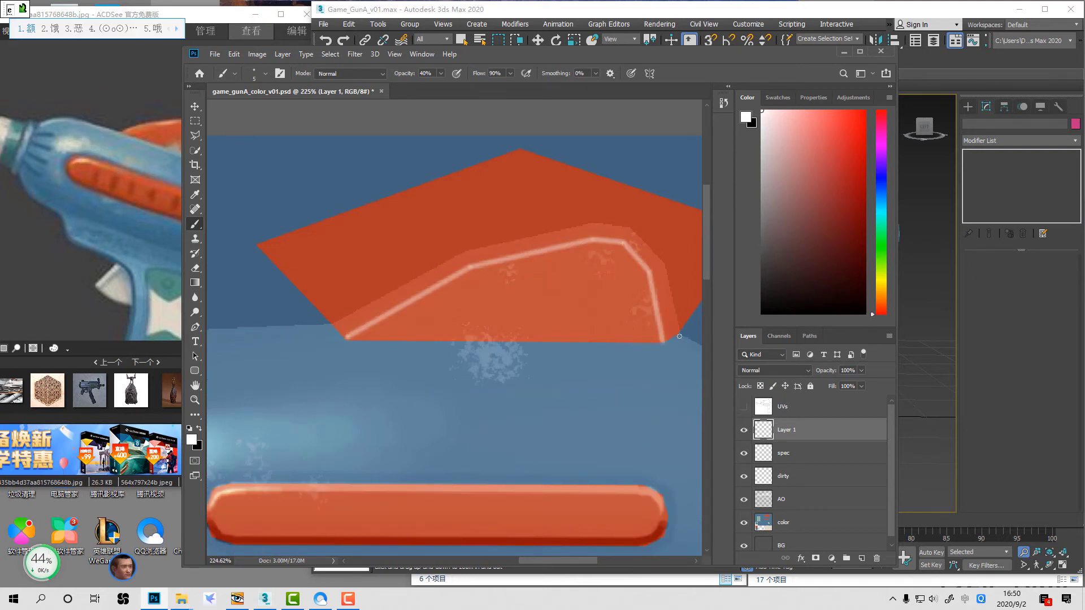
pyautogui.press('shift')
pyautogui.press('e')
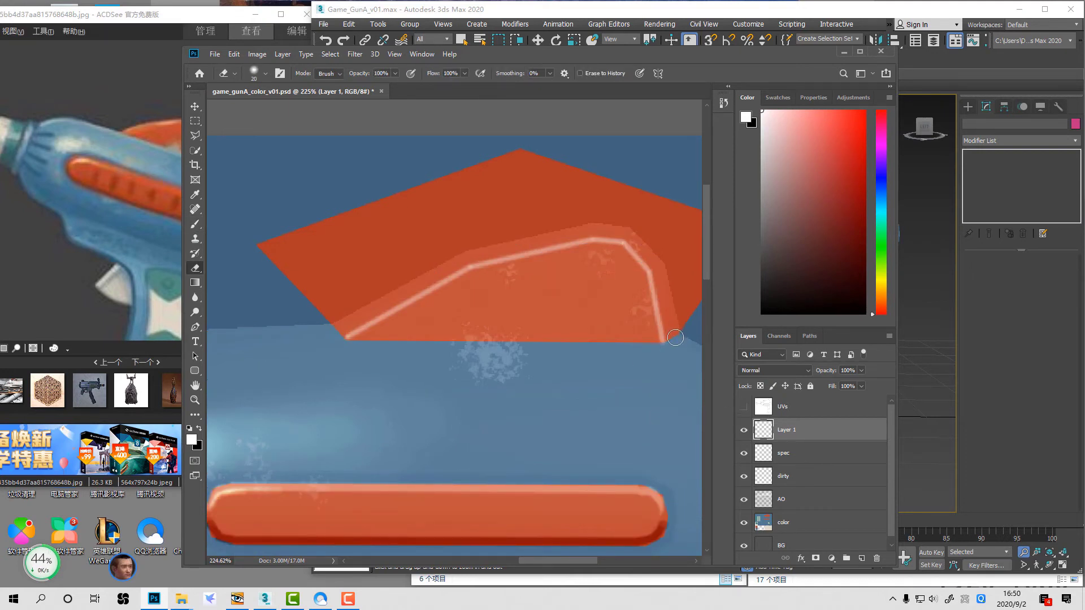
pyautogui.moveTo(675, 338); pyautogui.dragTo(671, 302)
pyautogui.press(']')
pyautogui.press('3')
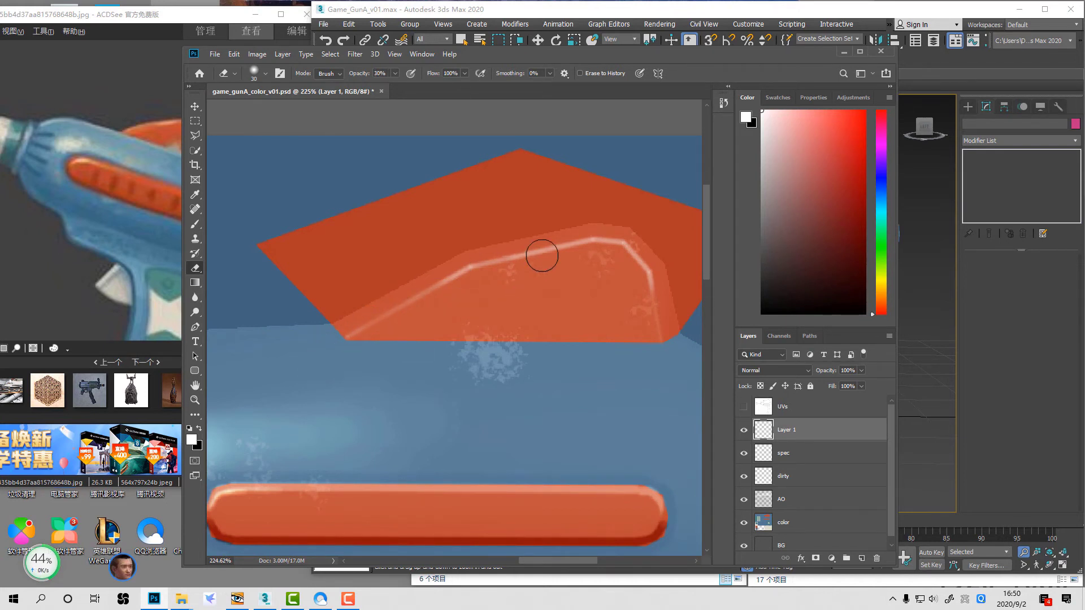
pyautogui.moveTo(542, 256)
pyautogui.mouseDown()
pyautogui.moveTo(659, 246)
pyautogui.moveTo(644, 272)
pyautogui.moveTo(671, 329)
pyautogui.mouseUp()
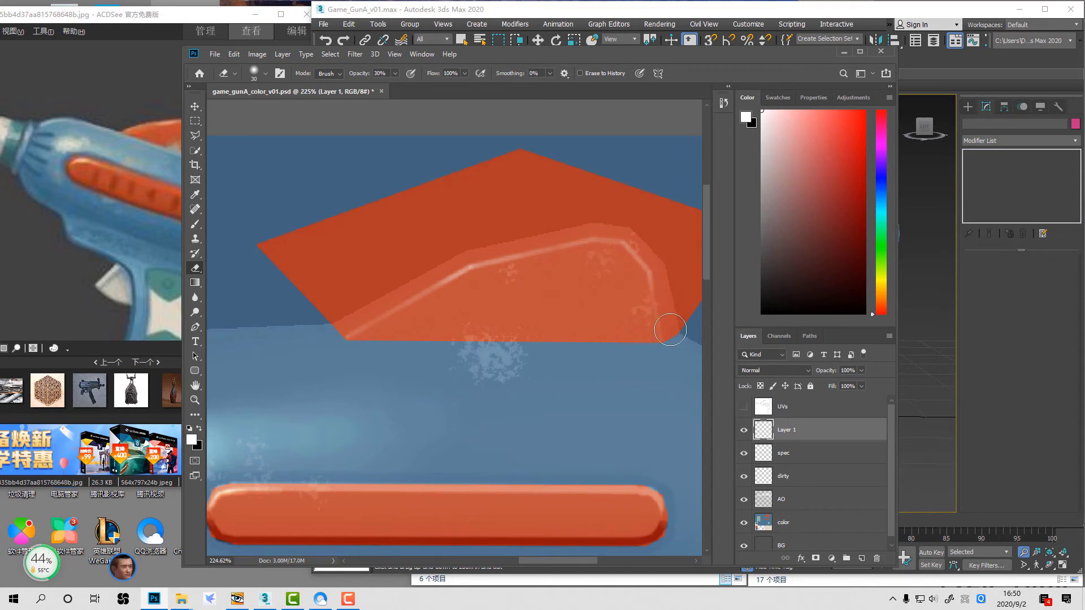
# Step: Set the fin highlight layer's blend mode to Overlay, matching spec, and merge it down into the spec layer
pyautogui.click(791, 453)
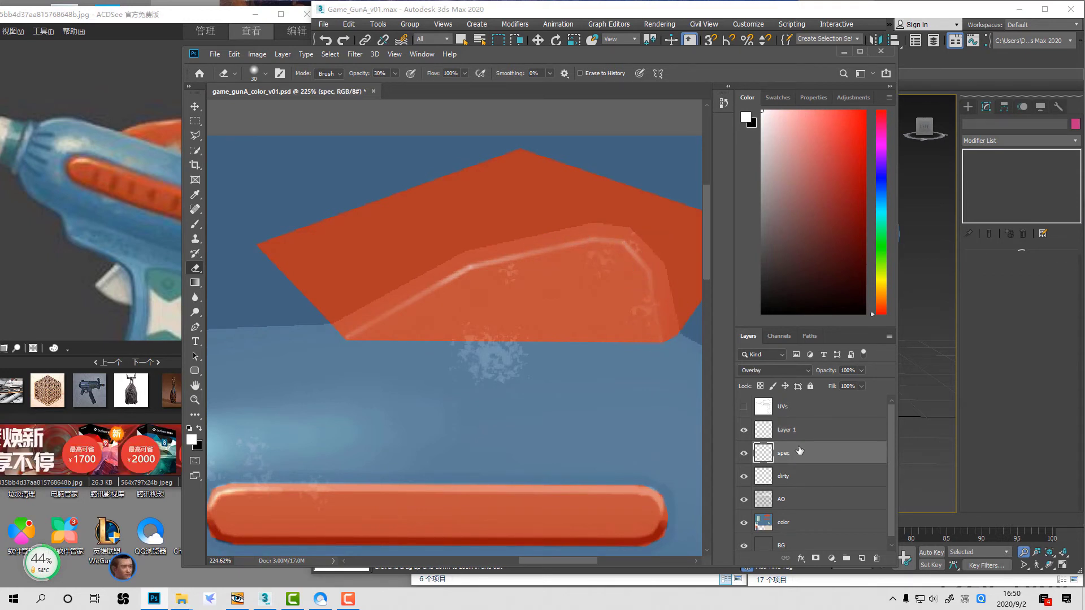
pyautogui.click(796, 431)
pyautogui.click(778, 373)
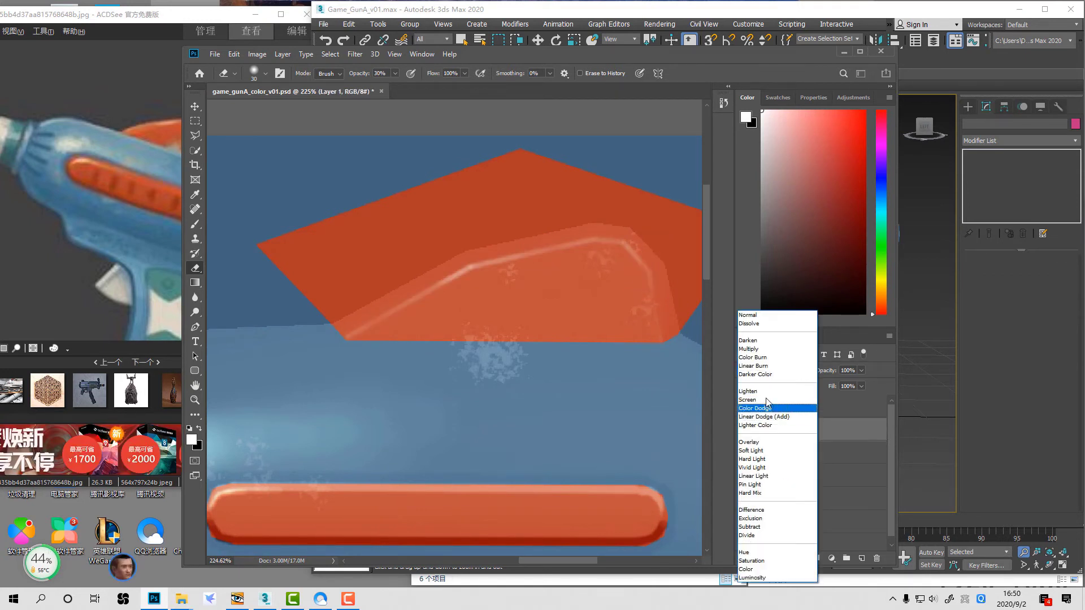
pyautogui.click(757, 442)
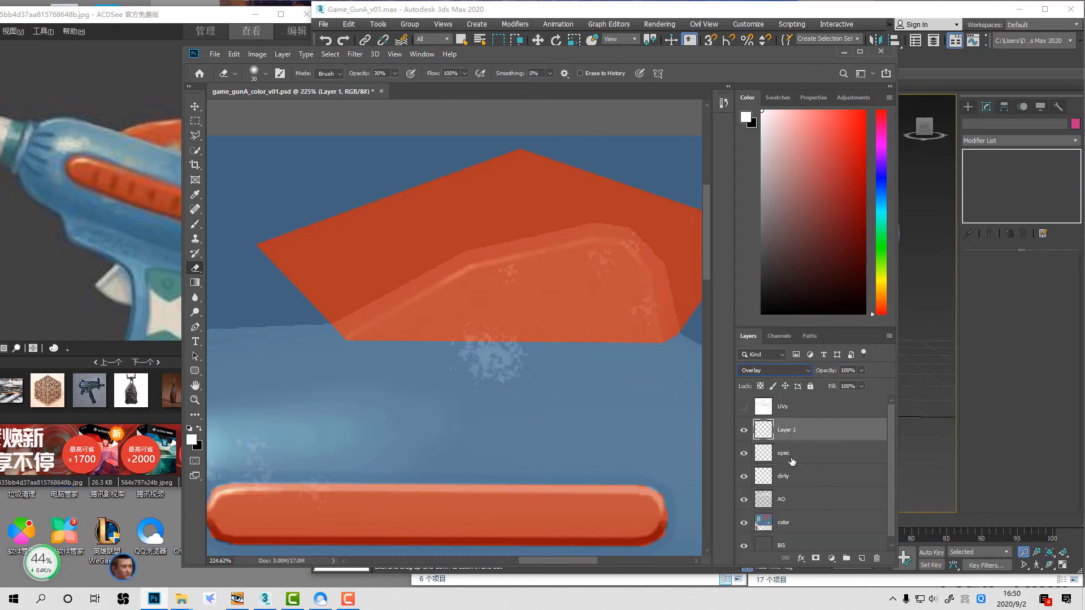
pyautogui.press('Delete')
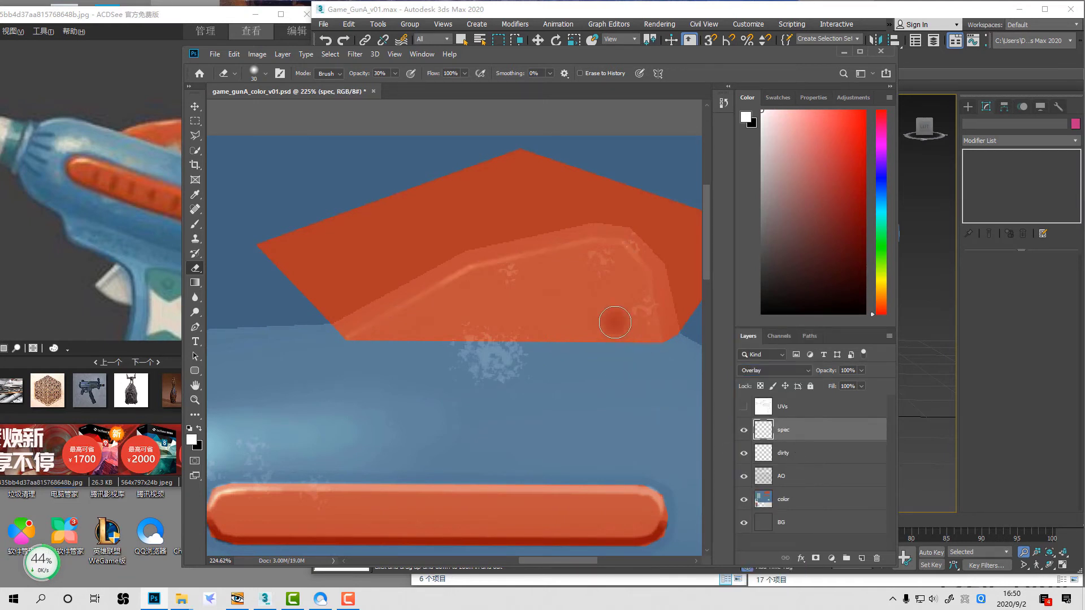
# Step: Save the texture, switch to 3ds Max and inspect the fin's edge highlights on the gun model from several angles
pyautogui.hotkey('ctrl', 'z')
pyautogui.hotkey('ctrl', 'space')
pyautogui.keyDown('ctrl'); pyautogui.keyDown('alt'); pyautogui.click(624, 339); pyautogui.keyUp('alt'); pyautogui.keyUp('ctrl')
pyautogui.keyDown('ctrl'); pyautogui.keyDown('alt'); pyautogui.click(622, 343); pyautogui.keyUp('alt'); pyautogui.keyUp('ctrl')
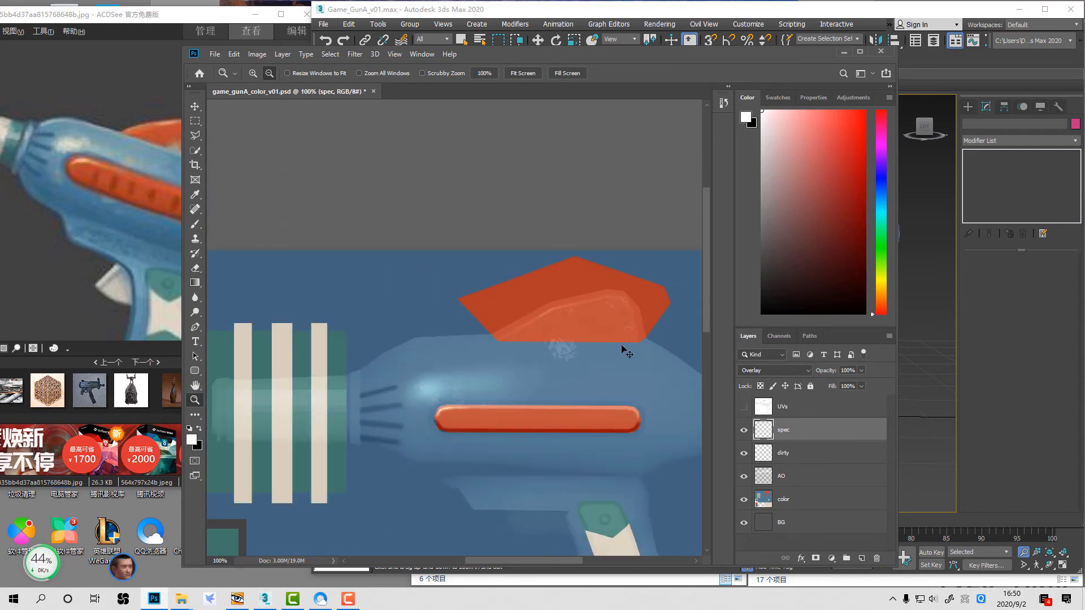
pyautogui.click(935, 382)
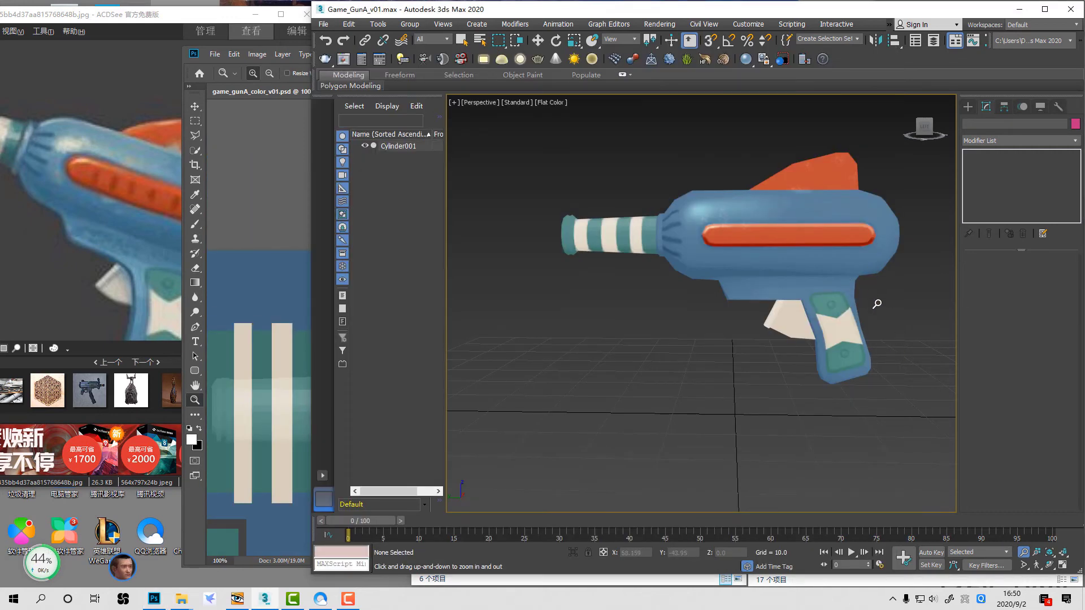
pyautogui.keyDown('alt'); pyautogui.moveTo(848, 226); pyautogui.dragTo(829, 336, button='middle'); pyautogui.keyUp('alt')
pyautogui.scroll(5, 795, 314)
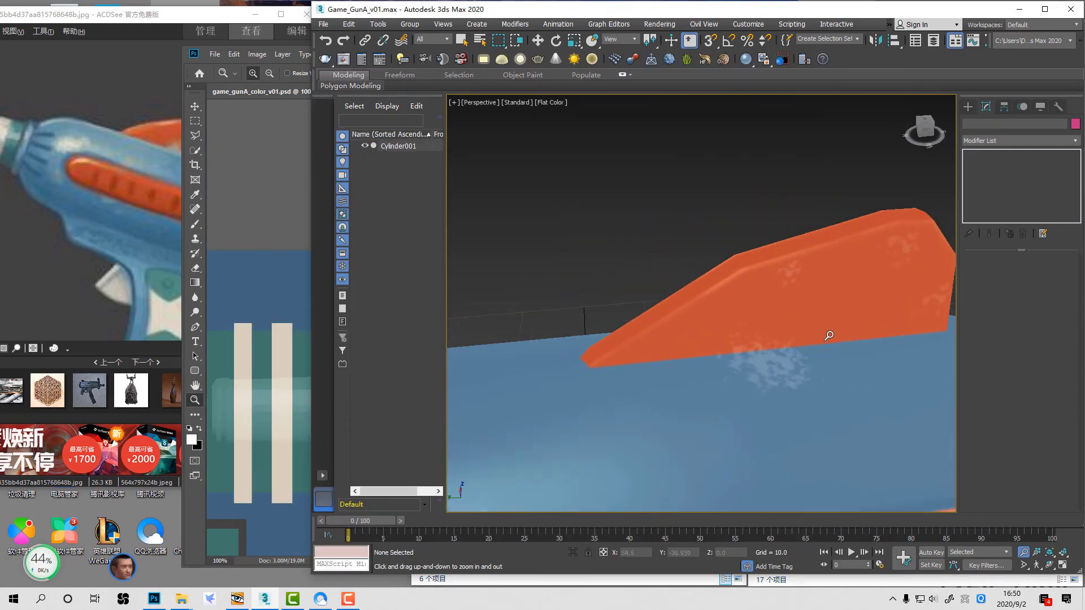
pyautogui.scroll(-5, 734, 316)
pyautogui.keyDown('alt'); pyautogui.moveTo(683, 300); pyautogui.dragTo(749, 320, button='middle'); pyautogui.keyUp('alt')
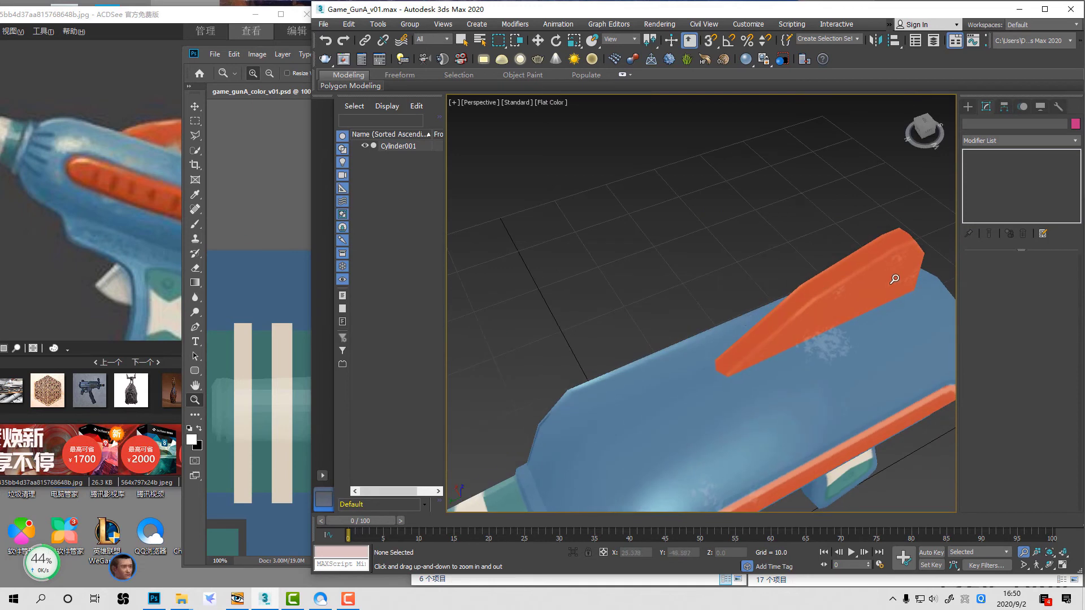
pyautogui.keyDown('alt'); pyautogui.moveTo(894, 279); pyautogui.dragTo(863, 260, button='middle'); pyautogui.keyUp('alt')
pyautogui.scroll(-5, 877, 259)
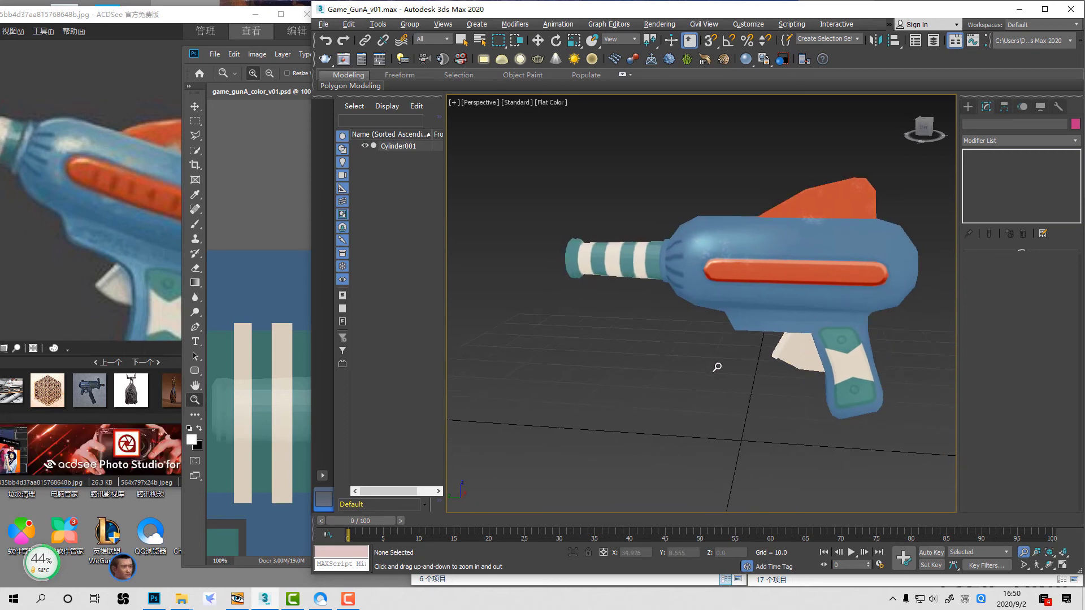
# Step: Switch back to Photoshop and add a new layer above AO with Soft Light blending for details on the orange strip
pyautogui.click(254, 530)
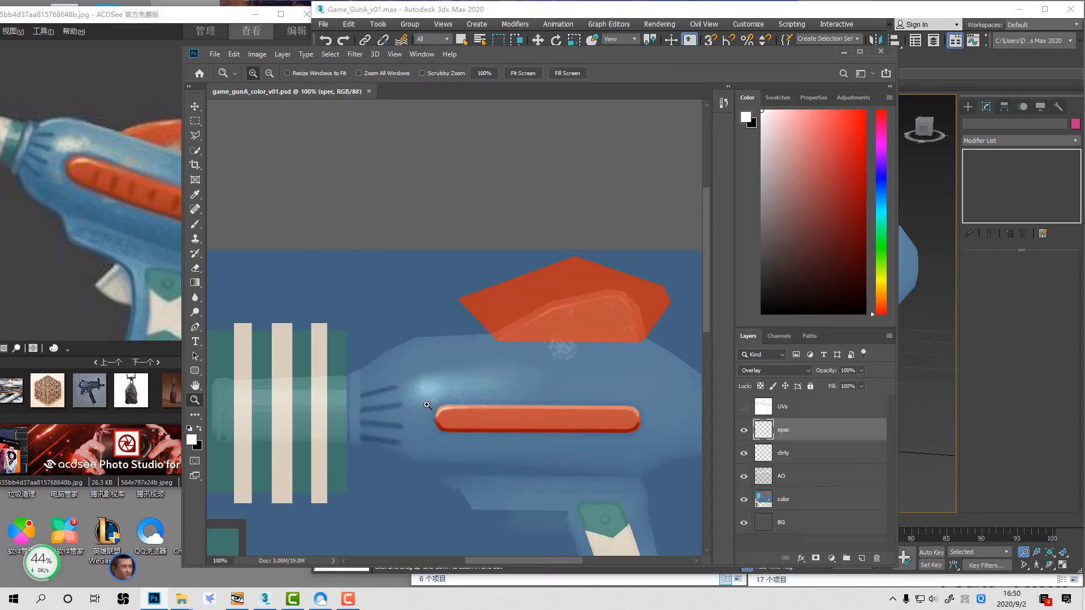
pyautogui.moveTo(427, 405); pyautogui.dragTo(537, 455)
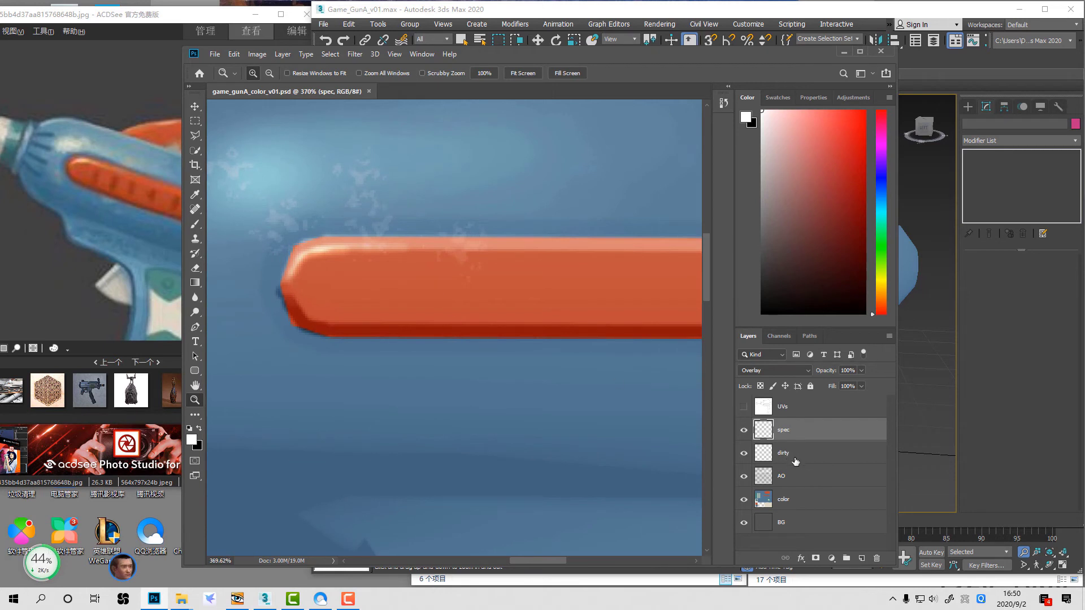
pyautogui.click(800, 482)
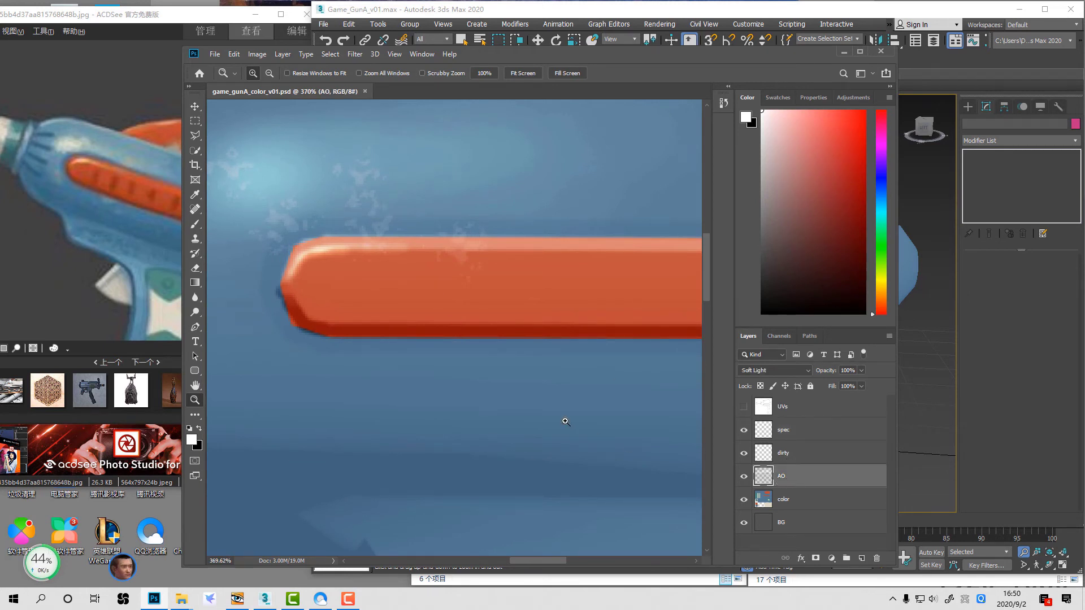
pyautogui.press('b')
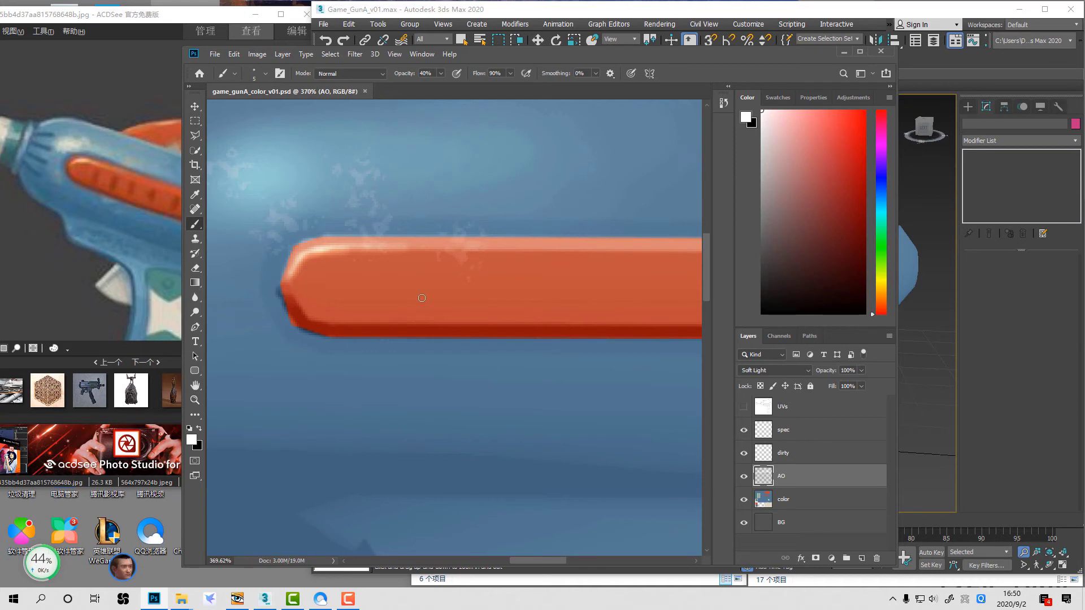
pyautogui.click(861, 559)
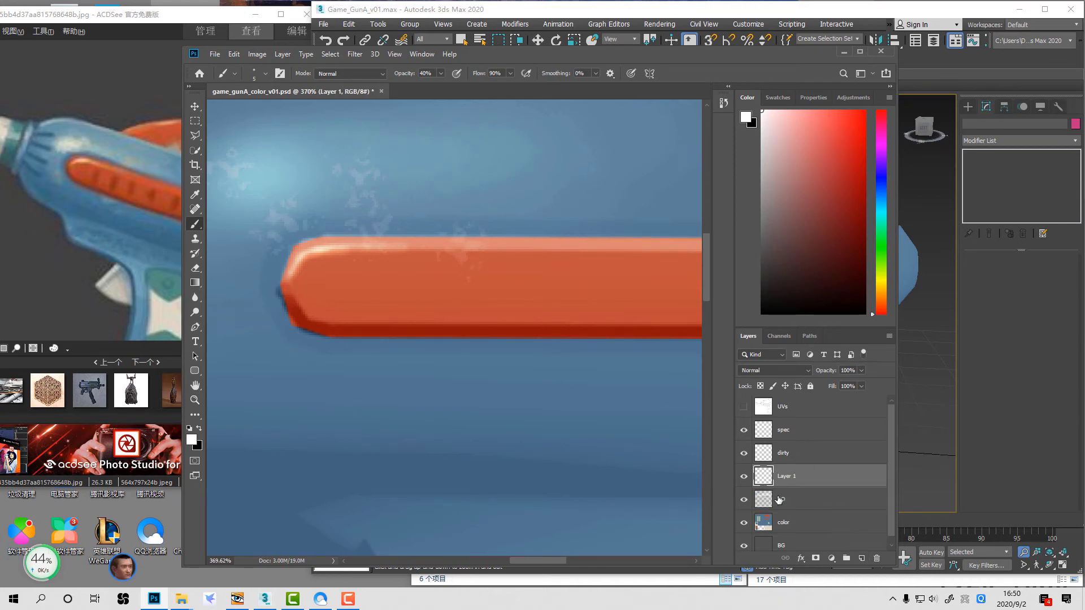
pyautogui.click(789, 500)
pyautogui.click(790, 478)
pyautogui.click(783, 371)
pyautogui.click(750, 451)
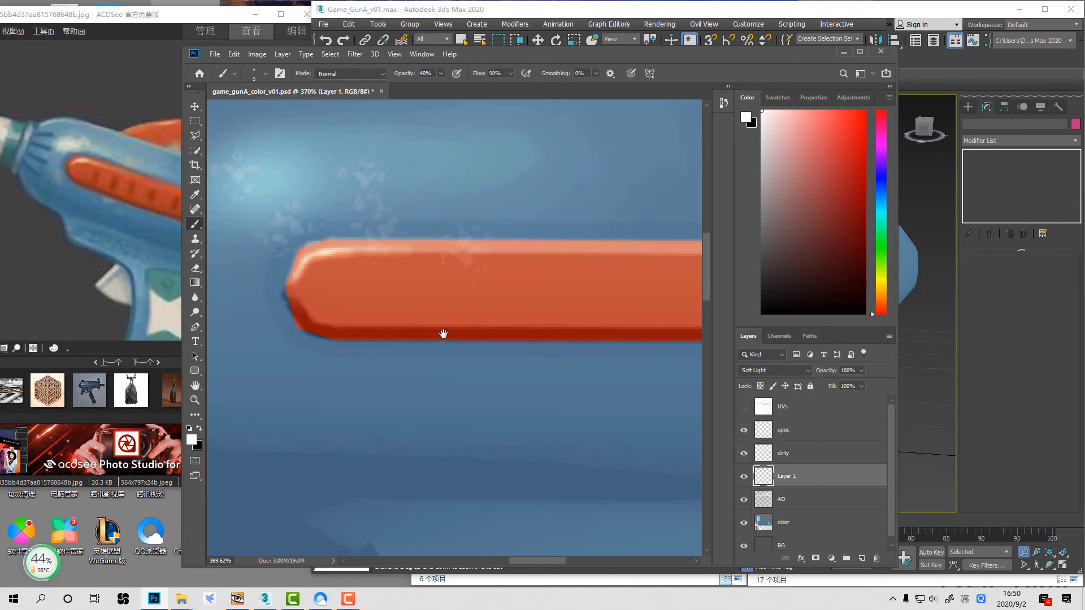
# Step: Paint a short vertical black groove near the orange strip's front end with the Brush at 30% opacity
pyautogui.press('x')
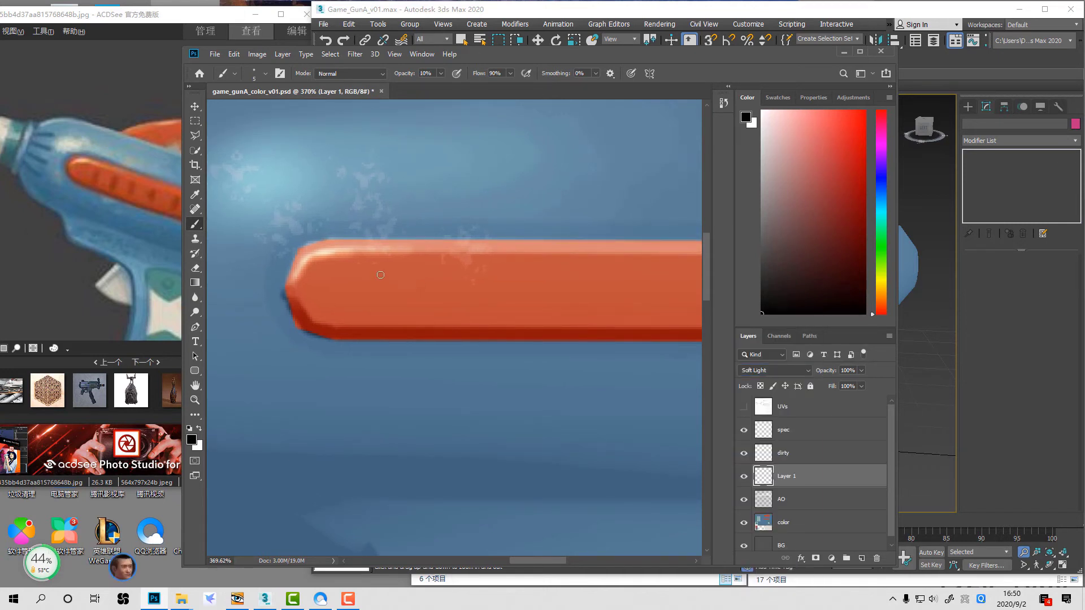
pyautogui.press('3')
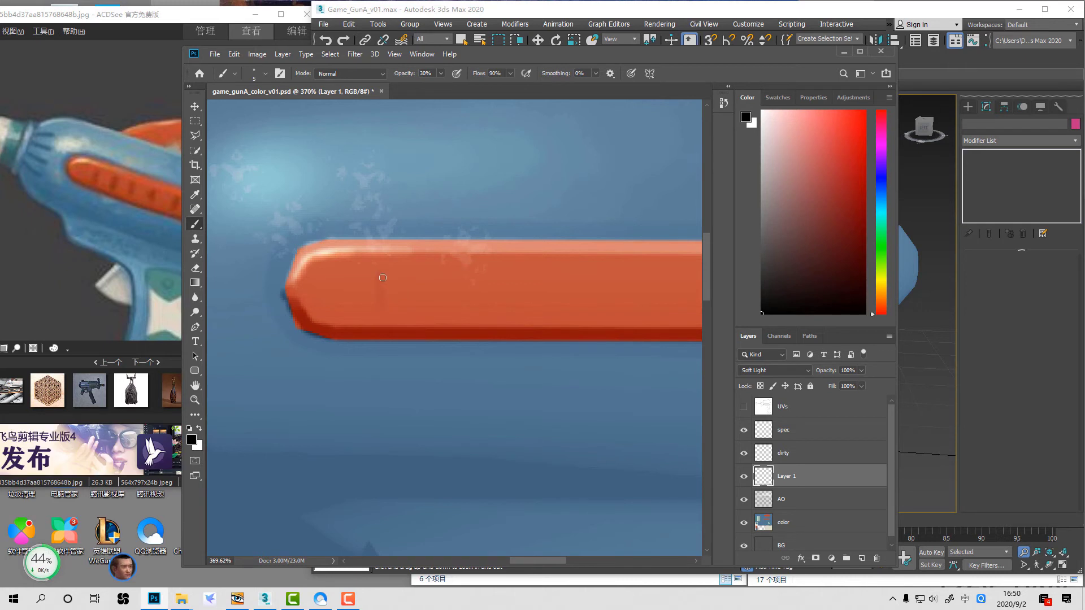
pyautogui.moveTo(382, 276); pyautogui.dragTo(383, 313)
# Step: Try a white highlight line along the groove's right edge, and remove it with the Eraser reduced to 5 px
pyautogui.press('x')
pyautogui.hotkey('ctrl', 'space')
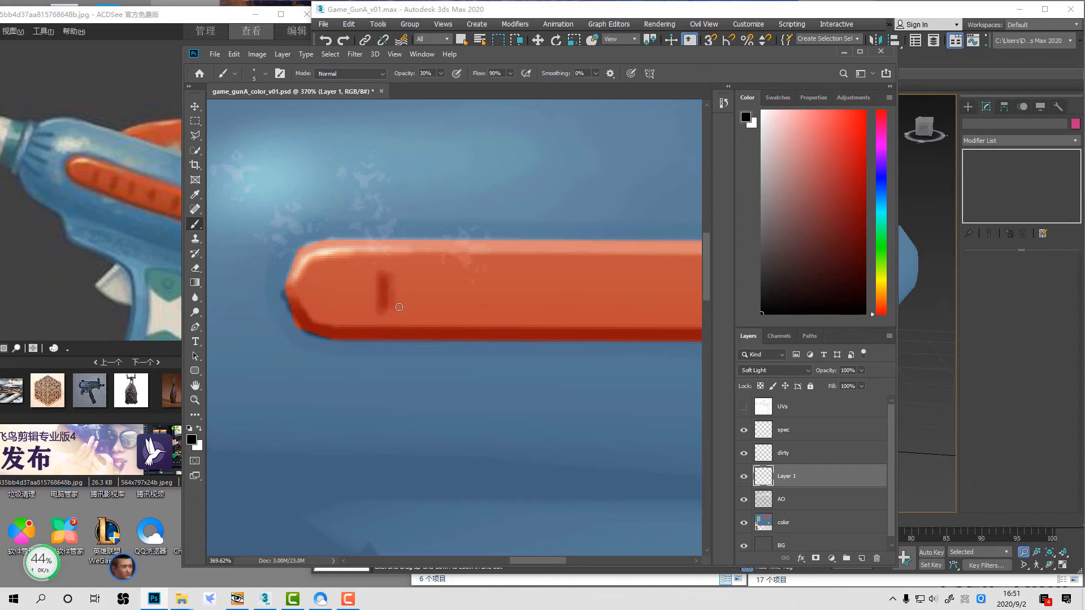
pyautogui.press('x')
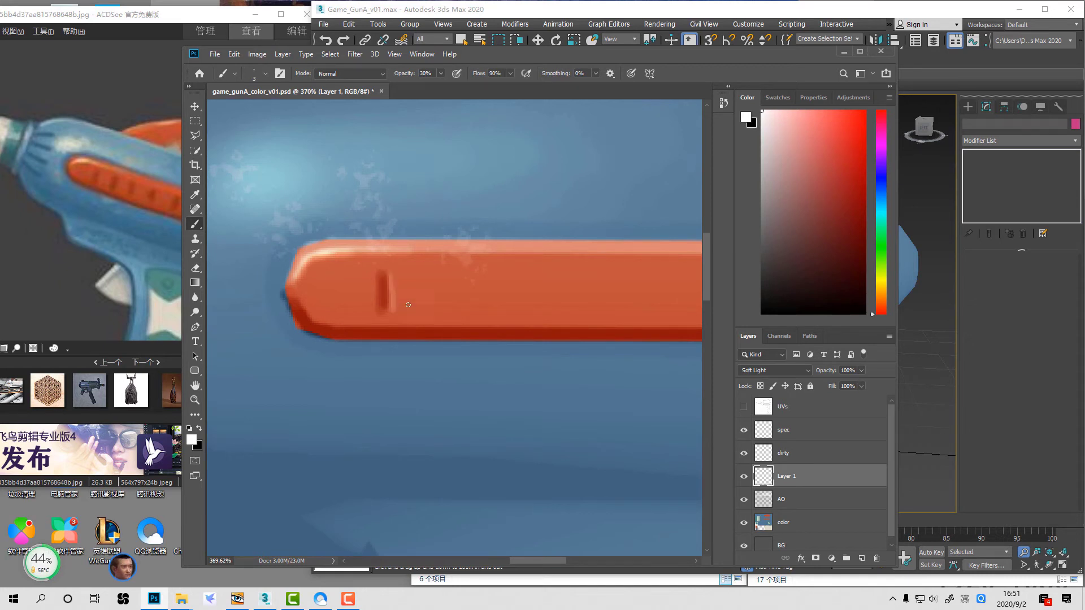
pyautogui.press('e')
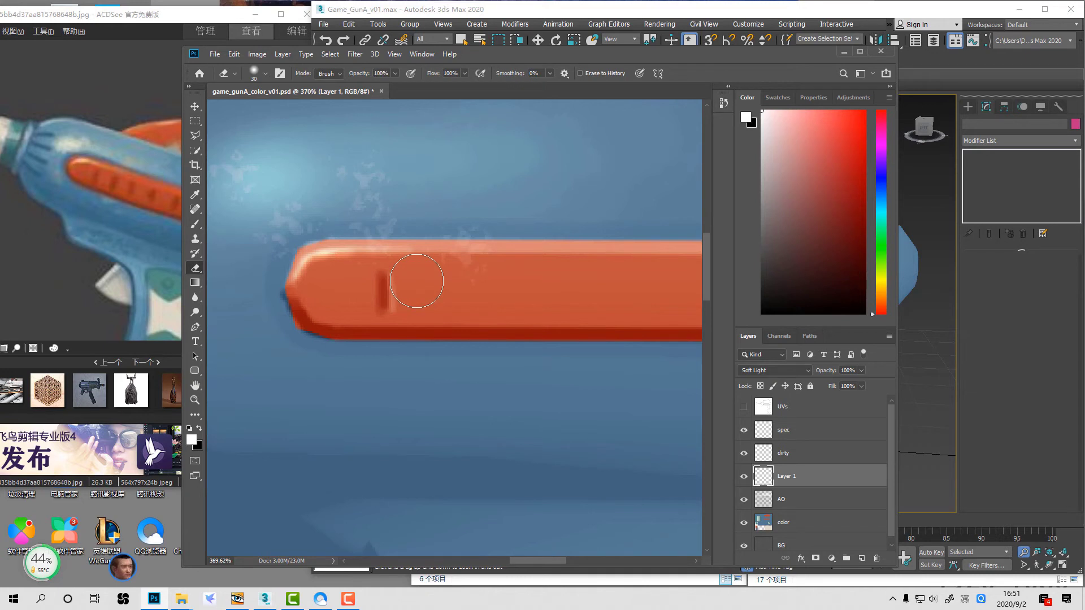
pyautogui.press('[')
pyautogui.press('[')
pyautogui.press('[')
pyautogui.press('[')
pyautogui.press('[')
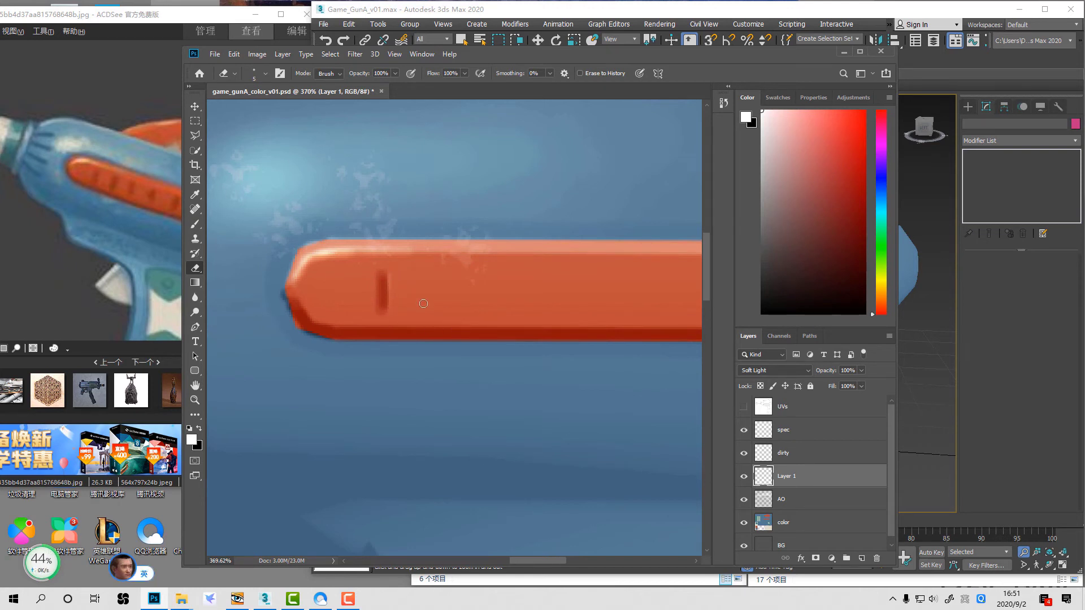
# Step: Repaint the groove's right edge in black at 30% opacity, testing a thin white line beside it with the 3 px brush
pyautogui.press('b')
pyautogui.press('x')
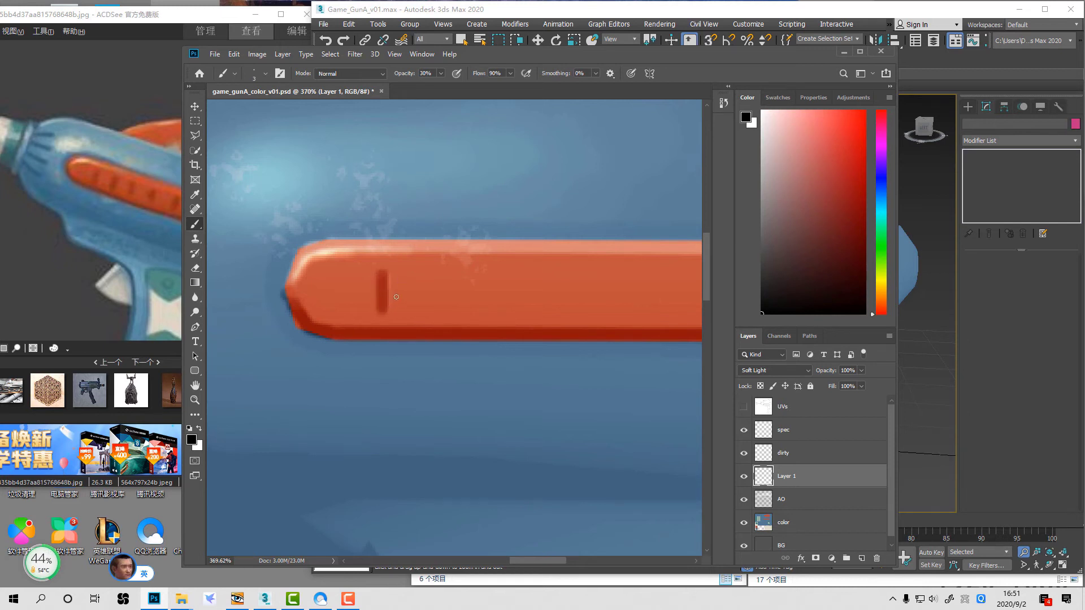
pyautogui.press('x')
pyautogui.press('shift')
pyautogui.press('x')
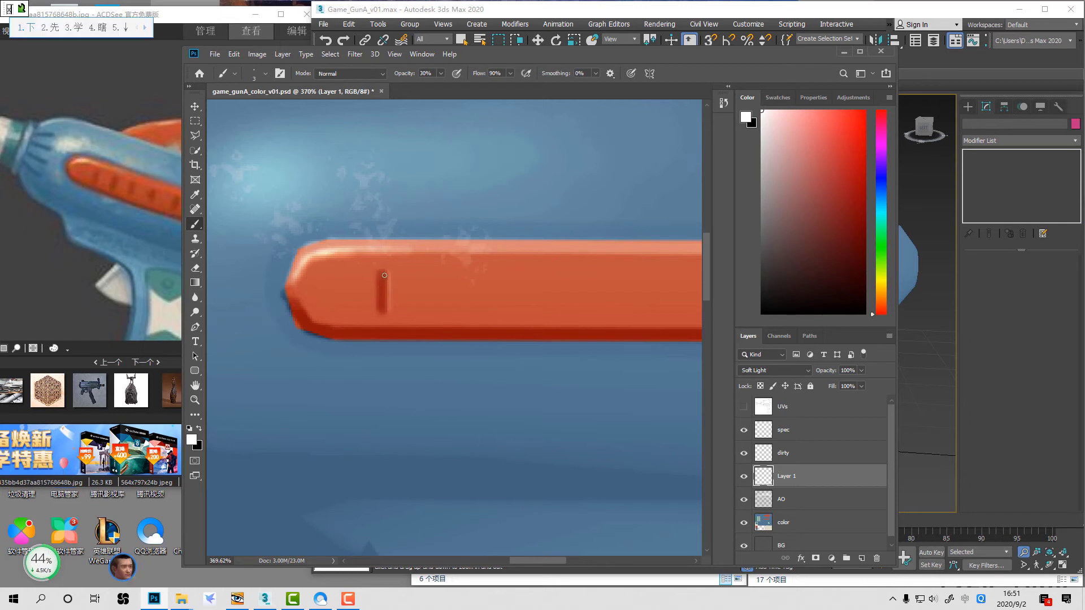
pyautogui.press('shift')
pyautogui.press('shift')
pyautogui.hotkey('ctrl', 'z')
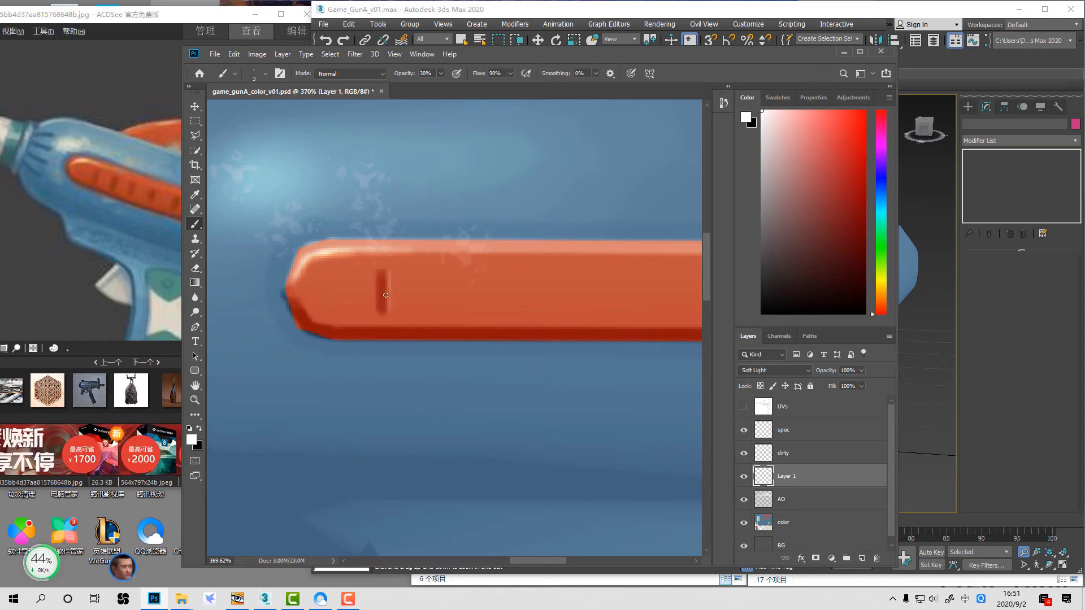
pyautogui.press('x')
pyautogui.press('shift')
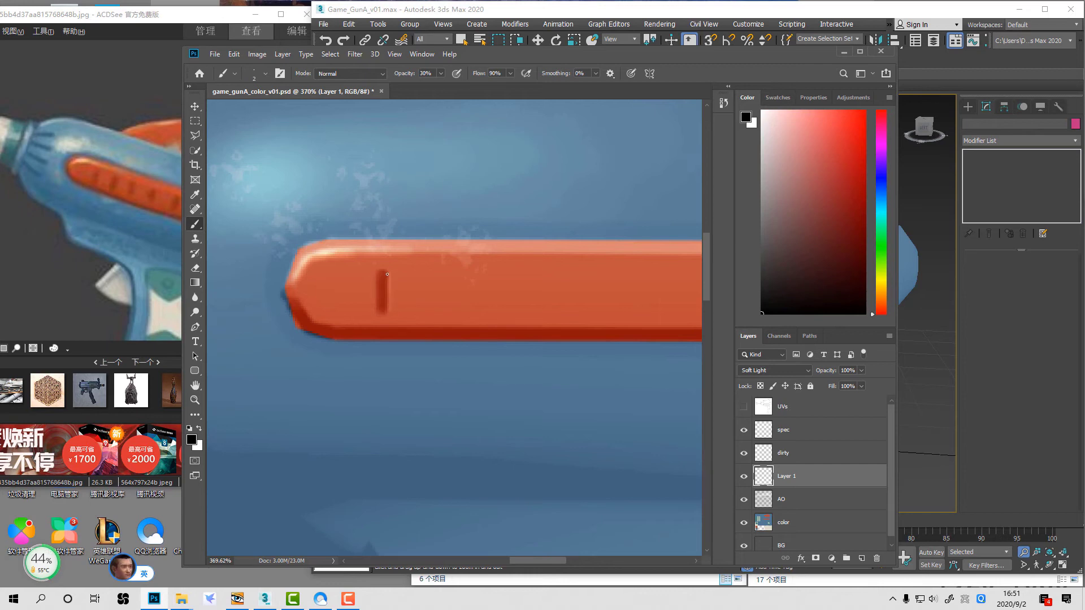
# Step: Paint a fine white highlight line along the groove's right edge with a 1 px brush at 30% opacity
pyautogui.press('z')
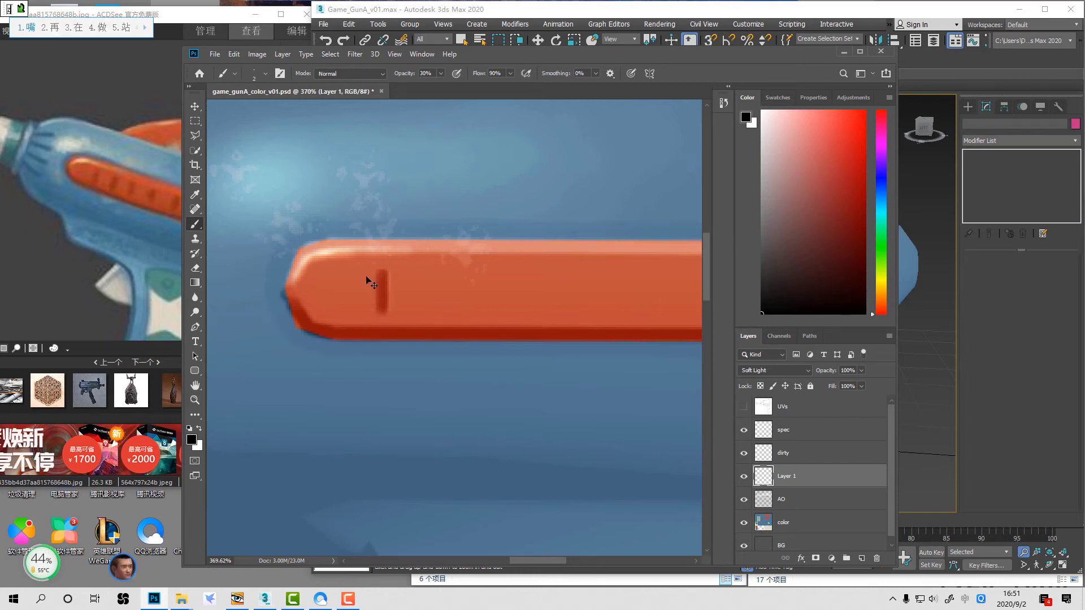
pyautogui.hotkey('ctrl', 'space')
pyautogui.press('z')
pyautogui.moveTo(350, 241); pyautogui.dragTo(437, 359)
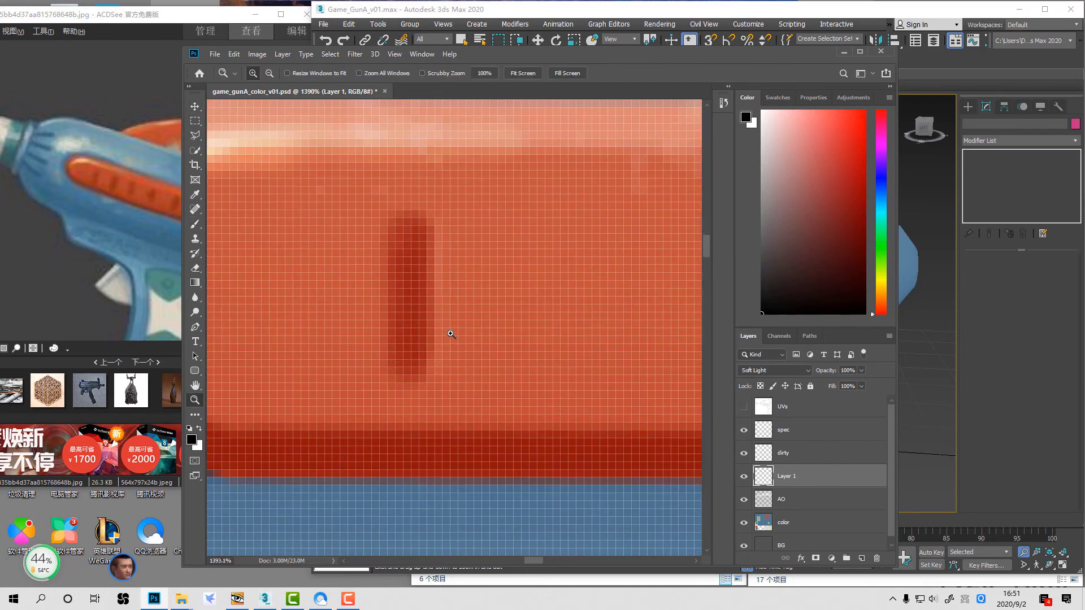
pyautogui.keyDown('alt'); pyautogui.click(451, 334); pyautogui.keyUp('alt')
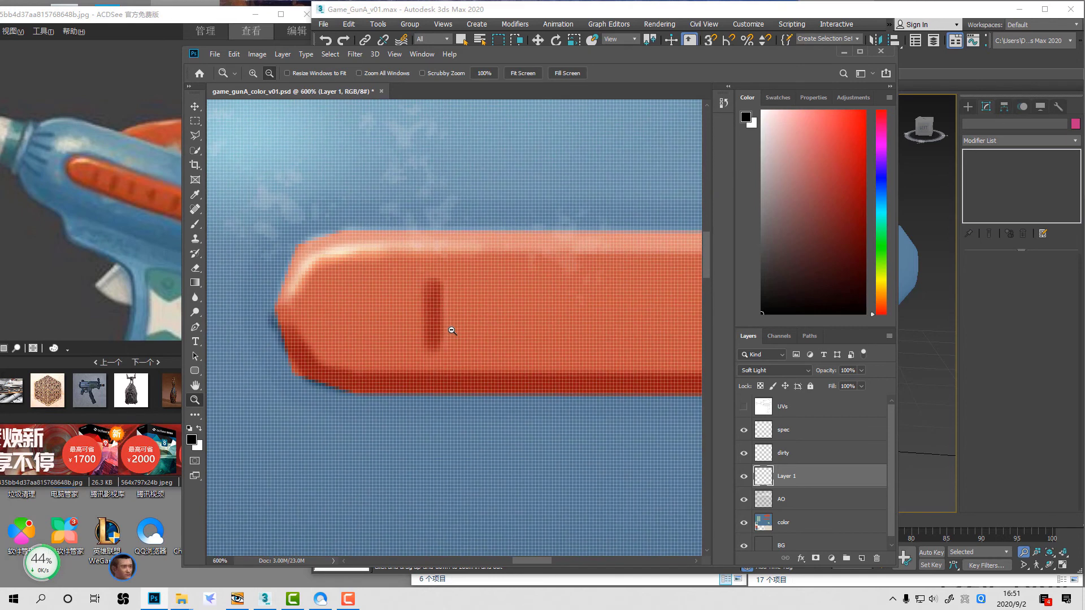
pyautogui.keyDown('alt'); pyautogui.click(452, 331); pyautogui.keyUp('alt')
pyautogui.press('b')
pyautogui.press('x')
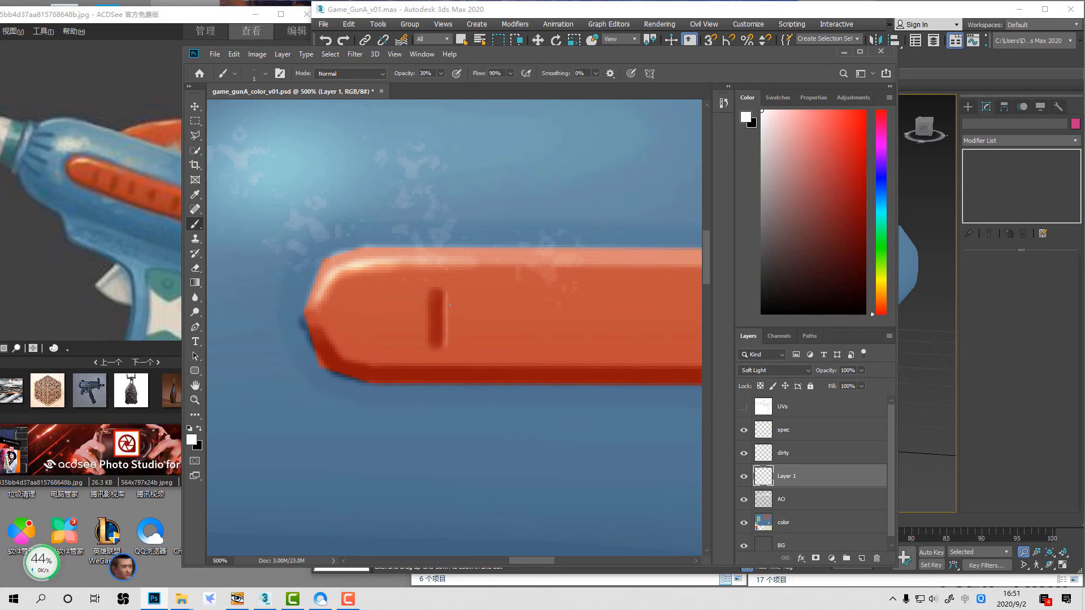
# Step: Extend the white highlight around the groove's bottom edge at 100% brush opacity and soften it with the Eraser at 30%
pyautogui.press('x')
pyautogui.press('shift')
pyautogui.press('space')
pyautogui.press('shift')
pyautogui.press('x')
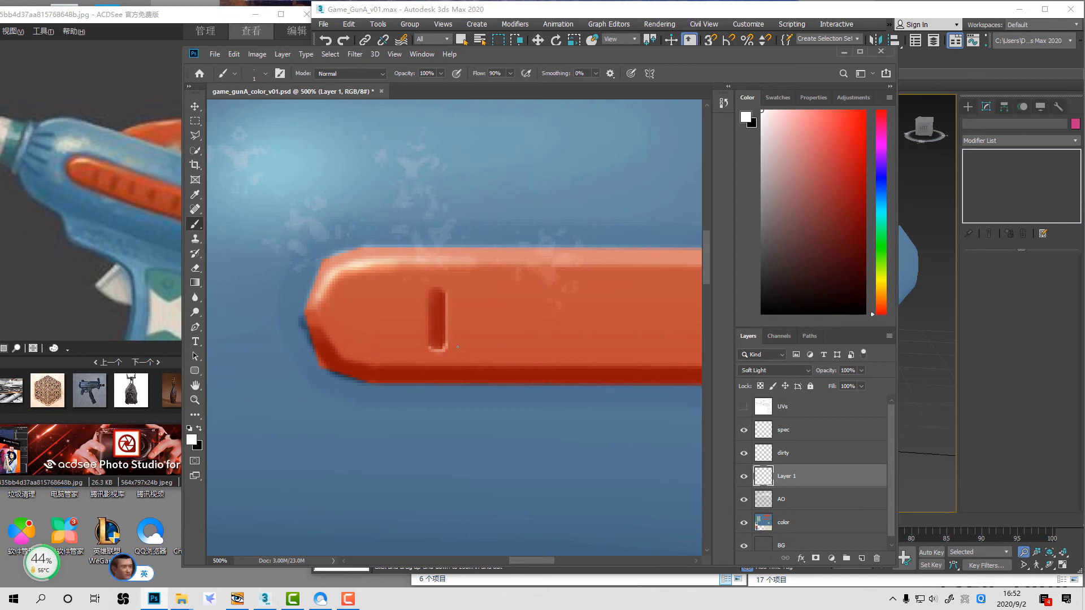
pyautogui.press('e')
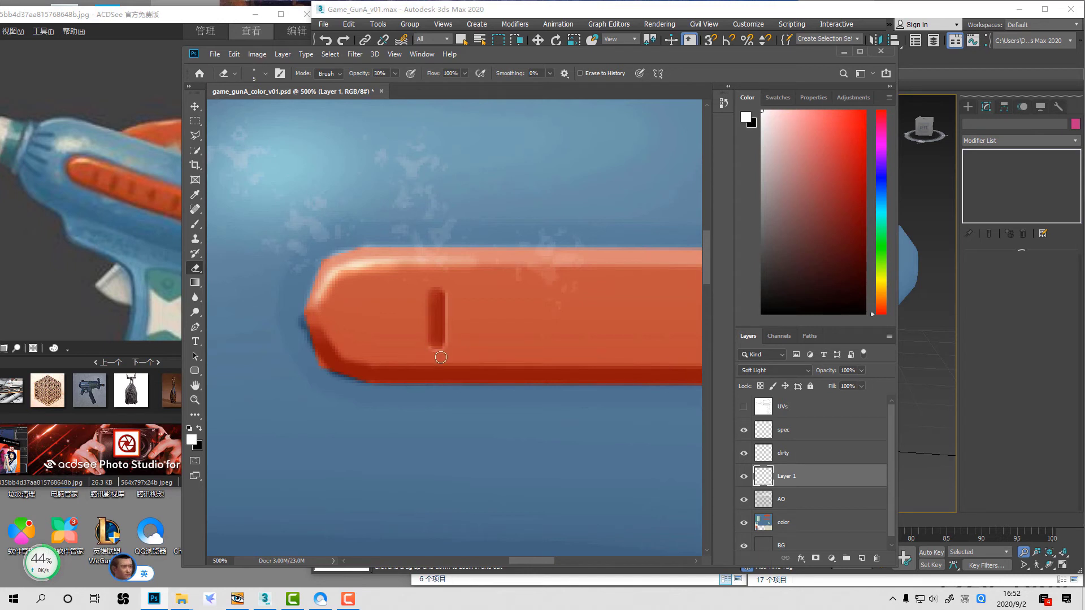
# Step: Duplicate the groove layer and place the copy beside the first groove, further right along the orange strip
pyautogui.press('v')
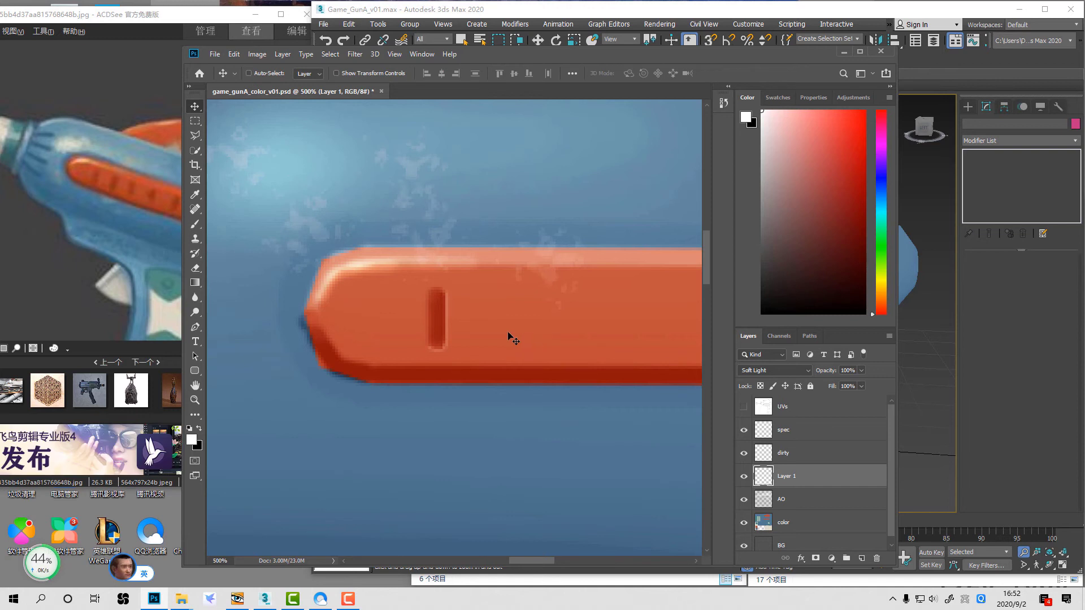
pyautogui.keyDown('alt'); pyautogui.moveTo(487, 333); pyautogui.dragTo(384, 331); pyautogui.keyUp('alt')
pyautogui.press('z')
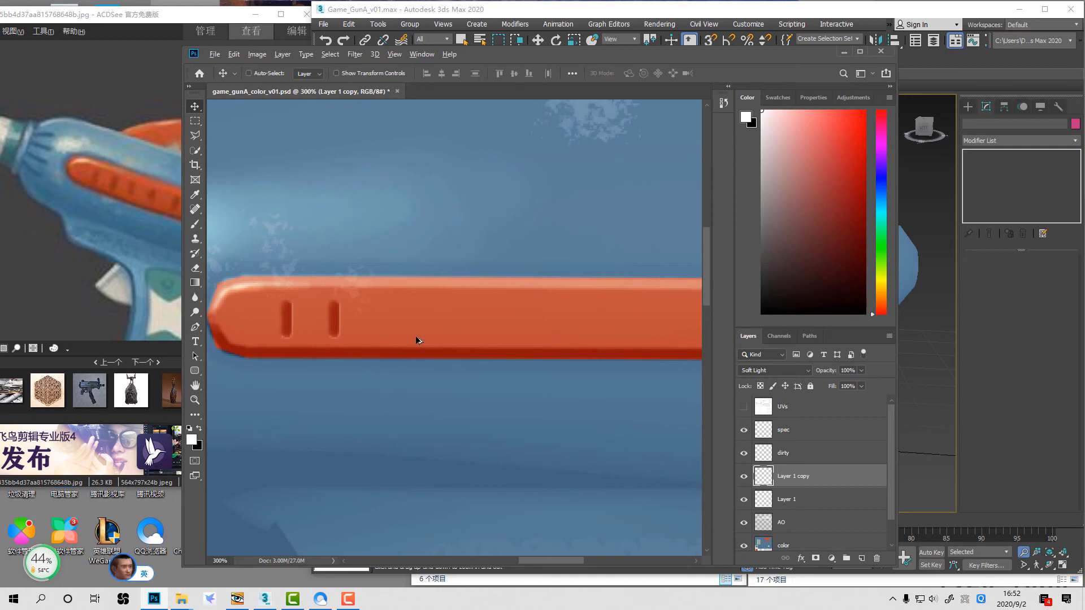
pyautogui.press('z')
pyautogui.keyDown('alt'); pyautogui.click(419, 334); pyautogui.keyUp('alt')
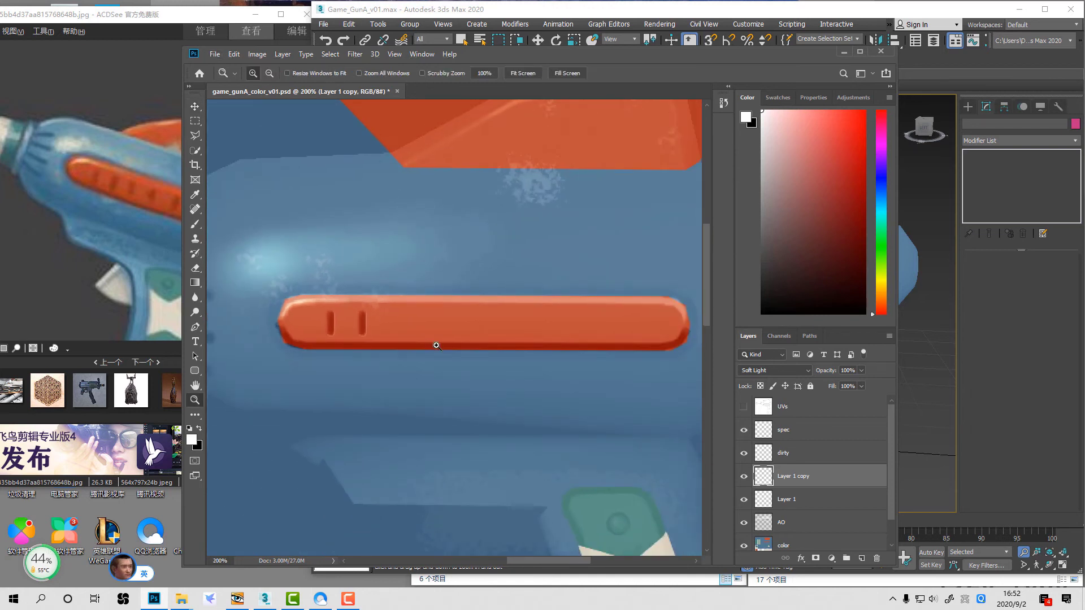
# Step: Duplicate the grooves along the orange strip until it carries four pairs, and merge the copies into one groove layer
pyautogui.click(399, 330)
pyautogui.click(398, 329)
pyautogui.press('o')
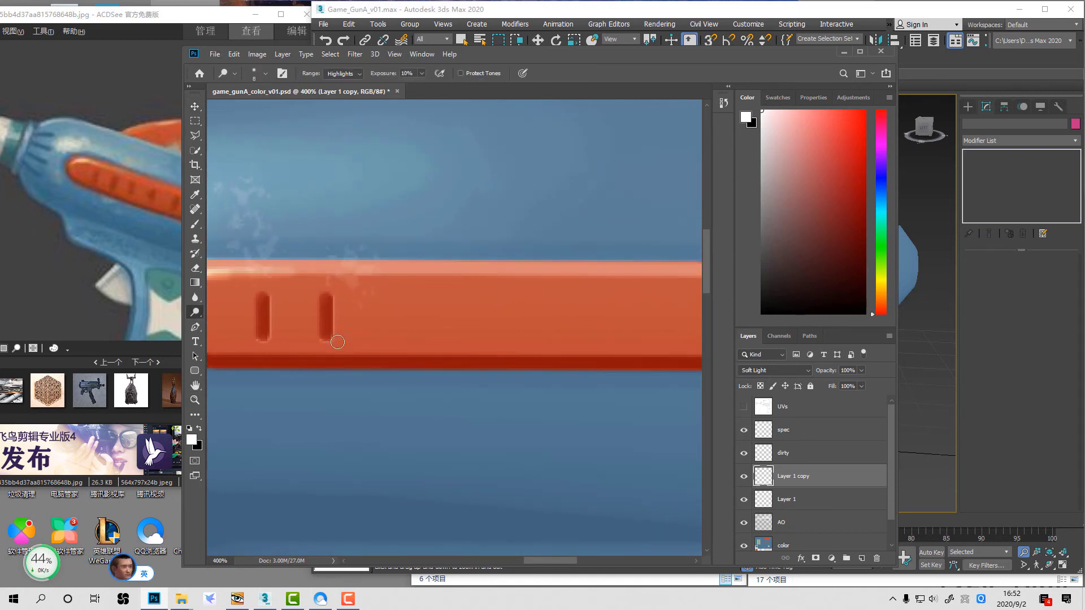
pyautogui.press('z')
pyautogui.keyDown('alt'); pyautogui.click(506, 368); pyautogui.keyUp('alt')
pyautogui.moveTo(506, 368); pyautogui.dragTo(462, 341)
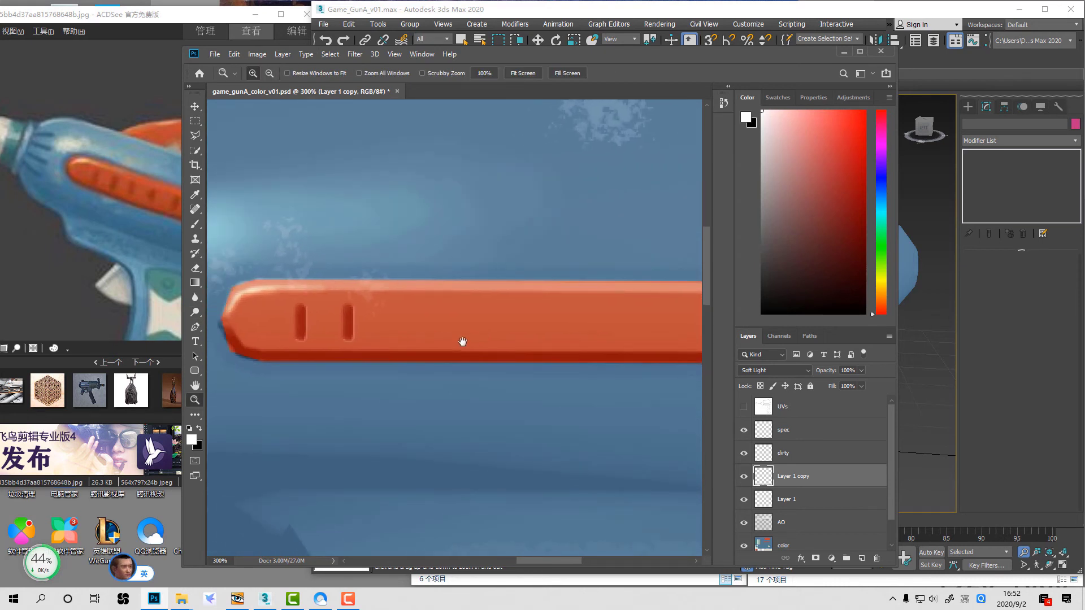
pyautogui.keyDown('alt'); pyautogui.click(464, 338); pyautogui.keyUp('alt')
pyautogui.press('v')
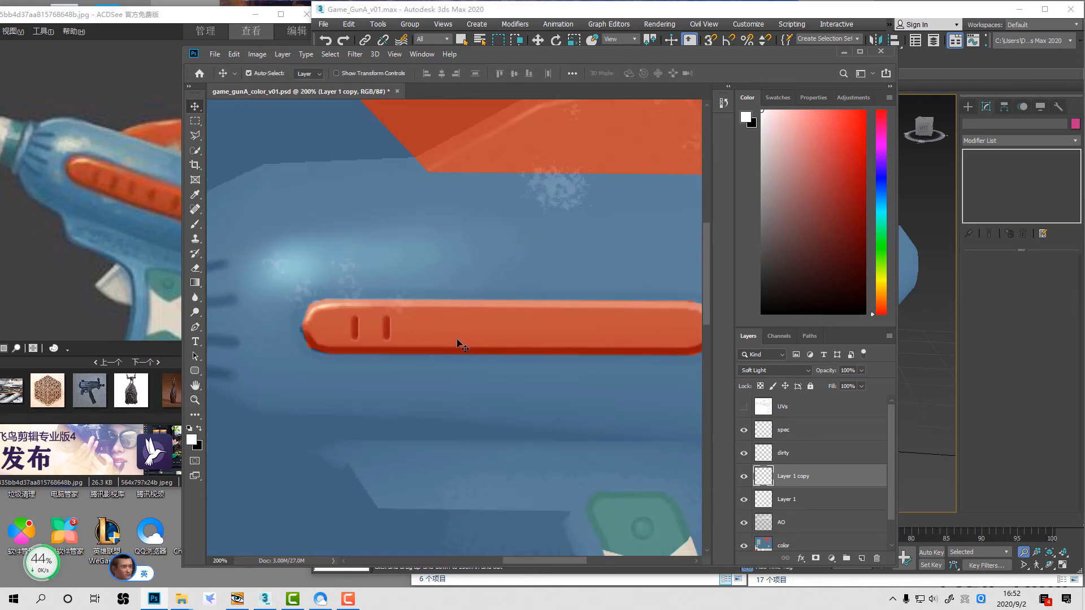
pyautogui.keyDown('ctrl'); pyautogui.keyDown('alt'); pyautogui.moveTo(430, 343); pyautogui.dragTo(623, 352); pyautogui.keyUp('alt'); pyautogui.keyUp('ctrl')
pyautogui.hotkey('ctrl', 'e')
# Step: Centre the row of eight grooves along the orange strip and merge the groove layer down into the AO layer
pyautogui.press('z')
pyautogui.keyDown('alt'); pyautogui.click(589, 366); pyautogui.keyUp('alt')
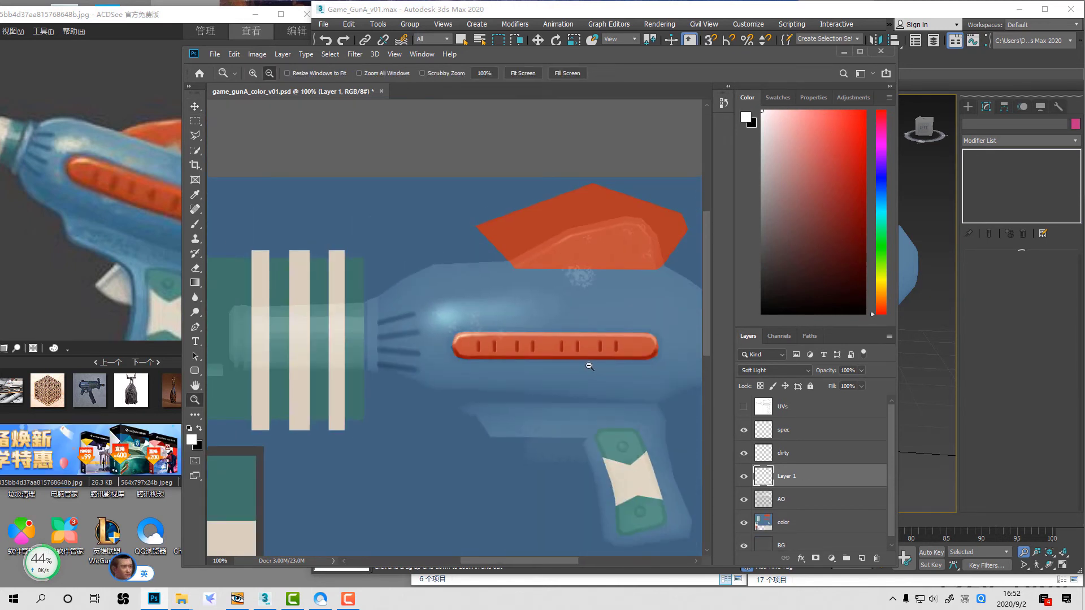
pyautogui.click(589, 366)
pyautogui.press('v')
pyautogui.moveTo(589, 366); pyautogui.dragTo(599, 373)
pyautogui.hotkey('ctrl', 'e')
# Step: Hide the color layer to examine the AO shading and grooves on their own, and show it again
pyautogui.press('z')
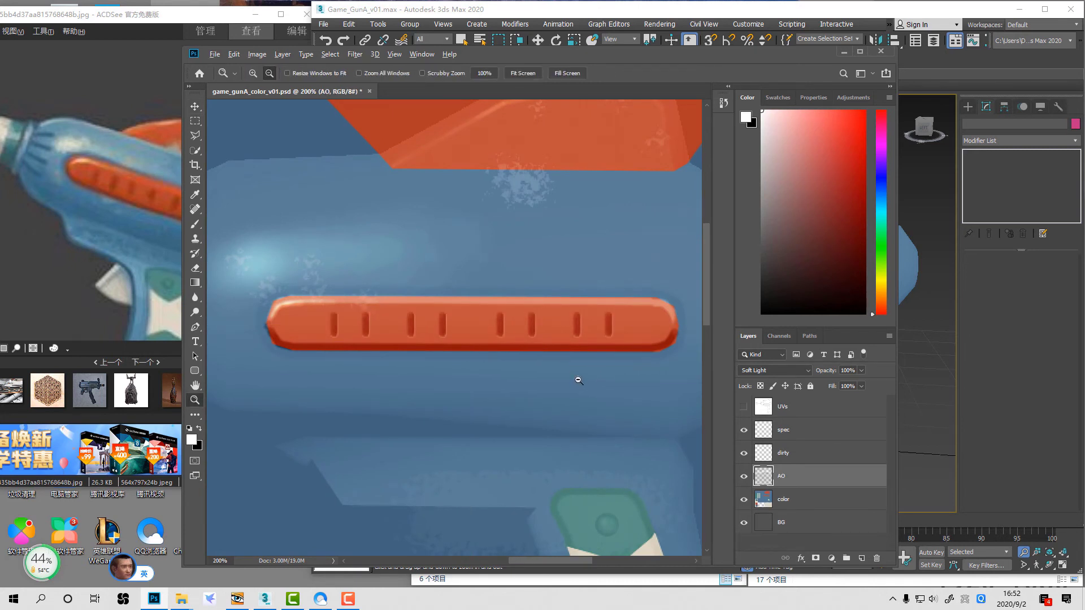
pyautogui.keyDown('alt'); pyautogui.click(578, 381); pyautogui.keyUp('alt')
pyautogui.keyDown('alt'); pyautogui.click(578, 381); pyautogui.keyUp('alt')
pyautogui.click(744, 500)
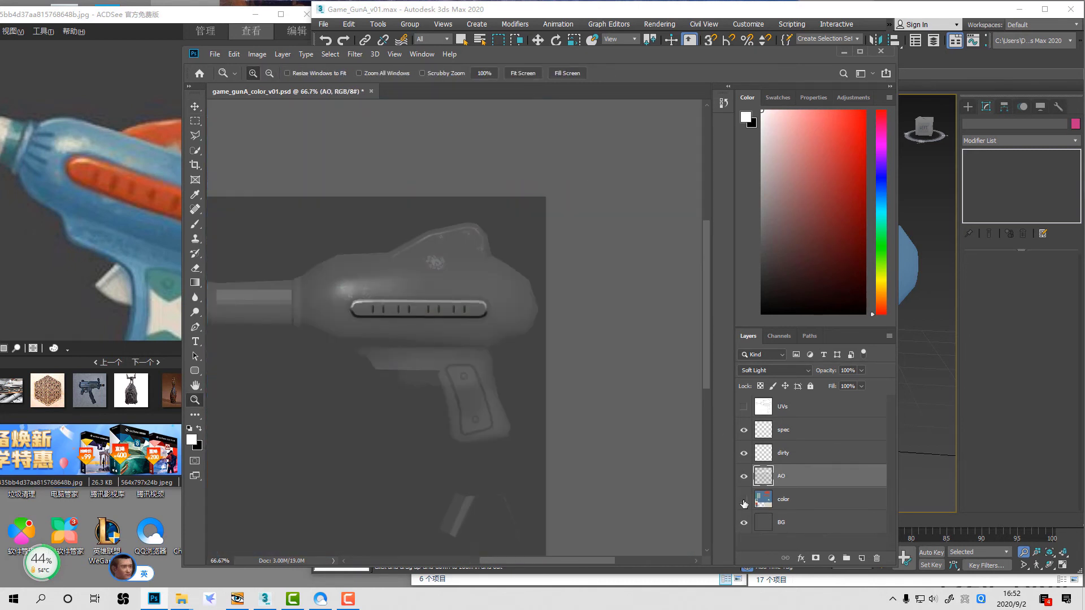
pyautogui.moveTo(342, 286); pyautogui.dragTo(429, 347)
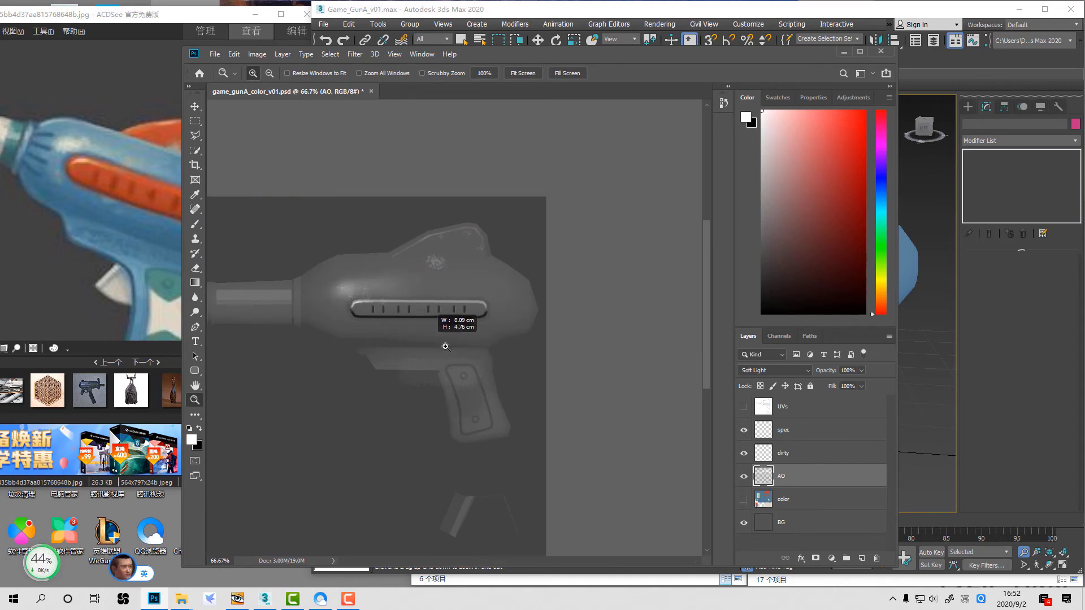
pyautogui.rightClick(524, 373)
pyautogui.click(535, 379)
pyautogui.keyDown('alt'); pyautogui.click(576, 382); pyautogui.keyUp('alt')
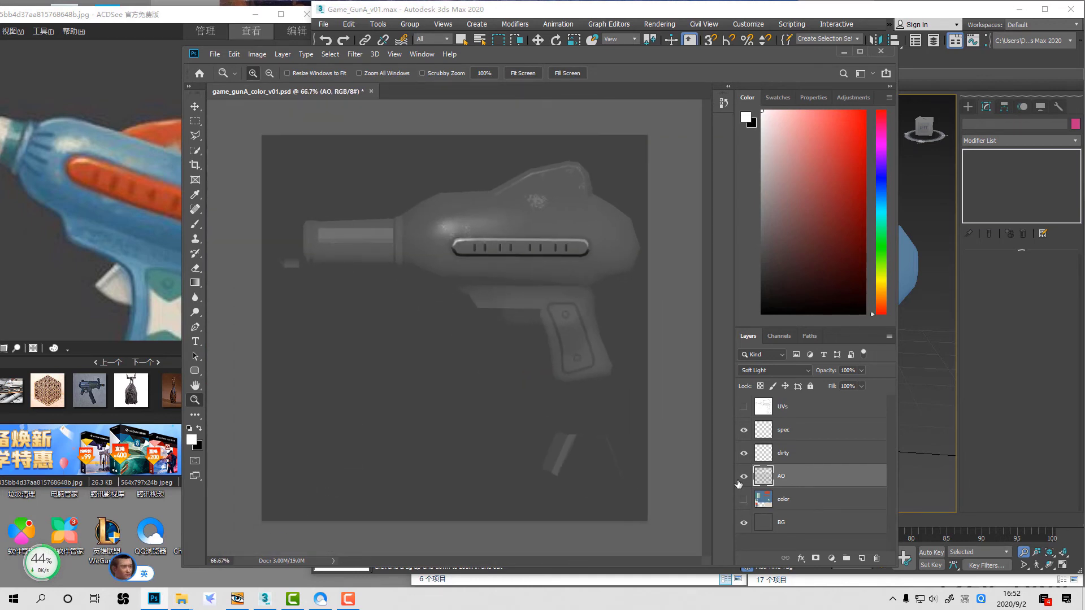
pyautogui.click(743, 499)
# Step: Switch to 3ds Max and examine the strip grooves and highlights on the textured gun against the reference, hiding the grid
pyautogui.click(998, 378)
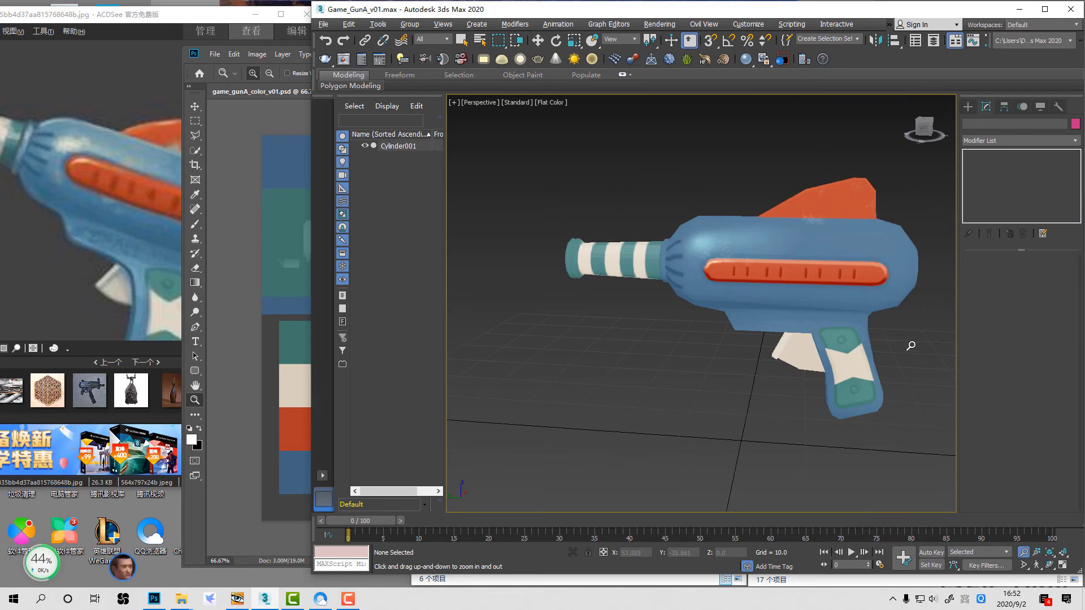
pyautogui.moveTo(910, 346)
pyautogui.keyDown('alt'); pyautogui.mouseDown(button='middle')
pyautogui.moveTo(728, 339)
pyautogui.moveTo(920, 341)
pyautogui.mouseUp(button='middle'); pyautogui.keyUp('alt')
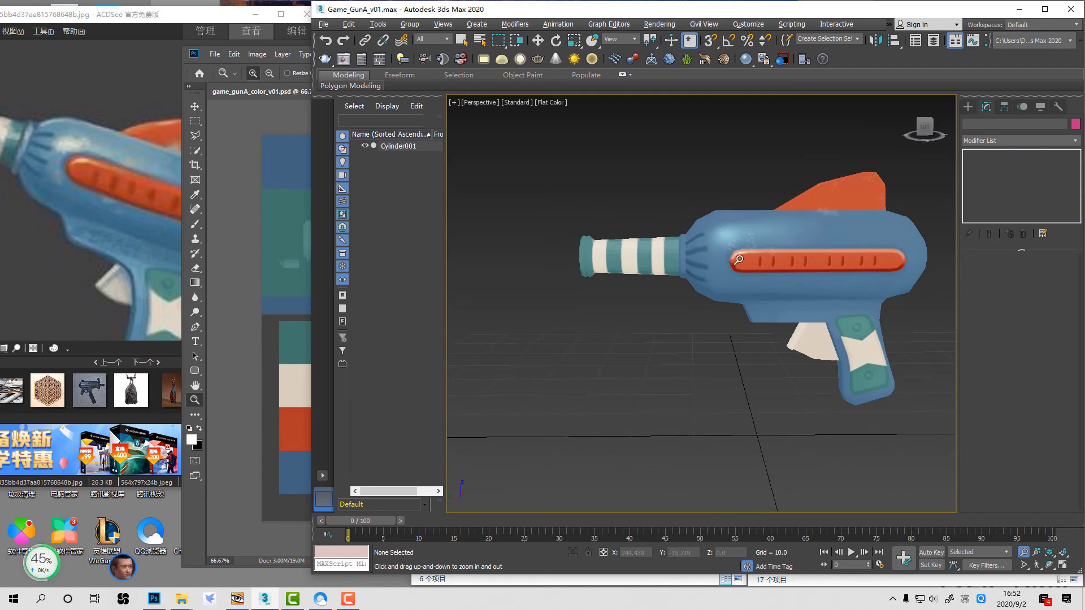
pyautogui.keyDown('alt'); pyautogui.moveTo(737, 259); pyautogui.dragTo(739, 215, button='middle'); pyautogui.keyUp('alt')
pyautogui.keyDown('alt'); pyautogui.moveTo(784, 244); pyautogui.dragTo(744, 283, button='middle'); pyautogui.keyUp('alt')
pyautogui.scroll(3, 791, 291)
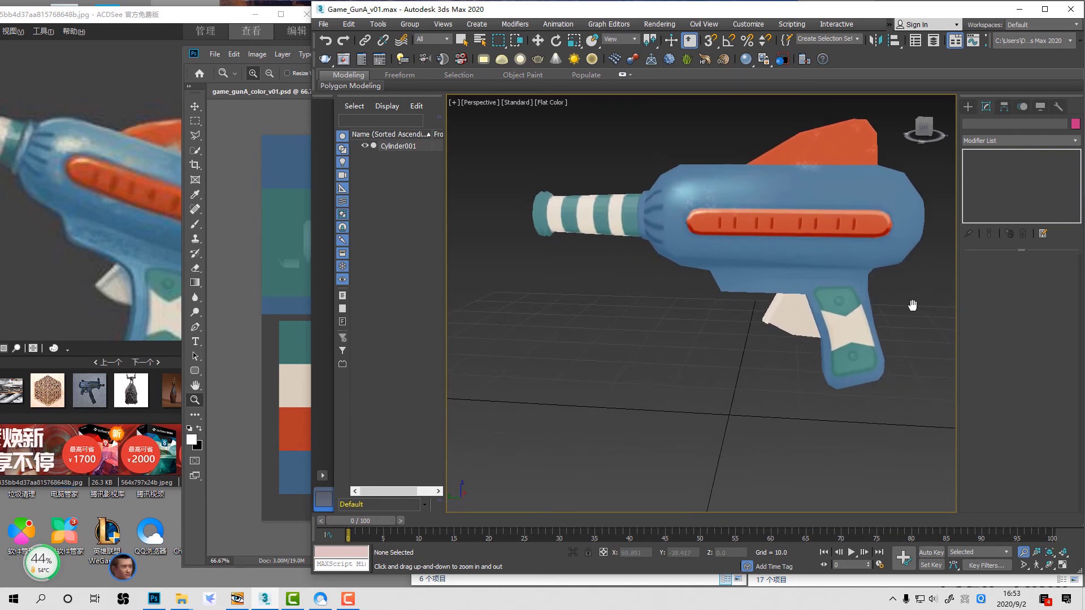
pyautogui.press('e')
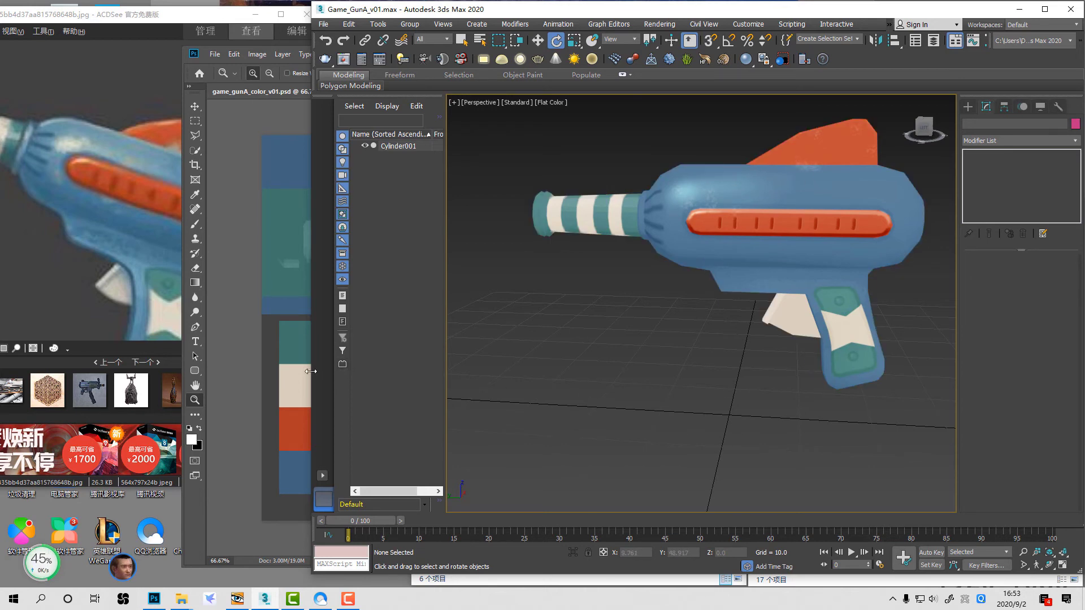
pyautogui.click(310, 371)
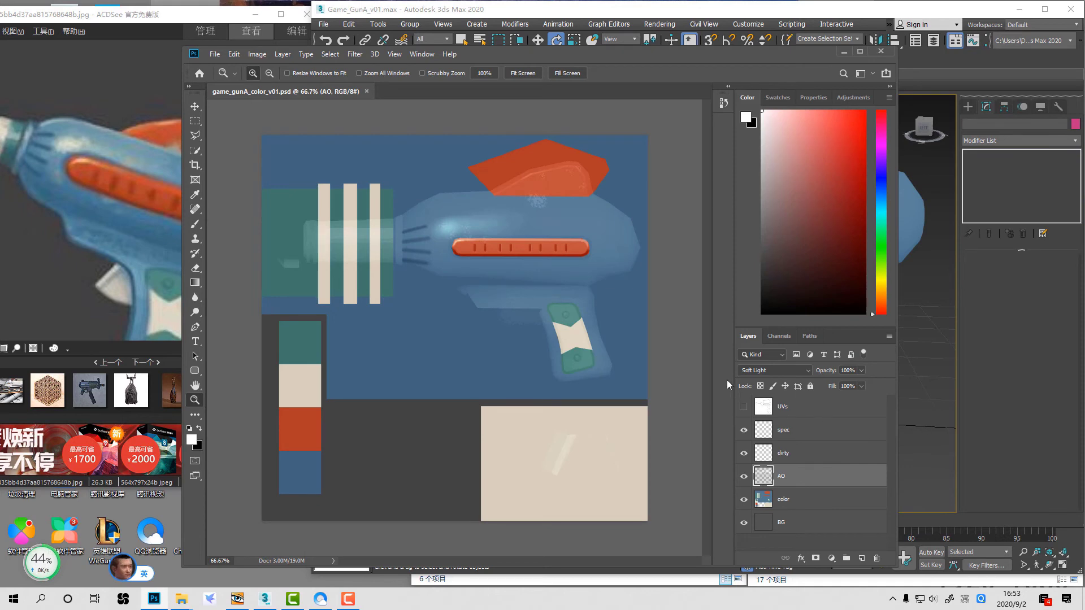
pyautogui.click(960, 397)
pyautogui.keyDown('alt'); pyautogui.moveTo(900, 376); pyautogui.dragTo(891, 354, button='middle'); pyautogui.keyUp('alt')
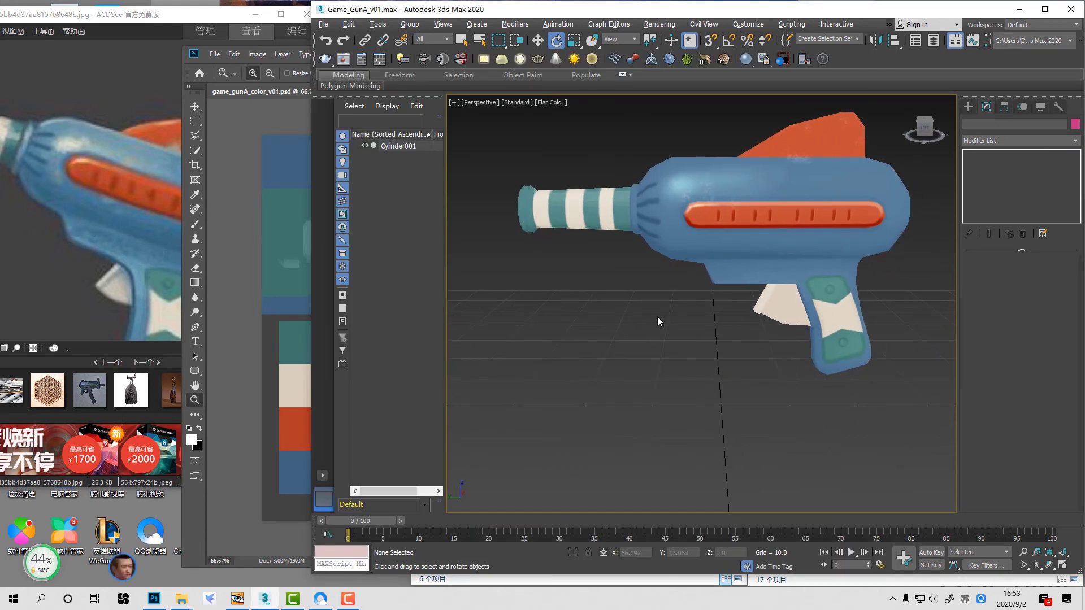
pyautogui.click(294, 312)
pyautogui.click(938, 415)
pyautogui.moveTo(885, 409)
pyautogui.keyDown('alt'); pyautogui.mouseDown(button='middle')
pyautogui.moveTo(867, 402)
pyautogui.moveTo(875, 412)
pyautogui.mouseUp(button='middle'); pyautogui.keyUp('alt')
pyautogui.press('g')
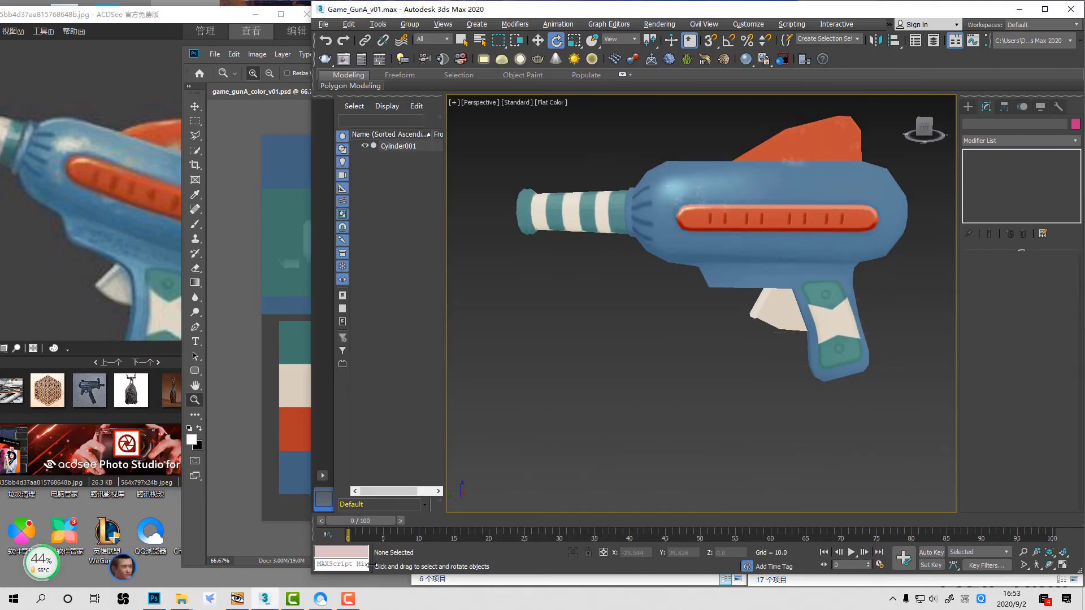
pyautogui.click(350, 600)
# Step: Copy the dark groove lines beside the barrel from the color layer onto a new layer and flip them horizontally
pyautogui.moveTo(388, 169); pyautogui.dragTo(524, 411)
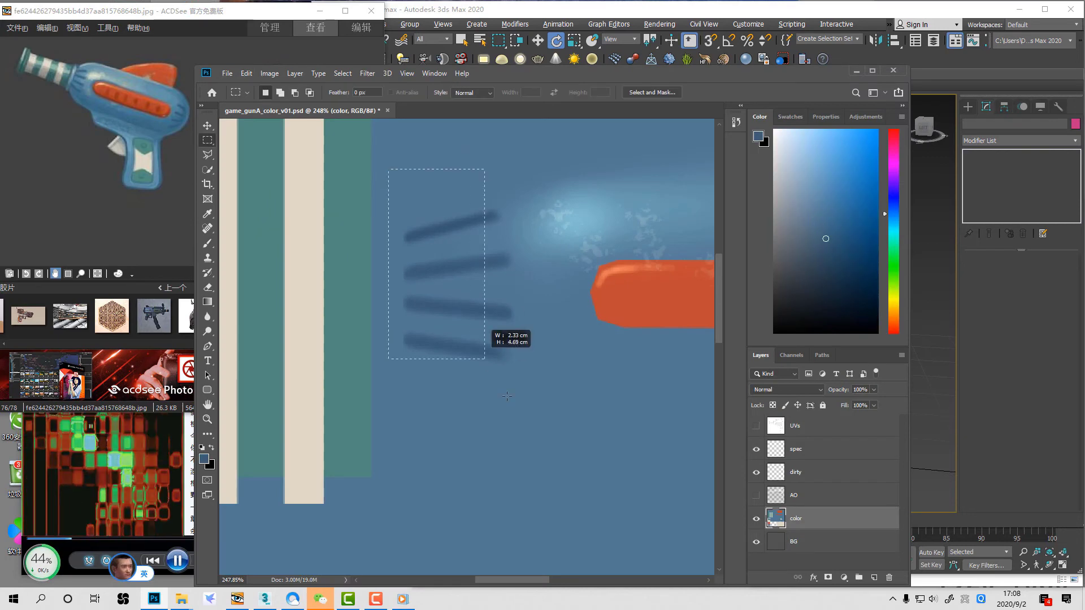
pyautogui.keyDown('ctrl'); pyautogui.moveTo(480, 315); pyautogui.dragTo(567, 314); pyautogui.keyUp('ctrl')
pyautogui.hotkey('ctrl', 't')
pyautogui.rightClick(565, 305)
pyautogui.click(616, 444)
pyautogui.press('Return')
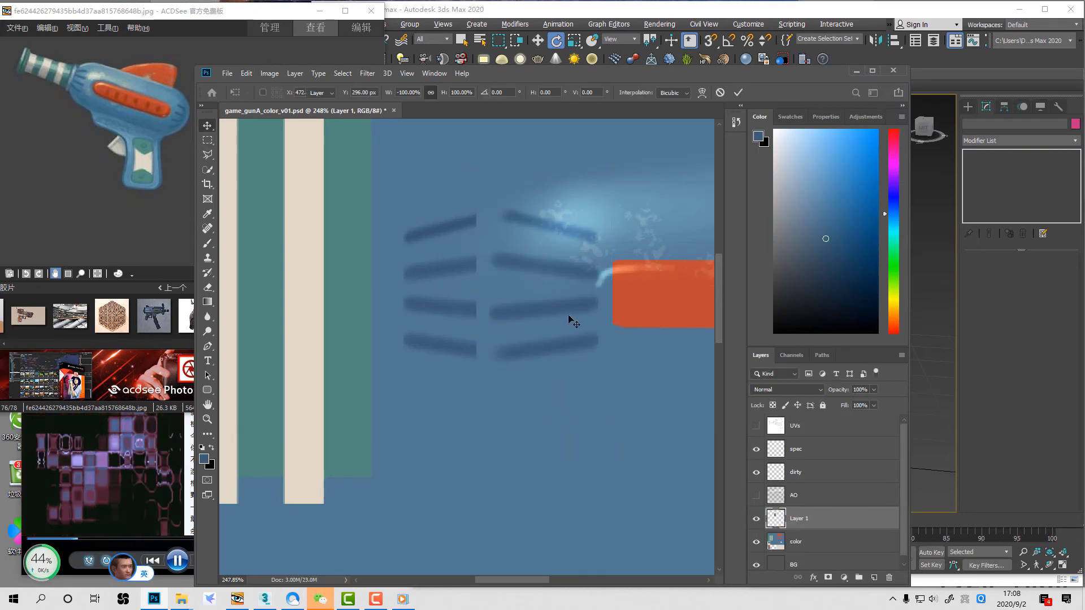
# Step: Move the mirrored groove lines to the rear end of the gun body, using the UVs wireframe as guide, and deselect
pyautogui.press('z')
pyautogui.hotkey('ctrl', '0')
pyautogui.press('v')
pyautogui.keyDown('shift'); pyautogui.moveTo(472, 268); pyautogui.dragTo(643, 268); pyautogui.keyUp('shift')
pyautogui.click(756, 425)
pyautogui.press('z')
pyautogui.moveTo(620, 303)
pyautogui.mouseDown()
pyautogui.moveTo(657, 303)
pyautogui.moveTo(647, 274)
pyautogui.moveTo(664, 256)
pyautogui.mouseUp()
pyautogui.press('w')
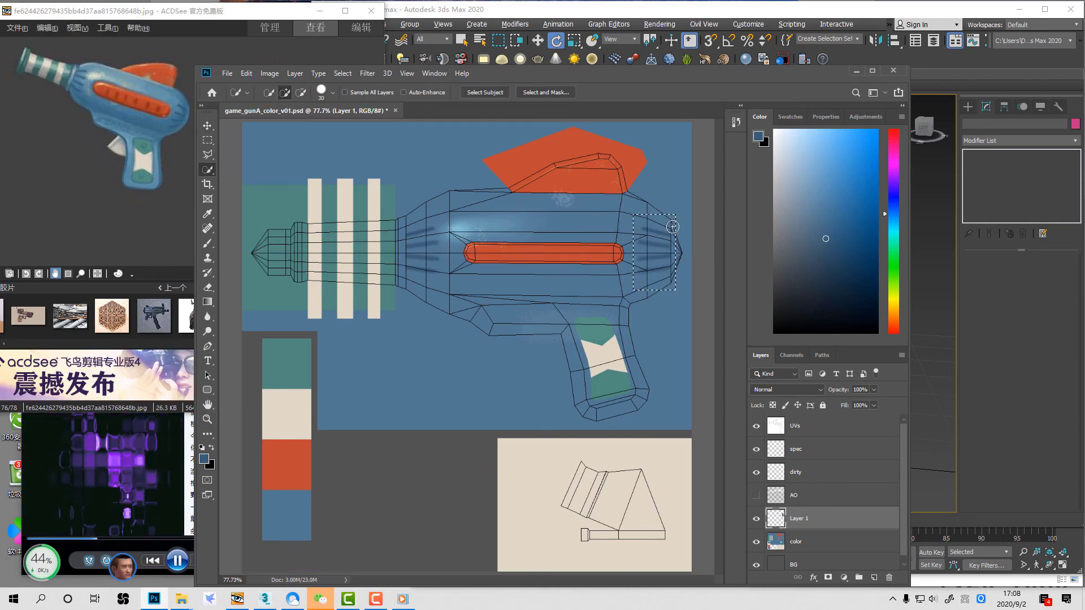
pyautogui.hotkey('ctrl', 'd')
# Step: Lower the UVs layer's opacity to 10% and hide the layer
pyautogui.press('e')
pyautogui.press(']')
pyautogui.press(']')
pyautogui.press(']')
pyautogui.press(']')
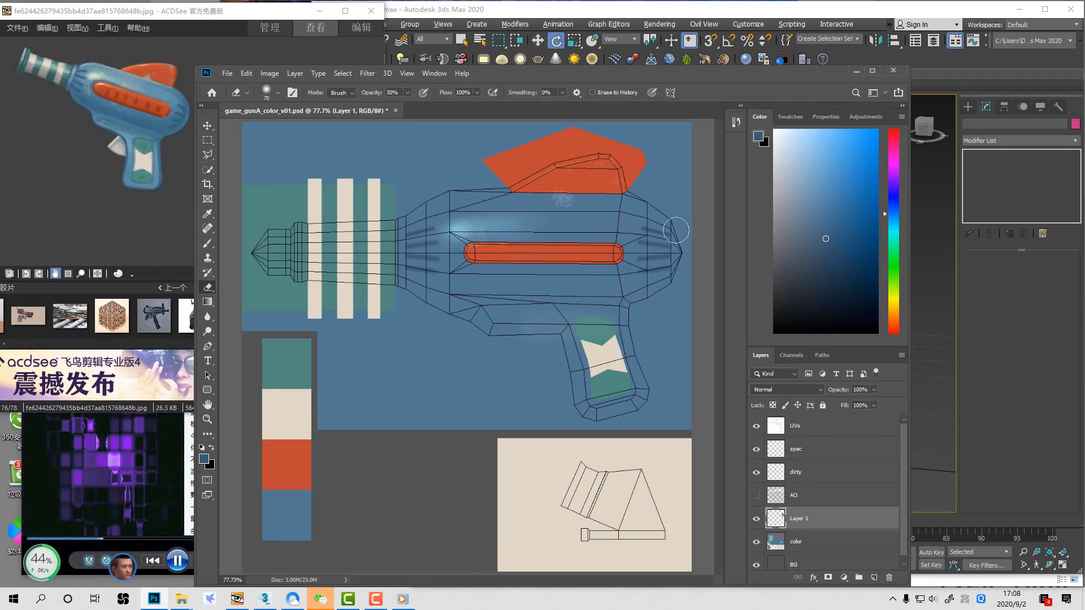
pyautogui.click(814, 431)
pyautogui.press('v')
pyautogui.press('1')
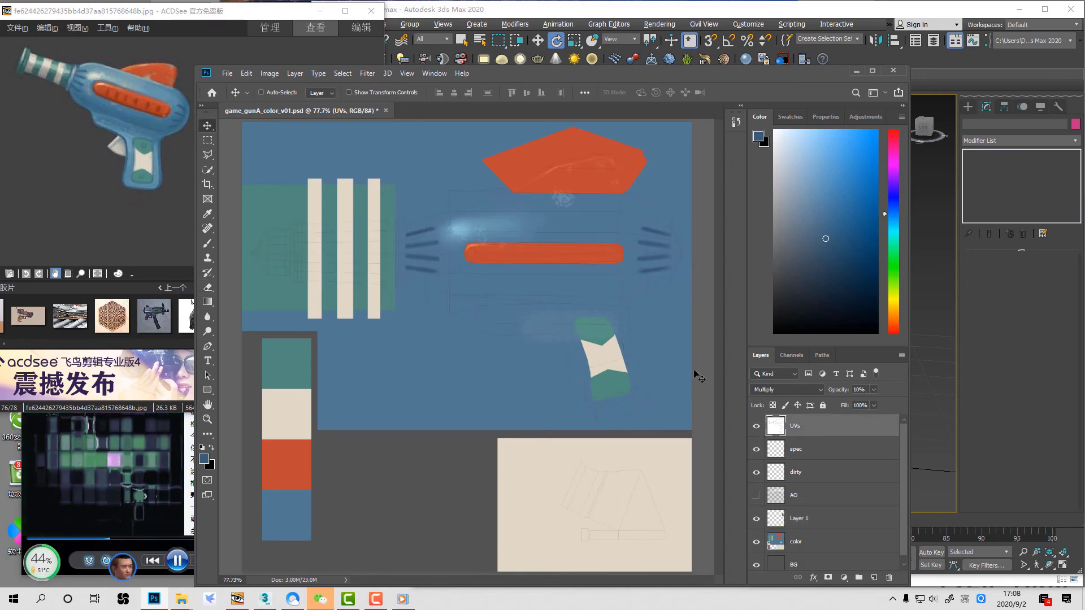
pyautogui.press('z')
pyautogui.moveTo(608, 196); pyautogui.dragTo(673, 348)
pyautogui.click(756, 429)
# Step: Merge the mirrored groove lines' layer down into the color layer and save the texture file
pyautogui.keyDown('alt'); pyautogui.click(435, 361); pyautogui.keyUp('alt')
pyautogui.moveTo(442, 313); pyautogui.dragTo(480, 363)
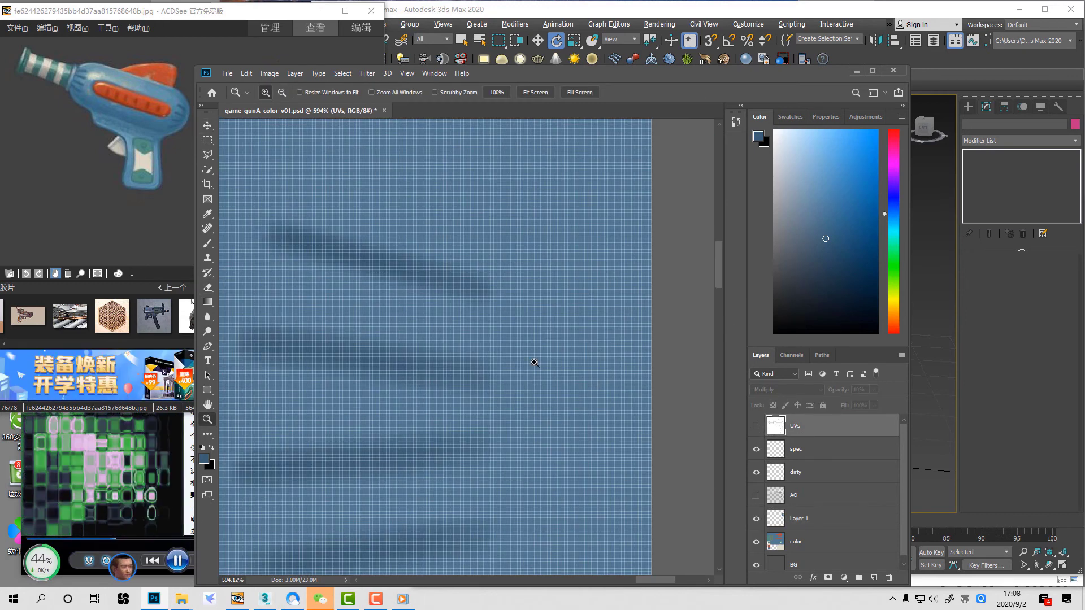
pyautogui.keyDown('alt'); pyautogui.scroll(-4, 534, 363); pyautogui.keyUp('alt')
pyautogui.press('e')
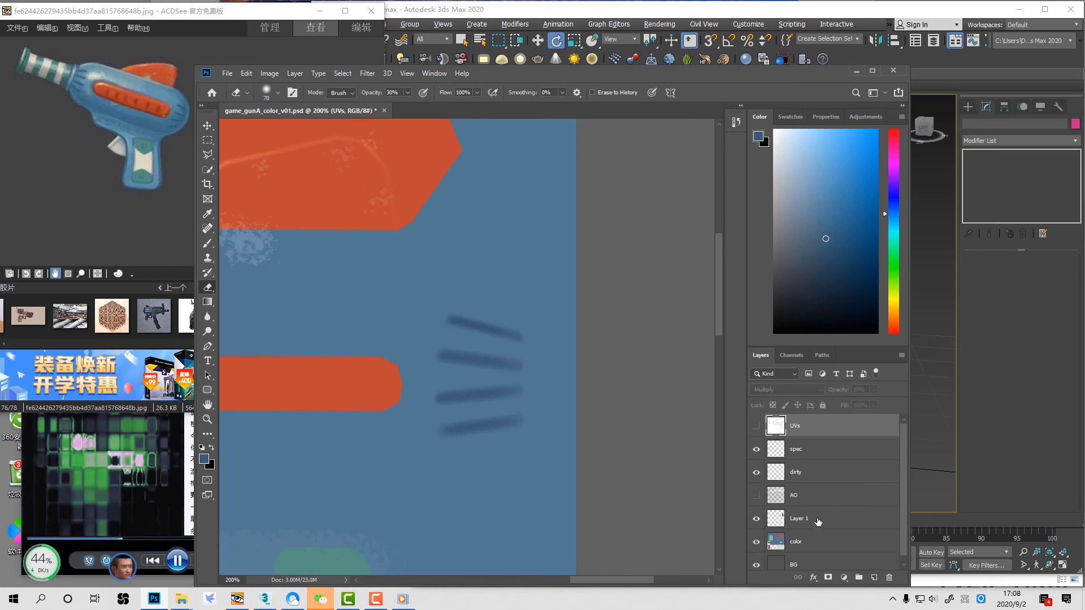
pyautogui.click(818, 522)
pyautogui.press('[')
pyautogui.press('[')
pyautogui.press('[')
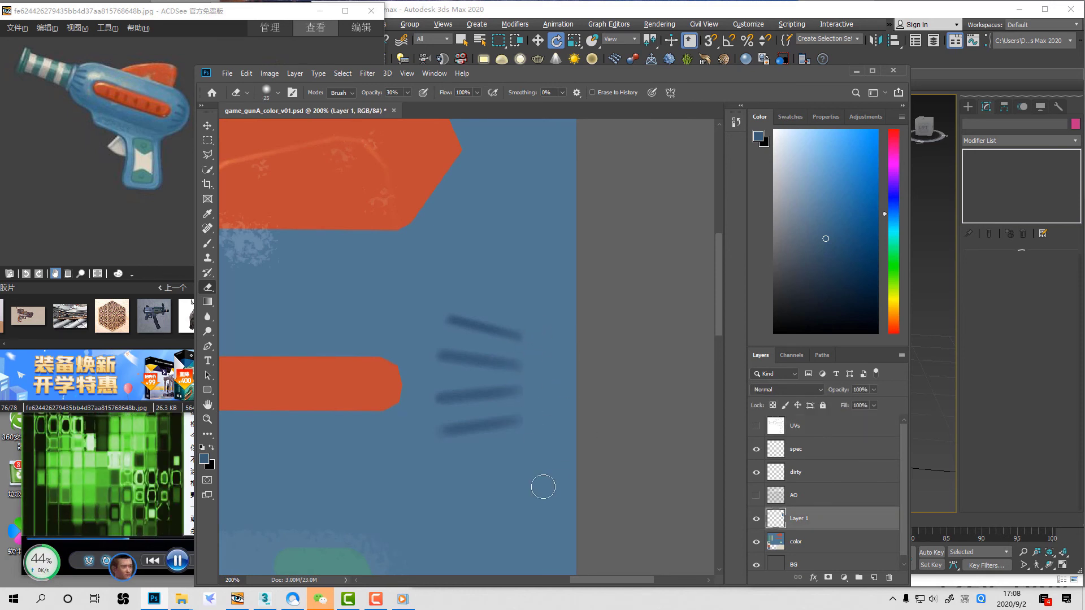
pyautogui.hotkey('ctrl', 'e')
pyautogui.press('z')
pyautogui.keyDown('alt'); pyautogui.click(594, 307); pyautogui.keyUp('alt')
pyautogui.keyDown('alt'); pyautogui.click(588, 350); pyautogui.keyUp('alt')
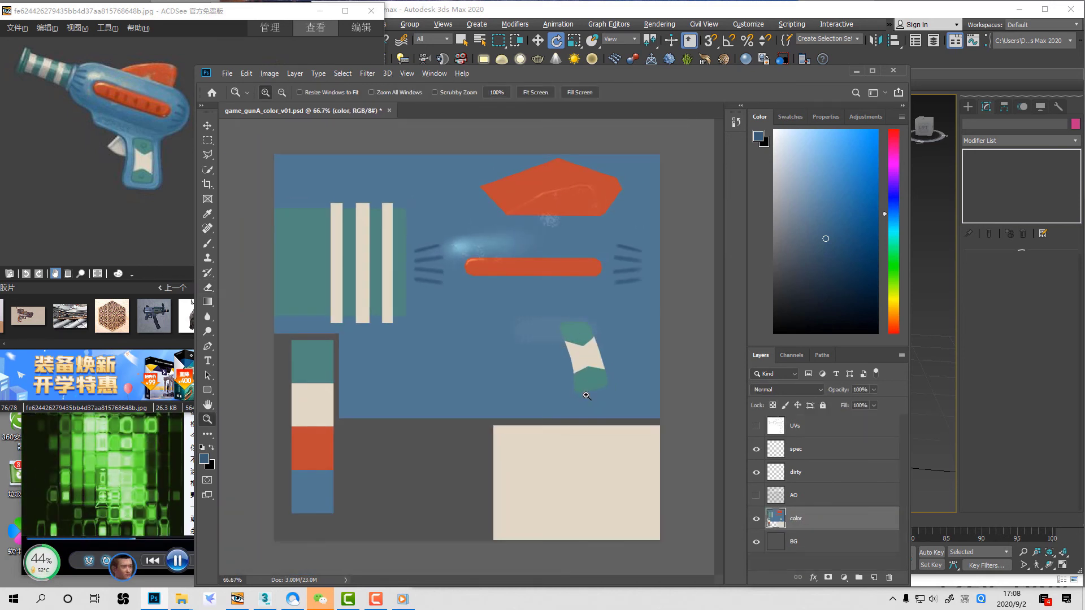
pyautogui.hotkey('ctrl', 's')
# Step: Show the AO layer again and check the rear groove lines on the gun model in 3ds Max
pyautogui.click(756, 495)
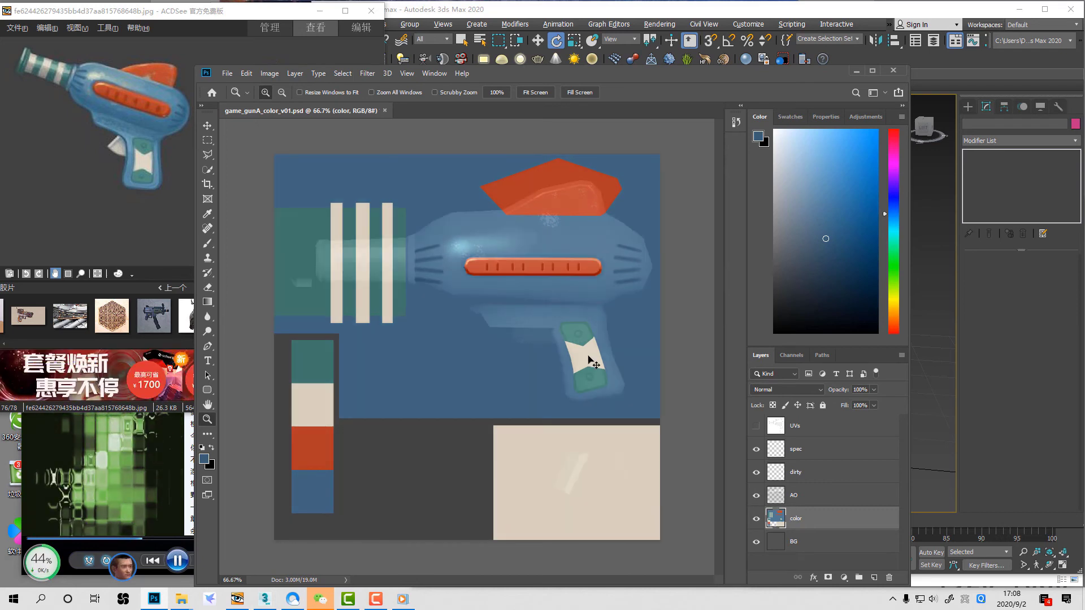
pyautogui.click(992, 412)
pyautogui.moveTo(927, 384)
pyautogui.keyDown('alt'); pyautogui.mouseDown(button='middle')
pyautogui.moveTo(823, 379)
pyautogui.moveTo(937, 371)
pyautogui.moveTo(922, 374)
pyautogui.moveTo(923, 361)
pyautogui.moveTo(1009, 367)
pyautogui.mouseUp(button='middle'); pyautogui.keyUp('alt')
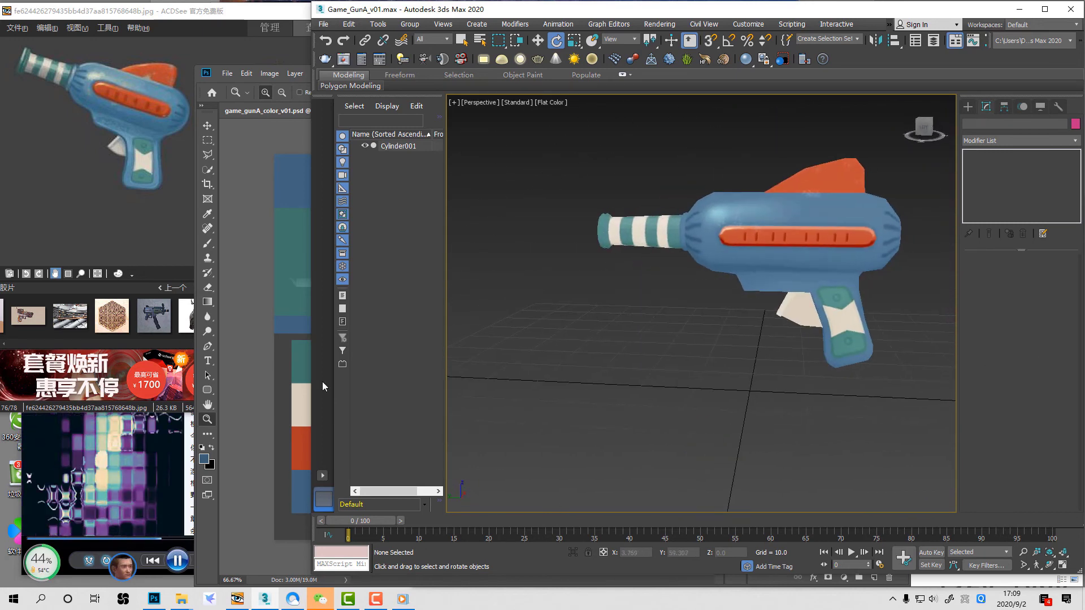
# Step: Return to Photoshop and add the text "LAOLEE" above the AO layer, placing it on the blue panel below the orange strip
pyautogui.click(295, 388)
pyautogui.click(819, 502)
pyautogui.click(813, 455)
pyautogui.click(817, 496)
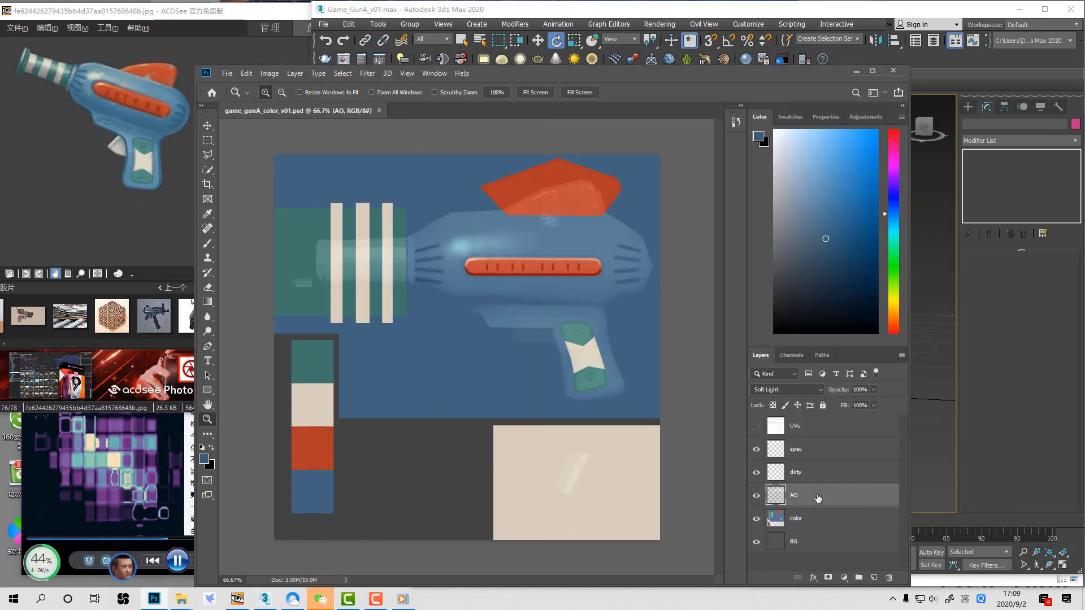
pyautogui.click(872, 577)
pyautogui.press('t')
pyautogui.click(492, 317)
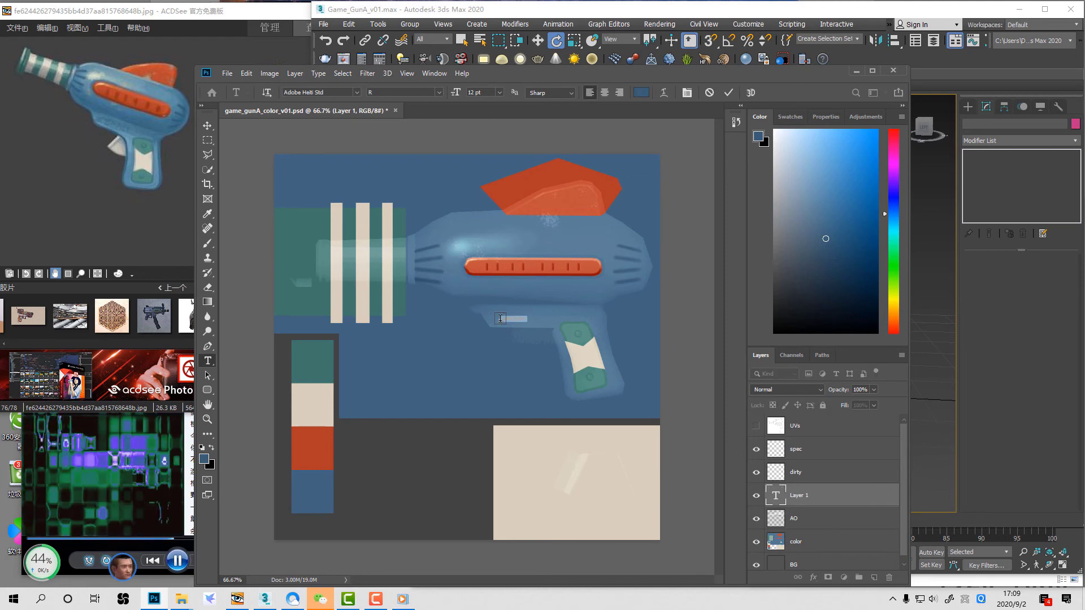
pyautogui.hotkey('ctrl', 'Return')
pyautogui.keyDown('ctrl'); pyautogui.moveTo(510, 308); pyautogui.dragTo(565, 317); pyautogui.keyUp('ctrl')
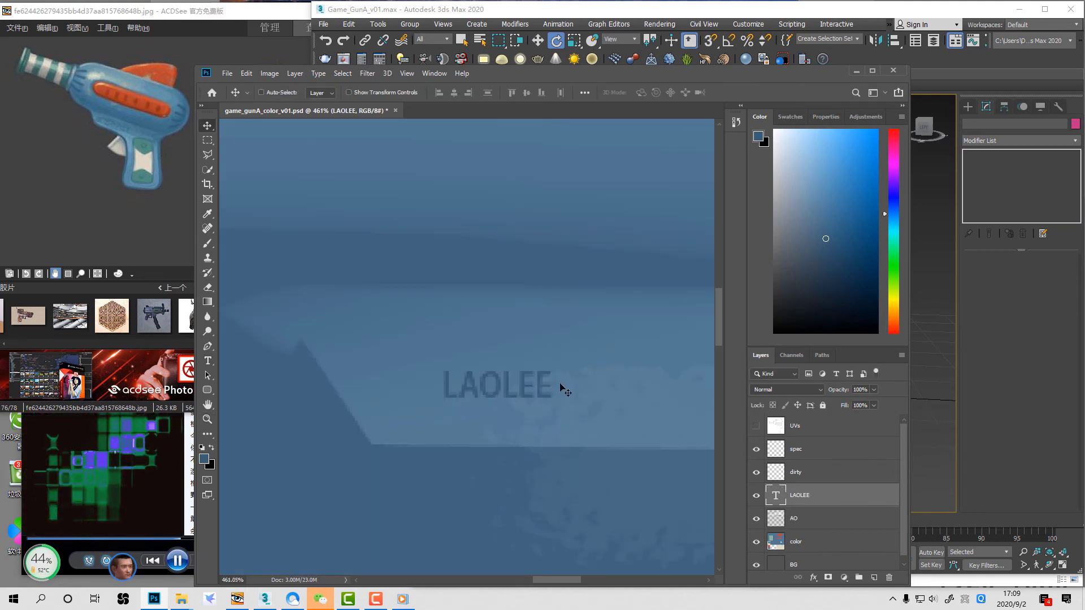
# Step: Scale the LAOLEE lettering proportionally to about 268% and fit it within the panel
pyautogui.hotkey('ctrl', 't')
pyautogui.moveTo(547, 374); pyautogui.dragTo(713, 297)
pyautogui.moveTo(695, 319)
pyautogui.mouseDown()
pyautogui.moveTo(591, 380)
pyautogui.moveTo(688, 332)
pyautogui.mouseUp()
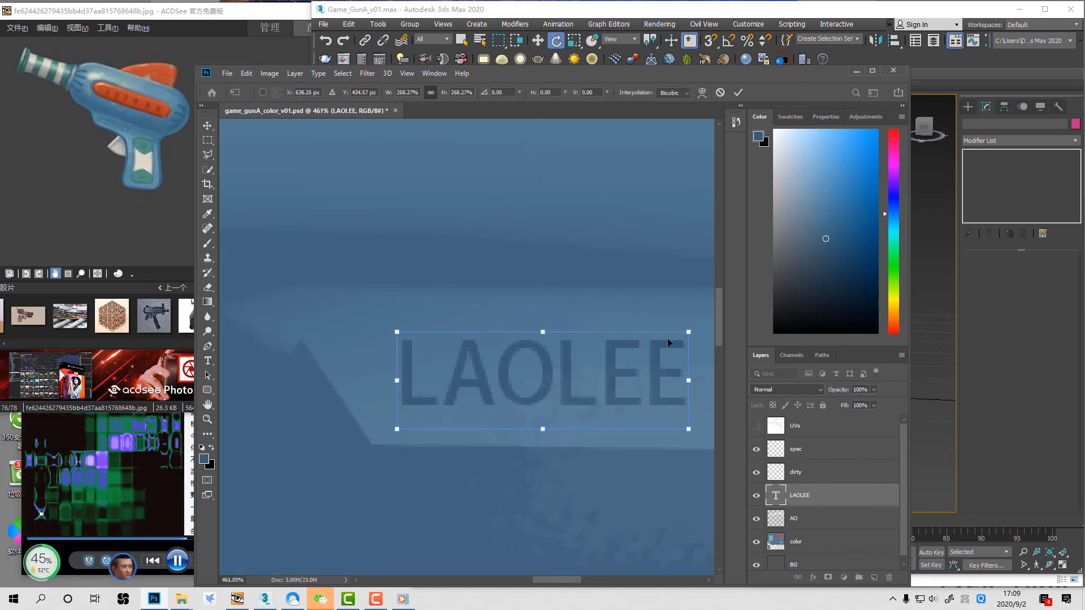
pyautogui.press('Return')
# Step: Position the LAOLEE lettering on the panel with the UVs wireframe shown as a guide, and hide the wireframe again
pyautogui.press('z')
pyautogui.keyDown('alt'); pyautogui.click(630, 375); pyautogui.keyUp('alt')
pyautogui.keyDown('alt'); pyautogui.click(628, 373); pyautogui.keyUp('alt')
pyautogui.click(589, 376)
pyautogui.hotkey('ctrl', '-')
pyautogui.hotkey('ctrl', '-')
pyautogui.click(756, 425)
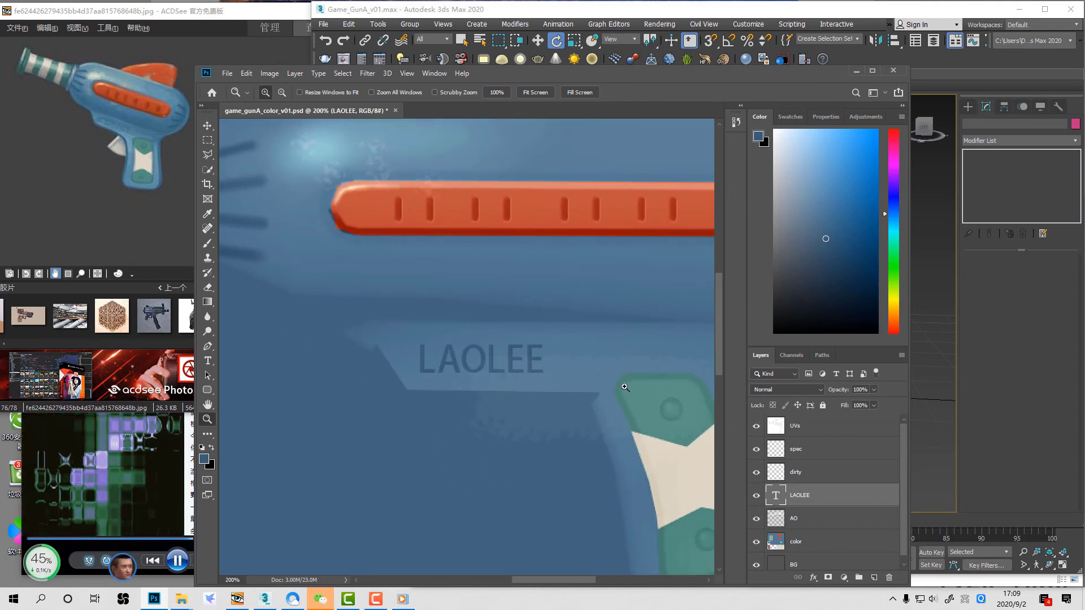
pyautogui.press('v')
pyautogui.moveTo(526, 383); pyautogui.dragTo(541, 384)
pyautogui.moveTo(613, 415); pyautogui.dragTo(631, 423)
pyautogui.press('z')
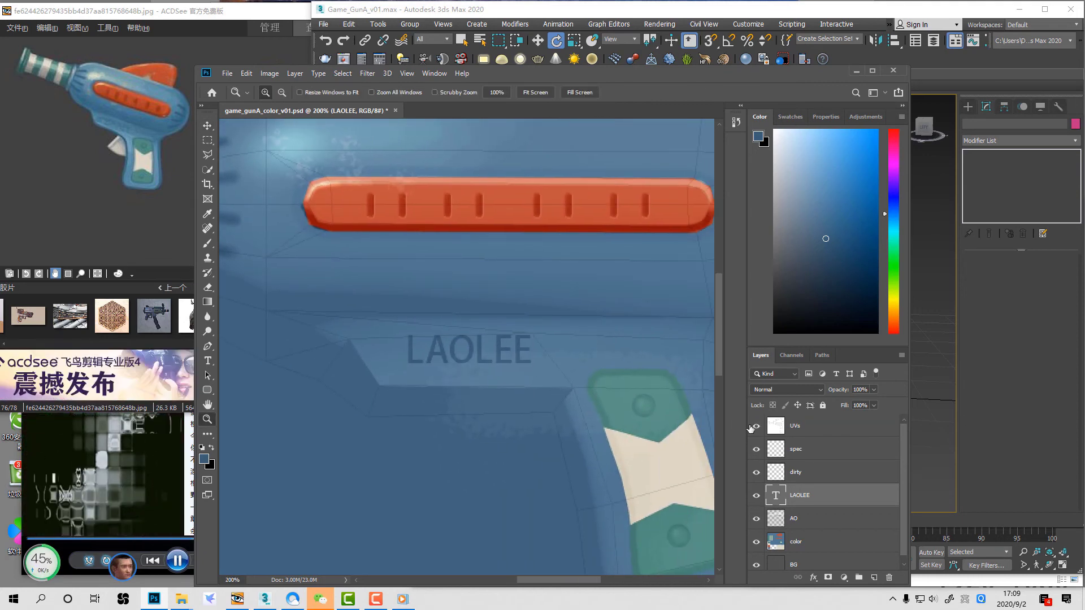
pyautogui.click(756, 426)
# Step: Recolour the LAOLEE lettering white
pyautogui.keyDown('alt'); pyautogui.click(638, 362); pyautogui.keyUp('alt')
pyautogui.keyDown('alt'); pyautogui.click(639, 361); pyautogui.keyUp('alt')
pyautogui.moveTo(644, 353); pyautogui.dragTo(553, 363)
pyautogui.click(463, 336)
pyautogui.press('t')
pyautogui.click(636, 93)
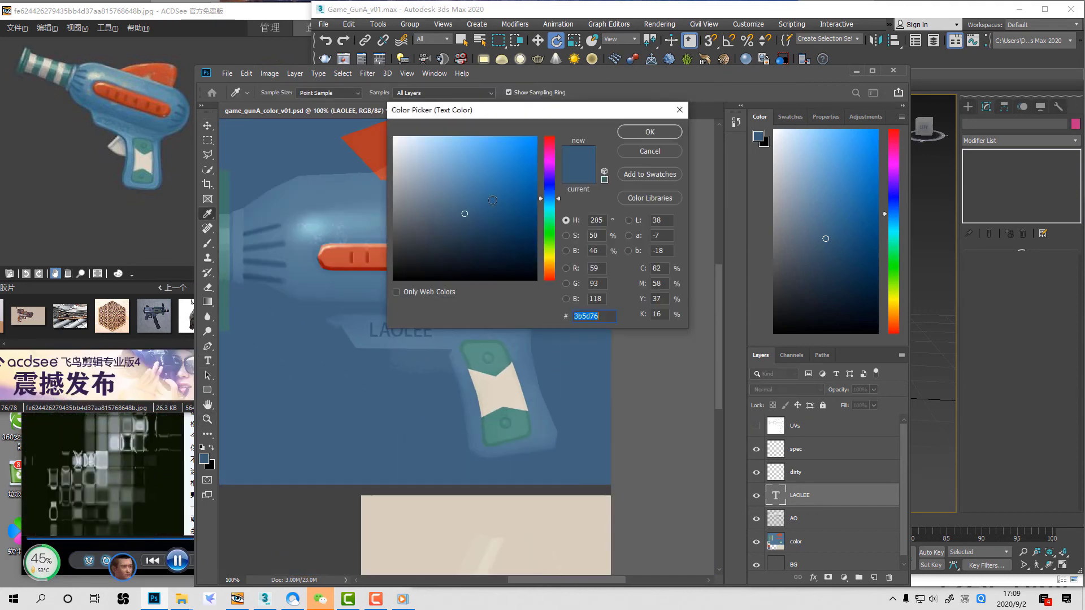
pyautogui.click(396, 141)
pyautogui.click(645, 133)
pyautogui.moveTo(488, 282); pyautogui.dragTo(590, 307)
# Step: Recolour the LAOLEE lettering to a muted blue slightly darker than the panel around it
pyautogui.click(641, 92)
pyautogui.click(394, 225)
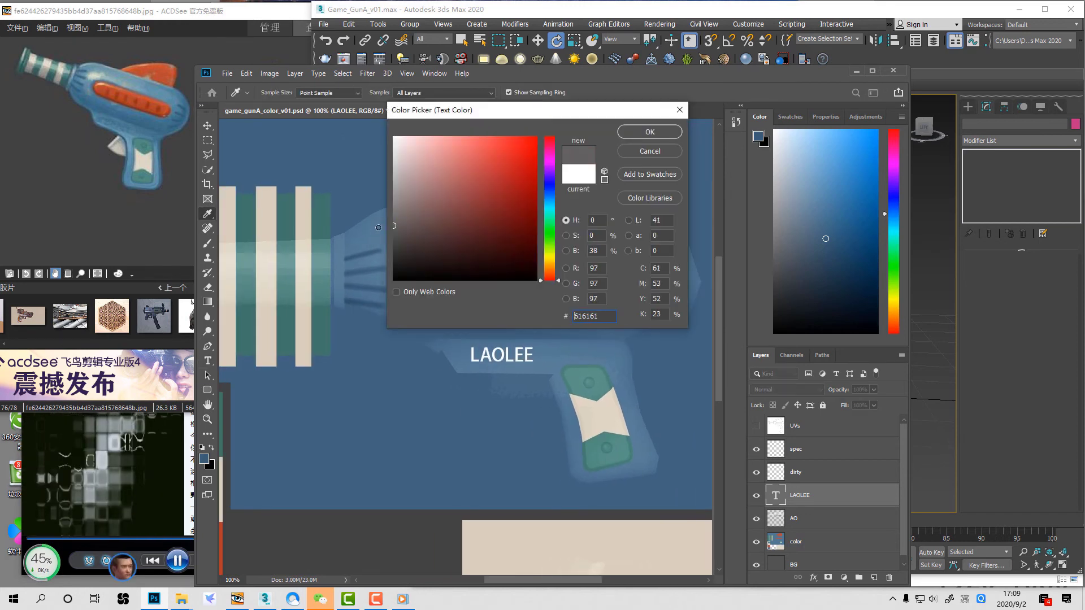
pyautogui.click(831, 241)
pyautogui.click(480, 228)
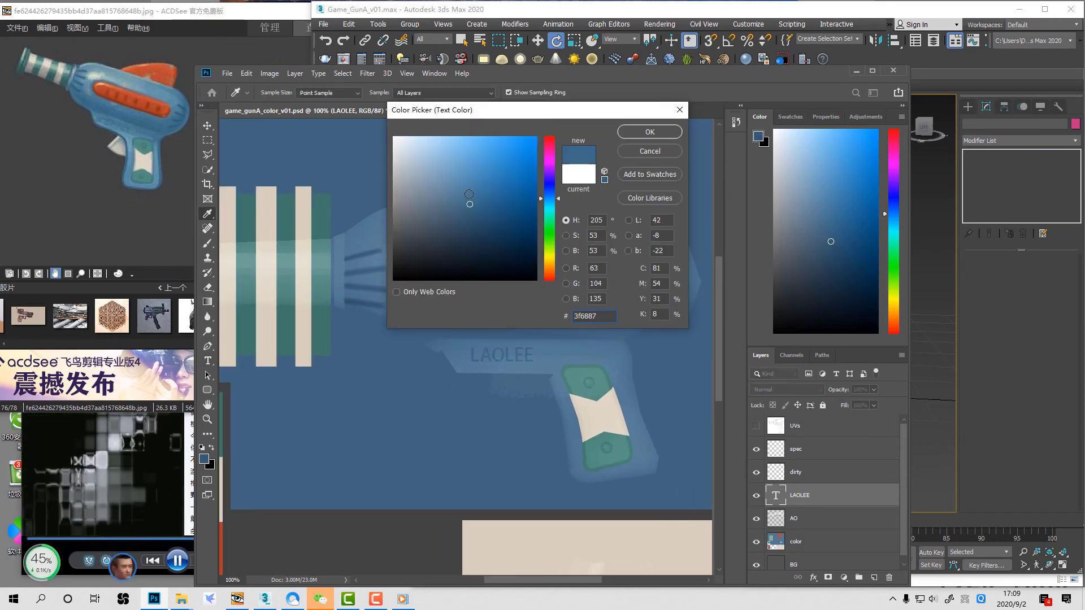
pyautogui.click(636, 134)
# Step: Compare several typefaces on the LAOLEE lettering and set its font to STXingkai
pyautogui.press('v')
pyautogui.press('t')
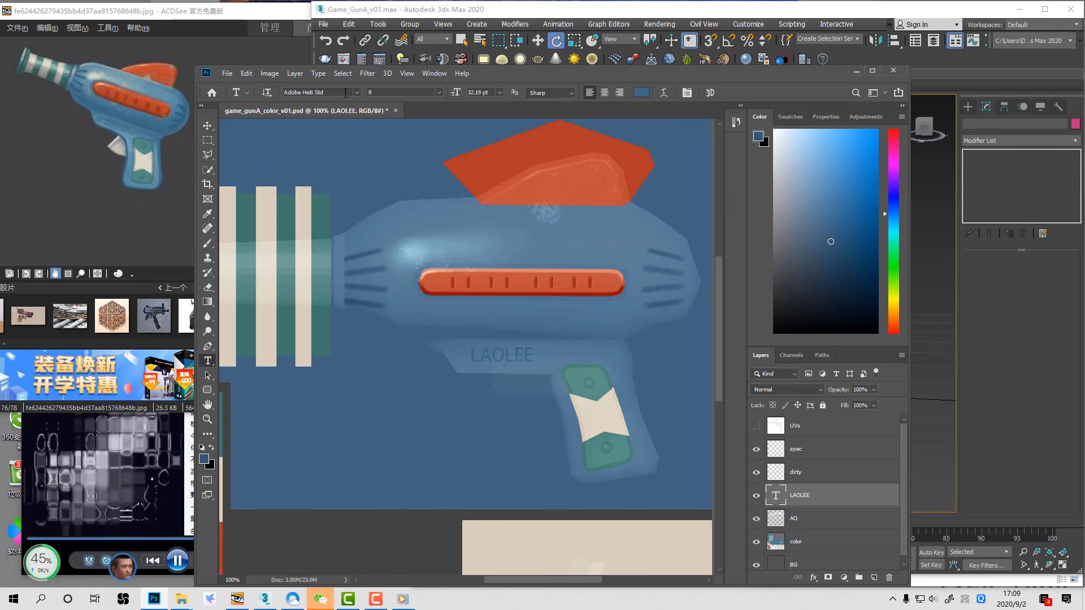
pyautogui.scroll(-3, 346, 93)
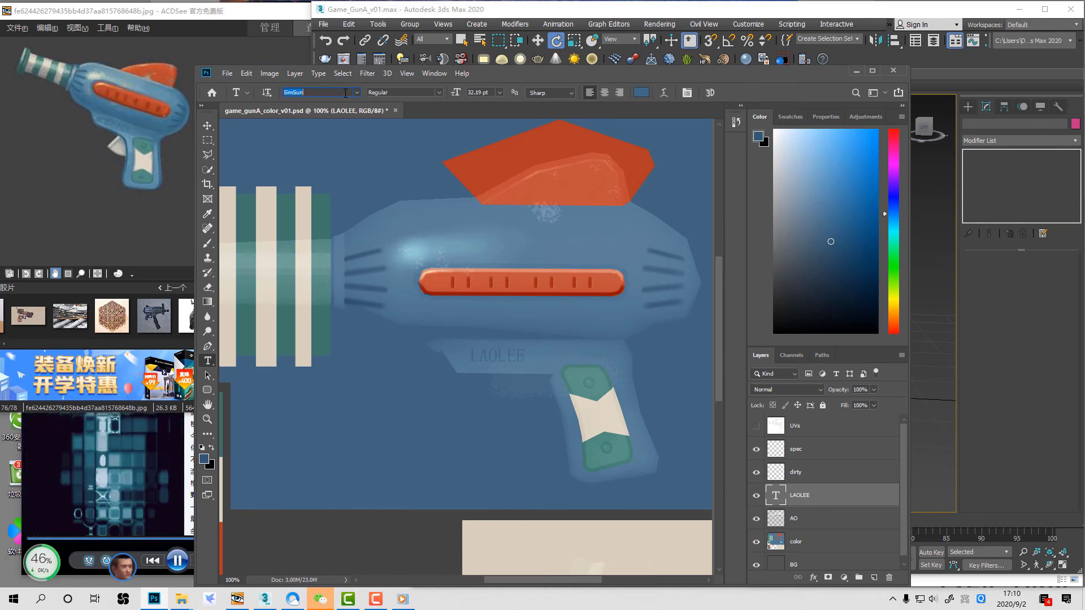
pyautogui.scroll(-1, 345, 93)
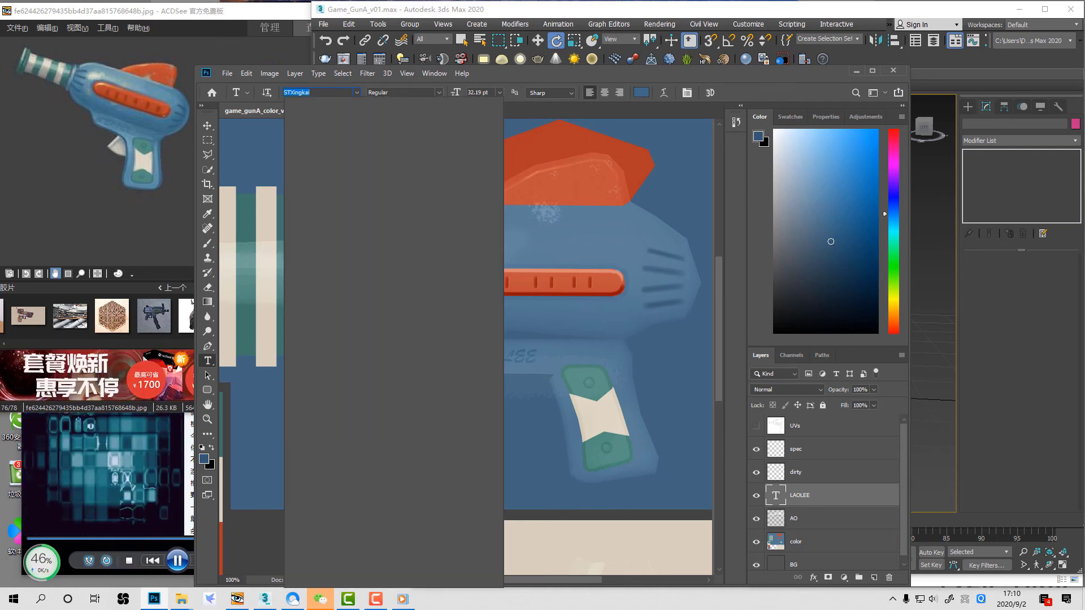
pyautogui.click(597, 346)
pyautogui.click(823, 522)
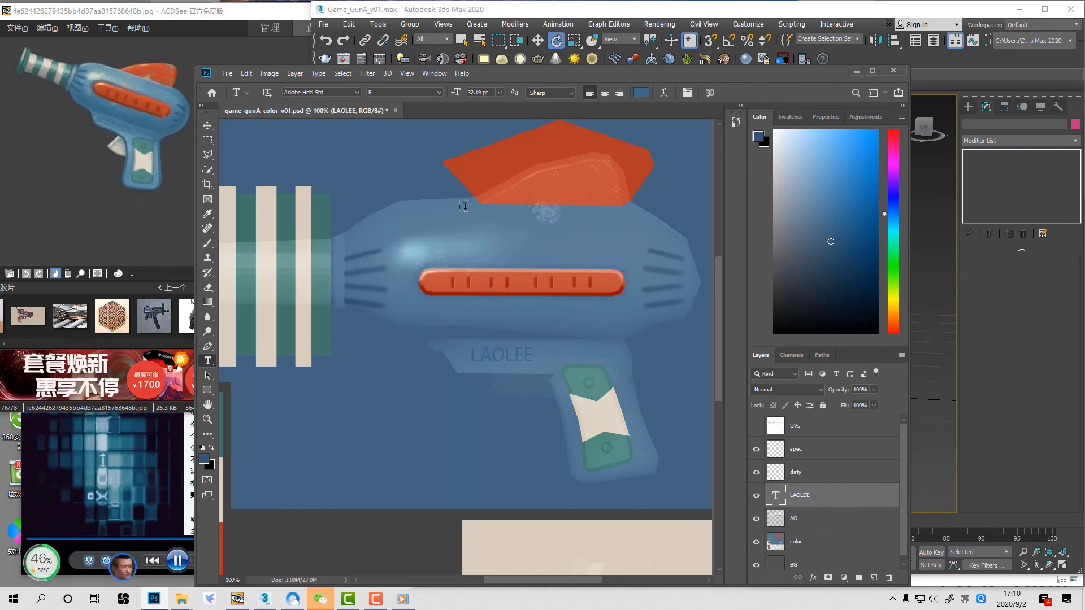
pyautogui.click(357, 93)
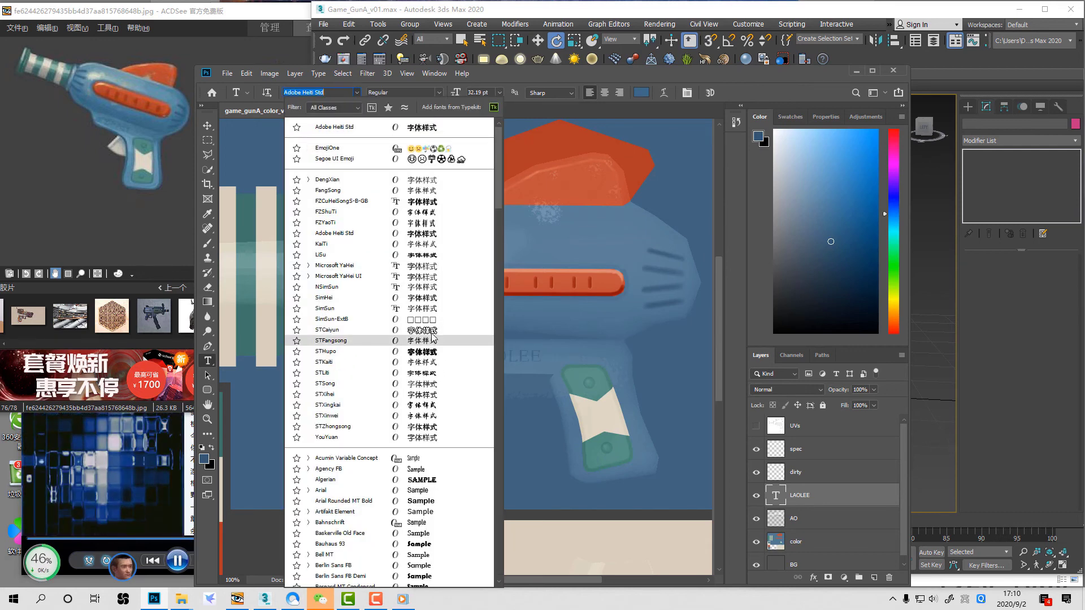
pyautogui.click(351, 266)
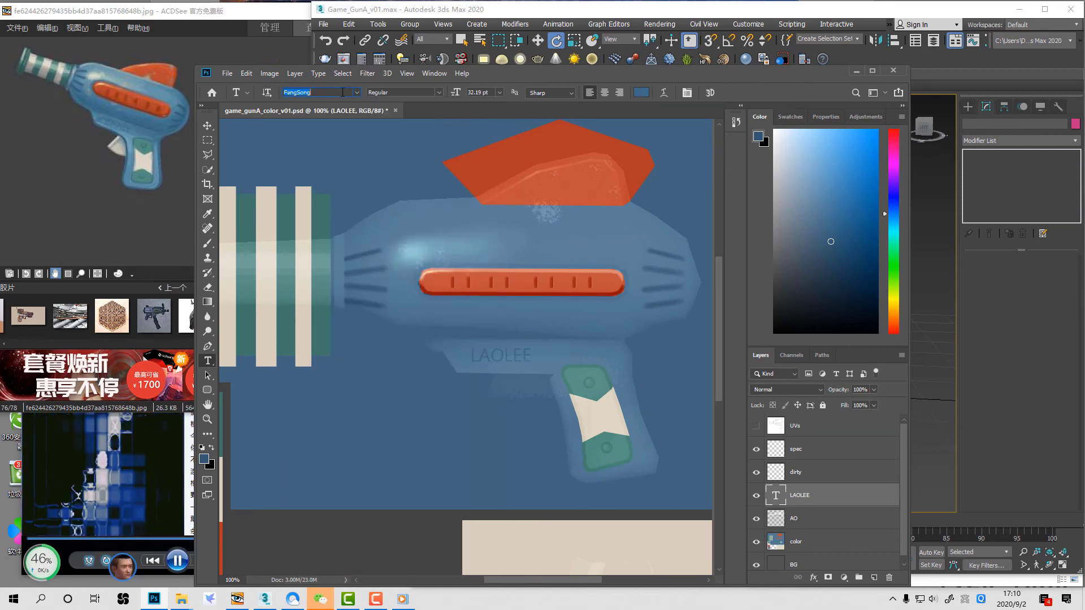
pyautogui.scroll(-3, 343, 92)
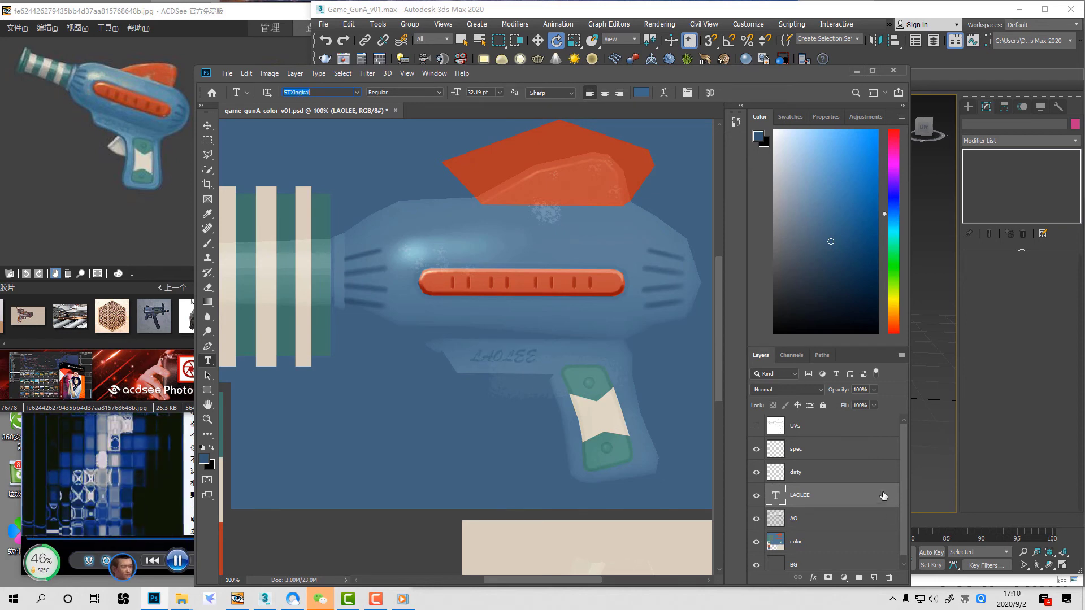
pyautogui.press('v')
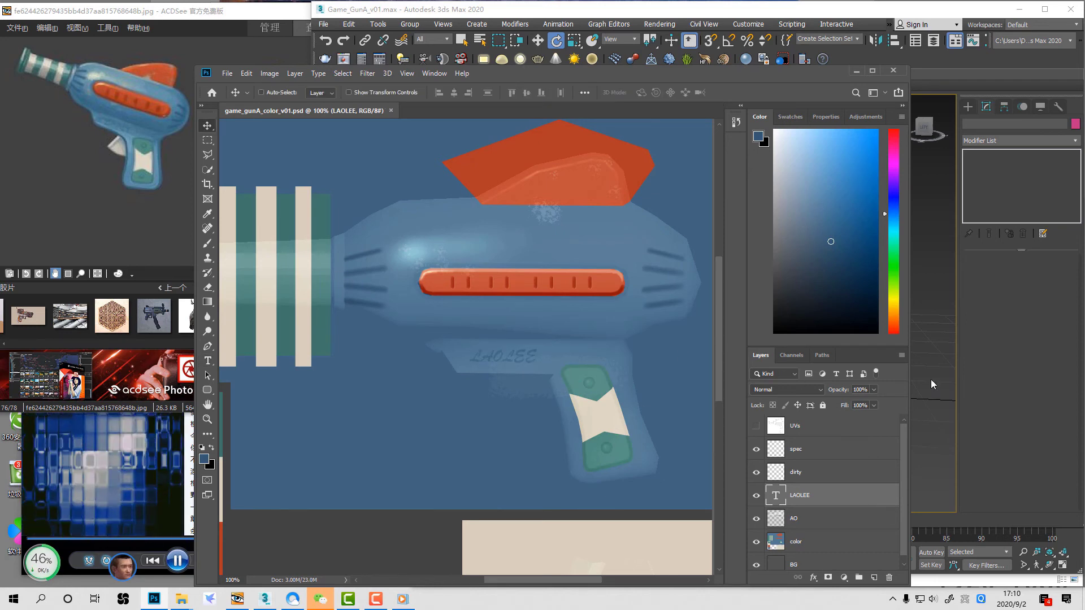
# Step: Switch to 3ds Max and inspect the script LAOLEE lettering on the textured gun model
pyautogui.click(930, 384)
pyautogui.scroll(5, 791, 293)
pyautogui.scroll(-3, 782, 314)
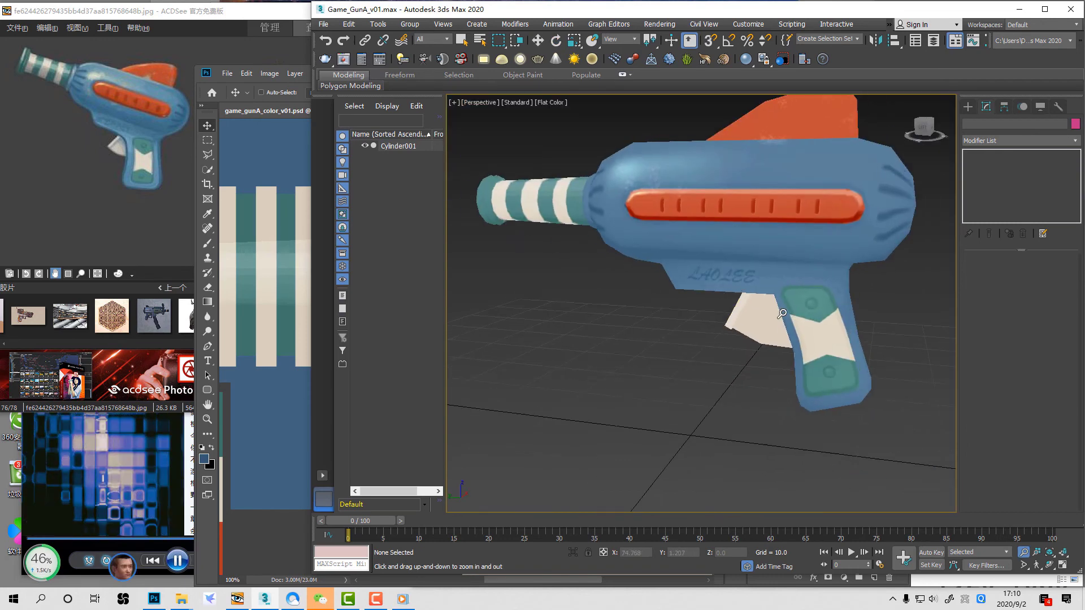
pyautogui.keyDown('alt'); pyautogui.moveTo(782, 313); pyautogui.dragTo(797, 314, button='middle'); pyautogui.keyUp('alt')
# Step: Return to Photoshop and try an Emboss filter on LAOLEE as a smart object, with angle 125°, height 1 pixel and amount 100%
pyautogui.click(285, 470)
pyautogui.press('z')
pyautogui.click(543, 367)
pyautogui.rightClick(805, 497)
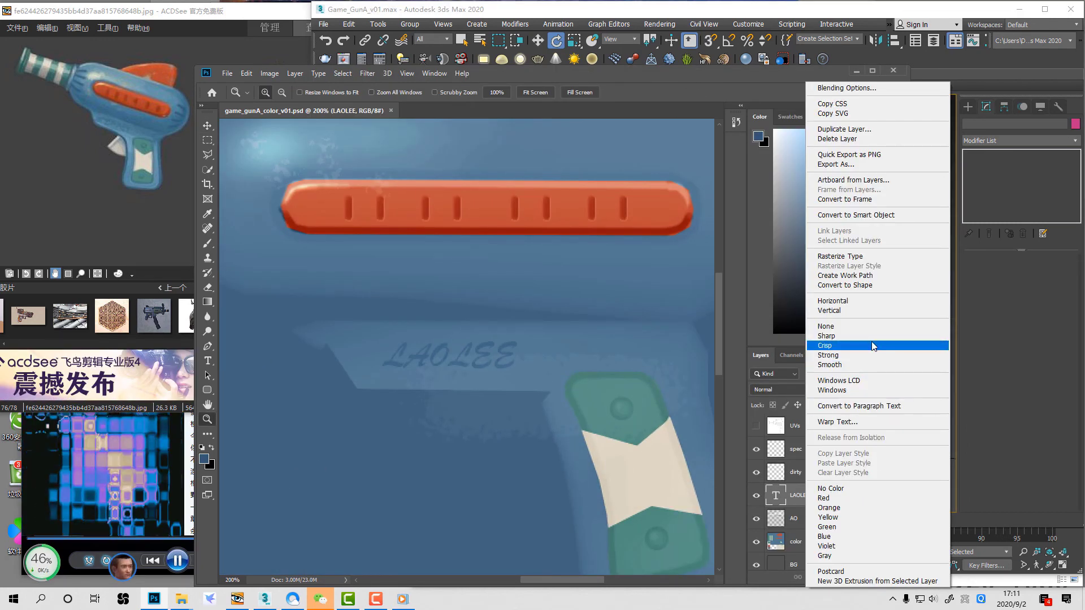
pyautogui.click(367, 73)
pyautogui.moveTo(497, 295)
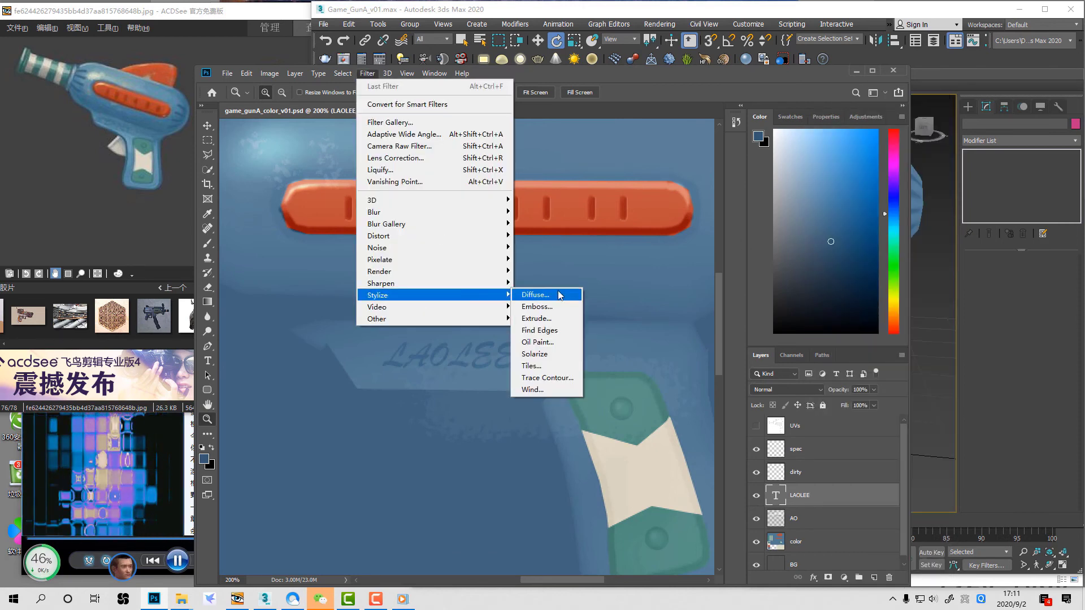
pyautogui.click(559, 295)
pyautogui.click(549, 249)
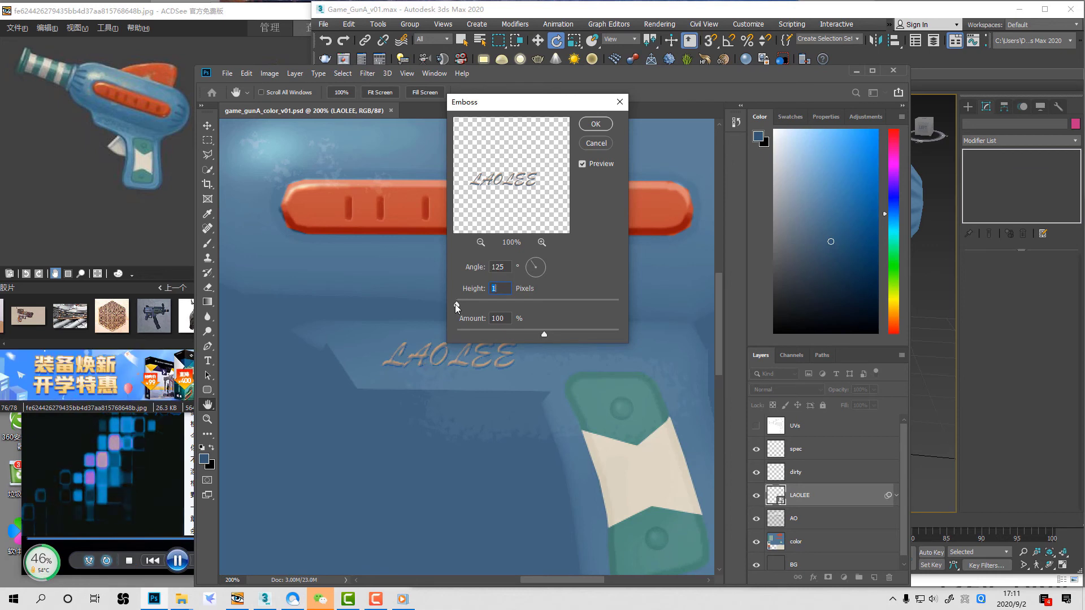
pyautogui.click(596, 124)
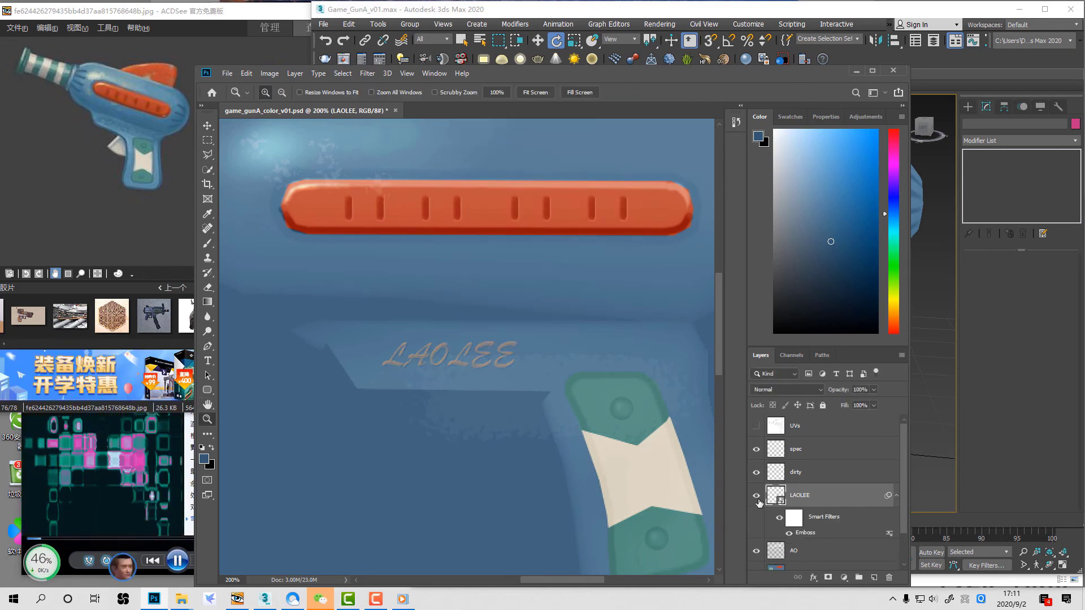
# Step: Try the Overlay blend mode on the embossed lettering and check the Emboss filter's own blending options
pyautogui.click(787, 389)
pyautogui.click(788, 444)
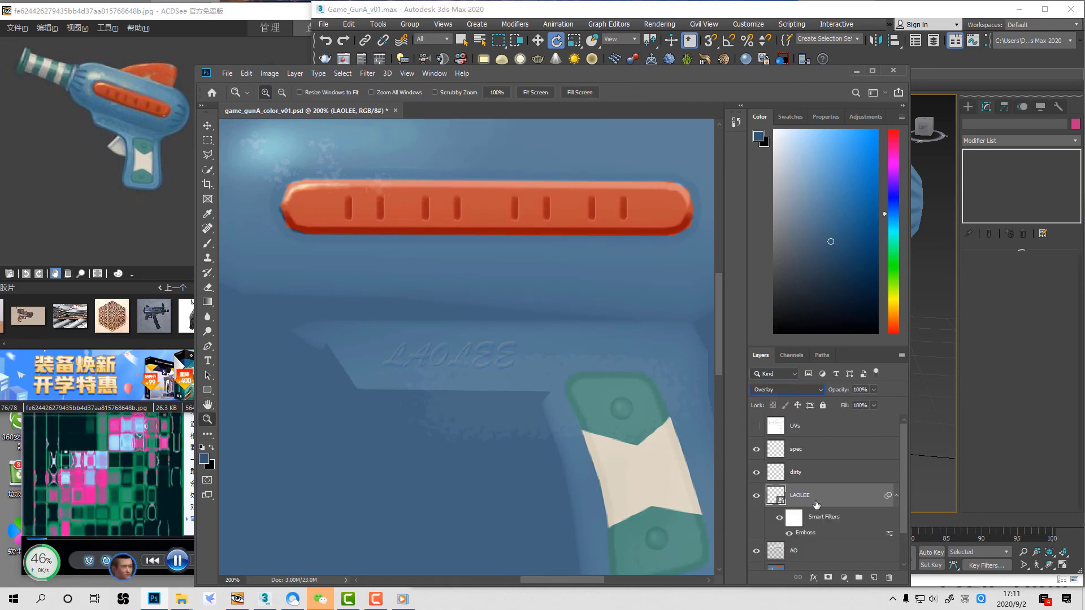
pyautogui.doubleClick(890, 534)
pyautogui.click(515, 141)
pyautogui.click(509, 153)
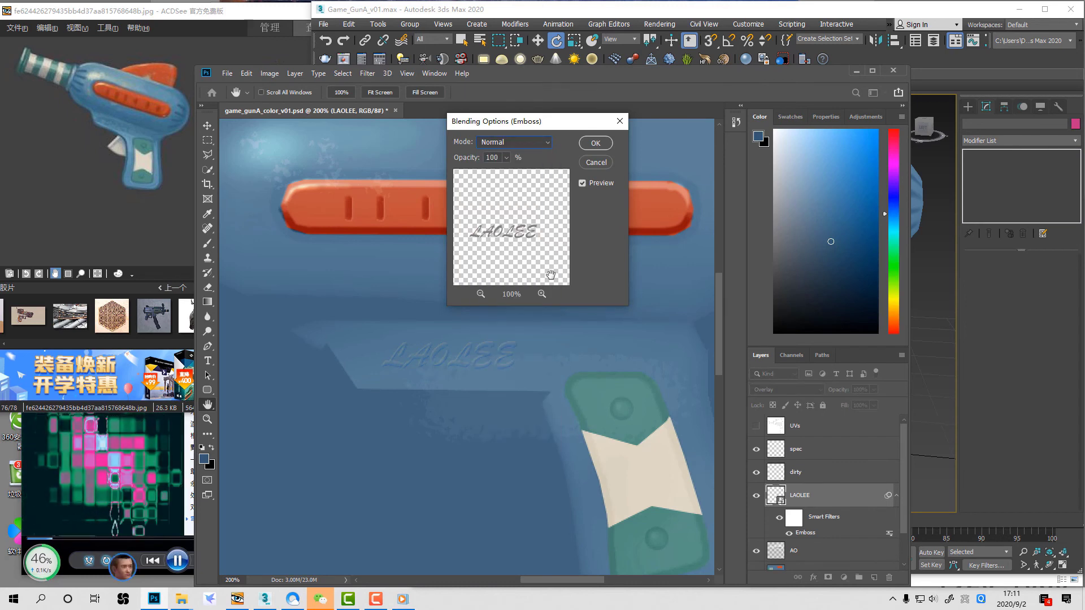
pyautogui.click(596, 162)
# Step: Undo the Overlay blending, the Emboss filter and the smart object conversion of the LAOLEE layer
pyautogui.hotkey('ctrl', 'z')
pyautogui.hotkey('ctrl', 'z')
pyautogui.hotkey('ctrl', 'z')
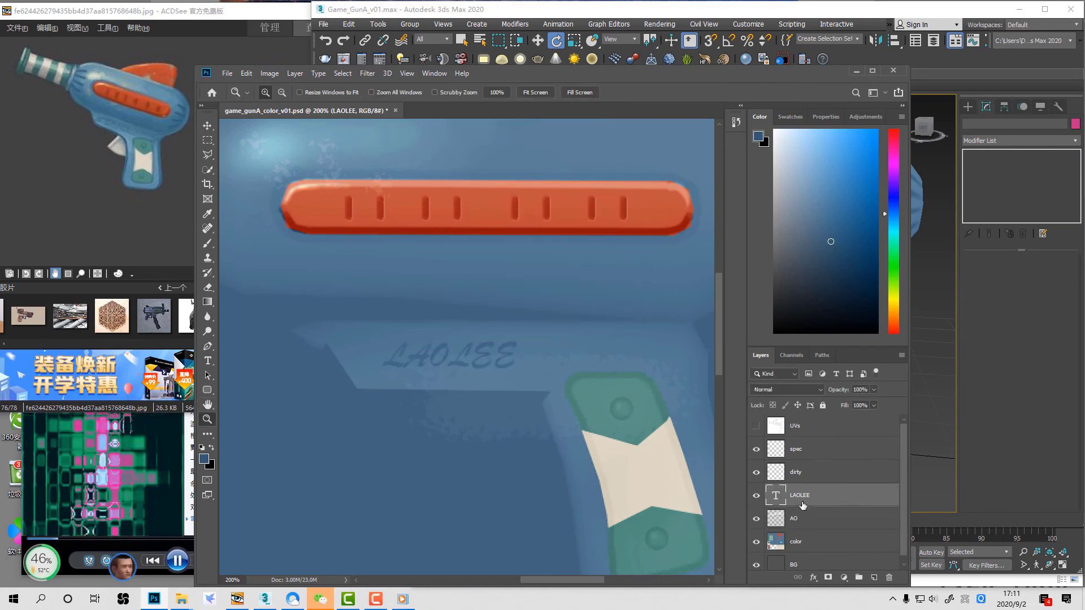
# Step: Try rasterizing LAOLEE and embossing it at angle -47°, height 1 pixel and amount 107%, blended as Overlay
pyautogui.click(368, 74)
pyautogui.moveTo(452, 295)
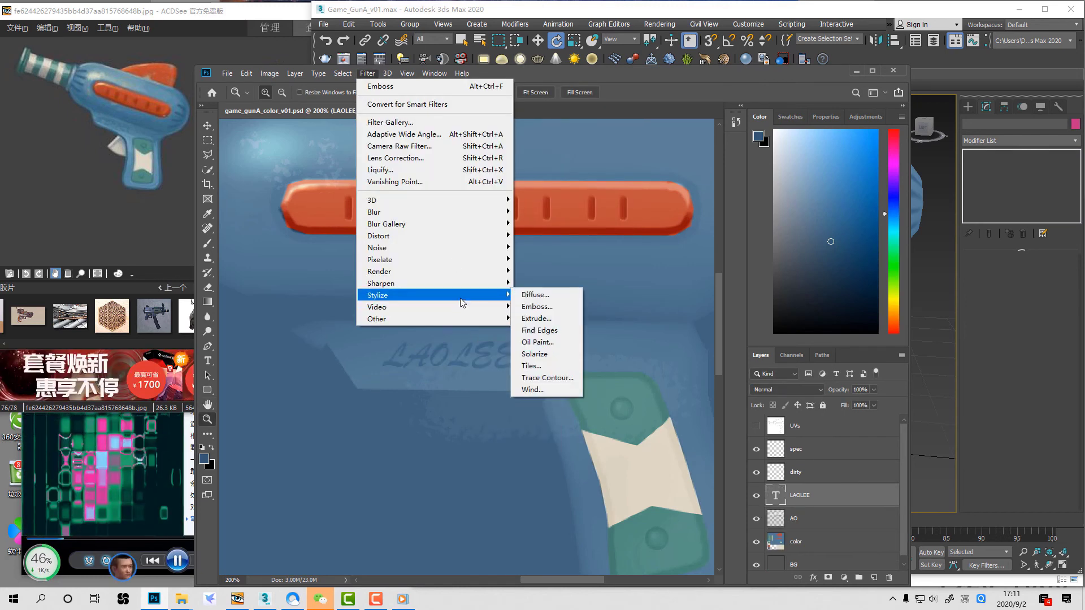
pyautogui.click(534, 307)
pyautogui.click(551, 245)
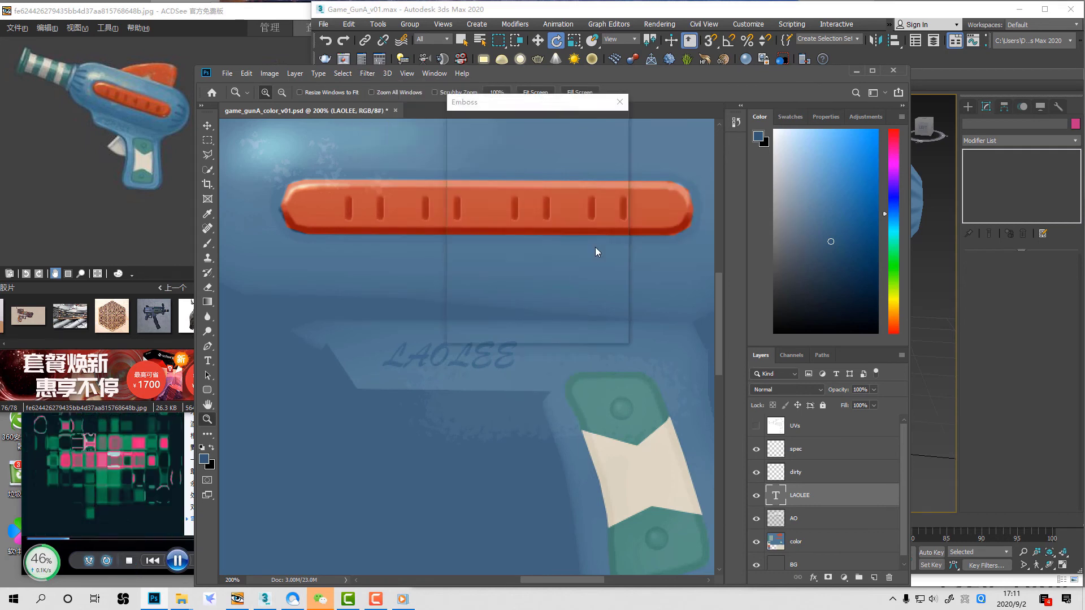
pyautogui.click(639, 298)
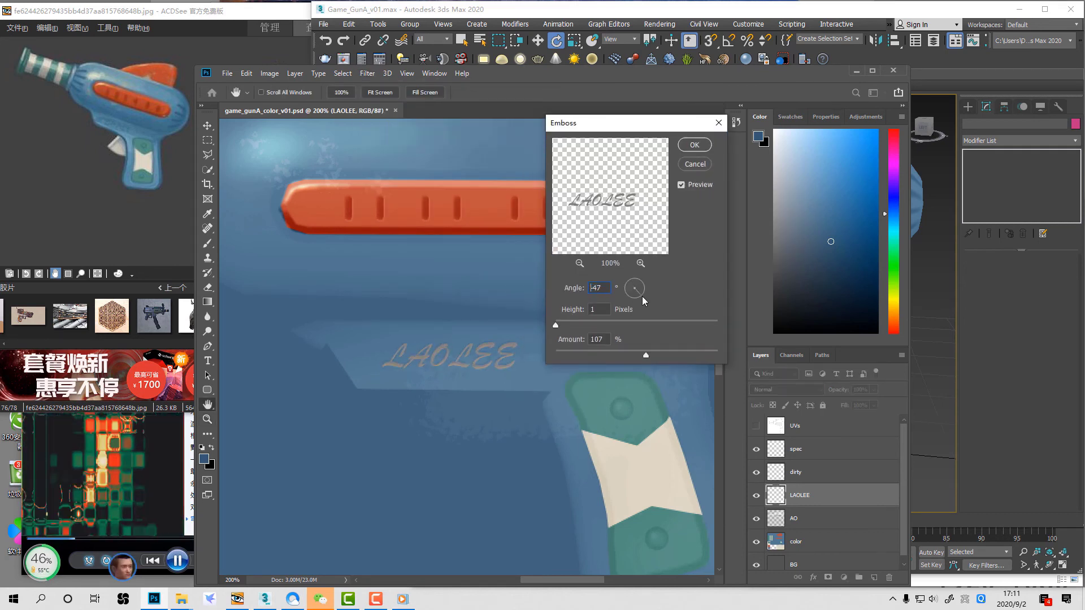
pyautogui.click(694, 144)
pyautogui.click(786, 389)
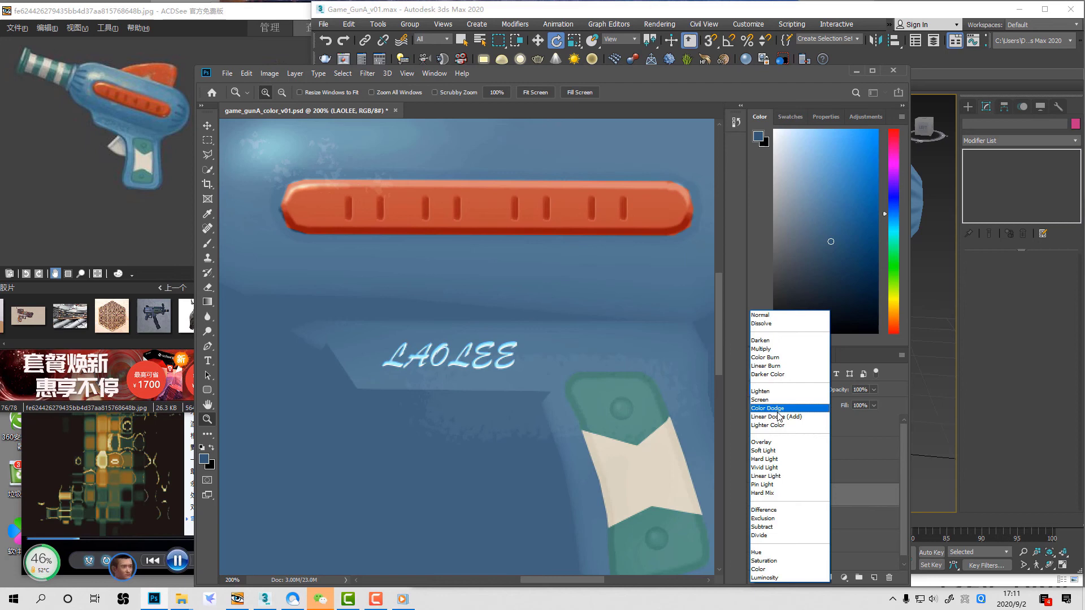
pyautogui.click(774, 443)
pyautogui.hotkey('ctrl', '+')
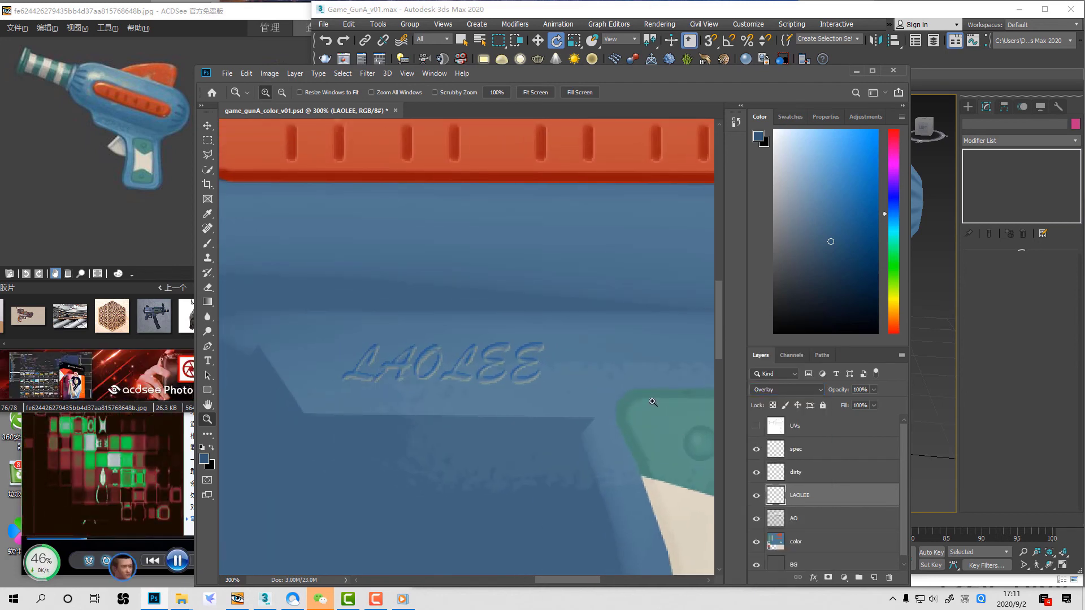
# Step: Try darkening the rasterized, embossed lettering by lowering its lightness with Hue/Saturation
pyautogui.hotkey('ctrl', 'u')
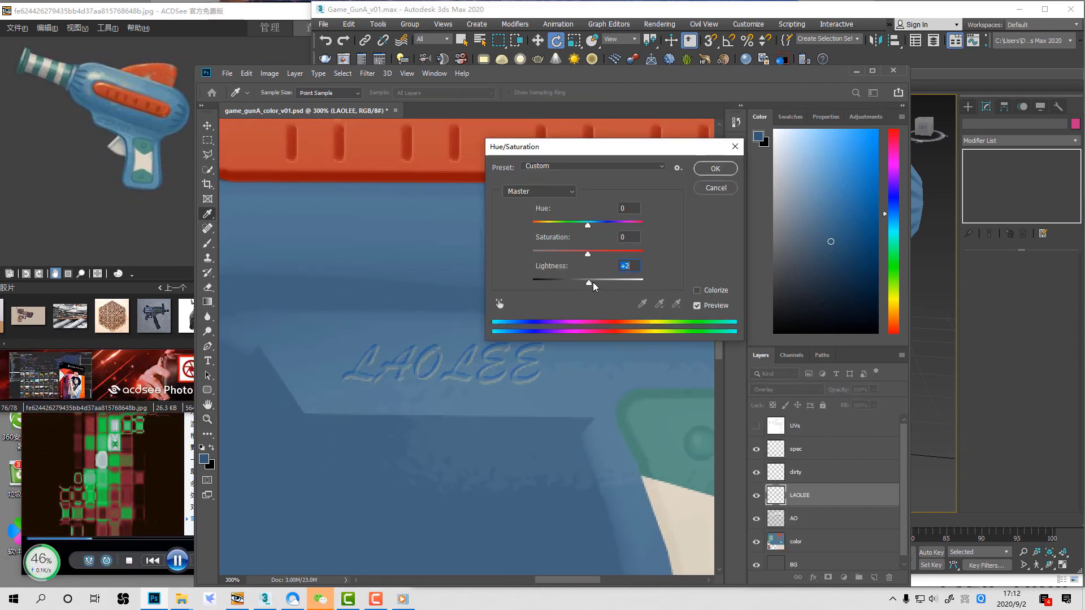
pyautogui.moveTo(592, 282); pyautogui.dragTo(557, 289)
pyautogui.press('Return')
pyautogui.press('v')
# Step: Undo the edits to the rasterized lettering back to the editable LAOLEE text layer
pyautogui.hotkey('ctrl', 'z')
pyautogui.hotkey('ctrl', 'z')
pyautogui.hotkey('ctrl', 'z')
pyautogui.hotkey('ctrl', 'z')
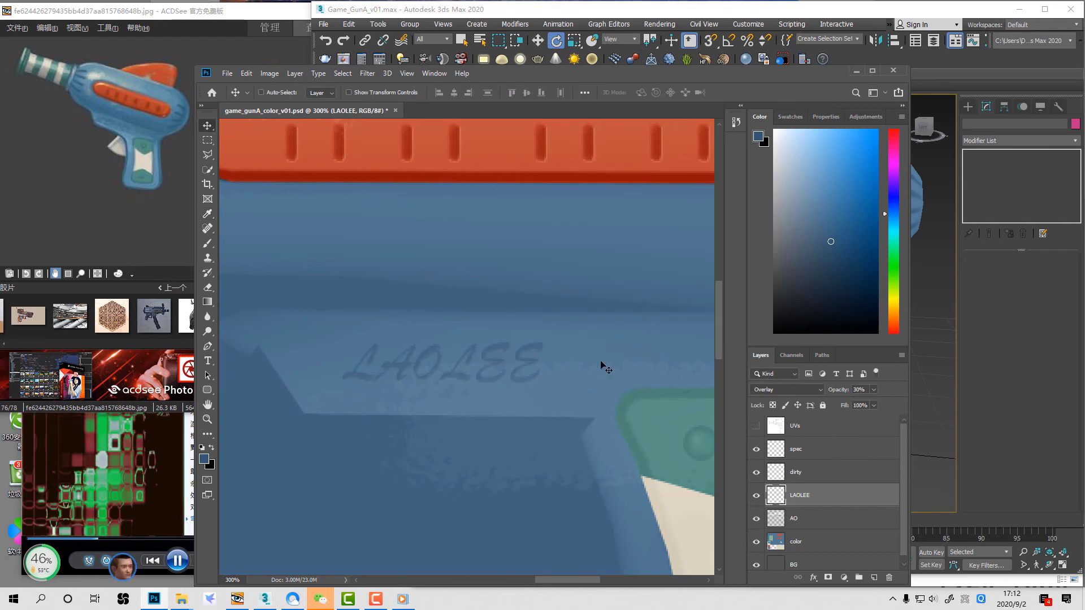
# Step: Convert the LAOLEE text to a smart object and emboss it with height 2 pixels and amount 85%, adjusting the light angle
pyautogui.rightClick(813, 495)
pyautogui.click(805, 495)
pyautogui.click(367, 73)
pyautogui.moveTo(452, 295)
pyautogui.click(549, 307)
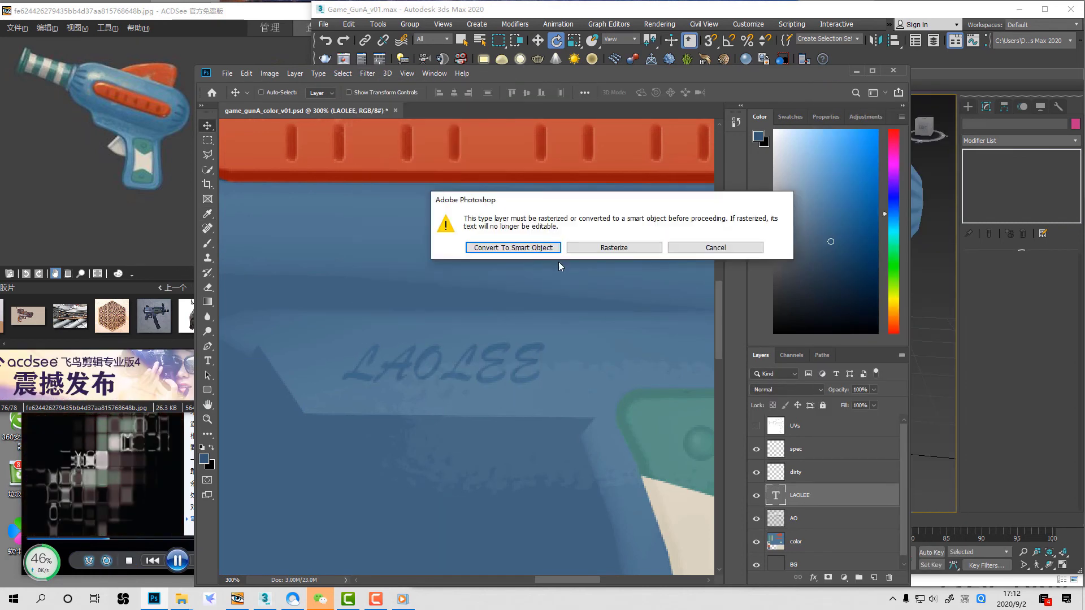
pyautogui.click(556, 248)
pyautogui.moveTo(646, 355); pyautogui.dragTo(624, 357)
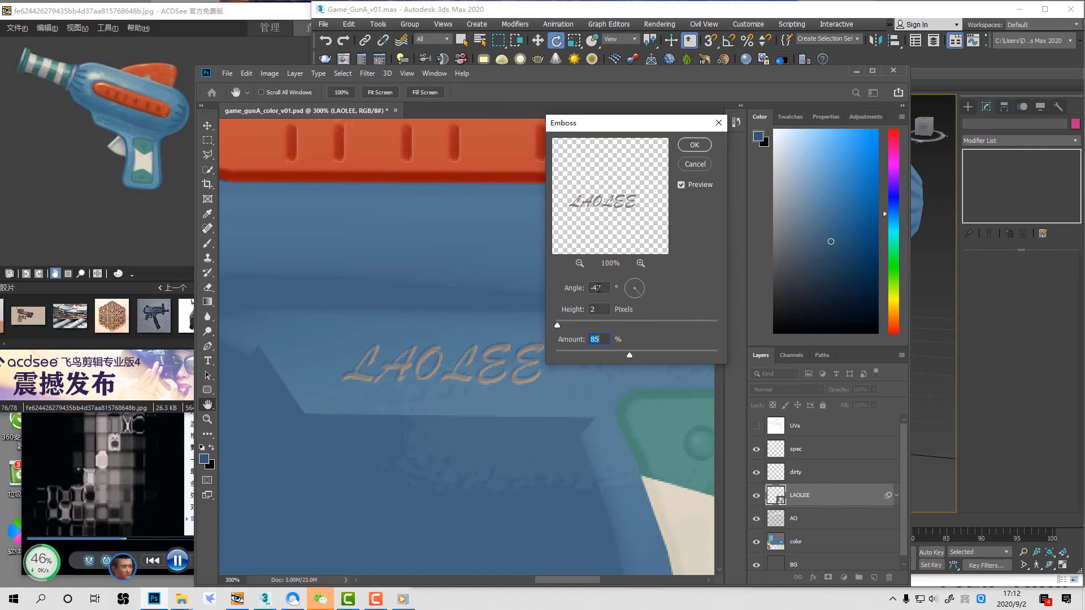
pyautogui.click(640, 296)
pyautogui.press('Return')
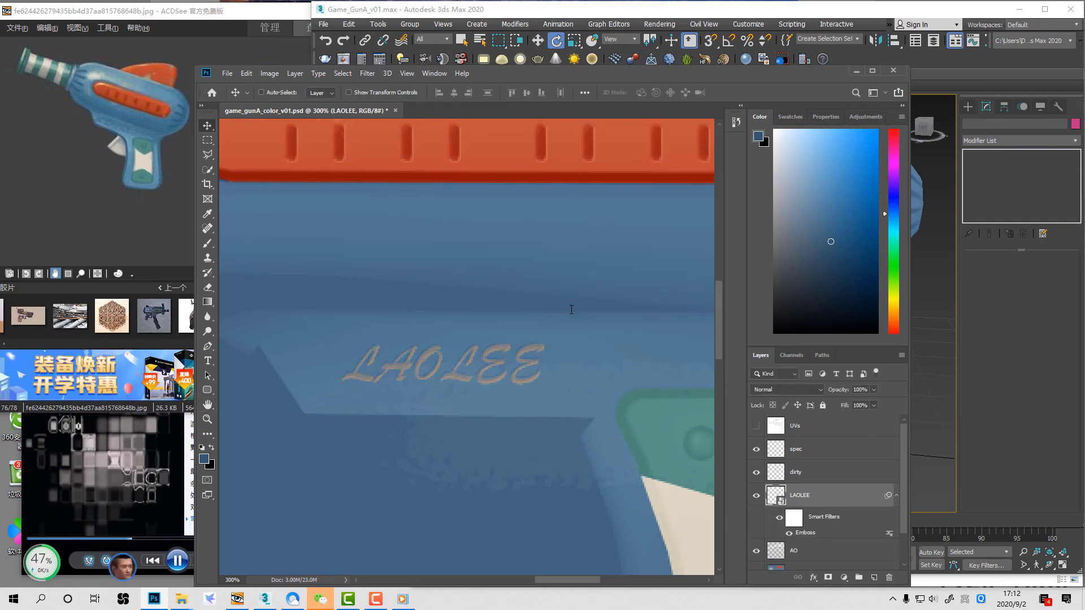
# Step: Blend the embossed LAOLEE layer as Overlay and darken it with a Hue/Saturation adjustment
pyautogui.click(790, 390)
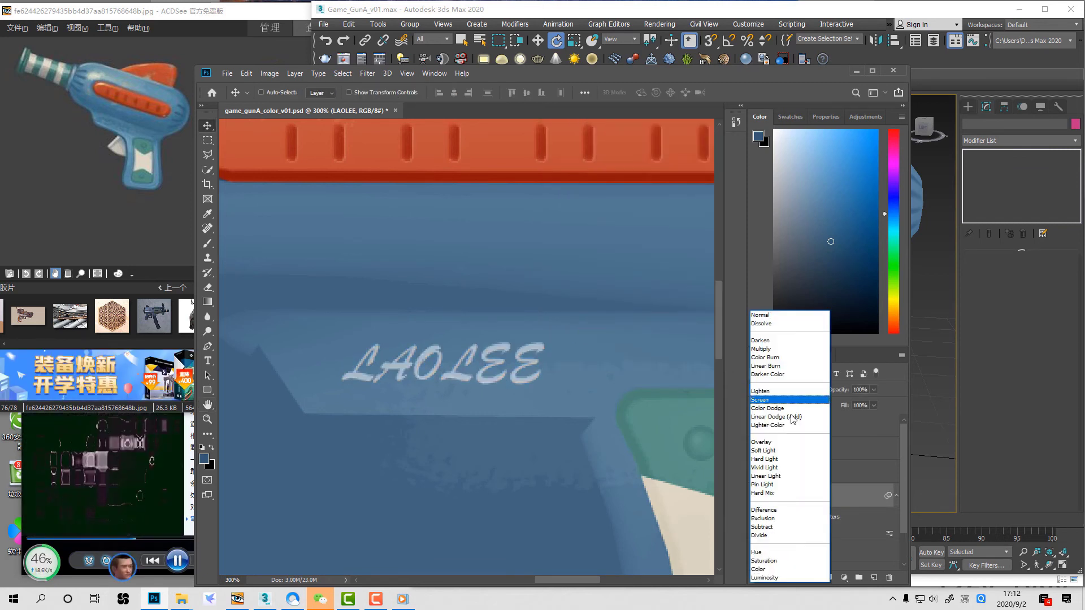
pyautogui.click(775, 442)
pyautogui.press('z')
pyautogui.keyDown('alt'); pyautogui.click(598, 358); pyautogui.keyUp('alt')
pyautogui.hotkey('ctrl', 'u')
pyautogui.moveTo(508, 253); pyautogui.dragTo(499, 255)
pyautogui.press('Return')
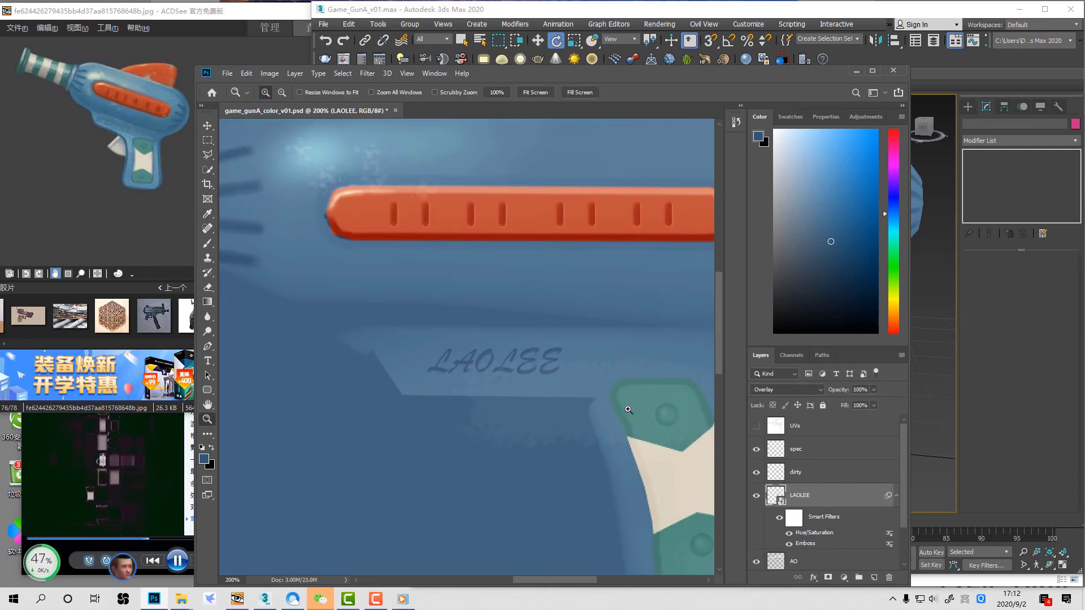
# Step: Duplicate the LAOLEE layer and darken or brighten the lower one with Levels by pulling in the white input level
pyautogui.click(897, 495)
pyautogui.moveTo(834, 497); pyautogui.dragTo(873, 576)
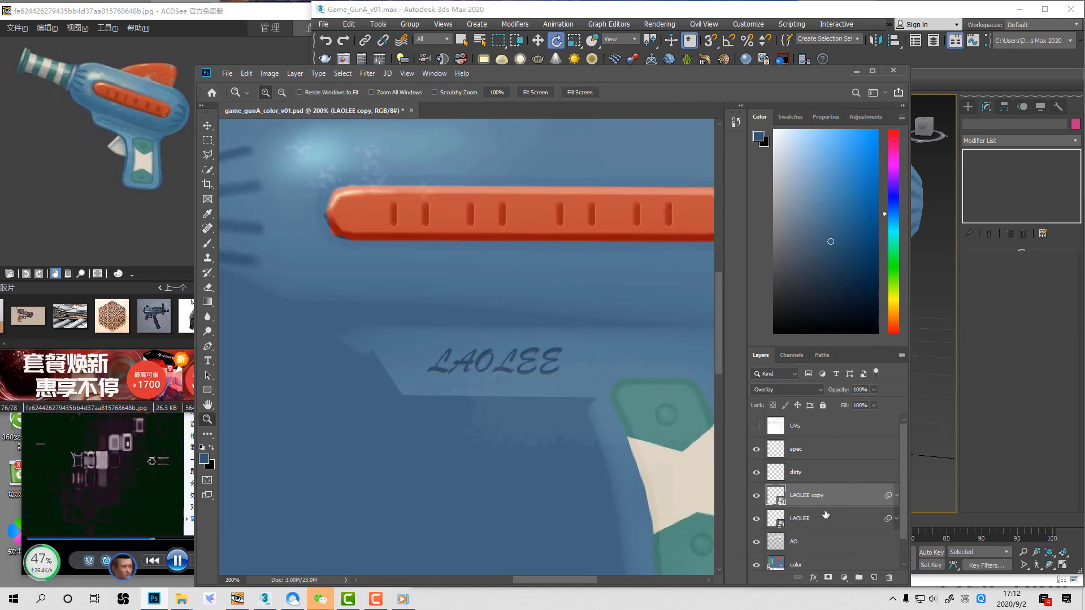
pyautogui.click(819, 519)
pyautogui.press('v')
pyautogui.hotkey('ctrl', 'l')
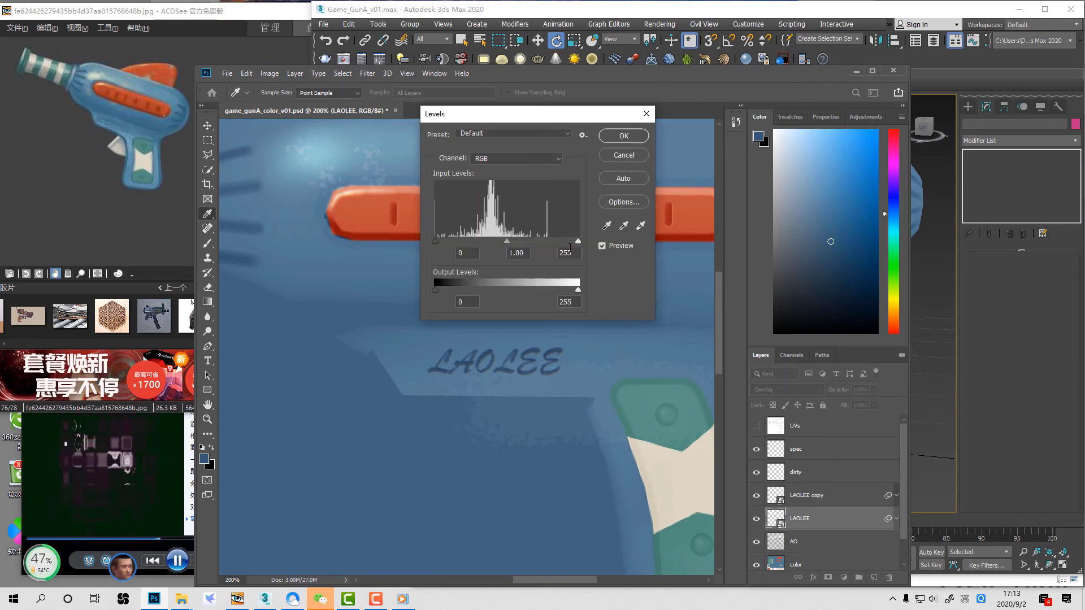
pyautogui.moveTo(578, 242); pyautogui.dragTo(529, 243)
pyautogui.press('Return')
# Step: Try Normal blending on the lower LAOLEE layer and delete that layer
pyautogui.click(784, 388)
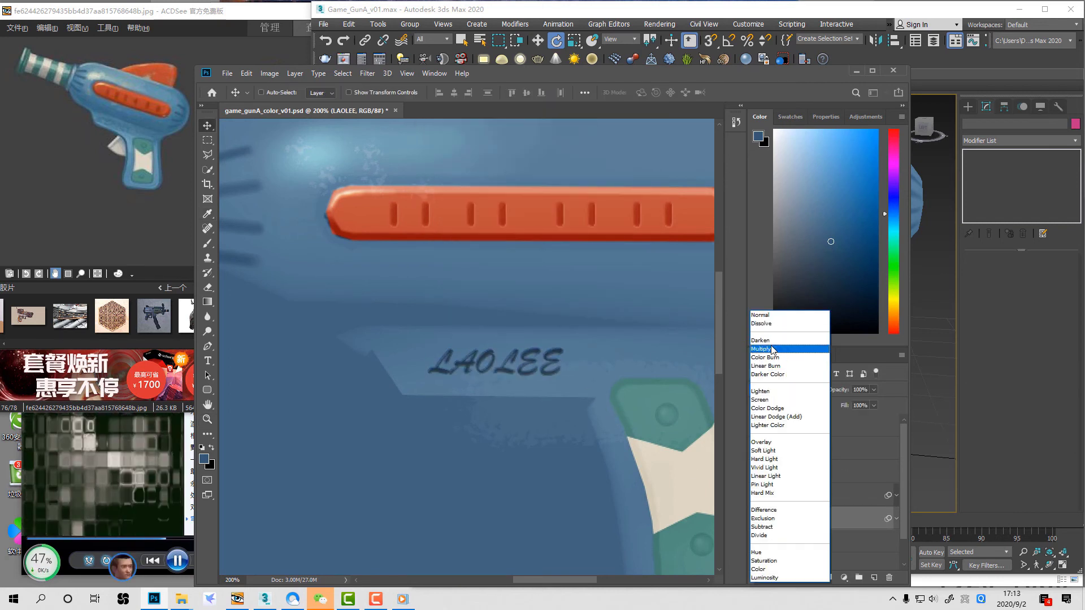
pyautogui.click(761, 315)
pyautogui.moveTo(893, 583); pyautogui.dragTo(890, 578)
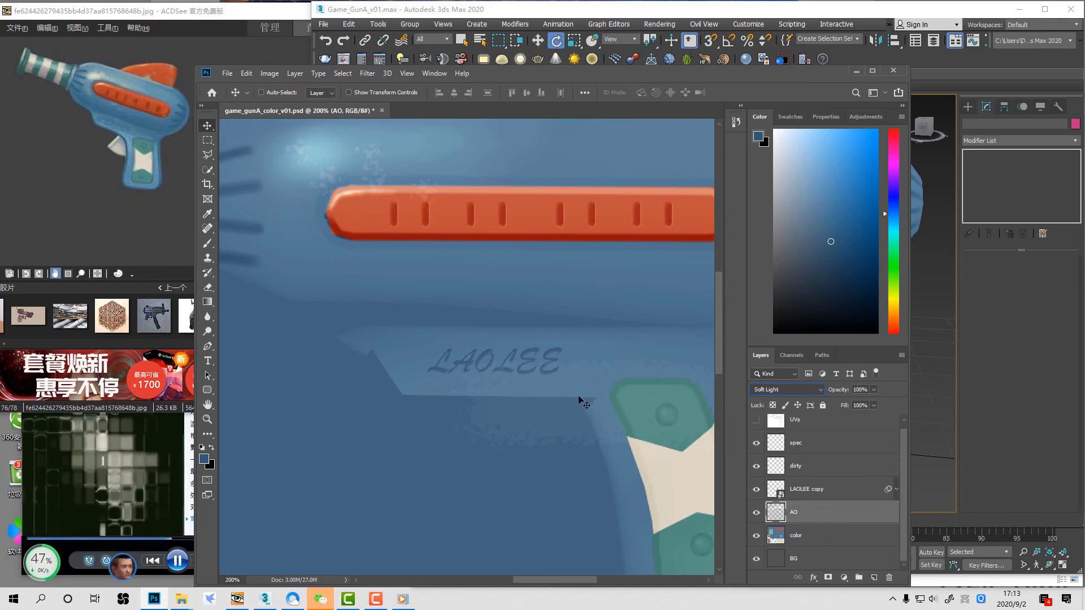
# Step: Merge the remaining LAOLEE copy layer with the AO layer
pyautogui.press('z')
pyautogui.hotkey('ctrl', 'e')
pyautogui.keyDown('alt'); pyautogui.click(551, 366); pyautogui.keyUp('alt')
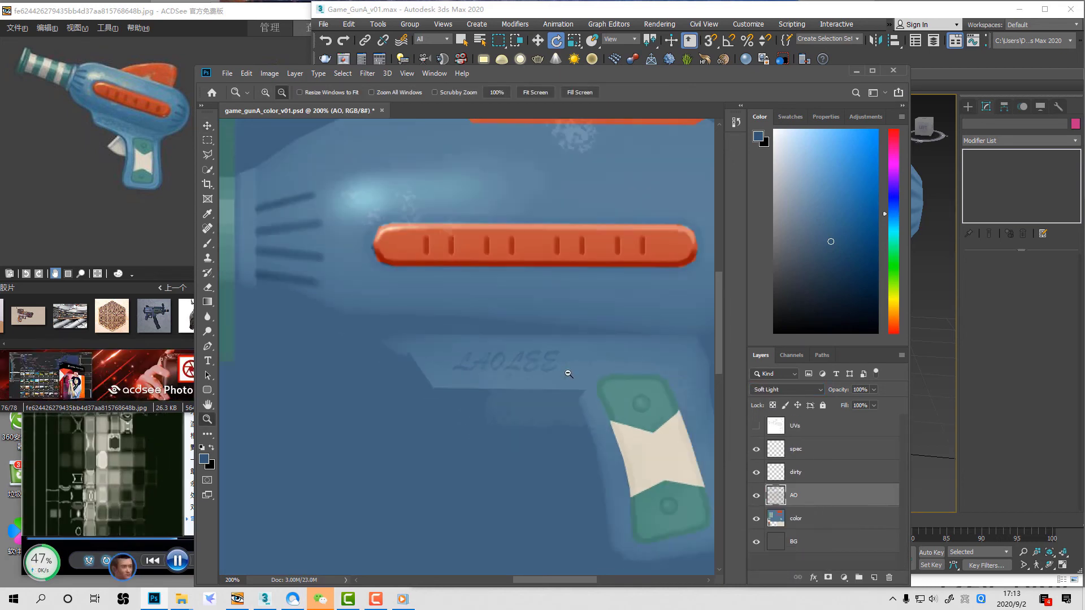
# Step: Save the texture and inspect the LAOLEE lettering on the gun in 3ds Max
pyautogui.click(570, 377)
pyautogui.moveTo(363, 324); pyautogui.dragTo(547, 382)
pyautogui.rightClick(579, 363)
pyautogui.click(606, 368)
pyautogui.hotkey('ctrl', 's')
pyautogui.click(1012, 368)
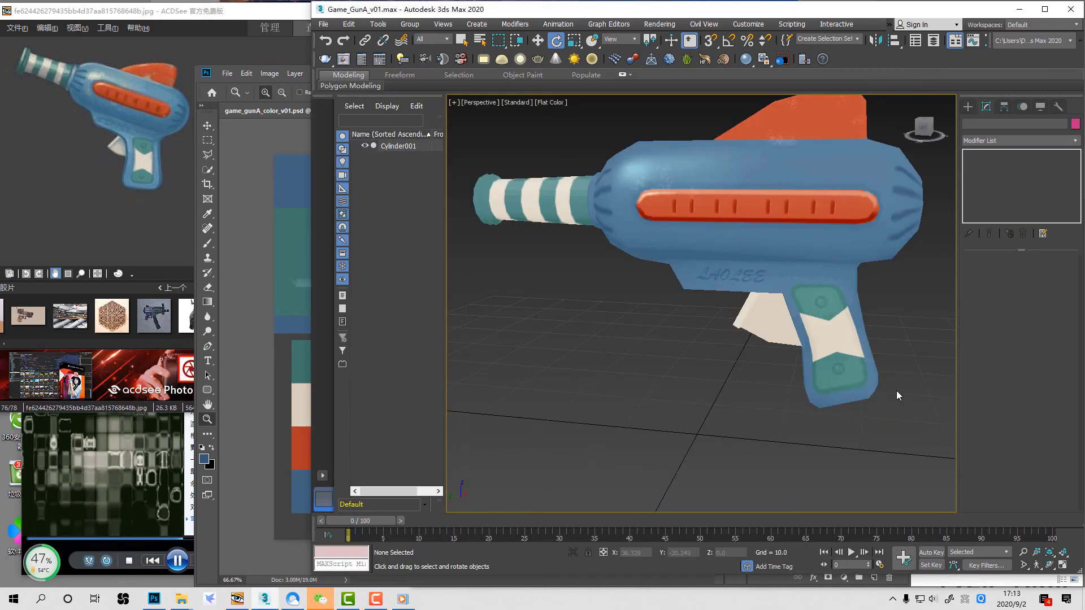
pyautogui.hotkey('alt', 'z')
pyautogui.keyDown('alt'); pyautogui.moveTo(891, 344); pyautogui.dragTo(723, 345, button='middle'); pyautogui.keyUp('alt')
# Step: Show the UVs layer over the texture and examine the gun's muzzle end in 3ds Max
pyautogui.click(299, 350)
pyautogui.hotkey('alt', 'Tab')
pyautogui.click(305, 372)
pyautogui.moveTo(281, 198); pyautogui.dragTo(390, 335)
pyautogui.click(755, 427)
pyautogui.click(1005, 411)
pyautogui.keyDown('alt'); pyautogui.moveTo(825, 351); pyautogui.dragTo(752, 350, button='middle'); pyautogui.keyUp('alt')
pyautogui.click(304, 316)
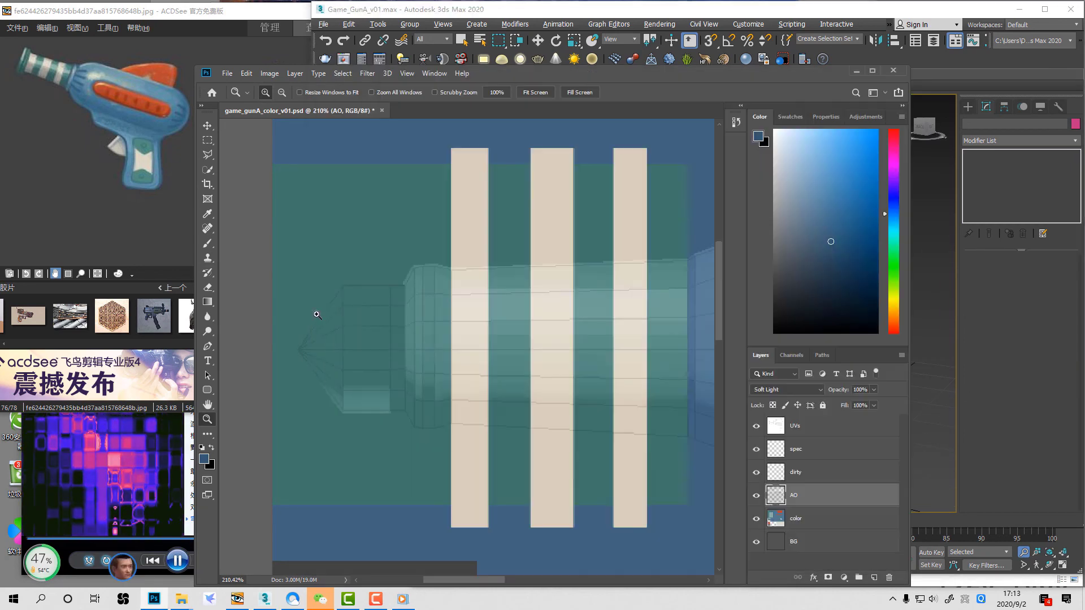
# Step: Select a rectangular area around the muzzle opening's UVs on the AO layer and try filling it with the sampled teal
pyautogui.moveTo(307, 243); pyautogui.dragTo(466, 464)
pyautogui.click(208, 140)
pyautogui.moveTo(252, 157); pyautogui.dragTo(477, 510)
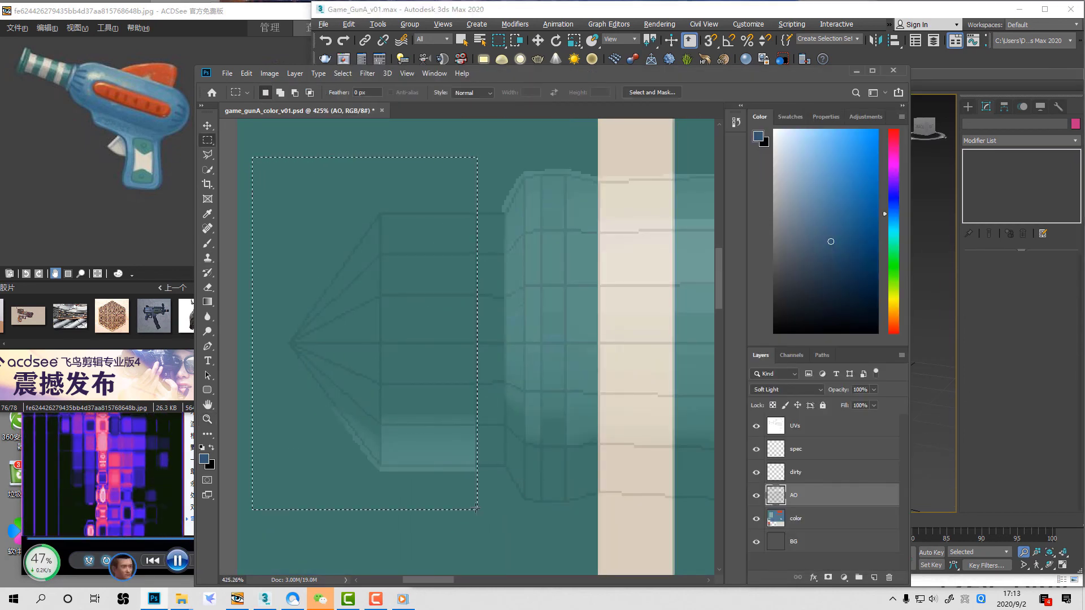
pyautogui.press('b')
pyautogui.keyDown('alt'); pyautogui.click(512, 492); pyautogui.keyUp('alt')
pyautogui.hotkey('alt', 'Delete')
pyautogui.hotkey('ctrl', 'd')
# Step: Switch the AO layer to Normal blending and try filling the muzzle area with the sampled dark teal
pyautogui.click(785, 513)
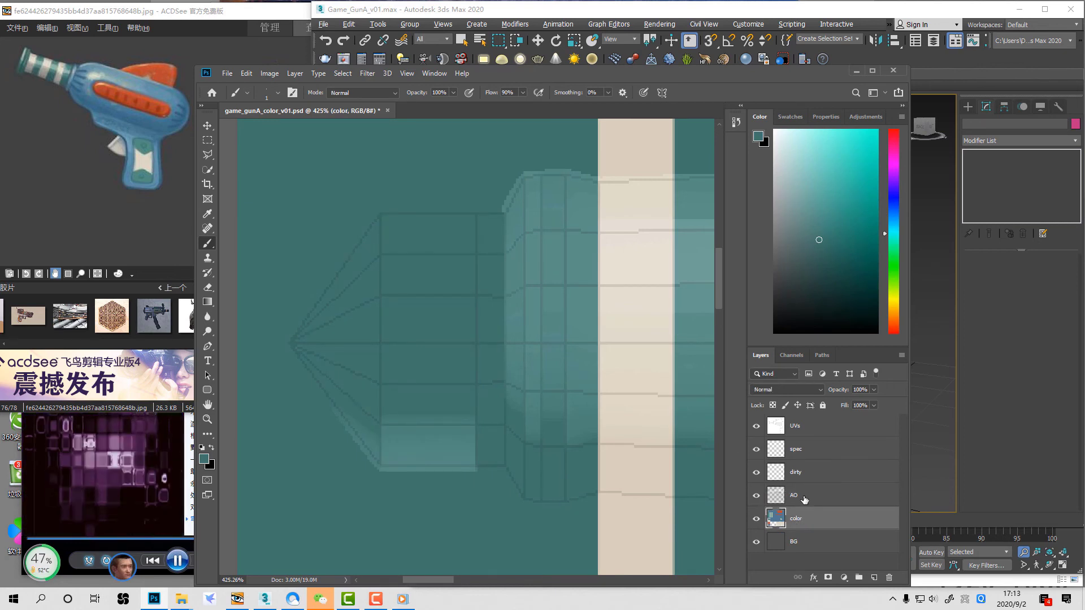
pyautogui.click(794, 500)
pyautogui.click(777, 390)
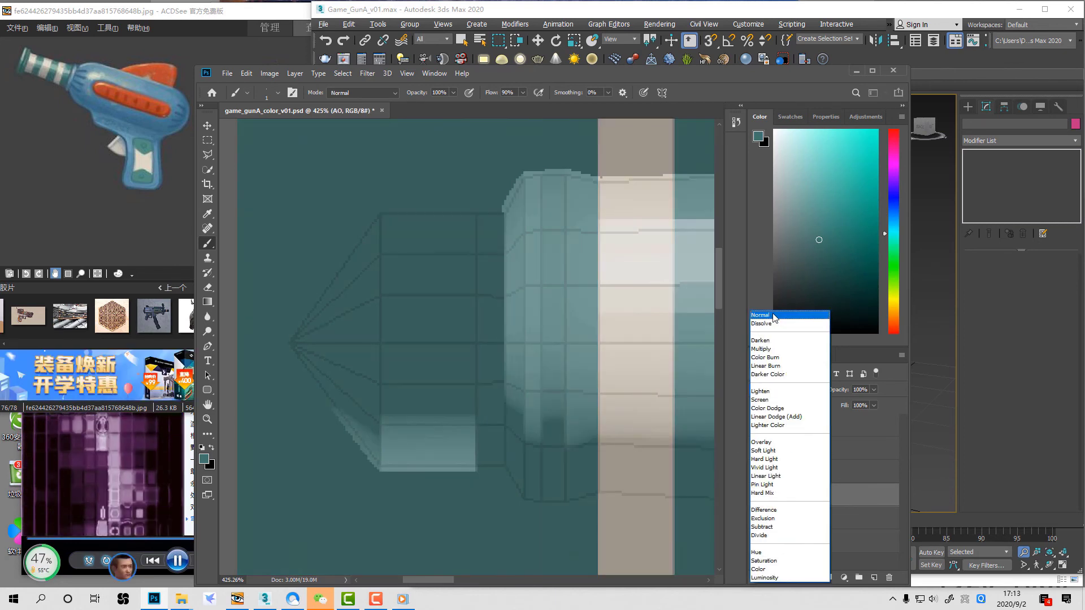
pyautogui.click(772, 317)
pyautogui.hotkey('ctrl', 'alt', 'z')
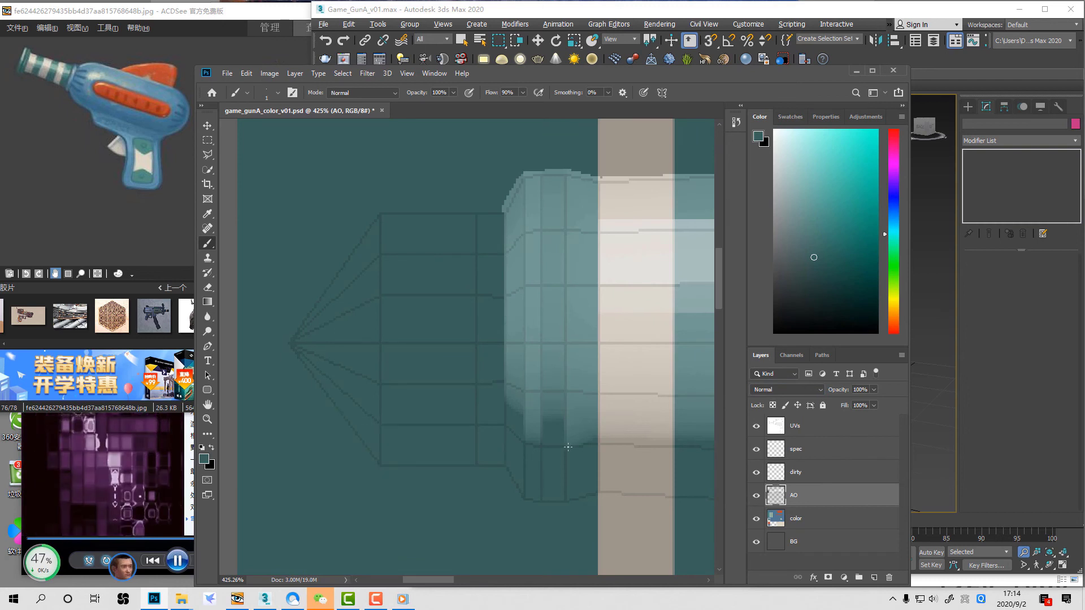
# Step: Undo the teal fill, hide the color layer, and fill the muzzle area on the AO layer with the sampled dark grey
pyautogui.click(756, 519)
pyautogui.click(756, 519)
pyautogui.hotkey('ctrl', 'shift', 'z')
pyautogui.click(756, 519)
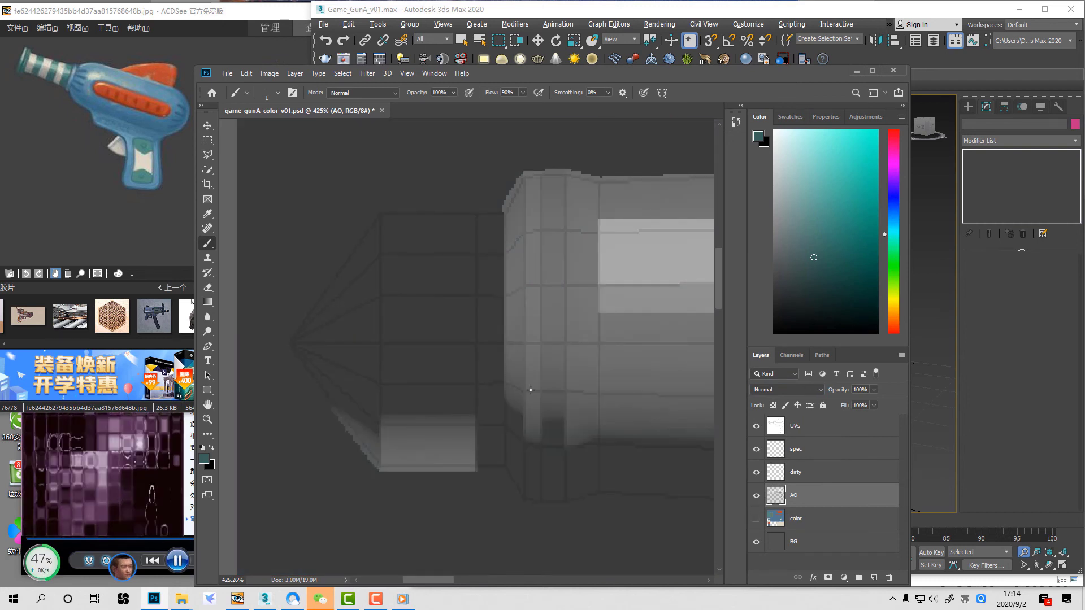
pyautogui.keyDown('alt'); pyautogui.click(486, 402); pyautogui.keyUp('alt')
pyautogui.hotkey('ctrl', 'z')
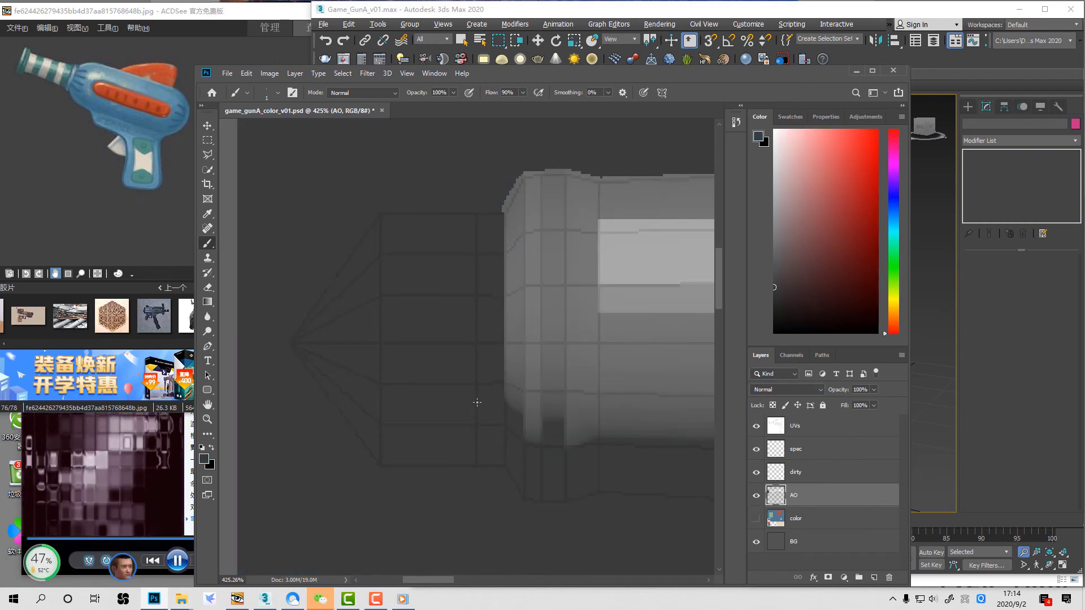
# Step: Show the color layer again and set the AO layer's blending back to Soft Light
pyautogui.click(756, 519)
pyautogui.click(786, 389)
pyautogui.click(798, 474)
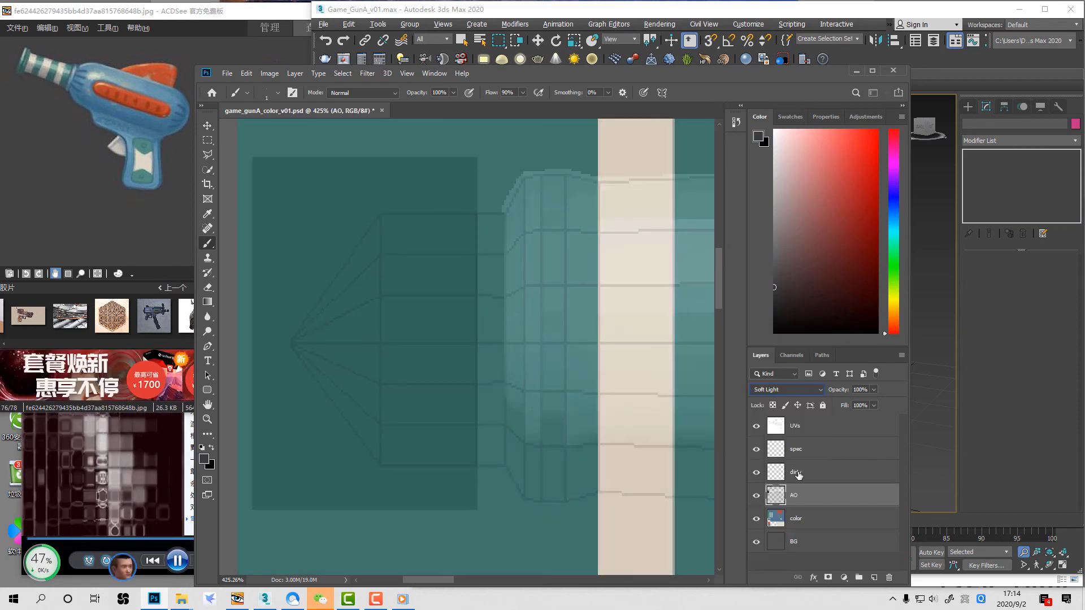
# Step: Save the texture and check the filled muzzle opening on the gun in 3ds Max
pyautogui.click(797, 516)
pyautogui.click(924, 378)
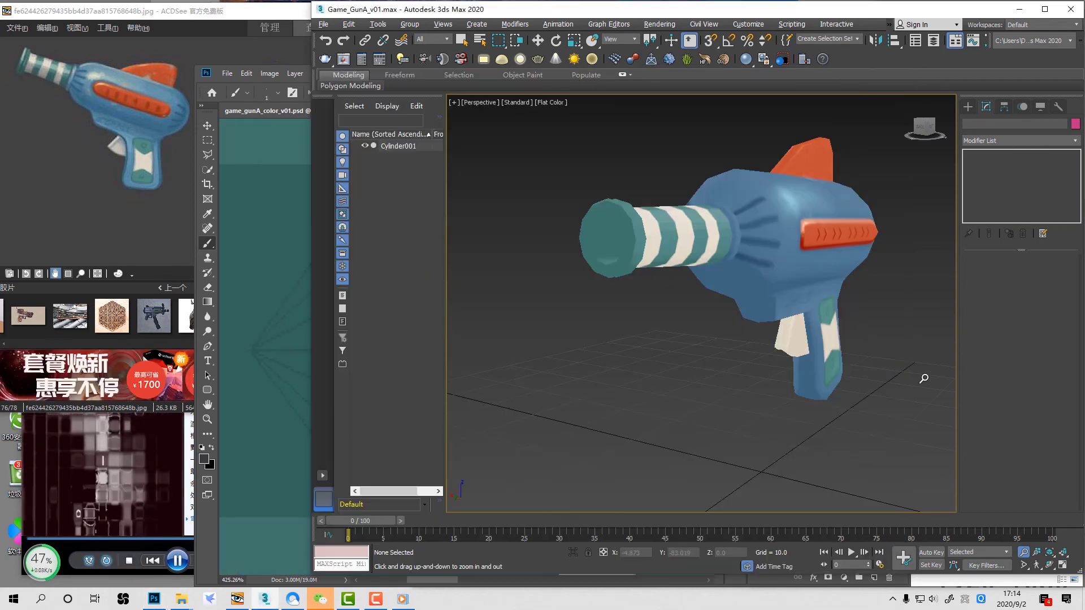
pyautogui.click(232, 397)
pyautogui.click(786, 375)
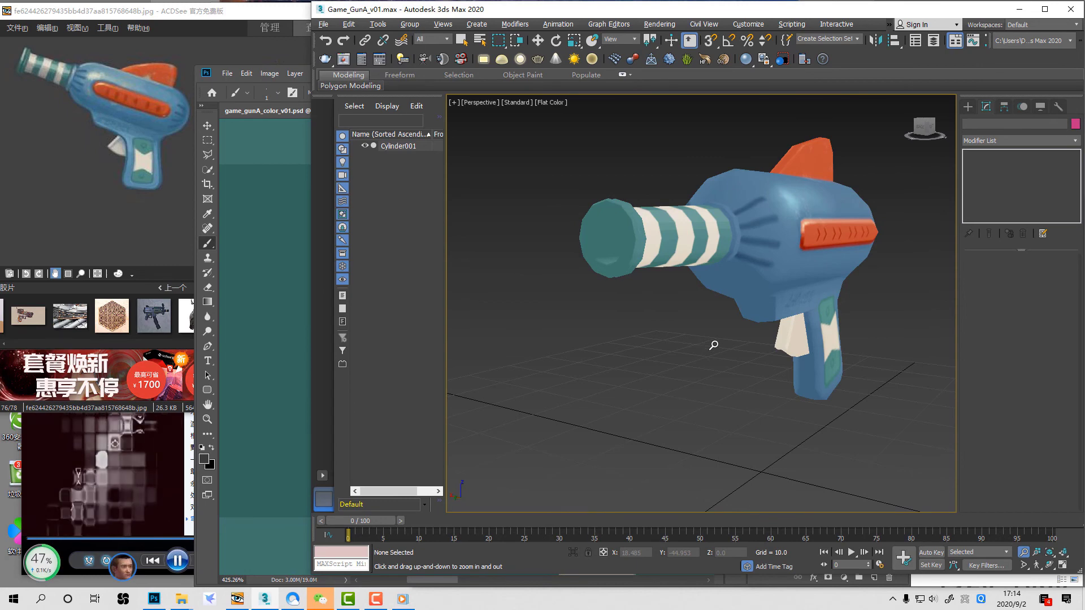
pyautogui.keyDown('alt'); pyautogui.moveTo(714, 345); pyautogui.dragTo(593, 345, button='middle'); pyautogui.keyUp('alt')
pyautogui.click(284, 300)
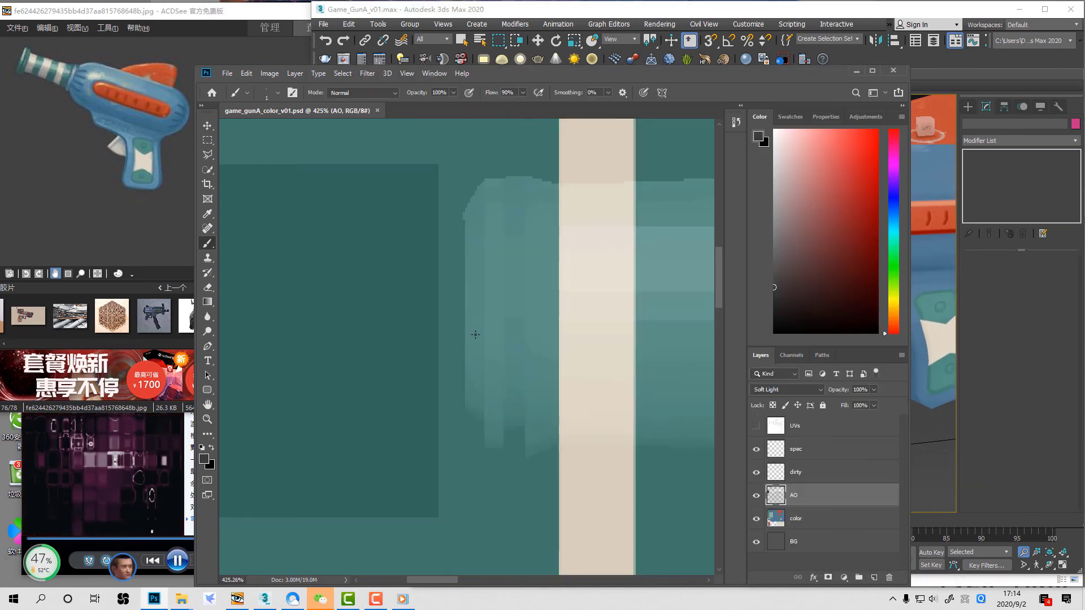
# Step: Paint a straight dark groove line down the muzzle ring on the AO layer with a larger brush, guided by the UVs
pyautogui.press(']')
pyautogui.press(']')
pyautogui.press(']')
pyautogui.press(']')
pyautogui.press(']')
pyautogui.press(']')
pyautogui.press(']')
pyautogui.press(']')
pyautogui.click(756, 426)
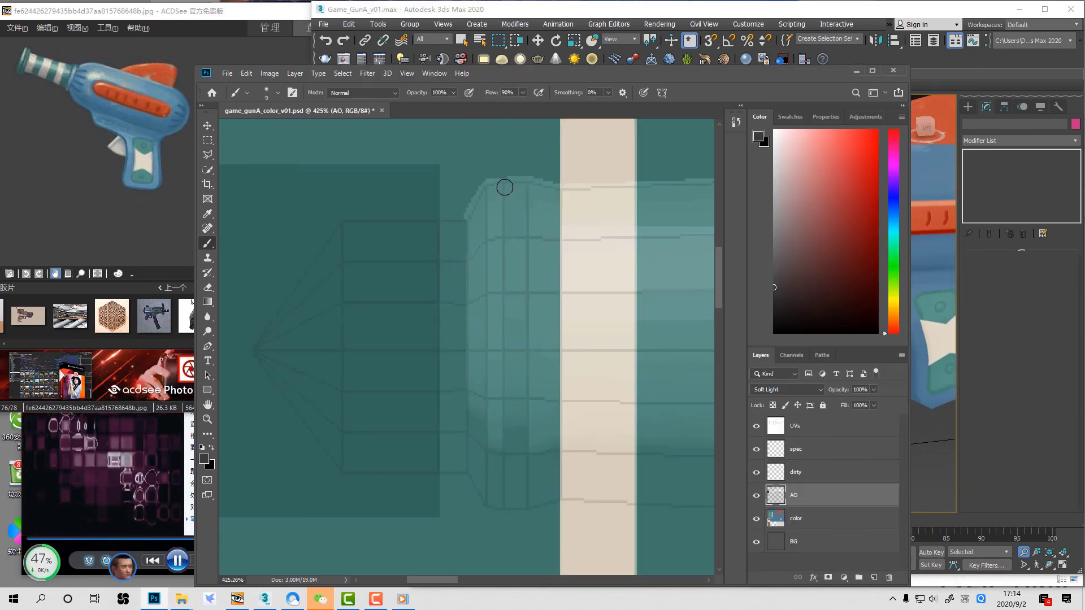
pyautogui.moveTo(506, 159); pyautogui.dragTo(505, 493)
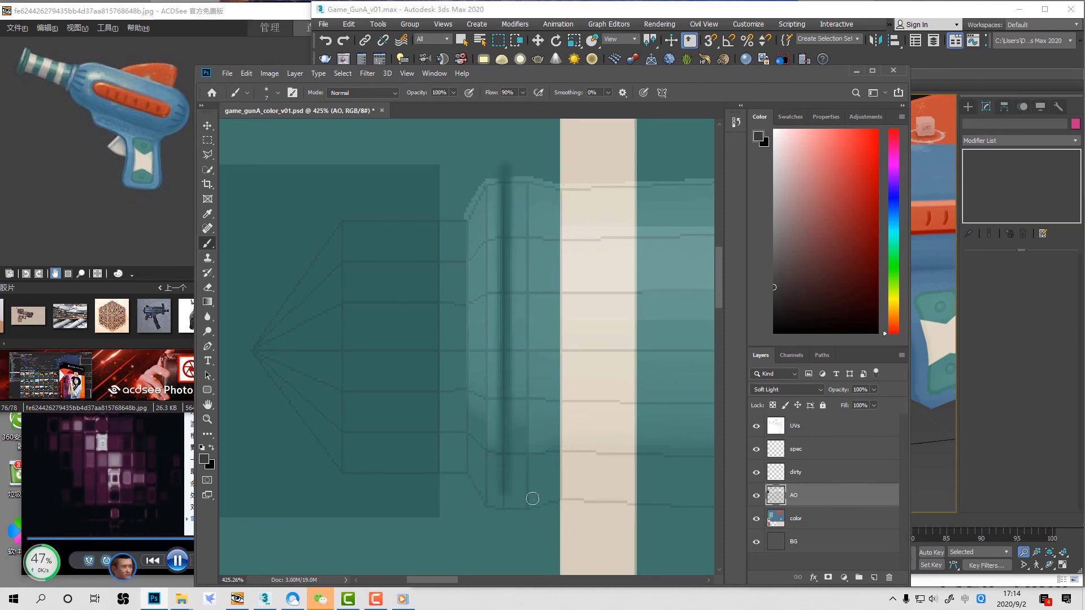
# Step: Add a faint 10% opacity shading stroke along the muzzle ring's groove and check it on the 3ds Max model
pyautogui.click(1002, 425)
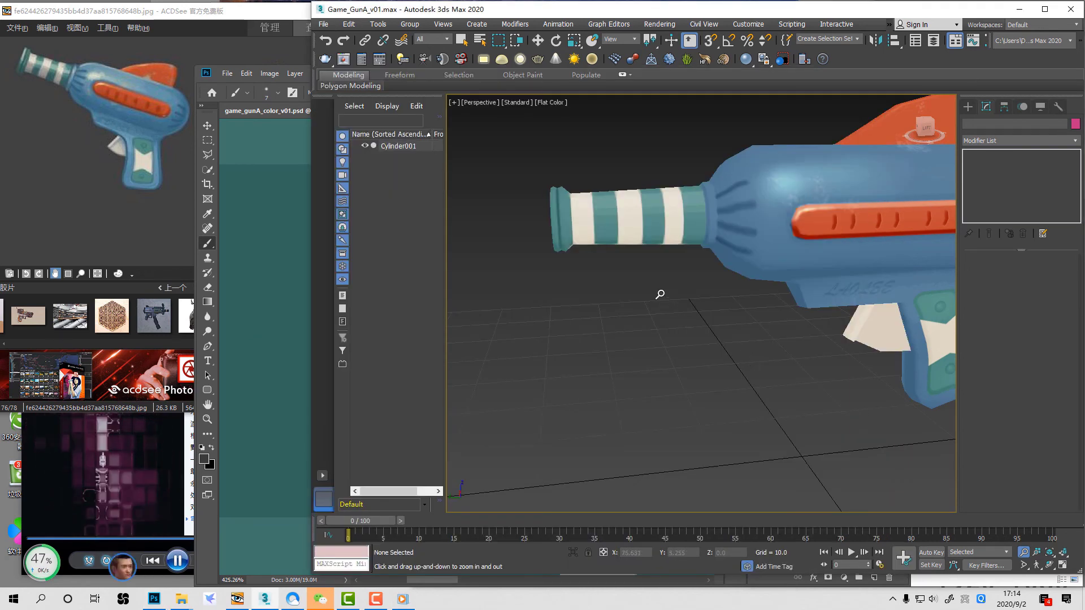
pyautogui.scroll(4, 650, 317)
pyautogui.hotkey('alt', 'Tab')
pyautogui.moveTo(510, 287); pyautogui.dragTo(513, 504)
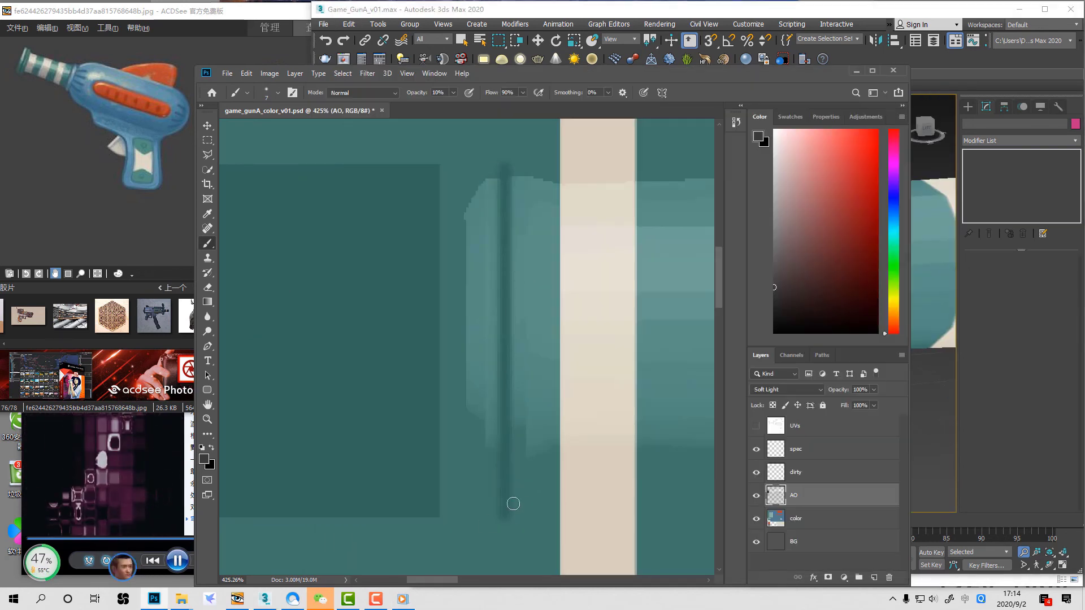
pyautogui.hotkey('alt', 'Tab')
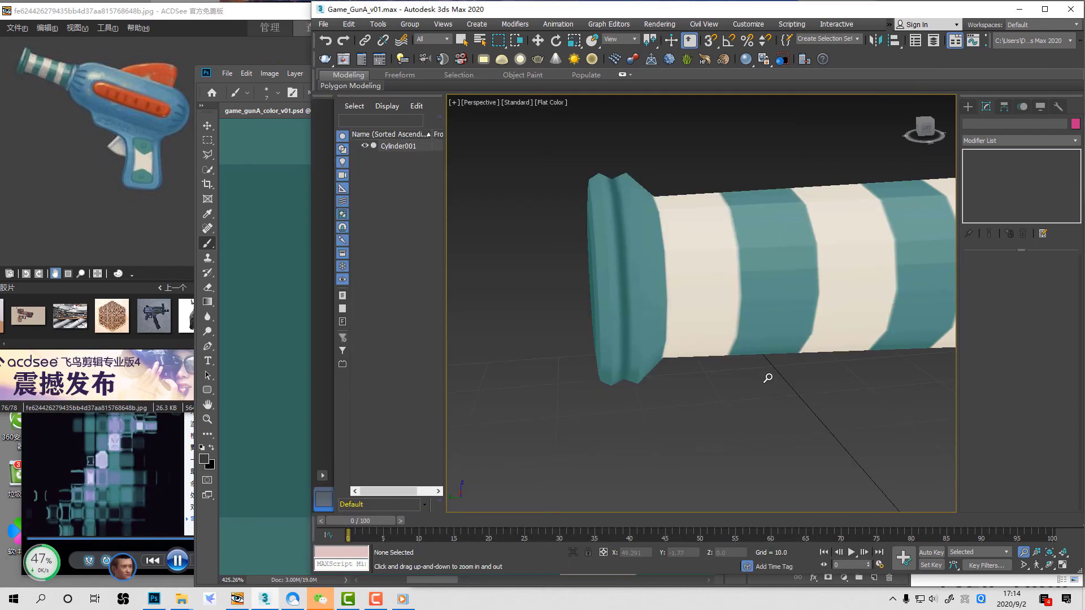
pyautogui.moveTo(757, 376)
pyautogui.keyDown('alt'); pyautogui.mouseDown(button='middle')
pyautogui.moveTo(736, 370)
pyautogui.moveTo(750, 367)
pyautogui.mouseUp(button='middle'); pyautogui.keyUp('alt')
pyautogui.hotkey('alt', 'Tab')
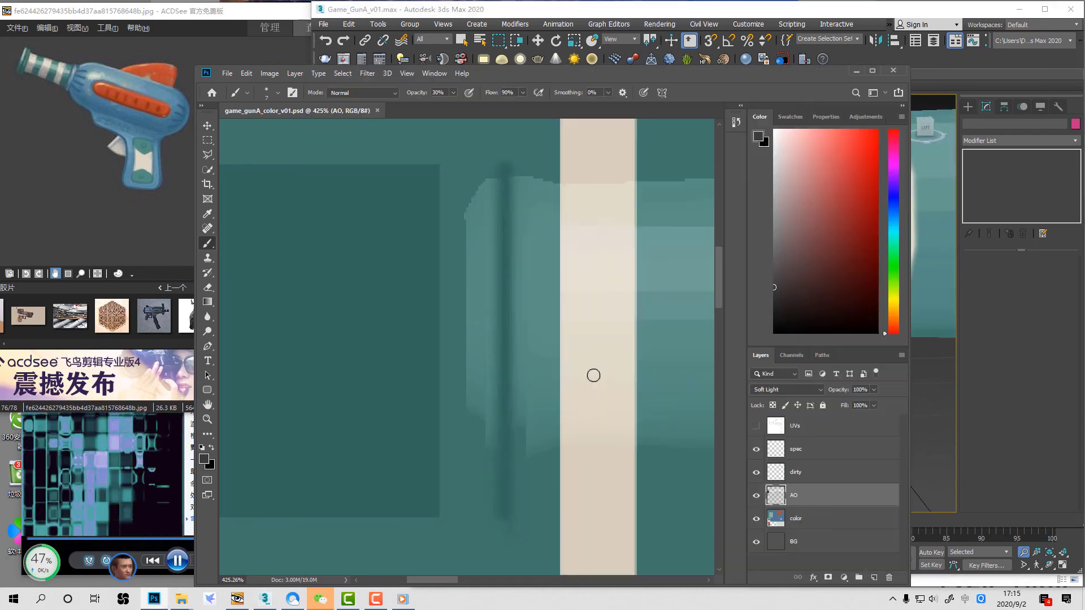
# Step: Select the strip between the groove and the first cream stripe and shade it along the stripe with a large 30% opacity brush
pyautogui.press('m')
pyautogui.press('shift')
pyautogui.press('m')
pyautogui.moveTo(514, 147); pyautogui.dragTo(560, 524)
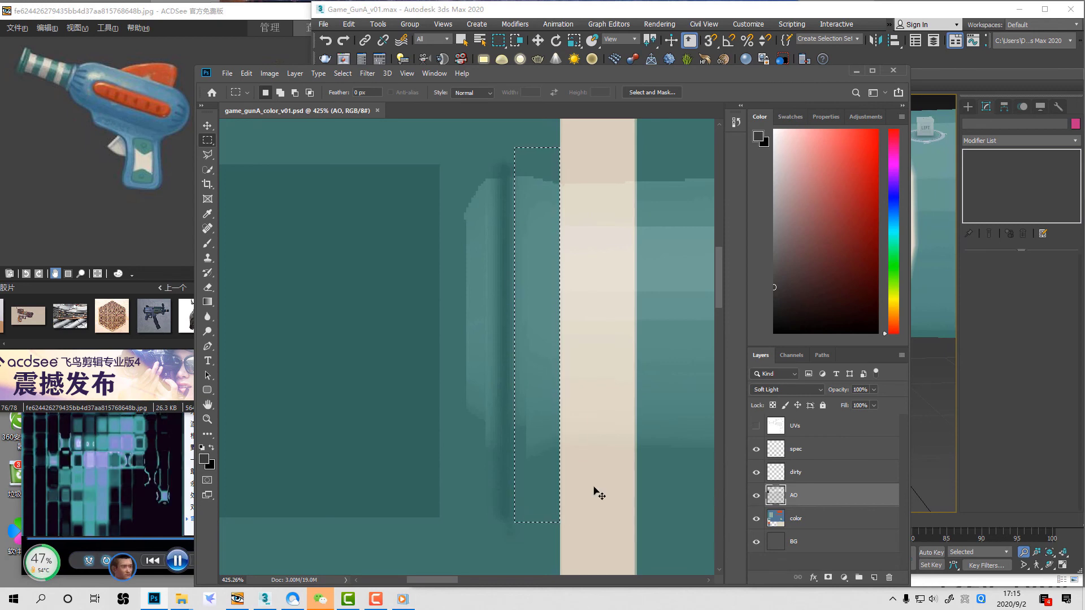
pyautogui.hotkey('ctrl', 'h')
pyautogui.press('b')
pyautogui.press(']')
pyautogui.press(']')
pyautogui.press(']')
pyautogui.press(']')
pyautogui.press(']')
pyautogui.press(']')
pyautogui.press(']')
pyautogui.press(']')
pyautogui.moveTo(582, 229)
pyautogui.mouseDown()
pyautogui.moveTo(575, 203)
pyautogui.moveTo(572, 347)
pyautogui.mouseUp()
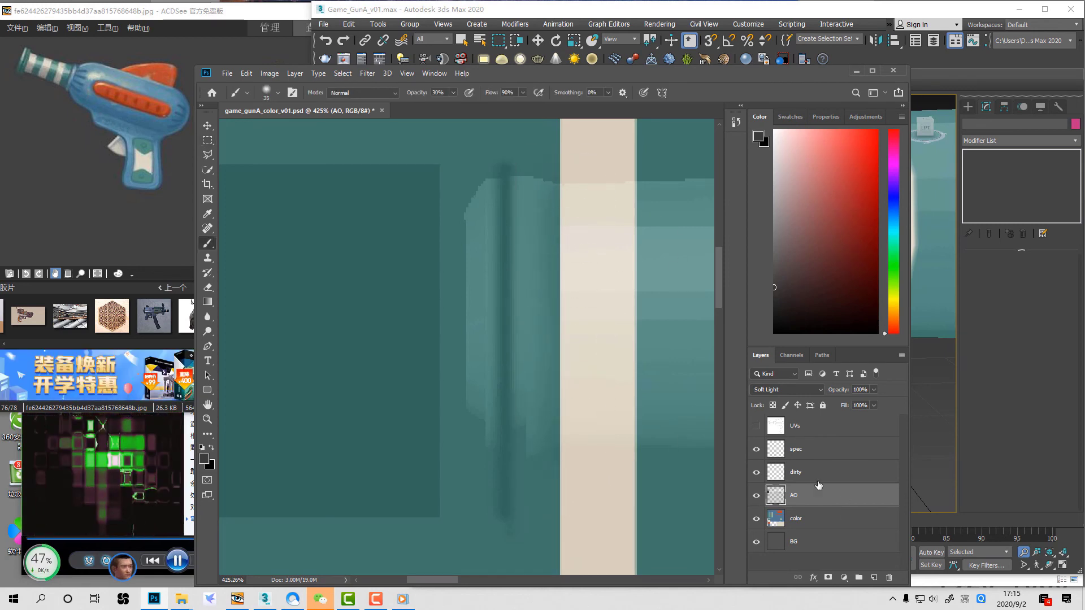
# Step: Examine the shaded muzzle ring and the whole gun on the 3ds Max model
pyautogui.hotkey('alt', 'Tab')
pyautogui.scroll(-6, 594, 266)
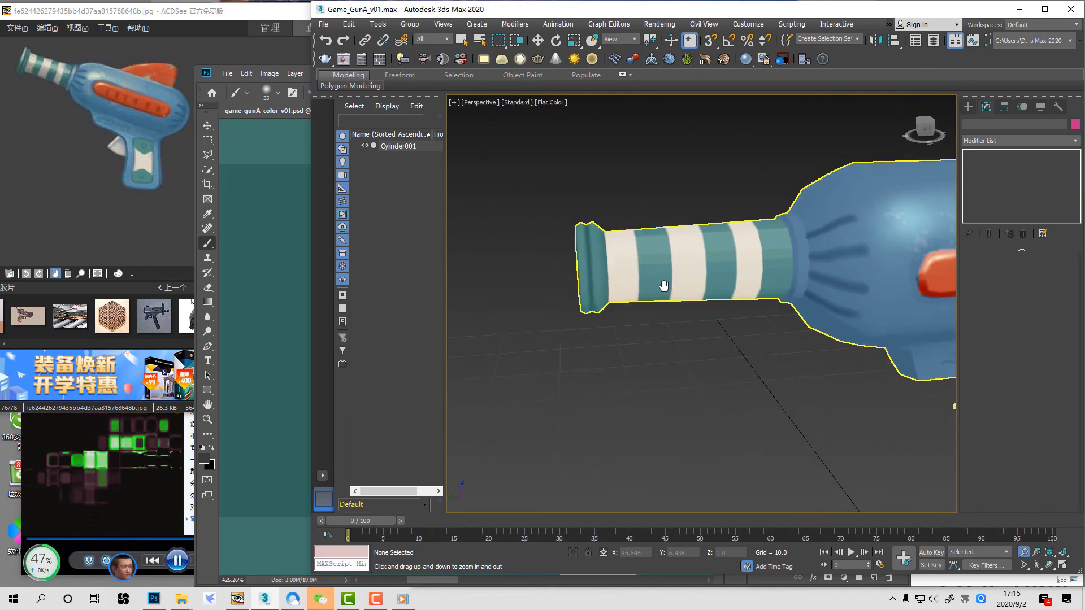
pyautogui.moveTo(664, 286); pyautogui.dragTo(620, 262, button='middle')
pyautogui.scroll(-4, 633, 267)
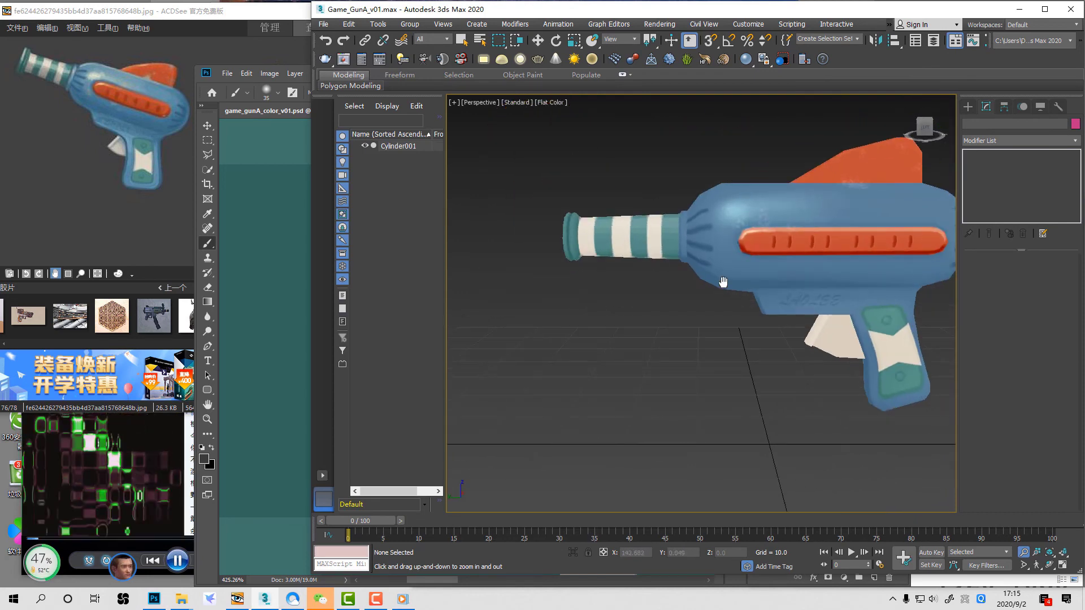
pyautogui.scroll(6, 662, 271)
pyautogui.moveTo(518, 265); pyautogui.dragTo(664, 328, button='middle')
pyautogui.scroll(3, 664, 328)
pyautogui.click(288, 300)
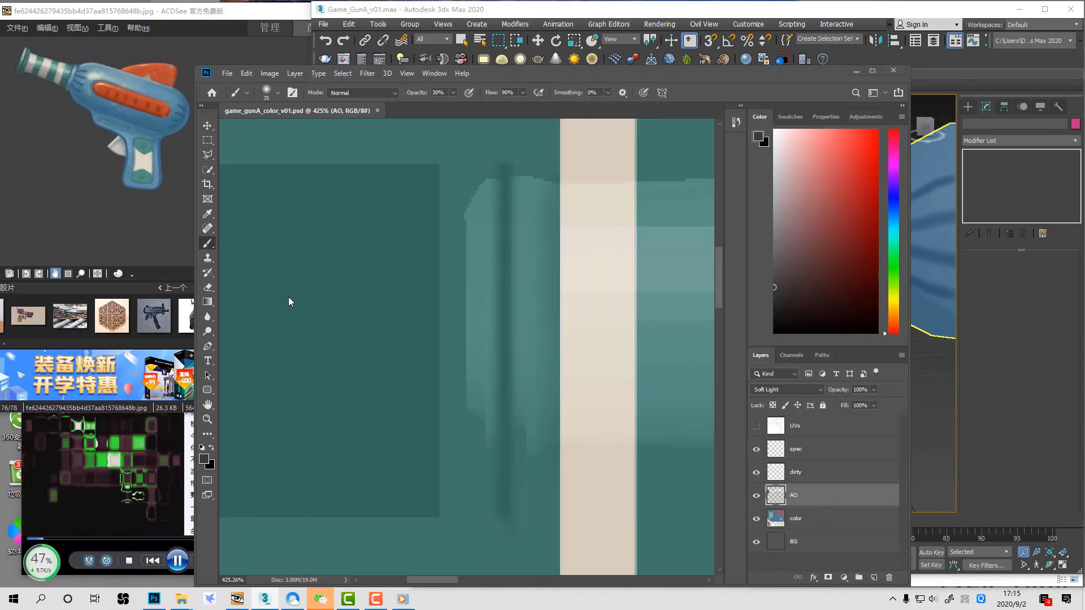
# Step: Paint a white 10% opacity highlight along the muzzle ring's outer rim on the spec layer, hide the UVs, and save
pyautogui.click(793, 447)
pyautogui.press('d')
pyautogui.press('x')
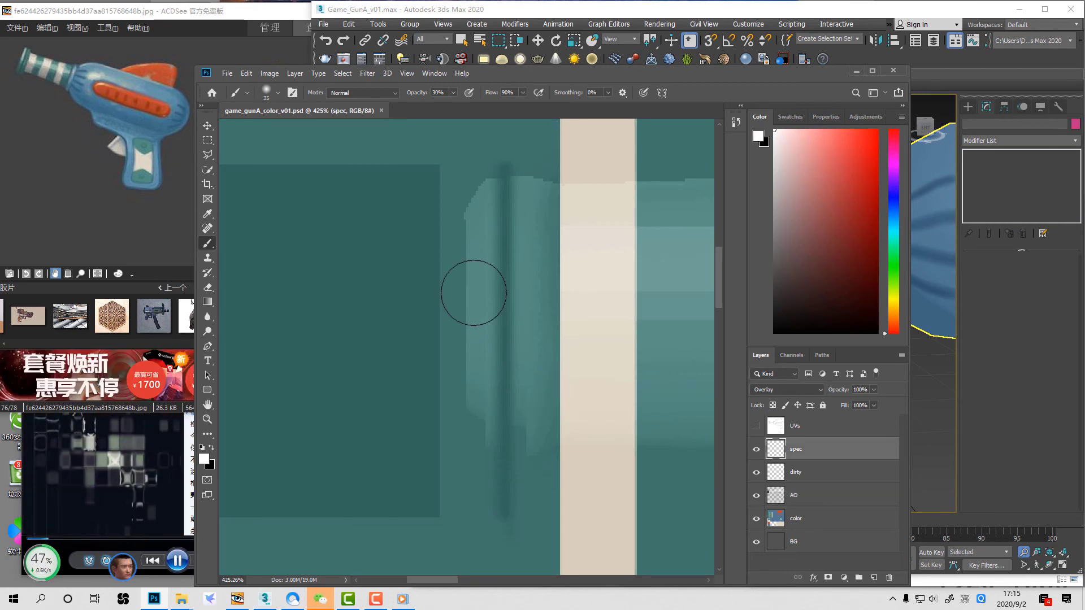
pyautogui.press('[')
pyautogui.press('[')
pyautogui.press('[')
pyautogui.press('[')
pyautogui.press('[')
pyautogui.click(757, 425)
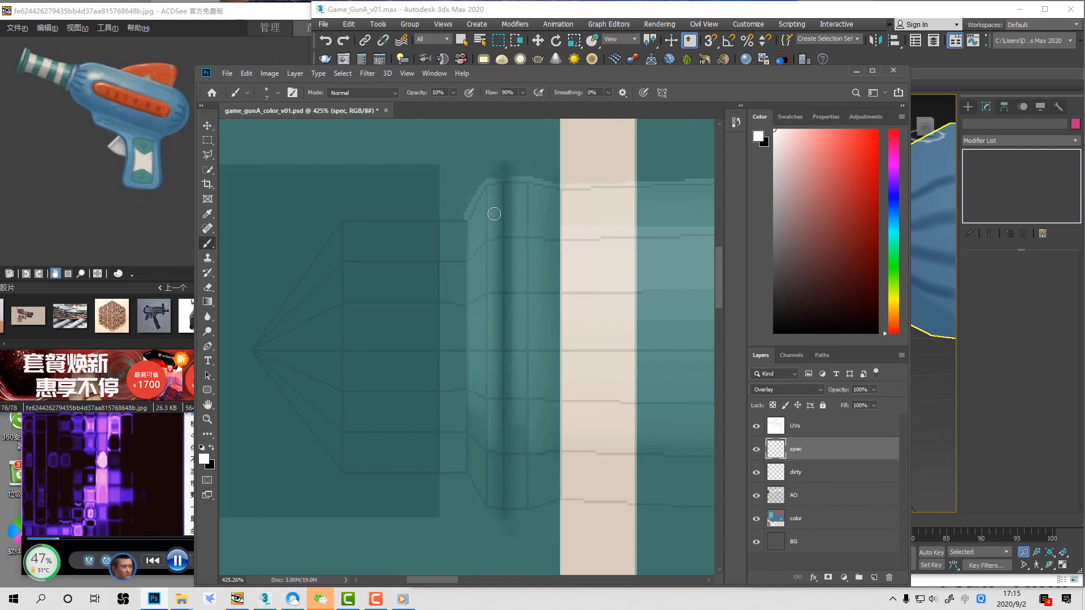
pyautogui.moveTo(493, 199); pyautogui.dragTo(493, 372)
pyautogui.press('shift')
pyautogui.click(756, 426)
pyautogui.hotkey('ctrl', 's')
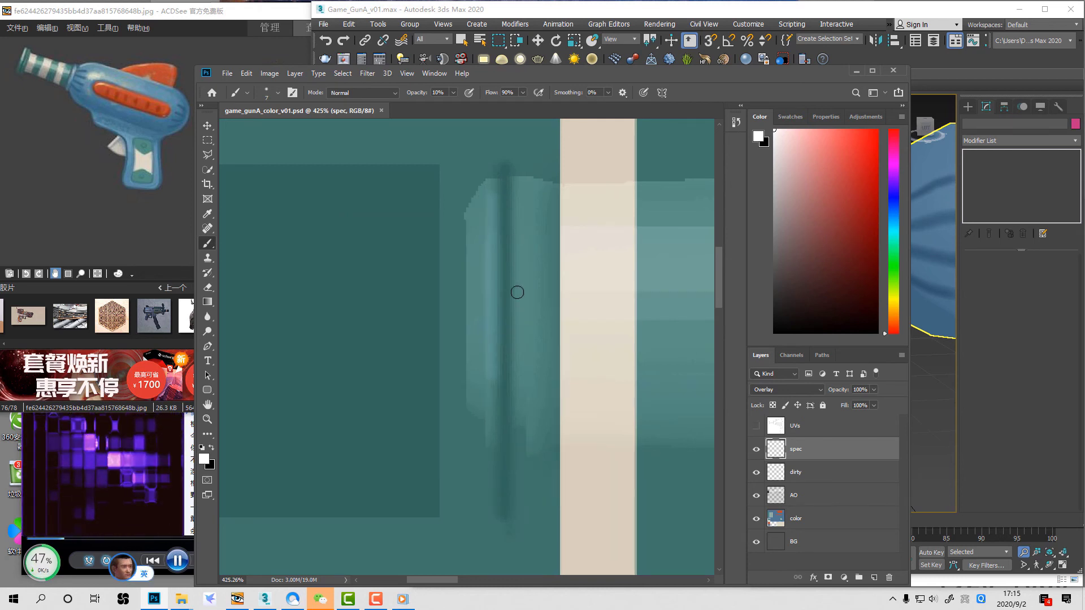
# Step: Refine the muzzle rim's highlight with a smaller brush and check it on the 3ds Max model
pyautogui.moveTo(495, 283); pyautogui.dragTo(499, 230)
pyautogui.hotkey('ctrl', 'z')
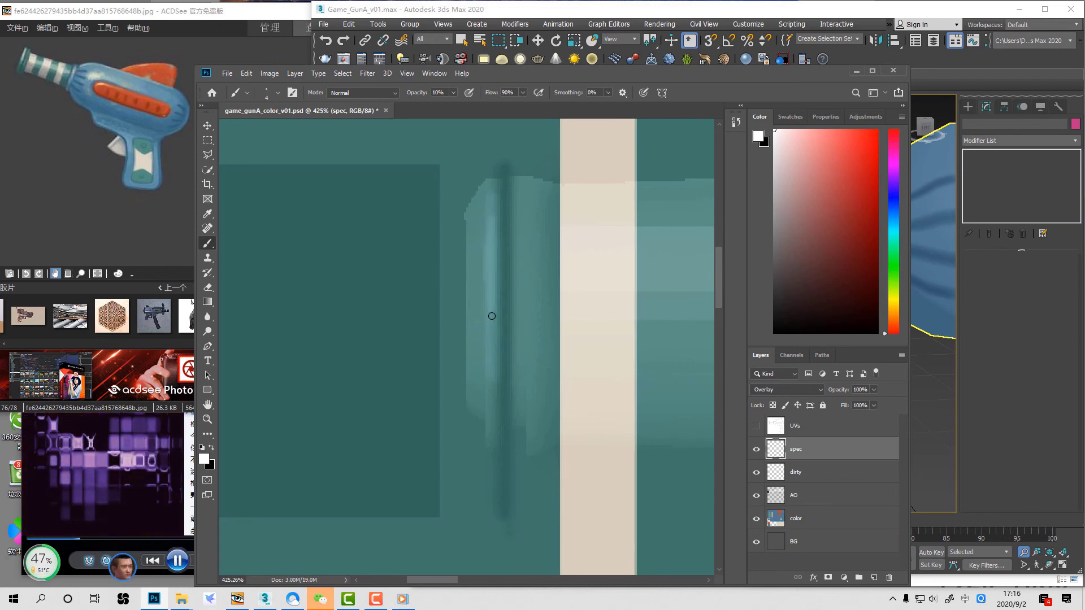
pyautogui.hotkey('alt', 'Tab')
pyautogui.moveTo(706, 335); pyautogui.dragTo(714, 407, button='middle')
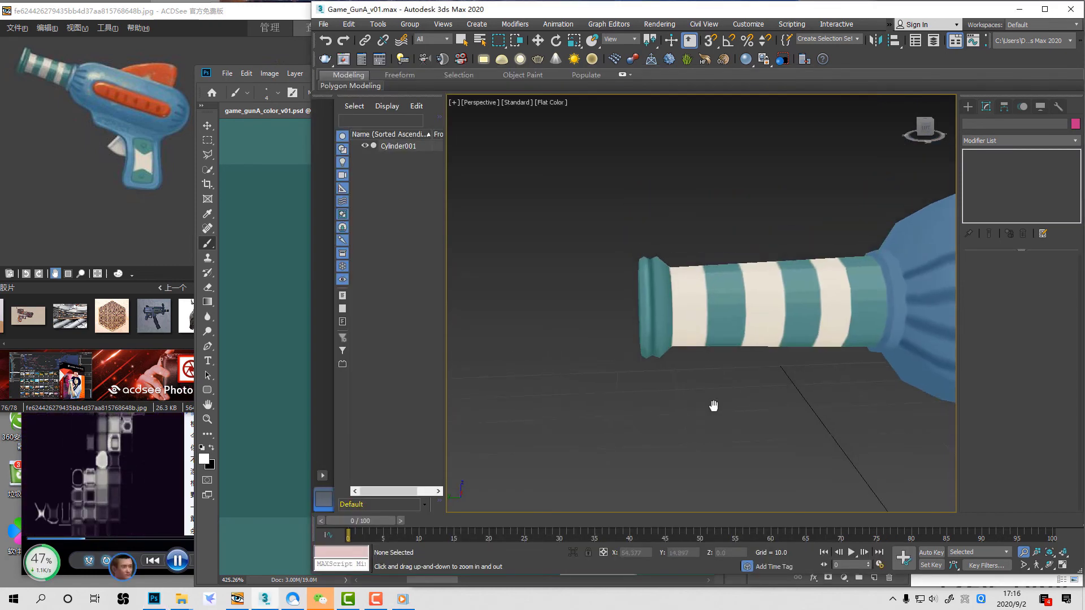
pyautogui.scroll(5, 734, 458)
pyautogui.keyDown('alt'); pyautogui.moveTo(734, 457); pyautogui.dragTo(706, 384, button='middle'); pyautogui.keyUp('alt')
pyautogui.click(293, 307)
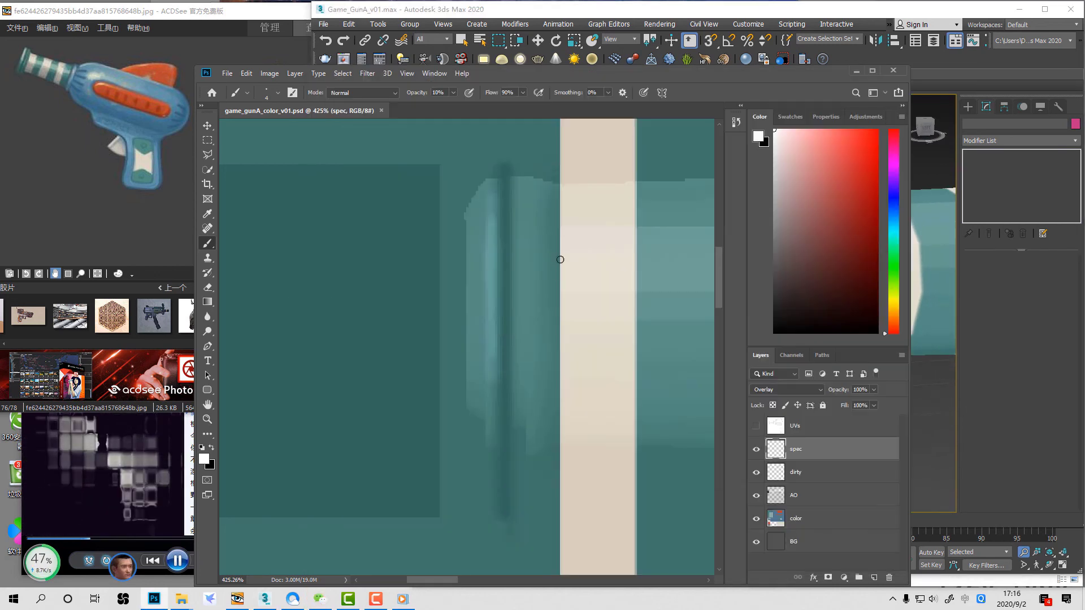
# Step: Reset the brush colour to white and try strengthening the highlight along the muzzle rim on the spec layer
pyautogui.keyDown('alt'); pyautogui.click(489, 210); pyautogui.keyUp('alt')
pyautogui.keyDown('alt'); pyautogui.click(491, 261); pyautogui.keyUp('alt')
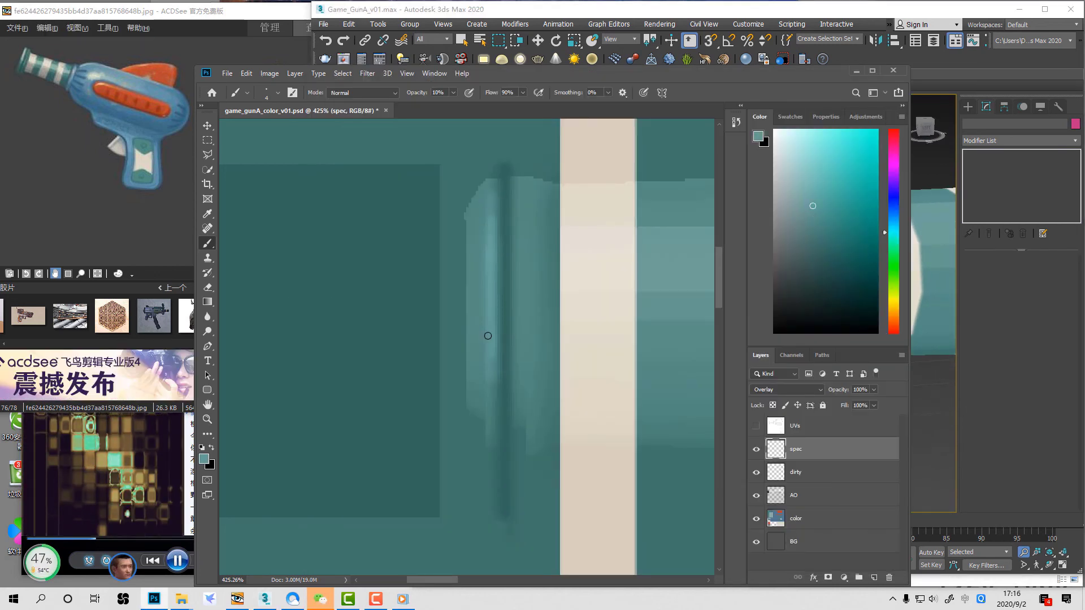
pyautogui.press('d')
pyautogui.press('x')
pyautogui.moveTo(481, 217); pyautogui.dragTo(490, 409)
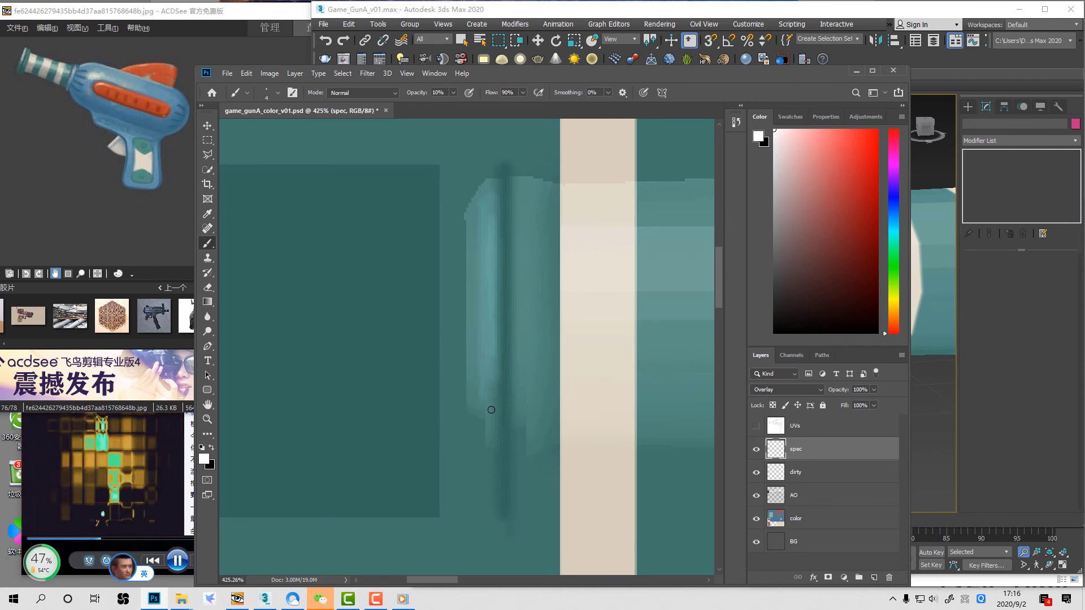
pyautogui.hotkey('ctrl', 'z')
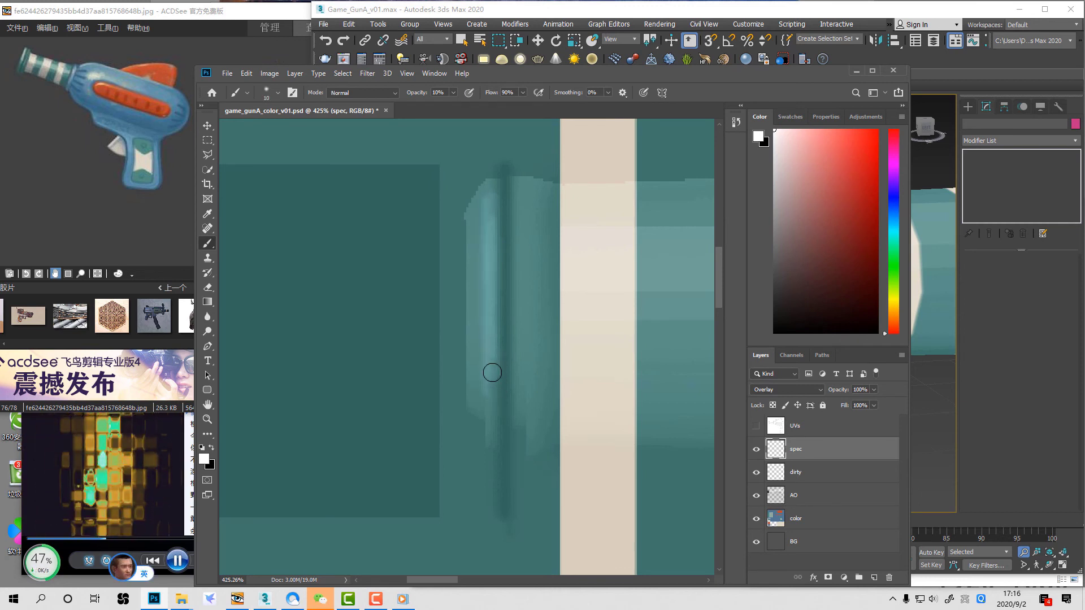
# Step: Try repainting the muzzle rim's highlight in white with a smaller brush on the Overlay spec layer
pyautogui.keyDown('alt'); pyautogui.click(496, 411); pyautogui.keyUp('alt')
pyautogui.press('e')
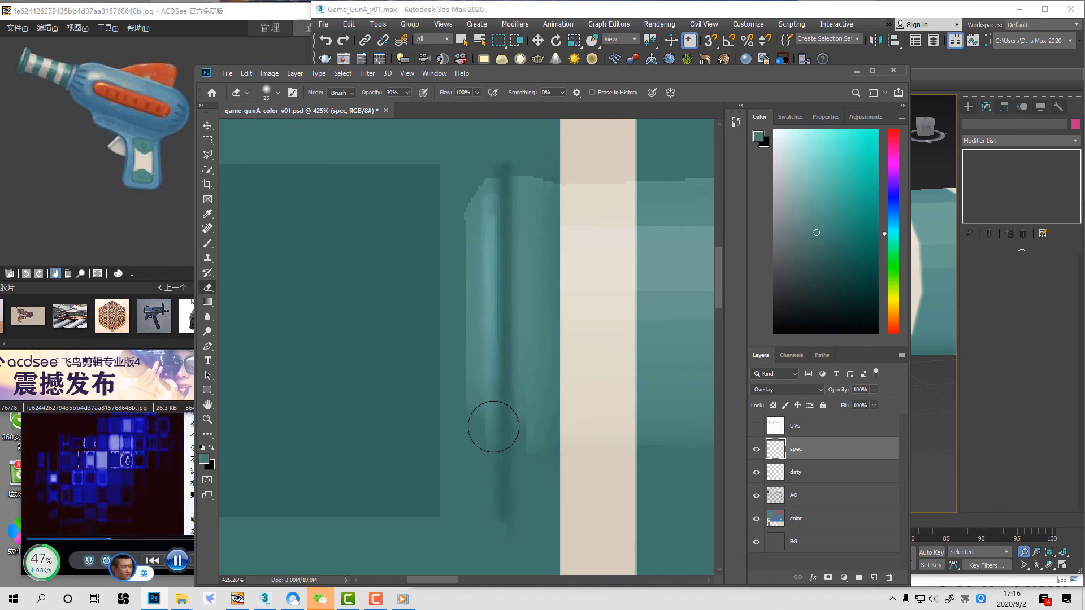
pyautogui.press('b')
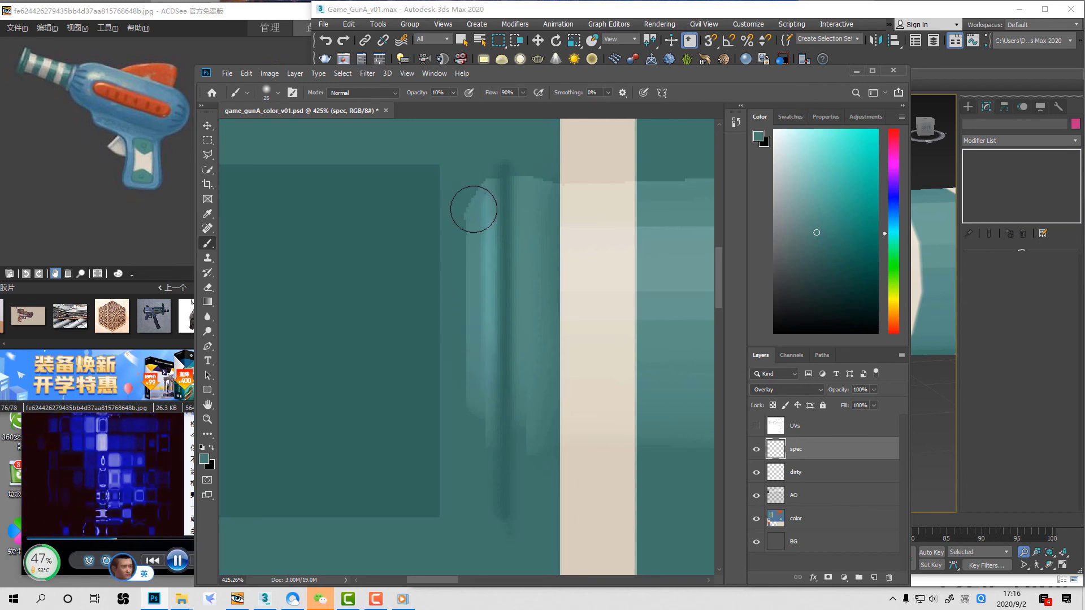
pyautogui.press('[')
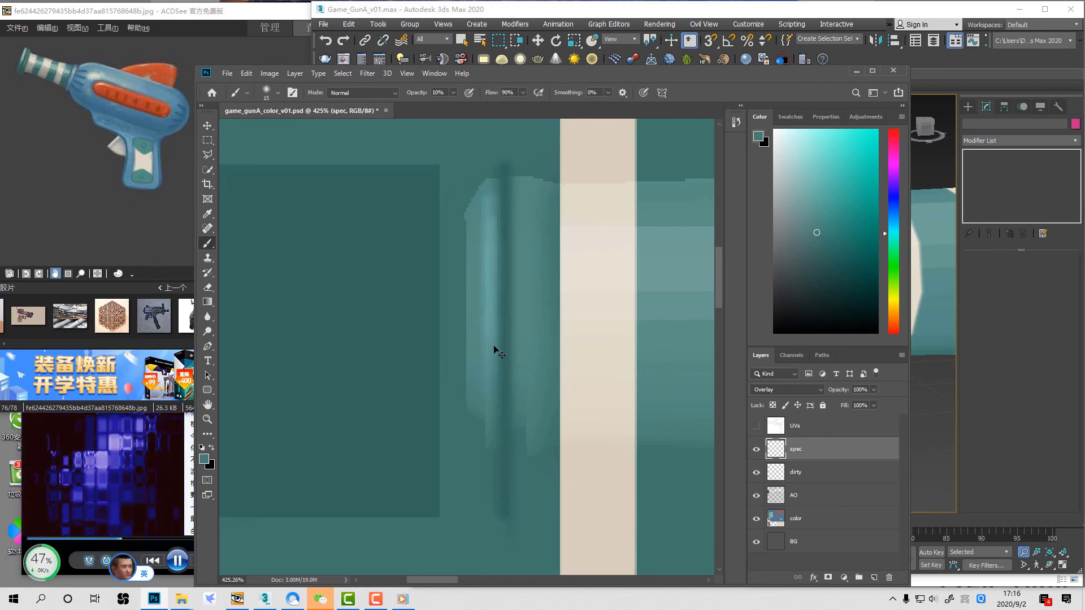
pyautogui.press('d')
pyautogui.press('x')
pyautogui.moveTo(485, 215); pyautogui.dragTo(487, 413)
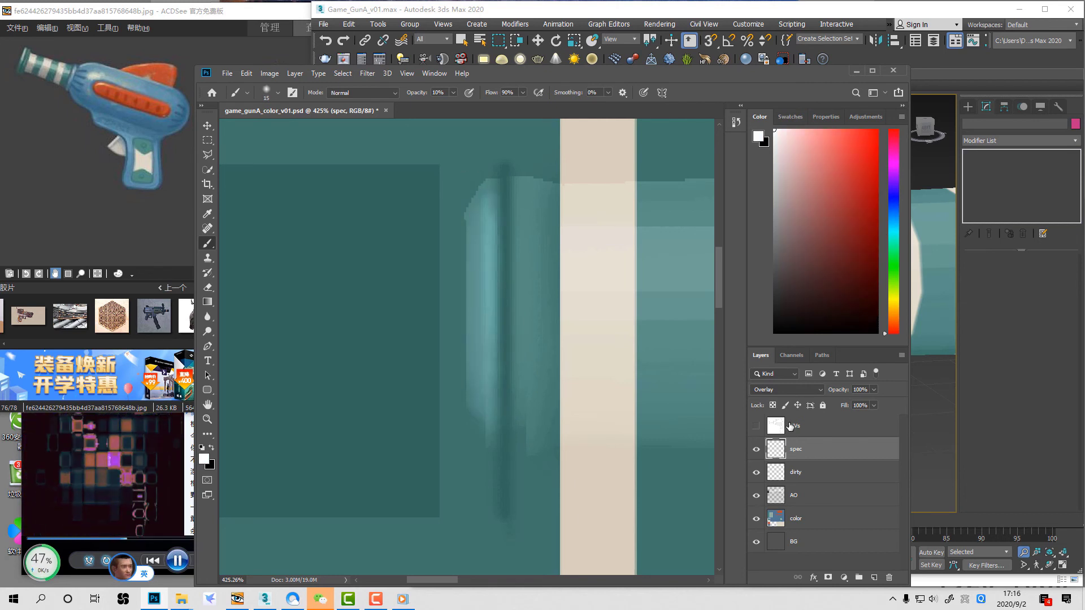
# Step: Set the spec layer's blending to Normal, isolate it over BG, and clear its muzzle rim highlight
pyautogui.click(787, 389)
pyautogui.click(775, 316)
pyautogui.click(756, 519)
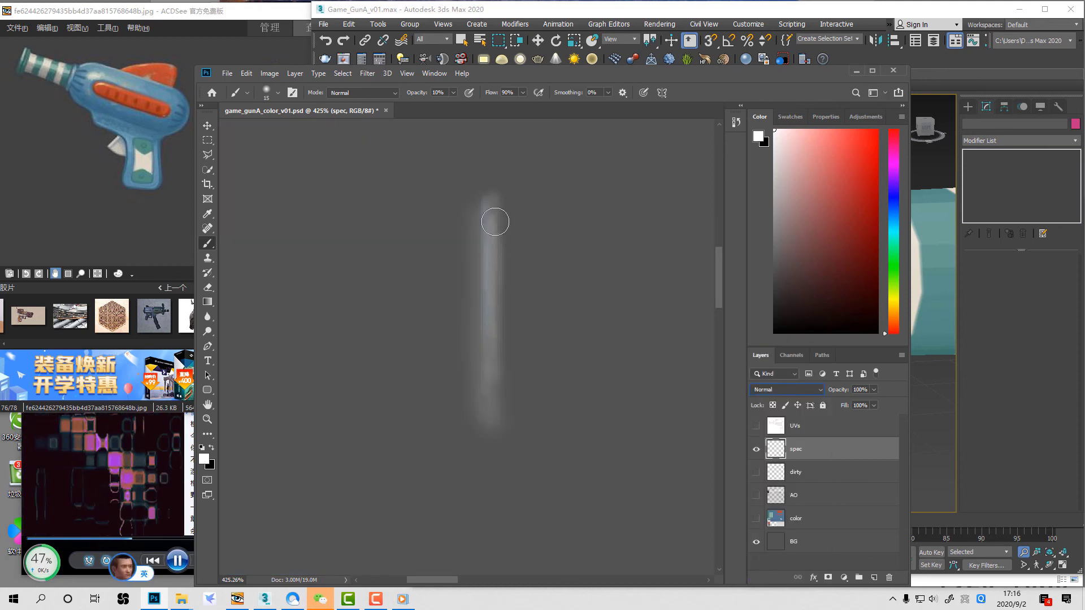
pyautogui.press('m')
pyautogui.moveTo(425, 165); pyautogui.dragTo(441, 199)
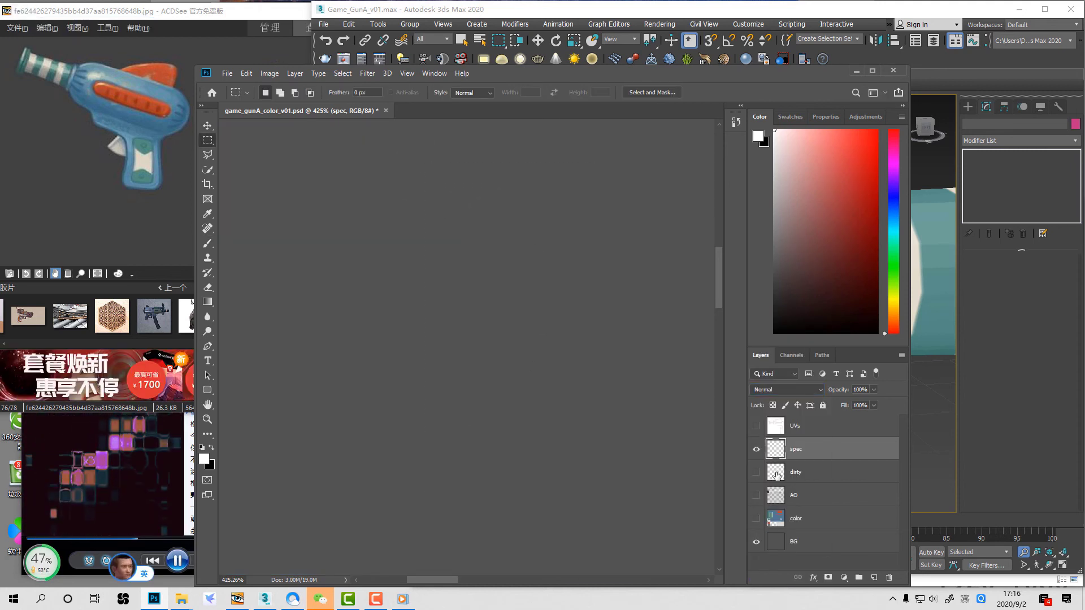
# Step: Show the hidden paint layers and repaint a narrow white 10% opacity highlight along the muzzle rim on the spec layer
pyautogui.moveTo(756, 472); pyautogui.dragTo(756, 518)
pyautogui.press('b')
pyautogui.press('[')
pyautogui.press('[')
pyautogui.press('[')
pyautogui.moveTo(485, 198)
pyautogui.mouseDown()
pyautogui.moveTo(488, 428)
pyautogui.moveTo(482, 375)
pyautogui.mouseUp()
pyautogui.moveTo(484, 302); pyautogui.dragTo(484, 238)
# Step: Soften the muzzle rim's highlight with the eraser and check it on the 3ds Max model
pyautogui.press('e')
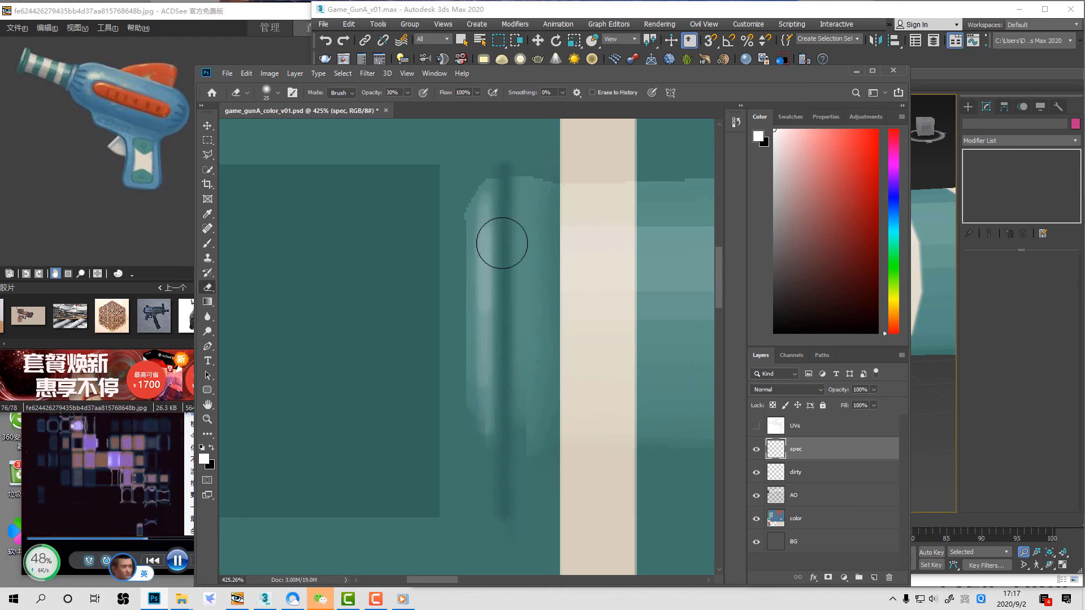
pyautogui.moveTo(485, 318)
pyautogui.mouseDown()
pyautogui.moveTo(489, 436)
pyautogui.moveTo(484, 300)
pyautogui.mouseUp()
pyautogui.press('1')
pyautogui.hotkey('alt', 'Tab')
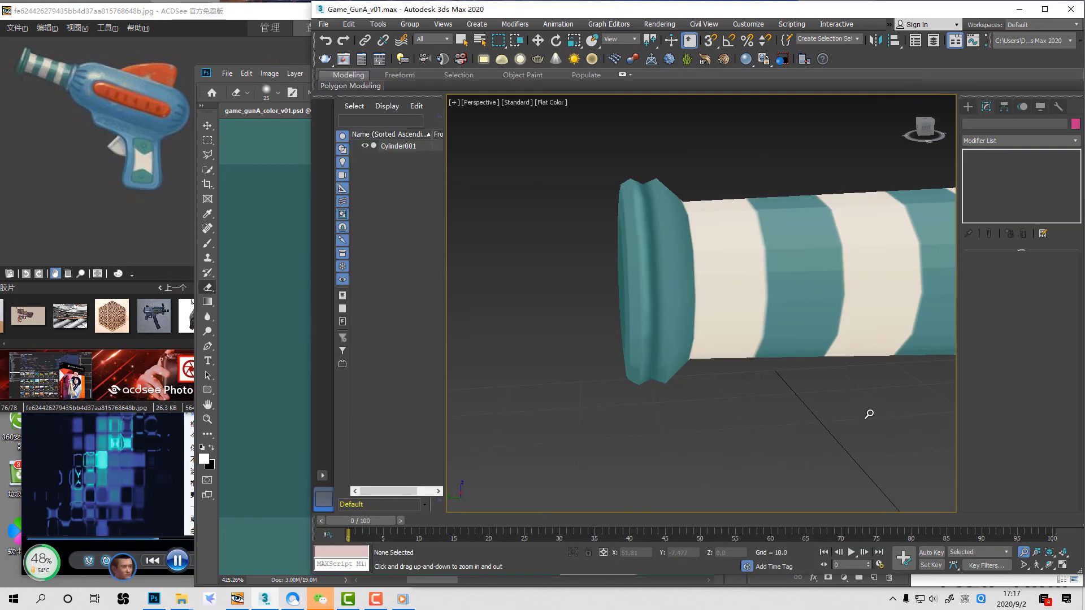
pyautogui.scroll(-6, 859, 404)
pyautogui.moveTo(852, 395)
pyautogui.mouseDown(button='middle')
pyautogui.moveTo(835, 373)
pyautogui.moveTo(714, 360)
pyautogui.mouseUp(button='middle')
pyautogui.hotkey('alt', 'Tab')
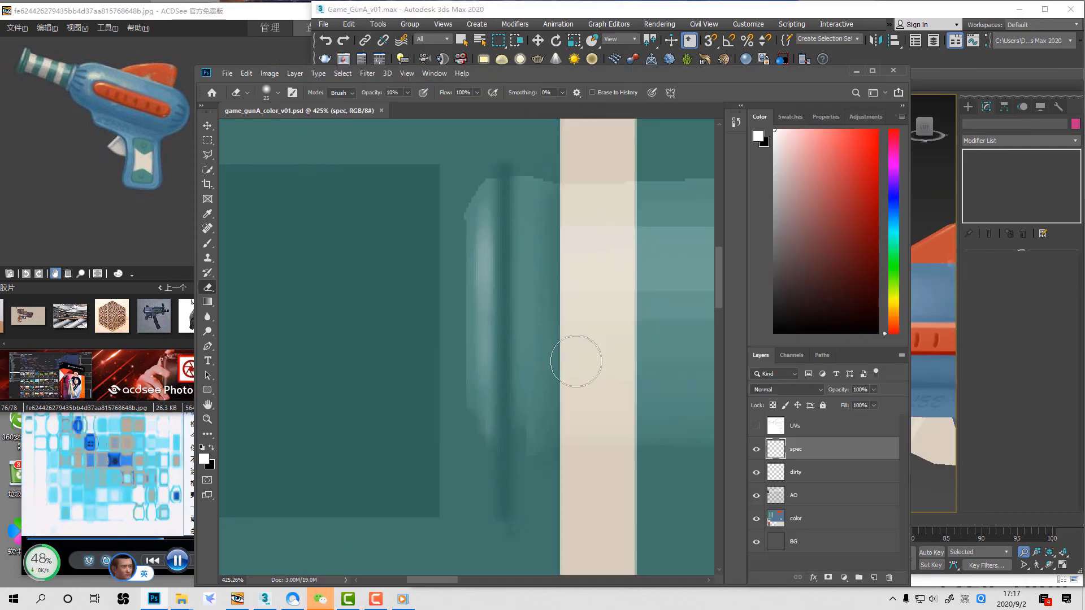
# Step: Paint broken white highlights along the barrel side of the muzzle ring's groove and check them on the 3ds Max model
pyautogui.press('b')
pyautogui.click(754, 428)
pyautogui.click(757, 428)
pyautogui.moveTo(518, 320)
pyautogui.mouseDown()
pyautogui.moveTo(519, 392)
pyautogui.moveTo(545, 381)
pyautogui.moveTo(545, 341)
pyautogui.moveTo(526, 365)
pyautogui.mouseUp()
pyautogui.press('e')
pyautogui.press('b')
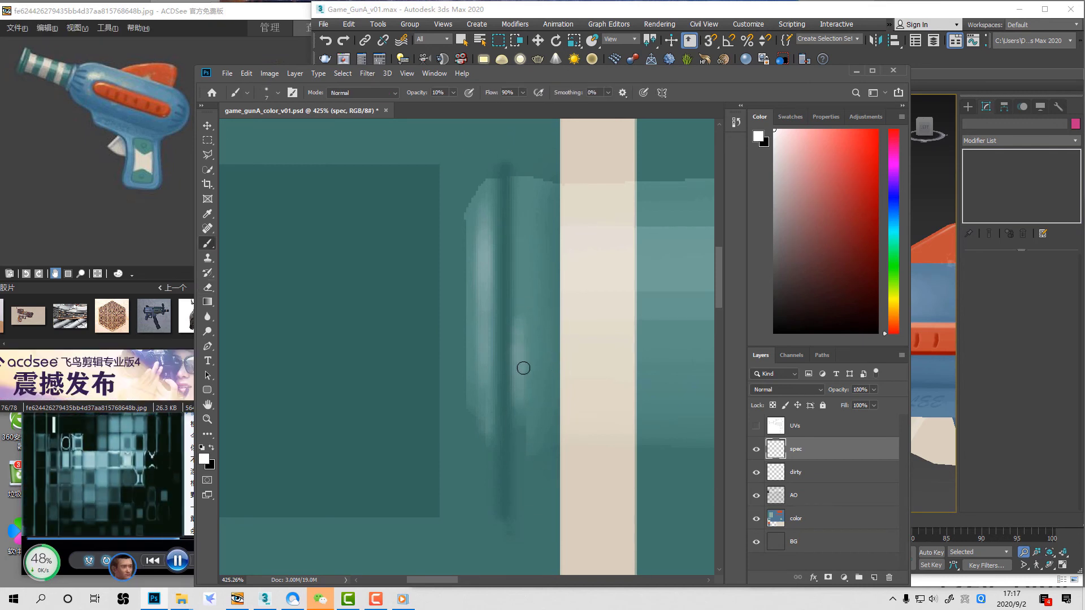
pyautogui.moveTo(517, 211); pyautogui.dragTo(519, 273)
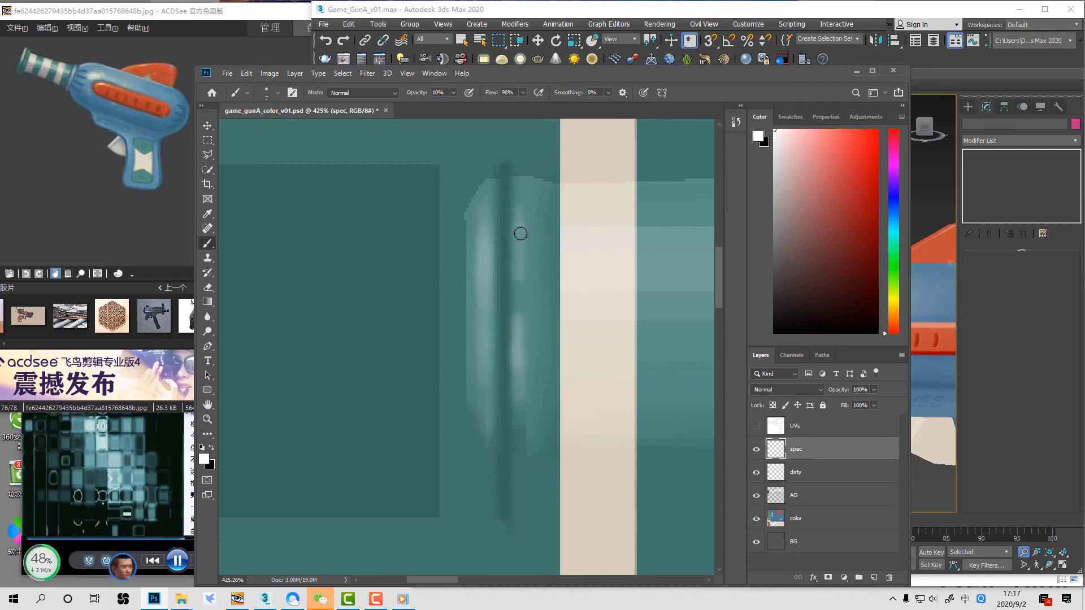
pyautogui.press('e')
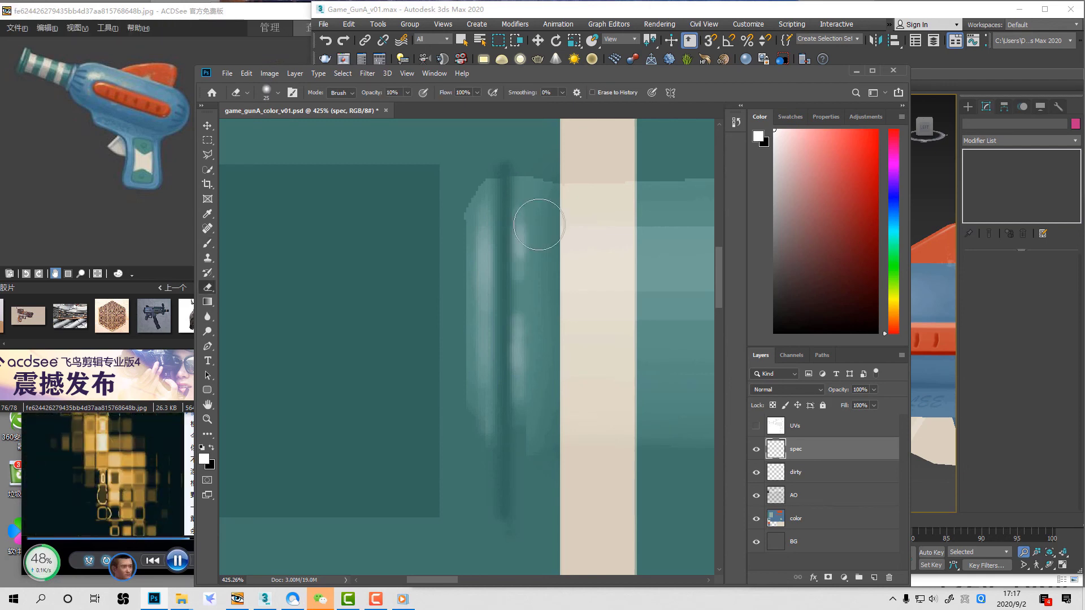
pyautogui.click(913, 372)
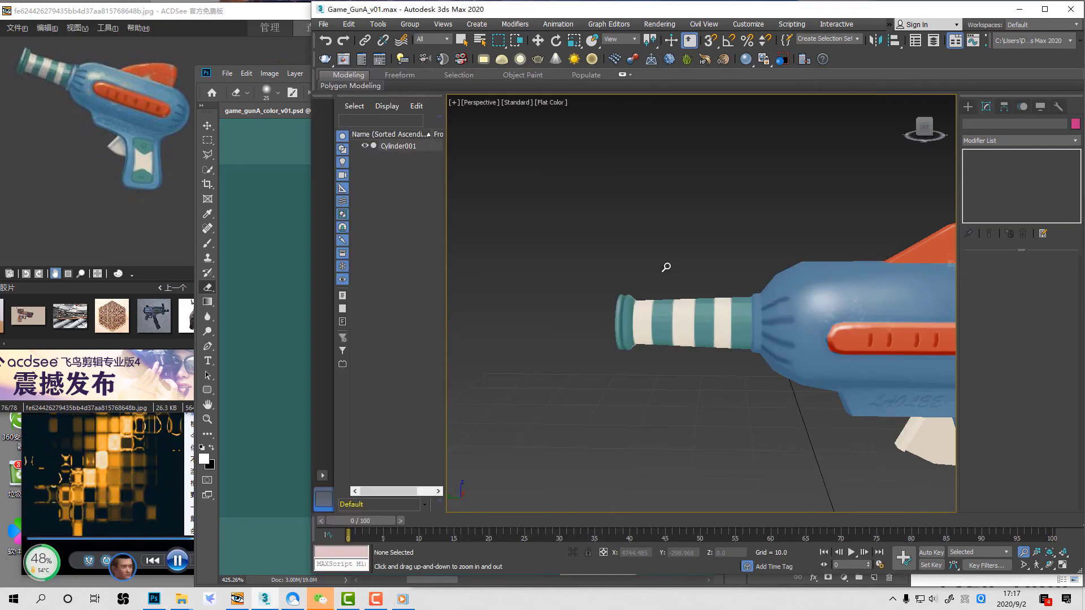
pyautogui.keyDown('alt'); pyautogui.moveTo(666, 267); pyautogui.dragTo(651, 198, button='middle'); pyautogui.keyUp('alt')
pyautogui.scroll(4, 690, 252)
pyautogui.scroll(-2, 690, 252)
pyautogui.scroll(-4, 641, 207)
# Step: Switch to Photoshop and add a new layer above spec for highlights around the gun body's red strip
pyautogui.click(283, 317)
pyautogui.keyDown('alt'); pyautogui.click(603, 395); pyautogui.keyUp('alt')
pyautogui.moveTo(626, 370); pyautogui.dragTo(113, 355)
pyautogui.keyDown('alt'); pyautogui.click(591, 351); pyautogui.keyUp('alt')
pyautogui.moveTo(591, 349); pyautogui.dragTo(393, 345)
pyautogui.keyDown('alt'); pyautogui.click(576, 324); pyautogui.keyUp('alt')
pyautogui.moveTo(620, 329); pyautogui.dragTo(476, 330)
pyautogui.hotkey('ctrl', 'shift', 'alt', 'n')
# Step: Select the blue body area surrounding the red strip's front end with the Polygonal Lasso, leaving a narrow margin around the strip
pyautogui.press('l')
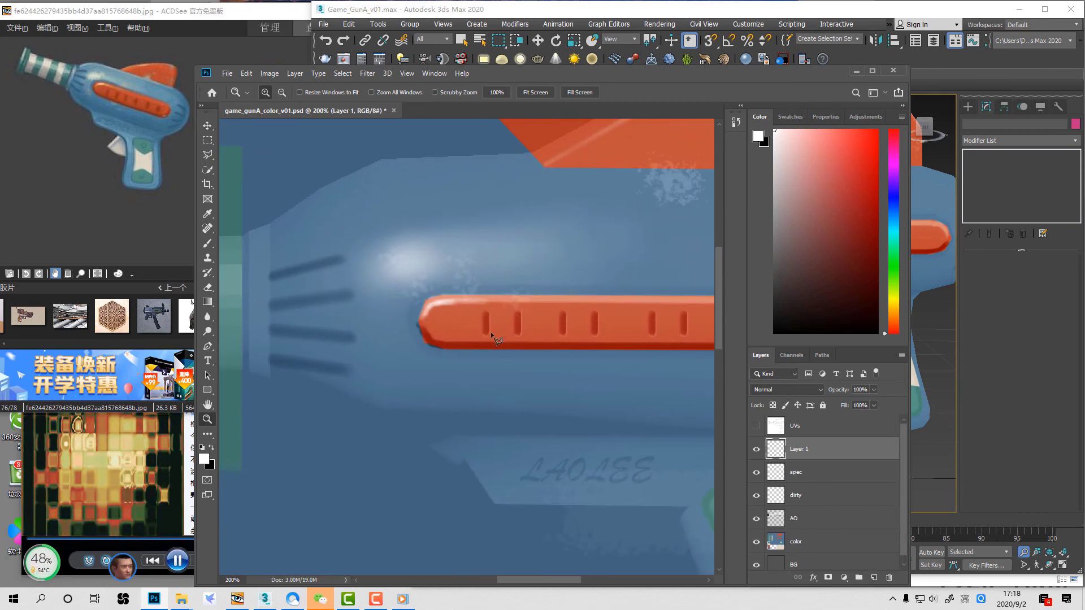
pyautogui.press('l')
pyautogui.moveTo(613, 280); pyautogui.dragTo(610, 281)
pyautogui.click(662, 288)
pyautogui.click(414, 289)
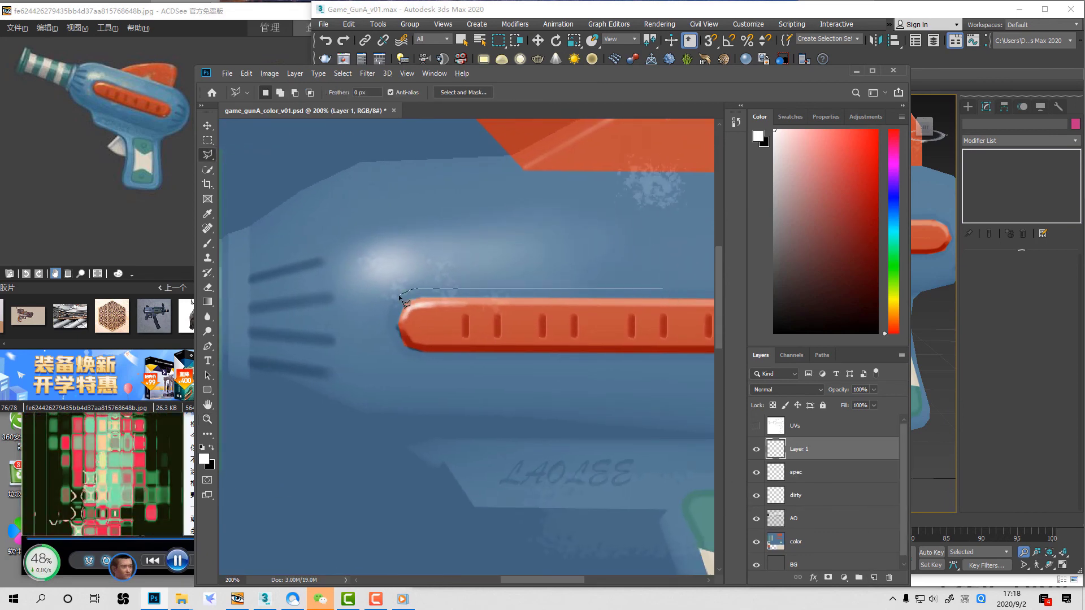
pyautogui.click(399, 295)
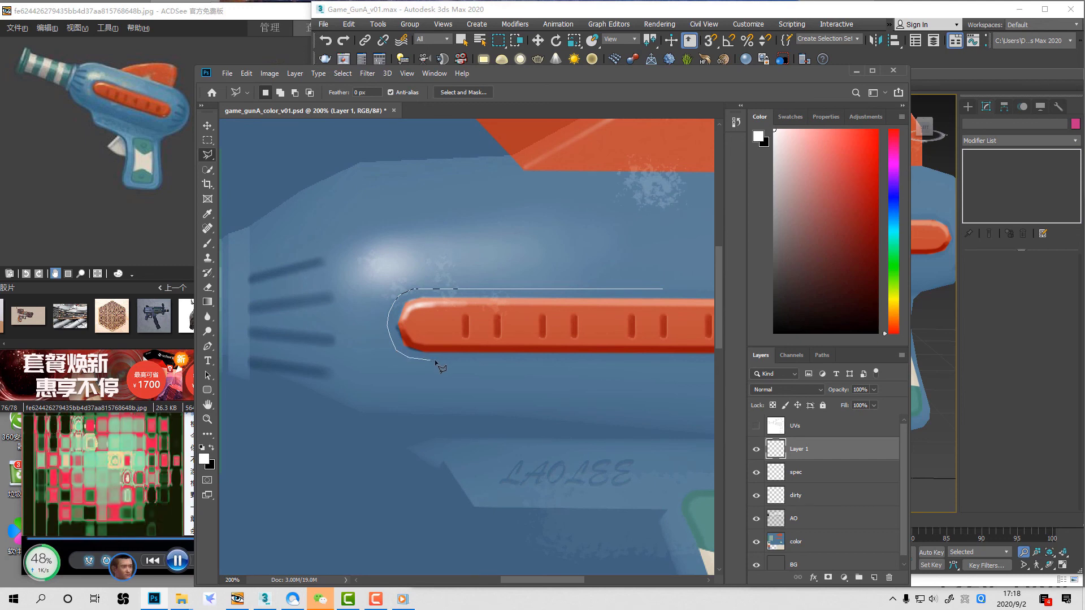
pyautogui.click(672, 361)
pyautogui.click(556, 417)
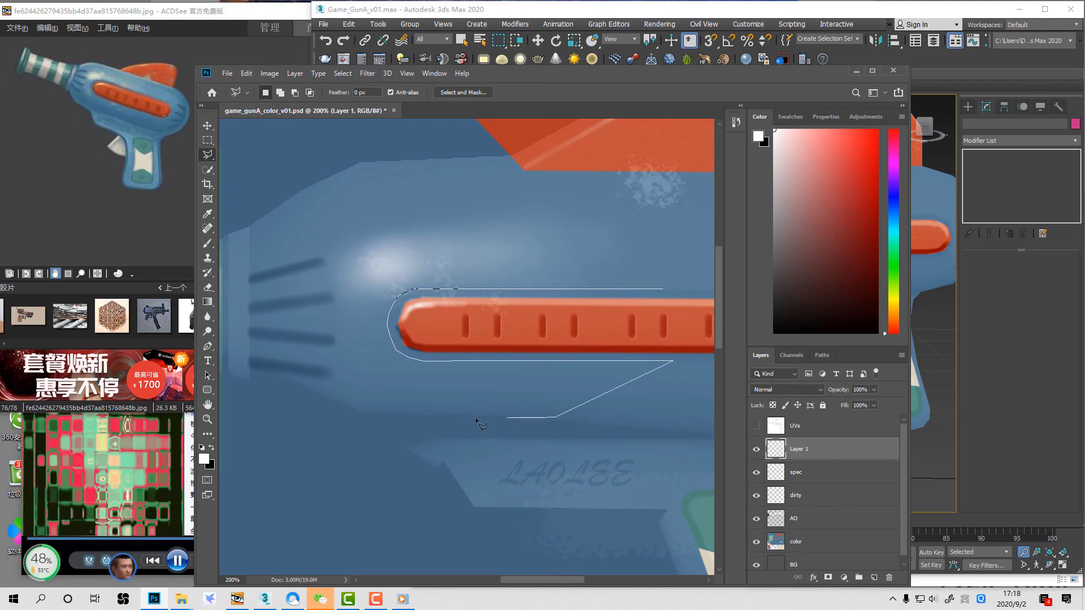
pyautogui.doubleClick(675, 259)
# Step: Hide the selection outline and paint a soft white highlight around the red strip's front end with a larger brush
pyautogui.press('b')
pyautogui.hotkey('ctrl', 'h')
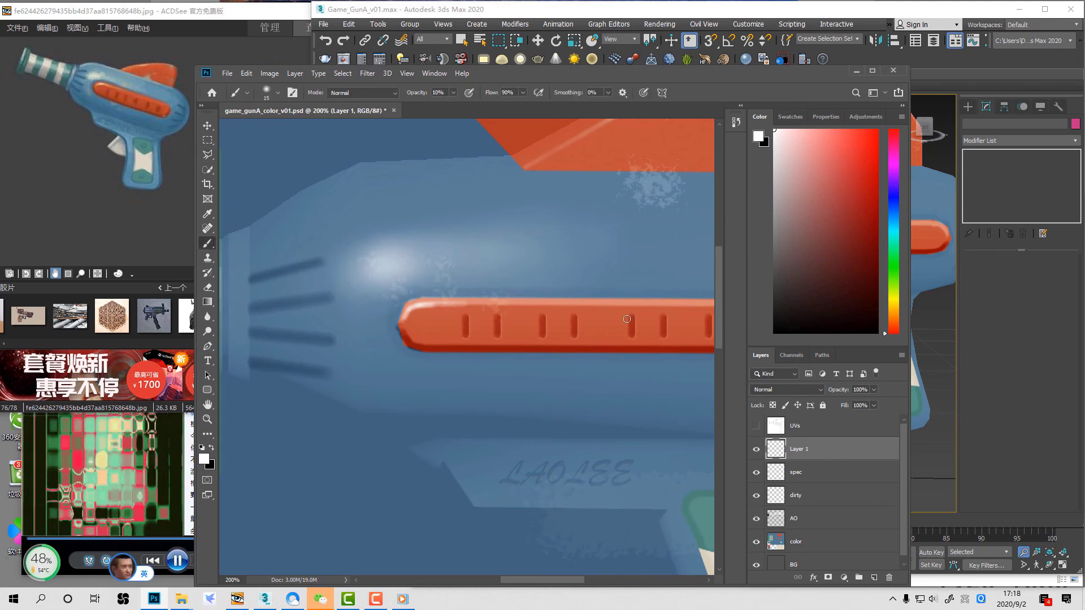
pyautogui.press(']')
pyautogui.moveTo(592, 294)
pyautogui.mouseDown()
pyautogui.moveTo(471, 294)
pyautogui.moveTo(406, 353)
pyautogui.moveTo(611, 346)
pyautogui.moveTo(400, 342)
pyautogui.mouseUp()
# Step: Set the front-end highlight layer's blending to Soft Light and merge it down into the spec layer
pyautogui.click(788, 389)
pyautogui.click(785, 449)
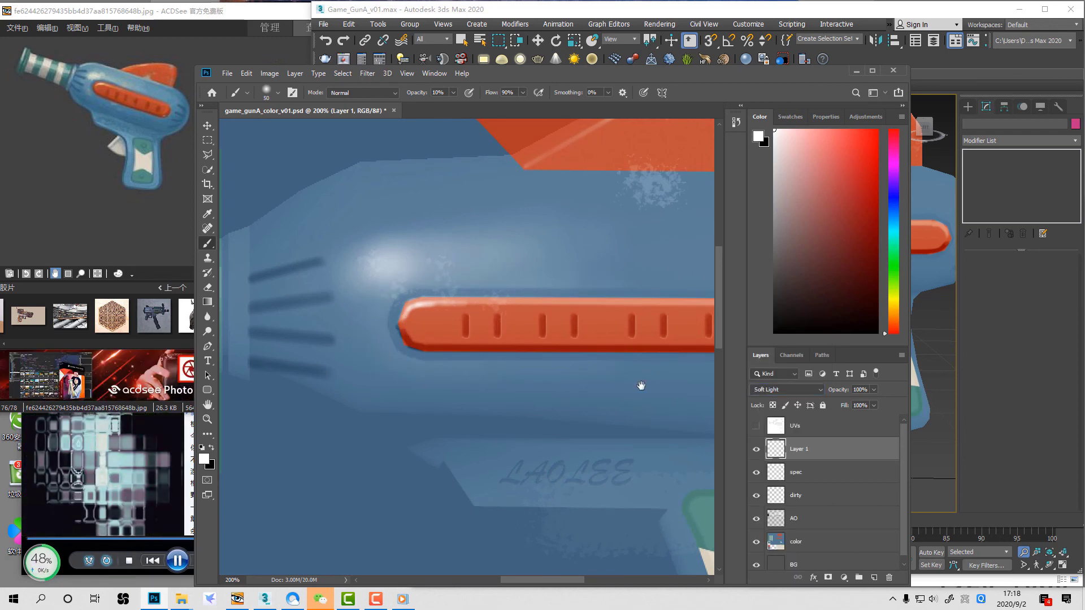
pyautogui.hotkey('ctrl', 'e')
pyautogui.hotkey('ctrl', '-')
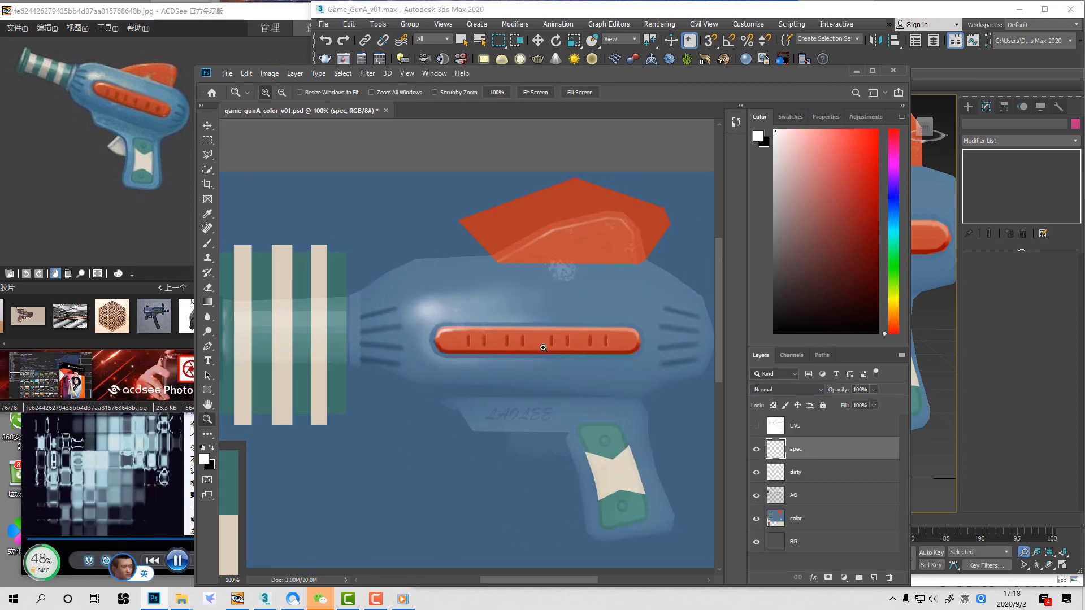
pyautogui.press('e')
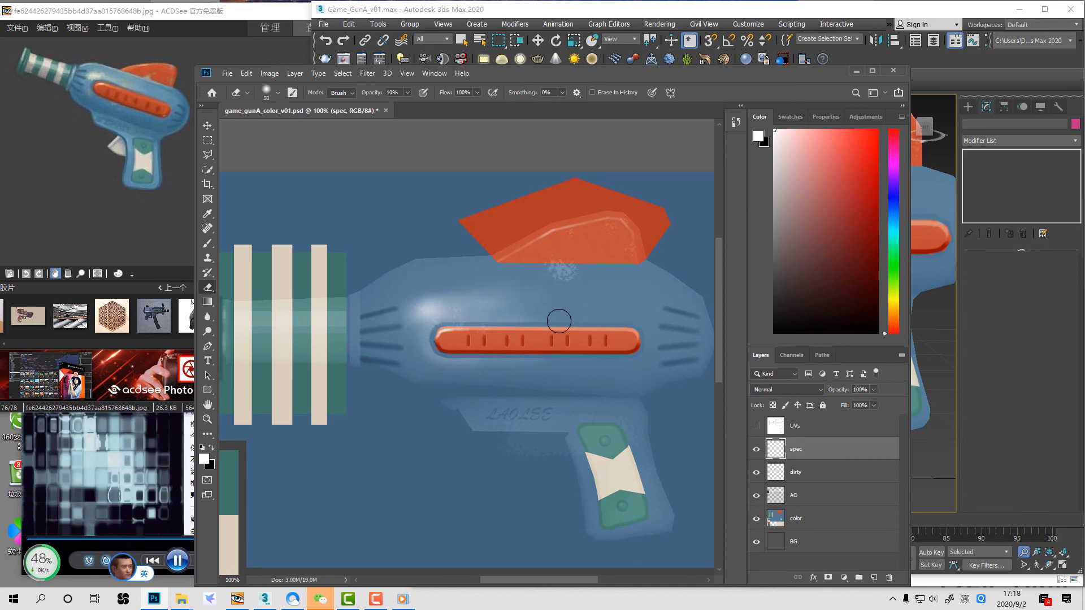
# Step: On a new layer, paint a thin white 100% opacity line below and around the red strip's rear end
pyautogui.press('z')
pyautogui.click(633, 360)
pyautogui.click(645, 330)
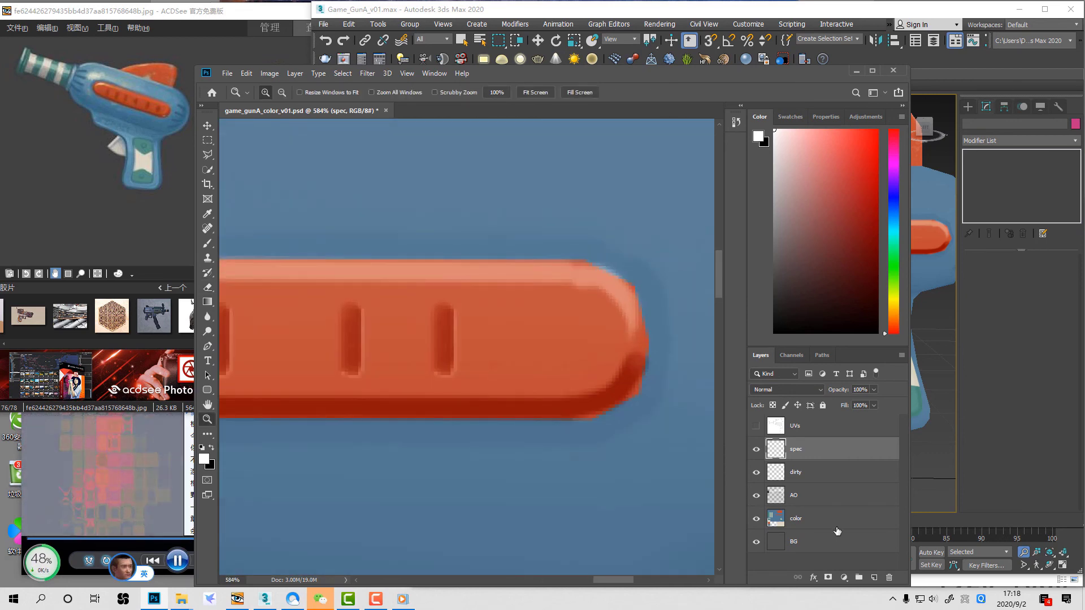
pyautogui.hotkey('ctrl', 'shift', 'alt', 'n')
pyautogui.press('b')
pyautogui.press('[')
pyautogui.press('[')
pyautogui.press('[')
pyautogui.press('[')
pyautogui.press('[')
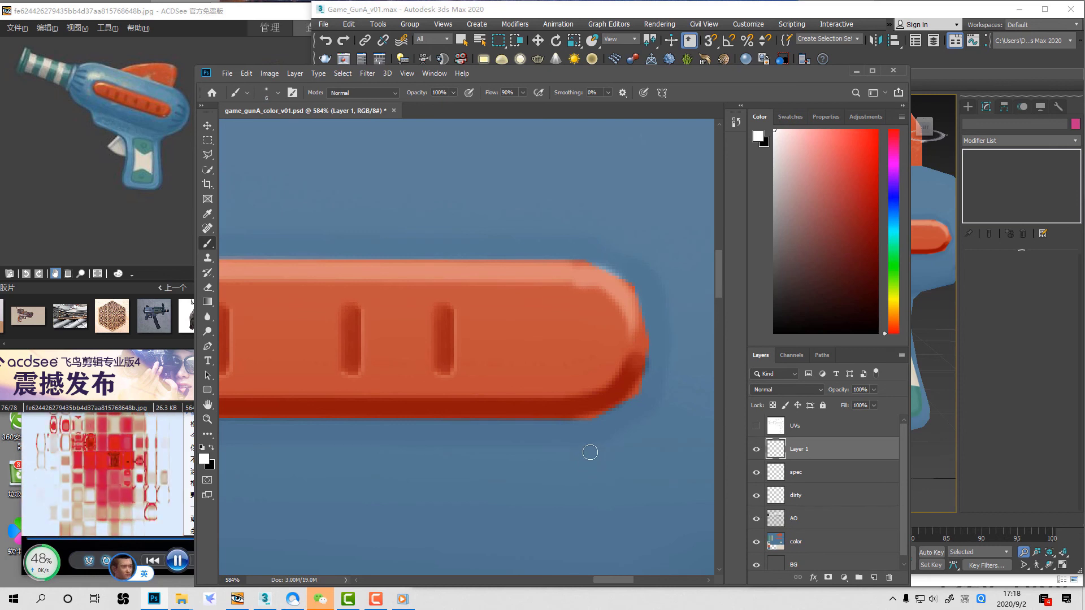
pyautogui.keyDown('shift'); pyautogui.moveTo(483, 448); pyautogui.dragTo(566, 448); pyautogui.keyUp('shift')
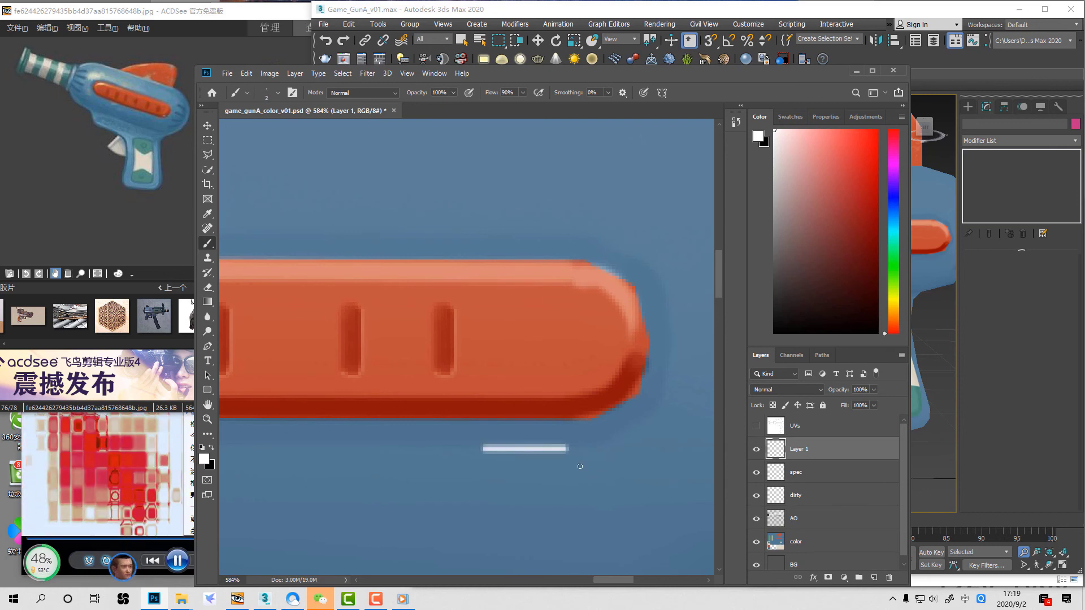
pyautogui.moveTo(667, 382); pyautogui.dragTo(672, 294)
# Step: Thin and fade both ends of the white line around the red strip's rear end with the eraser at 40% opacity
pyautogui.press('e')
pyautogui.moveTo(654, 255)
pyautogui.mouseDown()
pyautogui.moveTo(595, 237)
pyautogui.moveTo(617, 300)
pyautogui.mouseUp()
pyautogui.press('[')
pyautogui.press('[')
pyautogui.press('[')
pyautogui.press('[')
pyautogui.press('[')
pyautogui.press('[')
pyautogui.press('[')
pyautogui.moveTo(618, 262); pyautogui.dragTo(635, 382)
pyautogui.moveTo(511, 439); pyautogui.dragTo(446, 434)
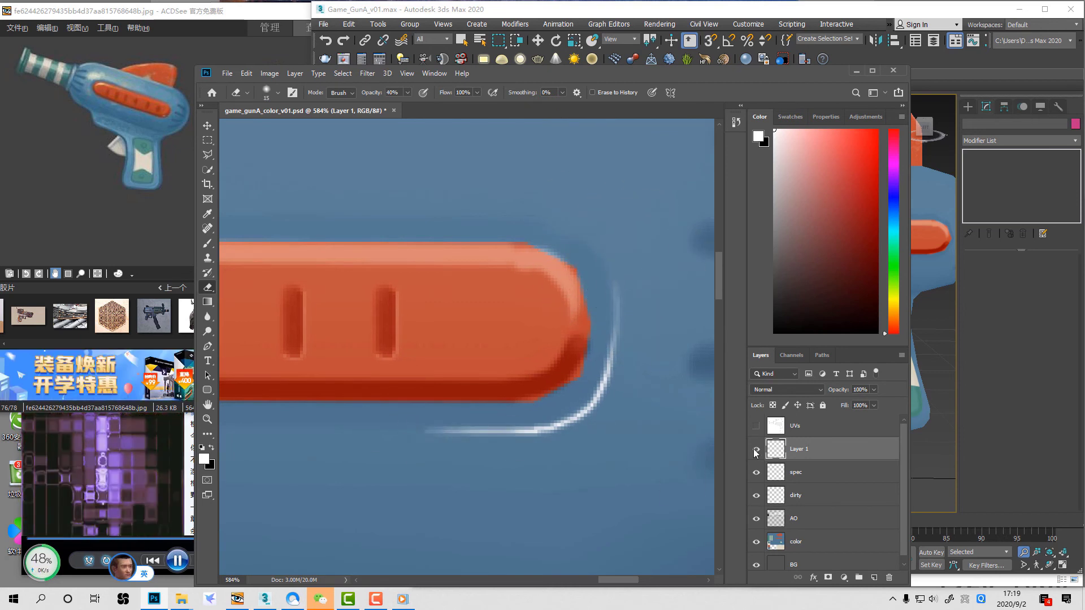
# Step: Set the rear-end line layer's blending to Soft Light and merge it down into the spec layer
pyautogui.click(787, 389)
pyautogui.click(786, 443)
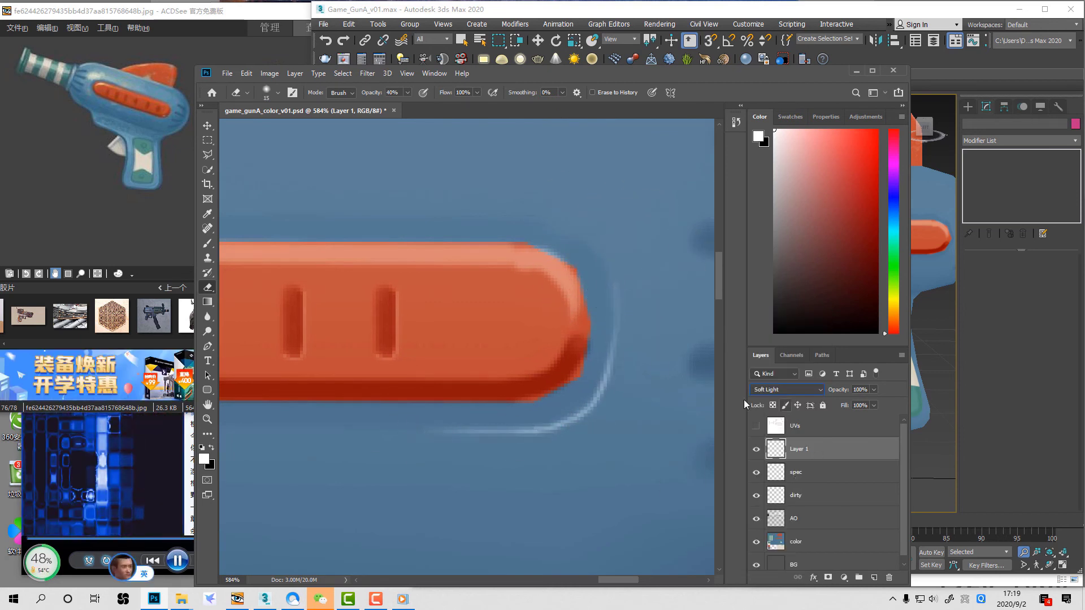
pyautogui.press('z')
pyautogui.keyDown('alt'); pyautogui.click(653, 371); pyautogui.keyUp('alt')
pyautogui.hotkey('ctrl', 'e')
# Step: Set the spec layer's blending to Overlay and check the red strip's edge highlights on the 3ds Max model
pyautogui.click(783, 390)
pyautogui.click(774, 439)
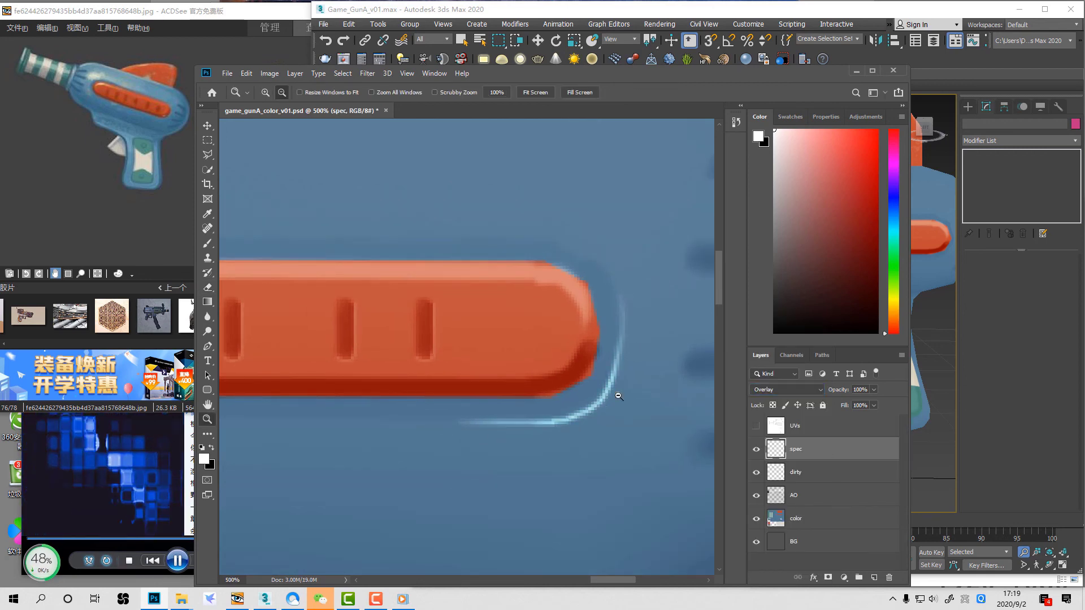
pyautogui.keyDown('alt'); pyautogui.click(618, 396); pyautogui.keyUp('alt')
pyautogui.keyDown('alt'); pyautogui.click(612, 399); pyautogui.keyUp('alt')
pyautogui.moveTo(599, 401)
pyautogui.mouseDown()
pyautogui.moveTo(452, 351)
pyautogui.moveTo(603, 382)
pyautogui.mouseUp()
pyautogui.click(446, 350)
pyautogui.click(977, 400)
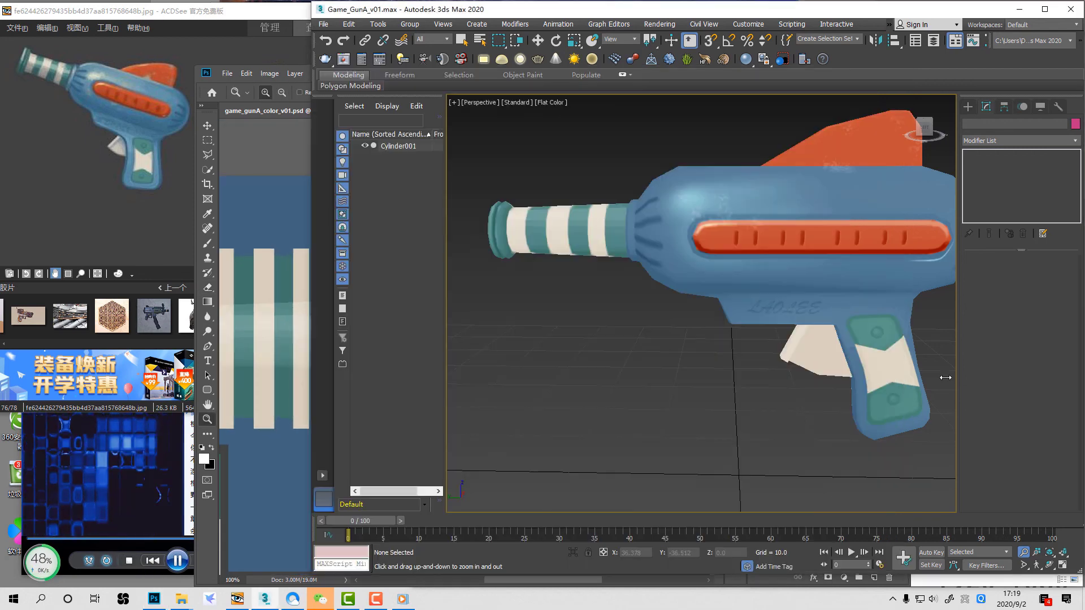
pyautogui.moveTo(945, 378); pyautogui.dragTo(870, 396, button='middle')
pyautogui.click(271, 357)
# Step: Try softening the thin highlight line at the red strip's rear end with the eraser
pyautogui.press('e')
pyautogui.keyDown('ctrl'); pyautogui.moveTo(641, 343); pyautogui.dragTo(687, 343); pyautogui.keyUp('ctrl')
pyautogui.moveTo(602, 351); pyautogui.dragTo(537, 395)
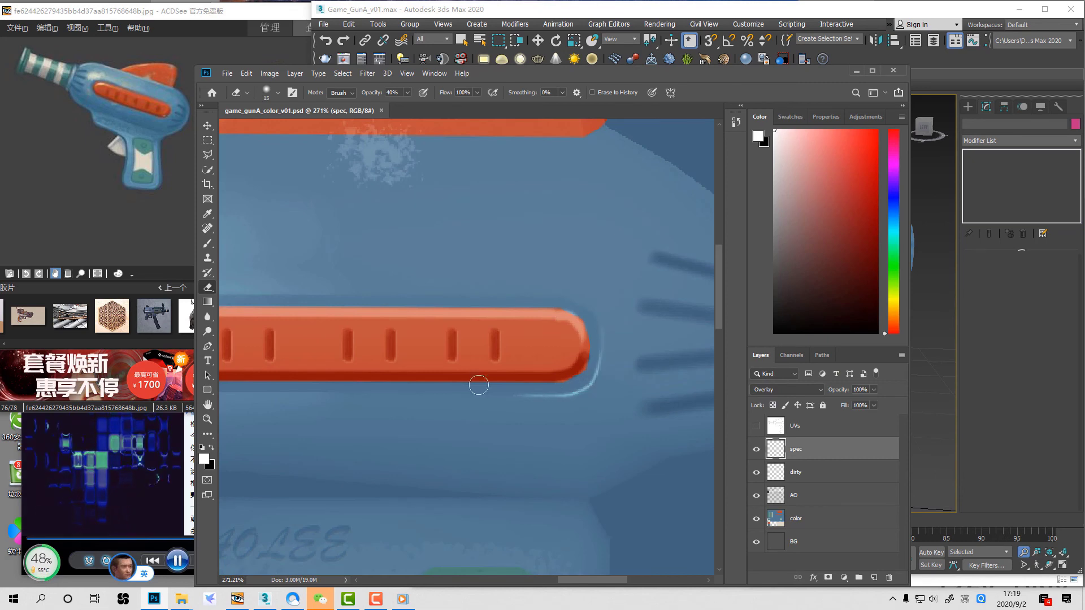
pyautogui.hotkey('ctrl', 'z')
# Step: Paint a white 10% opacity highlight on the grip's upper round rivet on the spec layer
pyautogui.press('z')
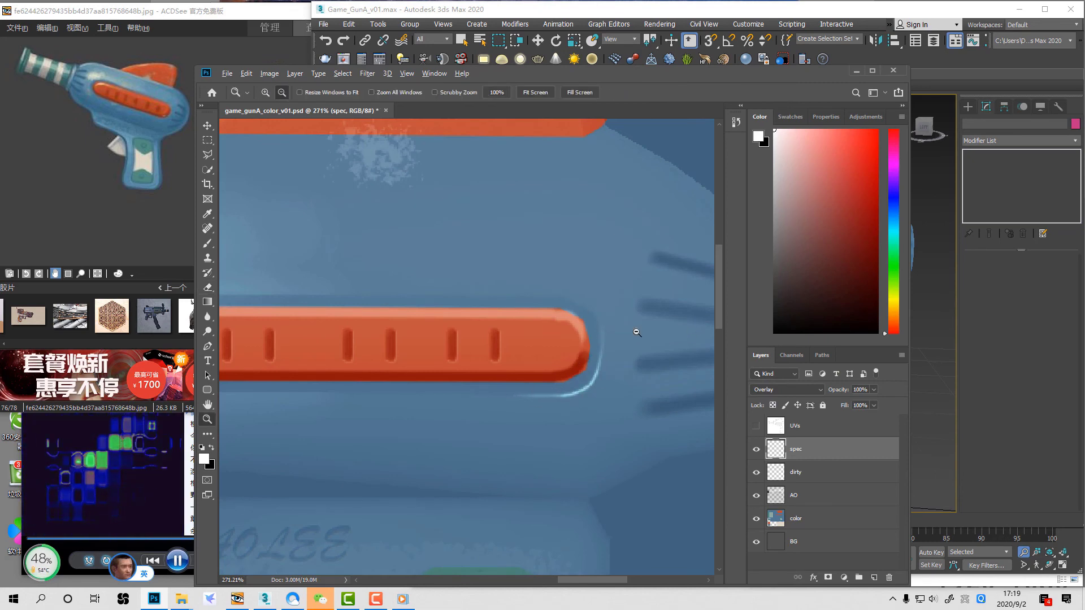
pyautogui.keyDown('alt'); pyautogui.click(636, 332); pyautogui.keyUp('alt')
pyautogui.keyDown('alt'); pyautogui.click(636, 331); pyautogui.keyUp('alt')
pyautogui.moveTo(545, 414); pyautogui.dragTo(635, 501)
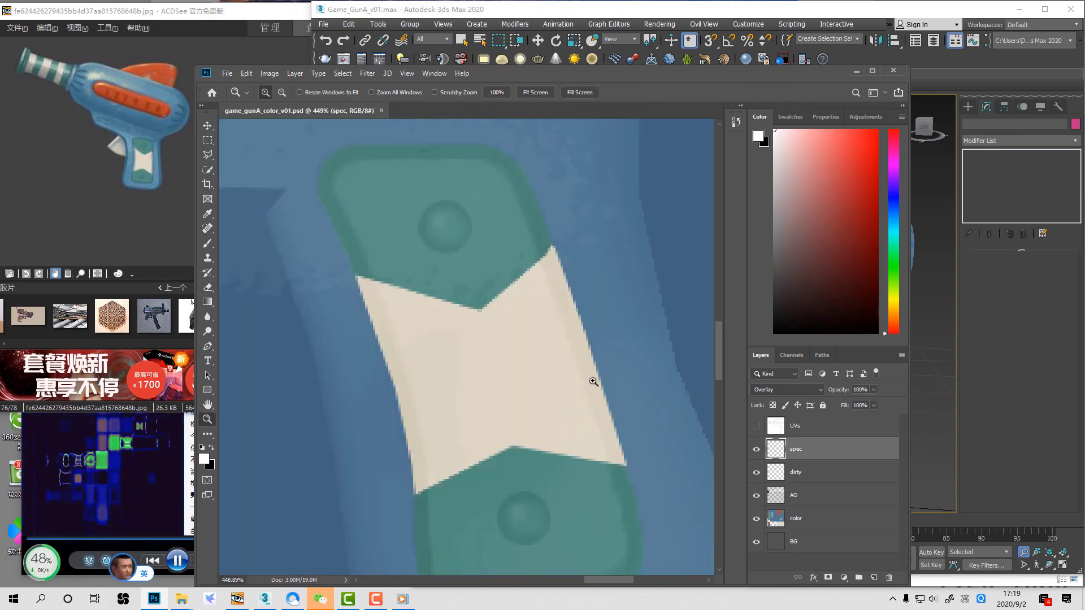
pyautogui.press('b')
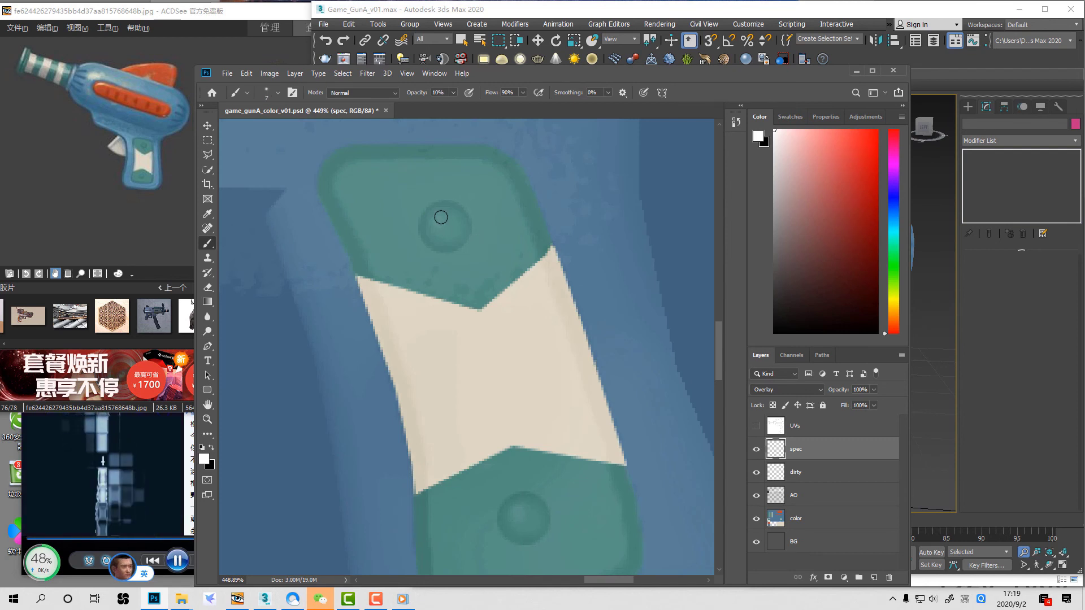
pyautogui.press('z')
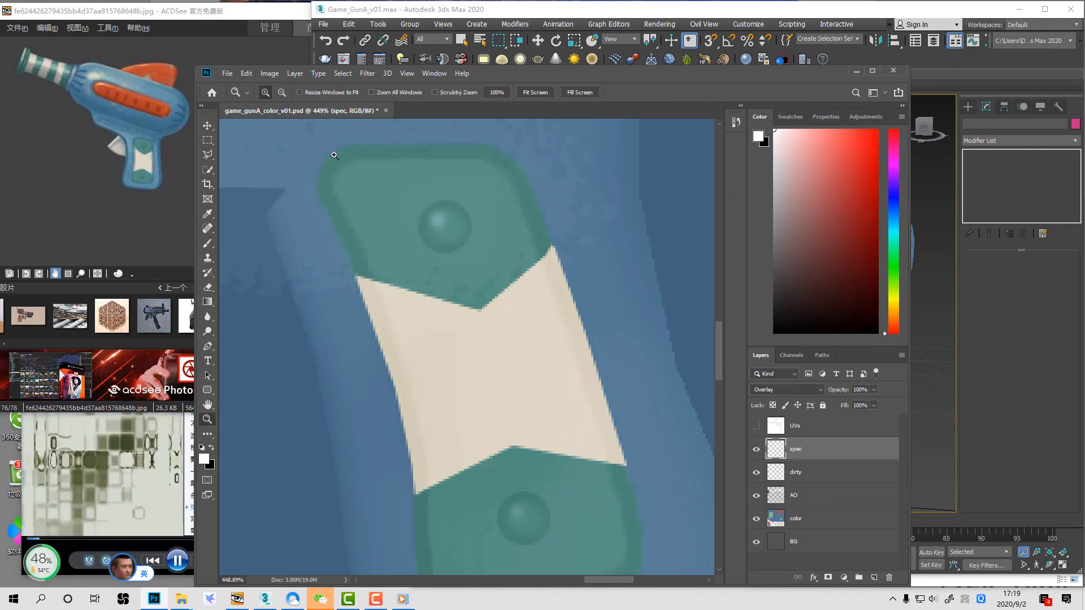
# Step: Paint a thin white rim highlight along the lower edge of the grip's upper rivet with a 1 px brush
pyautogui.moveTo(400, 141); pyautogui.dragTo(468, 189)
pyautogui.press('b')
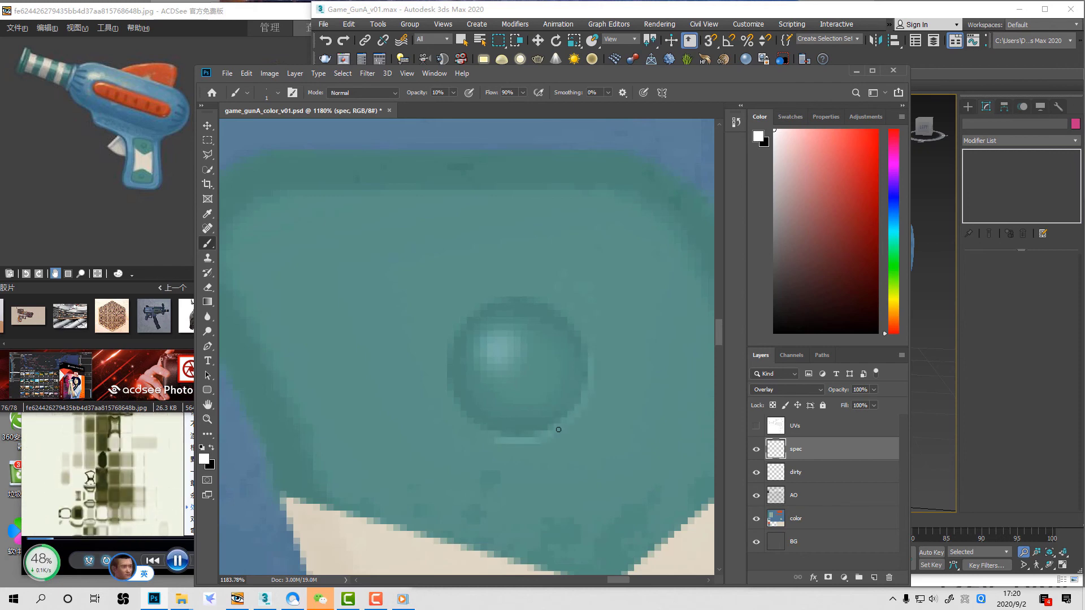
pyautogui.moveTo(534, 438); pyautogui.dragTo(551, 432)
pyautogui.press('z')
pyautogui.moveTo(605, 339); pyautogui.dragTo(569, 322)
pyautogui.moveTo(607, 364); pyautogui.dragTo(667, 429)
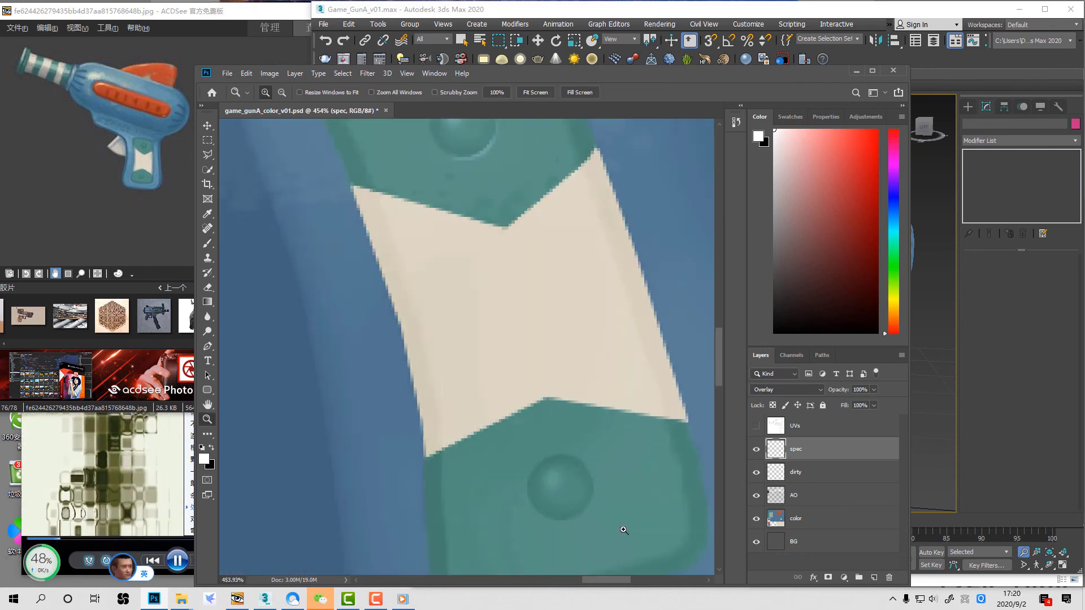
# Step: Paint a thin white rim highlight along the lower edge of the grip's lower rivet
pyautogui.moveTo(621, 534); pyautogui.dragTo(690, 557)
pyautogui.press('b')
pyautogui.hotkey('alt', 'space')
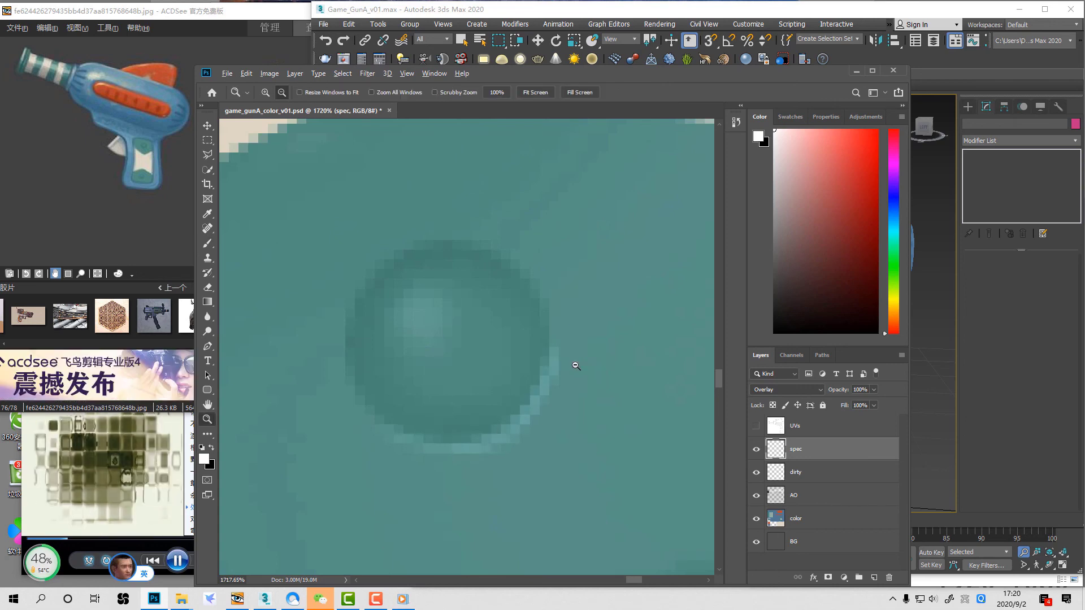
pyautogui.keyDown('alt'); pyautogui.click(575, 365); pyautogui.keyUp('alt')
pyautogui.hotkey('alt', 'space')
pyautogui.keyDown('alt'); pyautogui.click(617, 354); pyautogui.keyUp('alt')
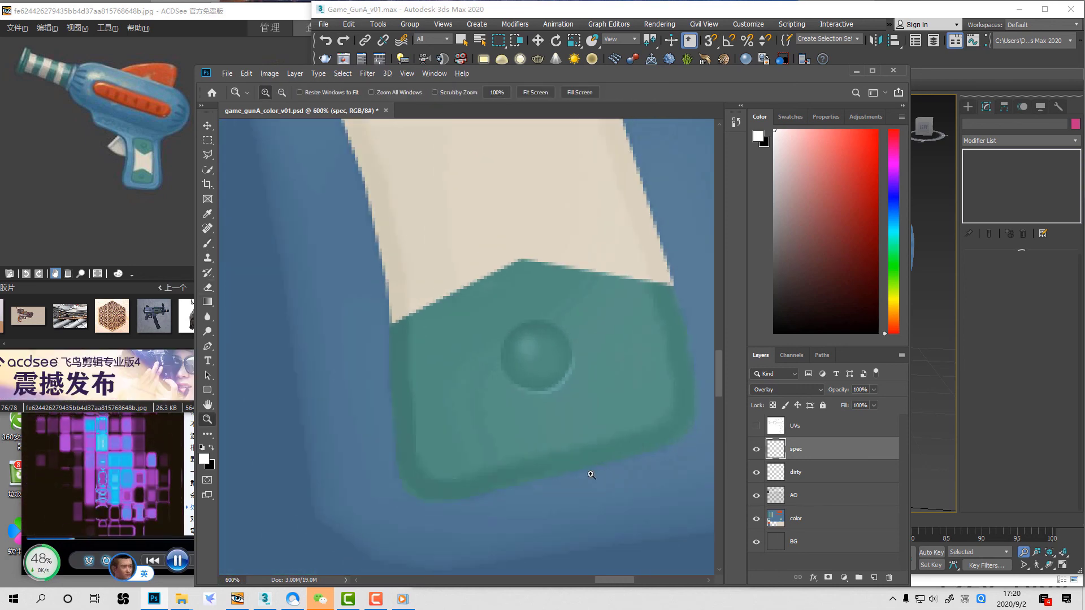
# Step: Outline the lower green grip plate's bottom edge with a thin white 10% highlight on the spec layer and a black 30% line on the AO layer
pyautogui.press('space')
pyautogui.moveTo(570, 458); pyautogui.dragTo(464, 373)
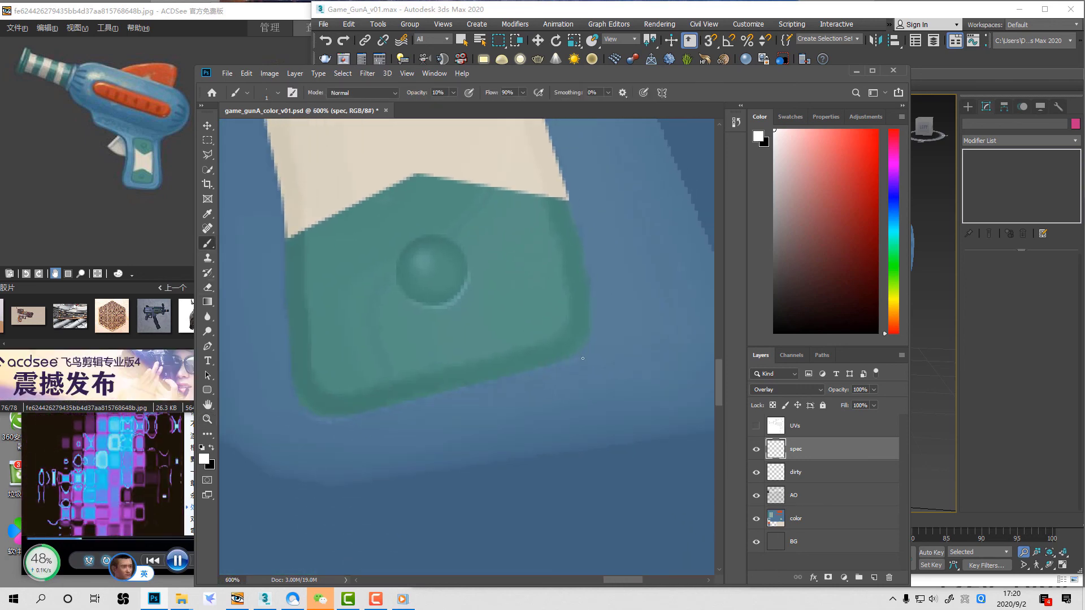
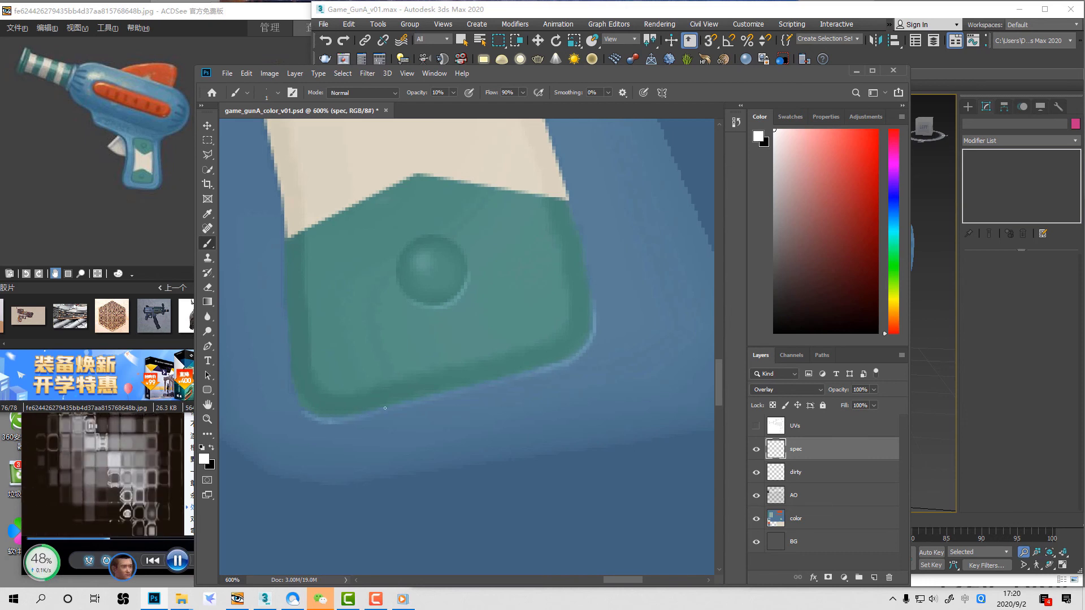
pyautogui.hotkey('alt', '[')
pyautogui.hotkey('alt', '[')
pyautogui.press('x')
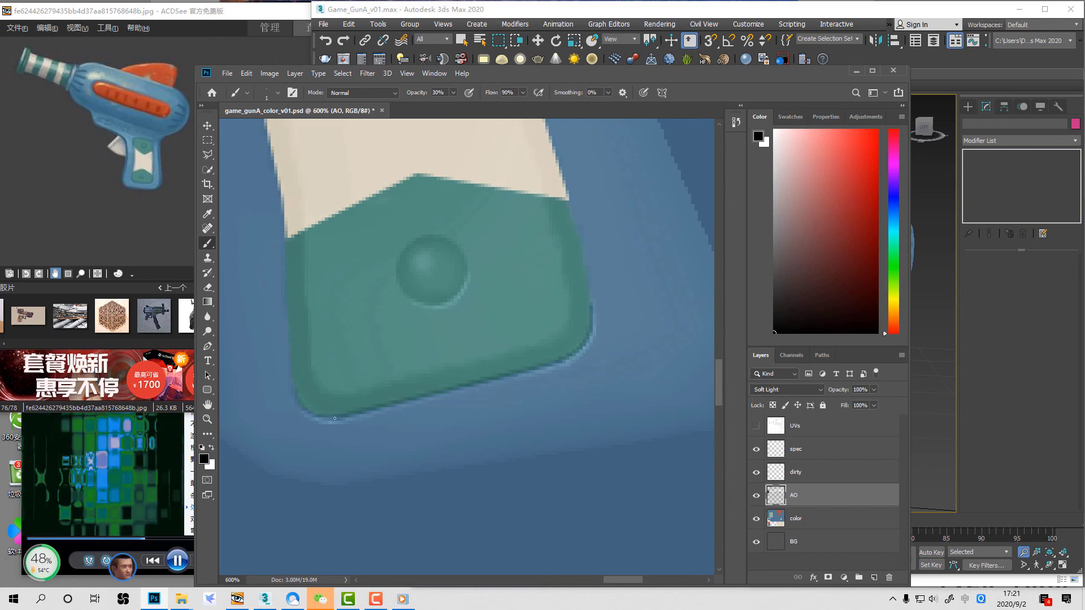
pyautogui.moveTo(602, 303); pyautogui.dragTo(600, 313)
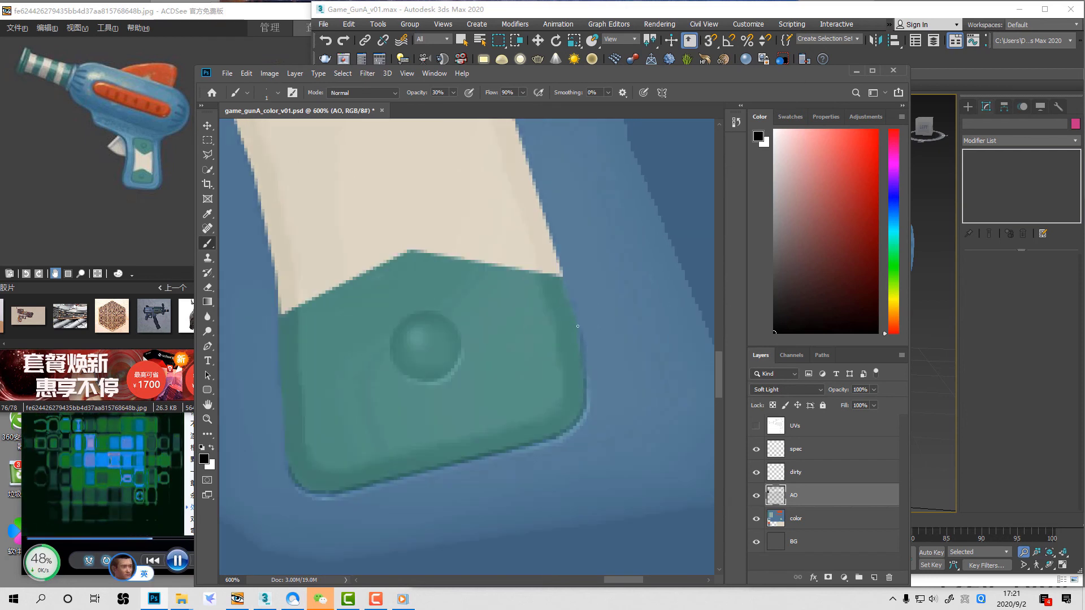
# Step: Strengthen the white highlight around the lower green plate's bottom corner and side on the spec layer at 30% opacity
pyautogui.press('x')
pyautogui.hotkey('alt', ']')
pyautogui.hotkey('alt', ']')
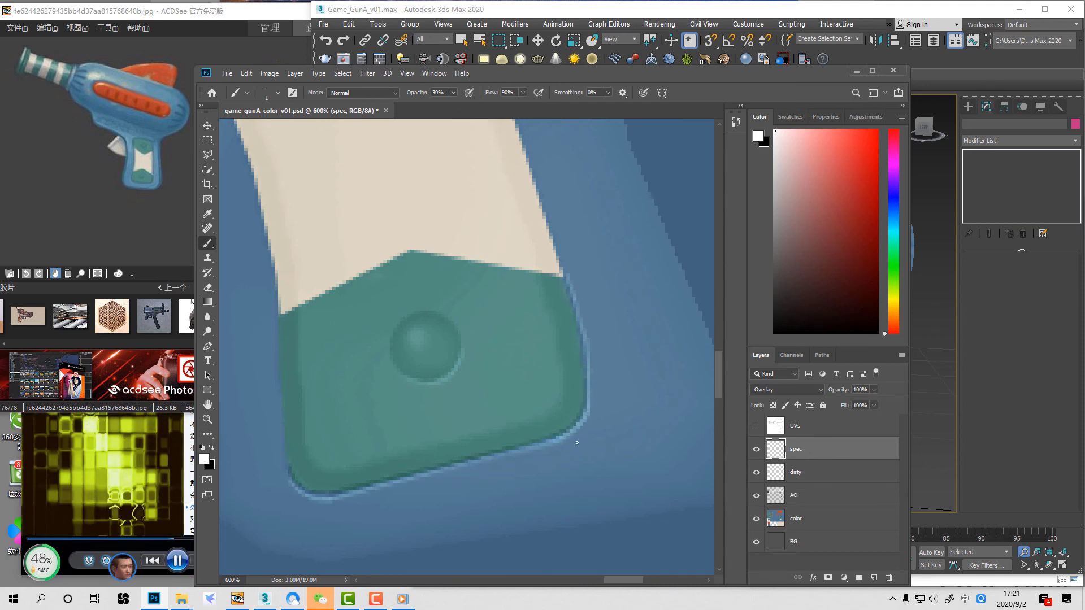
pyautogui.press('e')
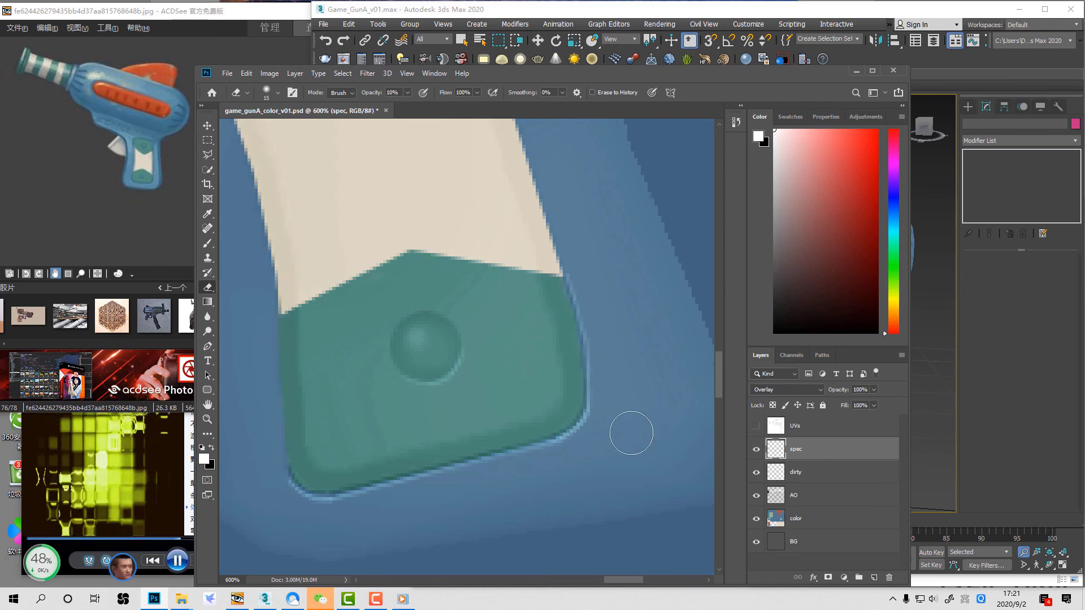
pyautogui.press('z')
pyautogui.keyDown('alt'); pyautogui.click(626, 397); pyautogui.keyUp('alt')
pyautogui.moveTo(595, 261); pyautogui.dragTo(620, 383)
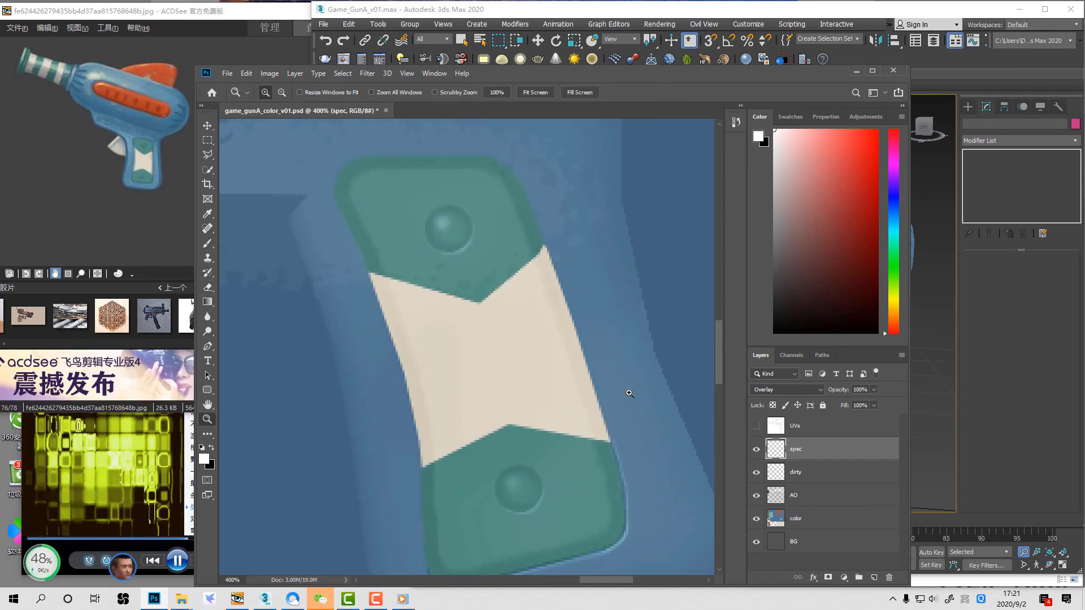
# Step: Toggle the AO and spec layers' visibility to compare the grip plate's dark outline and highlights
pyautogui.press('b')
pyautogui.click(801, 516)
pyautogui.click(801, 497)
pyautogui.click(756, 494)
pyautogui.moveTo(678, 486)
pyautogui.mouseDown()
pyautogui.moveTo(659, 390)
pyautogui.moveTo(665, 428)
pyautogui.mouseUp()
pyautogui.click(756, 449)
pyautogui.click(755, 449)
pyautogui.click(755, 495)
# Step: Paint a thin black 30% outline on the AO layer around the upper green plate and along both sides of the grip inlay
pyautogui.press('z')
pyautogui.moveTo(314, 134); pyautogui.dragTo(375, 134)
pyautogui.press('b')
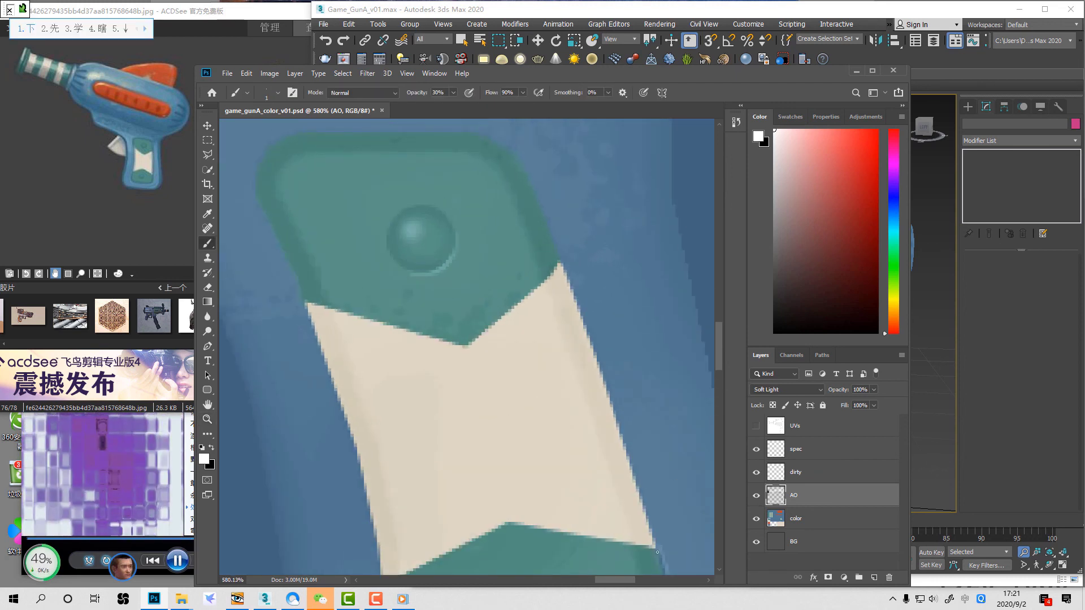
pyautogui.press('z')
pyautogui.press('x')
pyautogui.press('b')
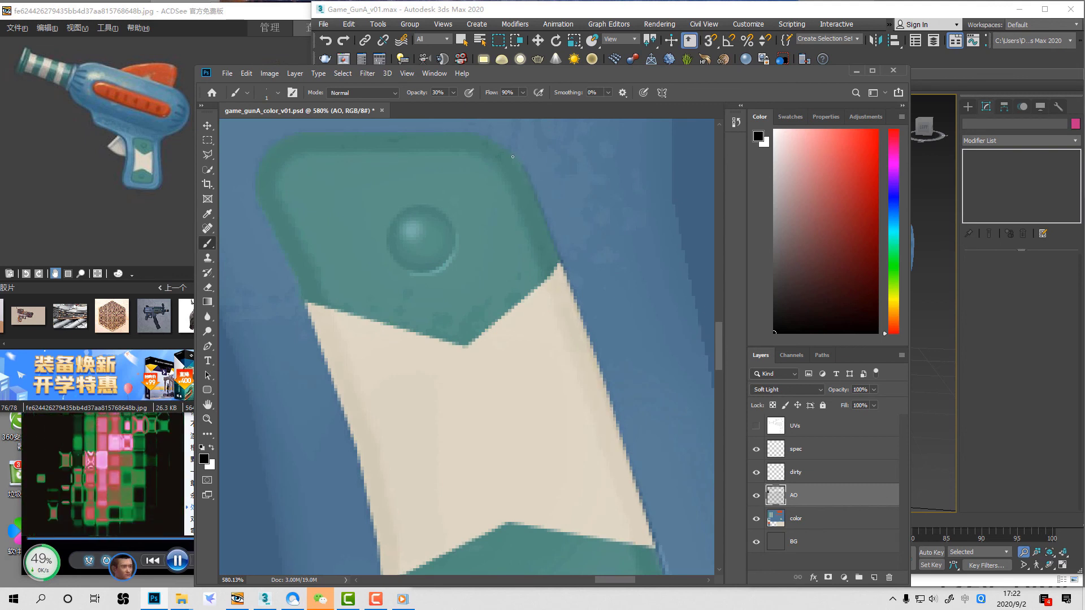
pyautogui.keyDown('shift'); pyautogui.click(299, 130); pyautogui.keyUp('shift')
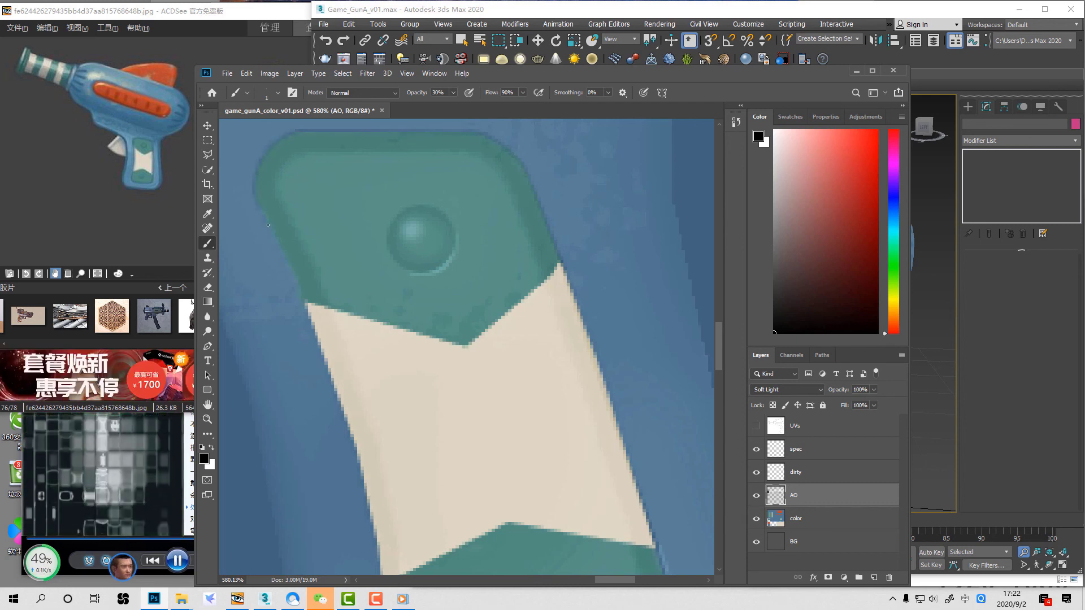
pyautogui.moveTo(318, 340); pyautogui.dragTo(353, 241)
pyautogui.press('shift')
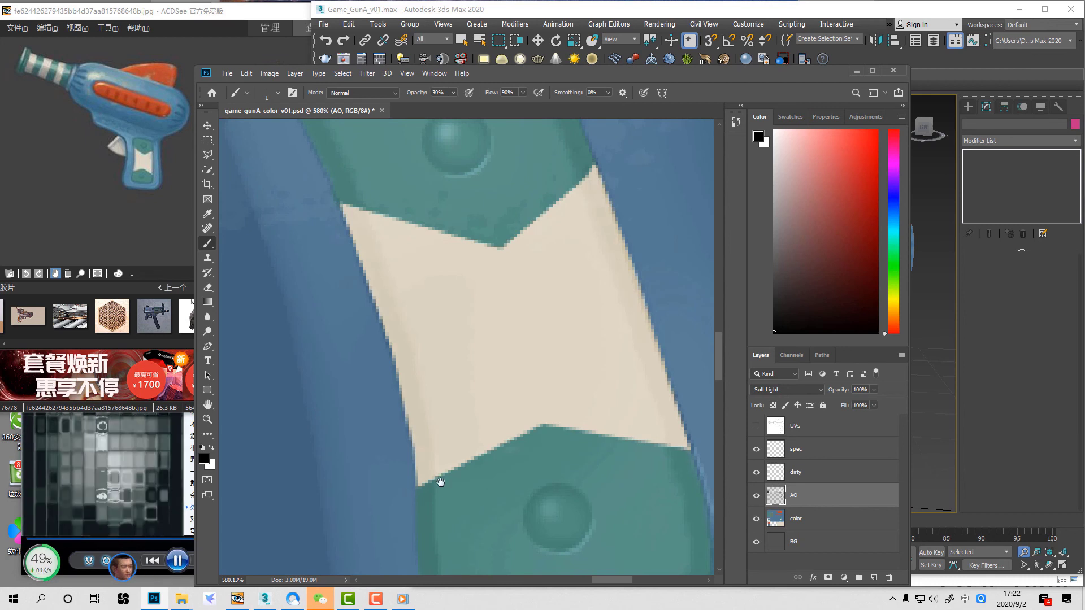
pyautogui.moveTo(419, 475); pyautogui.dragTo(429, 329)
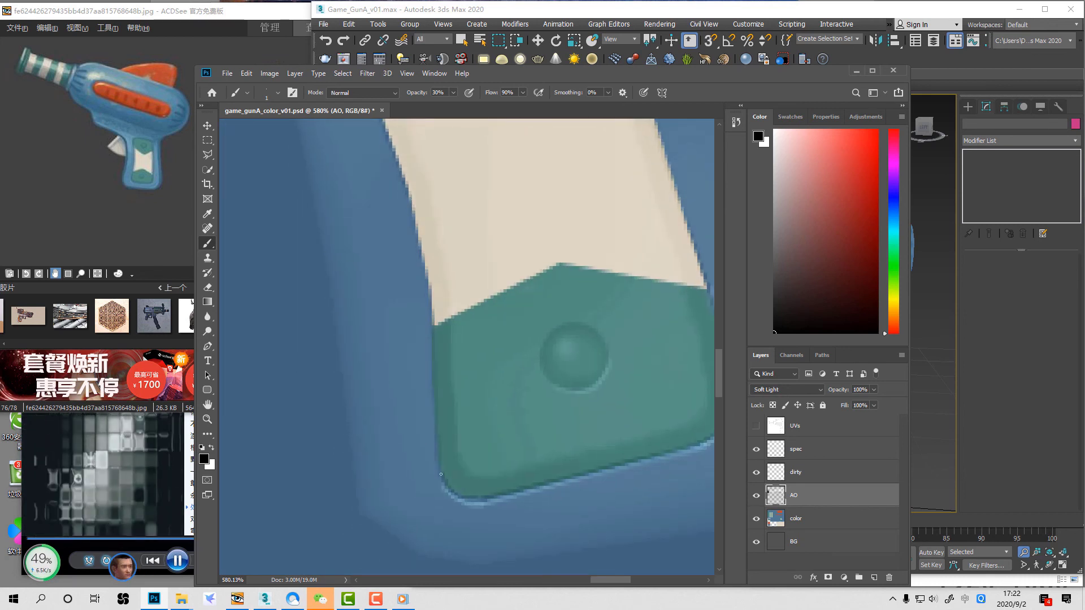
# Step: Paint thin white 10% opacity highlights along the outer contour of the whole grip inlay on the spec layer
pyautogui.press('x')
pyautogui.hotkey('alt', ']')
pyautogui.press('1')
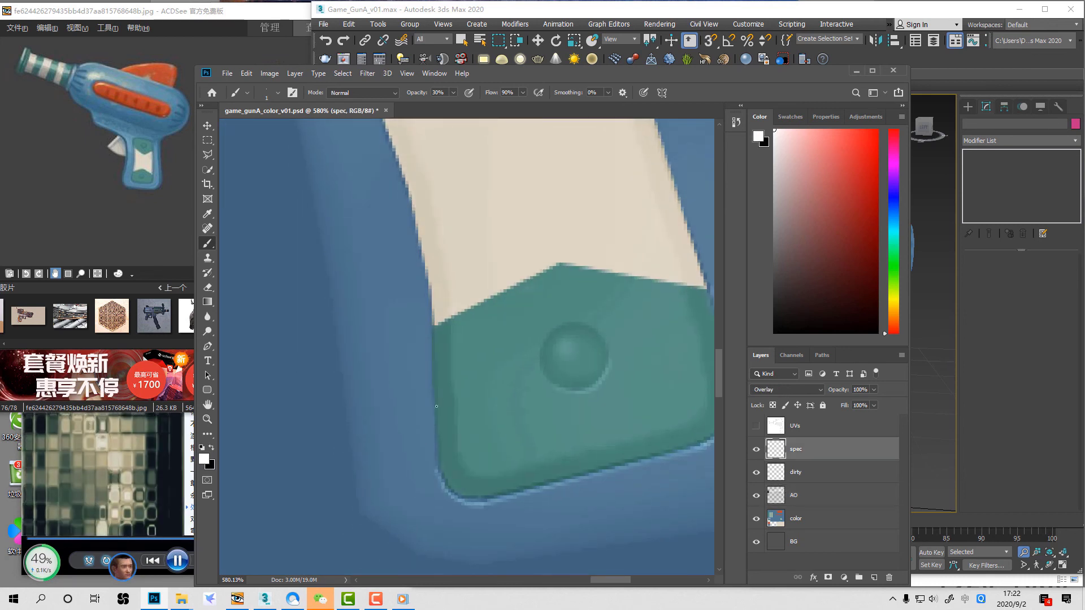
pyautogui.moveTo(712, 339); pyautogui.dragTo(605, 412)
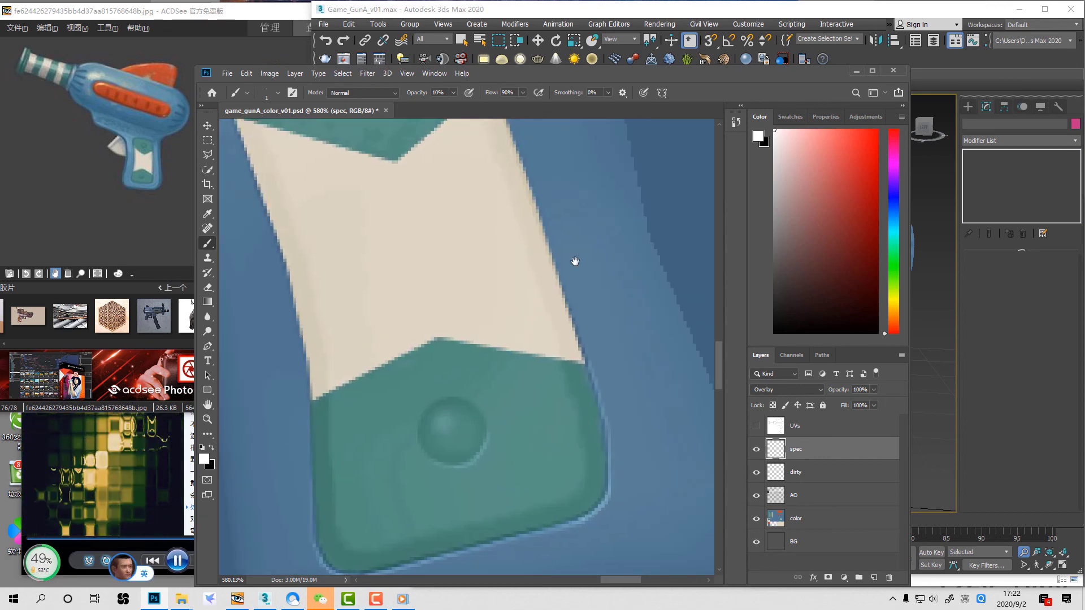
pyautogui.moveTo(575, 261); pyautogui.dragTo(619, 538)
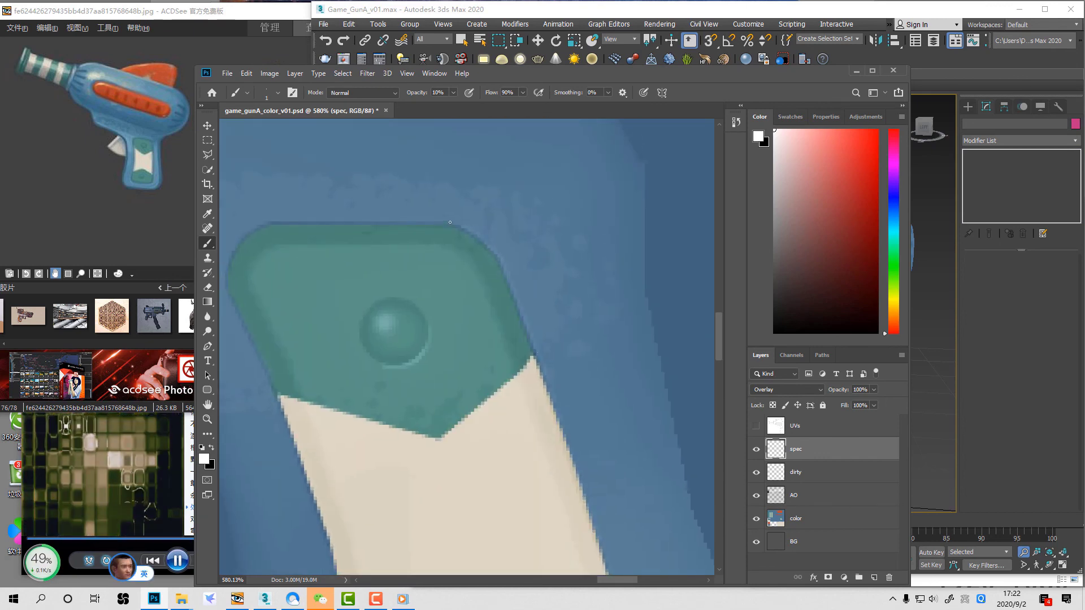
pyautogui.moveTo(394, 227); pyautogui.dragTo(467, 235)
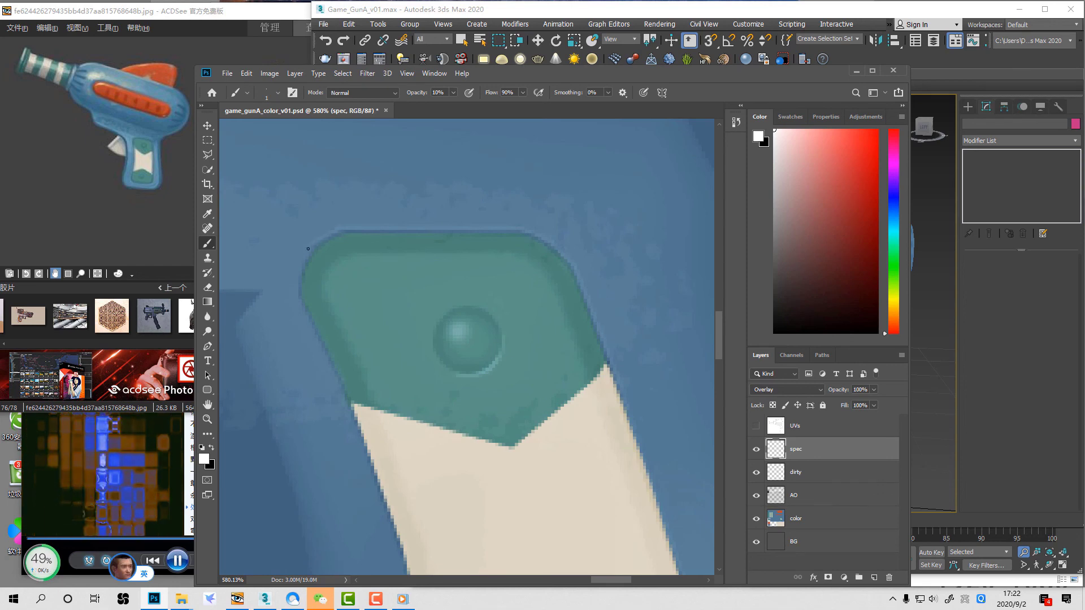
pyautogui.moveTo(334, 320); pyautogui.dragTo(361, 235)
pyautogui.moveTo(432, 400); pyautogui.dragTo(439, 245)
pyautogui.scroll(-3, 437, 346)
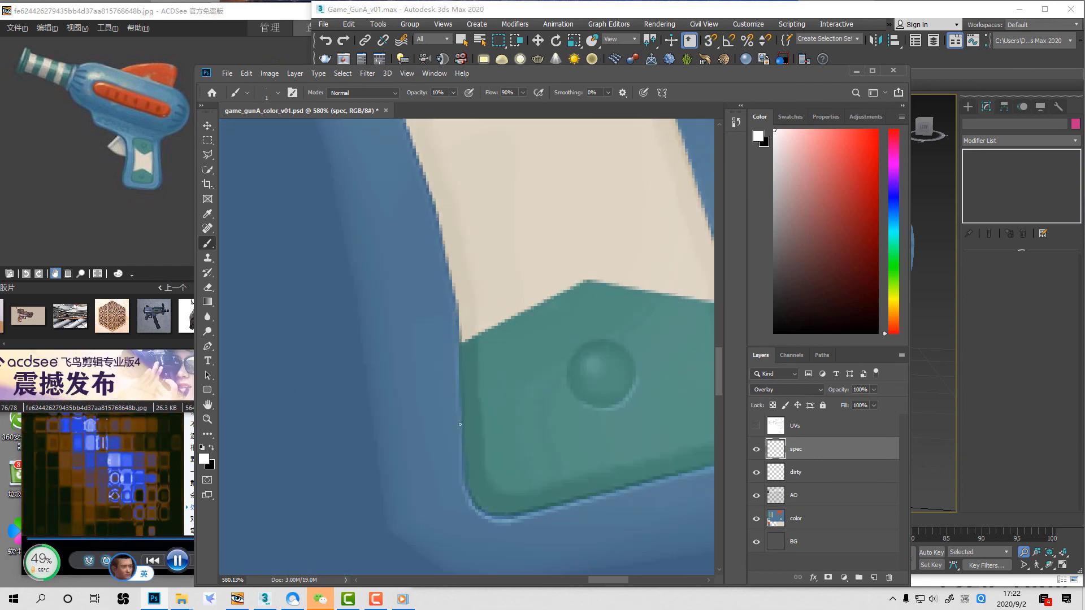
pyautogui.press('shift')
pyautogui.moveTo(564, 260); pyautogui.dragTo(535, 285)
# Step: Reset the colours to black and white and shade the lower green plate beneath the white band with a larger 11% brush on the AO layer
pyautogui.press('b')
pyautogui.keyDown('alt'); pyautogui.click(651, 488); pyautogui.keyUp('alt')
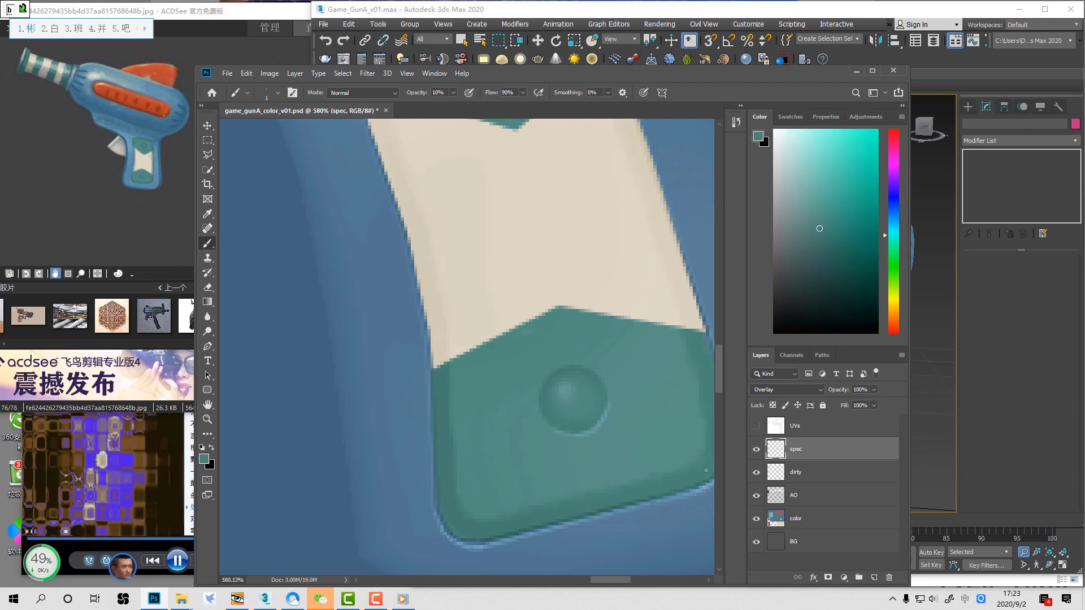
pyautogui.press('d')
pyautogui.press('shift')
pyautogui.press('d')
pyautogui.press('x')
pyautogui.click(793, 501)
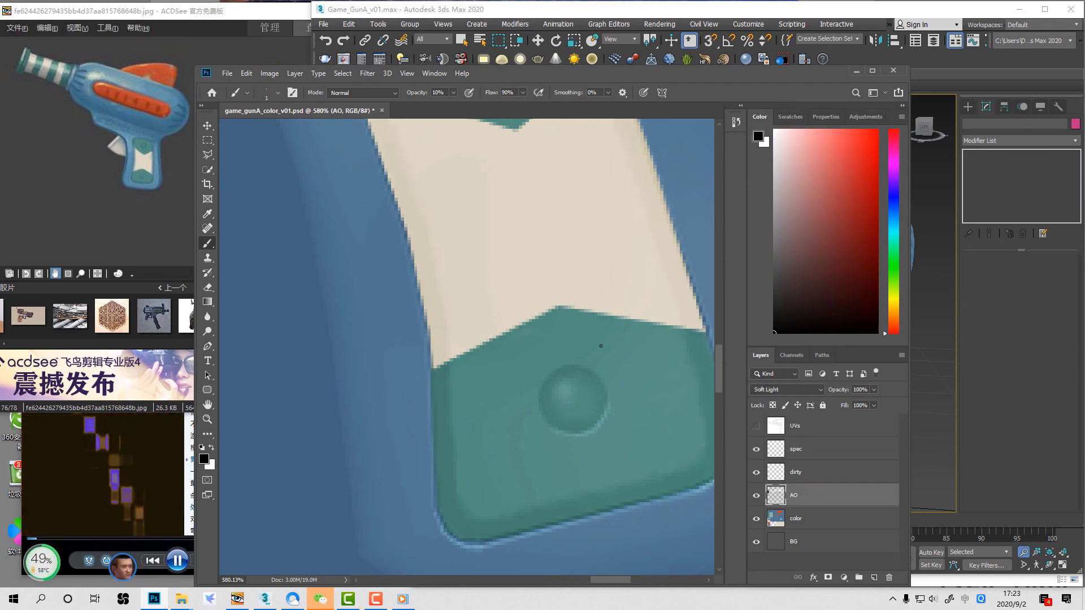
pyautogui.press('1')
pyautogui.press('1')
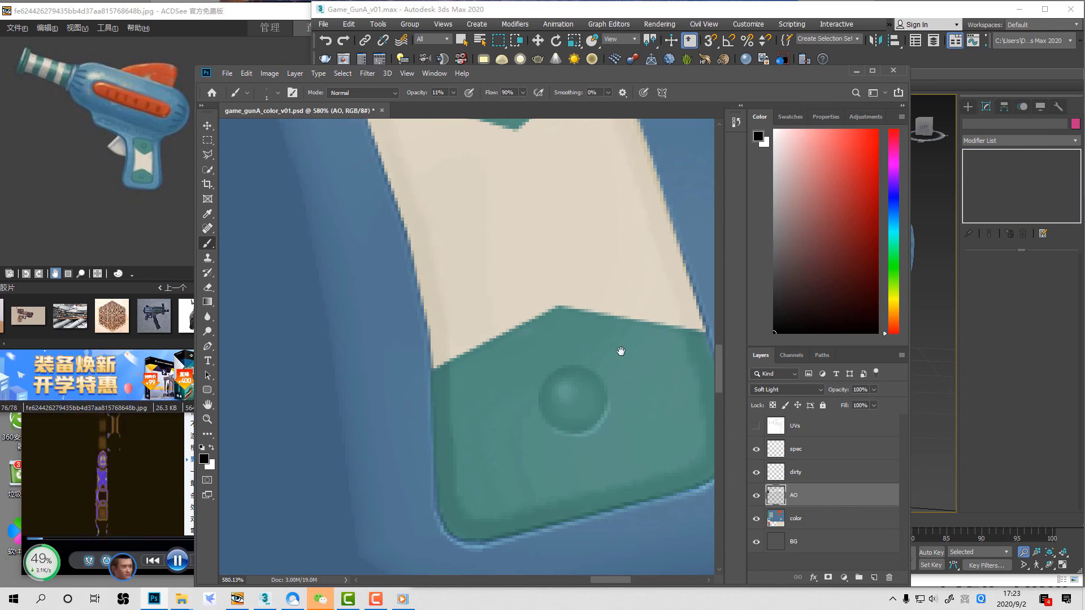
pyautogui.press(']')
pyautogui.press(']')
pyautogui.press(']')
pyautogui.press(']')
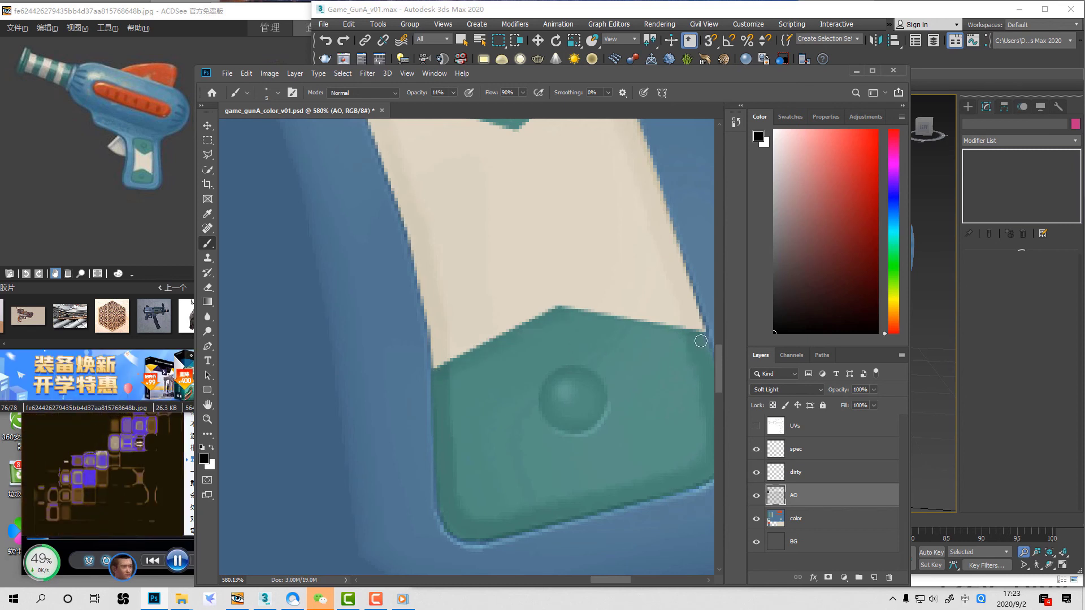
pyautogui.moveTo(598, 200); pyautogui.dragTo(591, 424)
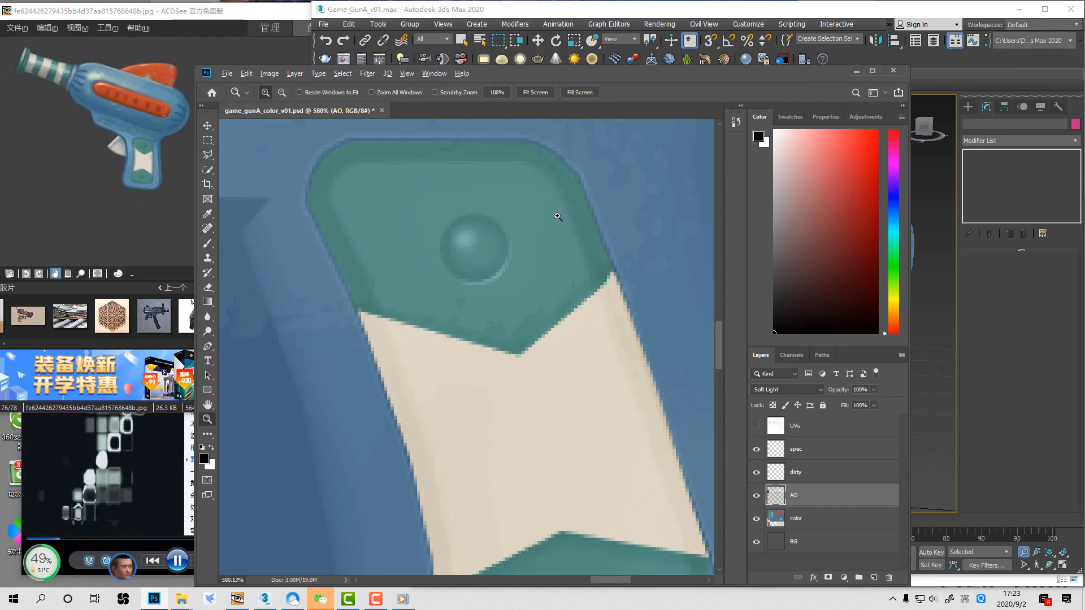
# Step: Paint a white 11% opacity highlight along the upper green plate's inner top edge and rounded corner on the spec layer
pyautogui.keyDown('alt'); pyautogui.scroll(-1, 555, 218); pyautogui.keyUp('alt')
pyautogui.hotkey('alt', ']')
pyautogui.hotkey('alt', ']')
pyautogui.press('x')
pyautogui.moveTo(386, 175); pyautogui.dragTo(508, 177)
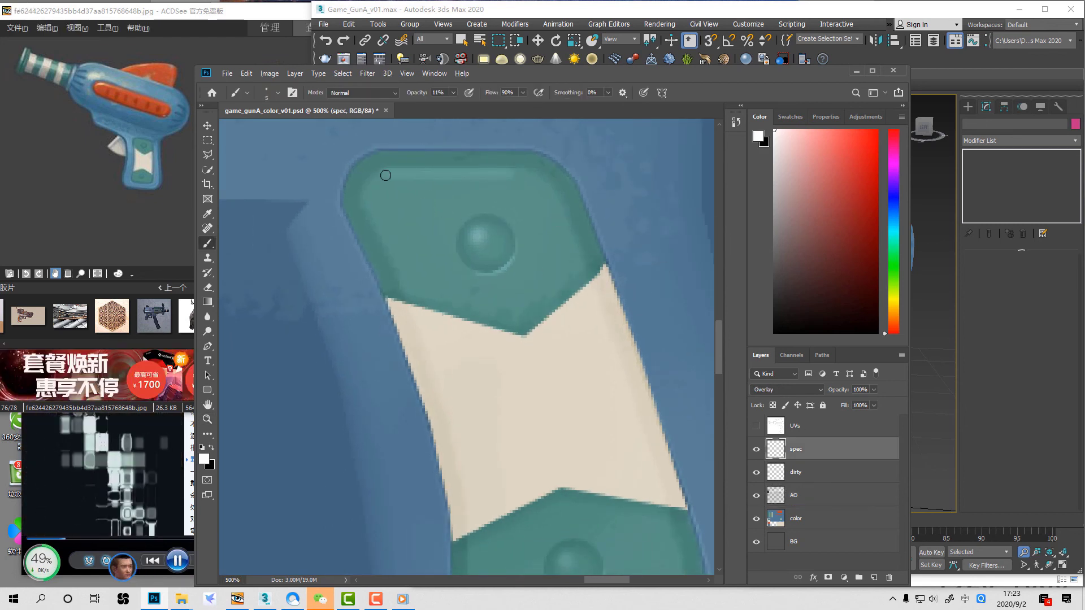
pyautogui.moveTo(372, 181); pyautogui.dragTo(510, 175)
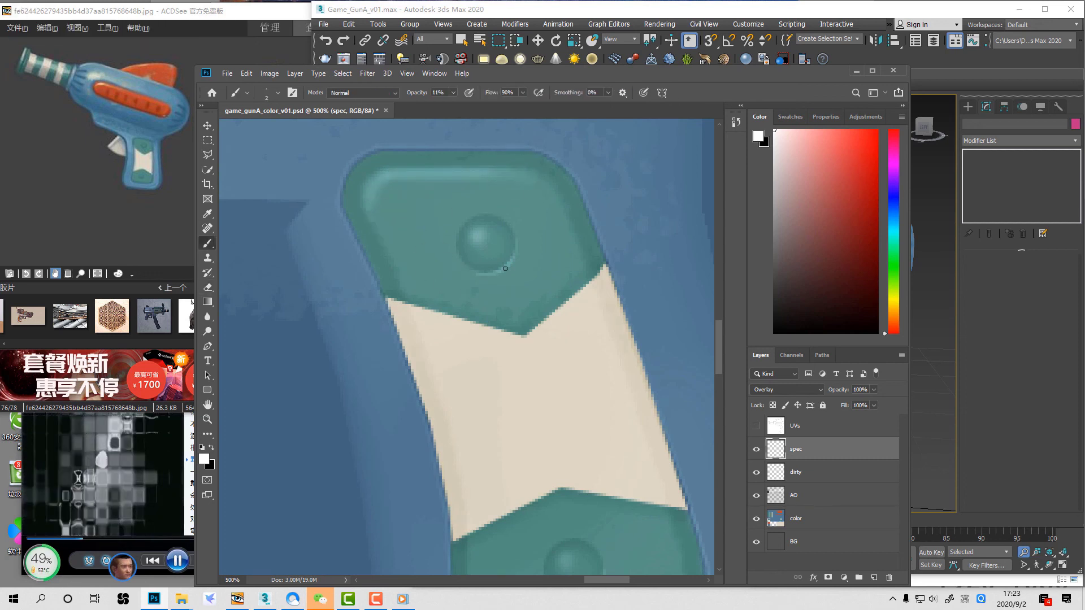
# Step: Soften the highlights on the upper green plate with a smaller eraser at 10% opacity
pyautogui.press('z')
pyautogui.moveTo(567, 299)
pyautogui.mouseDown()
pyautogui.moveTo(465, 244)
pyautogui.moveTo(593, 224)
pyautogui.mouseUp()
pyautogui.press('e')
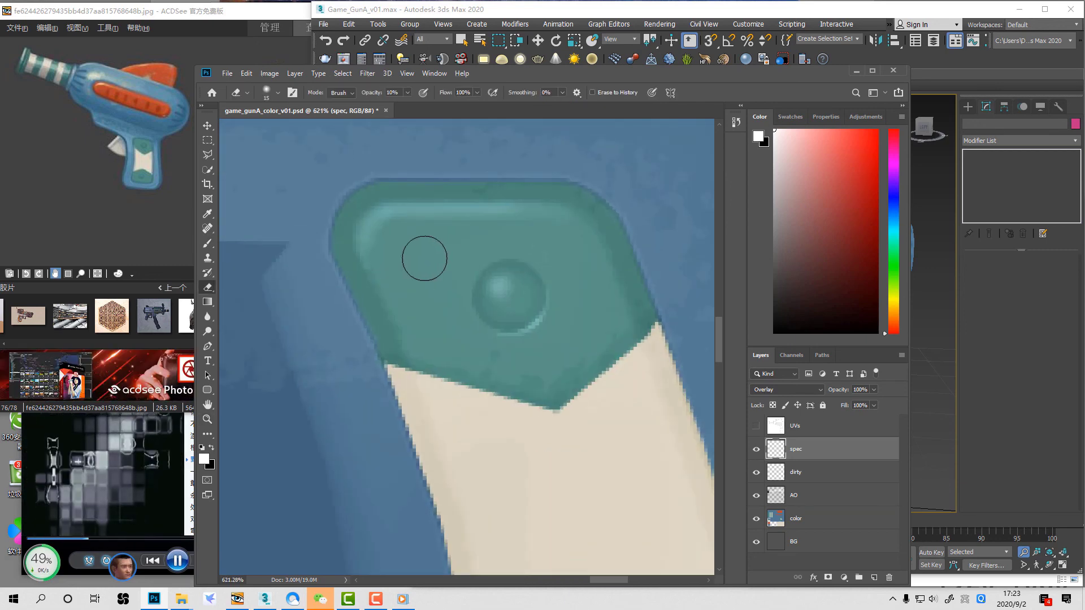
pyautogui.press('[')
pyautogui.press('[')
pyautogui.press('[')
pyautogui.press('[')
pyautogui.press('[')
pyautogui.press('z')
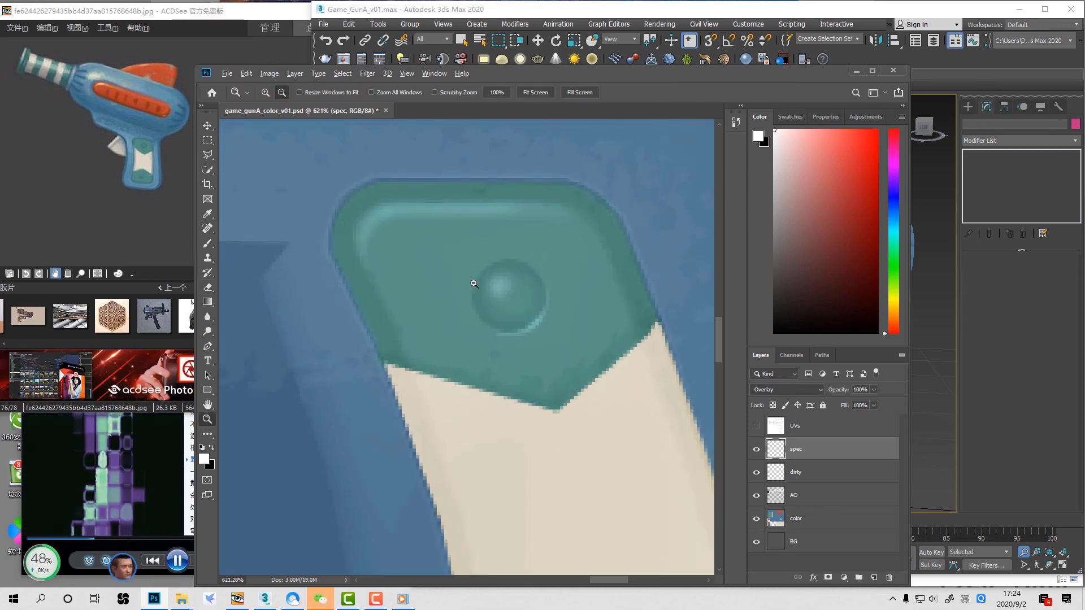
pyautogui.keyDown('alt'); pyautogui.click(529, 310); pyautogui.keyUp('alt')
pyautogui.moveTo(594, 363)
pyautogui.mouseDown()
pyautogui.moveTo(533, 244)
pyautogui.moveTo(541, 287)
pyautogui.mouseUp()
# Step: Draw white 100% opacity highlight lines along the V-shaped border between the upper green plate and the white band
pyautogui.press('b')
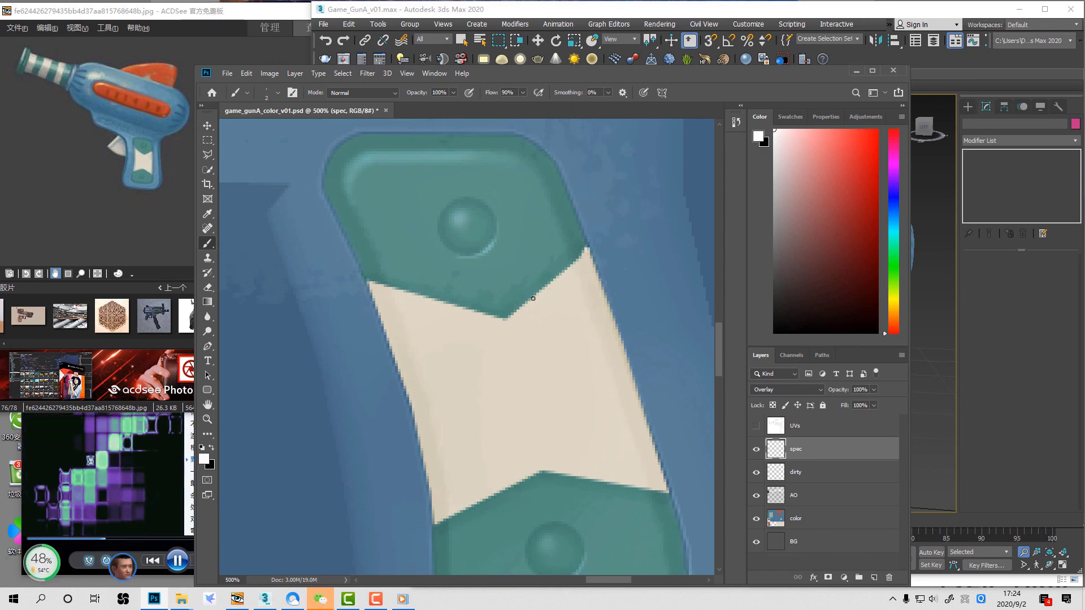
pyautogui.moveTo(587, 248); pyautogui.dragTo(508, 318)
pyautogui.moveTo(369, 282); pyautogui.dragTo(508, 319)
# Step: Soften the V-shaped border highlight towards its outer ends with a larger eraser at 10% opacity
pyautogui.press('e')
pyautogui.moveTo(373, 288); pyautogui.dragTo(405, 306)
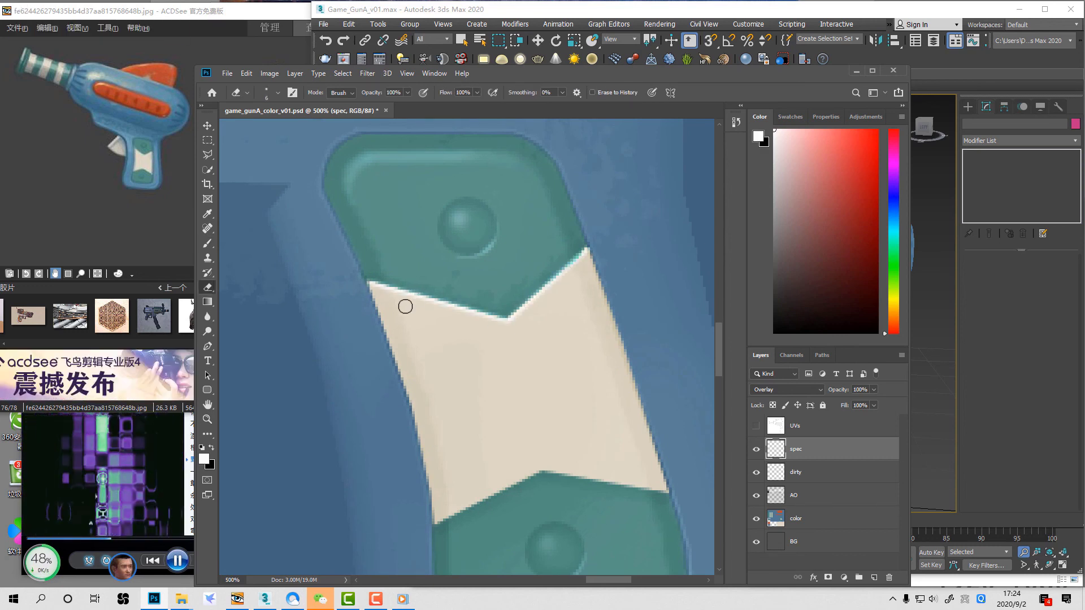
pyautogui.press(']')
pyautogui.press(']')
pyautogui.press(']')
pyautogui.press(']')
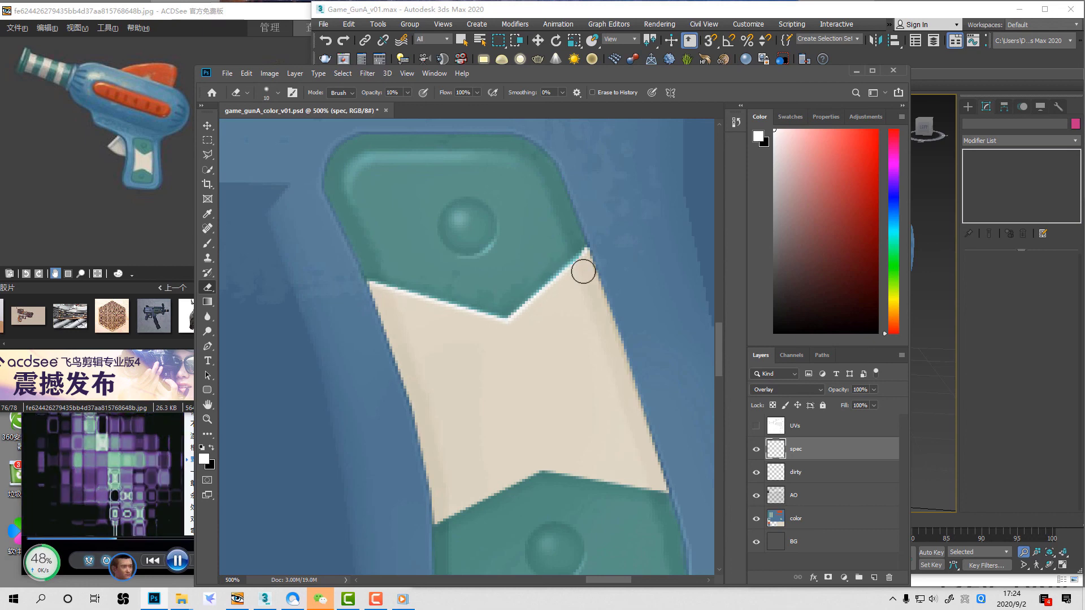
# Step: Paint a soft white 10% highlight along the lower green plate's inner edge, check the whole gun texture and save it
pyautogui.press('z')
pyautogui.keyDown('alt'); pyautogui.click(600, 268); pyautogui.keyUp('alt')
pyautogui.keyDown('alt'); pyautogui.click(600, 268); pyautogui.keyUp('alt')
pyautogui.moveTo(625, 324); pyautogui.dragTo(622, 309)
pyautogui.moveTo(435, 377); pyautogui.dragTo(661, 499)
pyautogui.press('b')
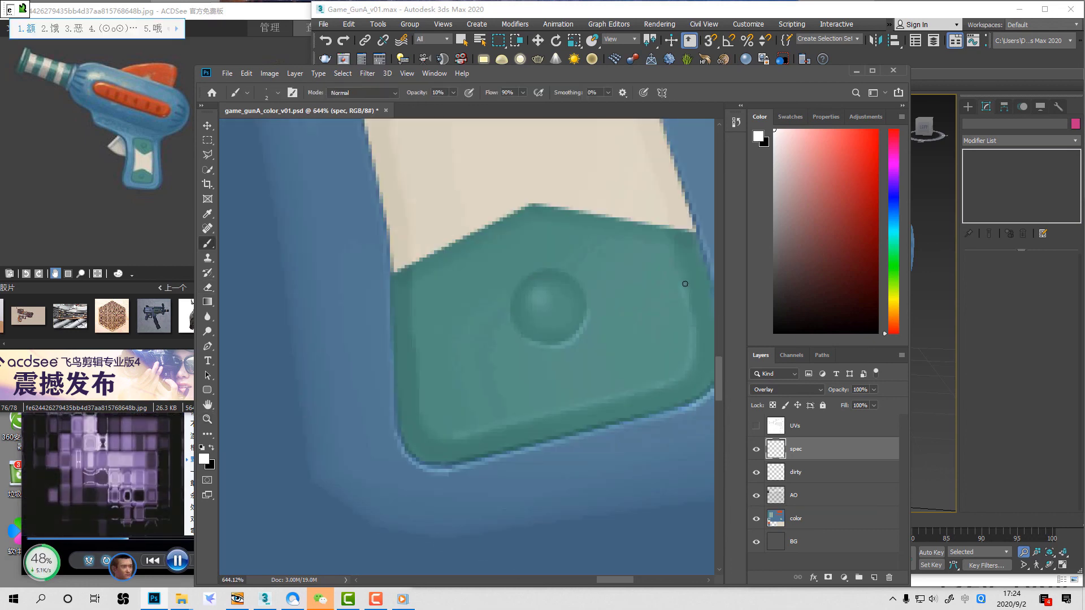
pyautogui.press('z')
pyautogui.keyDown('alt'); pyautogui.click(584, 325); pyautogui.keyUp('alt')
pyautogui.keyDown('alt'); pyautogui.click(585, 324); pyautogui.keyUp('alt')
pyautogui.keyDown('alt'); pyautogui.click(585, 324); pyautogui.keyUp('alt')
pyautogui.keyDown('alt'); pyautogui.click(585, 324); pyautogui.keyUp('alt')
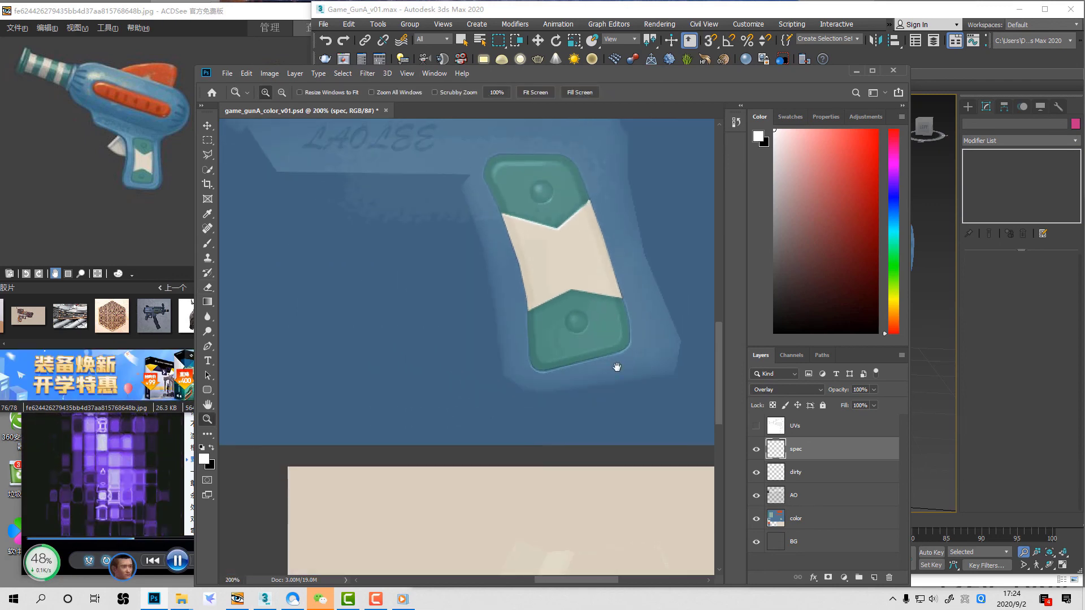
pyautogui.keyDown('alt'); pyautogui.click(615, 368); pyautogui.keyUp('alt')
# Step: Deepen the shadow edges around the rivets on both green grip plates with a black 30% opacity brush on the AO layer
pyautogui.hotkey('alt', '[')
pyautogui.hotkey('alt', '[')
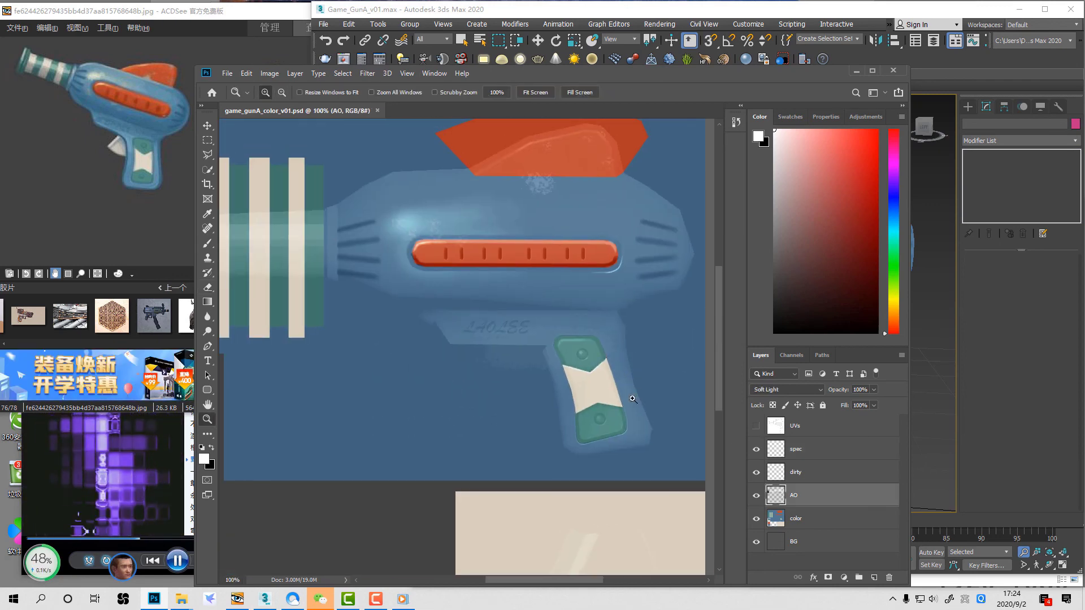
pyautogui.keyDown('alt'); pyautogui.scroll(10, 599, 356); pyautogui.keyUp('alt')
pyautogui.press('b')
pyautogui.press('x')
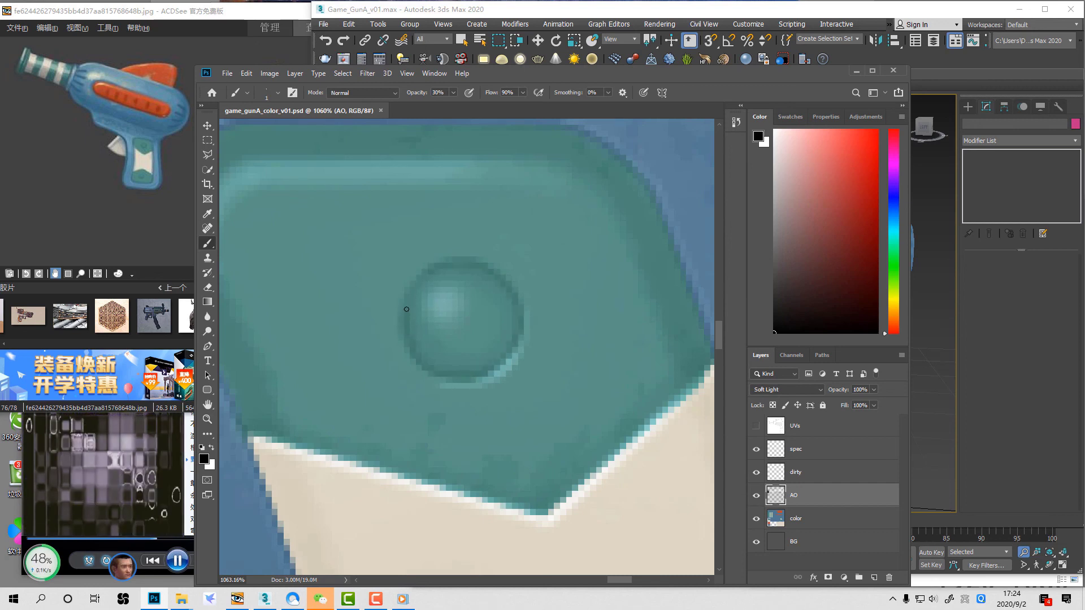
pyautogui.scroll(-5, 573, 452)
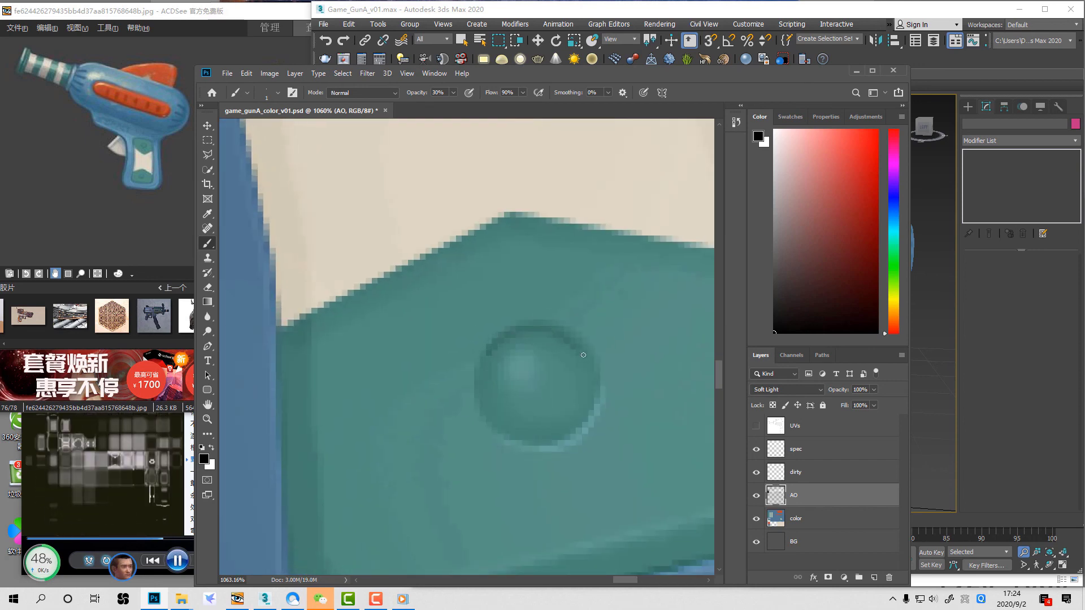
pyautogui.press('z')
pyautogui.hotkey('ctrl', '0')
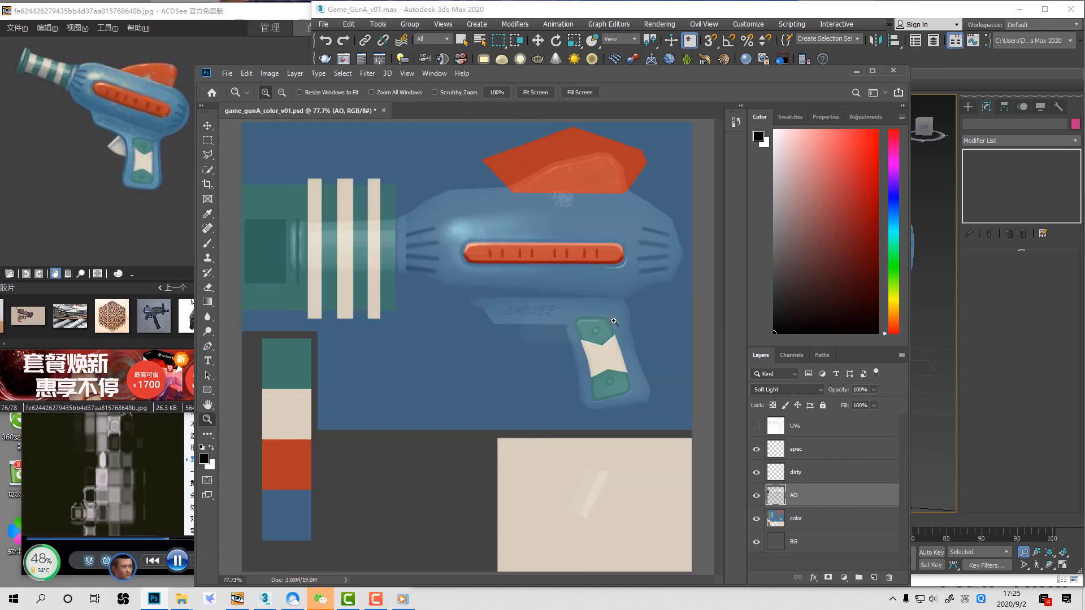
# Step: Paint white 100% opacity highlights on the spec layer along the lower right edges of the red strip's first slots
pyautogui.moveTo(563, 231); pyautogui.dragTo(465, 283)
pyautogui.click(795, 451)
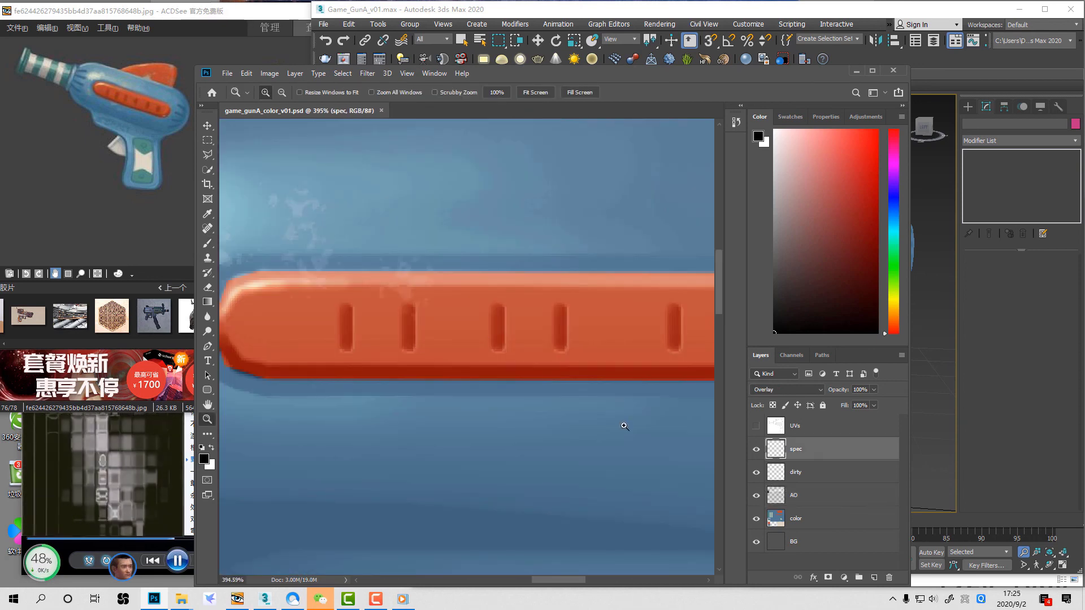
pyautogui.moveTo(285, 285); pyautogui.dragTo(540, 432)
pyautogui.press('b')
pyautogui.press('x')
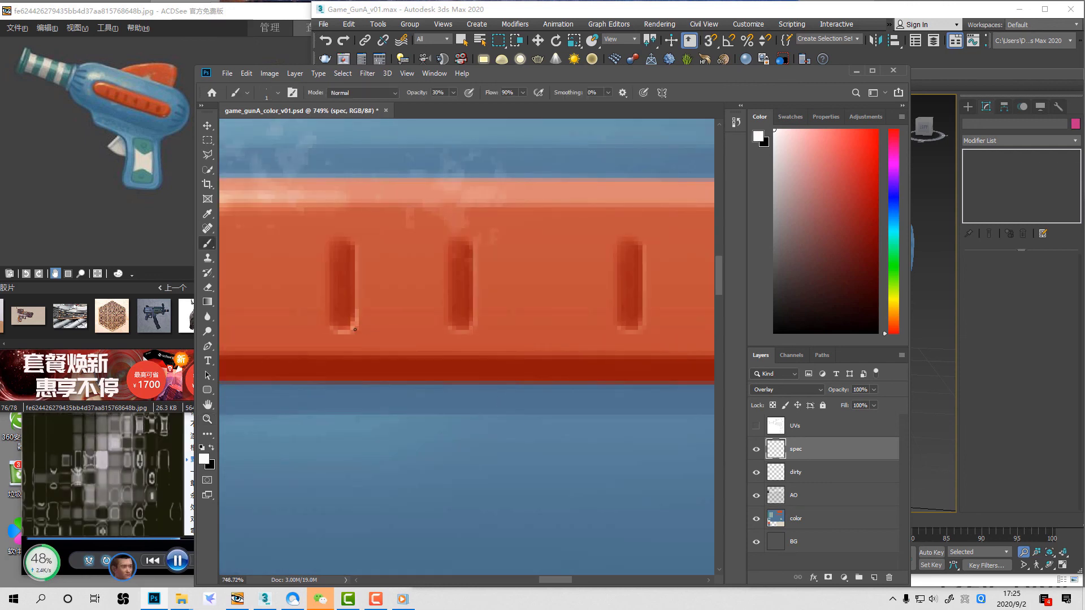
pyautogui.press('0')
pyautogui.hscroll(2, 559, 335)
pyautogui.hscroll(3, 561, 245)
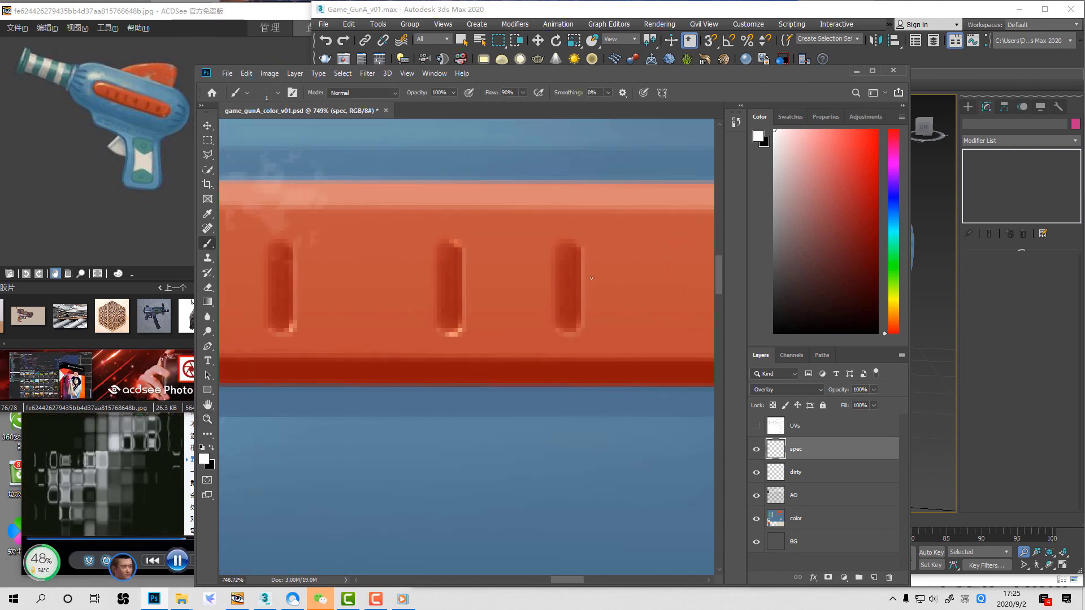
# Step: Add matching white edge highlights to the red strip's remaining slots and soften them with the eraser at 30% opacity
pyautogui.press('e')
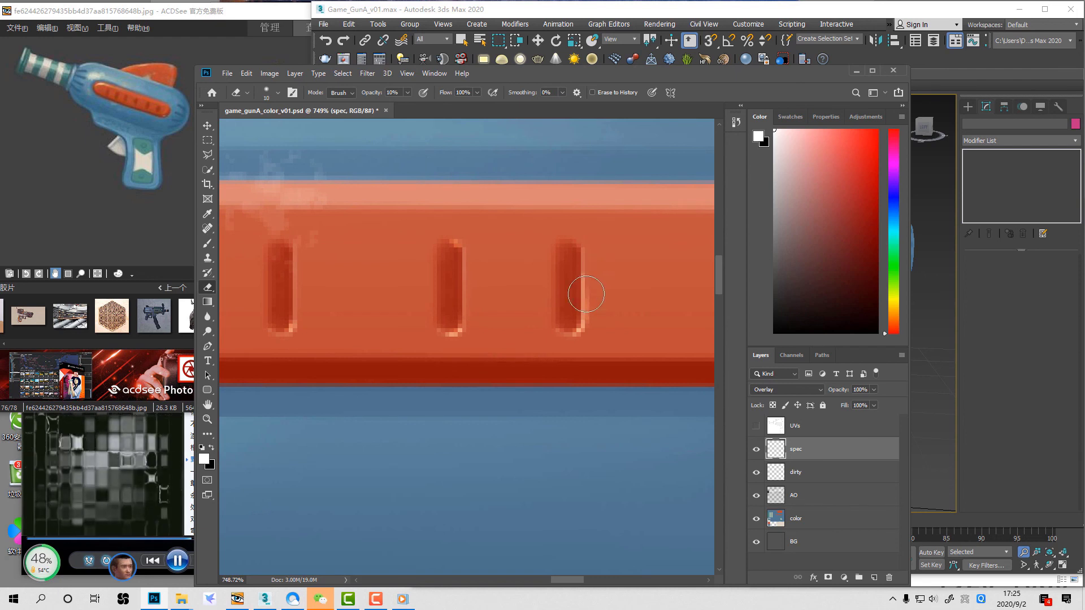
pyautogui.press('b')
pyautogui.moveTo(590, 324); pyautogui.dragTo(318, 341)
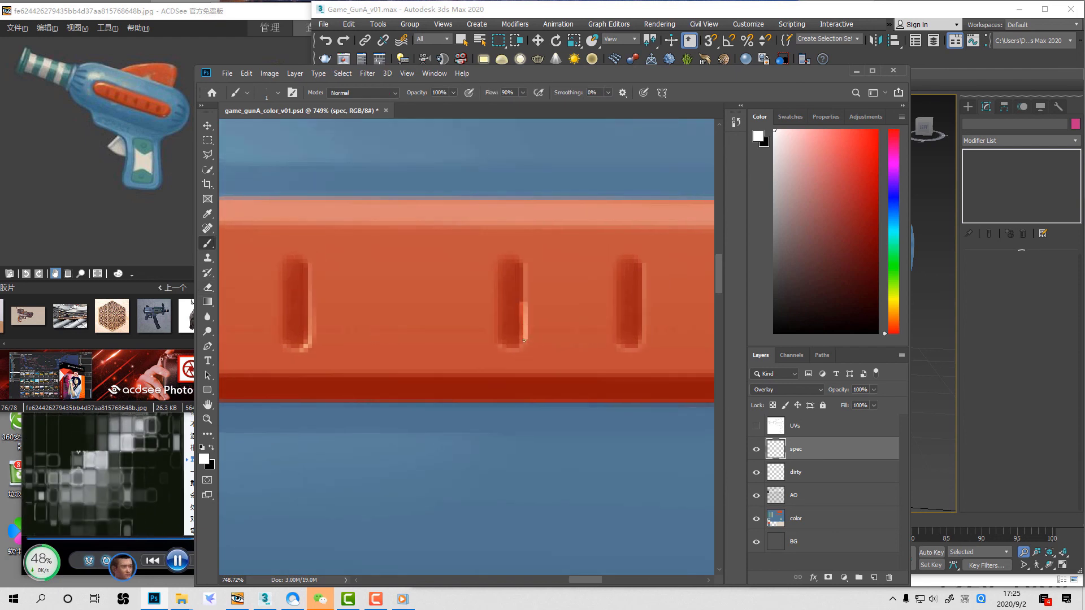
pyautogui.moveTo(609, 349); pyautogui.dragTo(436, 364)
pyautogui.moveTo(657, 347); pyautogui.dragTo(485, 347)
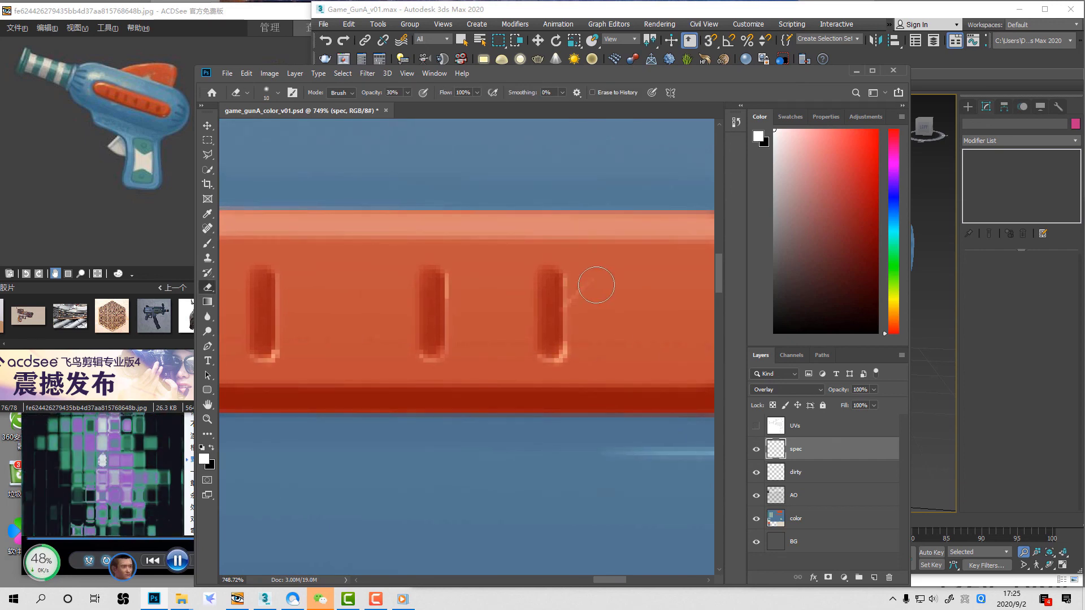
pyautogui.keyDown('alt'); pyautogui.scroll(-5, 618, 310); pyautogui.keyUp('alt')
pyautogui.moveTo(335, 299); pyautogui.dragTo(195, 339)
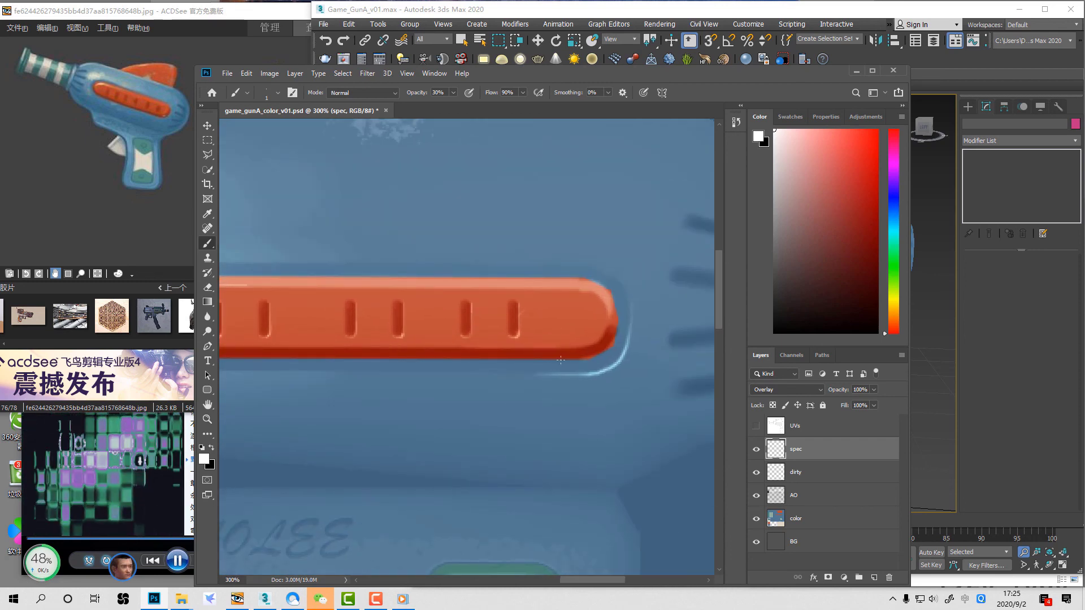
# Step: Compare the shading at the red strip's rounded right end with the spec and AO layers switched off and on
pyautogui.click(610, 298)
pyautogui.click(609, 299)
pyautogui.press('e')
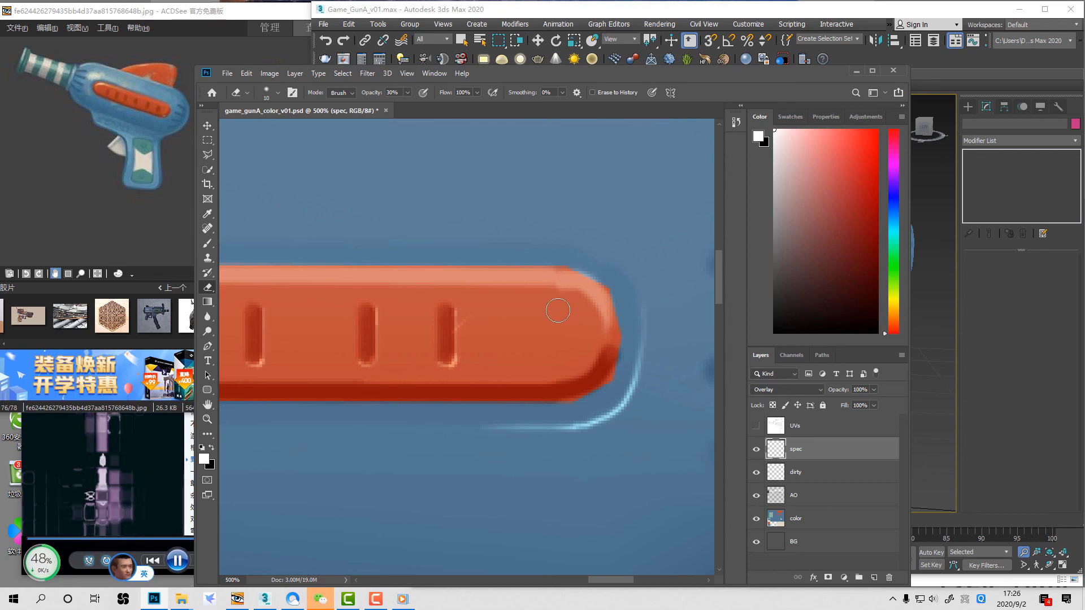
pyautogui.click(756, 449)
pyautogui.click(756, 450)
pyautogui.click(756, 495)
pyautogui.click(756, 495)
# Step: Hide the color, spec and dirty layers and even out the AO shading along the strip's bevel with sampled grey at 100% opacity
pyautogui.press('z')
pyautogui.moveTo(484, 232)
pyautogui.mouseDown()
pyautogui.moveTo(698, 417)
pyautogui.moveTo(724, 465)
pyautogui.mouseUp()
pyautogui.press('b')
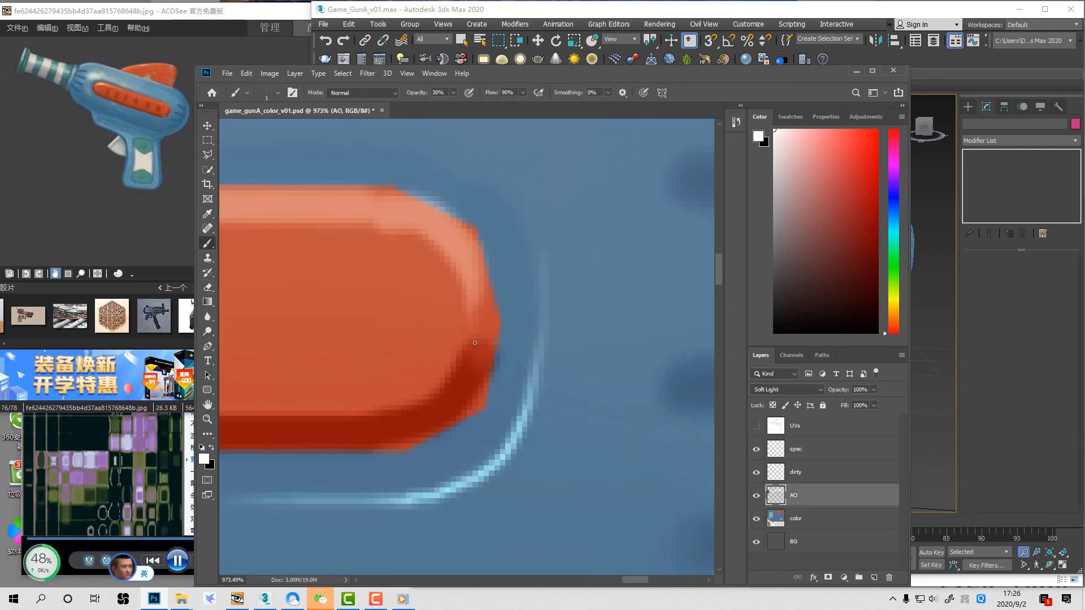
pyautogui.moveTo(482, 340); pyautogui.dragTo(606, 358)
pyautogui.click(756, 519)
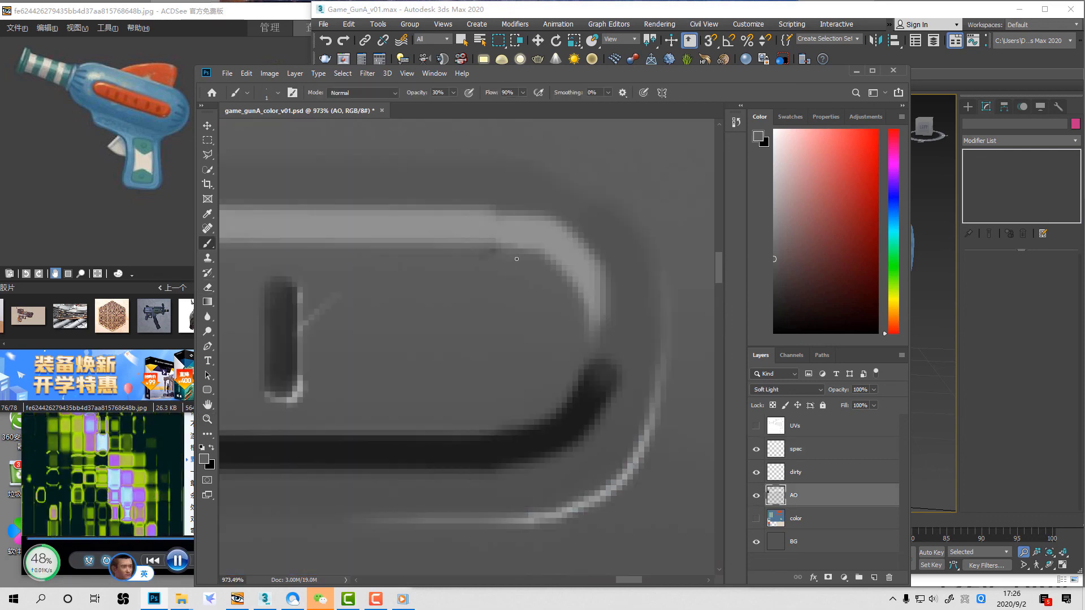
pyautogui.click(756, 449)
pyautogui.click(756, 472)
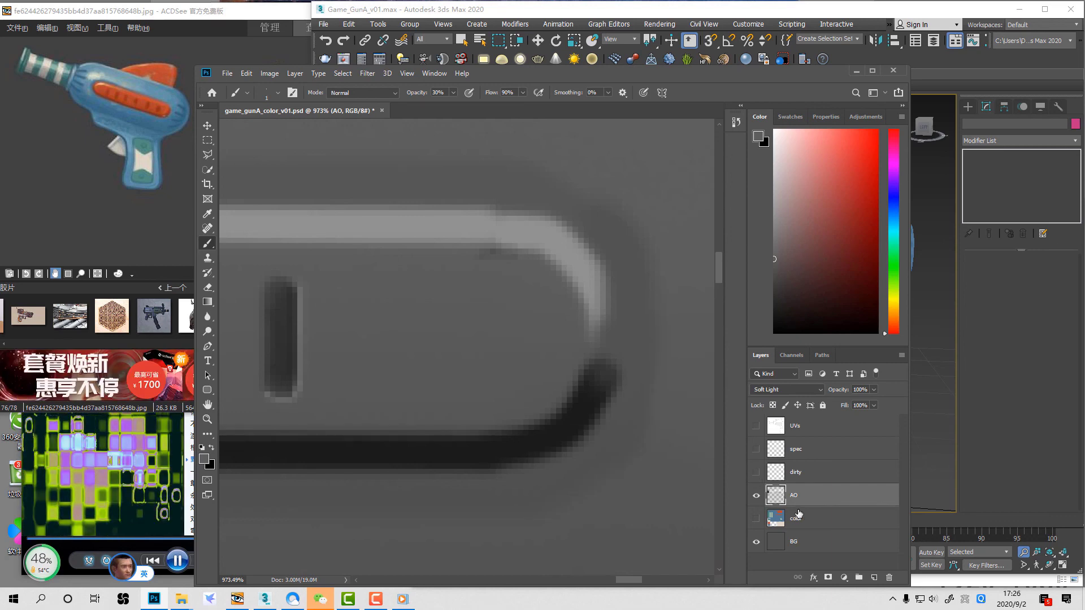
pyautogui.press('0')
pyautogui.moveTo(471, 259)
pyautogui.mouseDown()
pyautogui.moveTo(513, 263)
pyautogui.moveTo(492, 268)
pyautogui.moveTo(508, 249)
pyautogui.moveTo(498, 268)
pyautogui.mouseUp()
pyautogui.press('0')
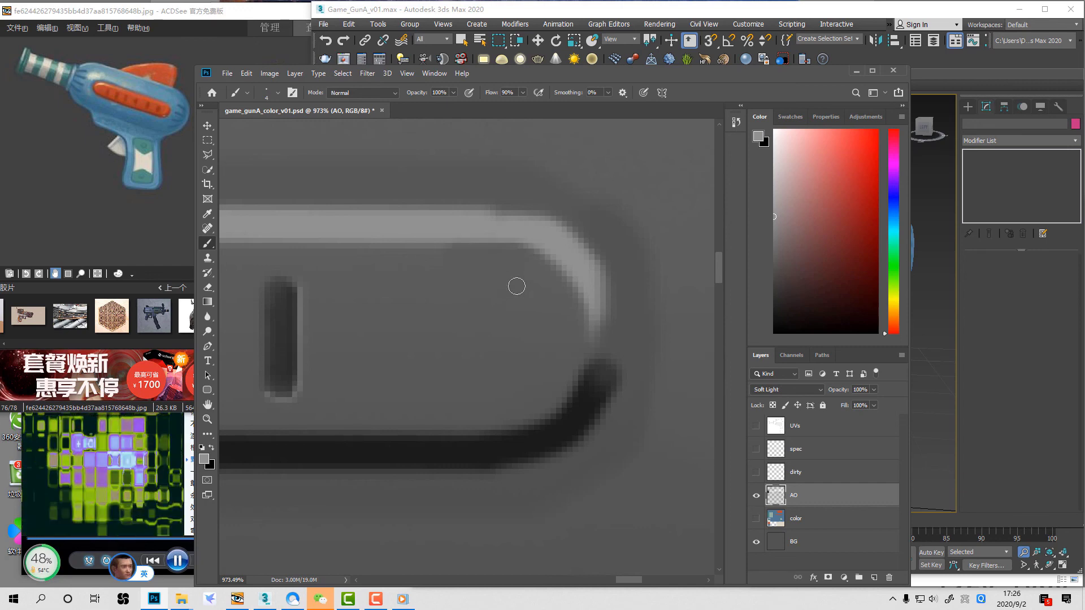
# Step: Show the hidden layers again, make the spec layer active and save the texture
pyautogui.click(755, 449)
pyautogui.click(755, 518)
pyautogui.keyDown('alt'); pyautogui.click(588, 301); pyautogui.keyUp('alt')
pyautogui.click(776, 454)
pyautogui.hotkey('ctrl', 's')
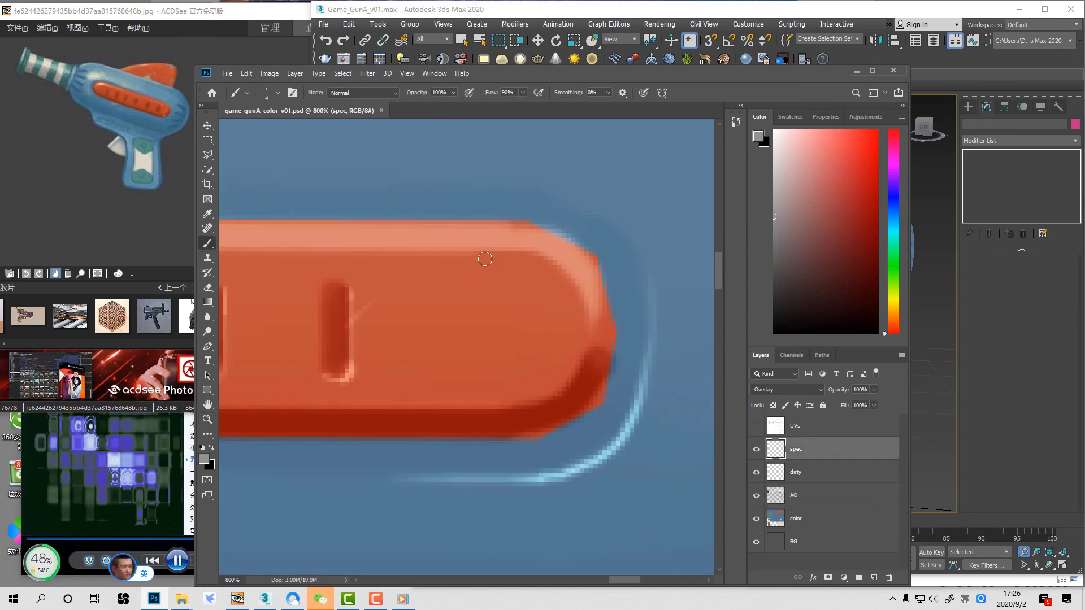
# Step: Draw a thin white 100% opacity highlight along the inner edge of the light bevel at the red strip's right end
pyautogui.press('[')
pyautogui.moveTo(463, 249); pyautogui.dragTo(512, 249)
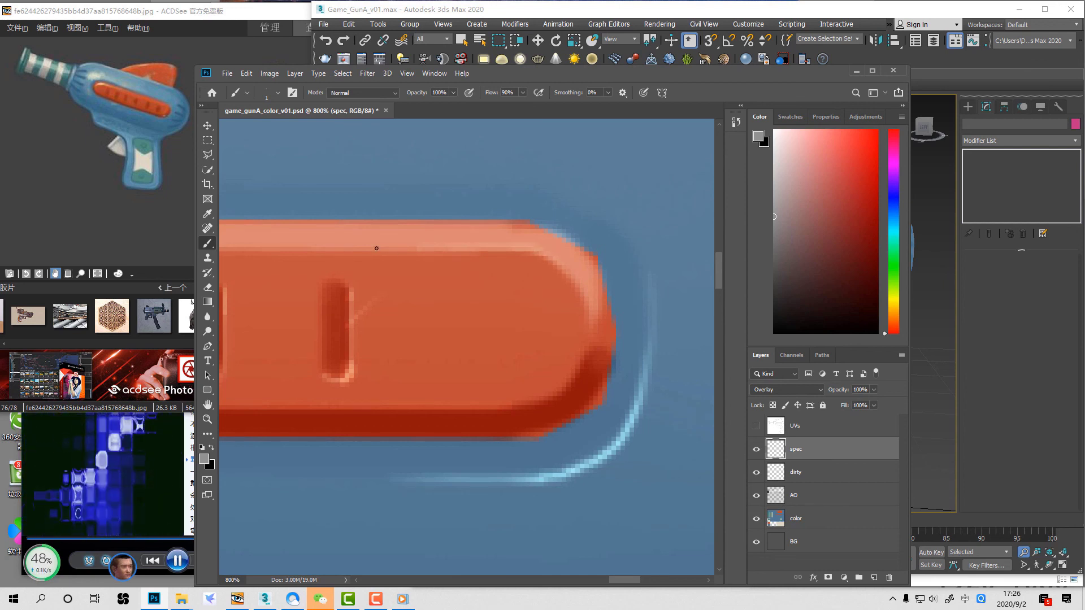
pyautogui.press('x')
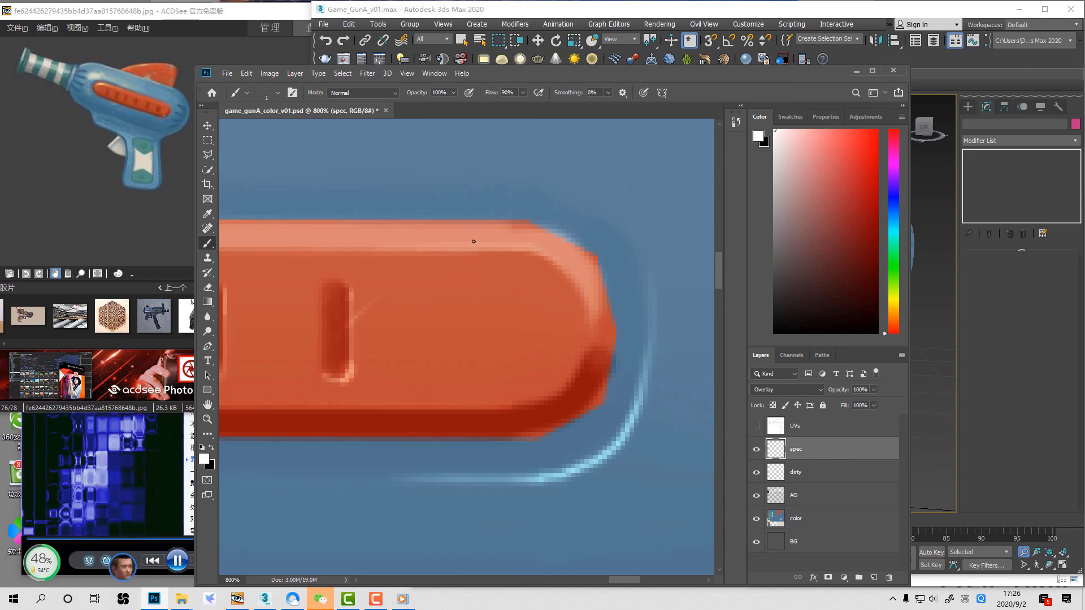
pyautogui.moveTo(437, 248)
pyautogui.mouseDown()
pyautogui.moveTo(520, 249)
pyautogui.moveTo(487, 248)
pyautogui.moveTo(575, 282)
pyautogui.moveTo(476, 231)
pyautogui.mouseUp()
pyautogui.hotkey('ctrl', 'z')
# Step: Fade the ends of the red strip's bevel highlight with the eraser at 30% opacity, keeping the spec layer at 100% opacity
pyautogui.press('e')
pyautogui.moveTo(583, 281); pyautogui.dragTo(576, 295)
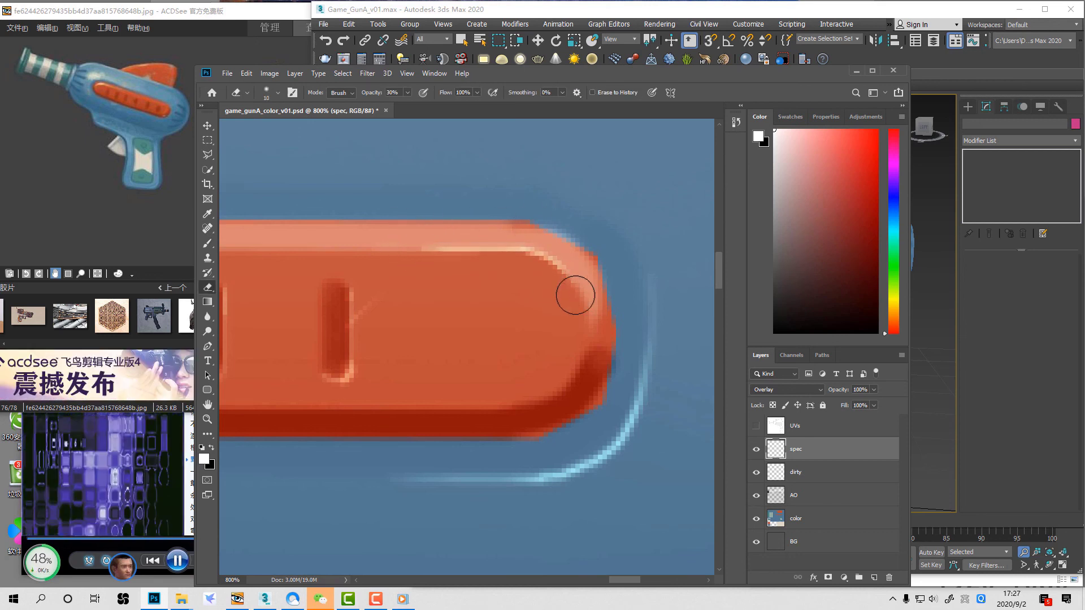
pyautogui.press('z')
pyautogui.press('1')
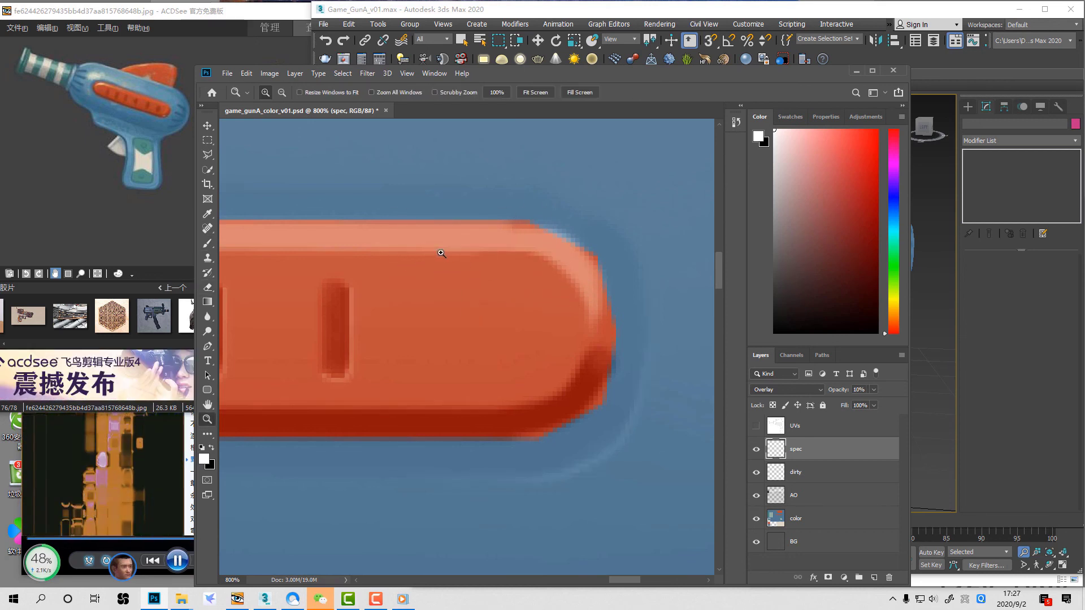
pyautogui.press('0')
pyautogui.press('b')
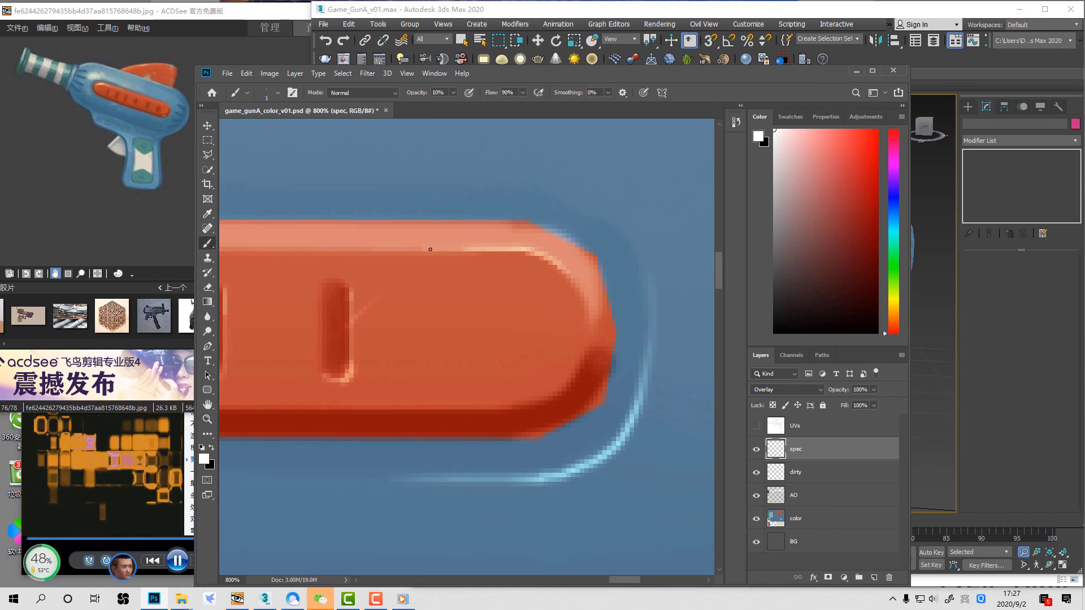
# Step: Switch to 3ds Max and inspect the textured gun model from several angles
pyautogui.press('z')
pyautogui.keyDown('alt'); pyautogui.click(584, 317); pyautogui.keyUp('alt')
pyautogui.rightClick(589, 317)
pyautogui.click(609, 322)
pyautogui.click(1045, 391)
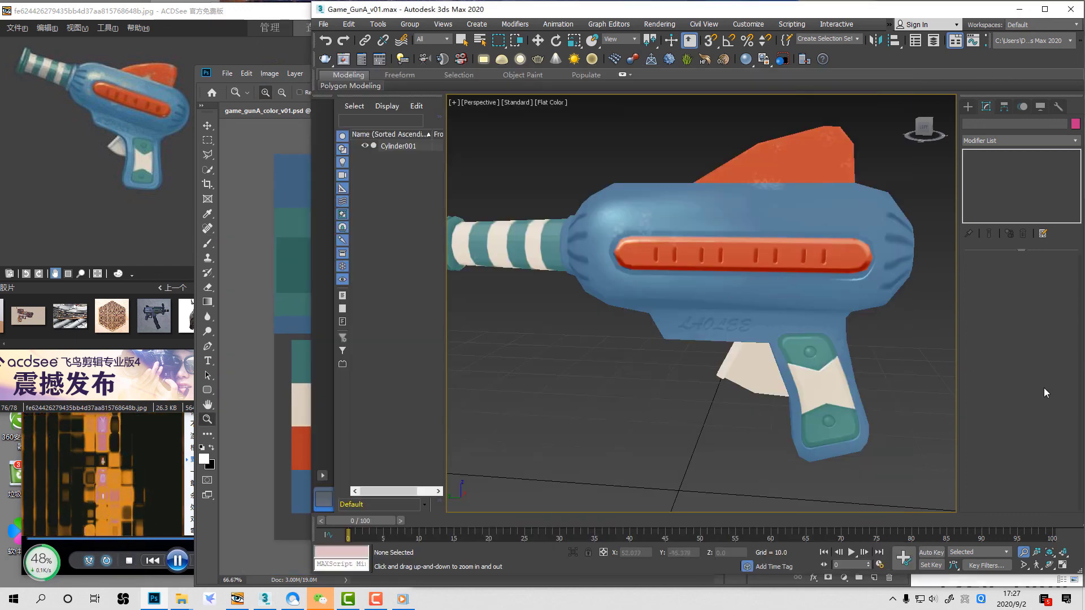
pyautogui.moveTo(866, 335)
pyautogui.keyDown('alt'); pyautogui.mouseDown(button='middle')
pyautogui.moveTo(828, 356)
pyautogui.moveTo(857, 341)
pyautogui.moveTo(754, 356)
pyautogui.moveTo(866, 382)
pyautogui.mouseUp(button='middle'); pyautogui.keyUp('alt')
pyautogui.scroll(3, 829, 356)
pyautogui.scroll(-2, 829, 356)
# Step: Switch to Photoshop and paint a soft white 10% opacity highlight along the red fin's bevelled edge on a new layer
pyautogui.hotkey('alt', 'Tab')
pyautogui.moveTo(523, 180)
pyautogui.mouseDown()
pyautogui.moveTo(605, 354)
pyautogui.moveTo(527, 320)
pyautogui.moveTo(478, 322)
pyautogui.mouseUp()
pyautogui.press('l')
pyautogui.press('b')
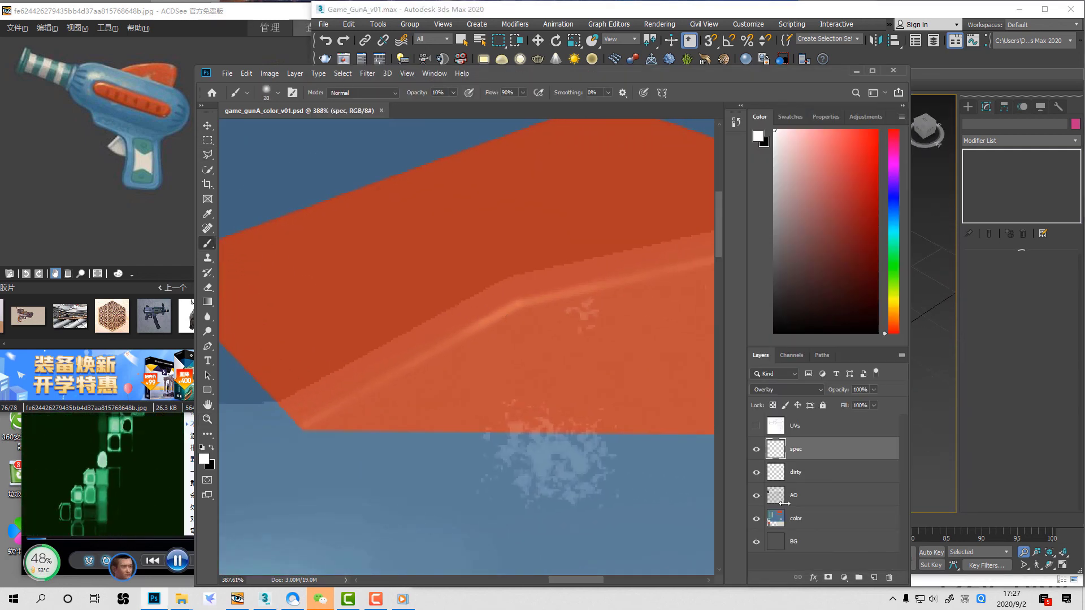
pyautogui.click(874, 578)
pyautogui.moveTo(295, 407); pyautogui.dragTo(512, 289)
pyautogui.moveTo(572, 322); pyautogui.dragTo(415, 354)
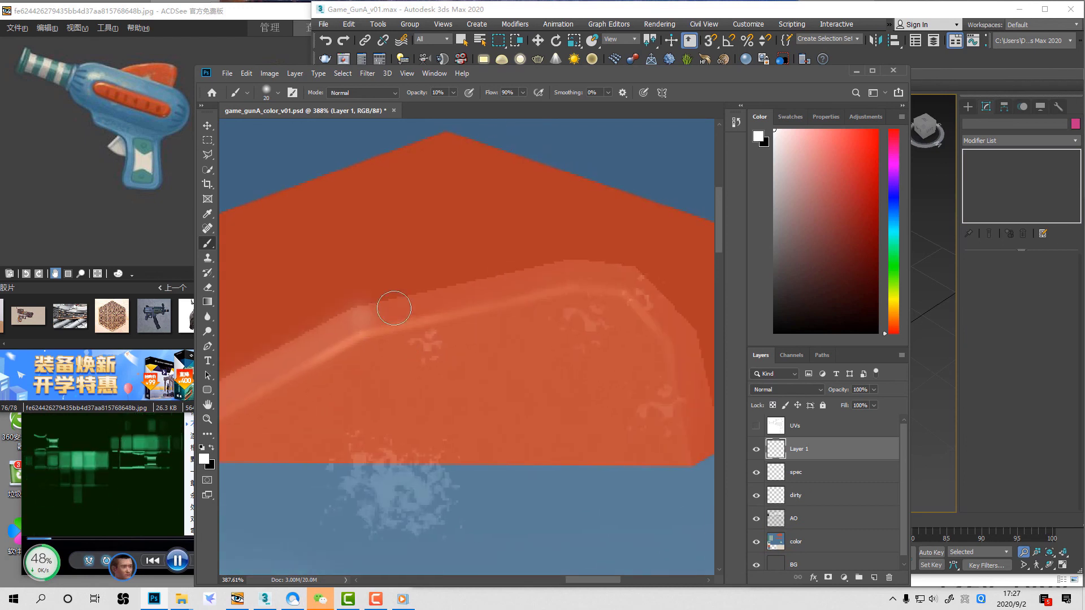
pyautogui.hotkey('ctrl', 'z')
pyautogui.moveTo(385, 310)
pyautogui.mouseDown()
pyautogui.moveTo(490, 286)
pyautogui.moveTo(629, 273)
pyautogui.moveTo(558, 283)
pyautogui.mouseUp()
pyautogui.moveTo(543, 278)
pyautogui.mouseDown()
pyautogui.moveTo(586, 320)
pyautogui.moveTo(590, 403)
pyautogui.mouseUp()
# Step: Erase the fin highlight's overspill with the eraser at 30% opacity and set its layer to Overlay blending
pyautogui.press('e')
pyautogui.moveTo(334, 423); pyautogui.dragTo(546, 389)
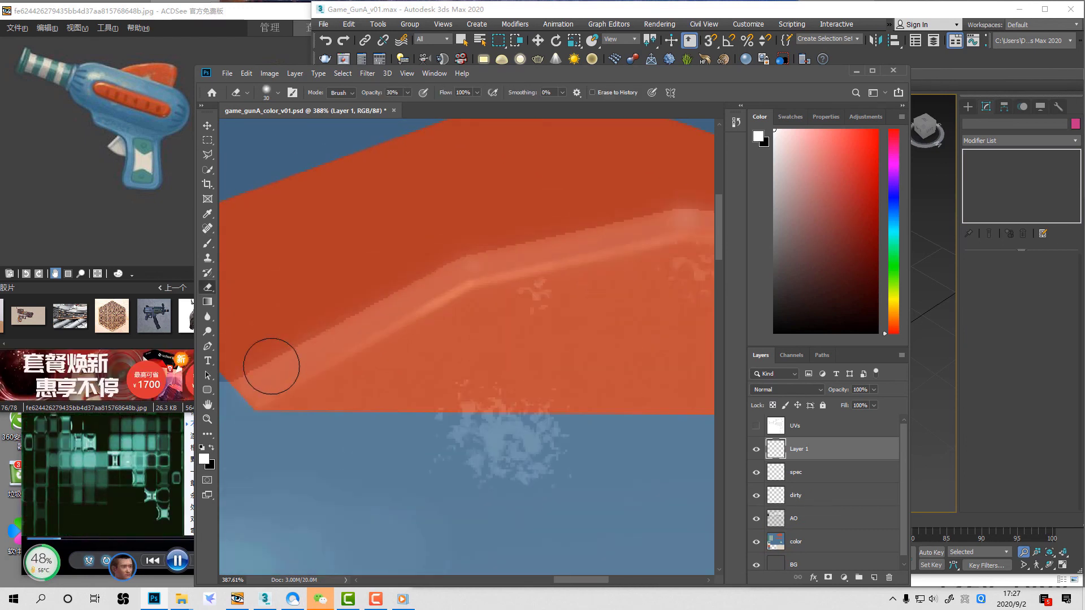
pyautogui.click(785, 390)
pyautogui.click(782, 450)
# Step: Duplicate the fin highlight layer, merge both copies and set the merged layer to Overlay blending
pyautogui.moveTo(785, 449); pyautogui.dragTo(874, 577)
pyautogui.keyDown('ctrl'); pyautogui.click(842, 472); pyautogui.keyUp('ctrl')
pyautogui.hotkey('ctrl', 'e')
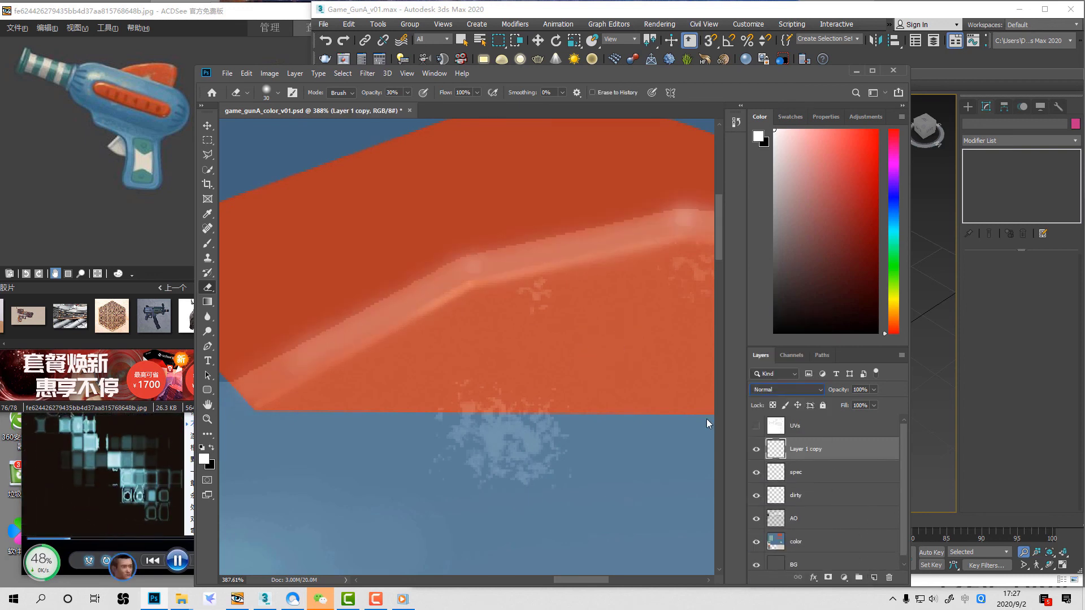
pyautogui.click(785, 390)
pyautogui.click(779, 447)
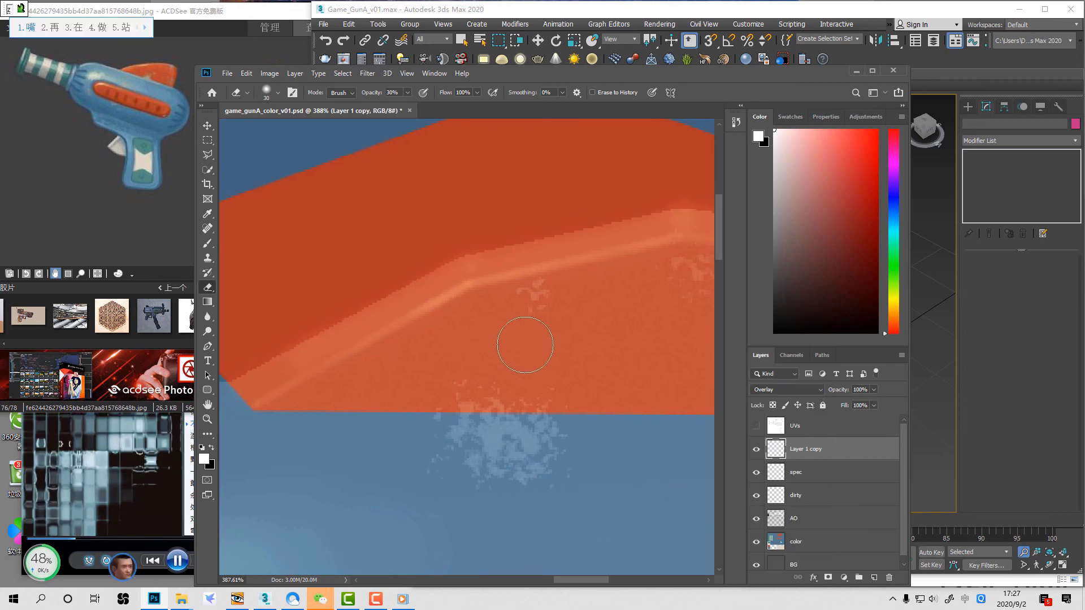
# Step: Switch to 3ds Max and examine the fin's highlight on the gun model
pyautogui.keyDown('alt'); pyautogui.scroll(-6, 525, 344); pyautogui.keyUp('alt')
pyautogui.middleClick(916, 354)
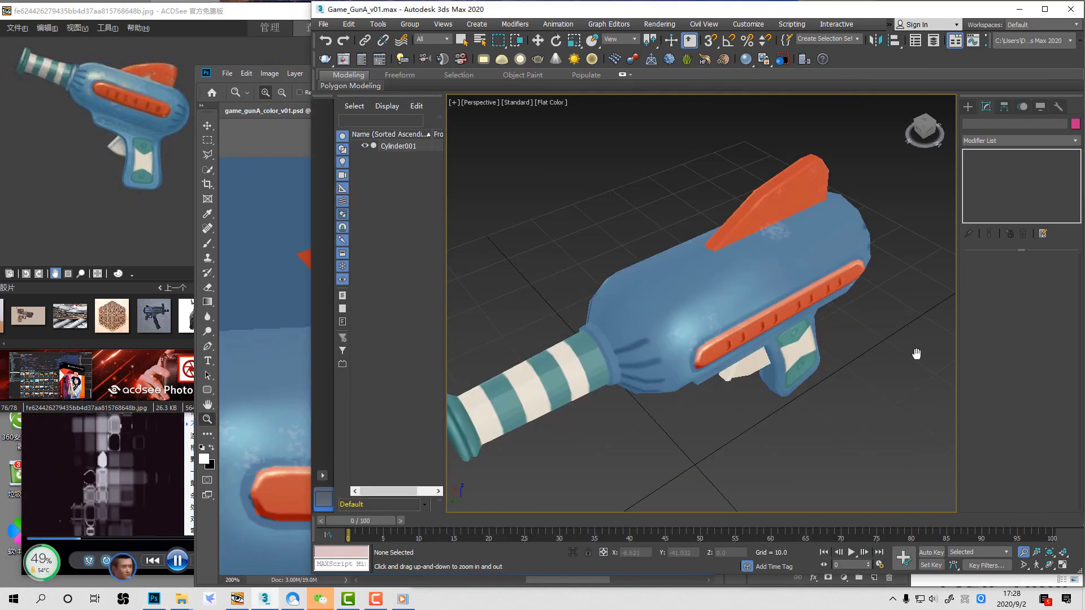
pyautogui.keyDown('alt'); pyautogui.moveTo(886, 328); pyautogui.dragTo(852, 293, button='middle'); pyautogui.keyUp('alt')
# Step: Switch to Photoshop and add a new Overlay layer for highlighting the LAOLEE lettering with a small white brush at 100% opacity
pyautogui.hotkey('alt', 'Tab')
pyautogui.moveTo(503, 442); pyautogui.dragTo(600, 176)
pyautogui.keyDown('alt'); pyautogui.scroll(6, 572, 419); pyautogui.keyUp('alt')
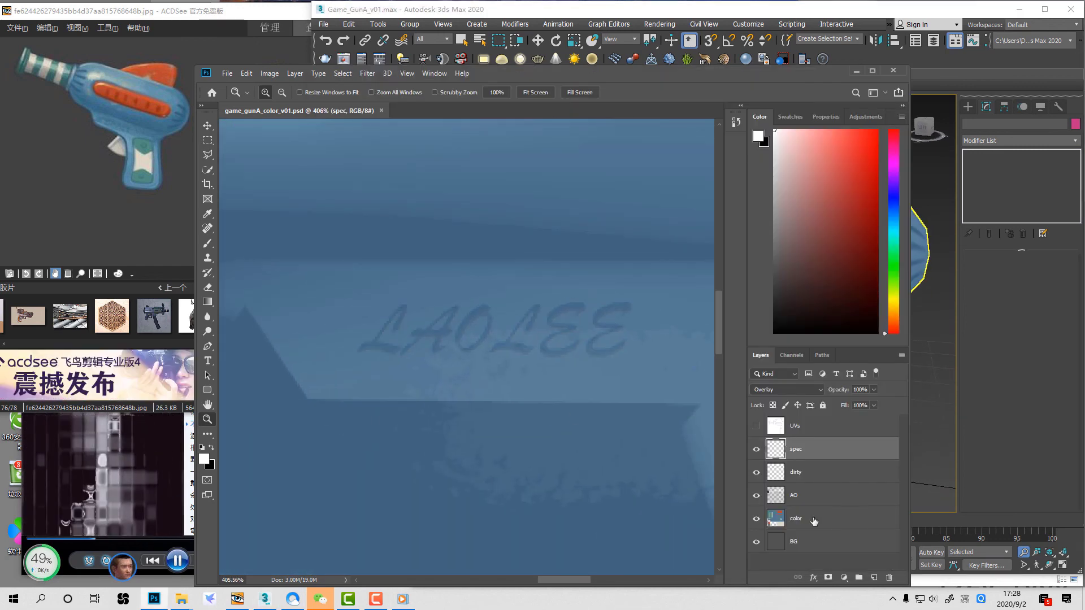
pyautogui.press('b')
pyautogui.keyDown('alt'); pyautogui.scroll(5, 455, 387); pyautogui.keyUp('alt')
pyautogui.press('[')
pyautogui.press('[')
pyautogui.press('[')
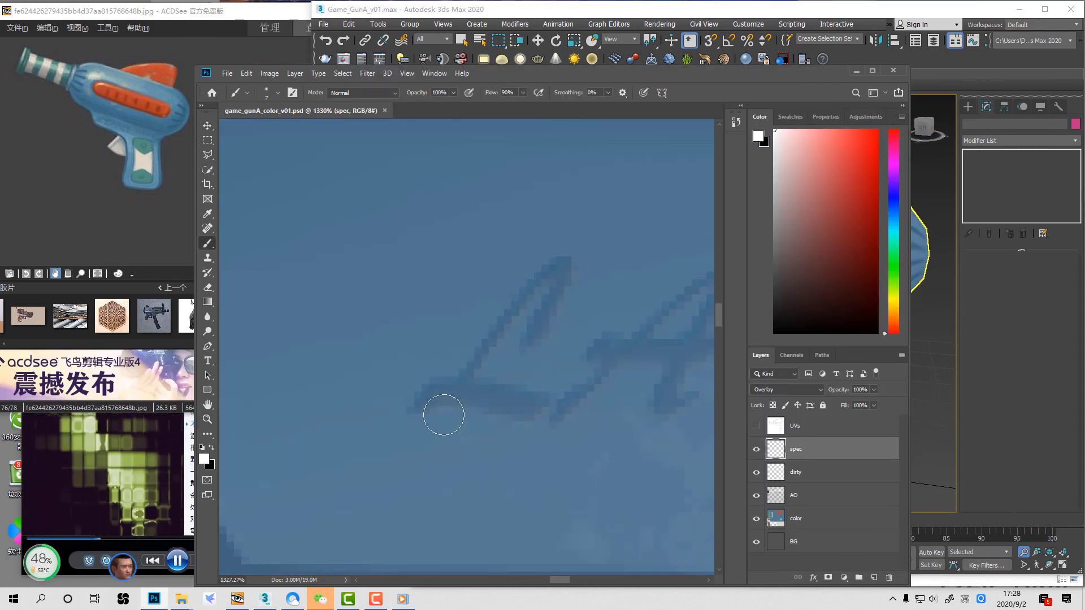
pyautogui.moveTo(424, 410); pyautogui.dragTo(540, 419)
pyautogui.hotkey('ctrl', 'z')
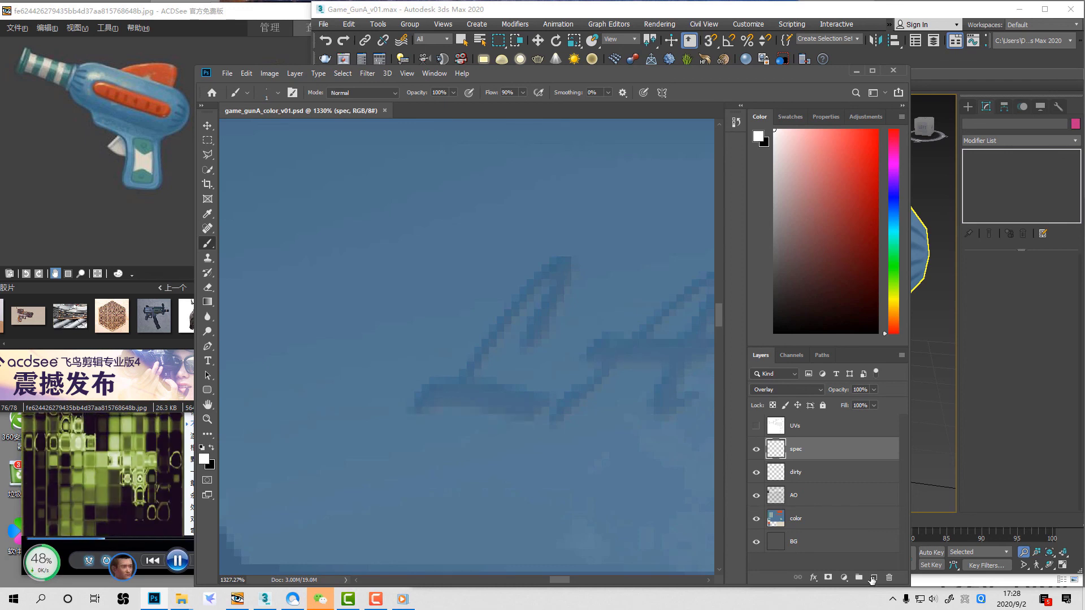
pyautogui.click(874, 577)
pyautogui.click(794, 390)
pyautogui.click(777, 441)
# Step: Draw thin white highlight strokes along the edges of the first three letters, L, A and O, of the LAOLEE lettering
pyautogui.moveTo(405, 411)
pyautogui.mouseDown()
pyautogui.moveTo(502, 414)
pyautogui.moveTo(545, 395)
pyautogui.moveTo(478, 393)
pyautogui.mouseUp()
pyautogui.moveTo(417, 303); pyautogui.dragTo(371, 362)
pyautogui.moveTo(425, 343); pyautogui.dragTo(459, 289)
pyautogui.moveTo(544, 326); pyautogui.dragTo(589, 282)
pyautogui.moveTo(612, 344); pyautogui.dragTo(537, 408)
pyautogui.hotkey('ctrl', 'z')
pyautogui.moveTo(513, 358); pyautogui.dragTo(456, 415)
pyautogui.moveTo(517, 358); pyautogui.dragTo(560, 354)
pyautogui.moveTo(697, 306)
pyautogui.mouseDown()
pyautogui.moveTo(501, 337)
pyautogui.moveTo(468, 438)
pyautogui.moveTo(443, 431)
pyautogui.mouseUp()
pyautogui.moveTo(501, 324); pyautogui.dragTo(445, 380)
pyautogui.moveTo(639, 351); pyautogui.dragTo(449, 364)
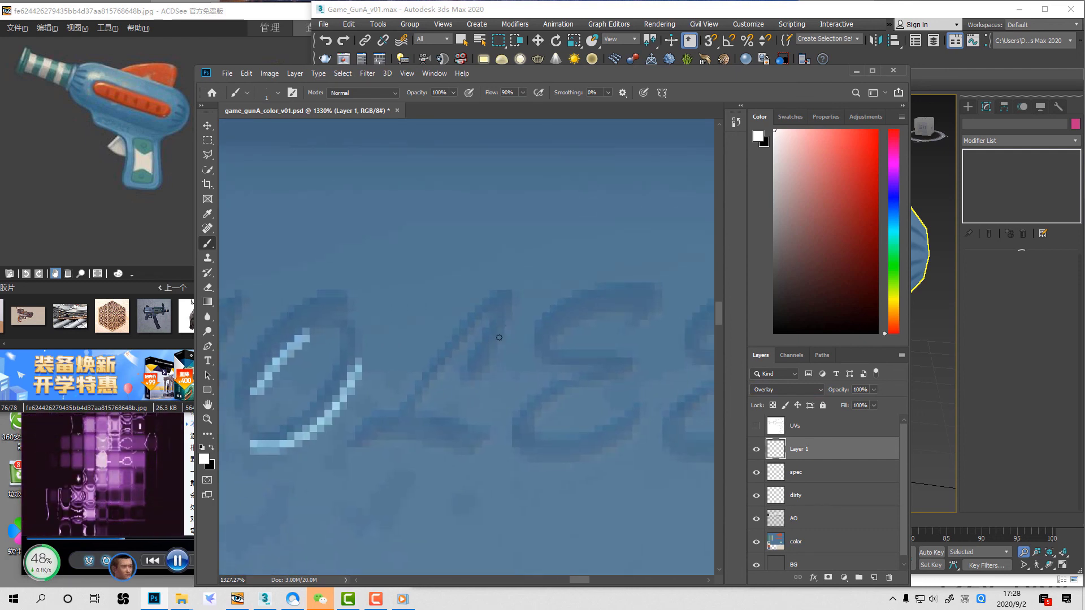
# Step: Draw thin white highlight strokes along the edges of the second L and the first E of the lettering
pyautogui.moveTo(509, 327); pyautogui.dragTo(475, 386)
pyautogui.moveTo(480, 441)
pyautogui.mouseDown()
pyautogui.moveTo(453, 461)
pyautogui.moveTo(354, 453)
pyautogui.mouseUp()
pyautogui.moveTo(594, 423); pyautogui.dragTo(504, 427)
pyautogui.moveTo(533, 314); pyautogui.dragTo(456, 353)
pyautogui.moveTo(544, 375); pyautogui.dragTo(493, 398)
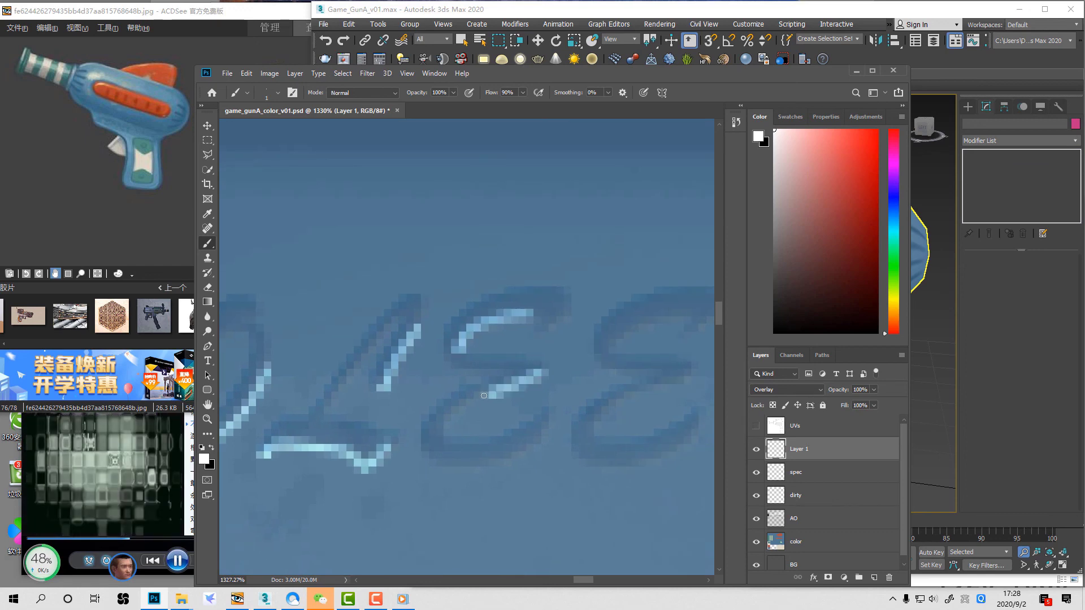
pyautogui.moveTo(548, 435); pyautogui.dragTo(424, 473)
# Step: Draw thin white highlight strokes along the edges of the last E of the LAOLEE lettering
pyautogui.moveTo(625, 418); pyautogui.dragTo(486, 420)
pyautogui.moveTo(539, 320); pyautogui.dragTo(481, 346)
pyautogui.moveTo(560, 383); pyautogui.dragTo(513, 399)
pyautogui.moveTo(567, 412); pyautogui.dragTo(460, 466)
pyautogui.hotkey('ctrl', 'z')
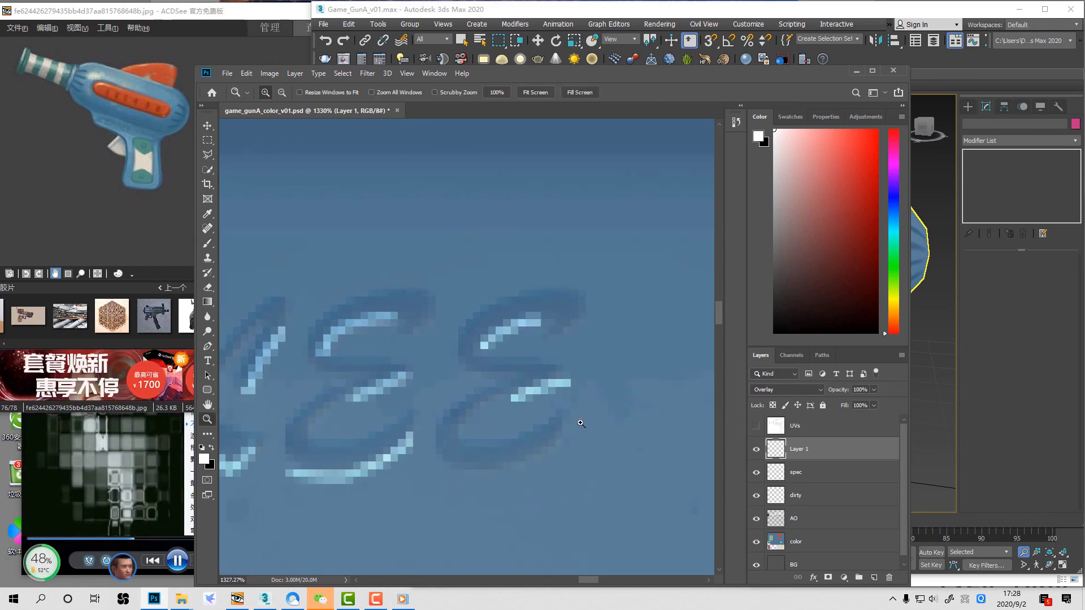
pyautogui.moveTo(567, 427); pyautogui.dragTo(464, 474)
# Step: Merge the lettering highlight layer down into the spec layer
pyautogui.press('z')
pyautogui.rightClick(540, 392)
pyautogui.click(582, 399)
pyautogui.moveTo(457, 285); pyautogui.dragTo(605, 353)
pyautogui.press('v')
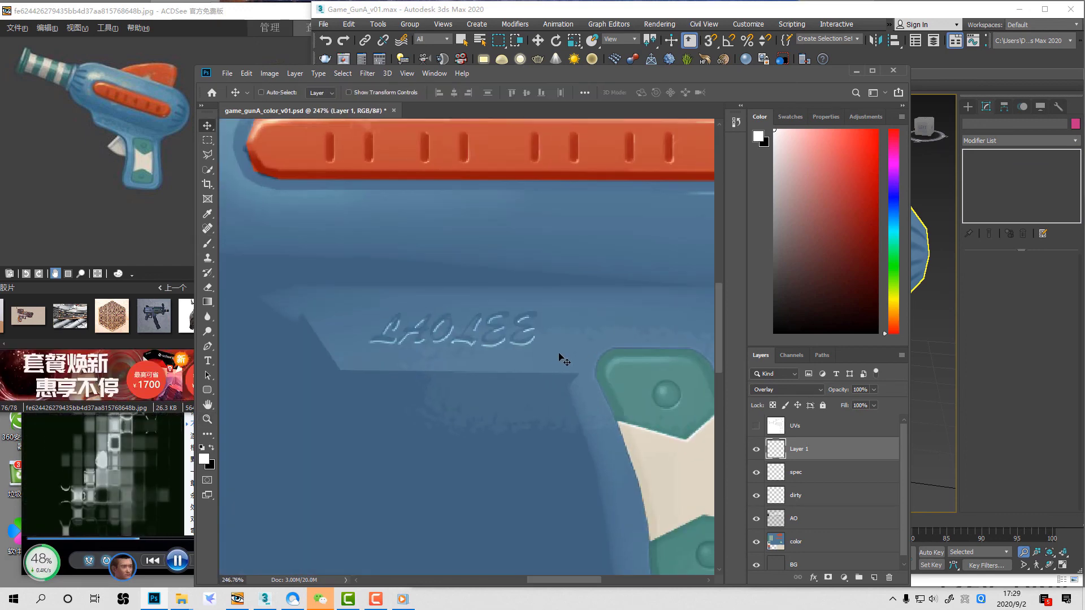
pyautogui.hotkey('ctrl', 'e')
pyautogui.hotkey('ctrl', '-')
pyautogui.hotkey('ctrl', '-')
pyautogui.hotkey('ctrl', '-')
pyautogui.press('e')
pyautogui.press('z')
pyautogui.moveTo(475, 360); pyautogui.dragTo(532, 356)
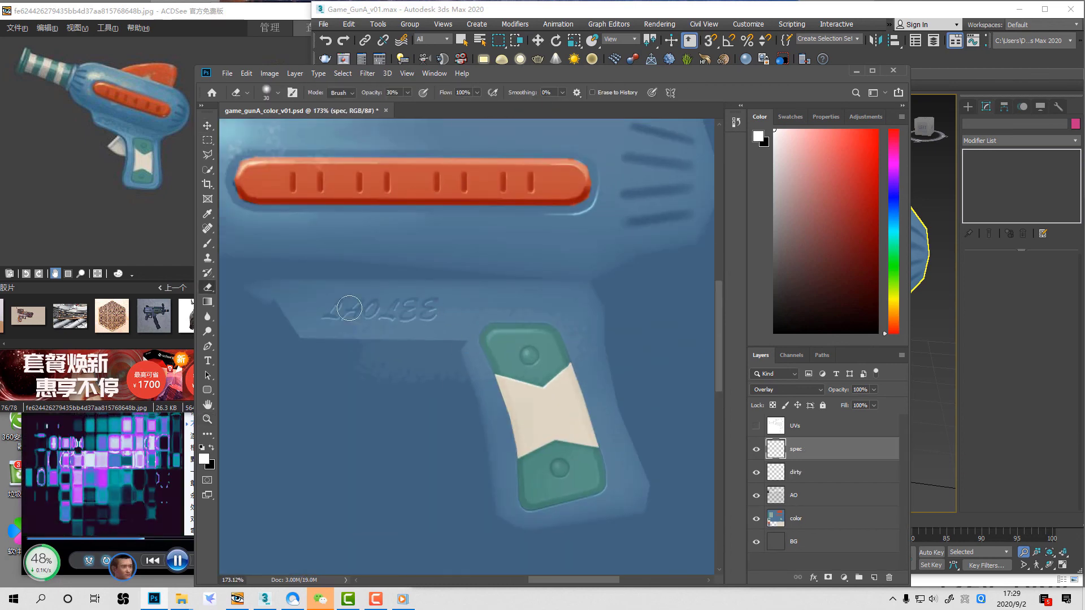
# Step: Add a new Soft Light layer above the AO layer for painting with black
pyautogui.press('z')
pyautogui.keyDown('alt'); pyautogui.click(513, 358); pyautogui.keyUp('alt')
pyautogui.keyDown('alt'); pyautogui.click(513, 358); pyautogui.keyUp('alt')
pyautogui.press('s')
pyautogui.click(534, 339)
pyautogui.click(547, 257)
pyautogui.press('z')
pyautogui.moveTo(310, 197); pyautogui.dragTo(539, 362)
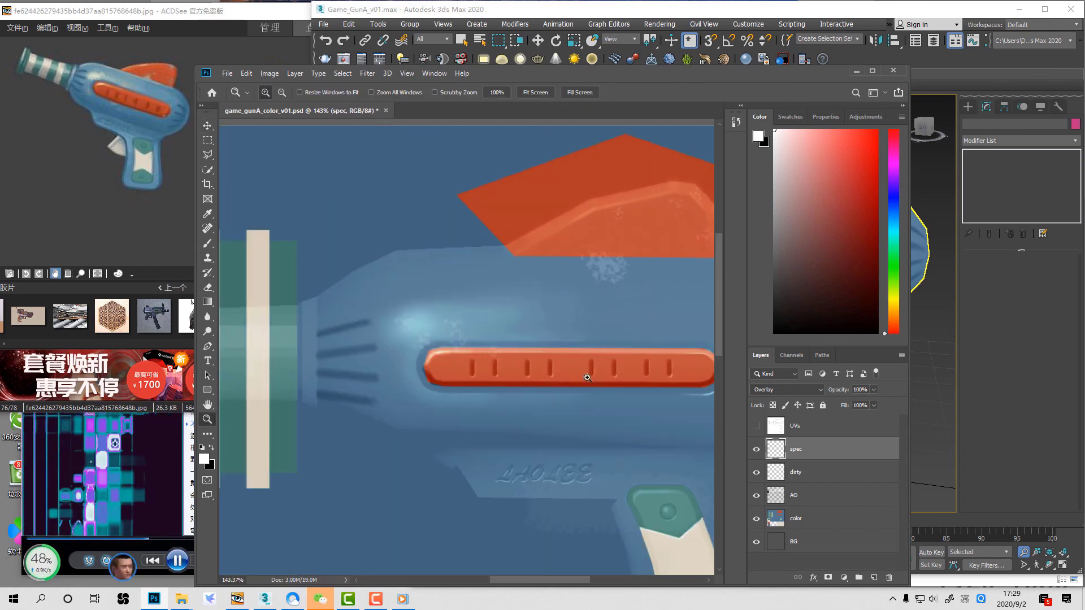
pyautogui.click(805, 505)
pyautogui.press('x')
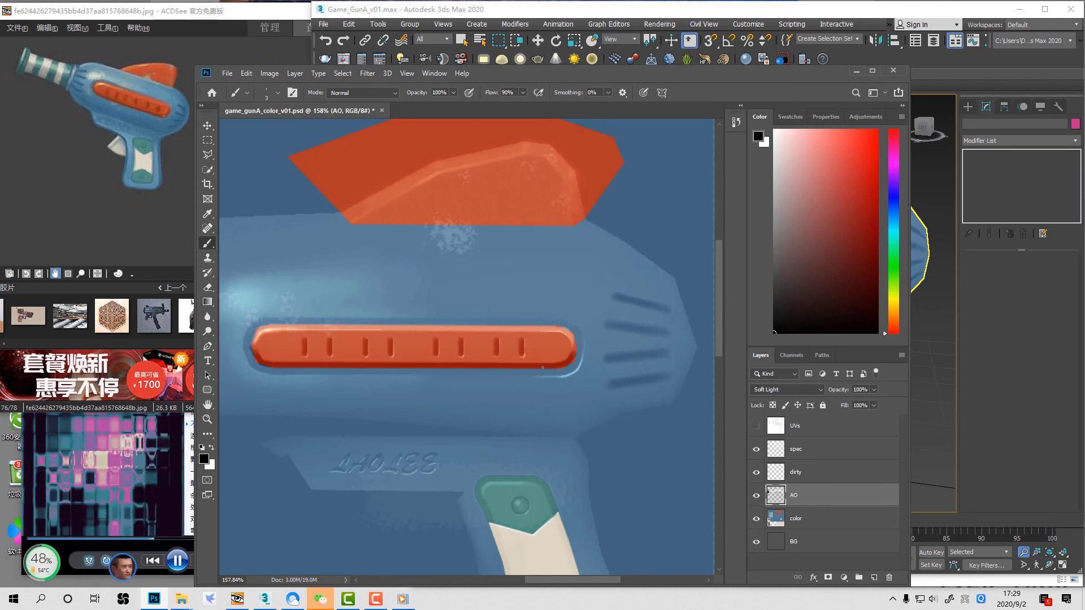
pyautogui.click(873, 578)
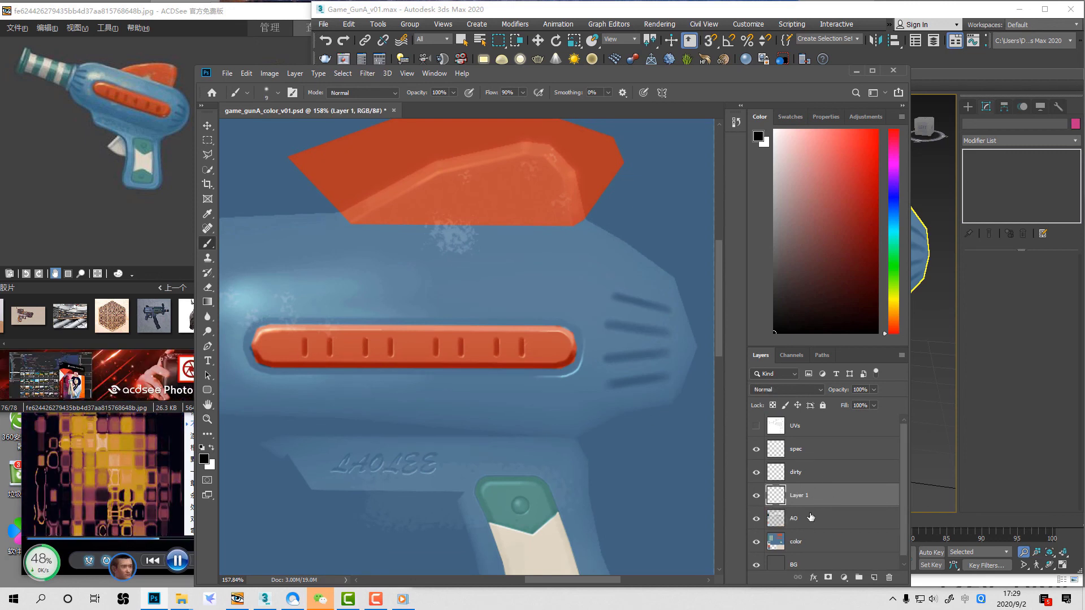
pyautogui.click(810, 518)
pyautogui.click(805, 495)
pyautogui.click(784, 391)
pyautogui.click(774, 450)
# Step: Paint a straight black shadow along the red strip's lower edge, and merge it into the AO layer at 50% opacity
pyautogui.keyDown('shift'); pyautogui.moveTo(557, 371); pyautogui.dragTo(269, 371); pyautogui.keyUp('shift')
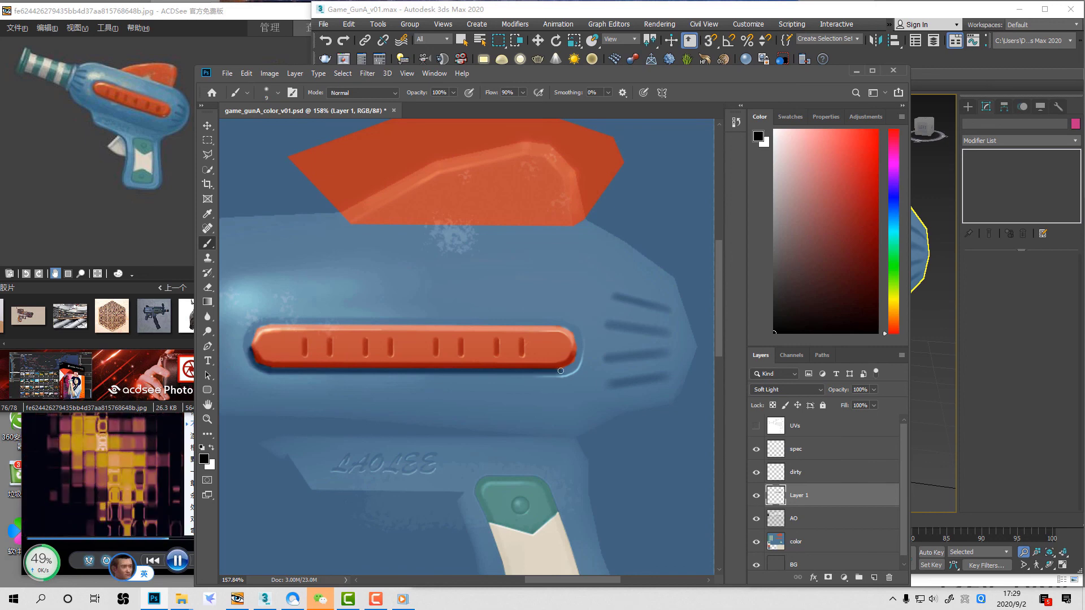
pyautogui.press('v')
pyautogui.press('3')
pyautogui.moveTo(617, 380); pyautogui.dragTo(668, 381)
pyautogui.press('5')
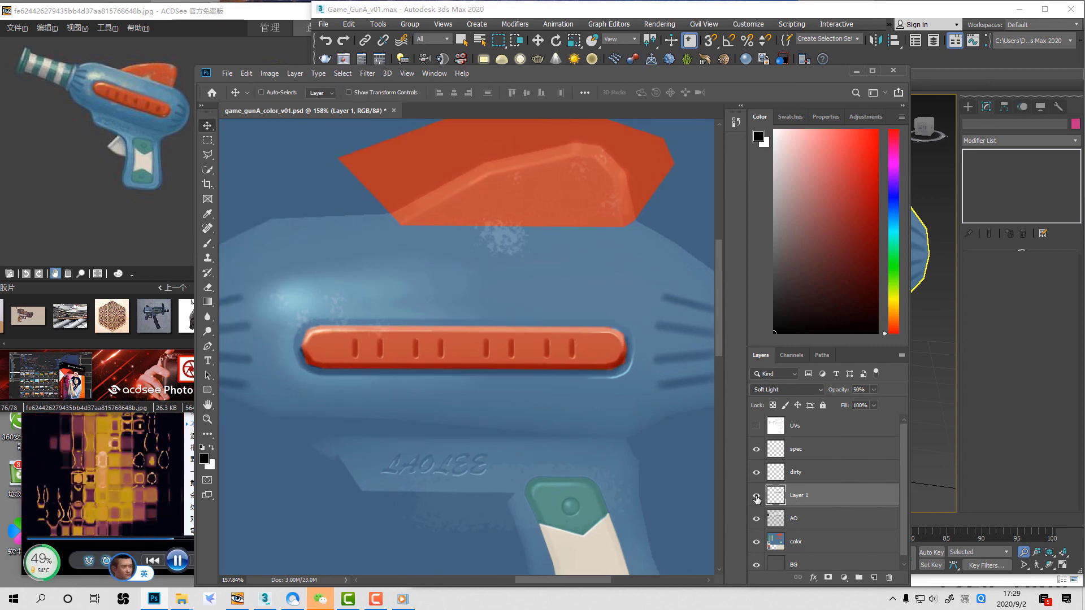
pyautogui.click(756, 496)
pyautogui.click(756, 495)
pyautogui.hotkey('ctrl', 'e')
# Step: Check the shading with the color layer hidden, restore the layer, and save the texture for viewing in 3ds Max
pyautogui.press('z')
pyautogui.keyDown('alt'); pyautogui.click(608, 393); pyautogui.keyUp('alt')
pyautogui.click(756, 518)
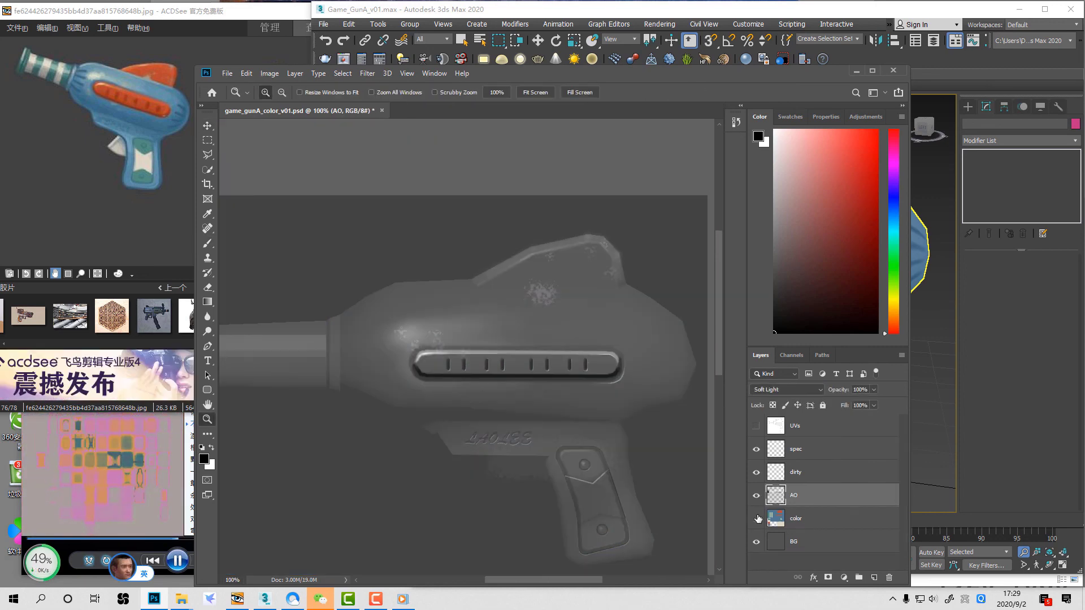
pyautogui.click(756, 518)
pyautogui.click(756, 519)
pyautogui.moveTo(646, 474); pyautogui.dragTo(665, 424)
pyautogui.click(756, 518)
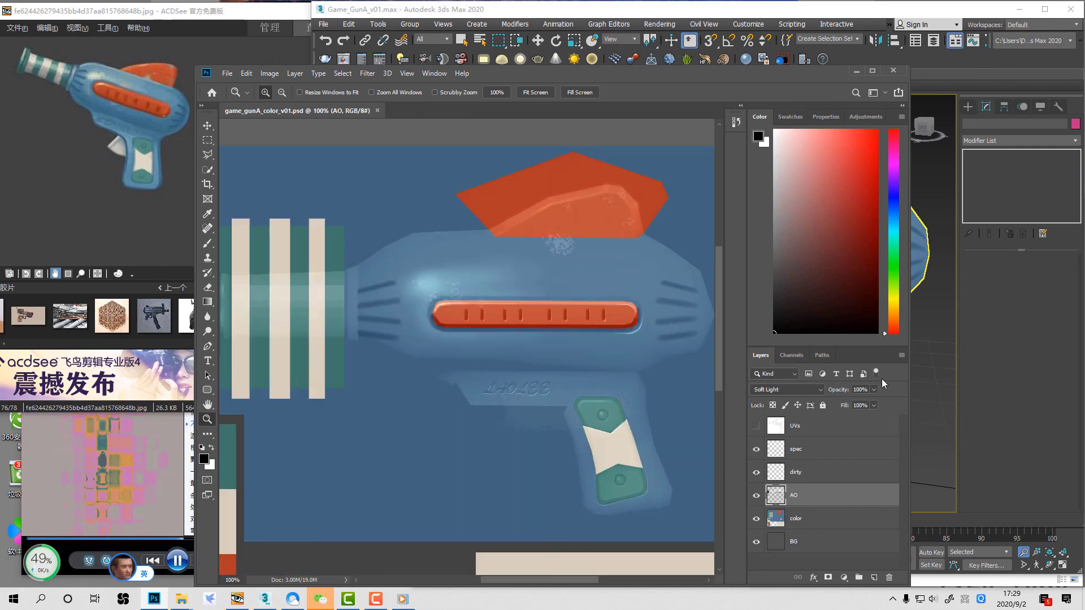
pyautogui.hotkey('alt', 'Tab')
pyautogui.press('e')
pyautogui.hotkey('alt', 'Tab')
# Step: Fill a rectangle around the UV shells in the beige block with black on the AO layer
pyautogui.moveTo(599, 450); pyautogui.dragTo(555, 188)
pyautogui.click(572, 370)
pyautogui.press('m')
pyautogui.moveTo(274, 180); pyautogui.dragTo(691, 513)
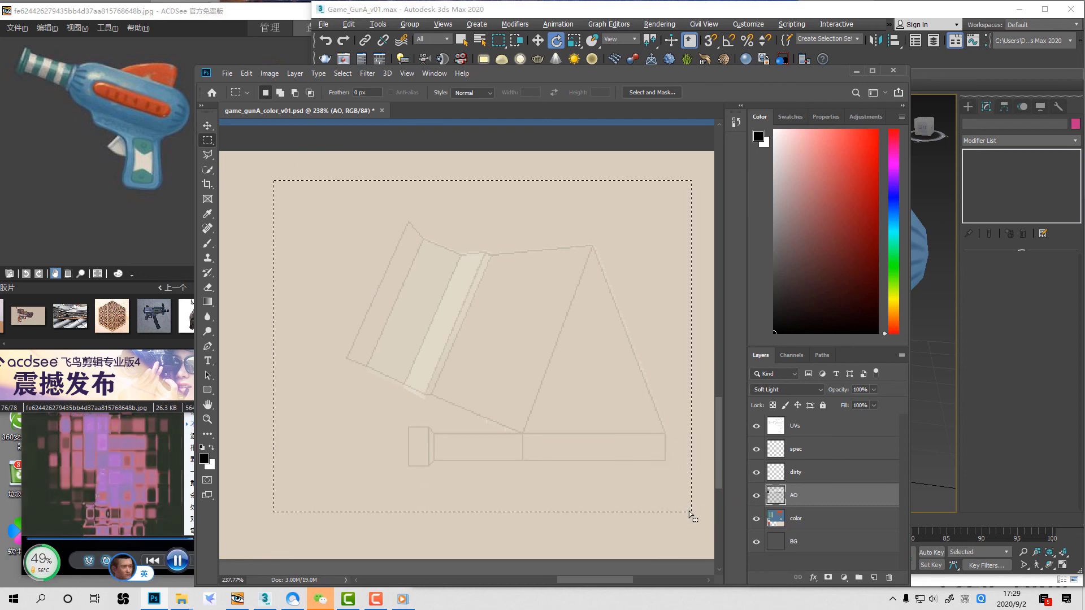
pyautogui.hotkey('alt', 'BackSpace')
# Step: Outline the narrow strip between the banded and wide UV sections with the Polygonal Lasso, and select the AO layer
pyautogui.hotkey('alt', '[')
pyautogui.press('l')
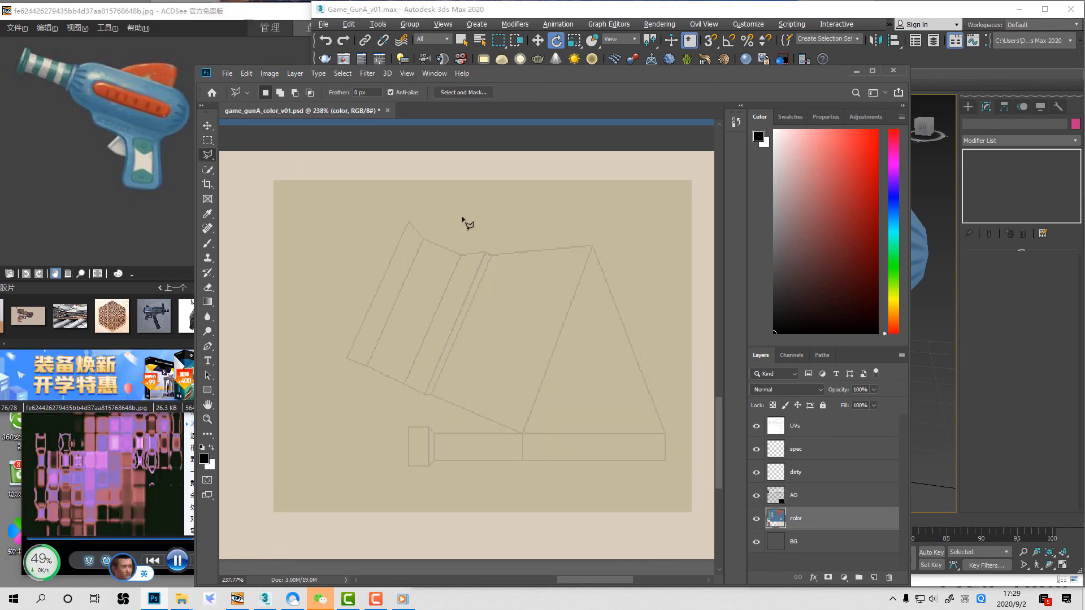
pyautogui.click(486, 252)
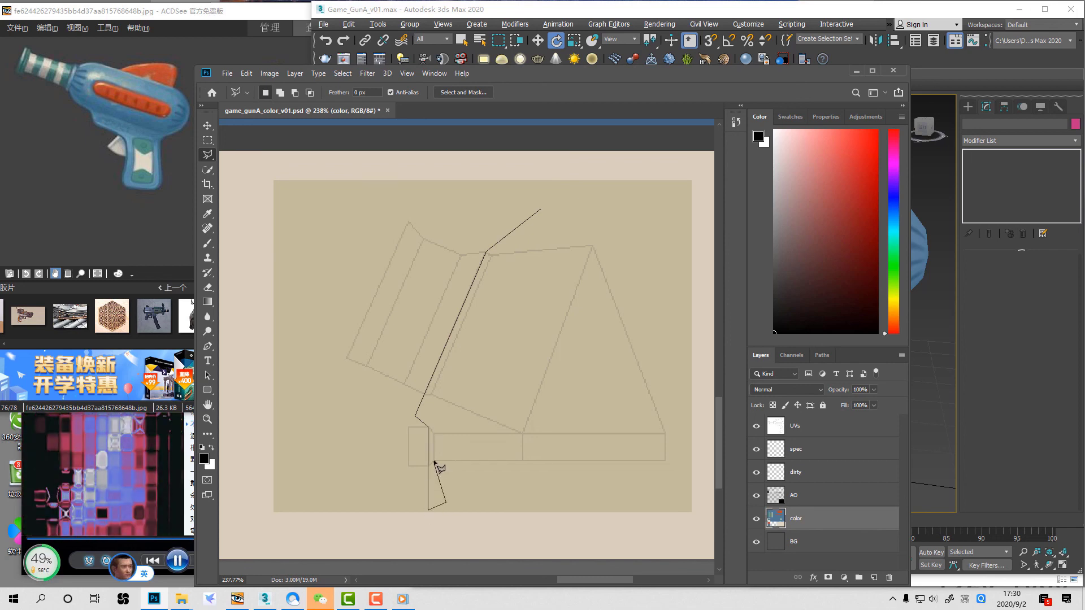
pyautogui.click(492, 255)
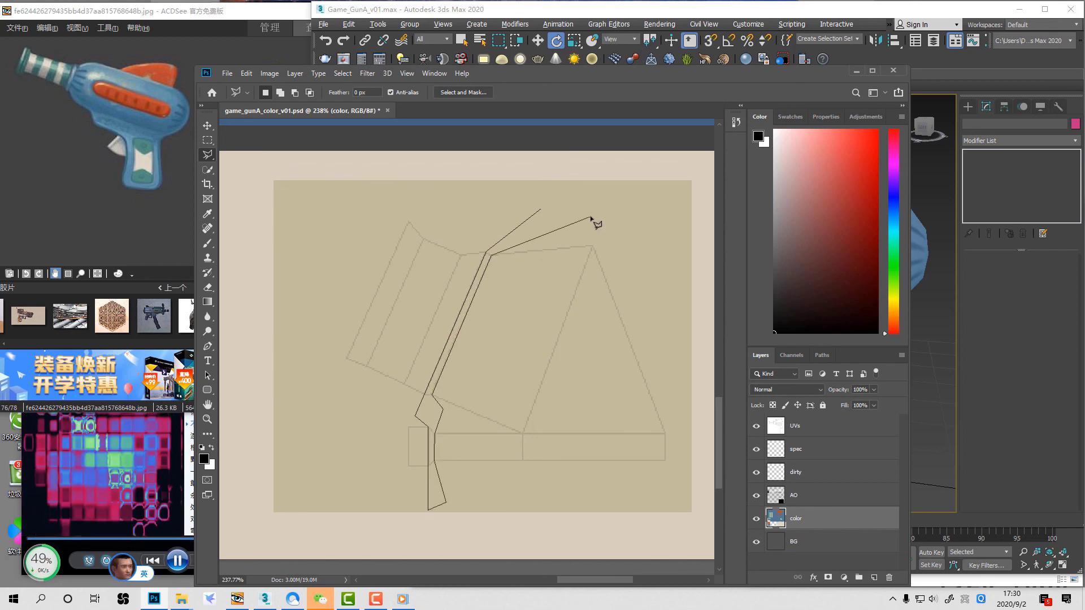
pyautogui.click(591, 219)
pyautogui.click(541, 210)
pyautogui.click(793, 495)
pyautogui.hotkey('ctrl', 'h')
# Step: Prepare a 45 px brush at 30% opacity for shading the selected strip
pyautogui.press('b')
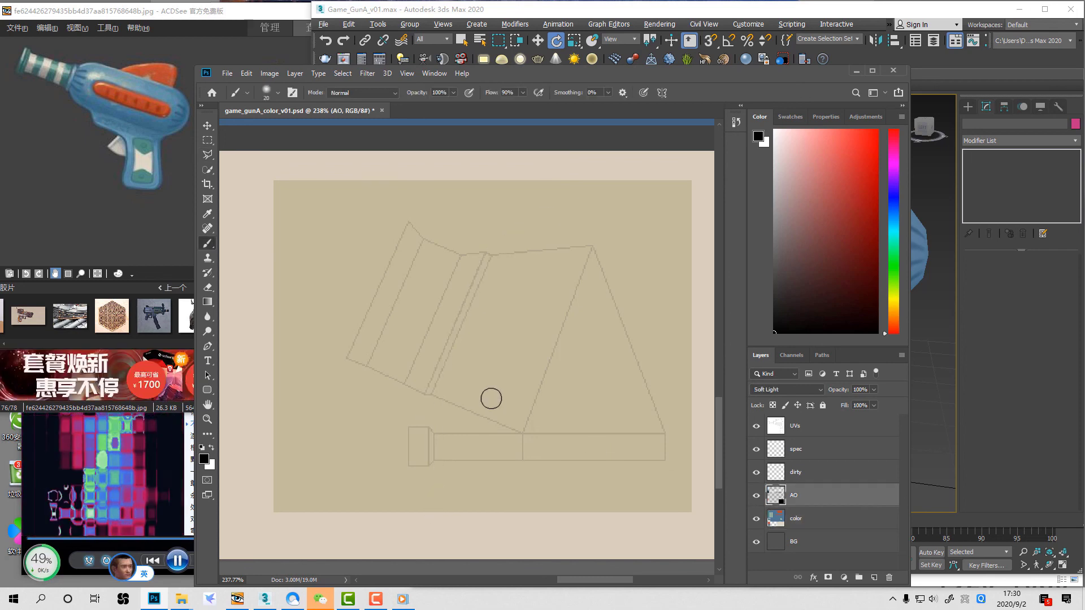
pyautogui.press(']')
pyautogui.press(']')
pyautogui.press(']')
pyautogui.press(']')
pyautogui.press(']')
pyautogui.press('3')
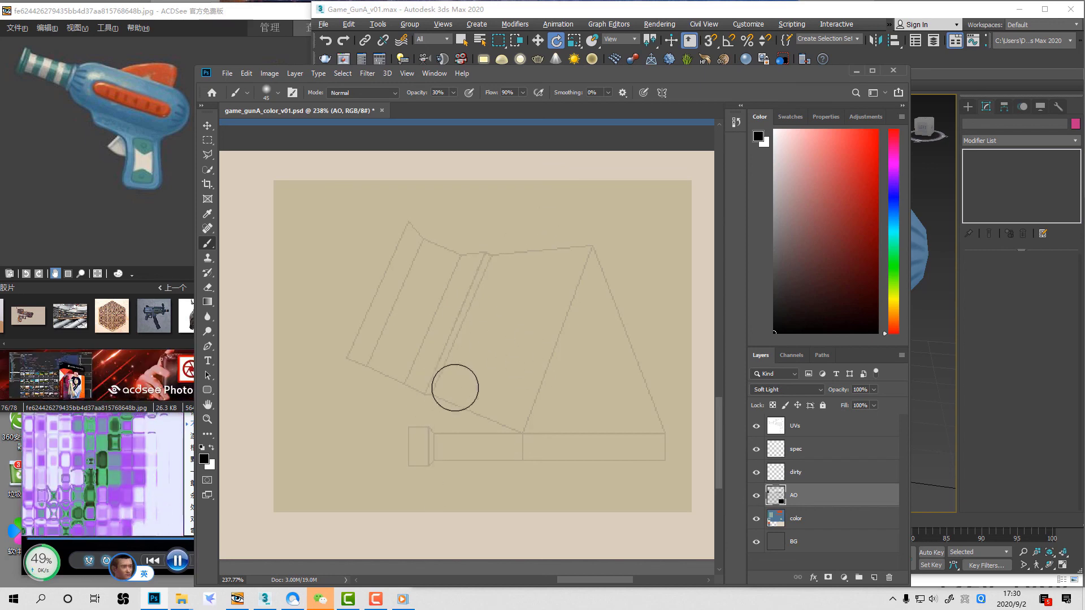
pyautogui.hotkey('ctrl', 'h')
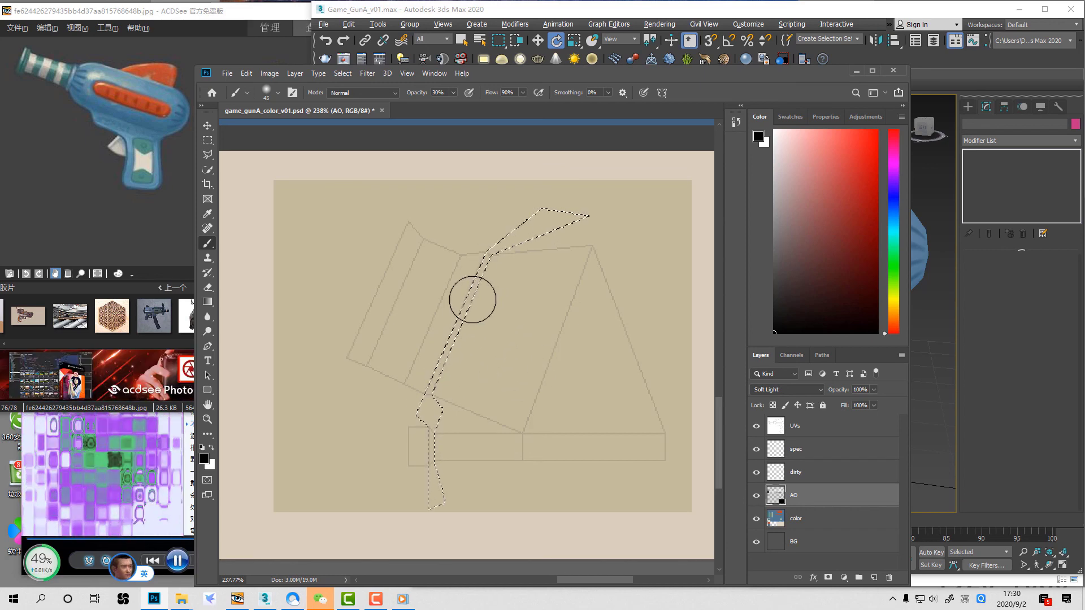
# Step: Examine the AO fill in the beige block with the UVs, spec, dirty and color layers hidden, and clear the strip selection
pyautogui.press('z')
pyautogui.hotkey('ctrl', '0')
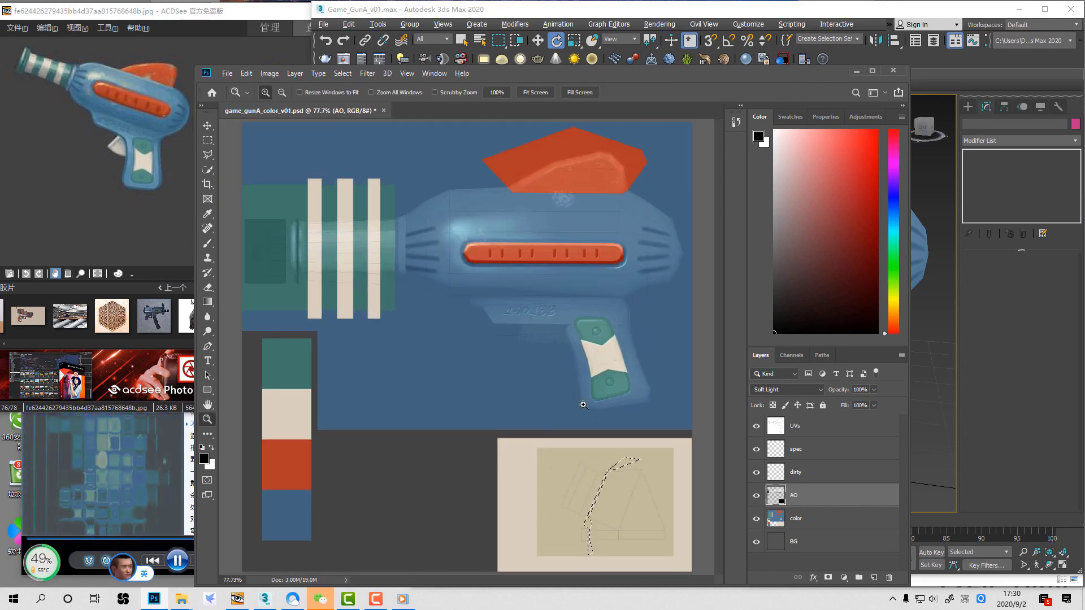
pyautogui.moveTo(756, 426); pyautogui.dragTo(756, 472)
pyautogui.press('b')
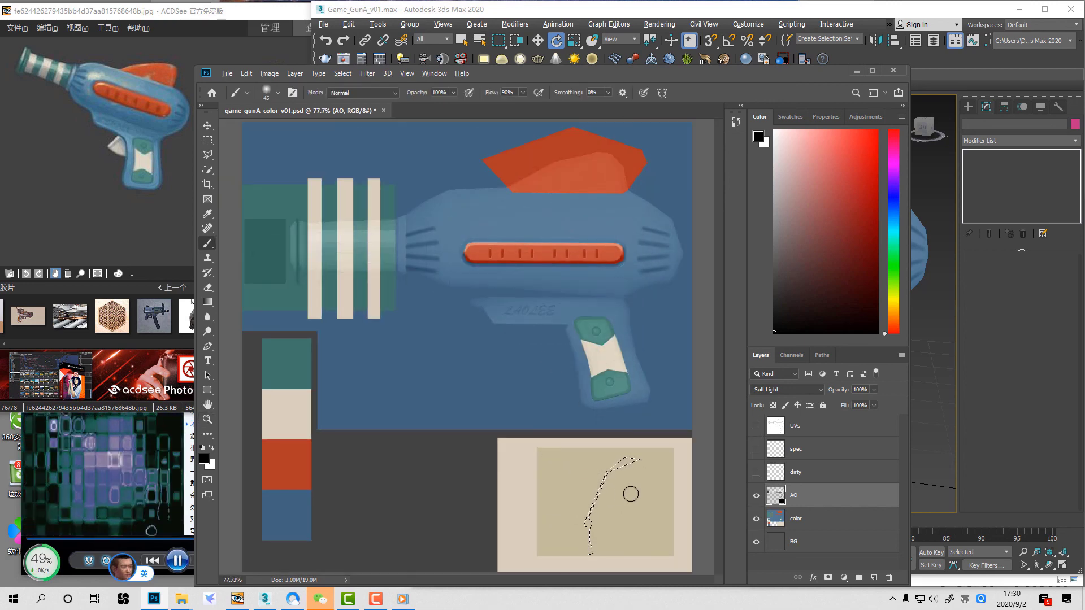
pyautogui.keyDown('alt'); pyautogui.scroll(4, 635, 474); pyautogui.keyUp('alt')
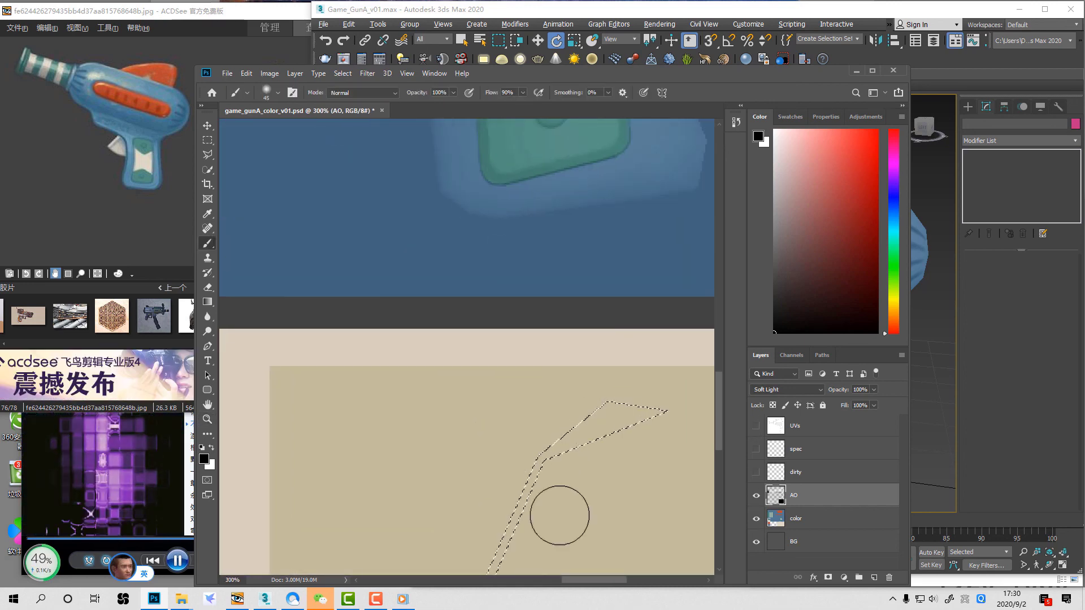
pyautogui.scroll(-3, 671, 431)
pyautogui.click(755, 518)
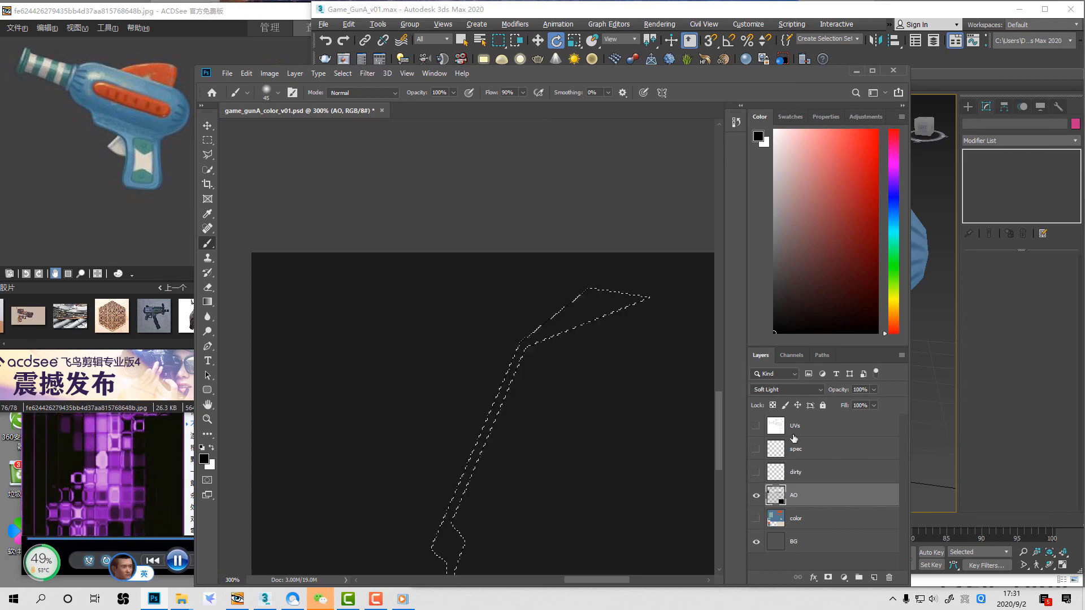
pyautogui.click(786, 389)
pyautogui.click(769, 452)
pyautogui.click(756, 518)
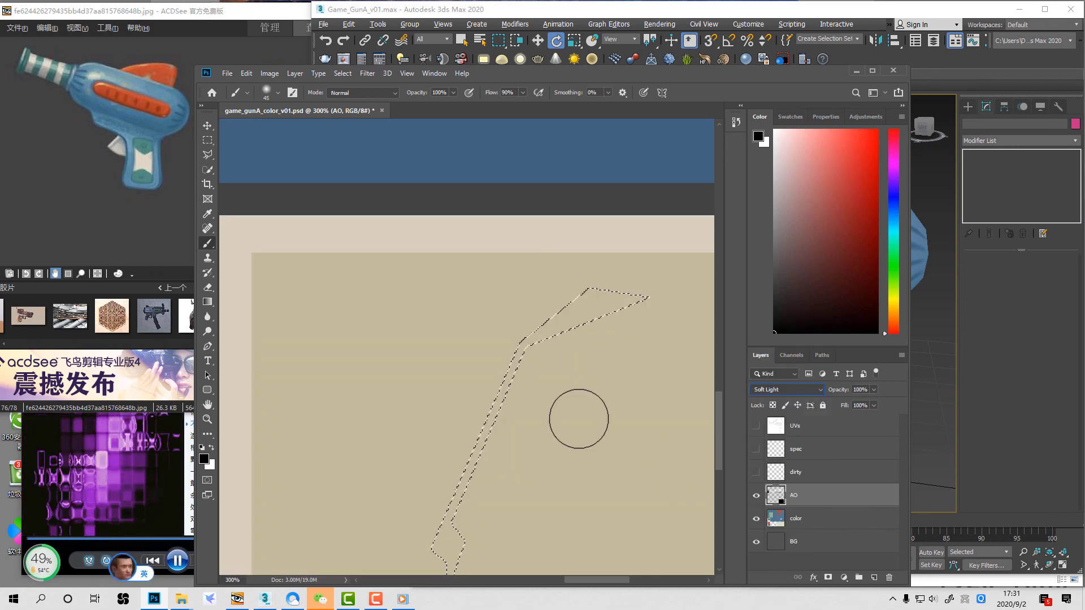
pyautogui.keyDown('alt'); pyautogui.click(577, 381); pyautogui.keyUp('alt')
pyautogui.hotkey('ctrl', 'd')
# Step: Fill a rectangle inside the beige block with white on the AO layer, and reduce its Lightness with Hue/Saturation
pyautogui.press('m')
pyautogui.keyDown('alt'); pyautogui.scroll(-3, 443, 332); pyautogui.keyUp('alt')
pyautogui.moveTo(429, 312); pyautogui.dragTo(640, 464)
pyautogui.press('d')
pyautogui.hotkey('ctrl', 'BackSpace')
pyautogui.hotkey('ctrl', 'u')
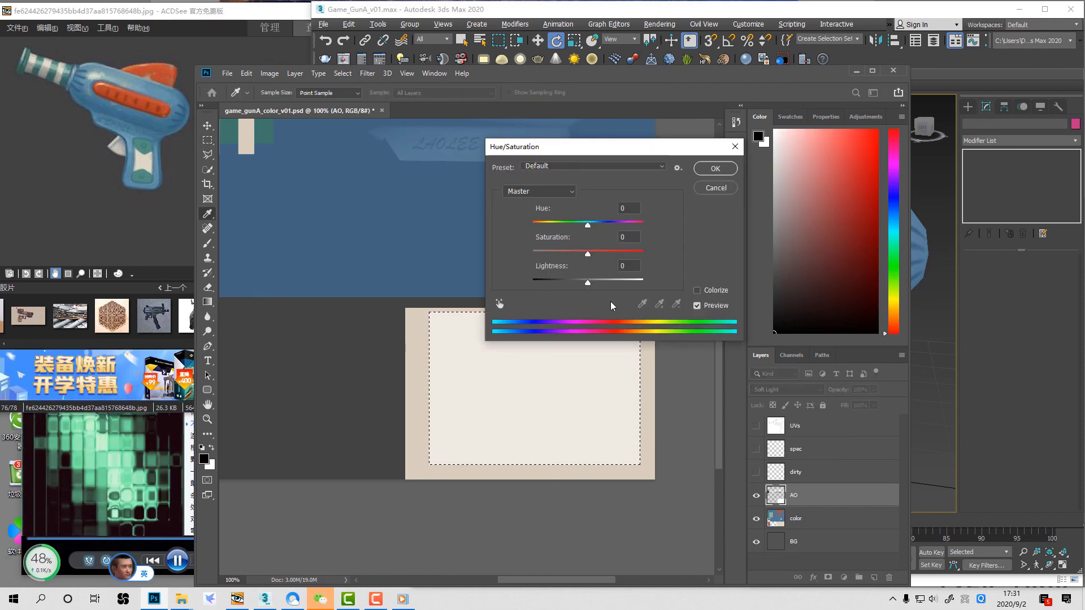
pyautogui.moveTo(587, 282); pyautogui.dragTo(561, 281)
pyautogui.press('Return')
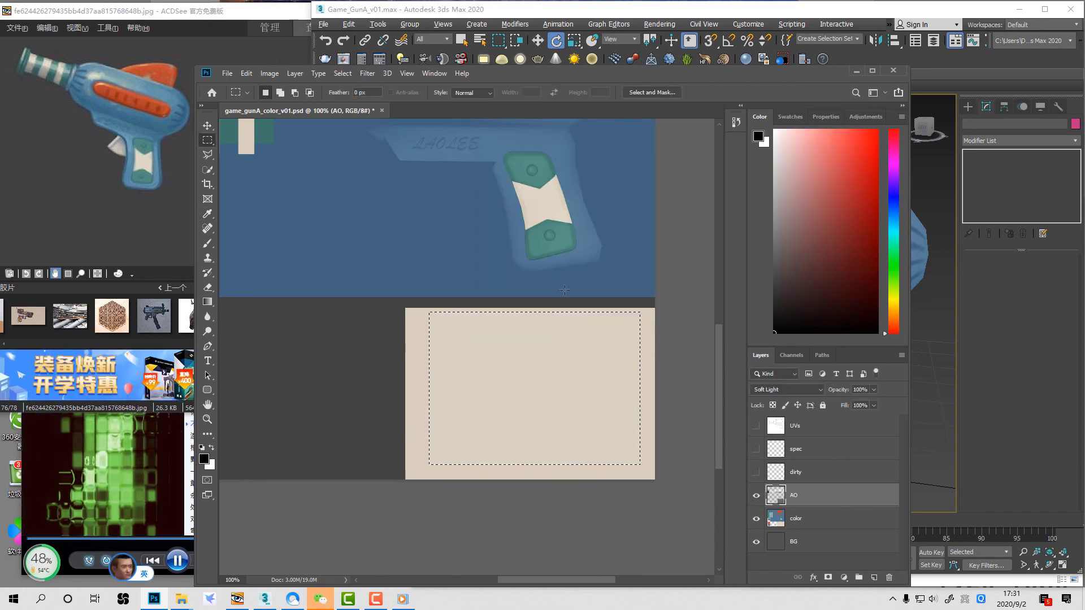
# Step: Select the narrow strip between the banded and wide UV sections with the Polygonal Lasso, extending past both shells
pyautogui.hotkey('ctrl', 'd')
pyautogui.press('l')
pyautogui.keyDown('alt'); pyautogui.scroll(5, 625, 458); pyautogui.keyUp('alt')
pyautogui.click(553, 150)
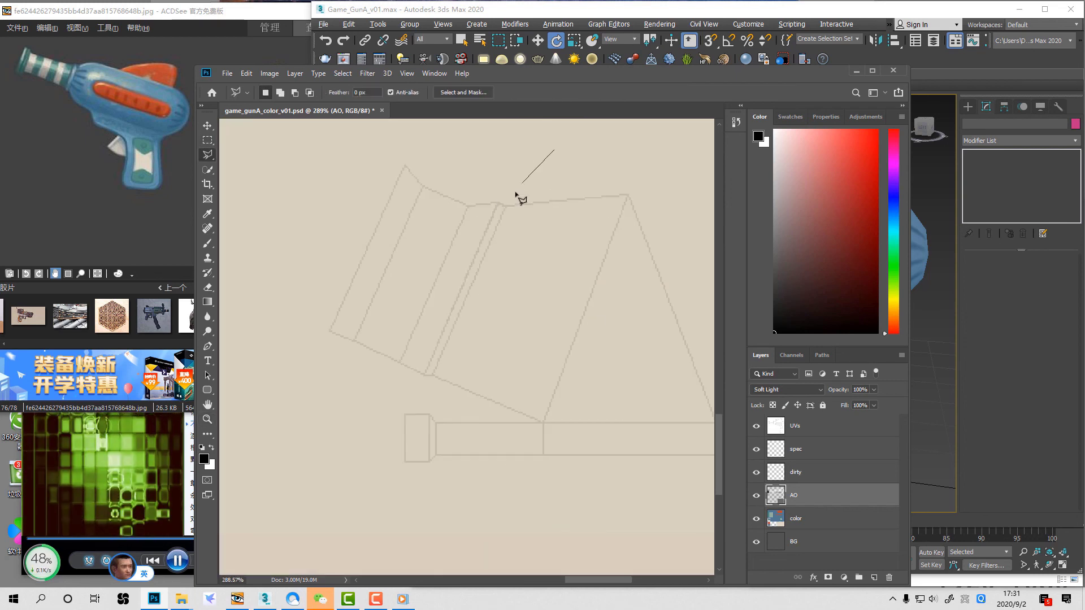
pyautogui.click(497, 203)
pyautogui.click(423, 374)
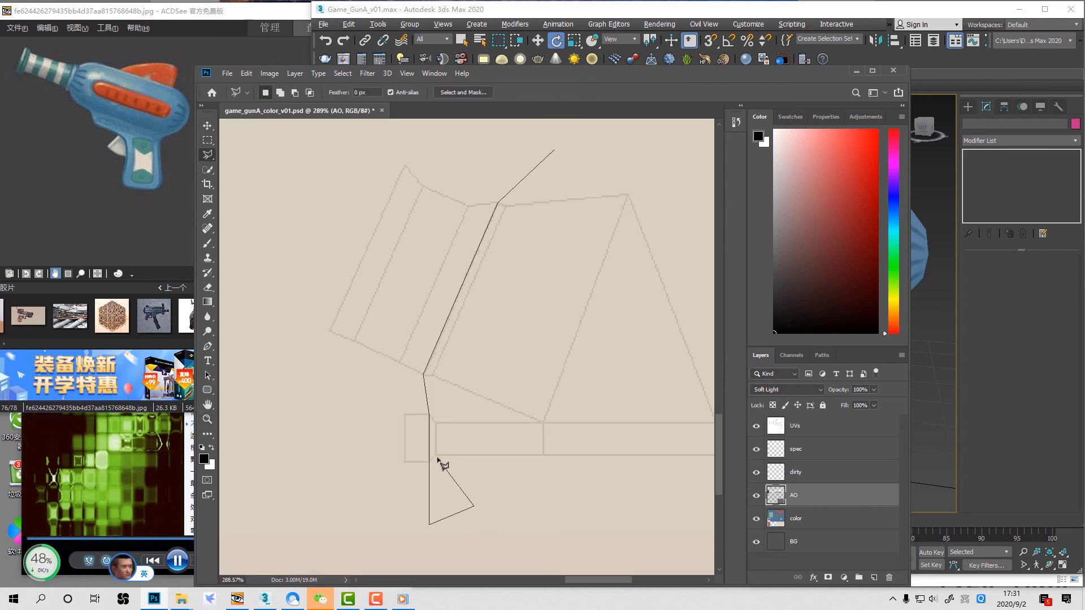
pyautogui.click(555, 151)
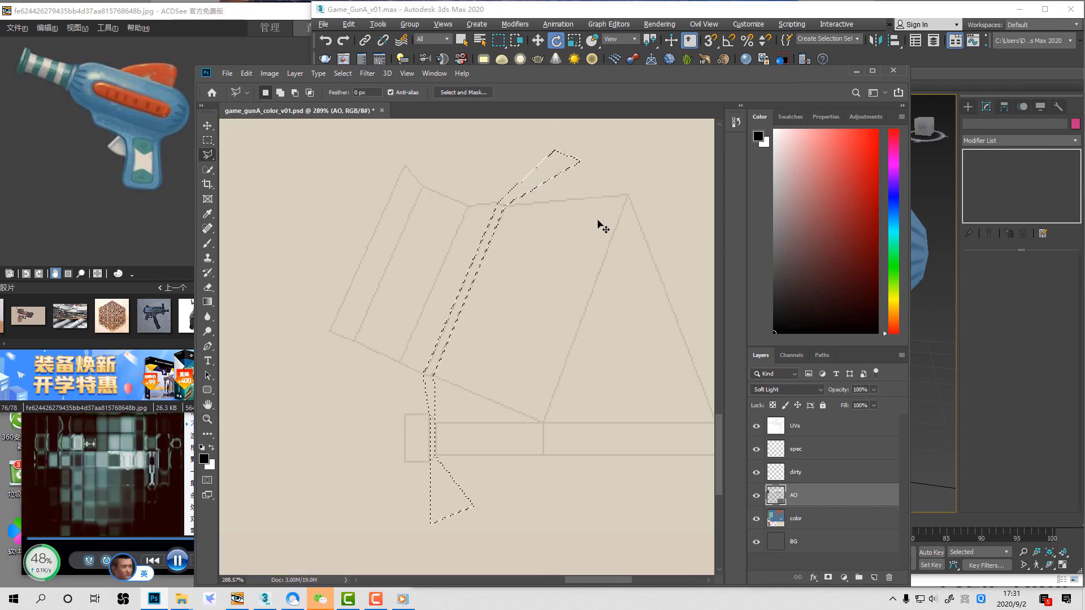
# Step: Shade the selected strip in black on the AO layer with a 50 px brush at 30% opacity
pyautogui.press('b')
pyautogui.press(']')
pyautogui.press('3')
pyautogui.moveTo(548, 146); pyautogui.dragTo(431, 384)
pyautogui.moveTo(497, 213); pyautogui.dragTo(431, 416)
# Step: Save the texture with the UVs layer hidden, and orbit the gun model in 3ds Max to inspect it
pyautogui.click(756, 426)
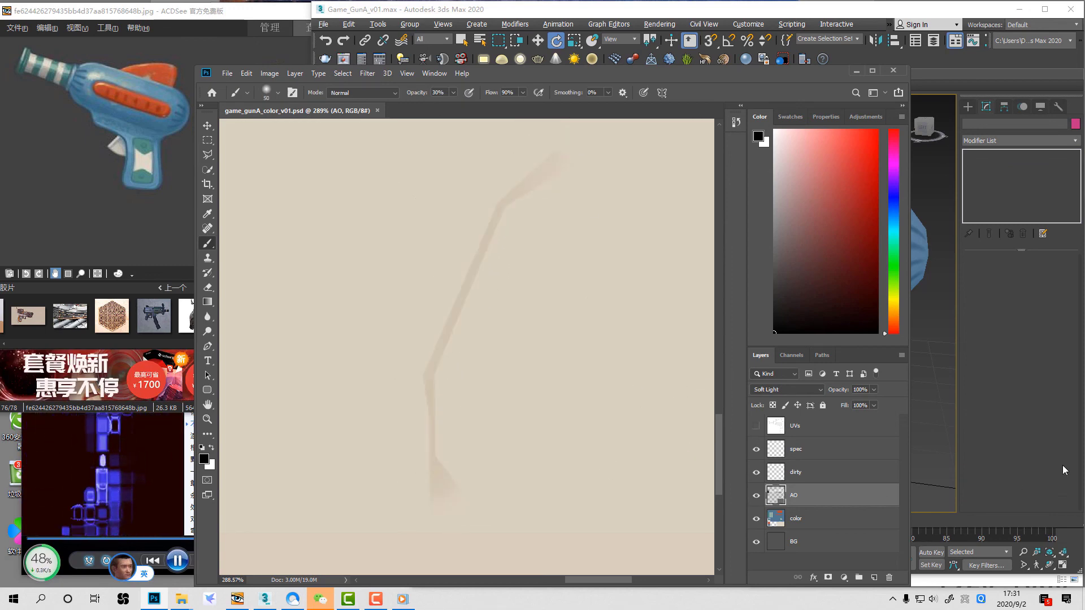
pyautogui.click(911, 398)
pyautogui.keyDown('alt'); pyautogui.moveTo(914, 389); pyautogui.dragTo(908, 368, button='middle'); pyautogui.keyUp('alt')
pyautogui.hotkey('alt', 'Tab')
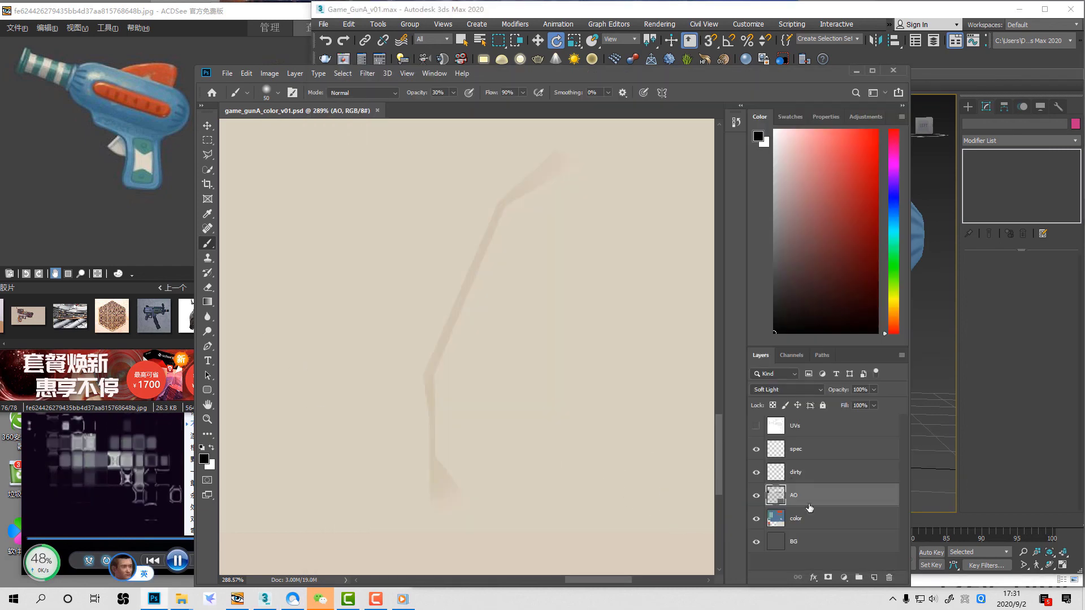
# Step: Show the UVs layer and select the wide triangular UV section beside the shaded strip with the Polygonal Lasso
pyautogui.click(756, 426)
pyautogui.moveTo(590, 341); pyautogui.dragTo(526, 368)
pyautogui.press('l')
pyautogui.click(582, 147)
pyautogui.click(437, 159)
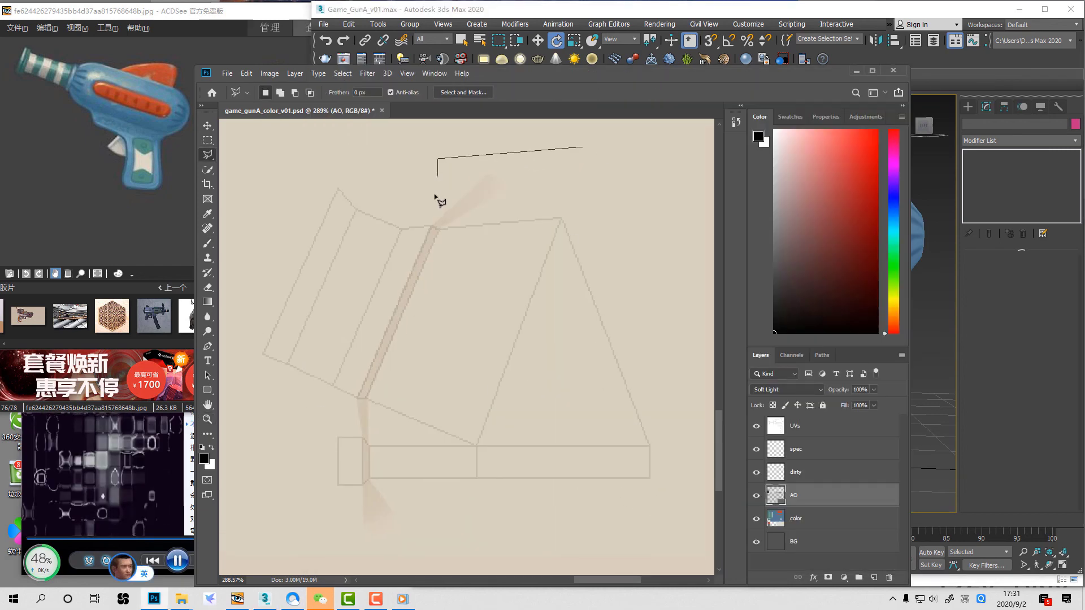
pyautogui.click(440, 229)
pyautogui.click(484, 448)
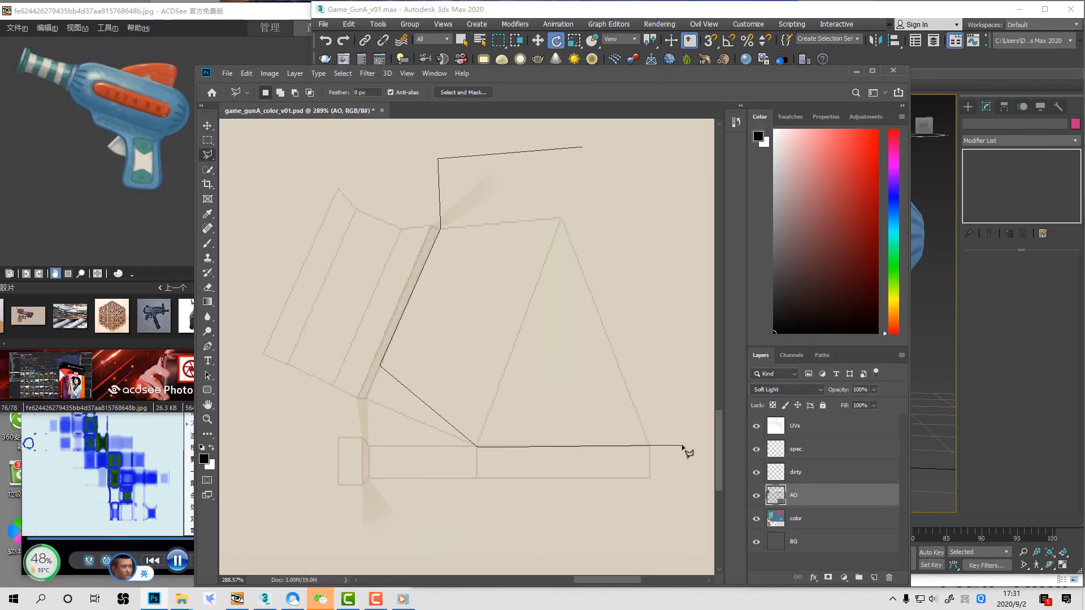
pyautogui.click(685, 448)
pyautogui.doubleClick(695, 267)
# Step: Paint soft black shading over the selected triangular section on the AO layer with a 125 px brush at 30% opacity
pyautogui.press('z')
pyautogui.keyDown('alt'); pyautogui.click(625, 287); pyautogui.keyUp('alt')
pyautogui.hotkey('ctrl', 'h')
pyautogui.press('b')
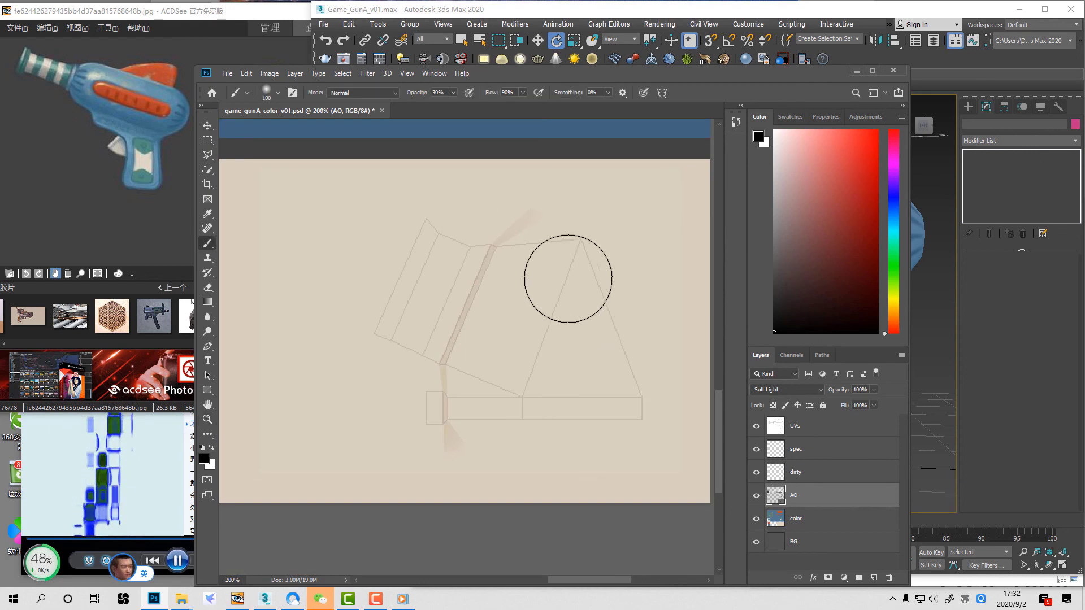
pyautogui.press(']')
pyautogui.moveTo(485, 259)
pyautogui.mouseDown()
pyautogui.moveTo(618, 244)
pyautogui.moveTo(632, 346)
pyautogui.moveTo(693, 388)
pyautogui.mouseUp()
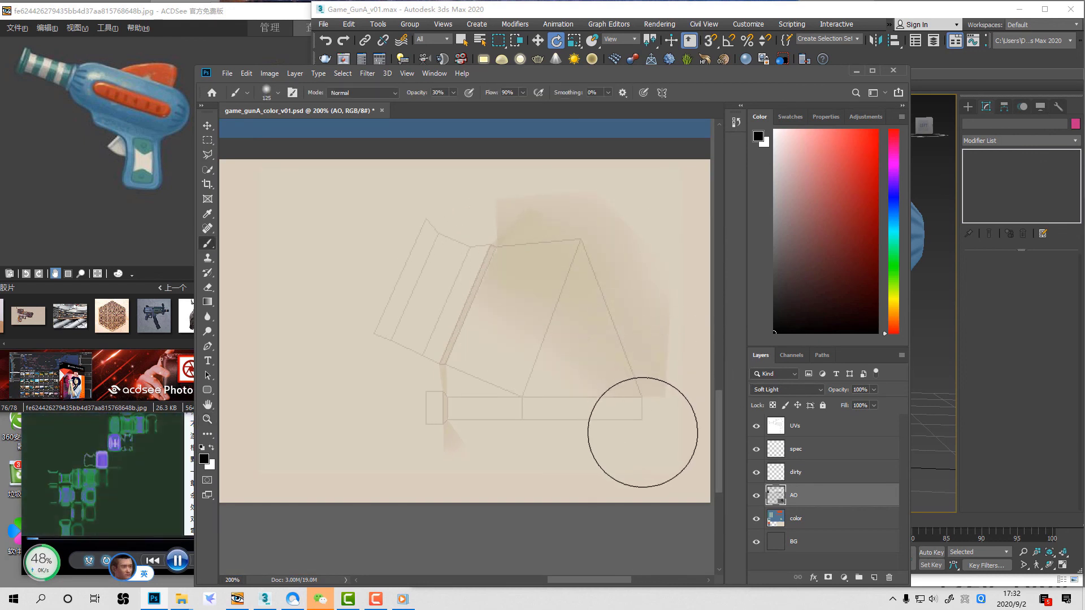
# Step: Paint a white highlight over the slanted UV rectangle on the spec layer with a 30 px brush at 30% opacity, erasing the overspill
pyautogui.click(826, 452)
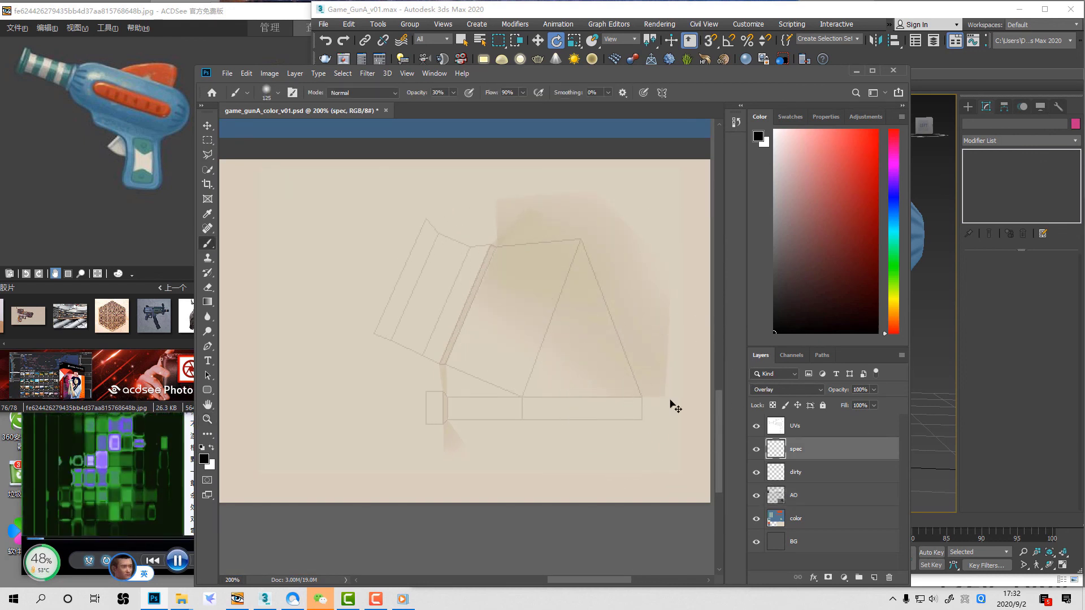
pyautogui.press('z')
pyautogui.press('x')
pyautogui.press('b')
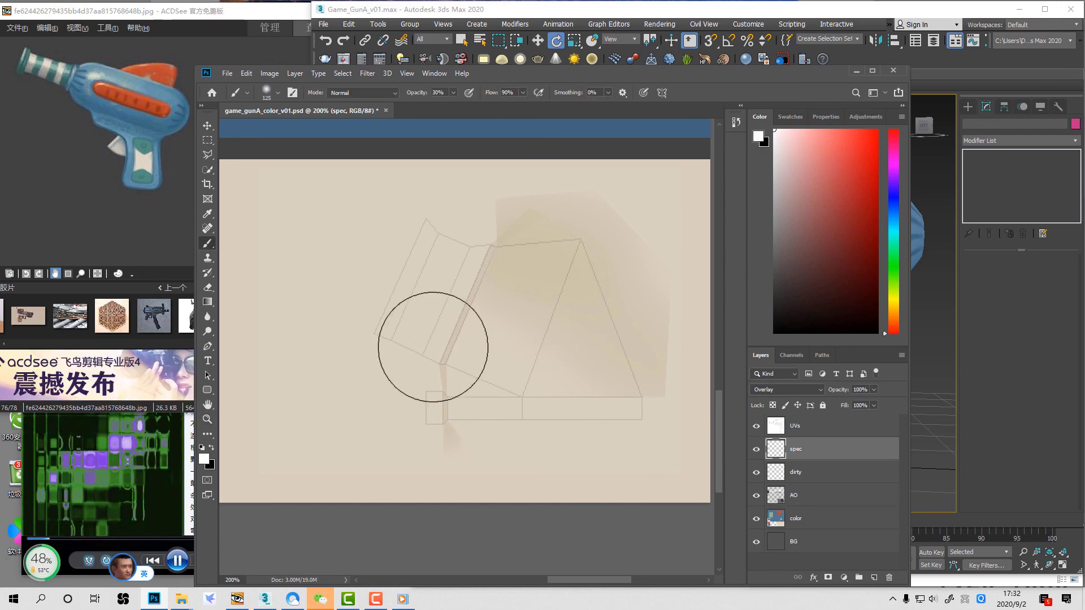
pyautogui.press('[')
pyautogui.press('[')
pyautogui.press('[')
pyautogui.press('[')
pyautogui.press('[')
pyautogui.press('[')
pyautogui.press('[')
pyautogui.press('[')
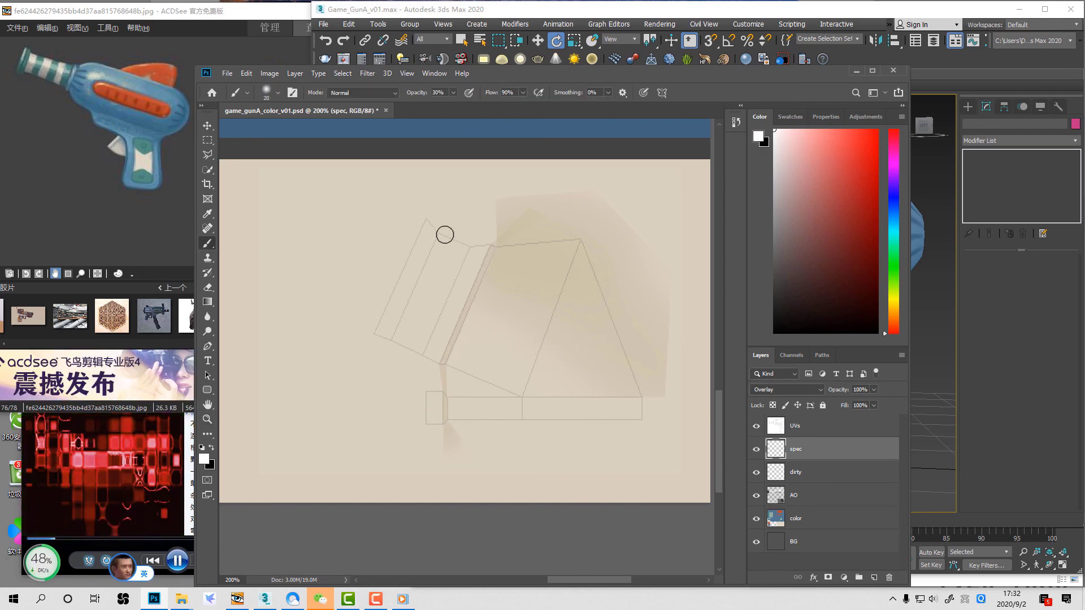
pyautogui.moveTo(445, 234); pyautogui.dragTo(422, 326)
pyautogui.moveTo(448, 243)
pyautogui.mouseDown()
pyautogui.moveTo(436, 312)
pyautogui.moveTo(462, 242)
pyautogui.mouseUp()
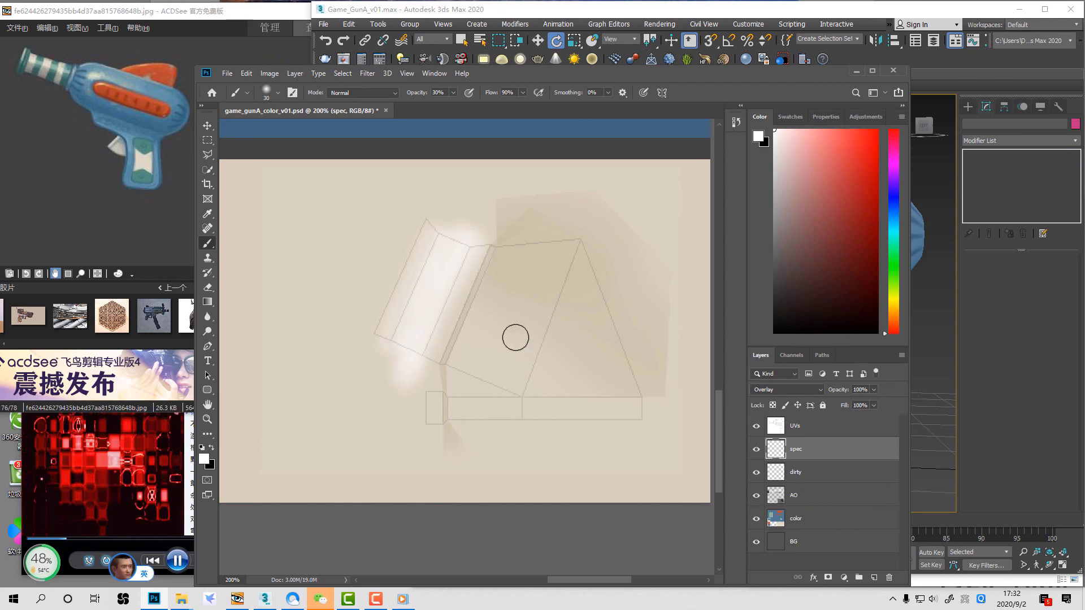
pyautogui.press('e')
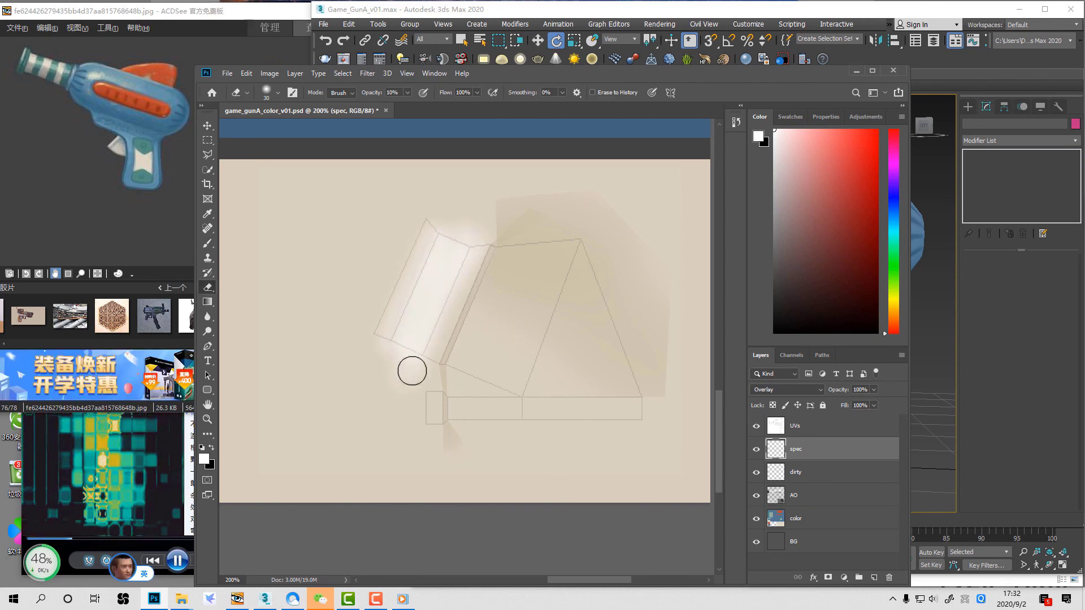
# Step: Hide the UVs layer, save the texture, and orbit the gun model in 3ds Max to inspect the trigger highlight
pyautogui.click(756, 425)
pyautogui.hotkey('ctrl', 's')
pyautogui.press('z')
pyautogui.keyDown('alt'); pyautogui.click(576, 301); pyautogui.keyUp('alt')
pyautogui.click(927, 381)
pyautogui.moveTo(920, 381)
pyautogui.keyDown('alt'); pyautogui.mouseDown(button='middle')
pyautogui.moveTo(885, 373)
pyautogui.moveTo(823, 399)
pyautogui.moveTo(840, 341)
pyautogui.moveTo(687, 350)
pyautogui.moveTo(753, 365)
pyautogui.mouseUp(button='middle'); pyautogui.keyUp('alt')
pyautogui.scroll(4, 823, 399)
pyautogui.scroll(-5, 728, 361)
# Step: In Photoshop, hide the color layer, cover the lower part of the dark AO patch with sampled grey, and show the color layer again
pyautogui.click(282, 164)
pyautogui.moveTo(551, 260); pyautogui.dragTo(604, 261)
pyautogui.click(806, 500)
pyautogui.press('l')
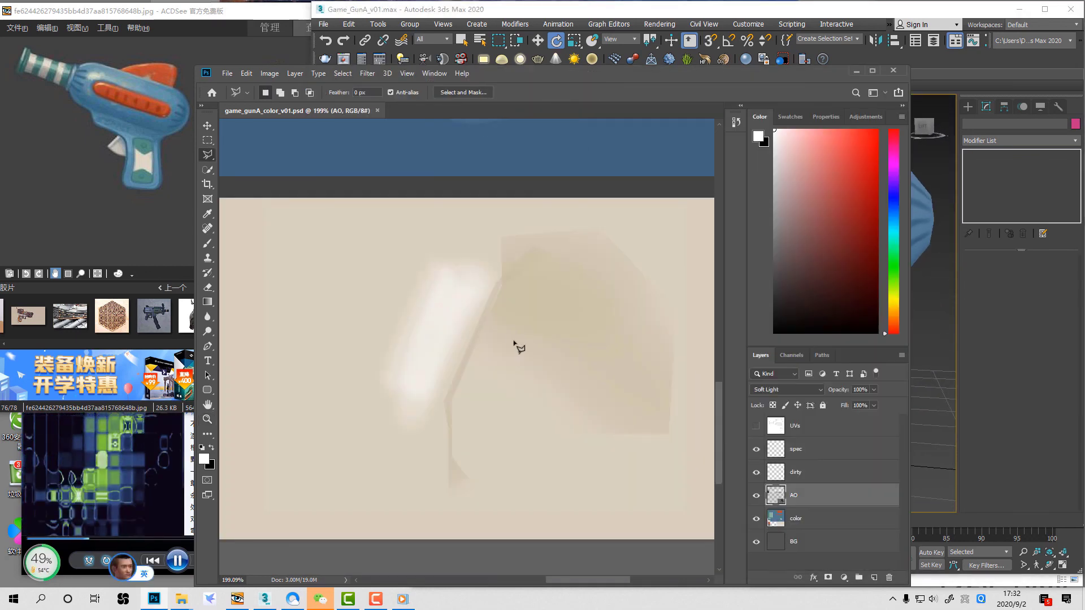
pyautogui.press('Escape')
pyautogui.press('e')
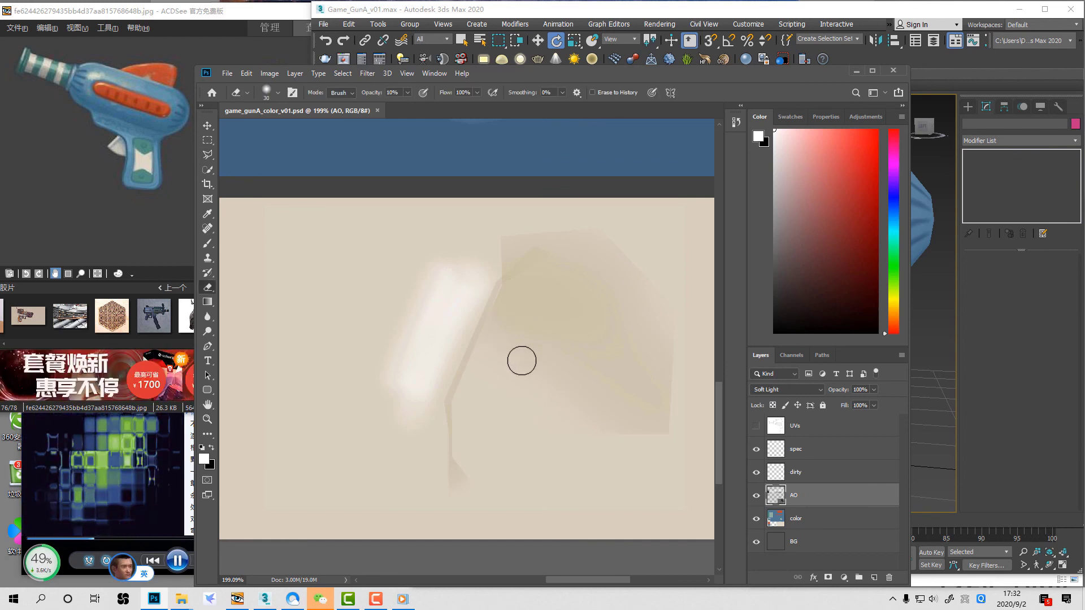
pyautogui.click(757, 519)
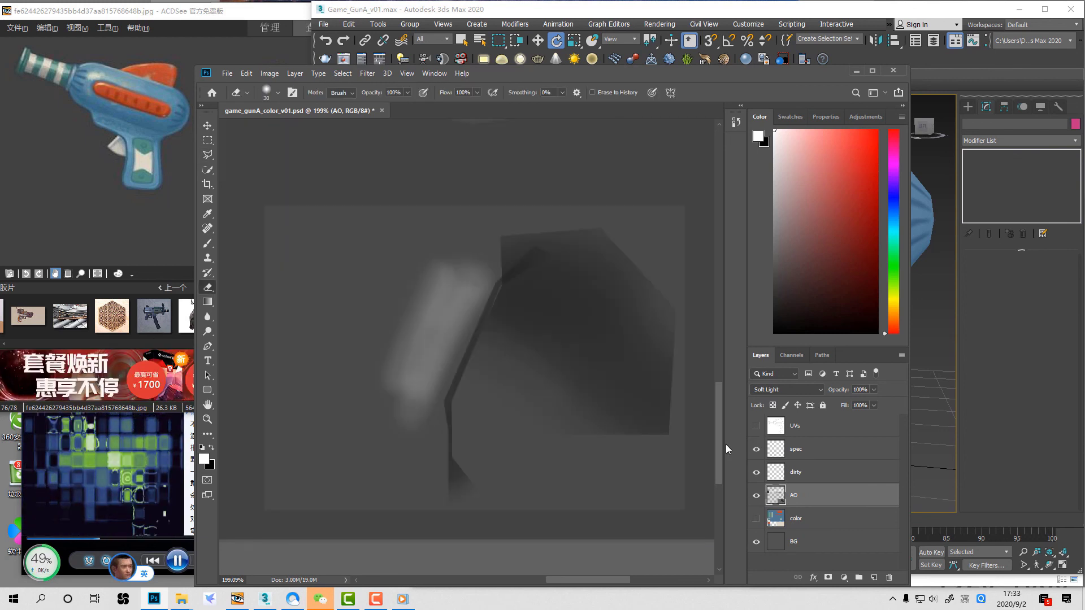
pyautogui.press('b')
pyautogui.keyDown('alt'); pyautogui.click(530, 438); pyautogui.keyUp('alt')
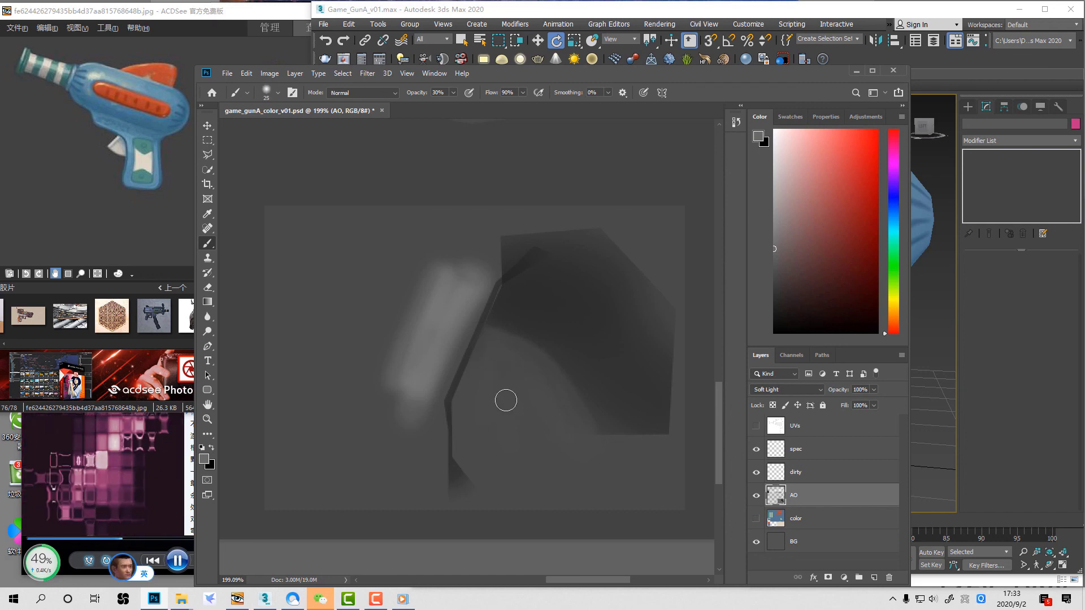
pyautogui.click(756, 519)
# Step: Inspect the updated texture on the gun model in 3ds Max and return to Photoshop
pyautogui.click(930, 452)
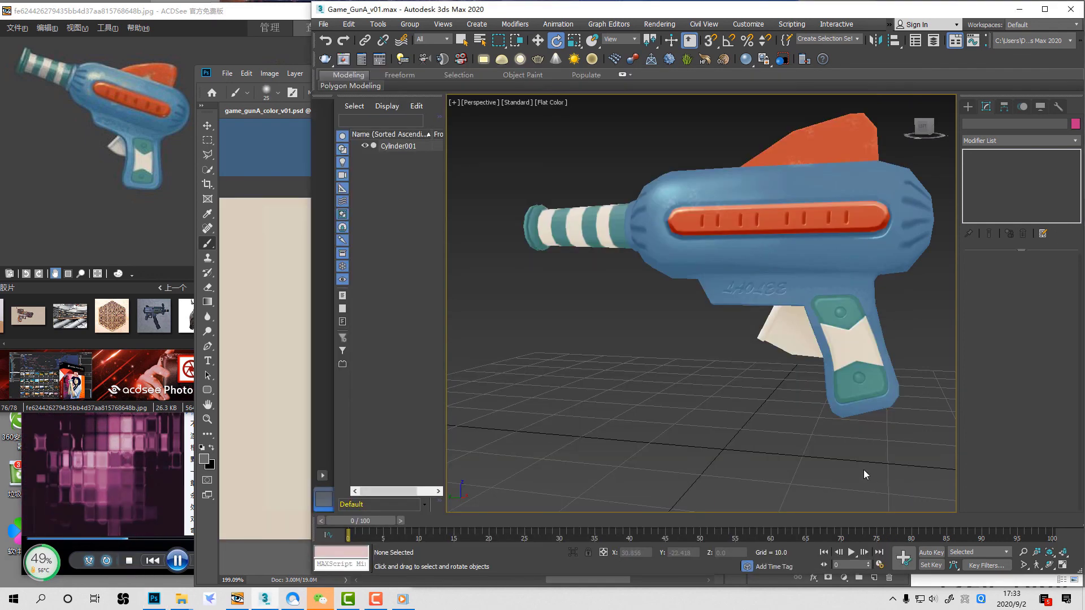
pyautogui.moveTo(802, 386); pyautogui.dragTo(774, 388, button='middle')
pyautogui.hotkey('alt', 'Tab')
# Step: Erase the jagged white highlight around the upper-left corner of the red strip on the spec layer with a 30 px eraser
pyautogui.moveTo(362, 170); pyautogui.dragTo(545, 488)
pyautogui.press('z')
pyautogui.moveTo(322, 211); pyautogui.dragTo(410, 361)
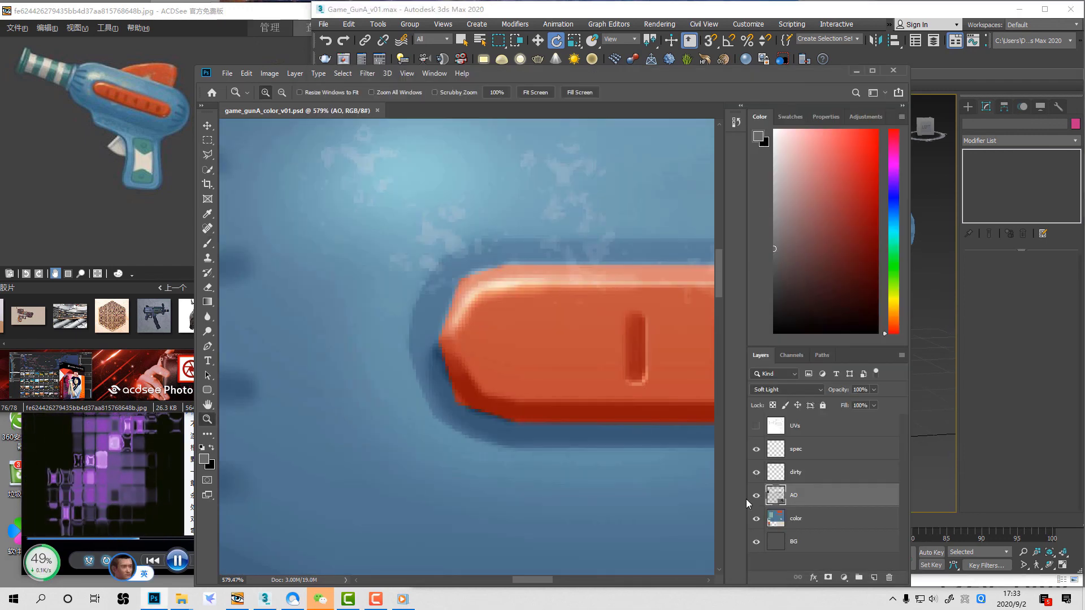
pyautogui.click(756, 496)
pyautogui.click(817, 519)
pyautogui.click(756, 449)
pyautogui.click(756, 450)
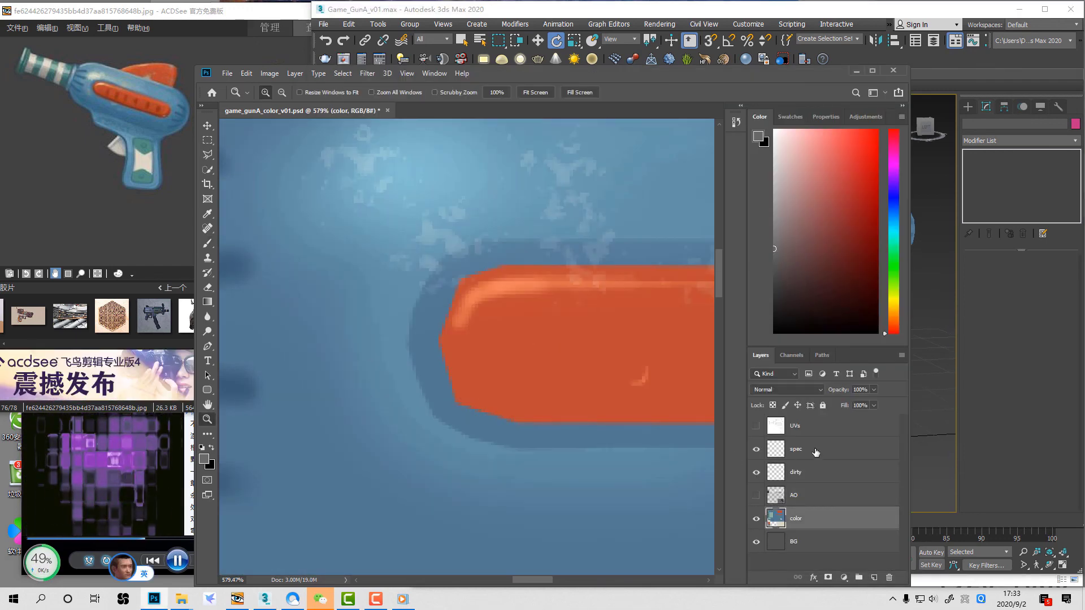
pyautogui.click(816, 451)
pyautogui.click(756, 495)
pyautogui.press('b')
pyautogui.press('e')
pyautogui.moveTo(516, 287); pyautogui.dragTo(476, 317)
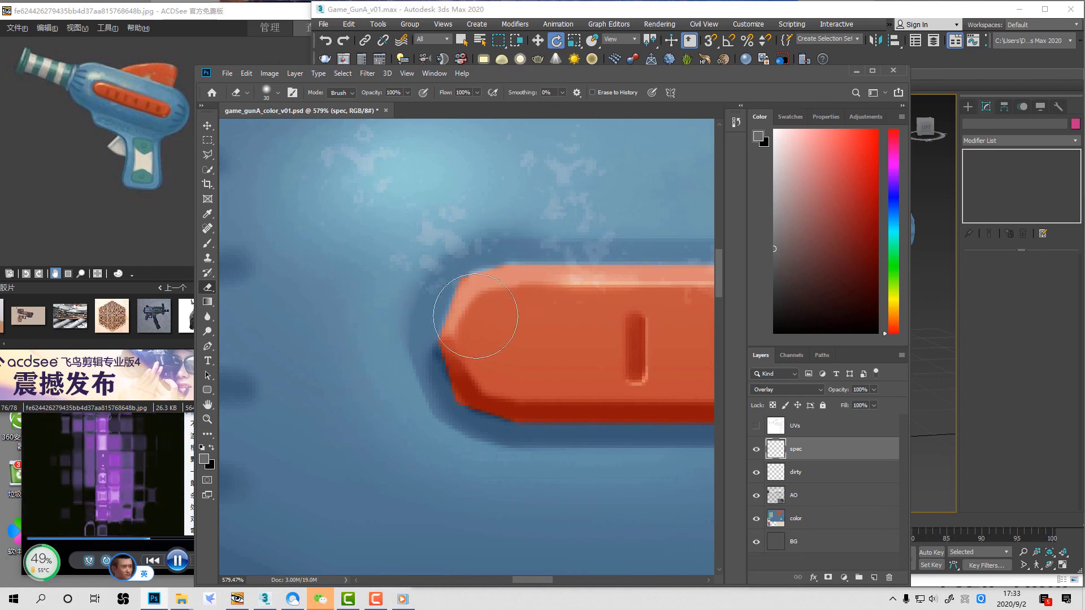
# Step: With spec and color hidden, smooth the light bevel around the red strip's left corner on the AO layer using a 1 px brush at 100% opacity
pyautogui.press('b')
pyautogui.press('d')
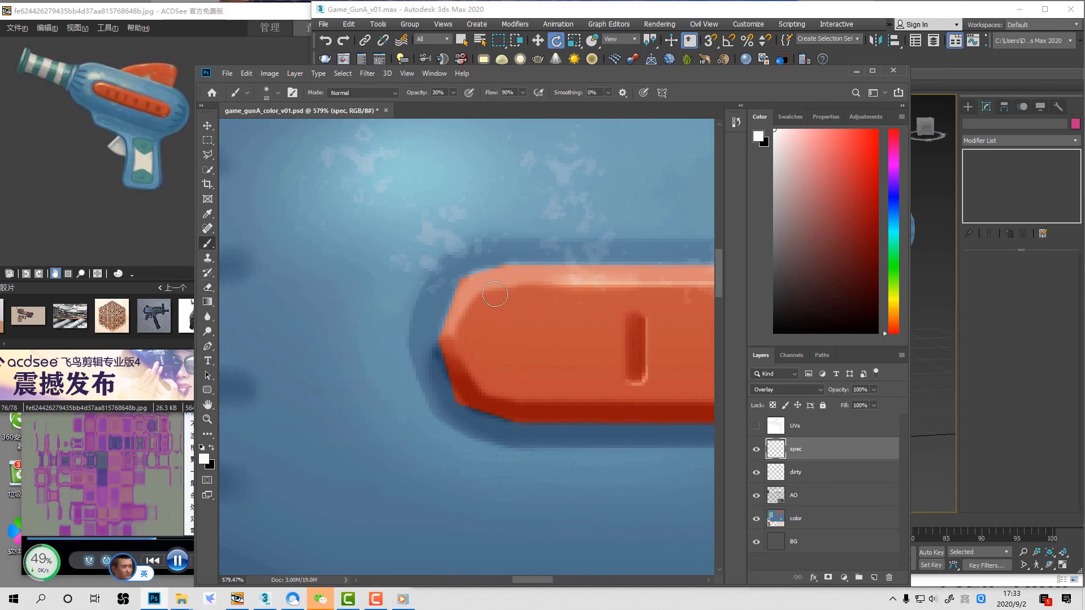
pyautogui.click(756, 449)
pyautogui.click(795, 518)
pyautogui.keyDown('alt'); pyautogui.click(523, 289); pyautogui.keyUp('alt')
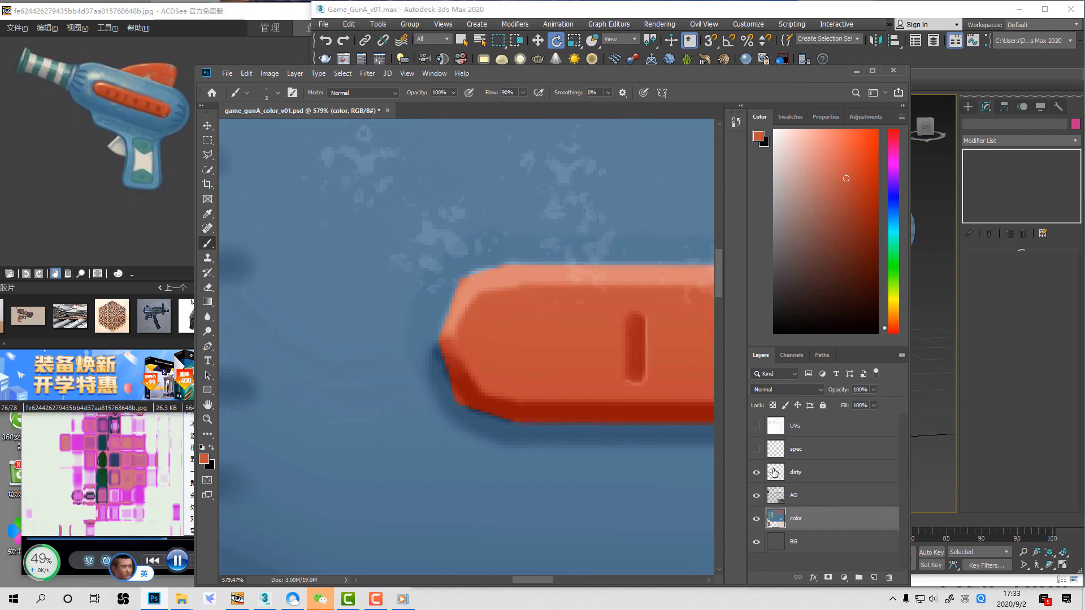
pyautogui.click(776, 497)
pyautogui.click(756, 496)
pyautogui.click(757, 495)
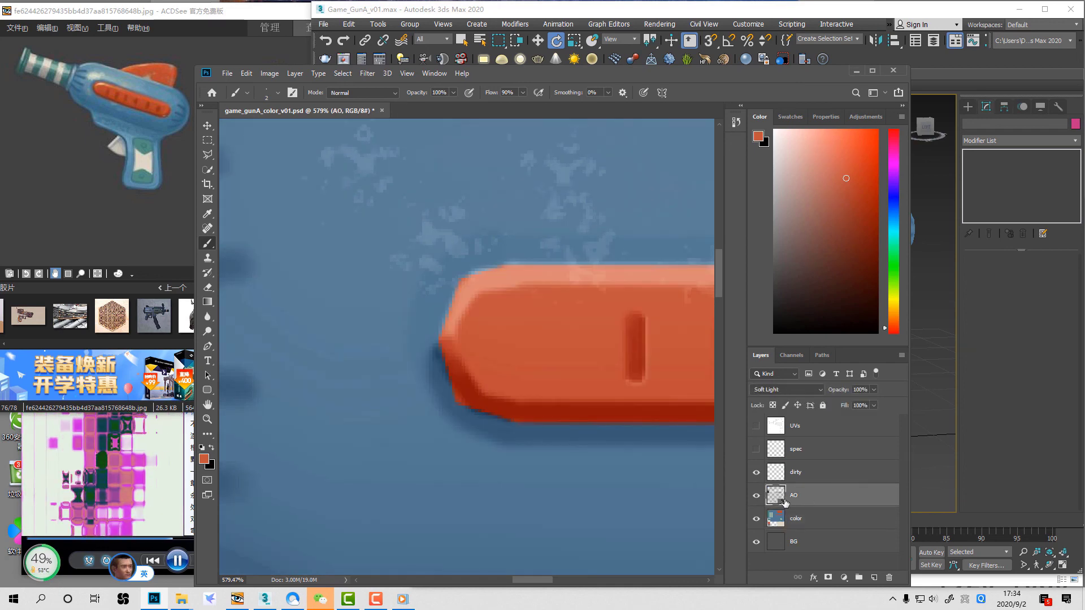
pyautogui.click(756, 518)
pyautogui.keyDown('alt'); pyautogui.click(500, 289); pyautogui.keyUp('alt')
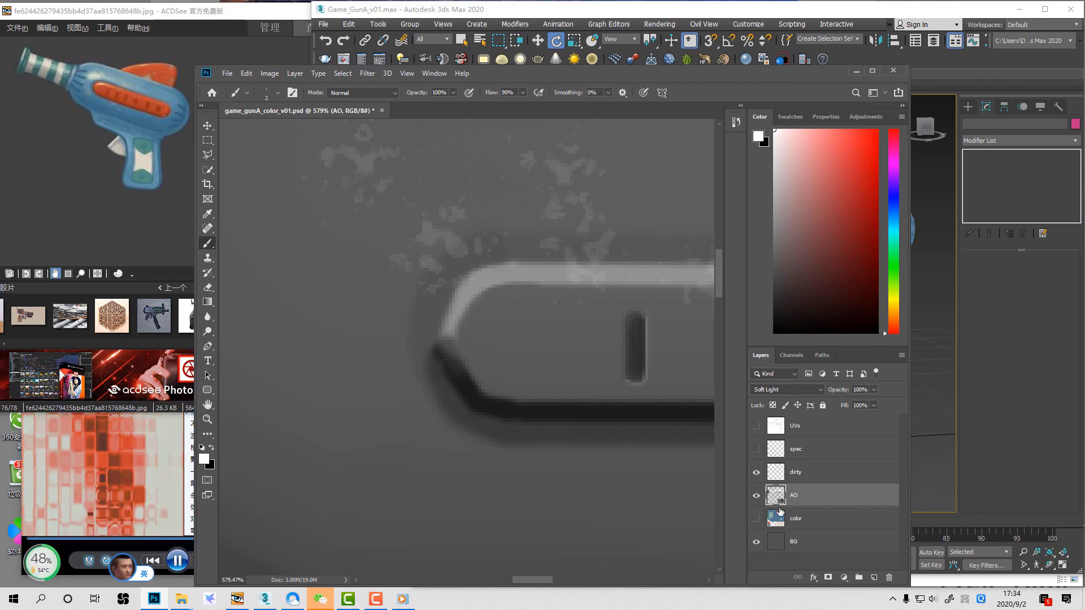
# Step: Show color and spec, paint a thin white highlight along the strip's upper-left edge at 20% opacity on spec, and retouch the first slot's highlight
pyautogui.click(756, 518)
pyautogui.click(756, 449)
pyautogui.click(810, 449)
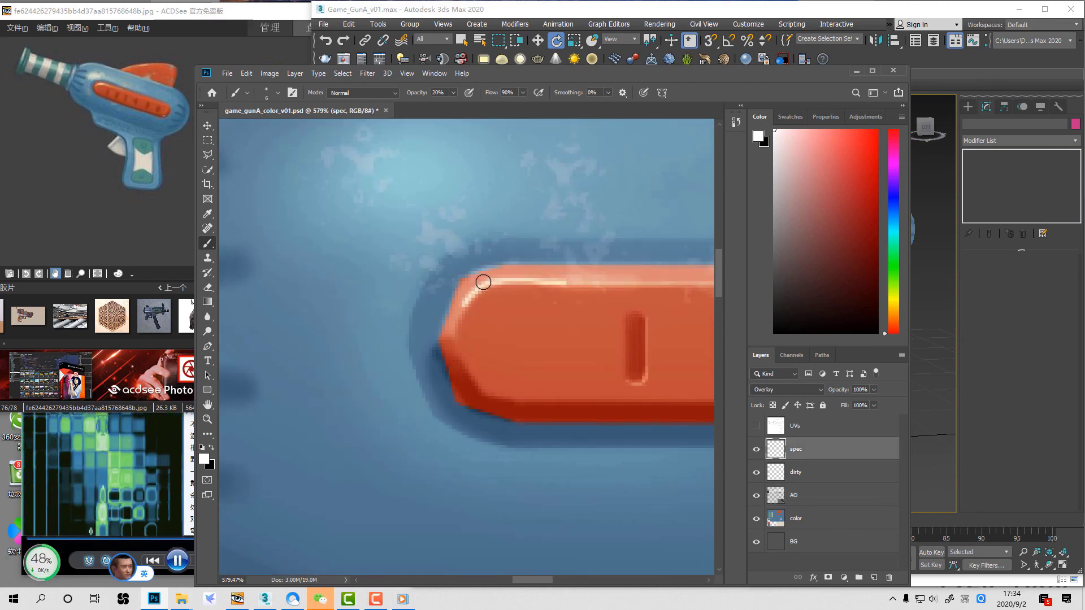
pyautogui.moveTo(483, 282)
pyautogui.mouseDown()
pyautogui.moveTo(446, 340)
pyautogui.moveTo(453, 348)
pyautogui.mouseUp()
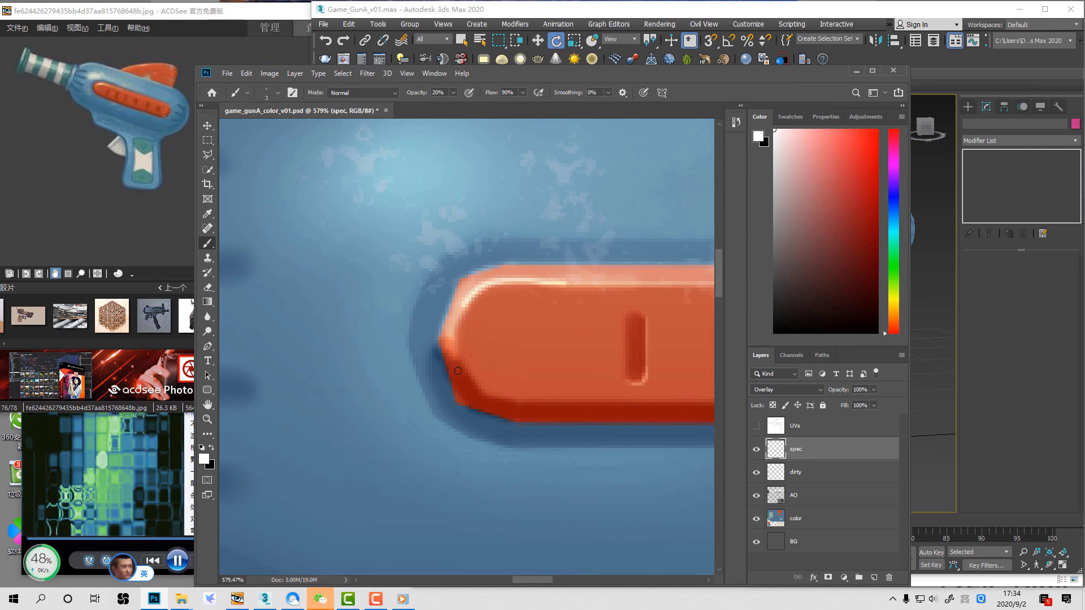
pyautogui.moveTo(472, 285); pyautogui.dragTo(603, 277)
pyautogui.press('e')
pyautogui.press('b')
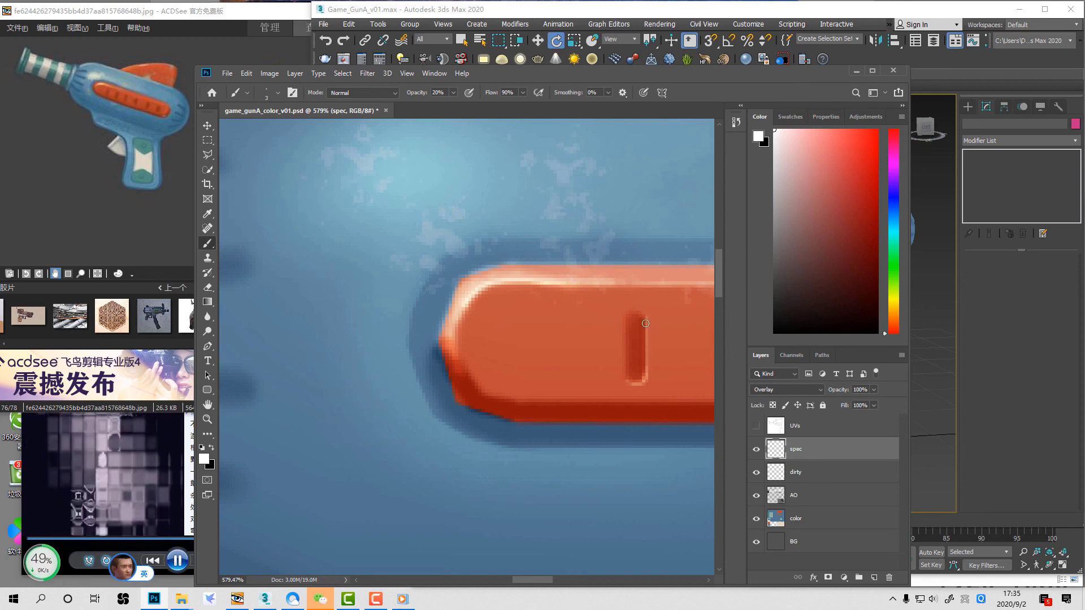
pyautogui.press('e')
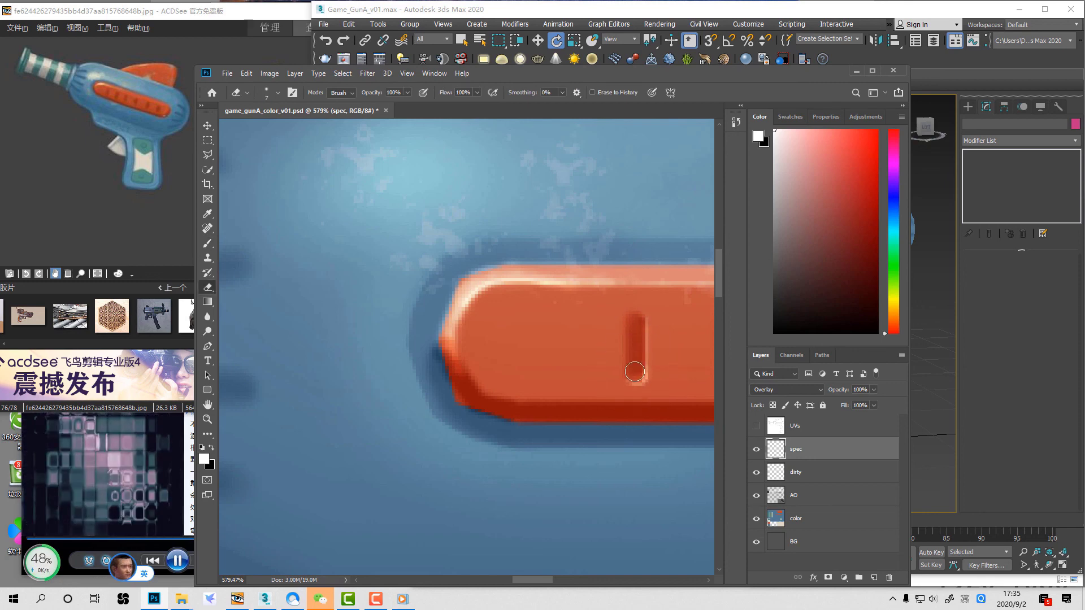
# Step: Clean up the highlight along the red strip's upper edge with the Eraser on the spec layer, and save the texture
pyautogui.press('z')
pyautogui.keyDown('alt'); pyautogui.scroll(-3, 642, 349); pyautogui.keyUp('alt')
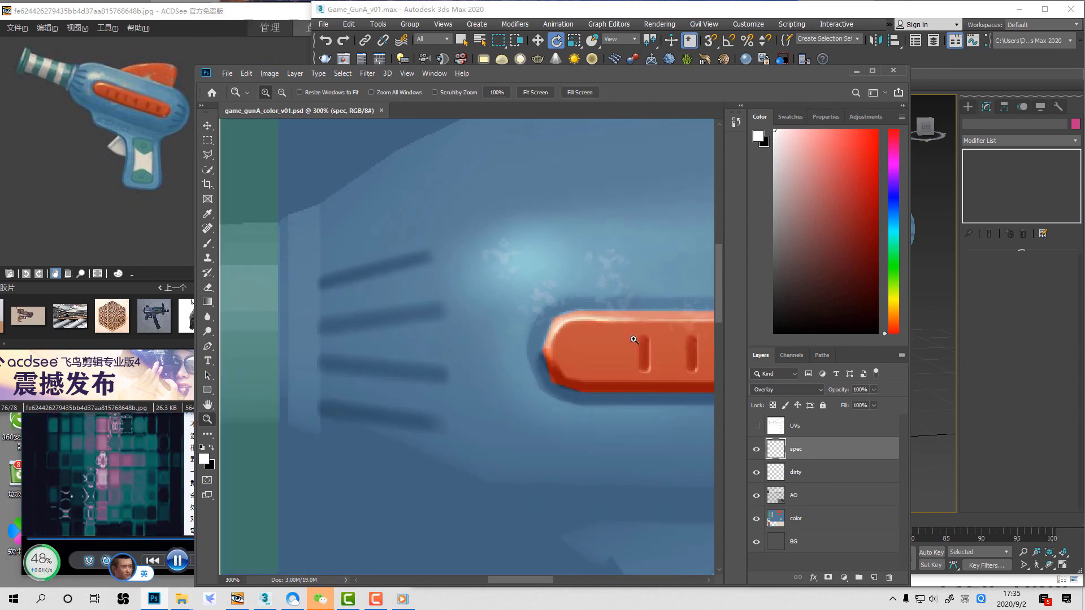
pyautogui.click(651, 340)
pyautogui.press('e')
pyautogui.moveTo(489, 283); pyautogui.dragTo(573, 283)
pyautogui.hotkey('ctrl', '1')
pyautogui.press('s')
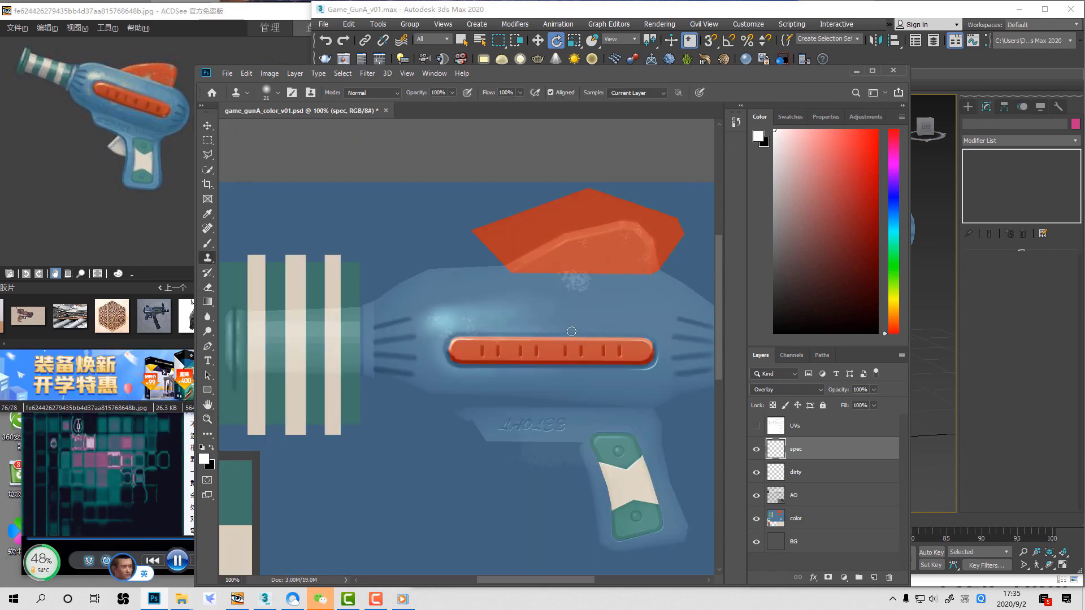
# Step: Inspect the saved texture on the whole gun model in 3ds Max
pyautogui.click(922, 371)
pyautogui.moveTo(786, 188); pyautogui.dragTo(794, 288, button='middle')
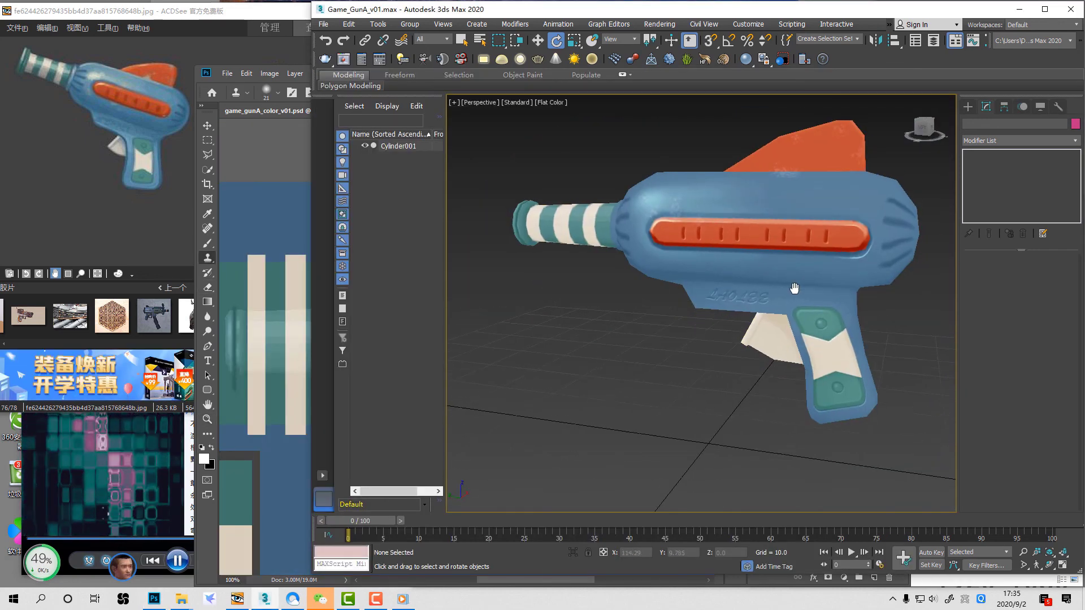
pyautogui.keyDown('ctrl'); pyautogui.keyDown('alt'); pyautogui.moveTo(908, 289); pyautogui.dragTo(913, 326, button='middle'); pyautogui.keyUp('alt'); pyautogui.keyUp('ctrl')
pyautogui.press('e')
pyautogui.click(375, 599)
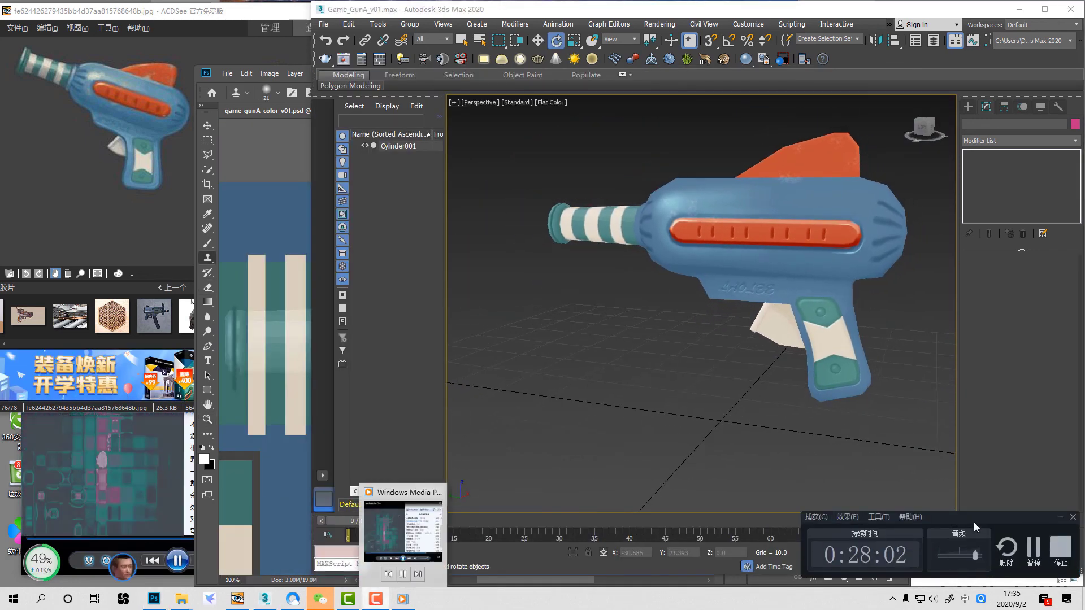